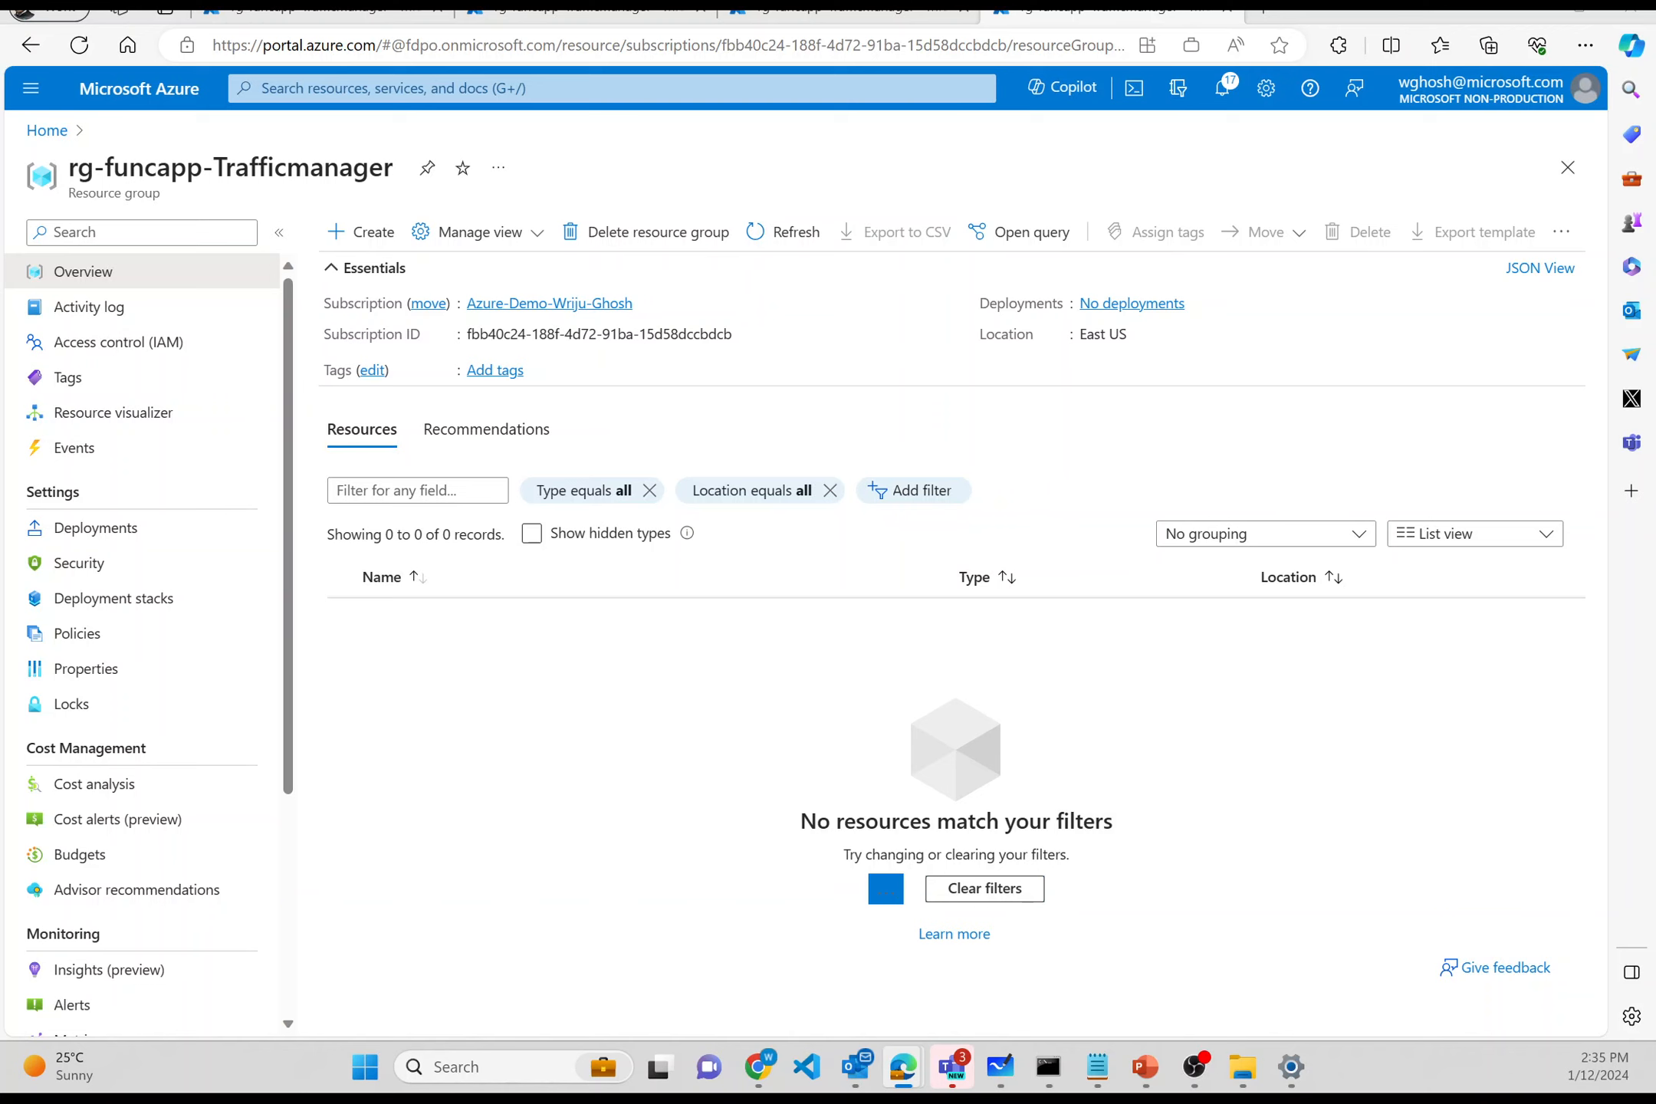
- Go to the empty rg-funcapp-Trafficmanager resource group and start creating a resource there
{"action": "left_click", "coordinate": [280, 17]}
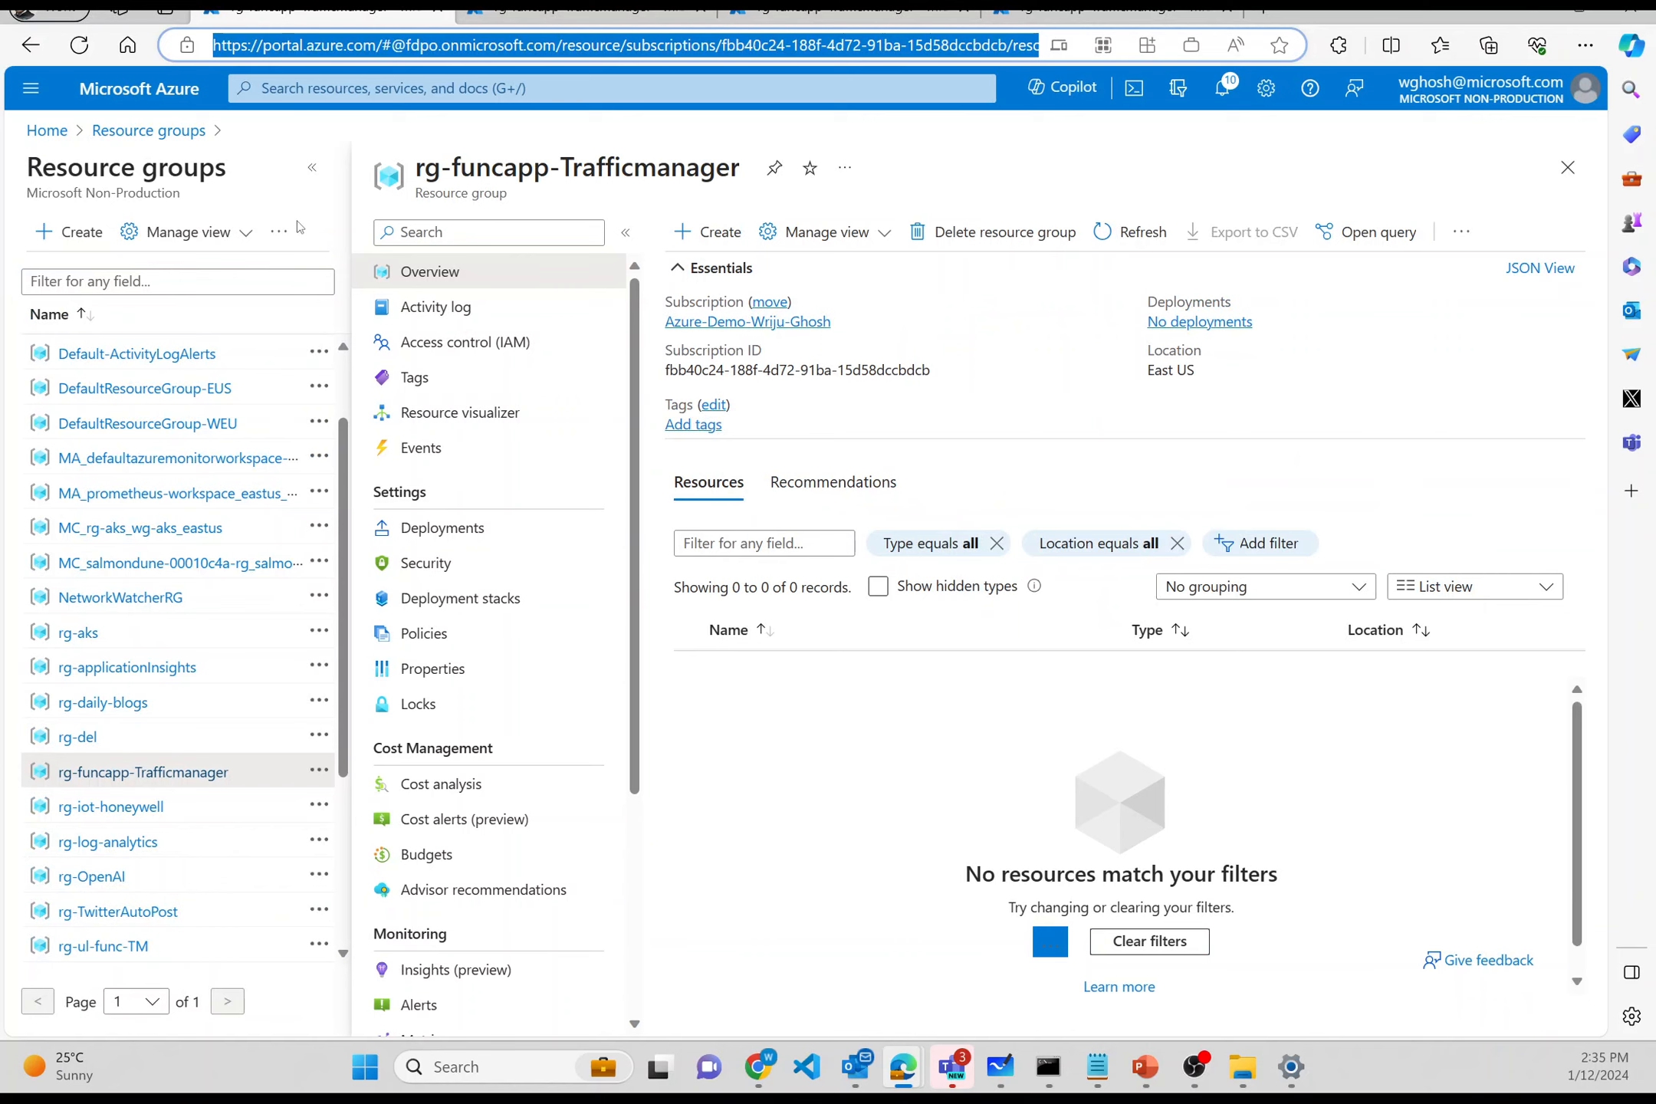
{"action": "left_click", "coordinate": [307, 173]}
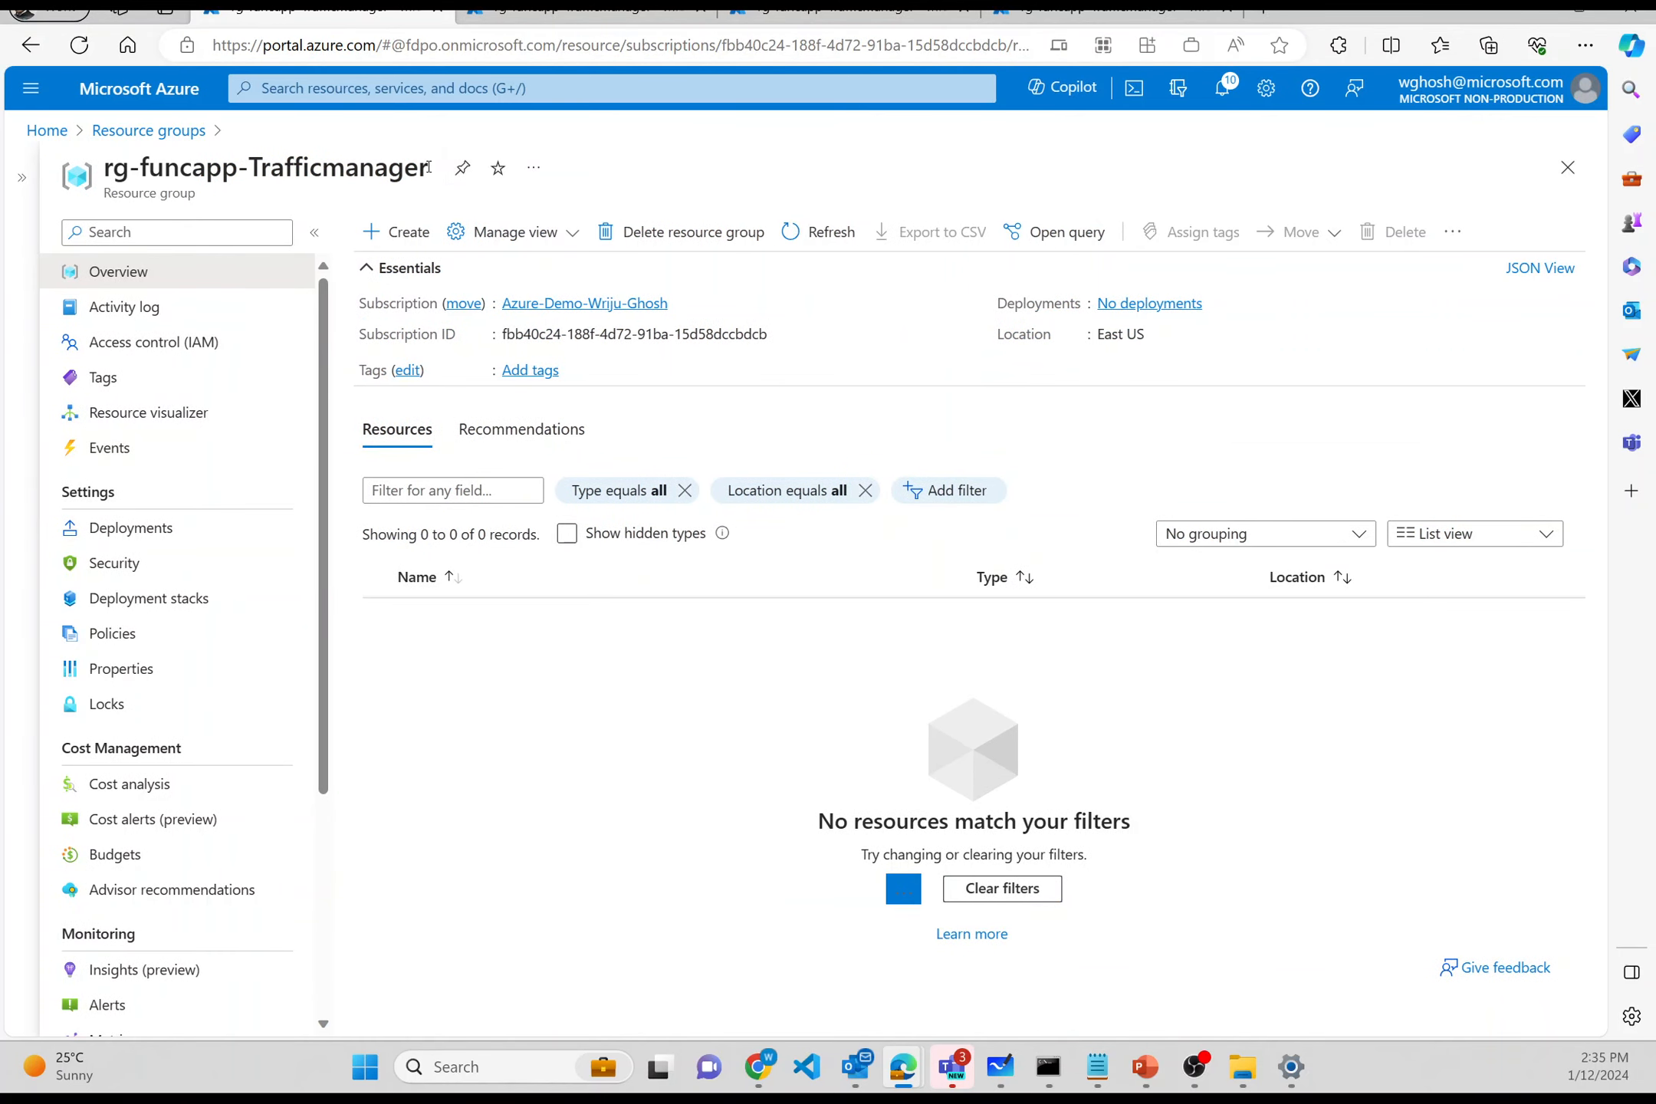
{"action": "left_click_drag", "start_coordinate": [427, 168], "coordinate": [113, 187]}
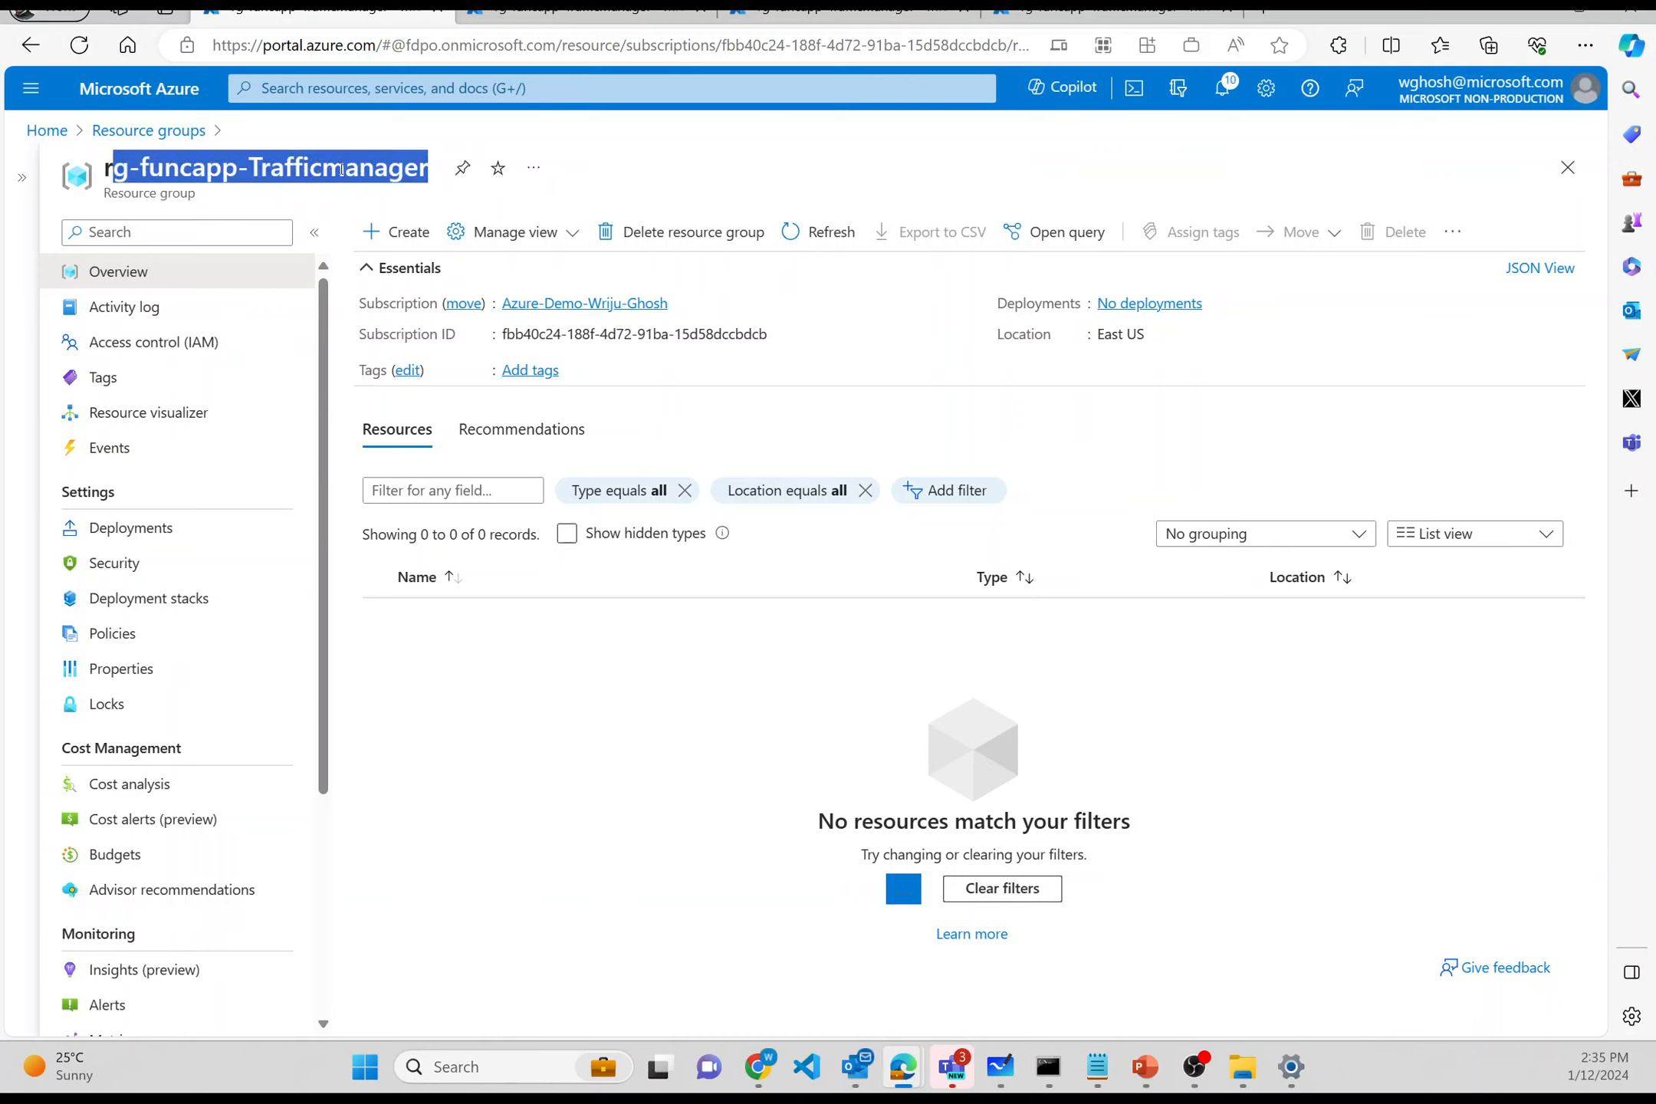
{"action": "left_click", "coordinate": [423, 232]}
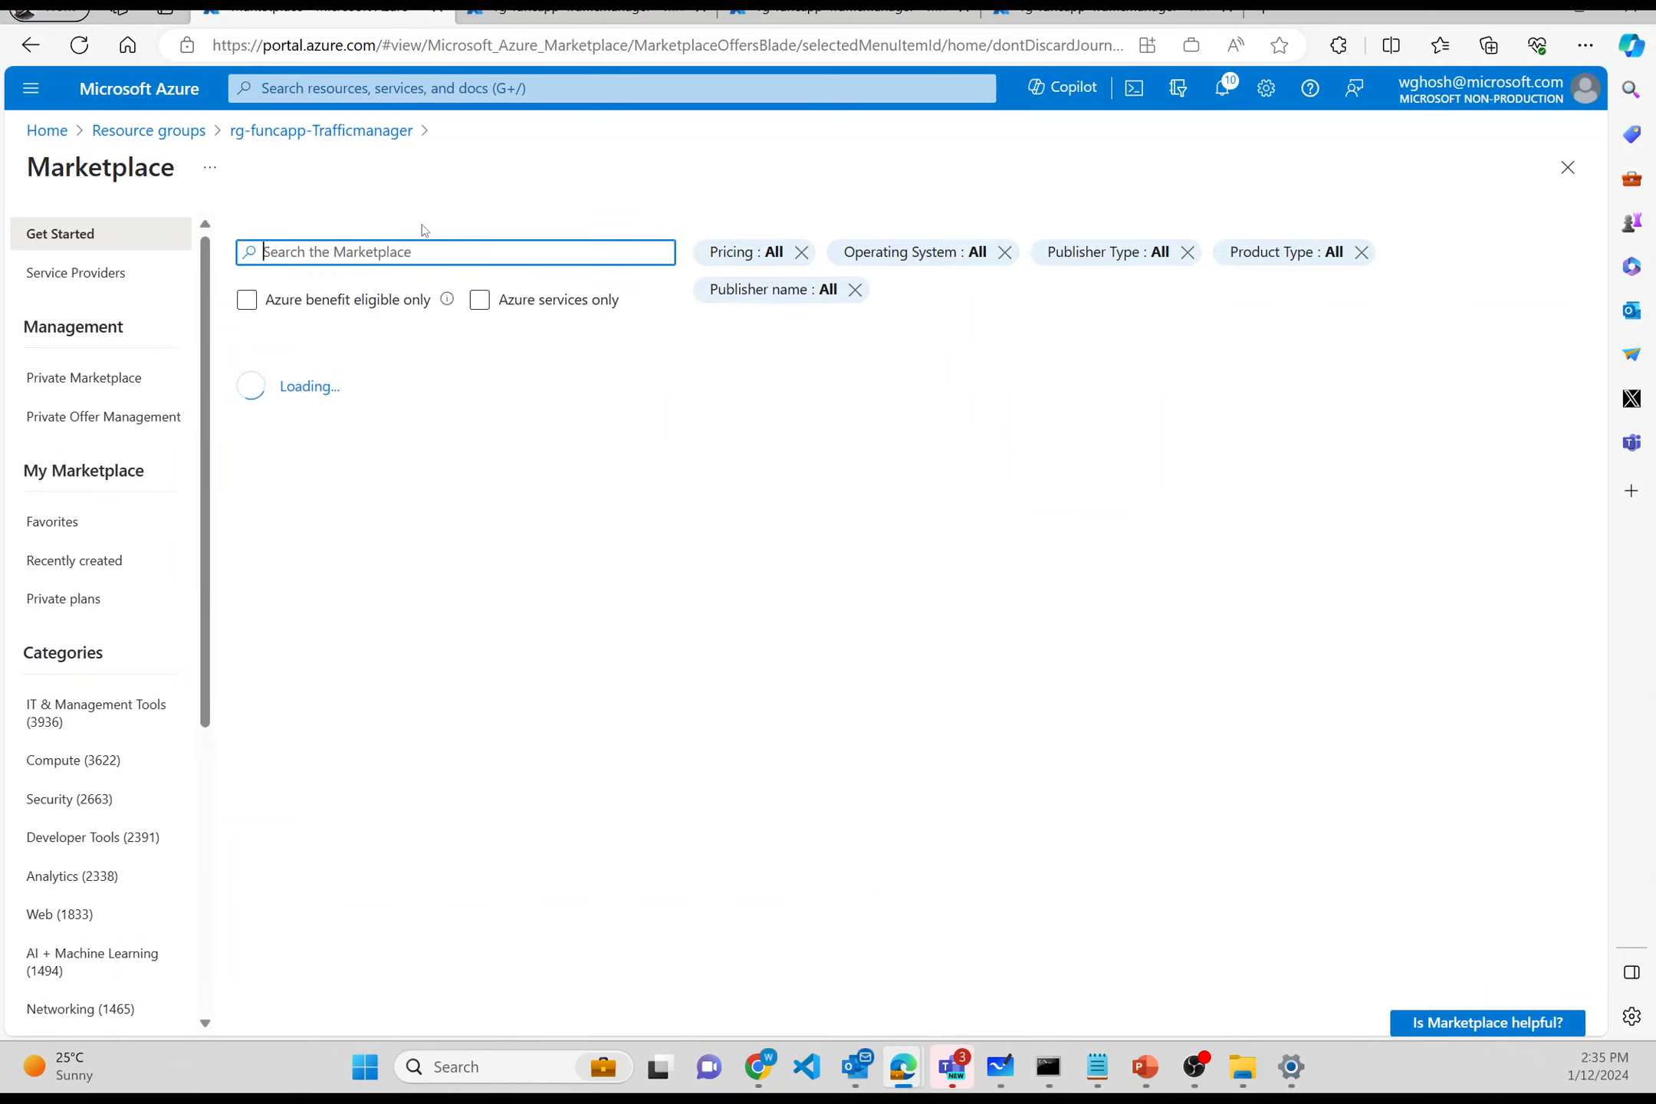
- Search 'Function ap' in the portal and open the Function App list
{"action": "left_click", "coordinate": [442, 90]}
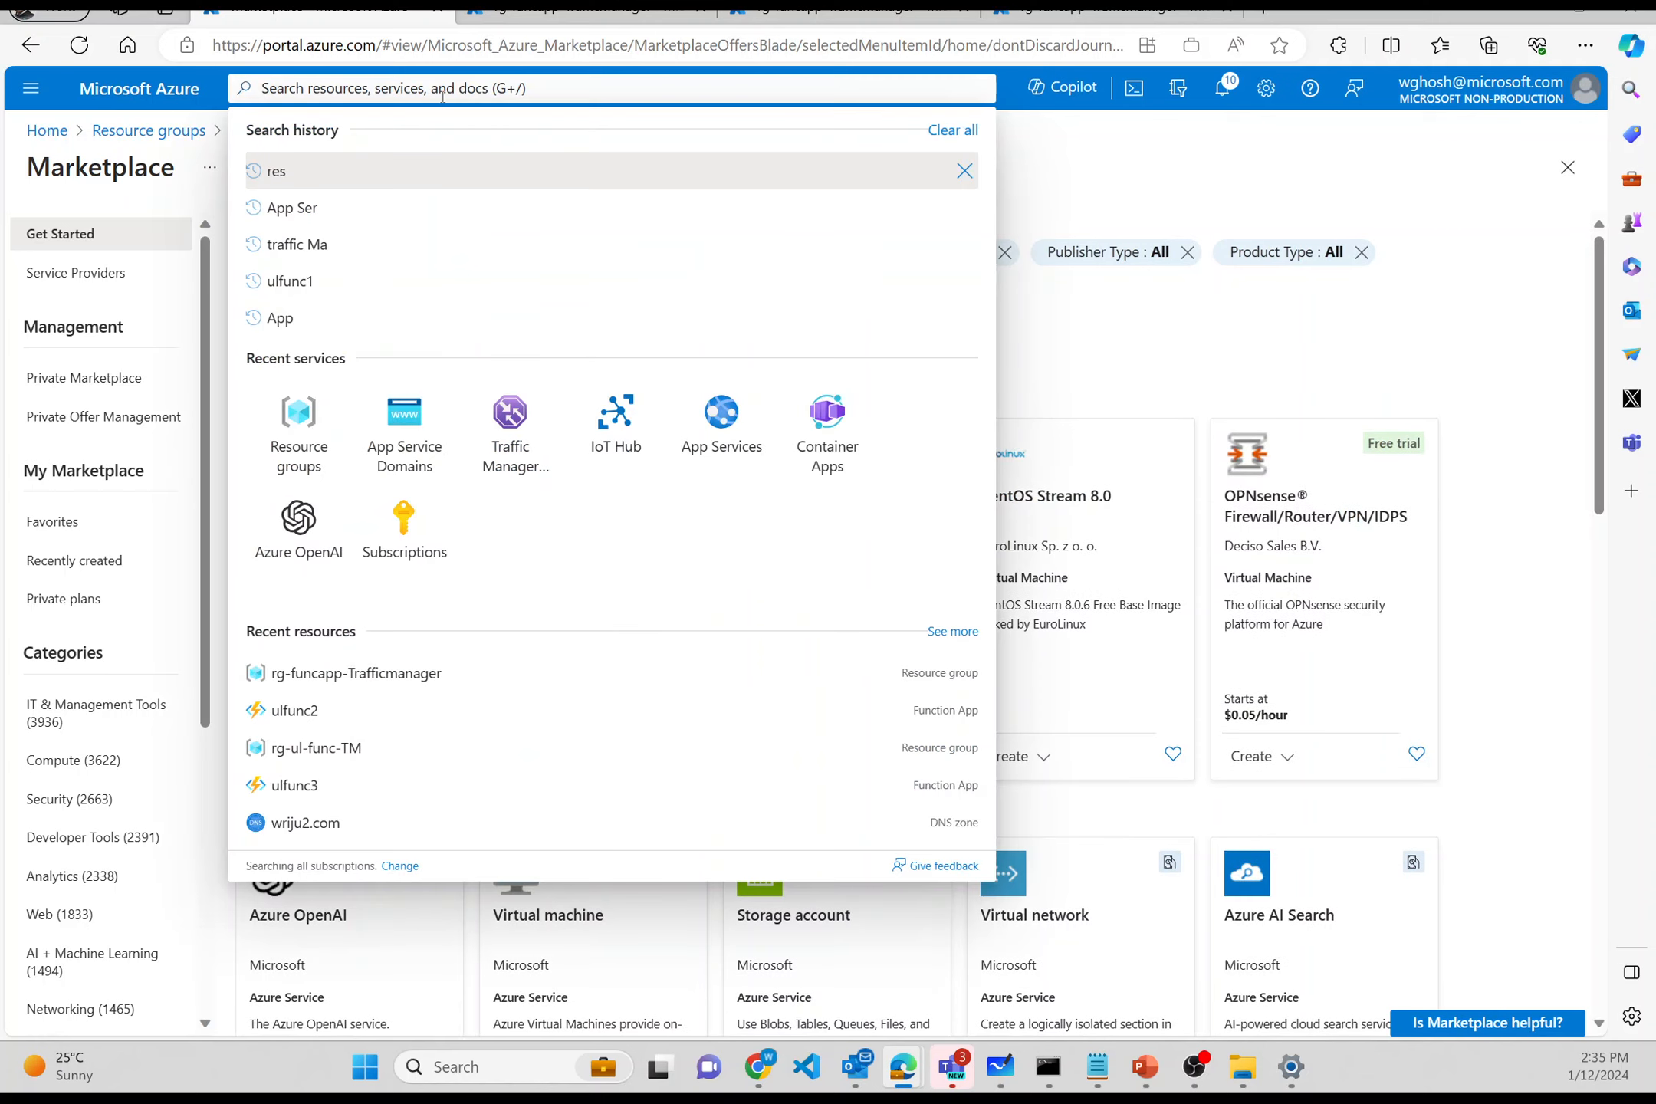
{"action": "type", "text": "Functio"}
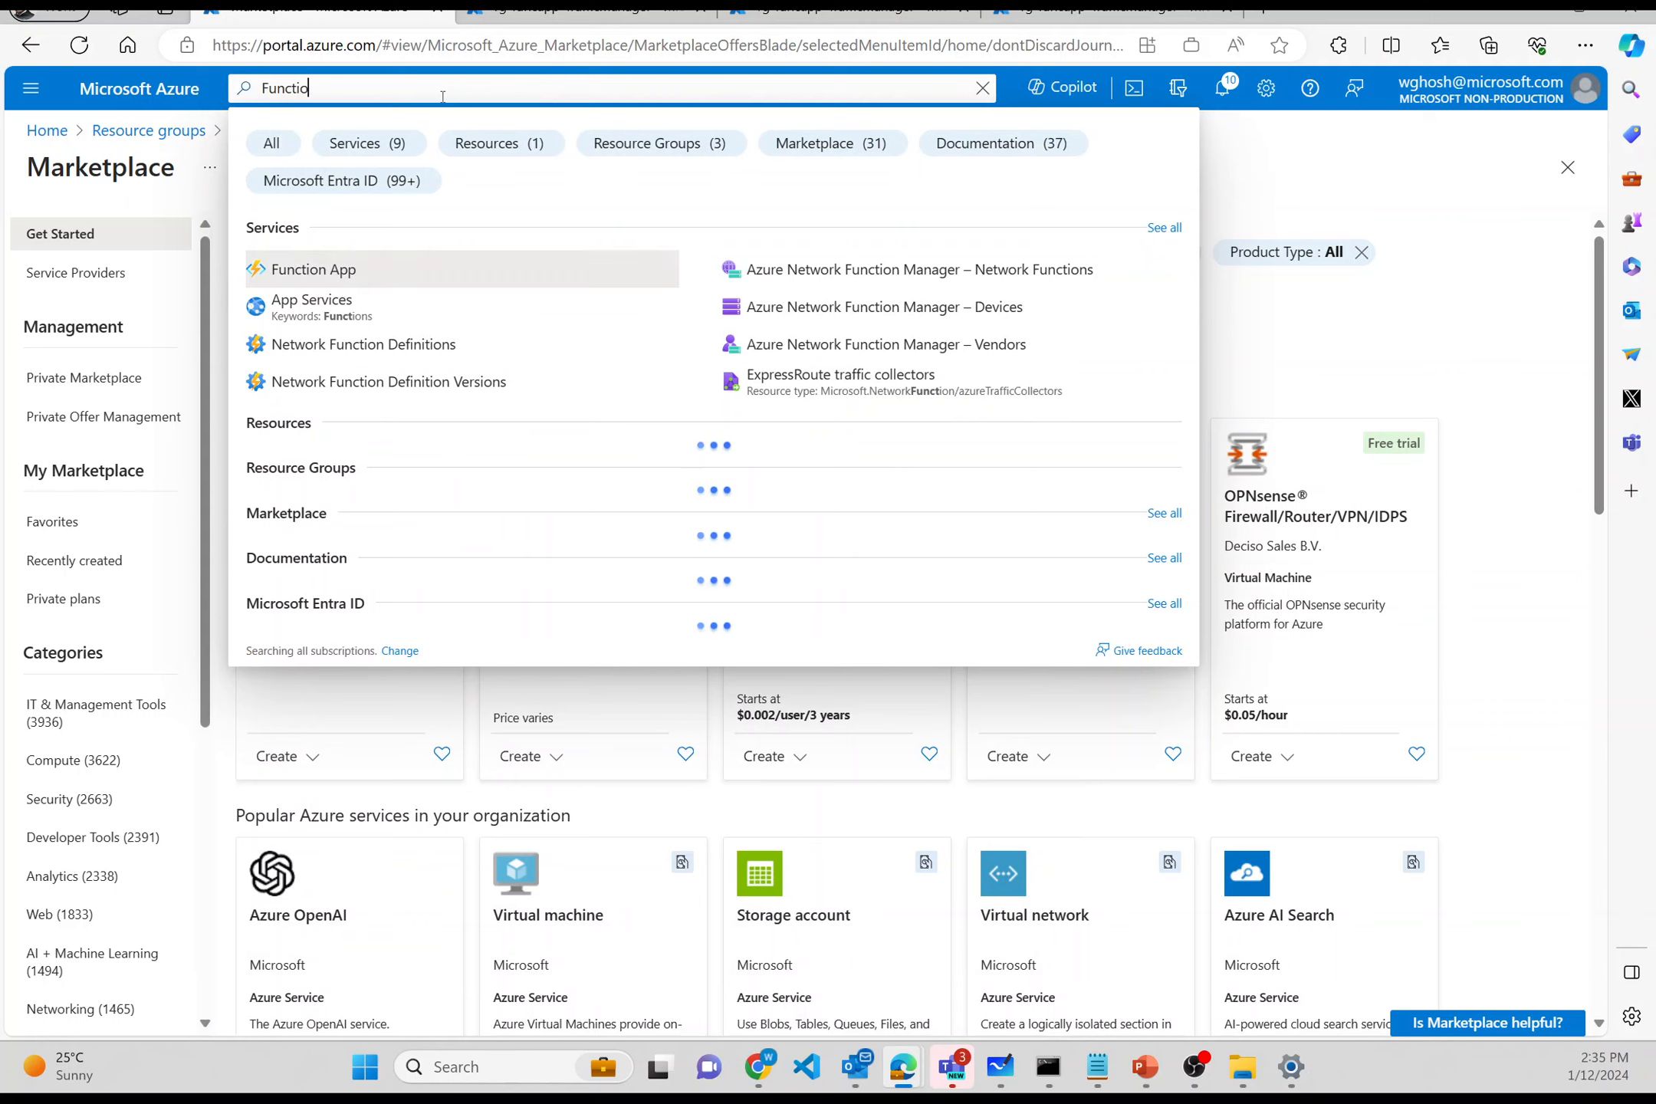
{"action": "type", "text": "n ap"}
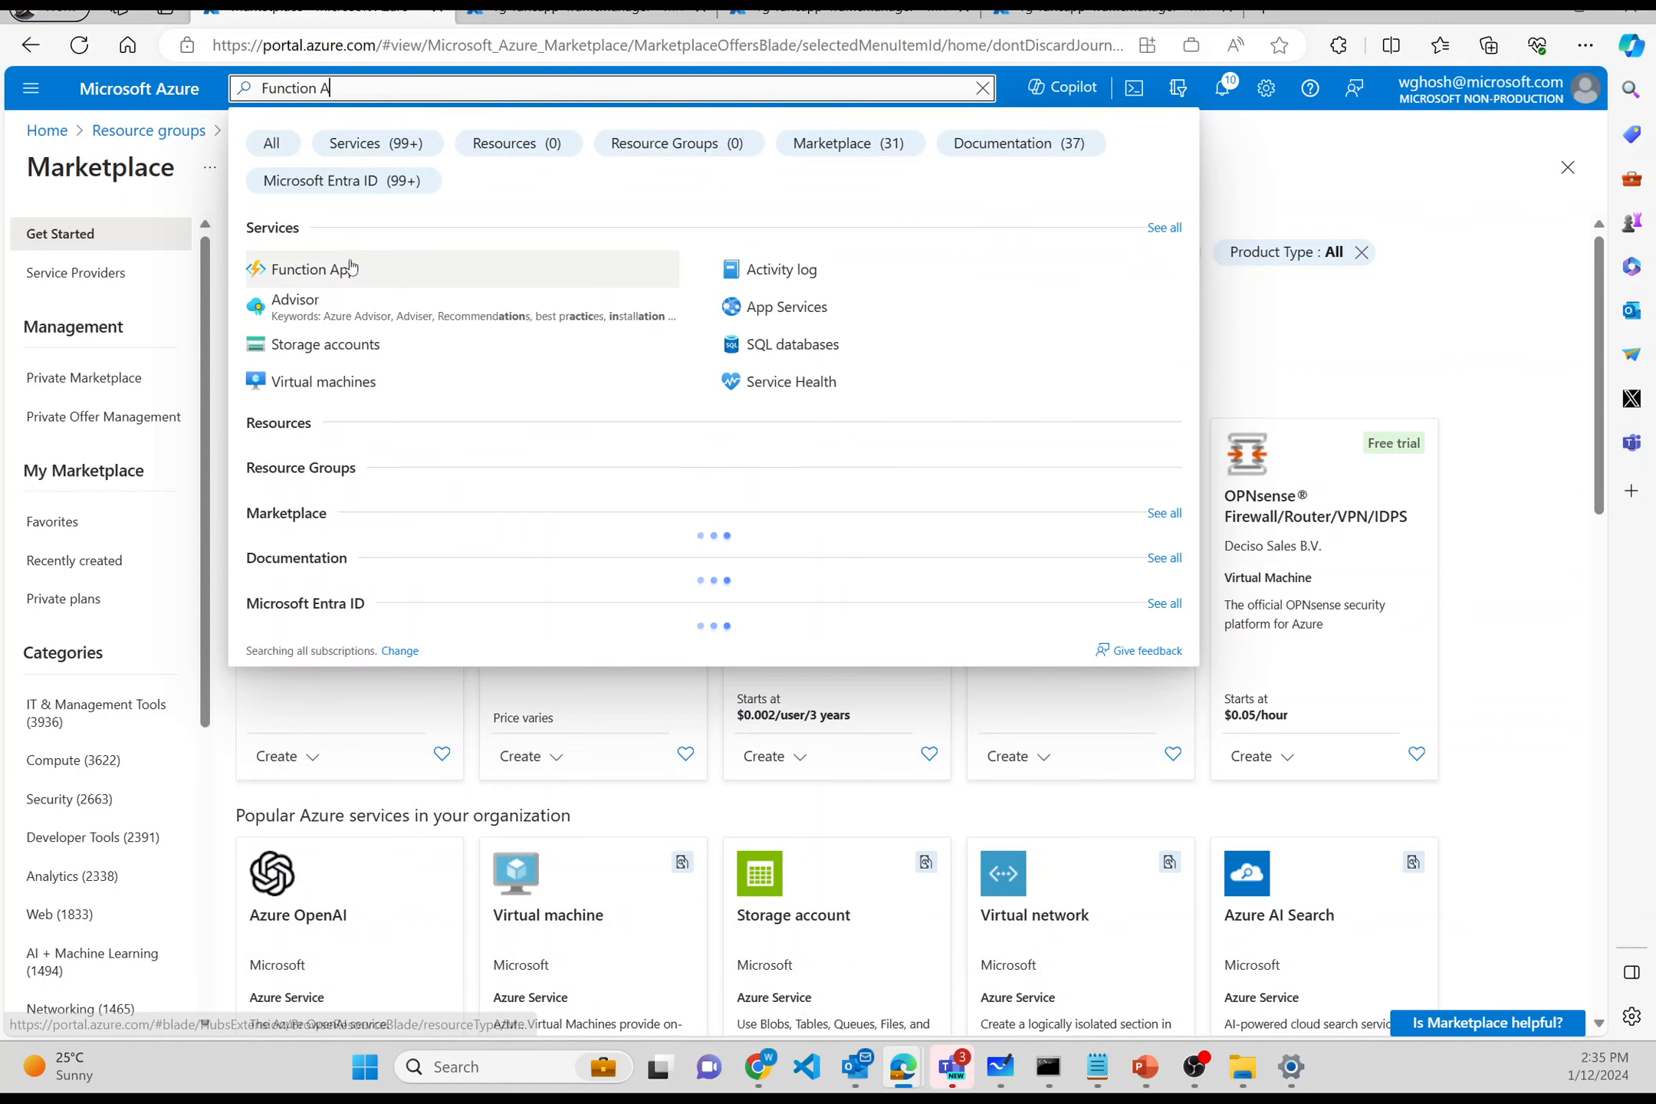
{"action": "left_click", "coordinate": [350, 260]}
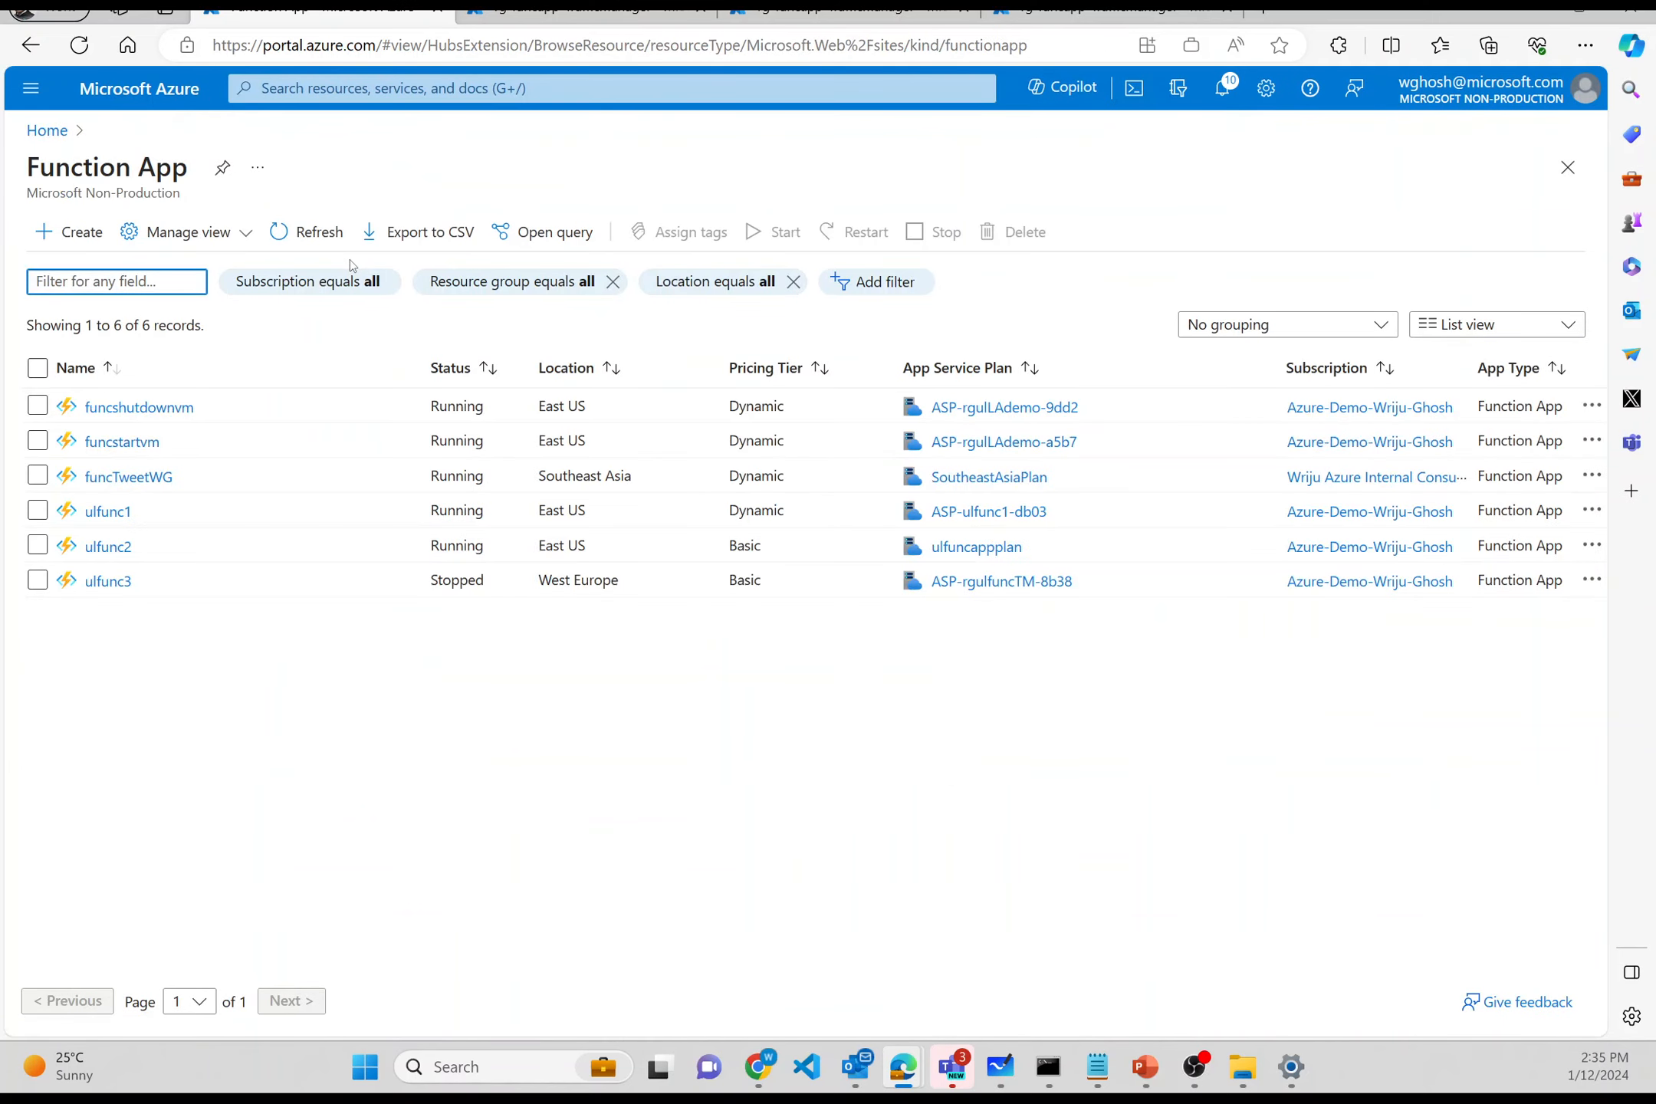
- Start a new function app named wgfunc1 in resource group rg-funcapp-Trafficmanager
{"action": "left_click", "coordinate": [54, 233]}
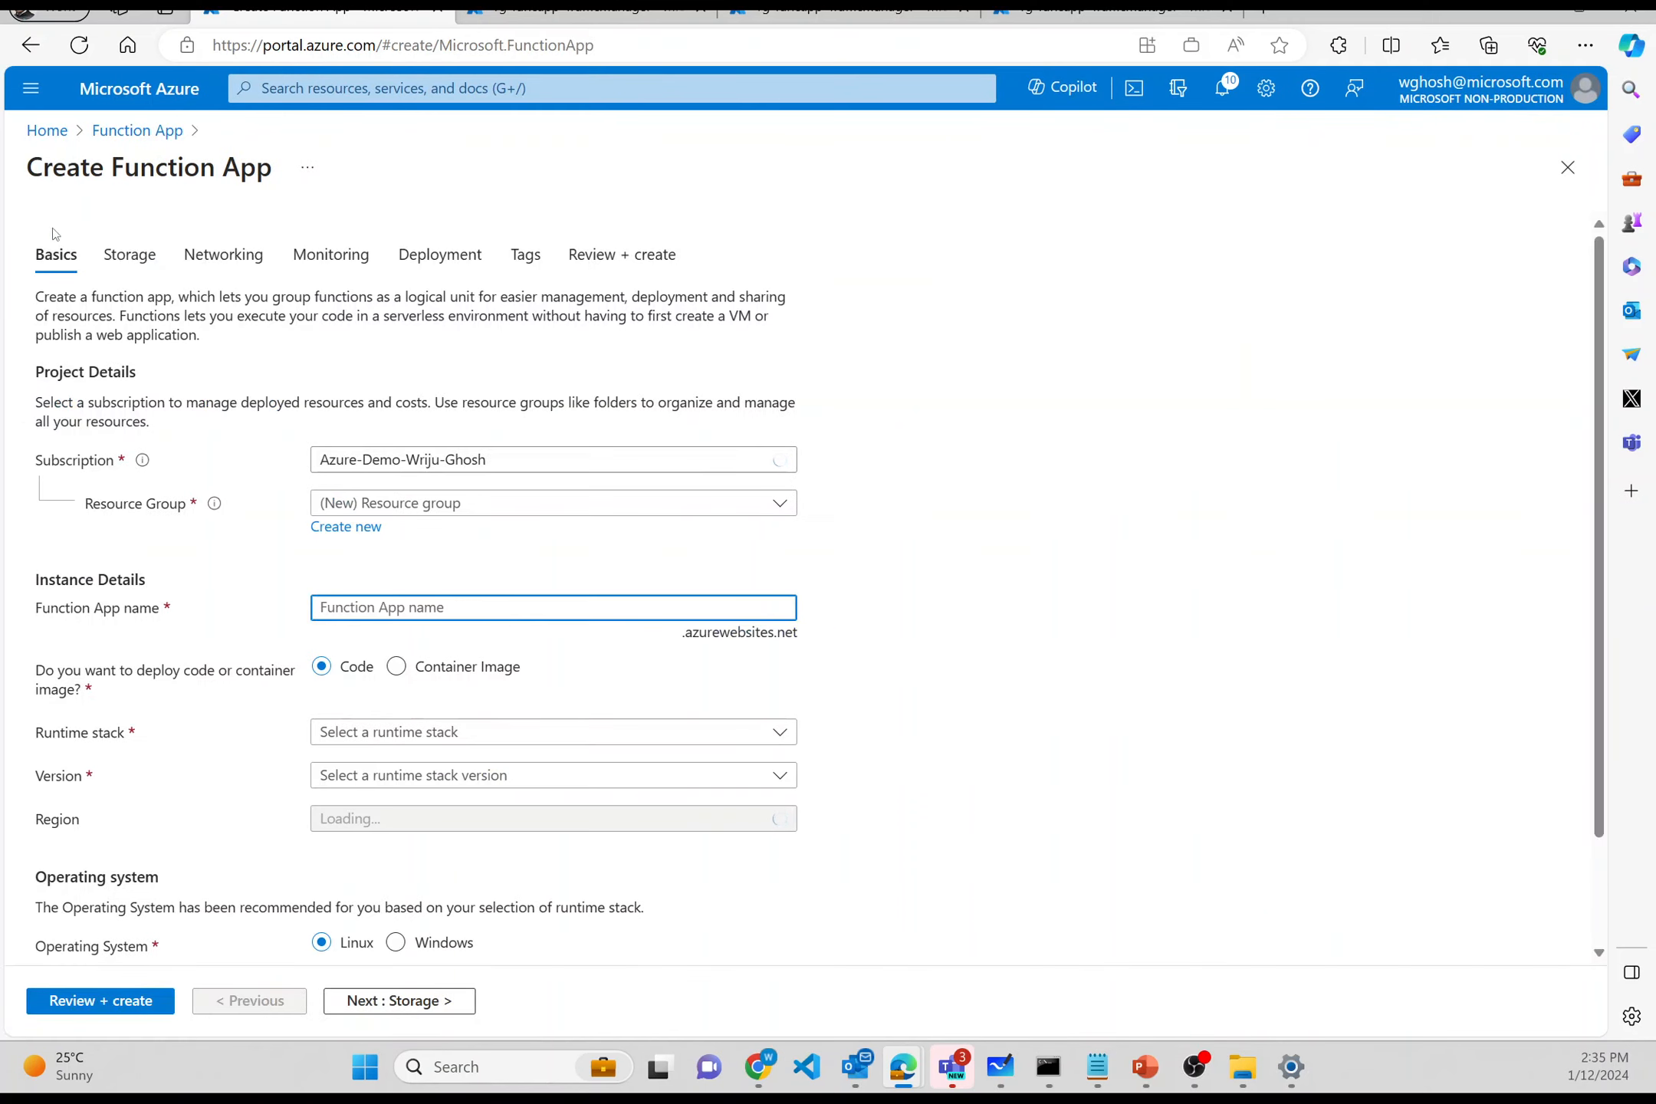
{"action": "left_click", "coordinate": [352, 504]}
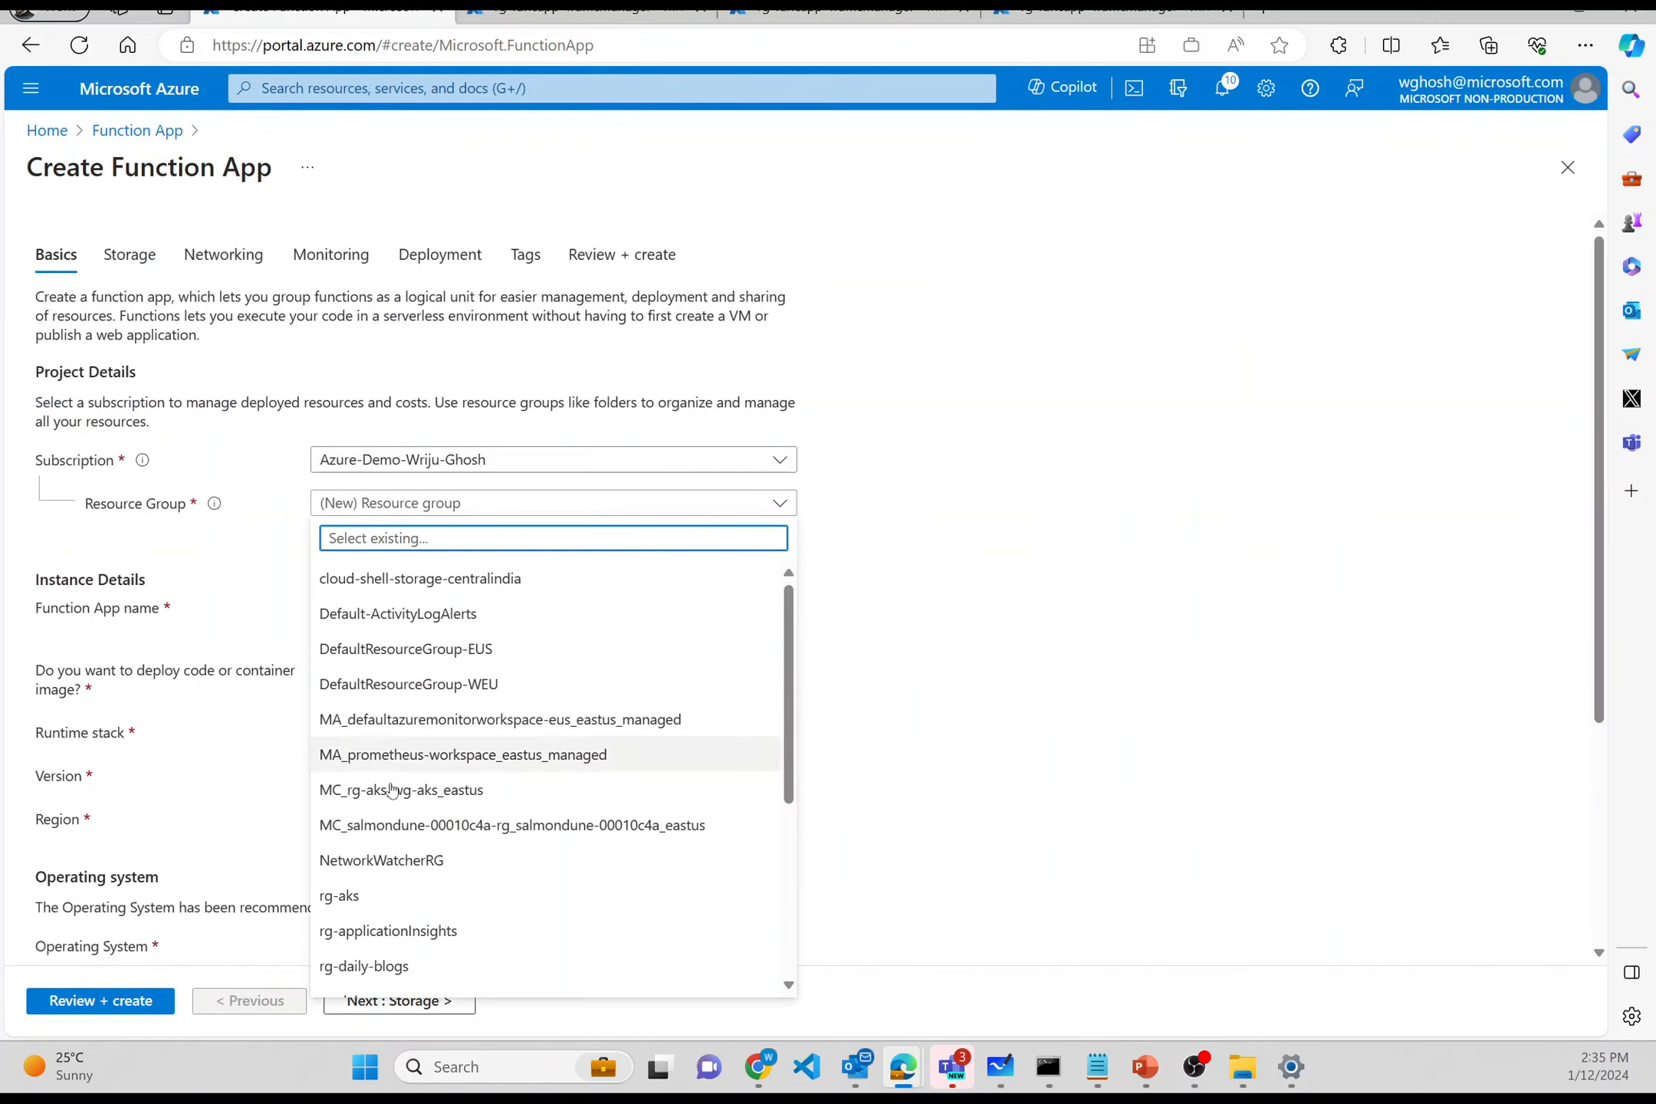
{"action": "scroll", "coordinate": [391, 792], "scroll_direction": "down", "scroll_amount": 3}
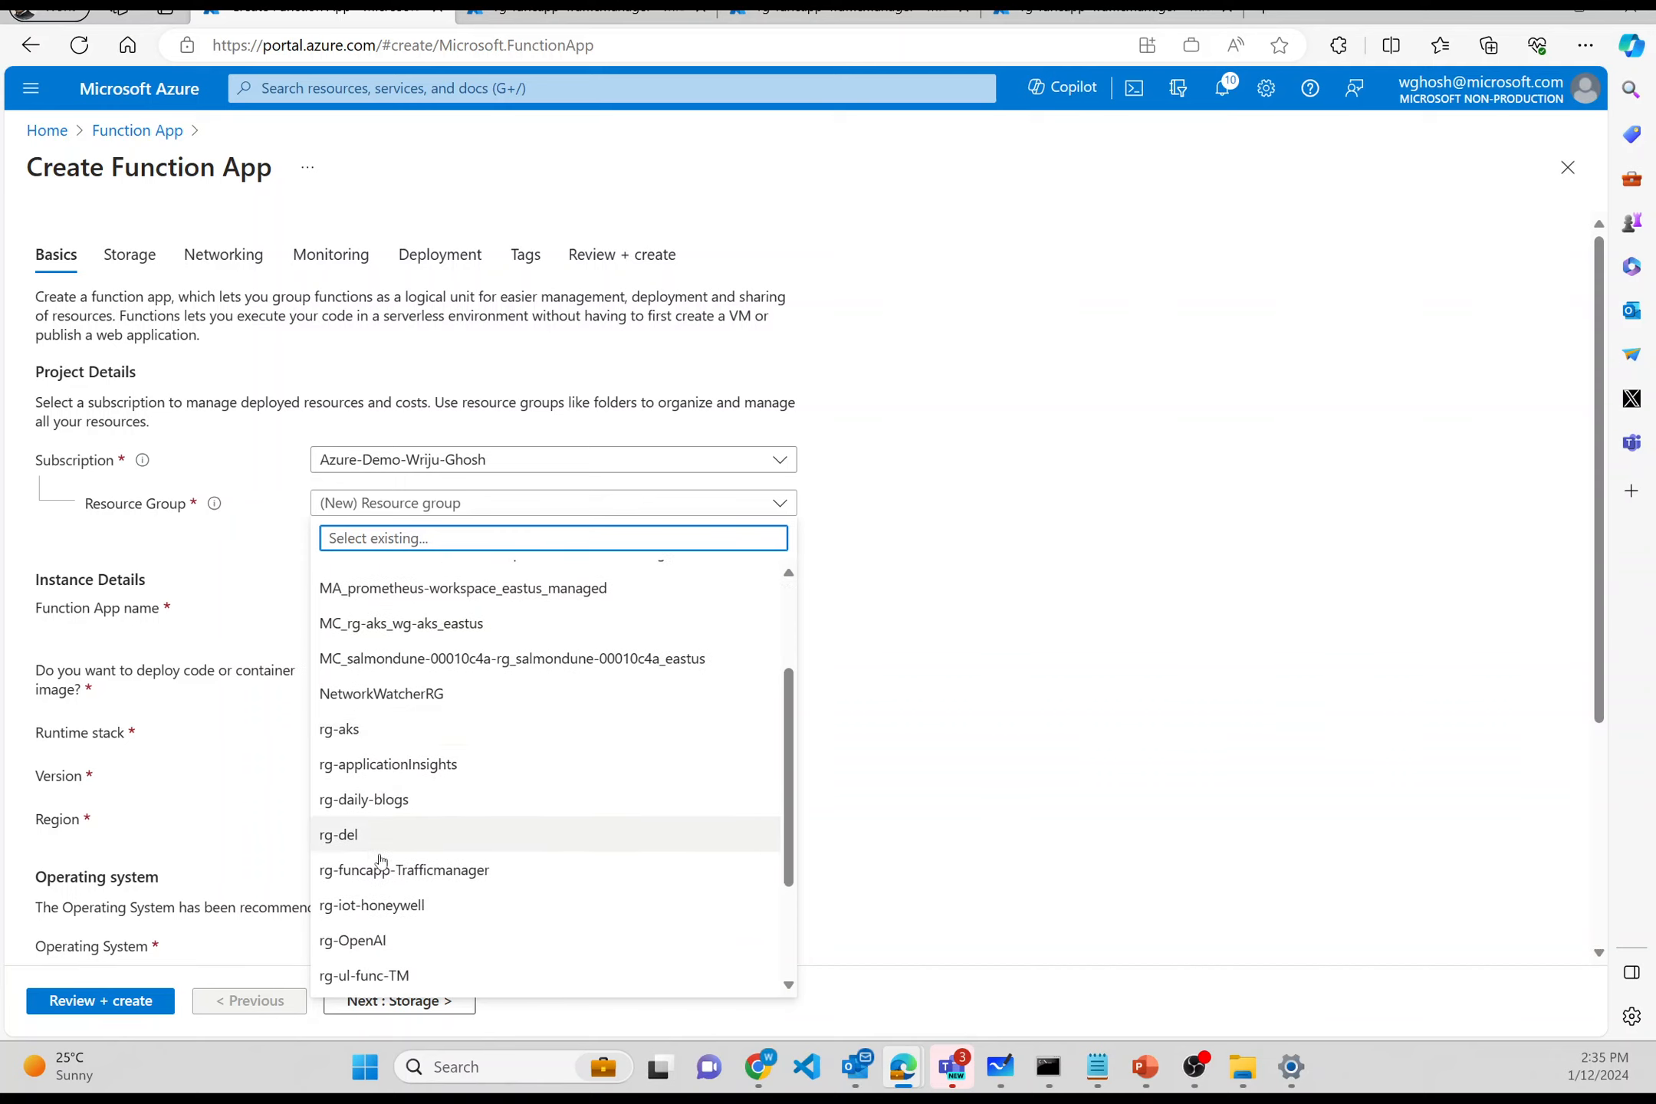
{"action": "left_click", "coordinate": [380, 874]}
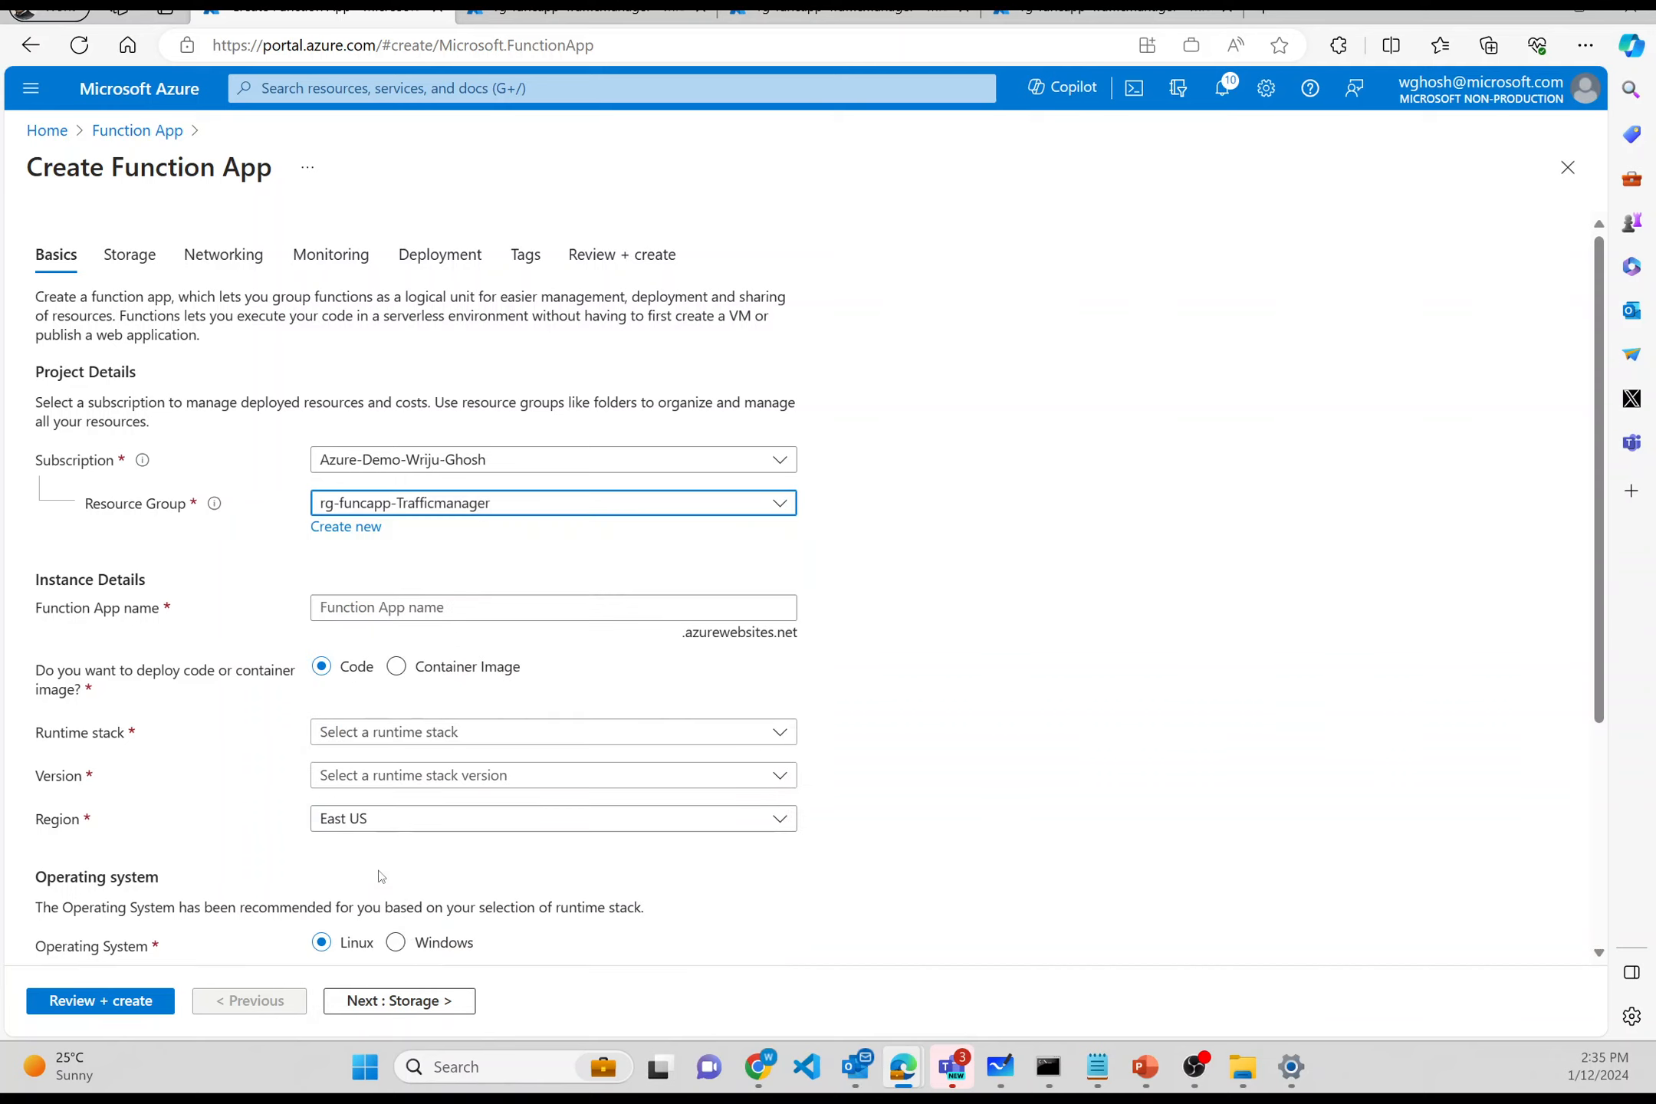
{"action": "left_click", "coordinate": [417, 617]}
{"action": "type", "text": "wg"}
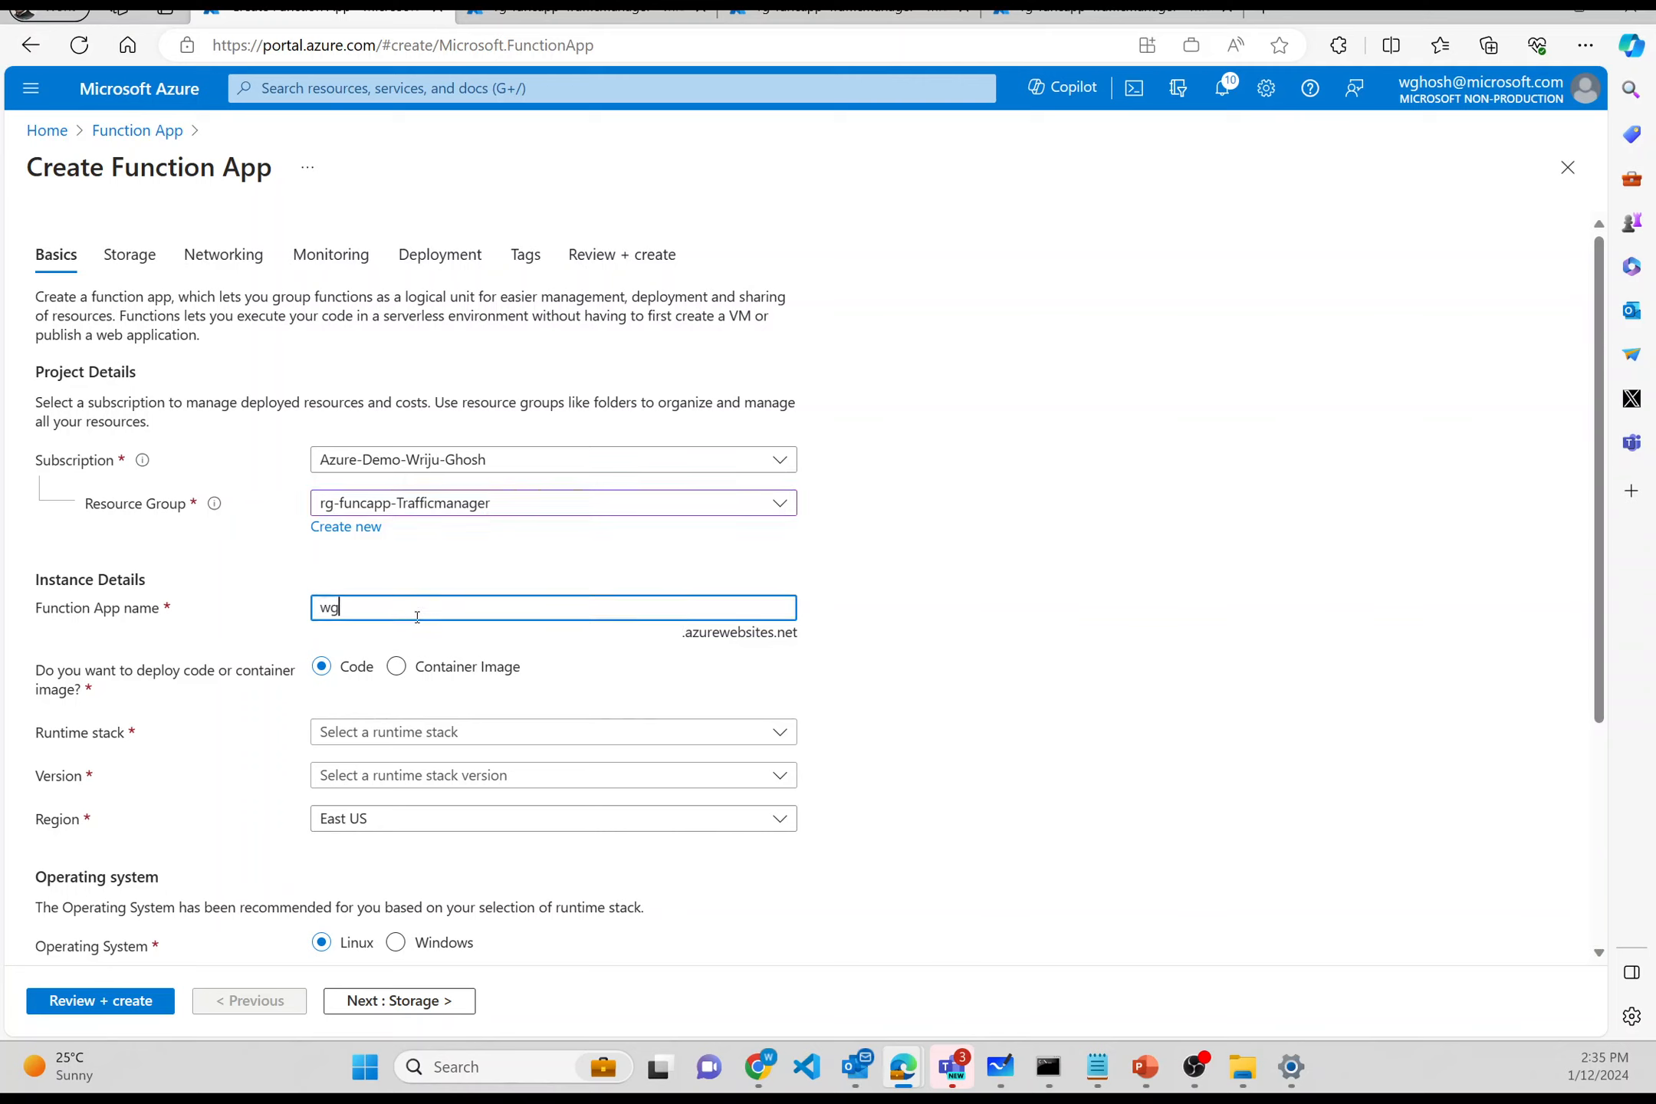
{"action": "type", "text": "func"}
{"action": "type", "text": "1"}
{"action": "key", "text": "BackSpace"}
{"action": "type", "text": "2"}
{"action": "key", "text": "BackSpace"}
{"action": "type", "text": "1"}
- Set runtime stack .NET, operating system Linux, and App Service plan hosting
{"action": "scroll", "coordinate": [417, 617], "scroll_direction": "down", "scroll_amount": 1}
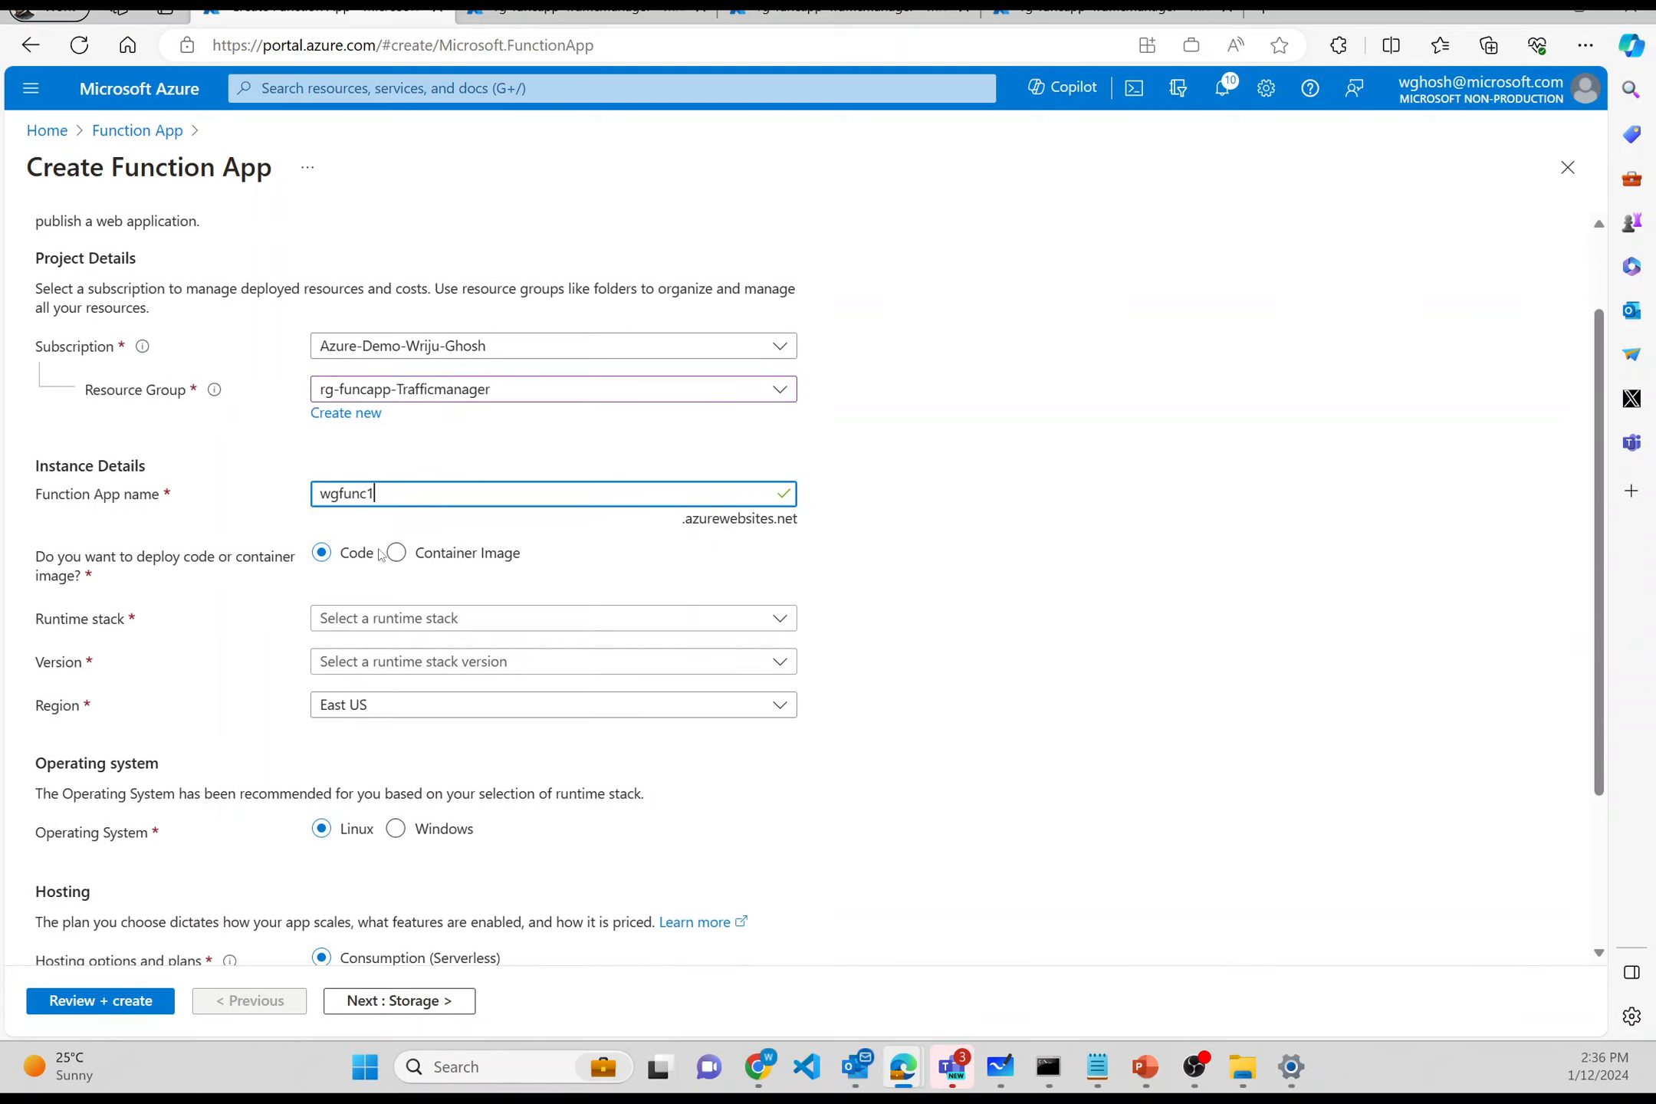
{"action": "left_click", "coordinate": [369, 620]}
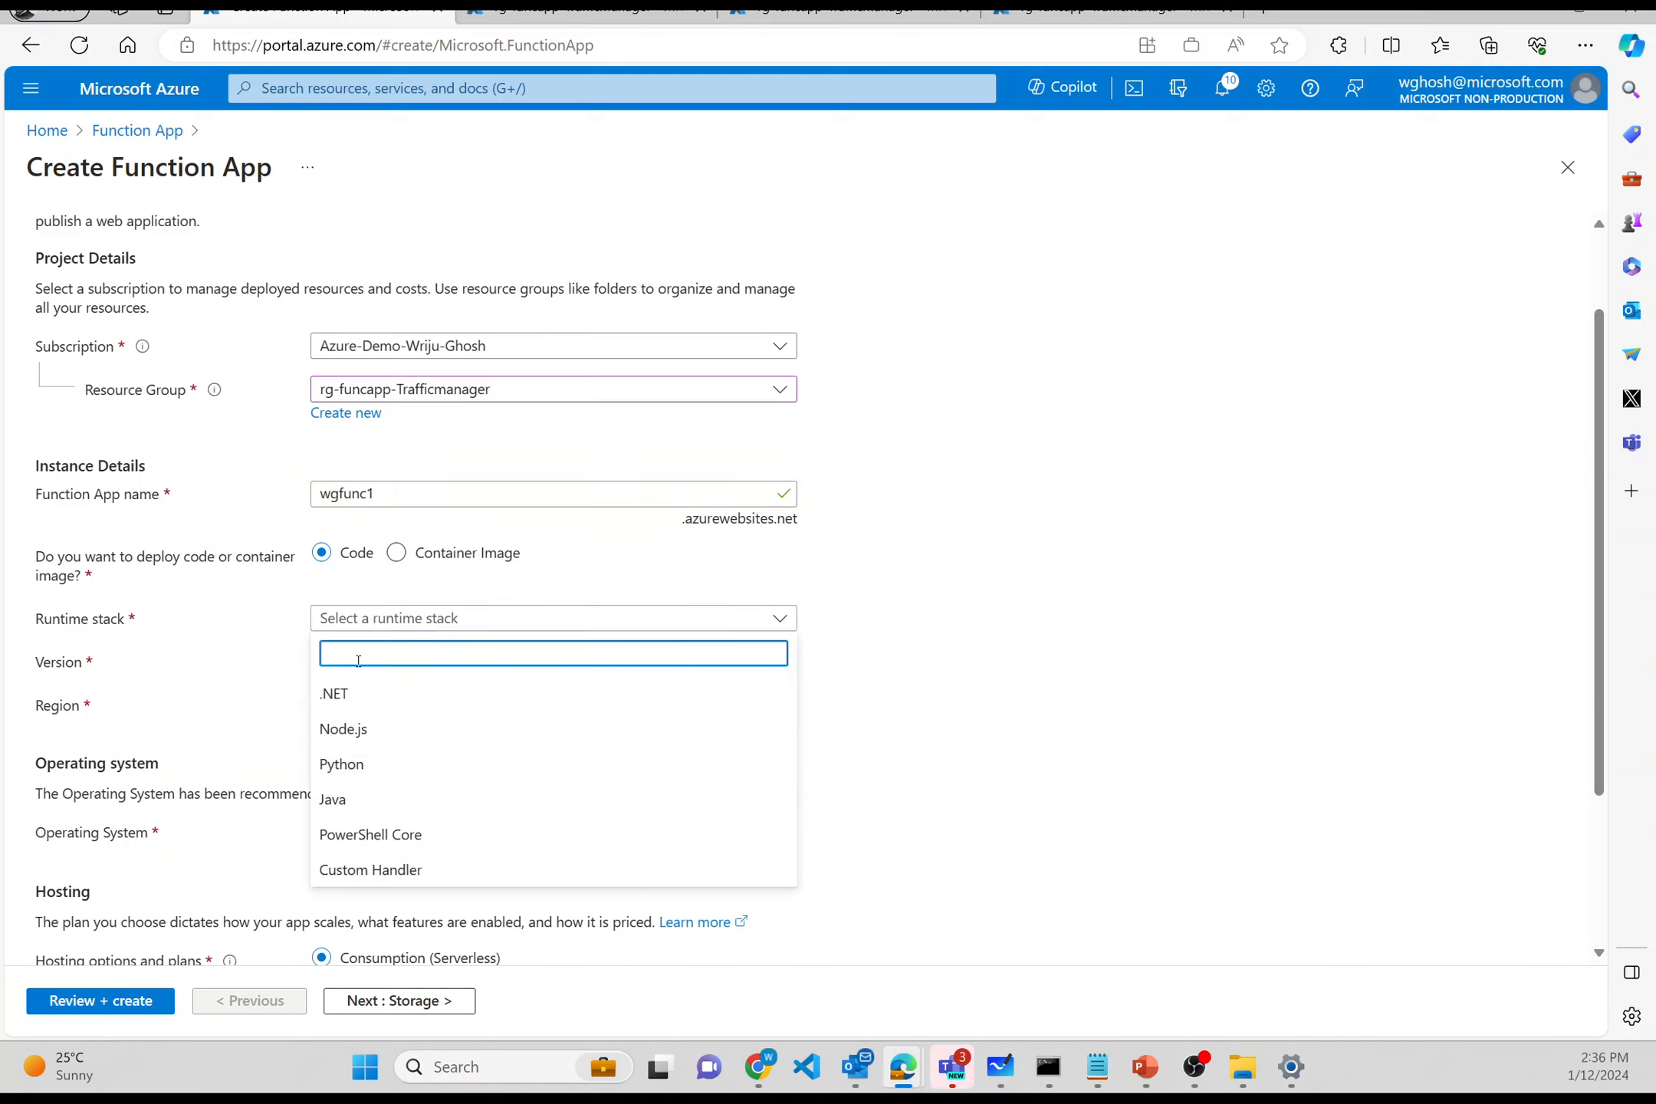
{"action": "left_click", "coordinate": [355, 687]}
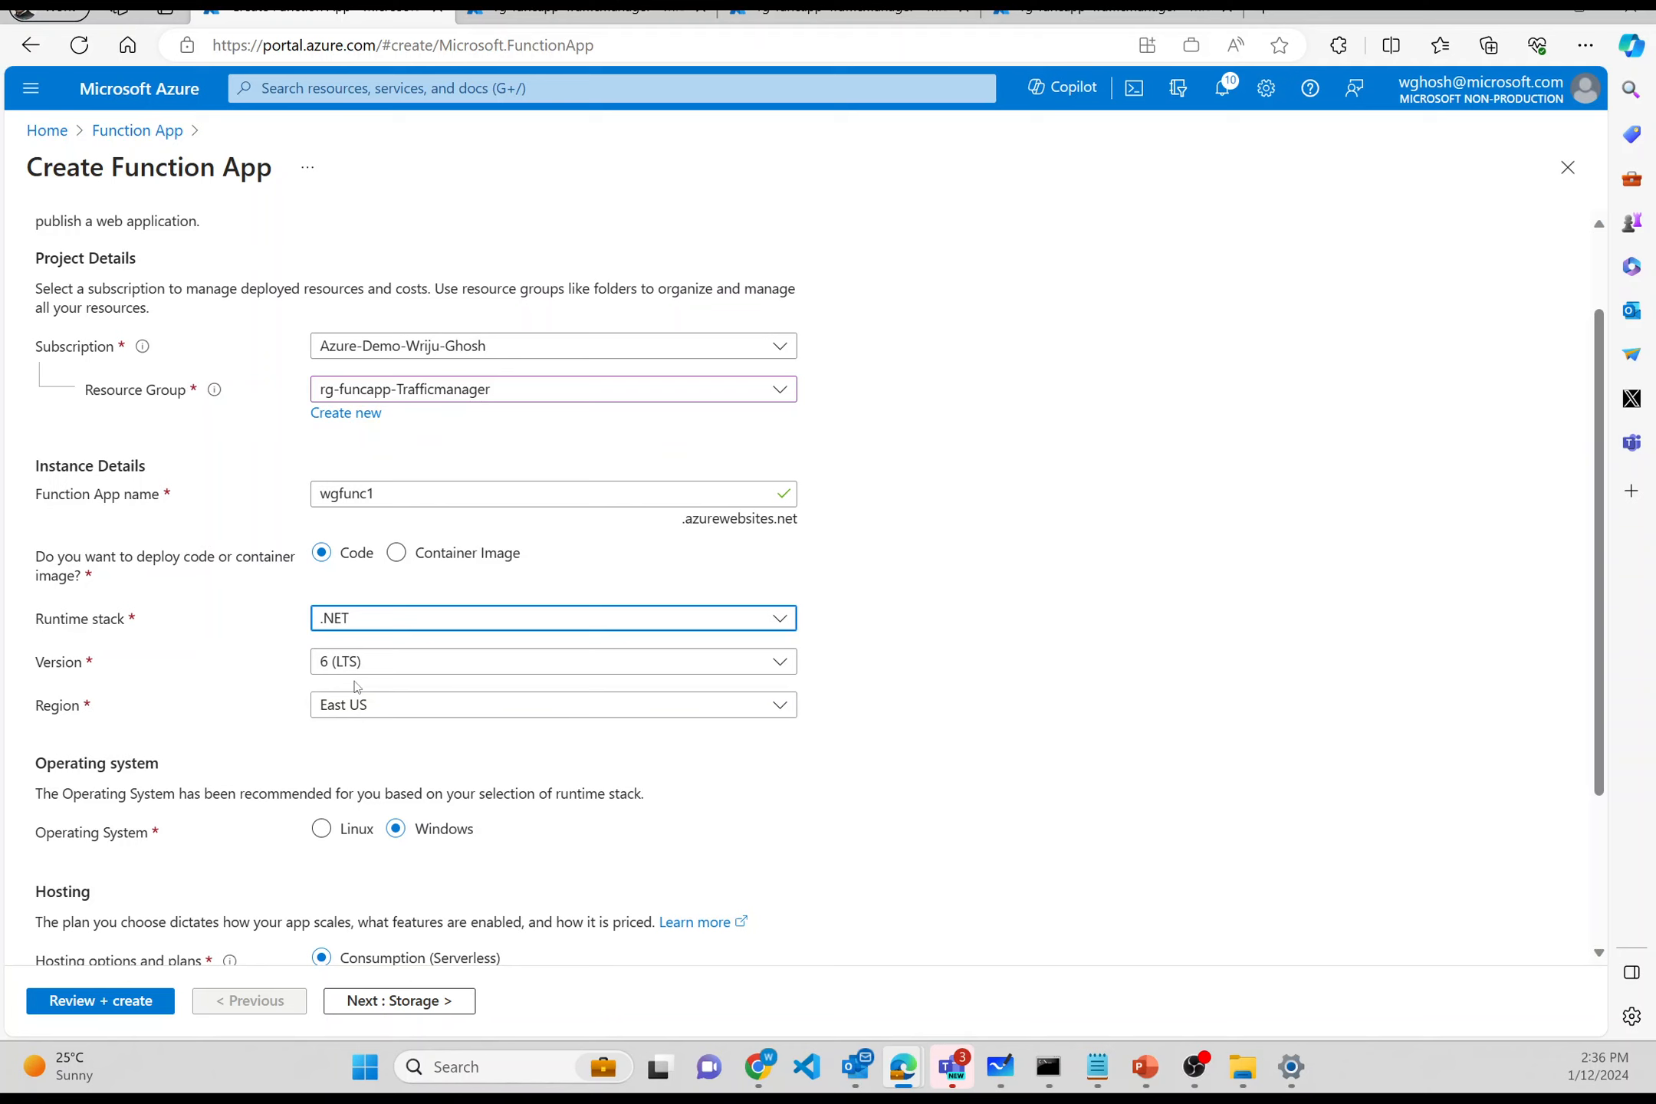
{"action": "scroll", "coordinate": [353, 742], "scroll_direction": "down", "scroll_amount": 2}
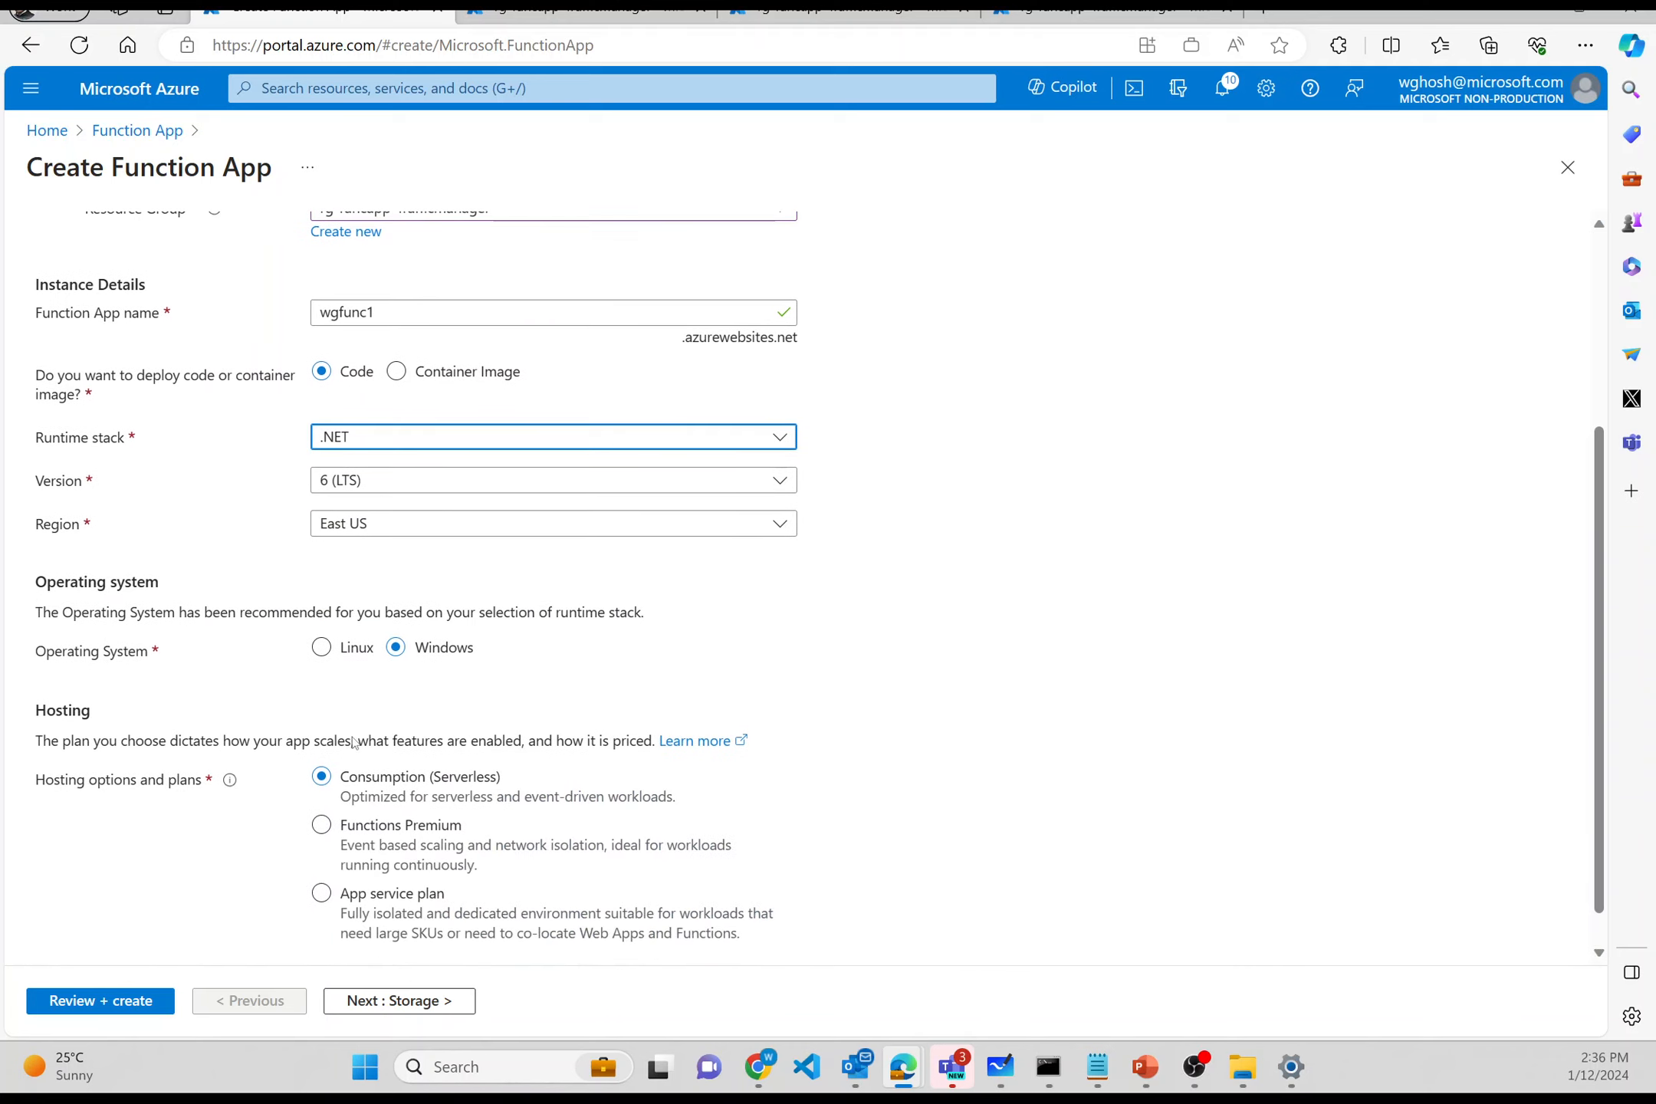
{"action": "left_click", "coordinate": [325, 649]}
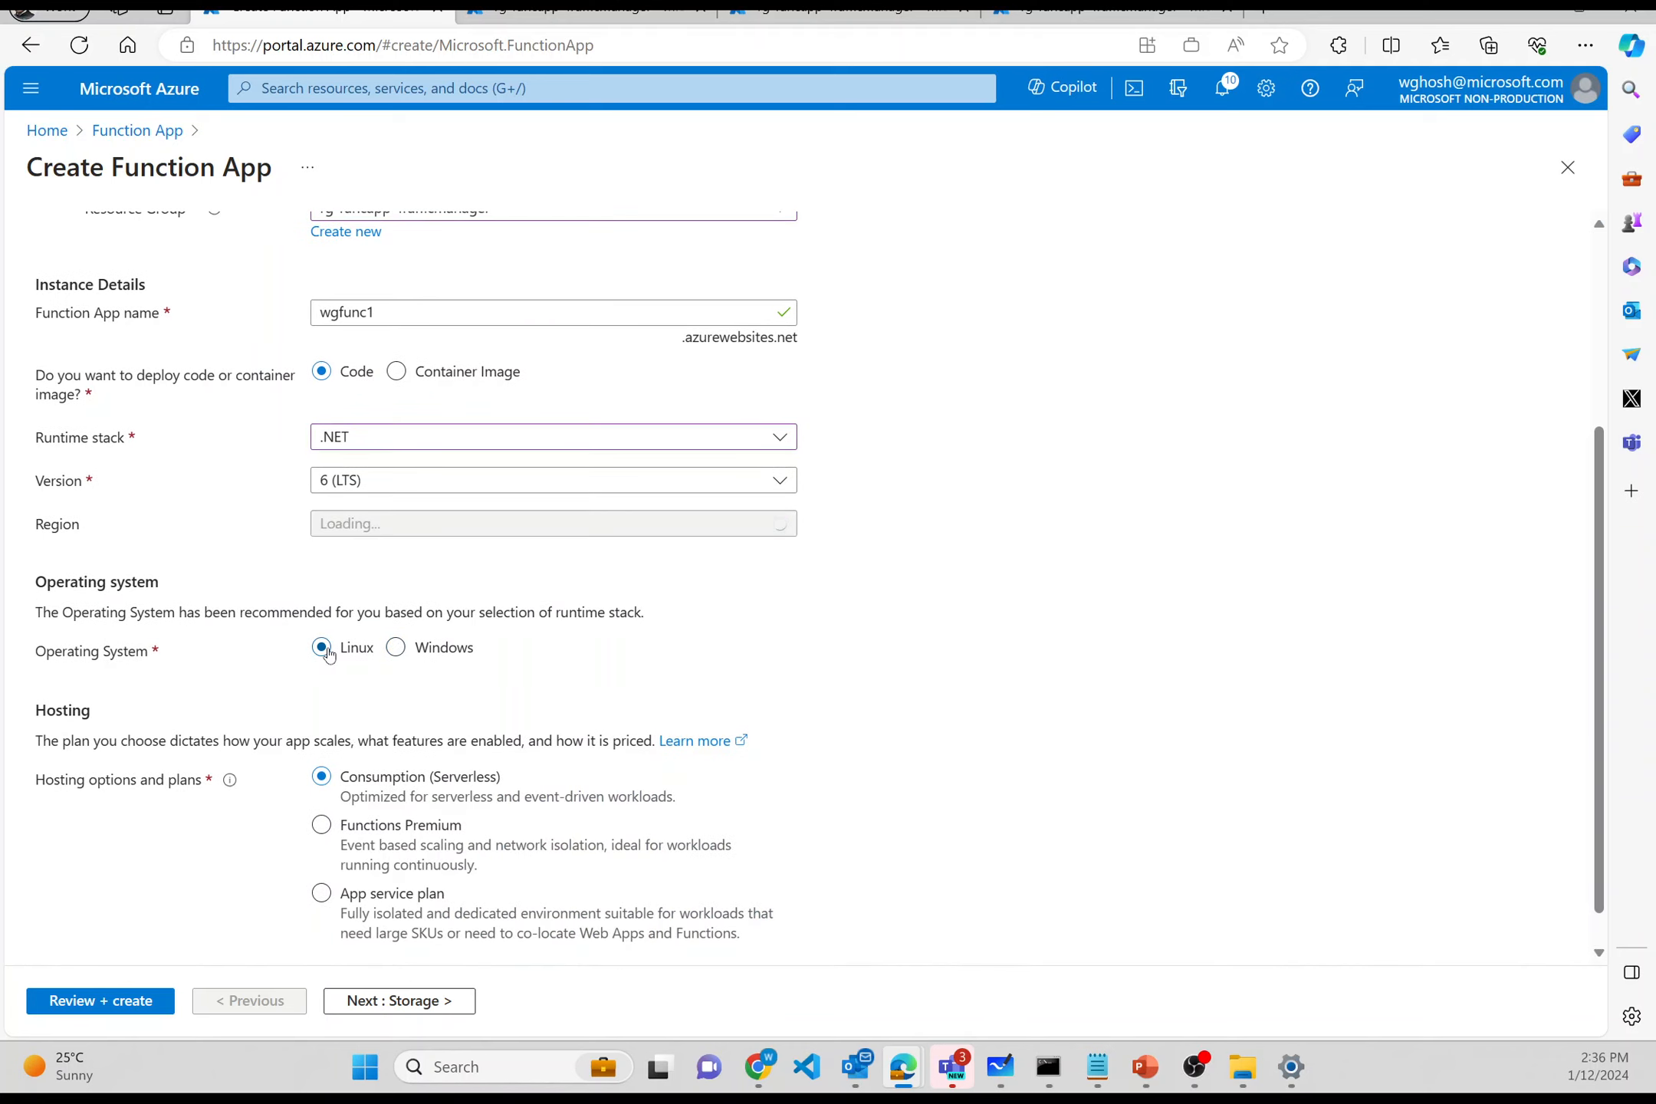
{"action": "scroll", "coordinate": [335, 748], "scroll_direction": "down", "scroll_amount": 1}
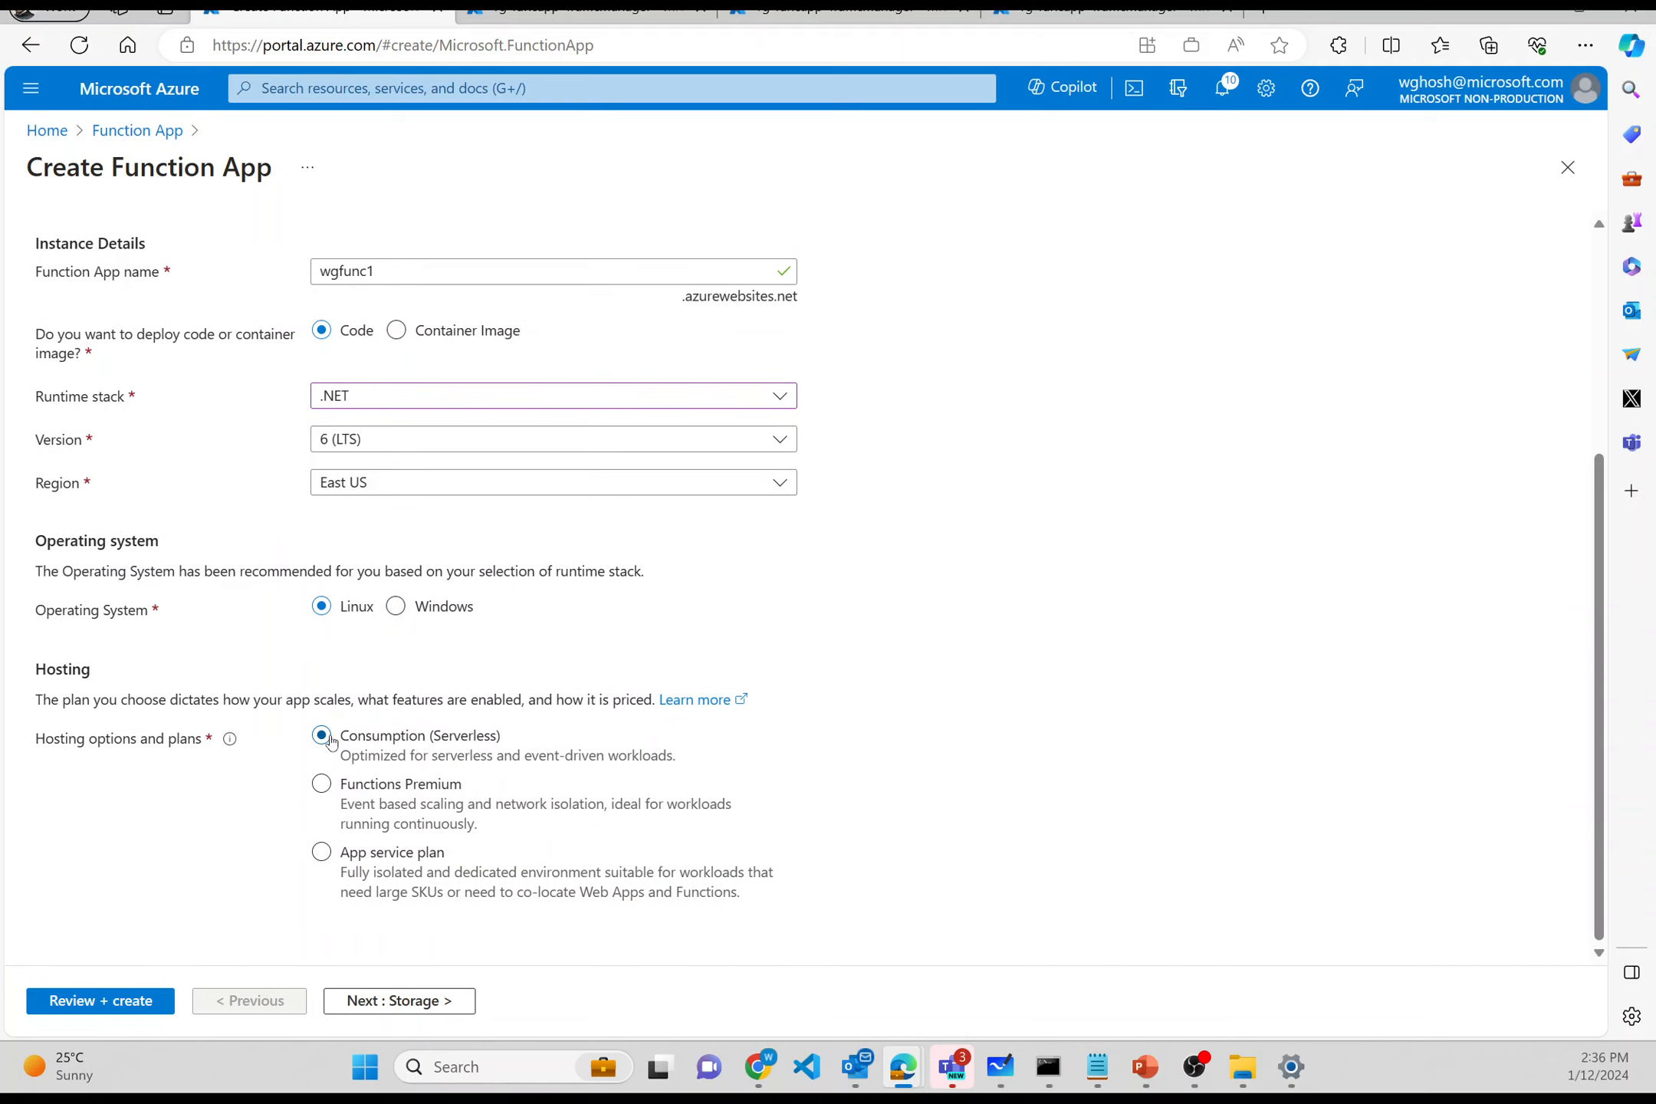
{"action": "left_click", "coordinate": [320, 853]}
{"action": "scroll", "coordinate": [321, 857], "scroll_direction": "down", "scroll_amount": 2}
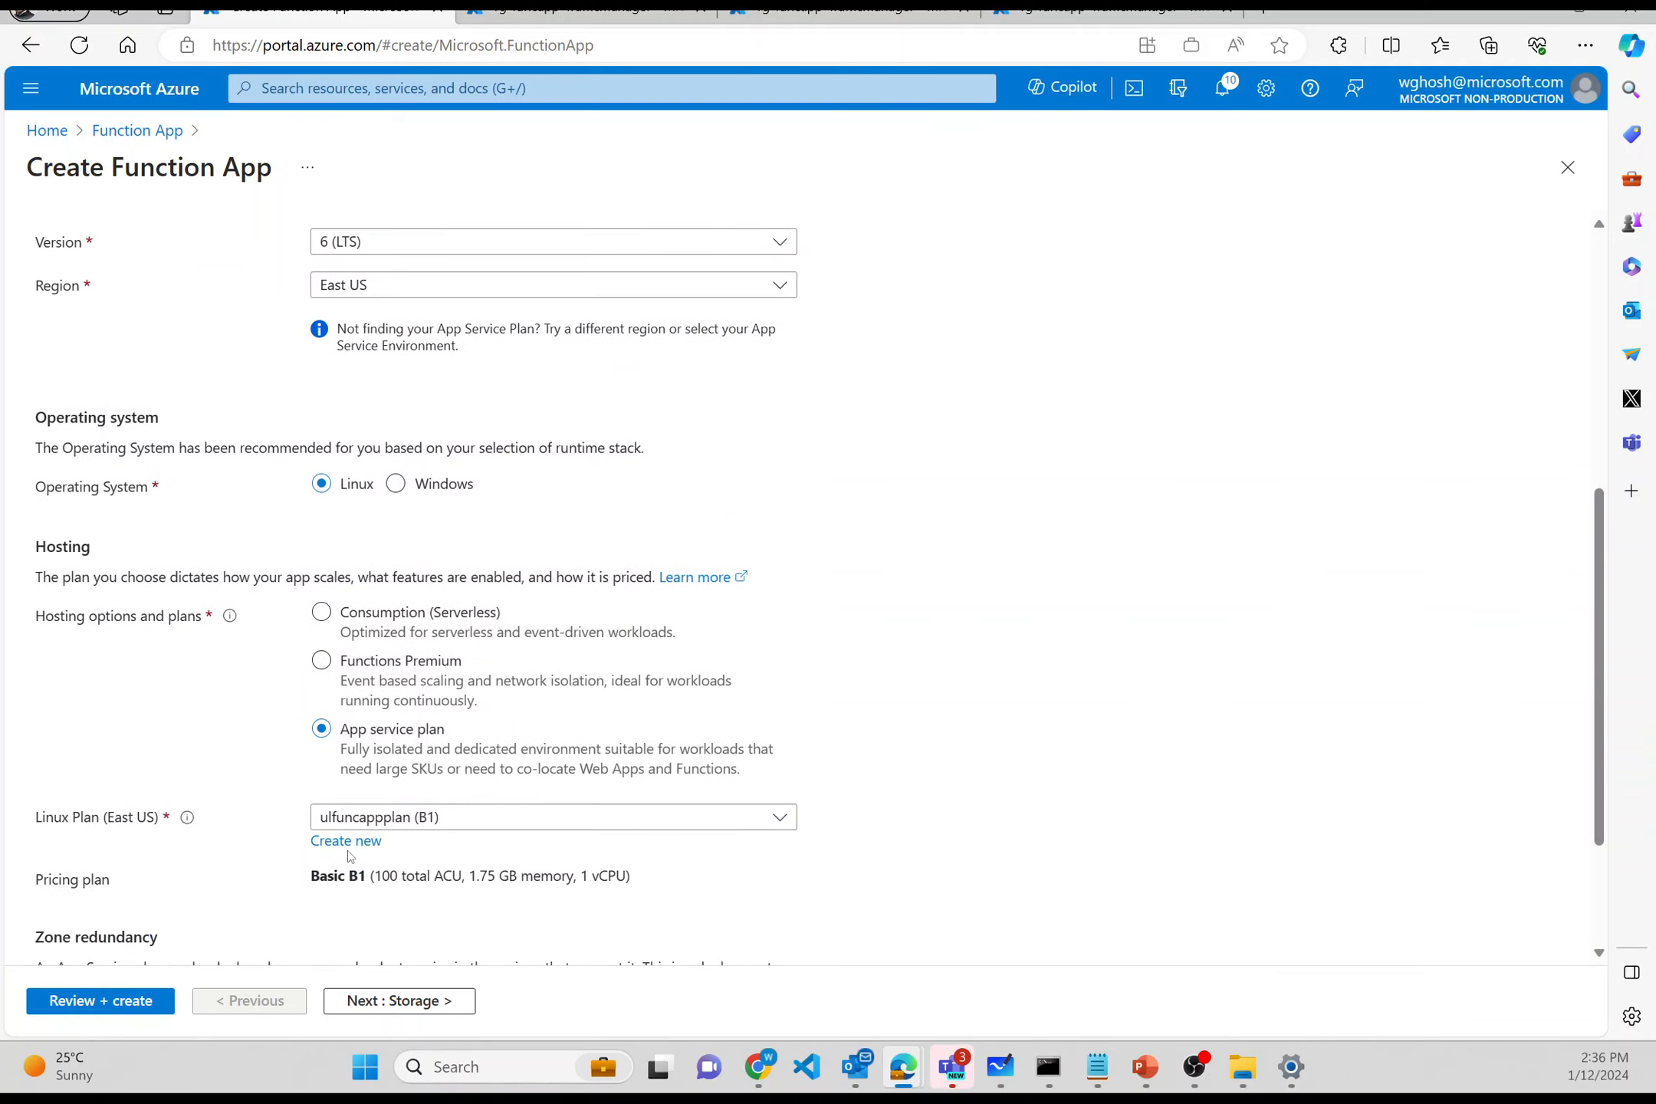
{"action": "scroll", "coordinate": [349, 853], "scroll_direction": "down", "scroll_amount": 2}
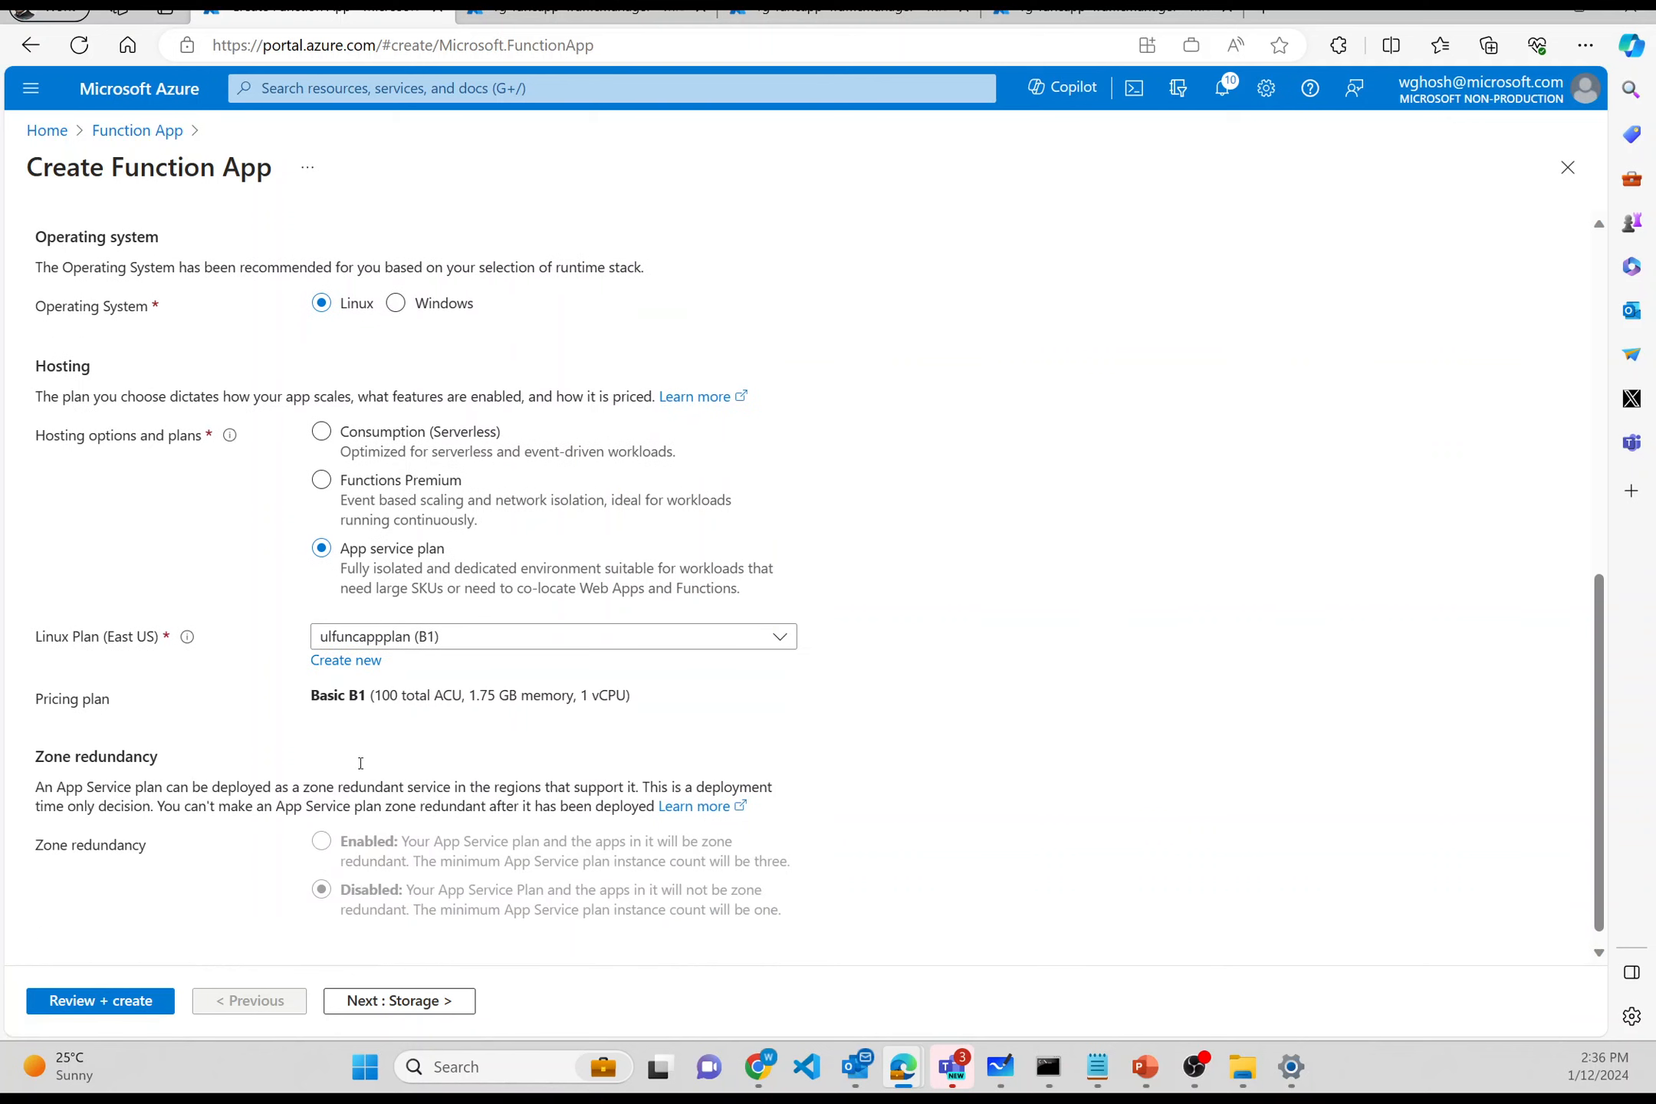
{"action": "left_click", "coordinate": [376, 663]}
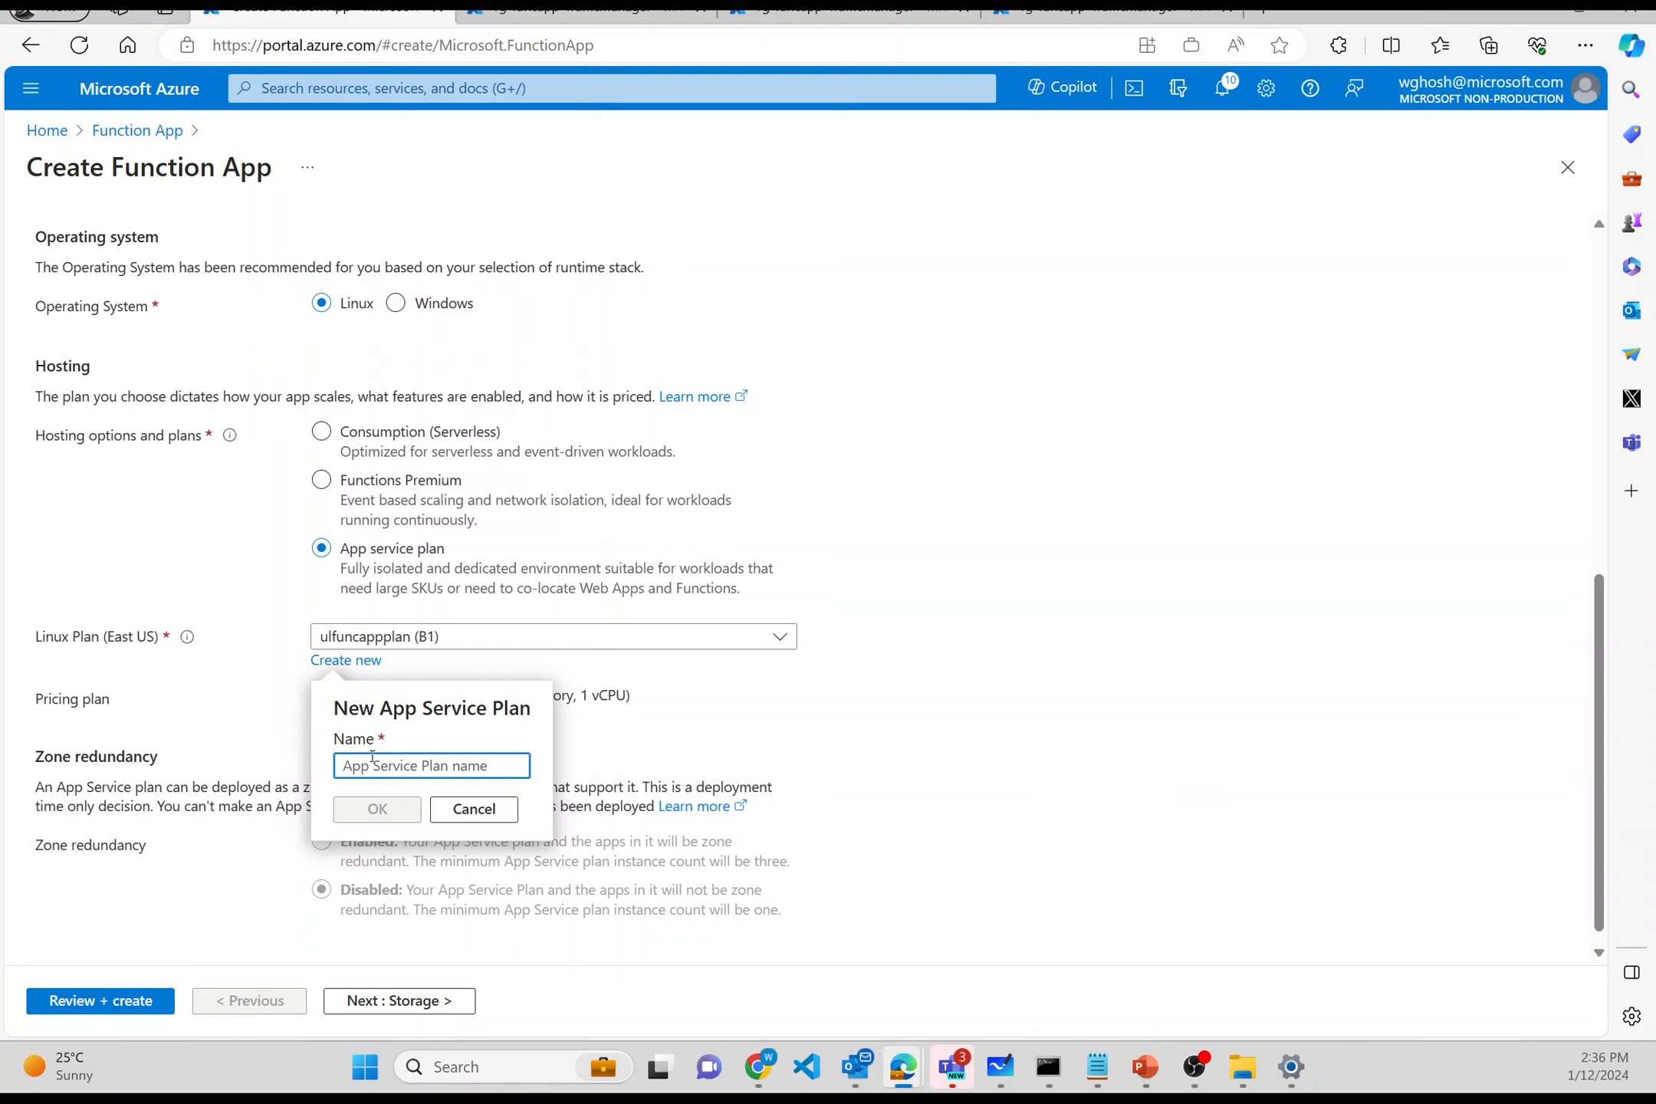
- Create the new Linux plan appsvcplaneastus and price it at Standard S1
{"action": "type", "text": "app"}
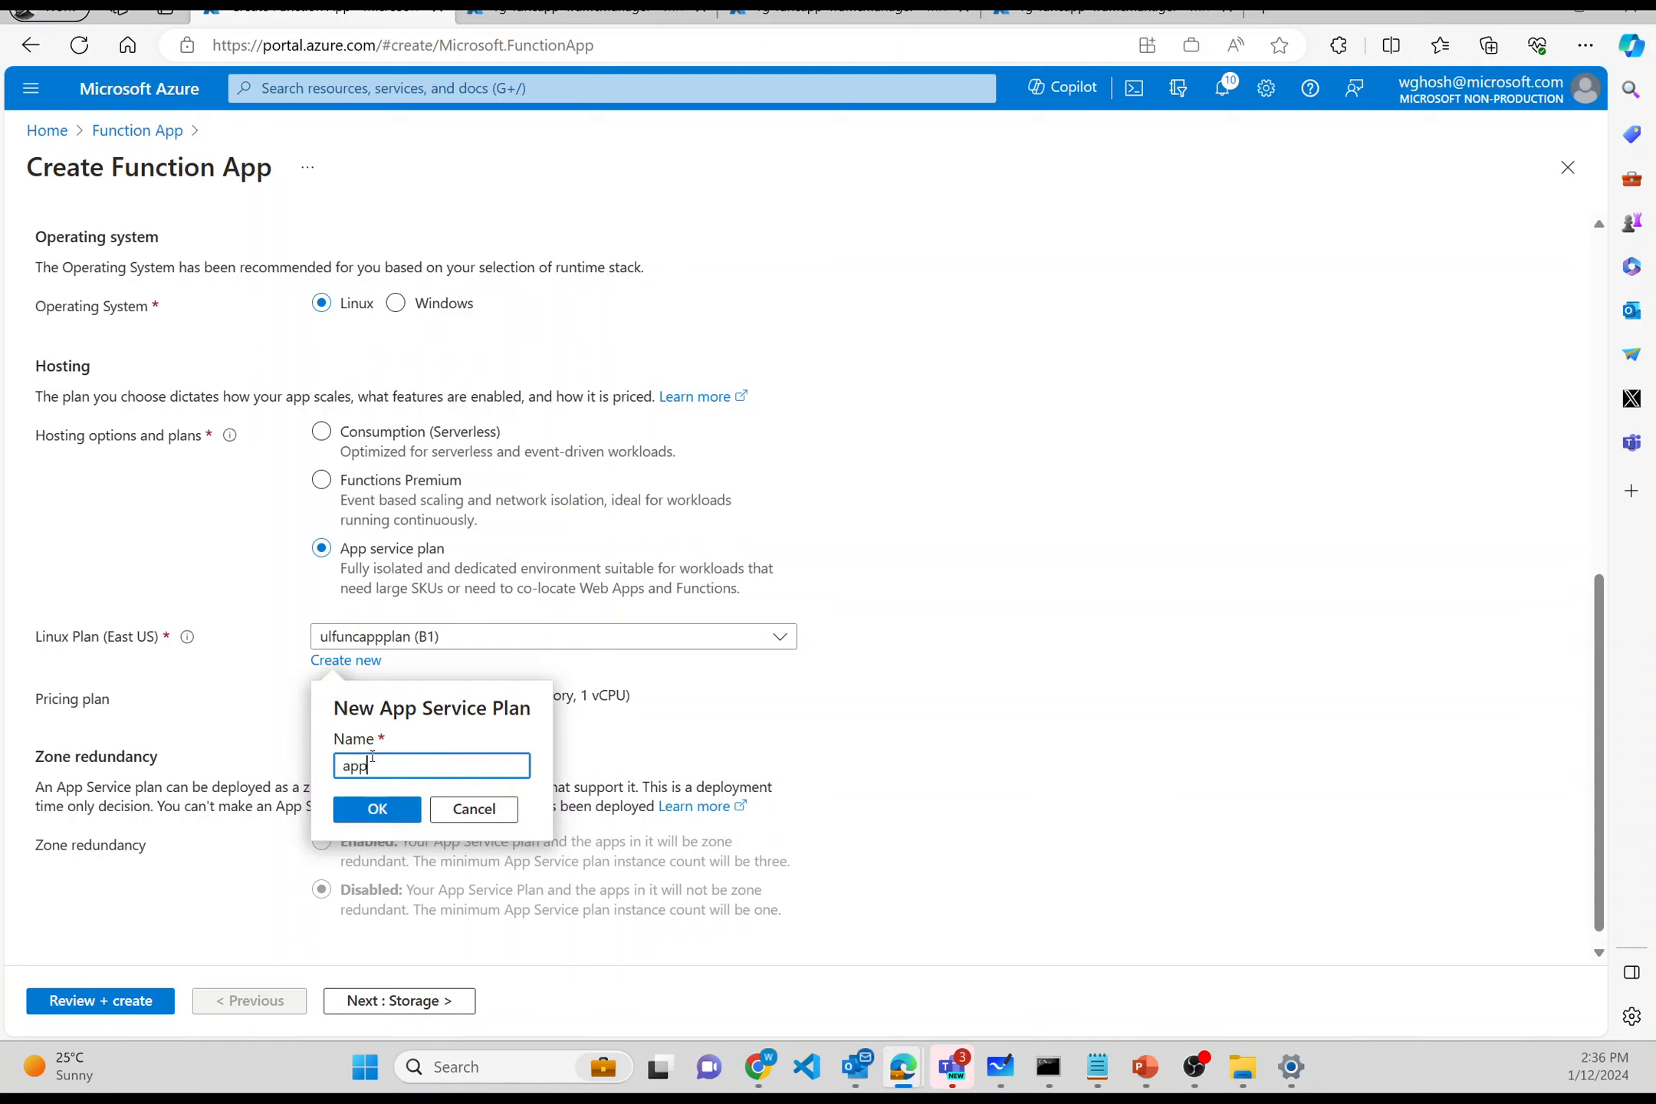
{"action": "type", "text": "svcplaneastus"}
{"action": "left_click", "coordinate": [372, 809]}
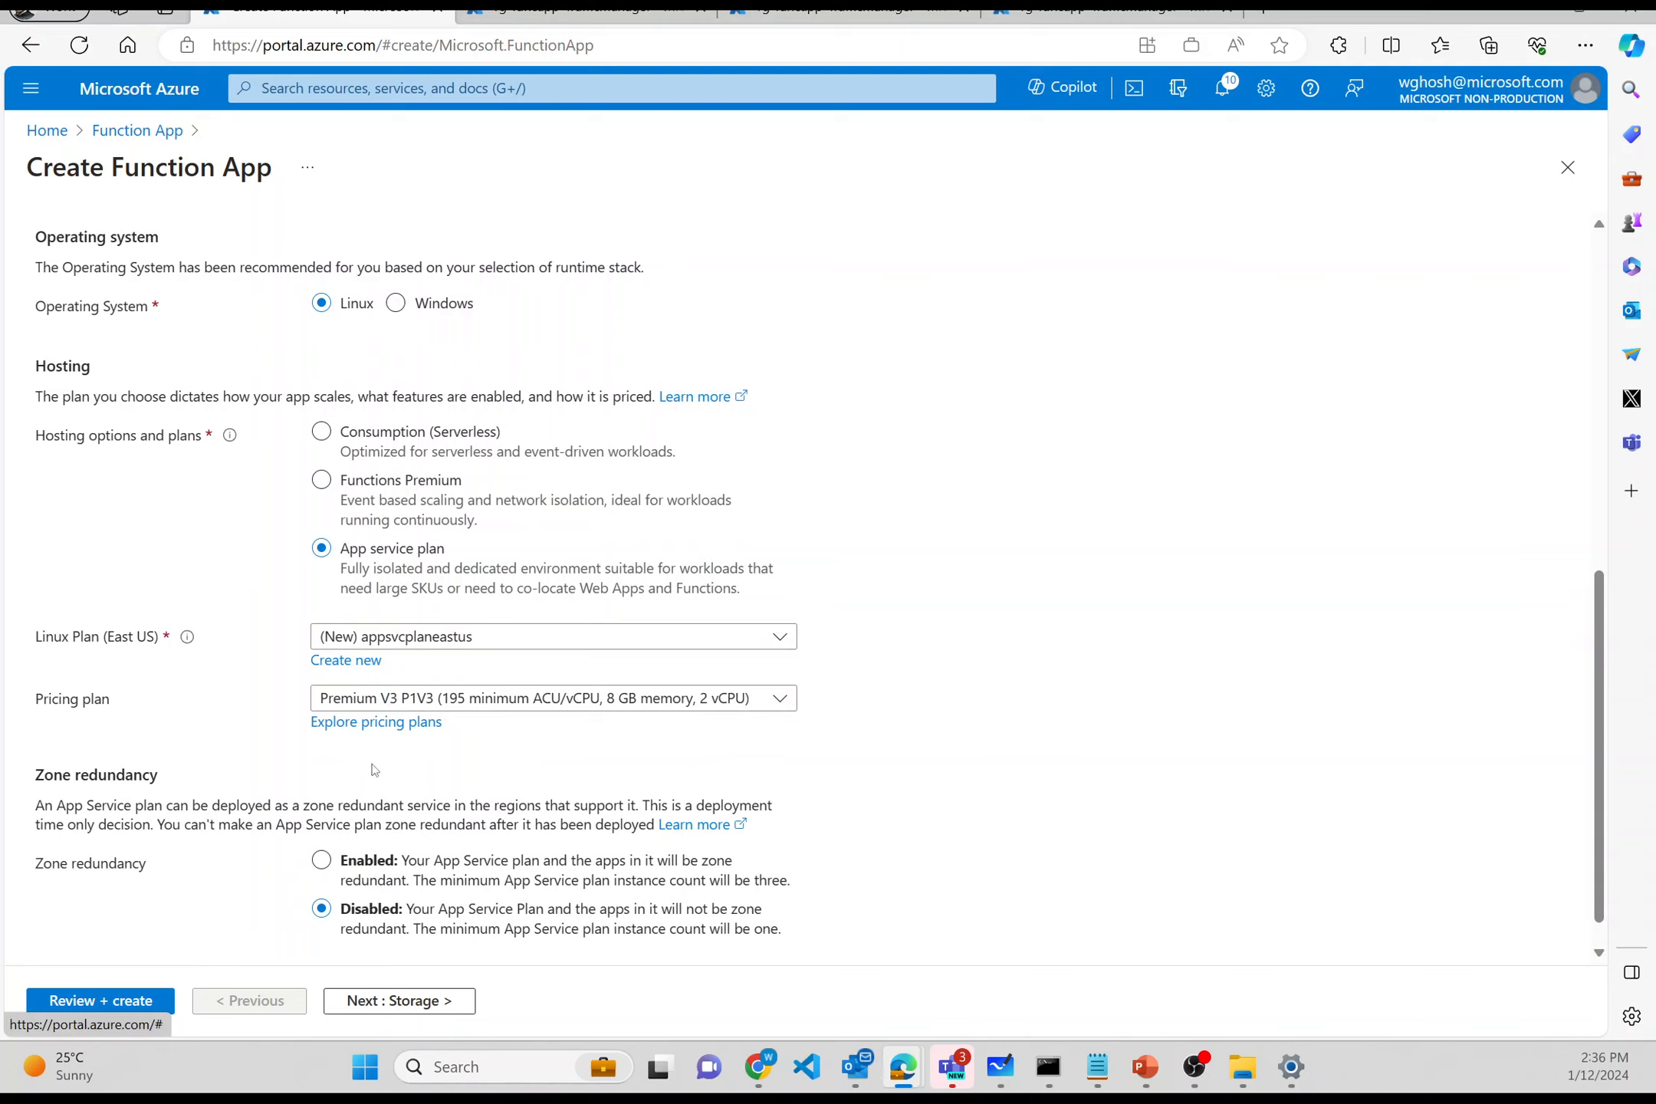
{"action": "left_click", "coordinate": [383, 723]}
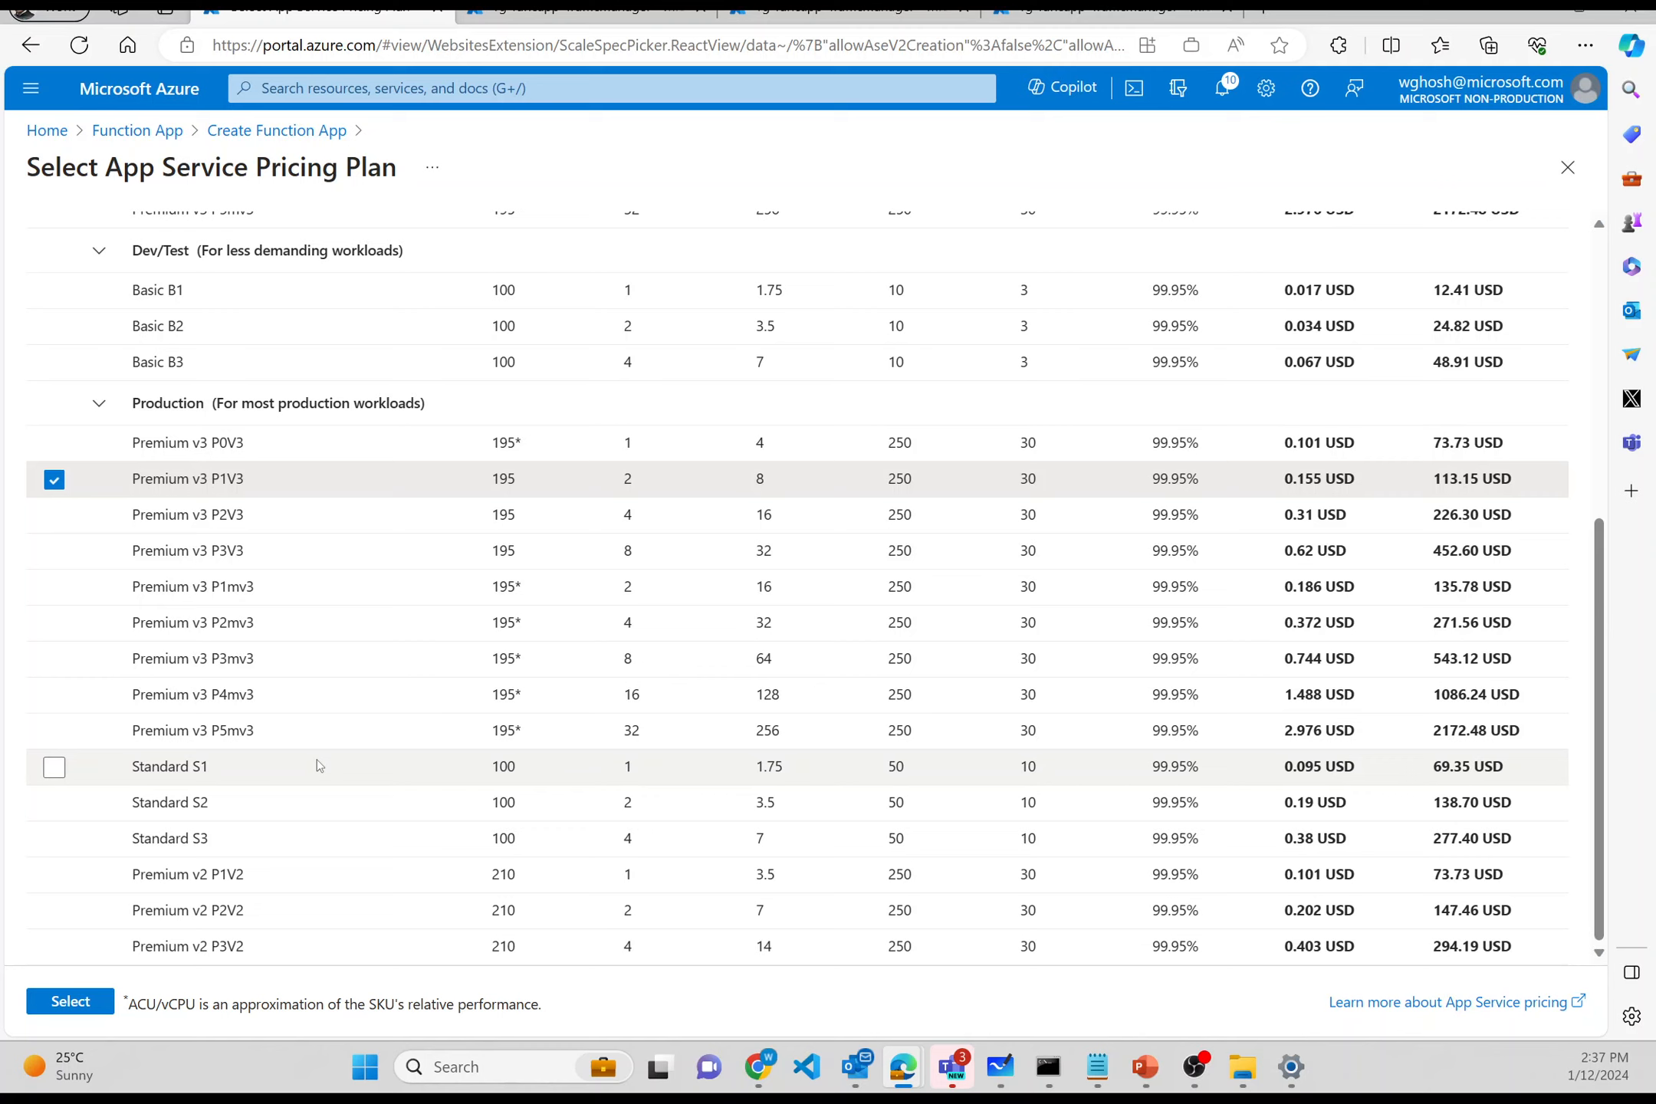
{"action": "left_click", "coordinate": [55, 768]}
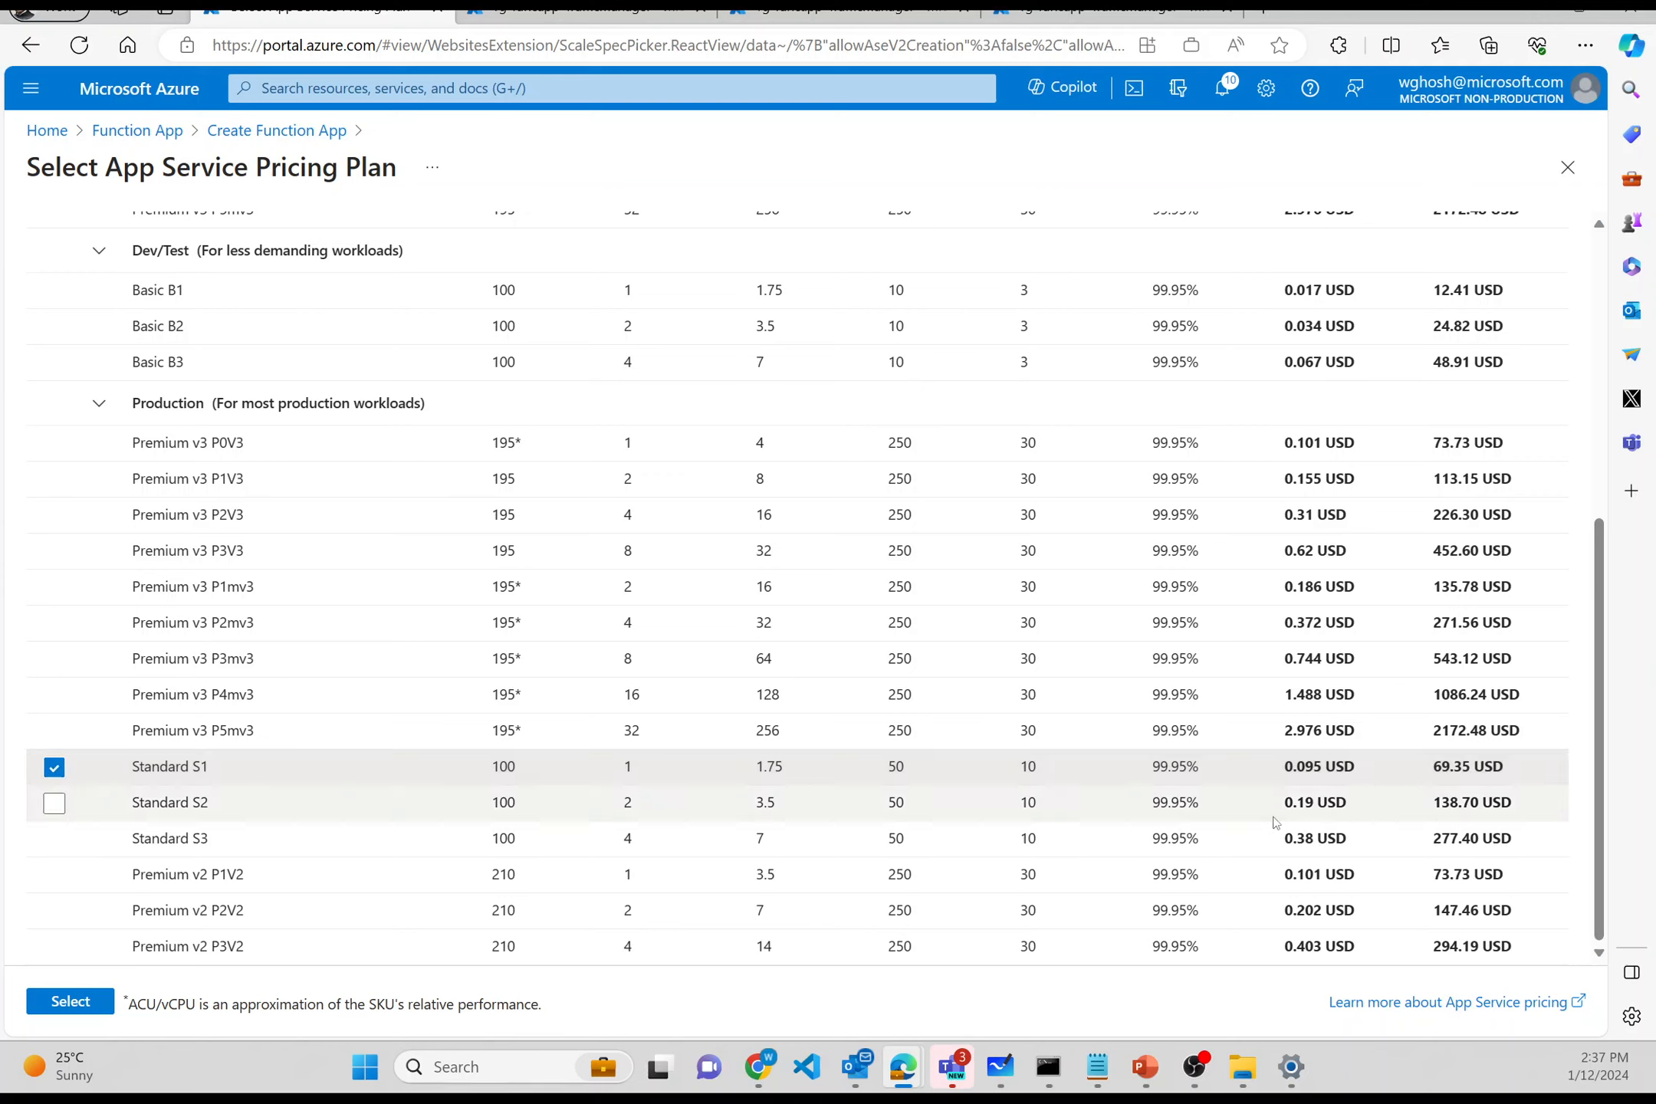
{"action": "left_click", "coordinate": [83, 999]}
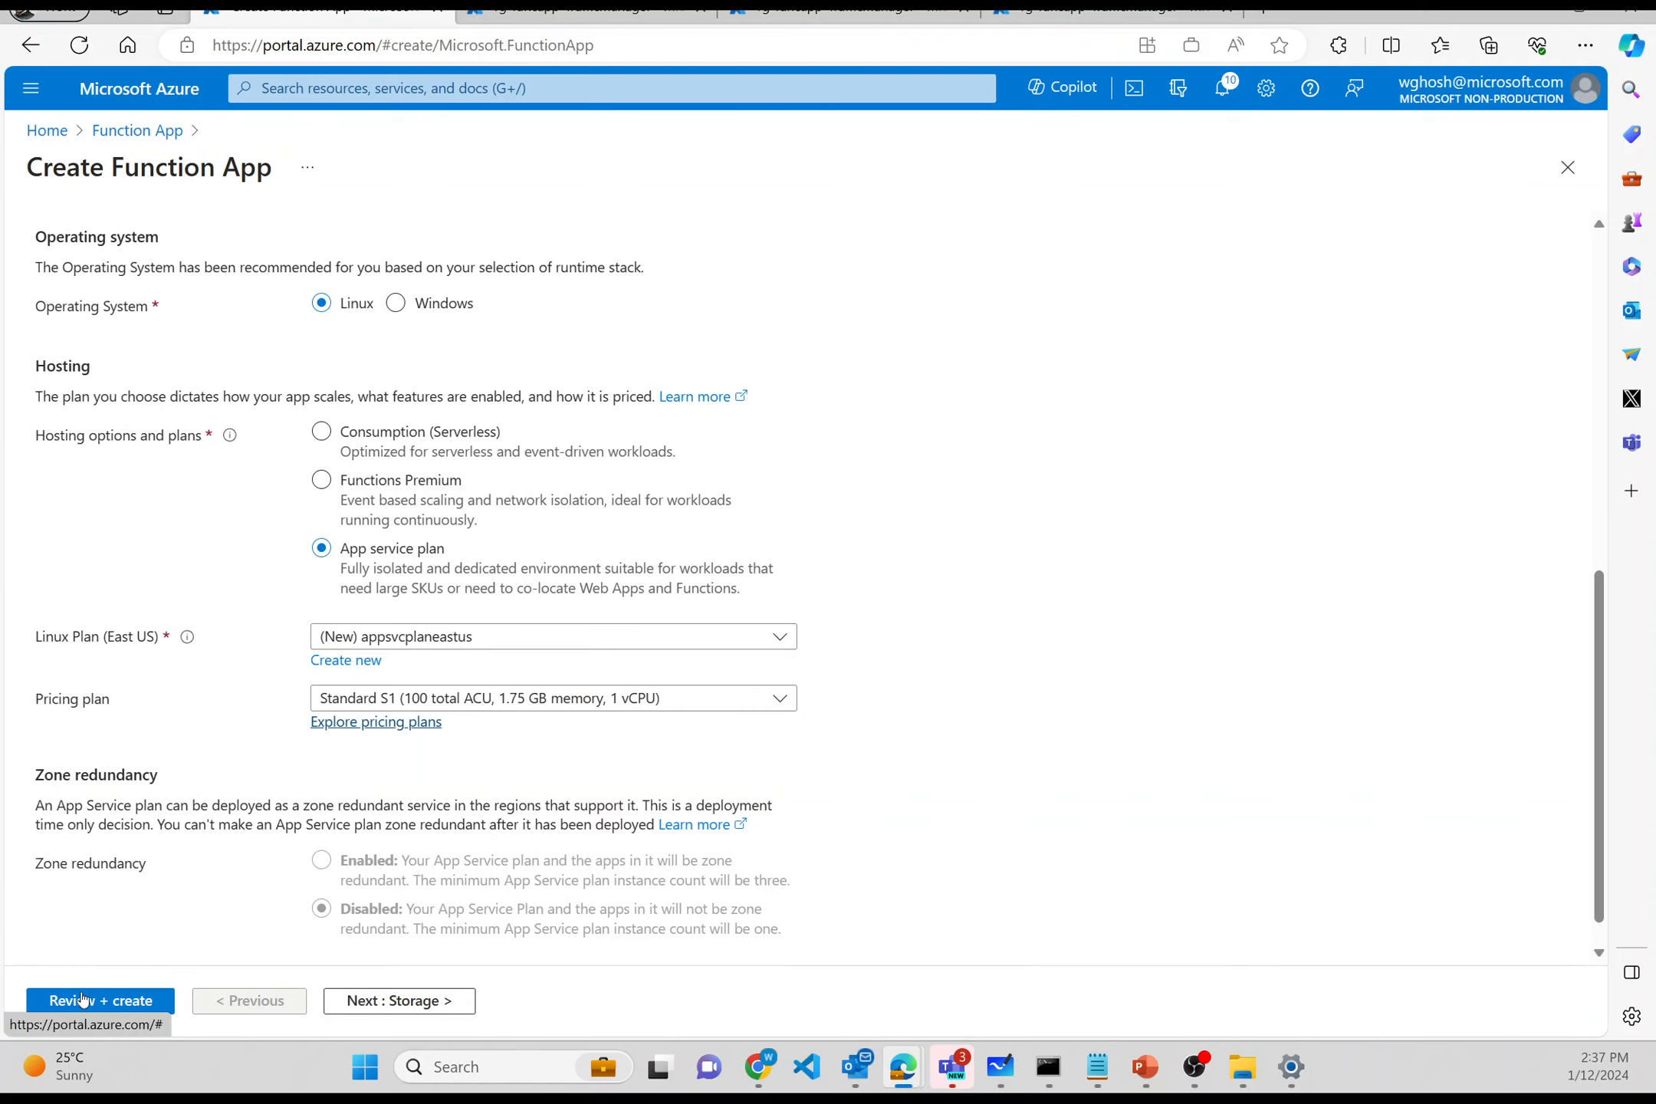
- Pass Storage and Networking, set Application Insights to No, then go through Deployment and Tags to Review + create
{"action": "scroll", "coordinate": [152, 758], "scroll_direction": "down", "scroll_amount": 1}
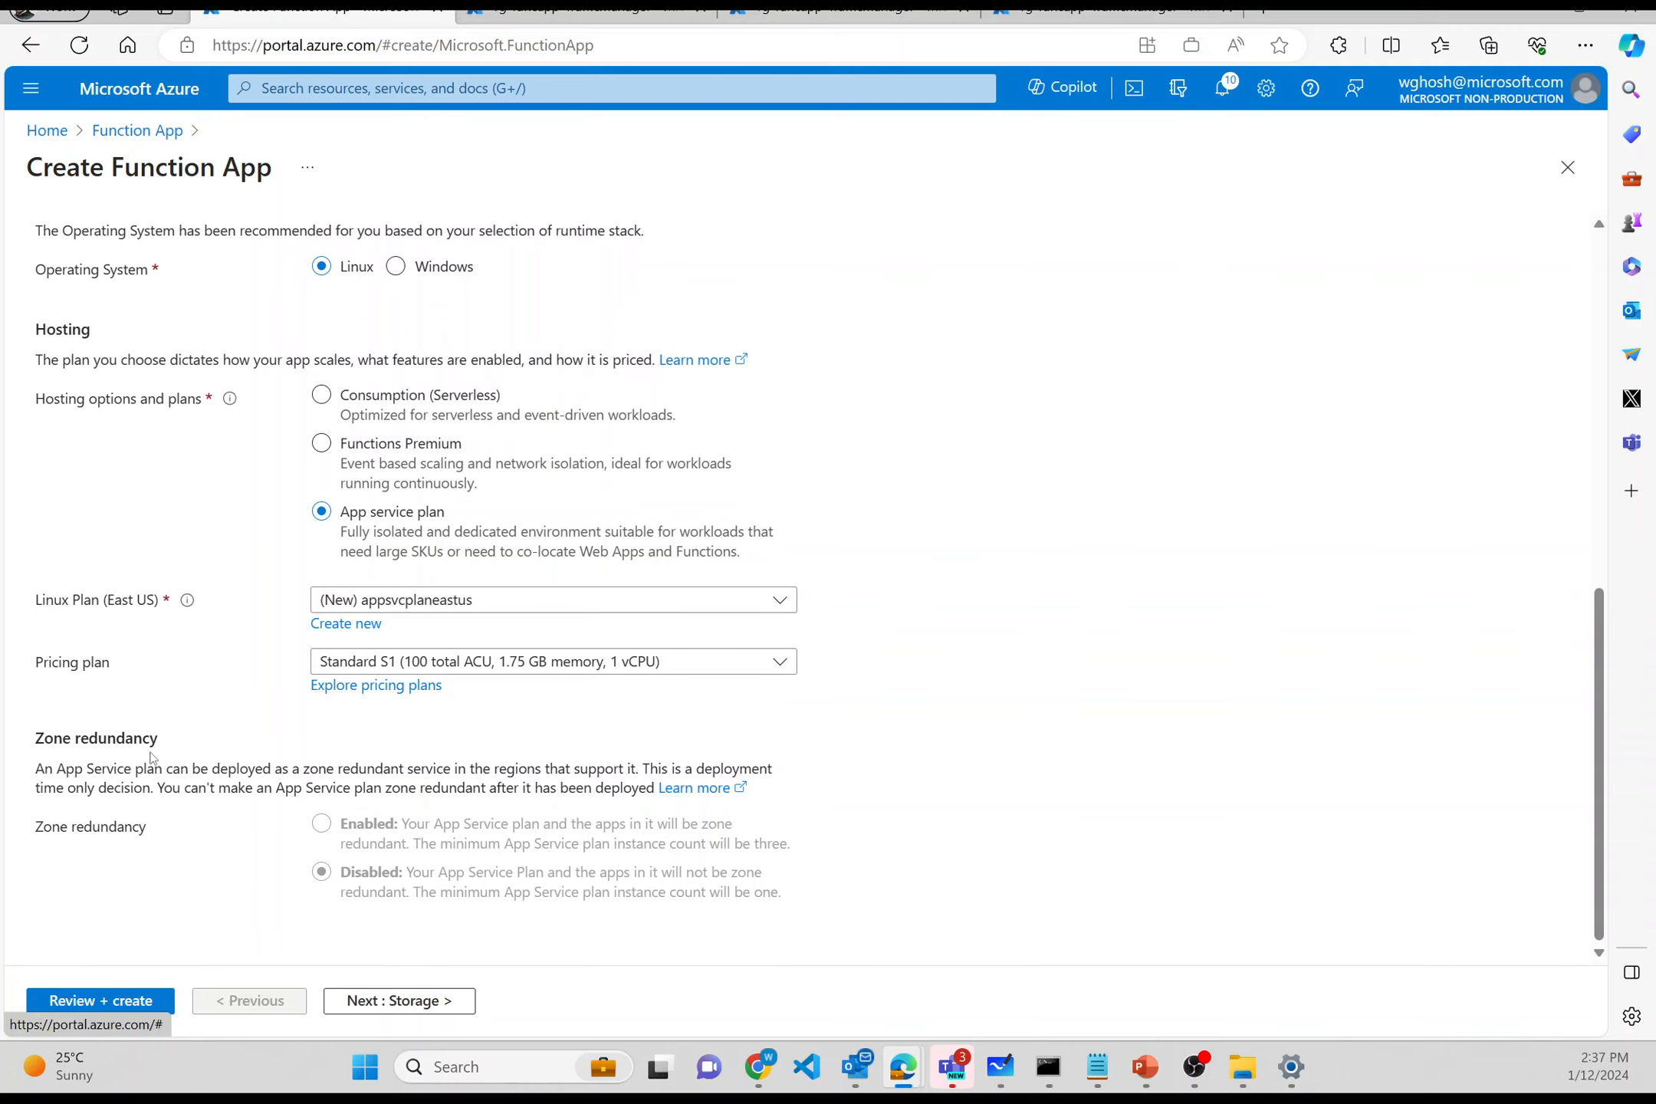
{"action": "left_click", "coordinate": [389, 1003]}
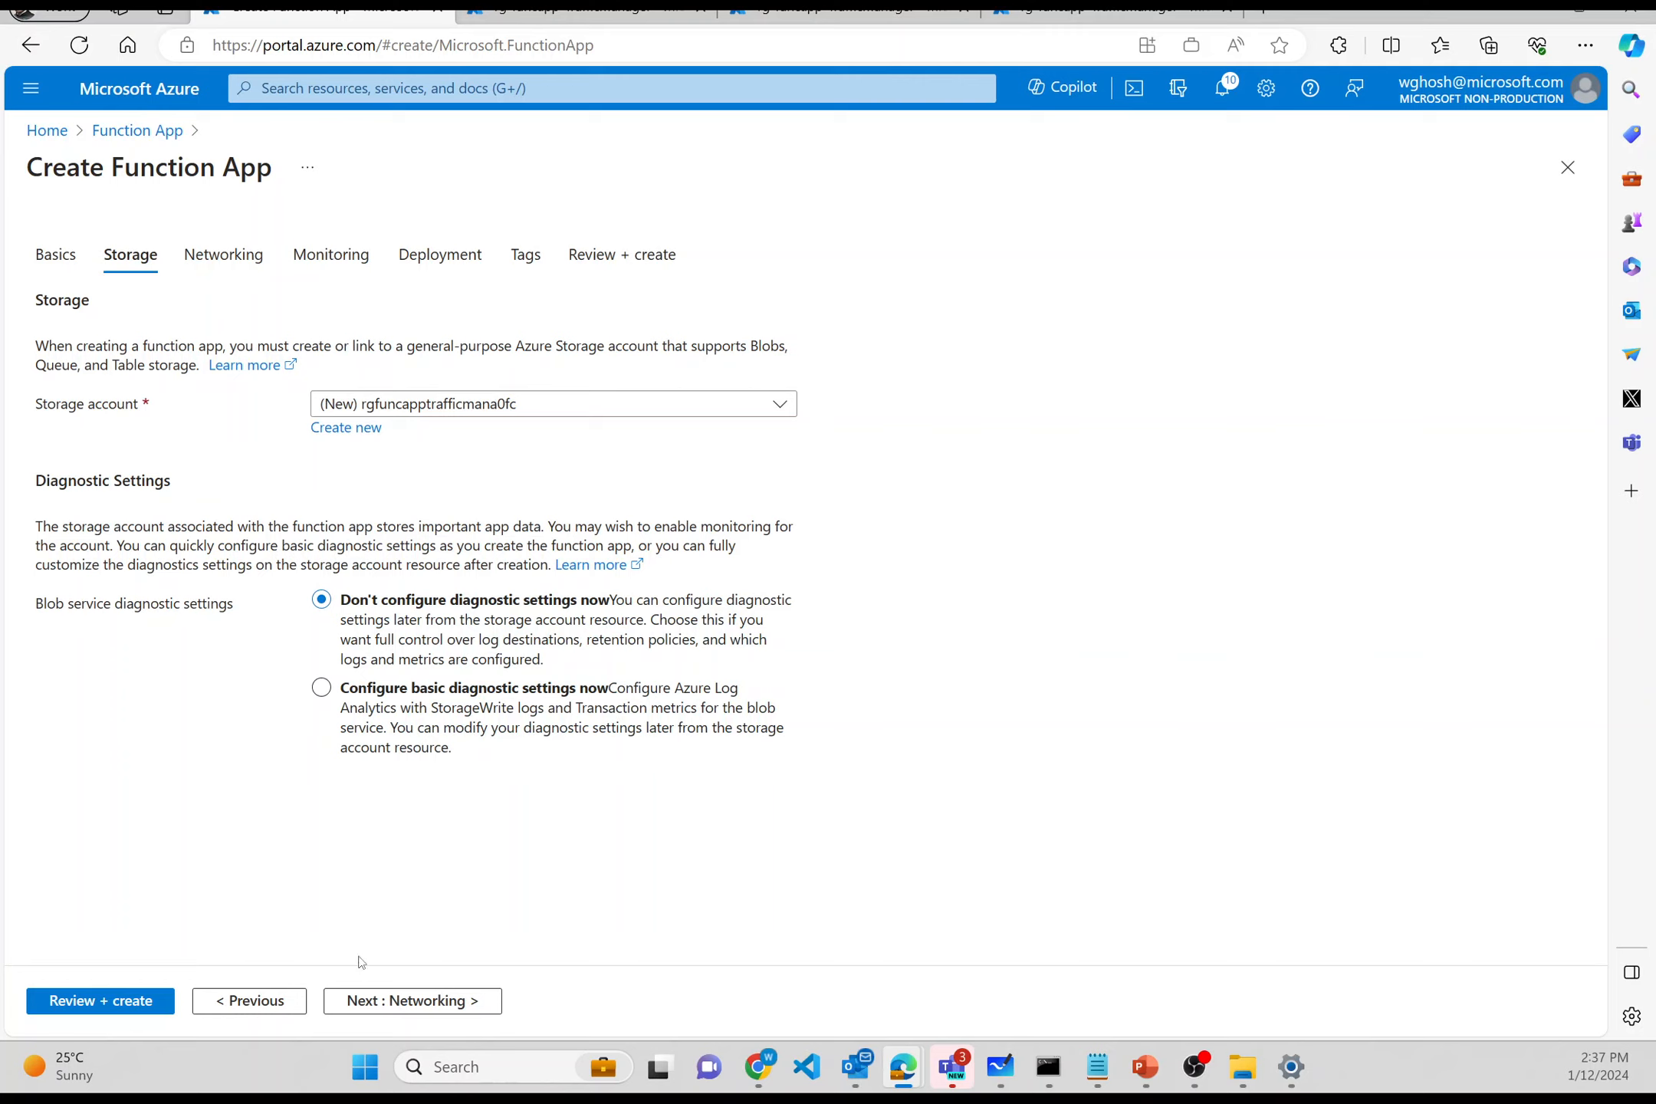
{"action": "left_click", "coordinate": [385, 1003]}
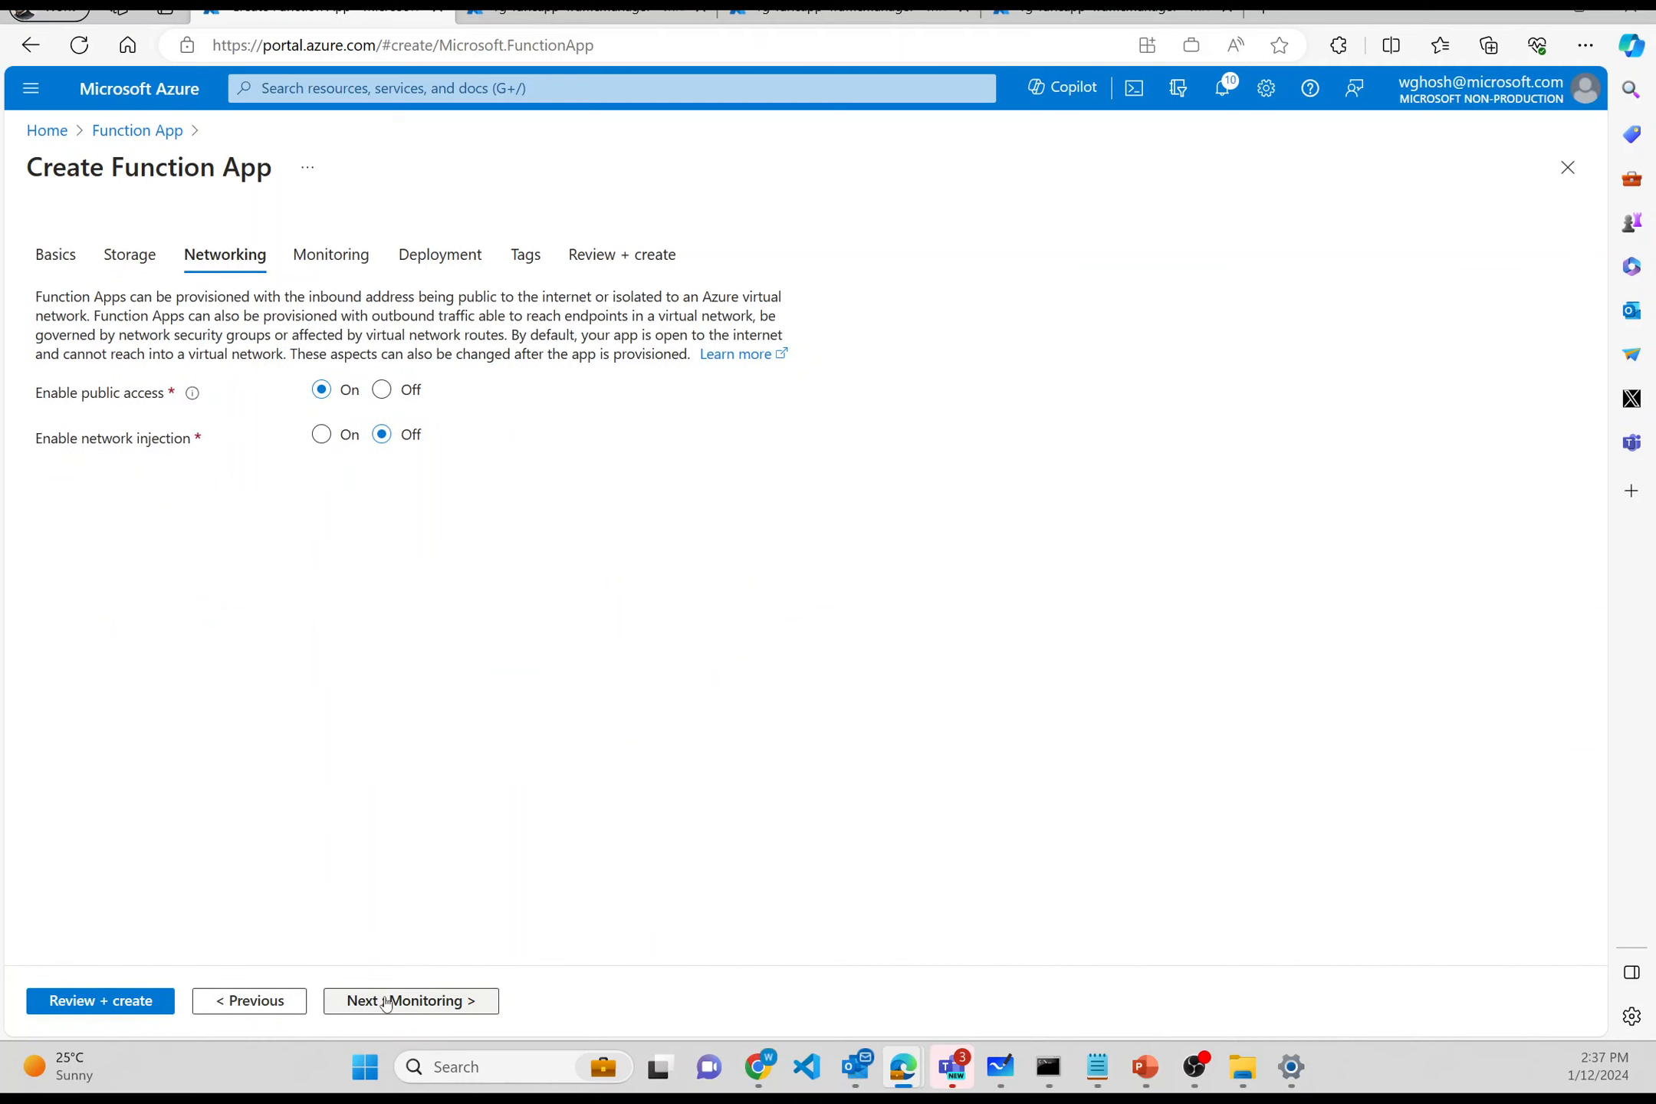
{"action": "left_click", "coordinate": [386, 1002]}
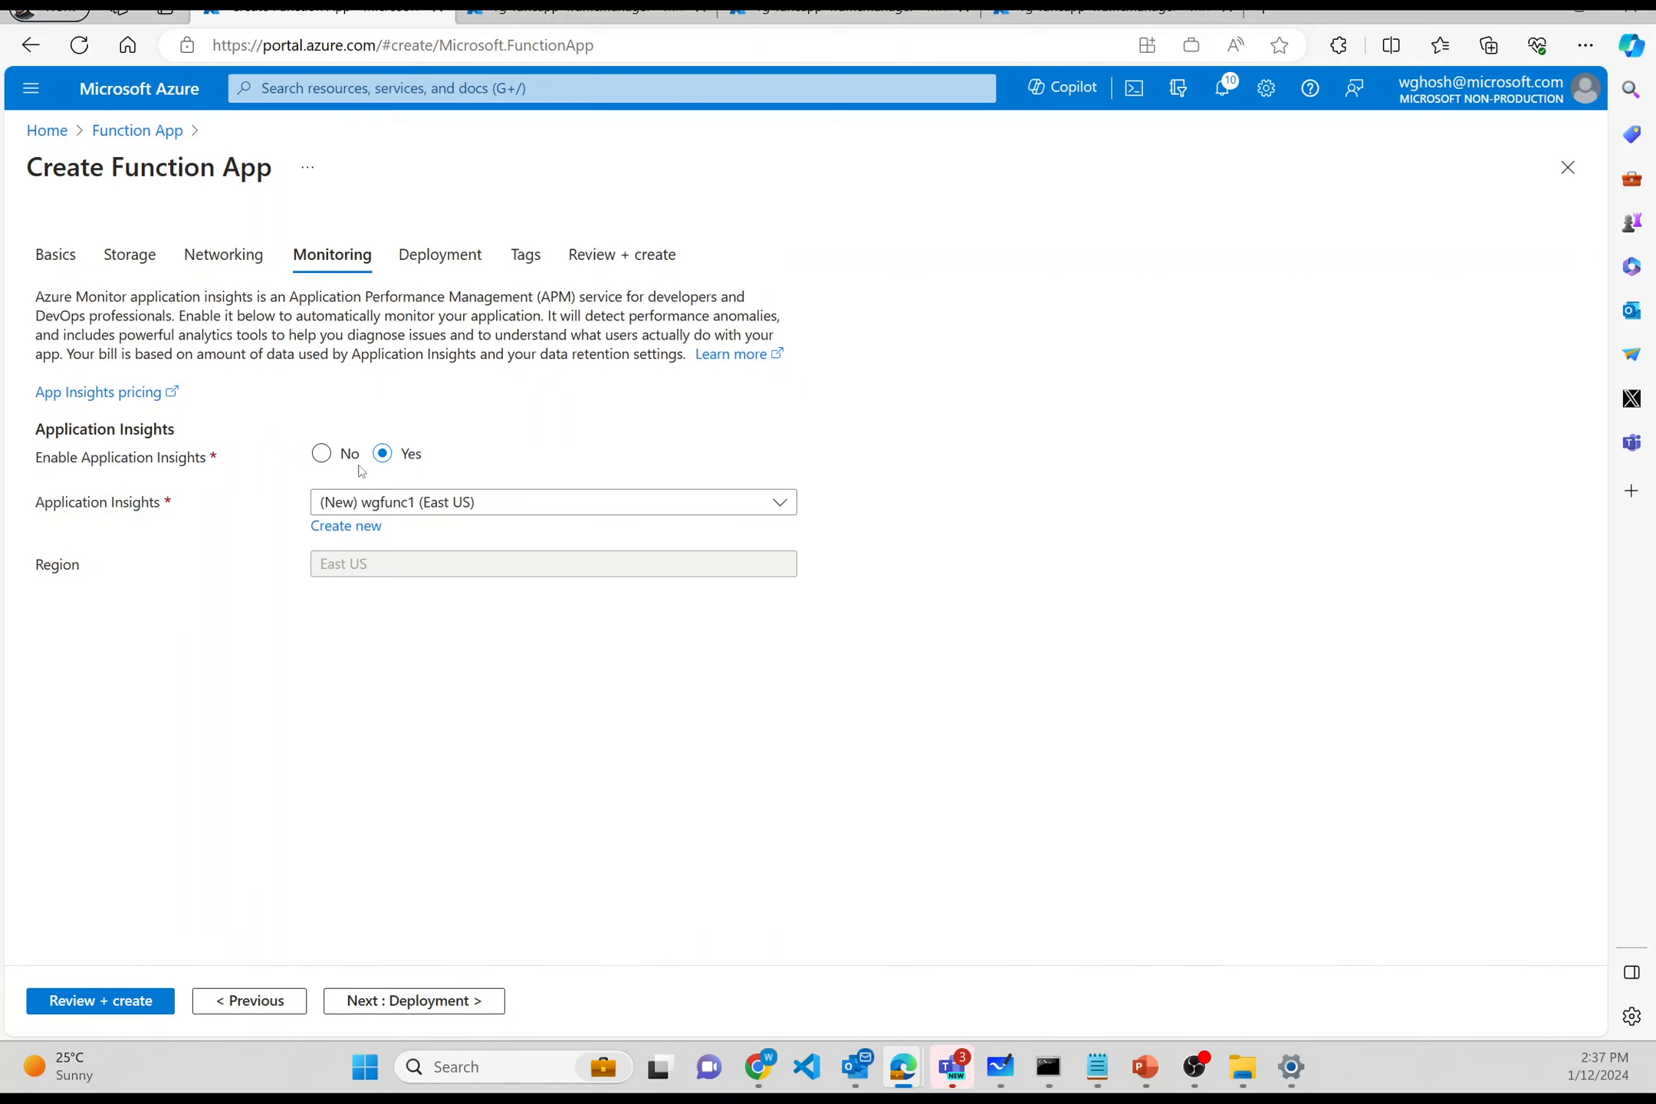
{"action": "left_click", "coordinate": [320, 454]}
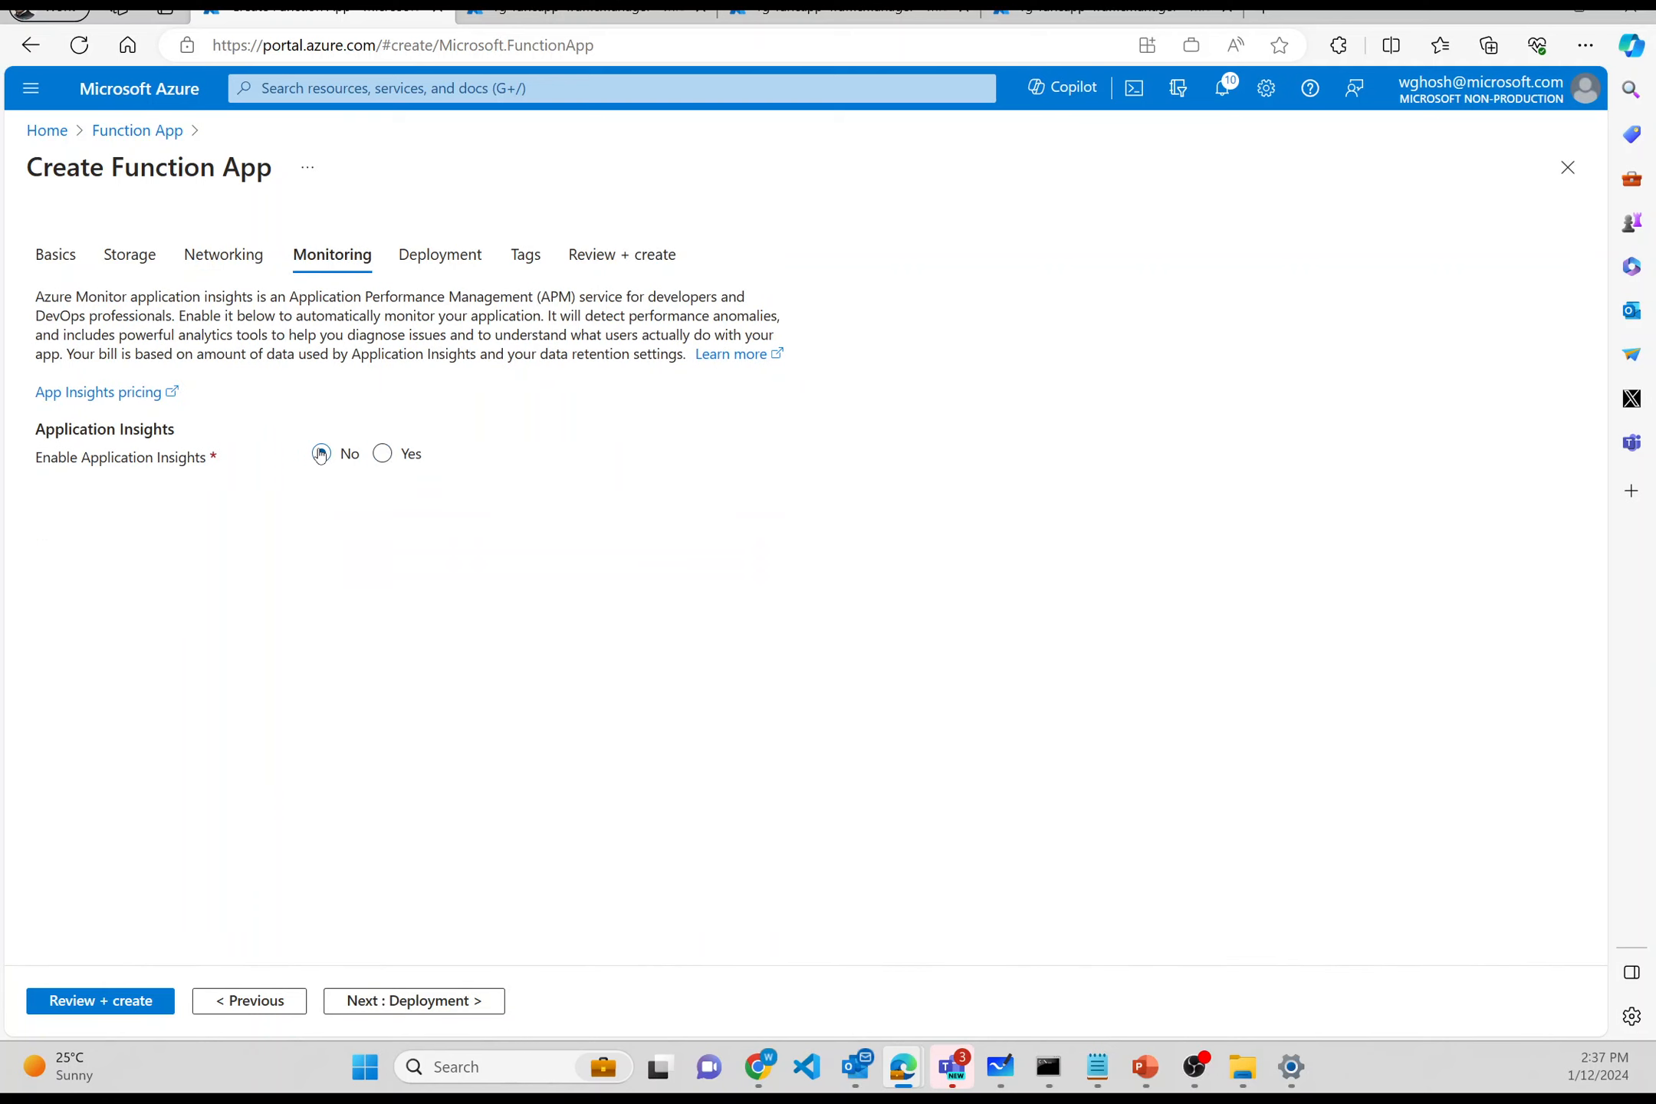
{"action": "left_click", "coordinate": [362, 1002]}
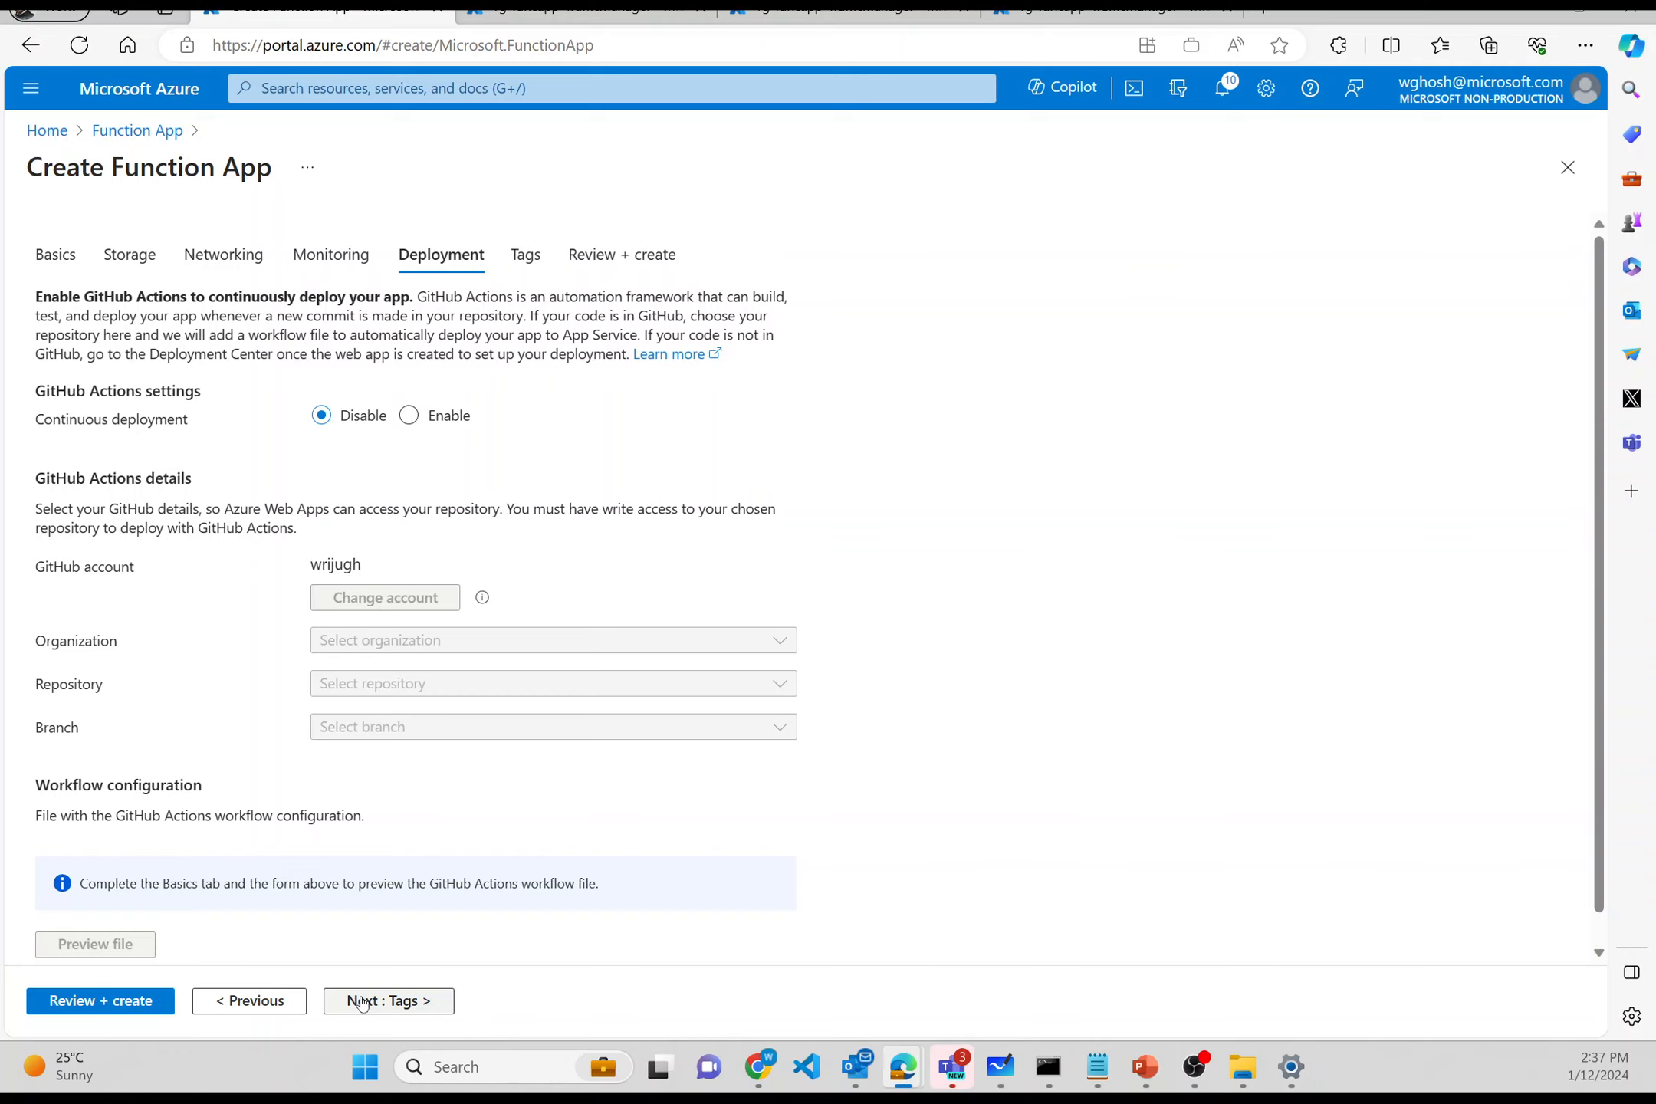
{"action": "left_click", "coordinate": [362, 1003]}
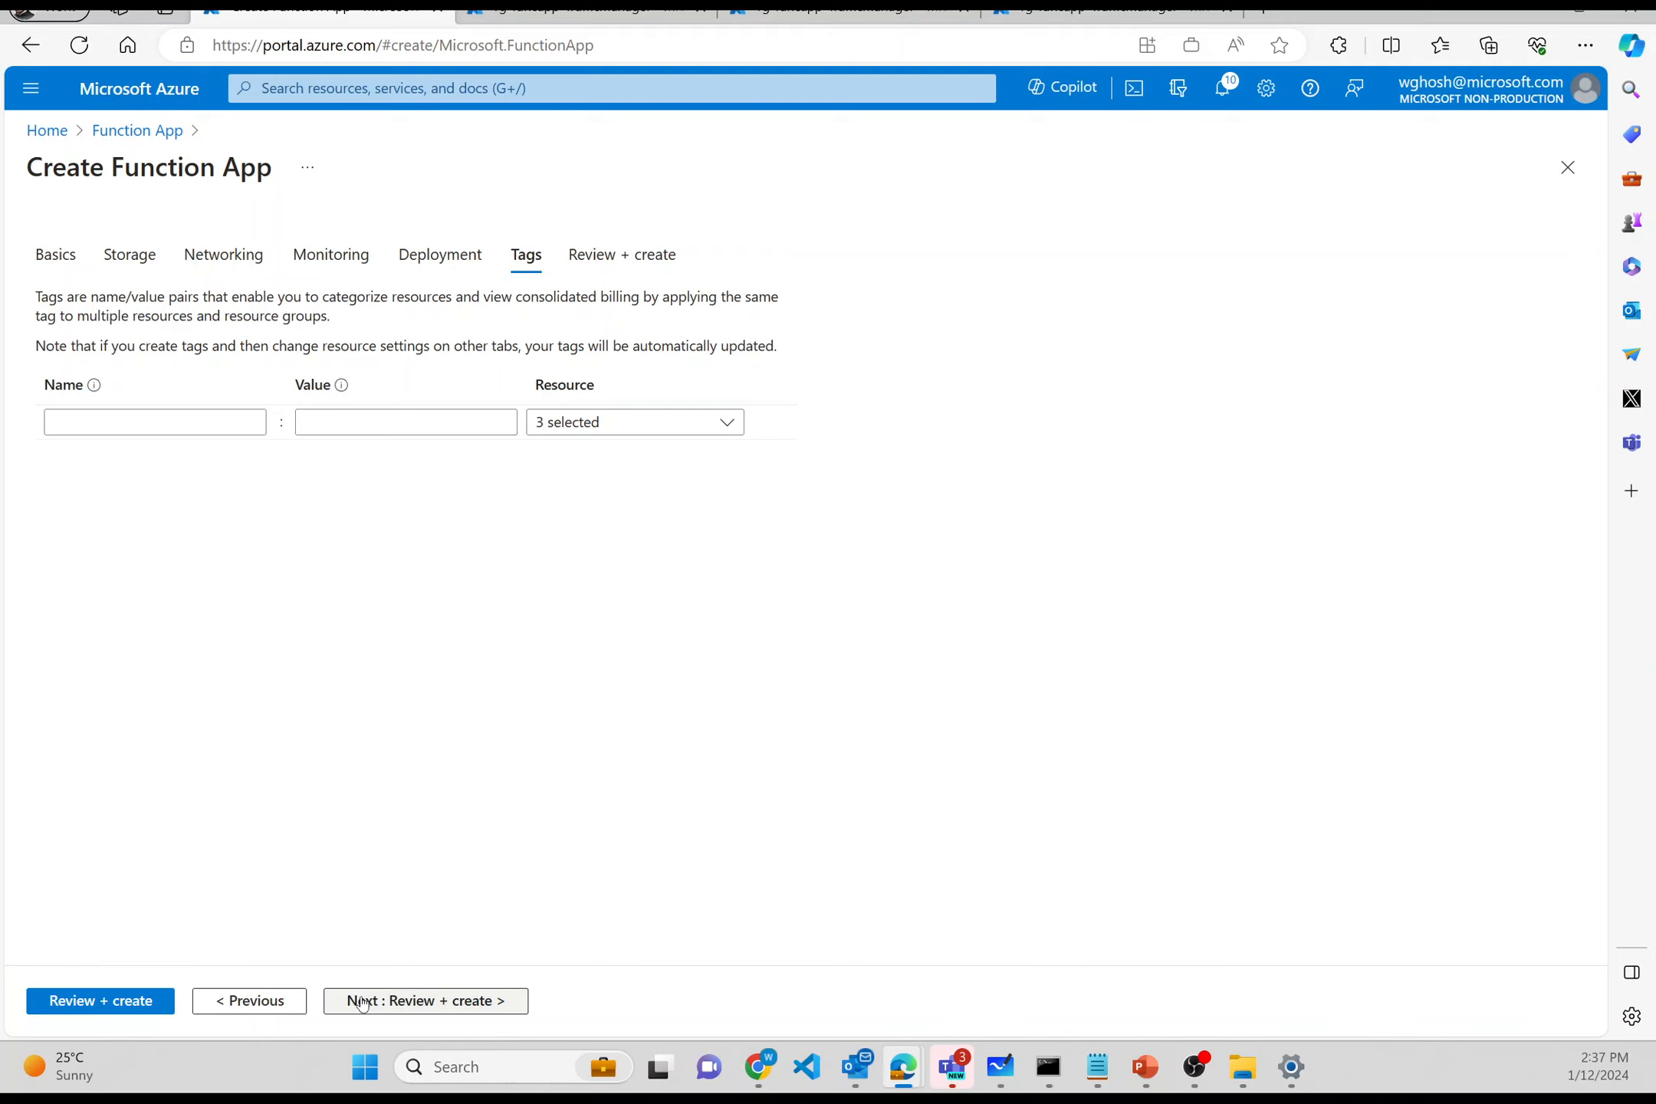
{"action": "left_click", "coordinate": [363, 1003]}
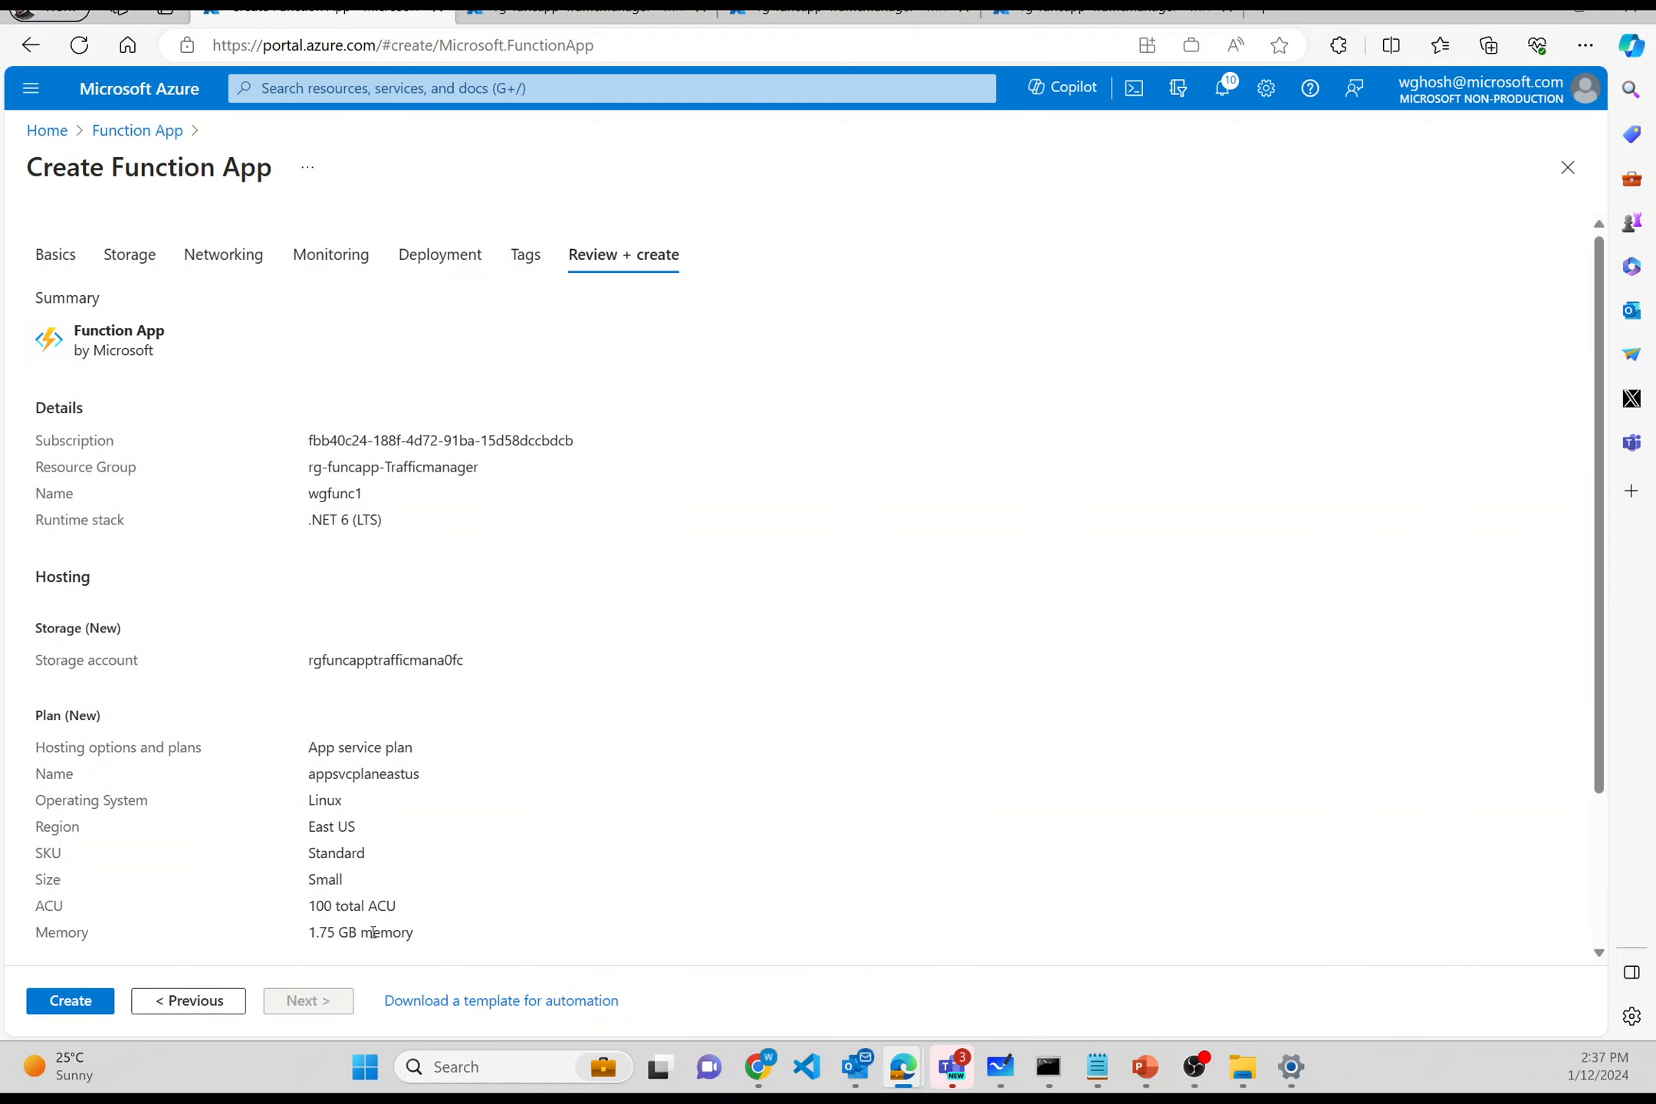
- Submit creation of wgfunc1 and return to the rg-funcapp-Trafficmanager resource group
{"action": "scroll", "coordinate": [384, 910], "scroll_direction": "down", "scroll_amount": 3}
{"action": "scroll", "coordinate": [385, 910], "scroll_direction": "up", "scroll_amount": 3}
{"action": "scroll", "coordinate": [385, 910], "scroll_direction": "down", "scroll_amount": 3}
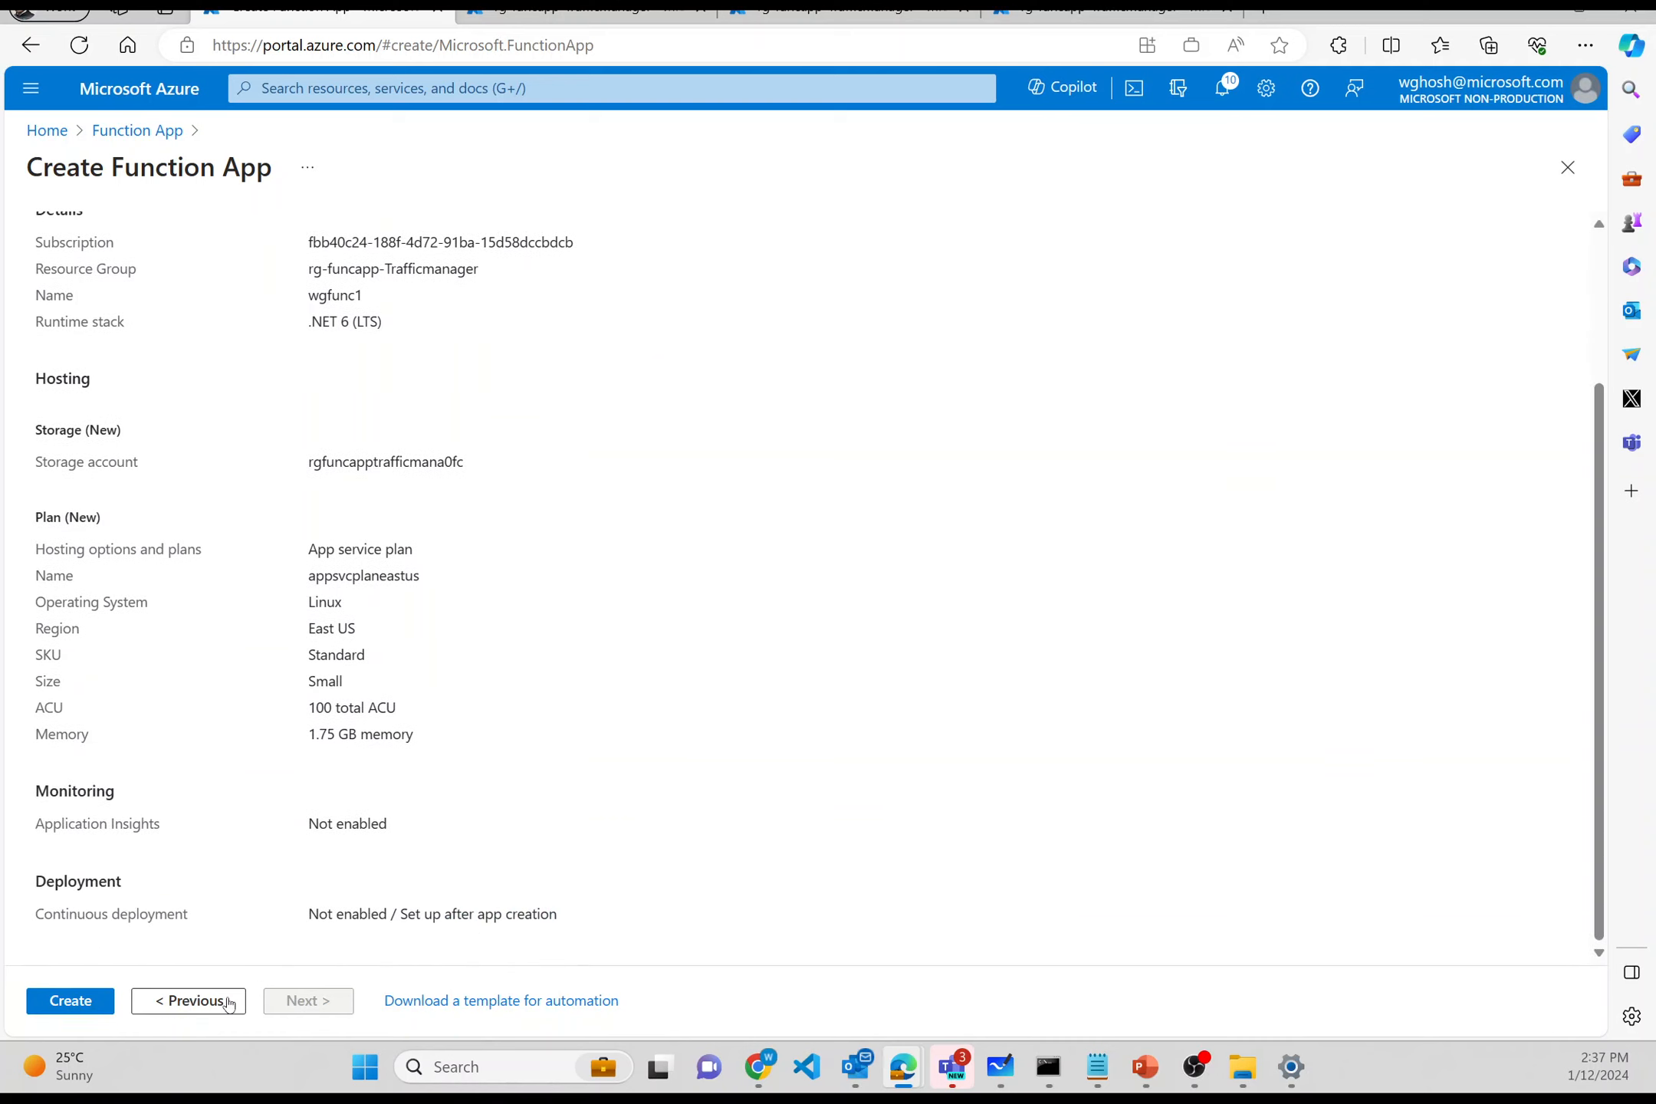
{"action": "left_click", "coordinate": [90, 1003]}
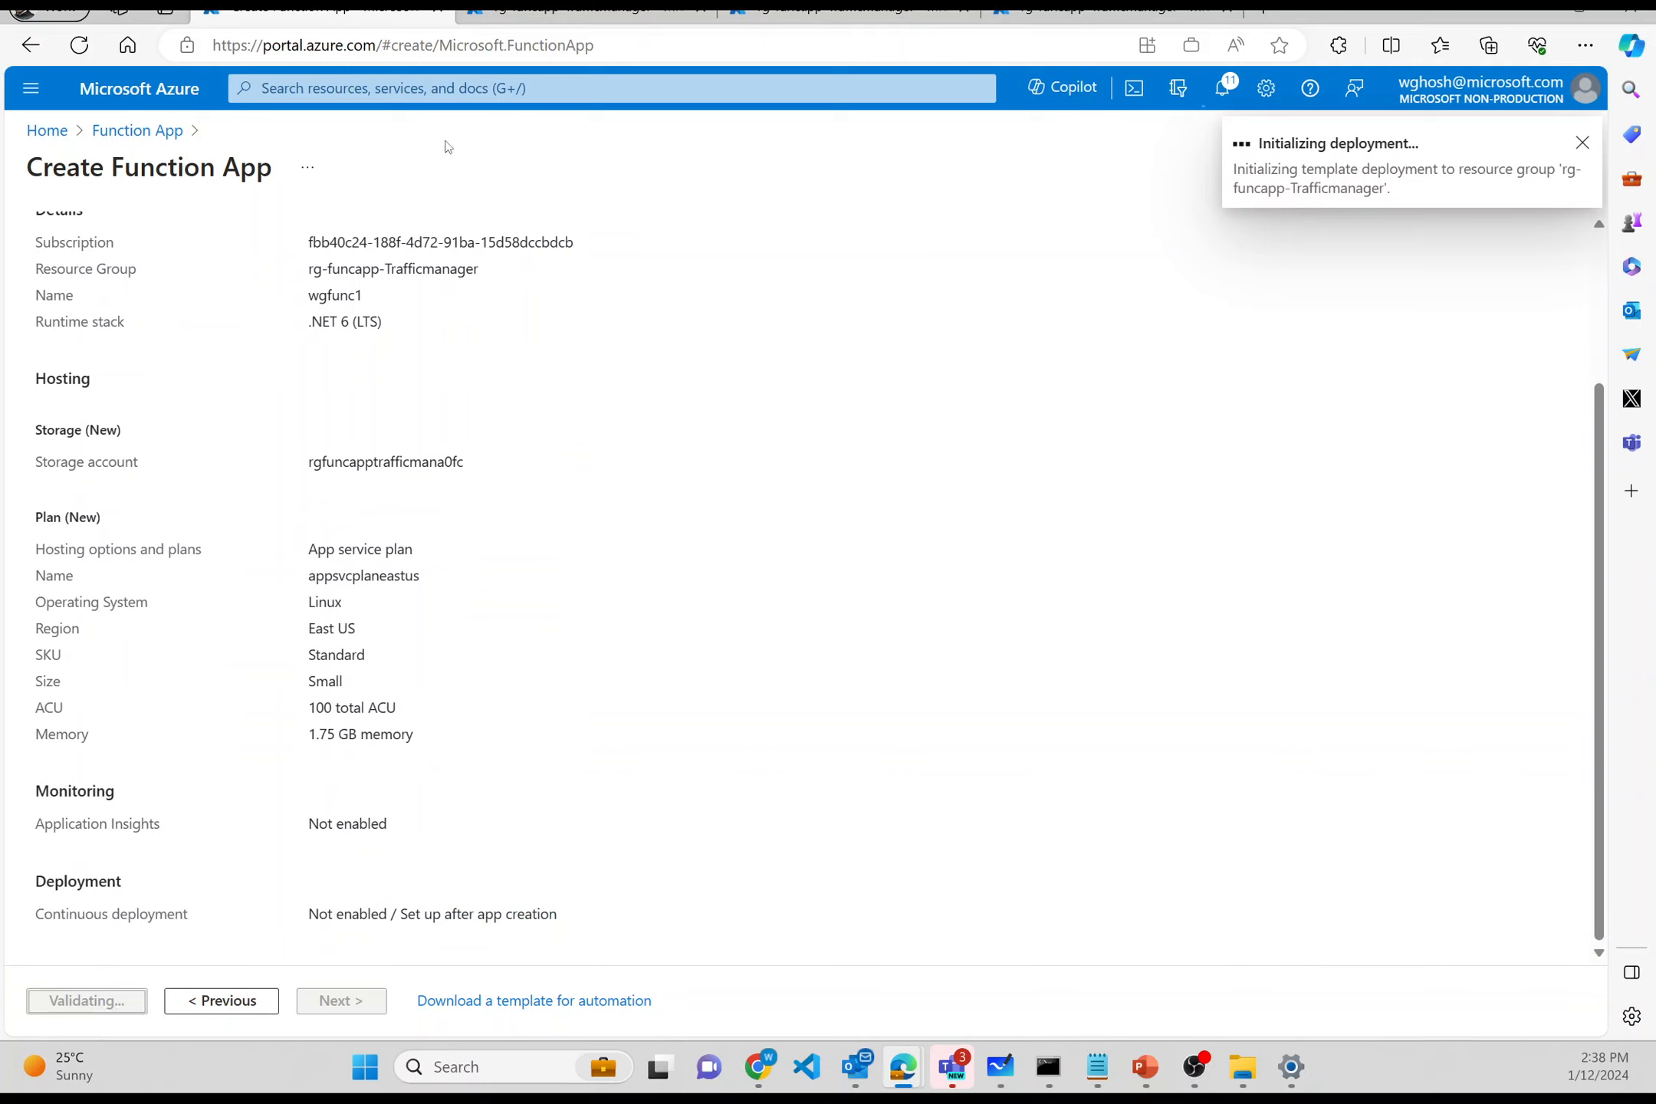
{"action": "left_click", "coordinate": [645, 19]}
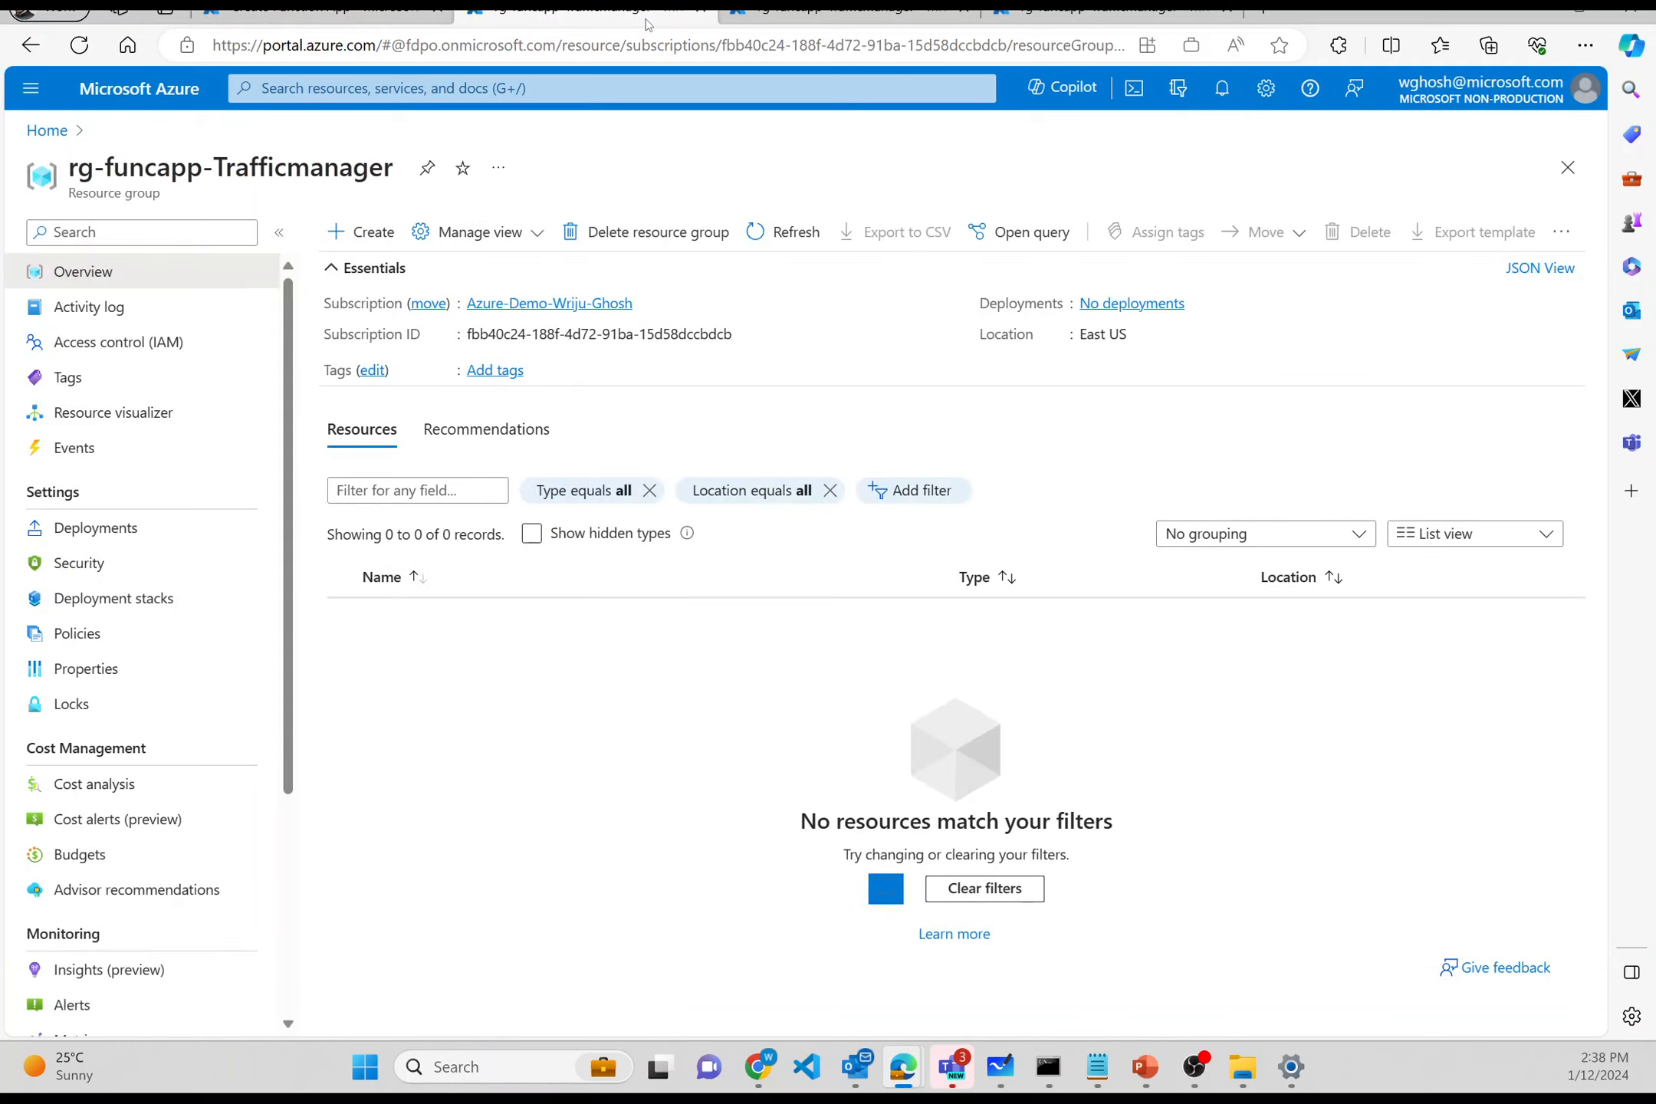
{"action": "left_click", "coordinate": [397, 237]}
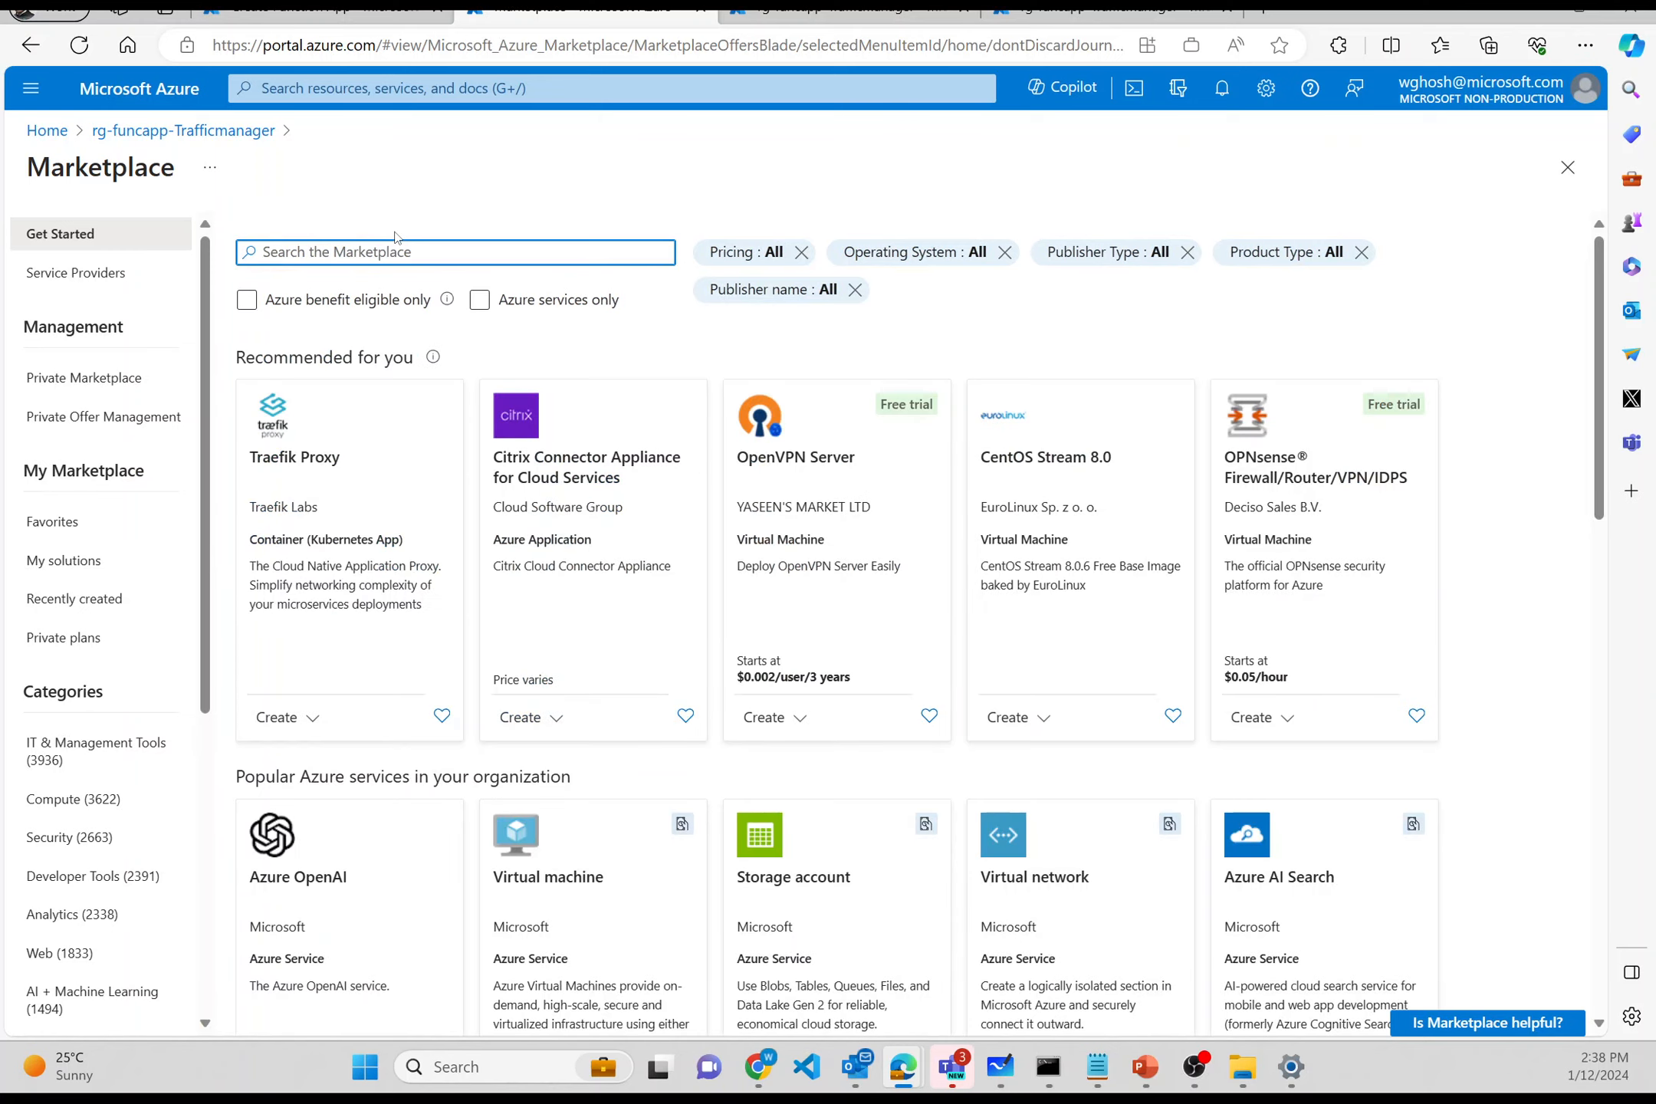
- Search 'traffic m', open Traffic Manager profiles, and begin a new profile
{"action": "left_click", "coordinate": [428, 92]}
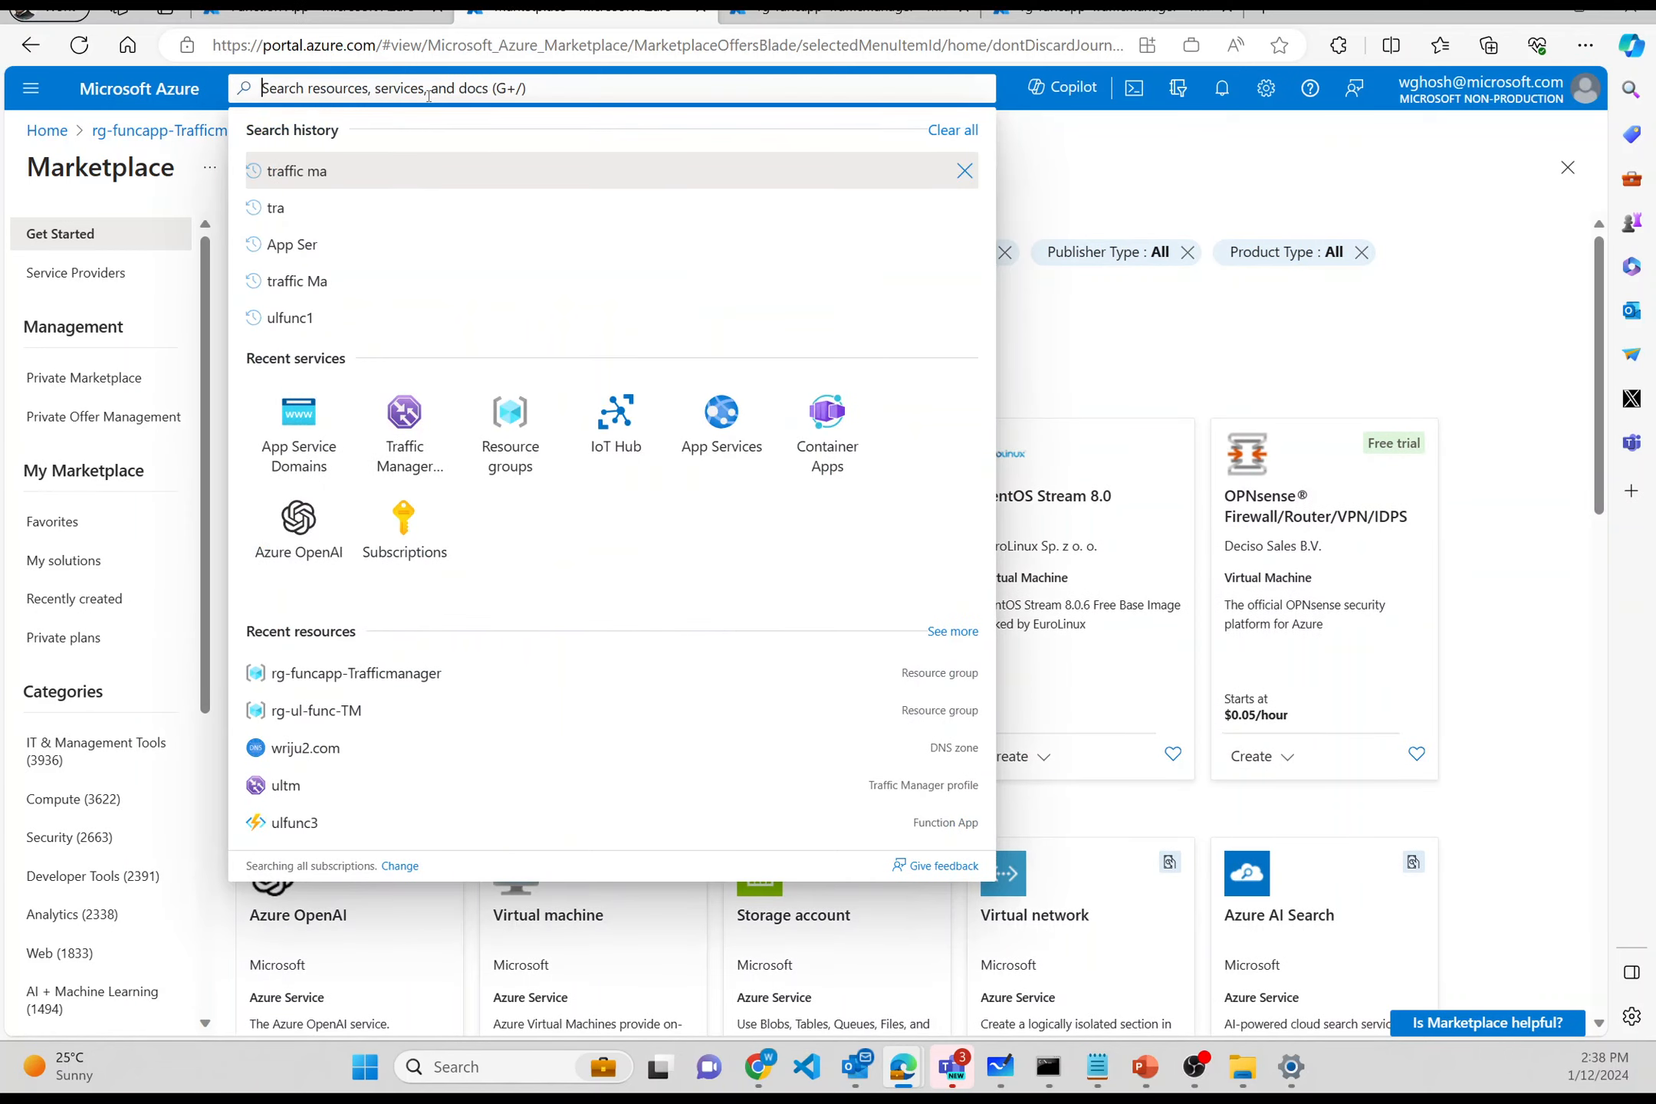
{"action": "type", "text": "traffi"}
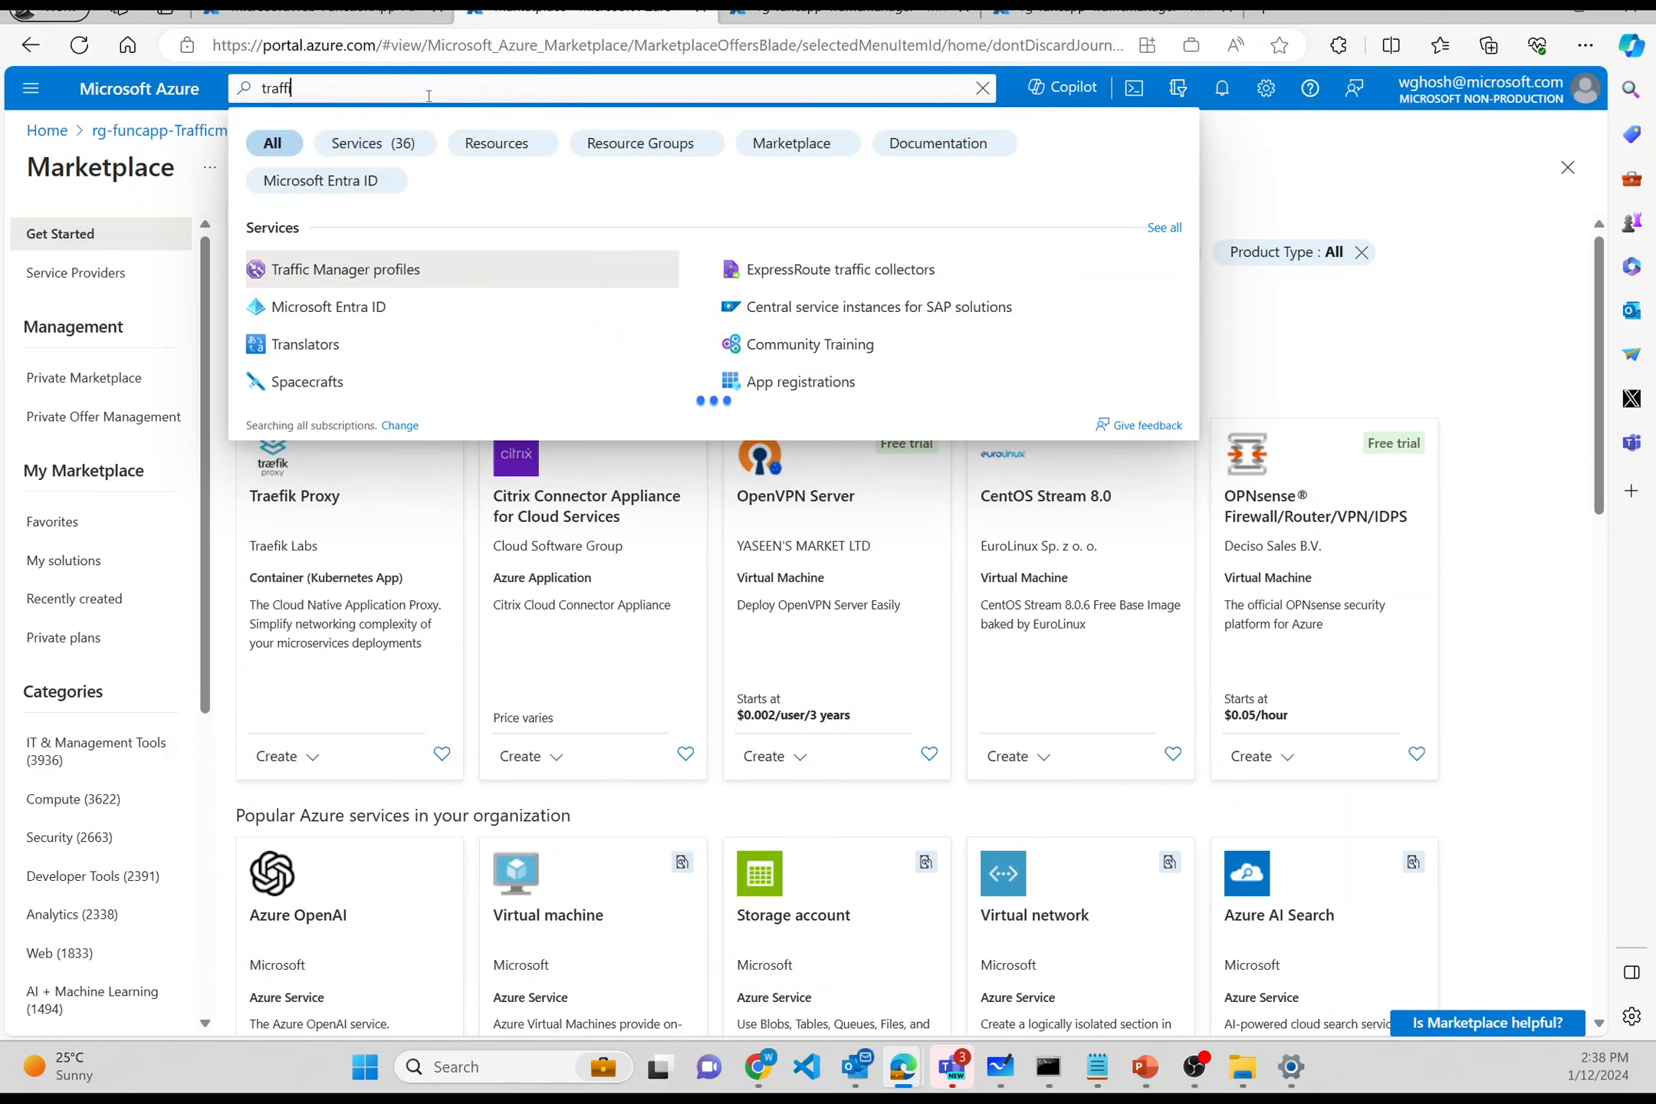
{"action": "type", "text": "c m"}
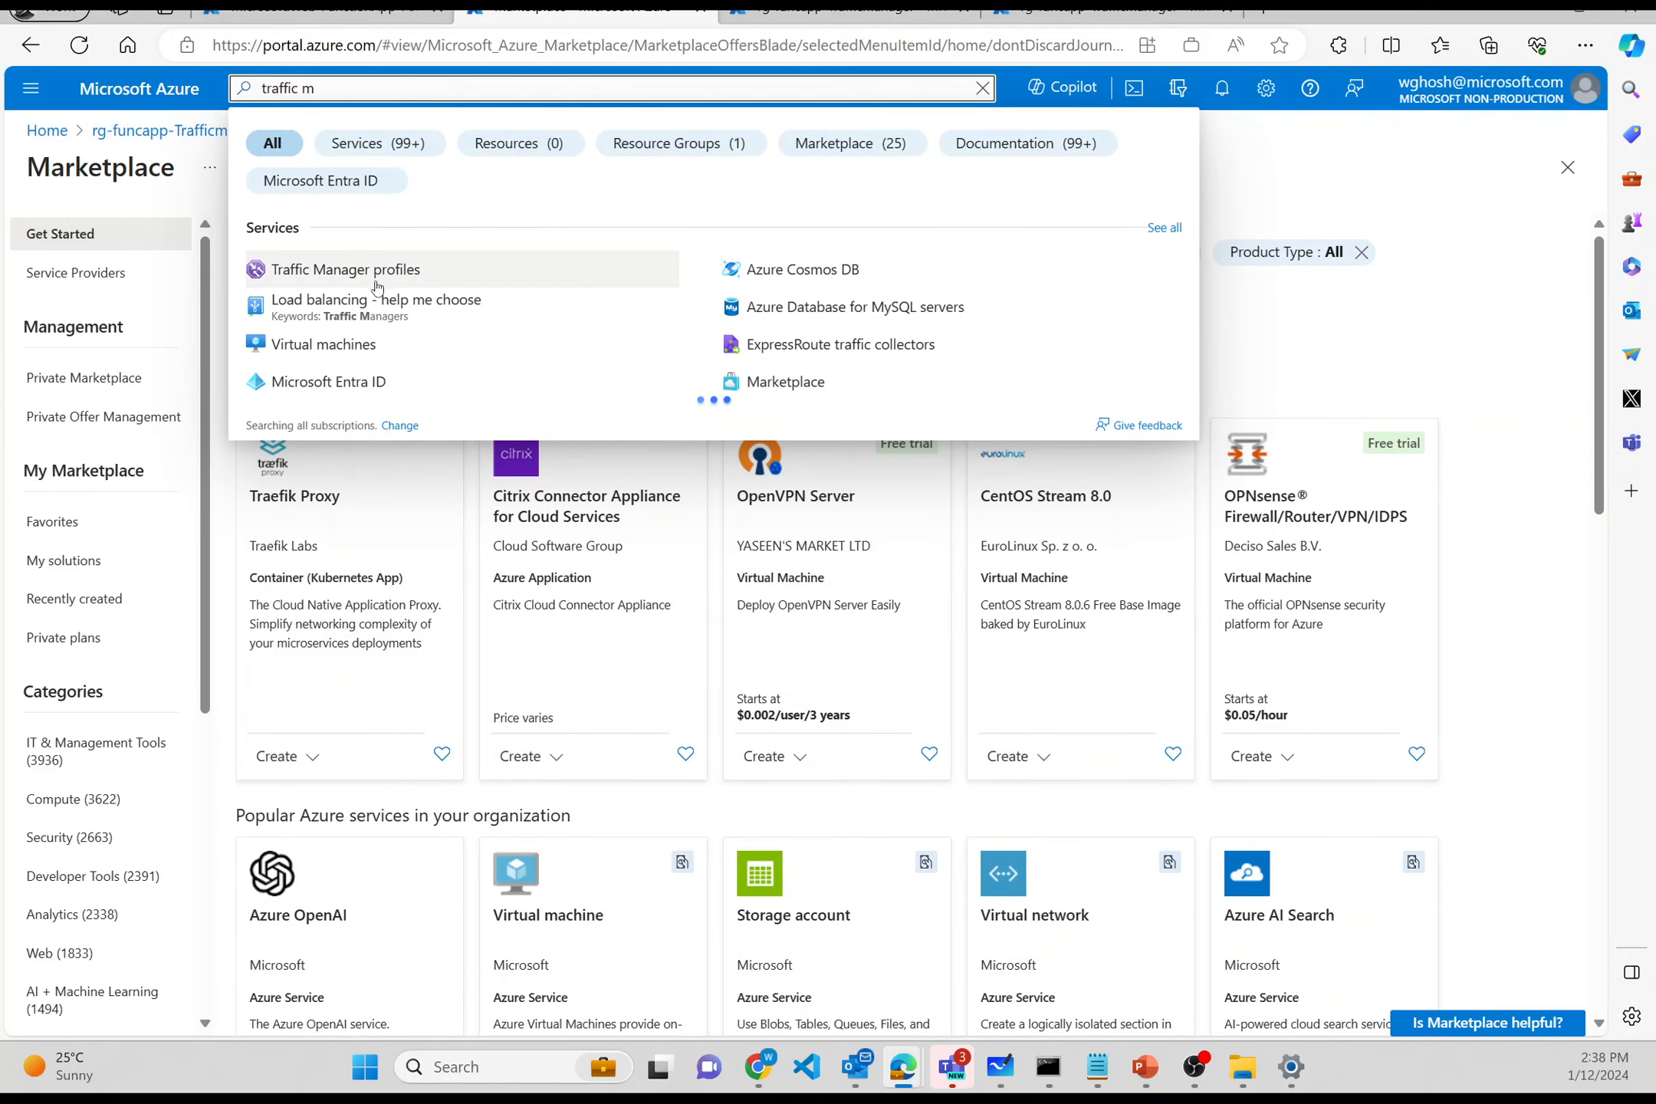
{"action": "left_click", "coordinate": [379, 268]}
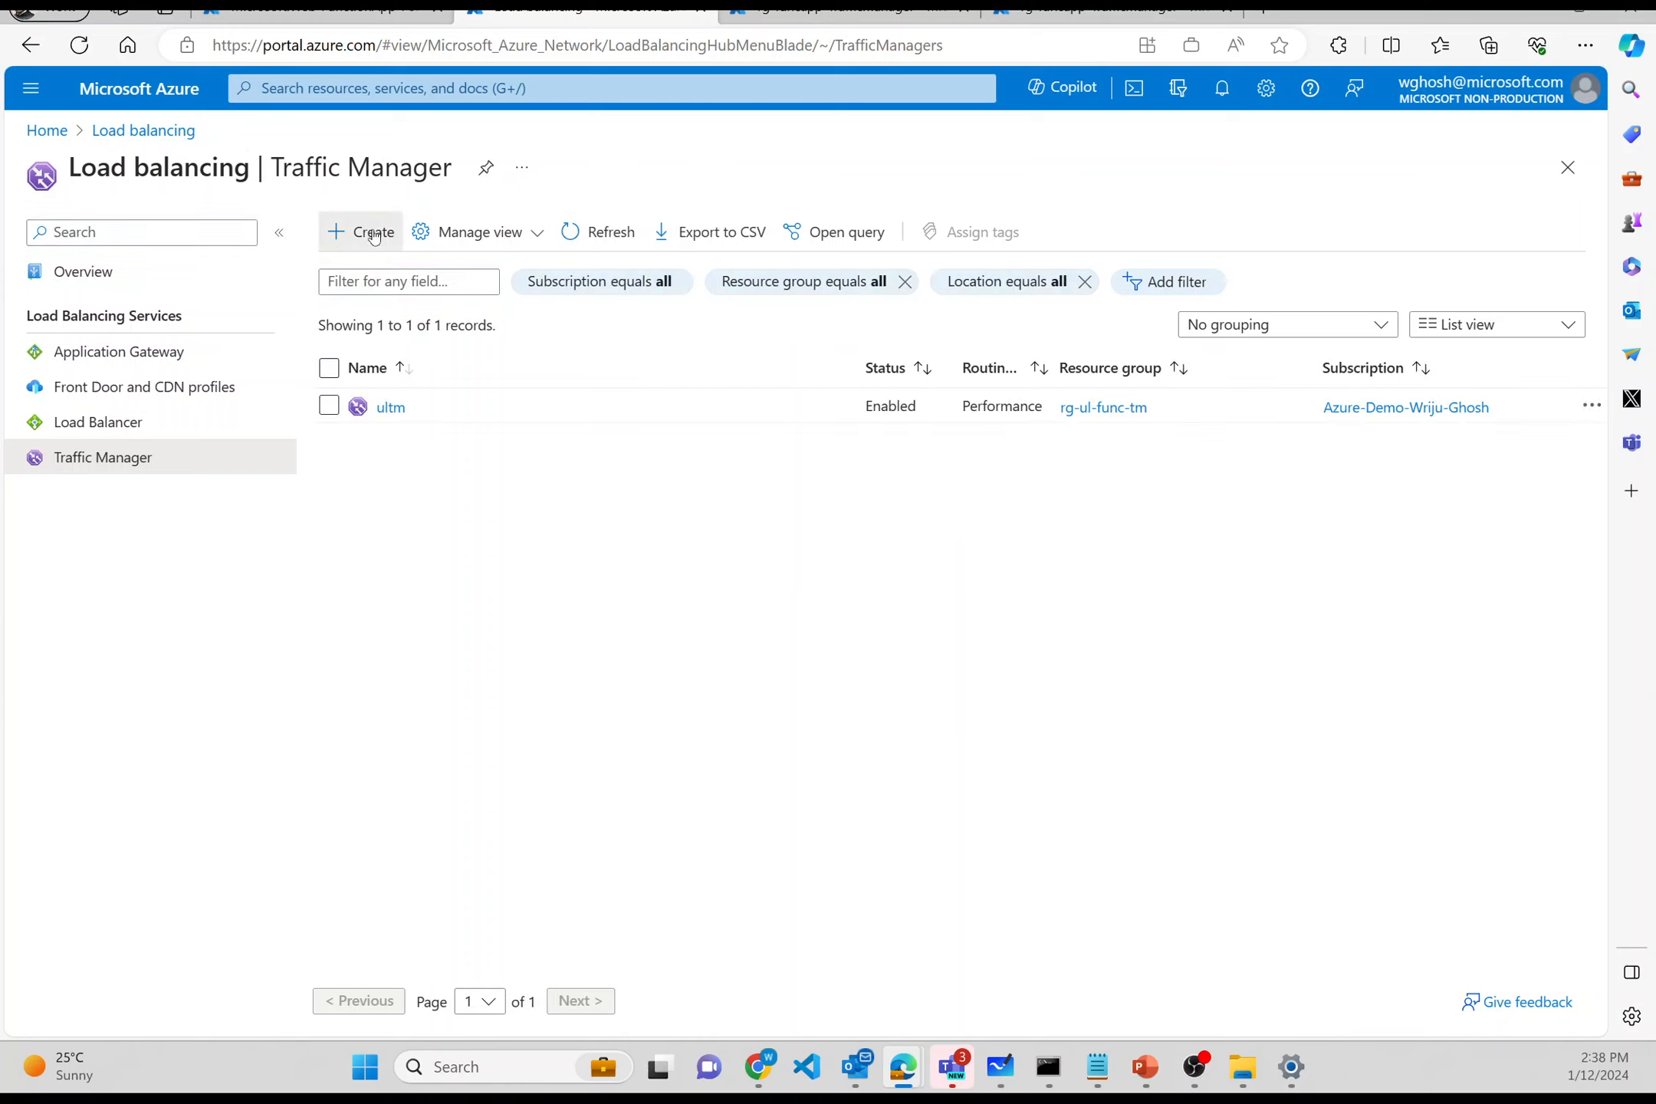
{"action": "left_click", "coordinate": [374, 233]}
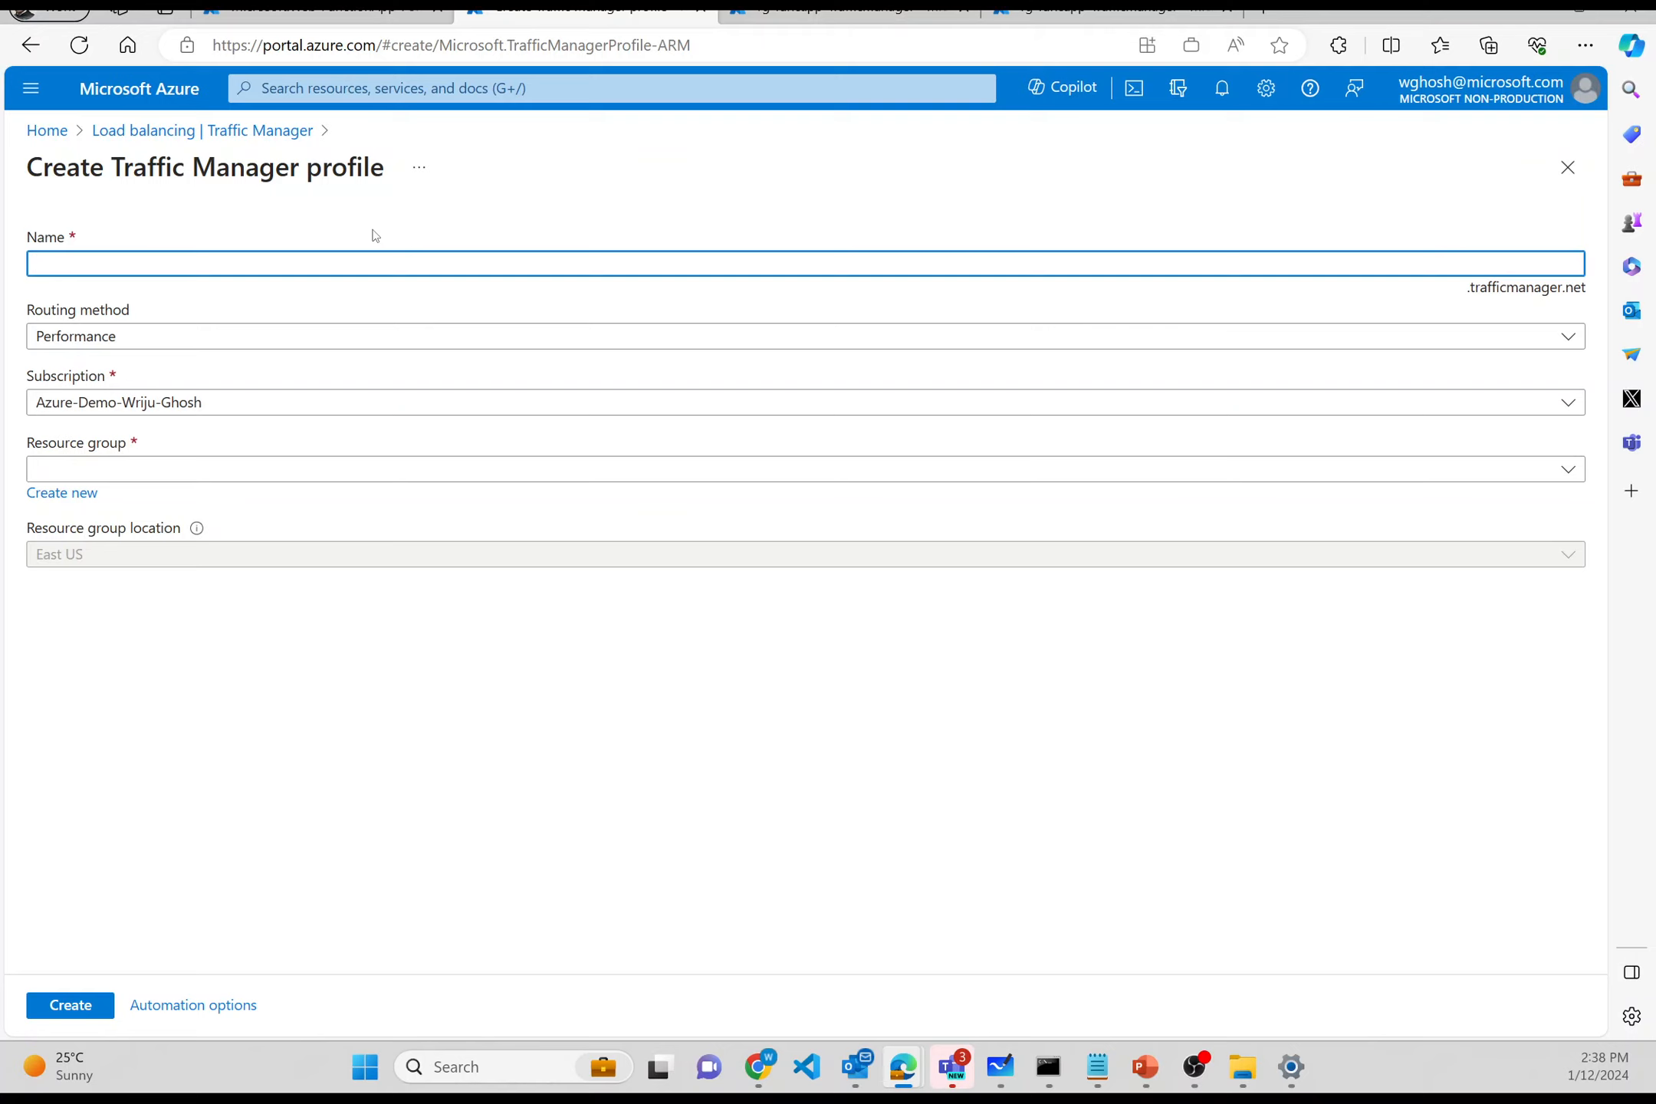
- Create Traffic Manager profile wgtrafficm with Performance routing in rg-funcapp-Trafficmanager
{"action": "type", "text": "wgtra"}
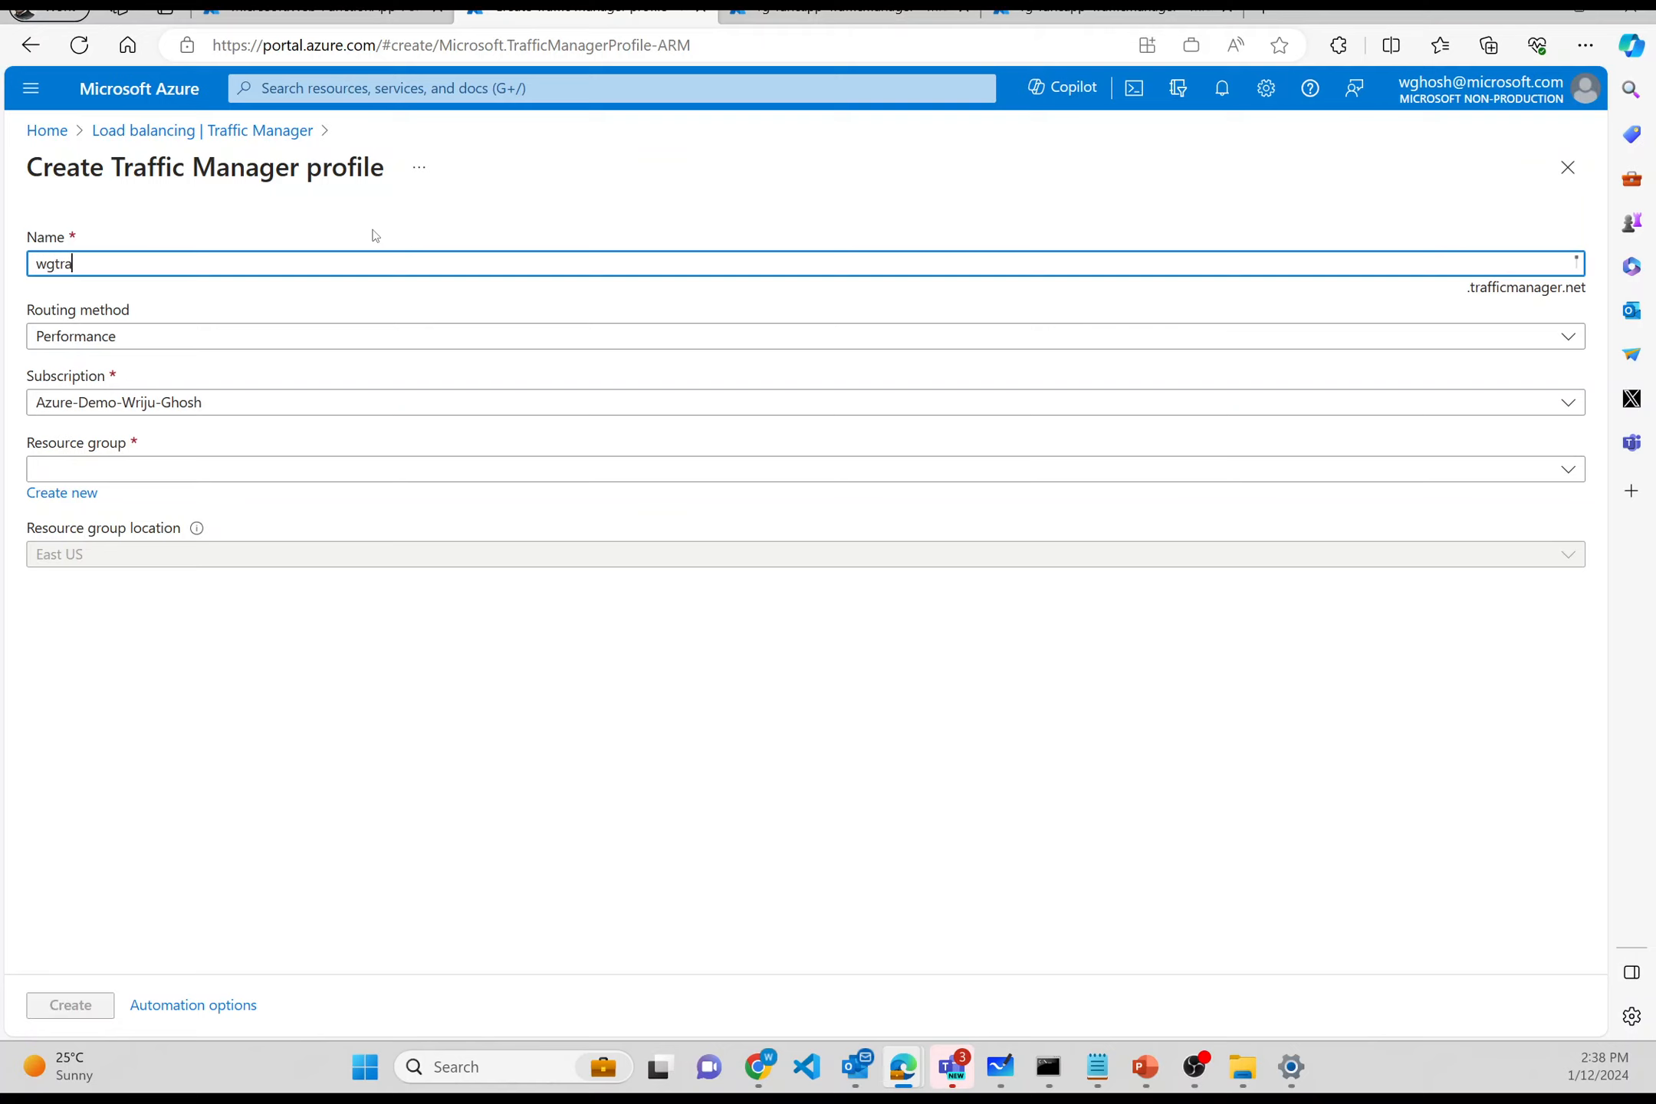
{"action": "type", "text": "fficm"}
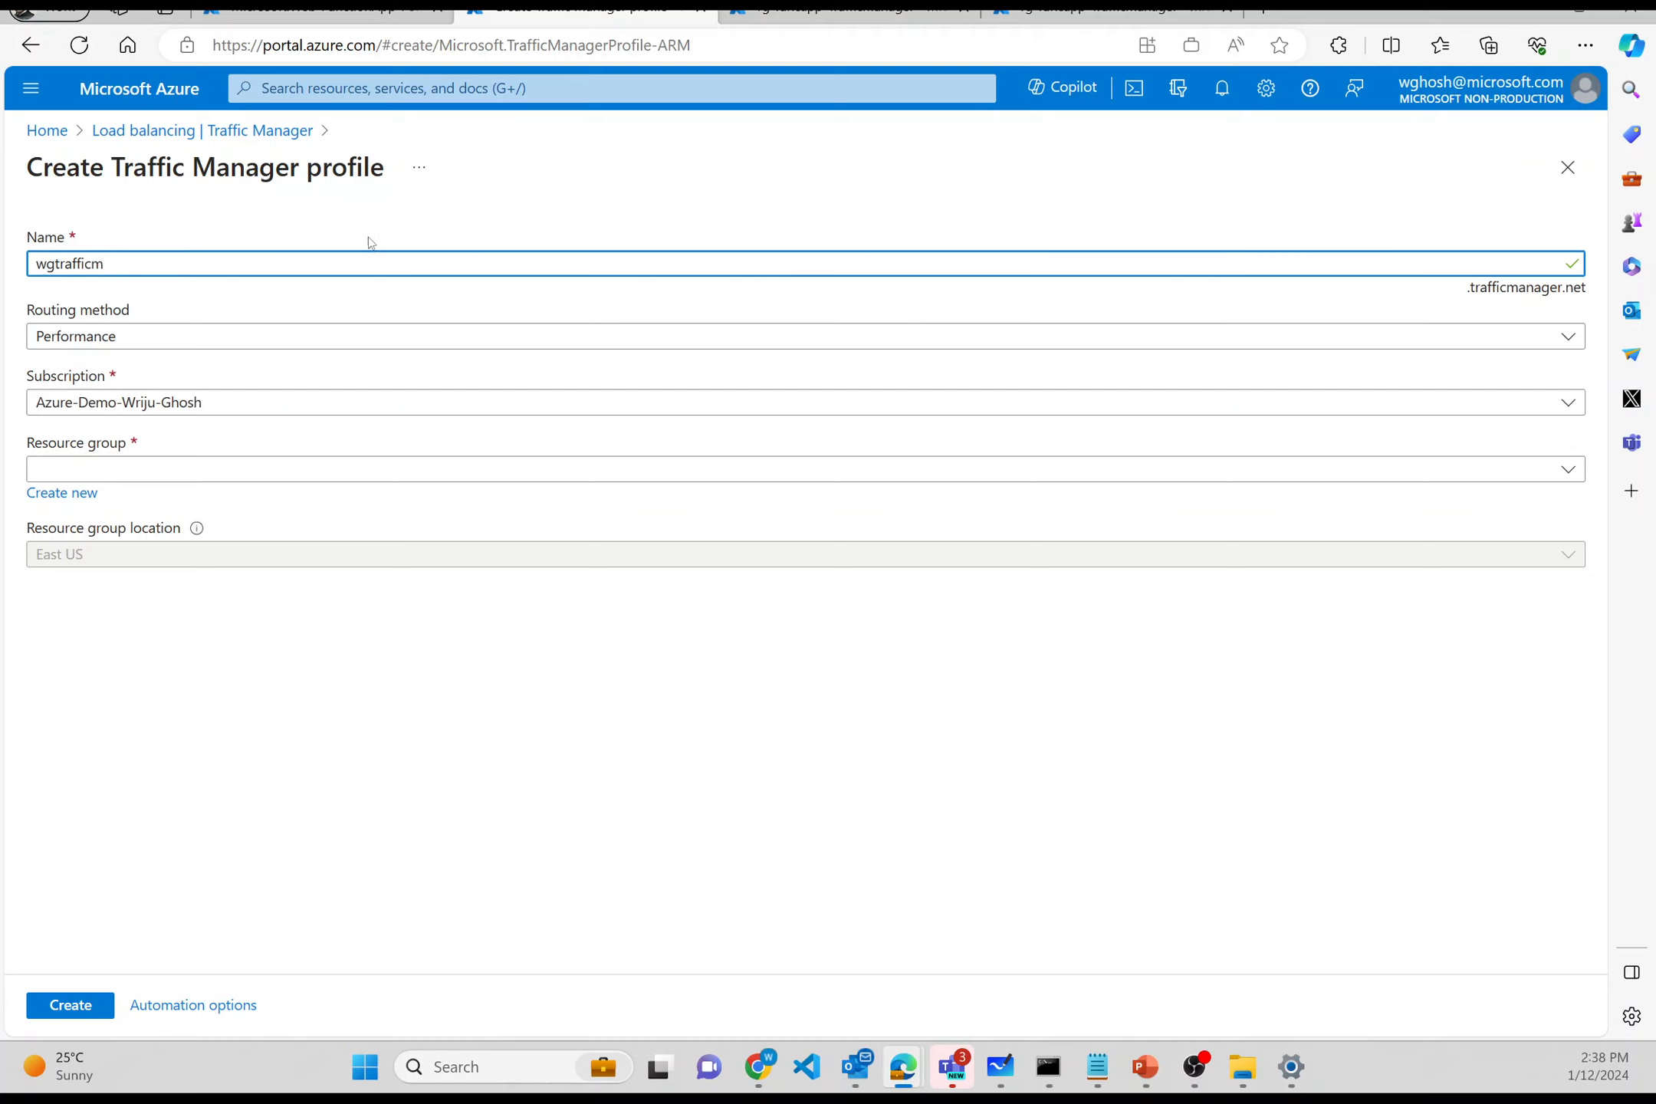
{"action": "left_click", "coordinate": [266, 342]}
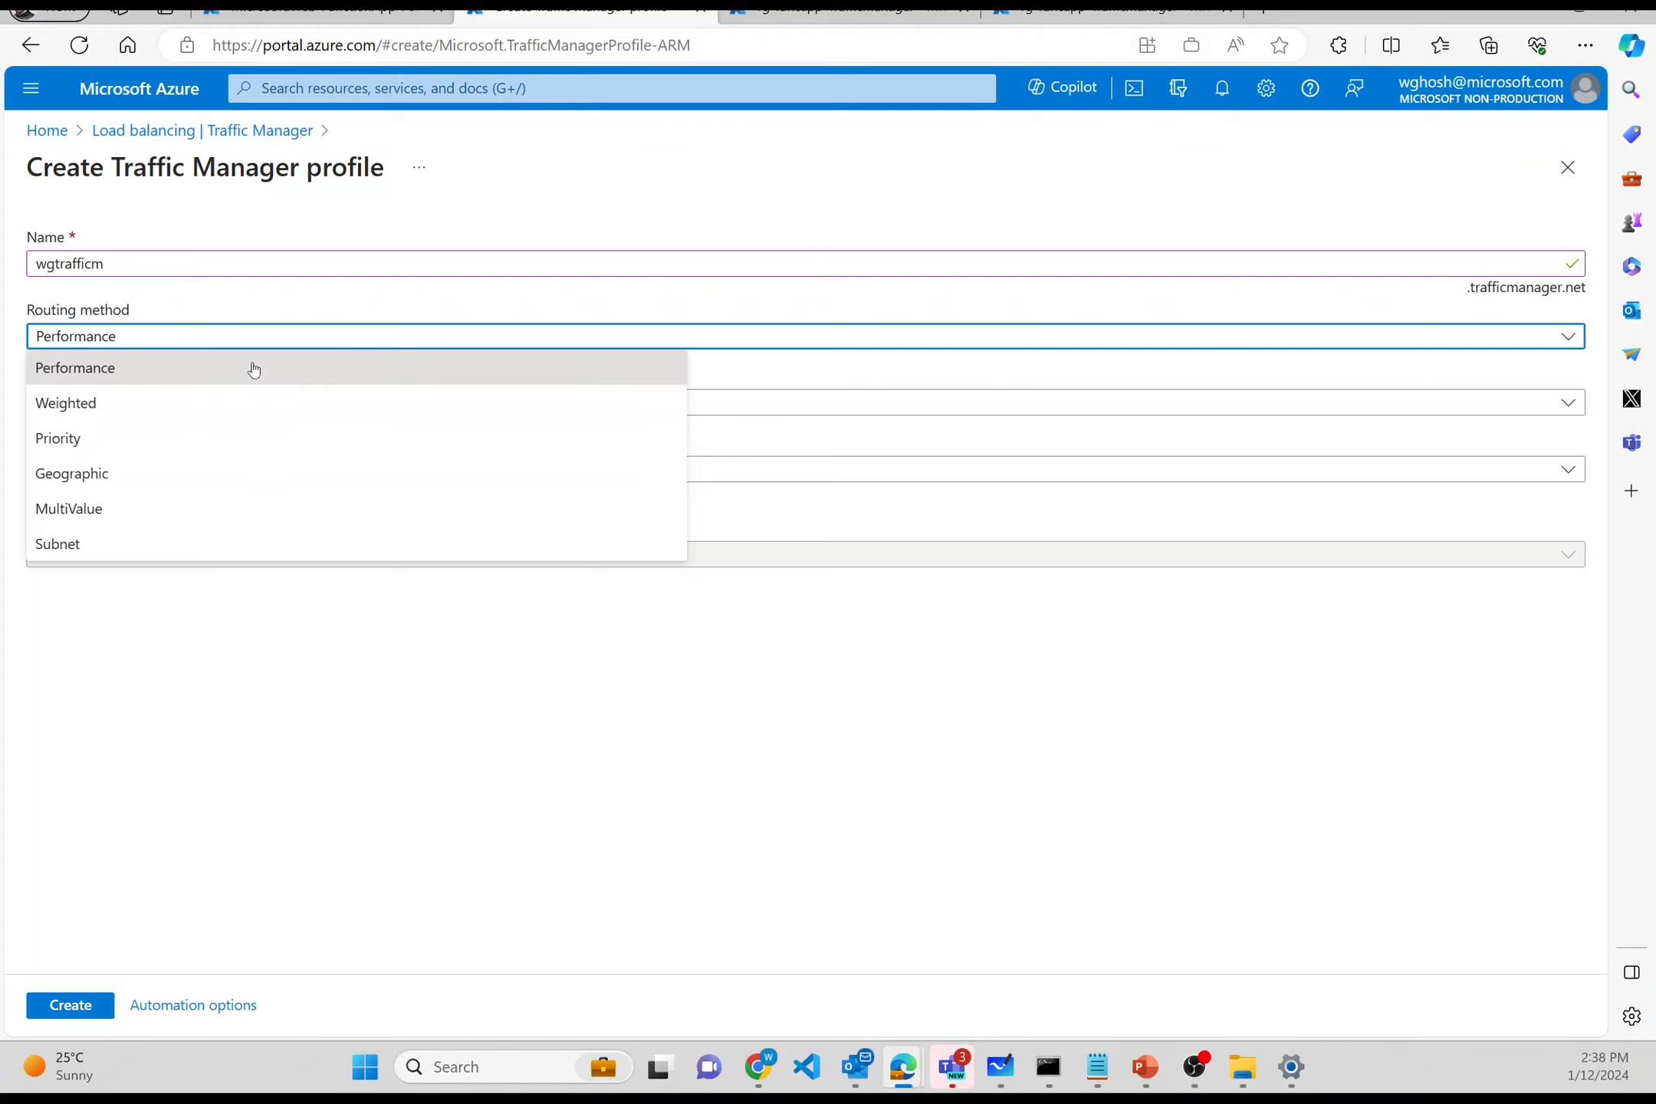
{"action": "left_click", "coordinate": [253, 370]}
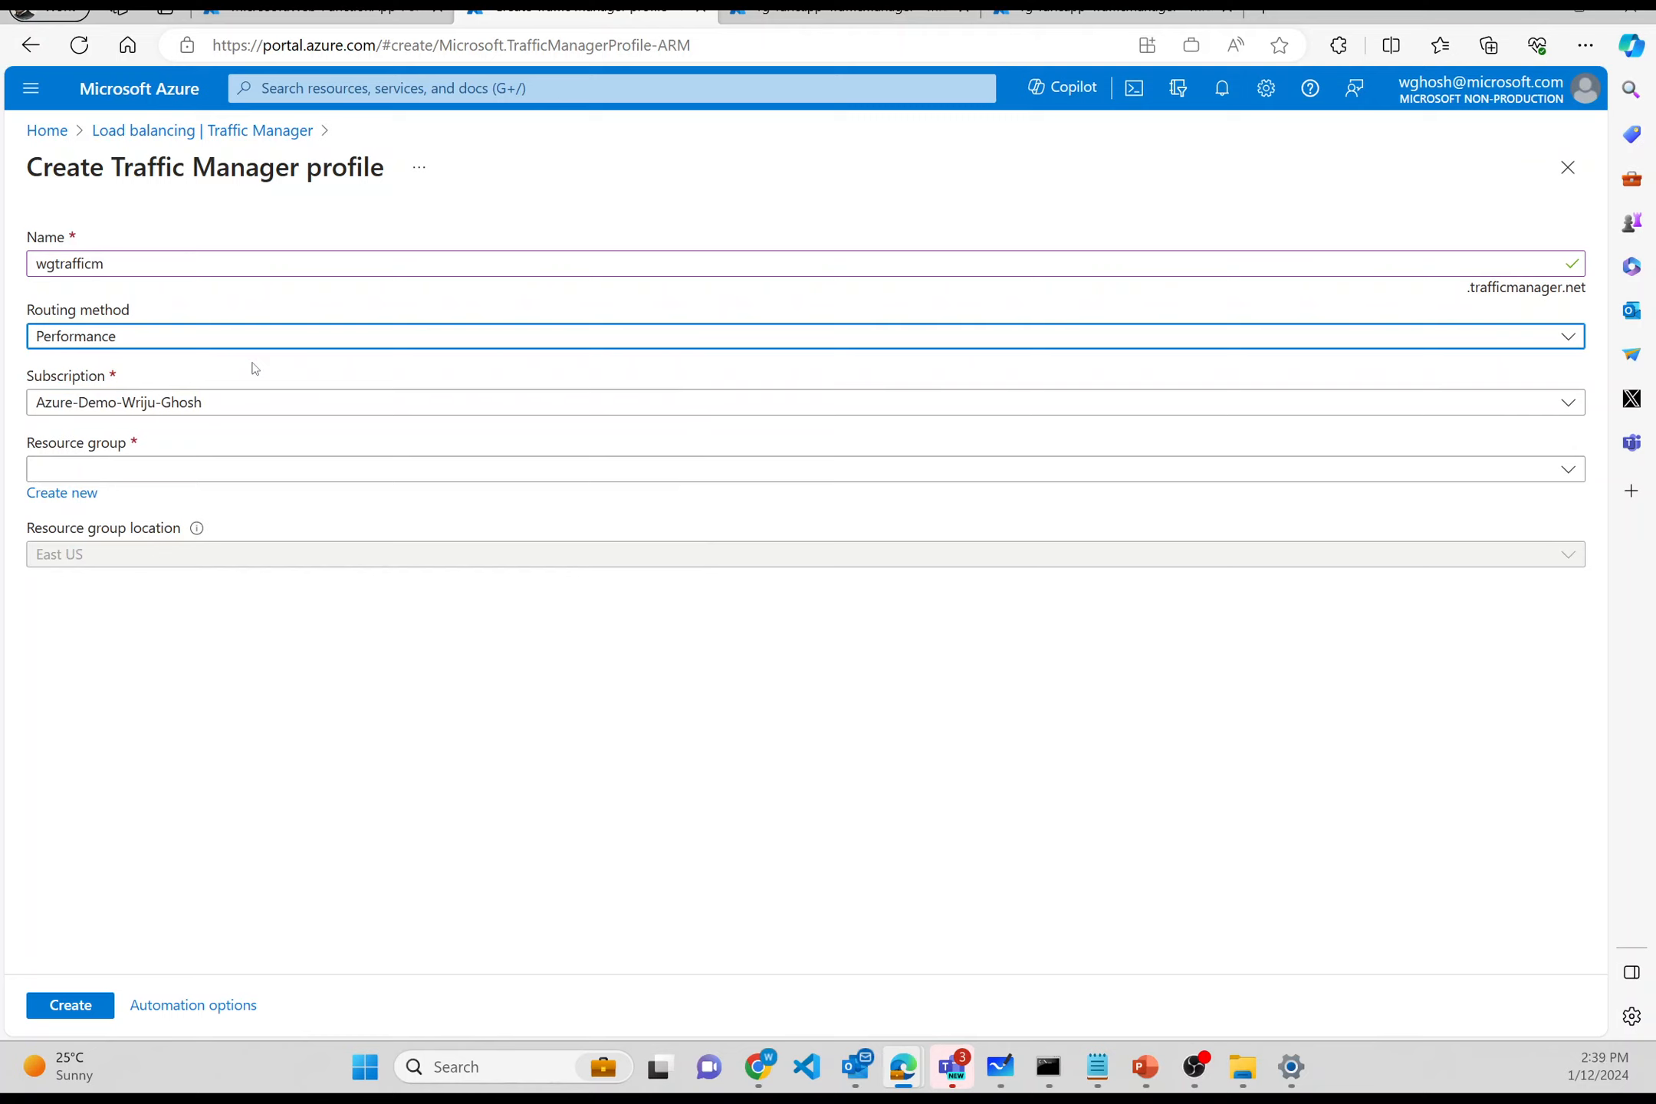
{"action": "left_click", "coordinate": [244, 400]}
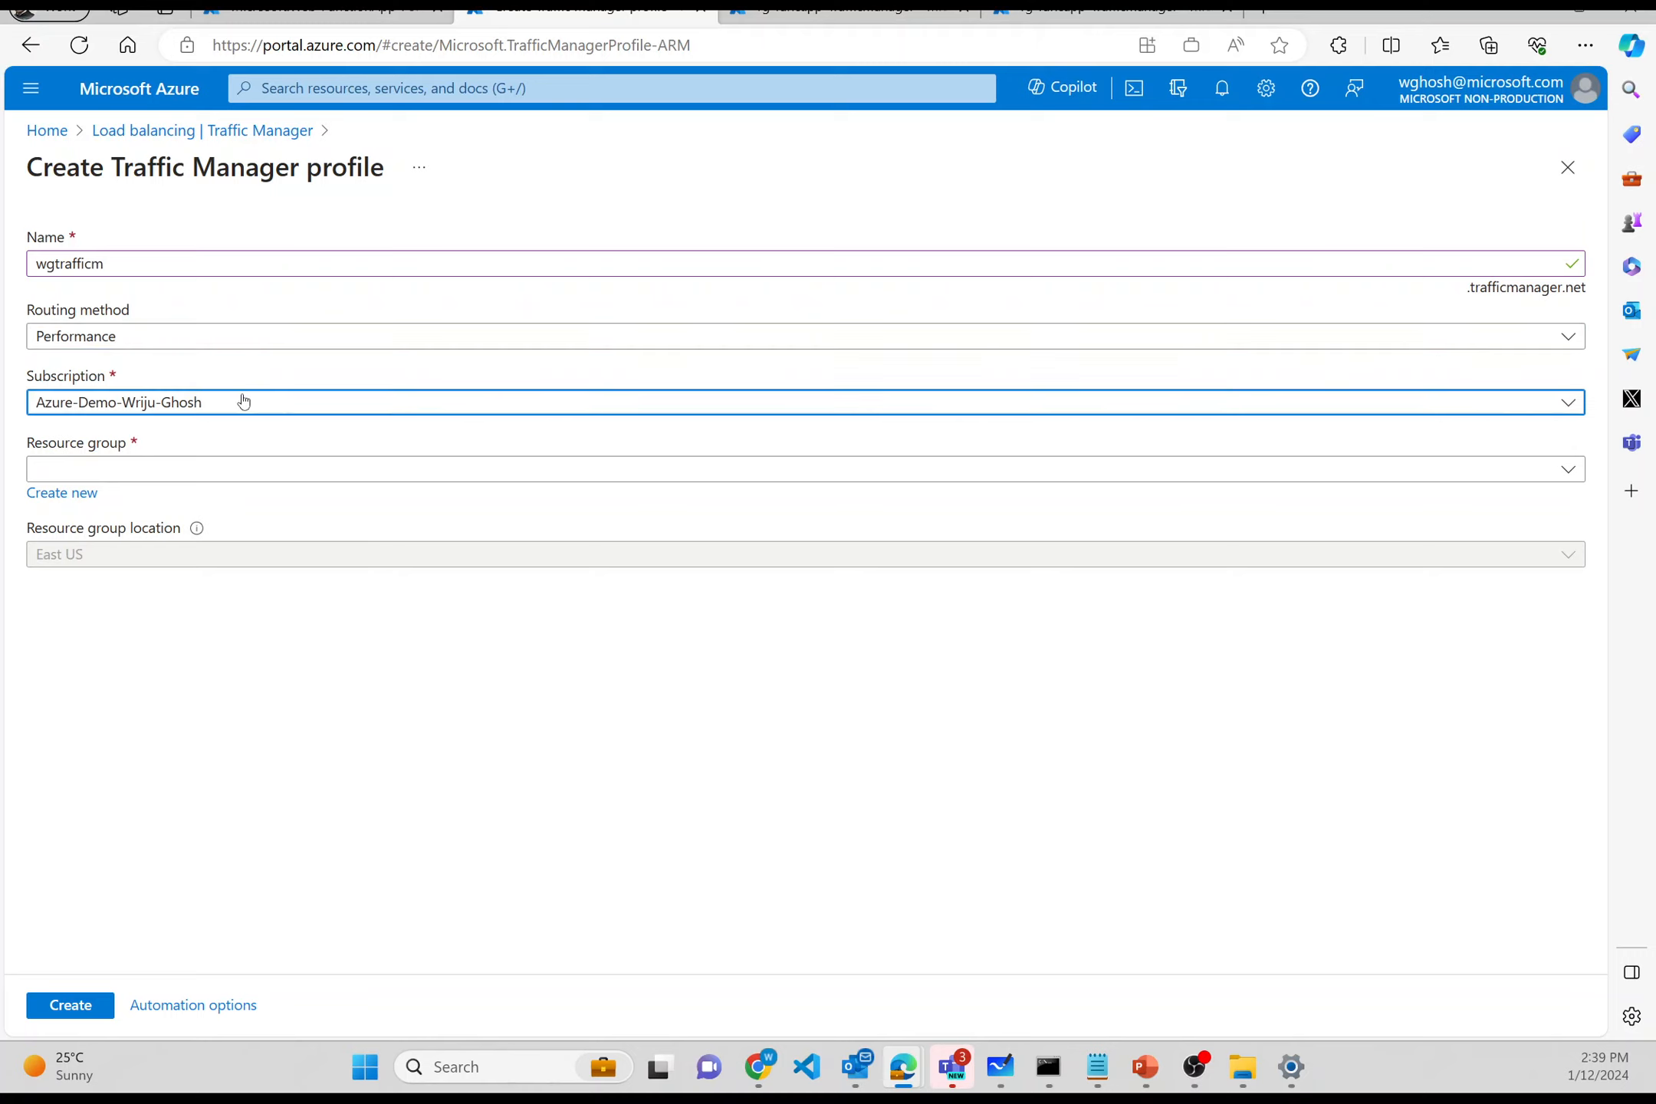
{"action": "left_click", "coordinate": [244, 400]}
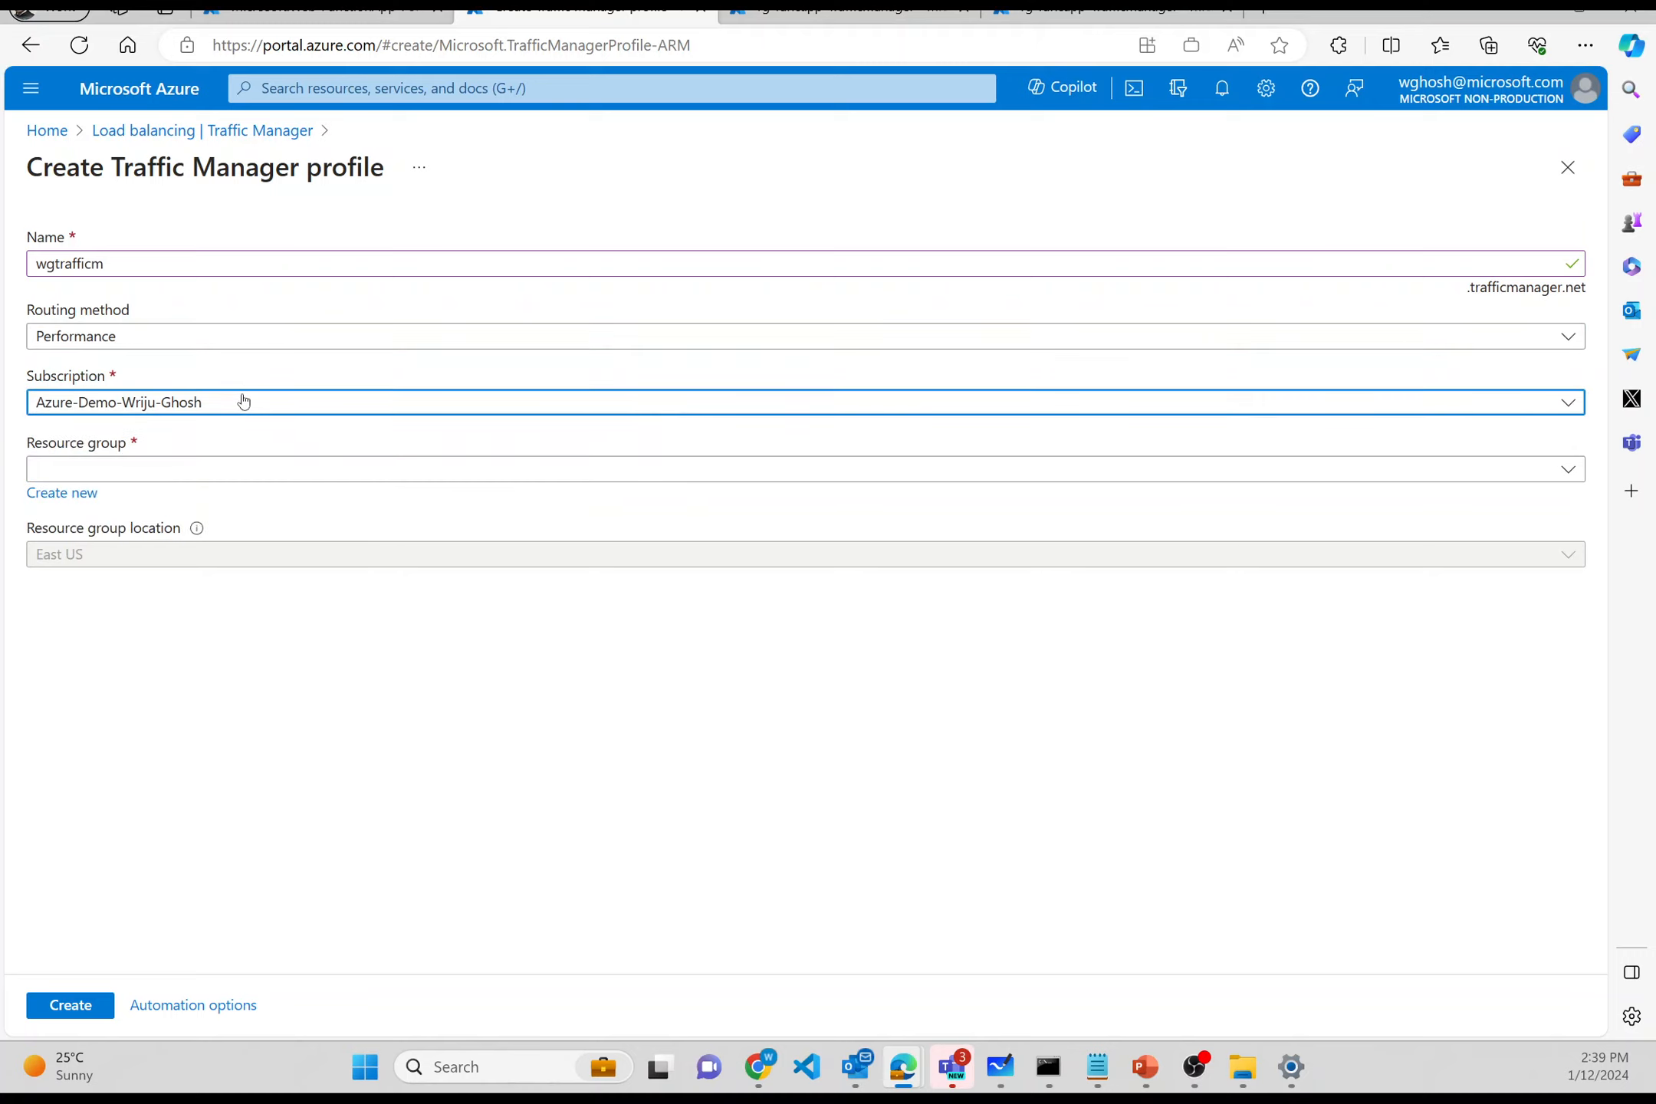
{"action": "left_click", "coordinate": [222, 469]}
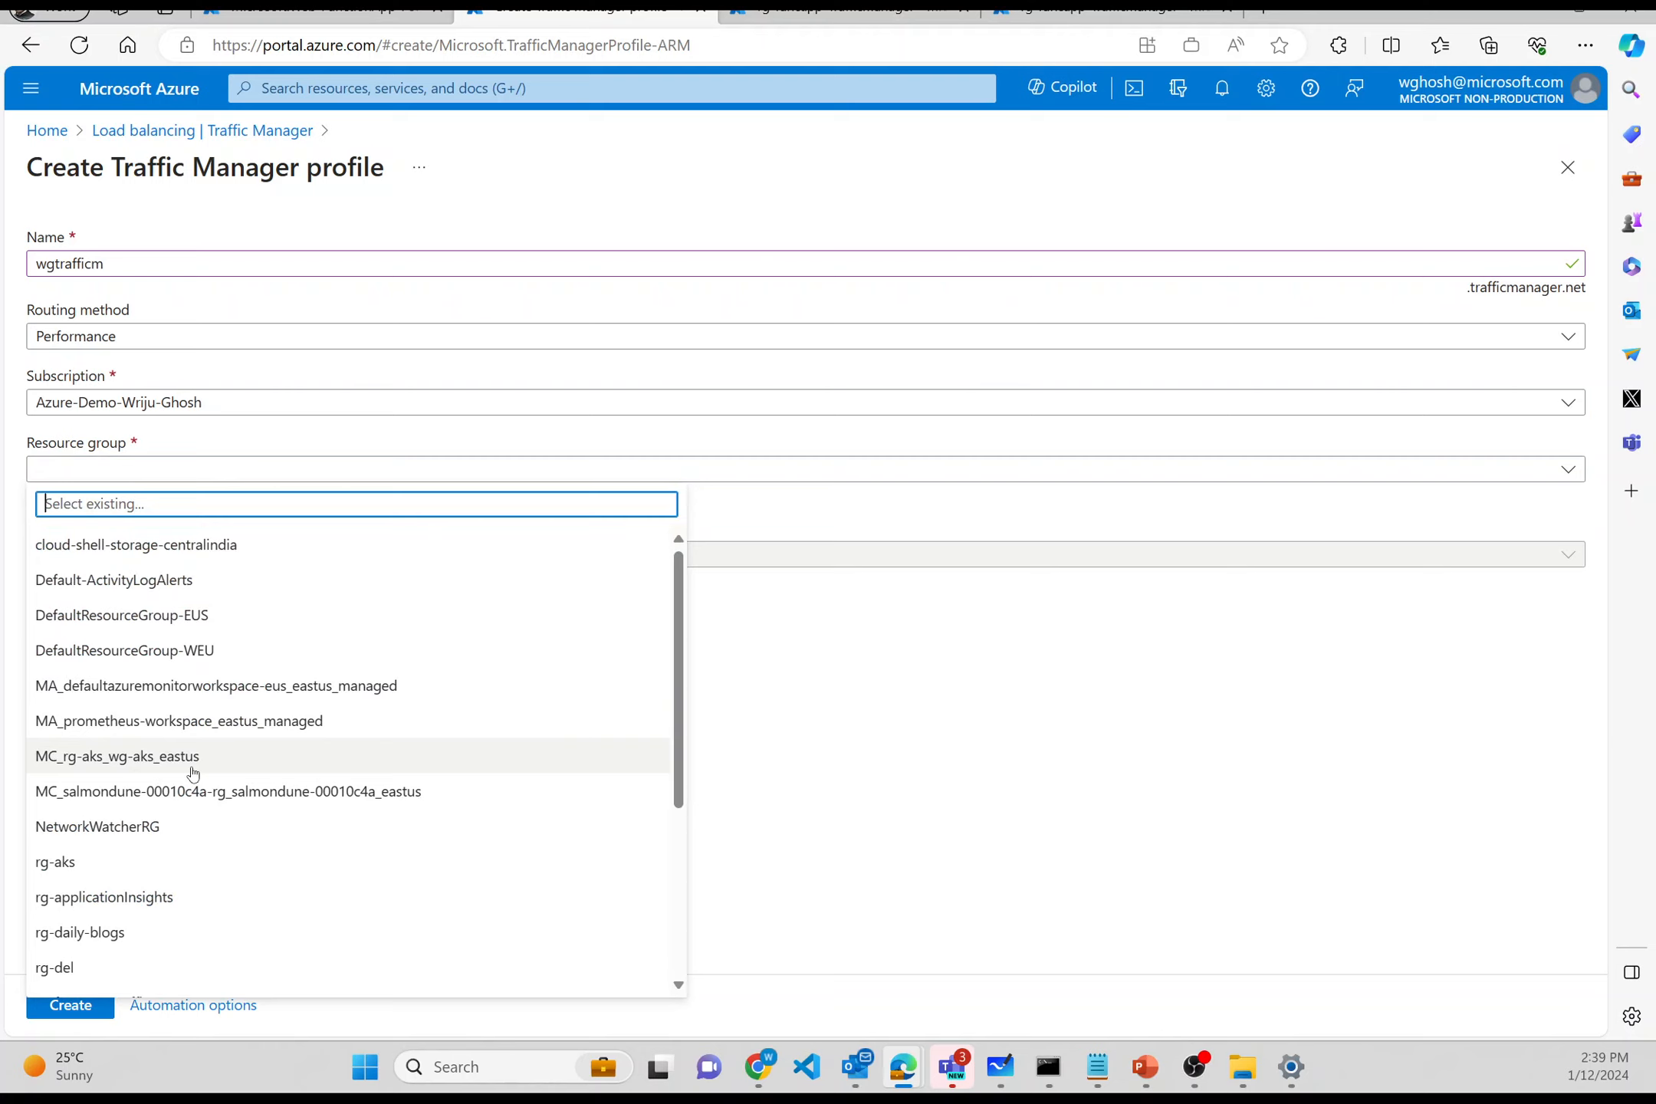
{"action": "scroll", "coordinate": [154, 874], "scroll_direction": "down", "scroll_amount": 2}
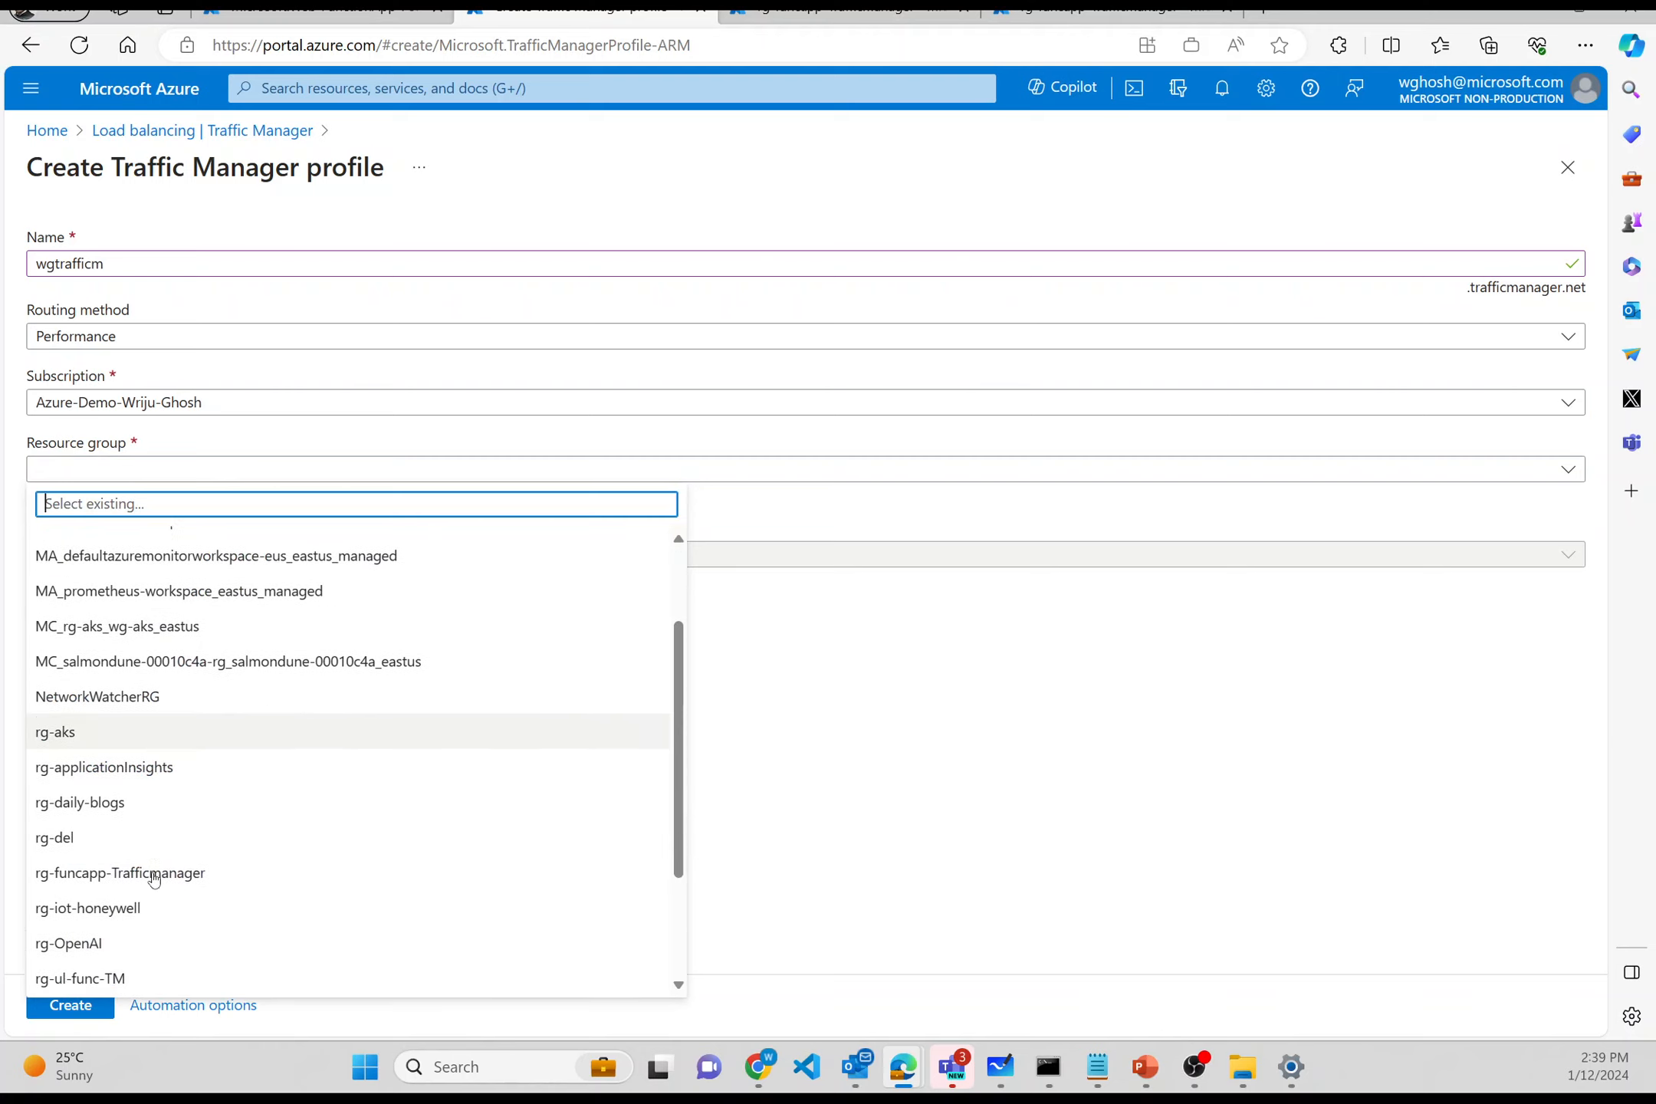
{"action": "left_click", "coordinate": [153, 874]}
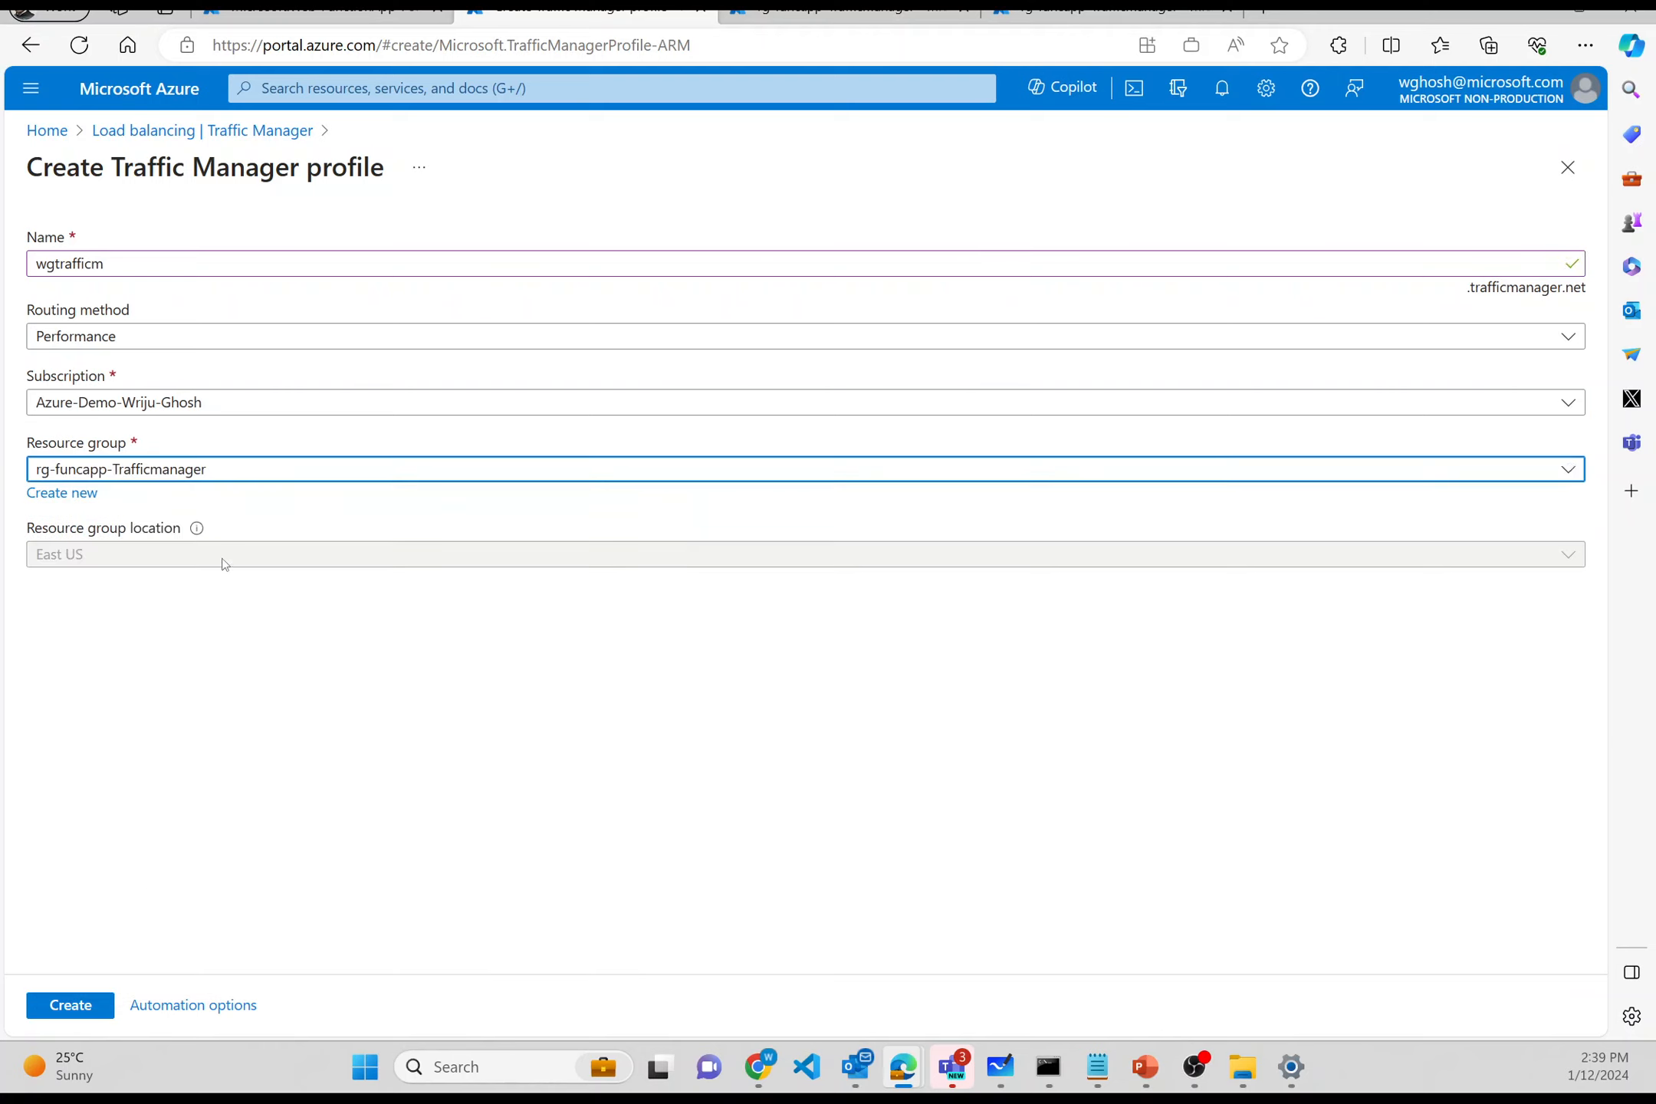
{"action": "left_click", "coordinate": [67, 1006]}
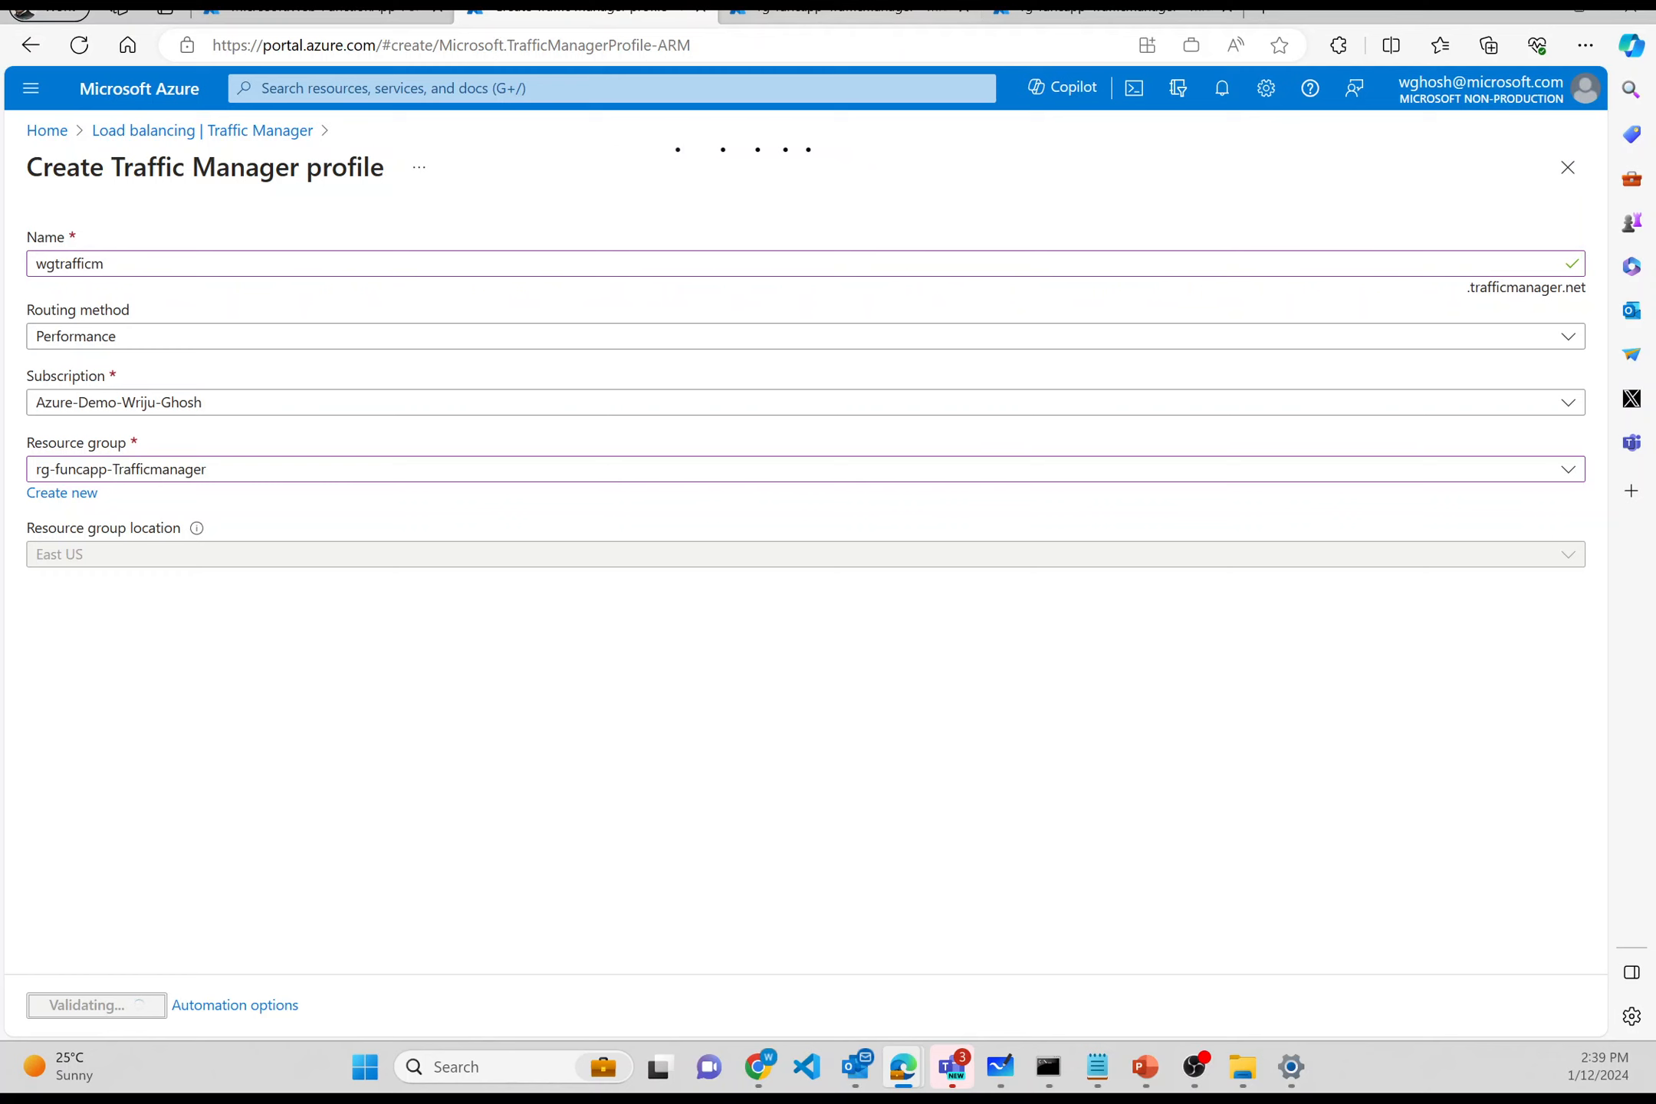
{"action": "left_click", "coordinate": [786, 10]}
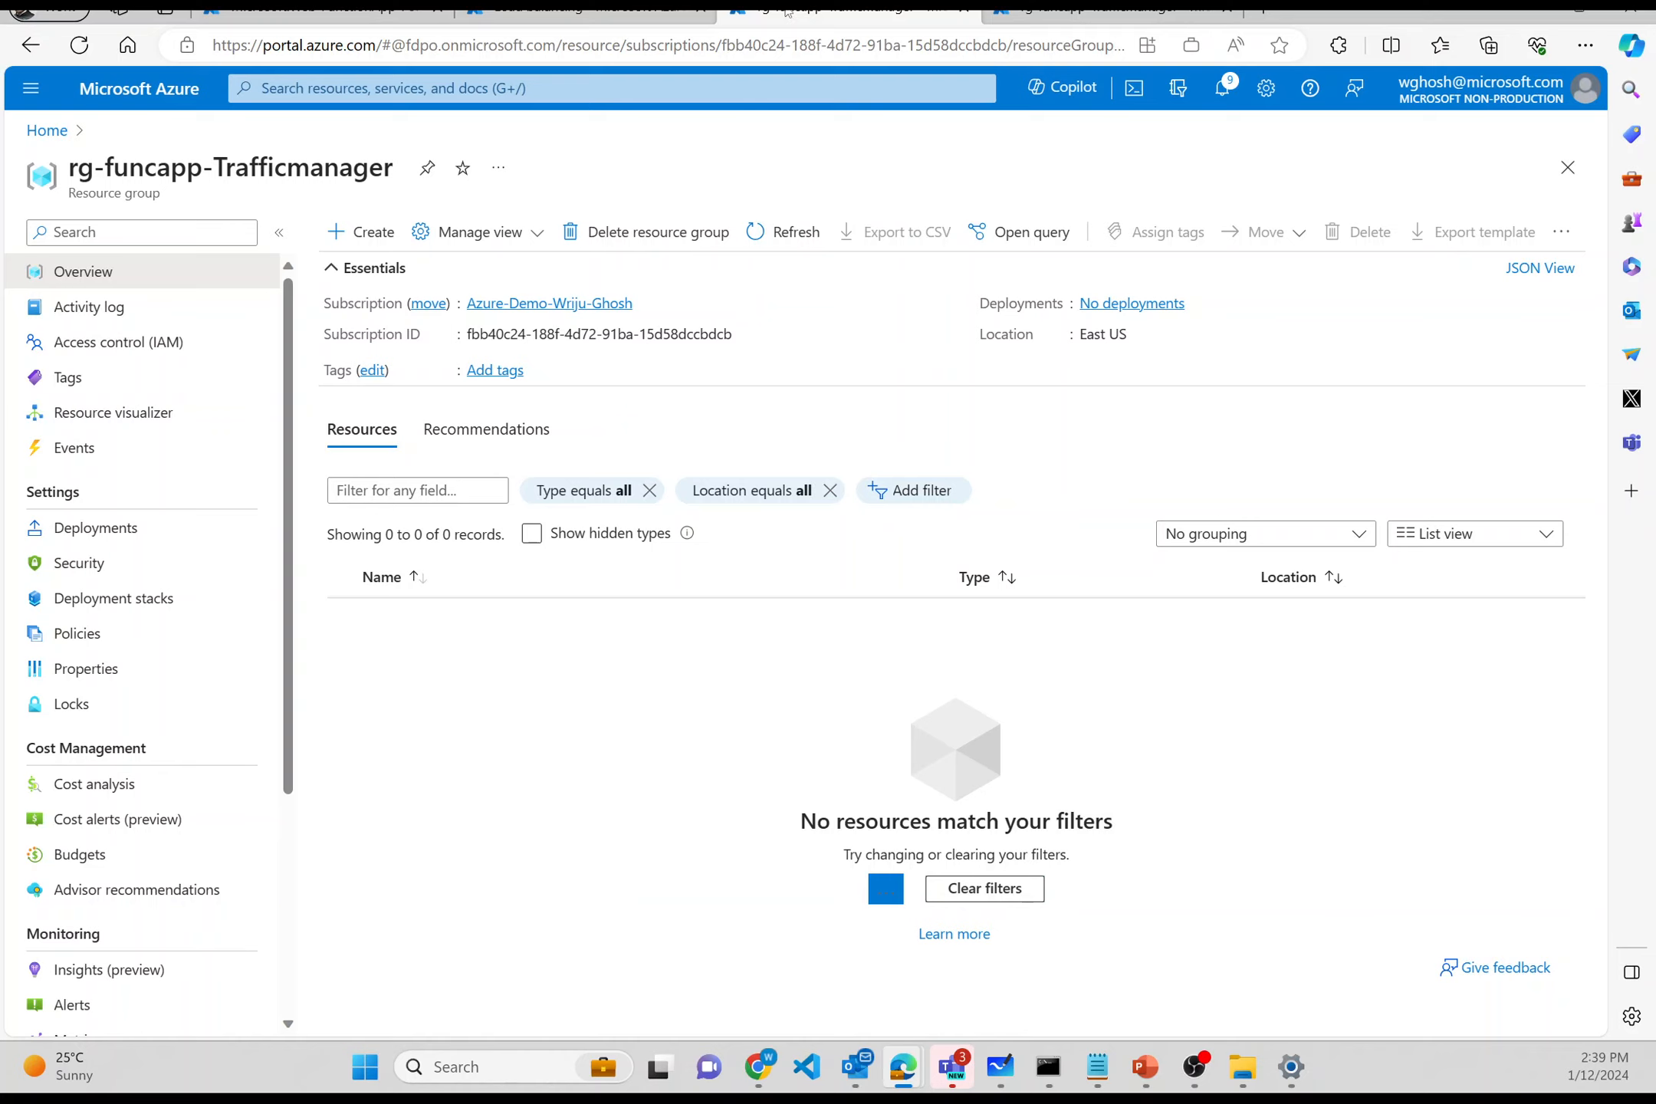
- Open App Service Domains from recent services in the portal search
{"action": "left_click", "coordinate": [662, 85]}
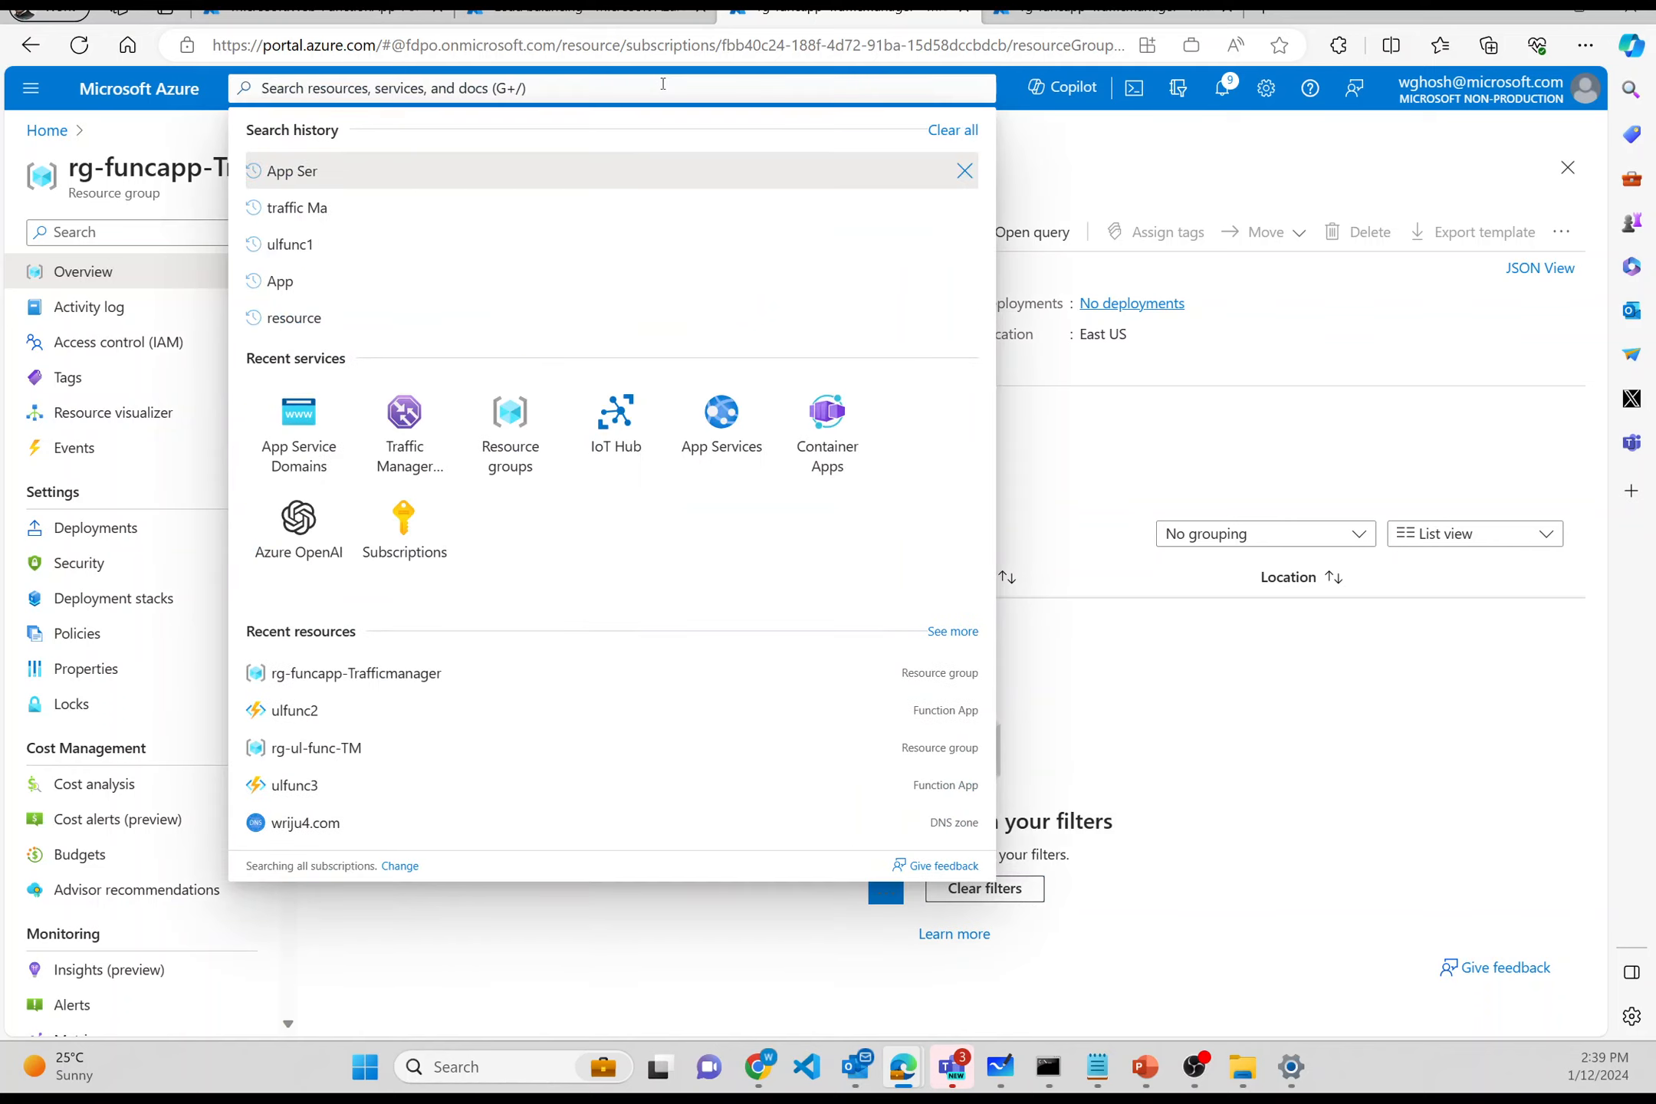
{"action": "left_click", "coordinate": [337, 426]}
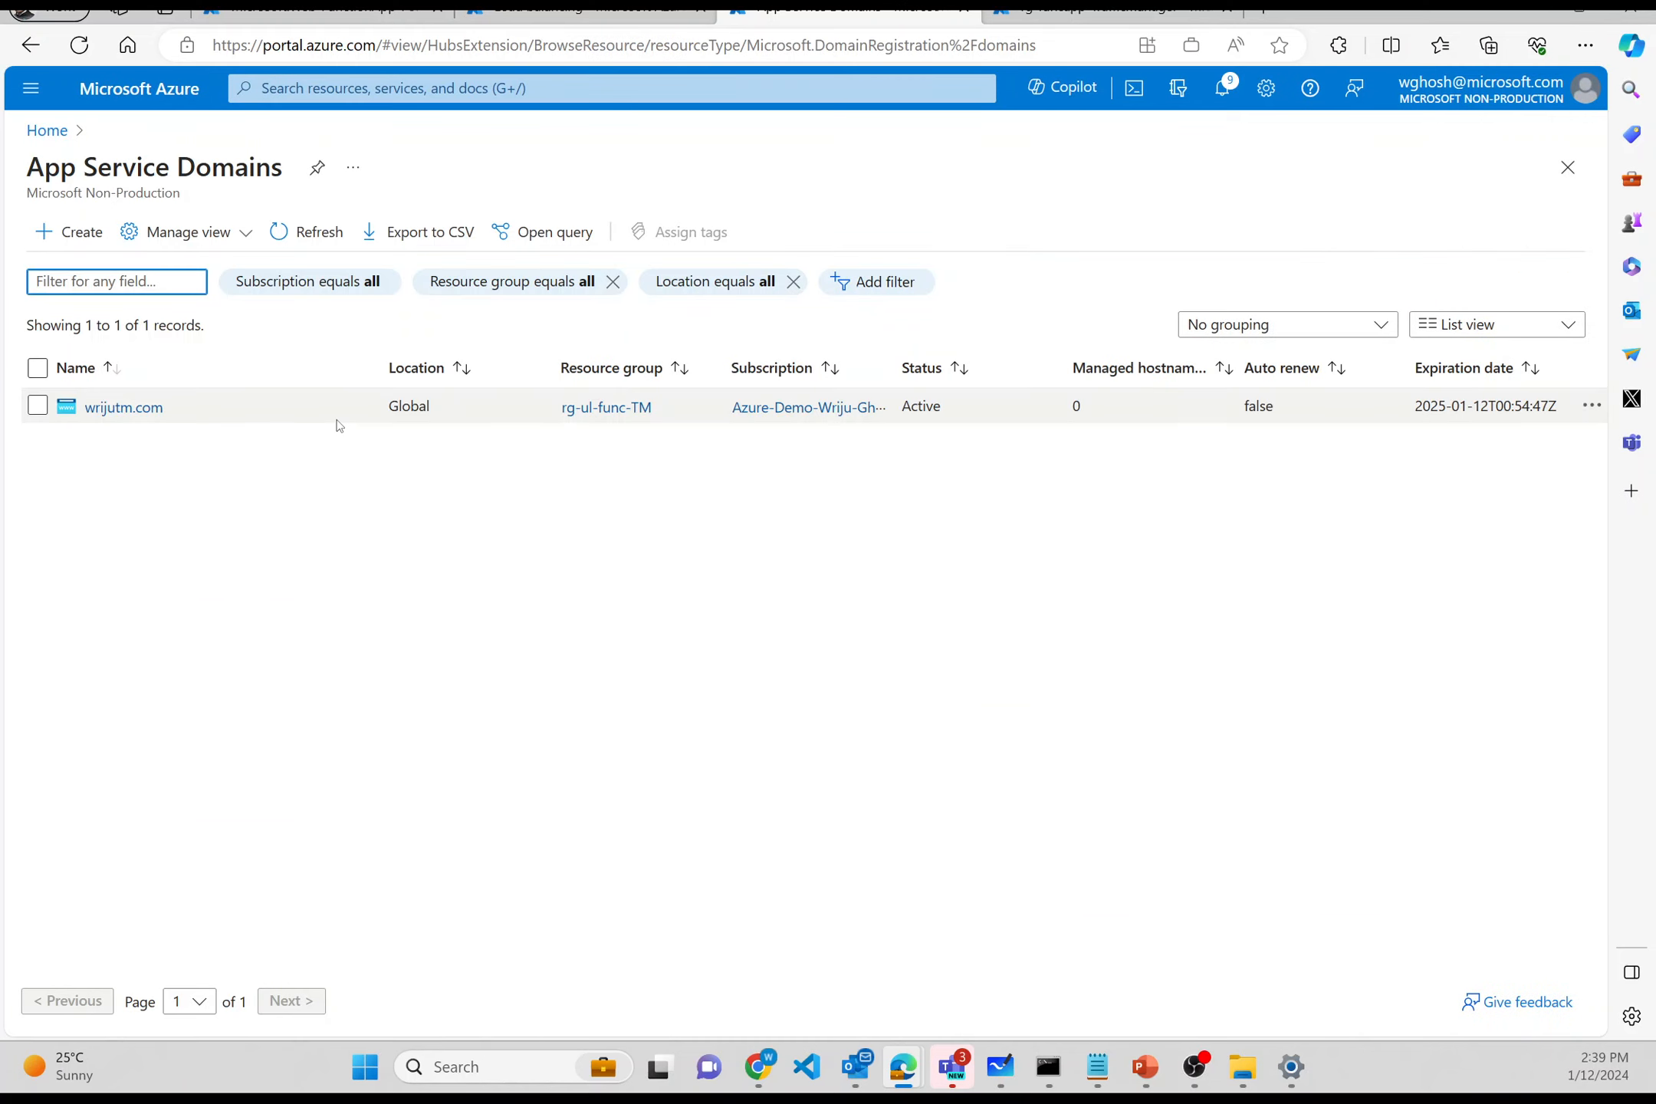
- Start a new App Service domain wrijutmdemo.com in rg-funcapp-Trafficmanager and continue to contact information
{"action": "left_click", "coordinate": [62, 236]}
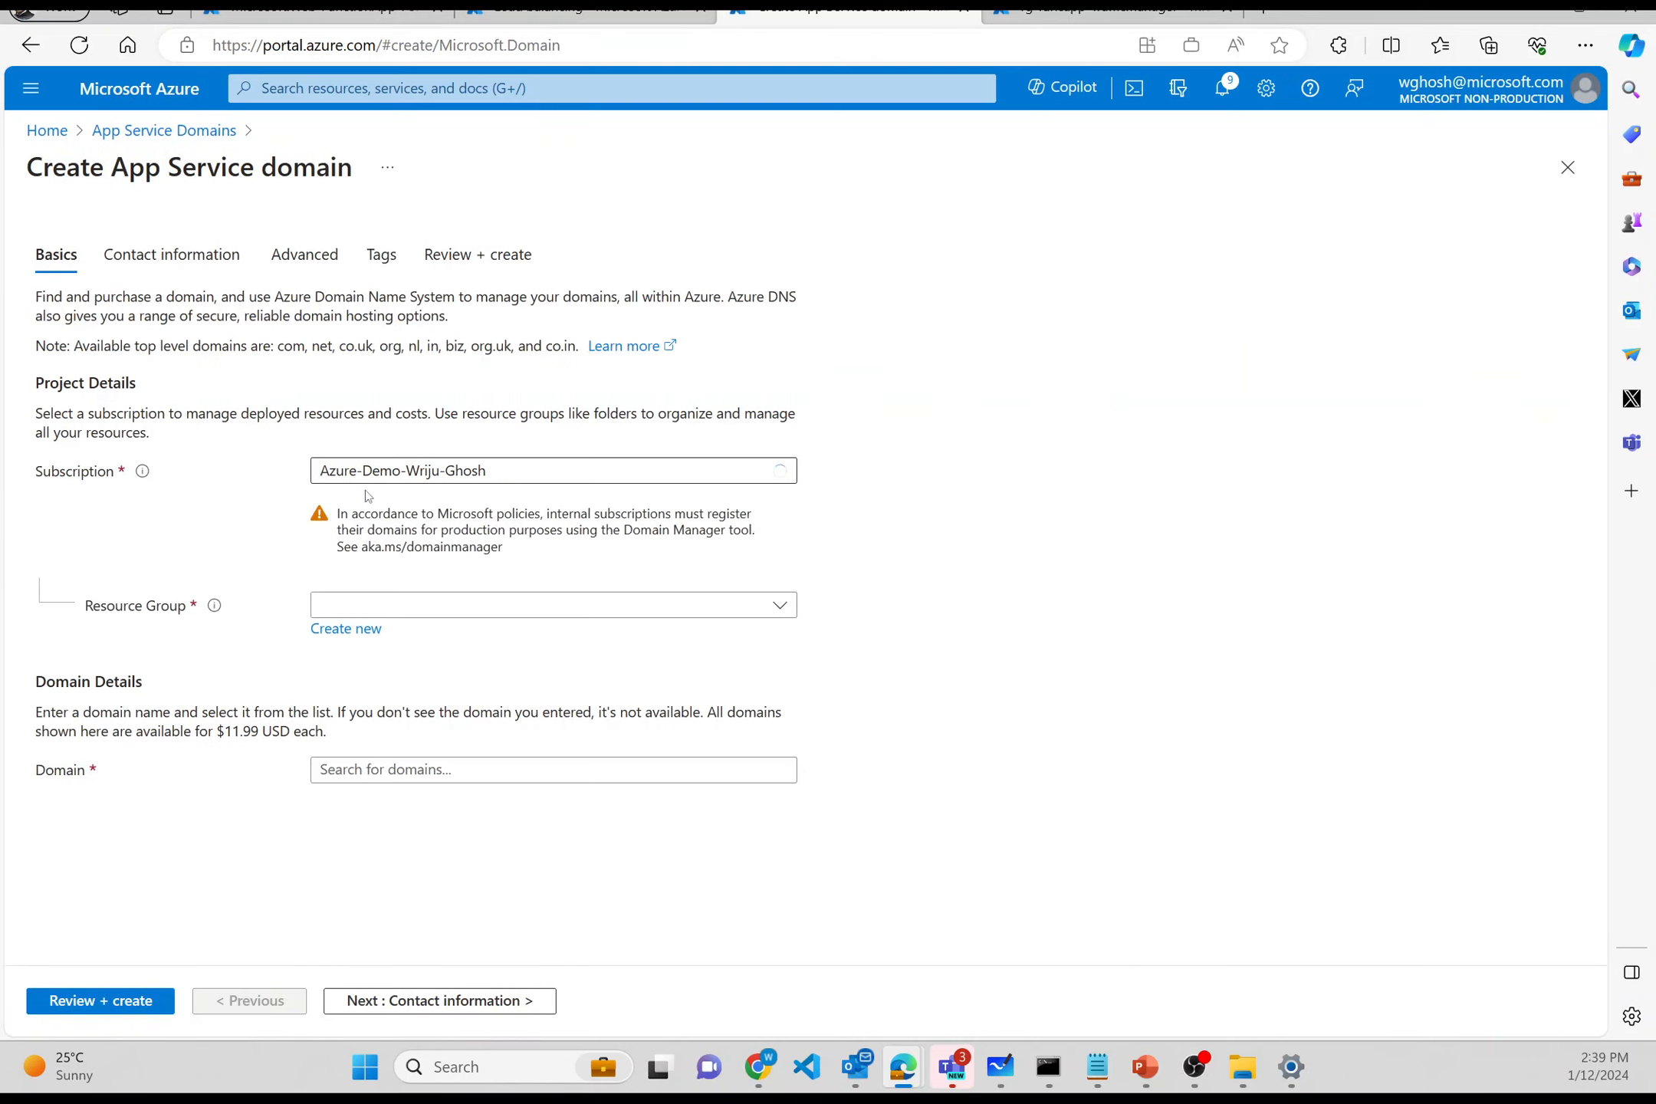
{"action": "left_click", "coordinate": [338, 609]}
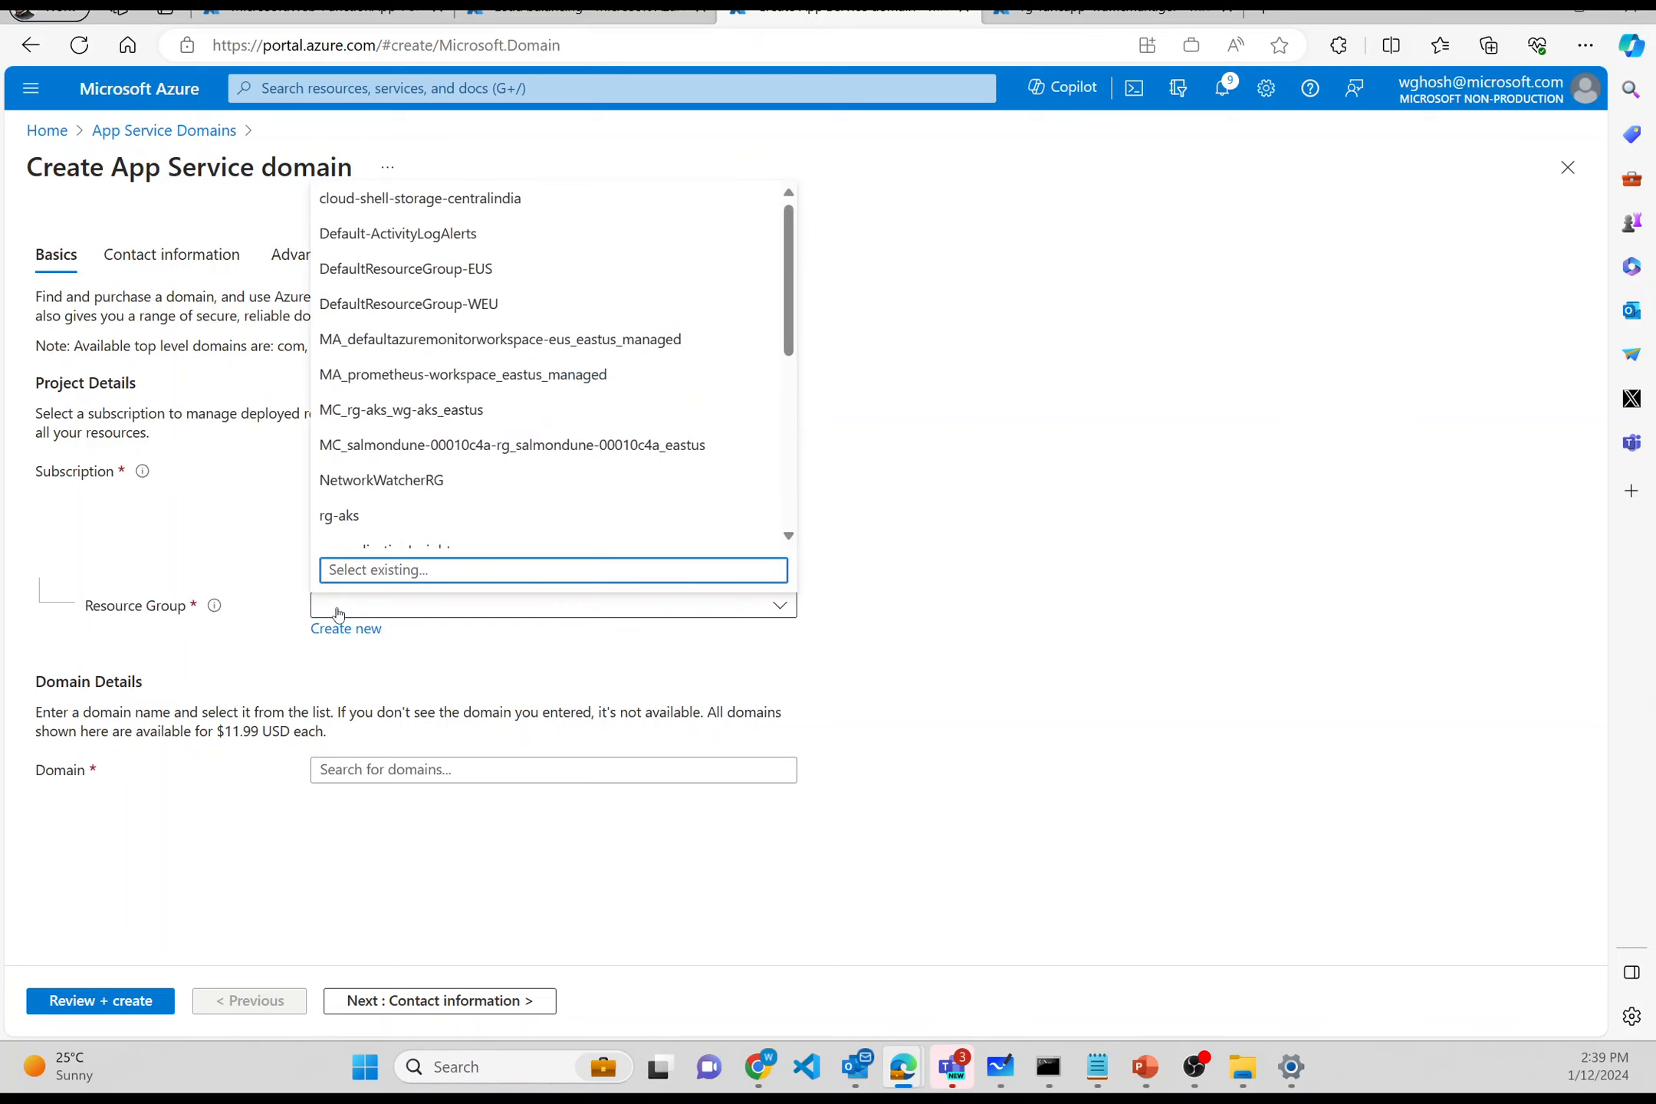
{"action": "scroll", "coordinate": [399, 483], "scroll_direction": "down", "scroll_amount": 3}
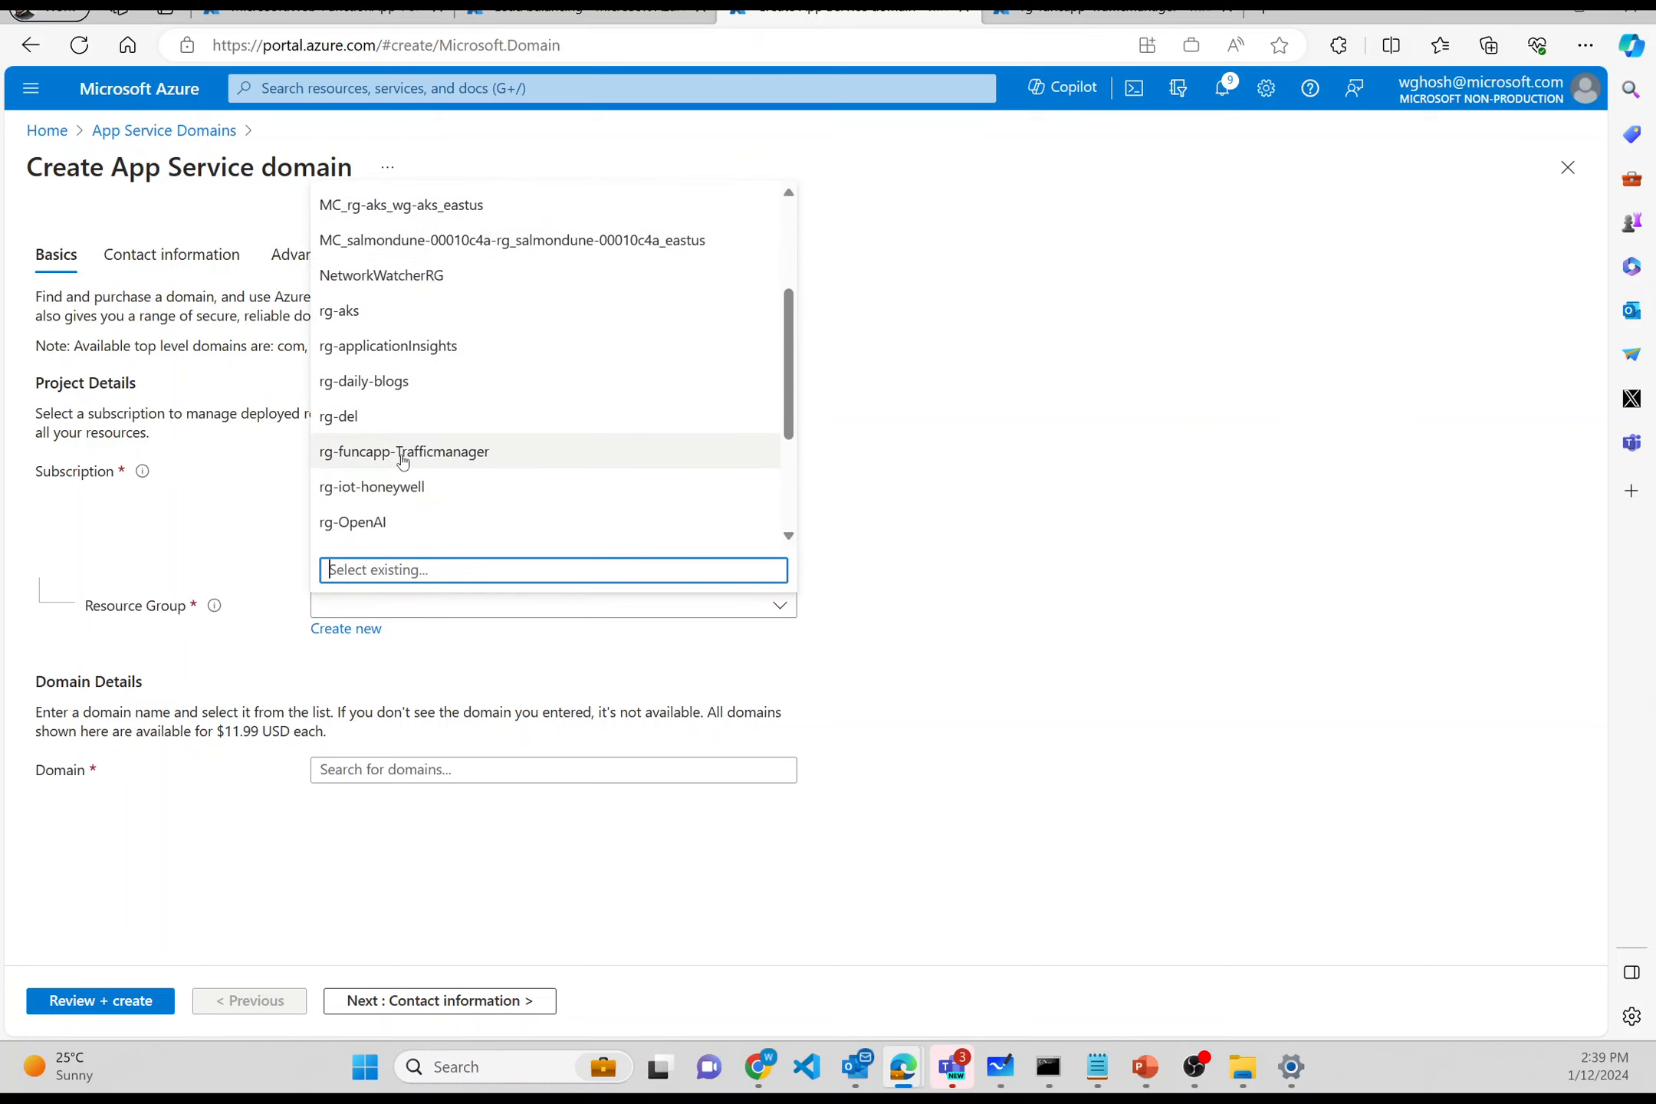
{"action": "left_click", "coordinate": [403, 453]}
{"action": "left_click", "coordinate": [373, 771]}
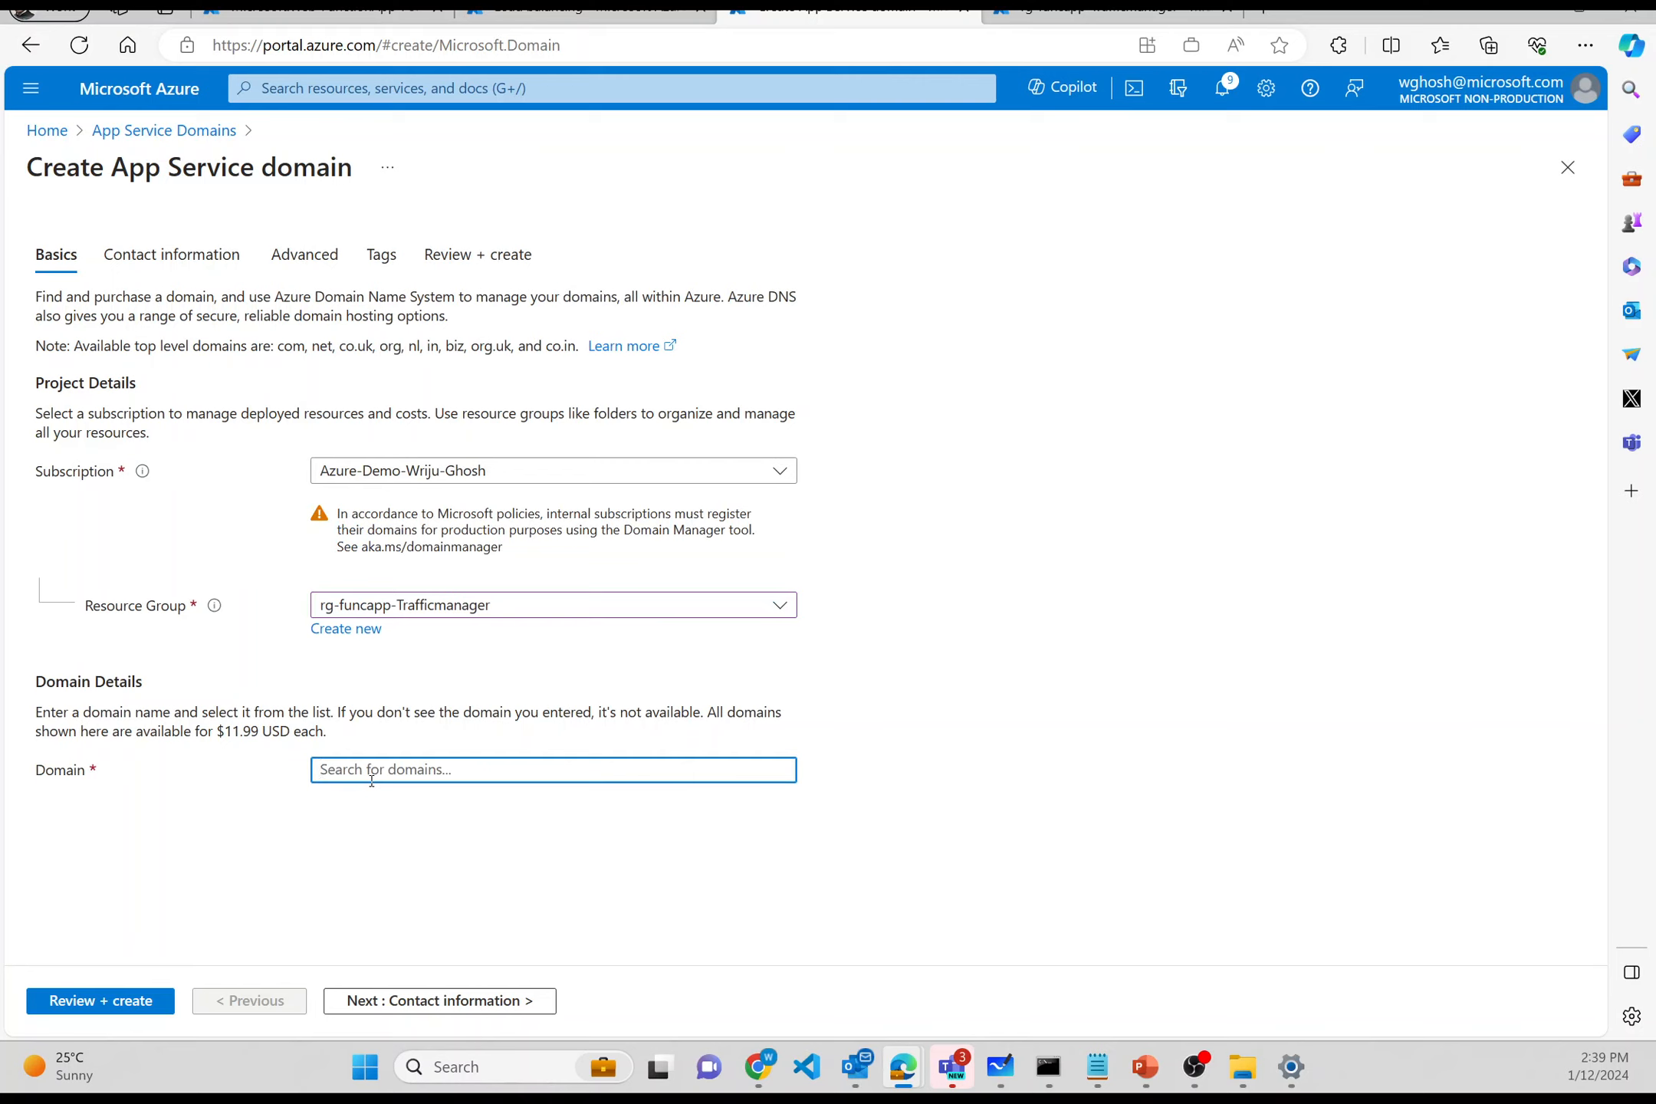
{"action": "type", "text": "wriju"}
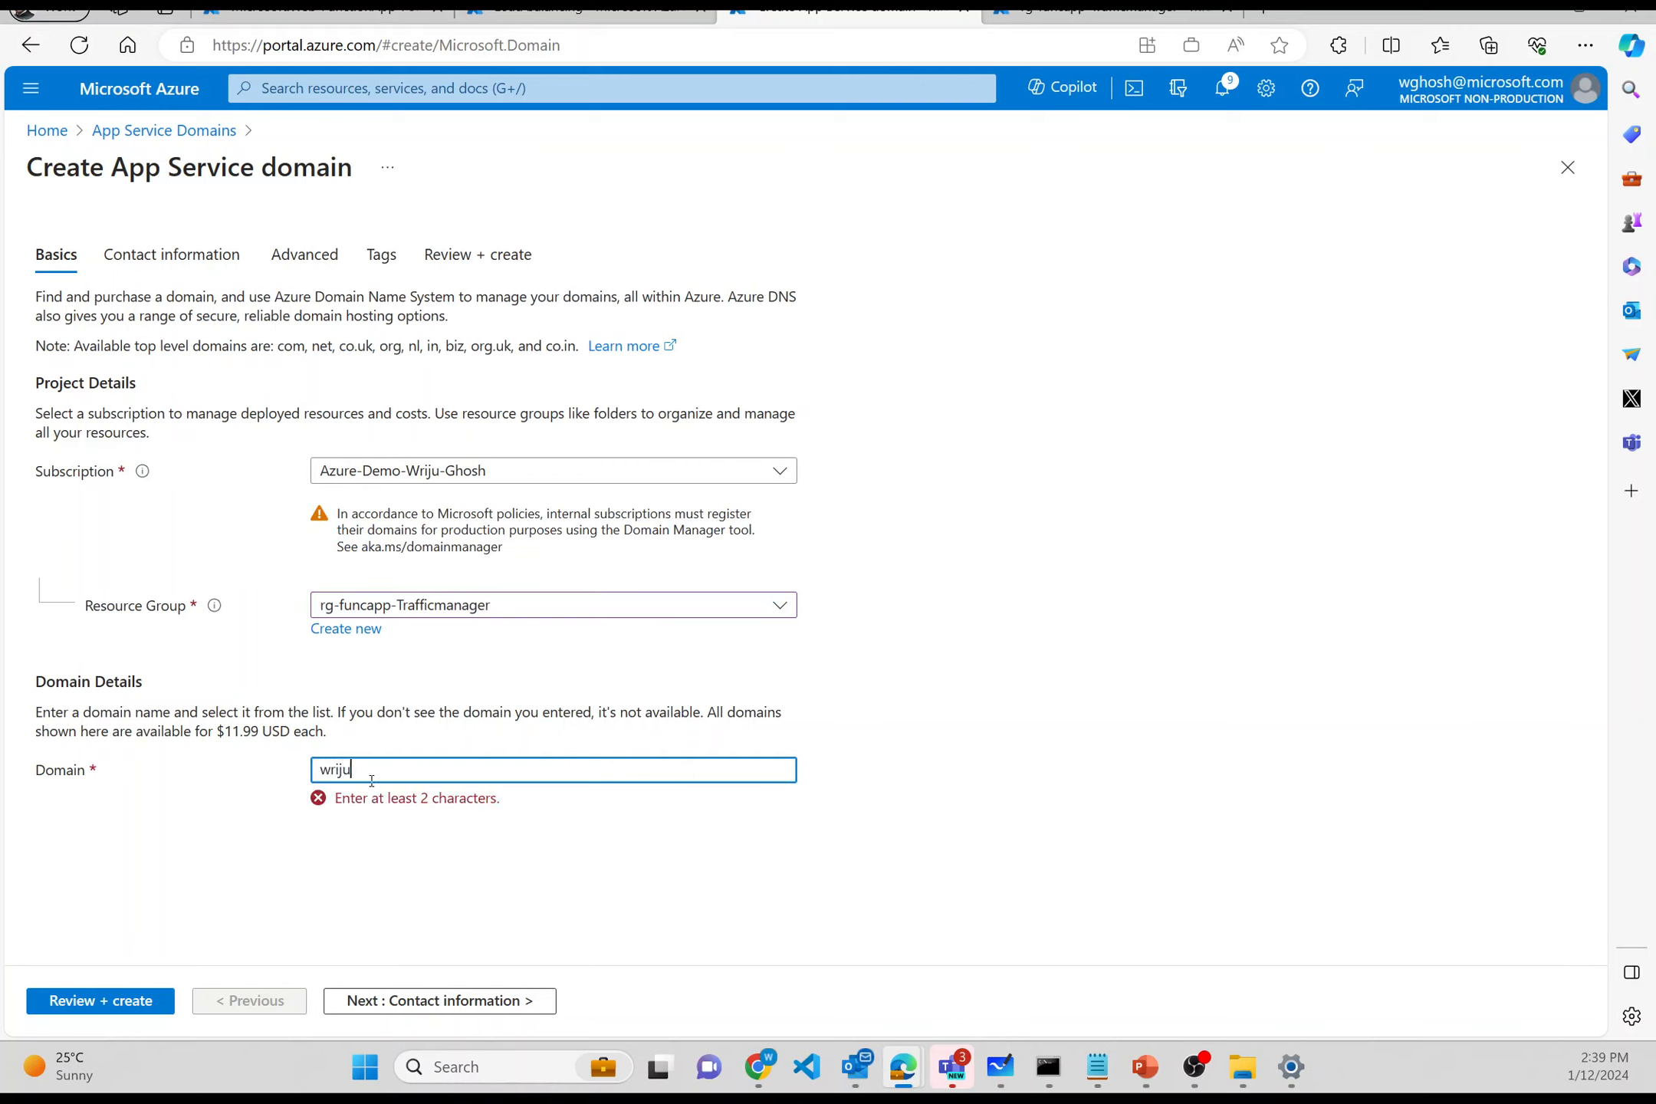
{"action": "type", "text": "tmdemo"}
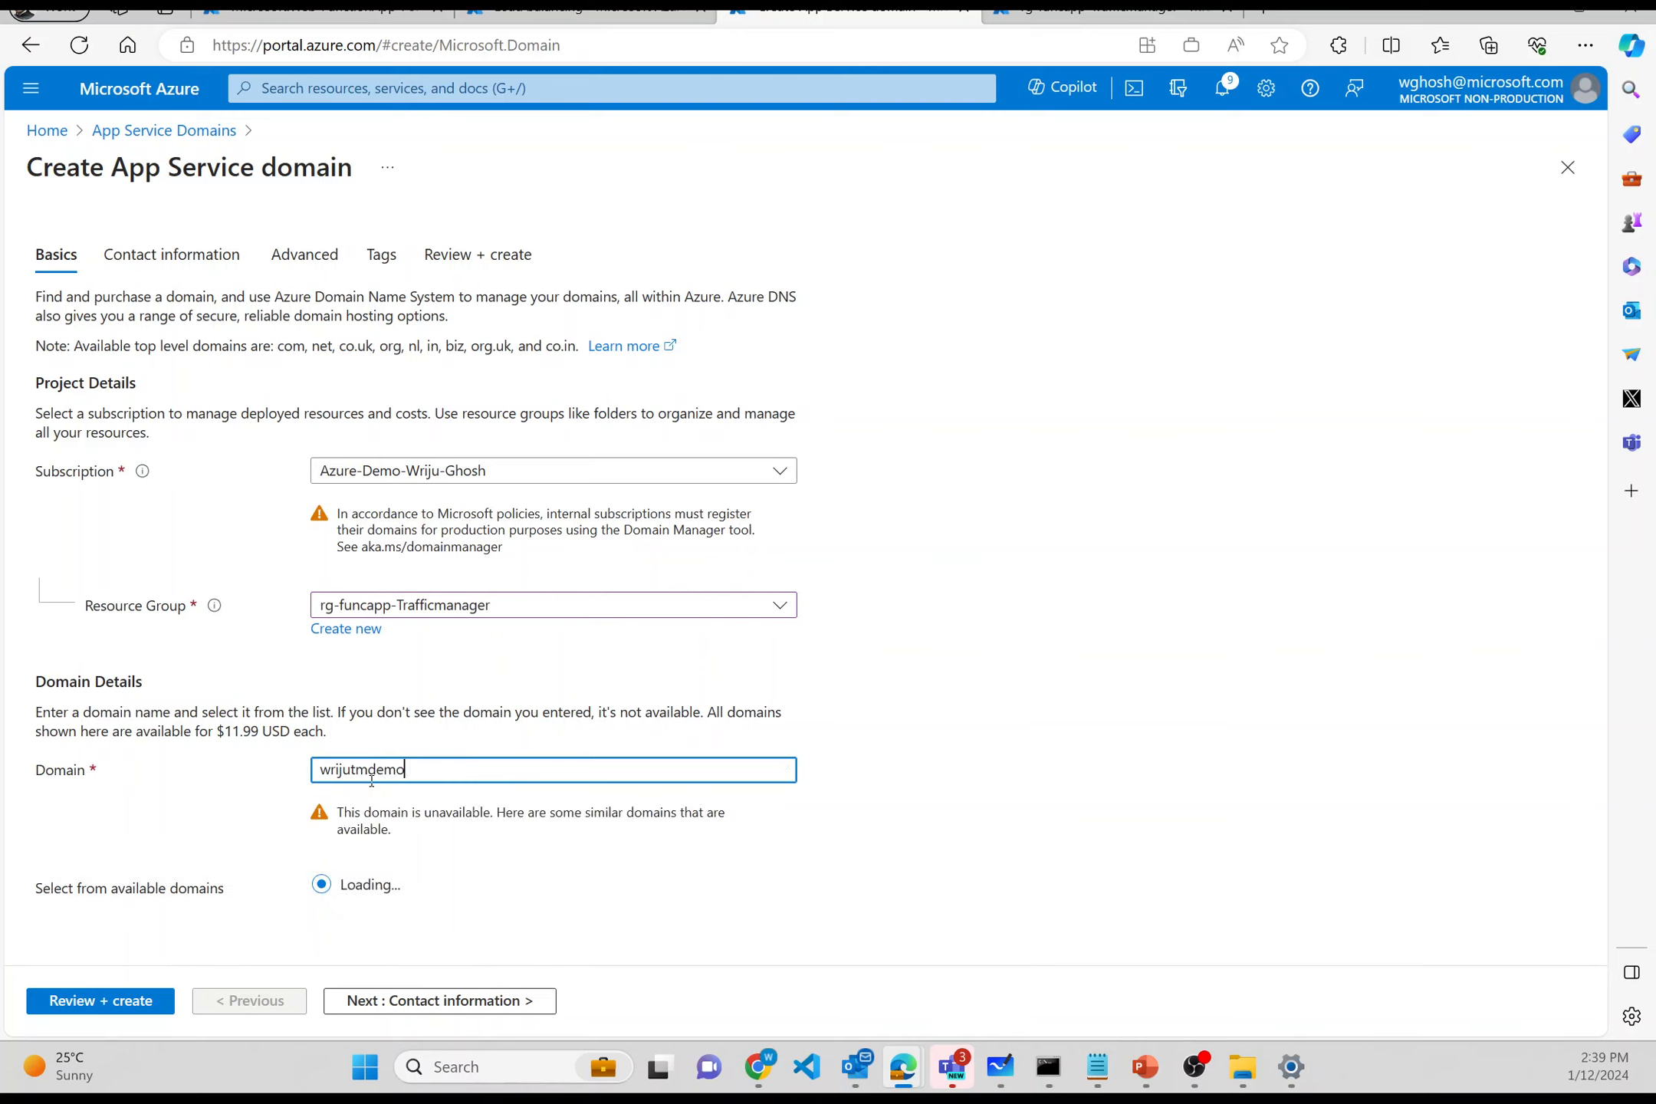
{"action": "type", "text": ".com"}
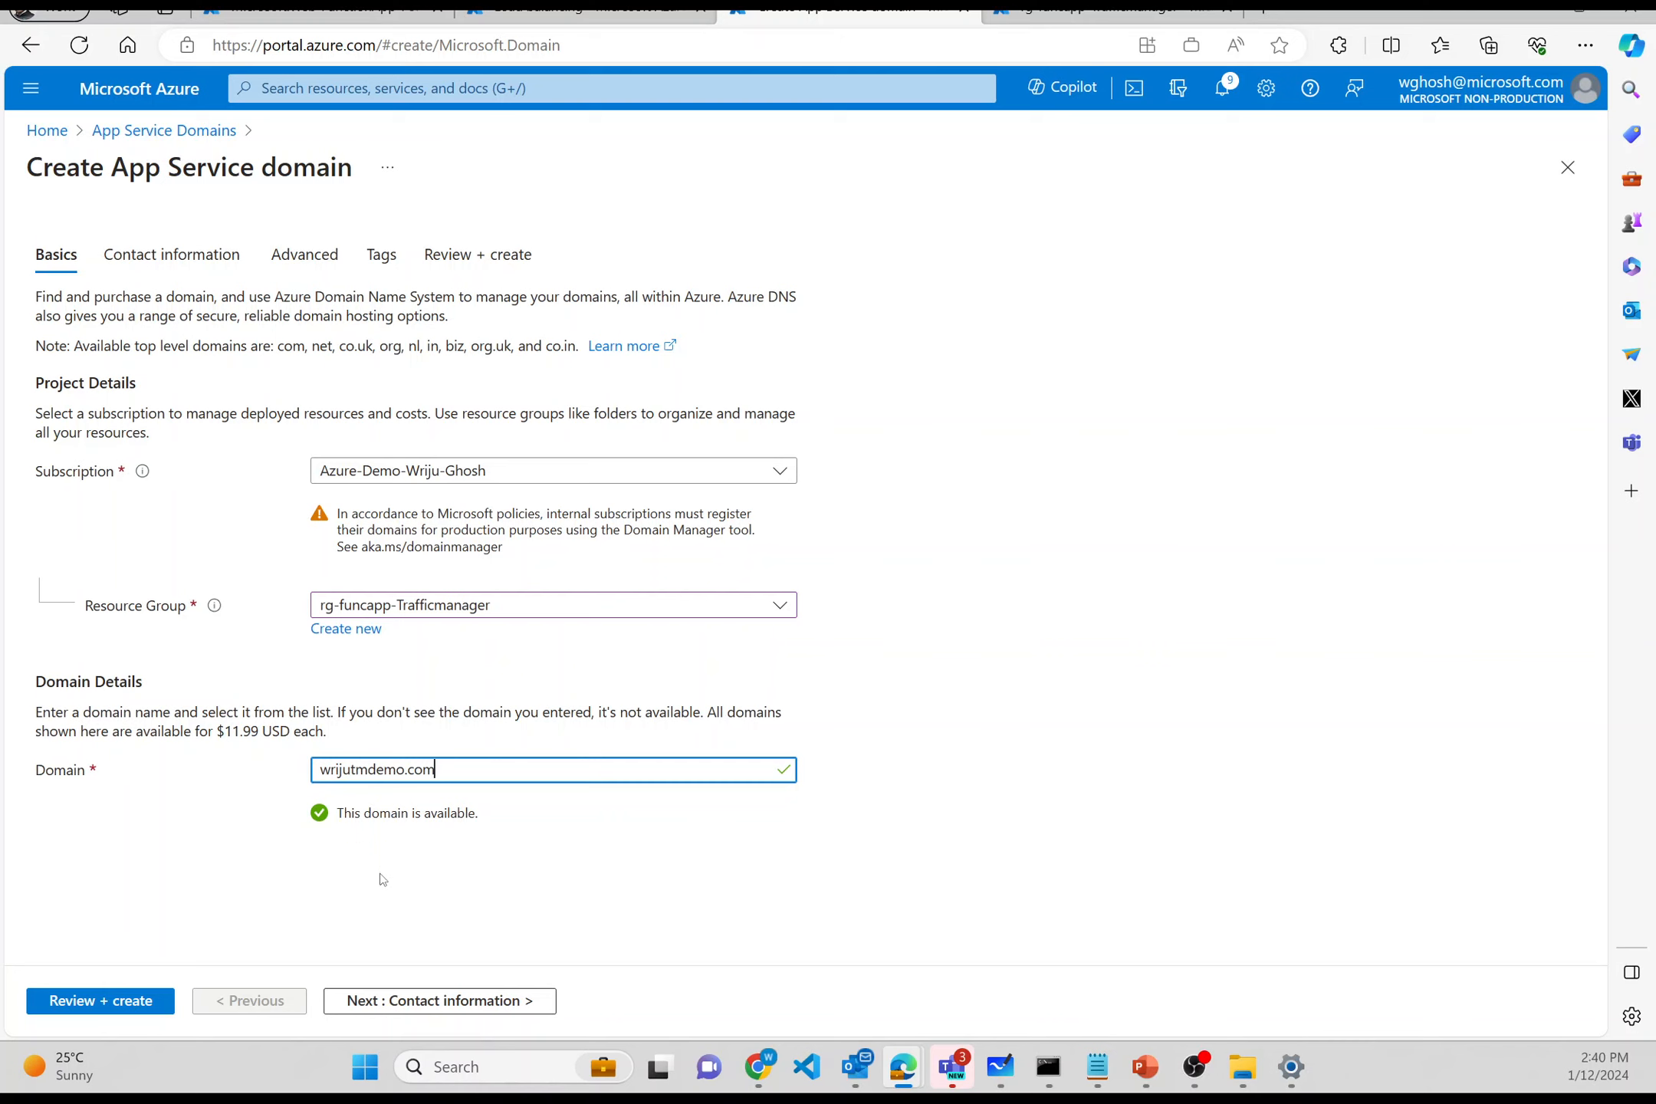
{"action": "left_click", "coordinate": [403, 1001]}
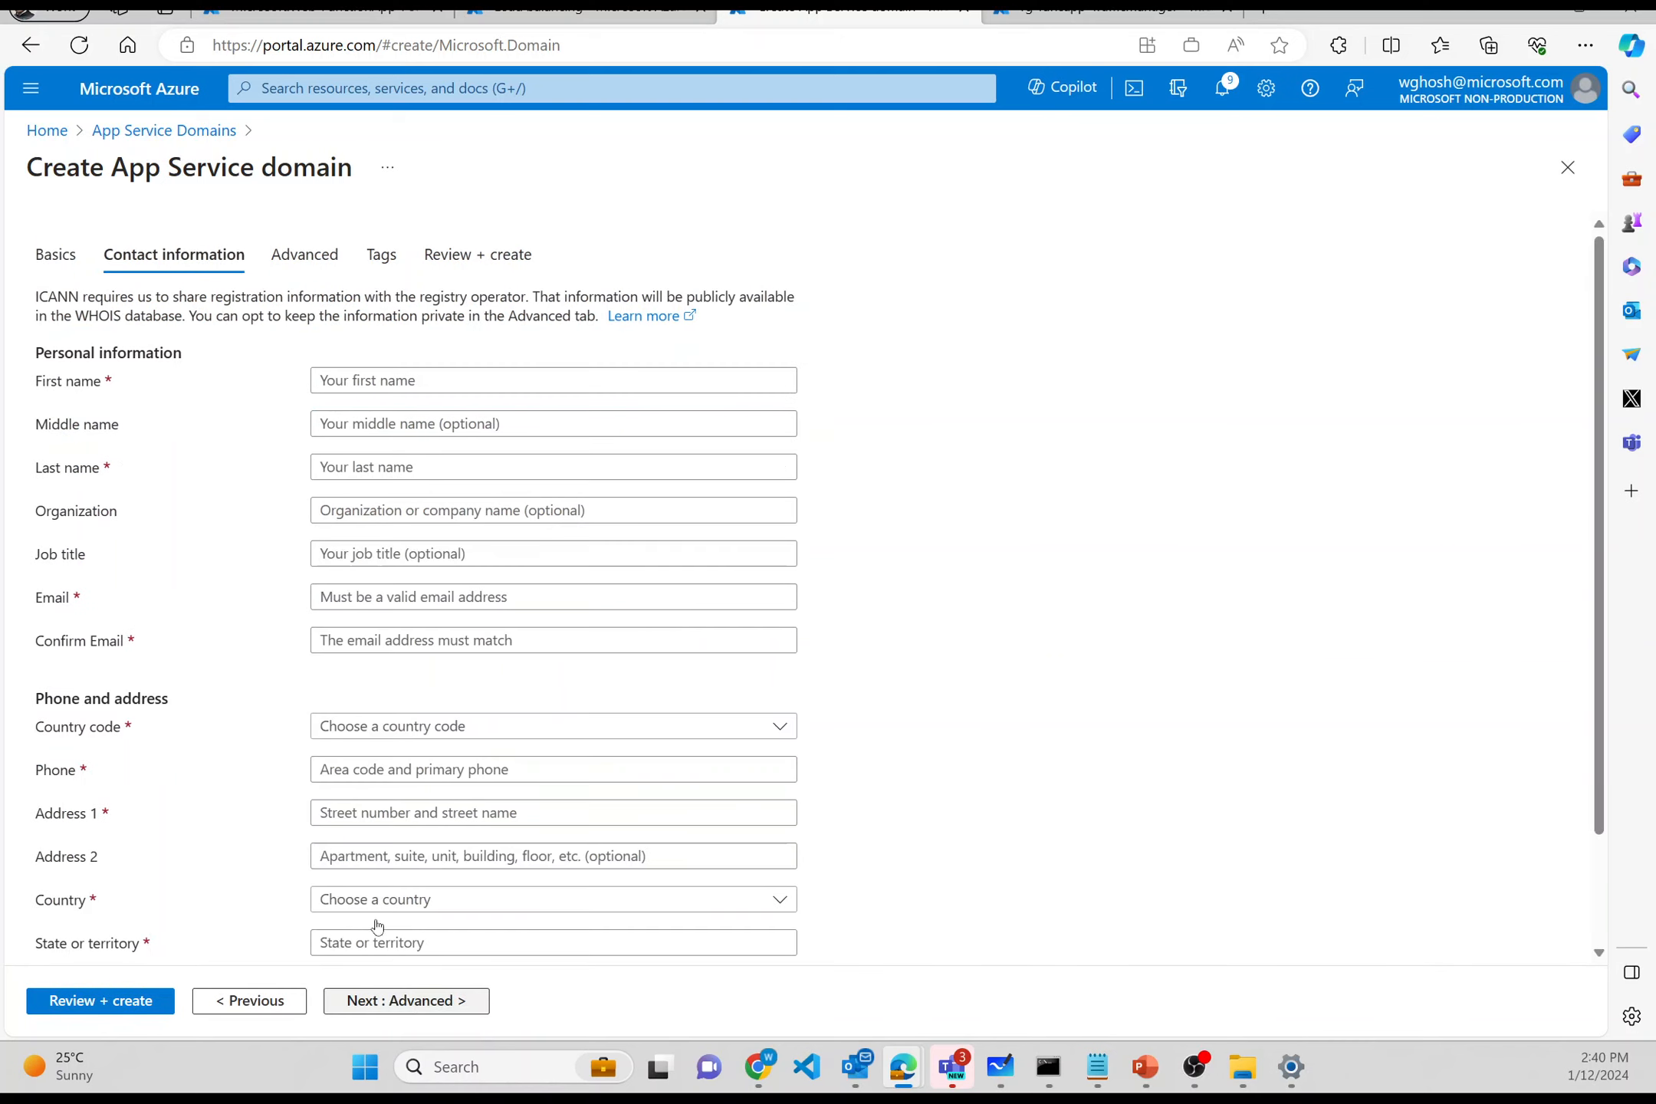
- Enter the contact's first and last name, e-mail address, and the same e-mail as confirmation
{"action": "left_click", "coordinate": [371, 378]}
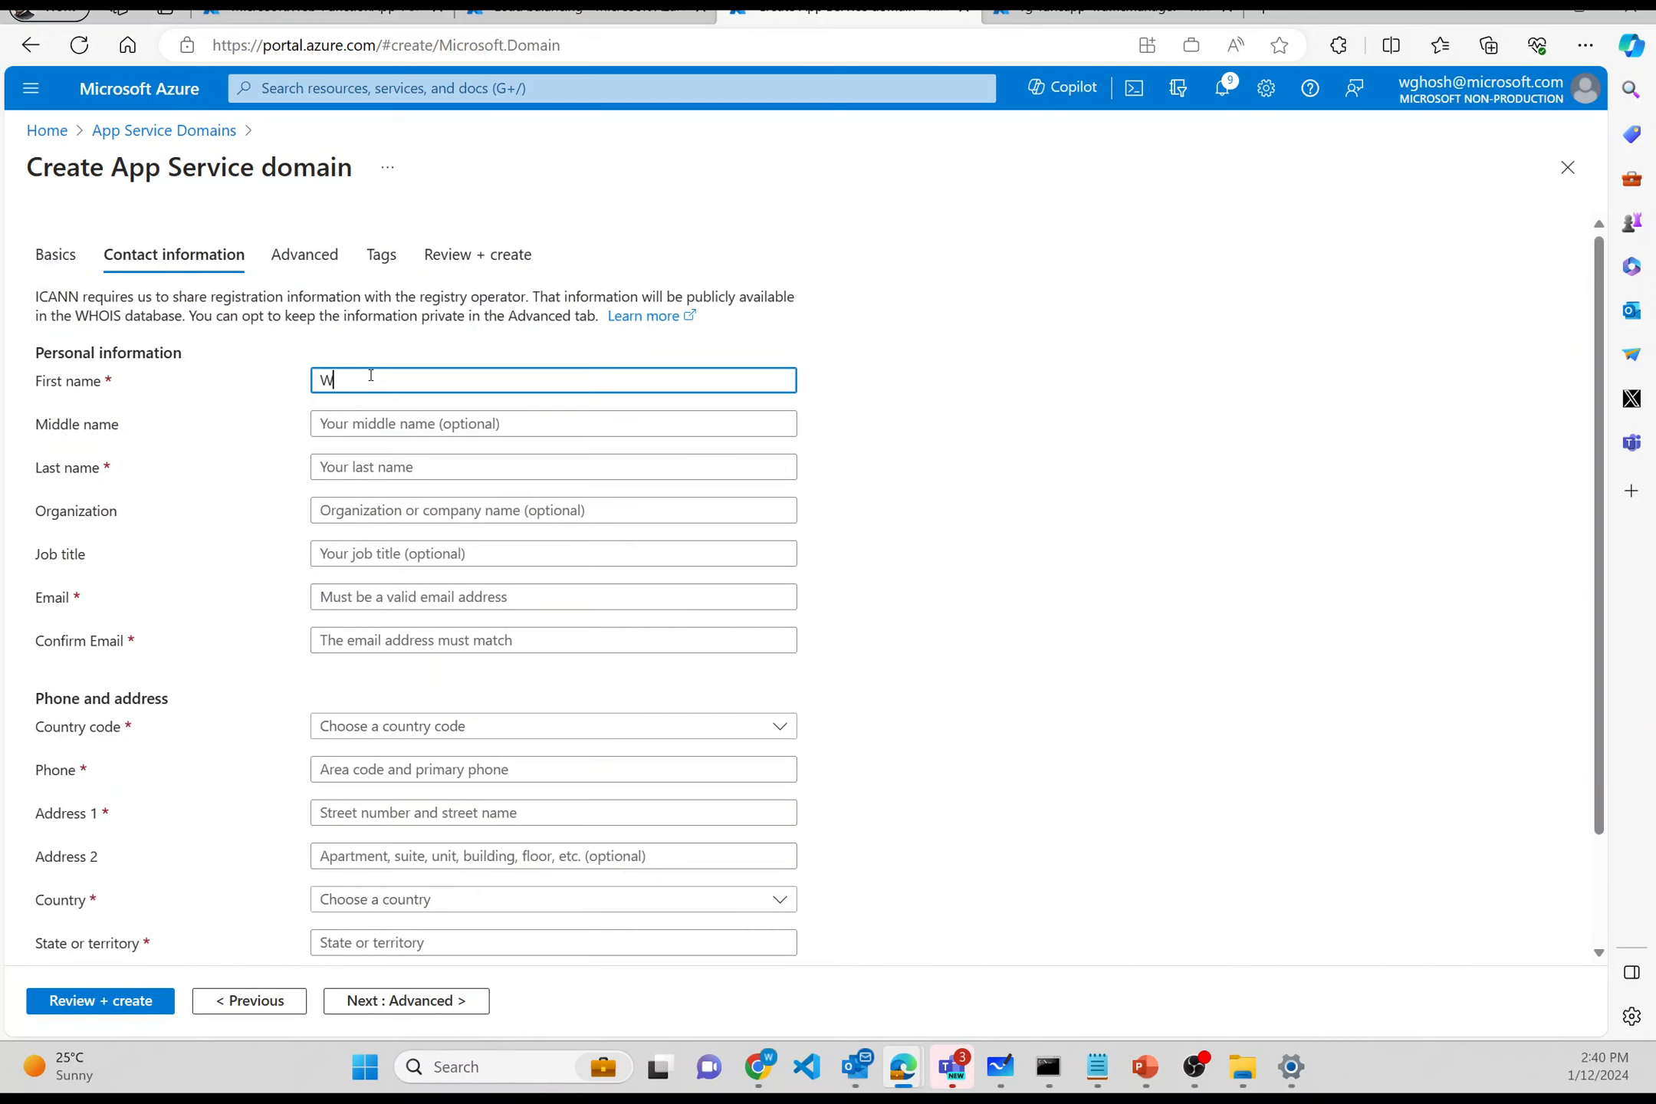
{"action": "key", "text": "Tab"}
{"action": "key", "text": "Tab"}
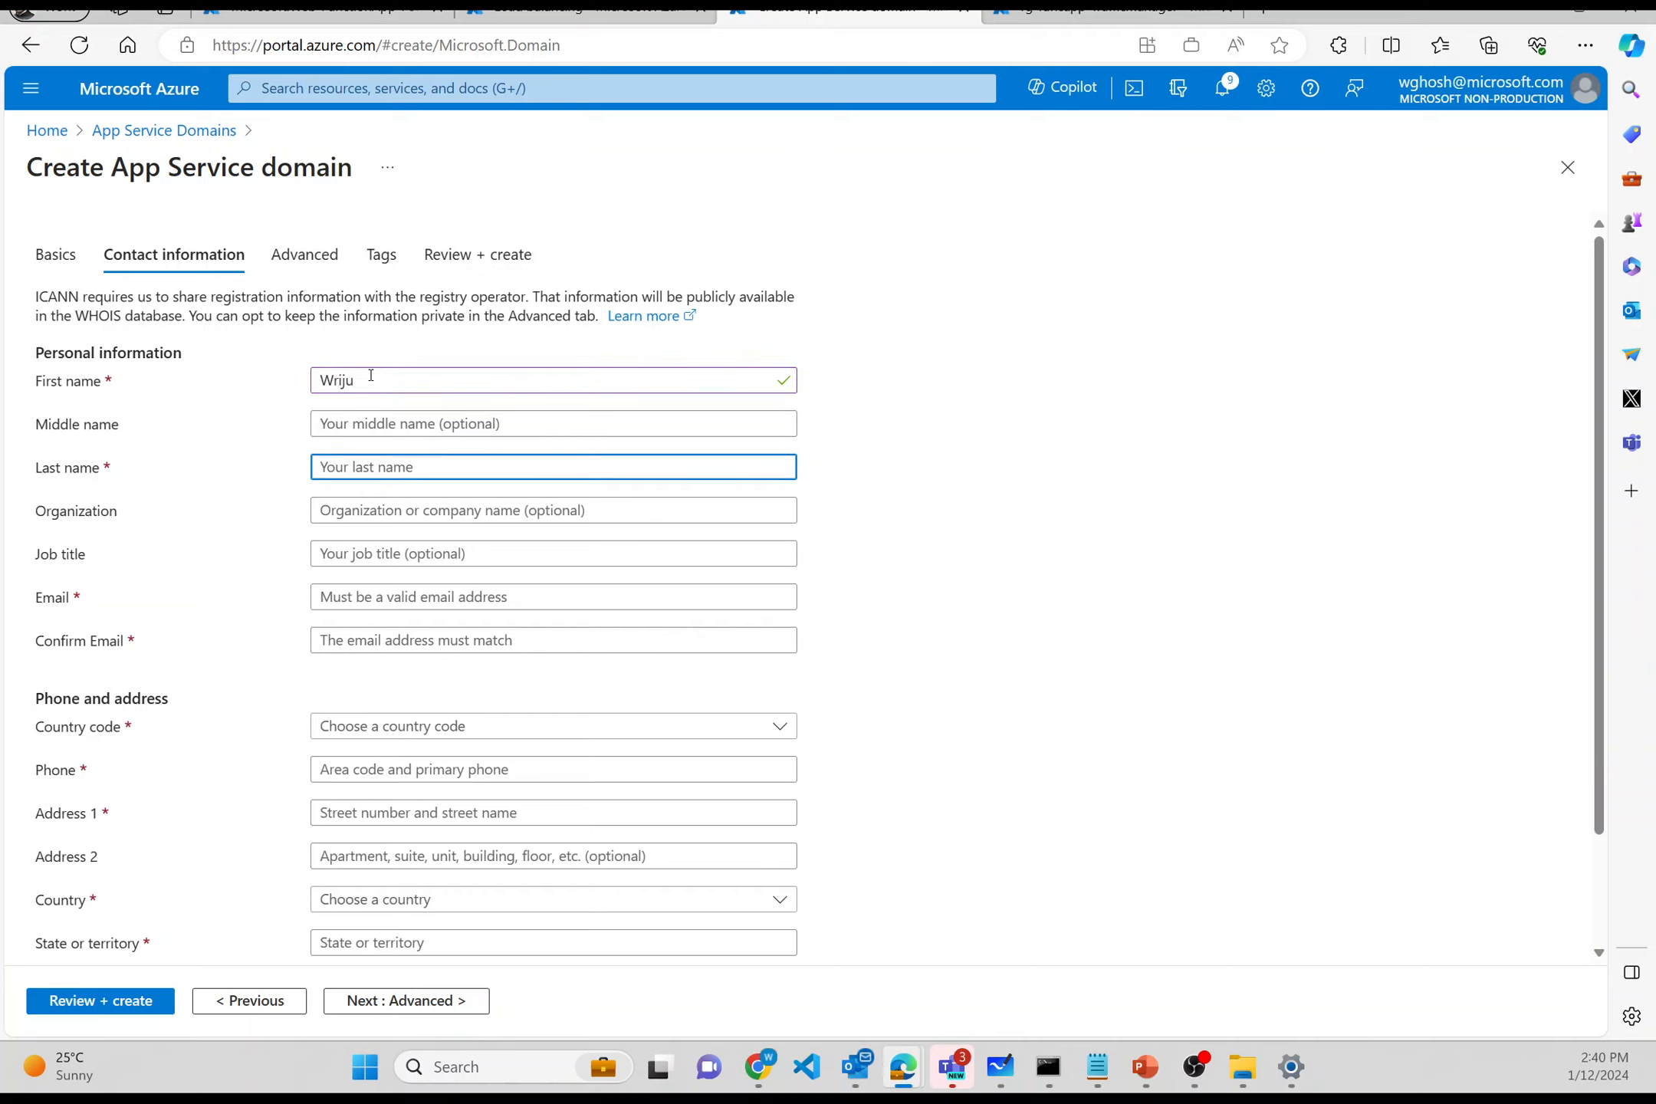
{"action": "key", "text": "Tab"}
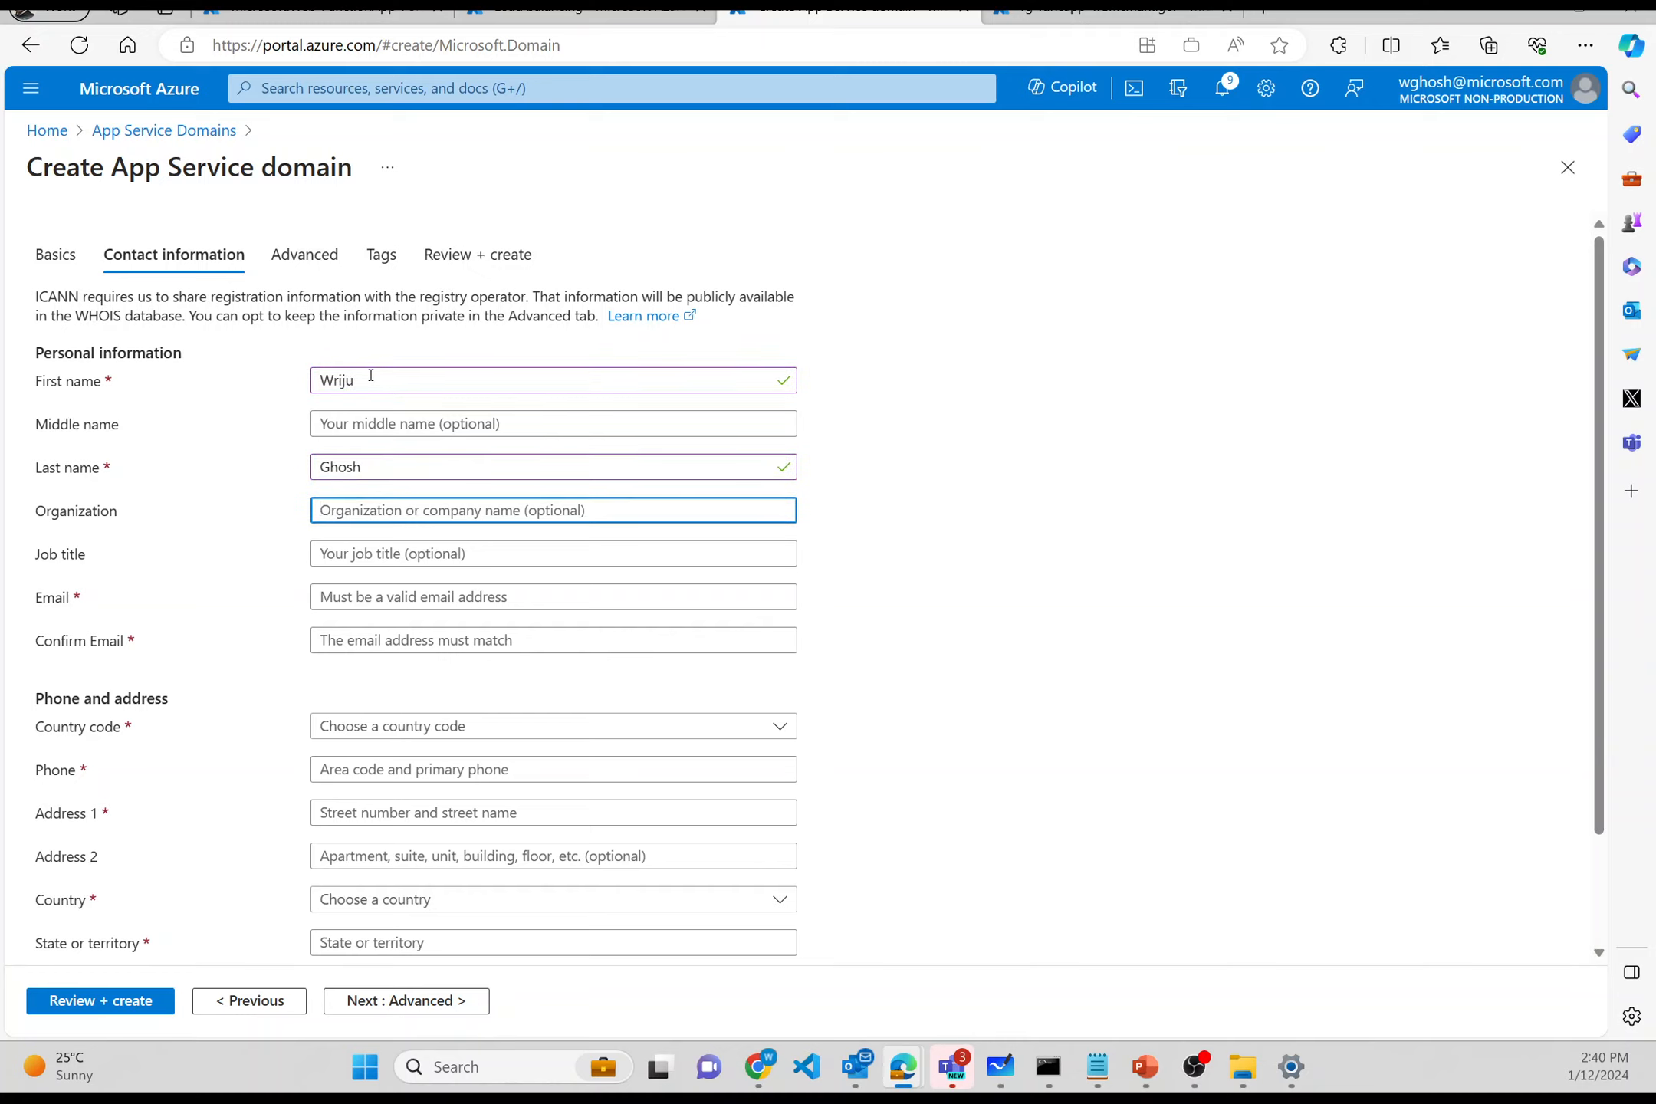
{"action": "key", "text": "Tab"}
{"action": "key", "text": "Tab"}
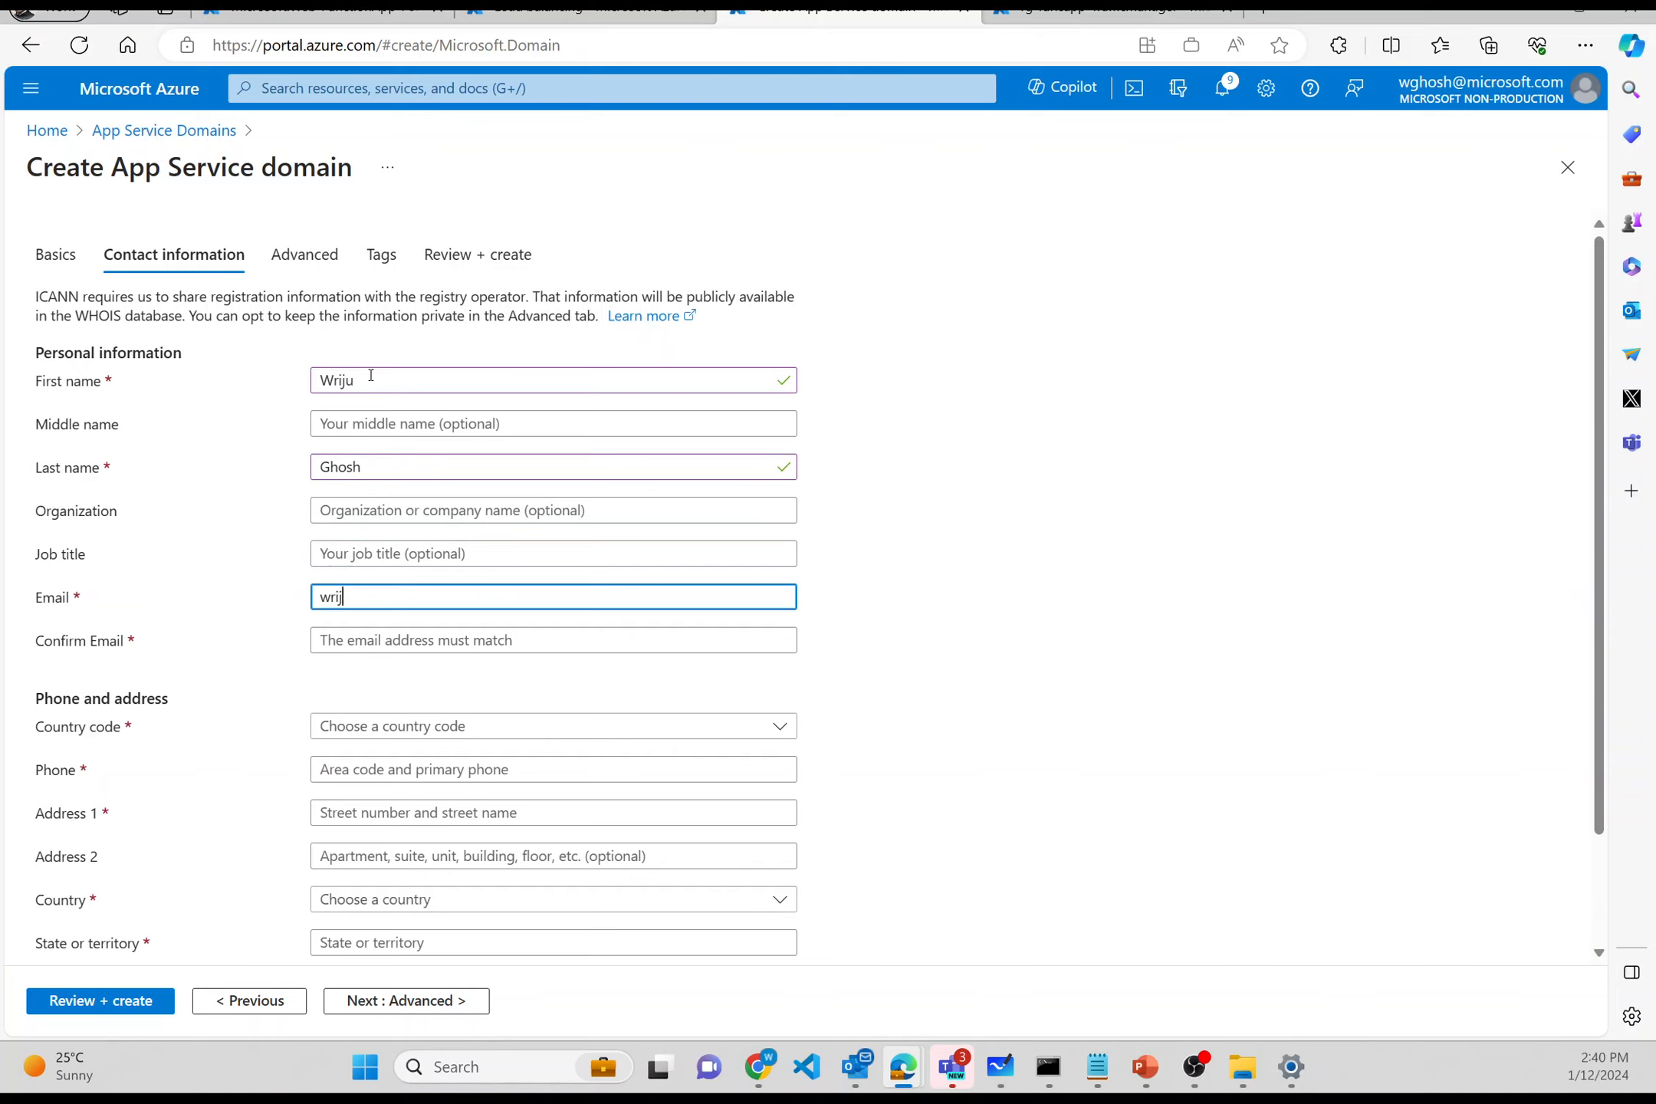
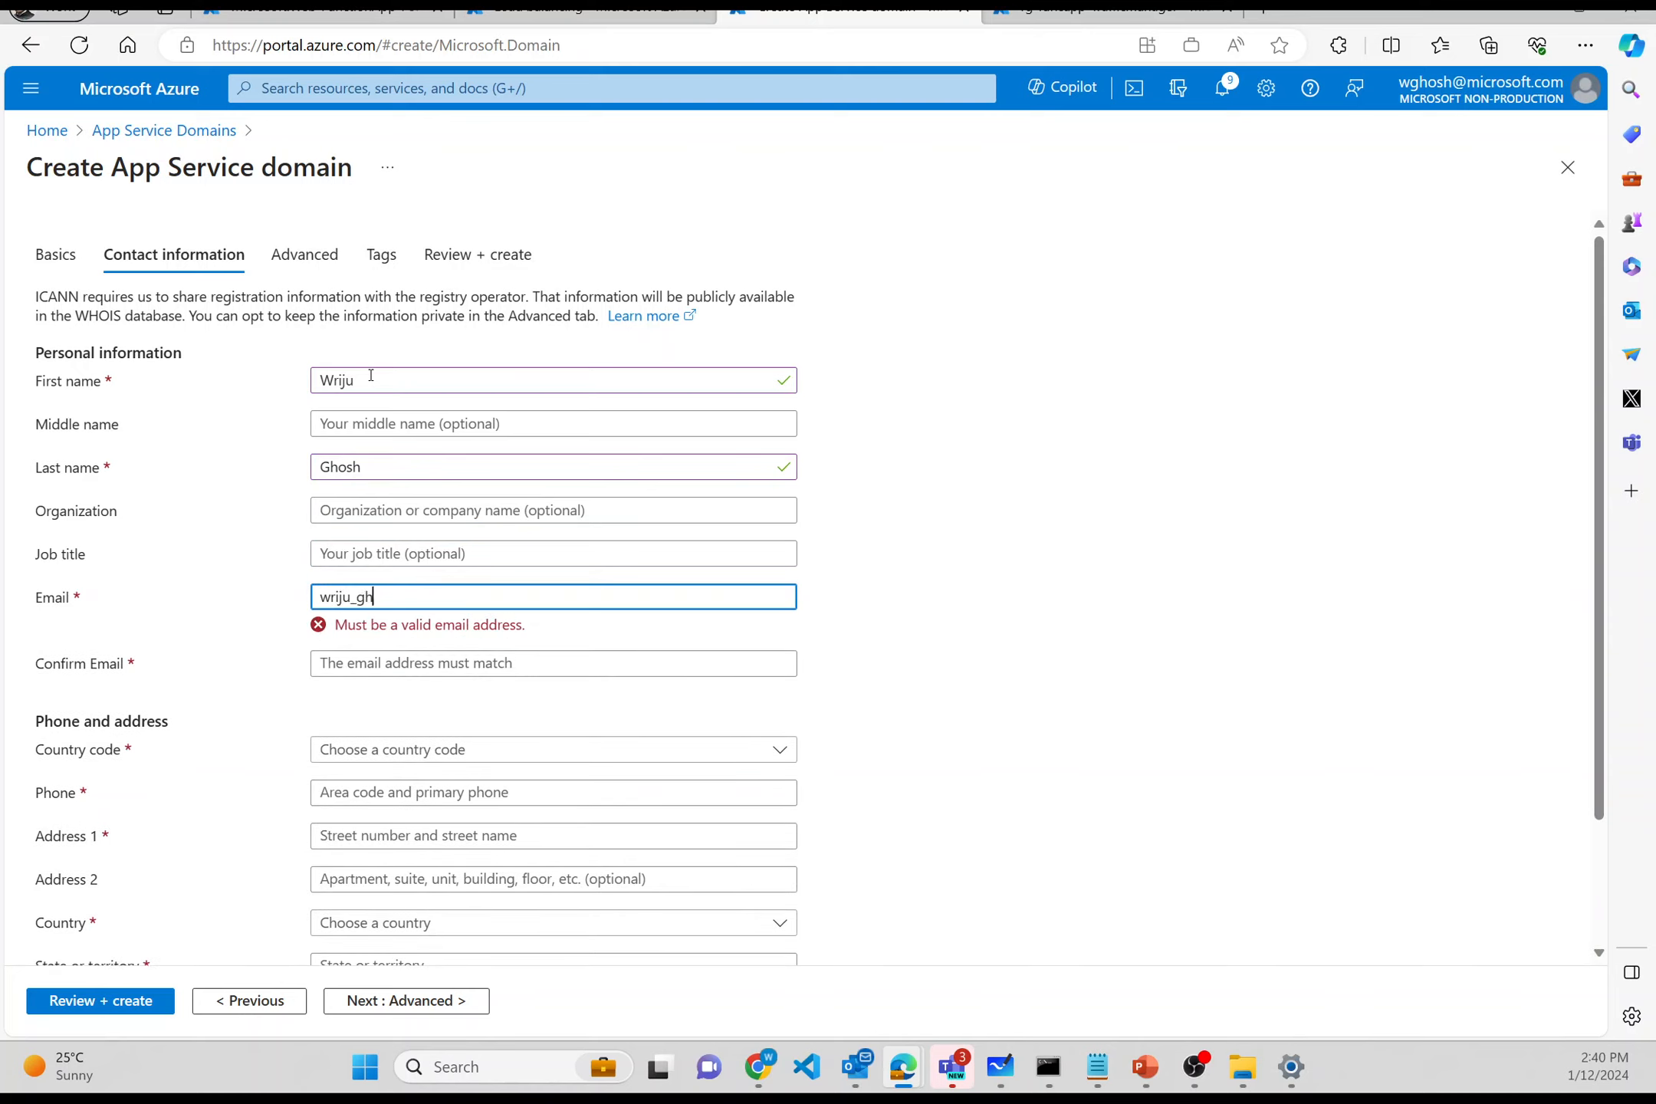
{"action": "key", "text": "ctrl+a"}
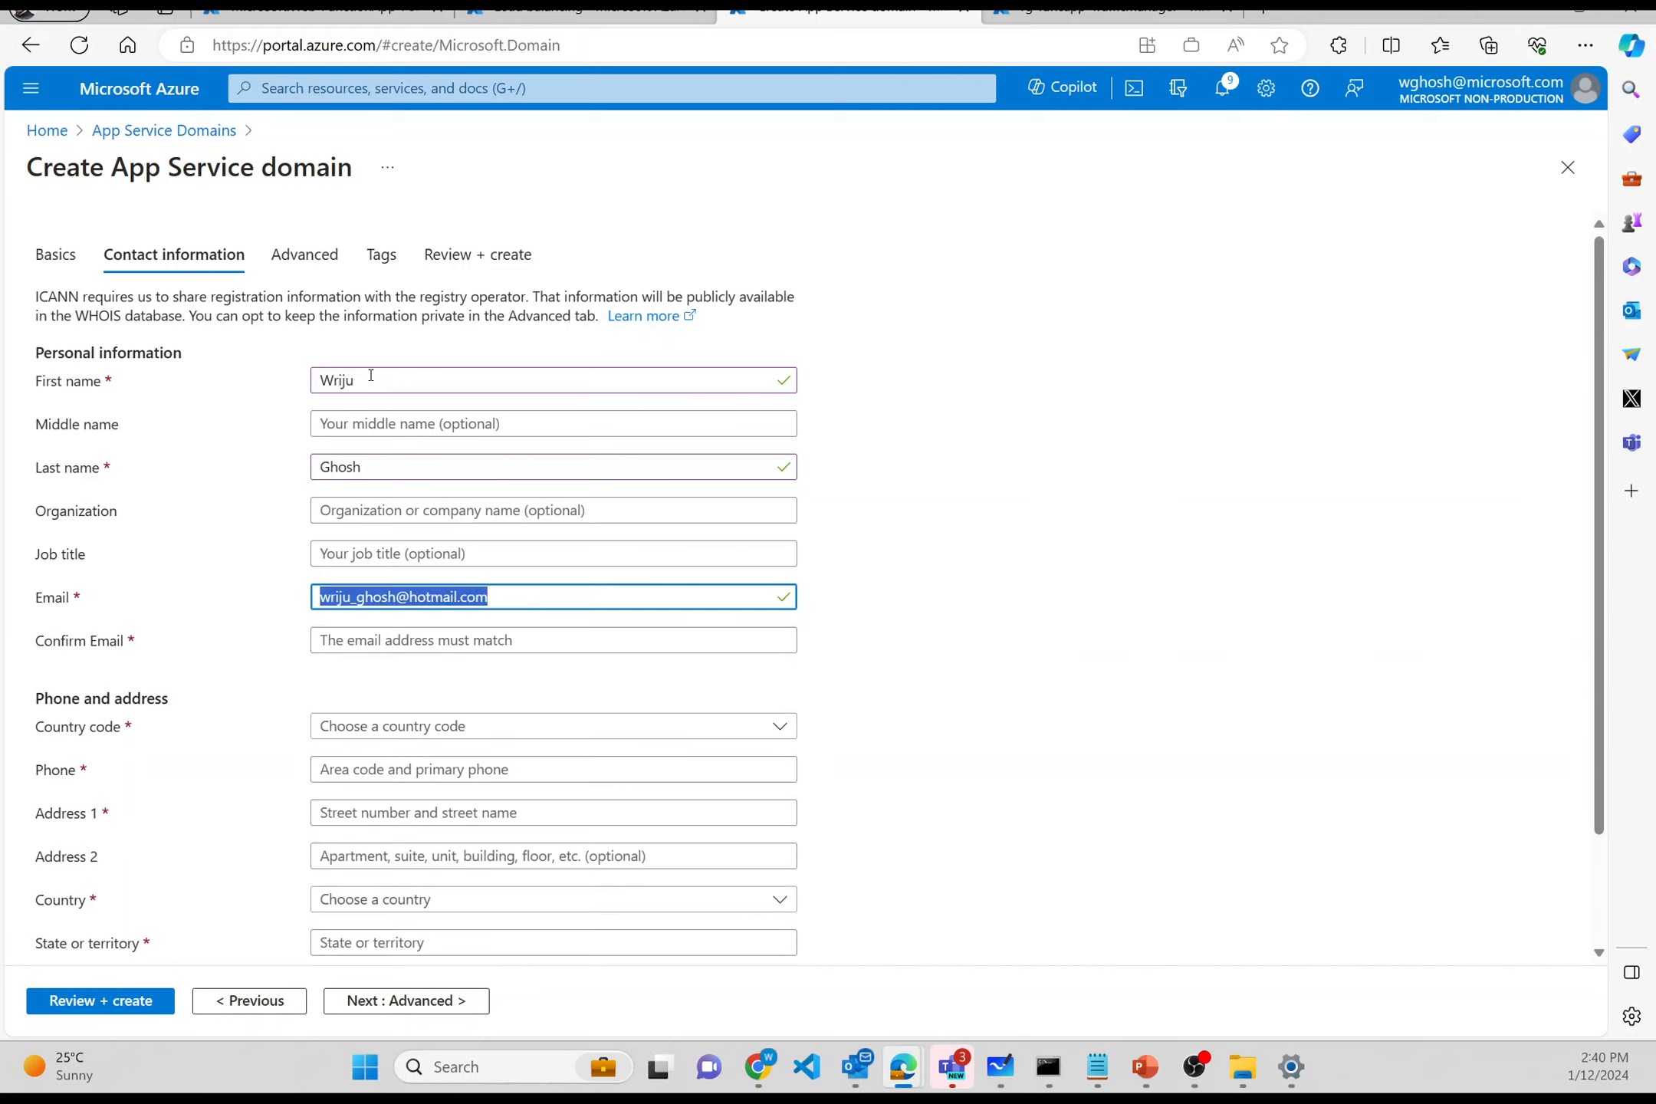
{"action": "key", "text": "ctrl+c"}
{"action": "key", "text": "Tab"}
{"action": "key", "text": "ctrl+v"}
- Choose India (+91) as the phone country code and move the form into its own window
{"action": "scroll", "coordinate": [371, 375], "scroll_direction": "down", "scroll_amount": 2}
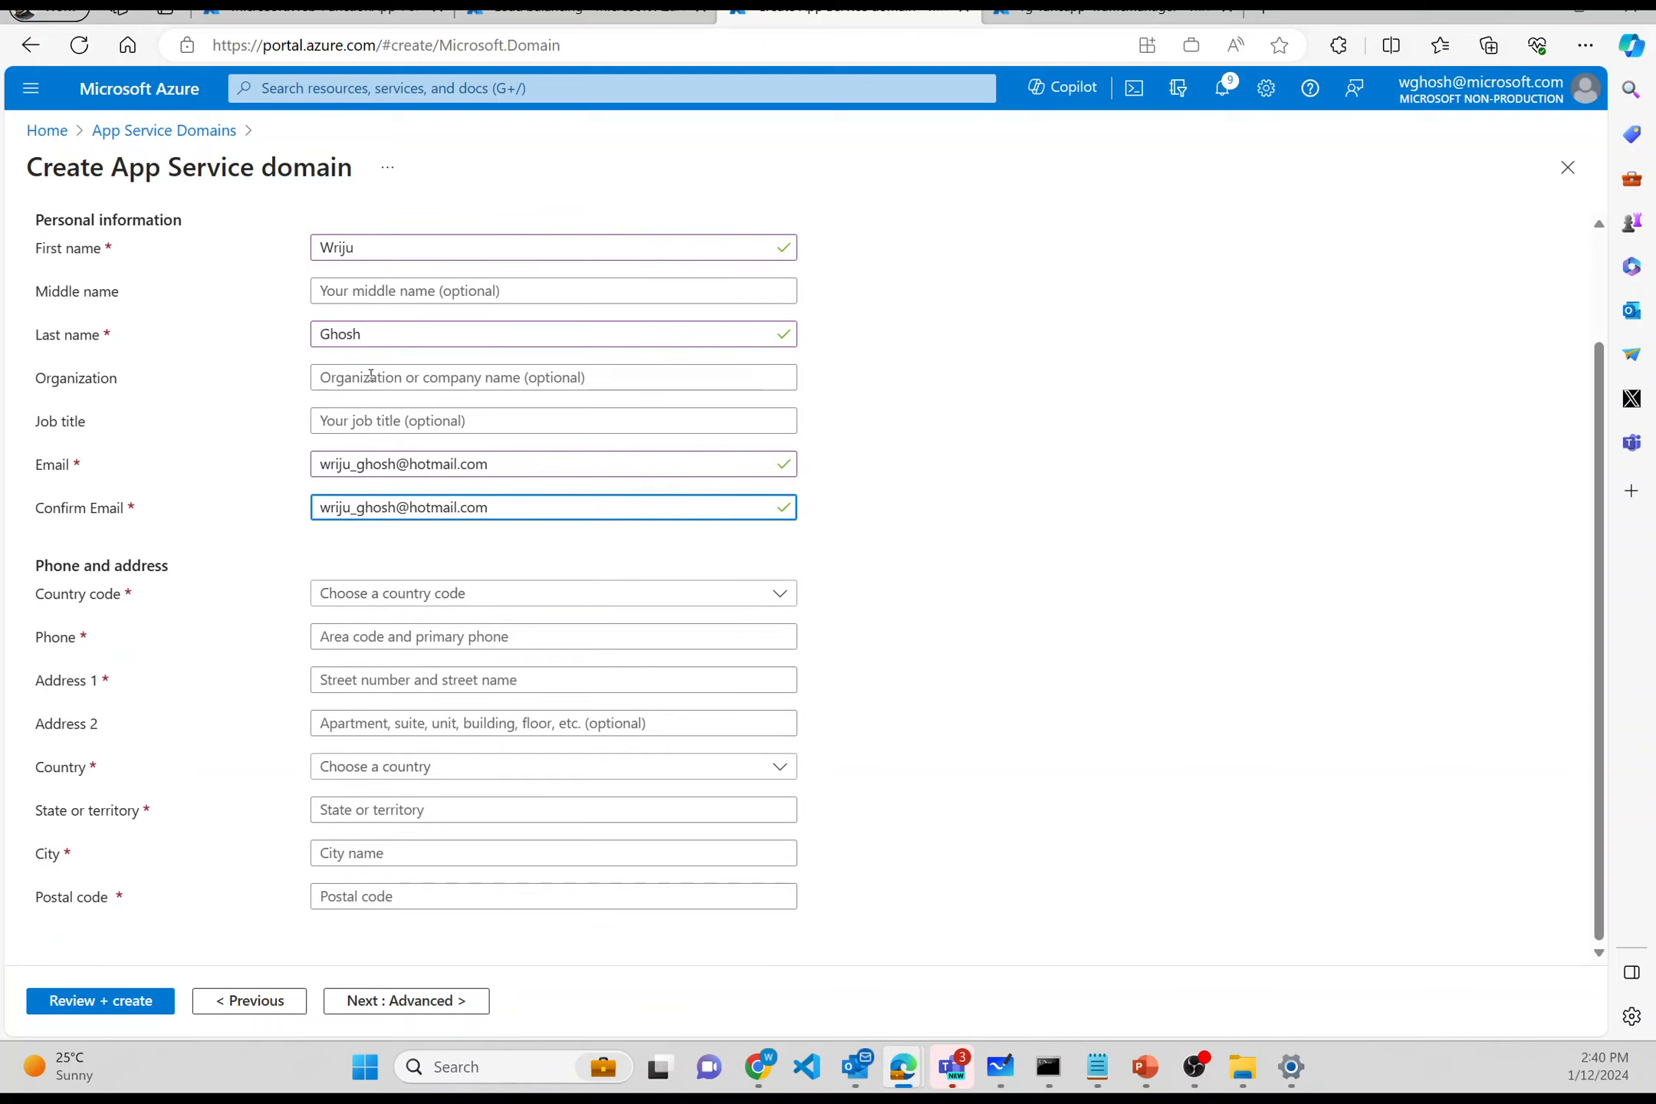
{"action": "left_click", "coordinate": [394, 593]}
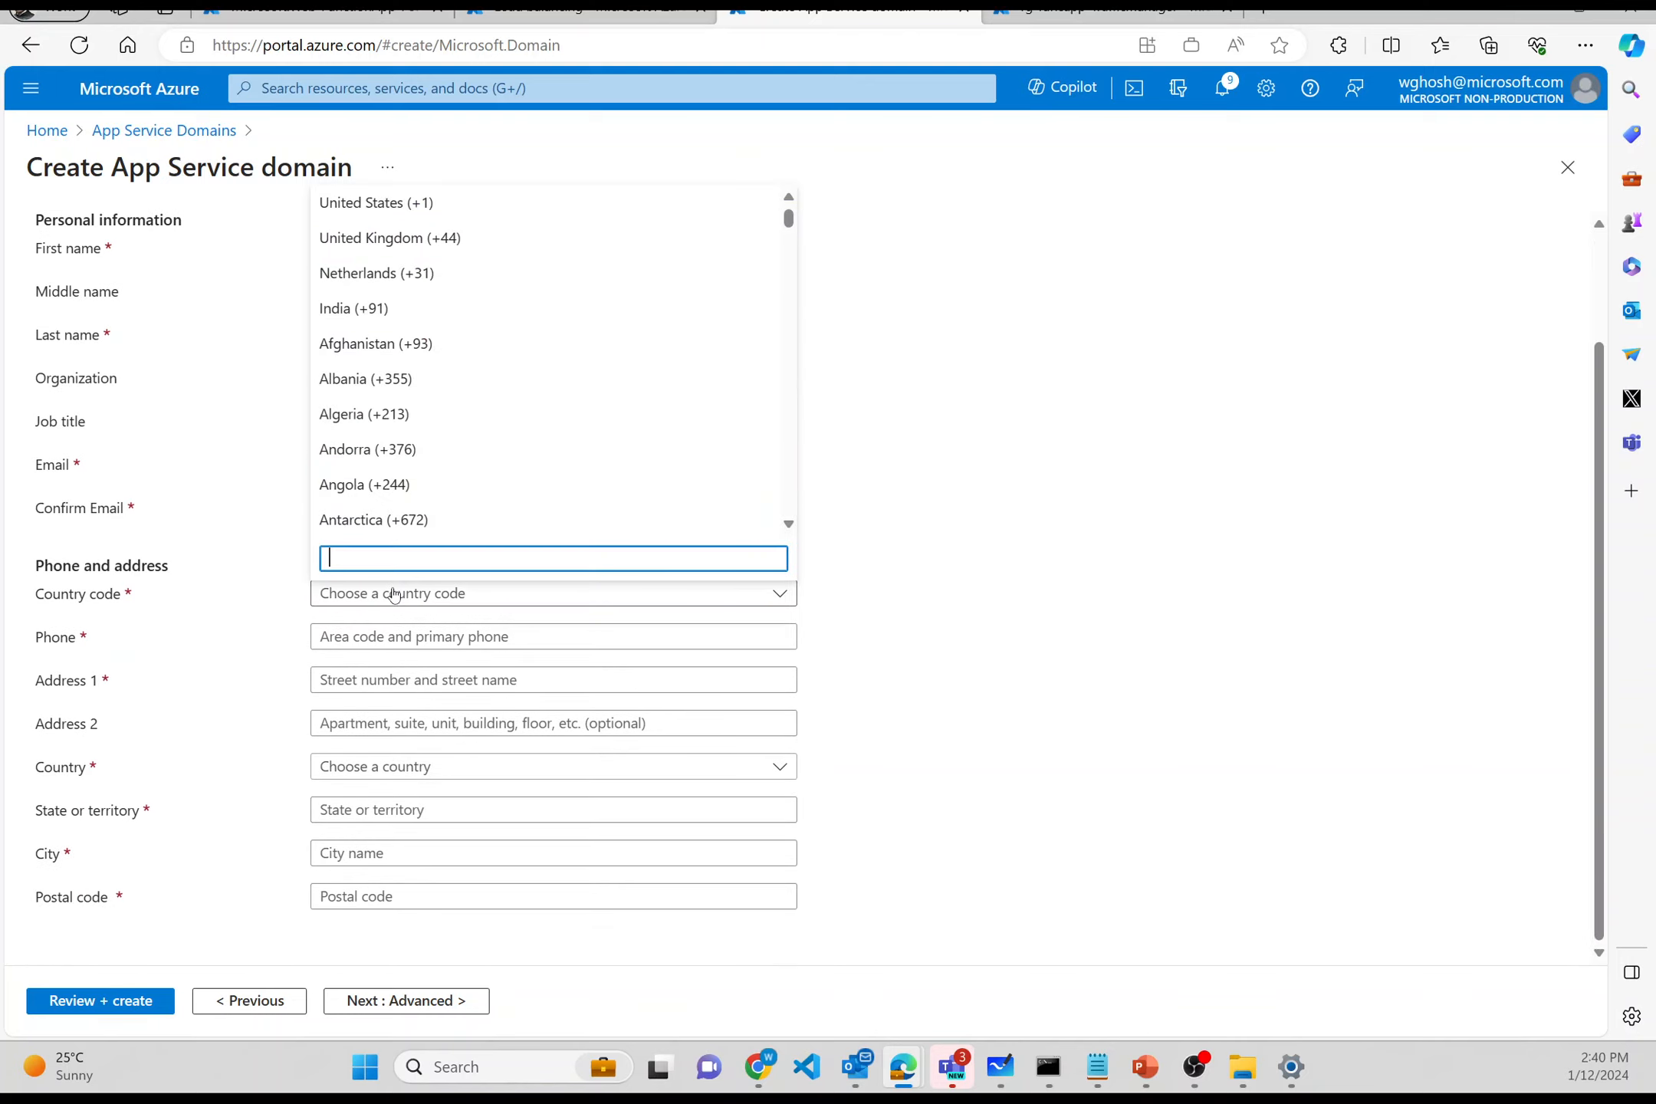
{"action": "type", "text": "ind"}
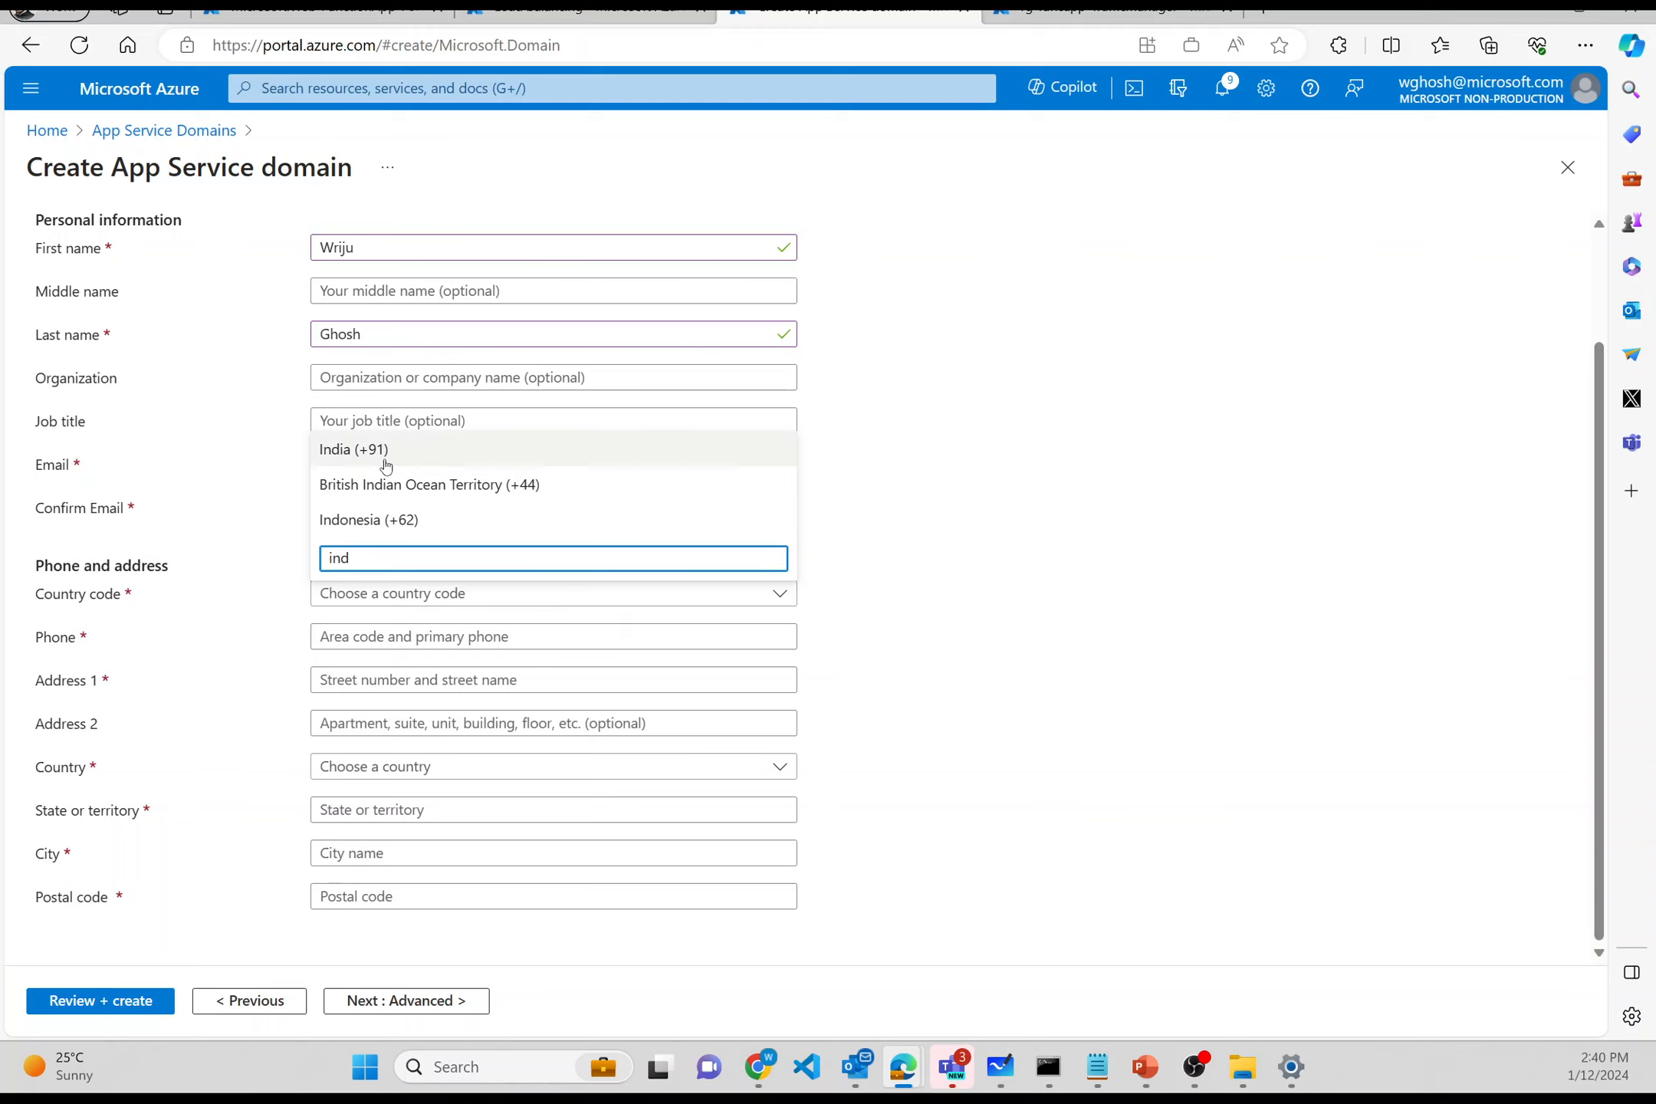
{"action": "left_click", "coordinate": [385, 459]}
{"action": "left_click_drag", "start_coordinate": [798, 10], "coordinate": [1655, 184]}
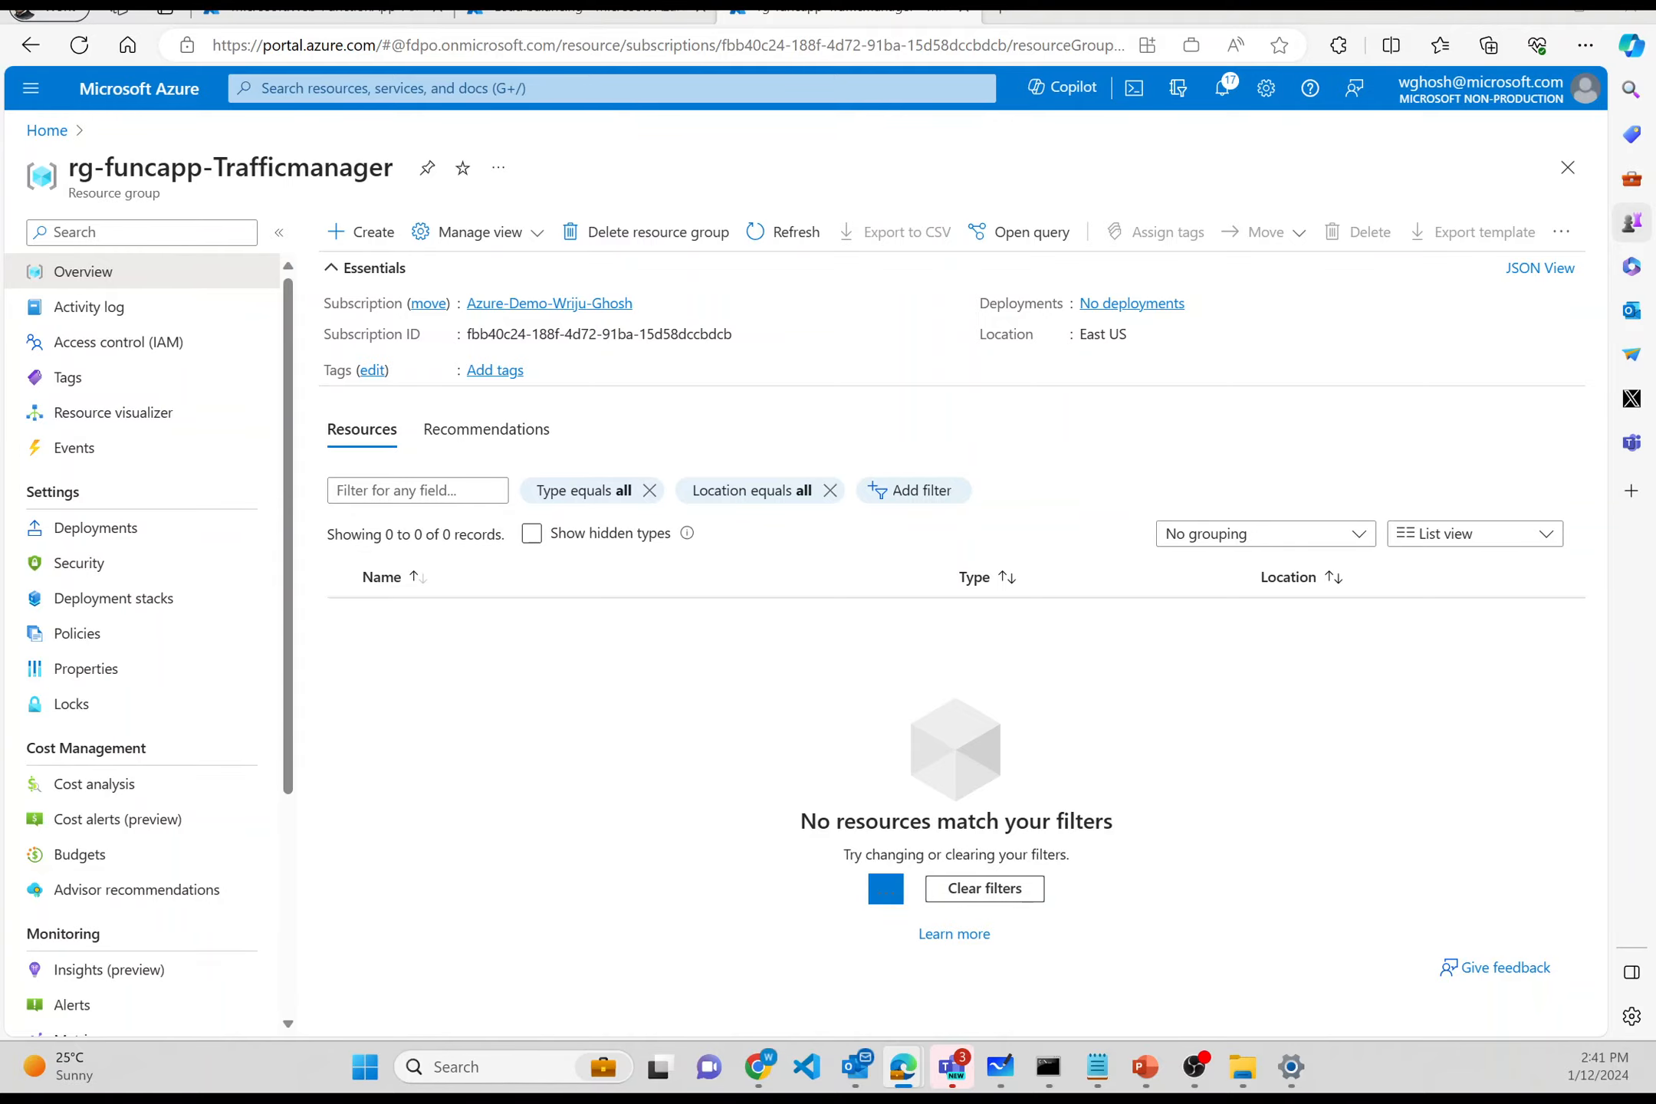
{"action": "left_click_drag", "start_coordinate": [1652, 146], "coordinate": [881, 241]}
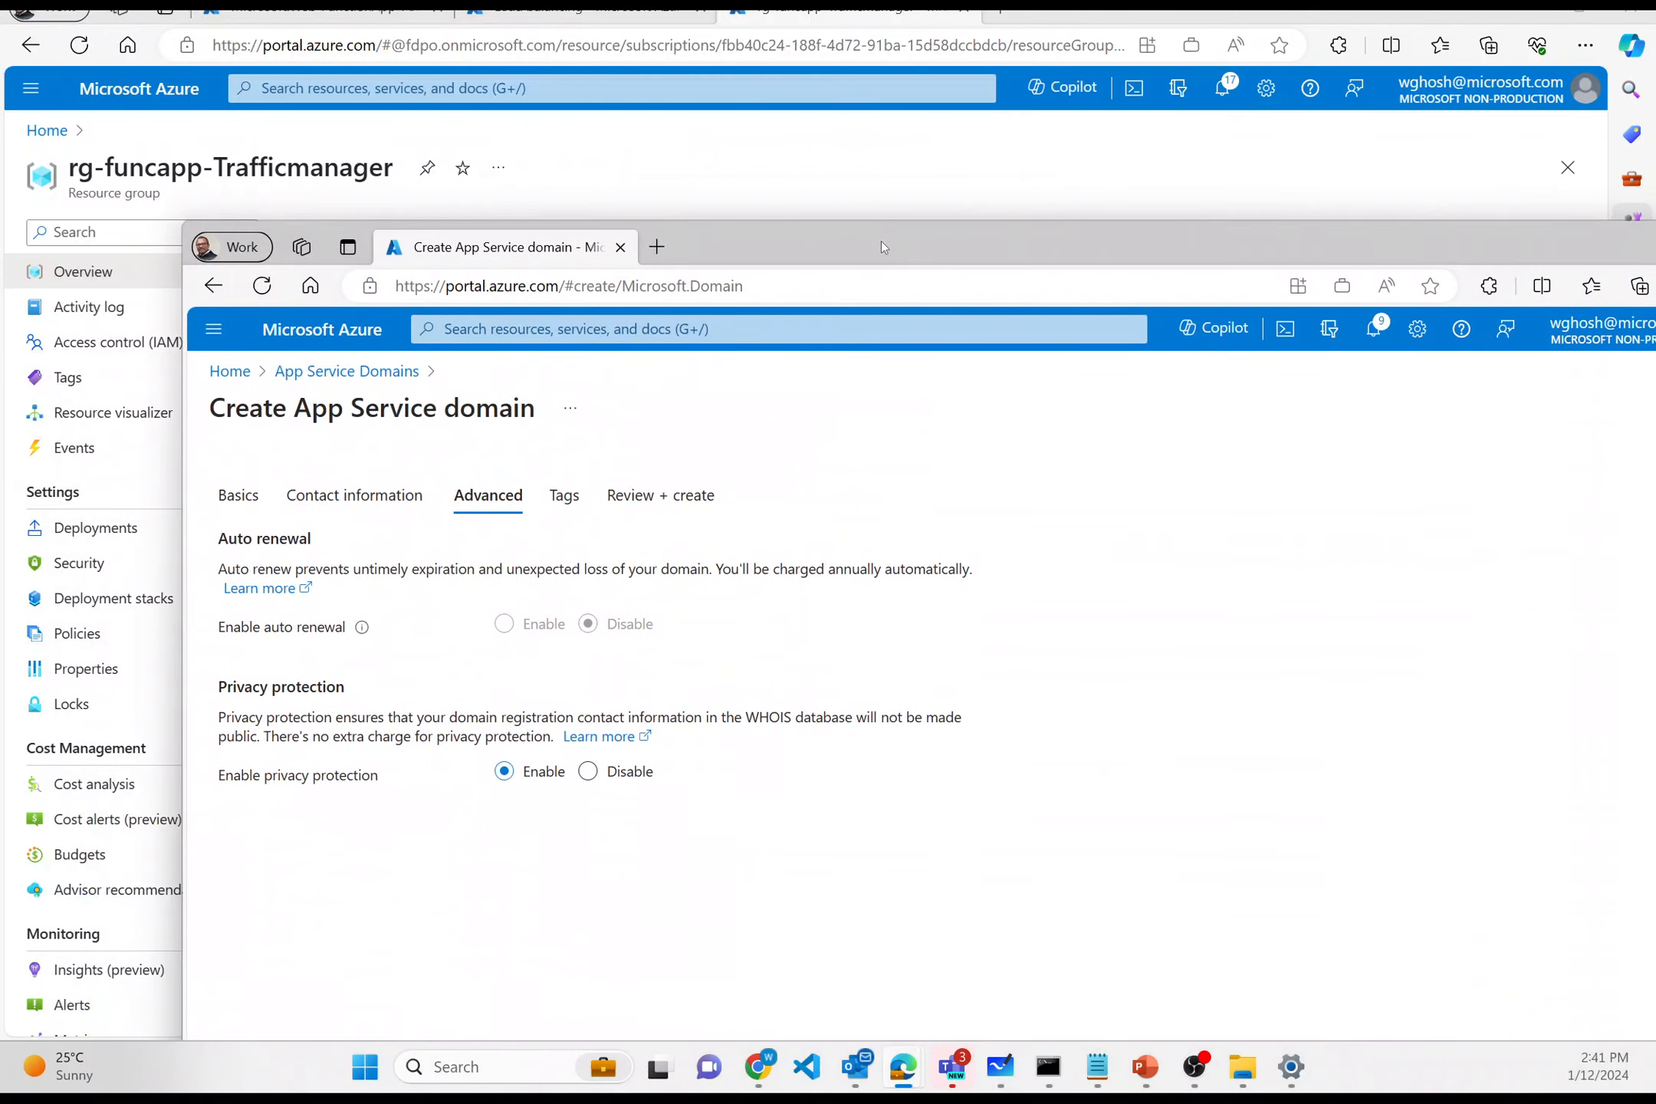
- Maximize the wrijutmdemo.com domain form and advance past Advanced and Tags to Review + create
{"action": "double_click", "coordinate": [881, 241]}
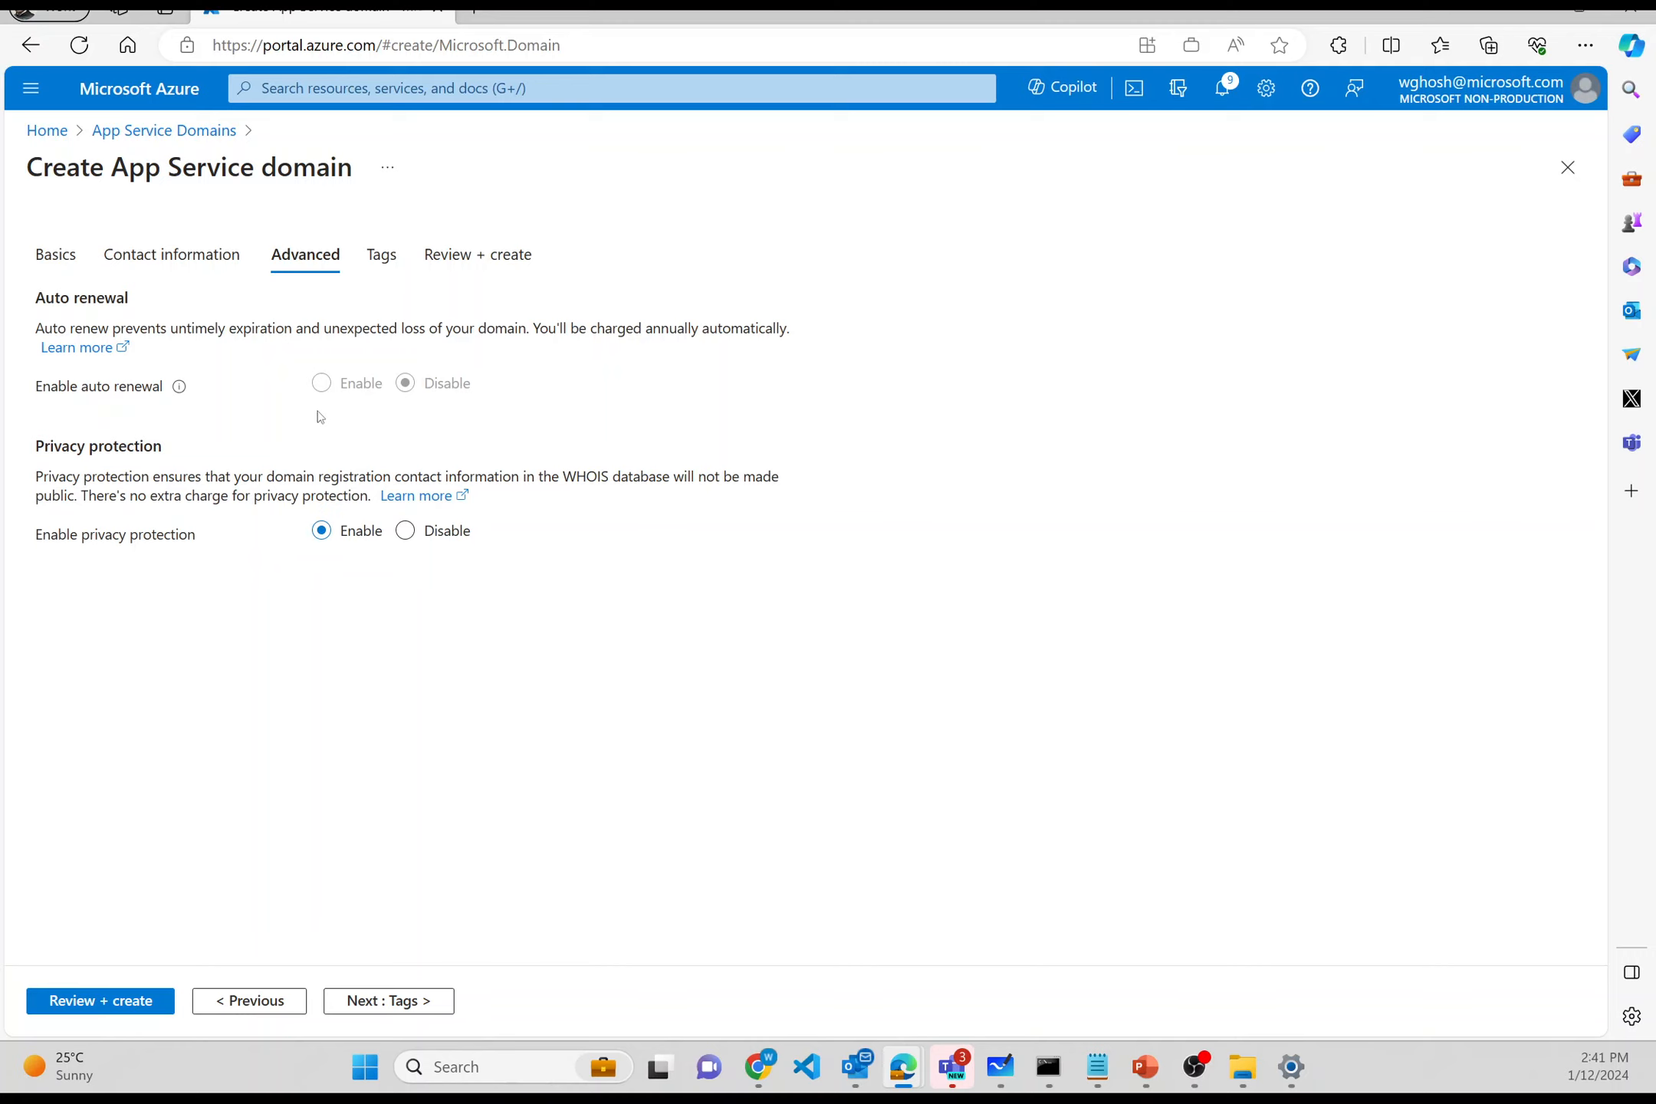
{"action": "left_click", "coordinate": [373, 1004]}
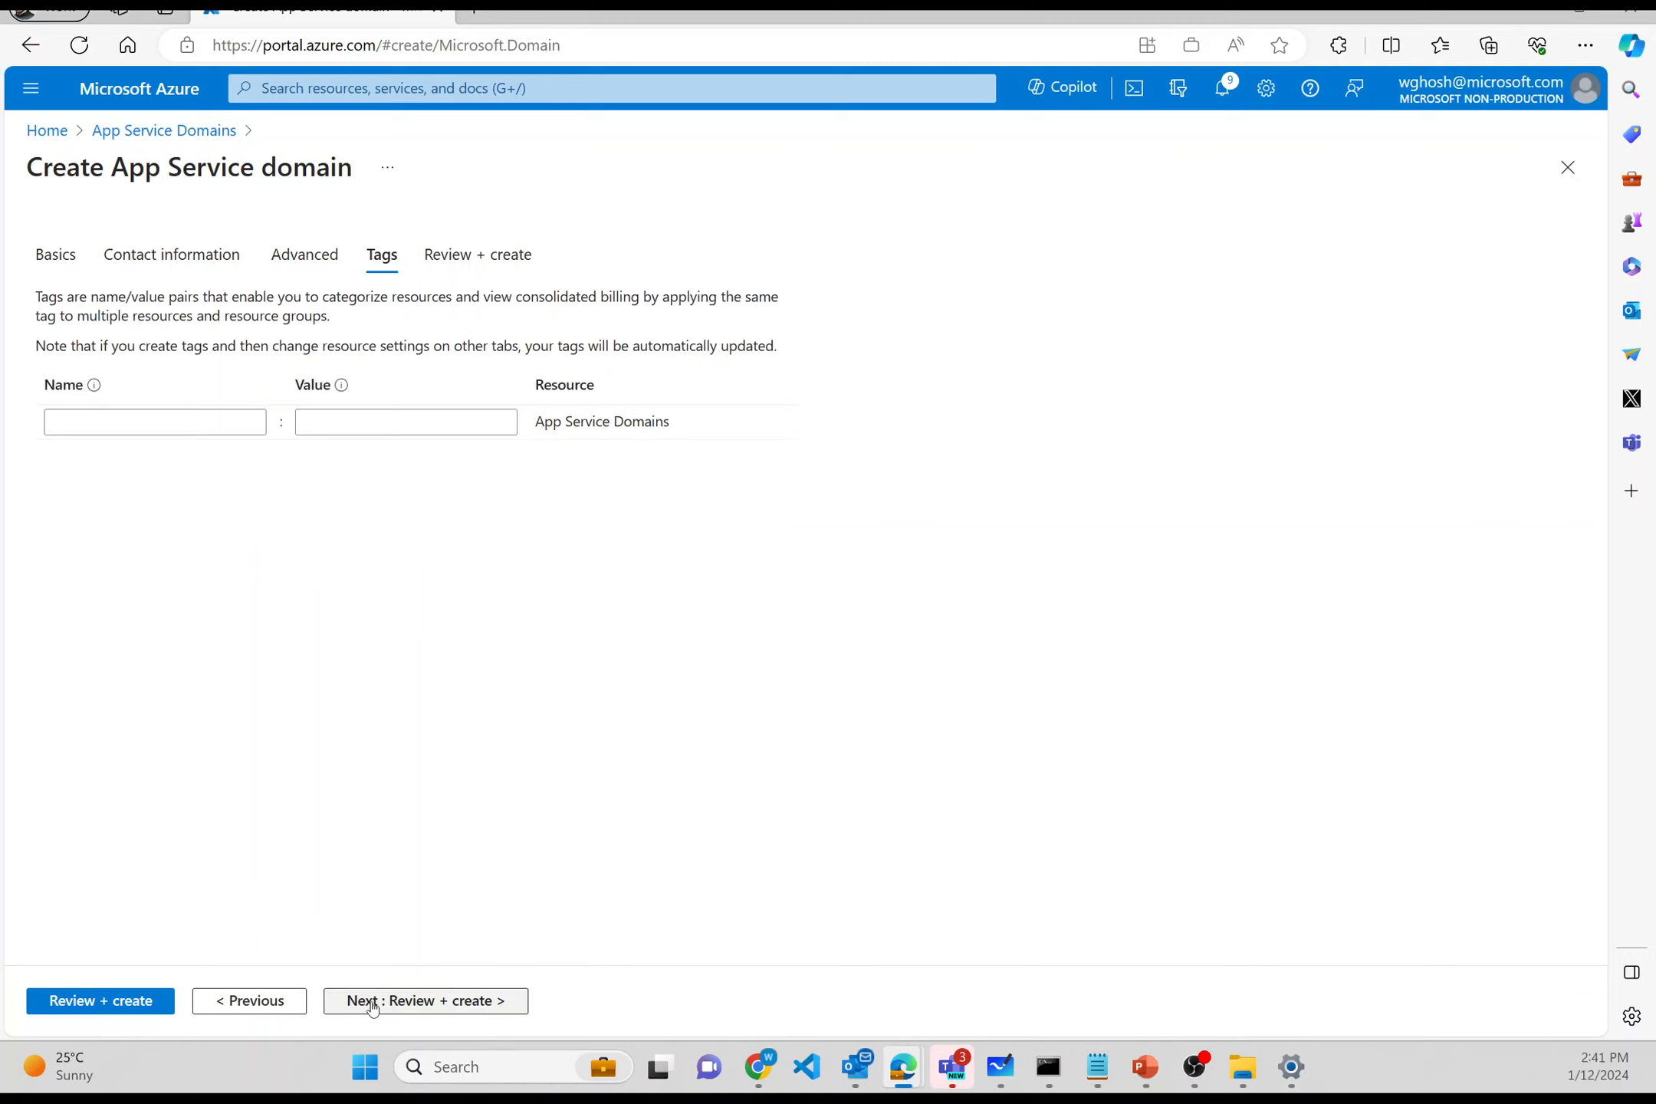
{"action": "left_click", "coordinate": [374, 1005]}
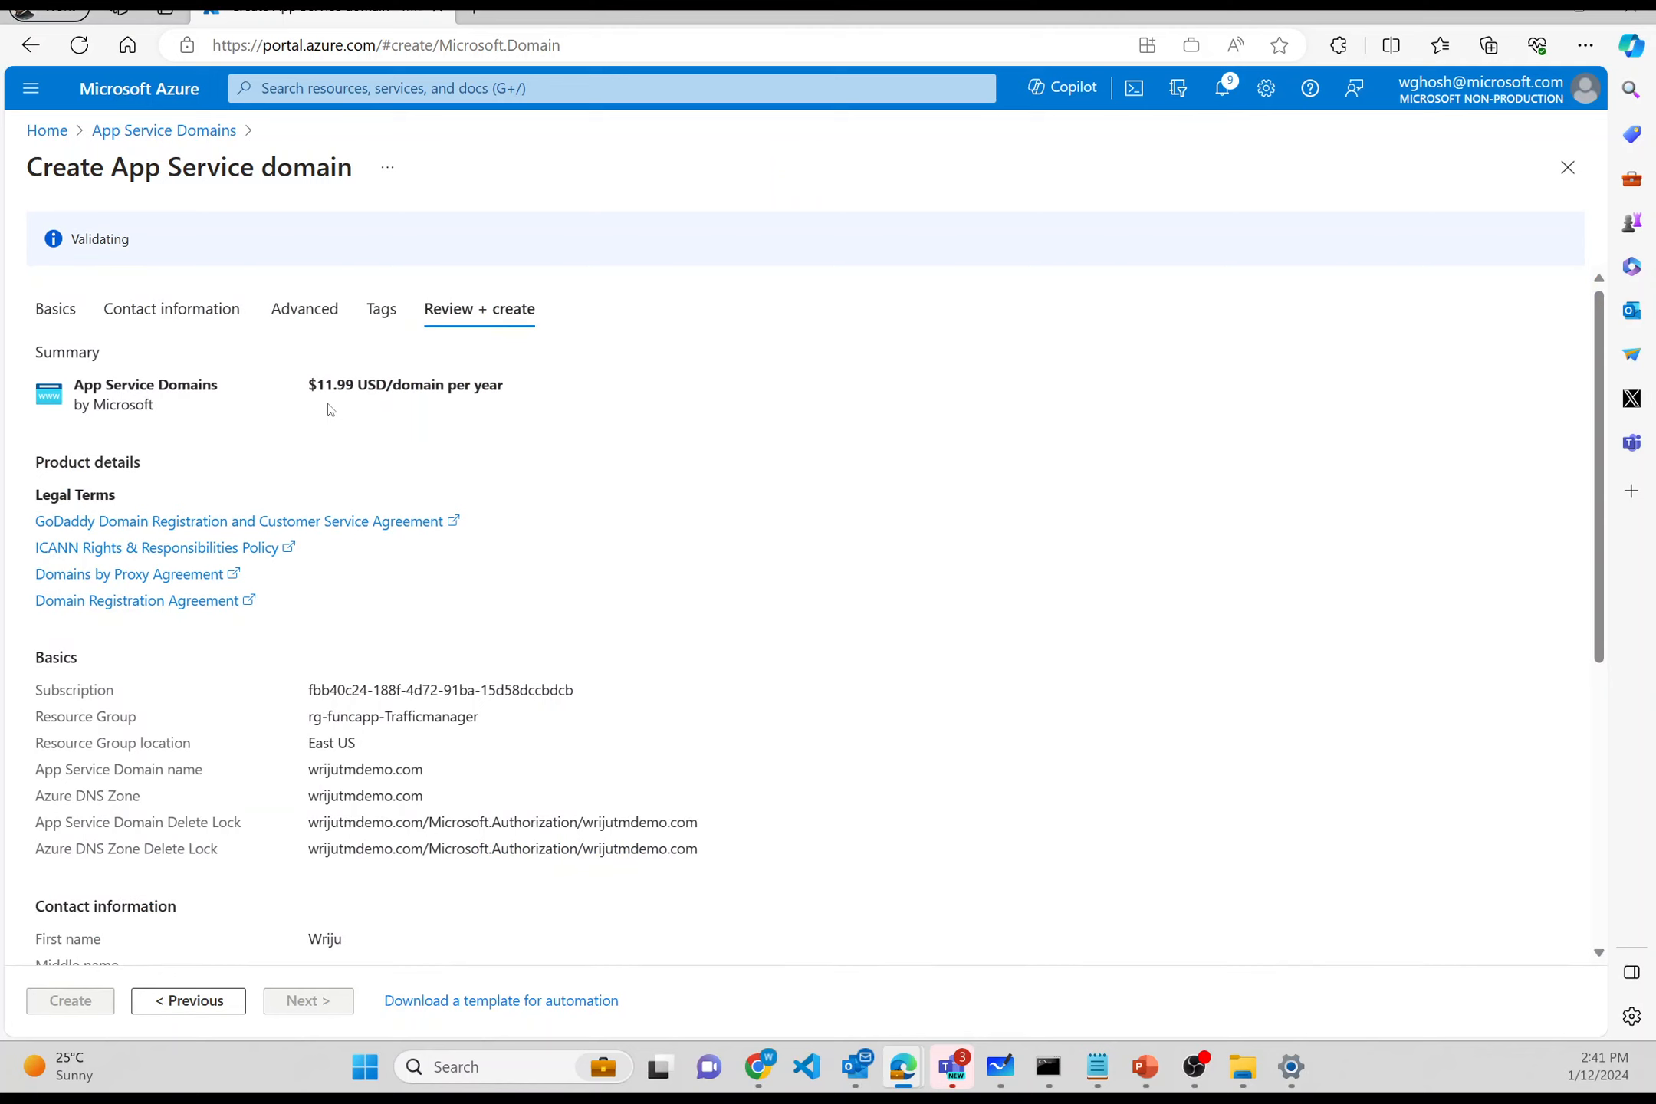
- Create the wrijutmdemo.com App Service domain, then open a blank browser tab
{"action": "scroll", "coordinate": [330, 409], "scroll_direction": "down", "scroll_amount": 6}
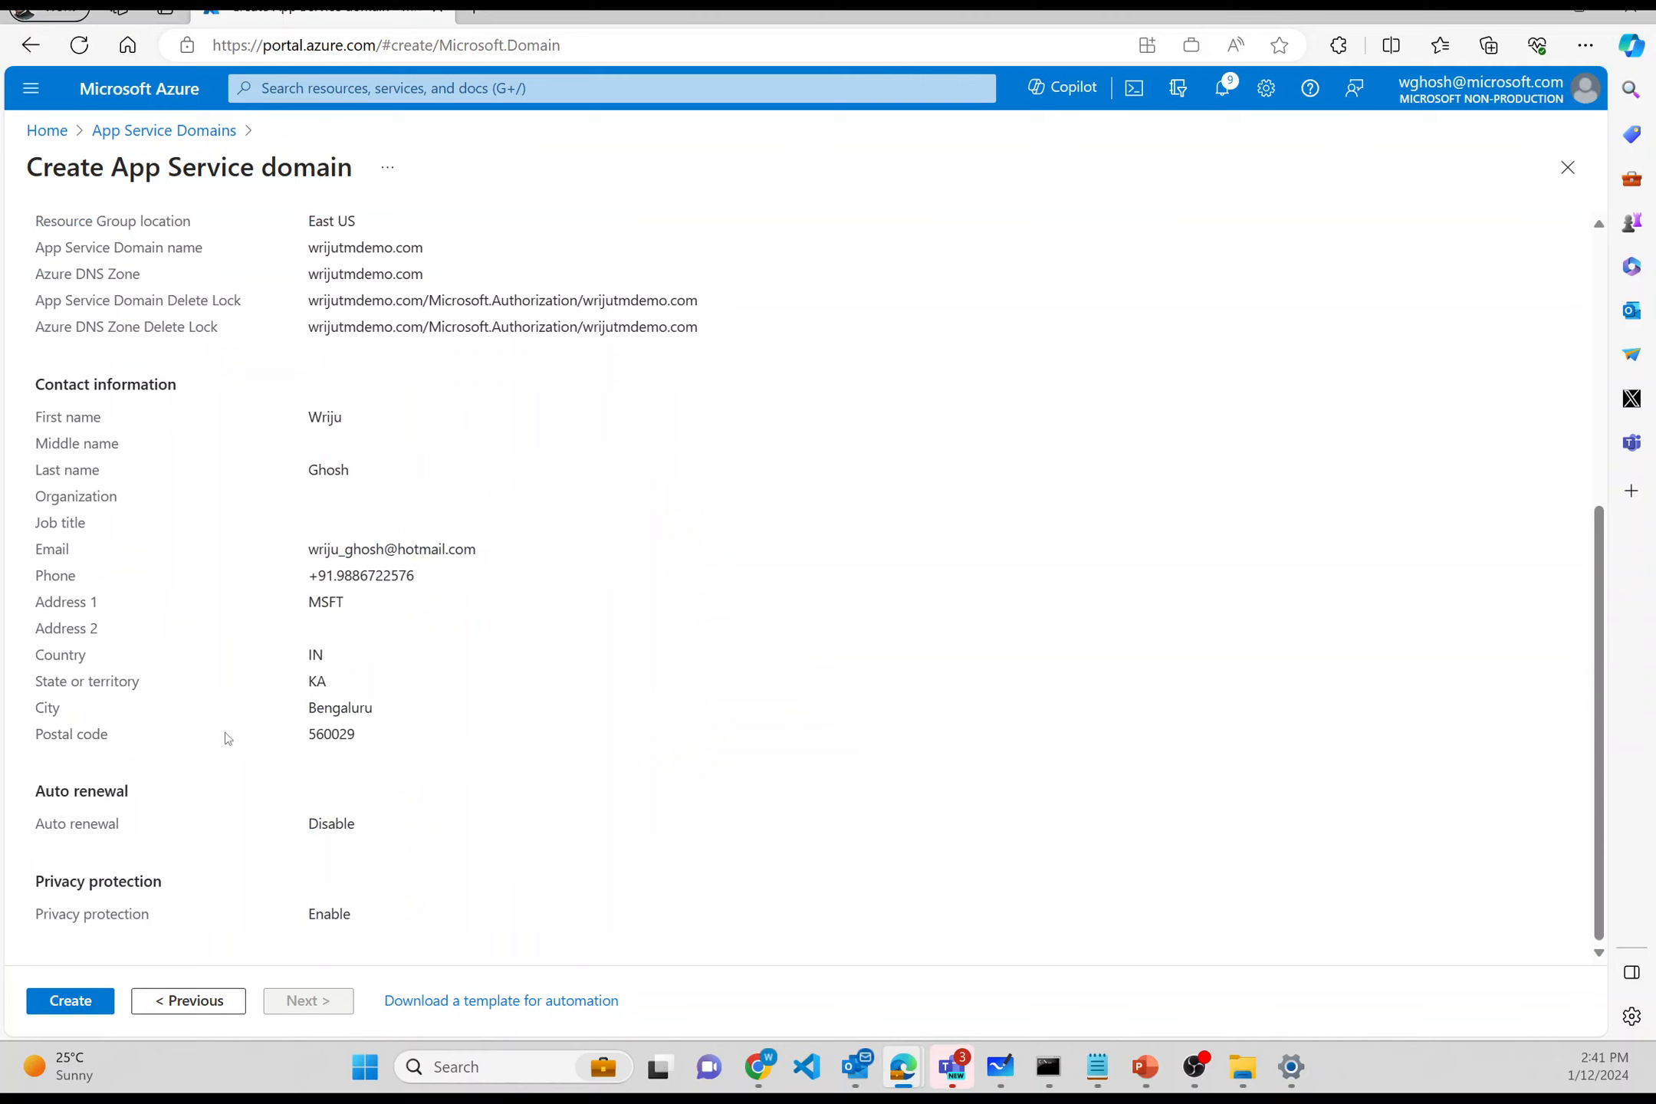
{"action": "left_click", "coordinate": [49, 1000]}
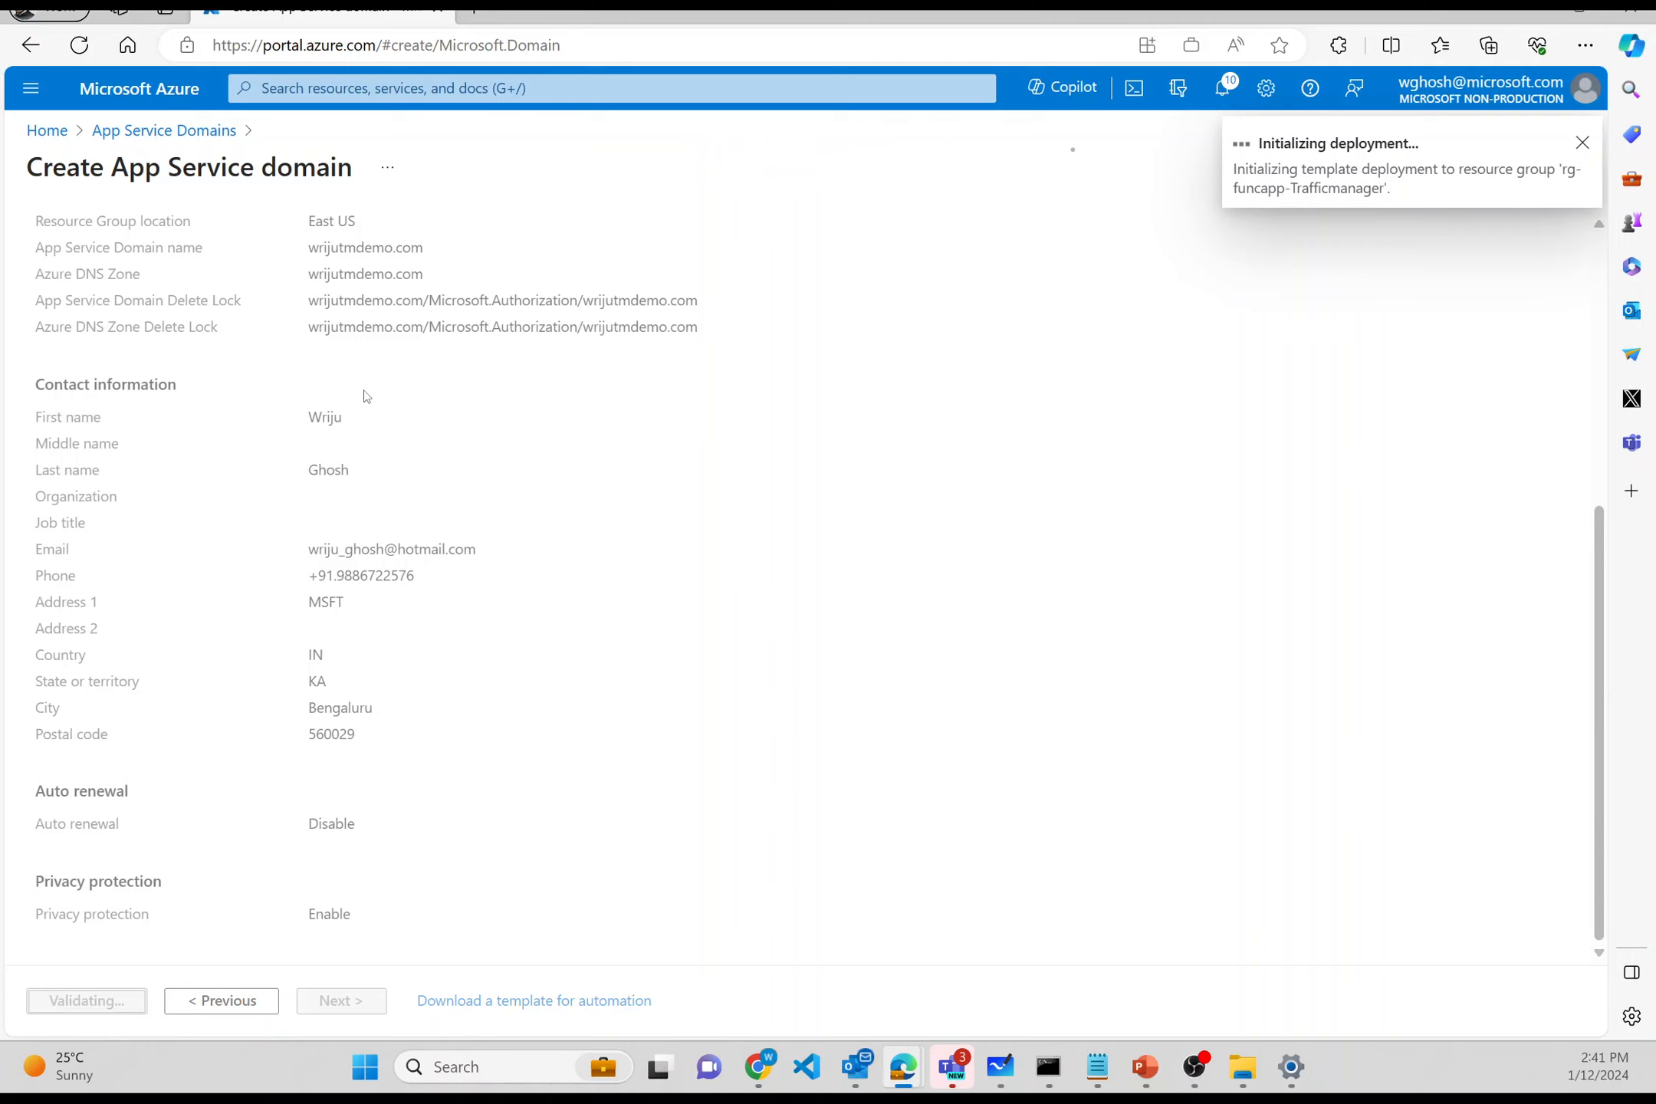
{"action": "left_click", "coordinate": [472, 11]}
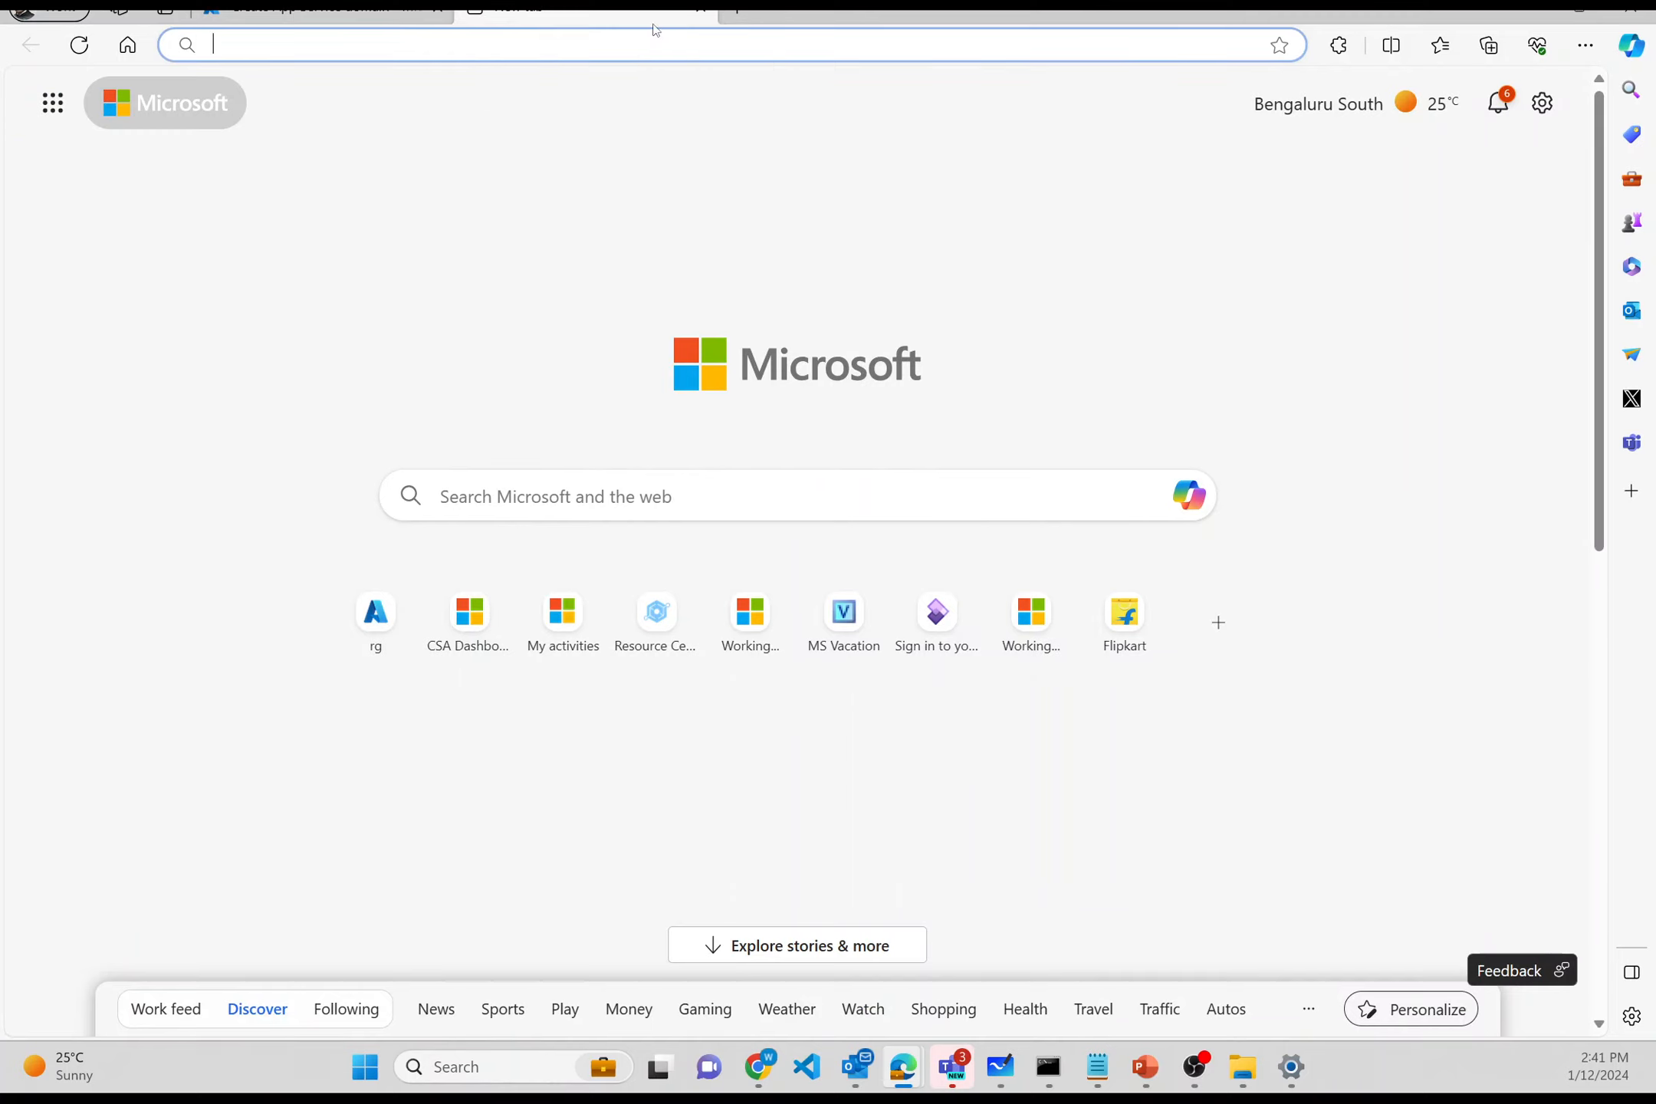
- Minimize the new tab window and dismiss all portal notifications
{"action": "left_click", "coordinate": [1521, 13]}
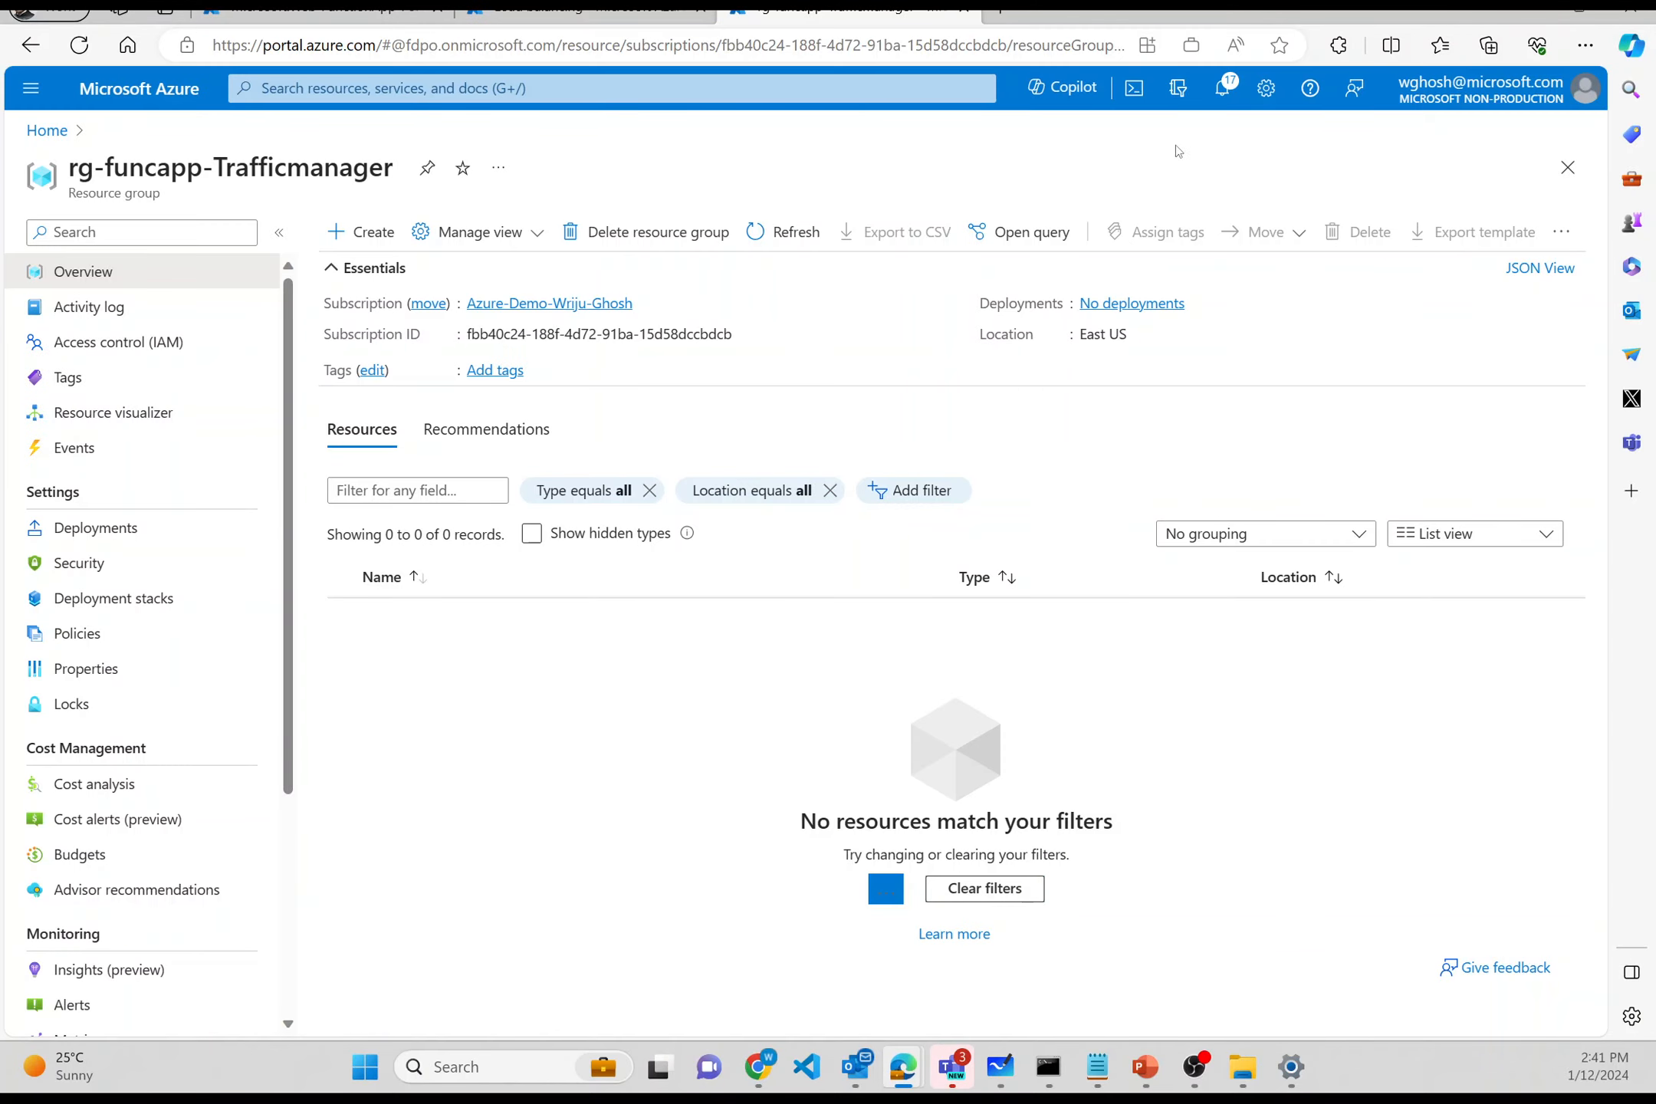
{"action": "left_click", "coordinate": [1225, 91]}
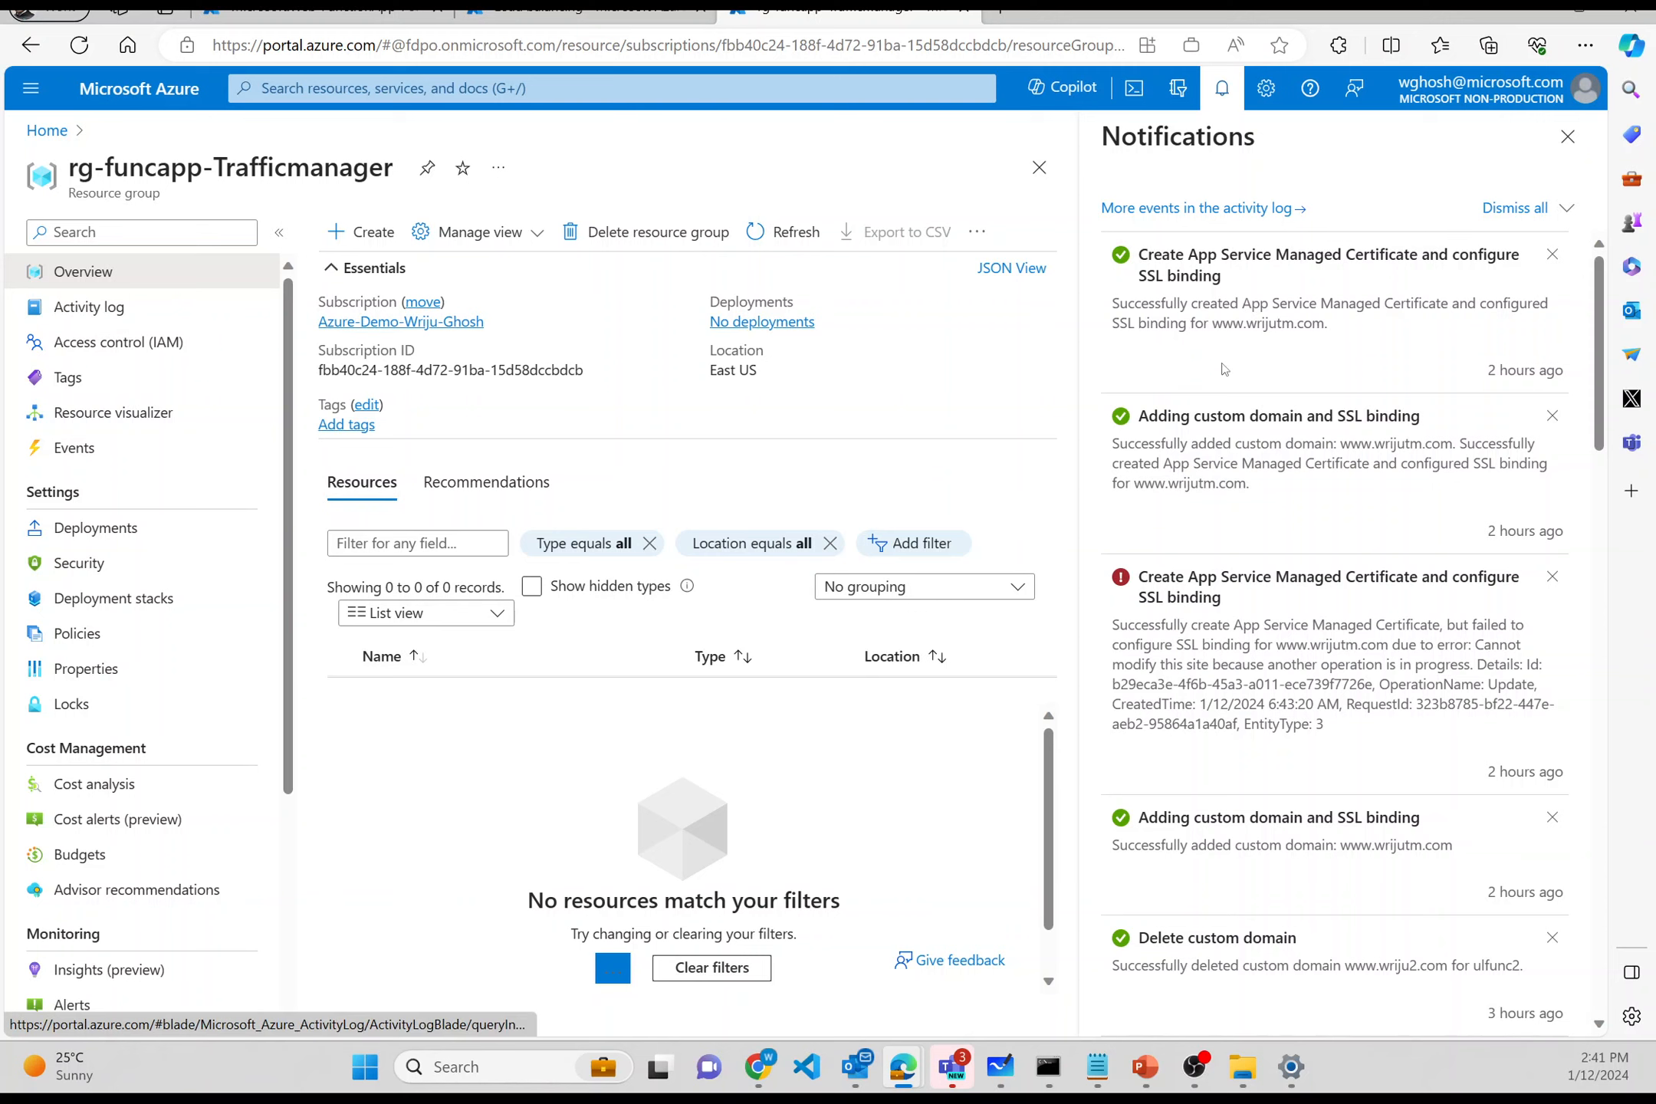
{"action": "scroll", "coordinate": [1225, 370], "scroll_direction": "down", "scroll_amount": 3}
{"action": "scroll", "coordinate": [1303, 307], "scroll_direction": "up", "scroll_amount": 3}
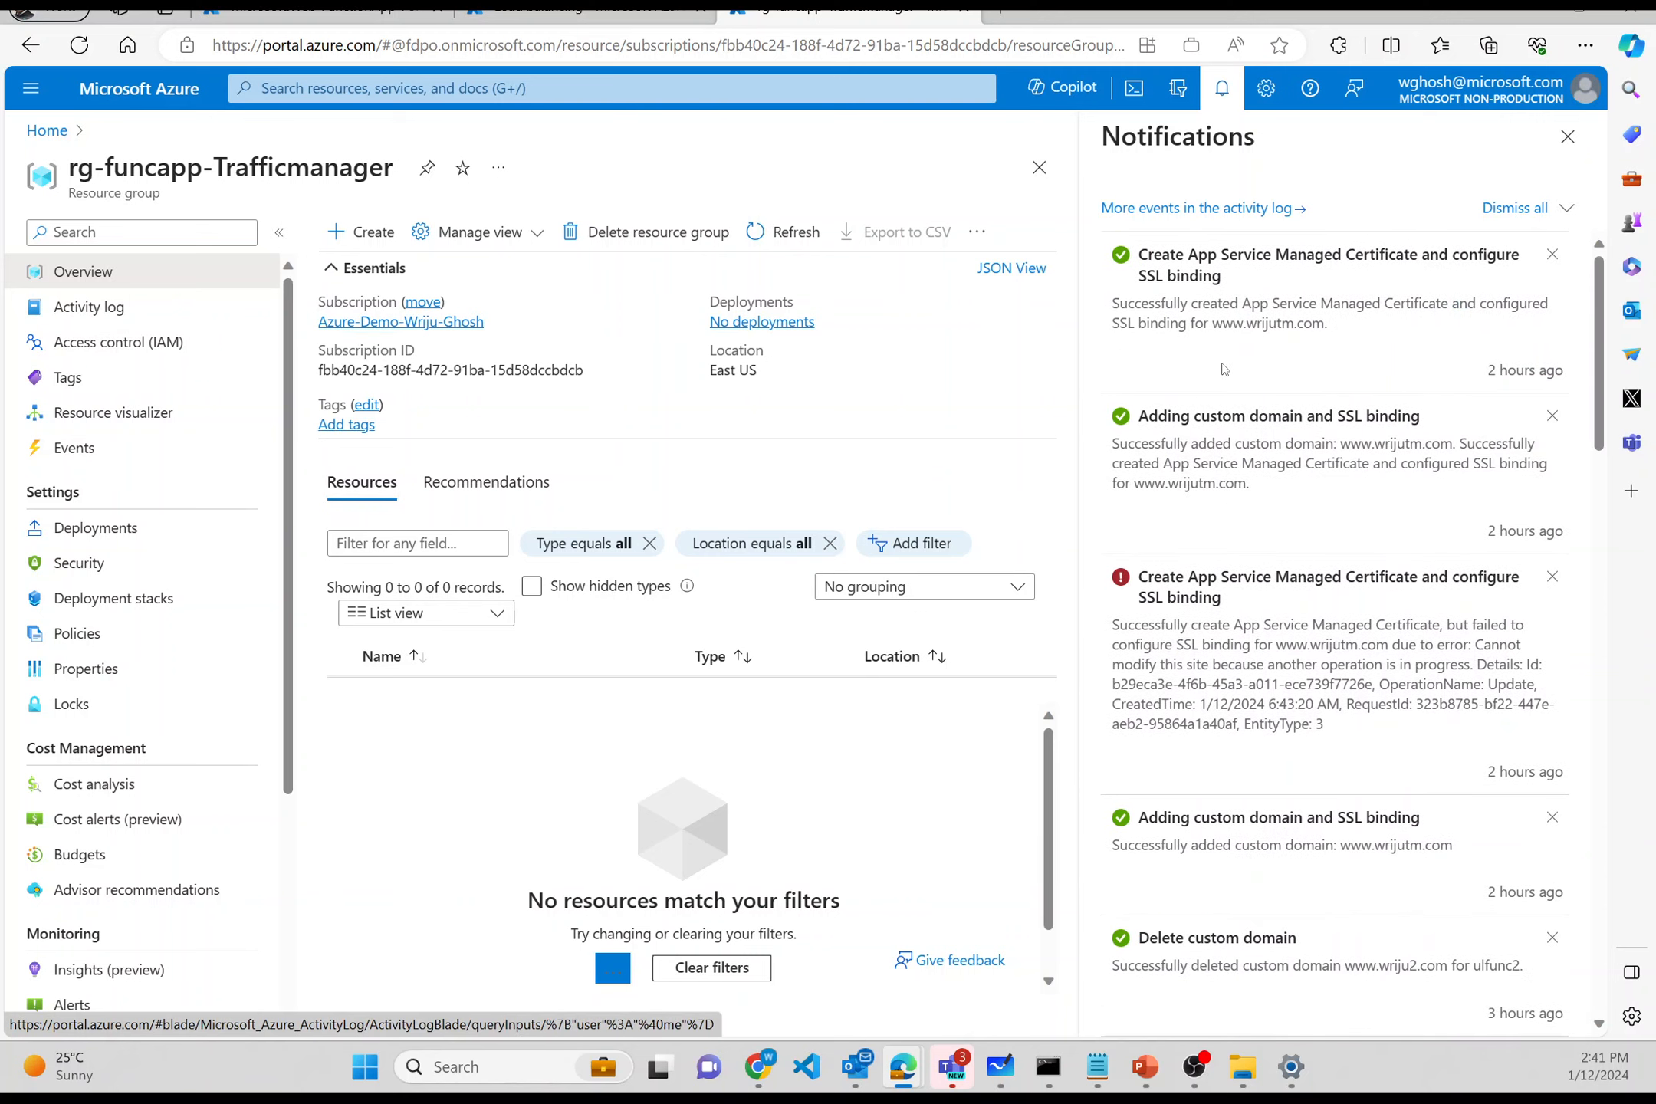
{"action": "left_click", "coordinate": [1524, 210]}
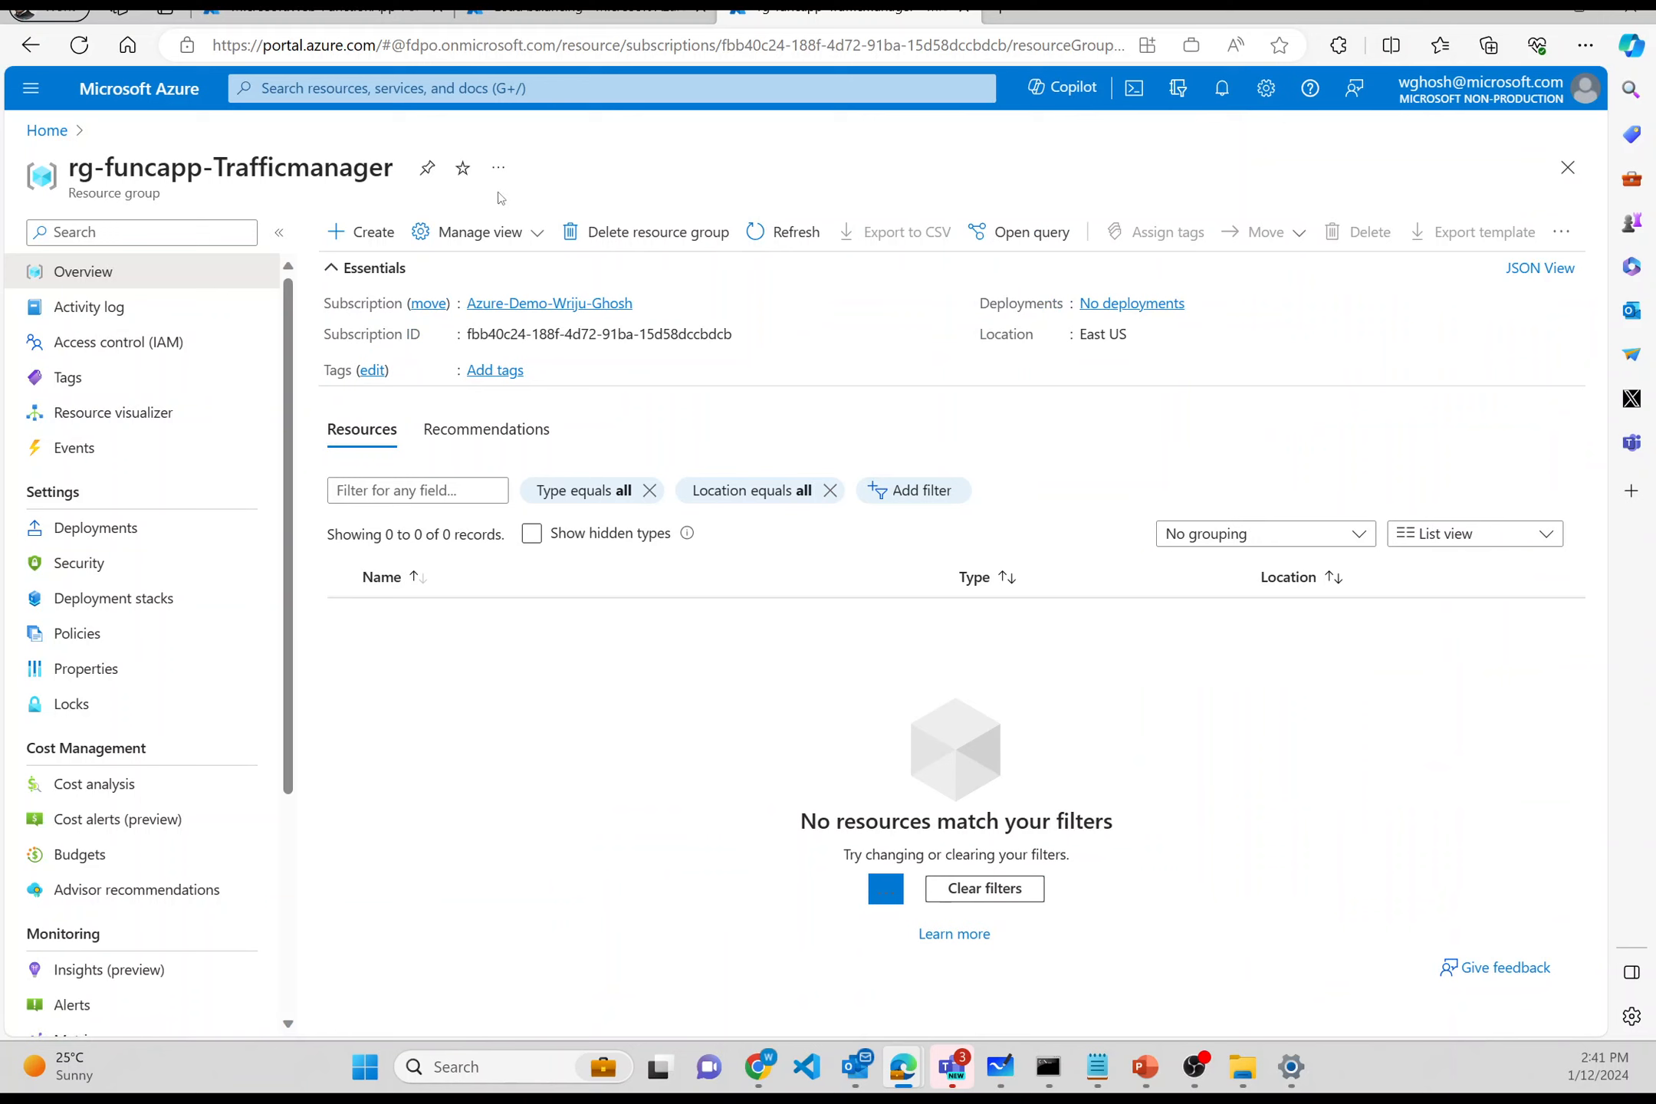
- Go to the wgfunc1 function app from its 'Your deployment is complete' page
{"action": "left_click", "coordinate": [371, 11]}
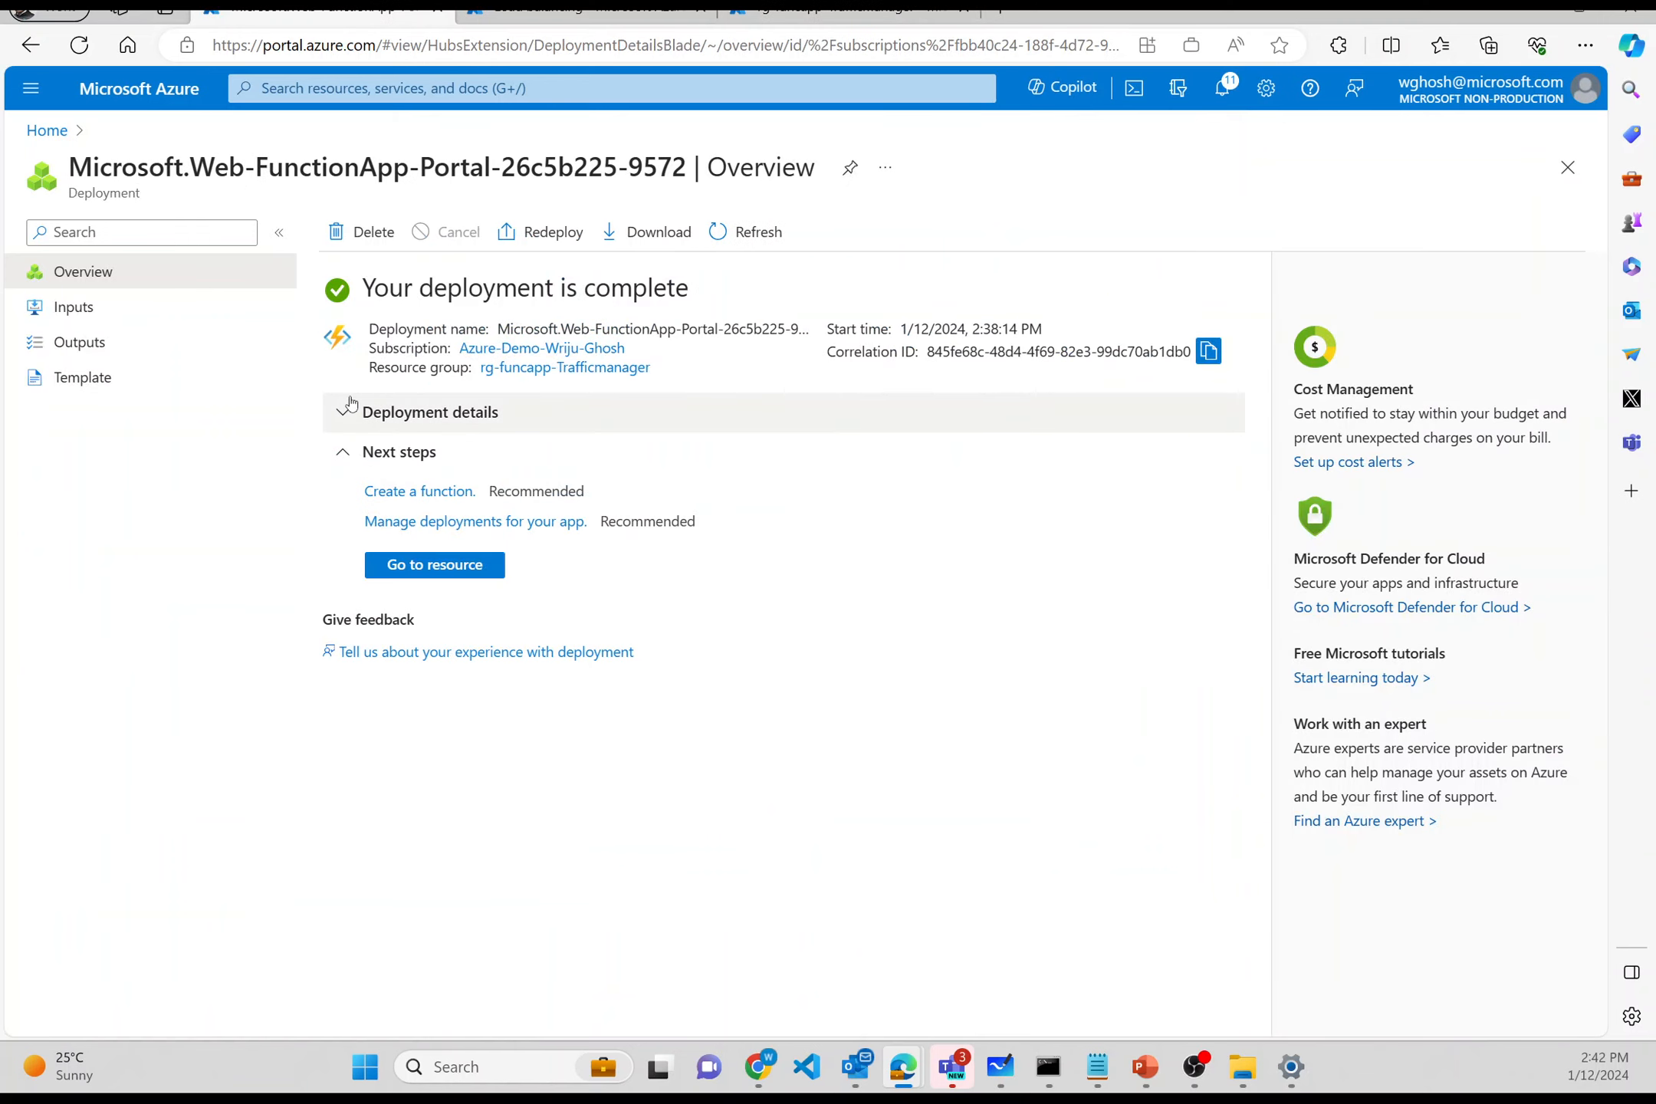
{"action": "left_click", "coordinate": [405, 572]}
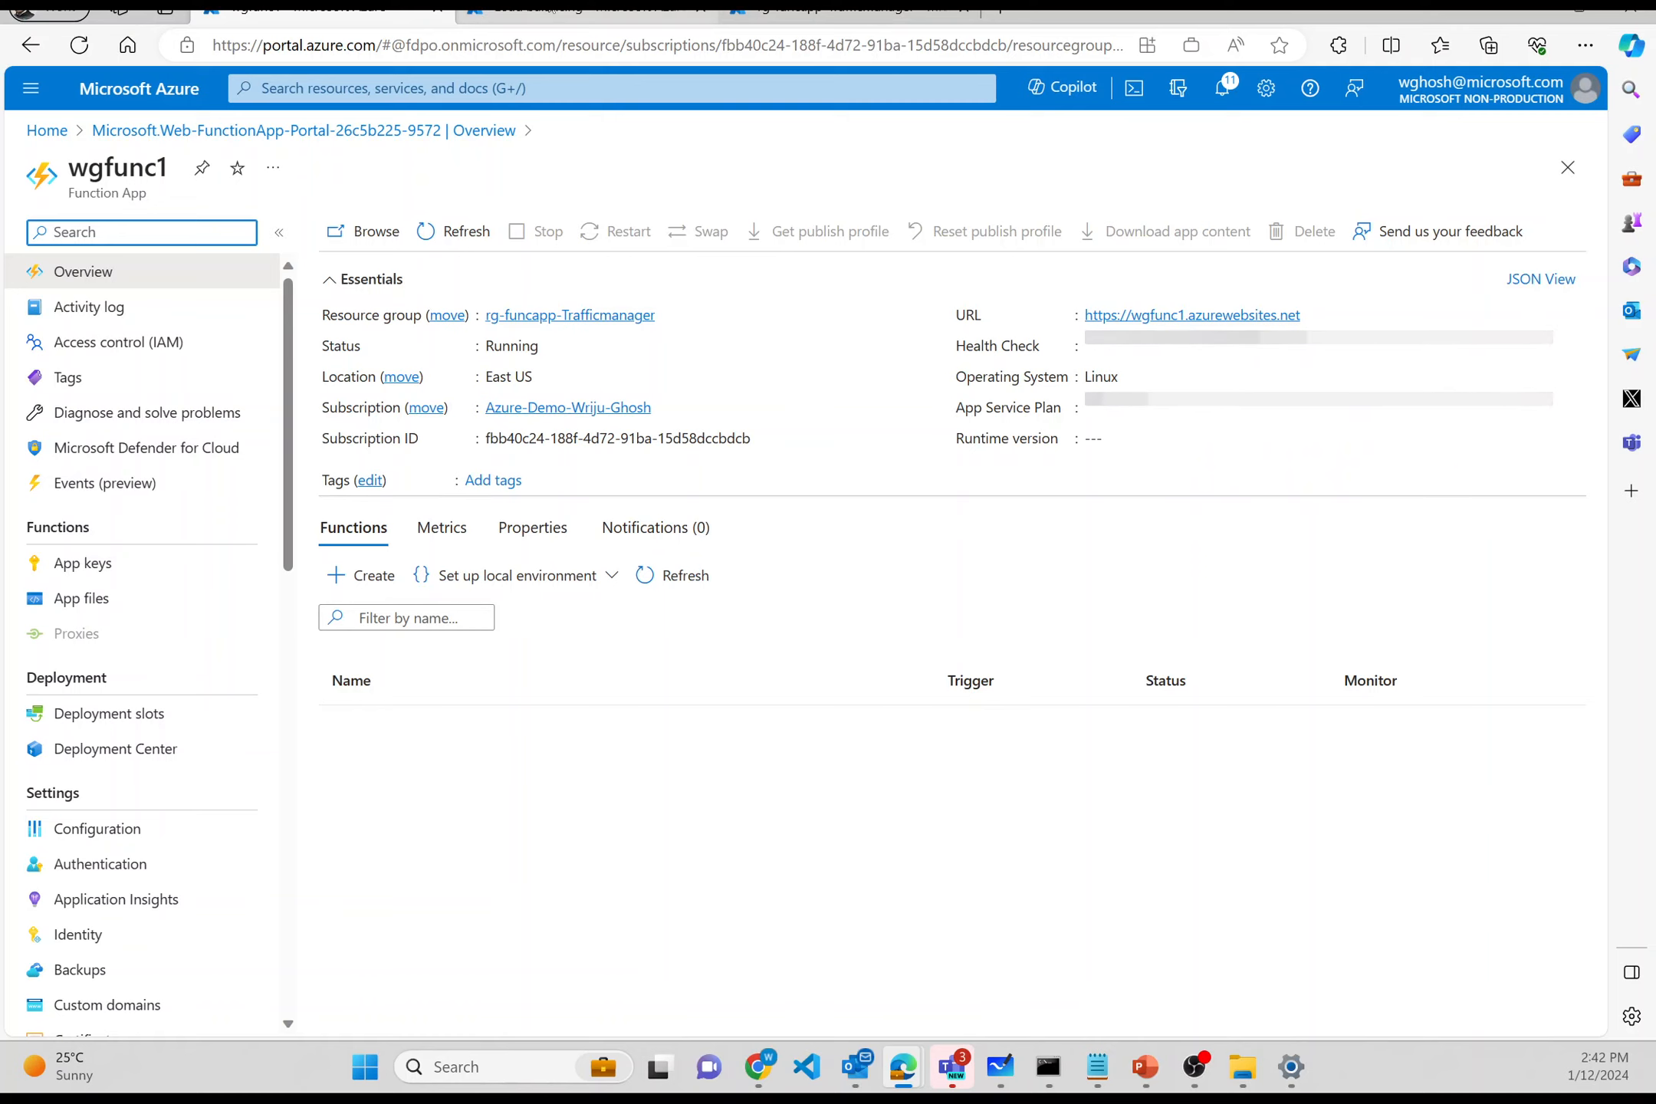
- Open the Azure portal in a new tab via 'po' and sign in with the work account
{"action": "left_click", "coordinate": [995, 14]}
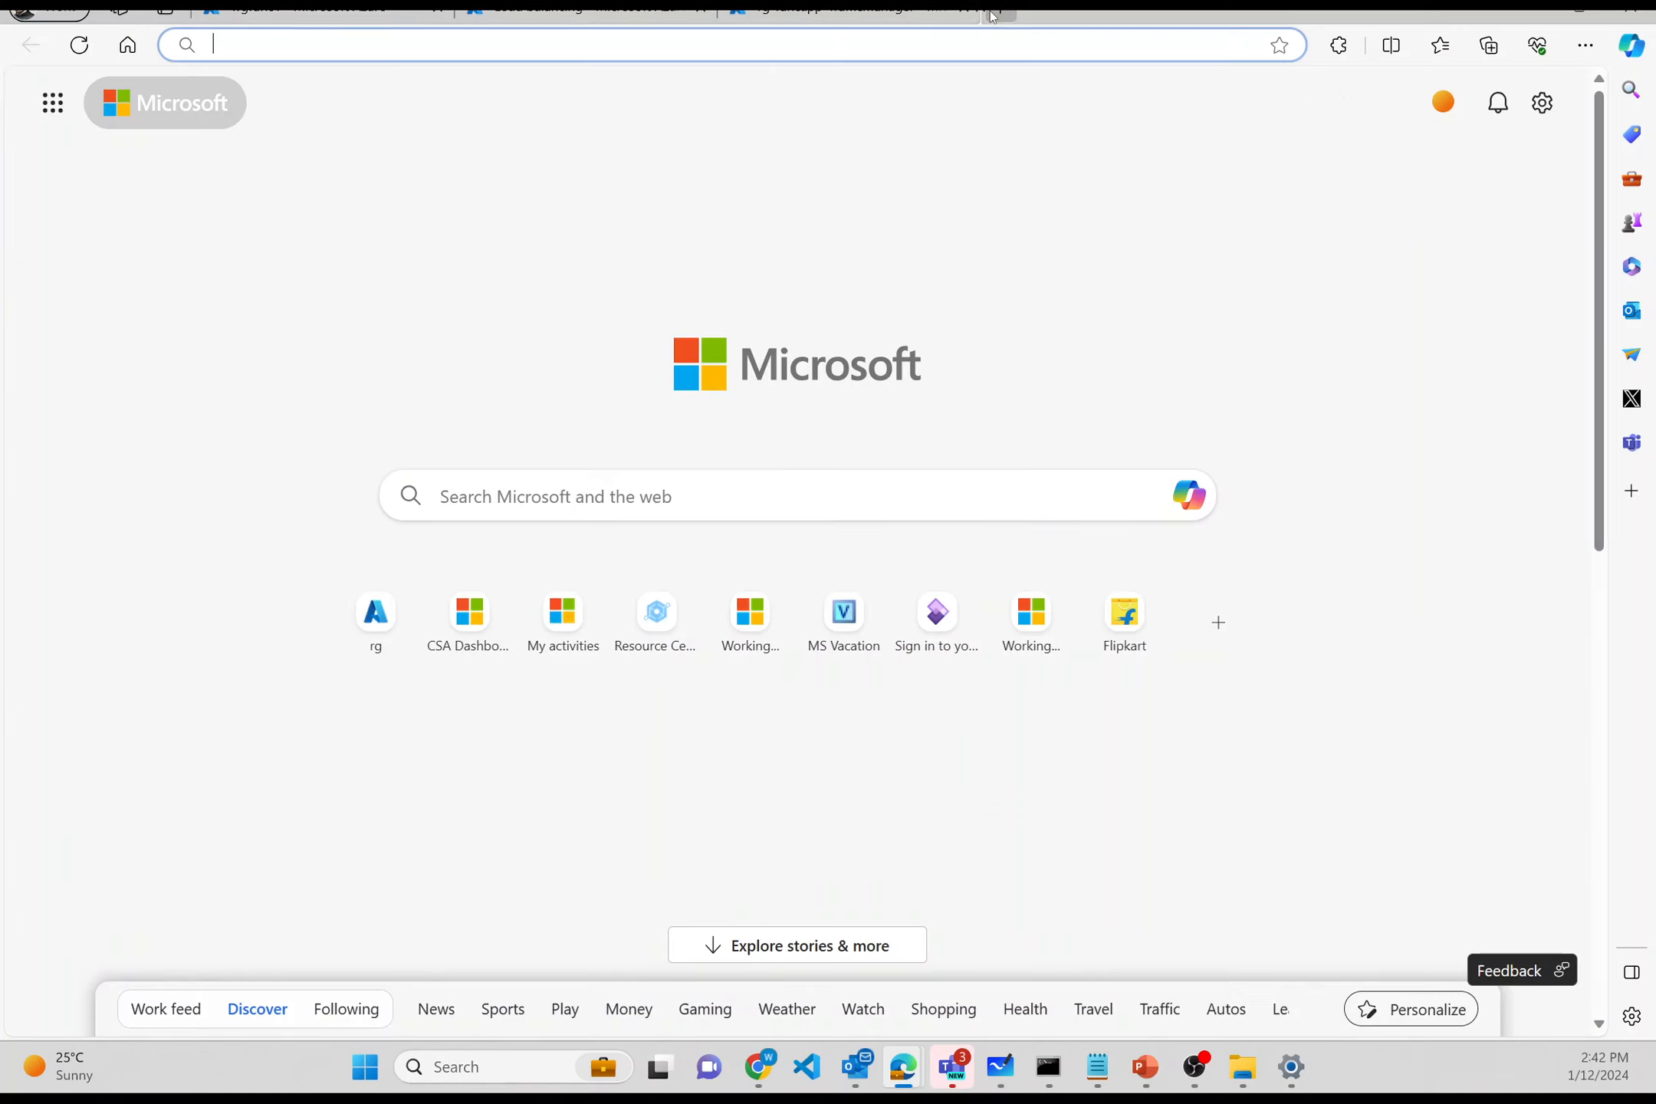
{"action": "type", "text": "po"}
{"action": "key", "text": "Return"}
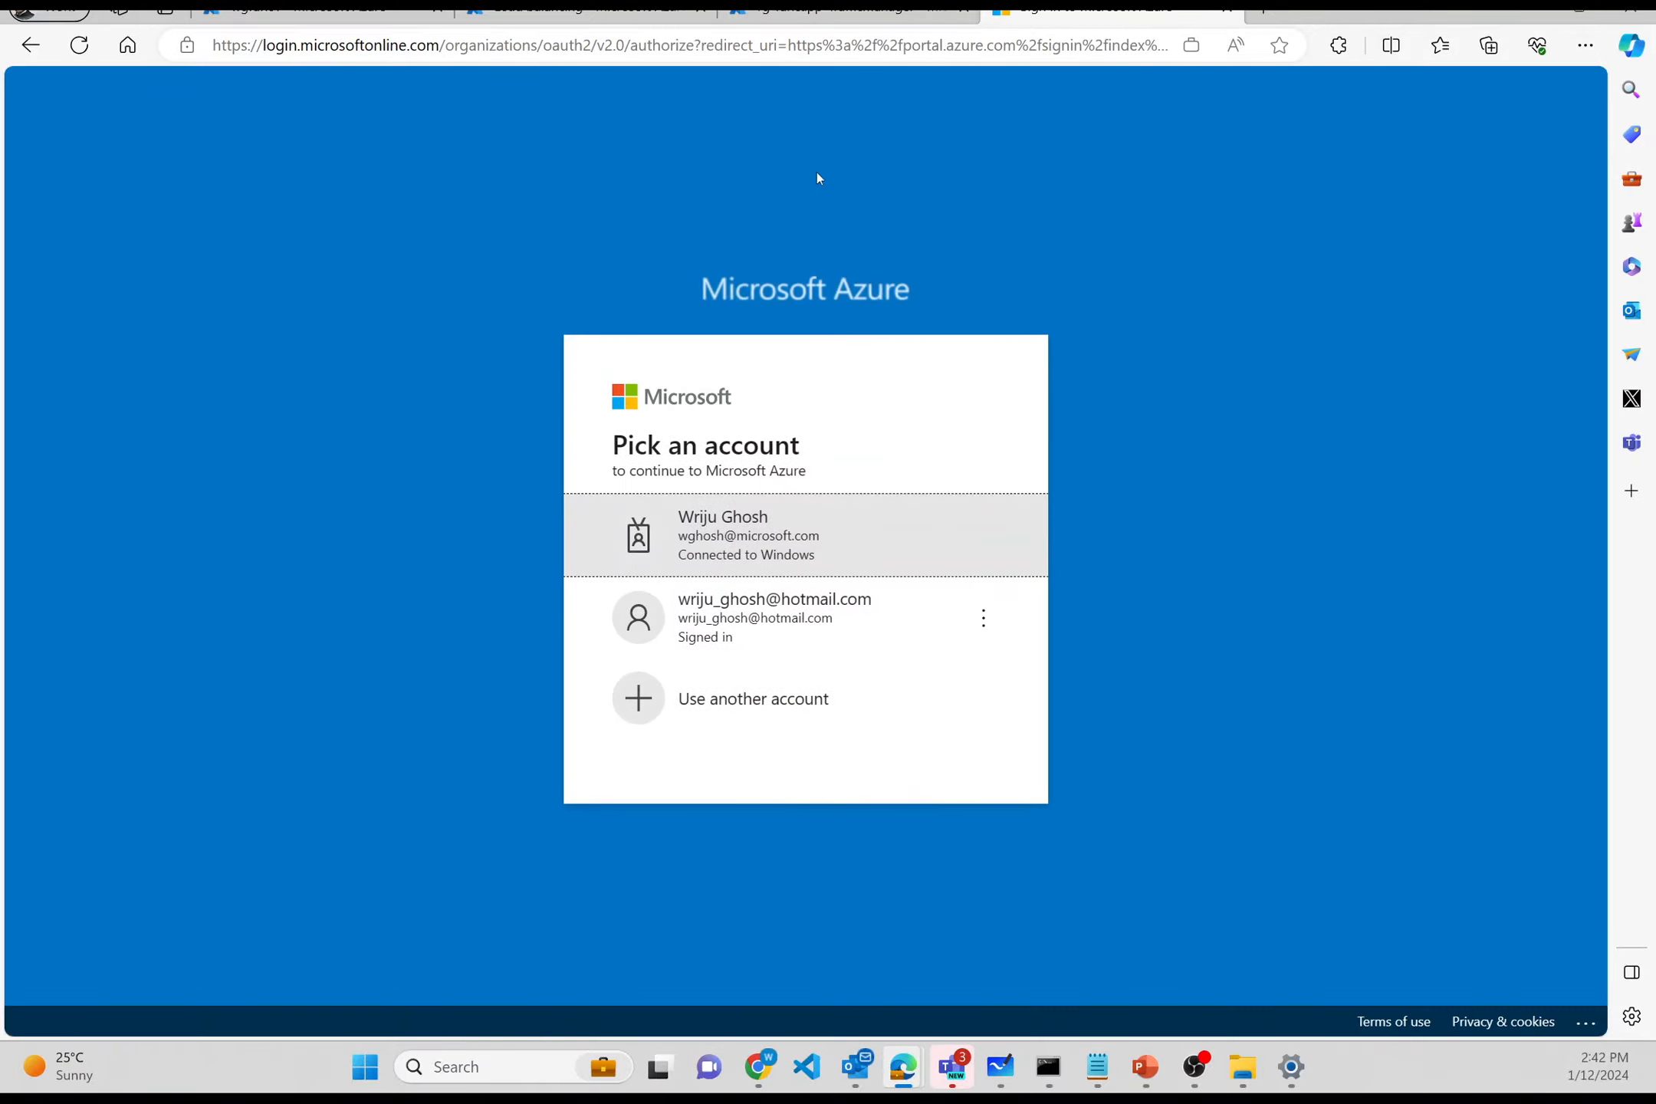
{"action": "left_click", "coordinate": [765, 524]}
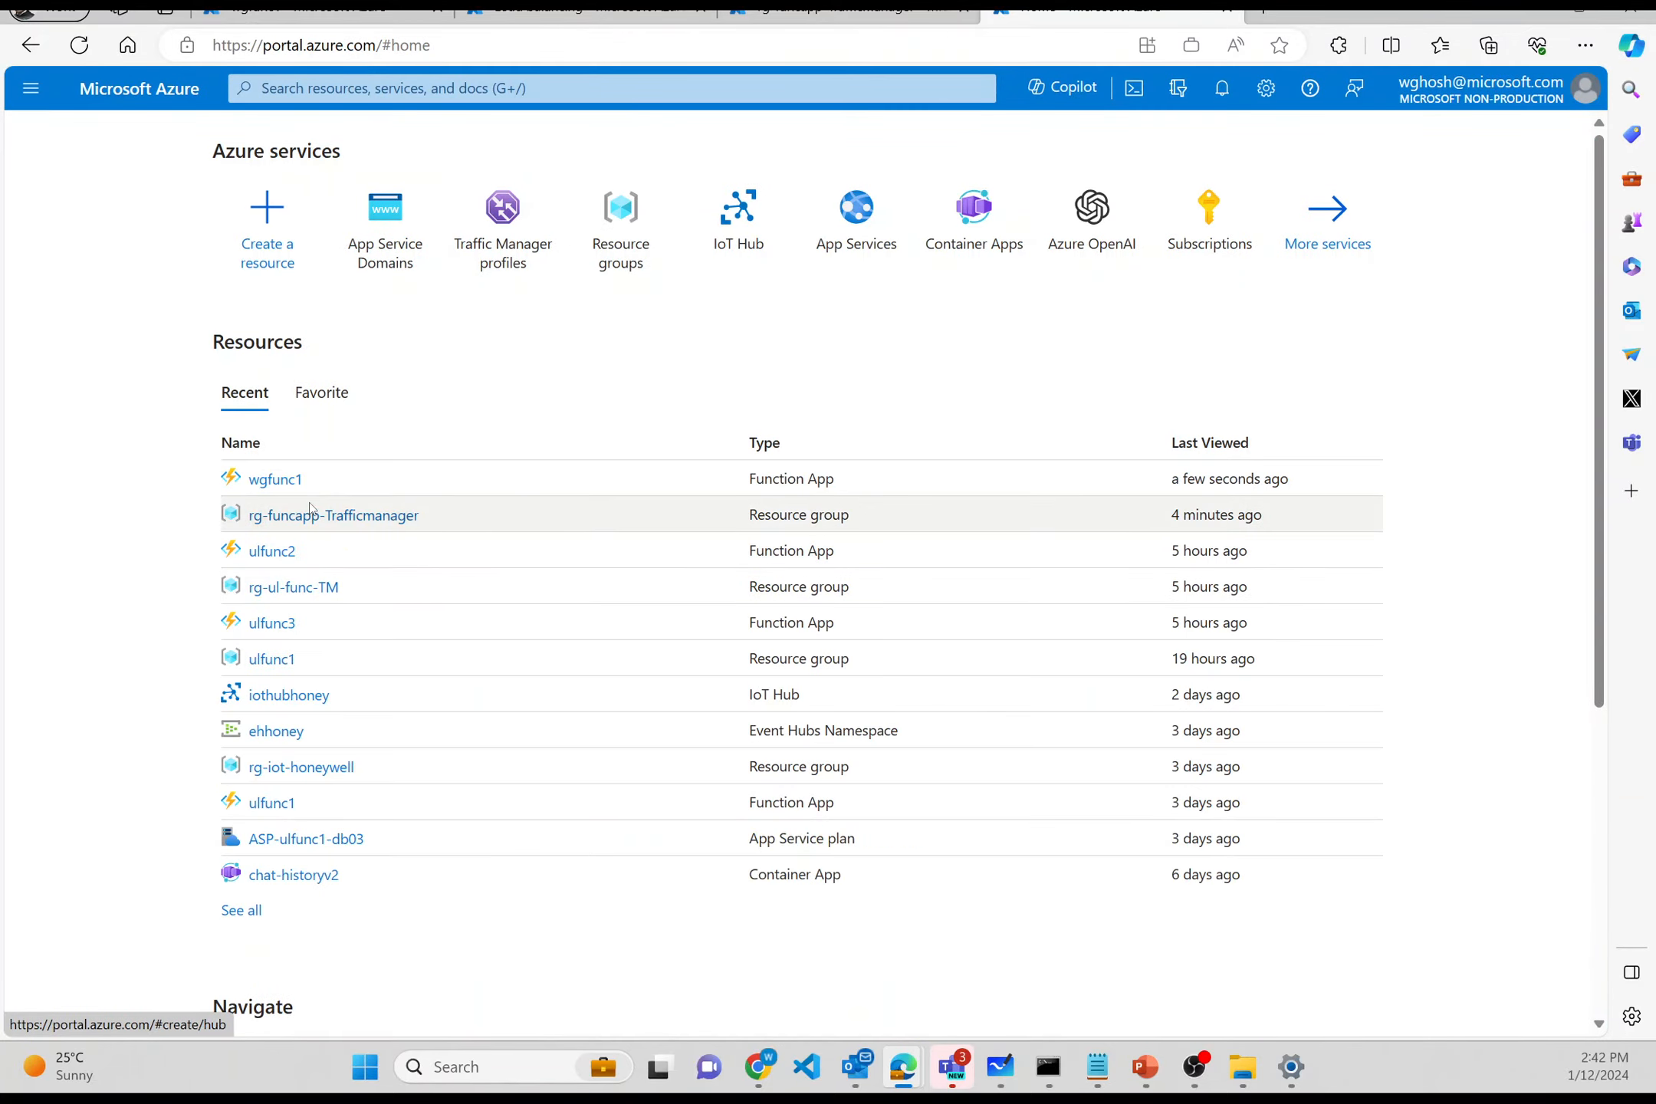
- Open the rg-funcapp-Trafficmanager resource group and start creating a new resource
{"action": "left_click", "coordinate": [312, 518]}
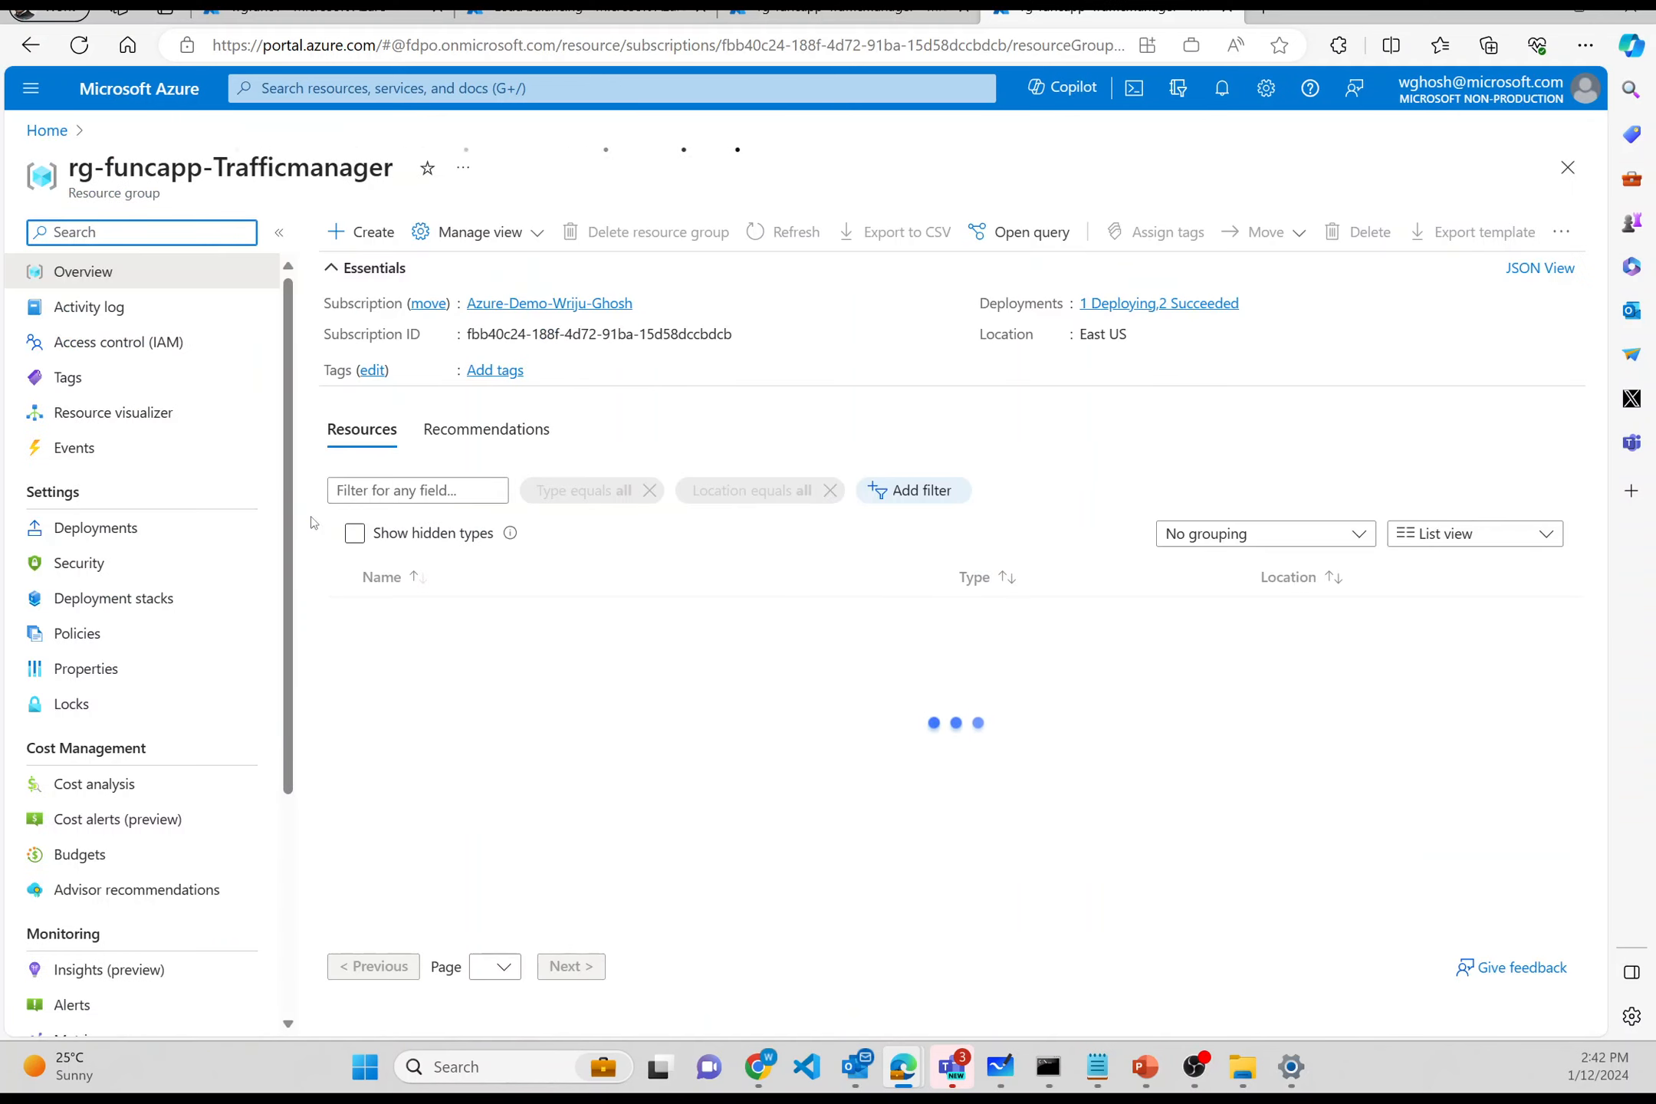
{"action": "left_click", "coordinate": [364, 232]}
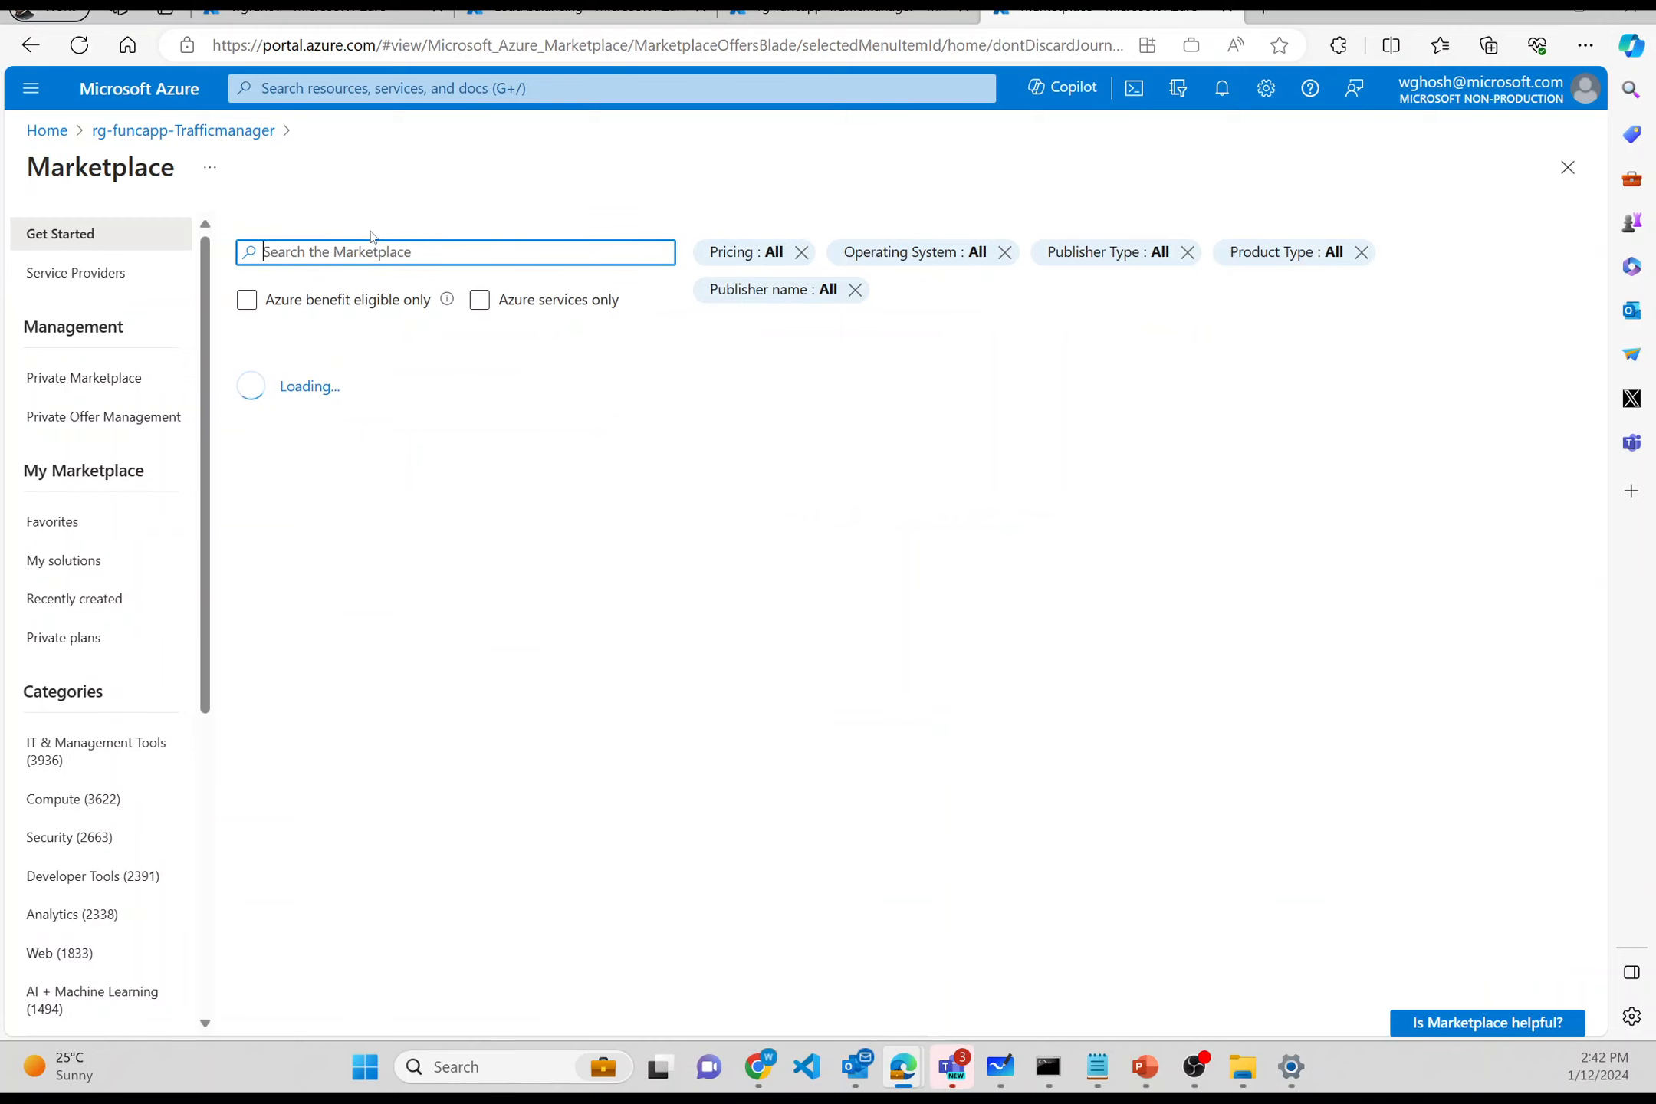
{"action": "left_click_drag", "start_coordinate": [370, 232], "coordinate": [409, 111]}
- Search for Function App, open the function app list, and start a new function app
{"action": "left_click", "coordinate": [421, 88]}
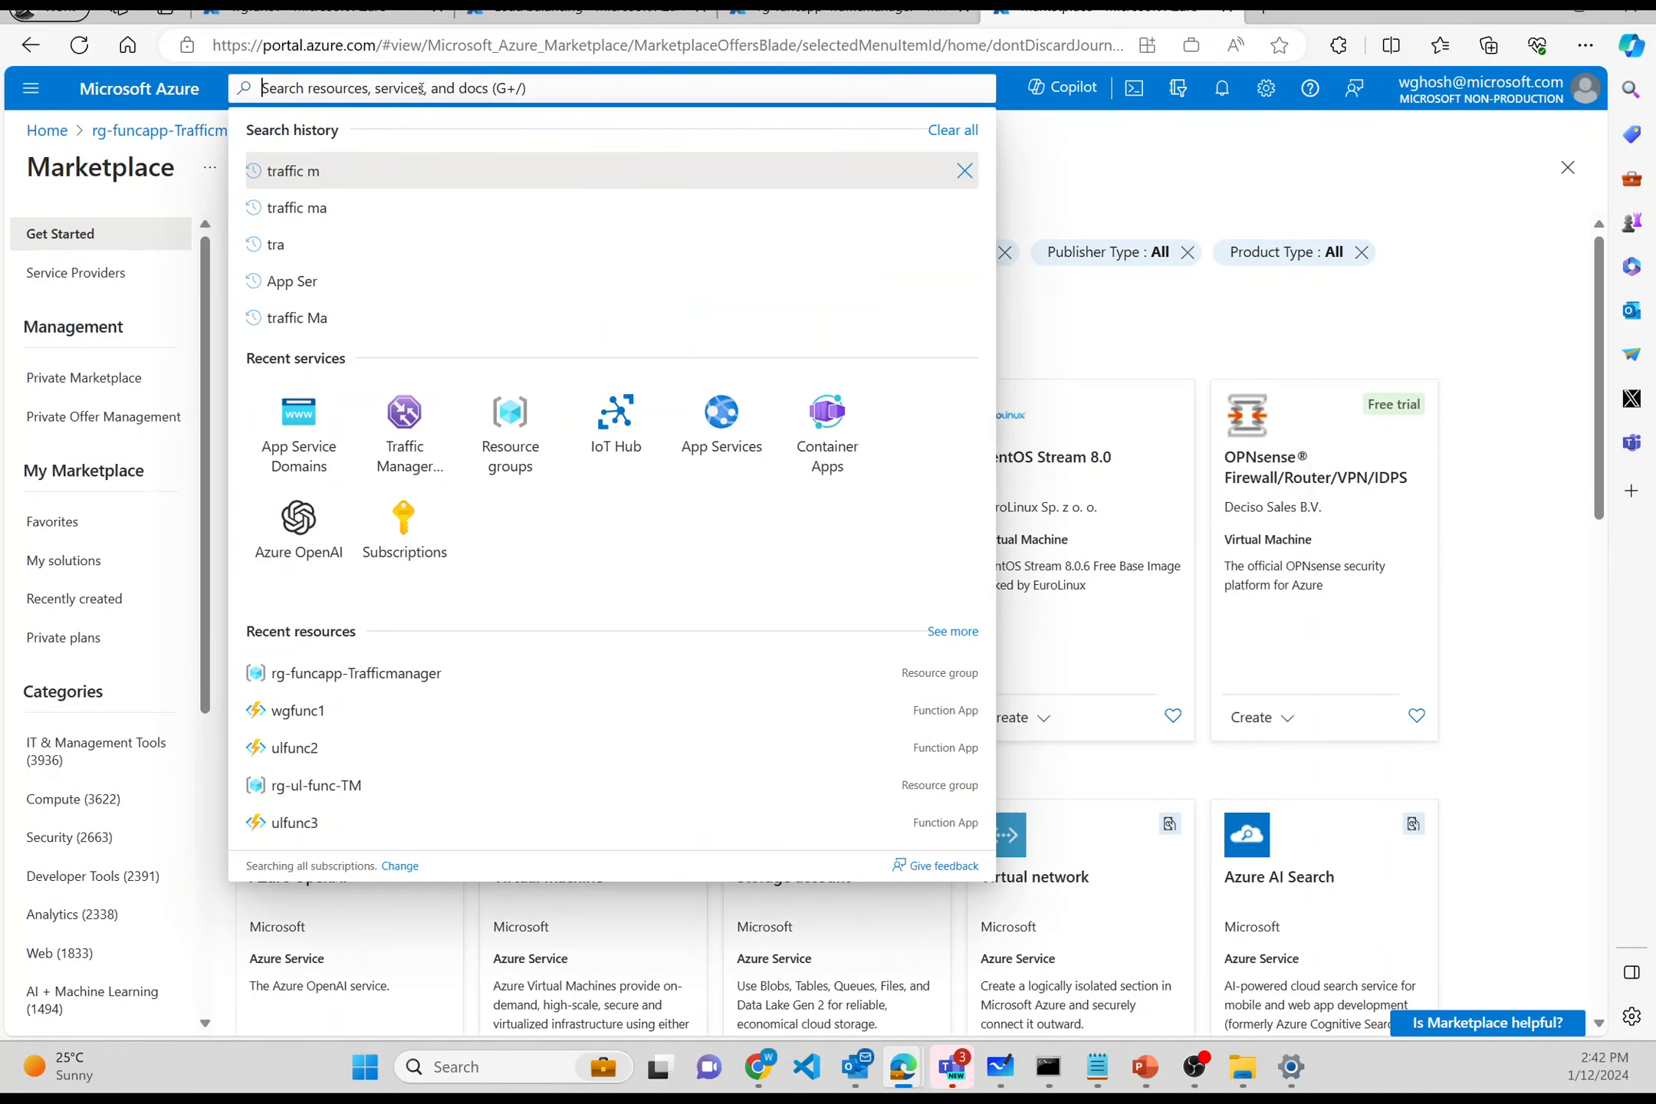
{"action": "type", "text": "tunction"}
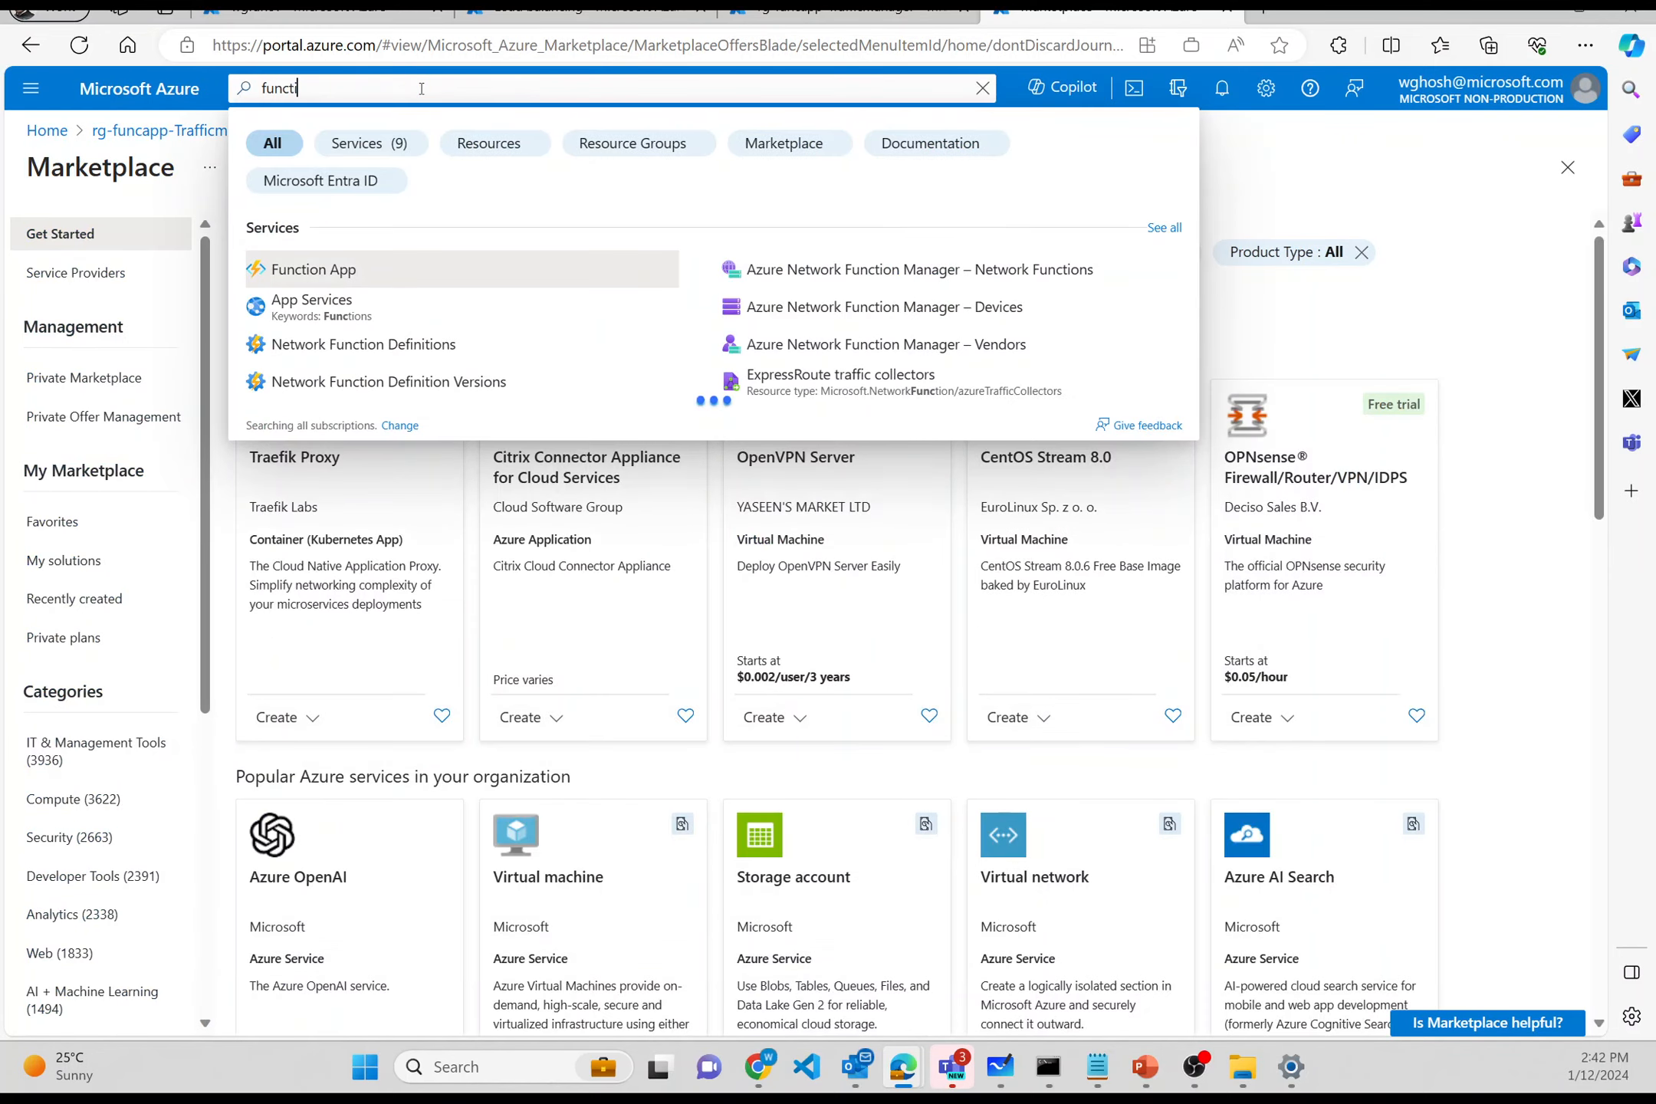
{"action": "left_click", "coordinate": [390, 161]}
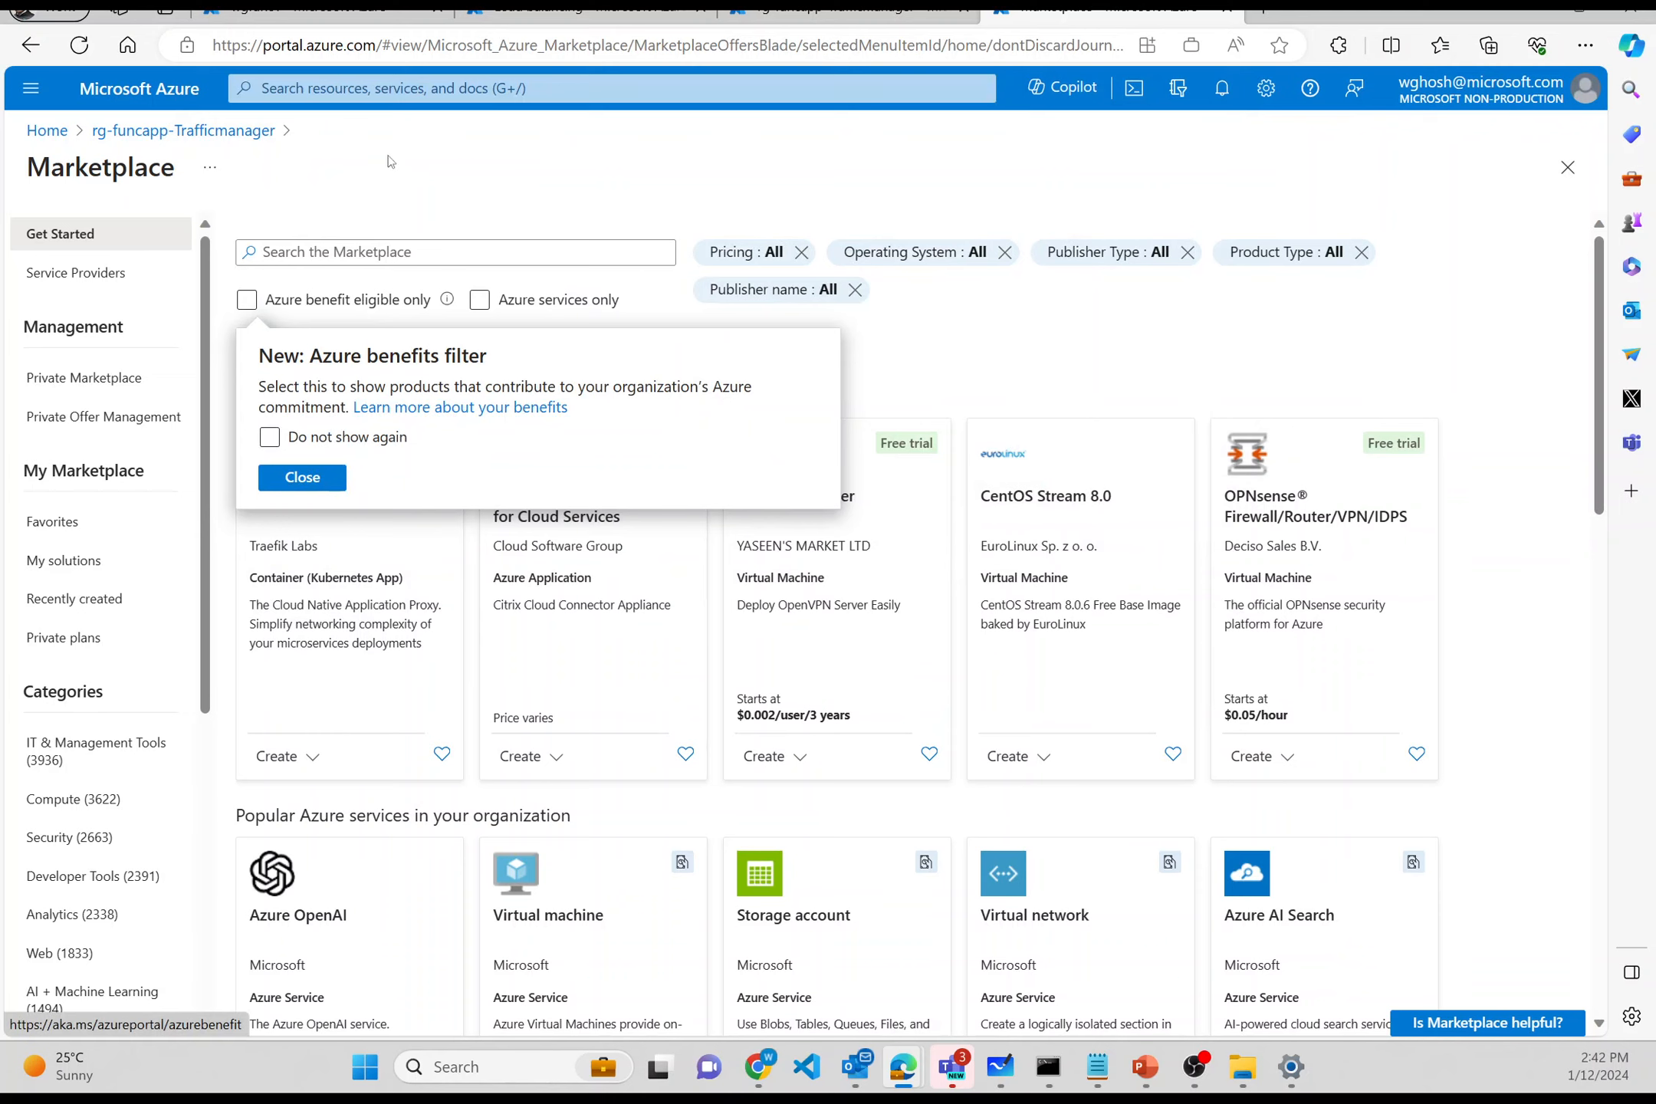
{"action": "left_click", "coordinate": [398, 92]}
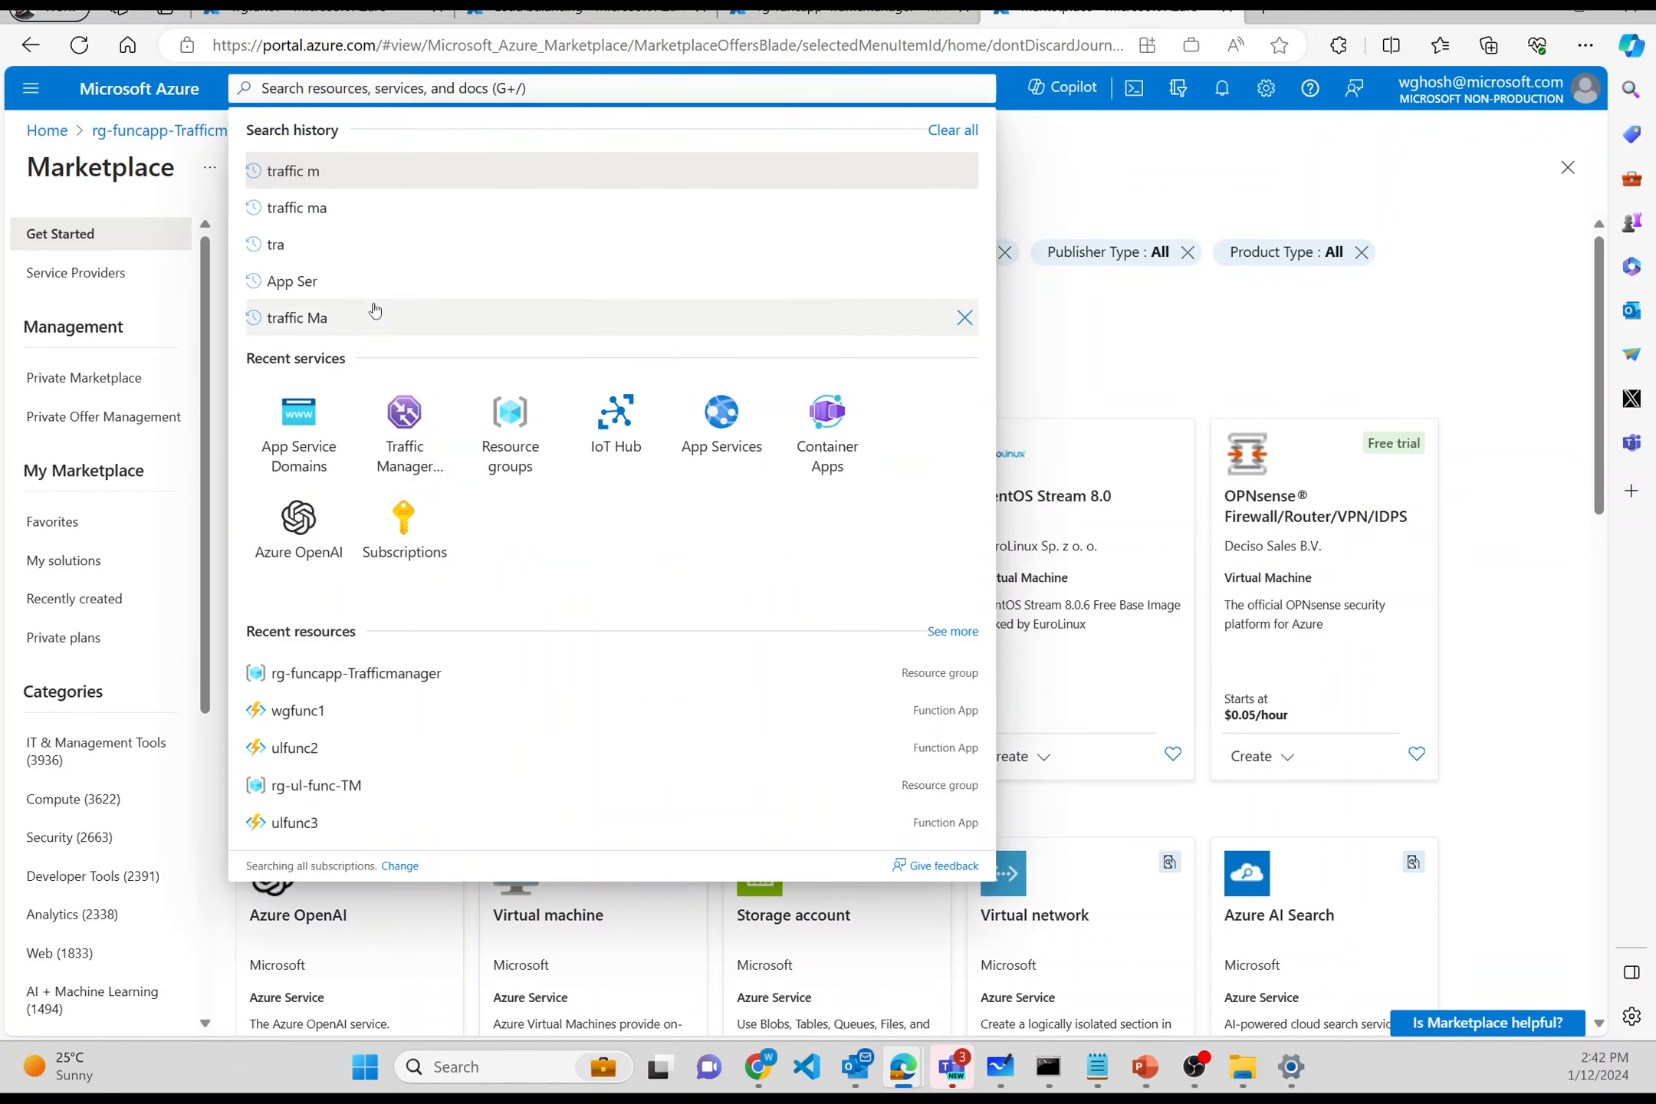
{"action": "type", "text": "functi"}
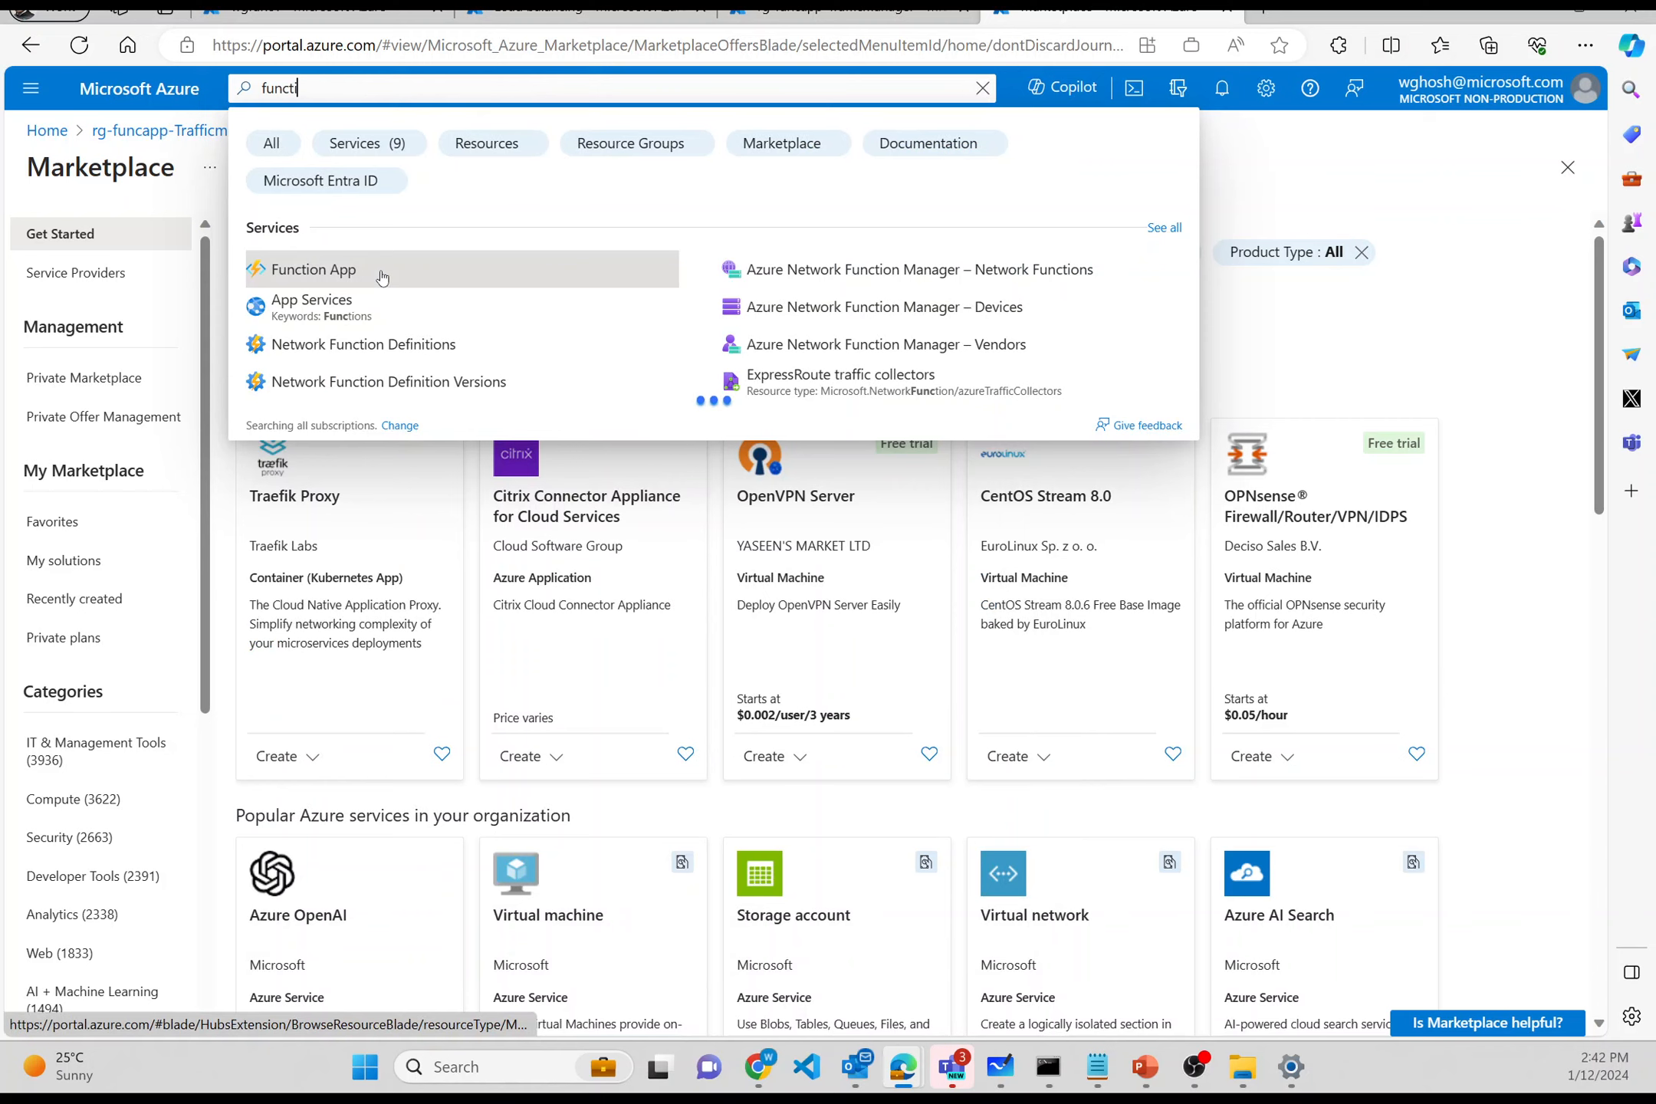
{"action": "type", "text": "on App"}
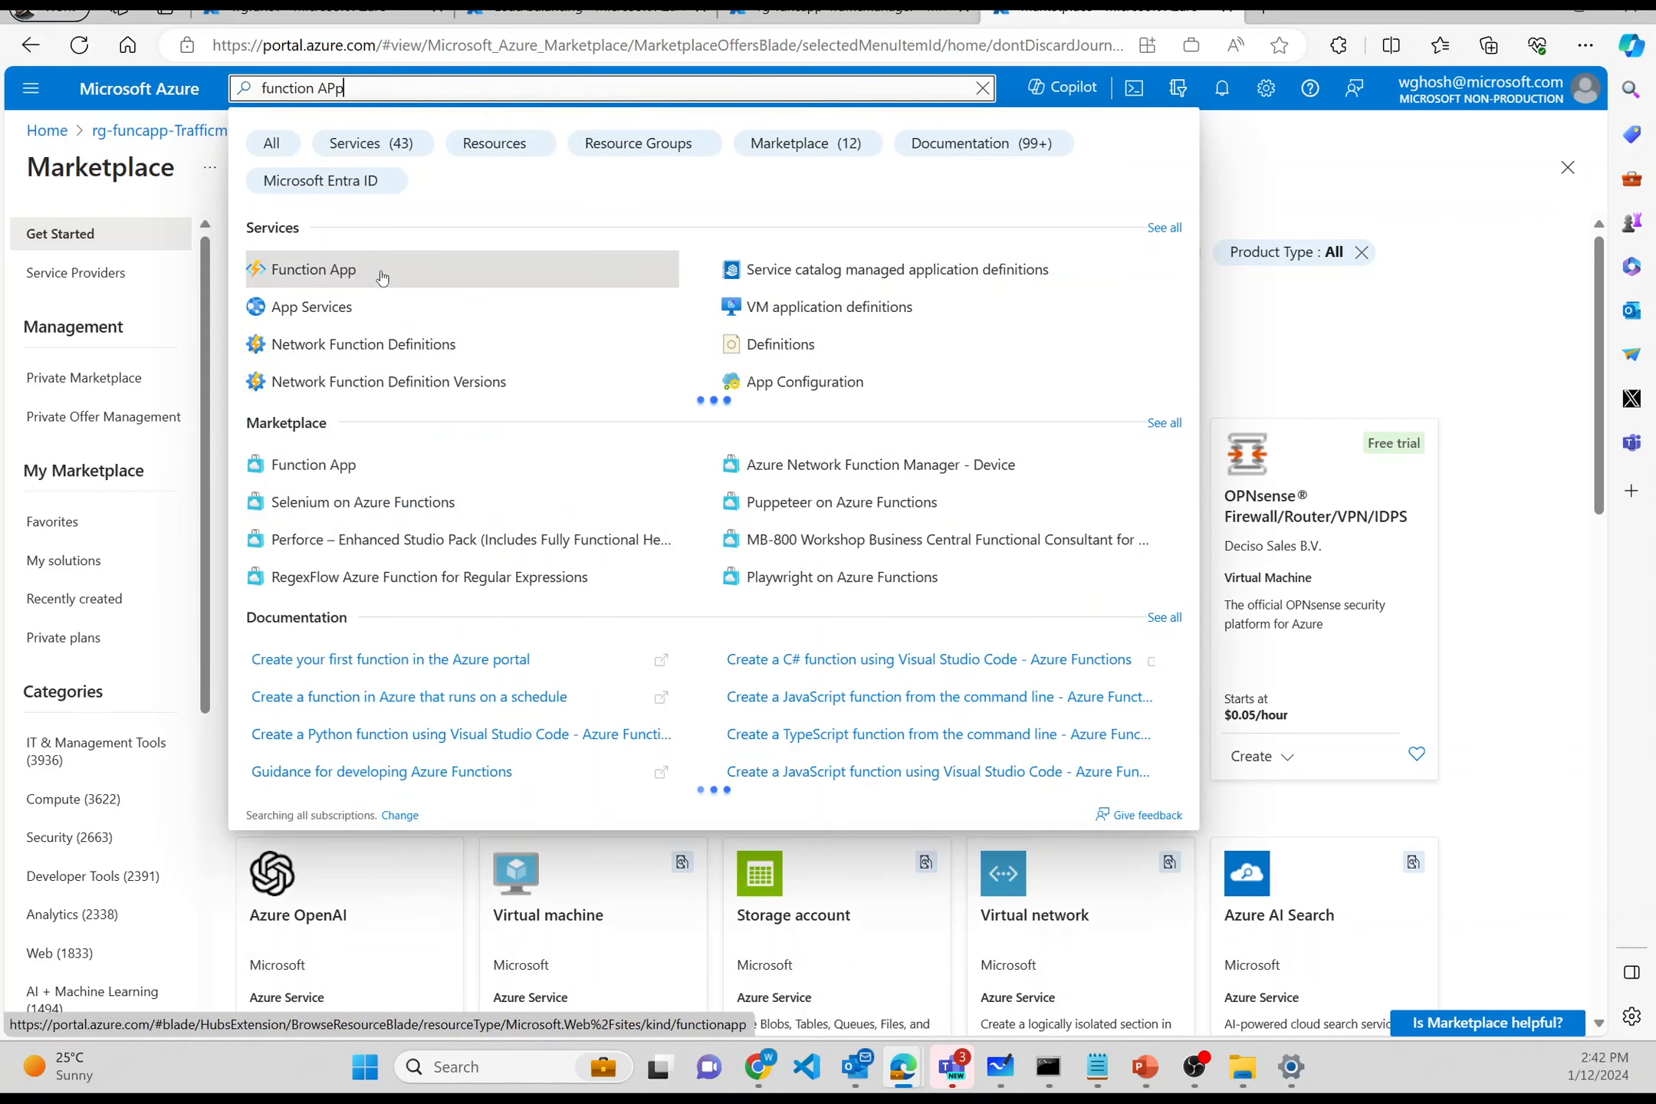
{"action": "left_click", "coordinate": [382, 274]}
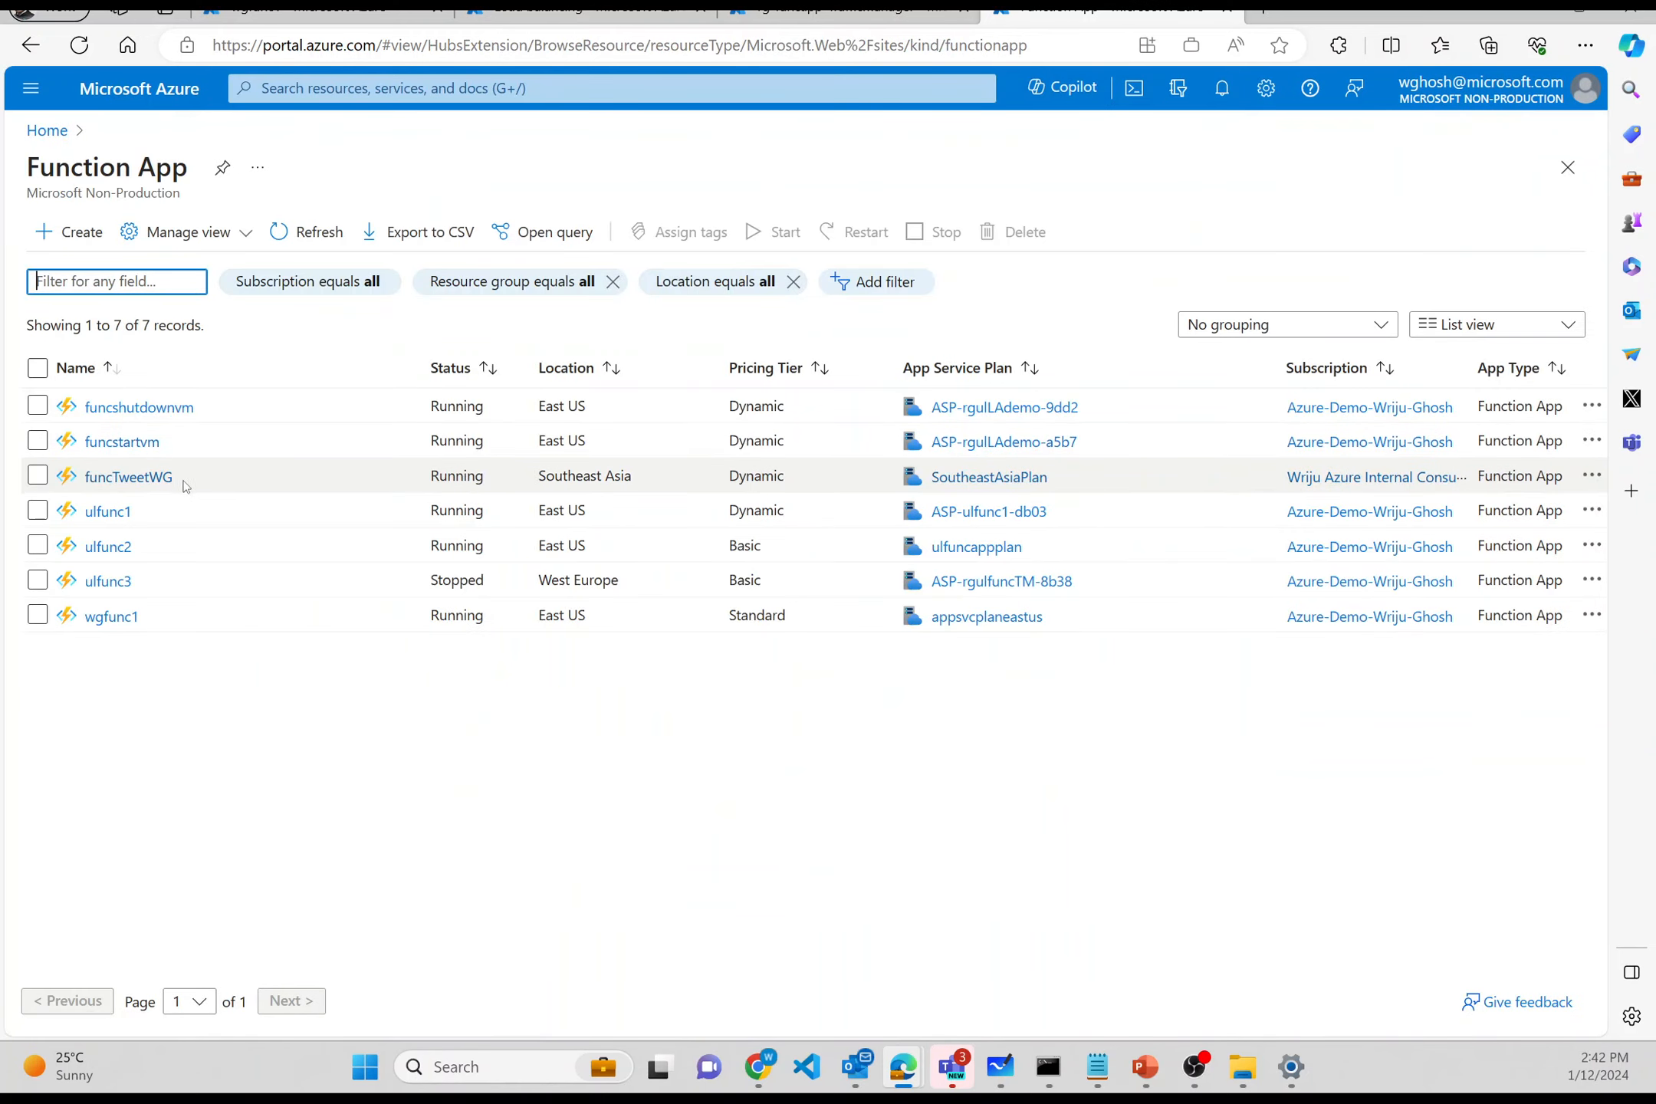
{"action": "left_click", "coordinate": [75, 232]}
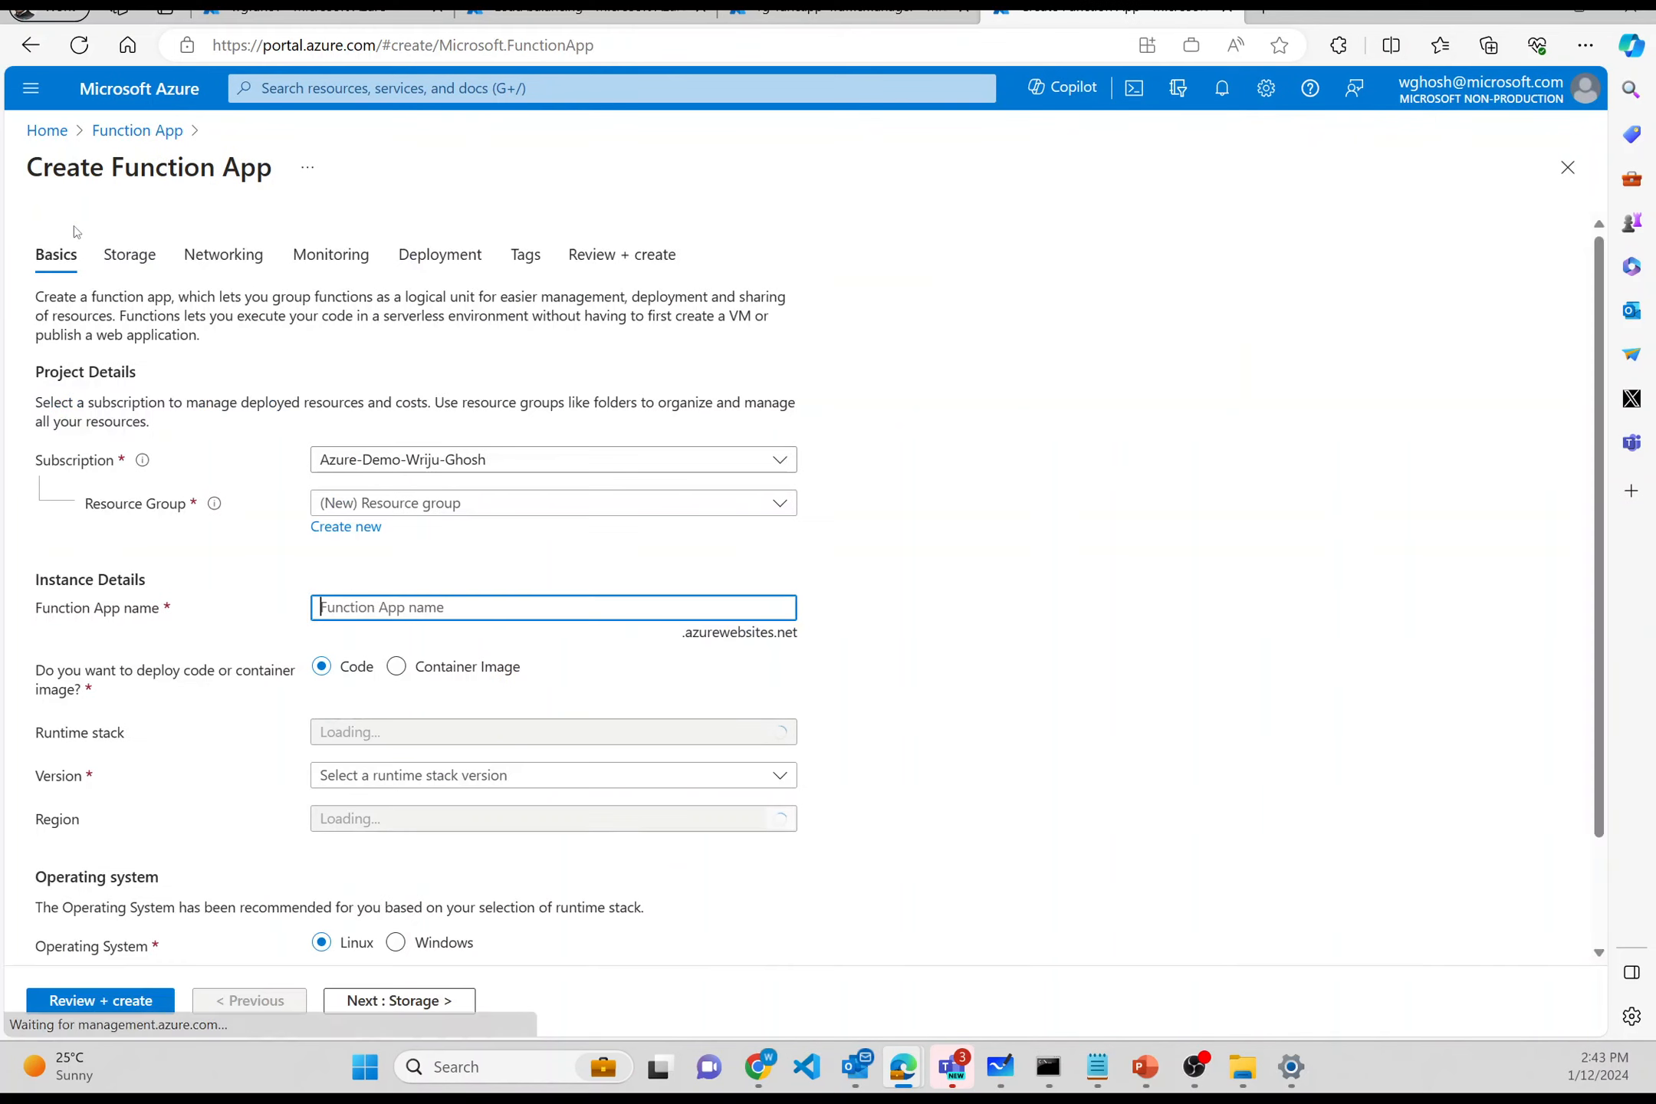
- Place the new function app in rg-funcapp-Trafficmanager and name it wgfunc2
{"action": "left_click", "coordinate": [371, 503]}
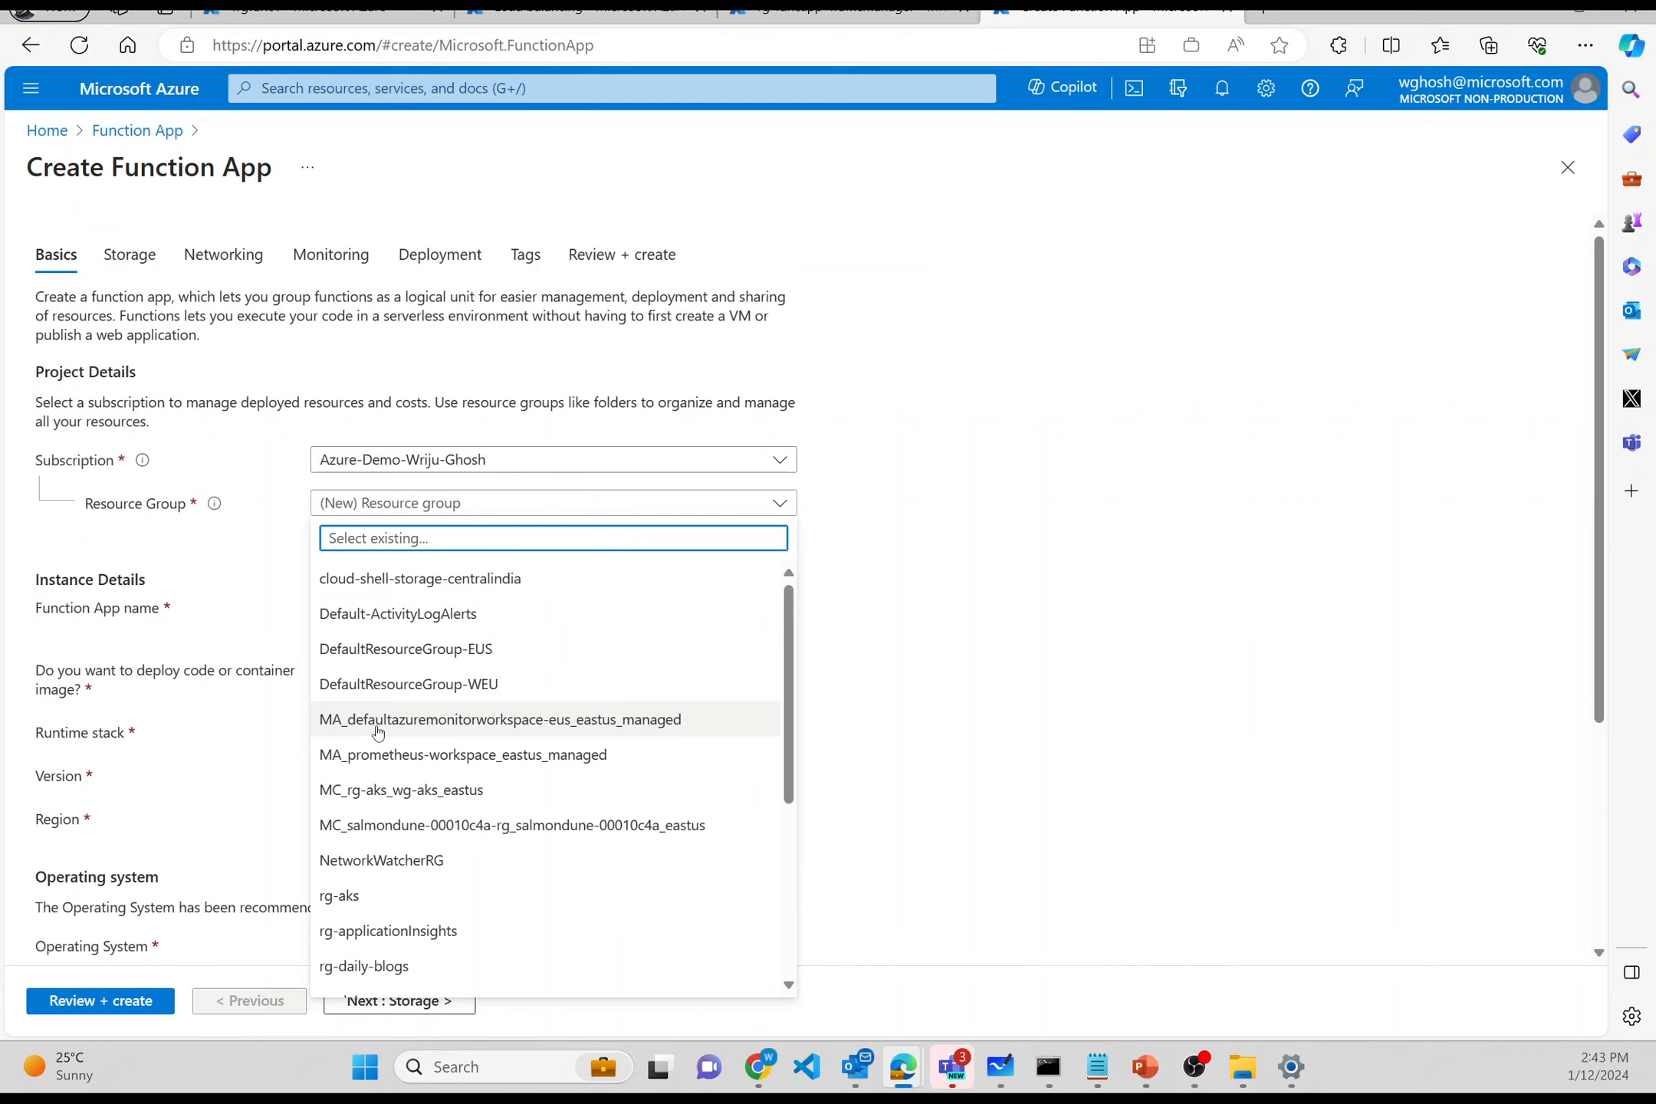
{"action": "scroll", "coordinate": [377, 733], "scroll_direction": "down", "scroll_amount": 5}
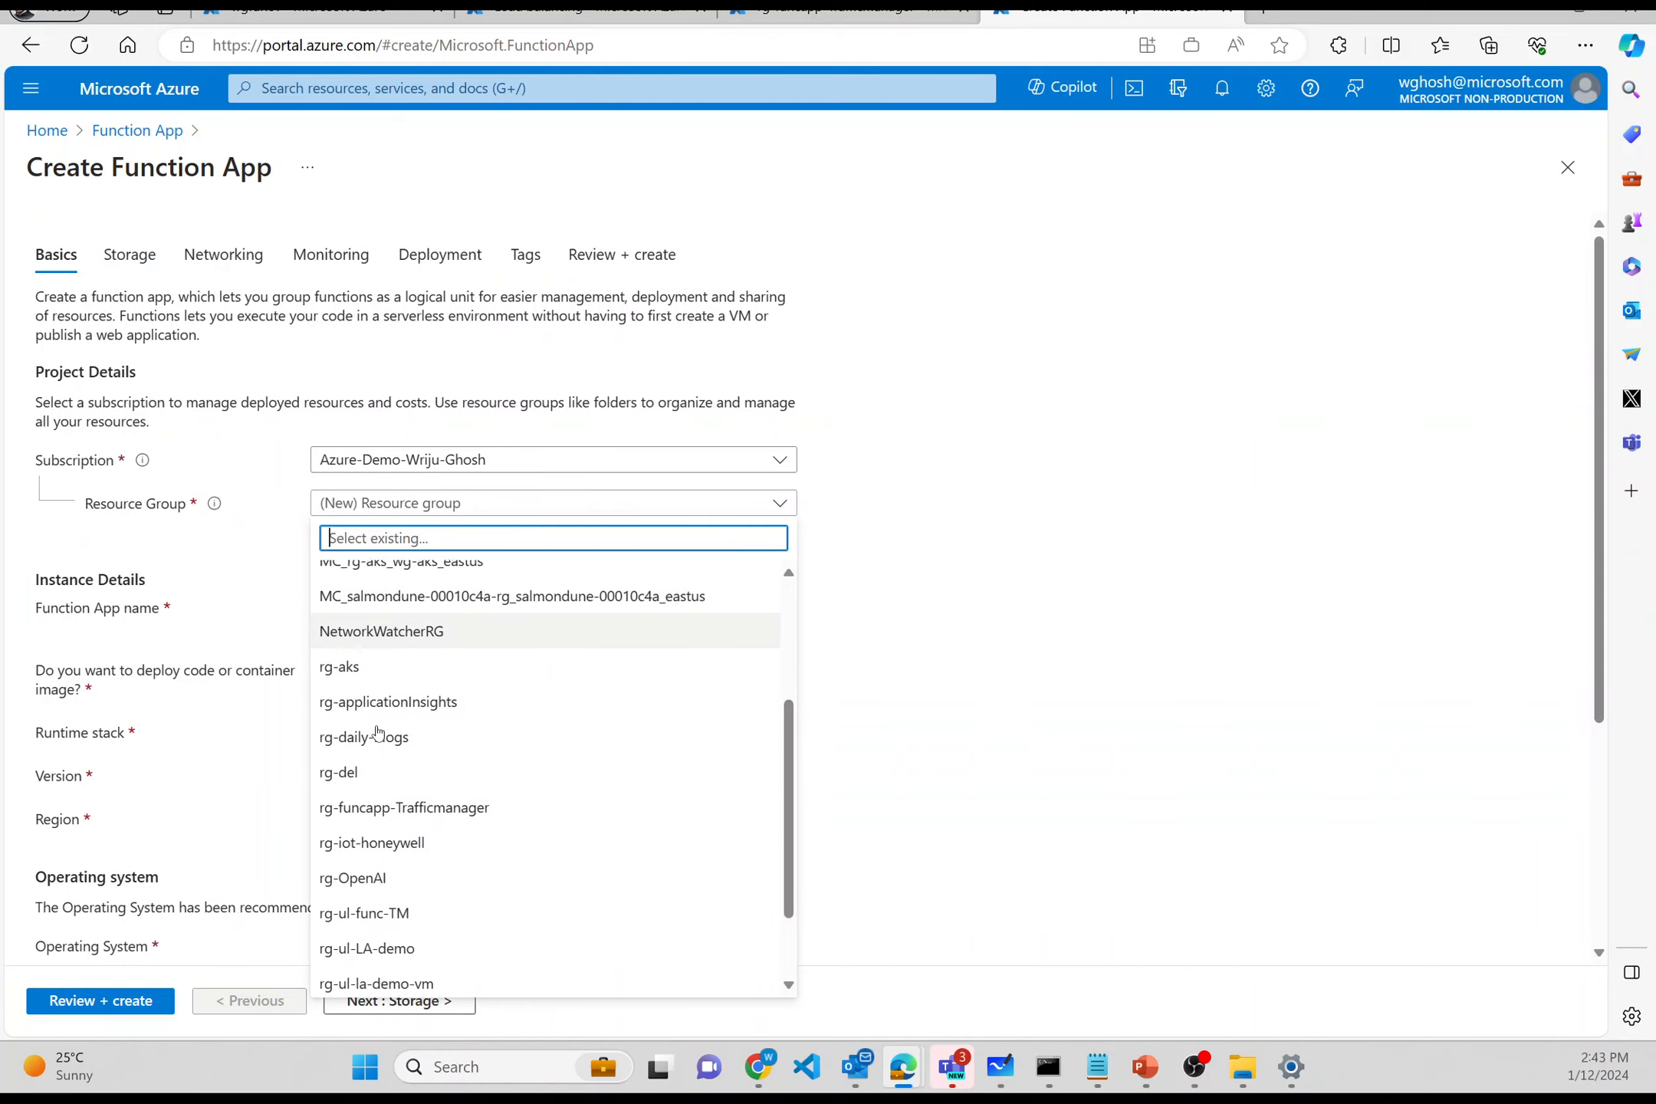
{"action": "left_click", "coordinate": [375, 794]}
{"action": "left_click", "coordinate": [381, 608]}
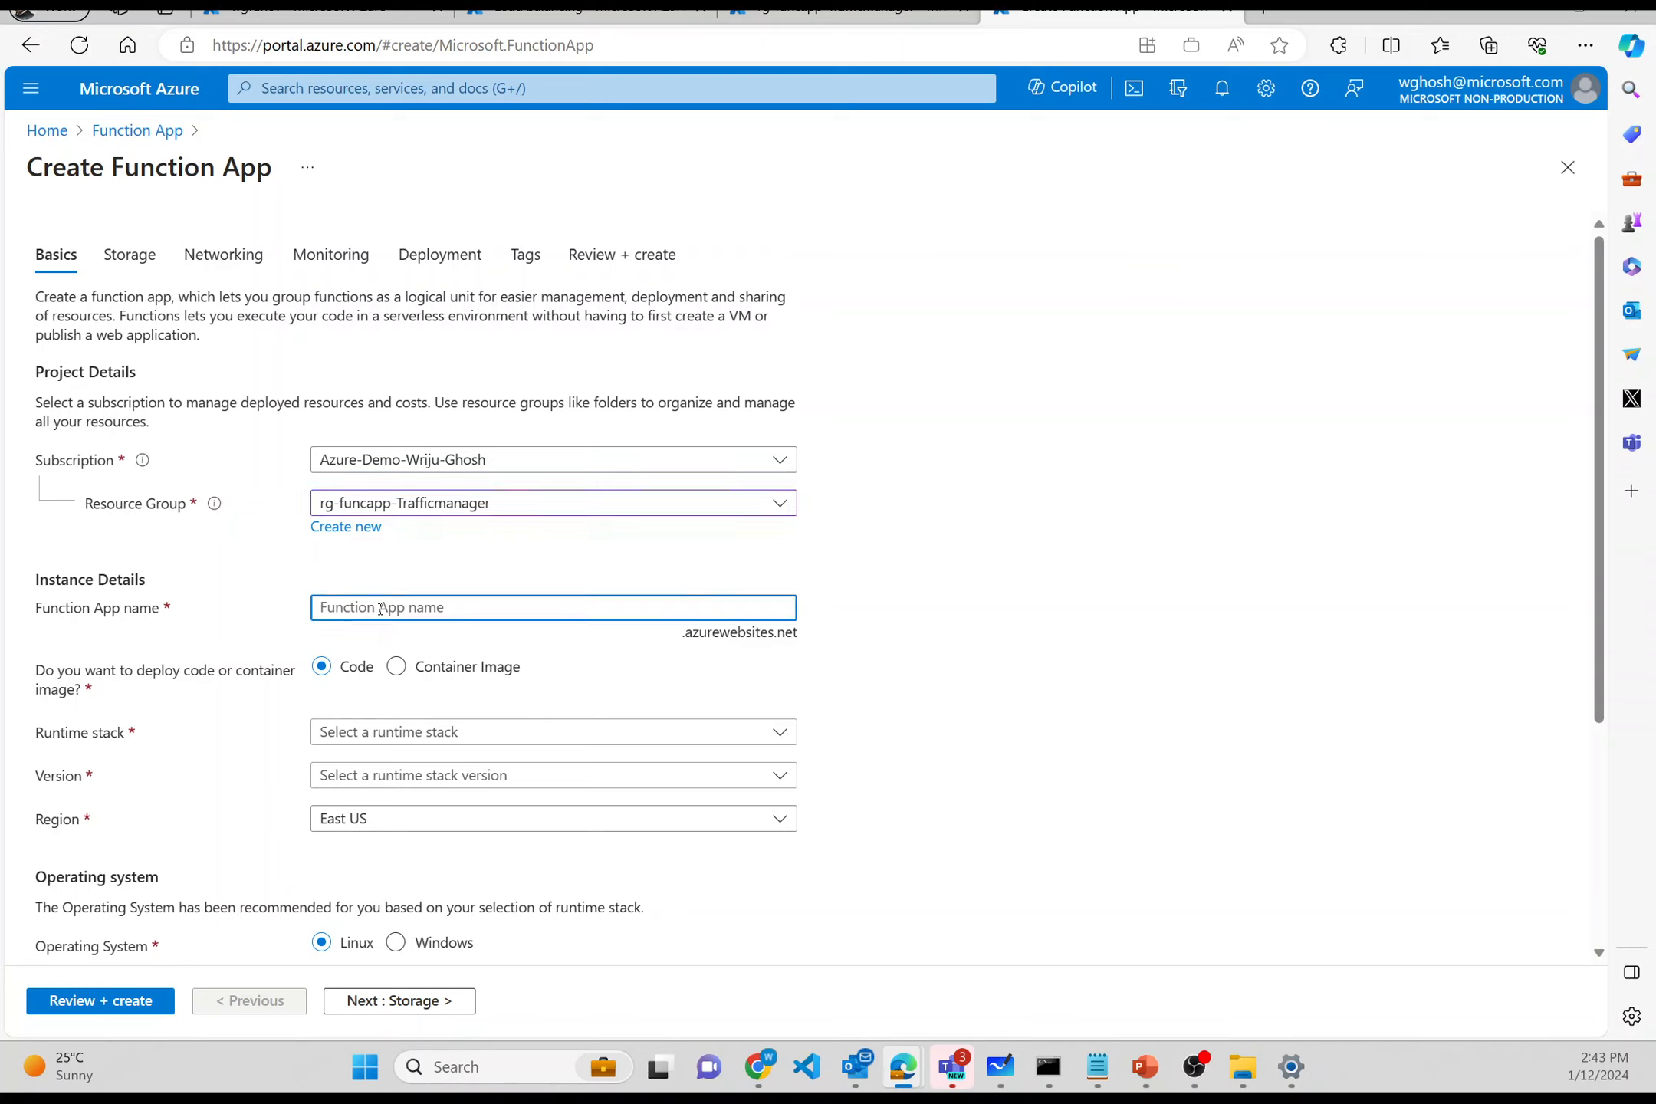
{"action": "type", "text": "wgfunc2"}
- Set the runtime stack to .NET and the region to West Europe
{"action": "left_click", "coordinate": [479, 732]}
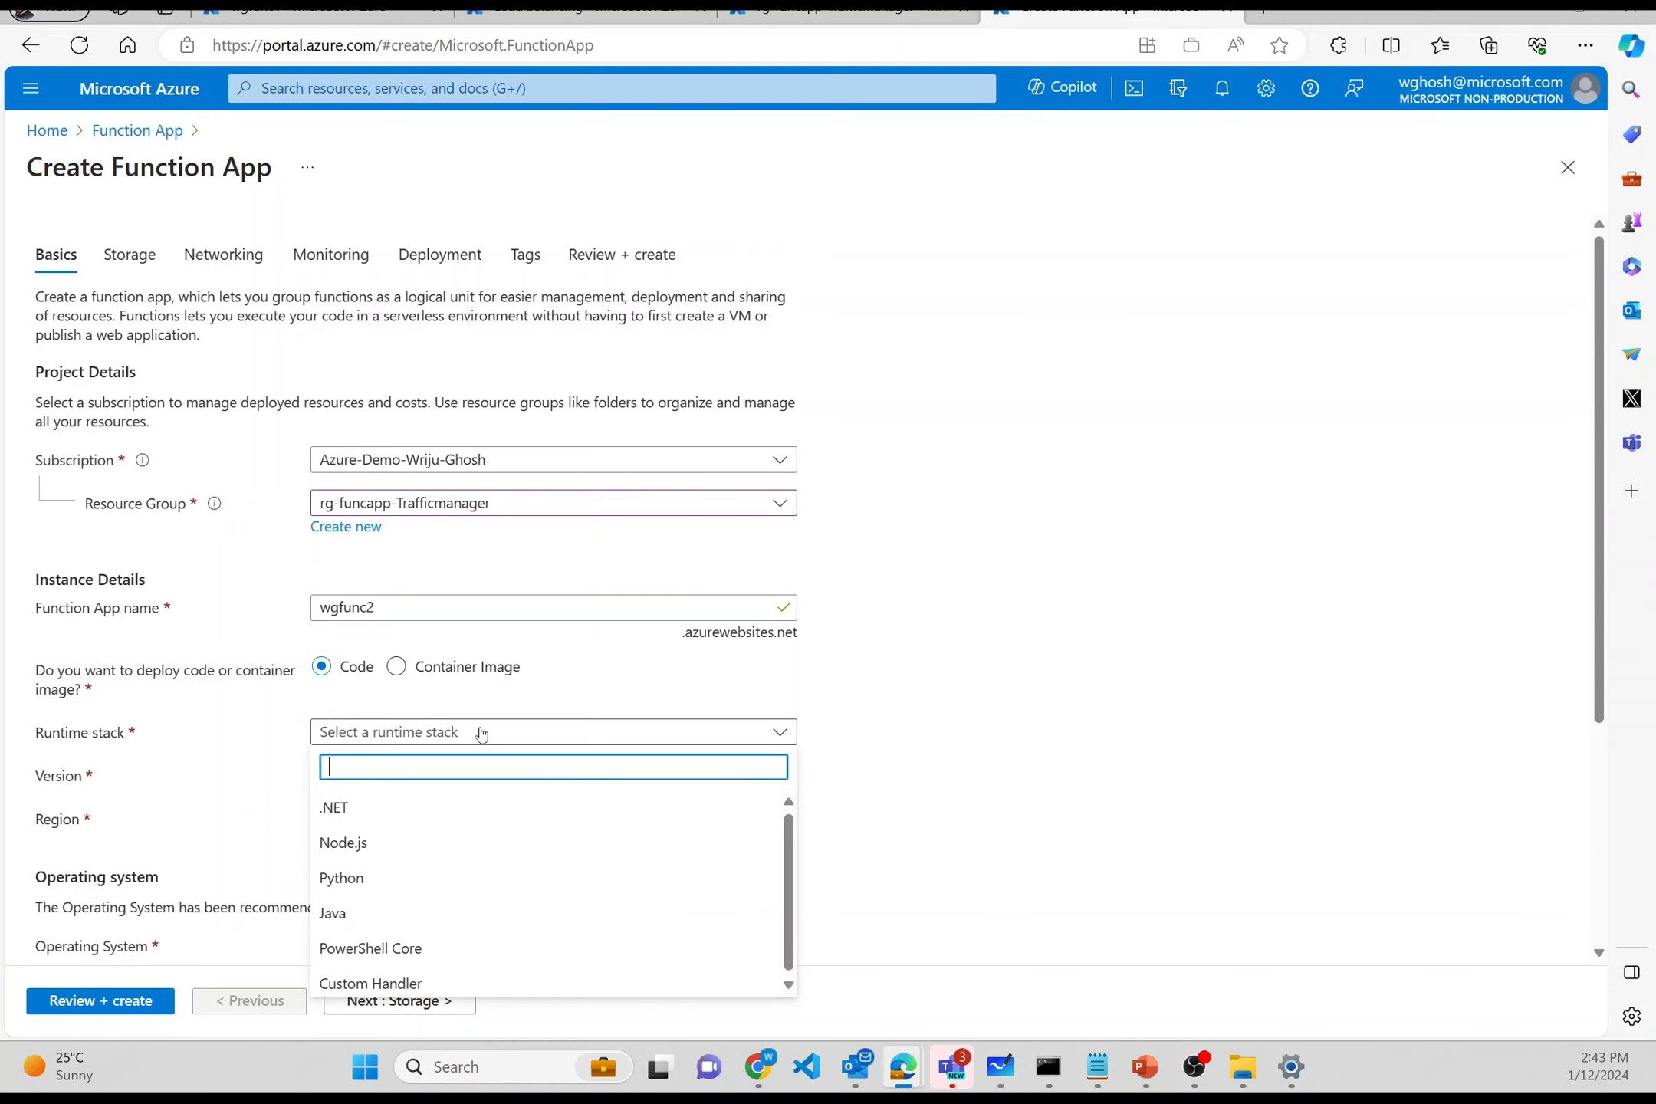
{"action": "left_click", "coordinate": [460, 815]}
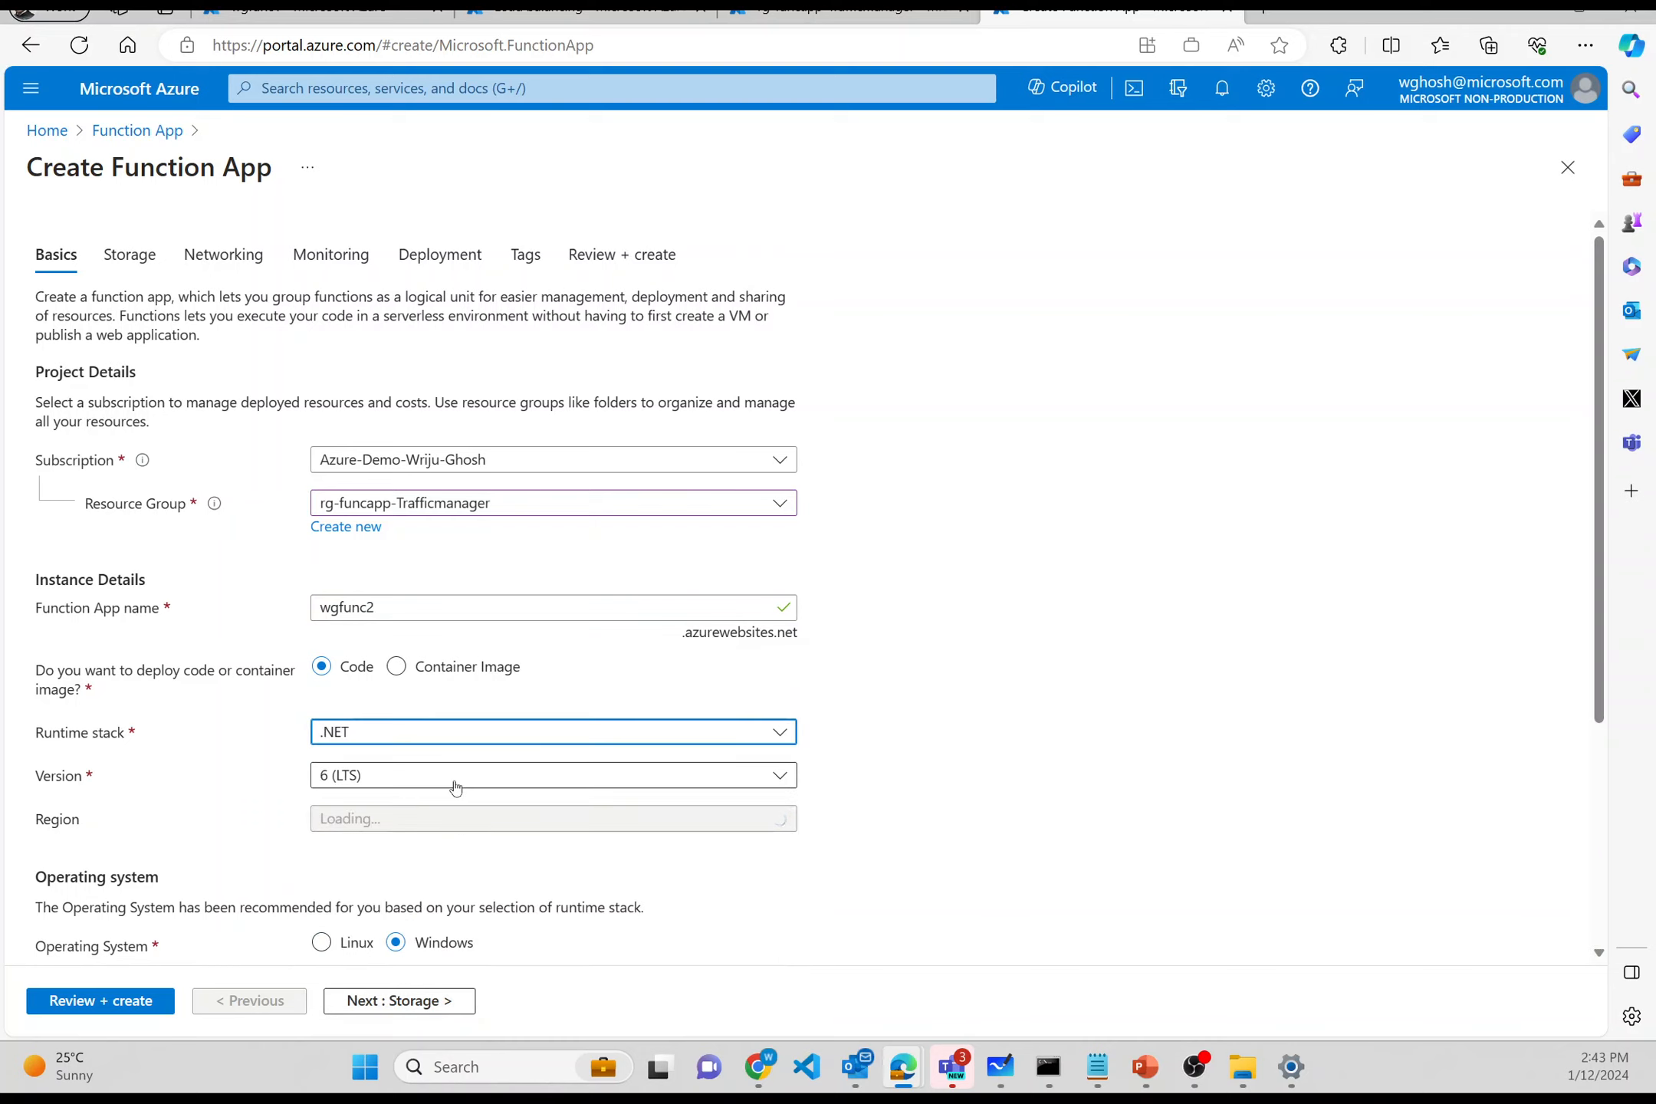
{"action": "scroll", "coordinate": [455, 787], "scroll_direction": "down", "scroll_amount": 2}
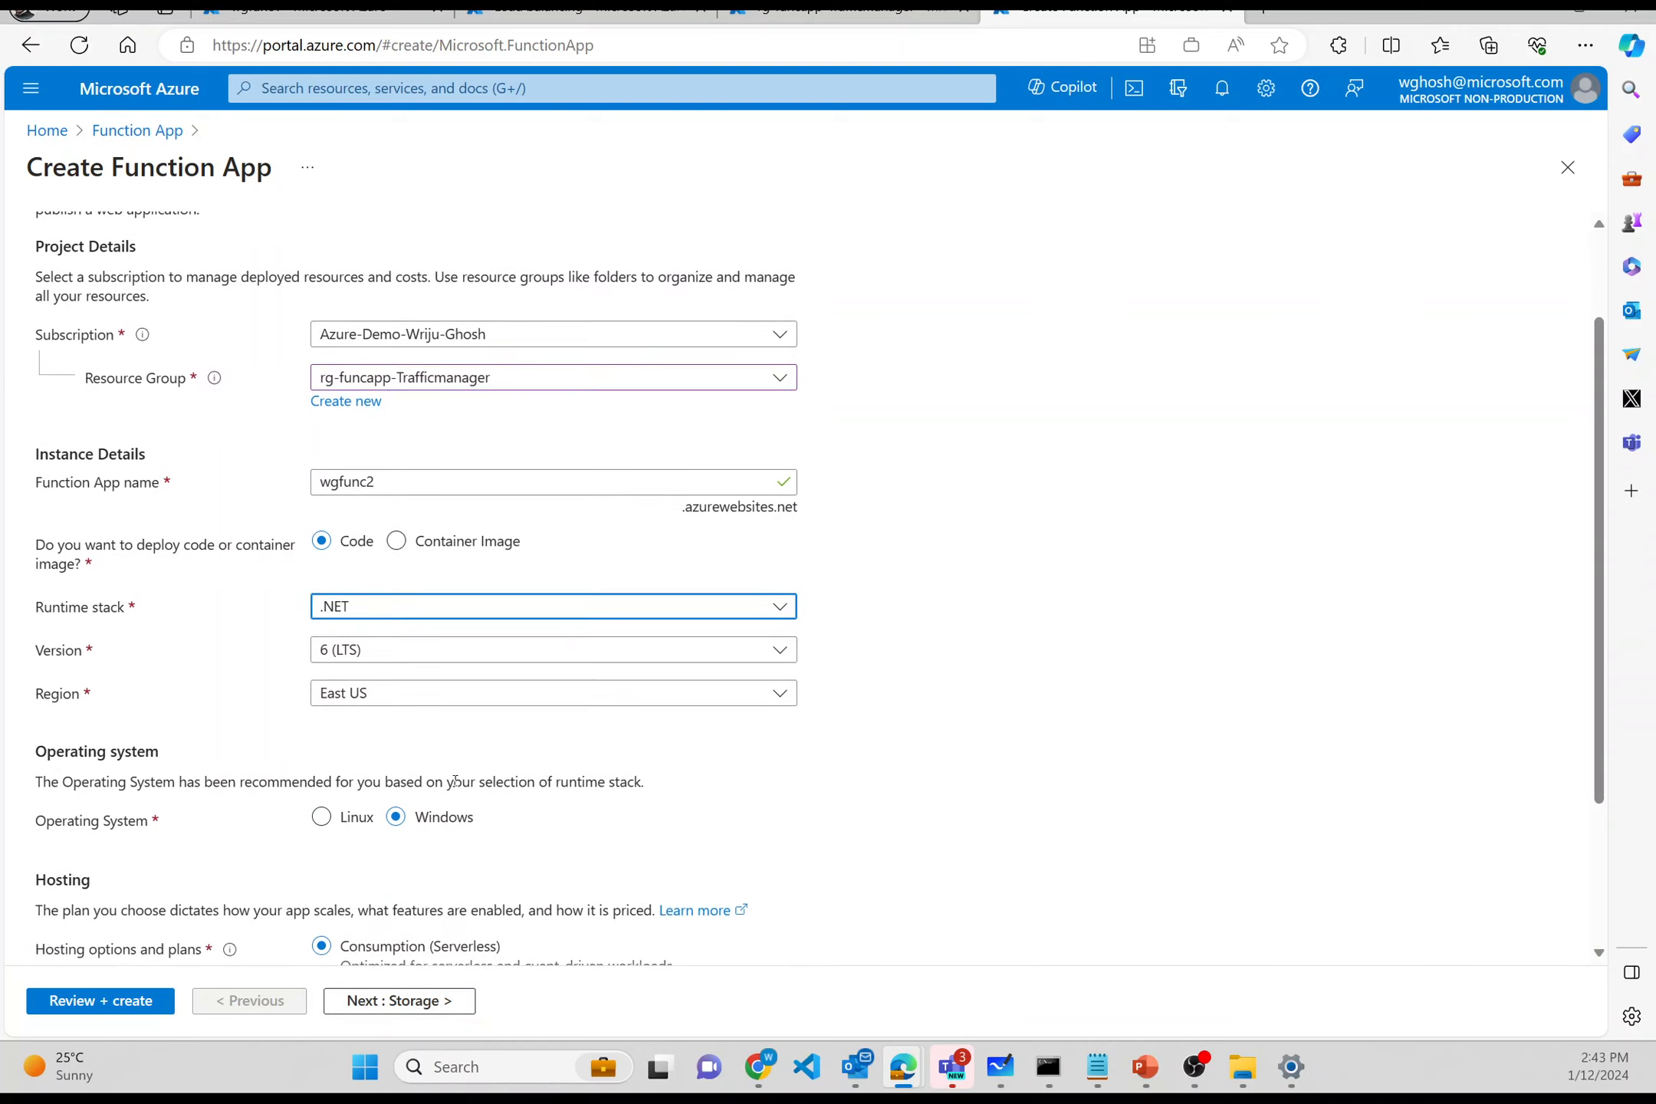
{"action": "left_click", "coordinate": [455, 701]}
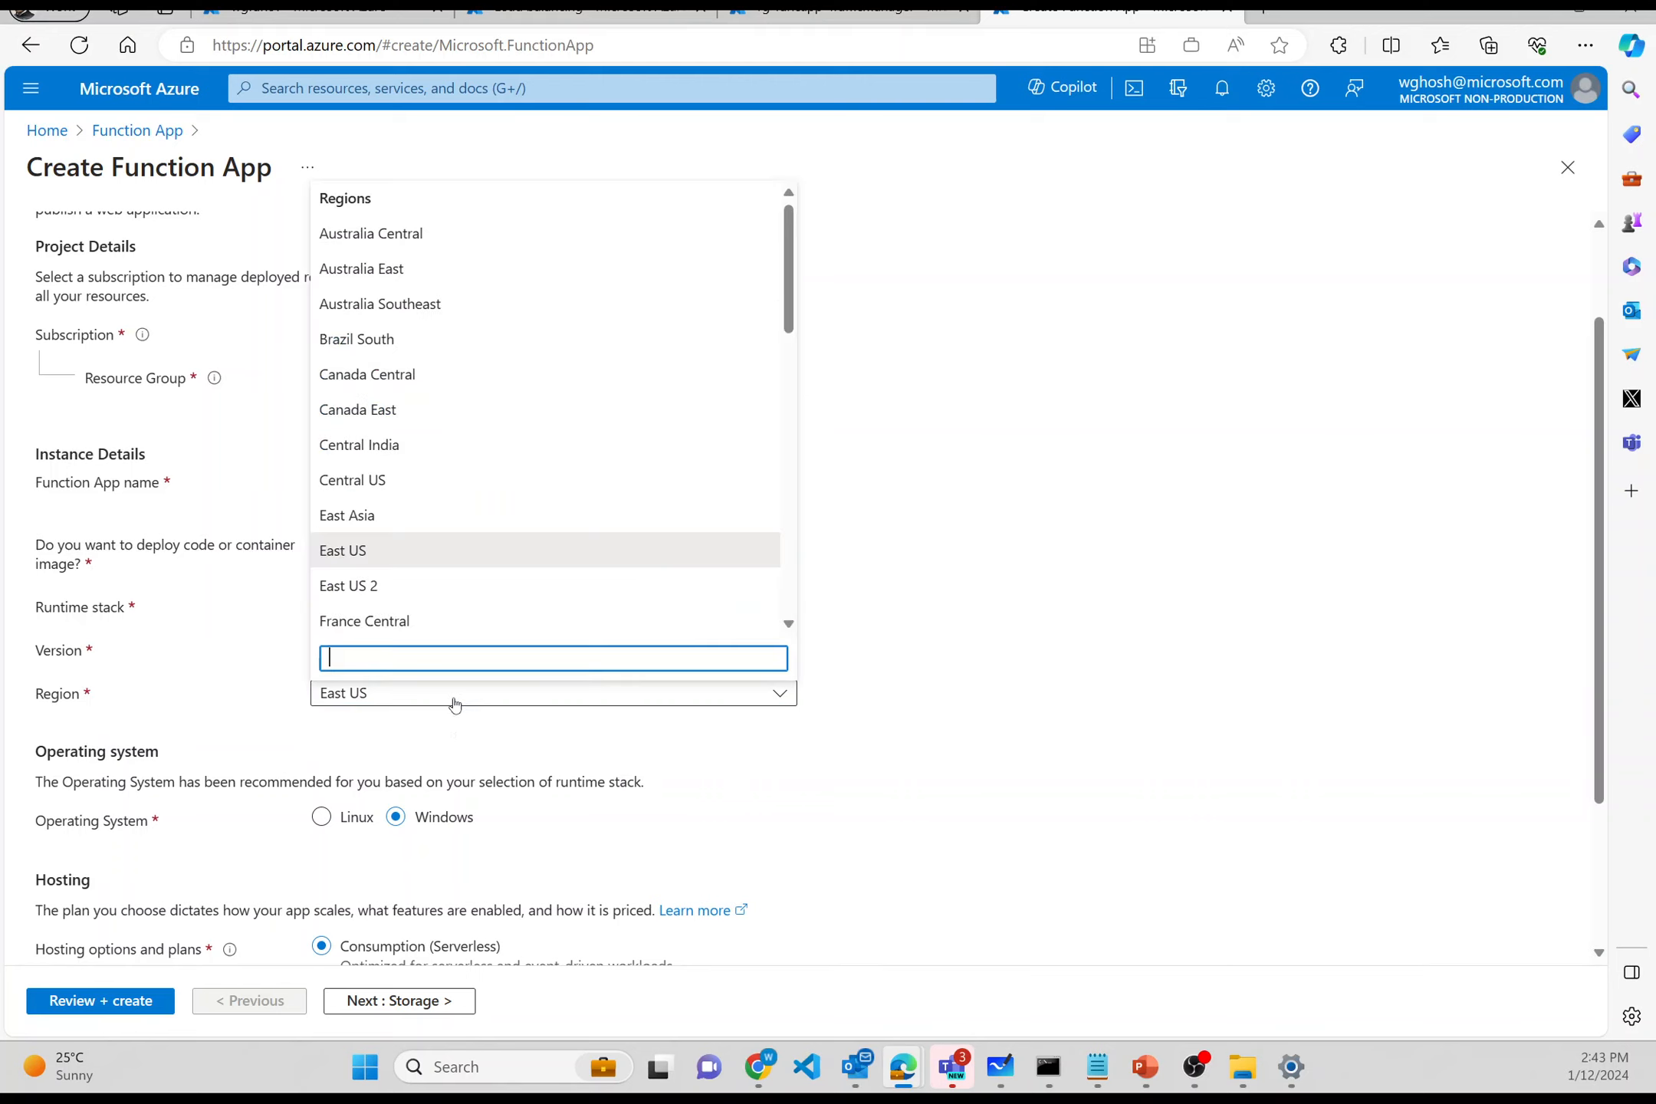
{"action": "type", "text": "we"}
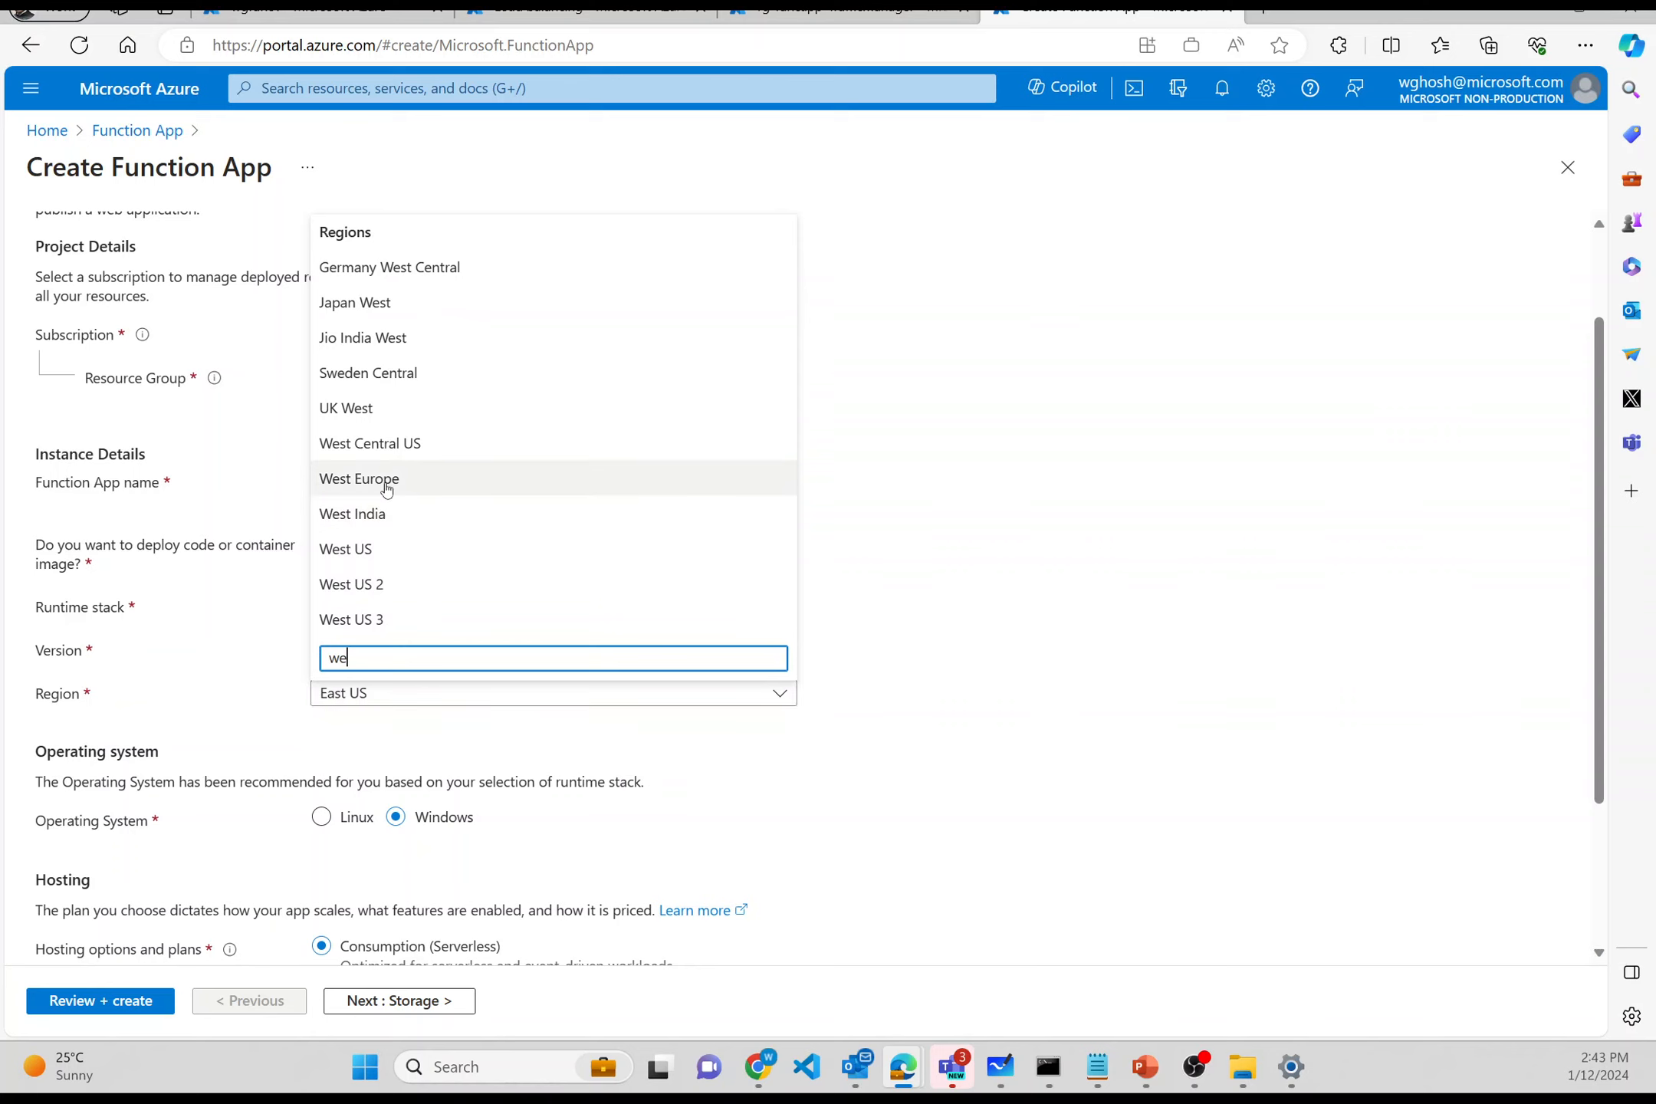
{"action": "left_click", "coordinate": [387, 480]}
- Choose Linux as the operating system with App Service plan hosting
{"action": "left_click", "coordinate": [322, 817]}
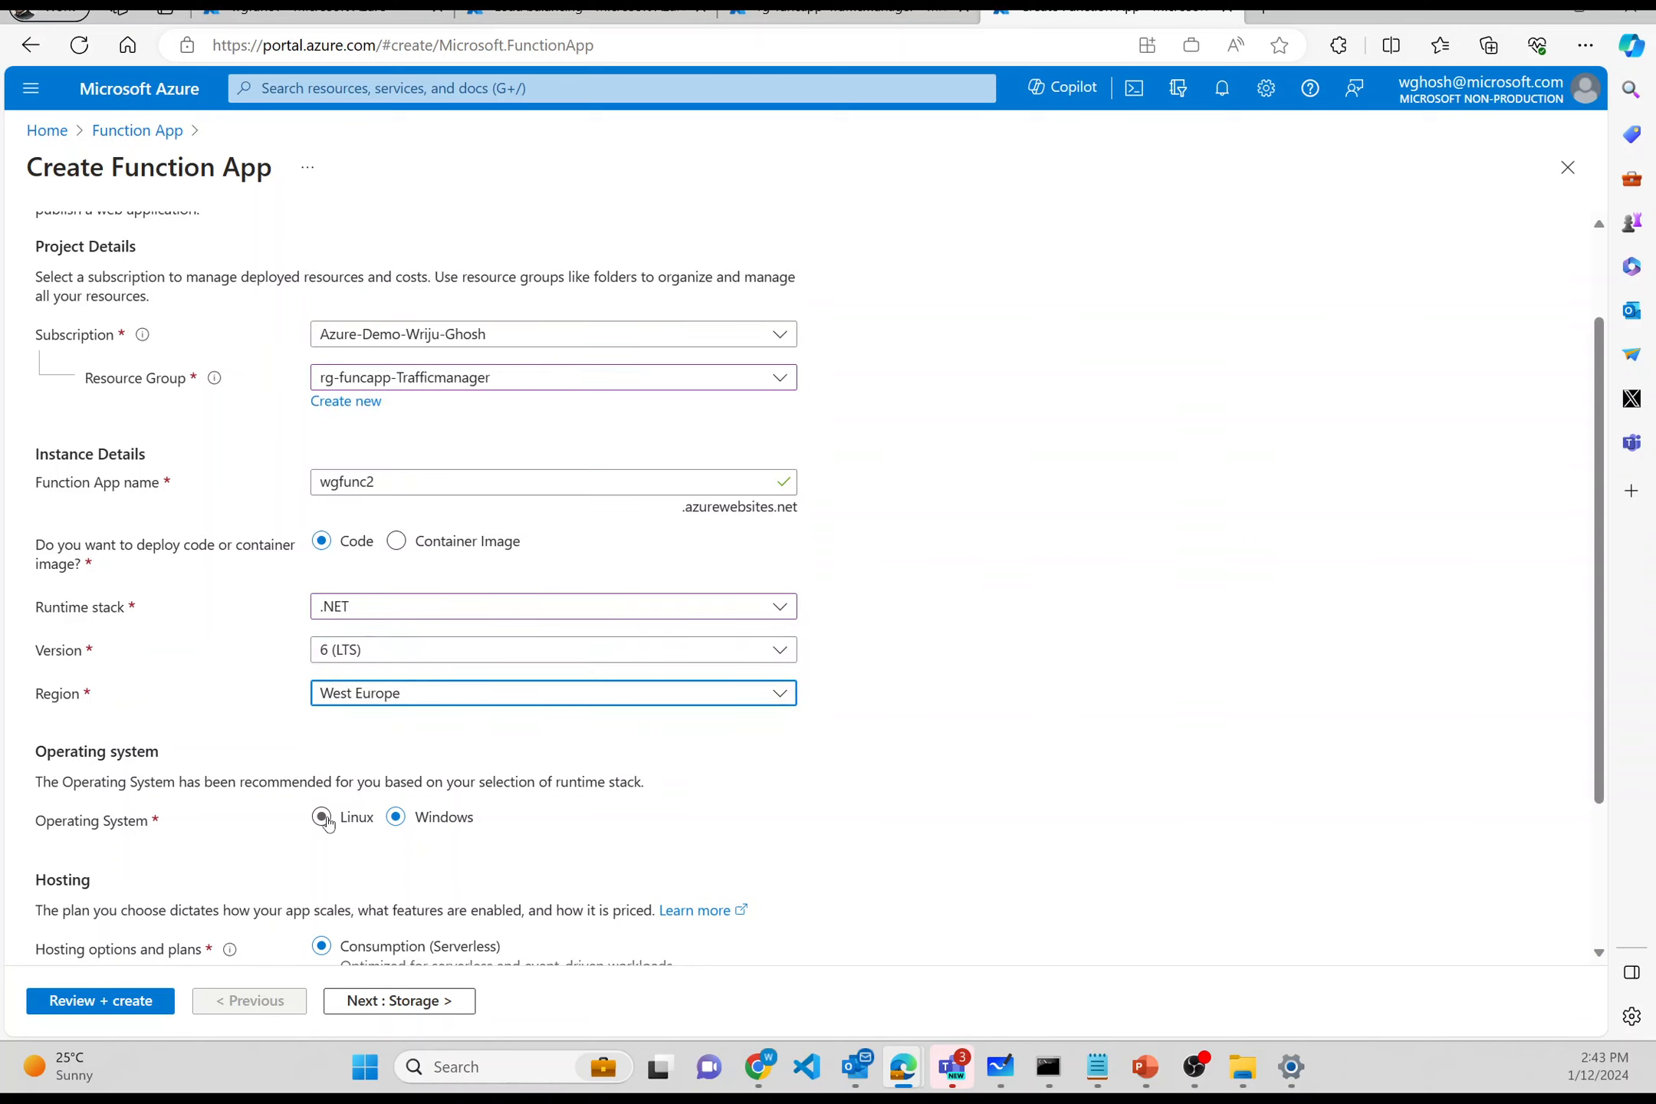
{"action": "scroll", "coordinate": [326, 825], "scroll_direction": "down", "scroll_amount": 2}
{"action": "scroll", "coordinate": [327, 822], "scroll_direction": "down", "scroll_amount": 1}
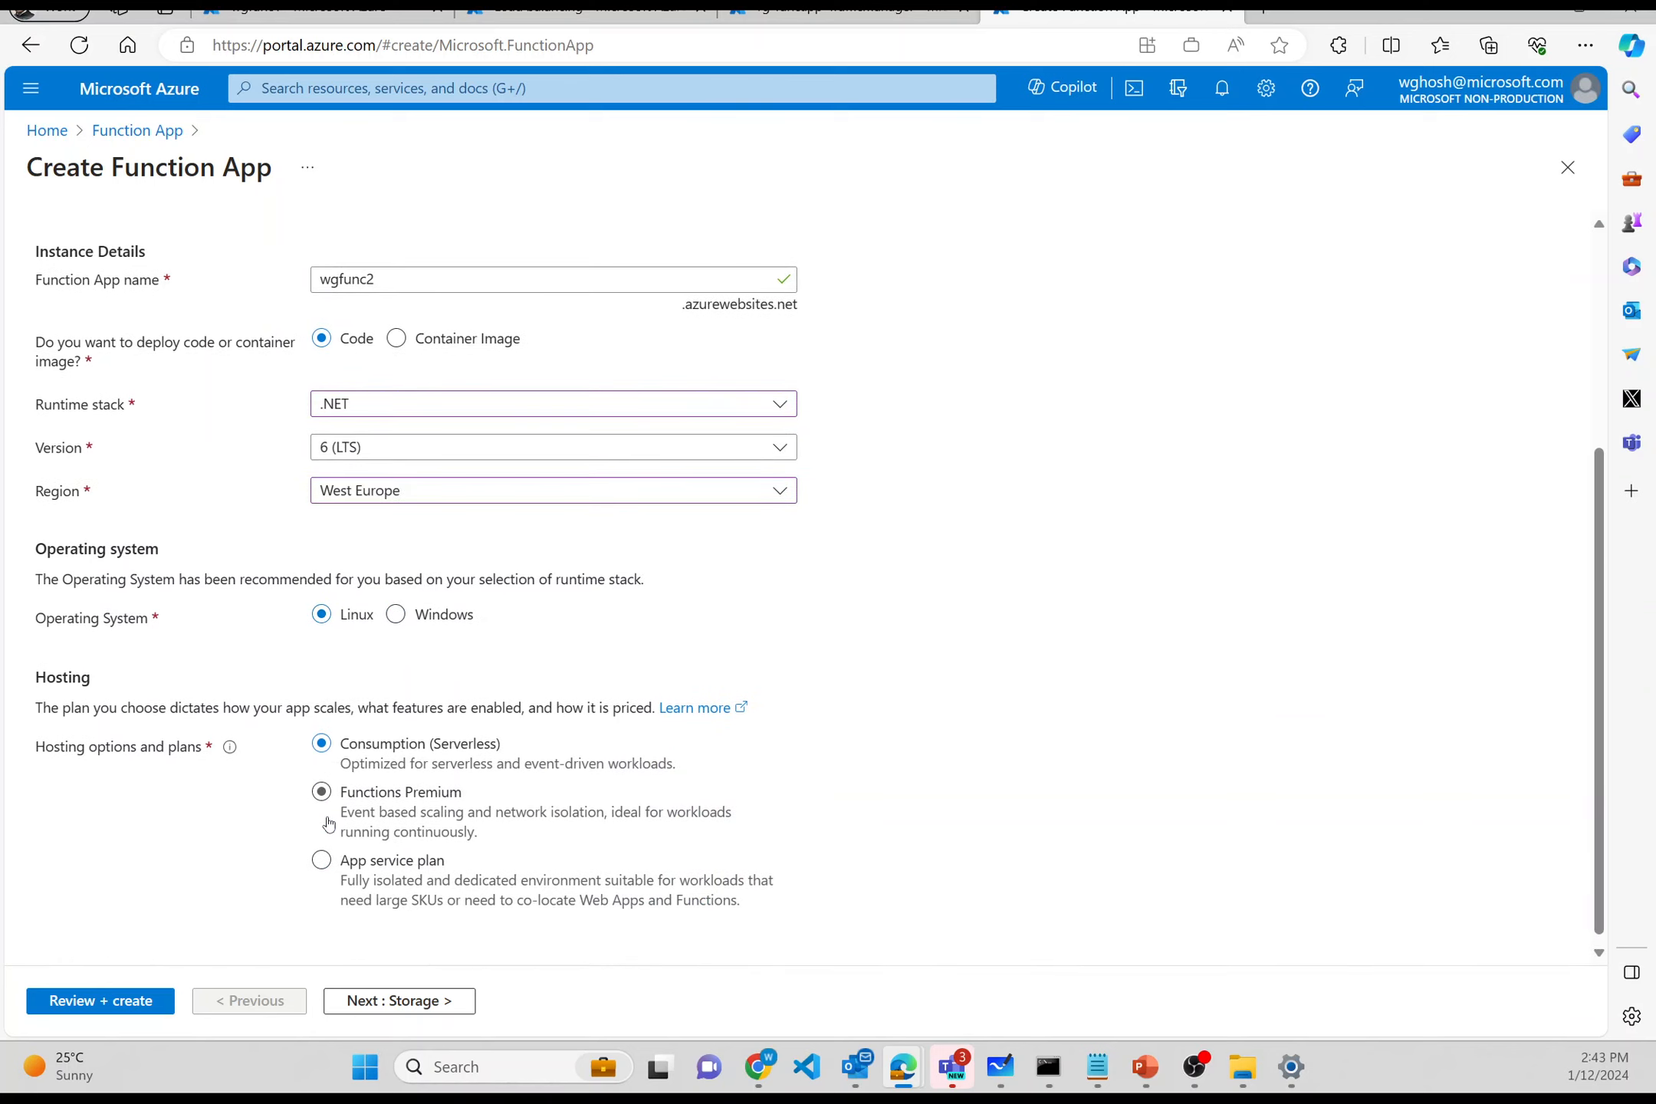
{"action": "left_click", "coordinate": [328, 869]}
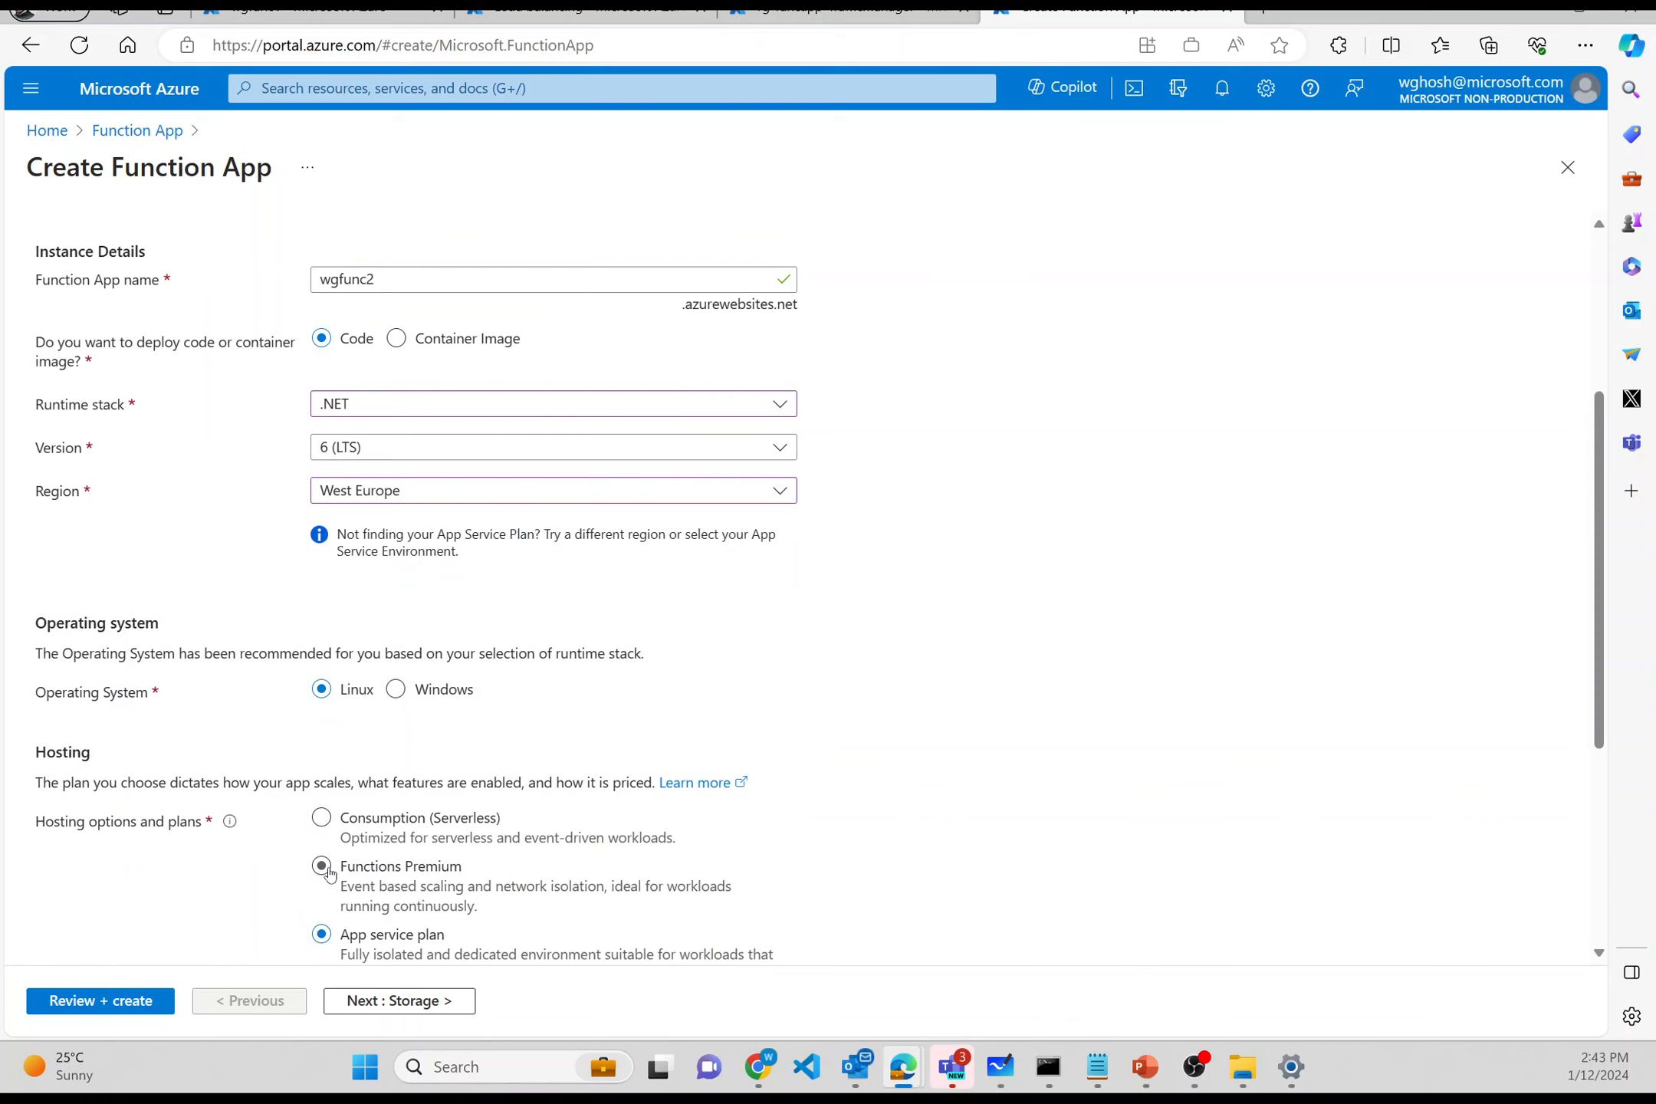
{"action": "scroll", "coordinate": [330, 874], "scroll_direction": "down", "scroll_amount": 2}
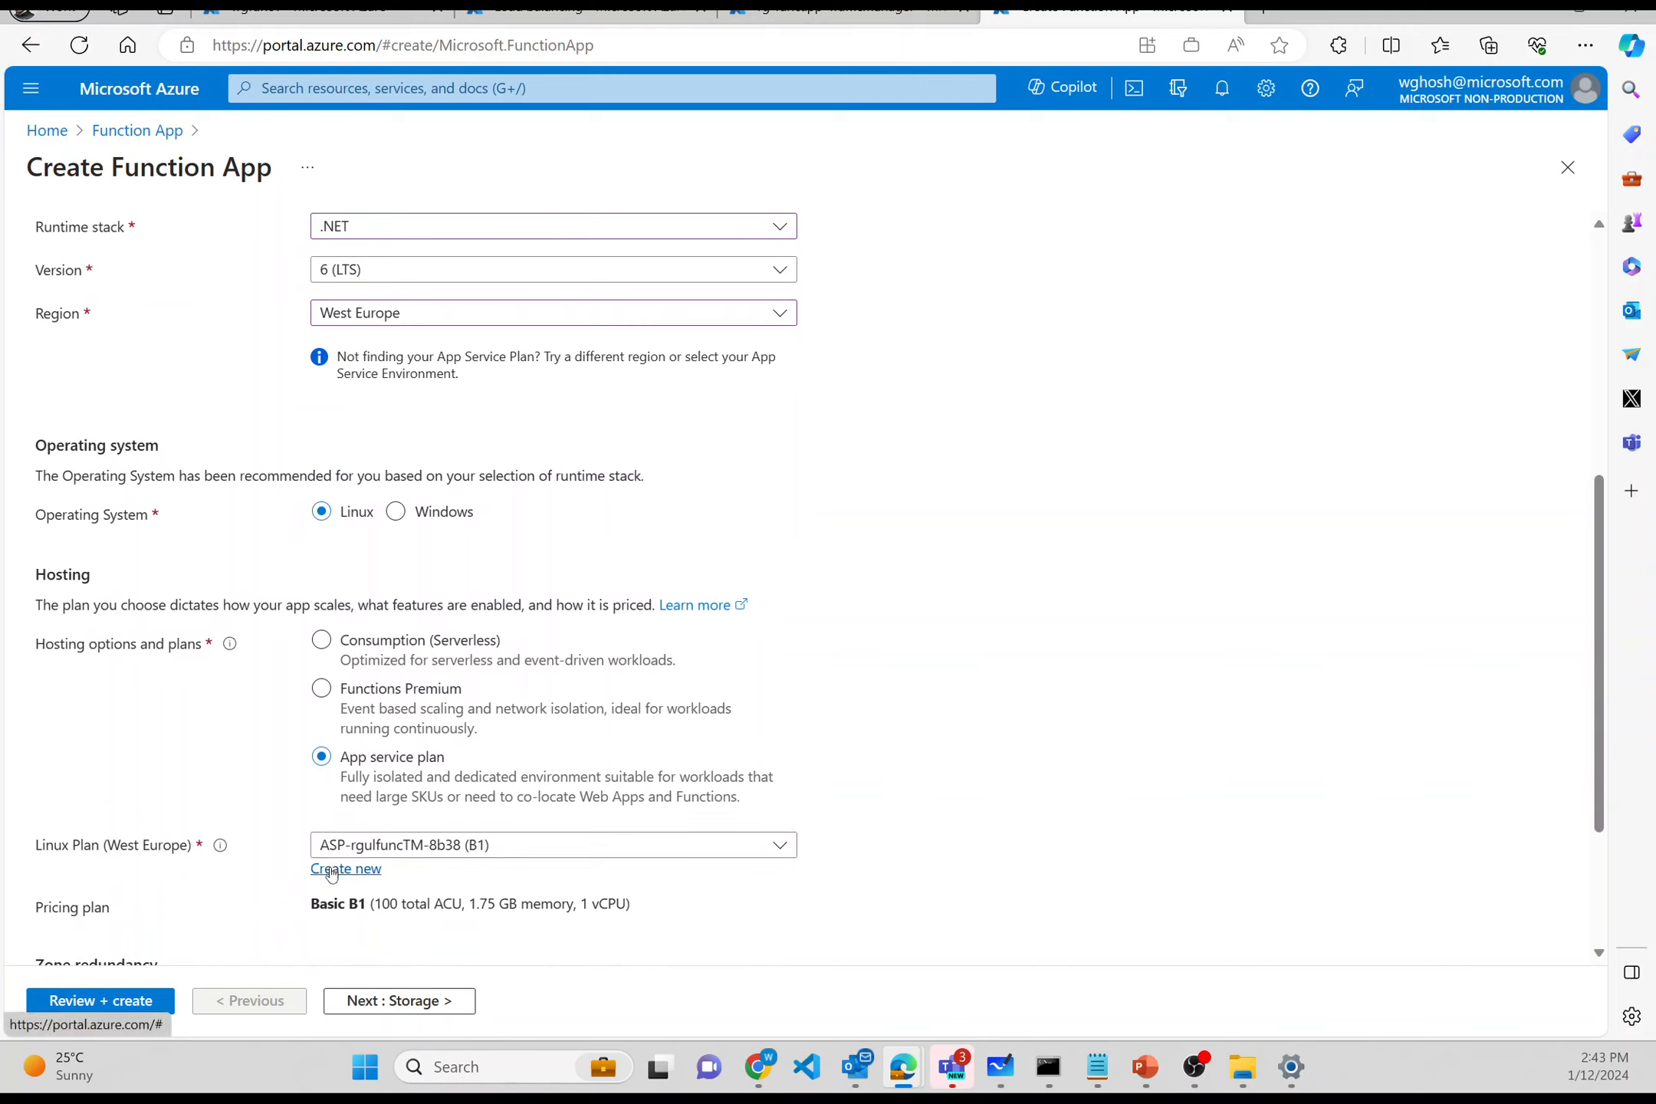
{"action": "left_click", "coordinate": [333, 867]}
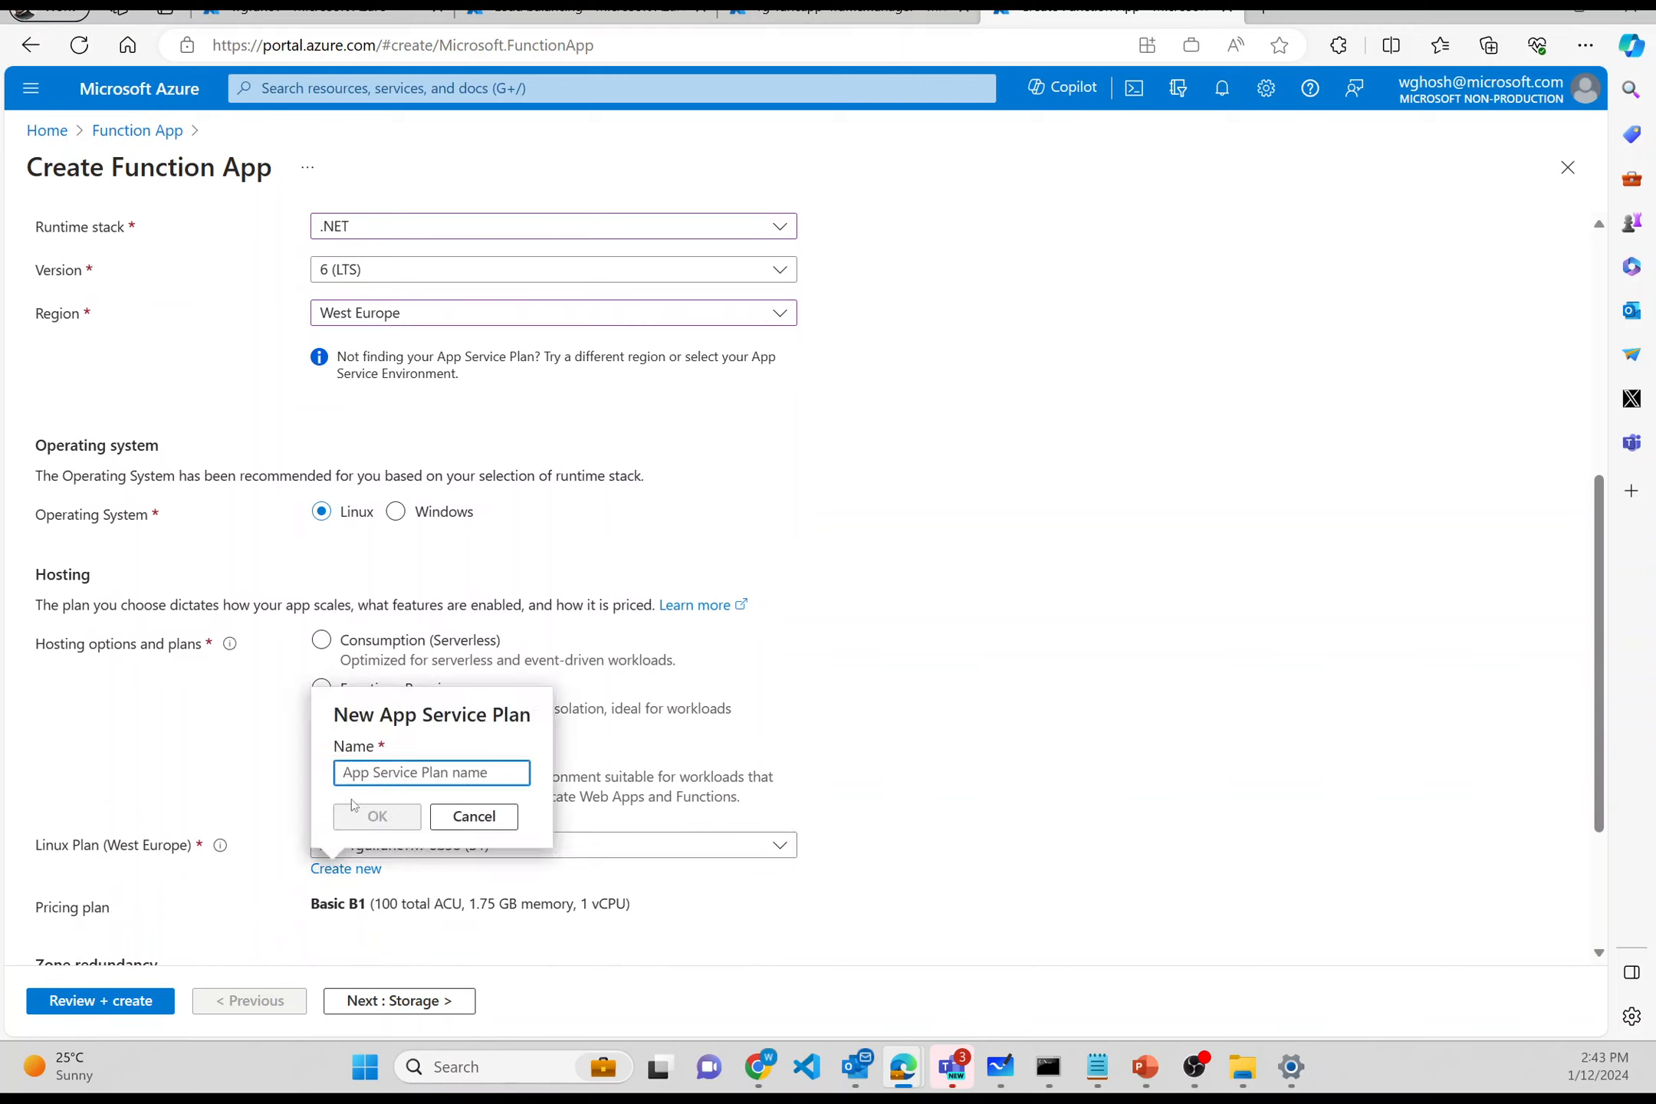
- Create the Linux plan appsvcplan2 and give it the Standard S1 pricing tier
{"action": "type", "text": "appsvc"}
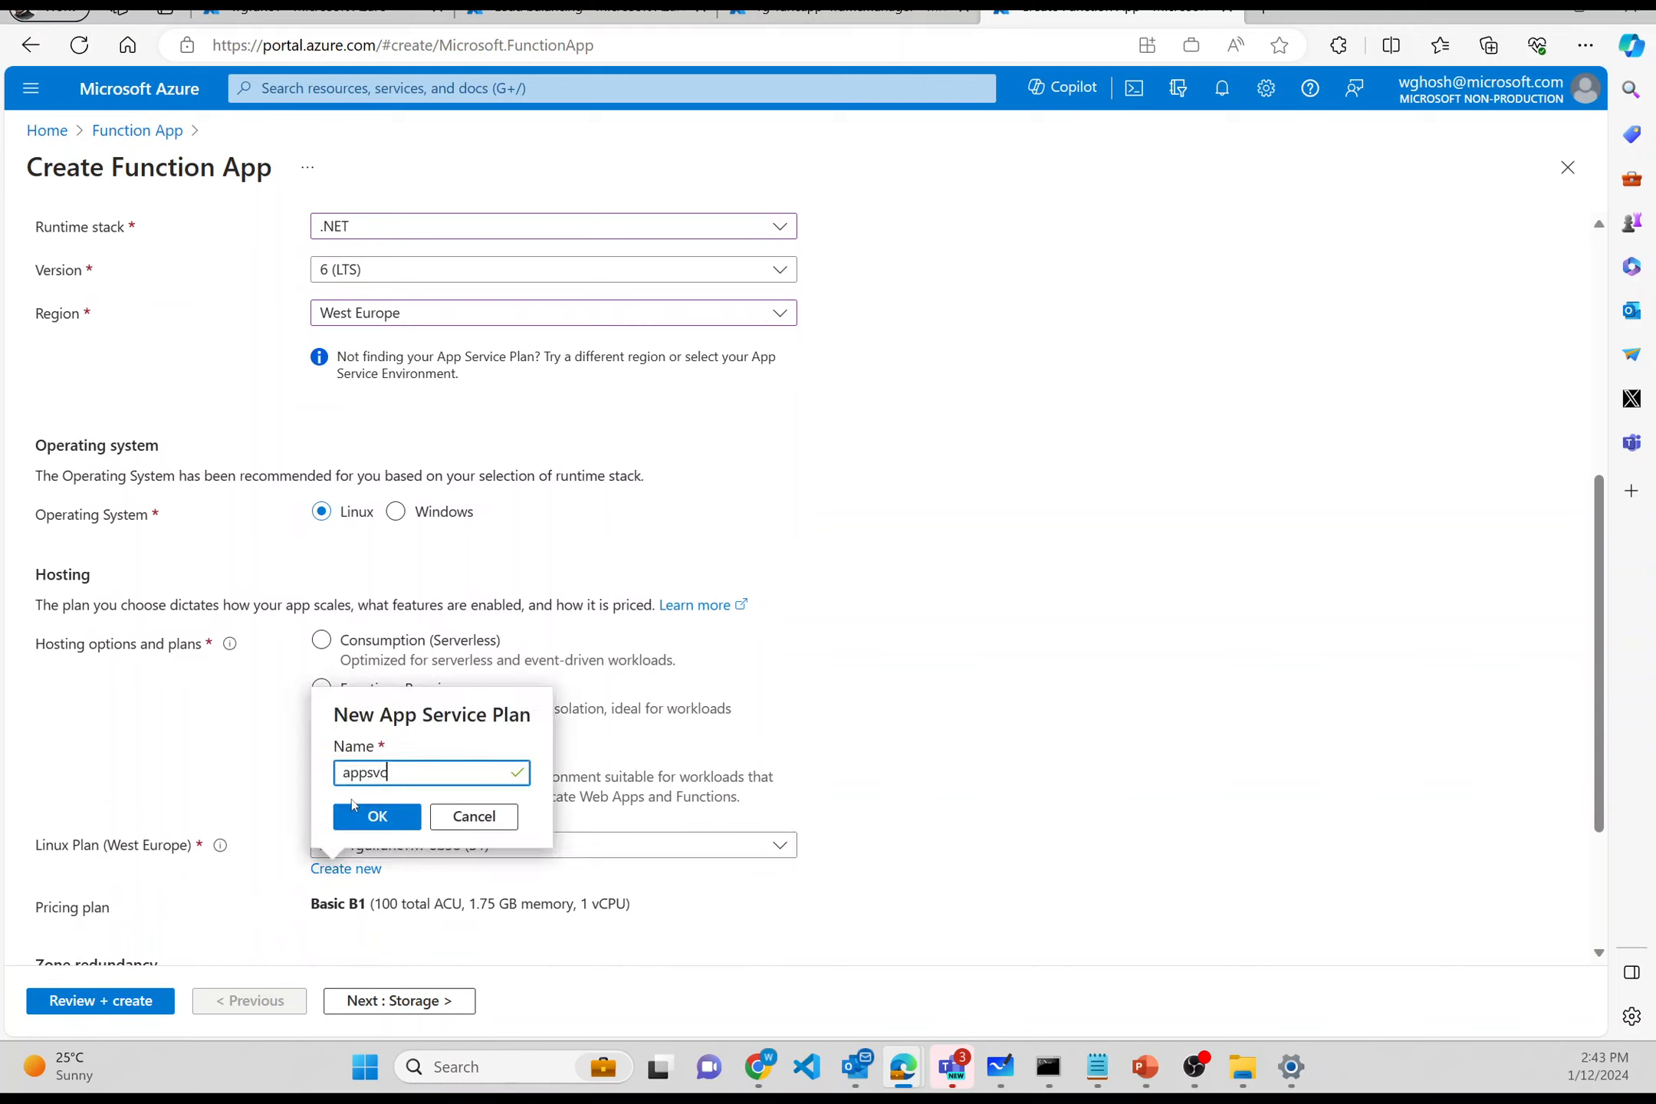
{"action": "type", "text": "plan2"}
{"action": "left_click", "coordinate": [366, 818]}
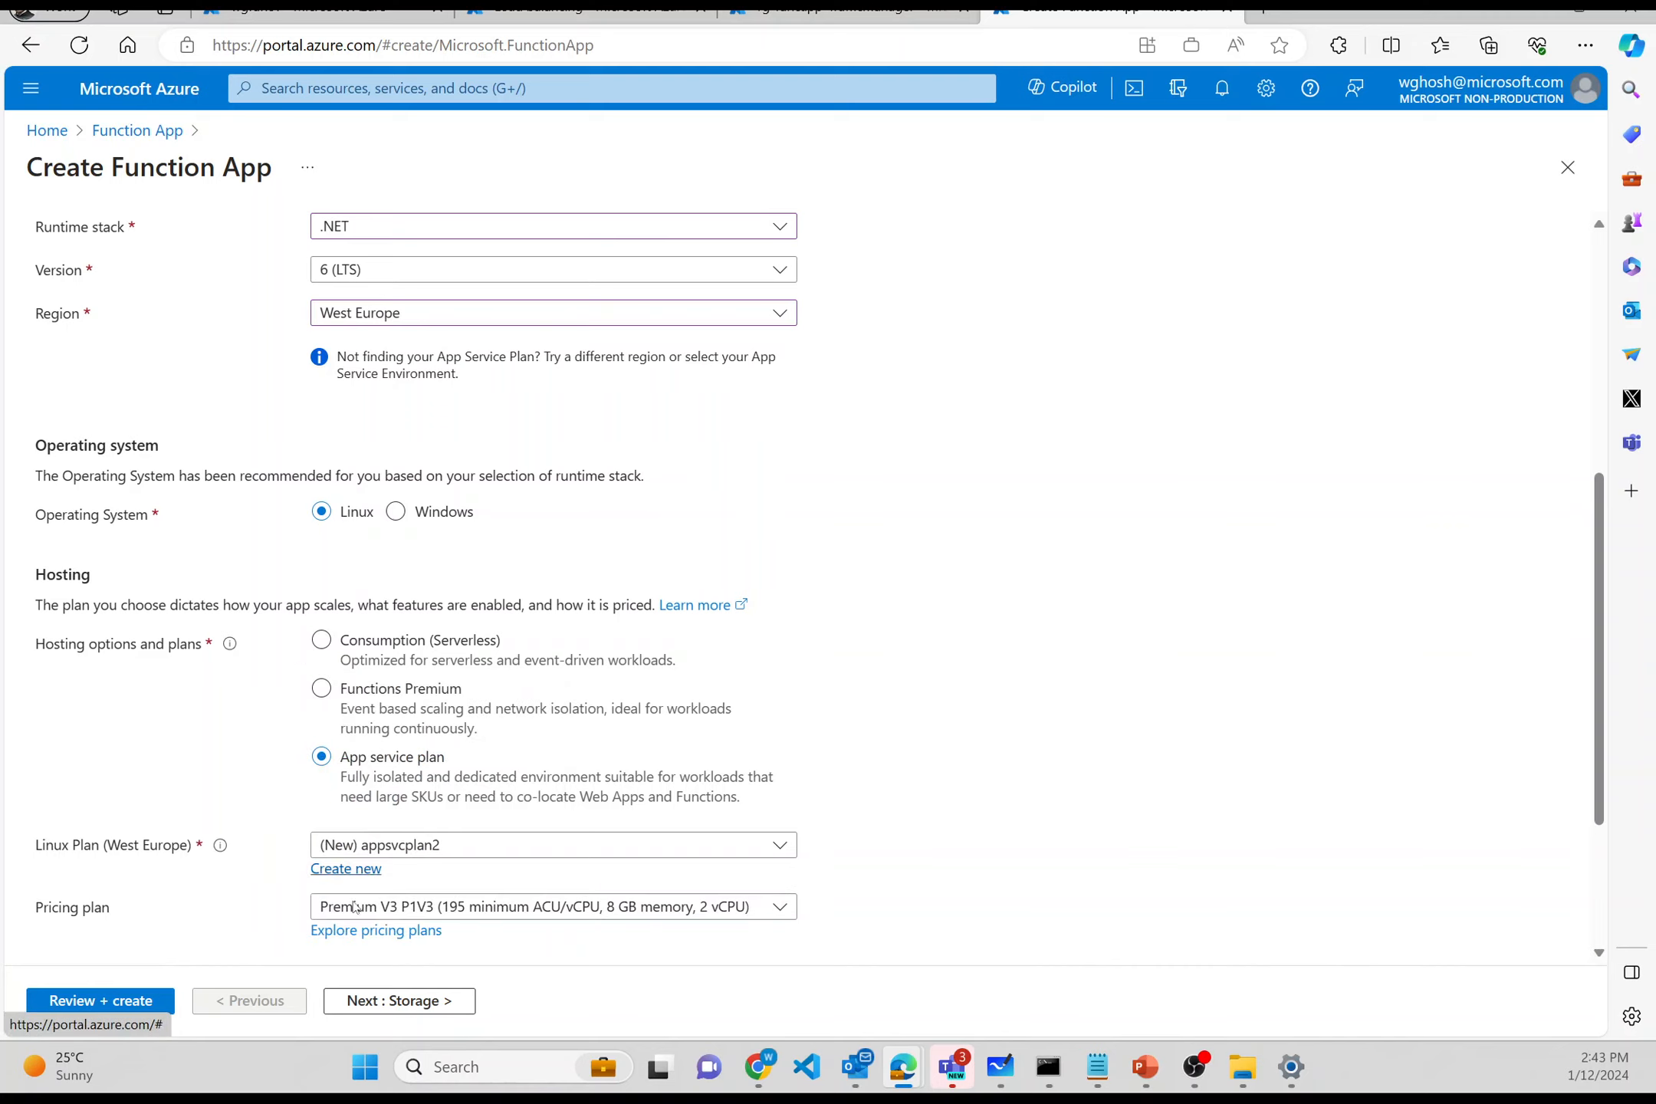
{"action": "left_click", "coordinate": [357, 931]}
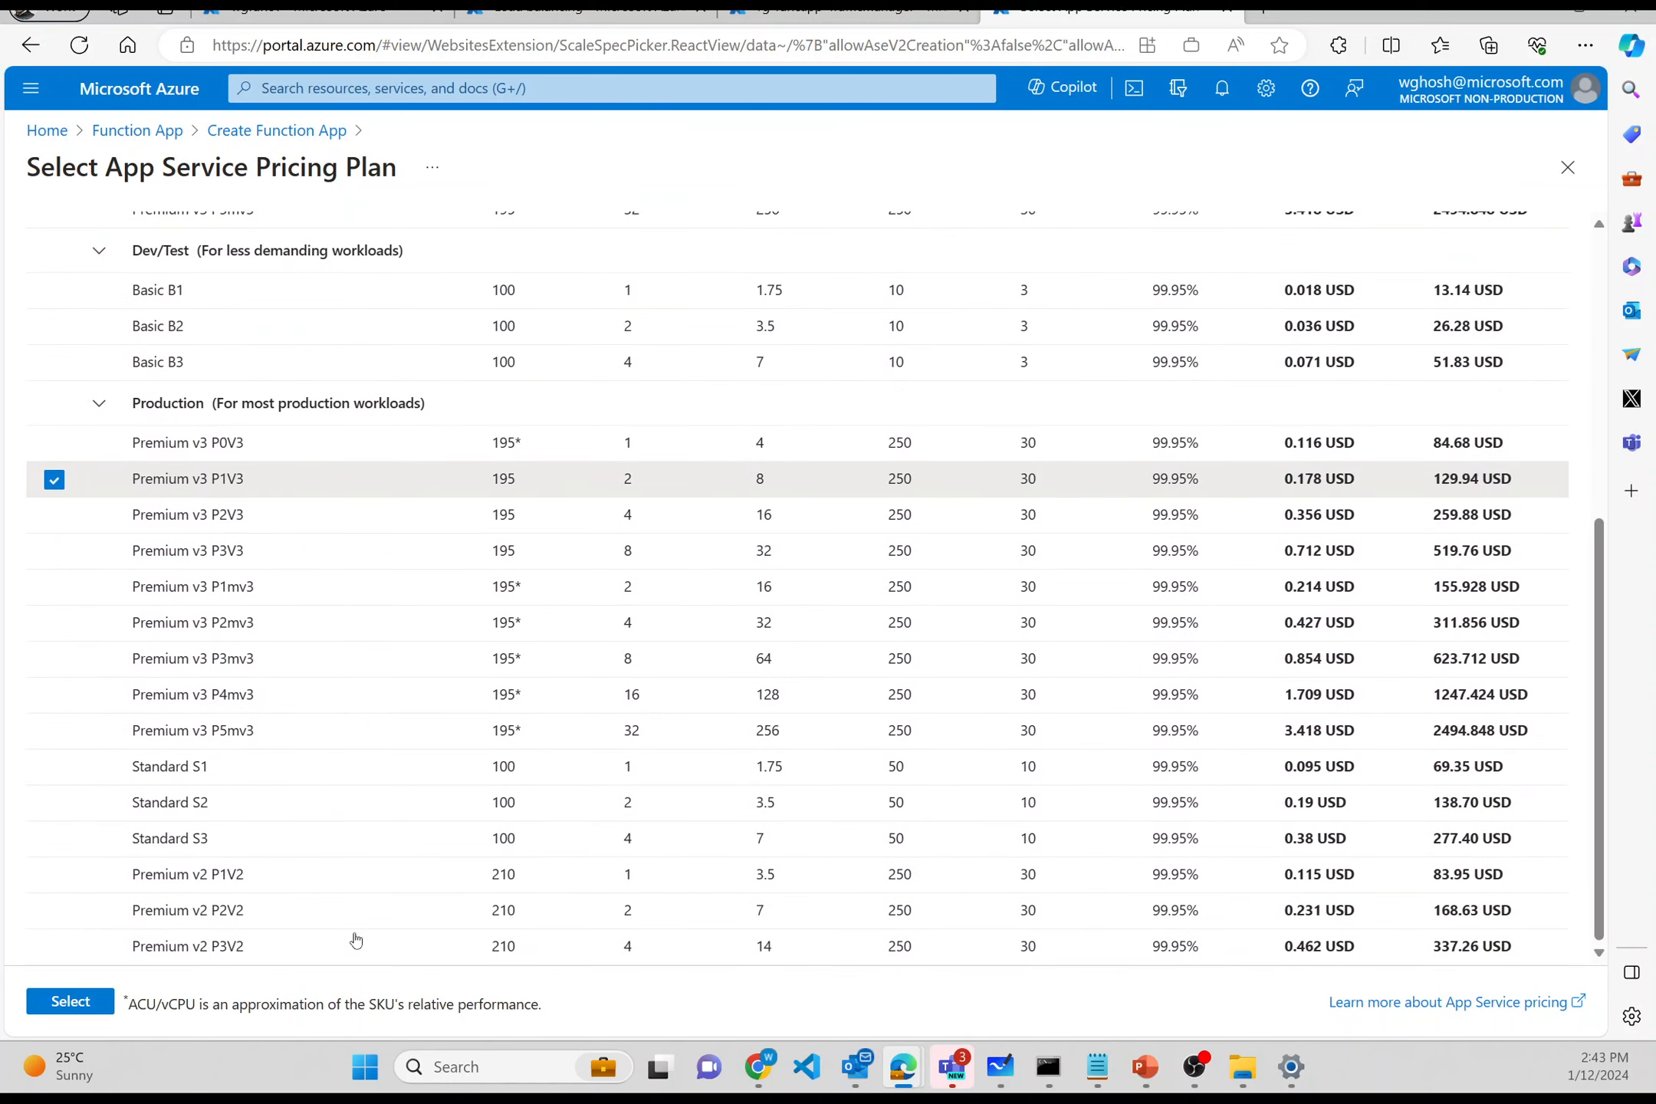
{"action": "left_click", "coordinate": [54, 767]}
{"action": "left_click", "coordinate": [67, 1003]}
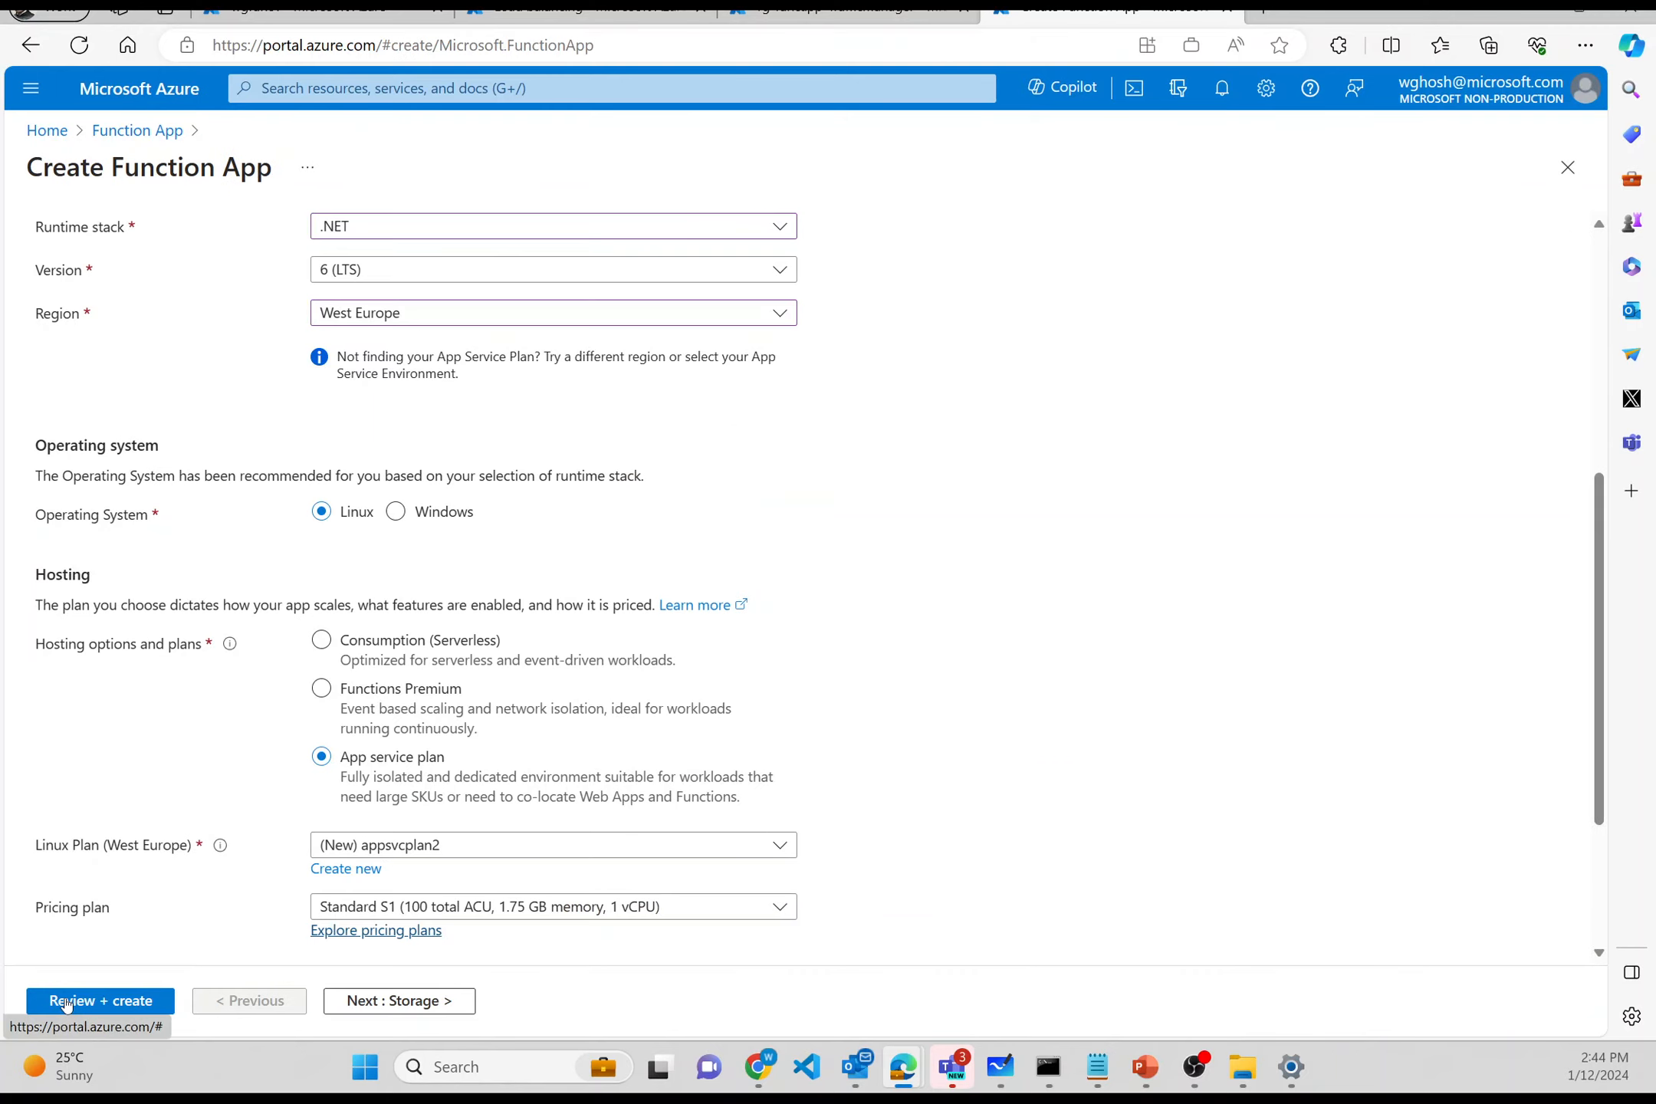
- Step through Storage, Networking, Monitoring (Application Insights off), Deployment and Tags to Review + create
{"action": "scroll", "coordinate": [253, 819], "scroll_direction": "down", "scroll_amount": 3}
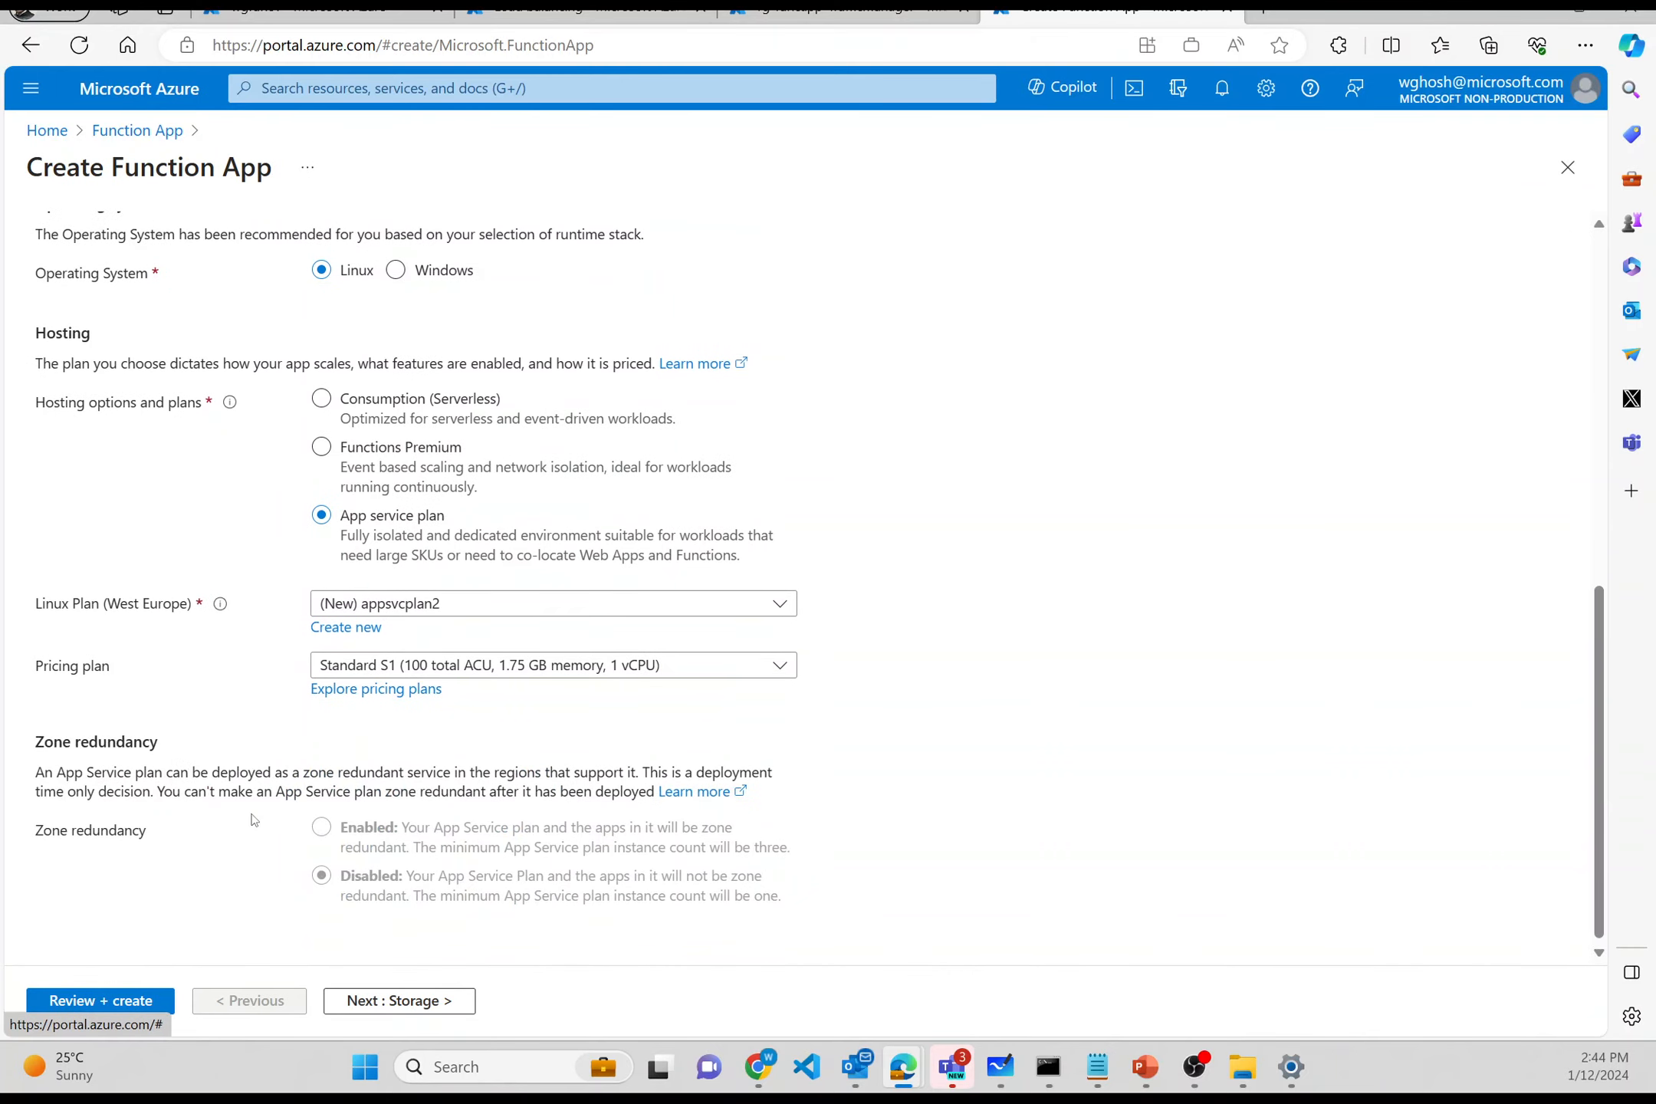
{"action": "left_click", "coordinate": [385, 1011]}
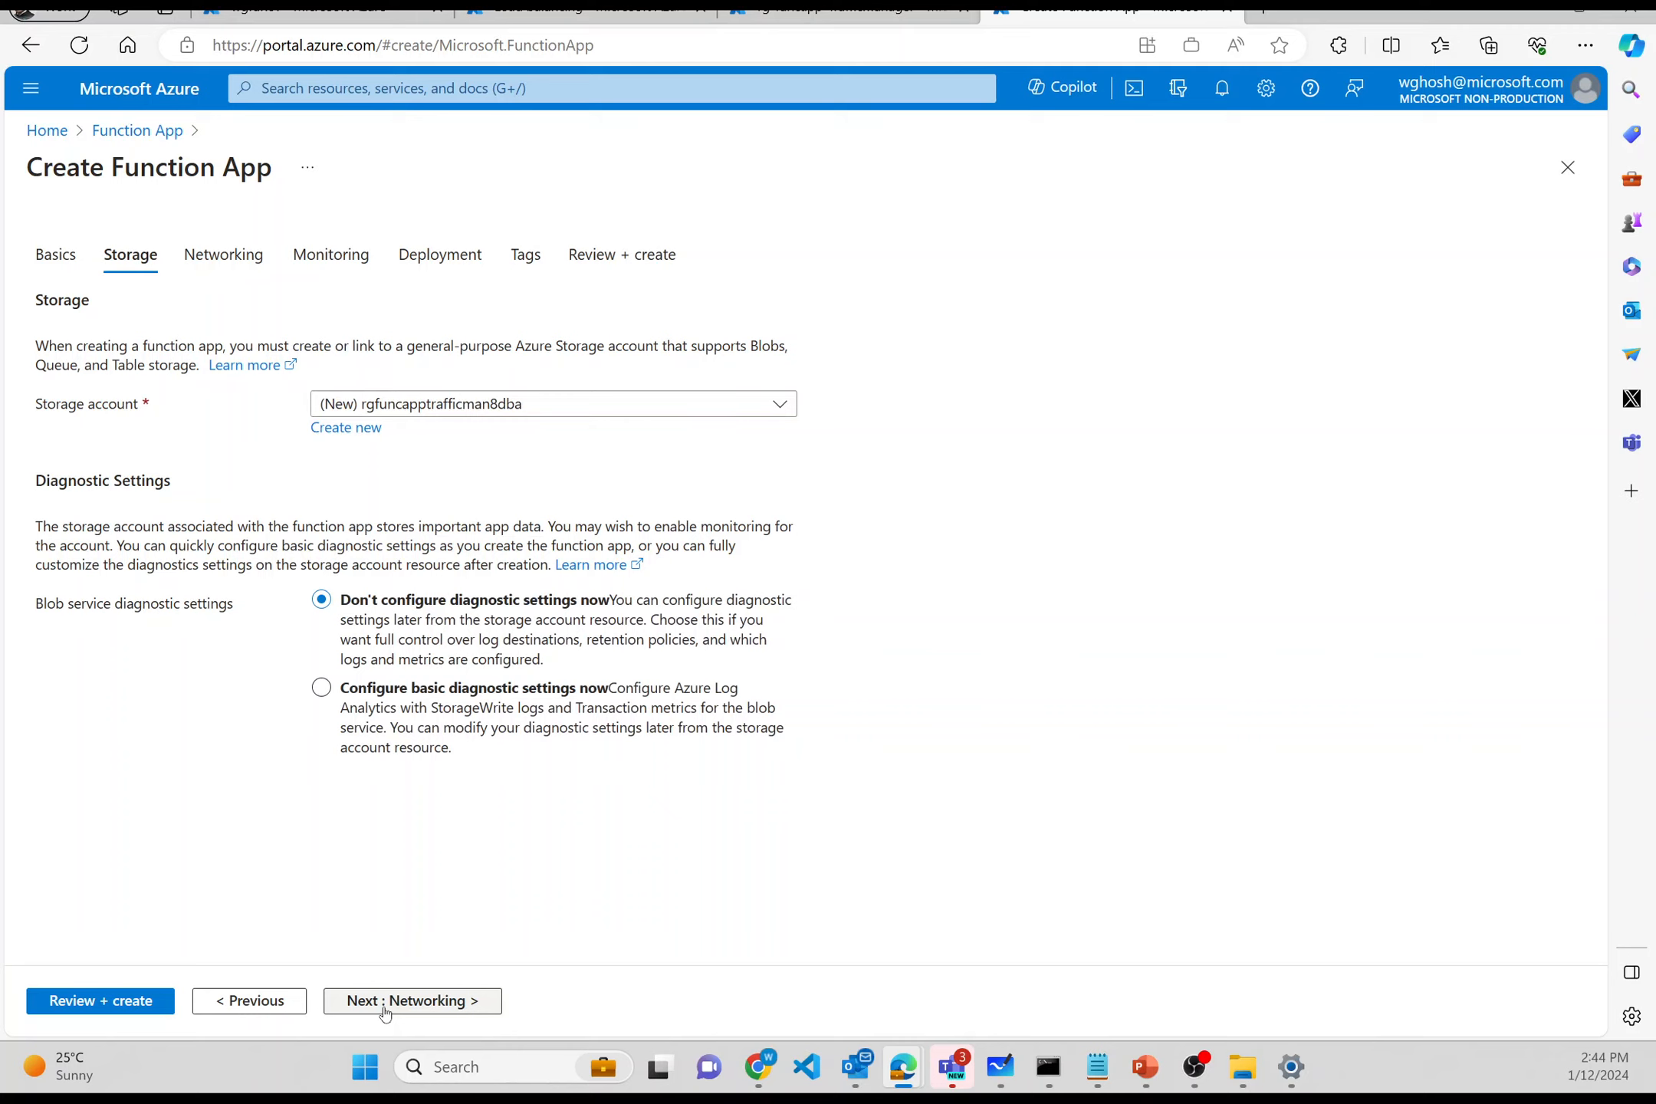
{"action": "left_click", "coordinate": [385, 1010]}
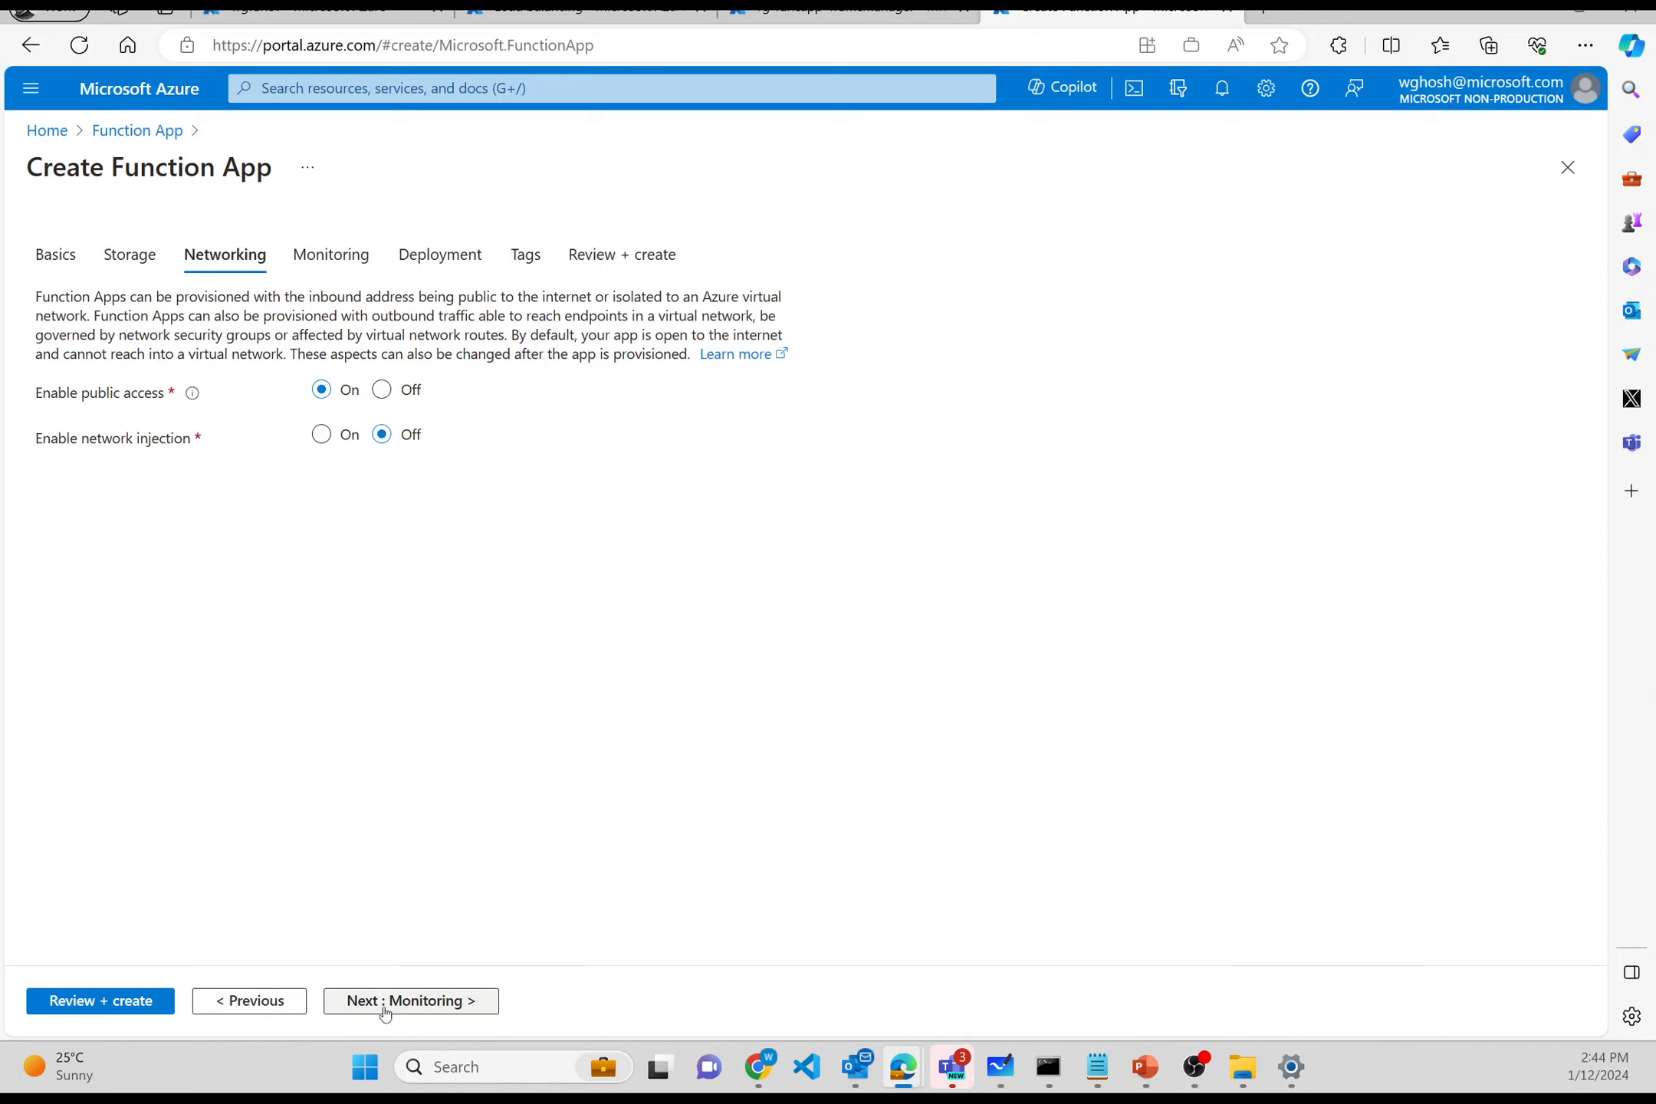
{"action": "left_click", "coordinate": [385, 1010]}
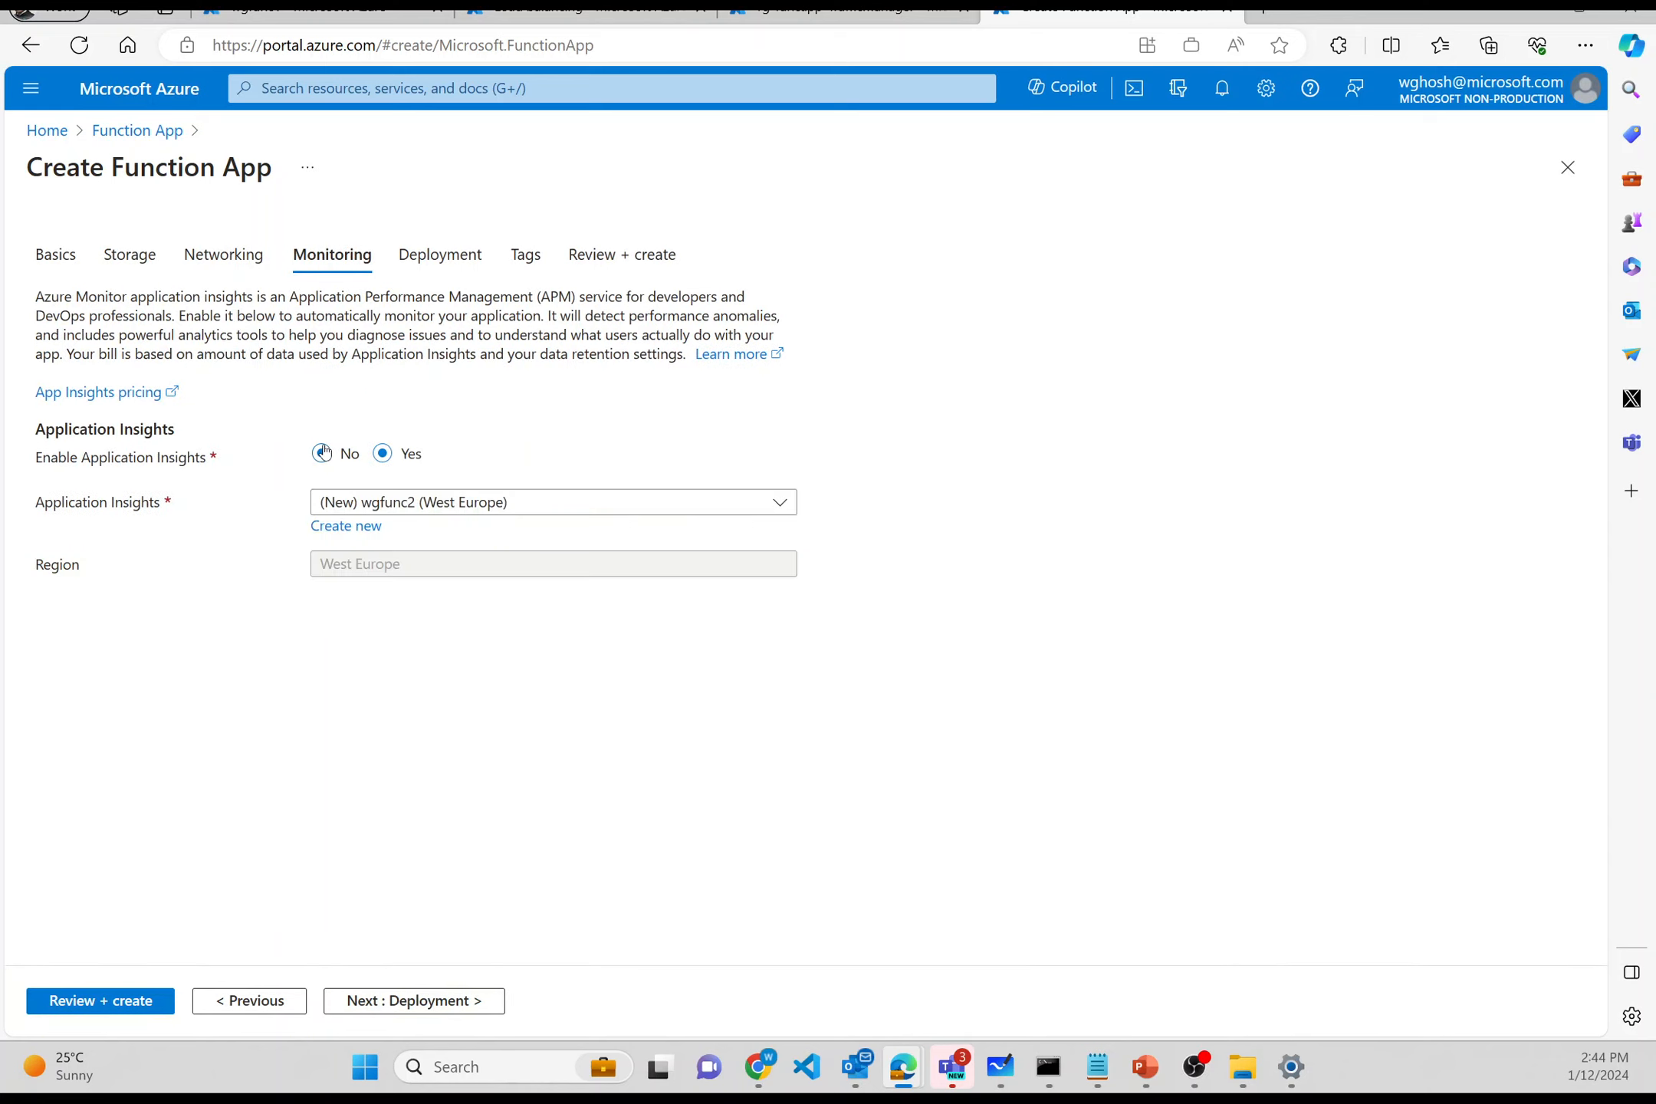
{"action": "left_click", "coordinate": [323, 454]}
{"action": "left_click", "coordinate": [408, 1009]}
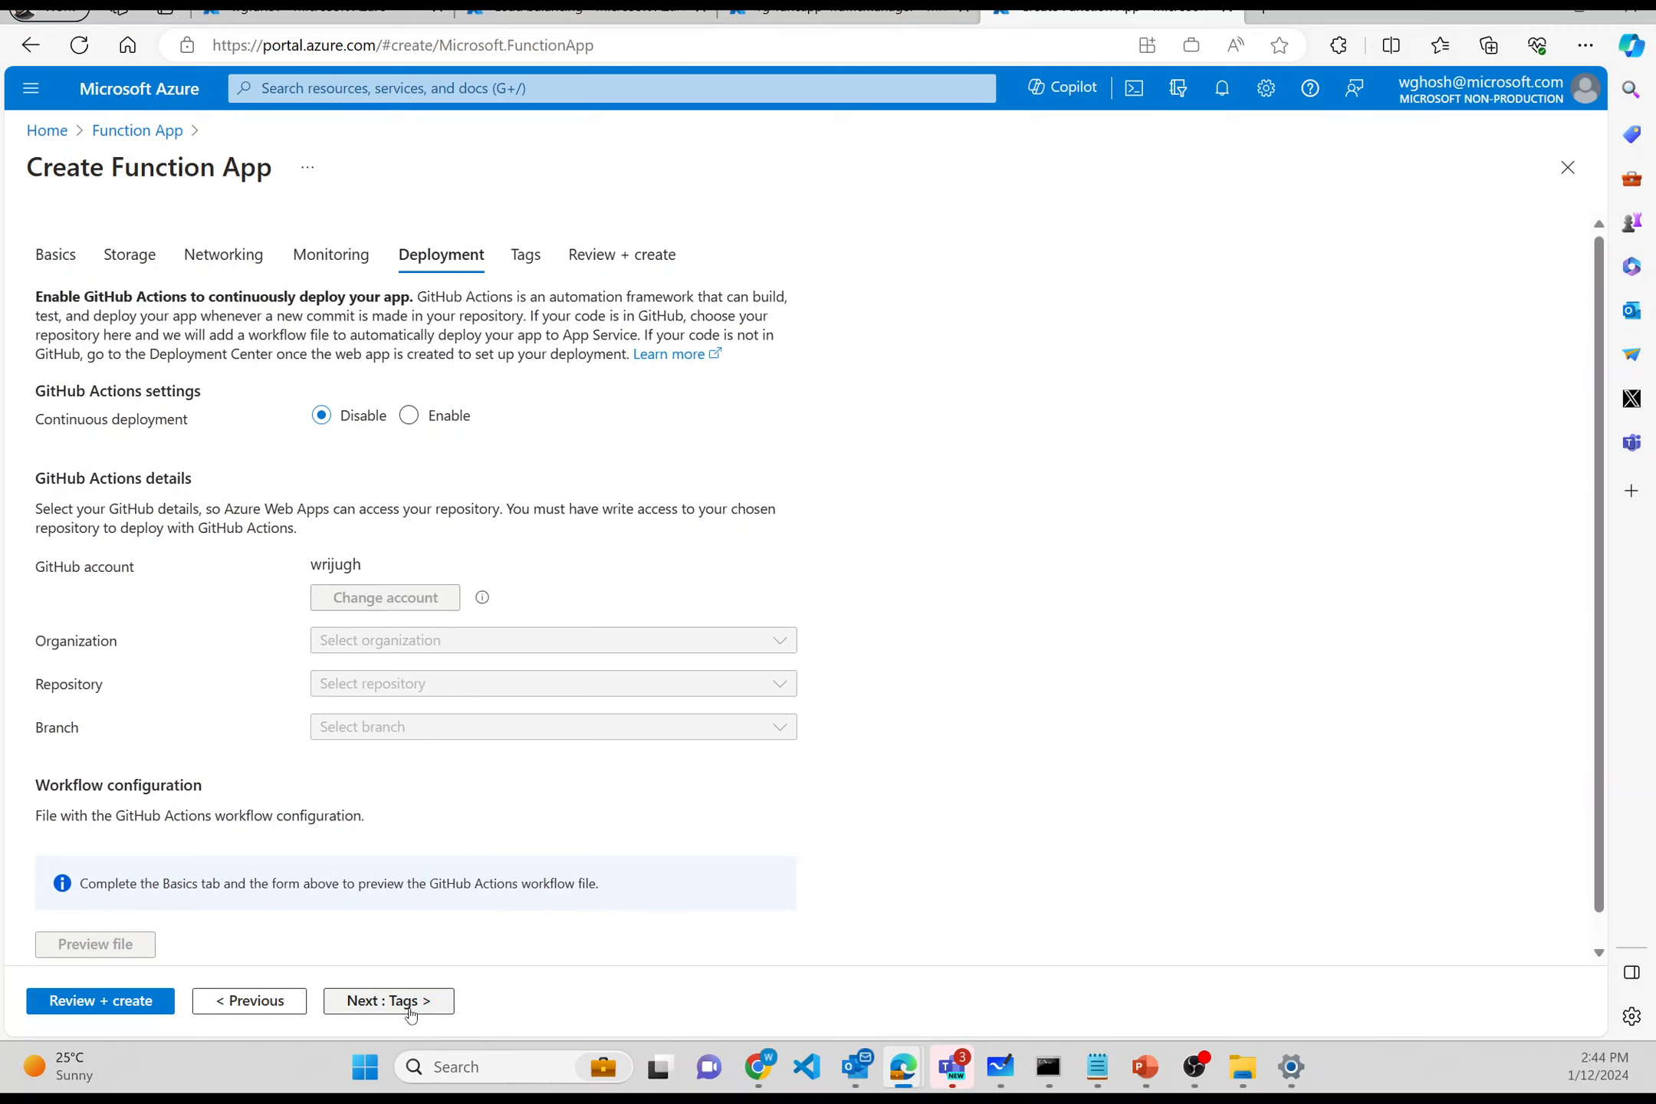
{"action": "left_click", "coordinate": [411, 1011]}
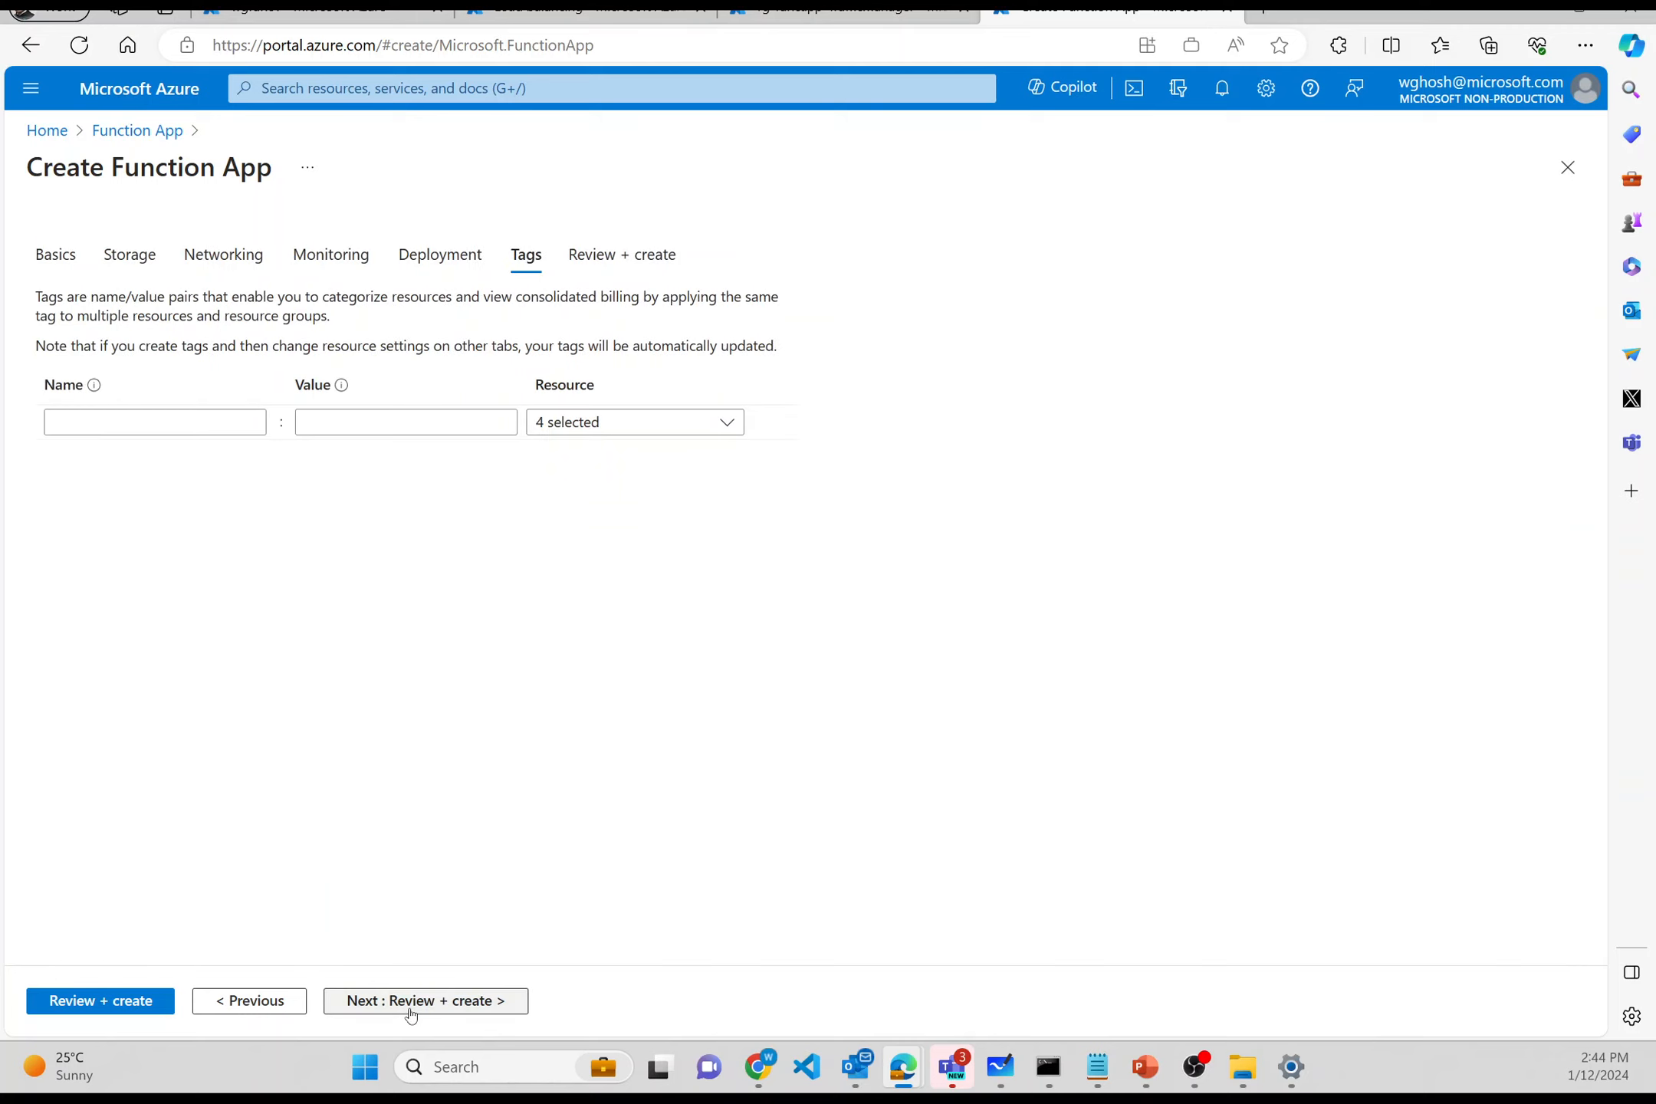
{"action": "left_click", "coordinate": [411, 1011]}
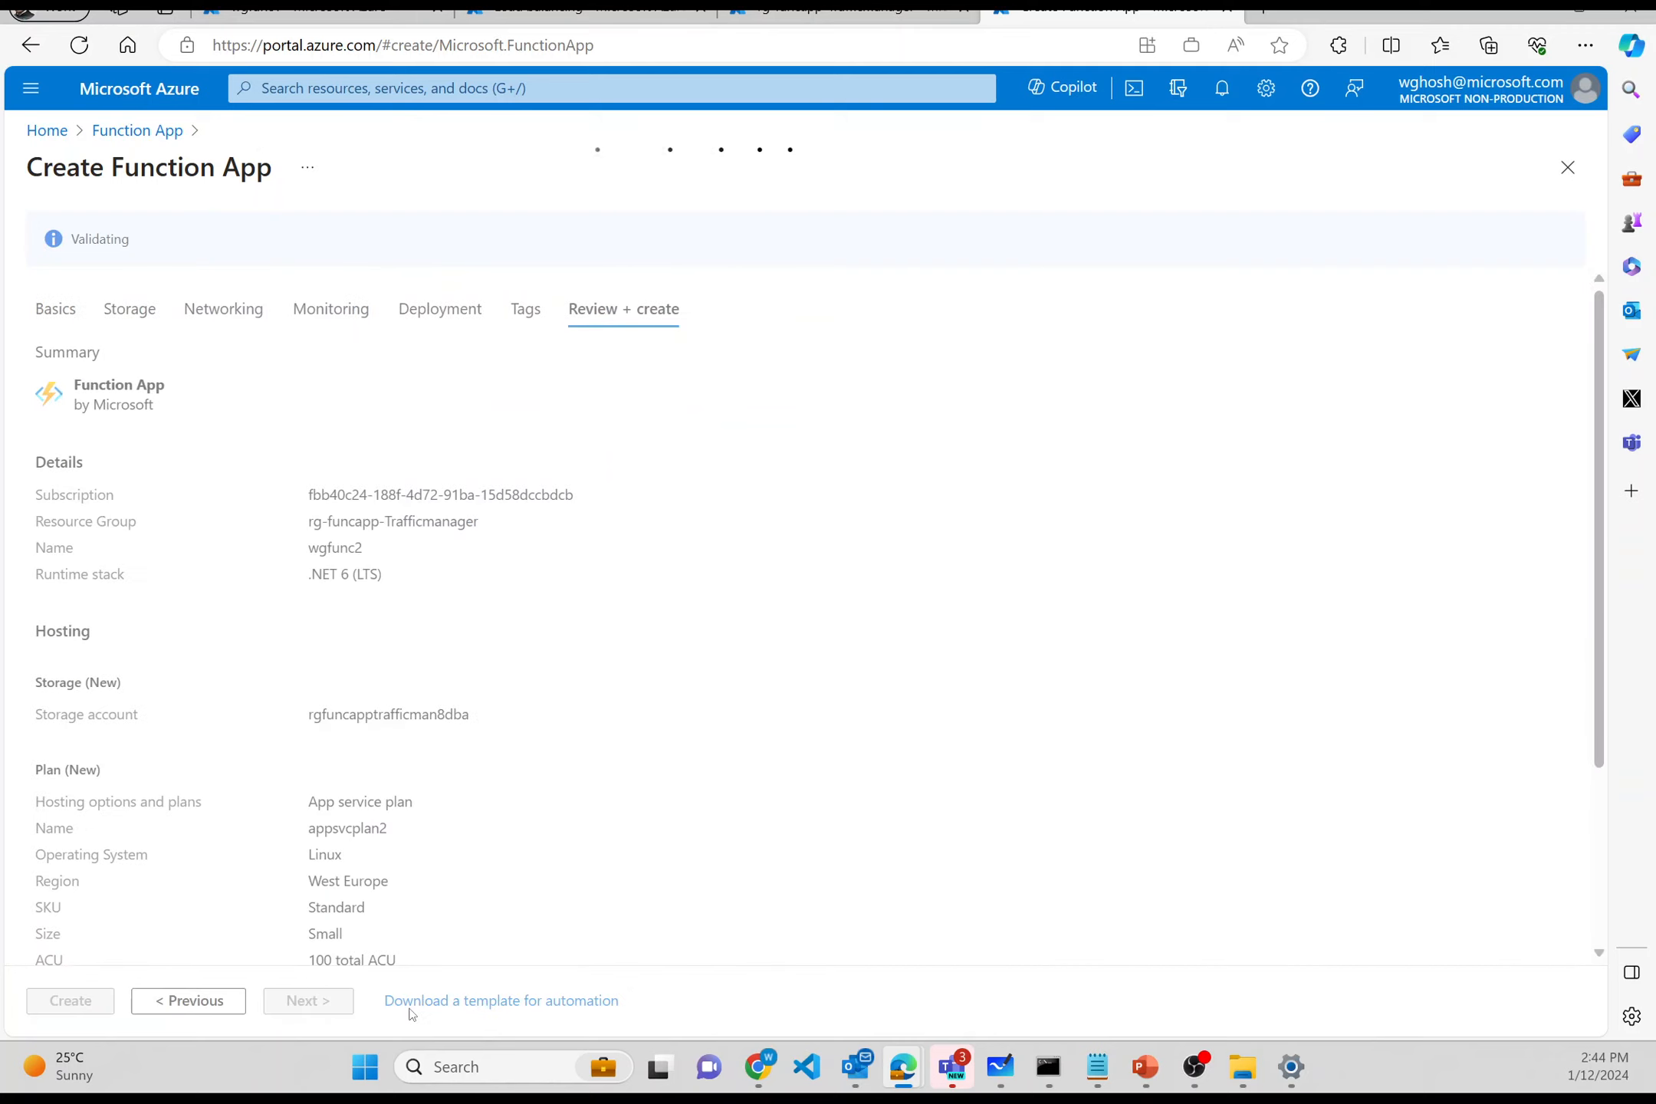
- Start the wgfunc2 deployment, then refresh the Traffic Manager list to show wgtrafficm
{"action": "scroll", "coordinate": [447, 758], "scroll_direction": "down", "scroll_amount": 2}
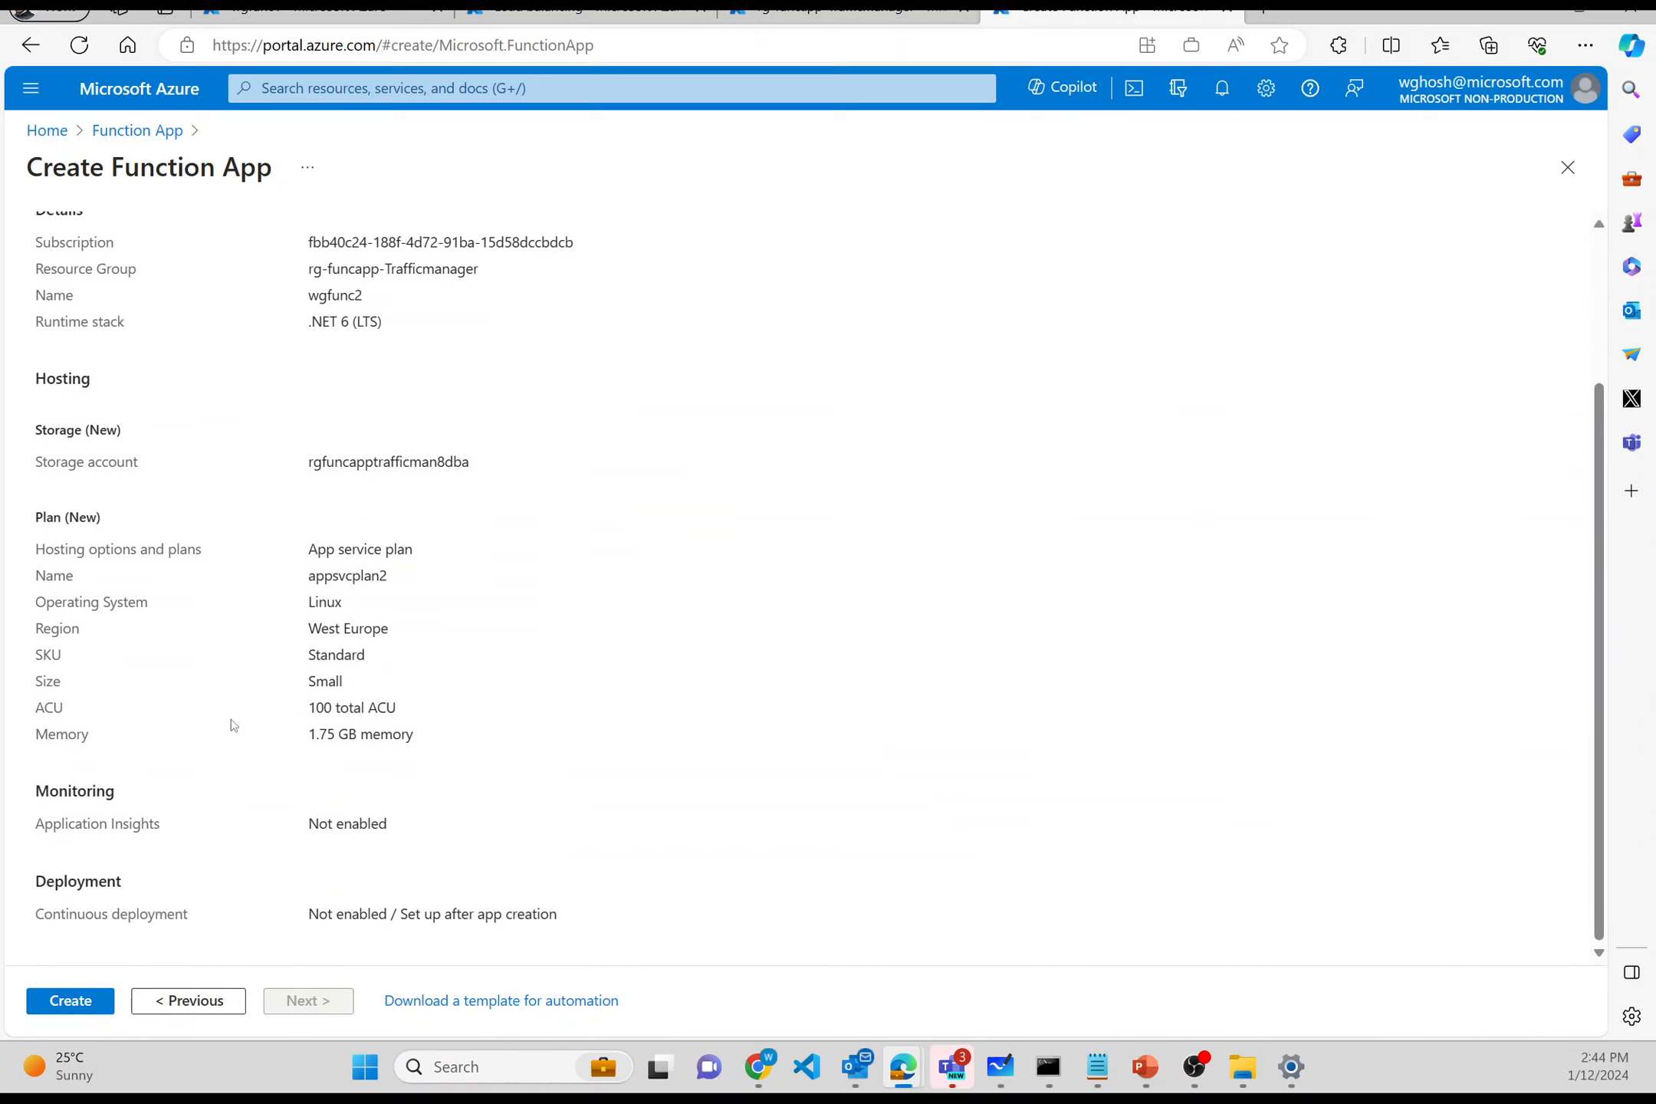
{"action": "triple_click", "coordinate": [338, 627]}
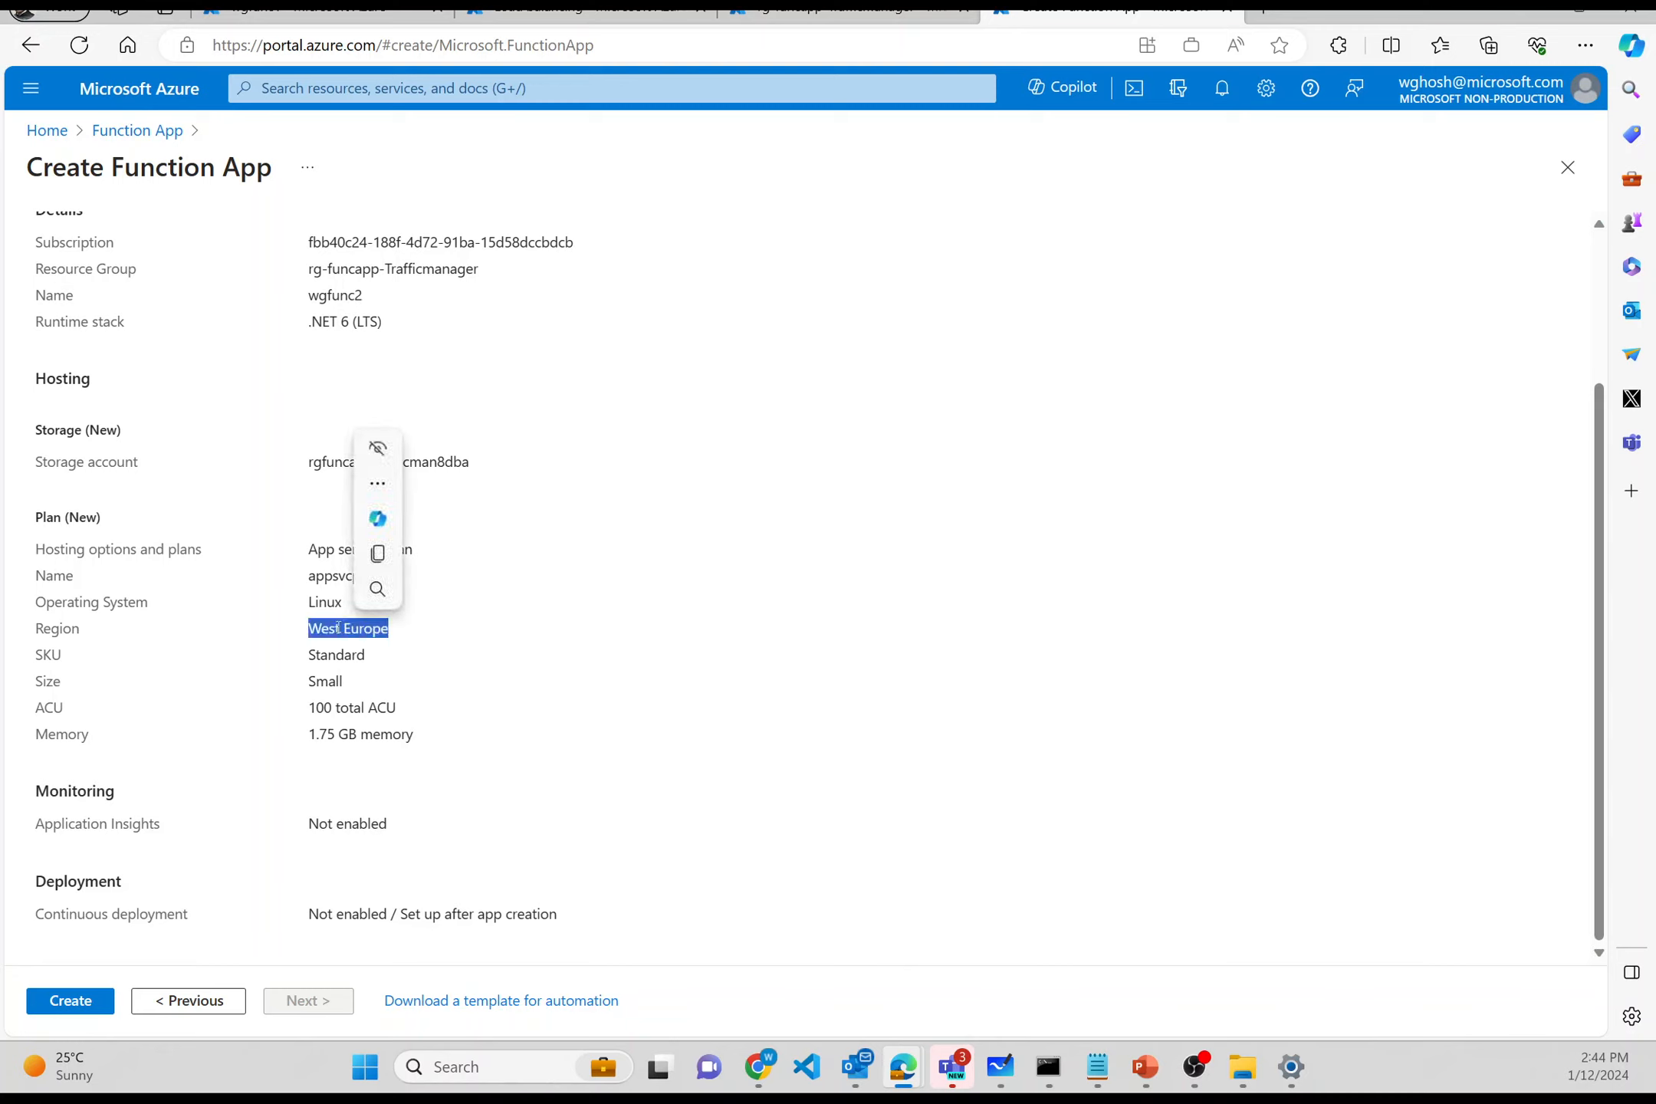
{"action": "left_click", "coordinate": [68, 1001]}
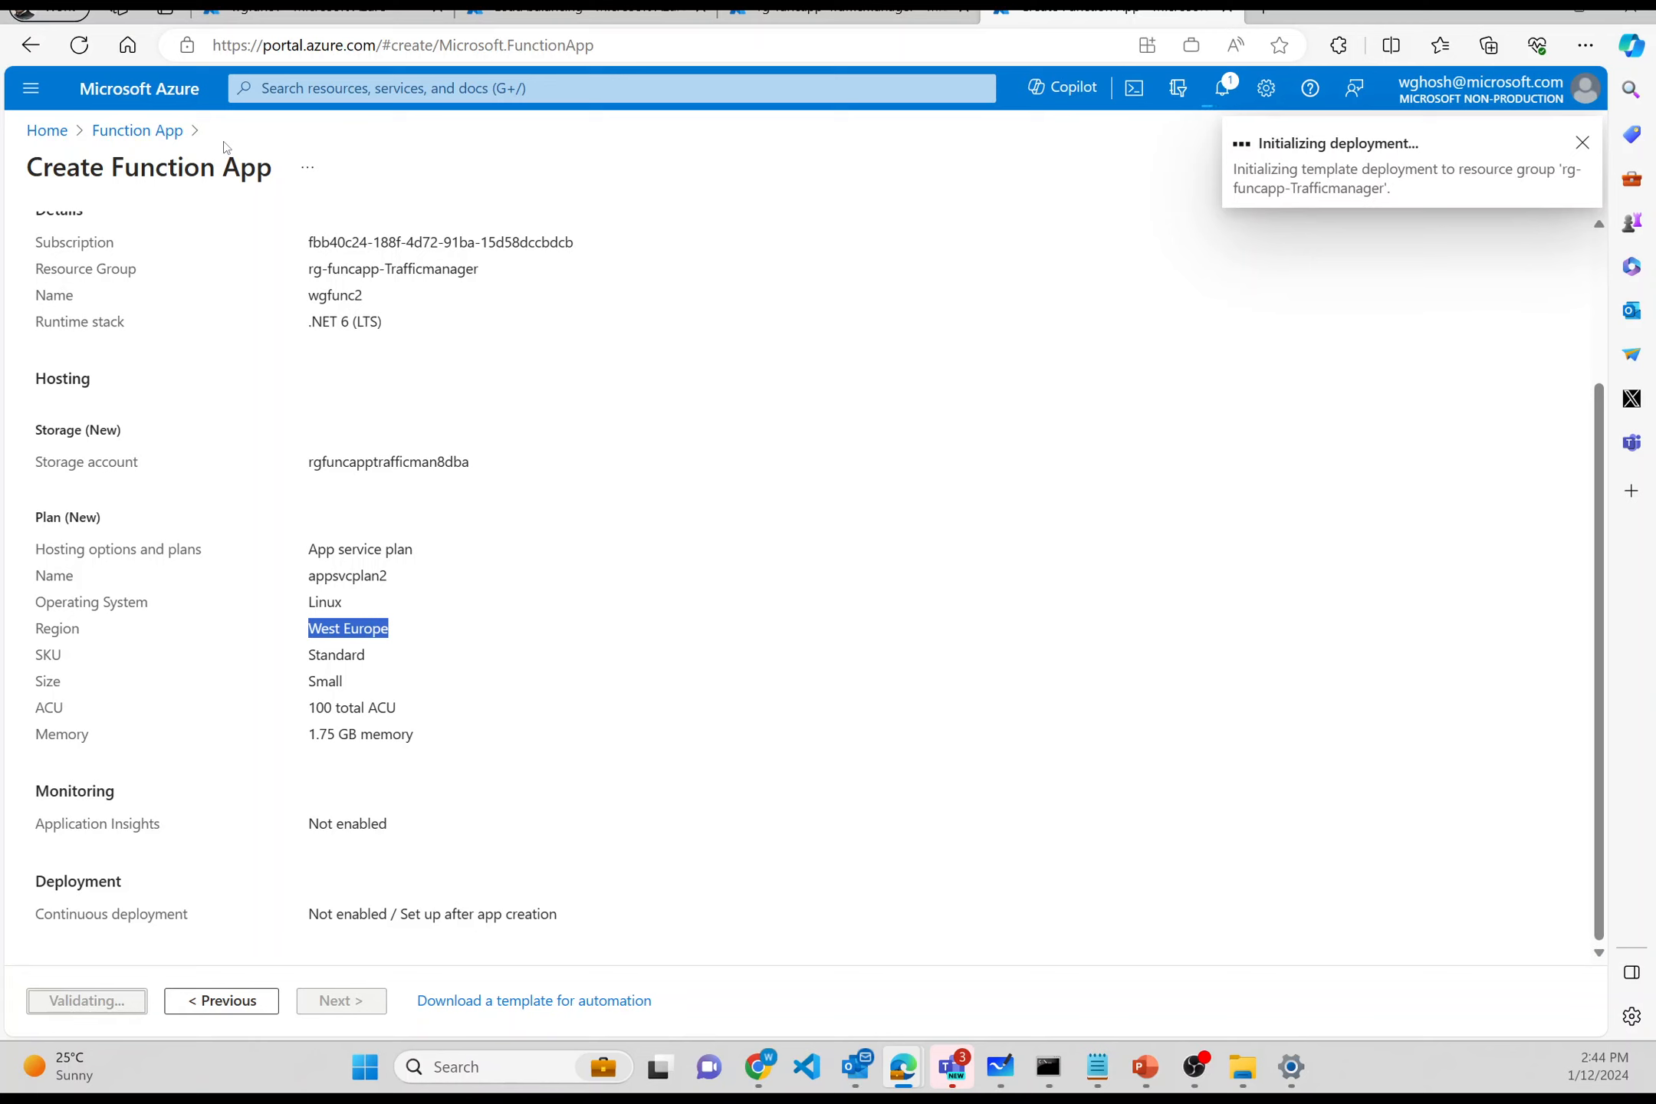
{"action": "left_click", "coordinate": [552, 12]}
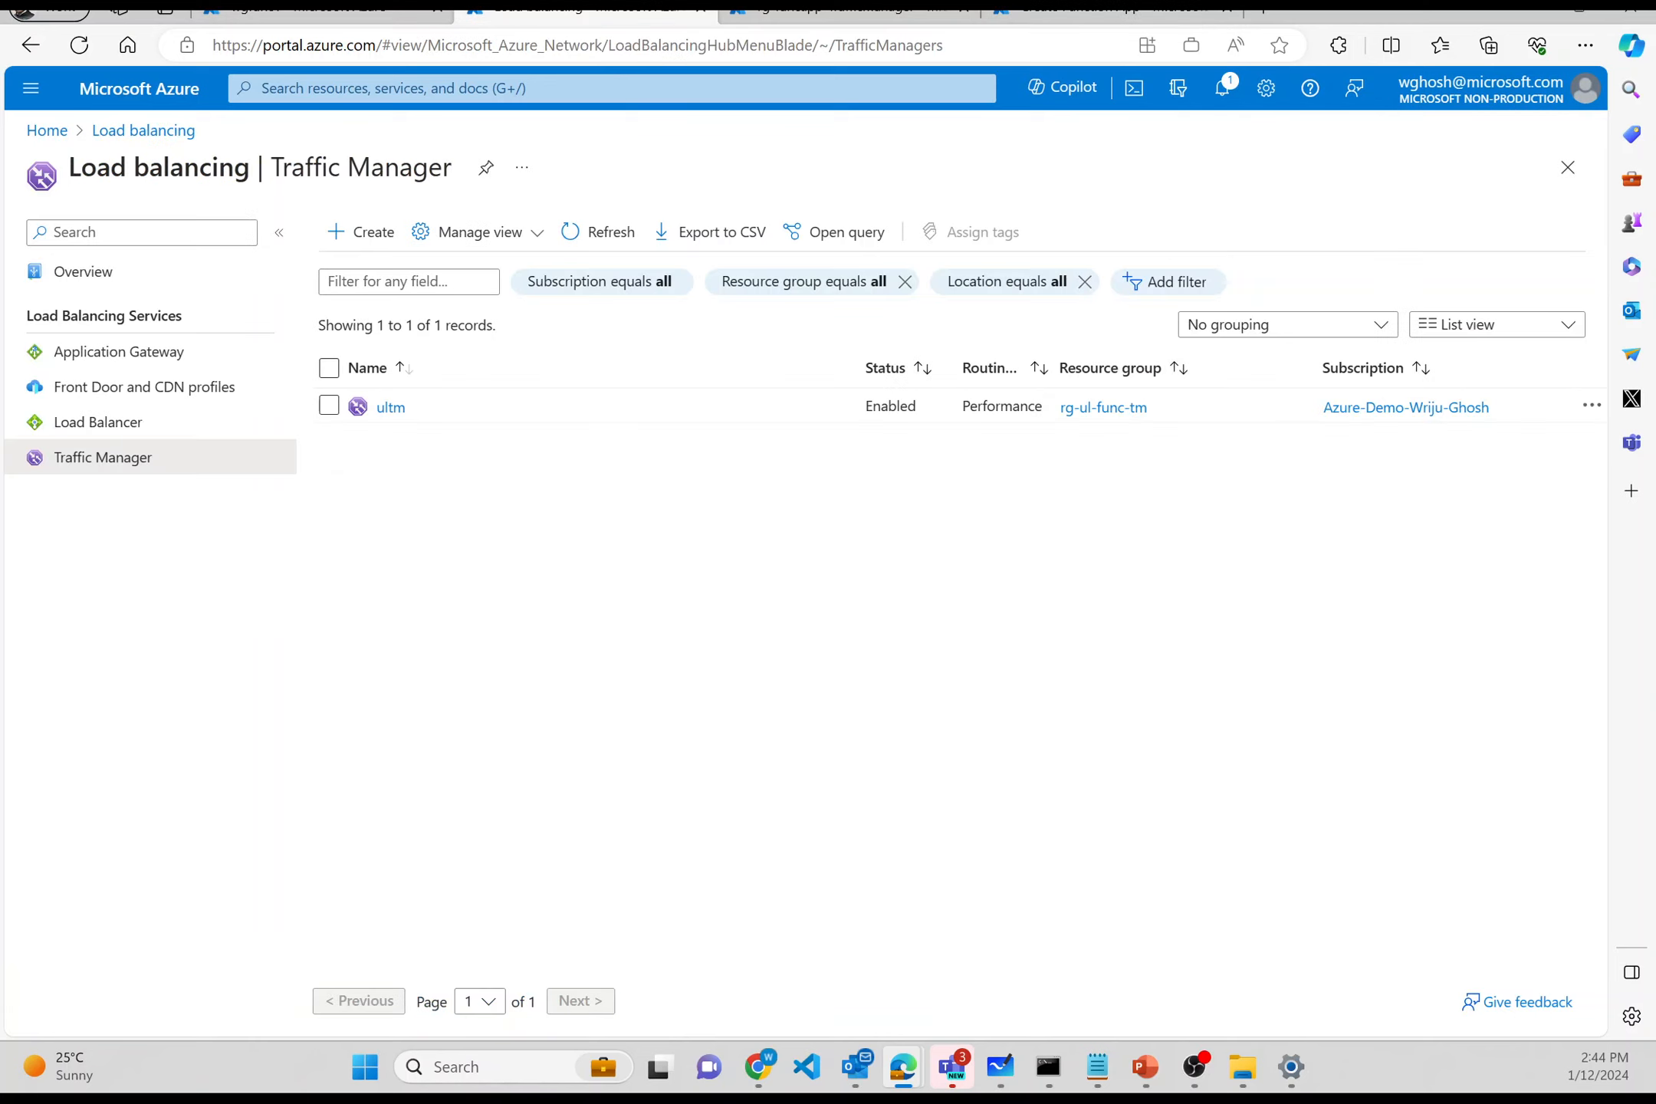
{"action": "left_click", "coordinate": [606, 239]}
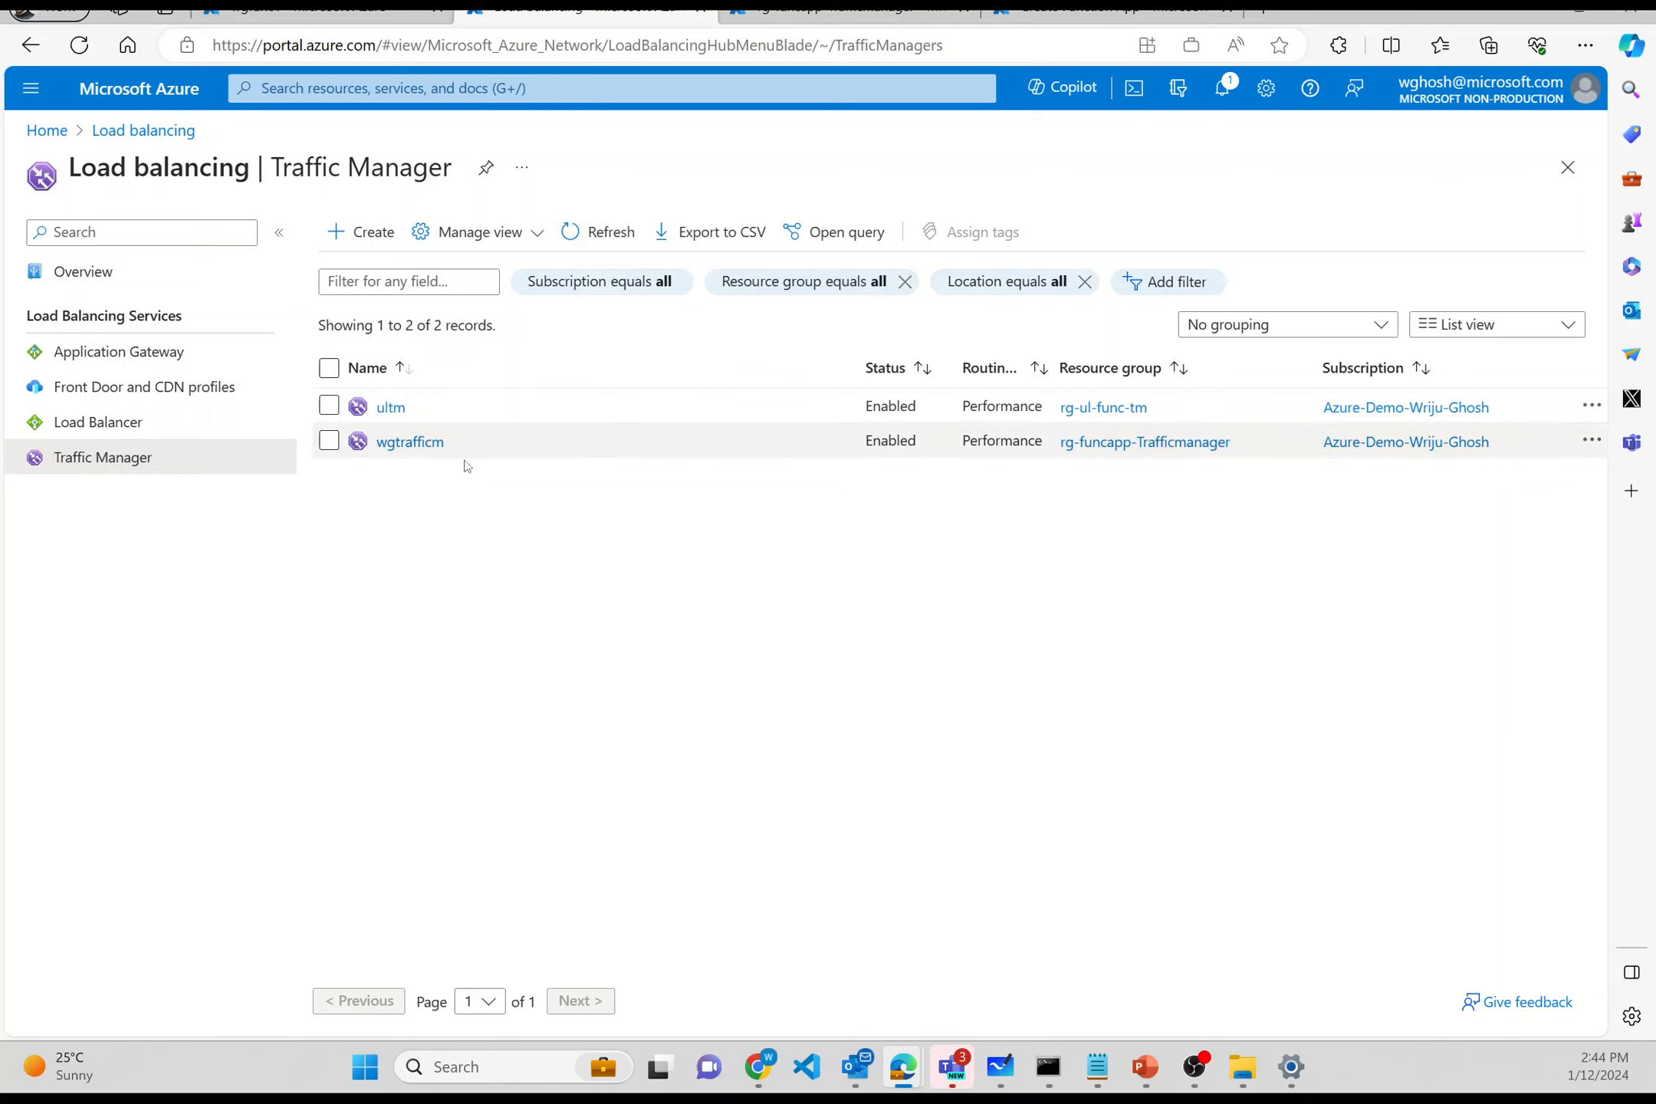
- Refresh the rg-funcapp-Trafficmanager resource list to show its six resources, then open wgfunc1
{"action": "left_click", "coordinate": [426, 442]}
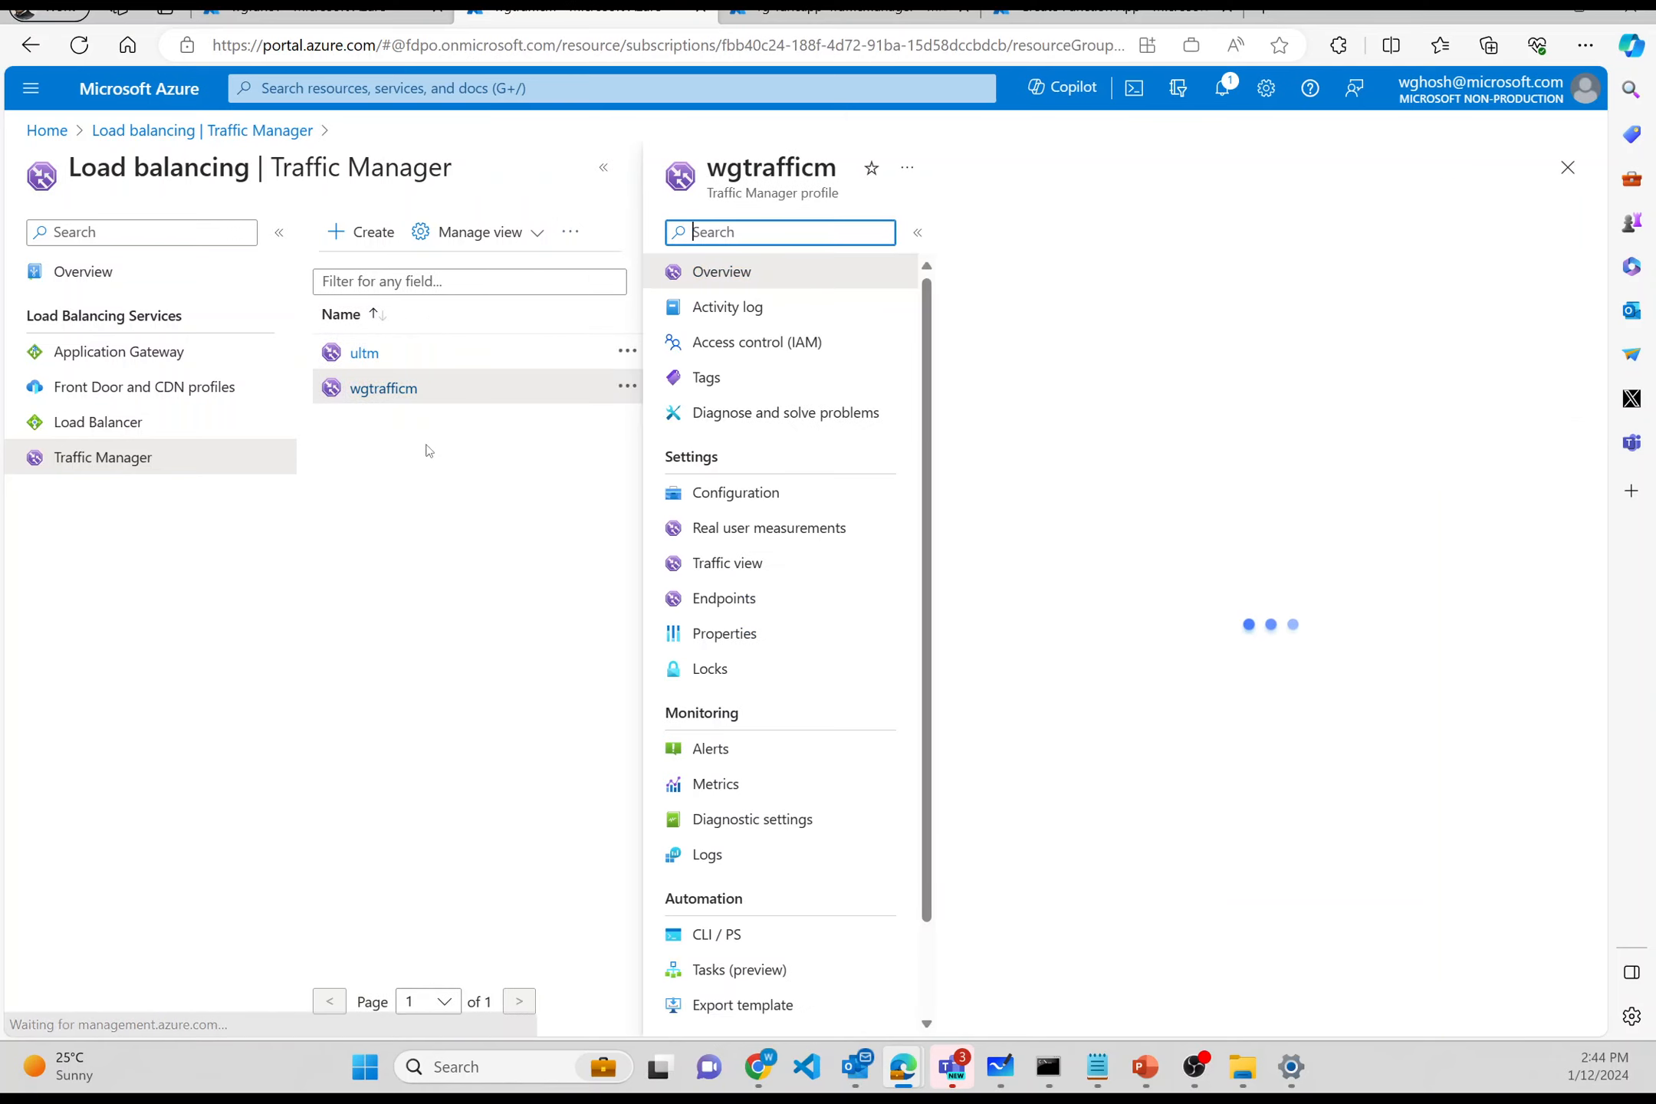
{"action": "left_click", "coordinate": [776, 11]}
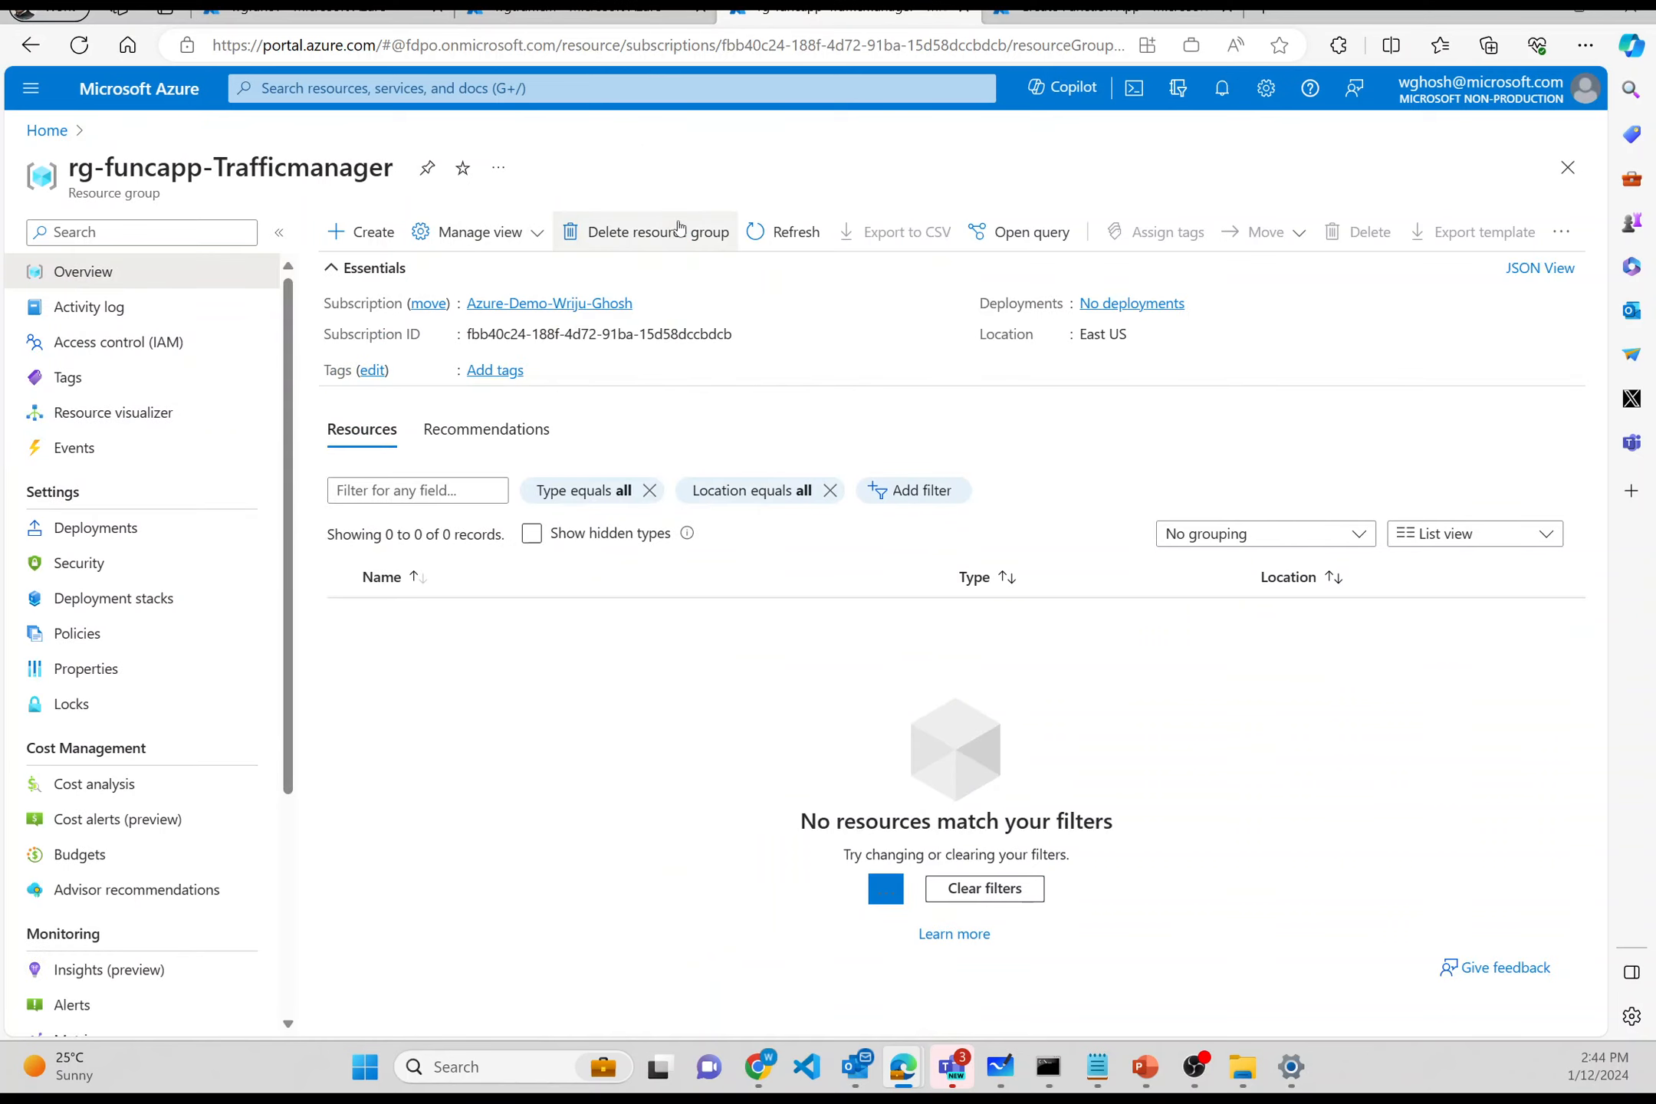
{"action": "left_click", "coordinate": [777, 236]}
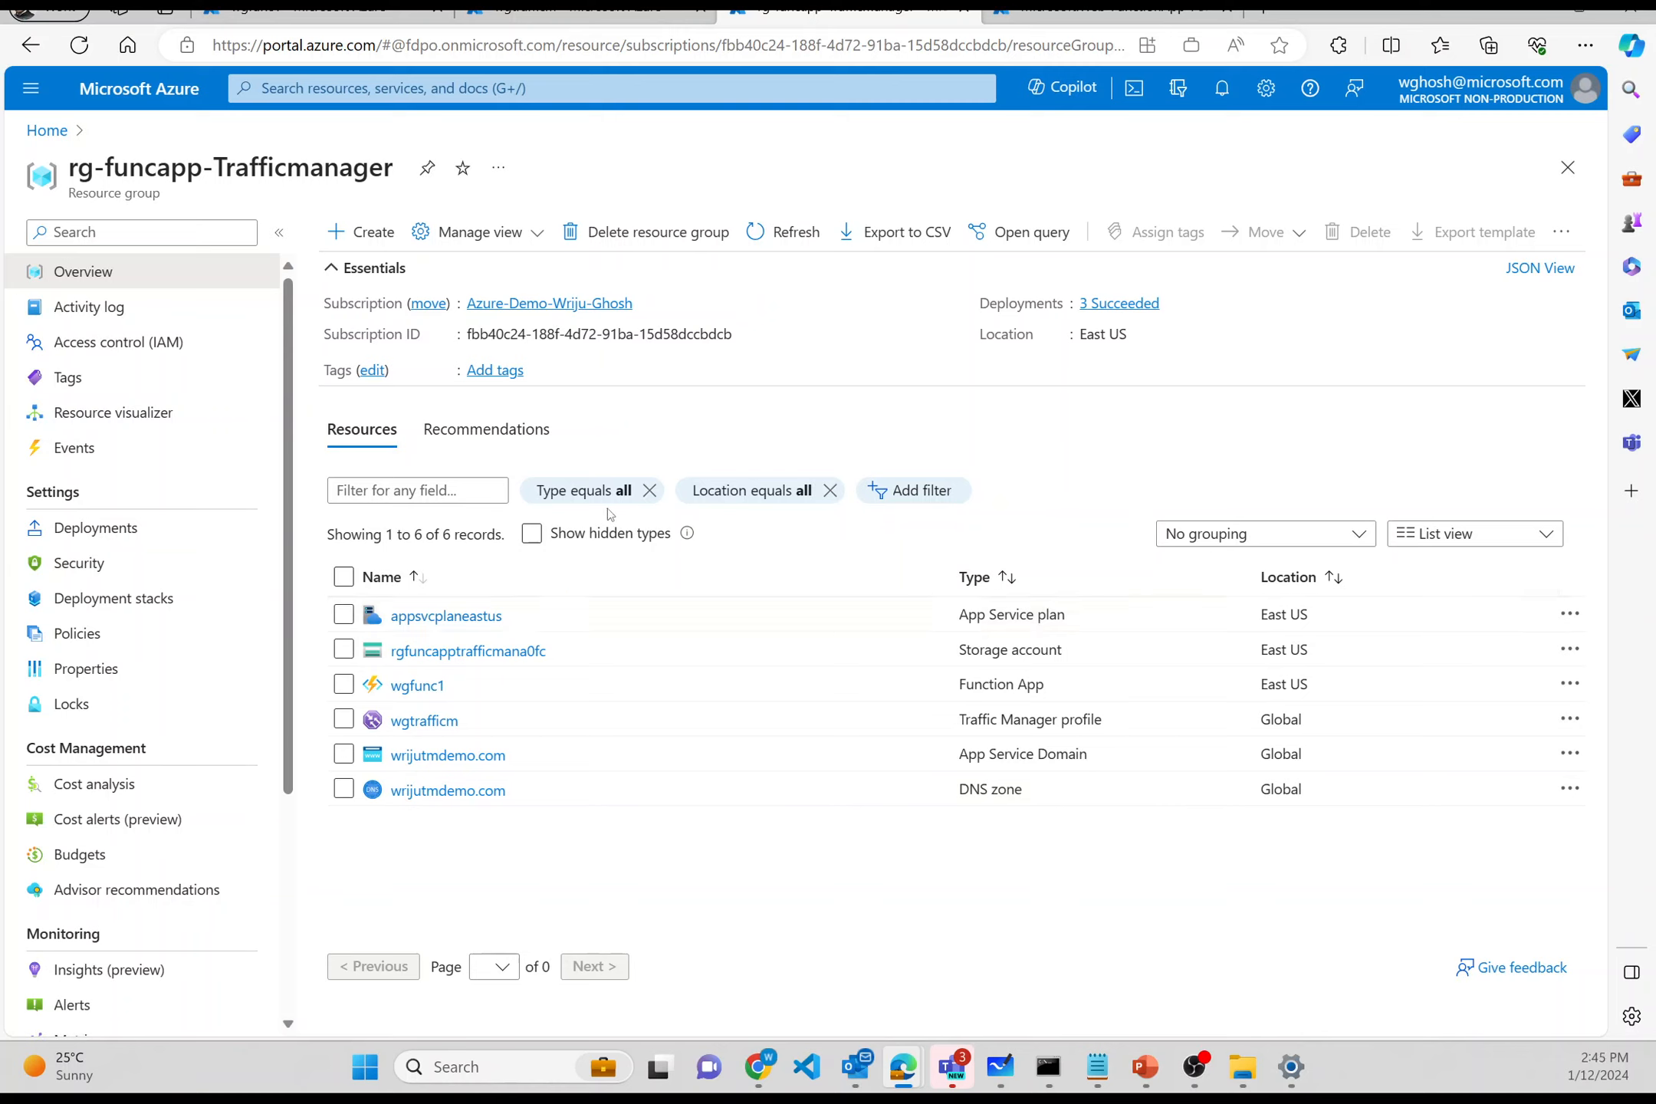
{"action": "left_click", "coordinate": [1219, 92]}
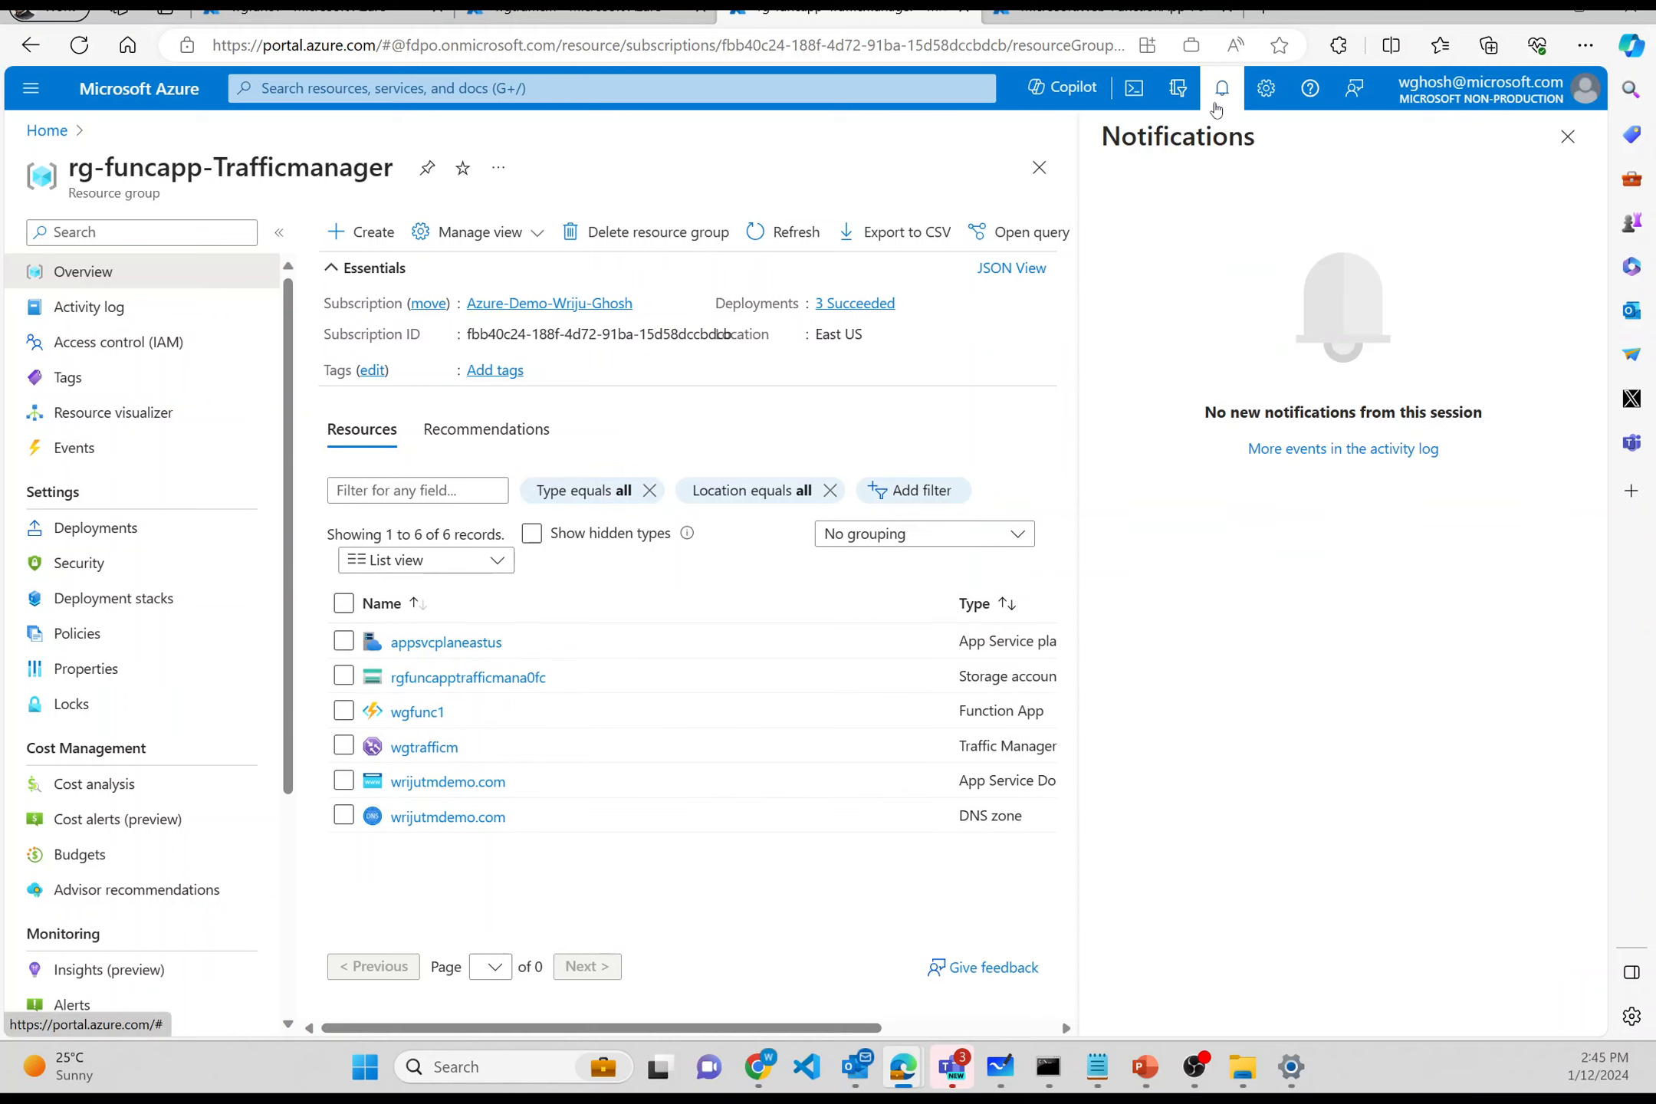
{"action": "left_click", "coordinate": [1218, 104]}
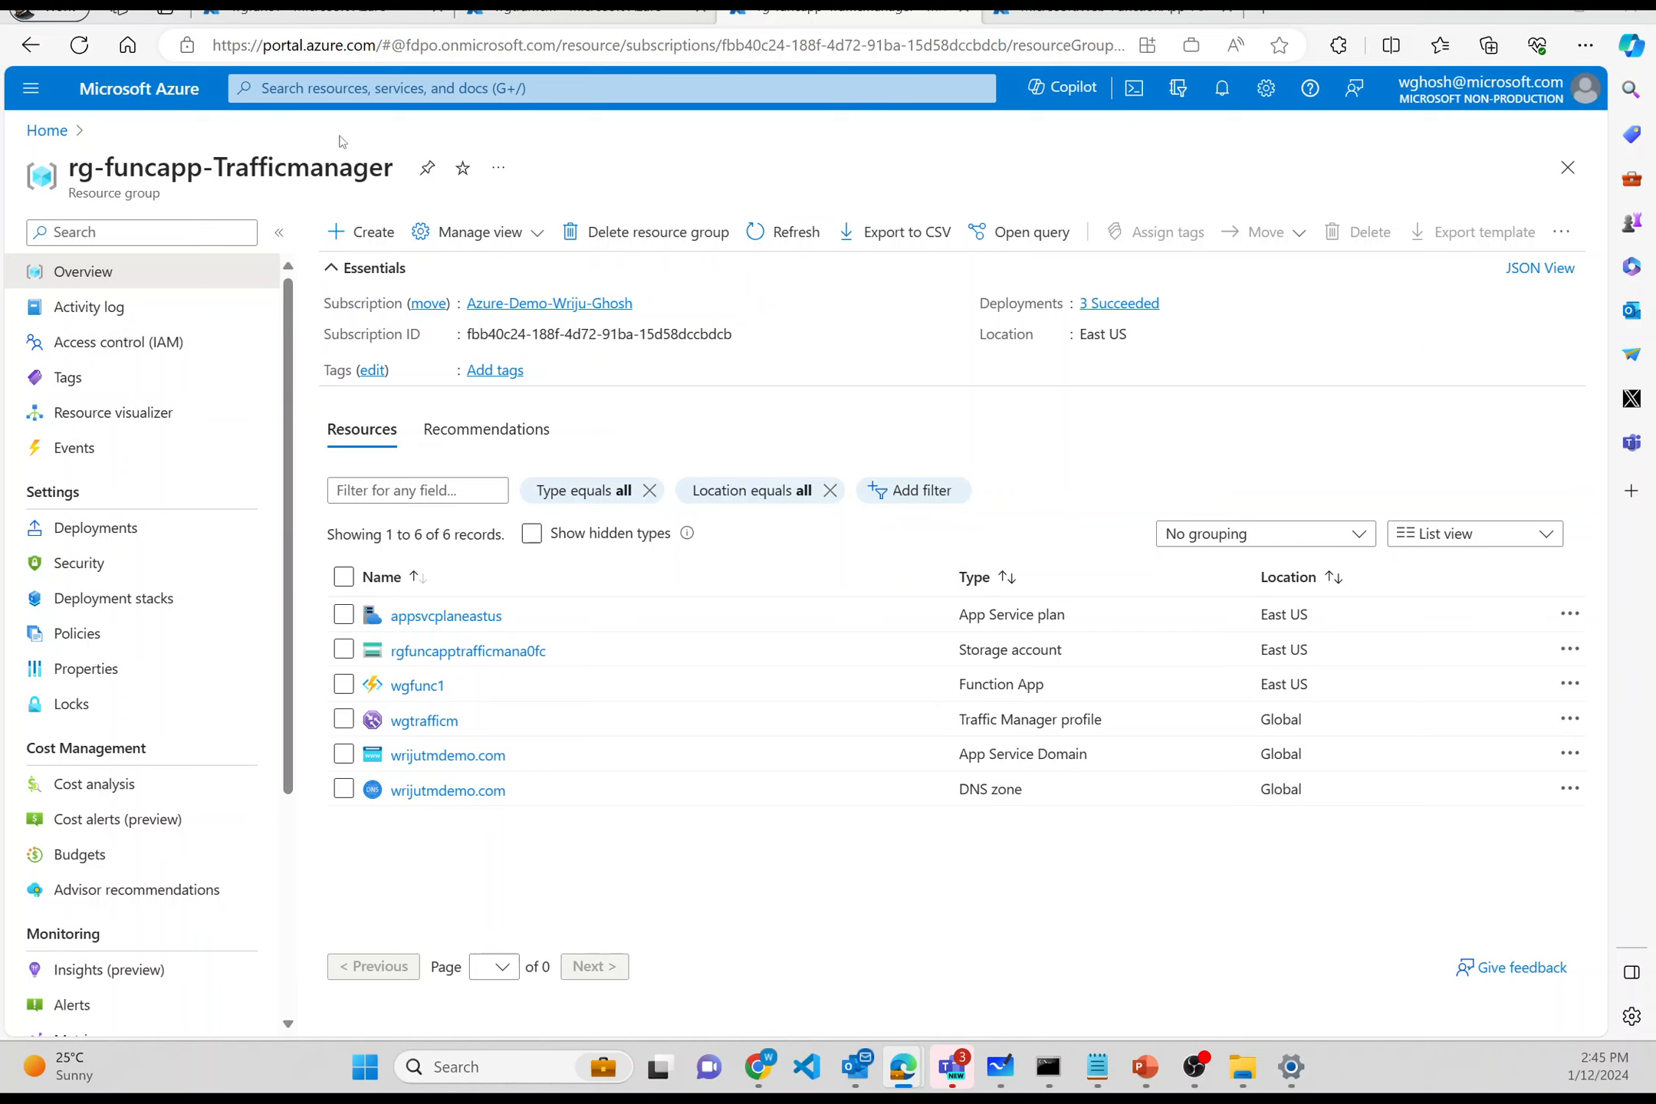
{"action": "left_click", "coordinate": [420, 685]}
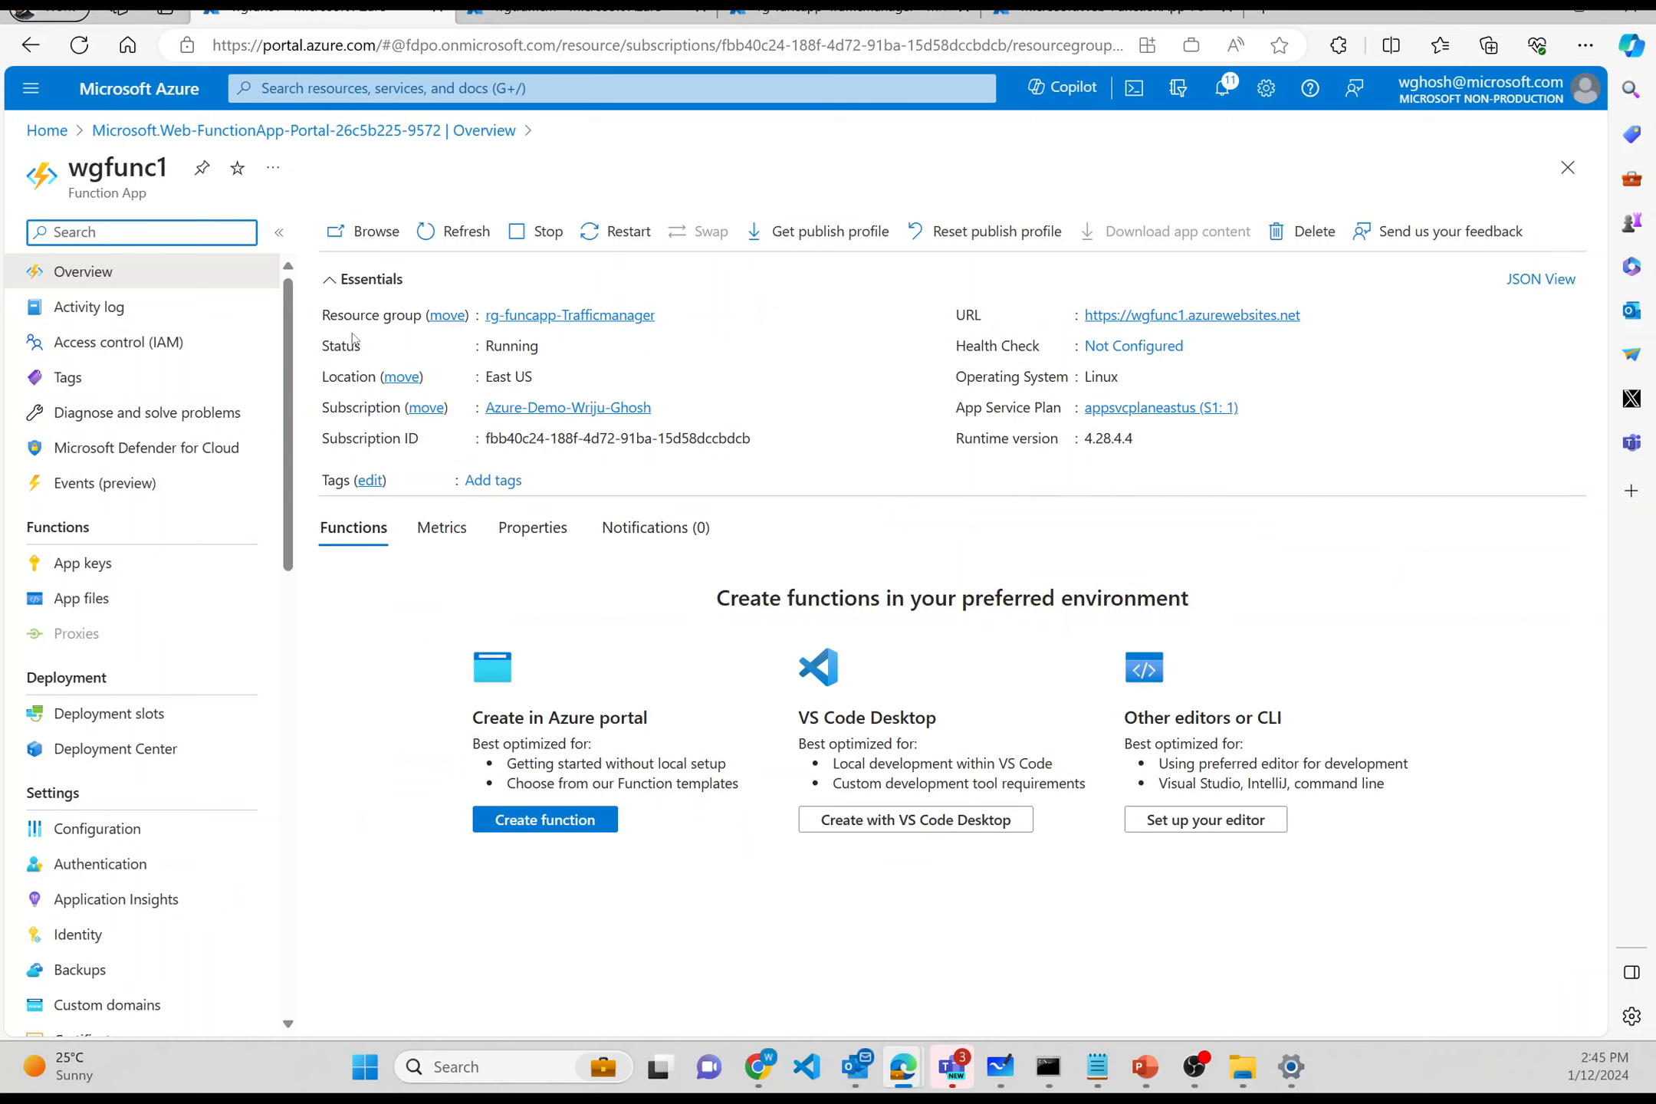
- Add an HTTP trigger function named hello with Anonymous authorization level to wgfunc1
{"action": "left_click", "coordinate": [514, 820]}
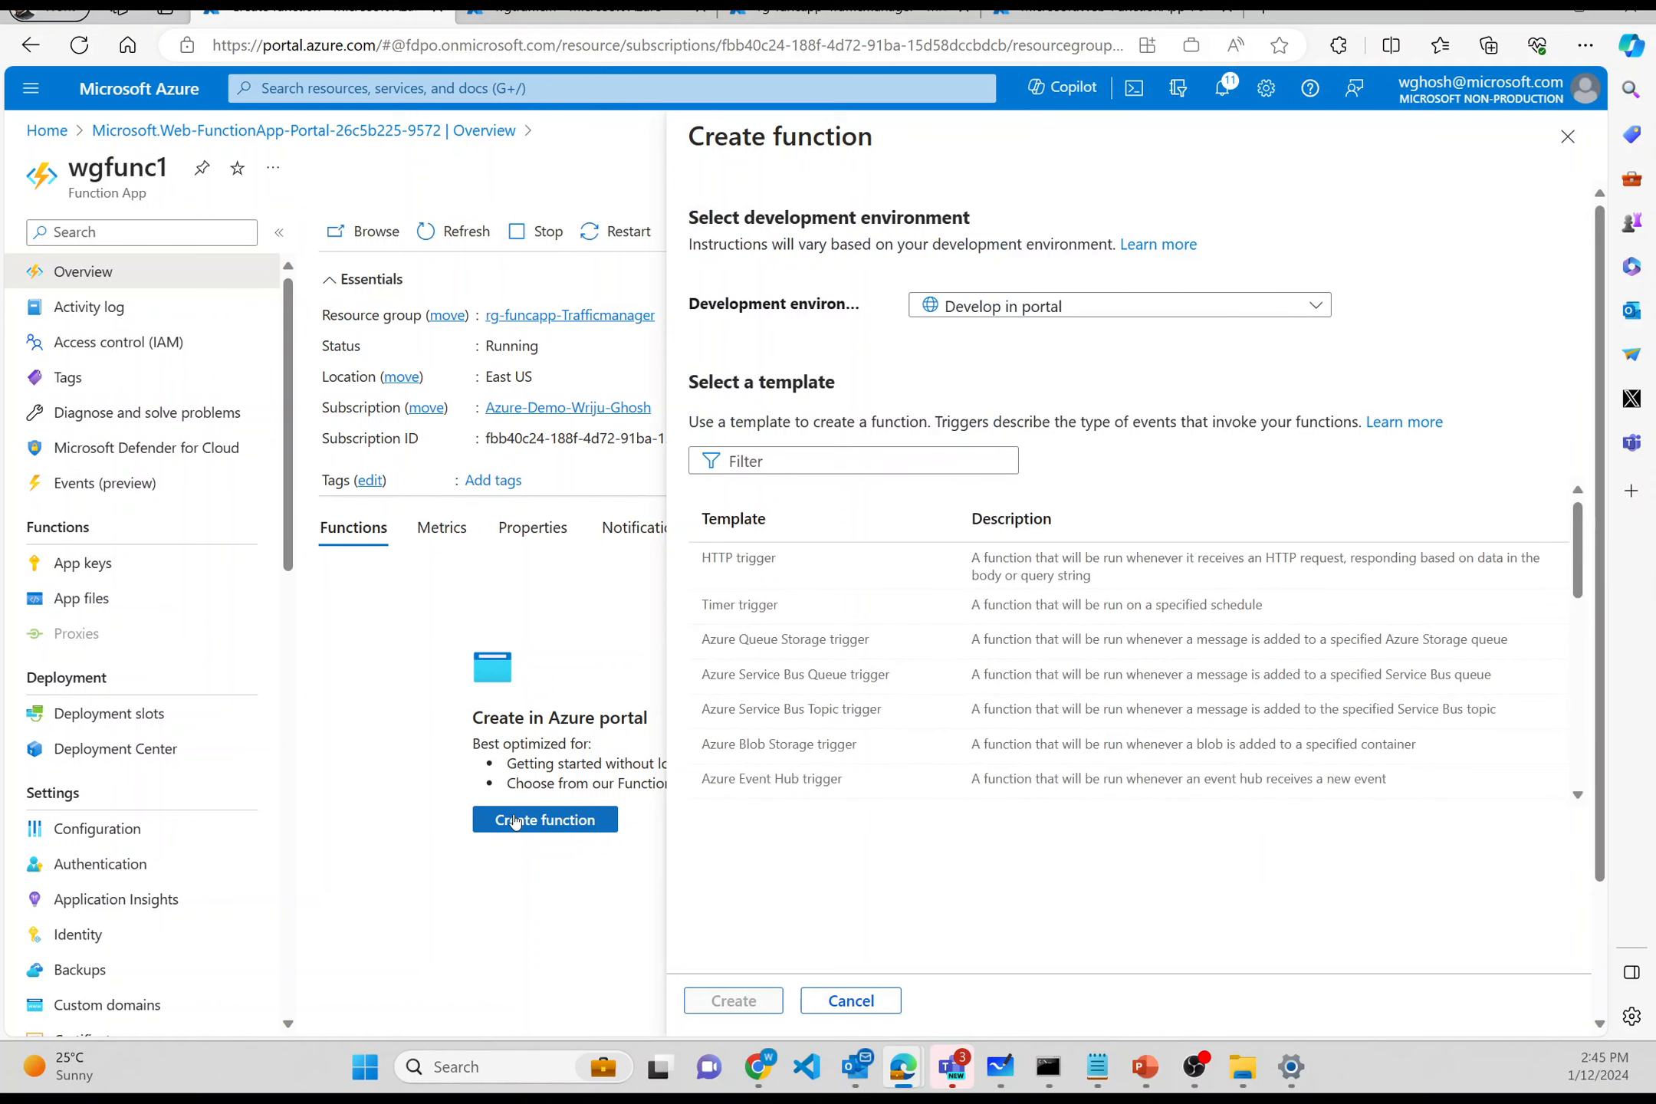
{"action": "left_click", "coordinate": [833, 573]}
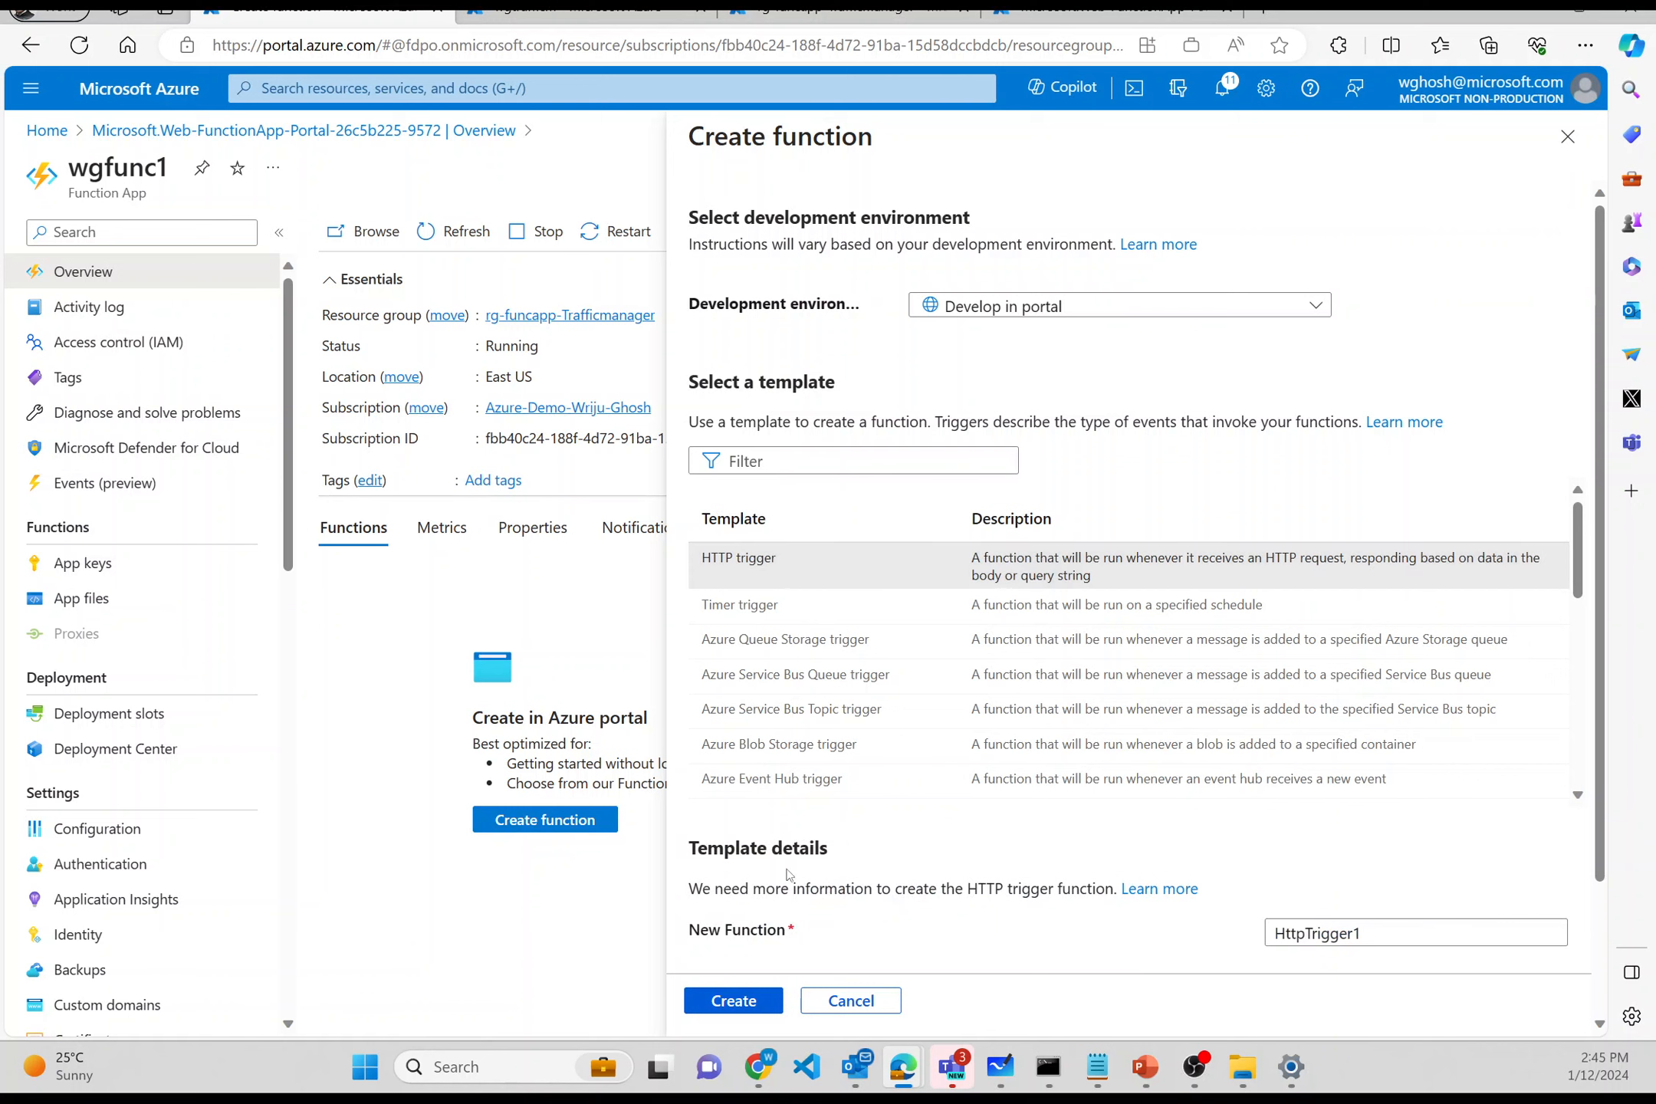
{"action": "scroll", "coordinate": [972, 982], "scroll_direction": "down", "scroll_amount": 2}
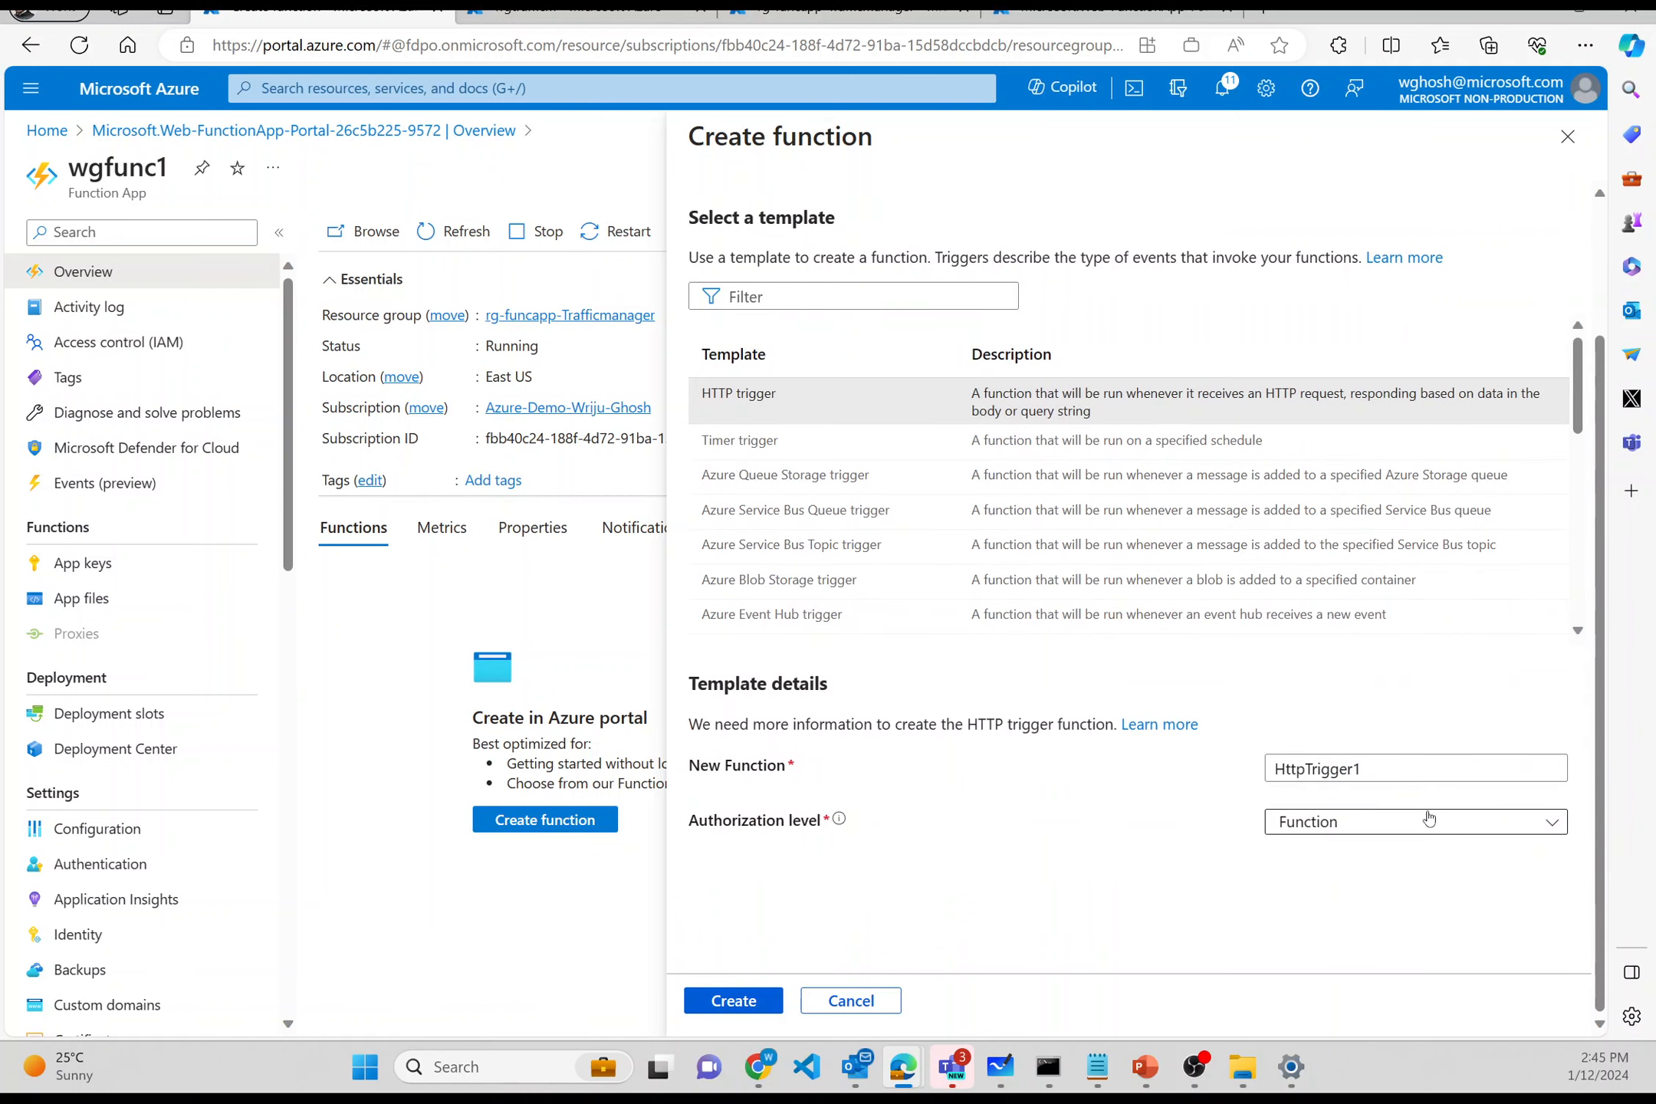
{"action": "double_click", "coordinate": [1402, 771]}
{"action": "type", "text": "hello"}
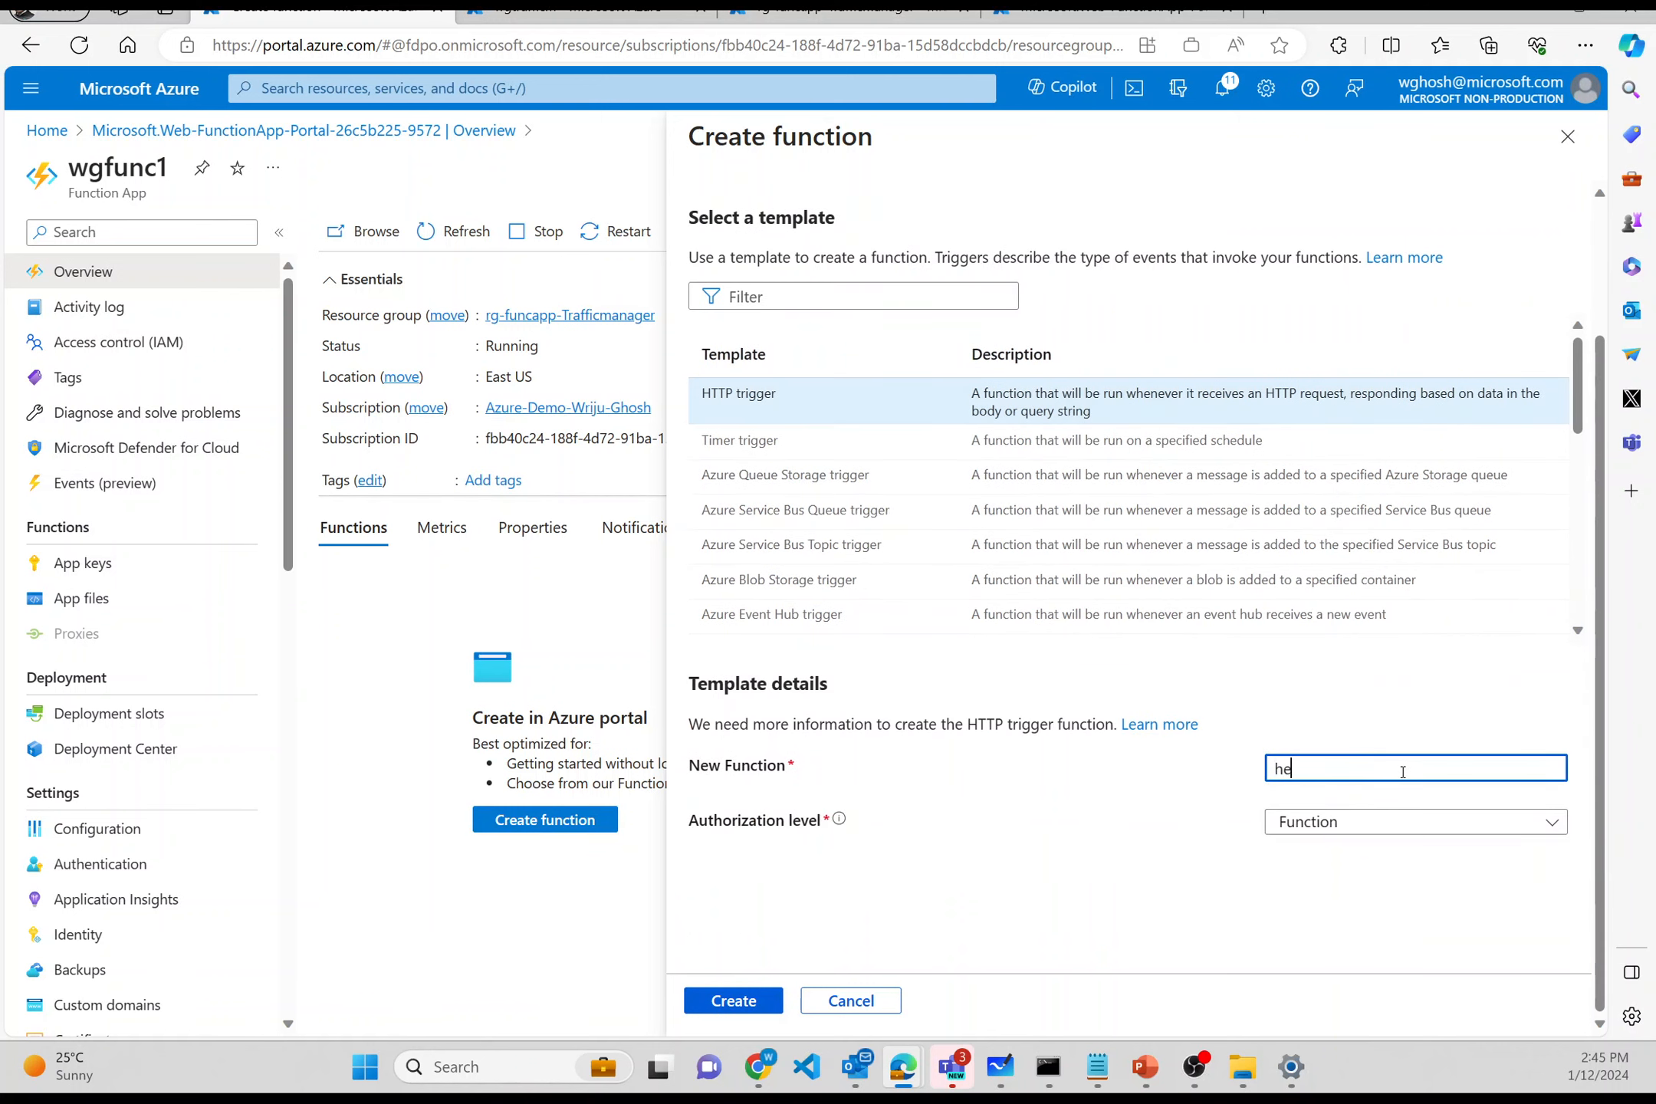
{"action": "left_click", "coordinate": [1389, 824]}
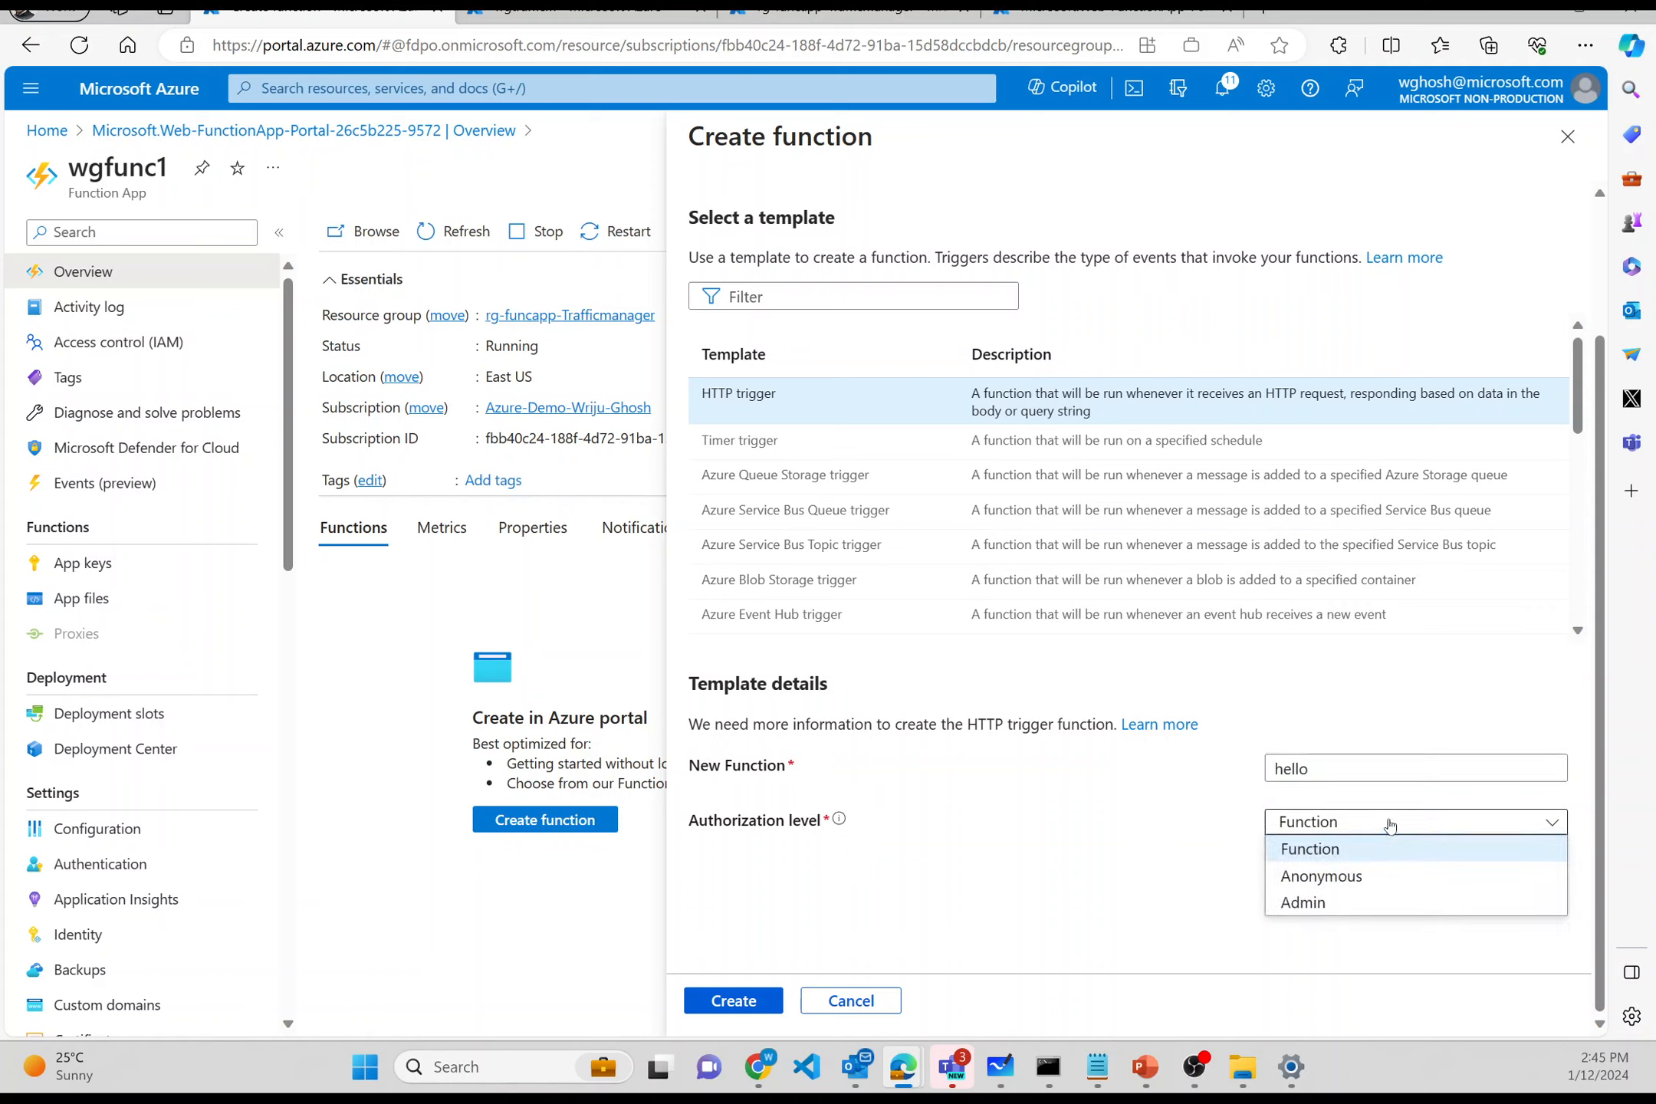
{"action": "left_click", "coordinate": [1367, 882]}
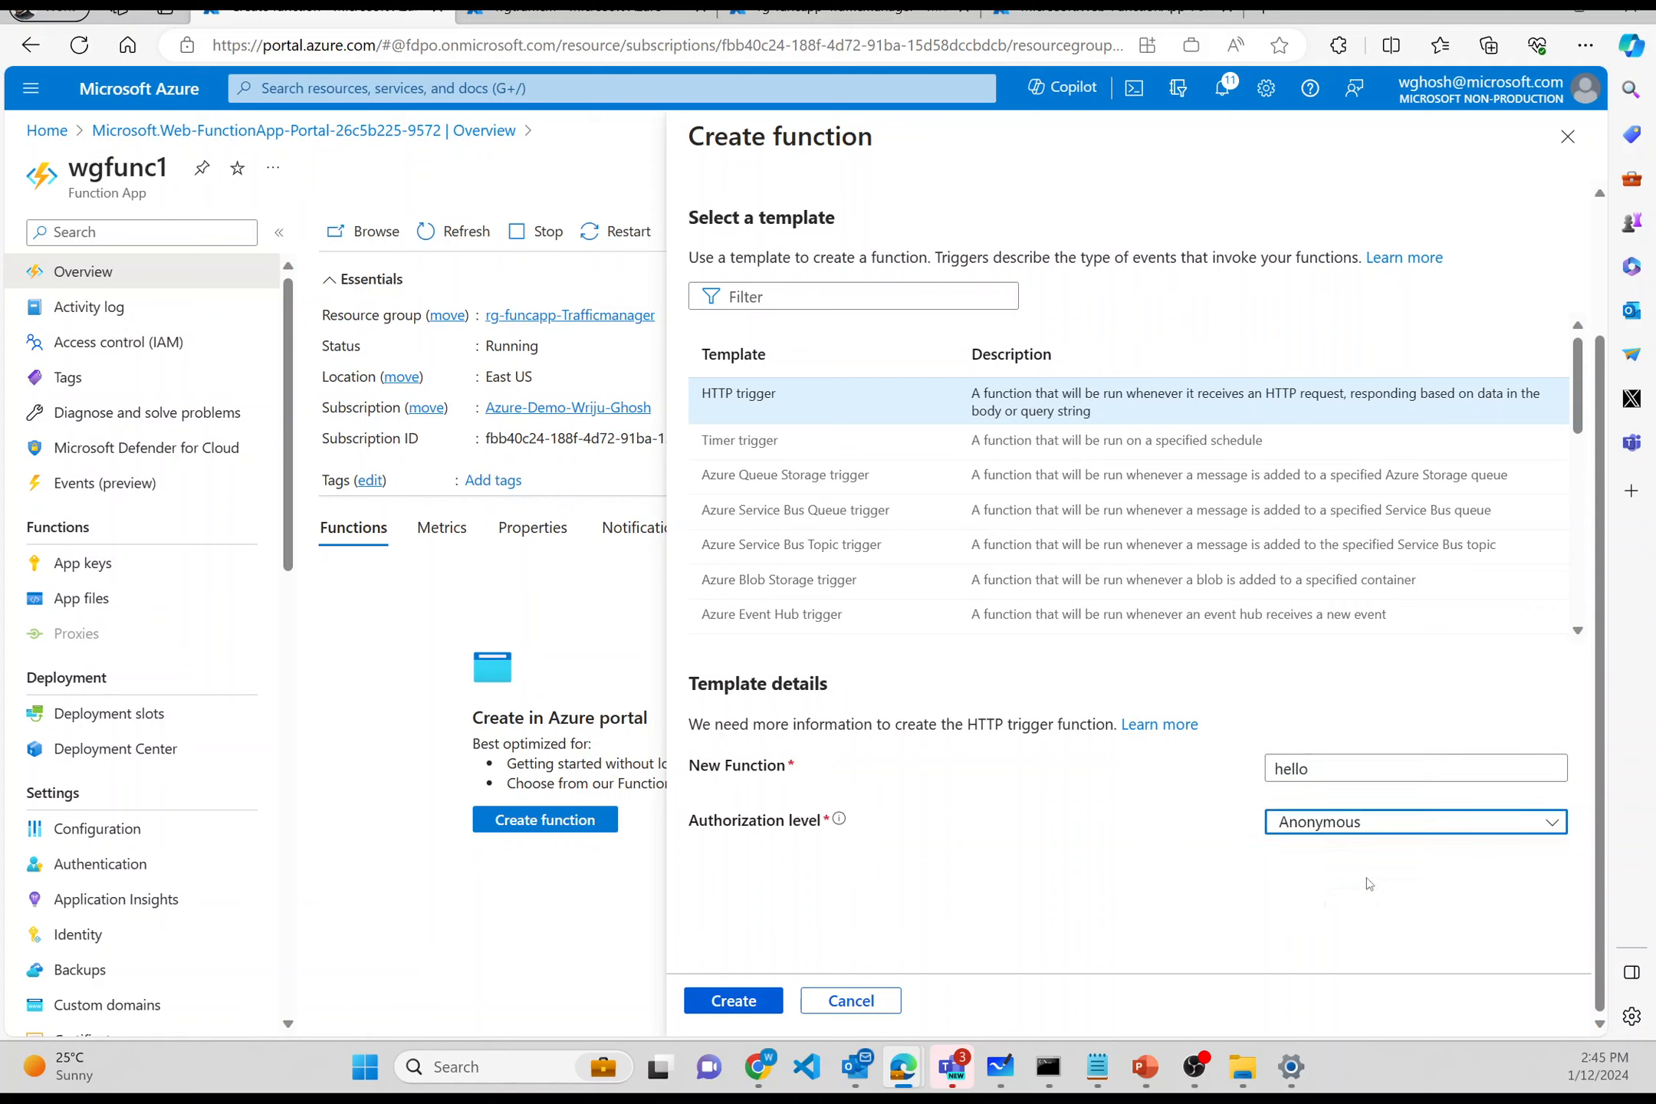
{"action": "left_click", "coordinate": [733, 1000]}
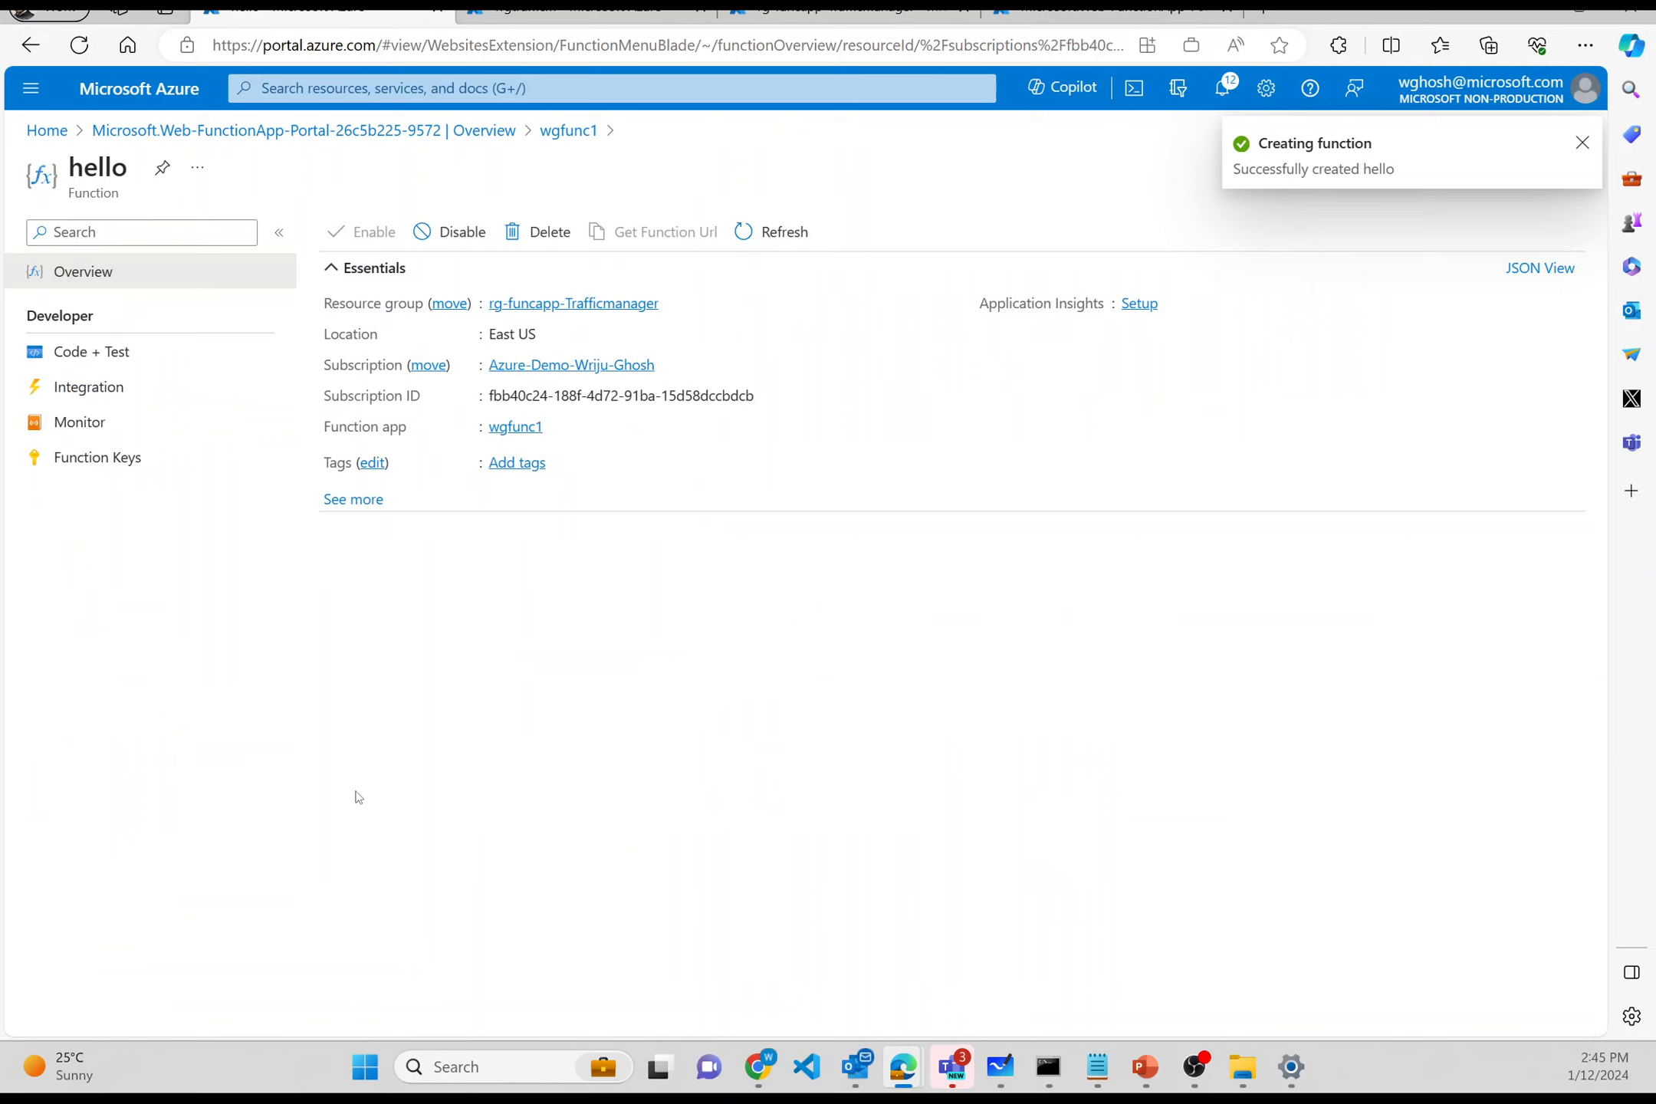
- Replace 'This' in the hello response with 'FUNCTION 1 is CALLED !!!' and save the code
{"action": "left_click", "coordinate": [88, 355]}
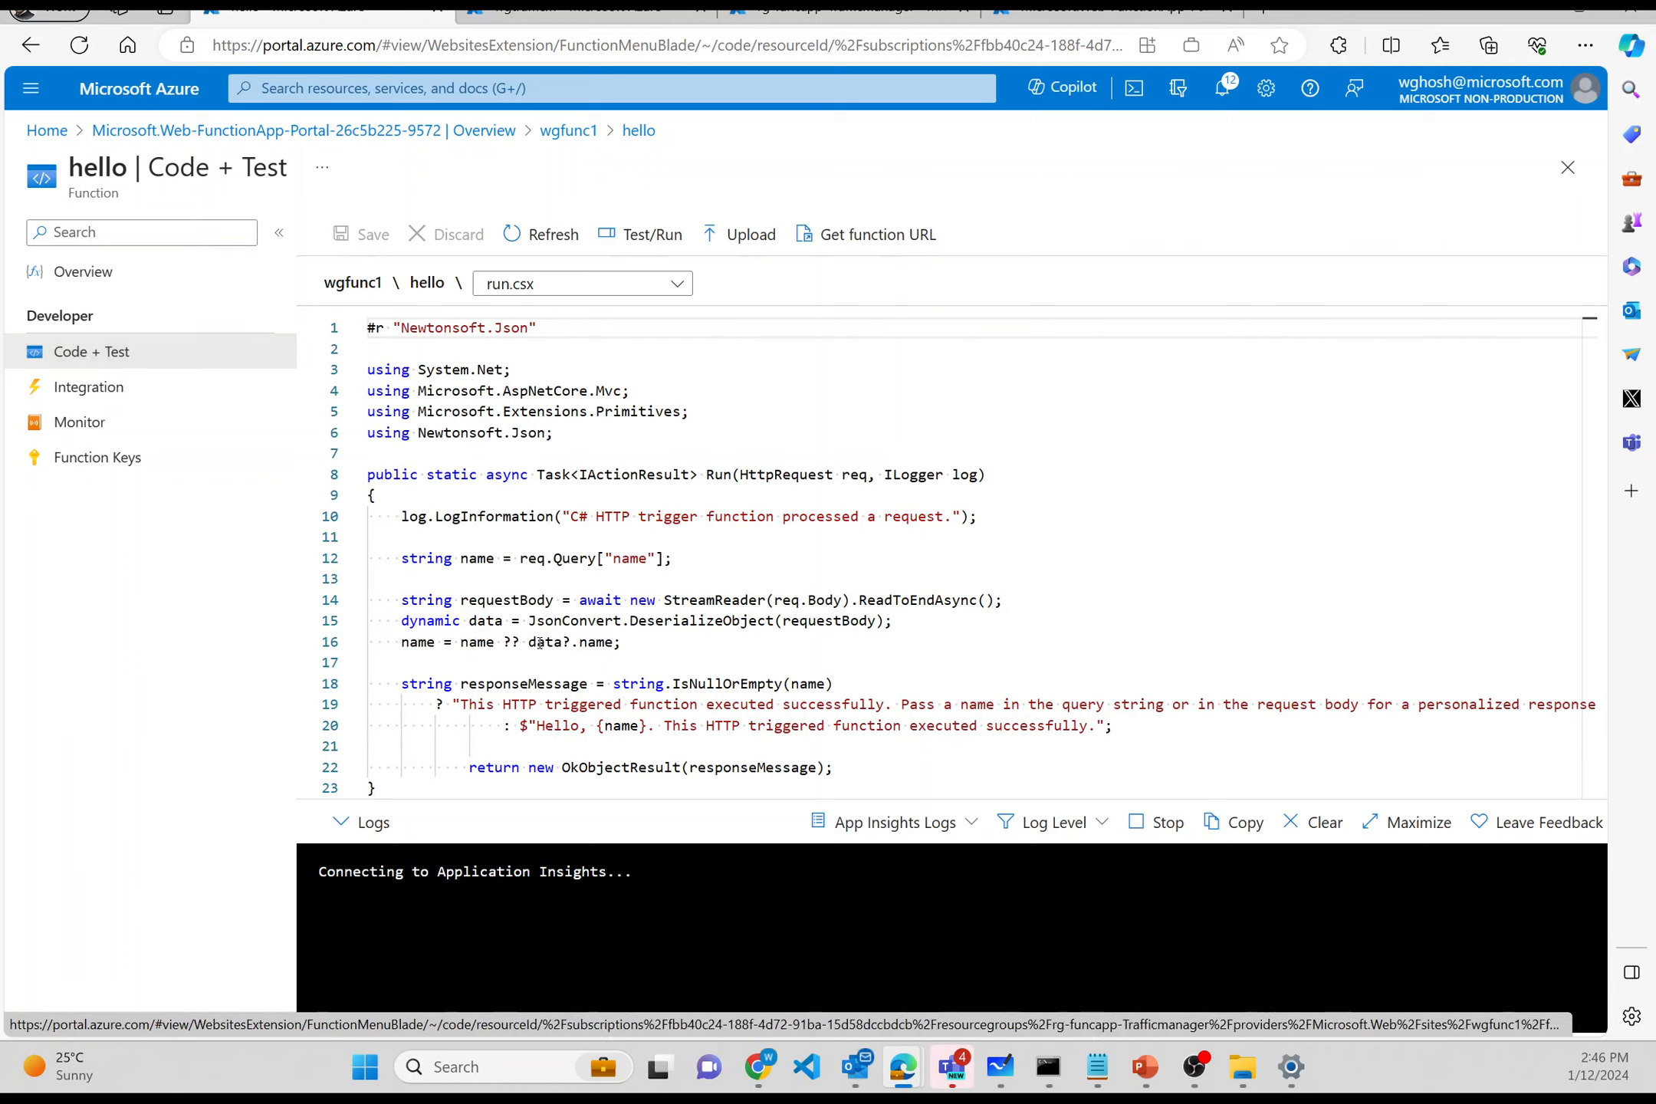
{"action": "left_click", "coordinate": [466, 696]}
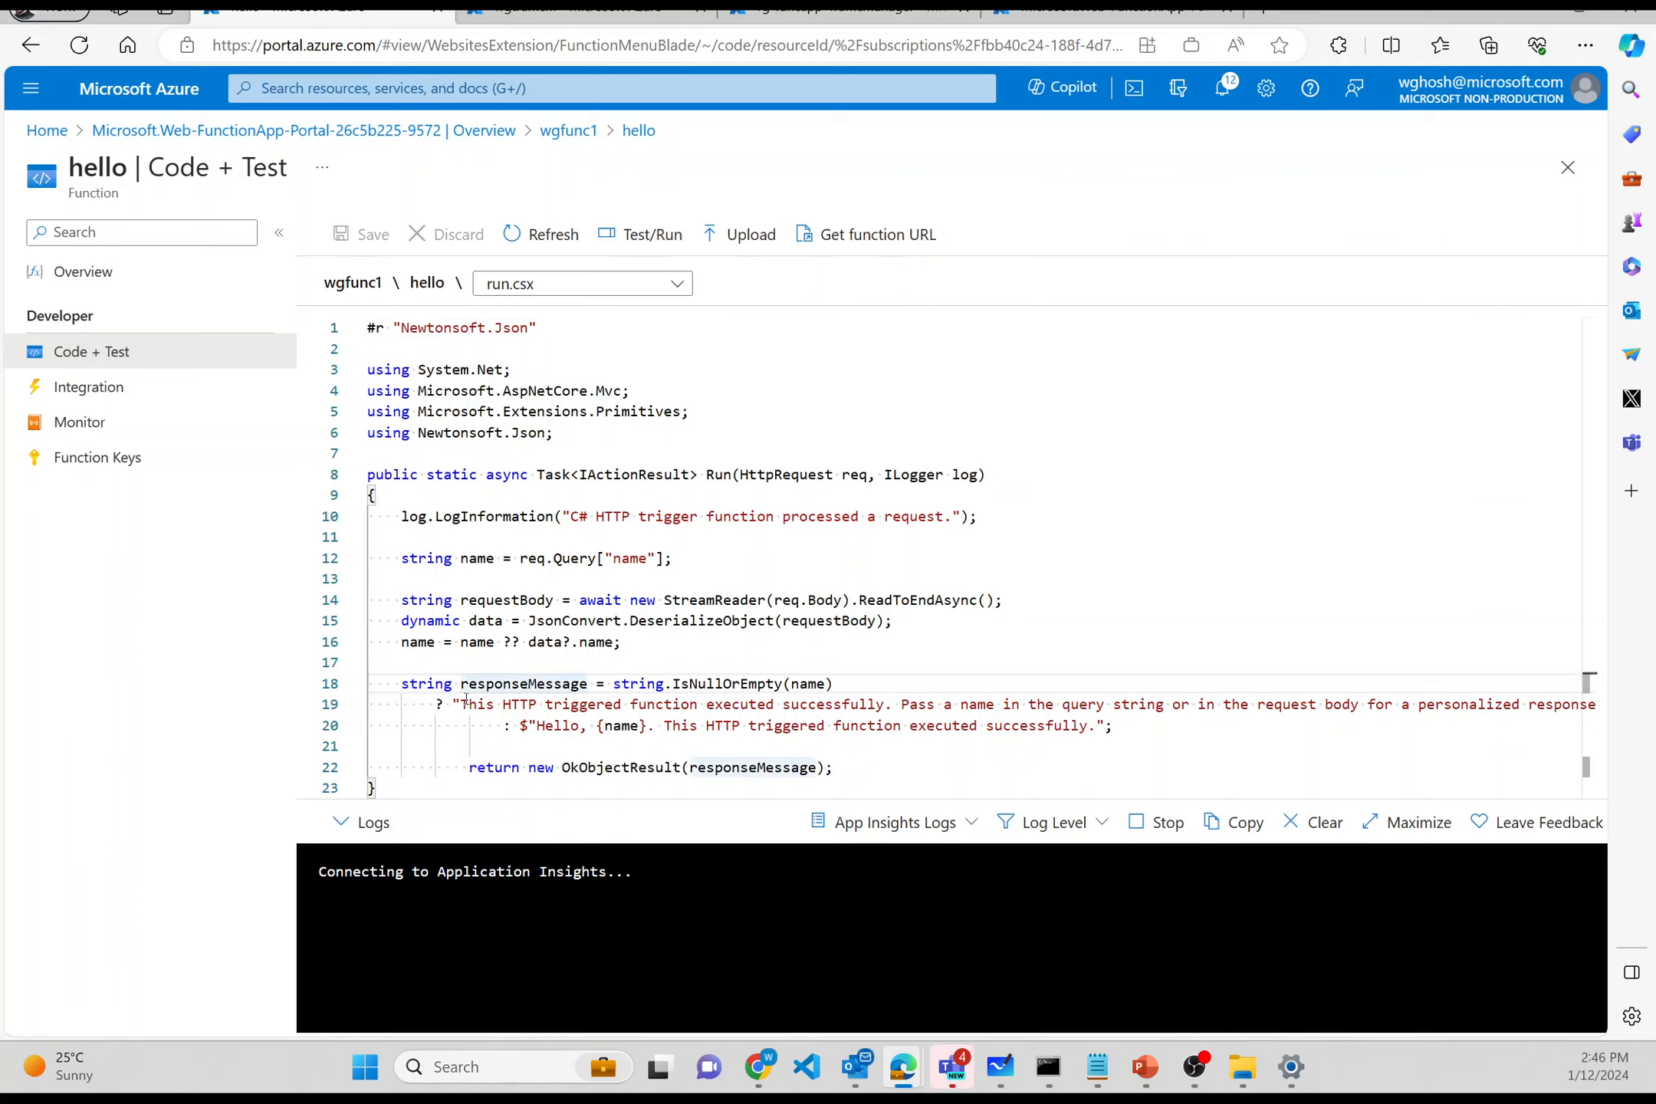
{"action": "double_click", "coordinate": [463, 706]}
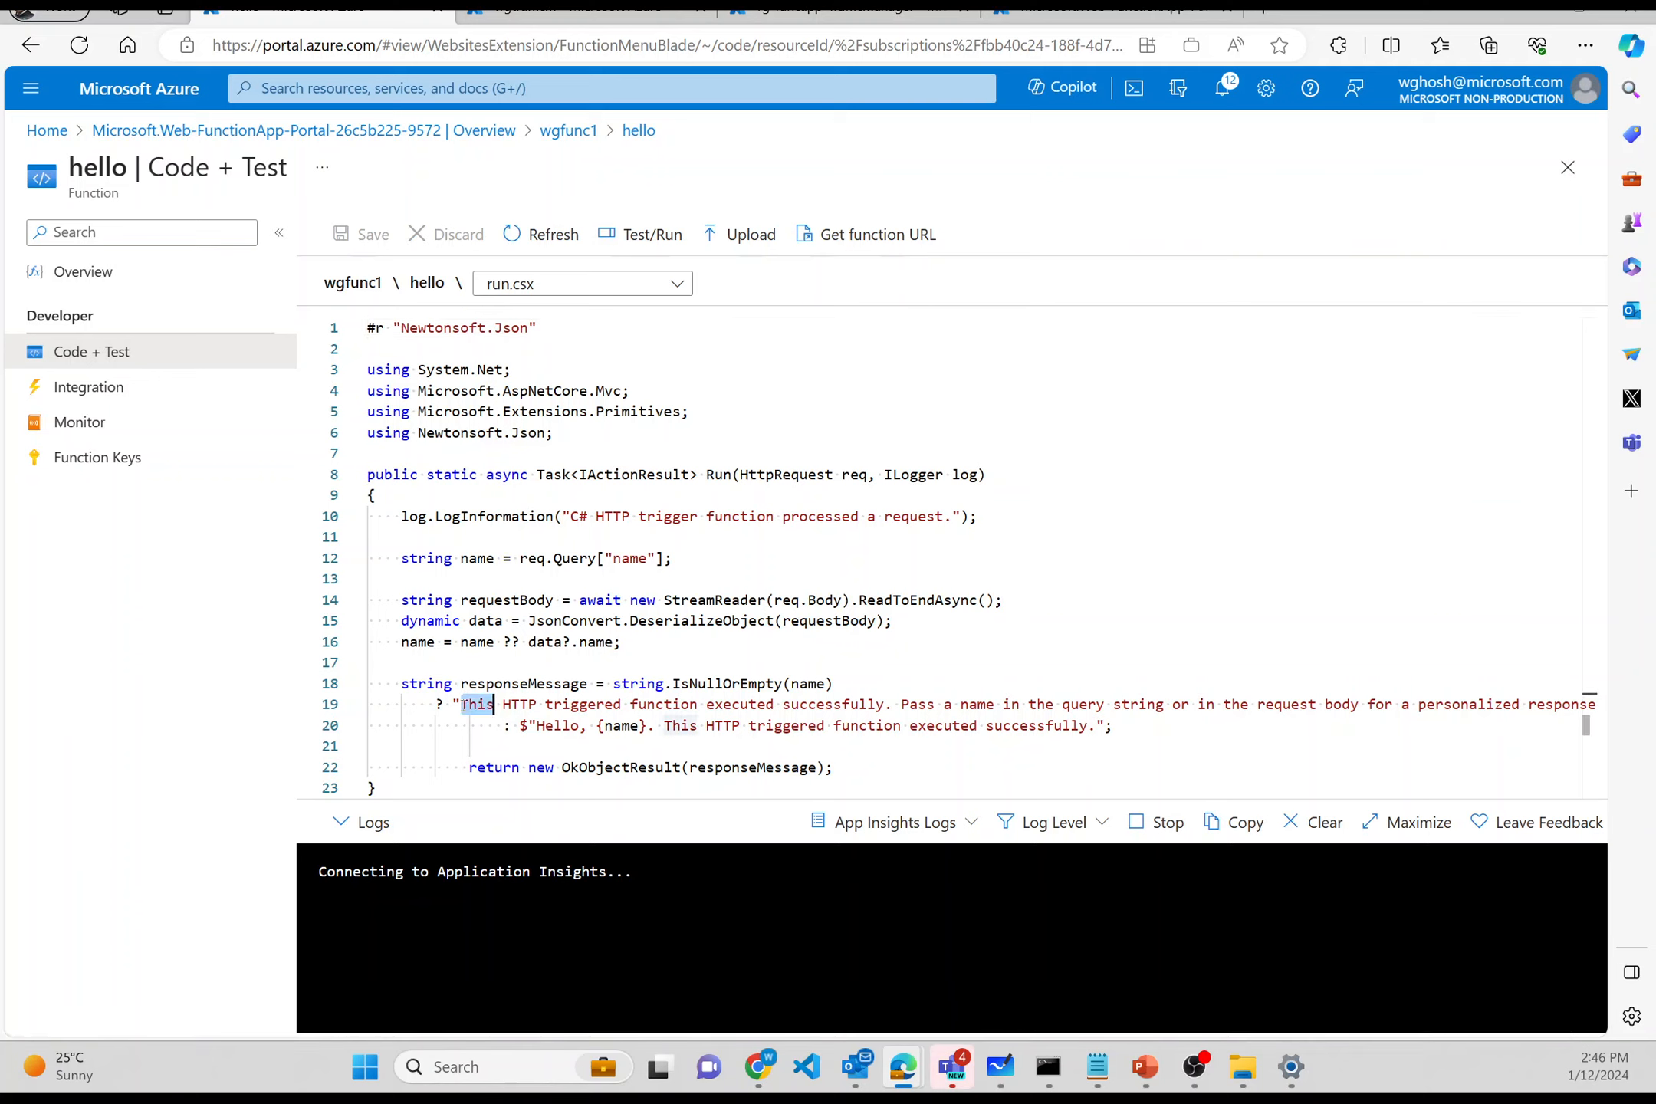
{"action": "type", "text": "FUNCT"}
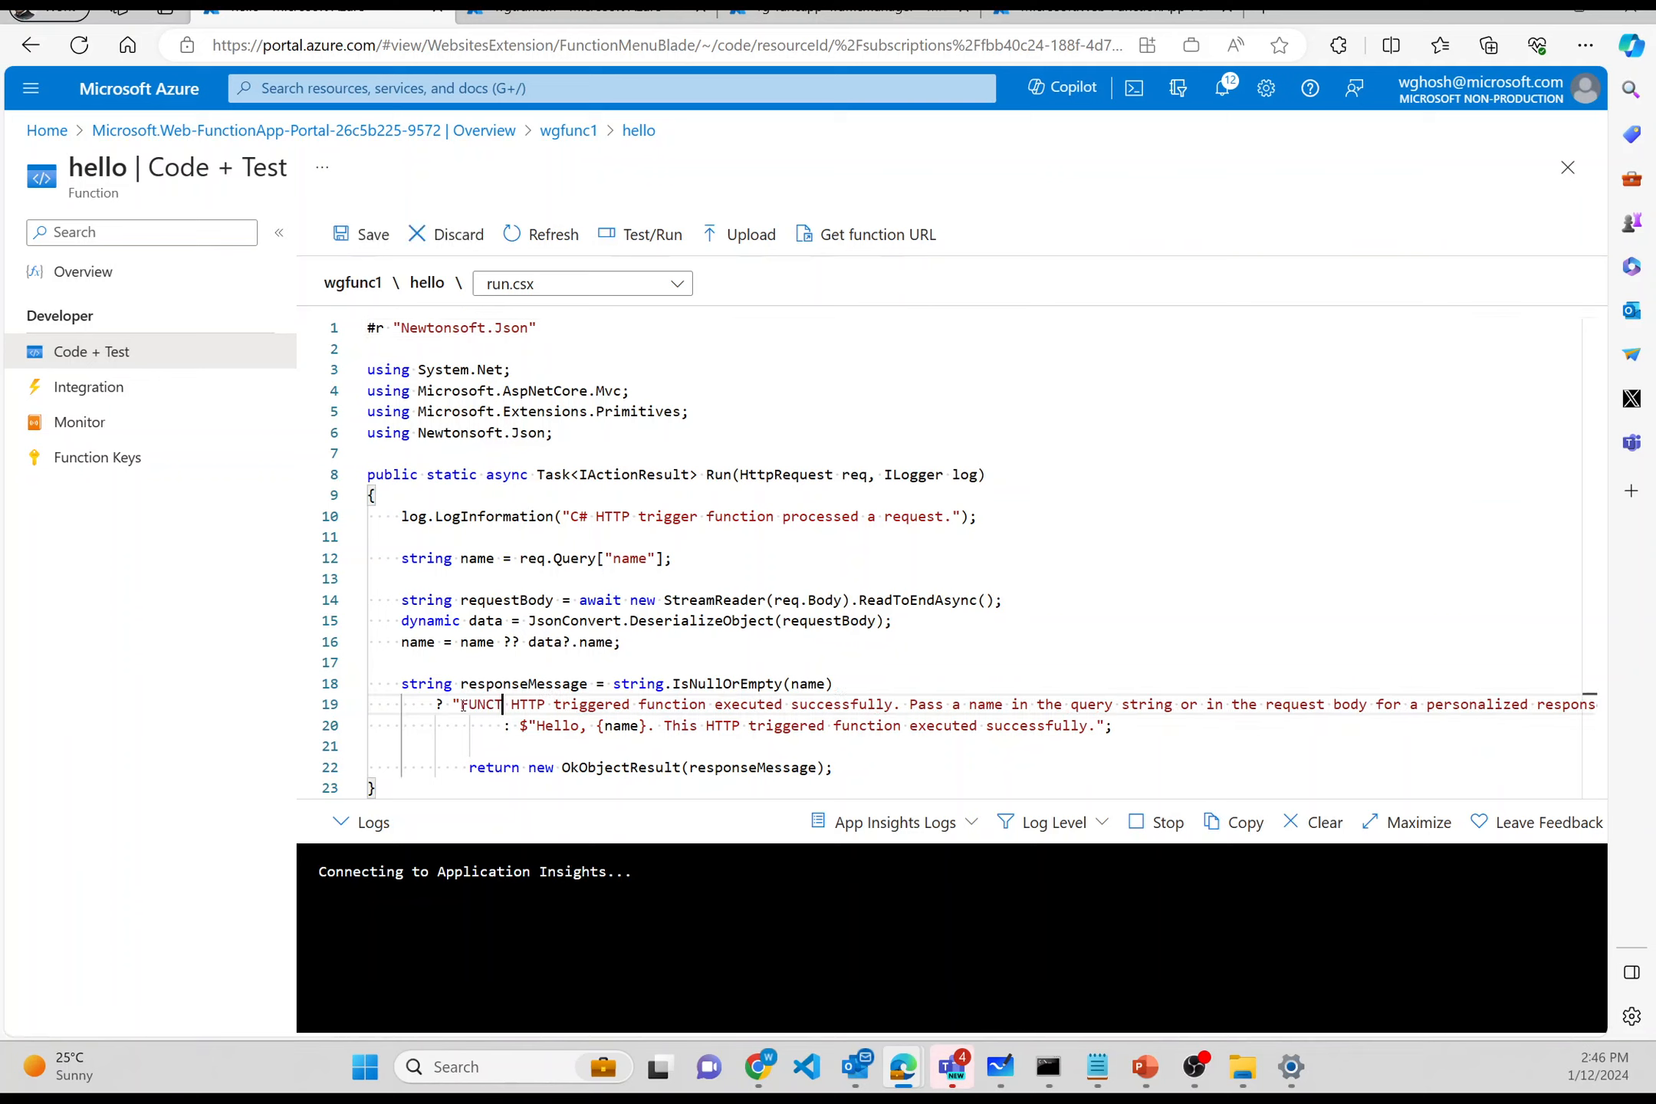
{"action": "type", "text": "ION 1 is"}
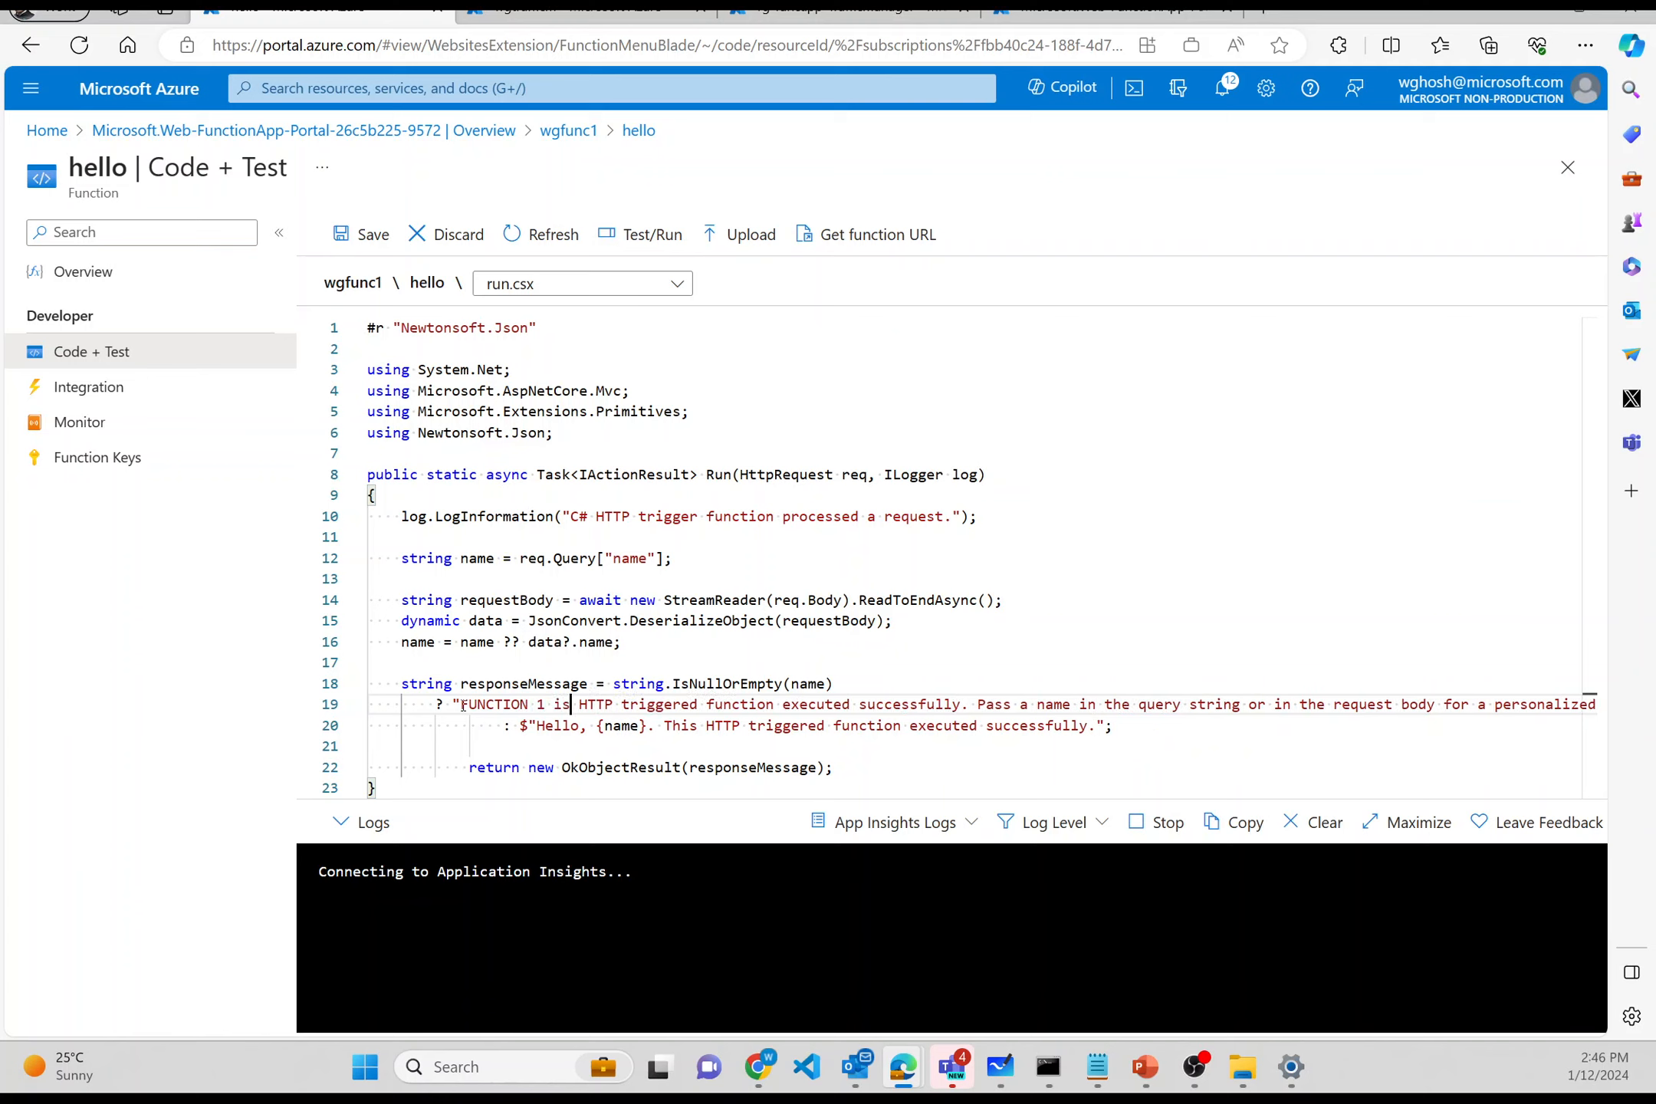
{"action": "type", "text": " CALLED"}
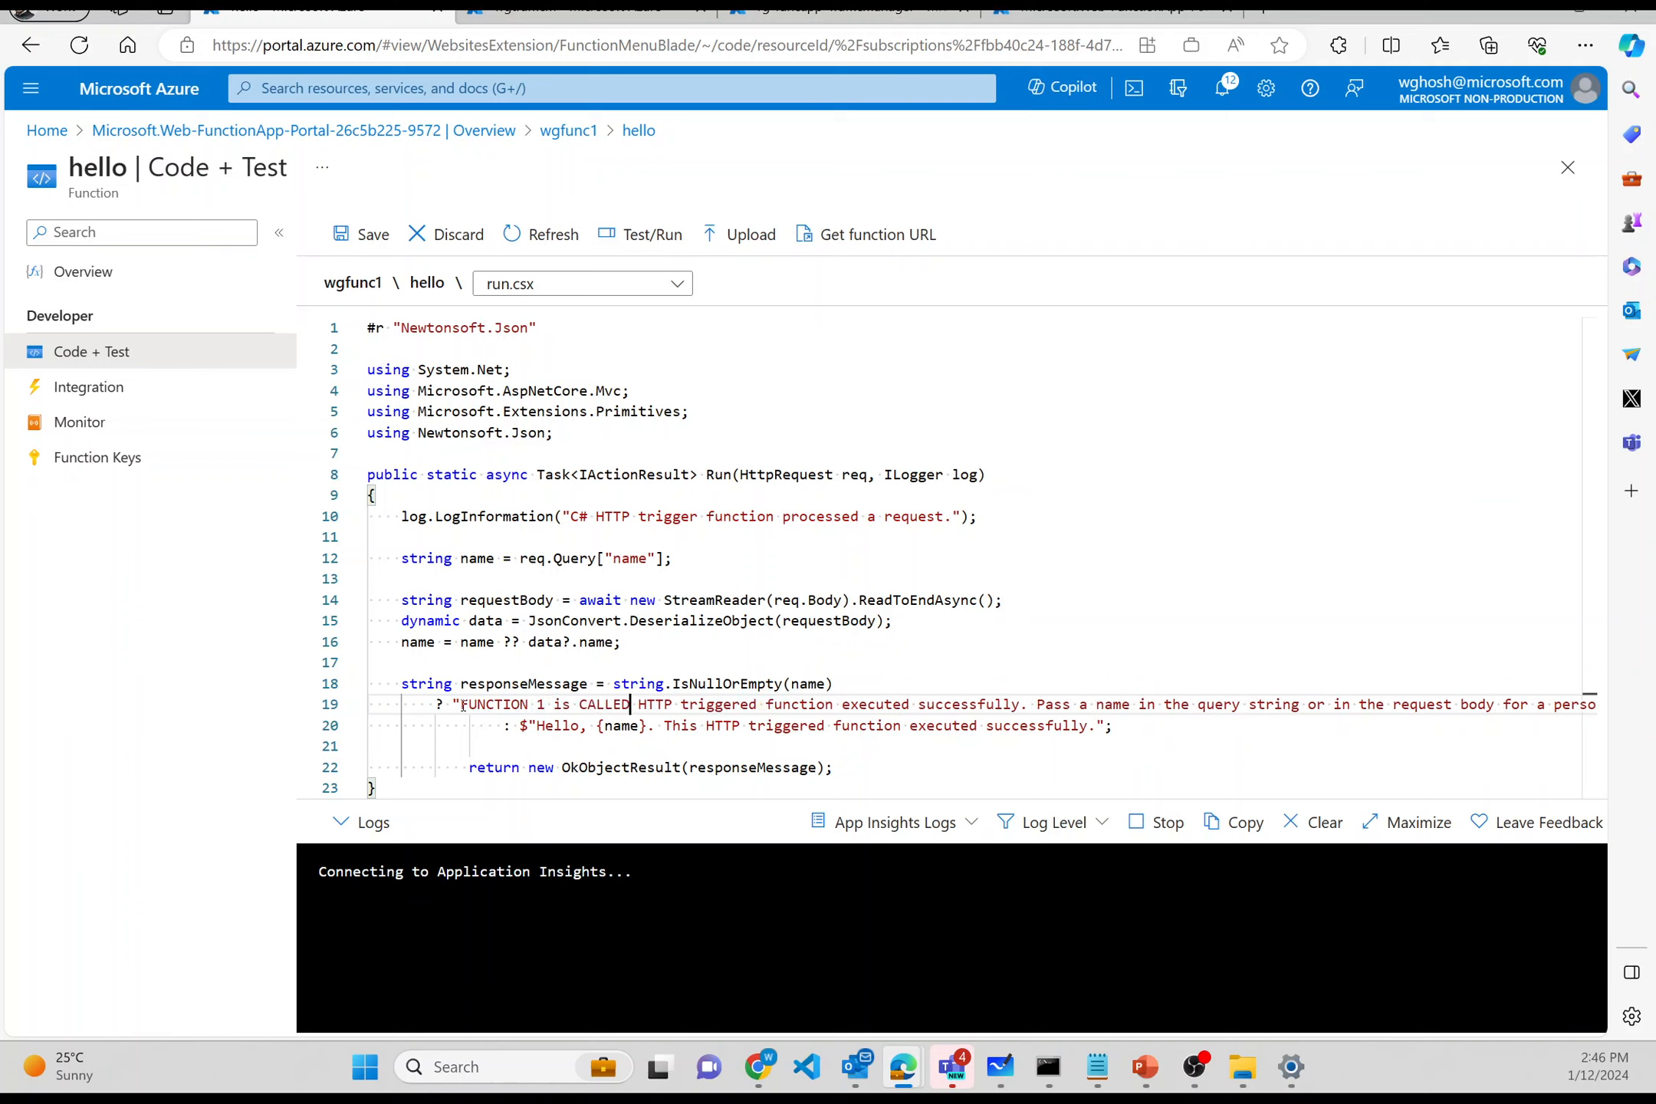
{"action": "type", "text": " !!!"}
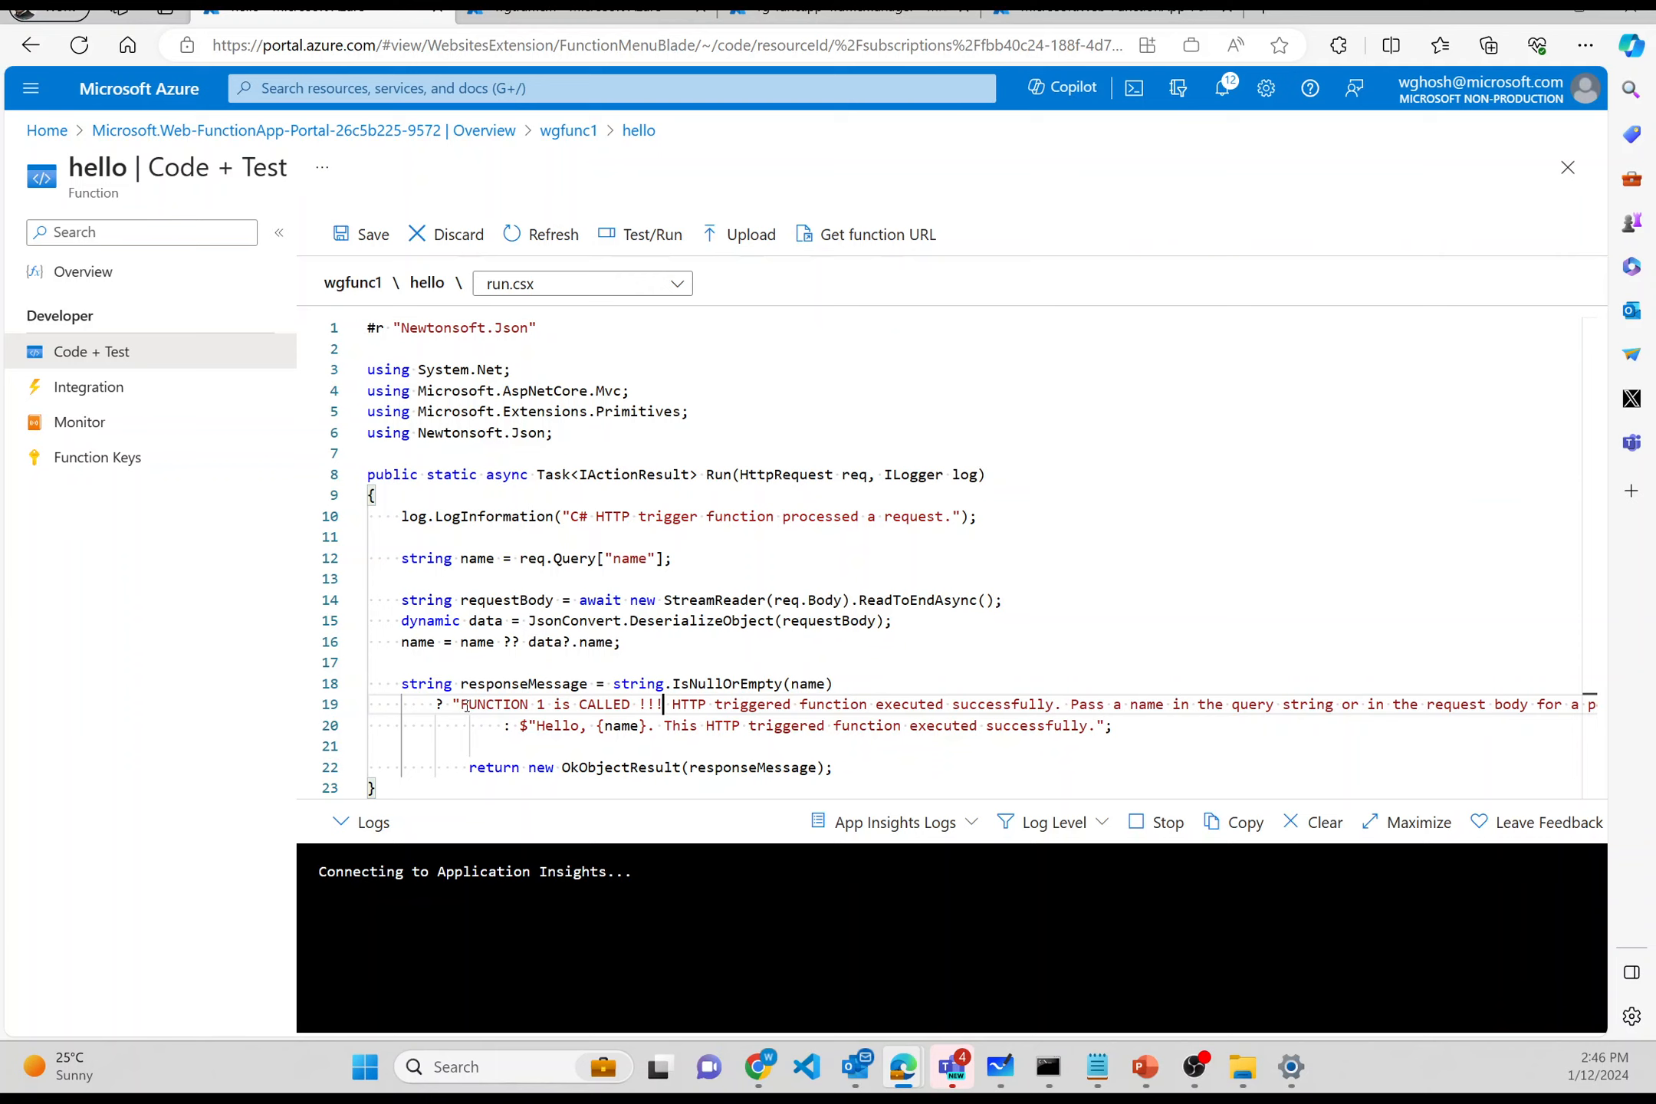
{"action": "left_click", "coordinate": [364, 234]}
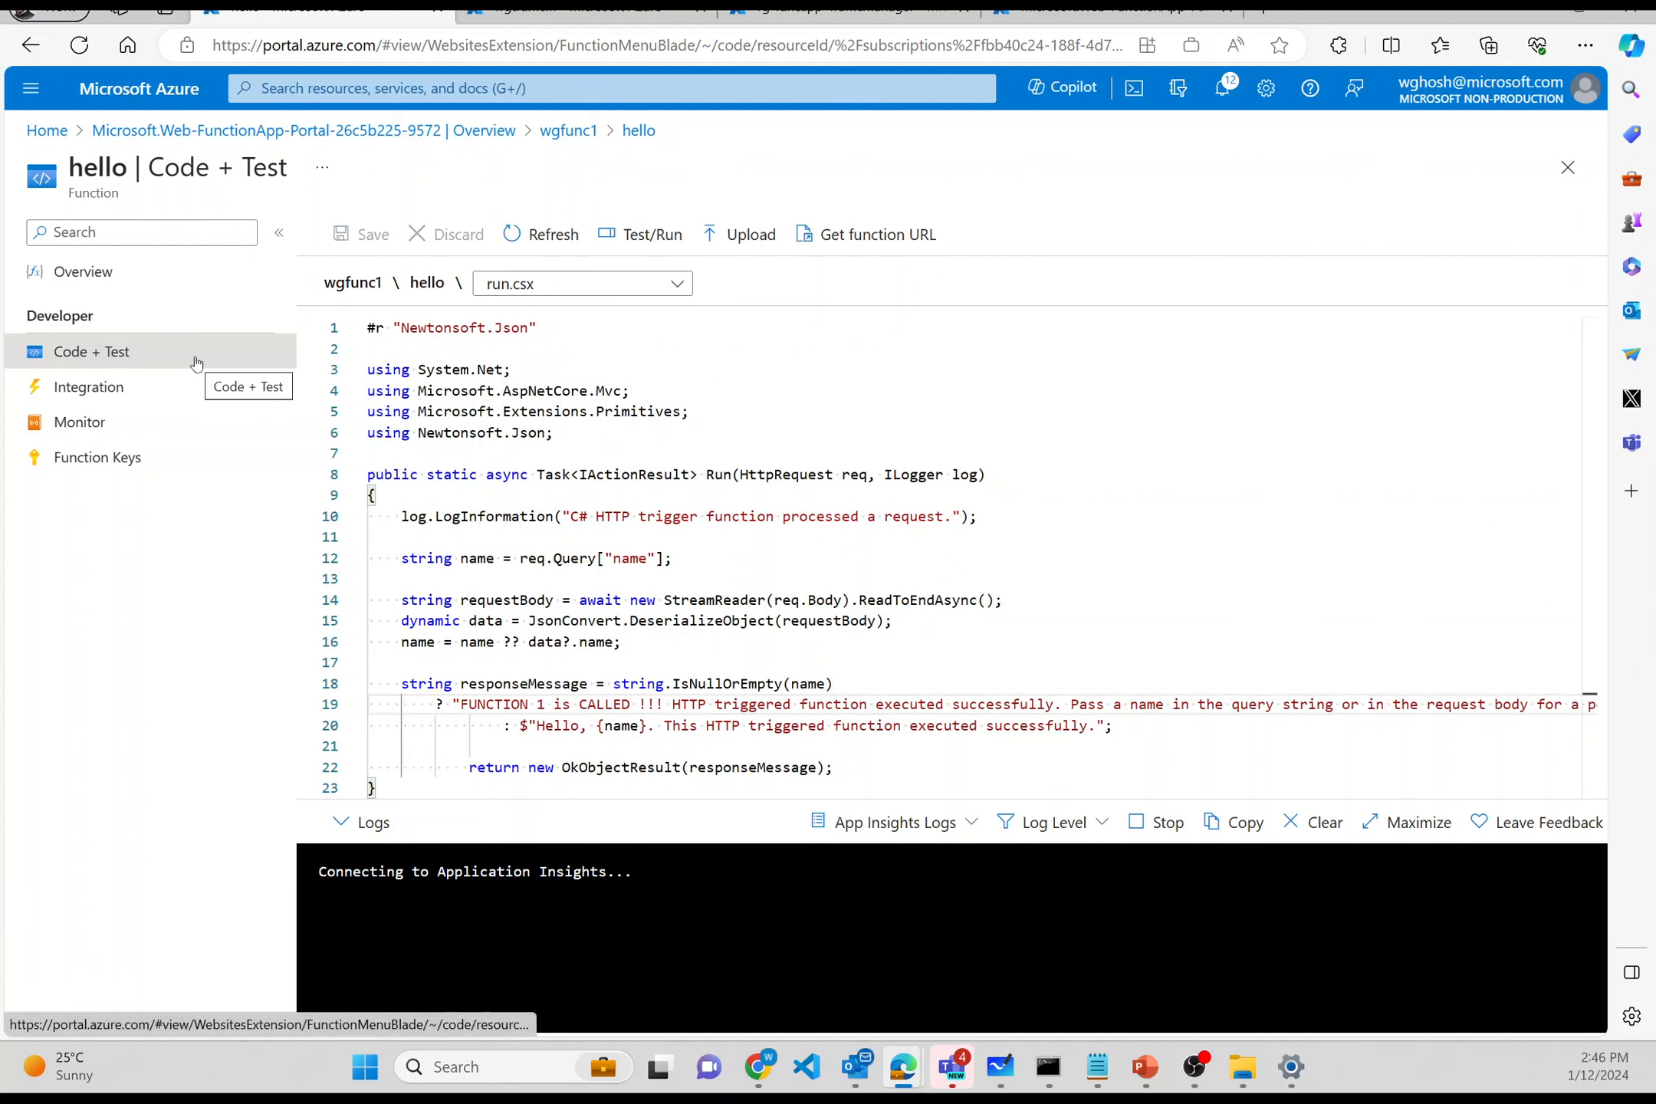
- Copy the hello function URL and paste it into a new browser tab
{"action": "left_click", "coordinate": [908, 230]}
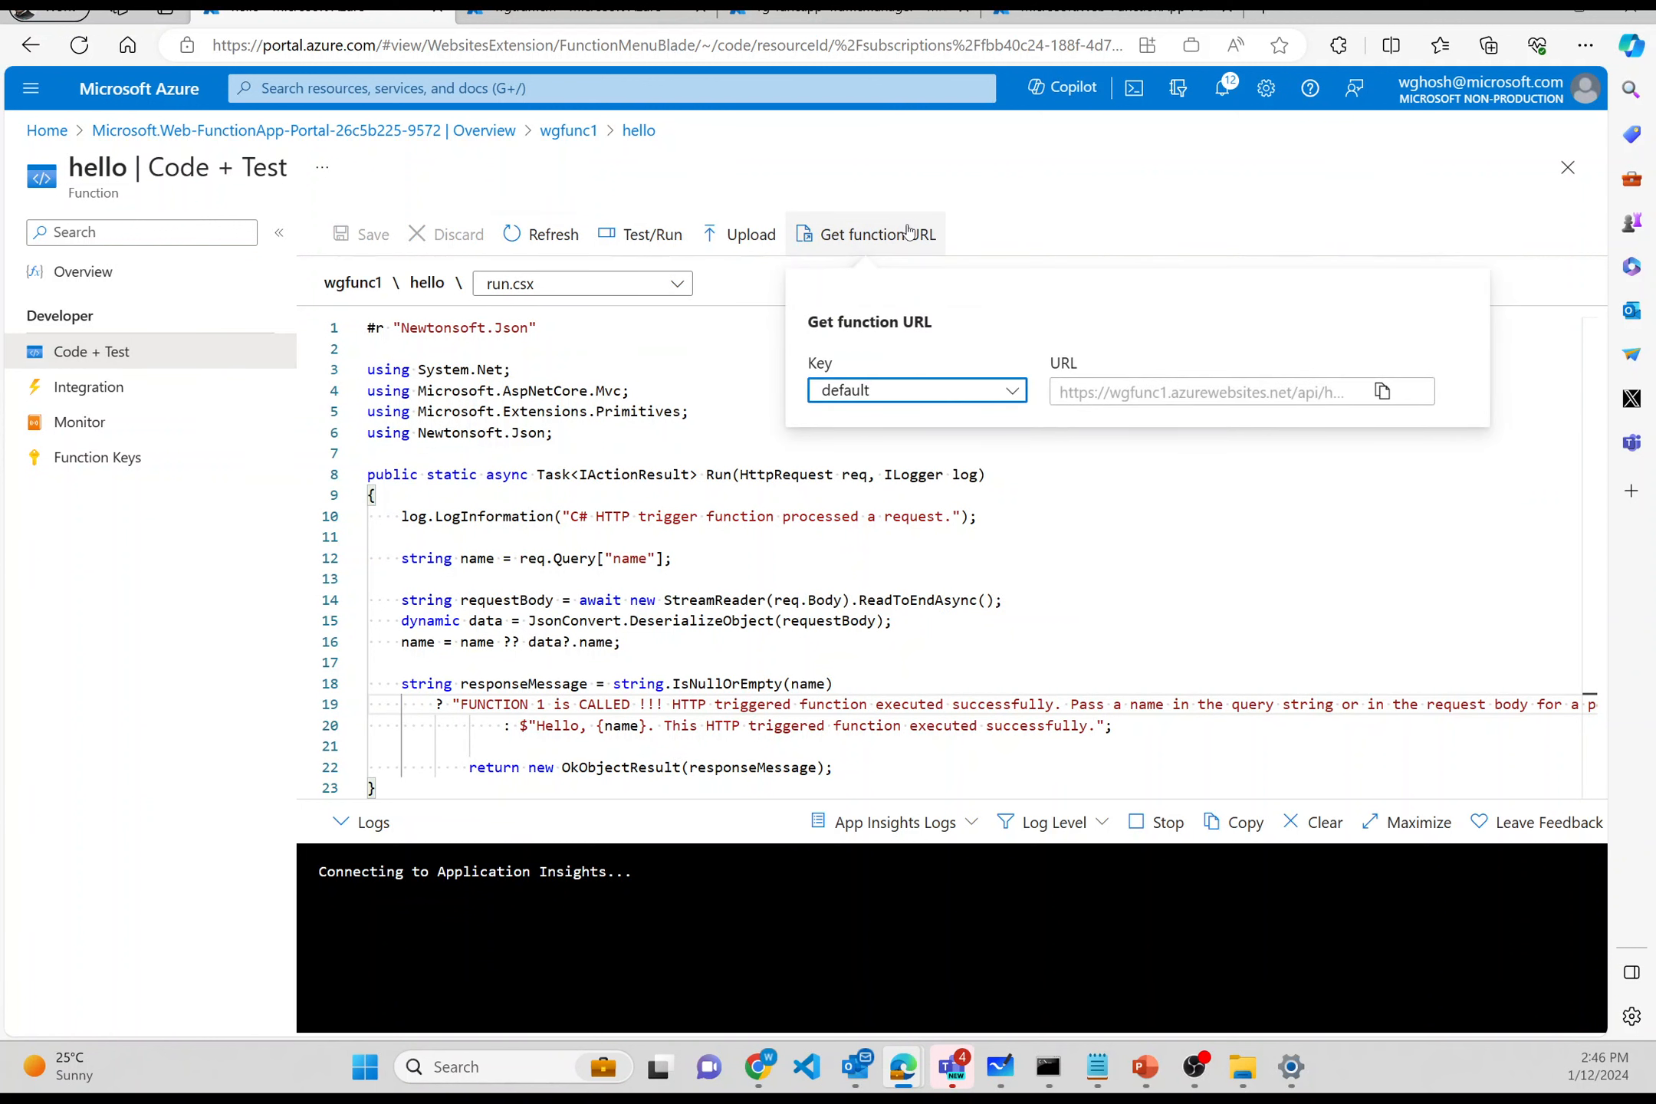
{"action": "left_click", "coordinate": [1383, 392]}
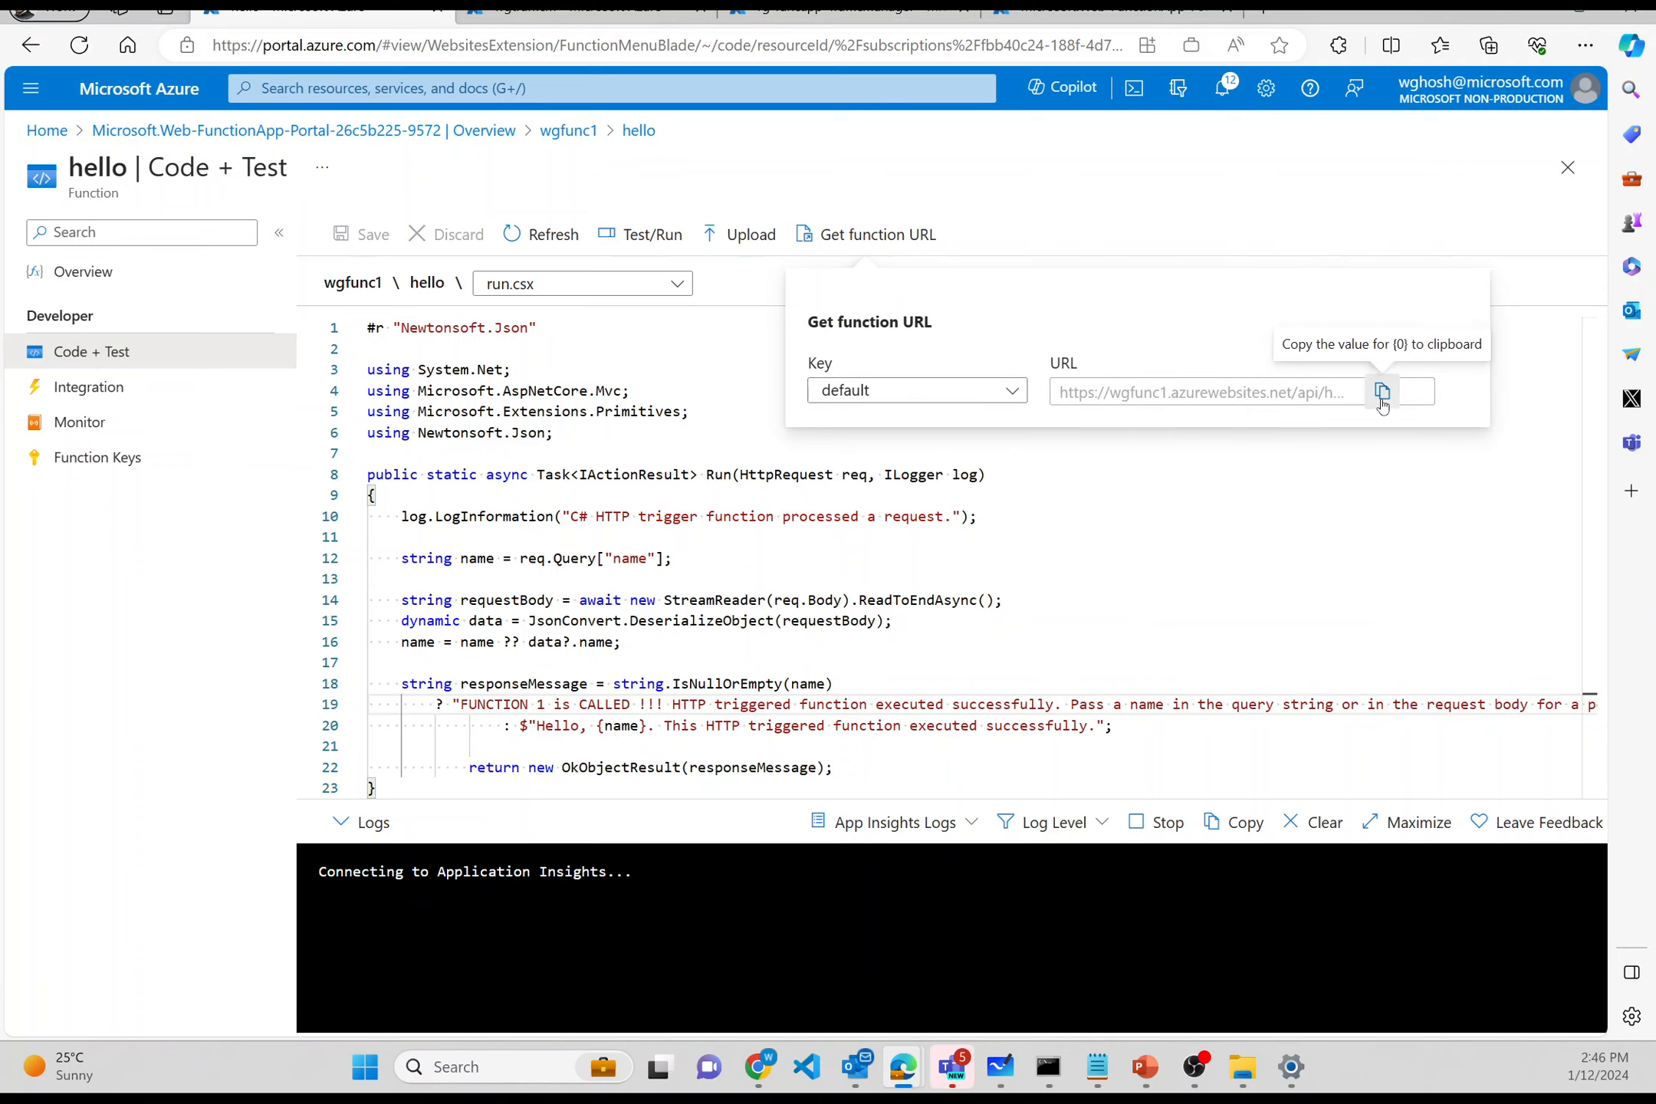
{"action": "left_click", "coordinate": [1261, 11]}
{"action": "key", "text": "ctrl+v"}
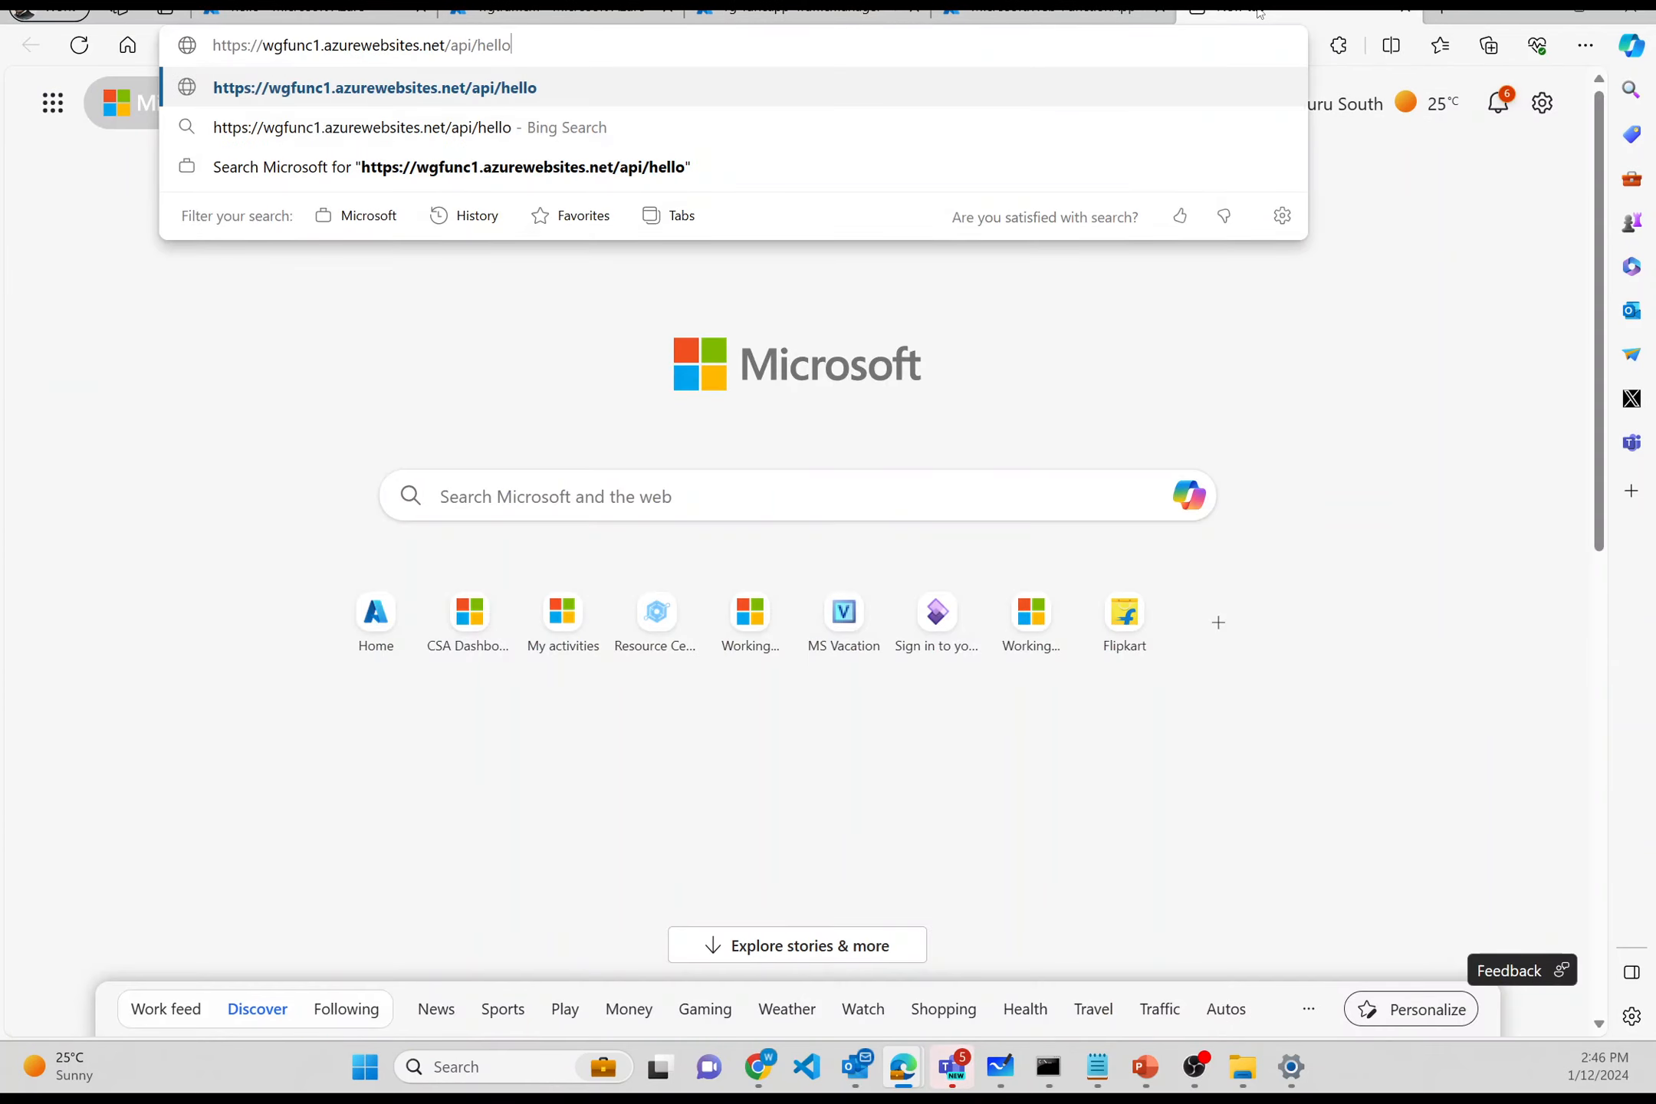
- Load the pasted hello URL to see the 'FUNCTION 1 is CALLED !!!' response
{"action": "key", "text": "Return"}
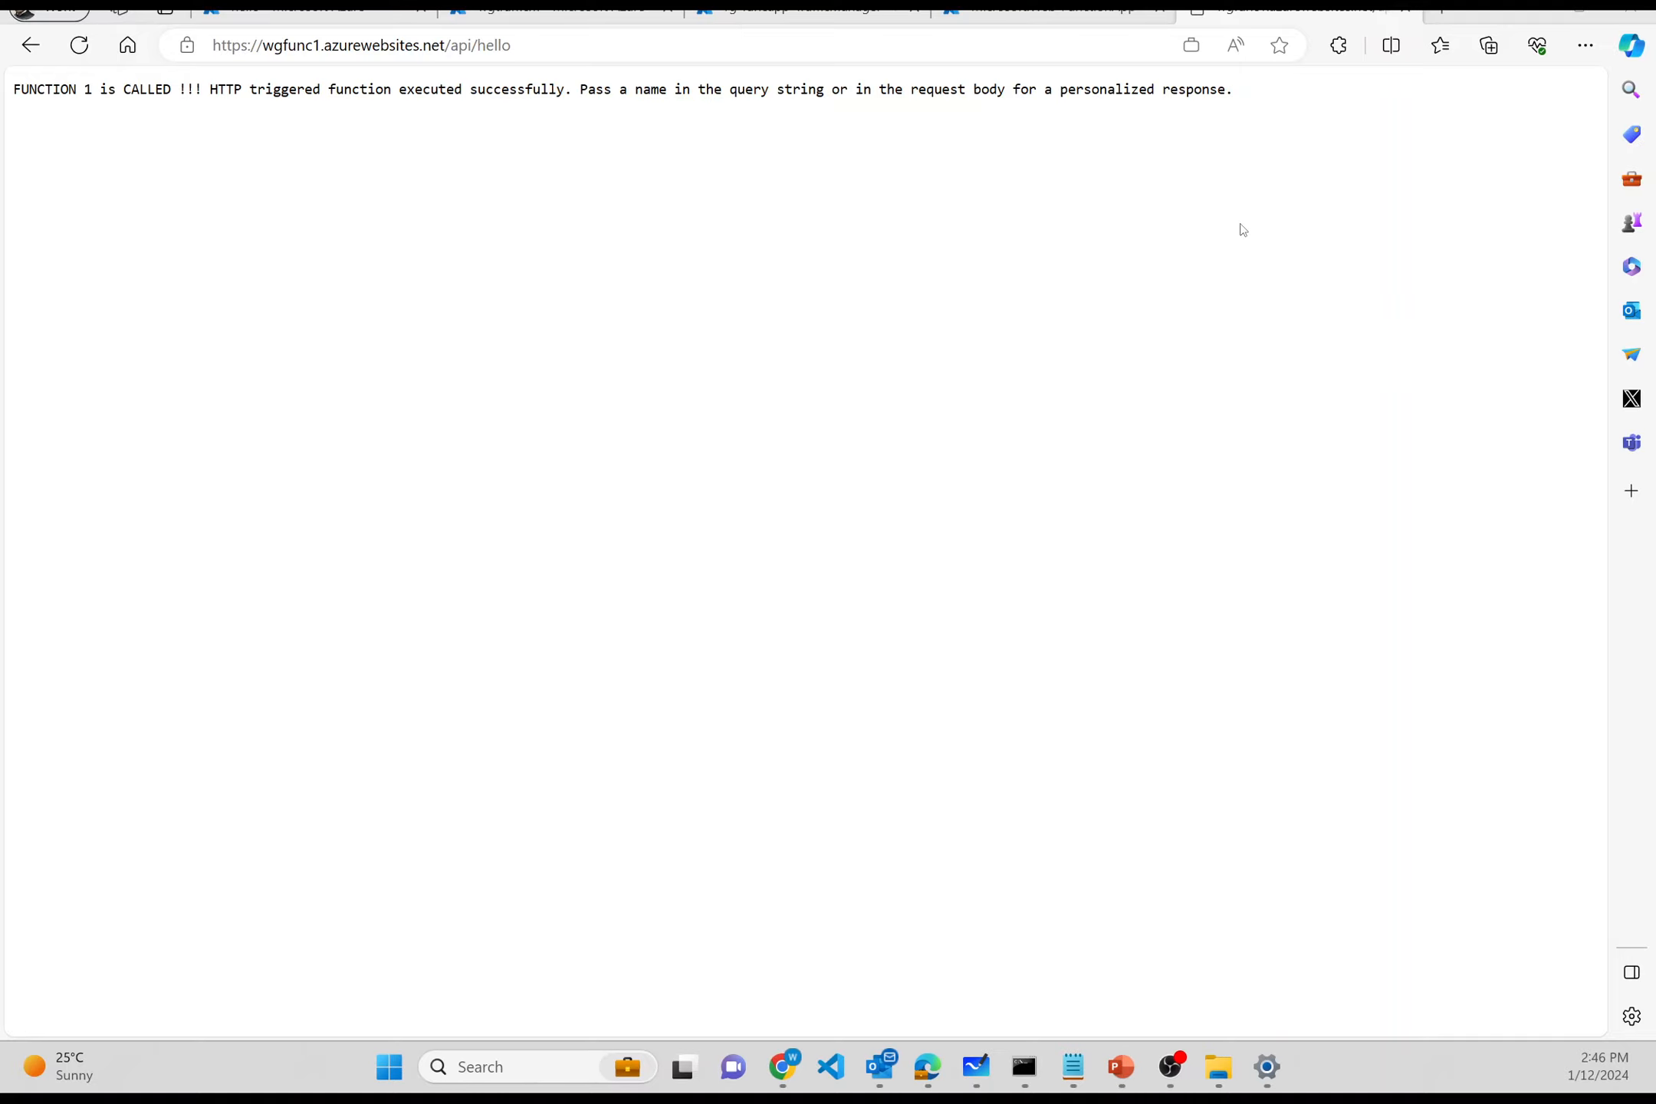
- Open the deployed wgfunc2 function app, then return to the wgfunc1 hello response tab
{"action": "left_click", "coordinate": [1041, 14]}
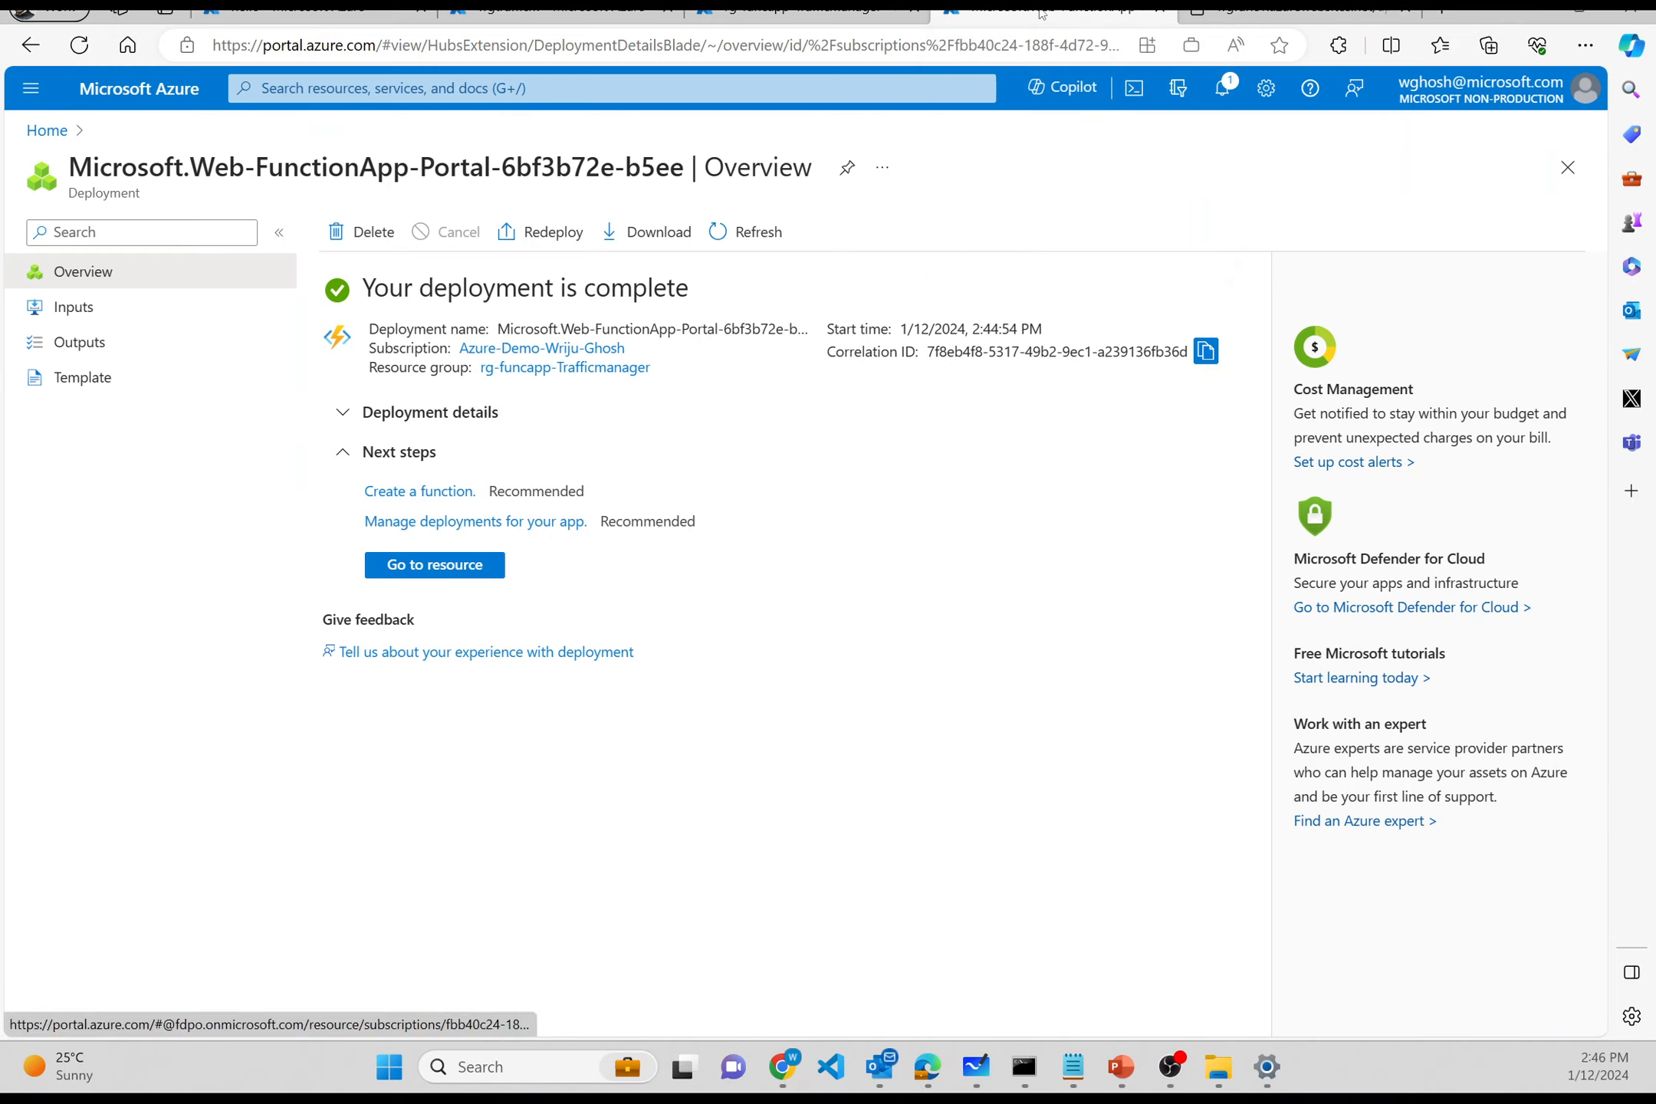
{"action": "left_click", "coordinate": [476, 567]}
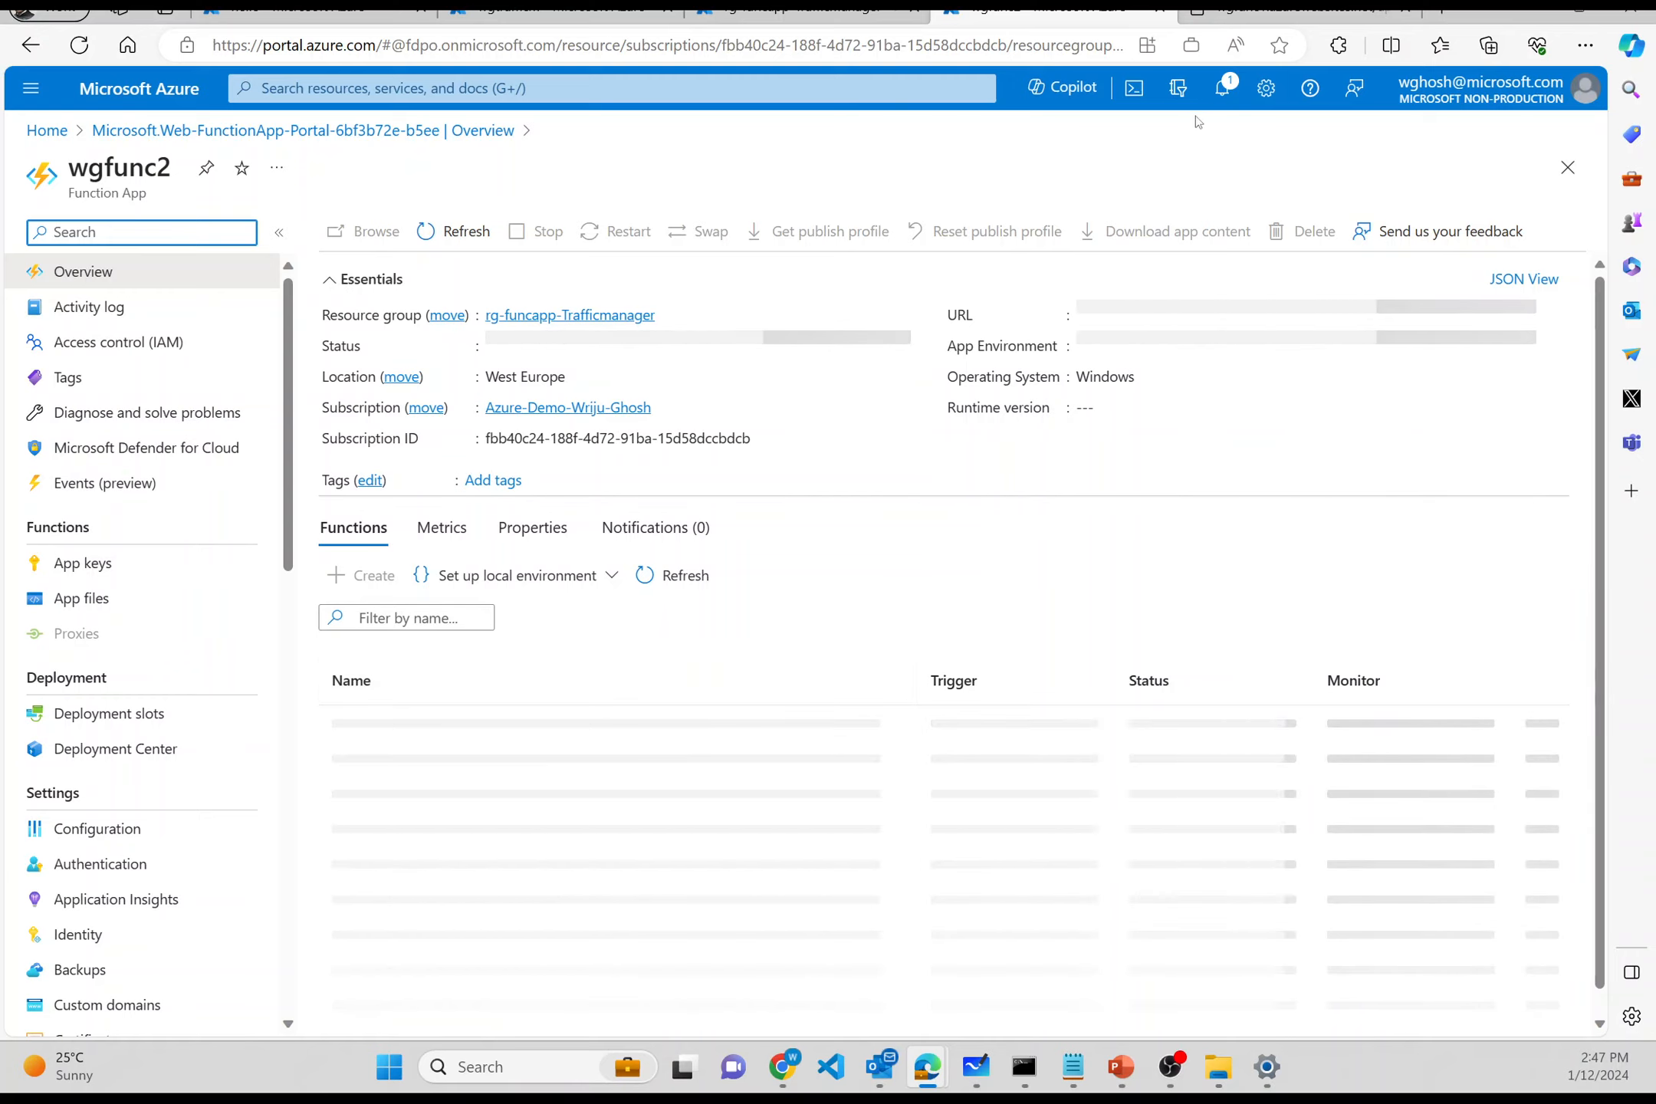
{"action": "left_click", "coordinate": [1278, 11]}
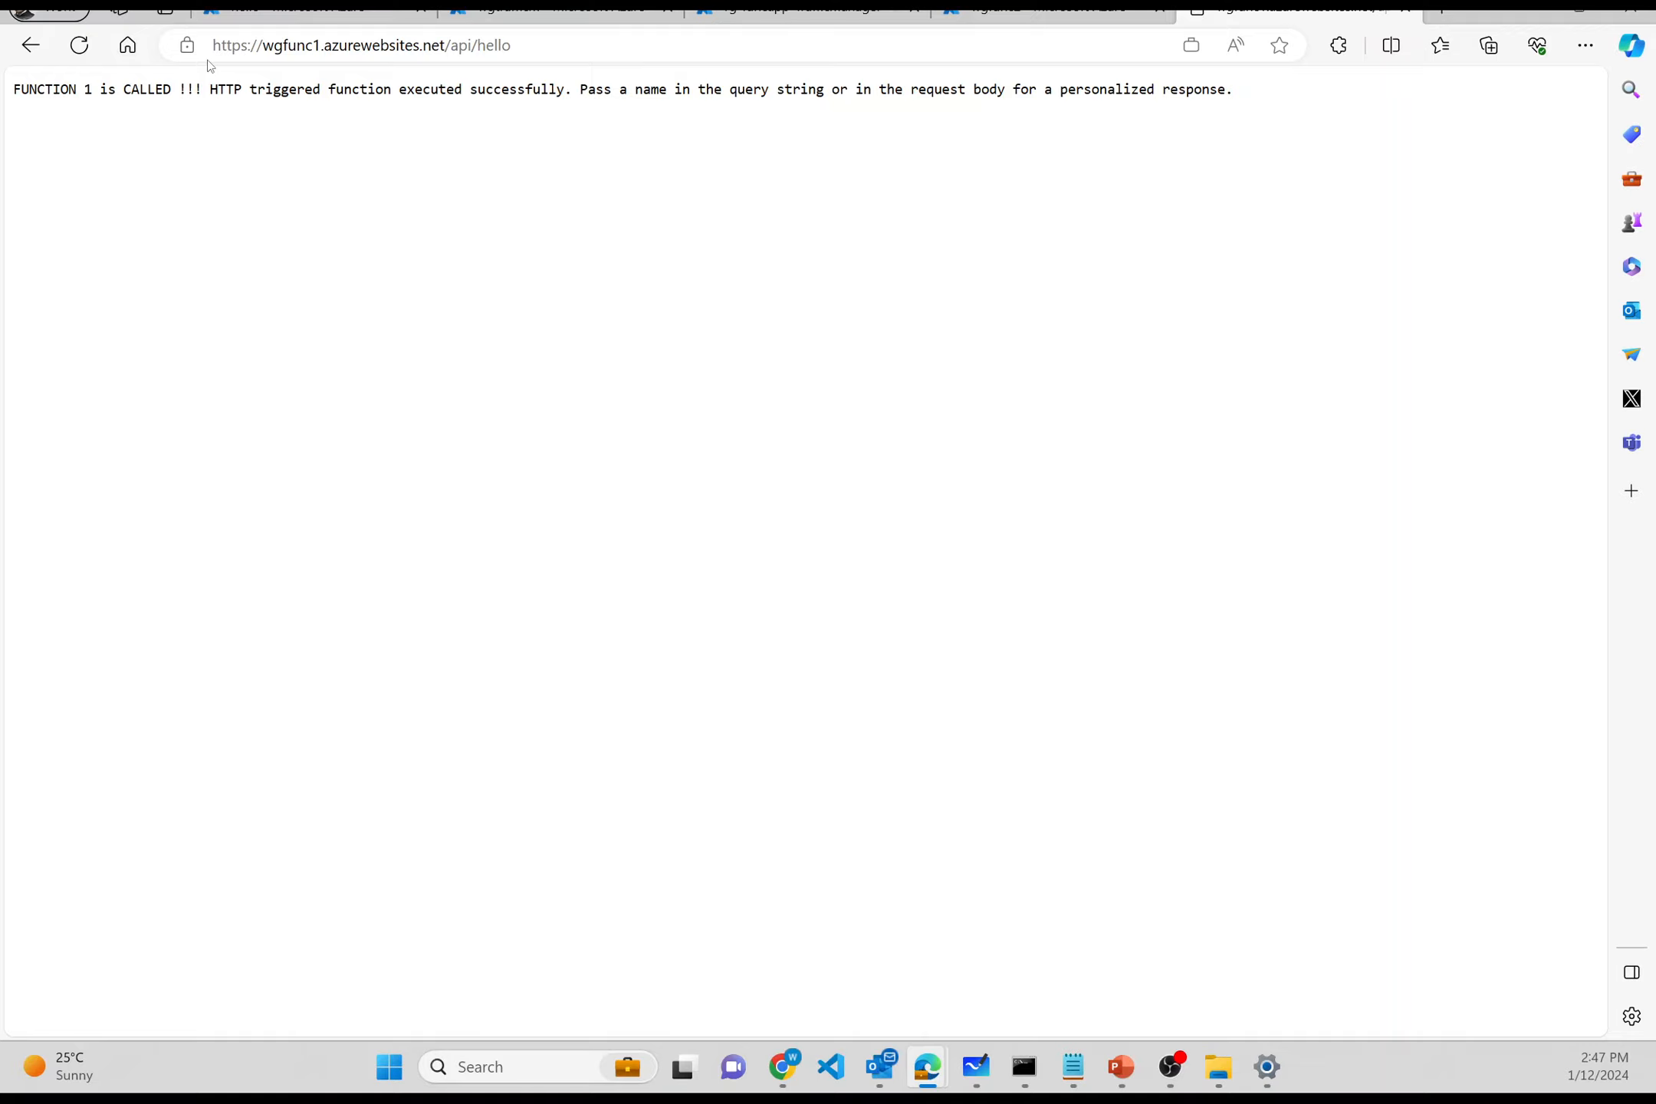
{"action": "left_click", "coordinate": [321, 46]}
- Change wgfunc1 to wgfunc2 in the address and load the wgfunc2 hello URL
{"action": "left_click", "coordinate": [321, 46]}
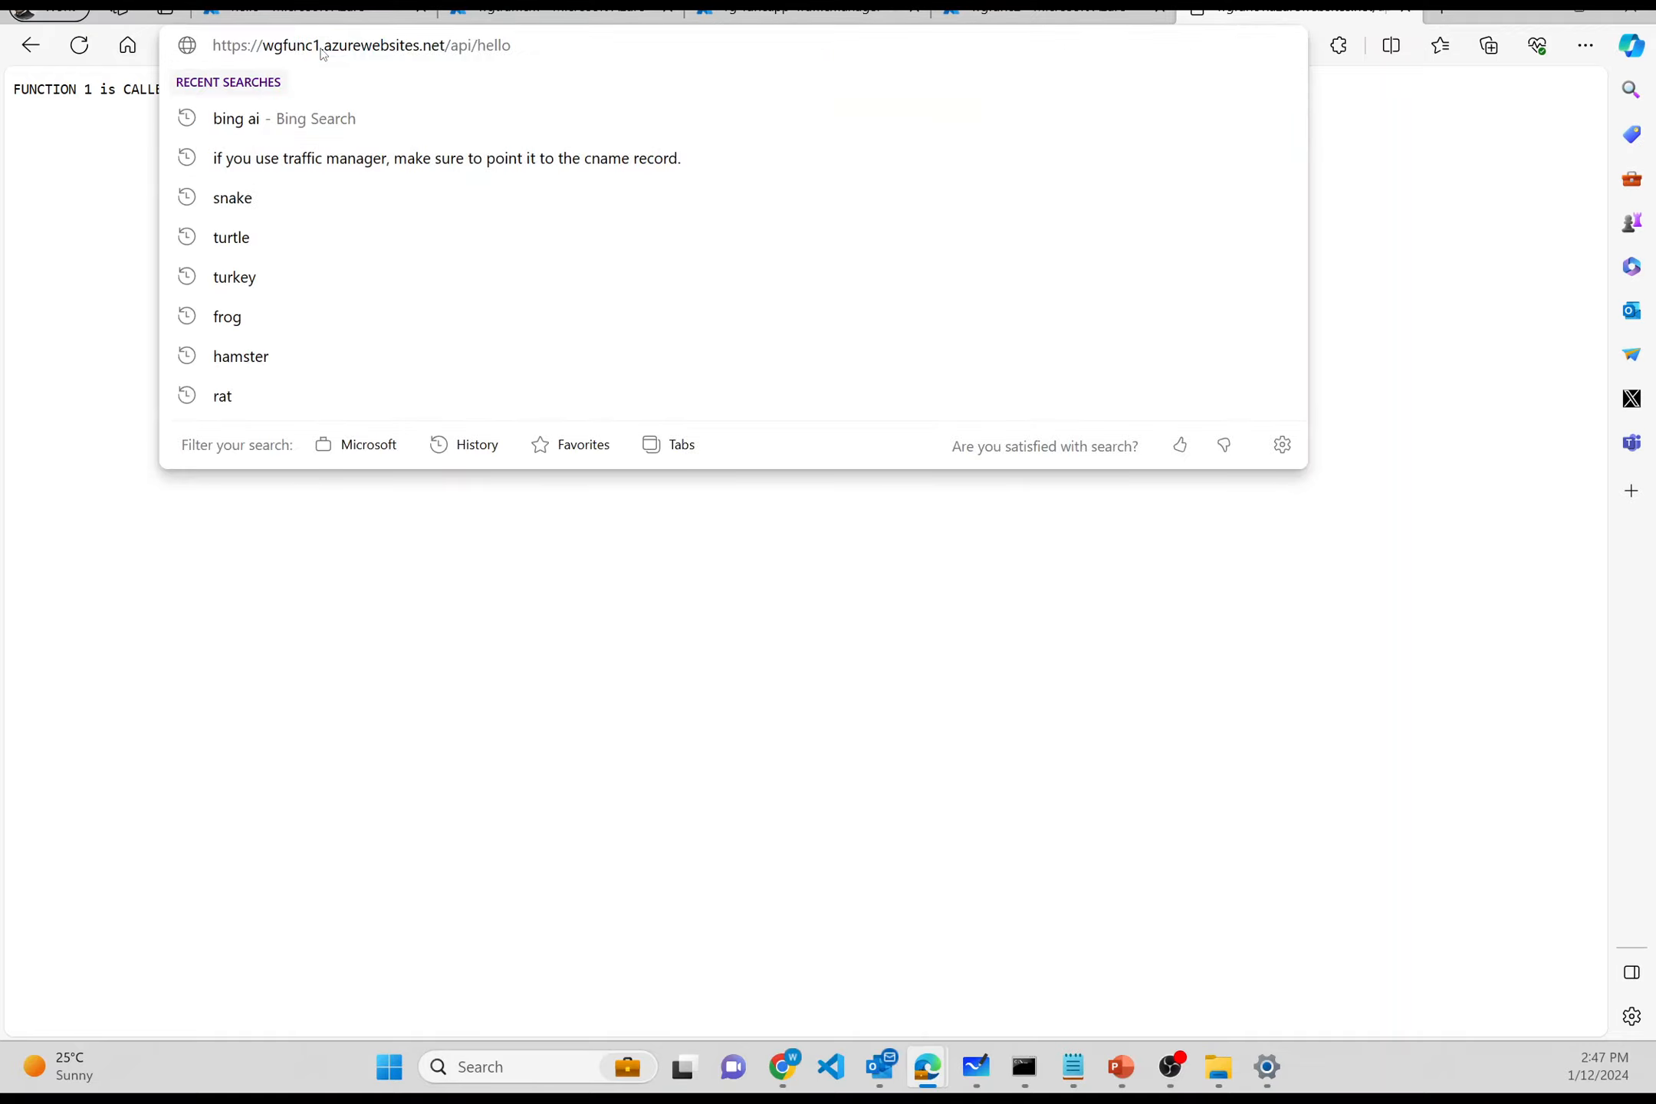
{"action": "key", "text": "BackSpace"}
{"action": "type", "text": "2"}
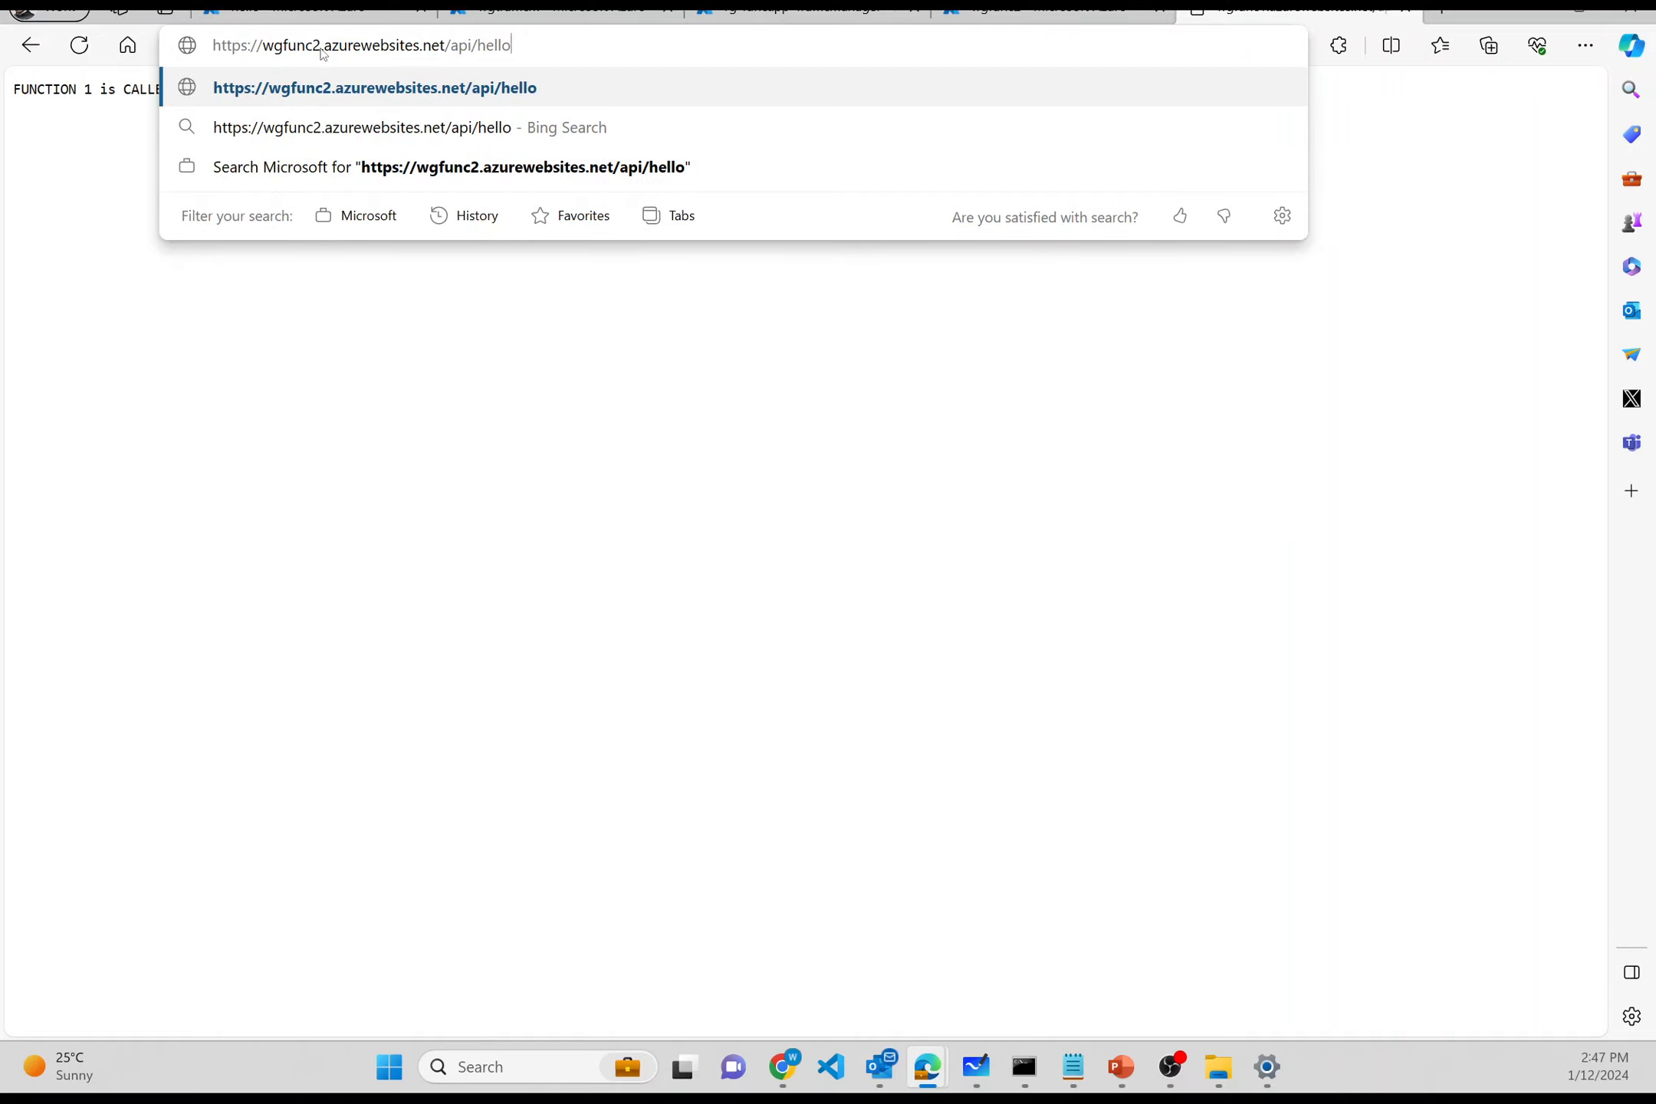
{"action": "key", "text": "Return"}
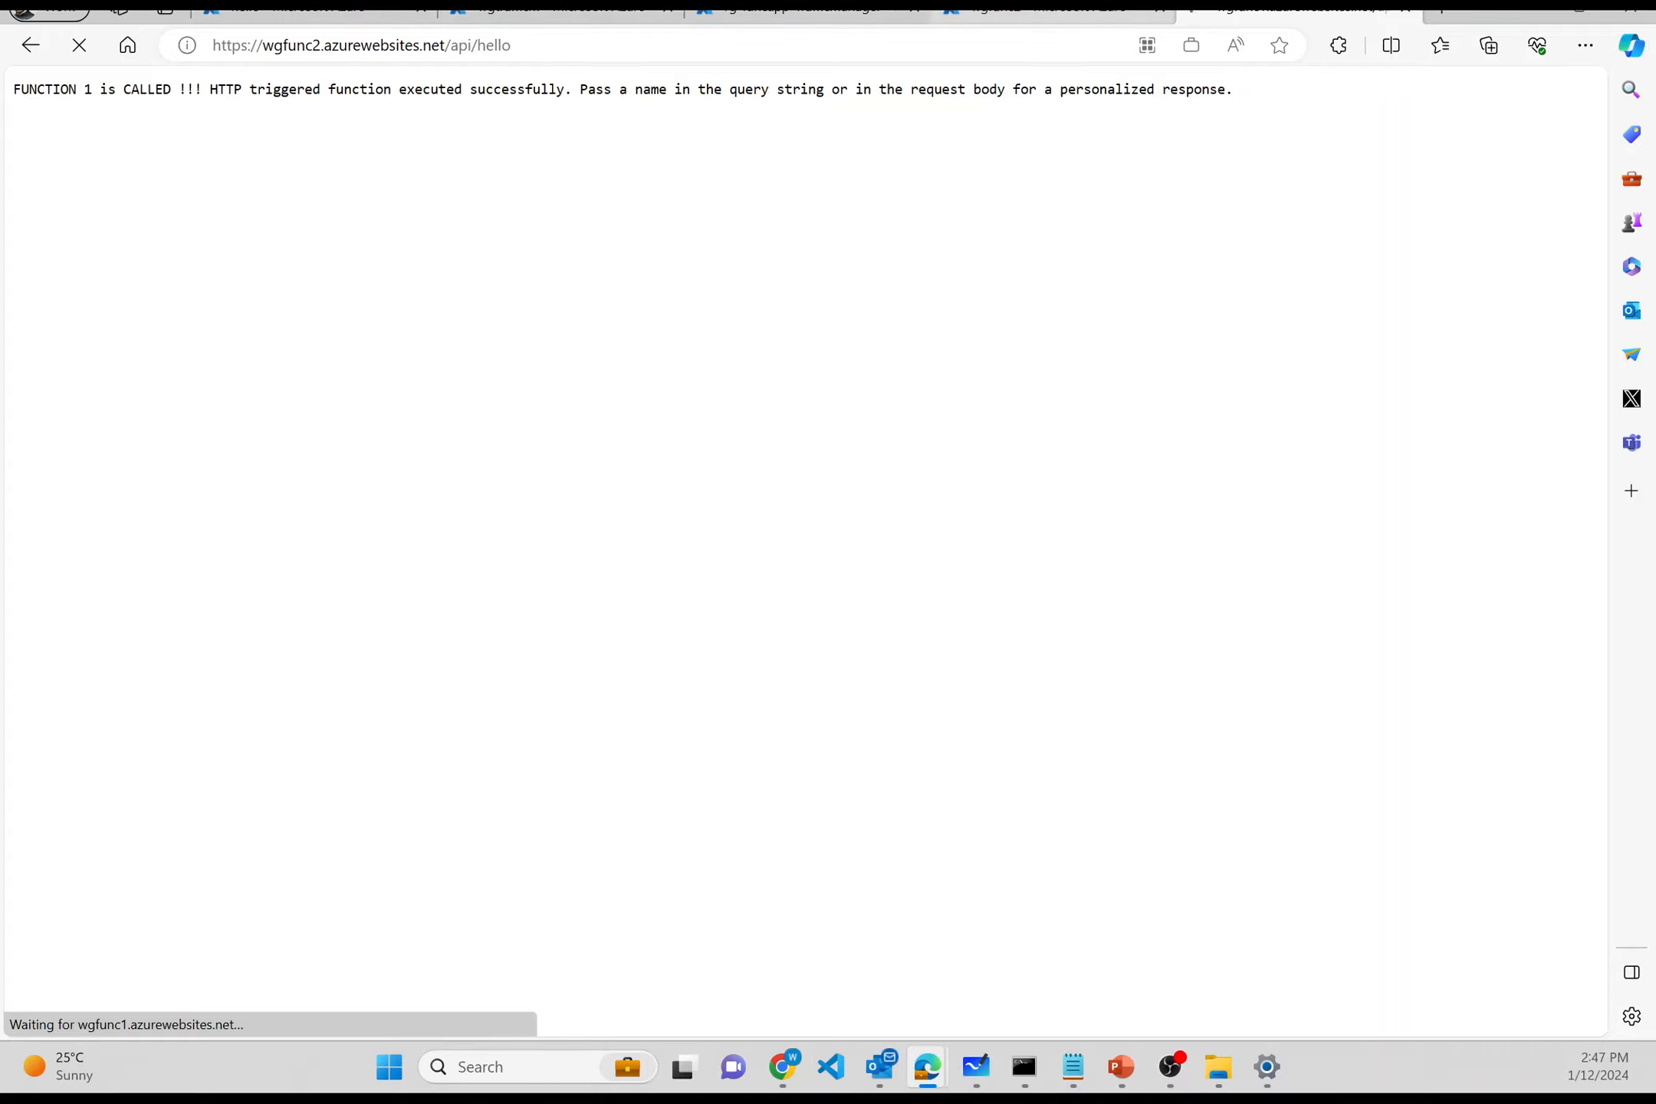
- Return to the wgfunc2 function app overview tab in the Azure portal
{"action": "mouse_move", "coordinate": [1050, 12]}
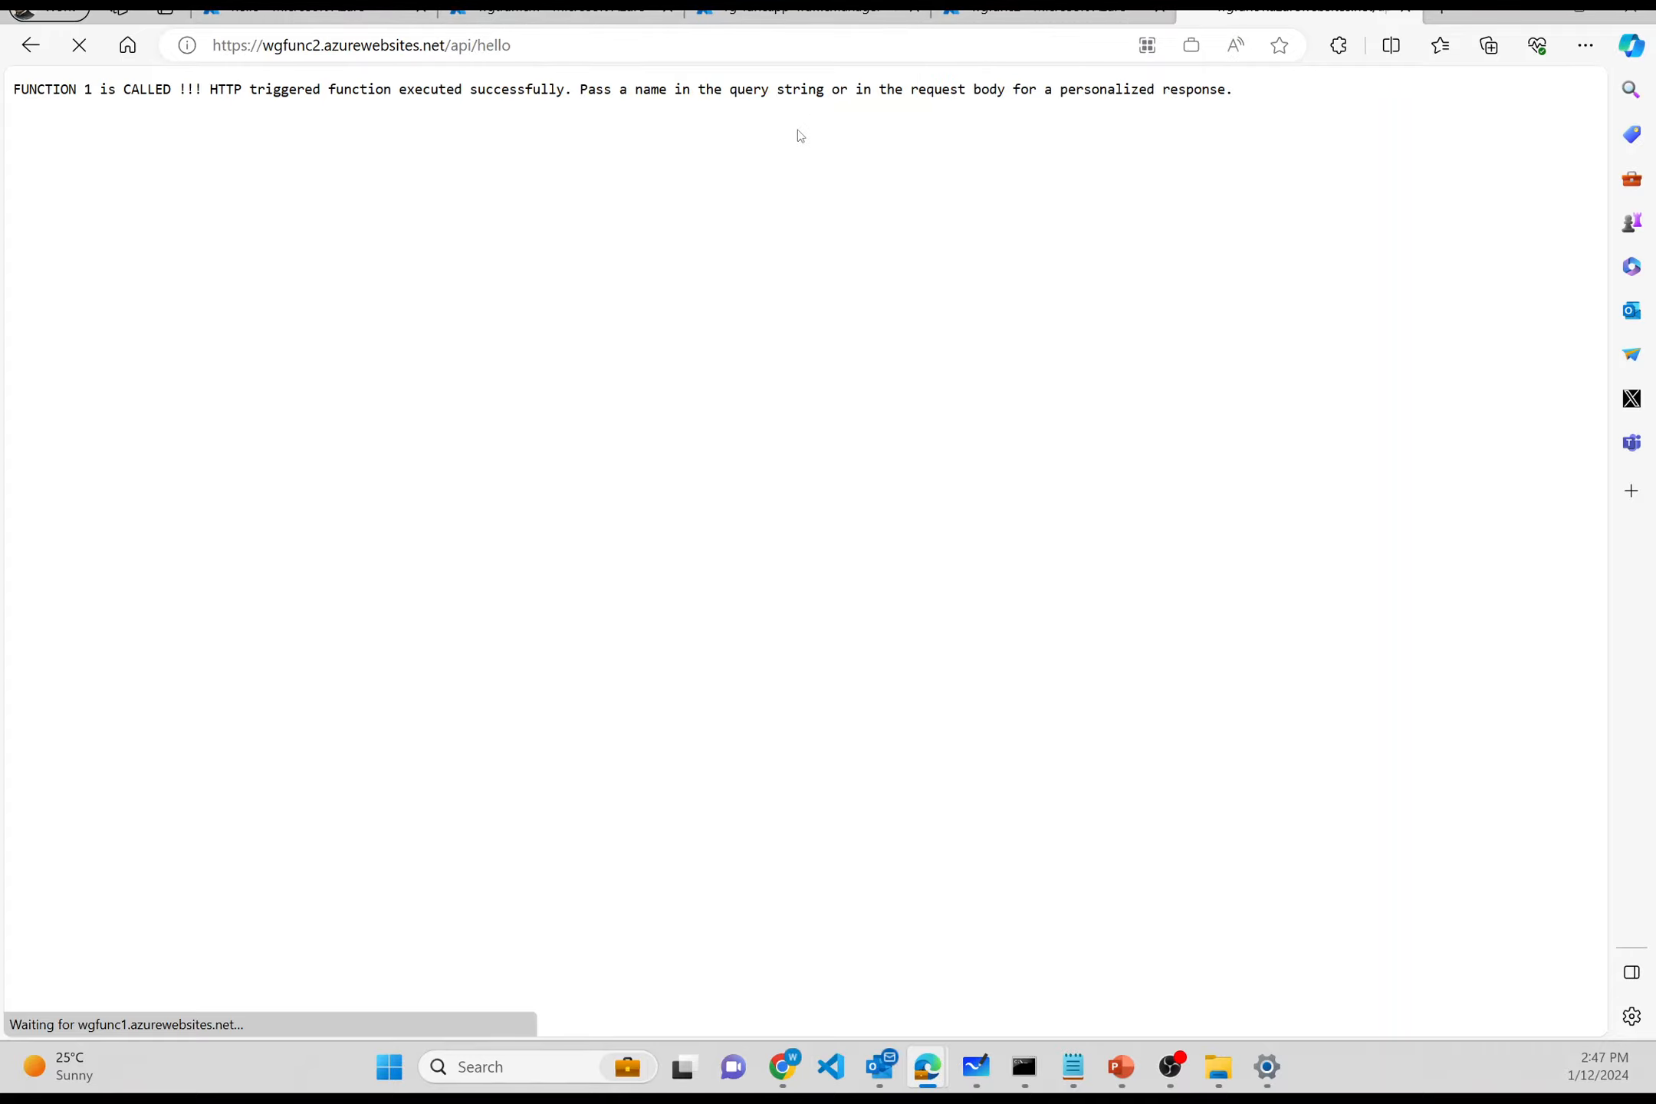
{"action": "left_click_drag", "start_coordinate": [799, 89], "coordinate": [1013, 89]}
{"action": "left_click", "coordinate": [1051, 14]}
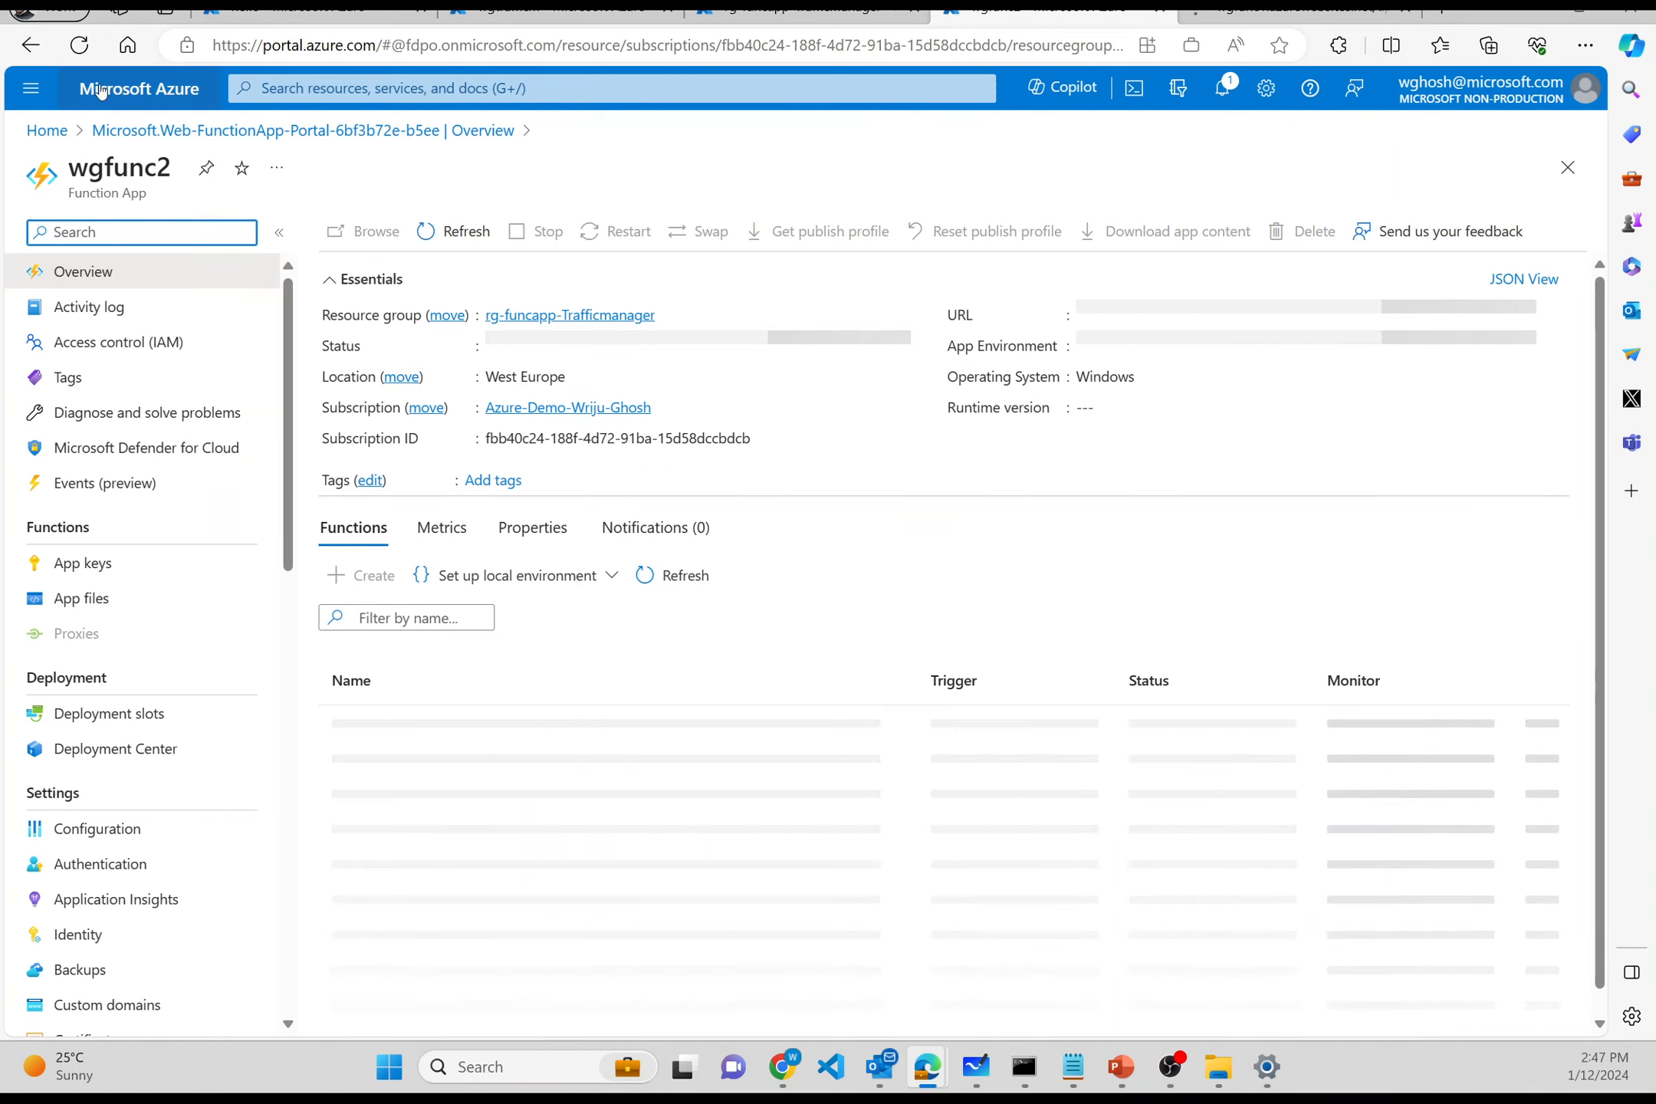
- Reload wgfunc2 and start a new HTTP trigger function named hello
{"action": "left_click", "coordinate": [82, 49]}
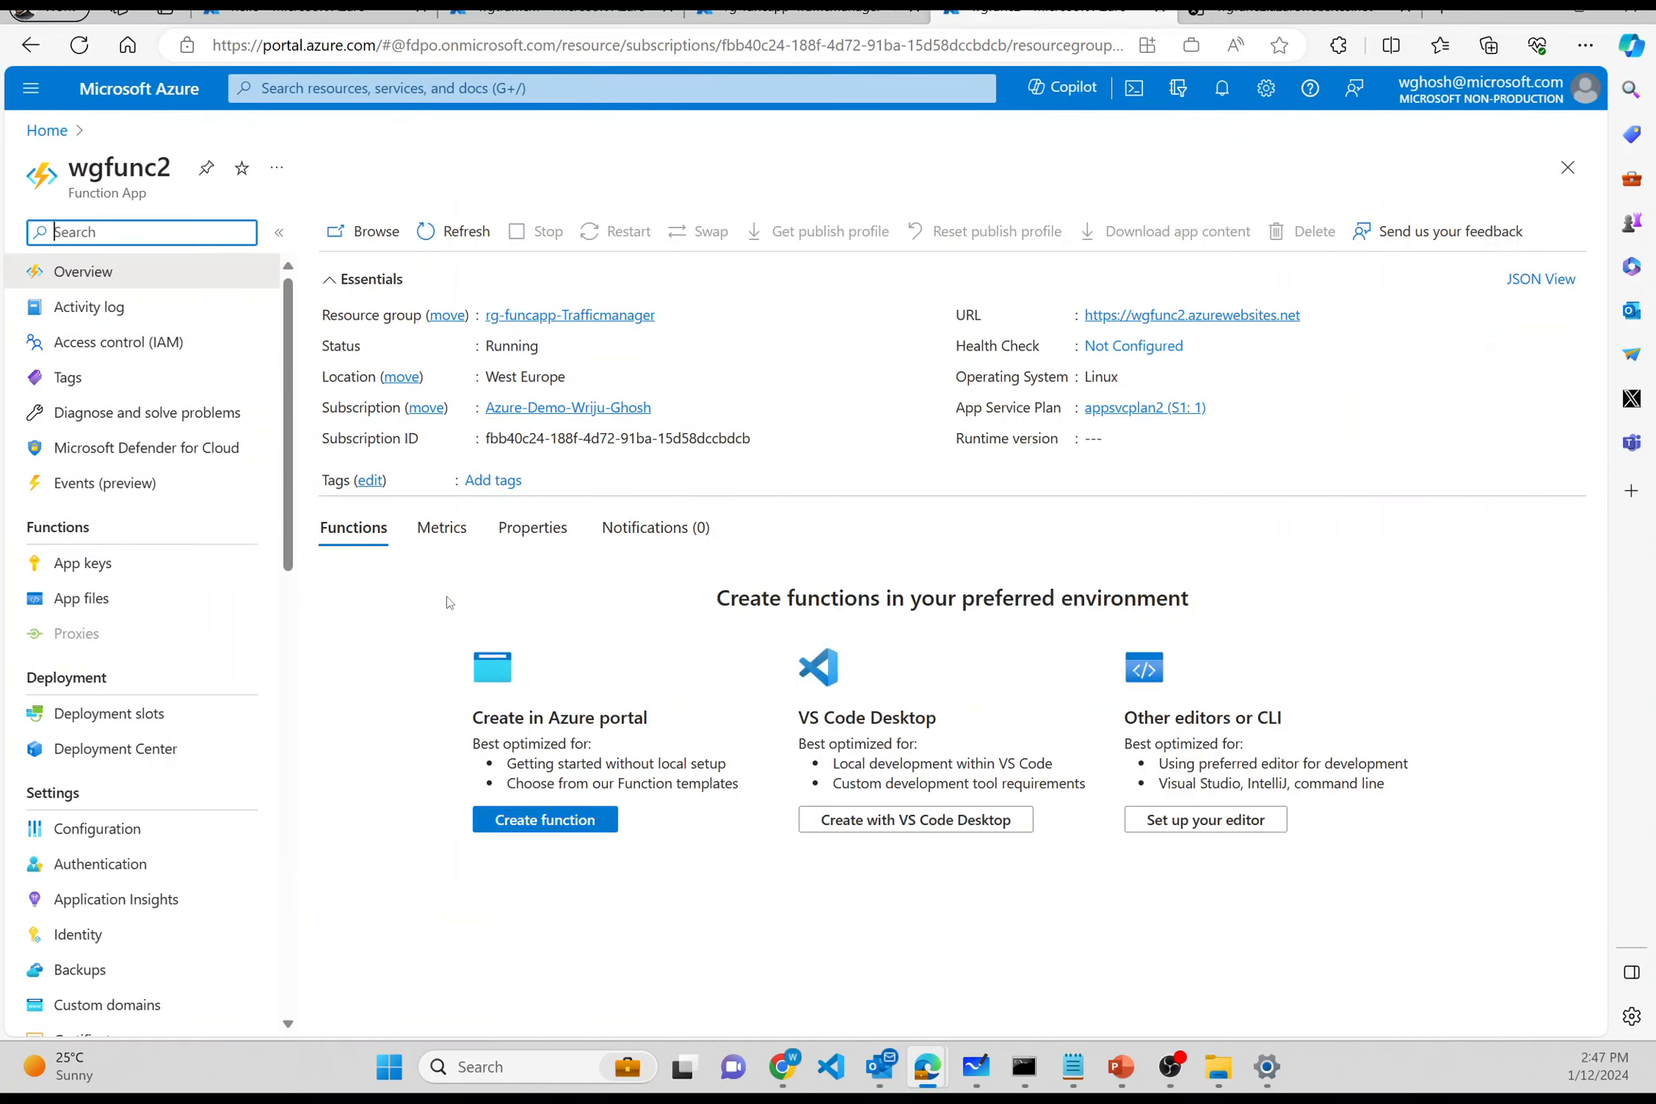
{"action": "left_click", "coordinate": [511, 820]}
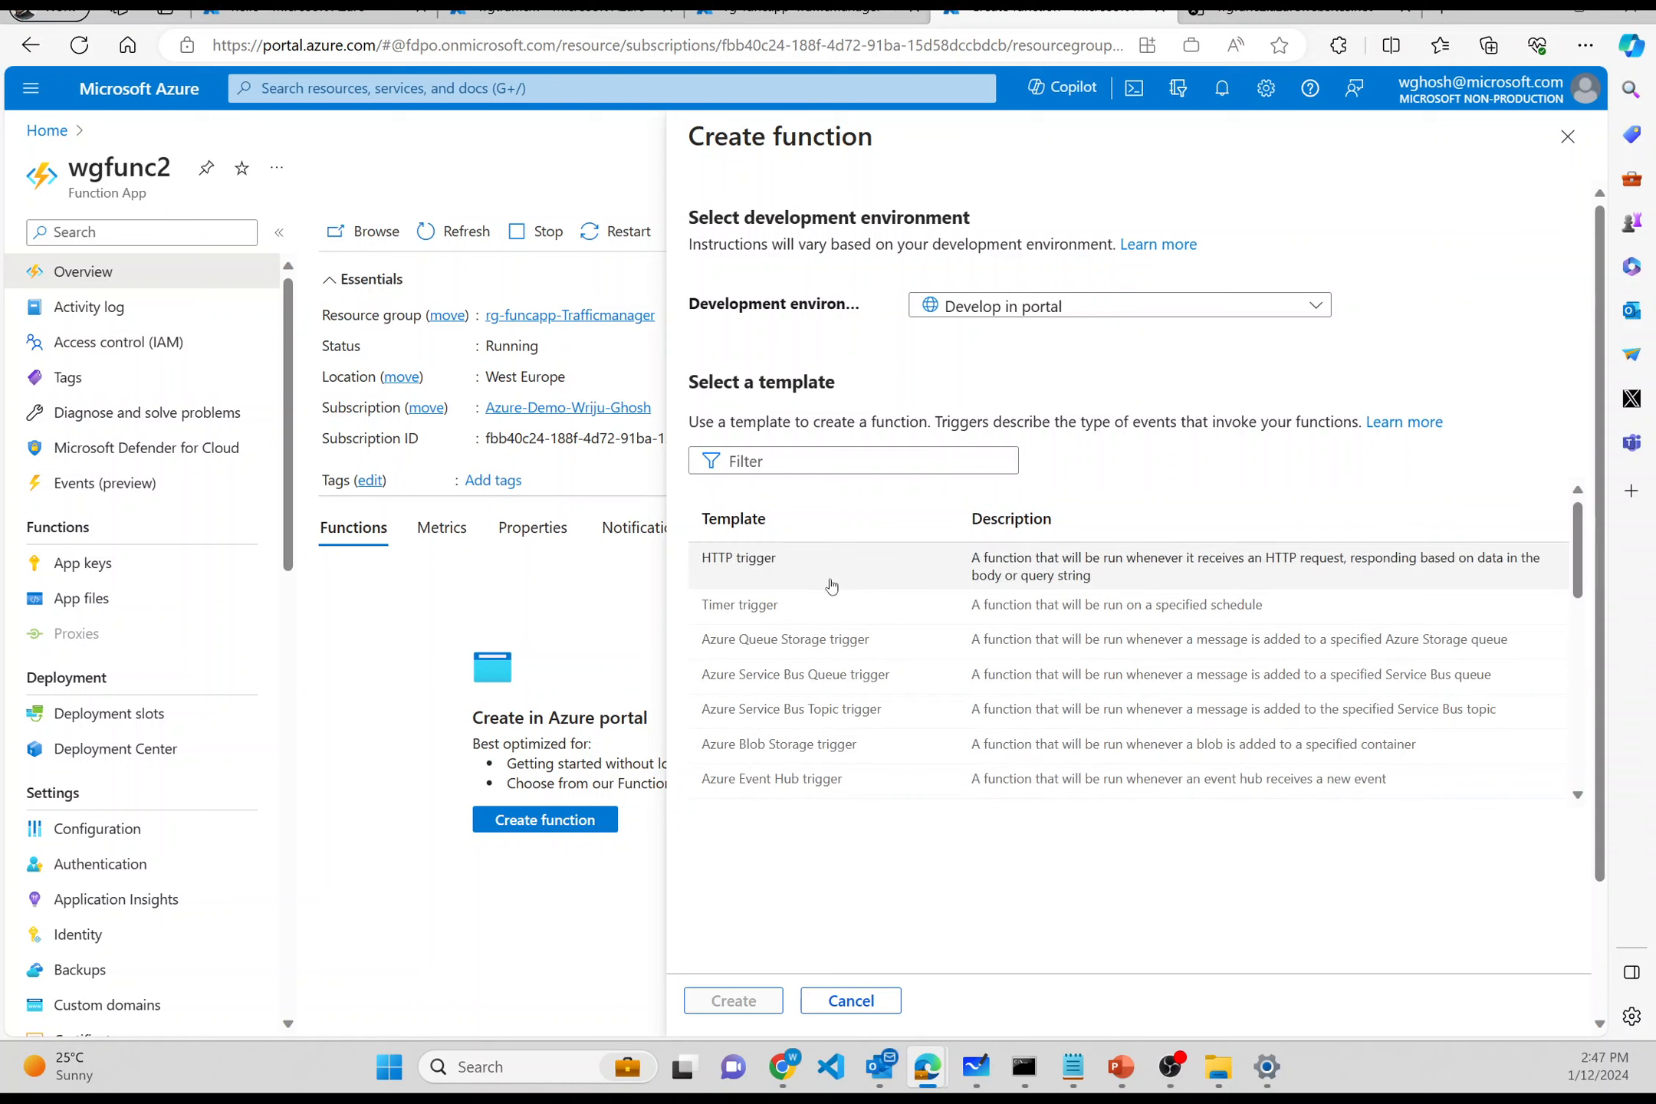
{"action": "left_click", "coordinate": [827, 585]}
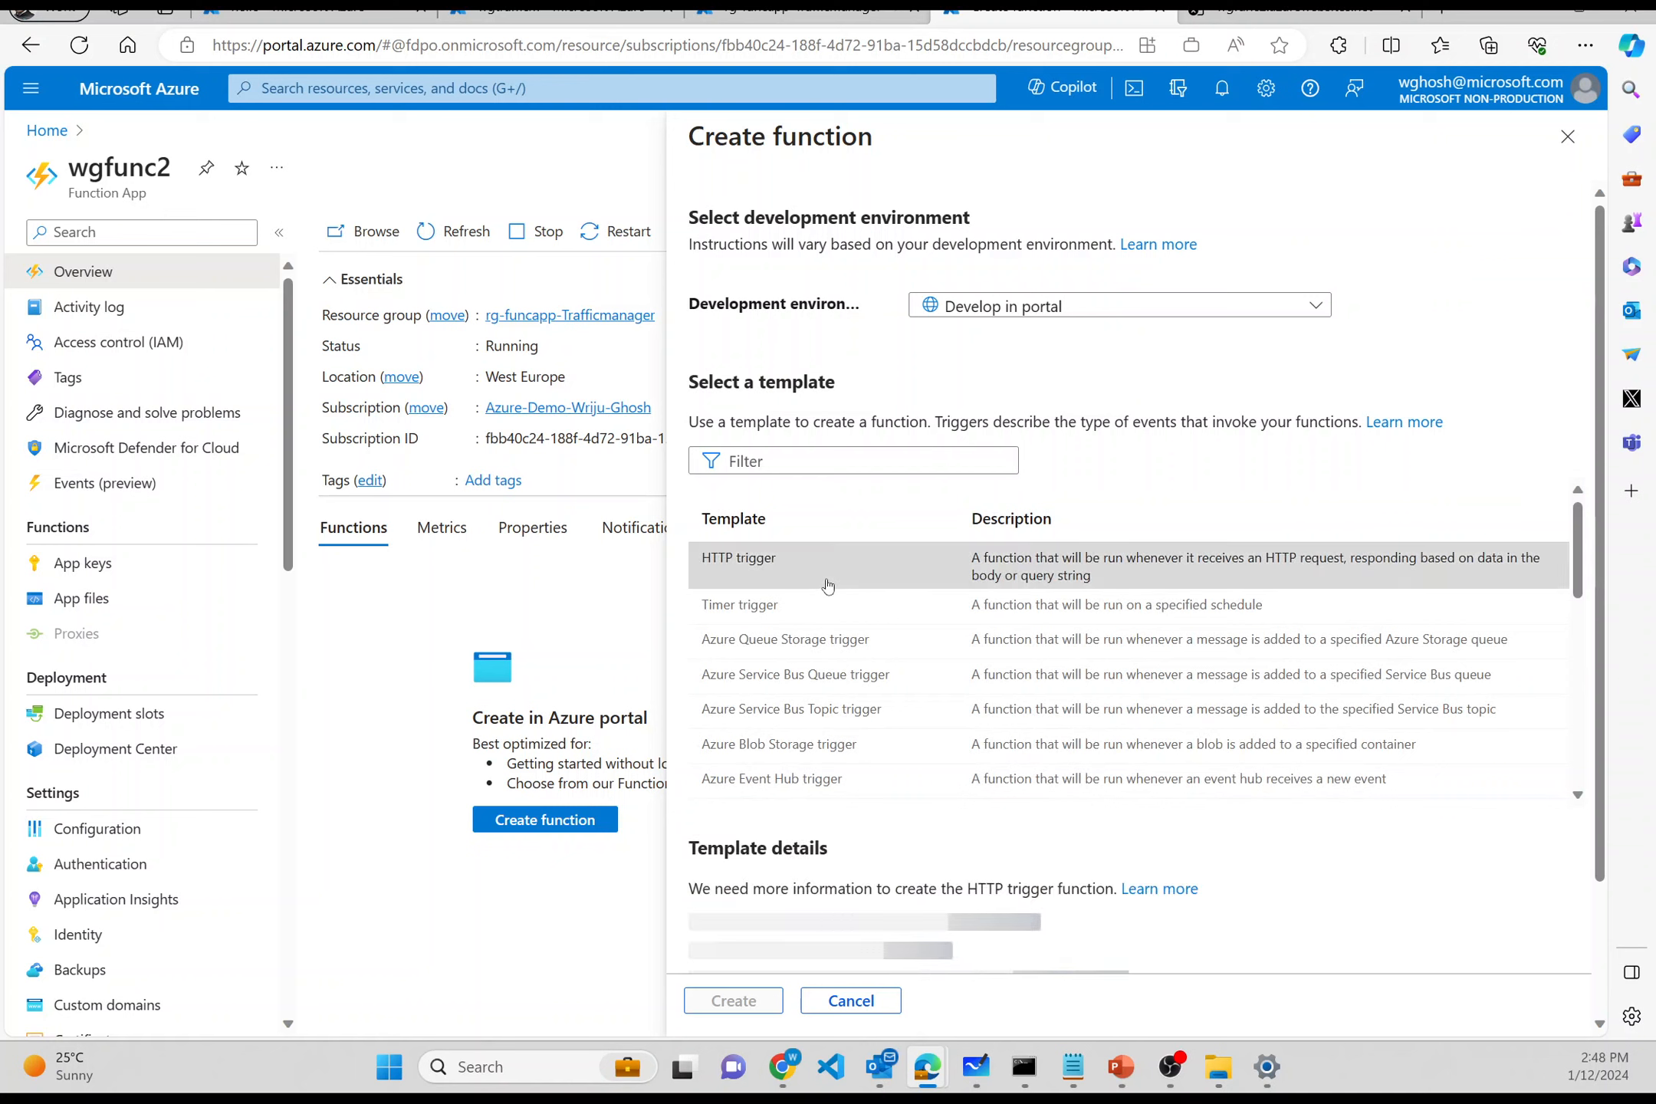
{"action": "scroll", "coordinate": [827, 585], "scroll_direction": "down", "scroll_amount": 3}
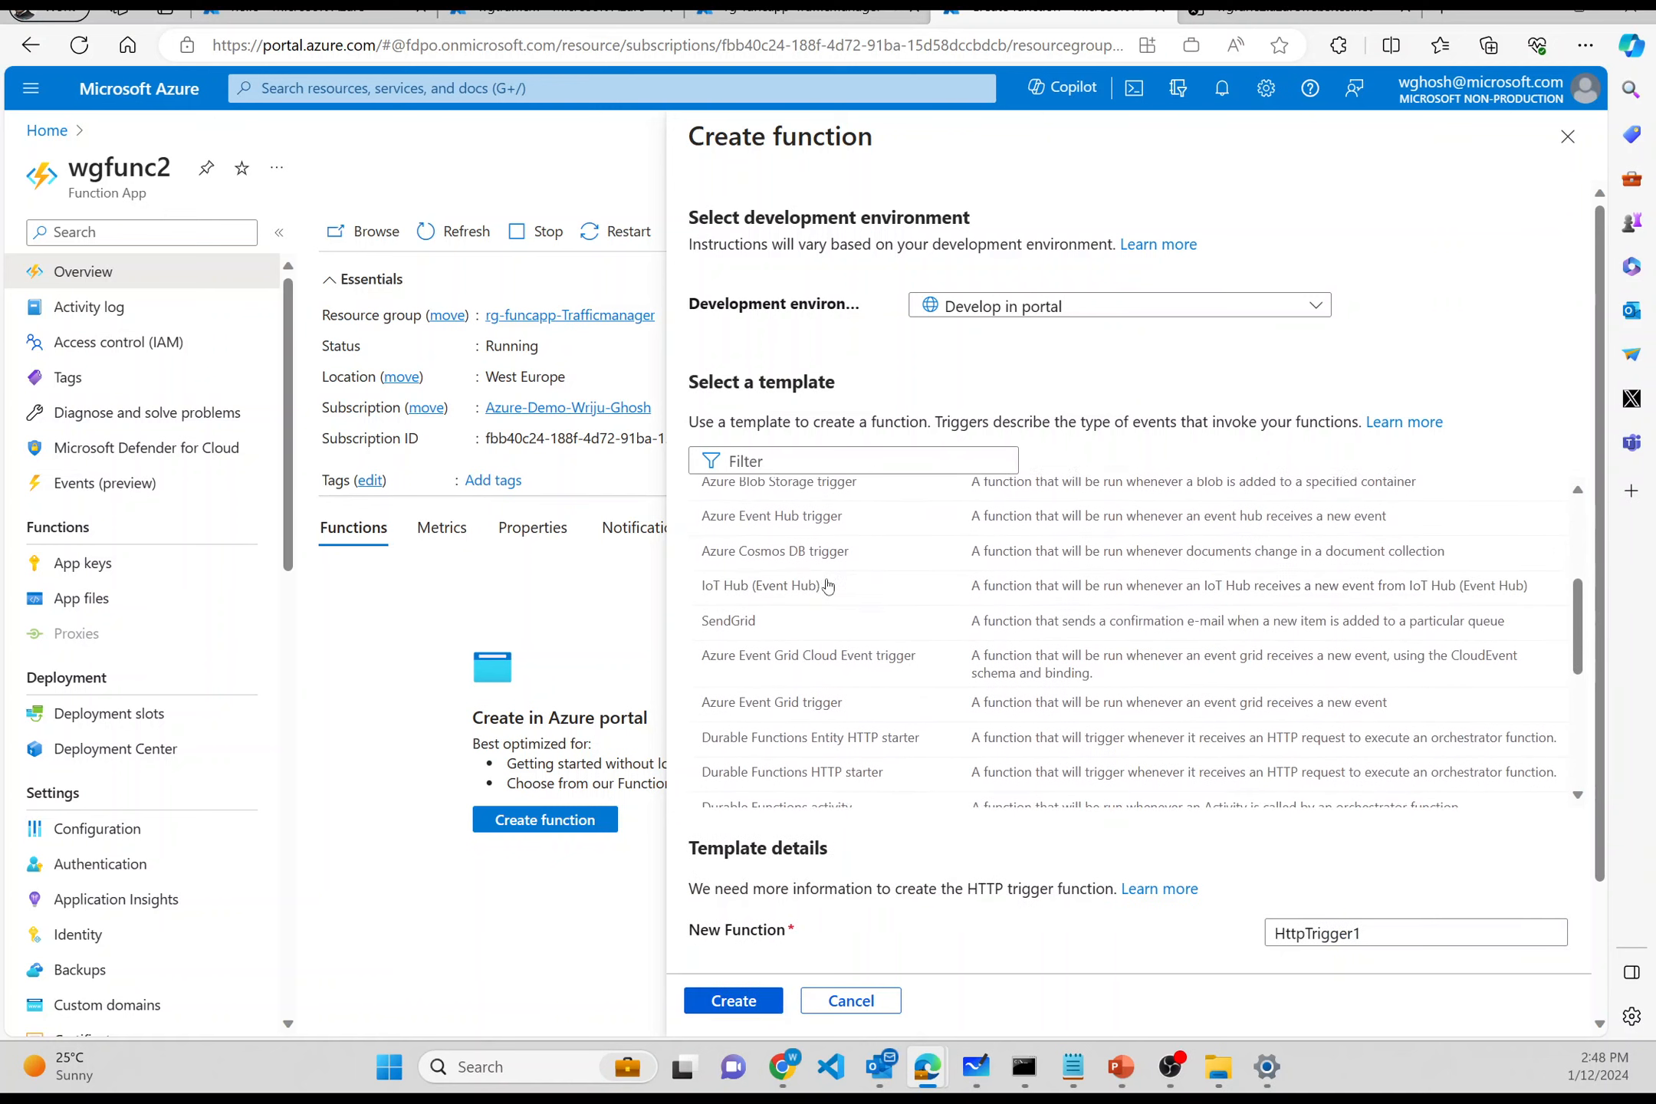
{"action": "double_click", "coordinate": [1377, 926]}
{"action": "type", "text": "HELLO"}
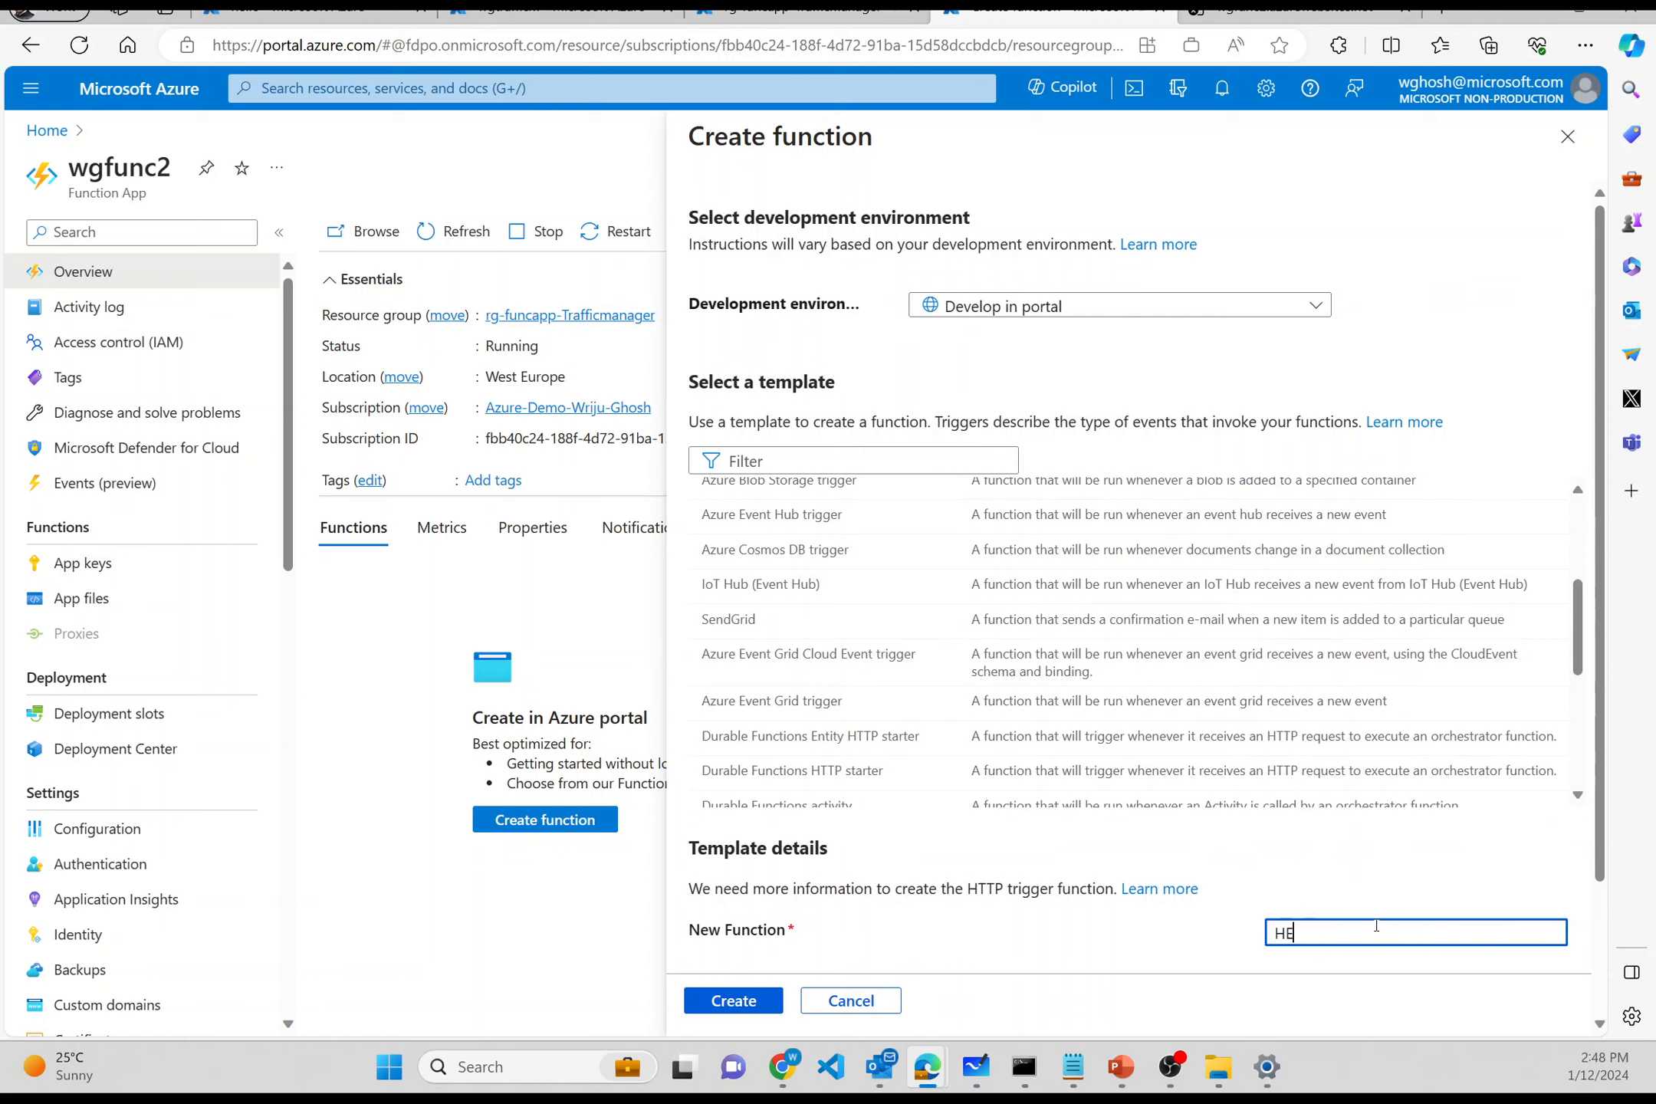
{"action": "key", "text": "BackSpace"}
{"action": "key", "text": "BackSpace"}
{"action": "key", "text": "BackSpace"}
{"action": "key", "text": "BackSpace"}
{"action": "key", "text": "BackSpace"}
{"action": "type", "text": "hello"}
- Set its authorization level to Anonymous, create it, and open its code
{"action": "scroll", "coordinate": [1293, 846], "scroll_direction": "down", "scroll_amount": 2}
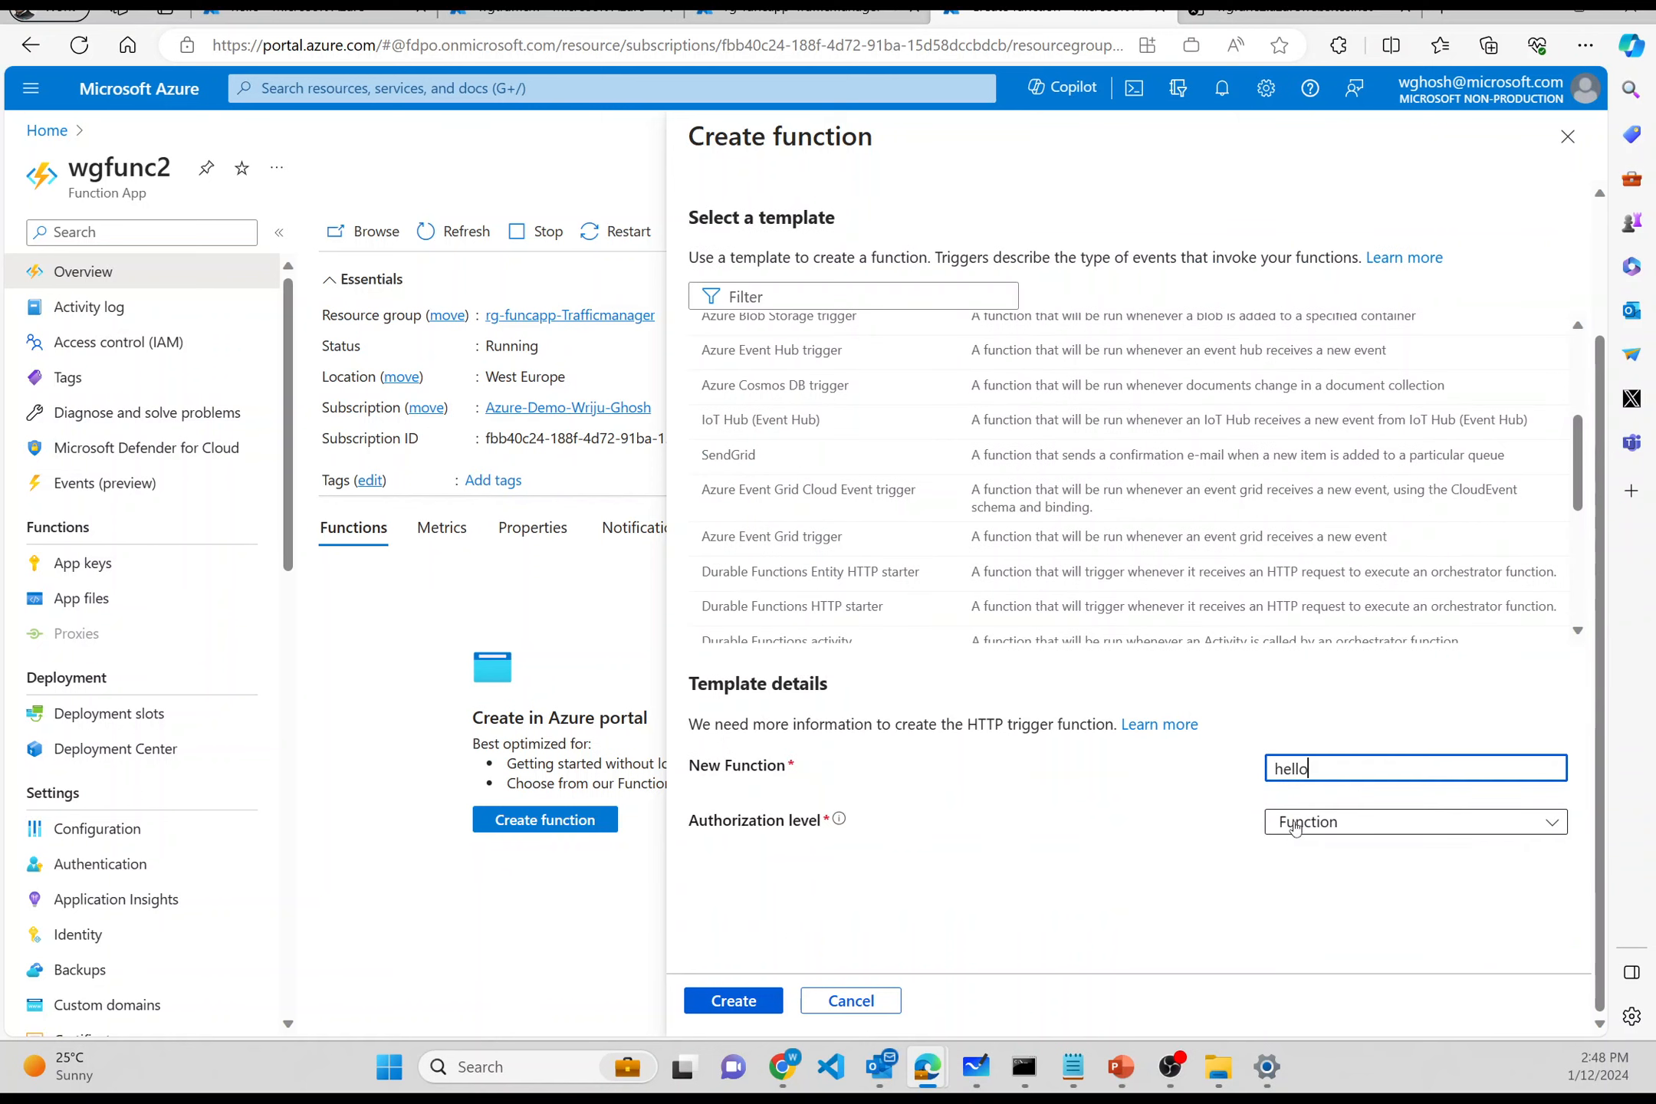
{"action": "left_click", "coordinate": [1296, 829]}
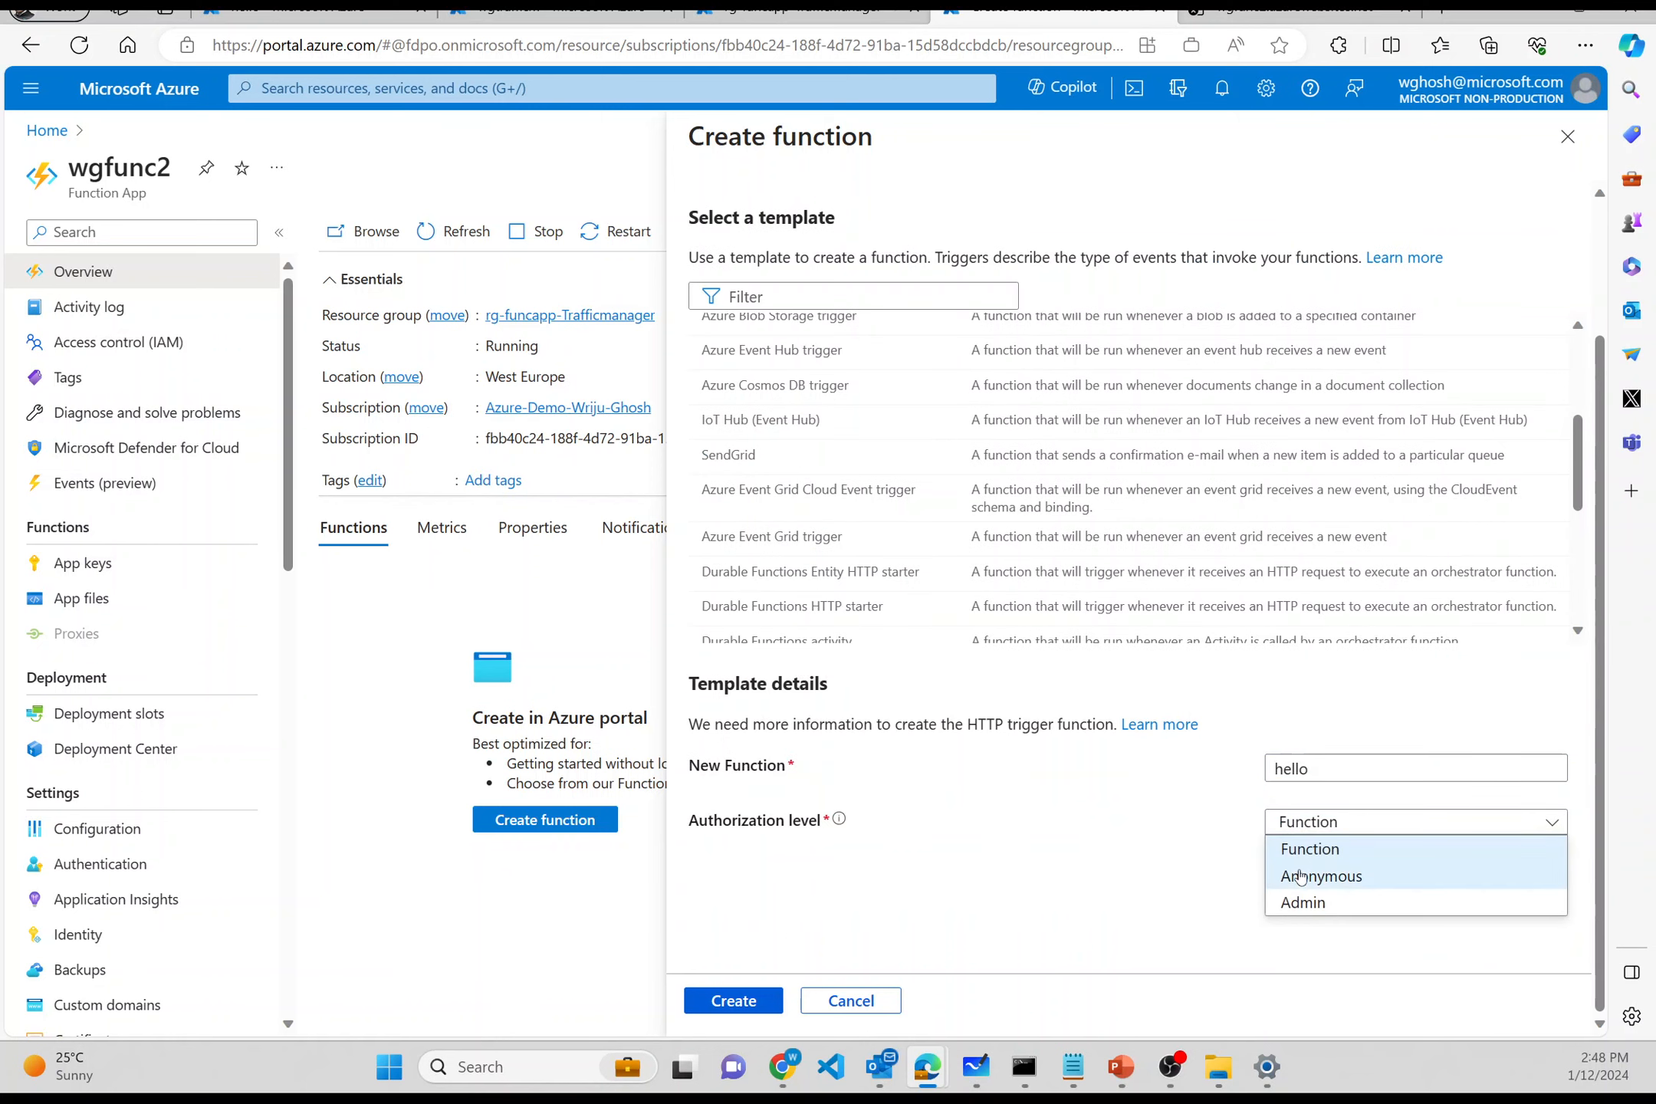
{"action": "left_click", "coordinate": [1304, 875]}
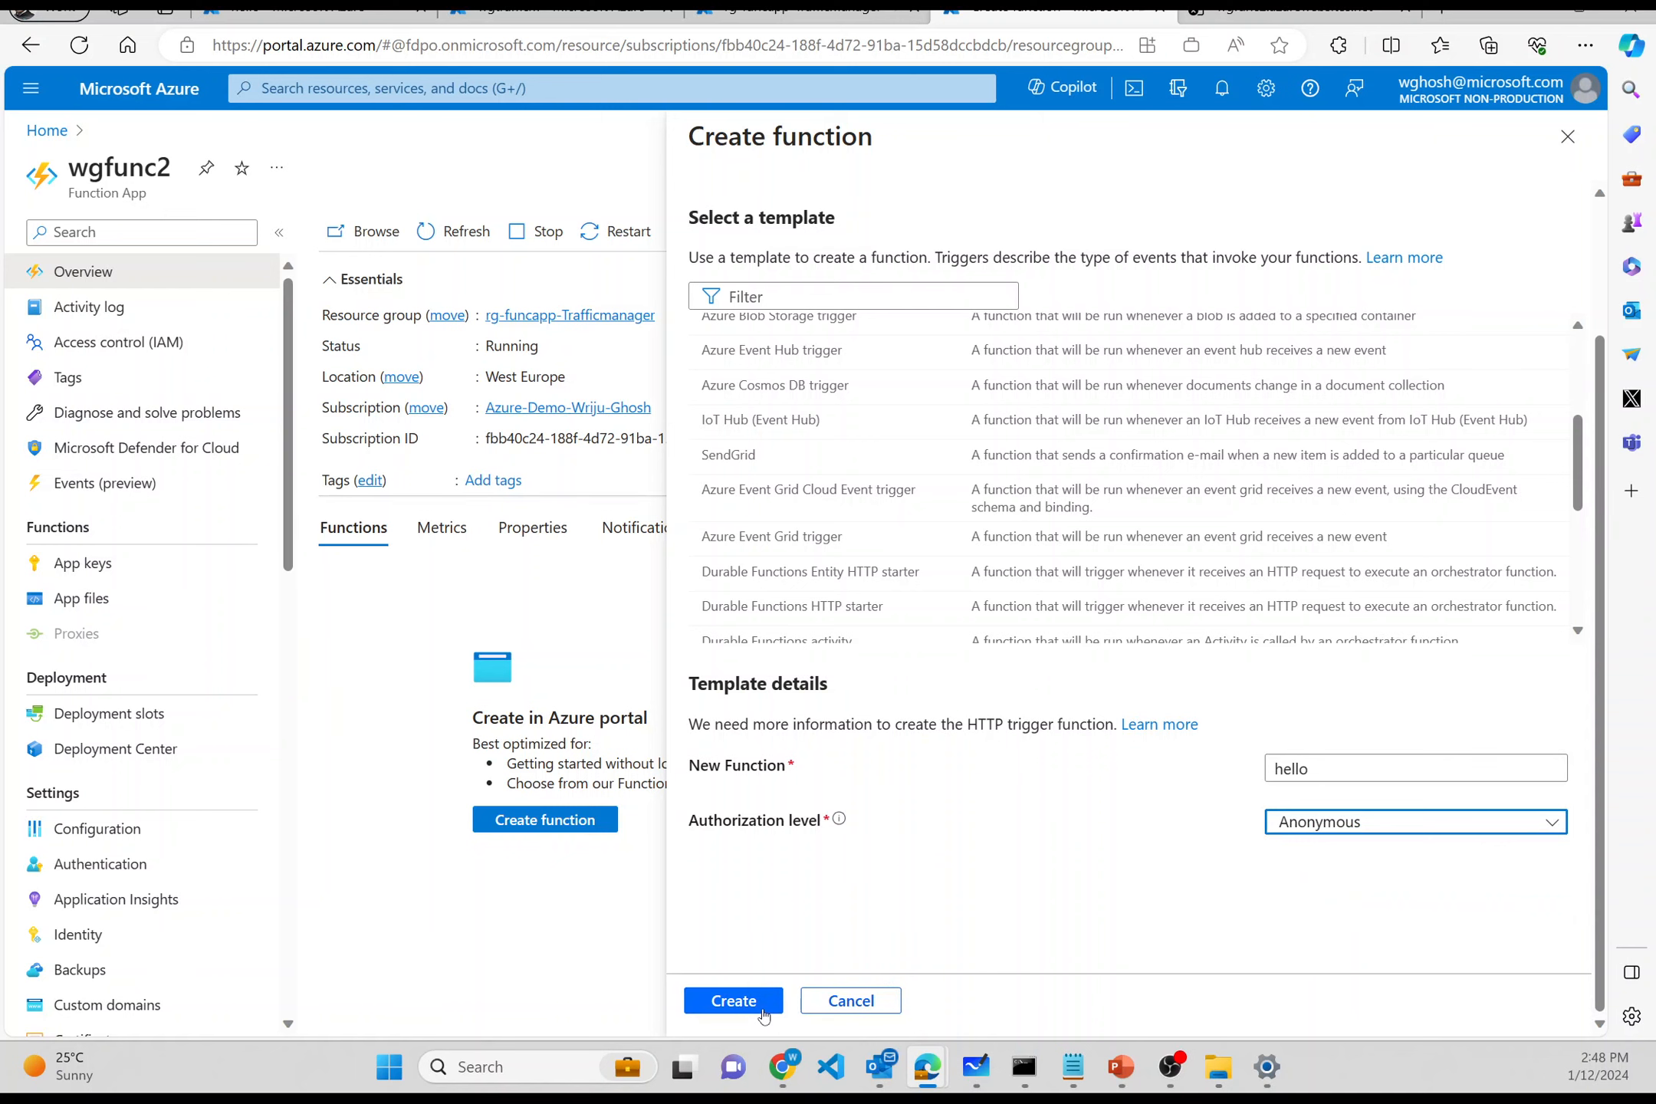
{"action": "left_click", "coordinate": [733, 1000]}
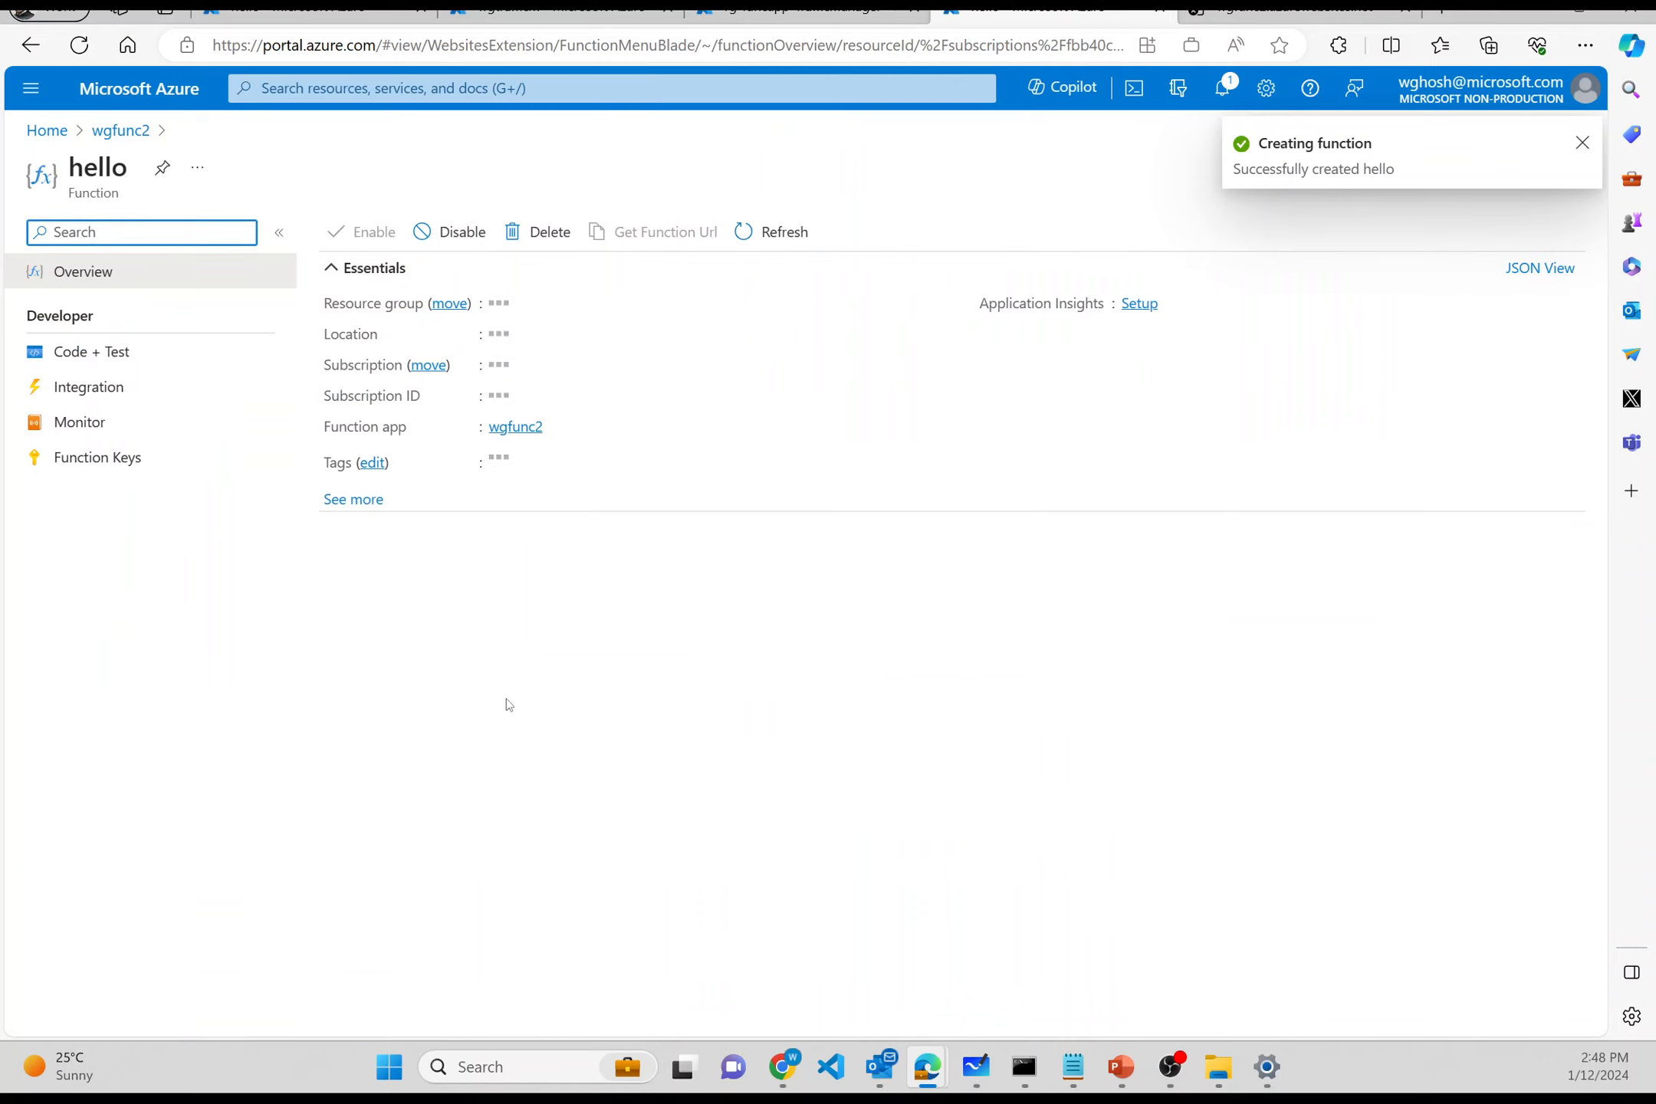
{"action": "left_click", "coordinate": [132, 365]}
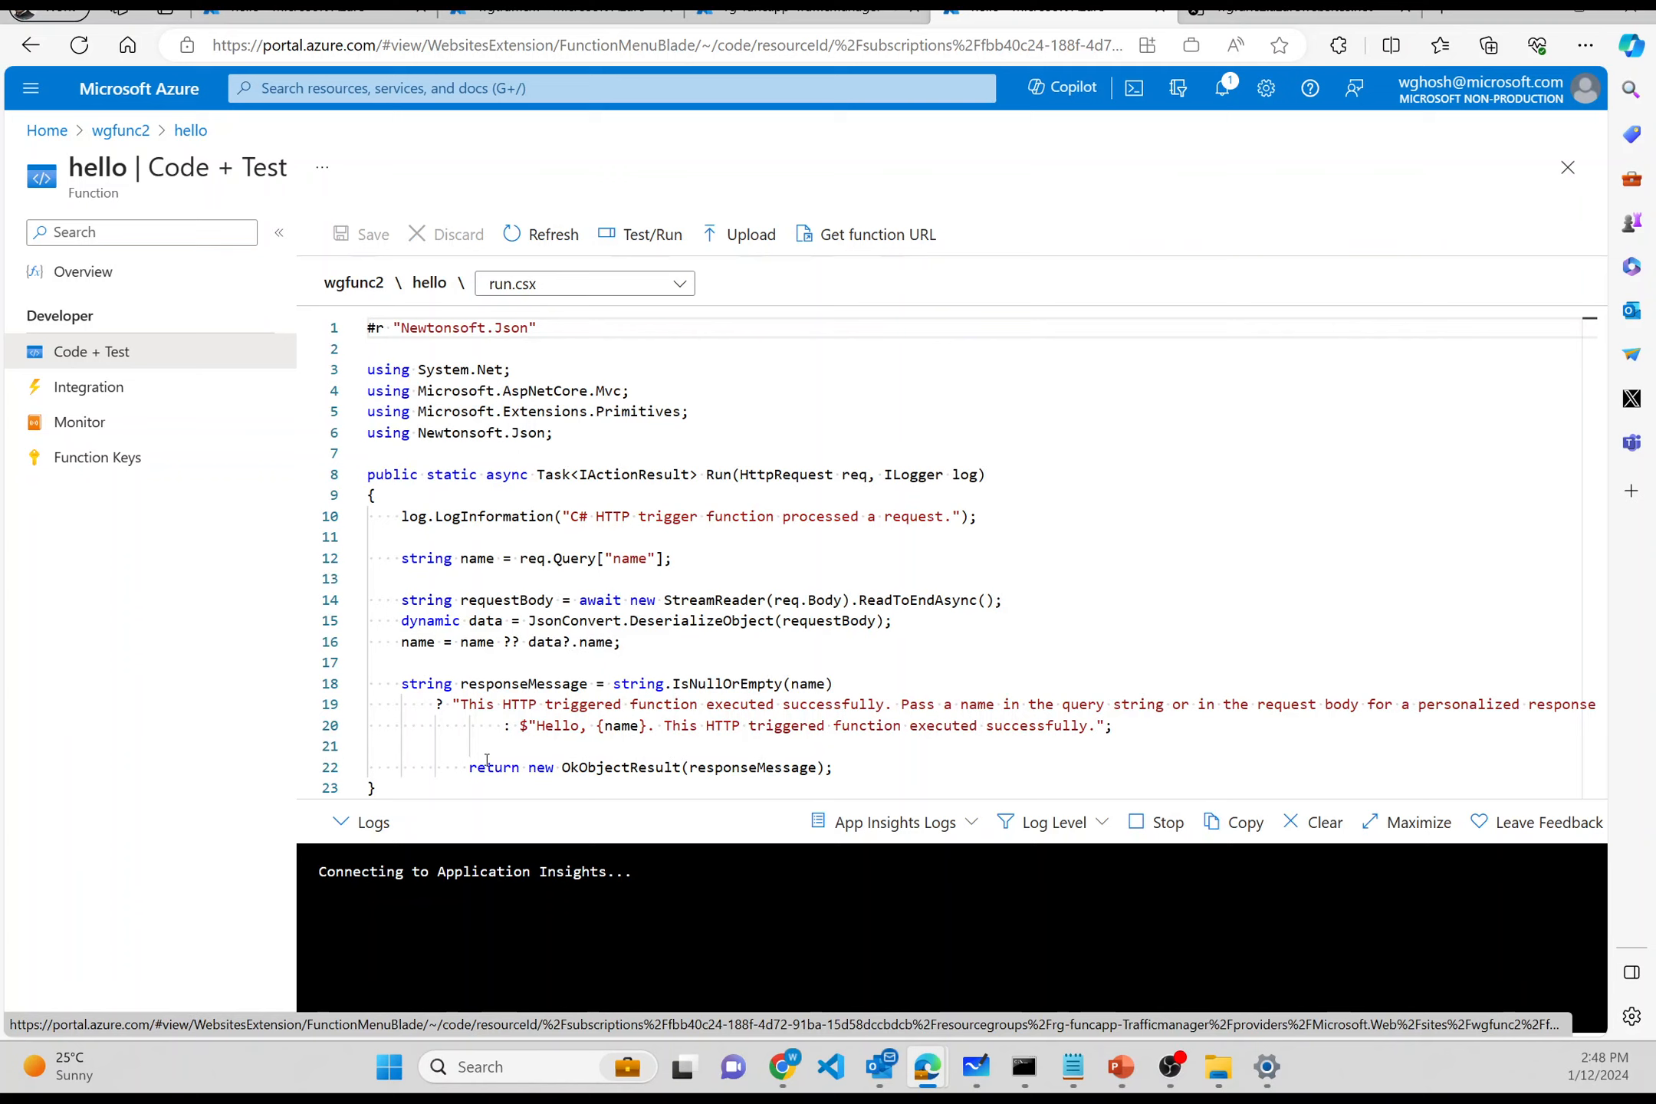
- Insert 'FUNCTION 2 is CALLED ******' at the start of the line 19 response string and save
{"action": "left_click", "coordinate": [460, 717]}
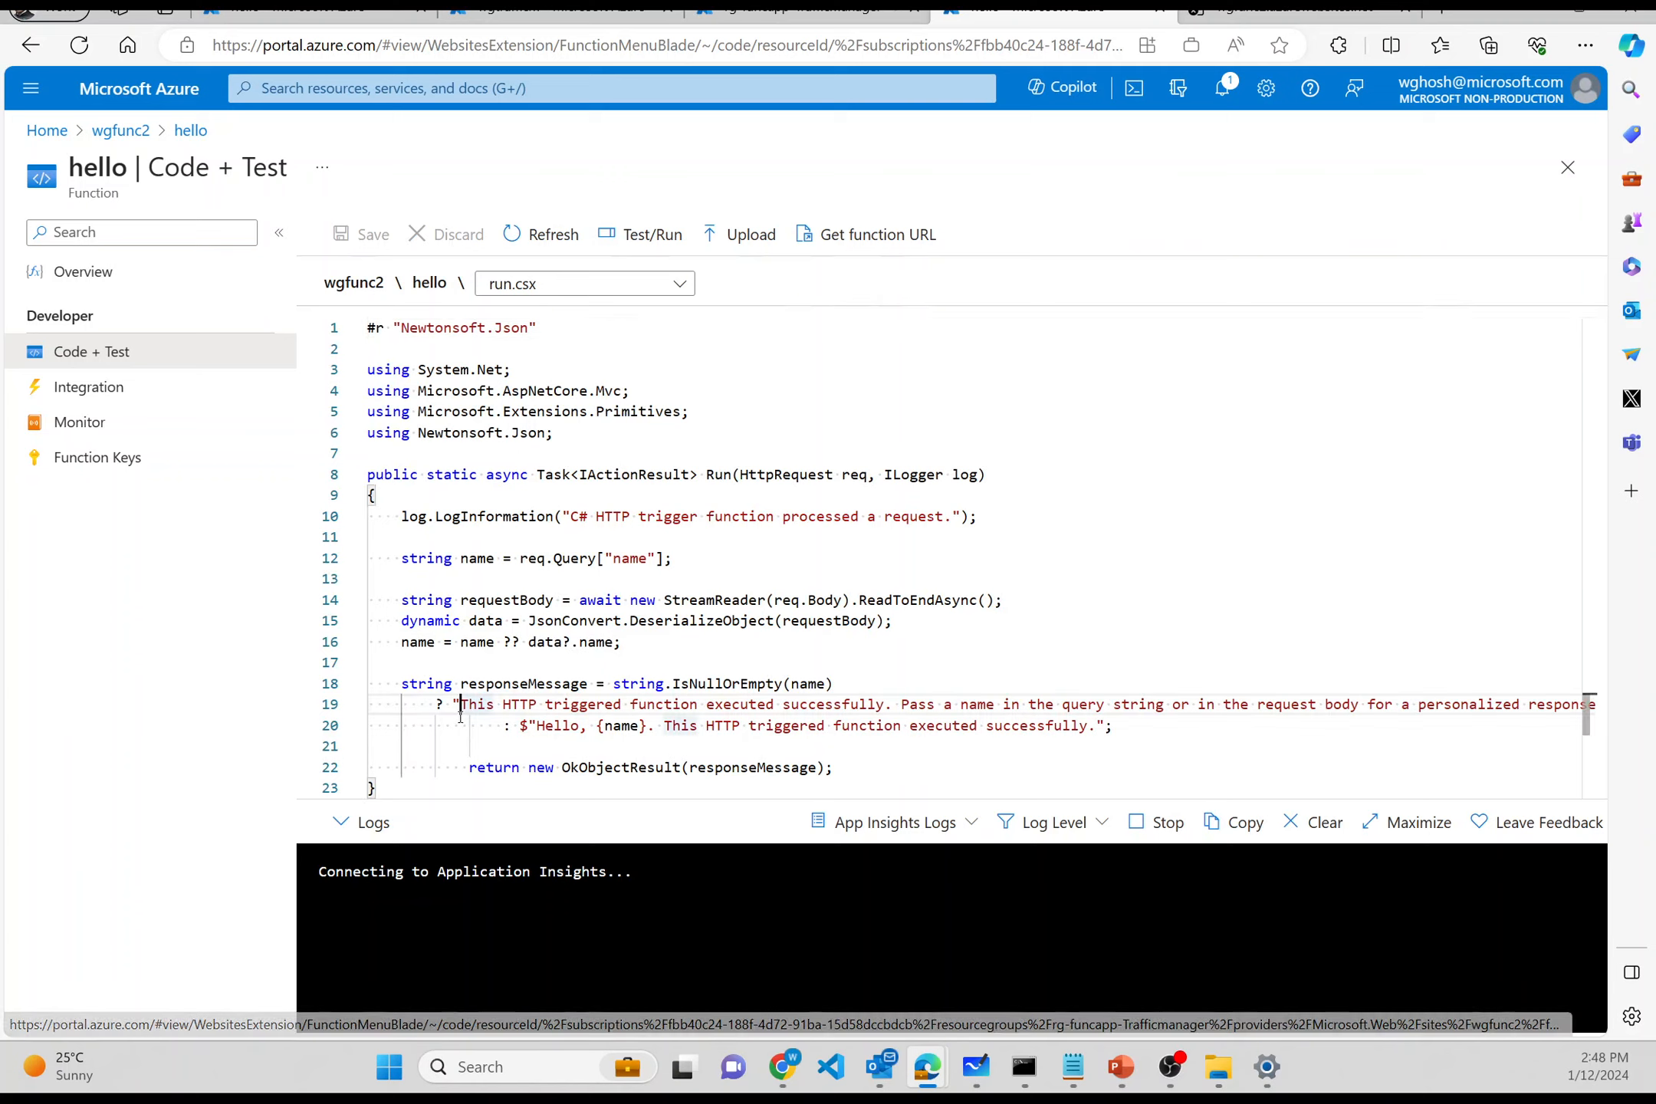
{"action": "type", "text": "FUNC TI"}
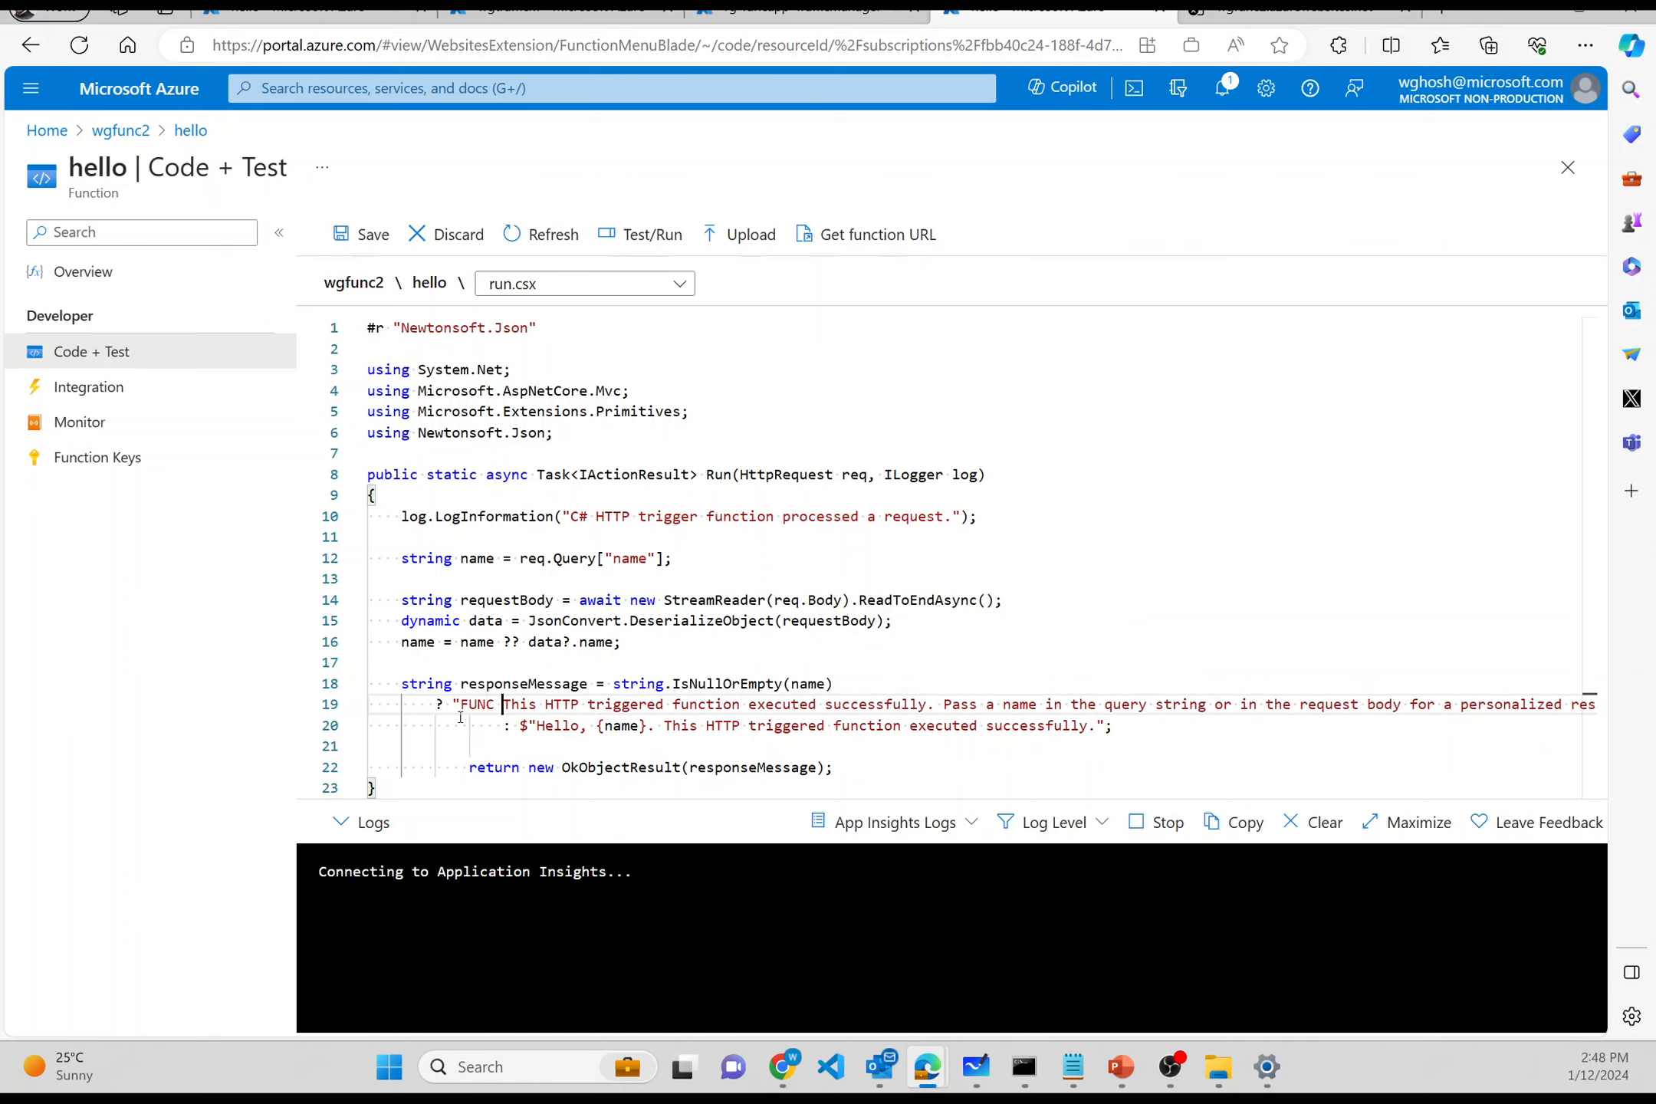
{"action": "type", "text": "ON @"}
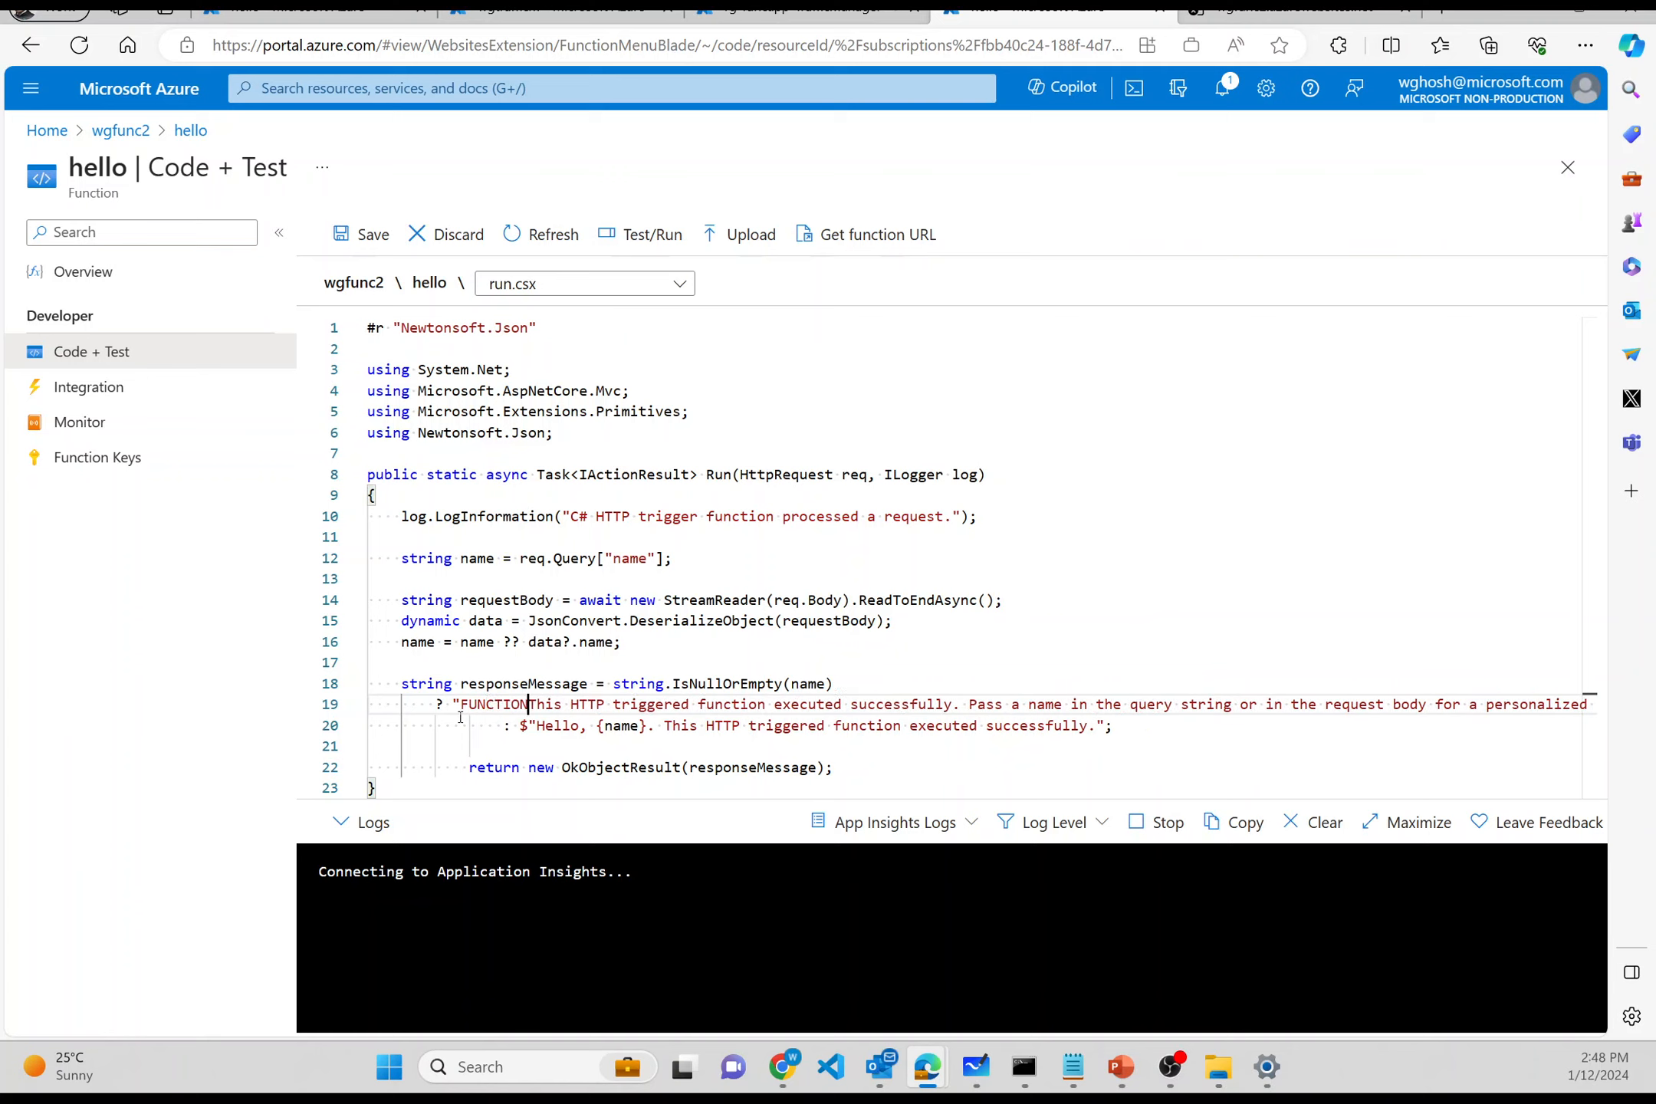
{"action": "type", "text": " is "}
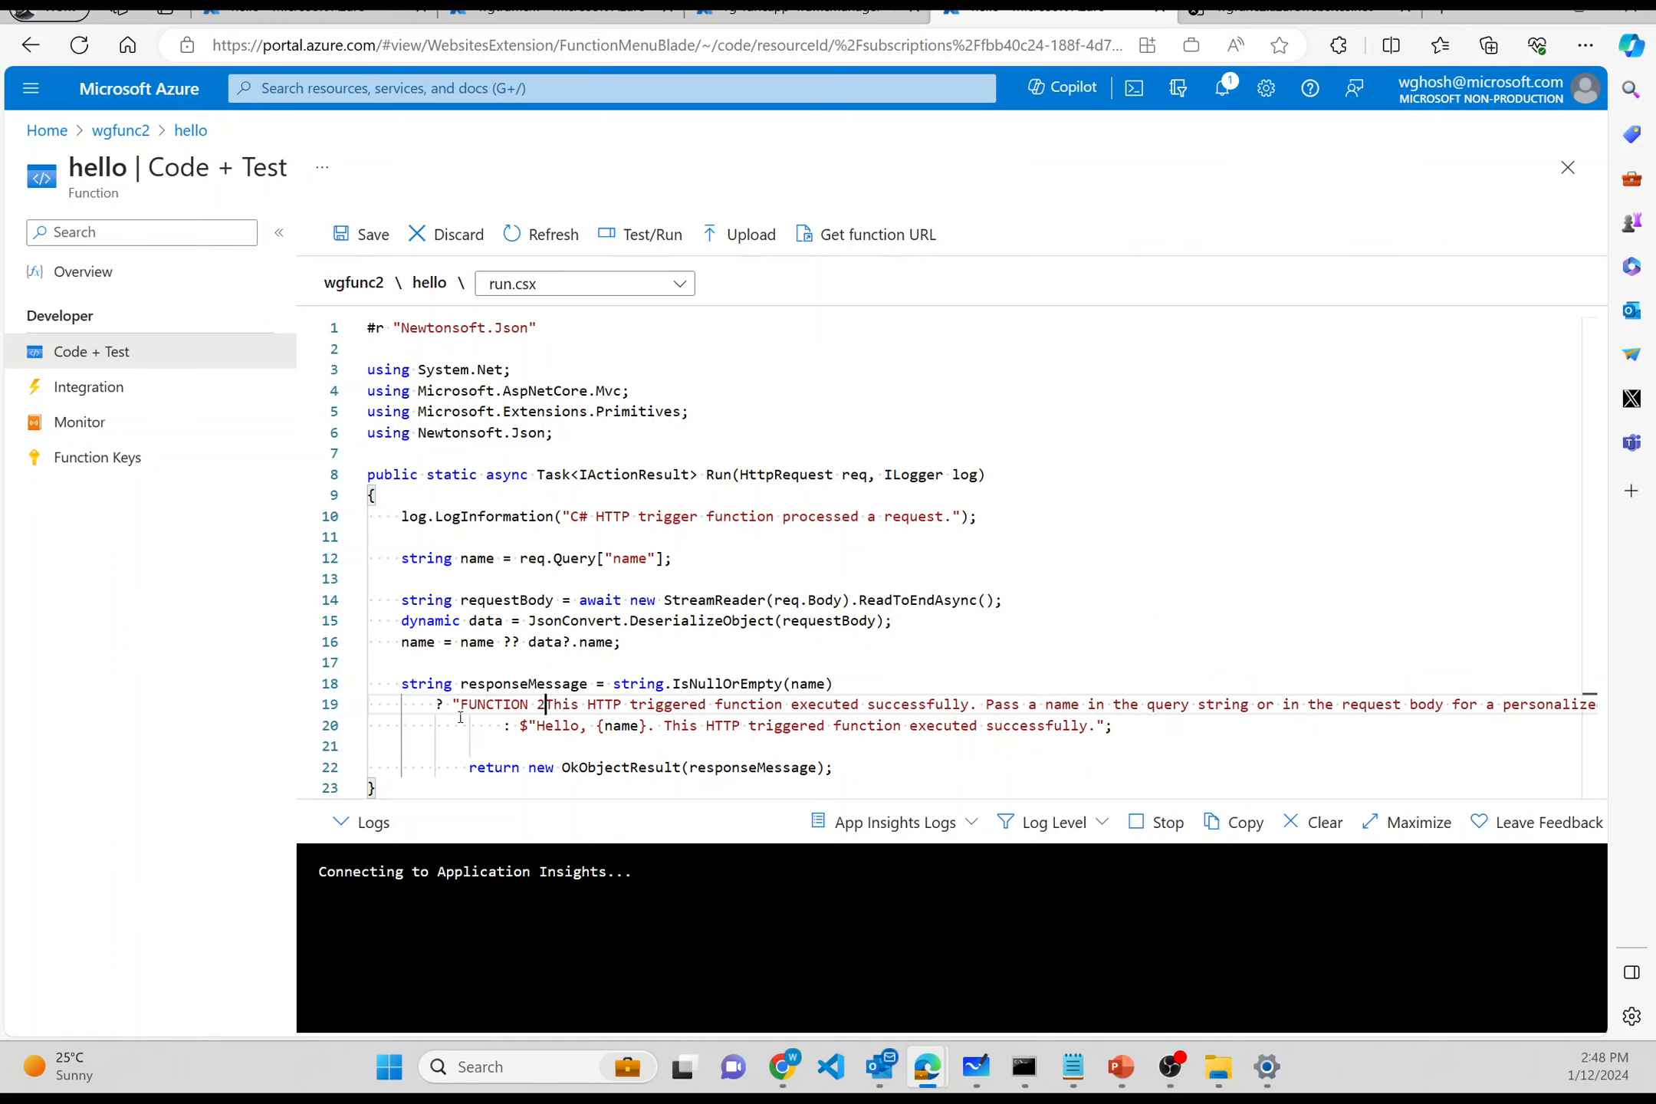
{"action": "type", "text": "CALLED "}
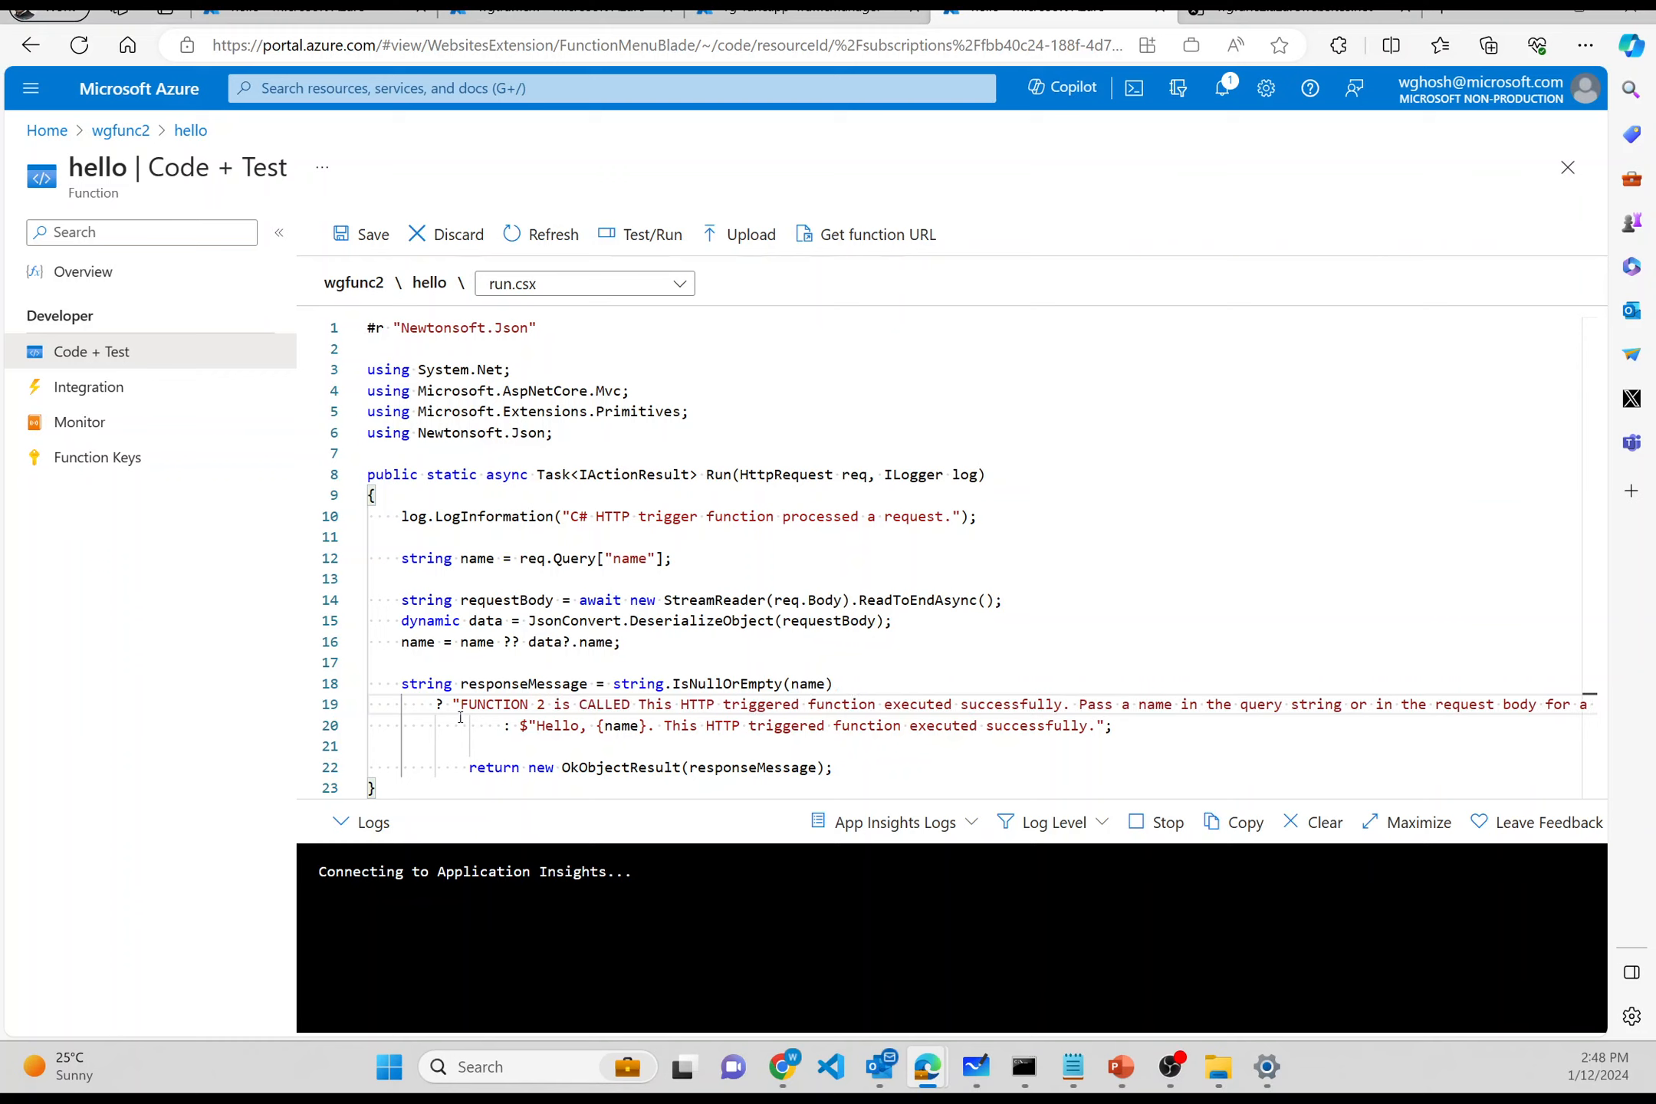
{"action": "type", "text": "$$$$$"}
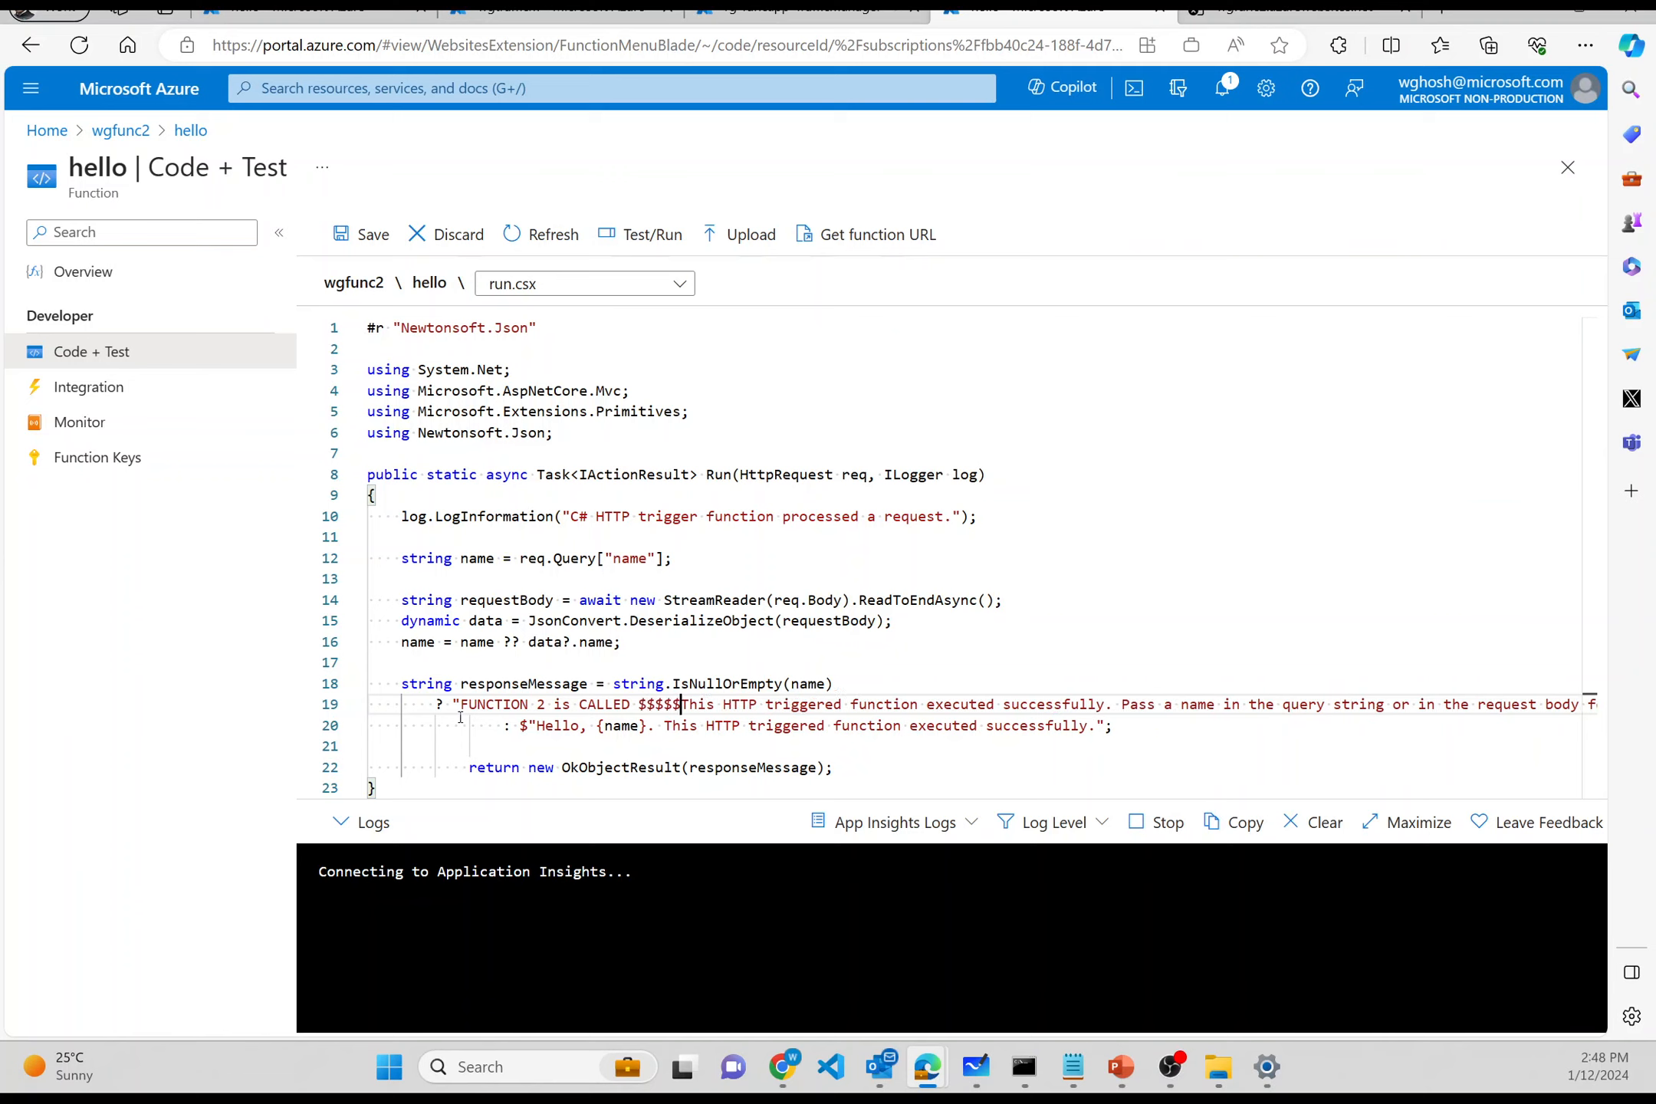
{"action": "key", "text": "Left"}
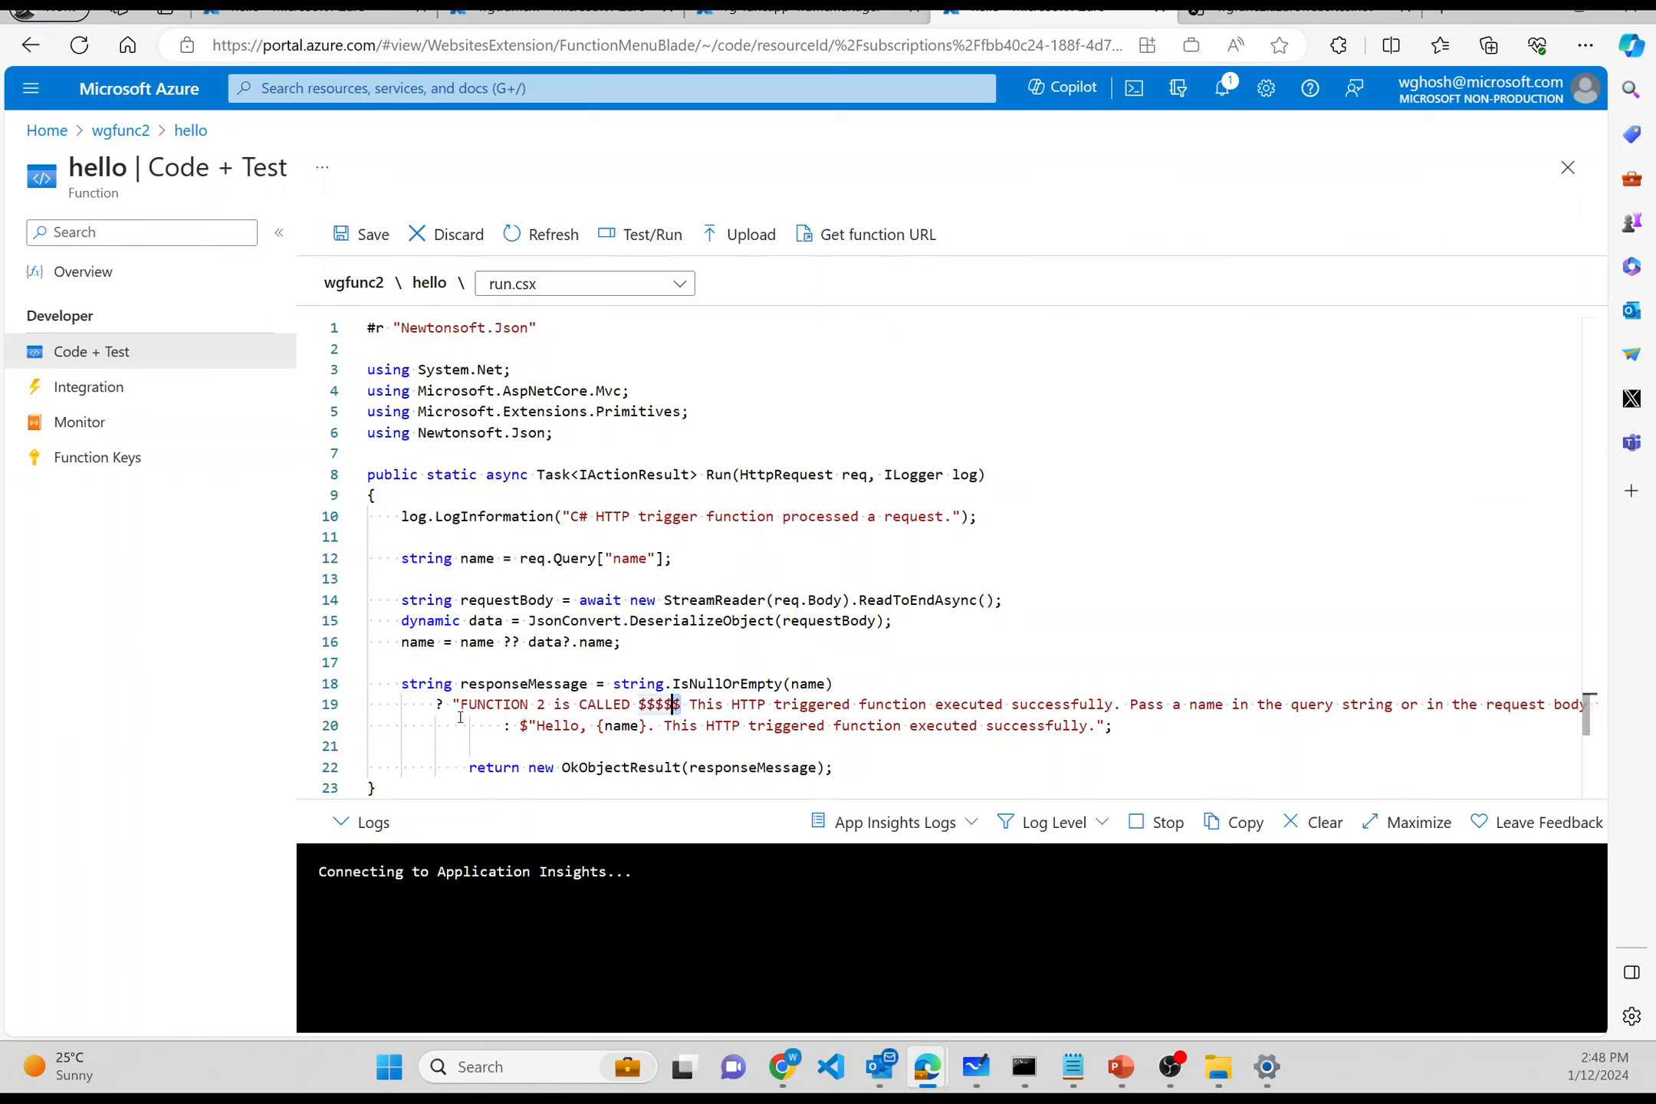
{"action": "key", "text": "shift+Left"}
{"action": "key", "text": "shift+Left"}
{"action": "key", "text": "shift+Left"}
{"action": "key", "text": "shift+Left"}
{"action": "key", "text": "shift+Left"}
{"action": "type", "text": "******"}
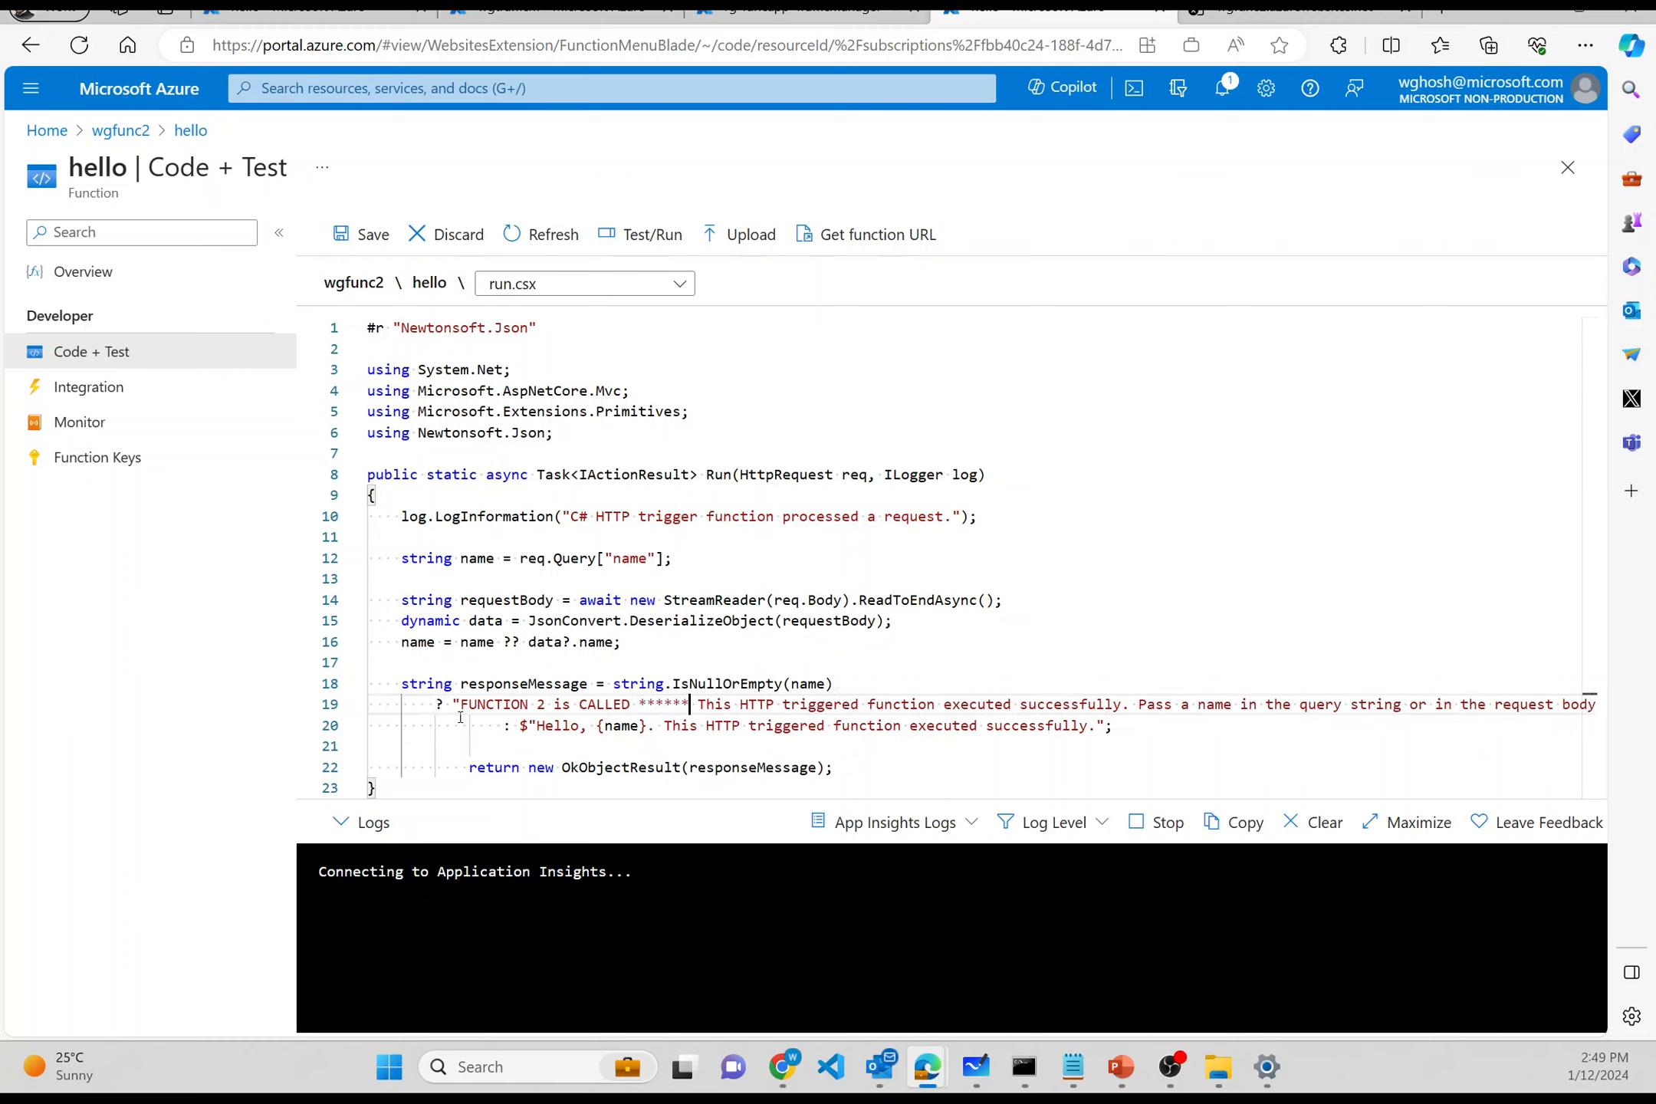
{"action": "left_click", "coordinate": [356, 232]}
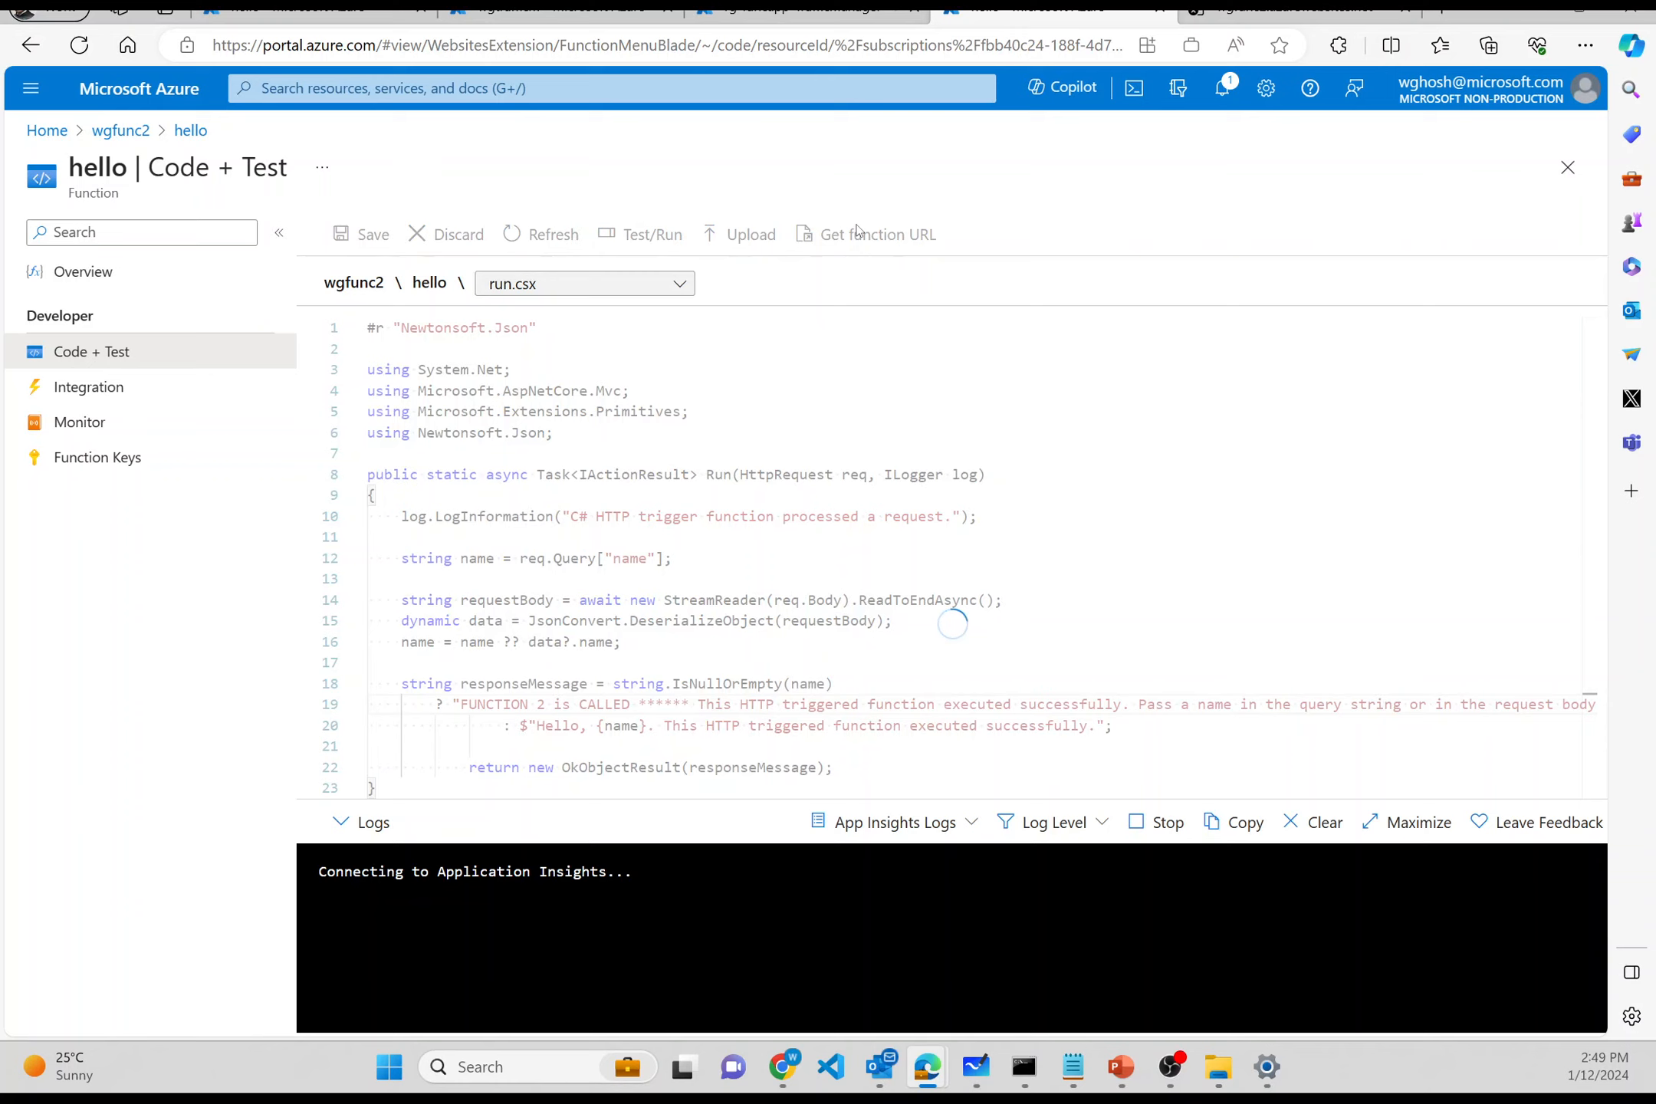
- Reload the wgfunc2 hello endpoint, highlight 'FUNCTION 2 is CALLED', and bring up Whiteboard
{"action": "left_click", "coordinate": [1296, 13]}
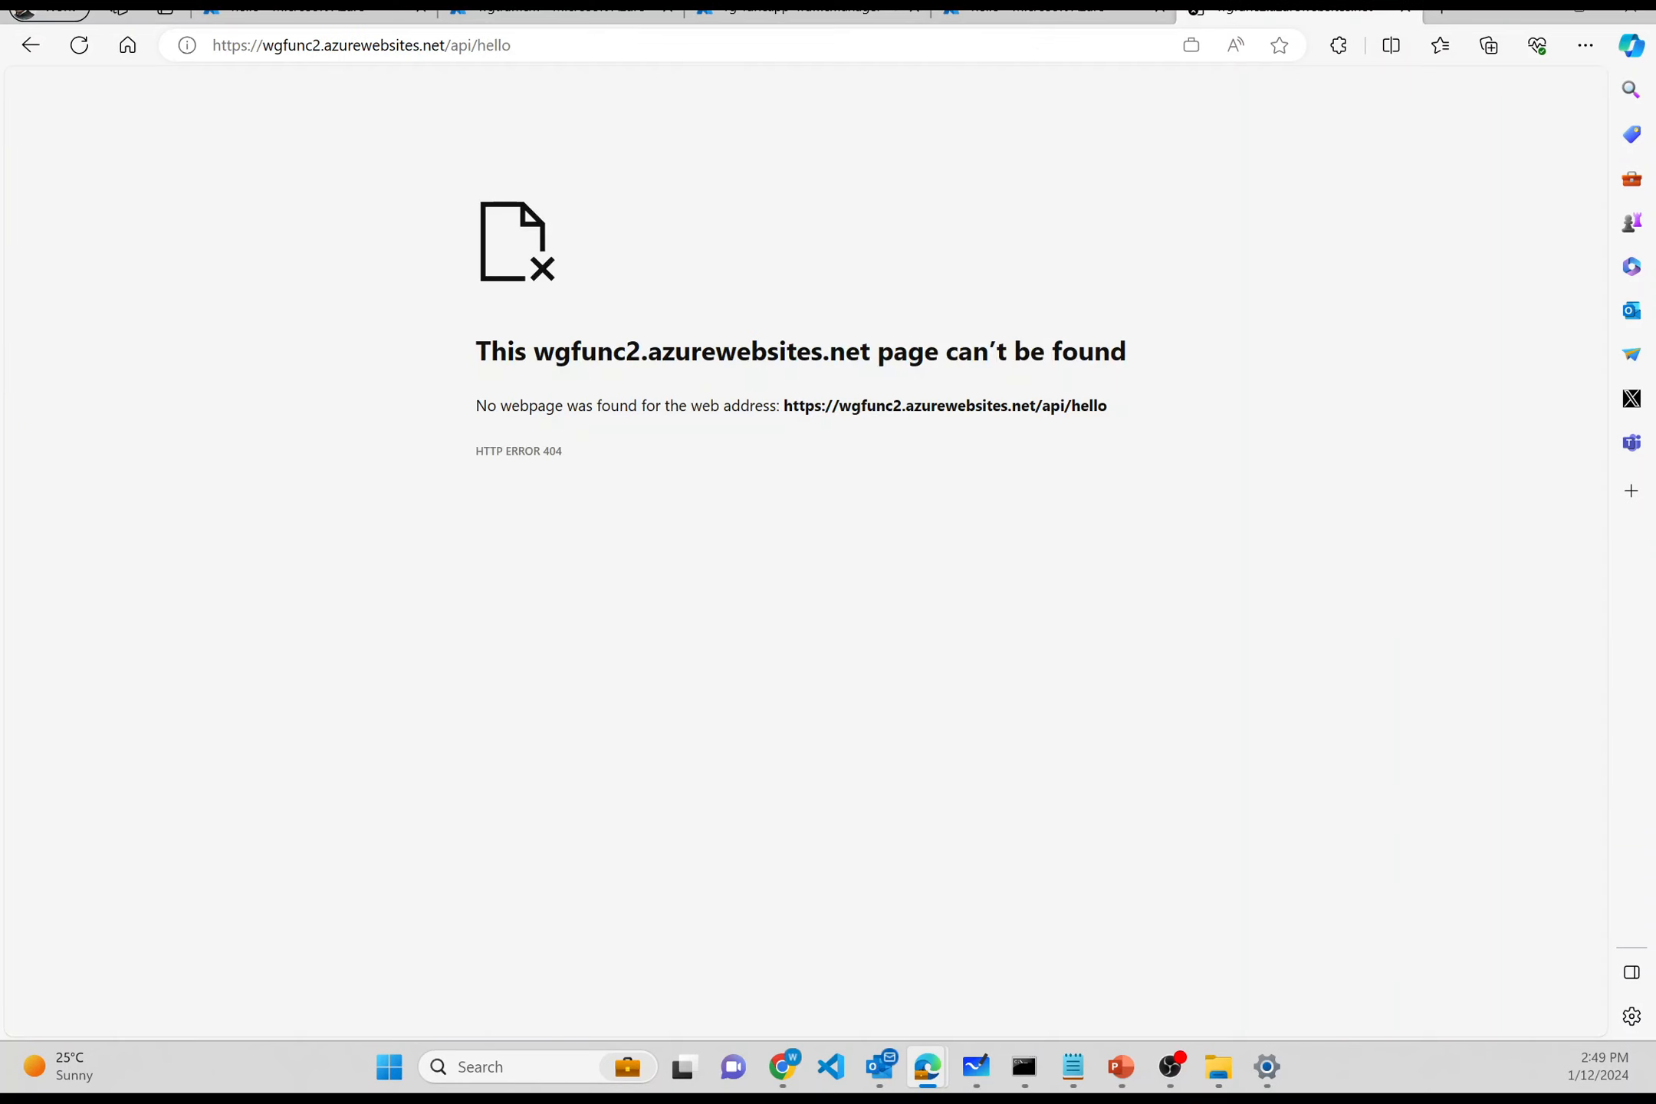
{"action": "left_click", "coordinate": [80, 47]}
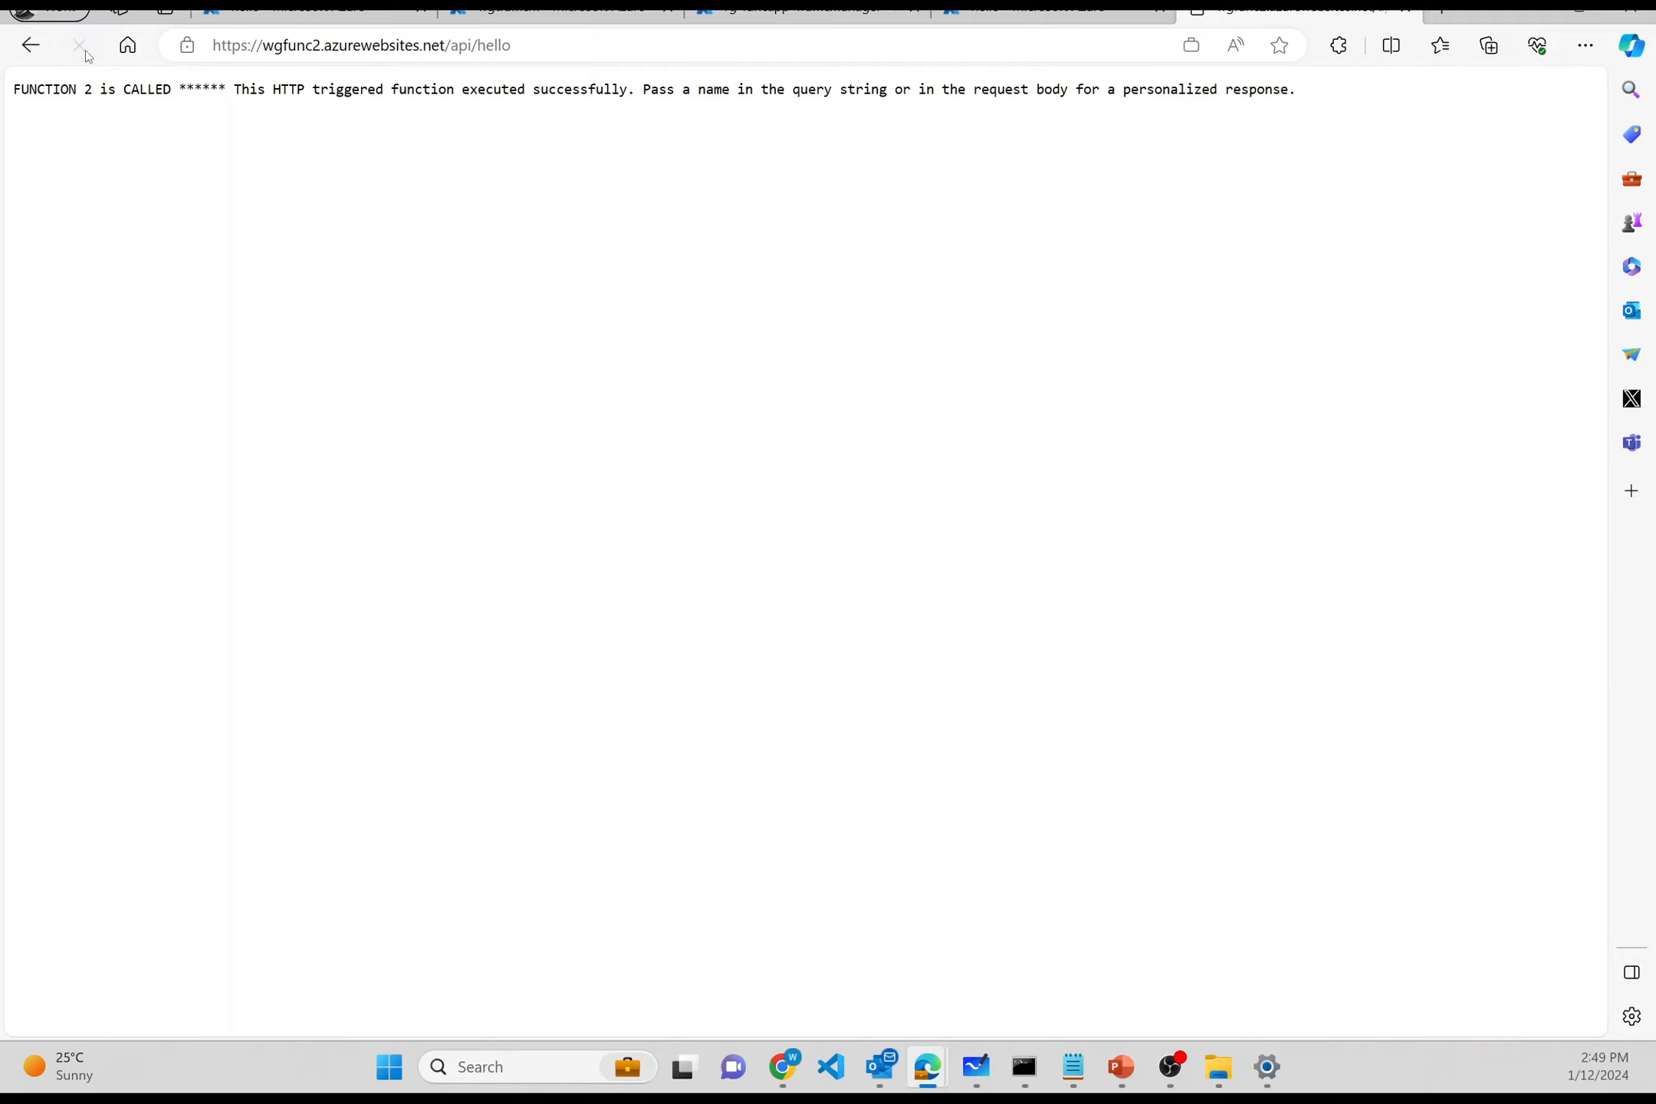
{"action": "left_click_drag", "start_coordinate": [16, 90], "coordinate": [233, 89]}
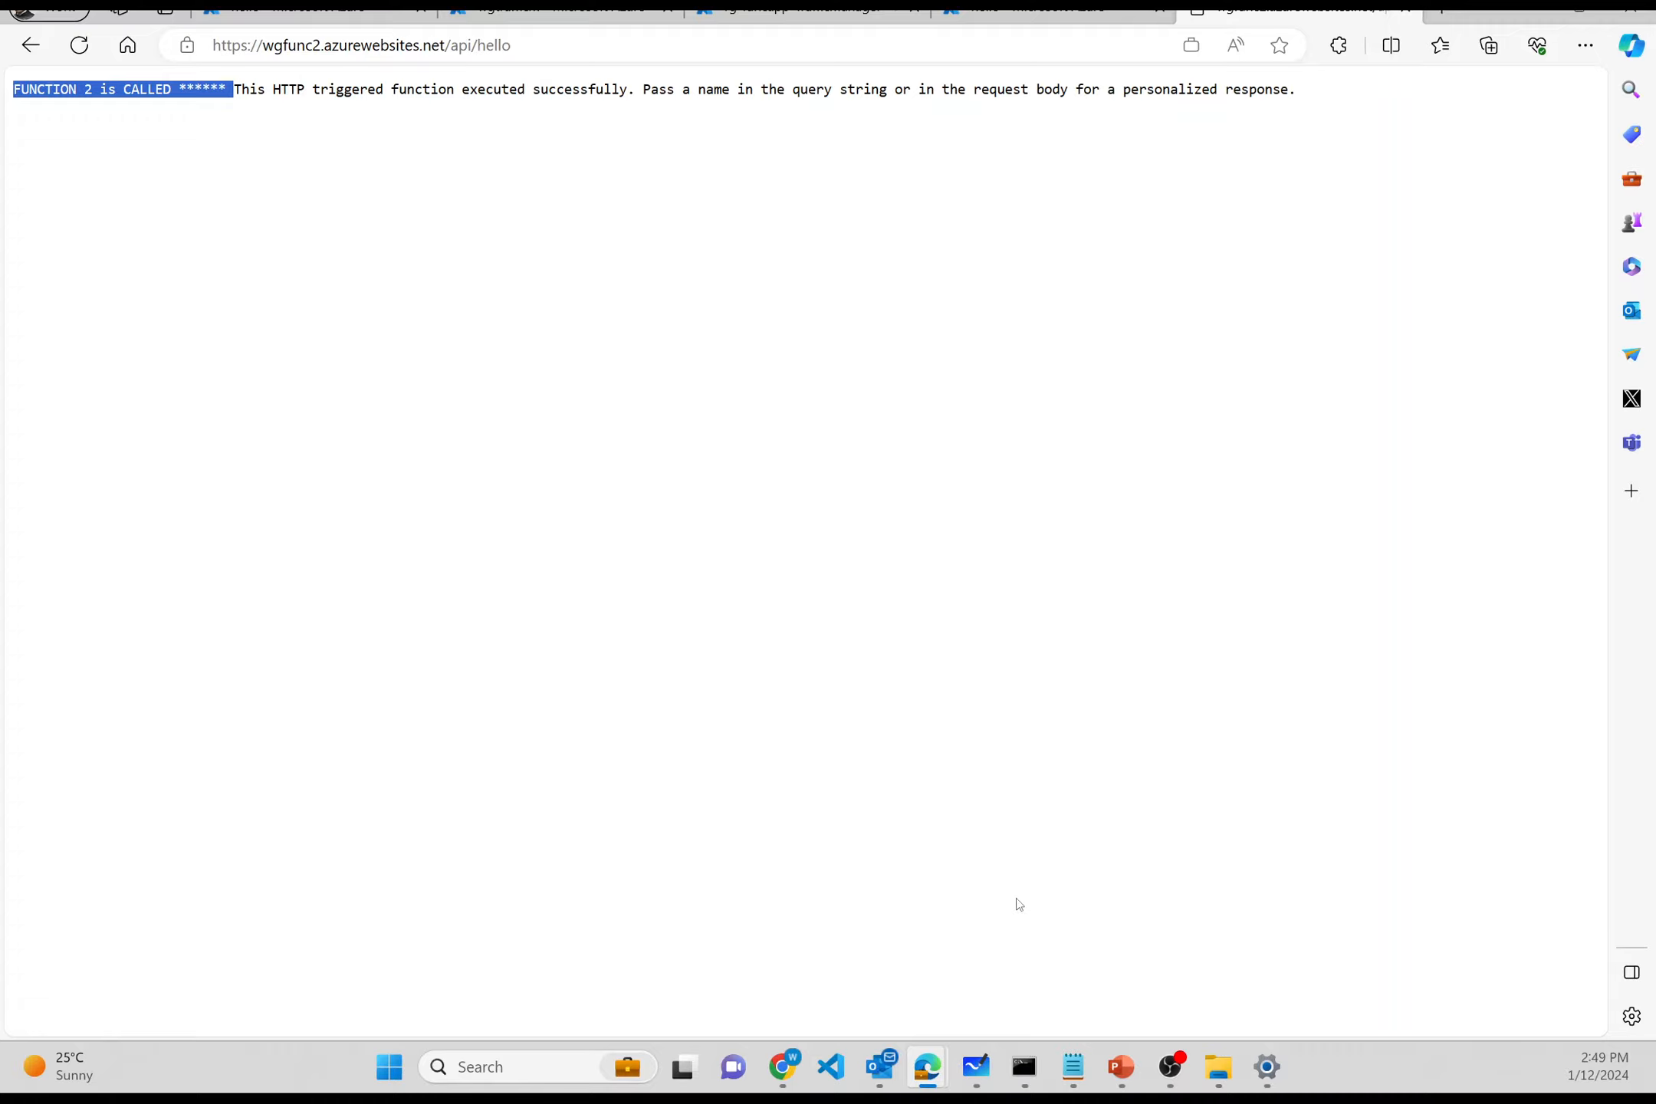
{"action": "mouse_move", "coordinate": [985, 1066]}
{"action": "left_click", "coordinate": [976, 981]}
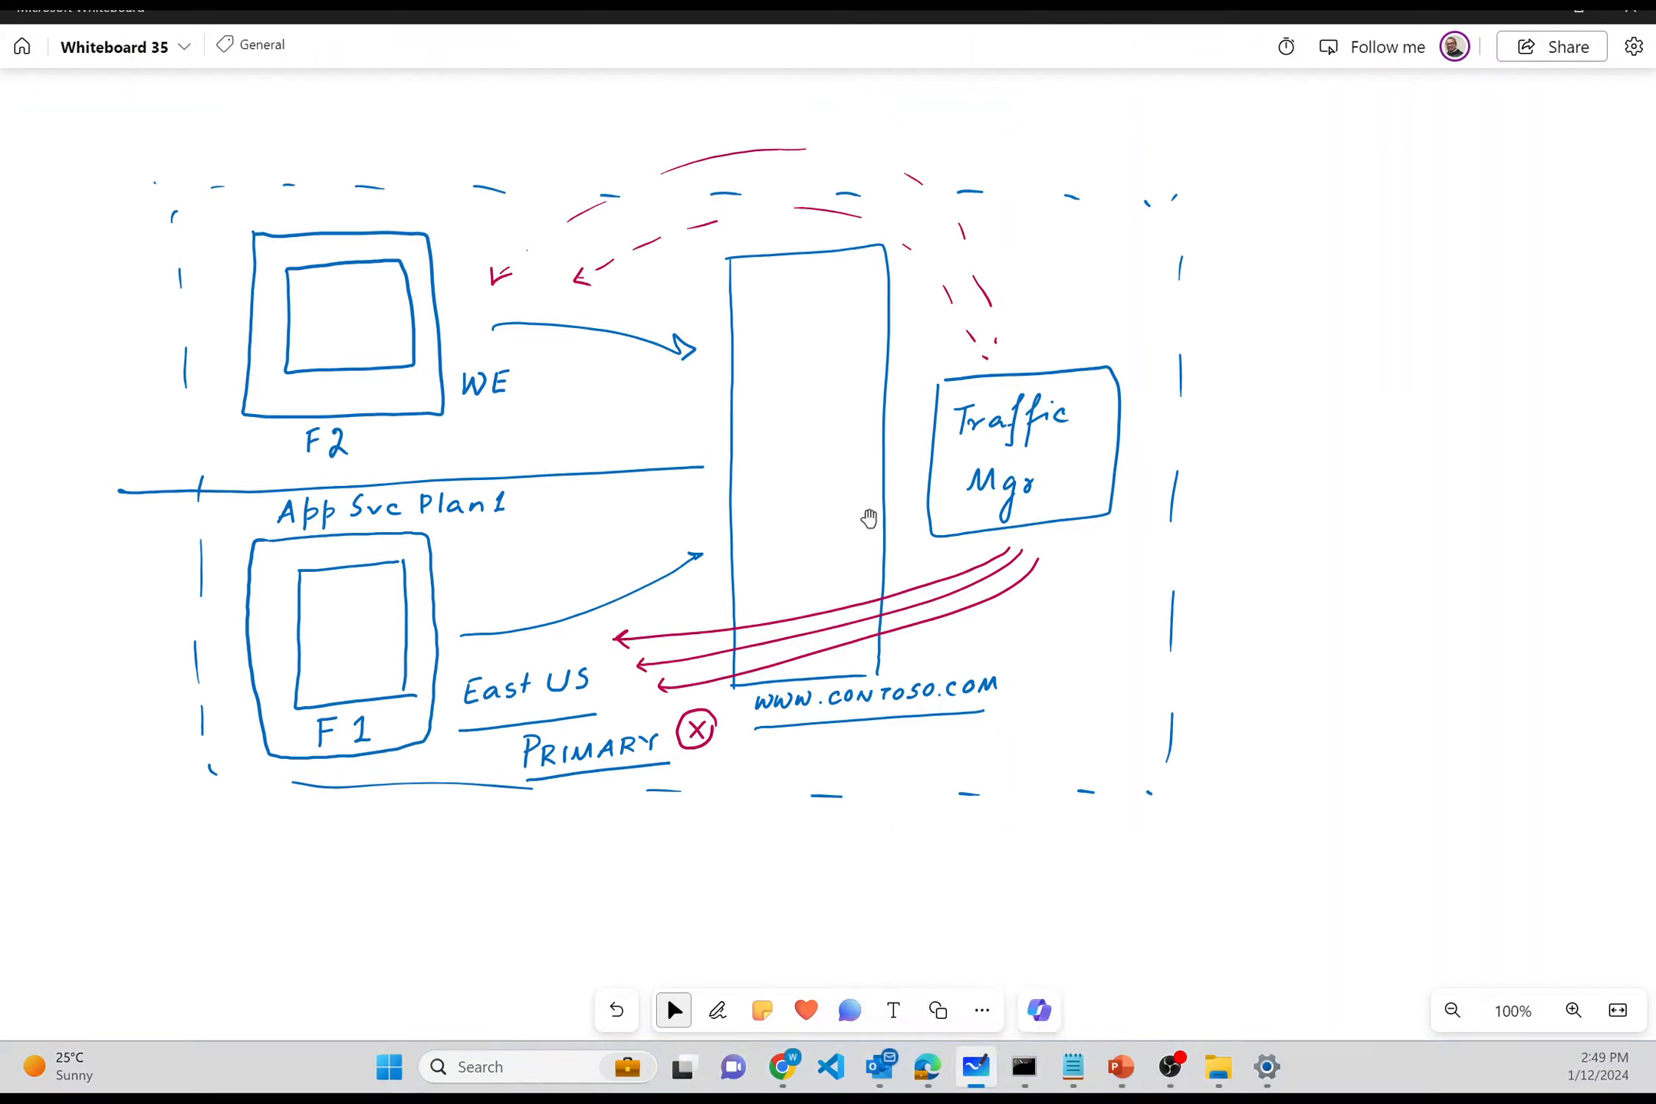
- Inspect the Traffic Mgr box, minimize Whiteboard, and return to the rg-funcapp-Trafficmanager resource group page
{"action": "left_click", "coordinate": [972, 482]}
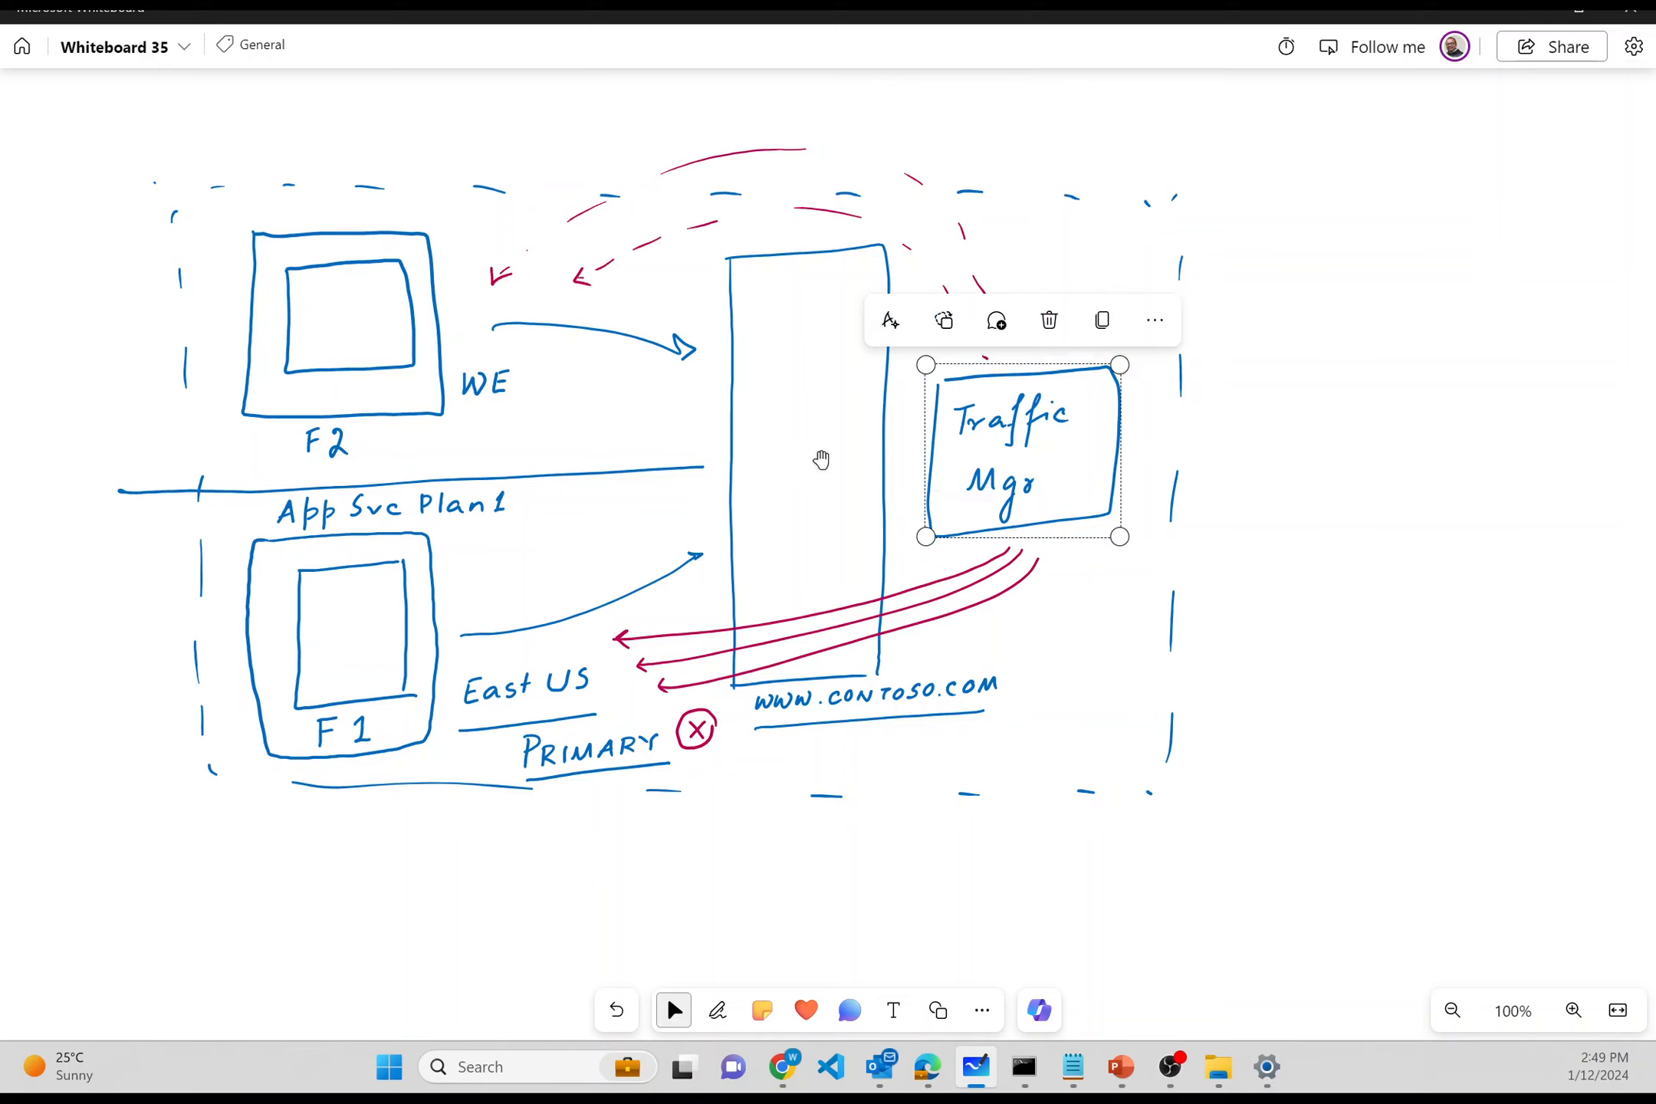
{"action": "left_click", "coordinate": [821, 458]}
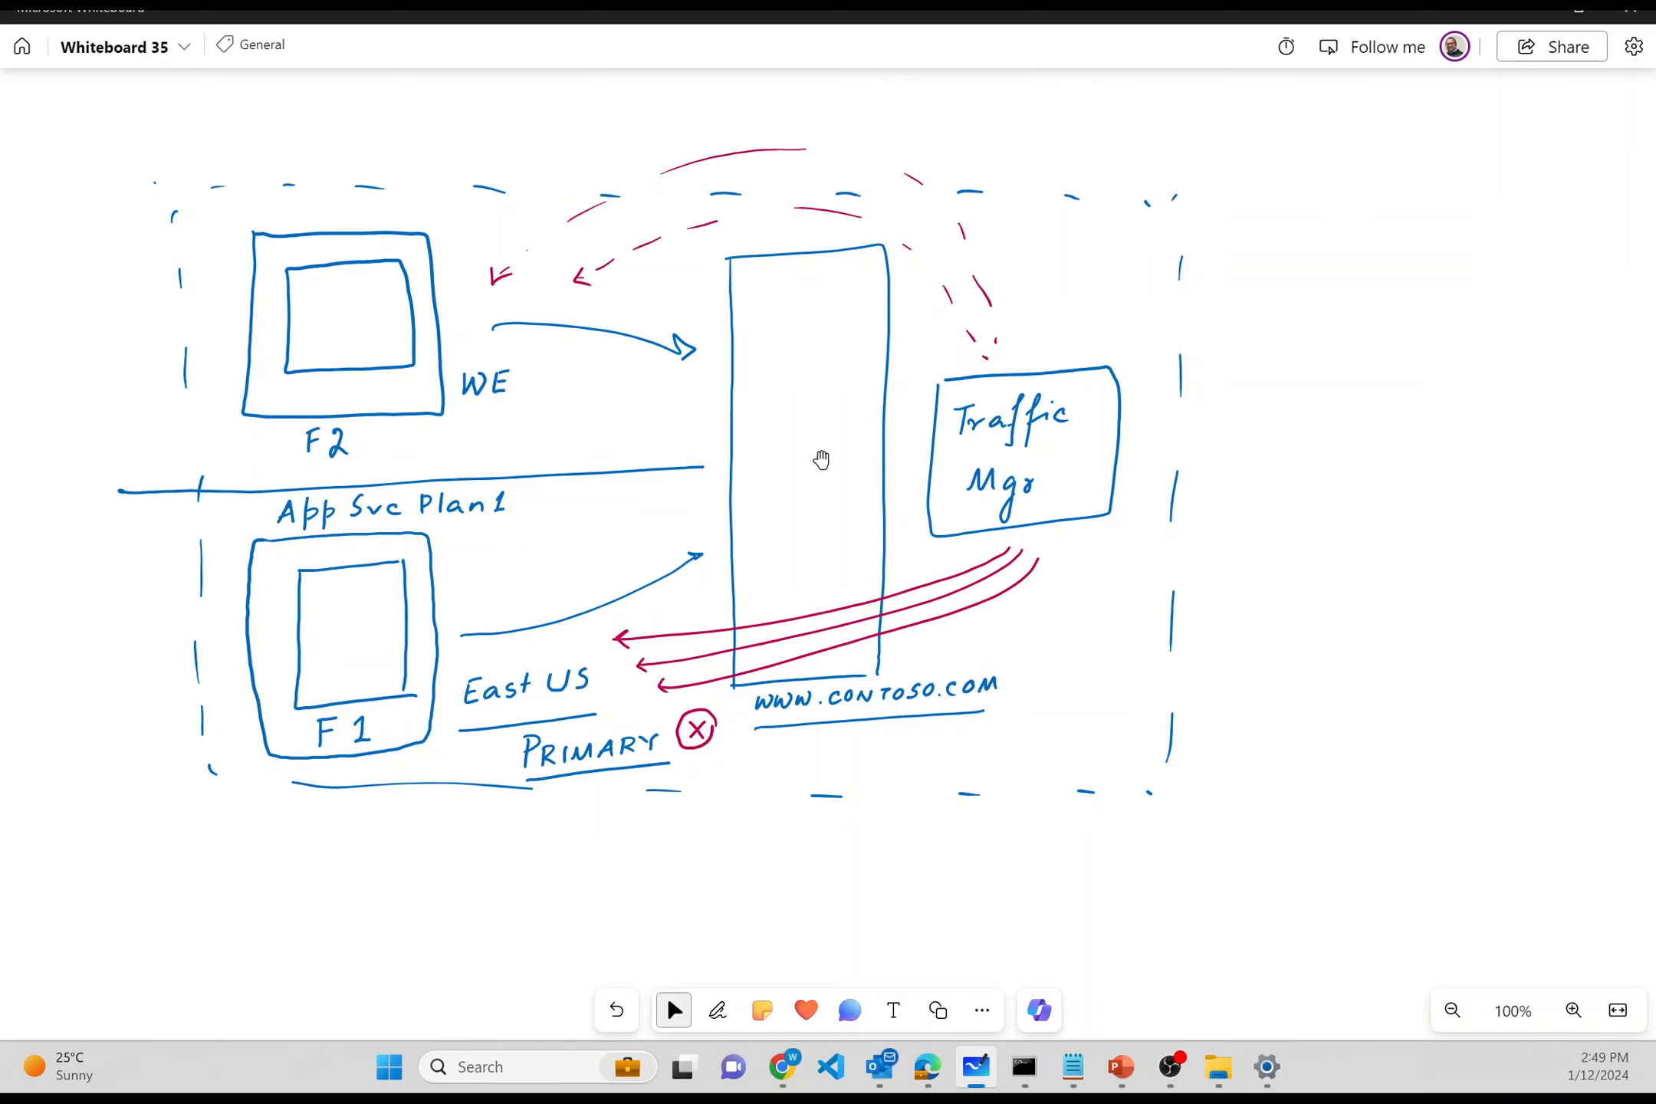
{"action": "left_click", "coordinate": [1532, 14]}
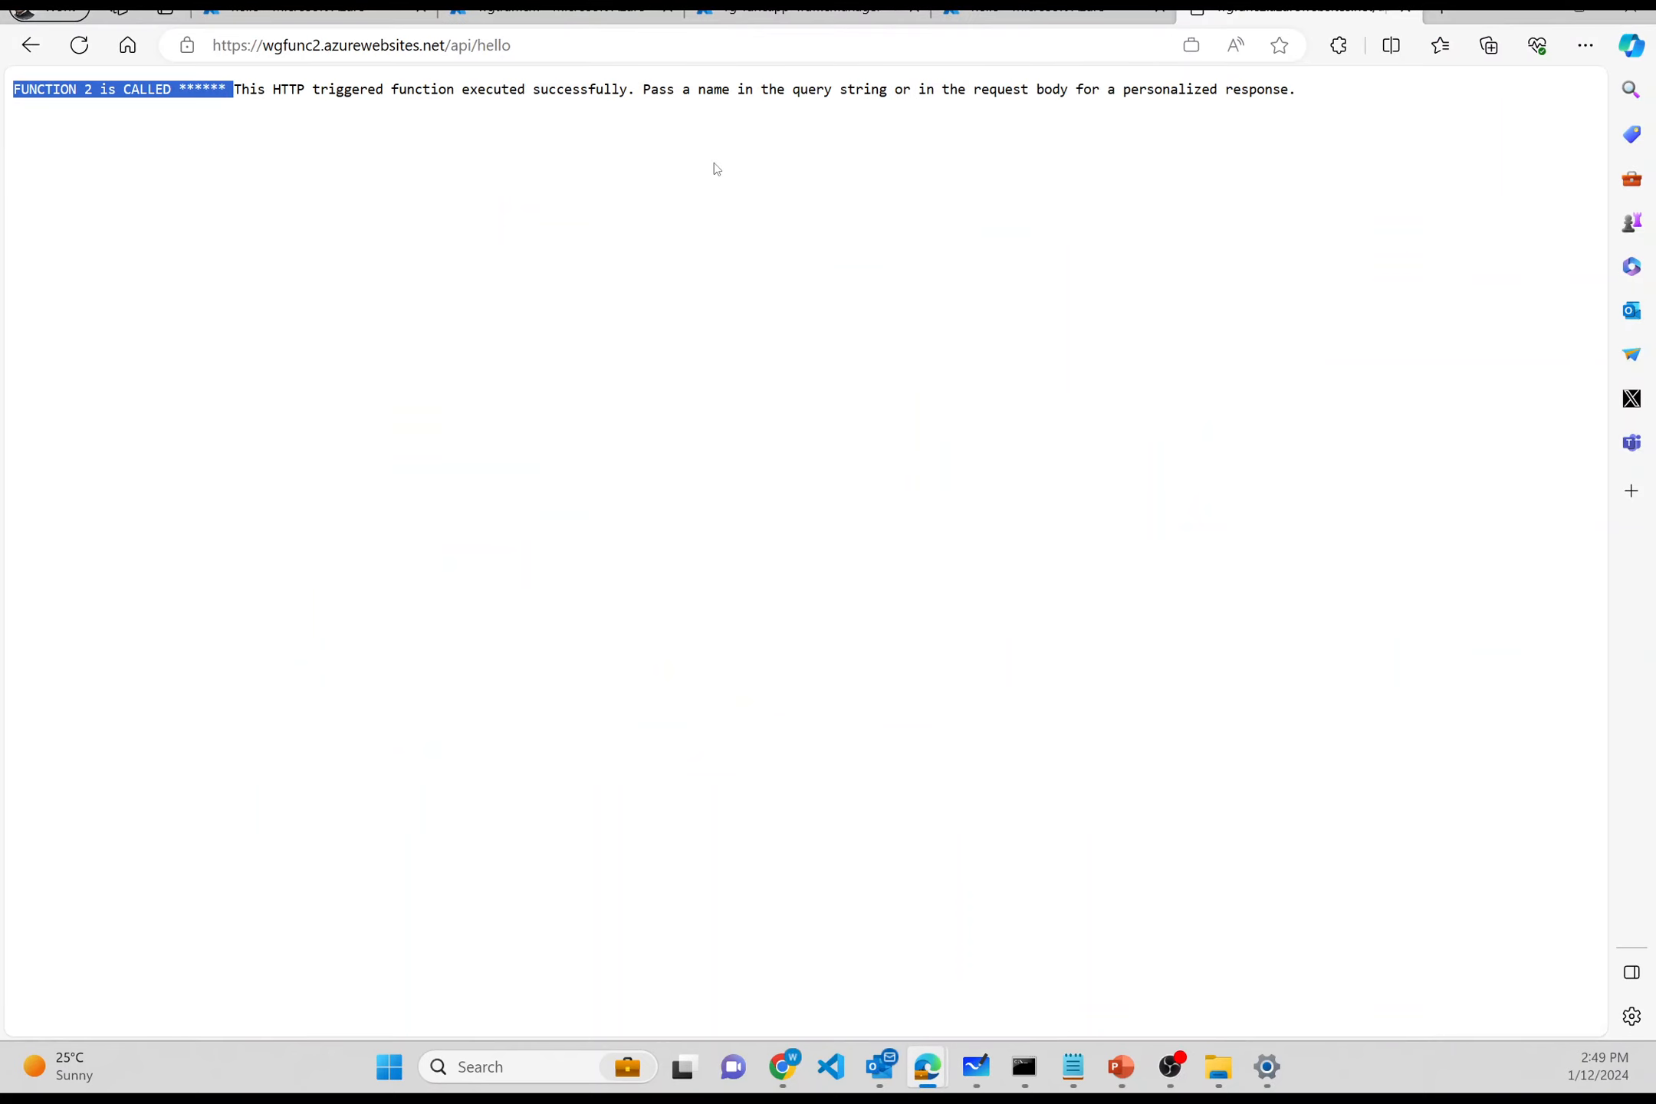
{"action": "left_click", "coordinate": [797, 9]}
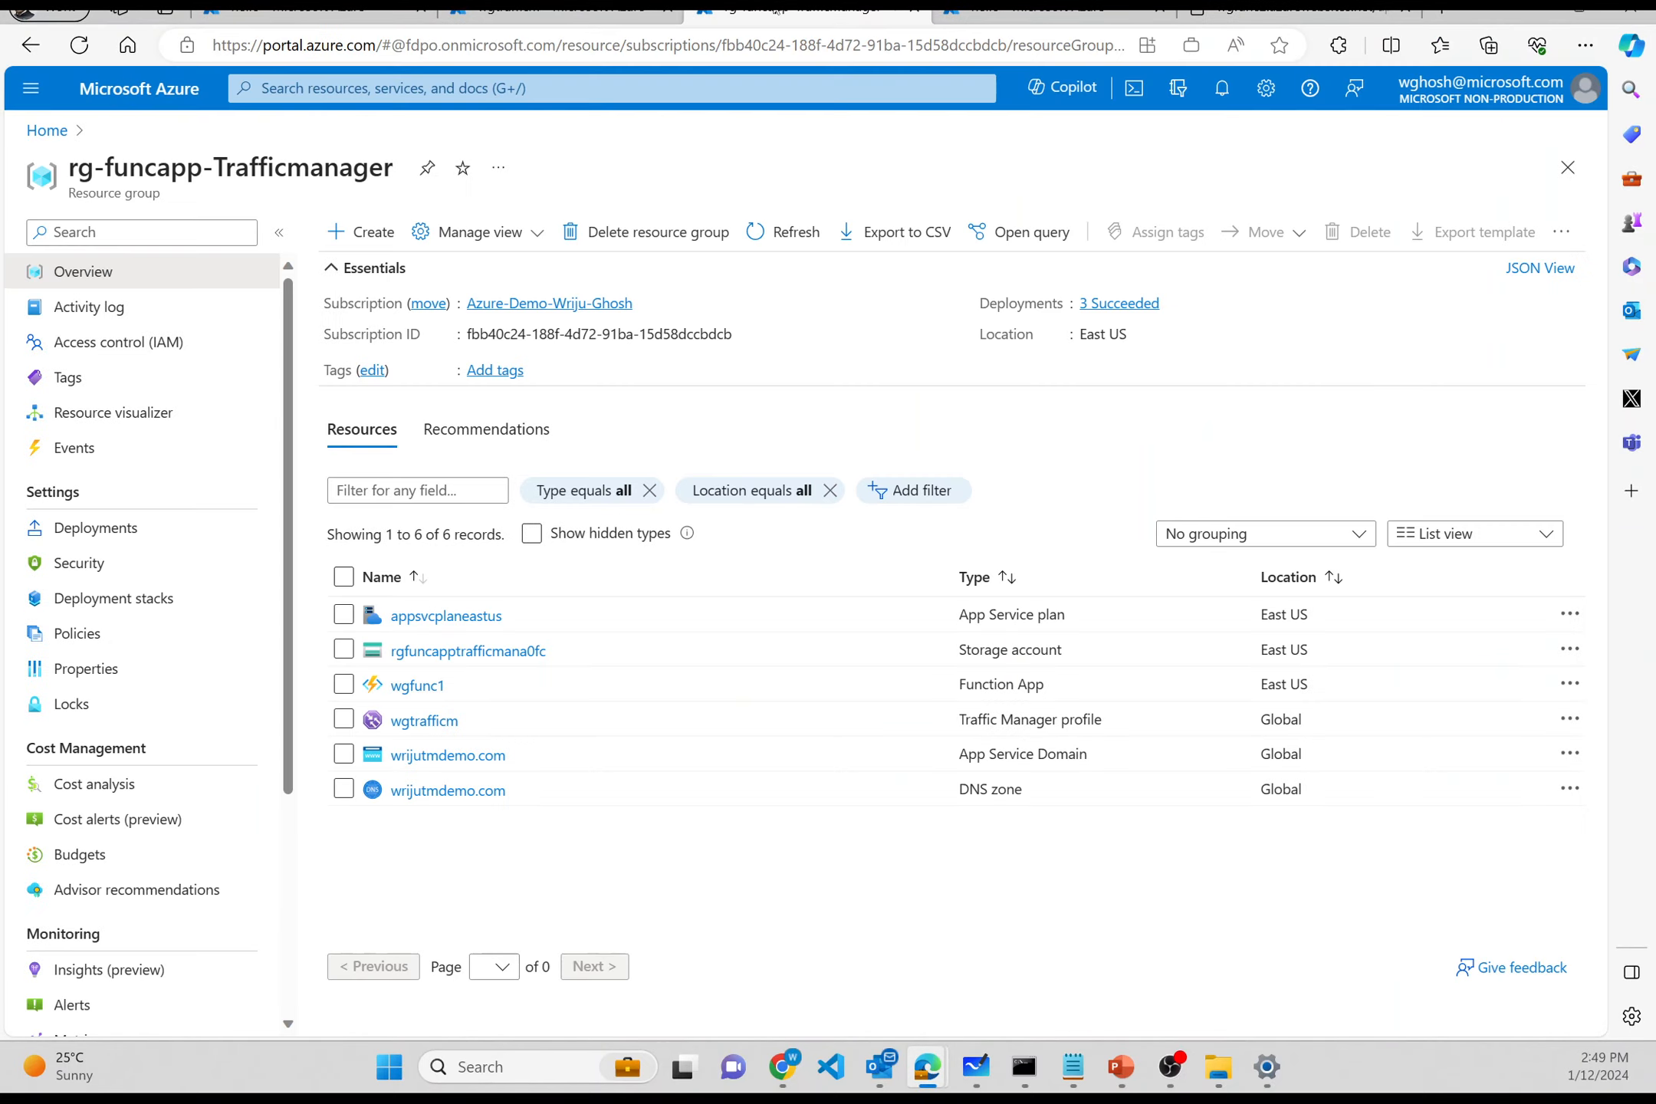
- Load the wgtrafficm profile from its pasted portal URL and show its Configuration settings
{"action": "left_click", "coordinate": [414, 725]}
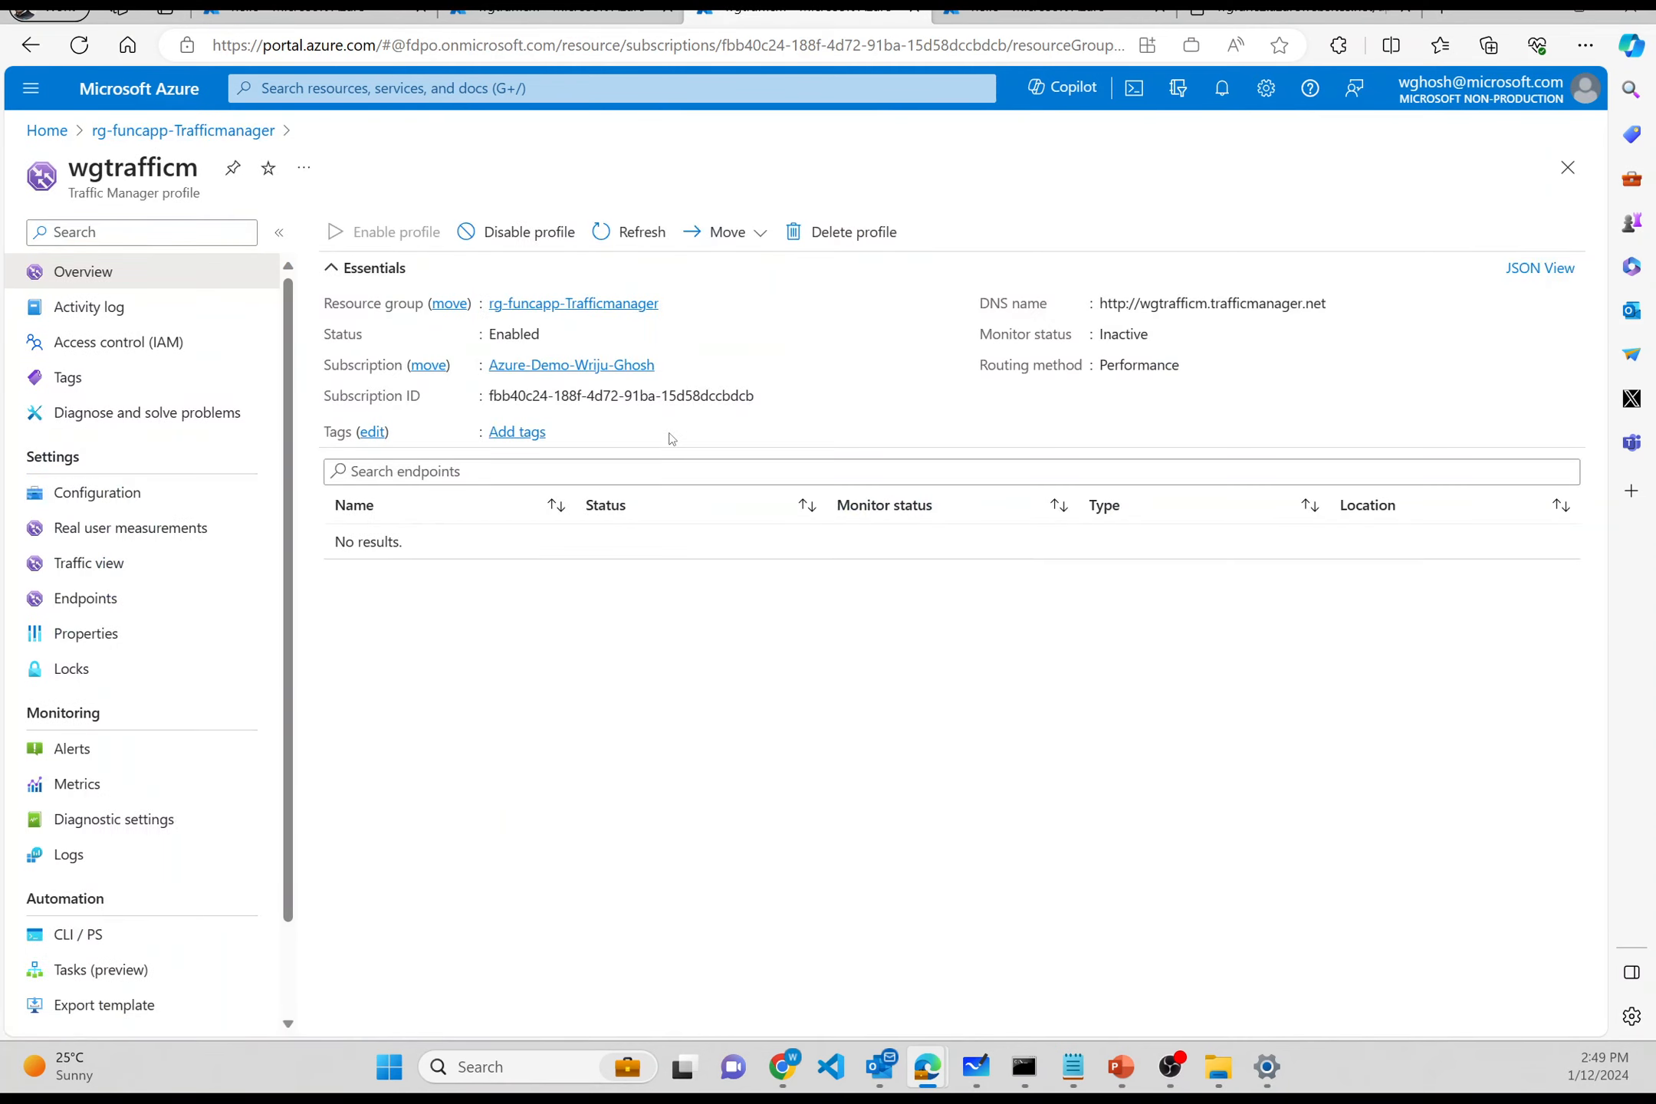
{"action": "left_click", "coordinate": [919, 45]}
{"action": "left_click", "coordinate": [1308, 14]}
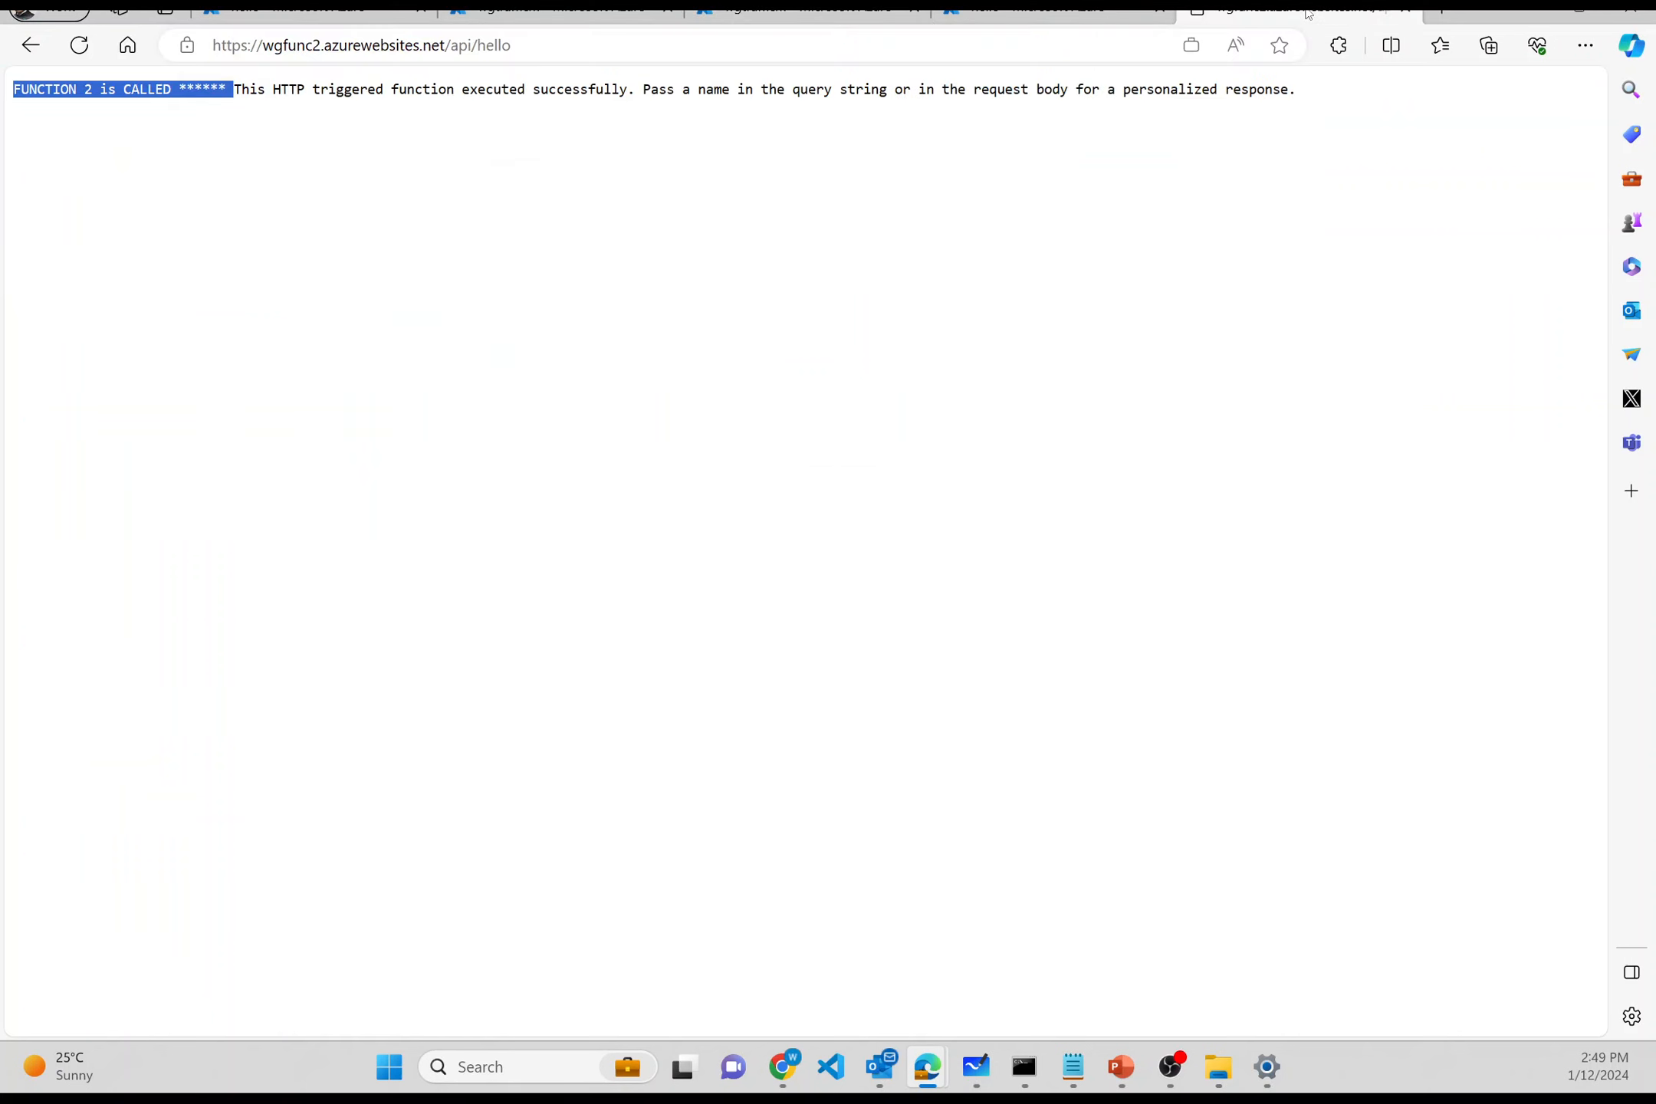
{"action": "left_click", "coordinate": [1080, 40]}
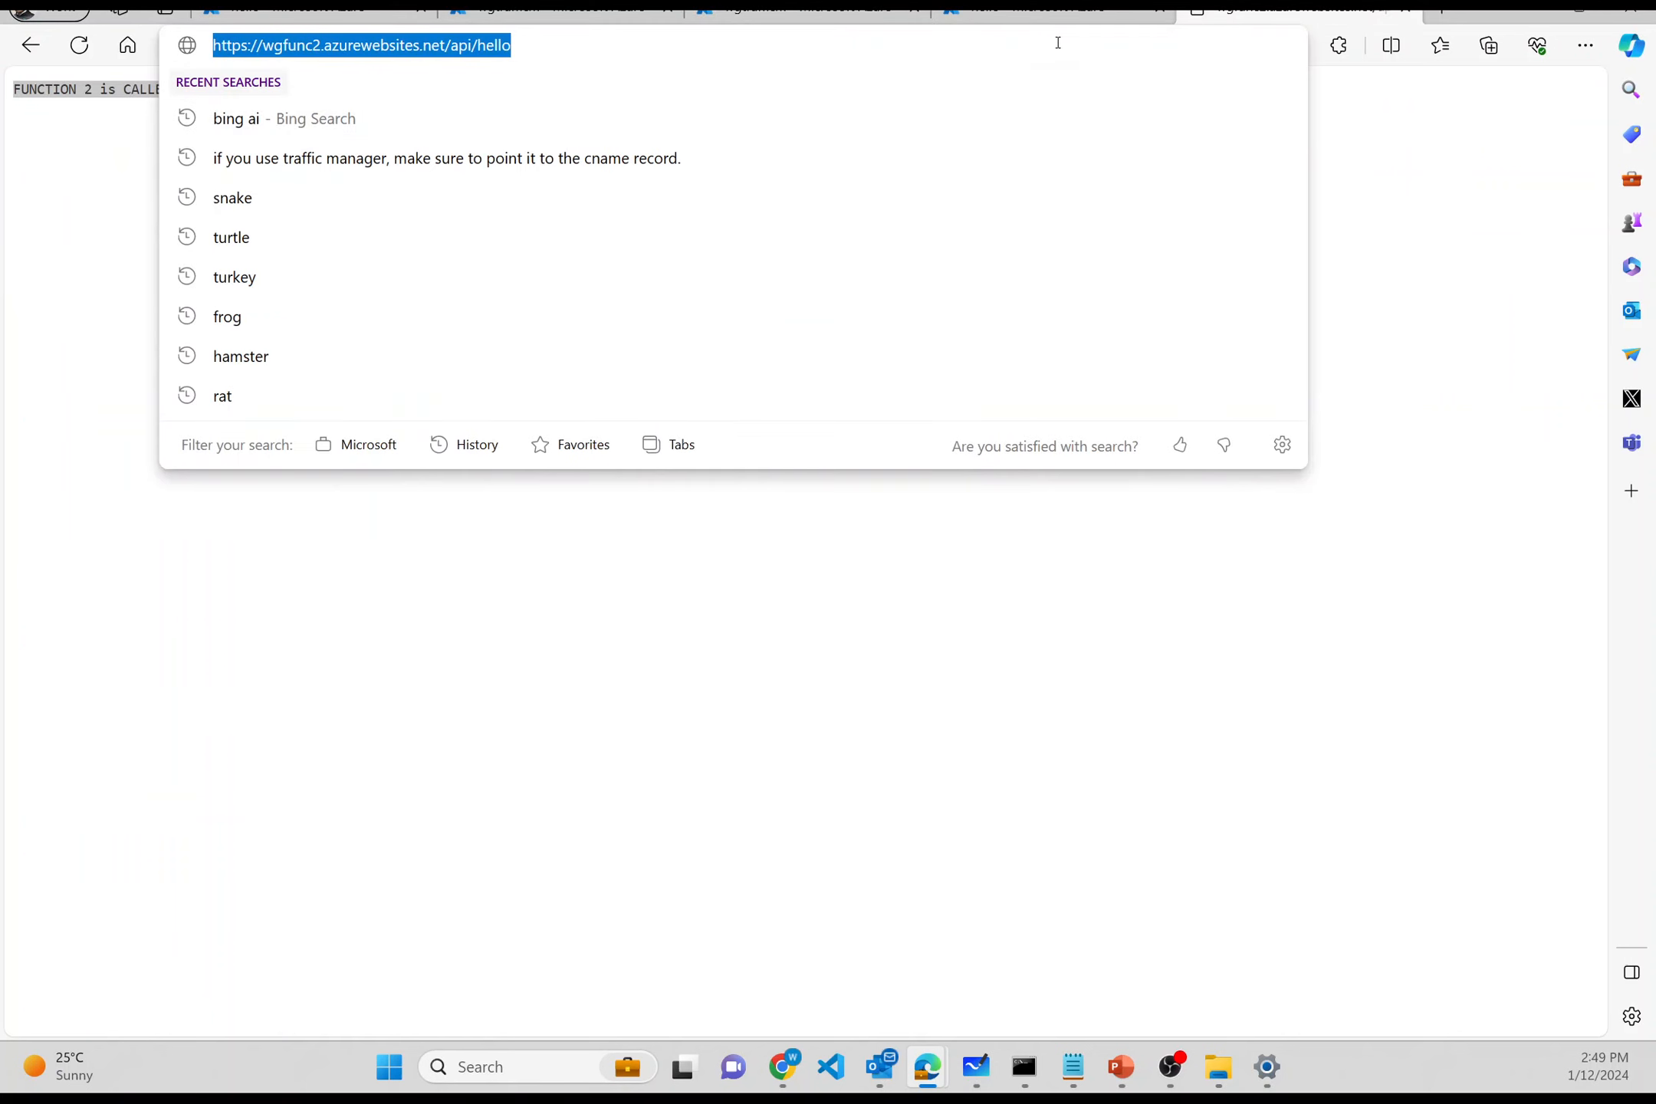
{"action": "type", "text": "https://portal.azure.com/#@fdpo.onmicrosoft.com/resource/subscriptions/fbb40c24-188f-4d72-91ba-15d58dccbdcb/resourceGroups/rg-funcapp-Trafficmanager/providers/Microsoft.Network/trafficmanagerprofiles/wgtrafficm/overview"}
{"action": "key", "text": "Return"}
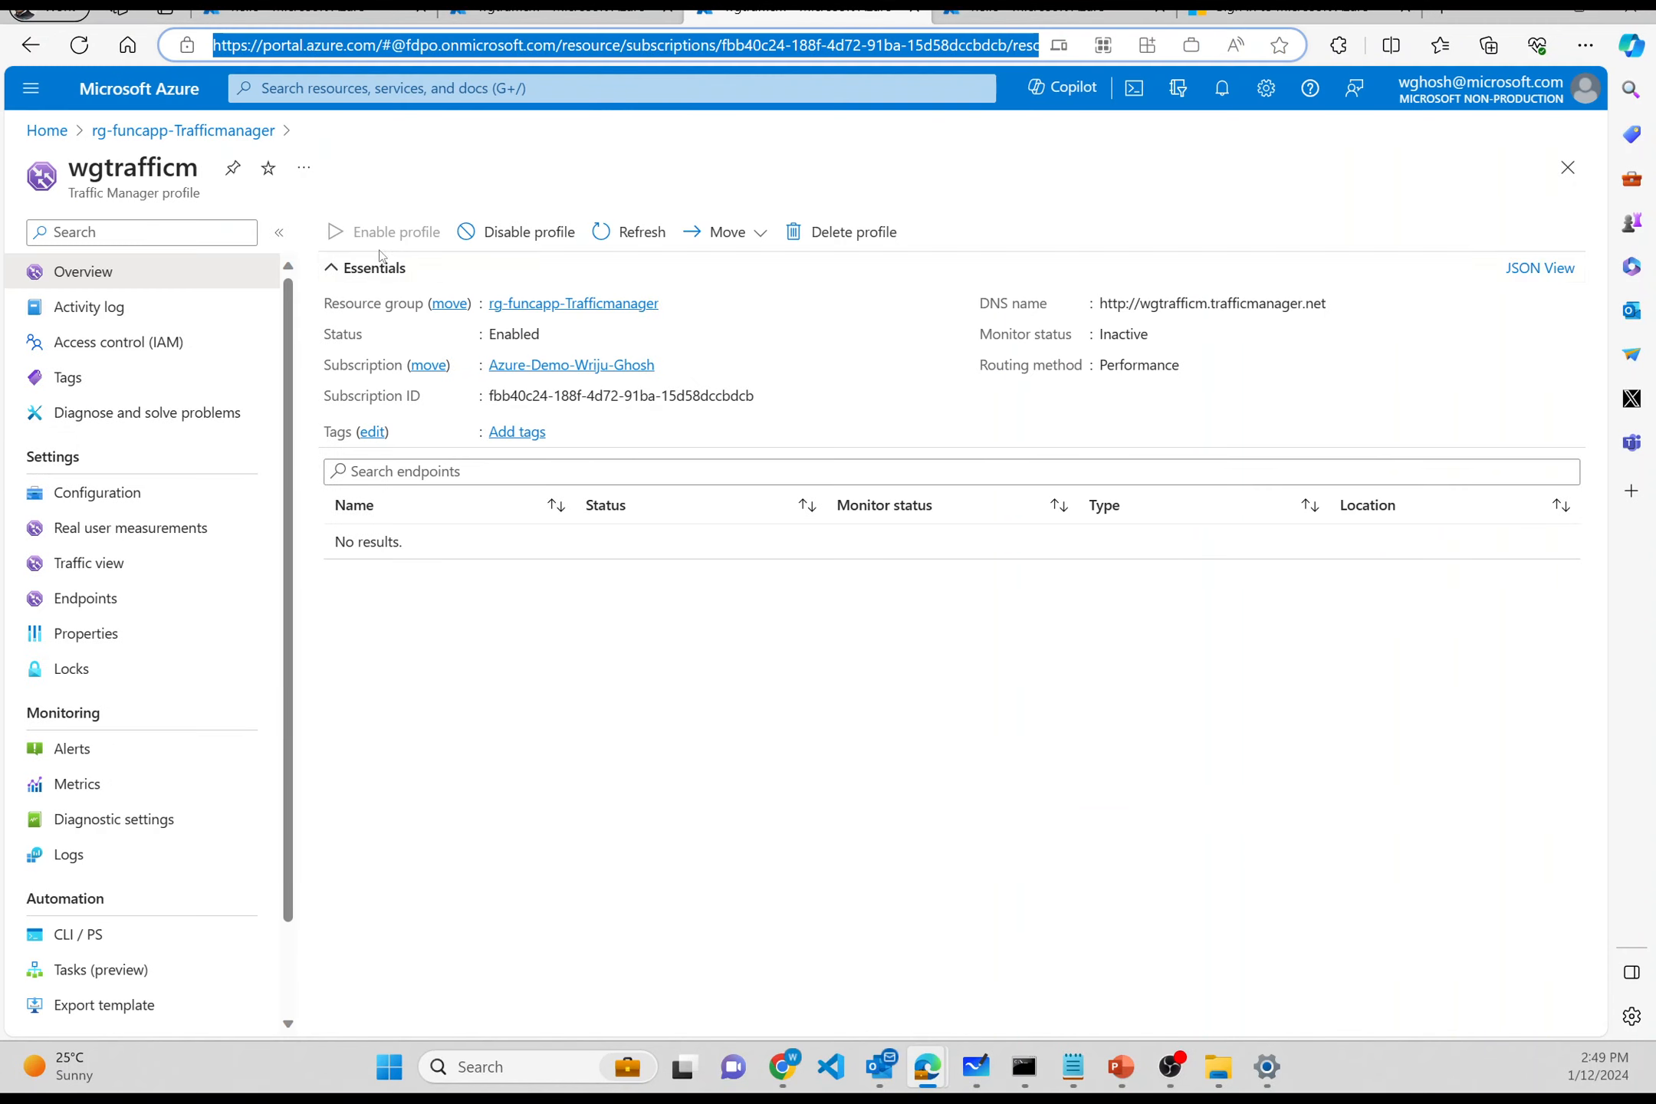
{"action": "left_click", "coordinate": [186, 506]}
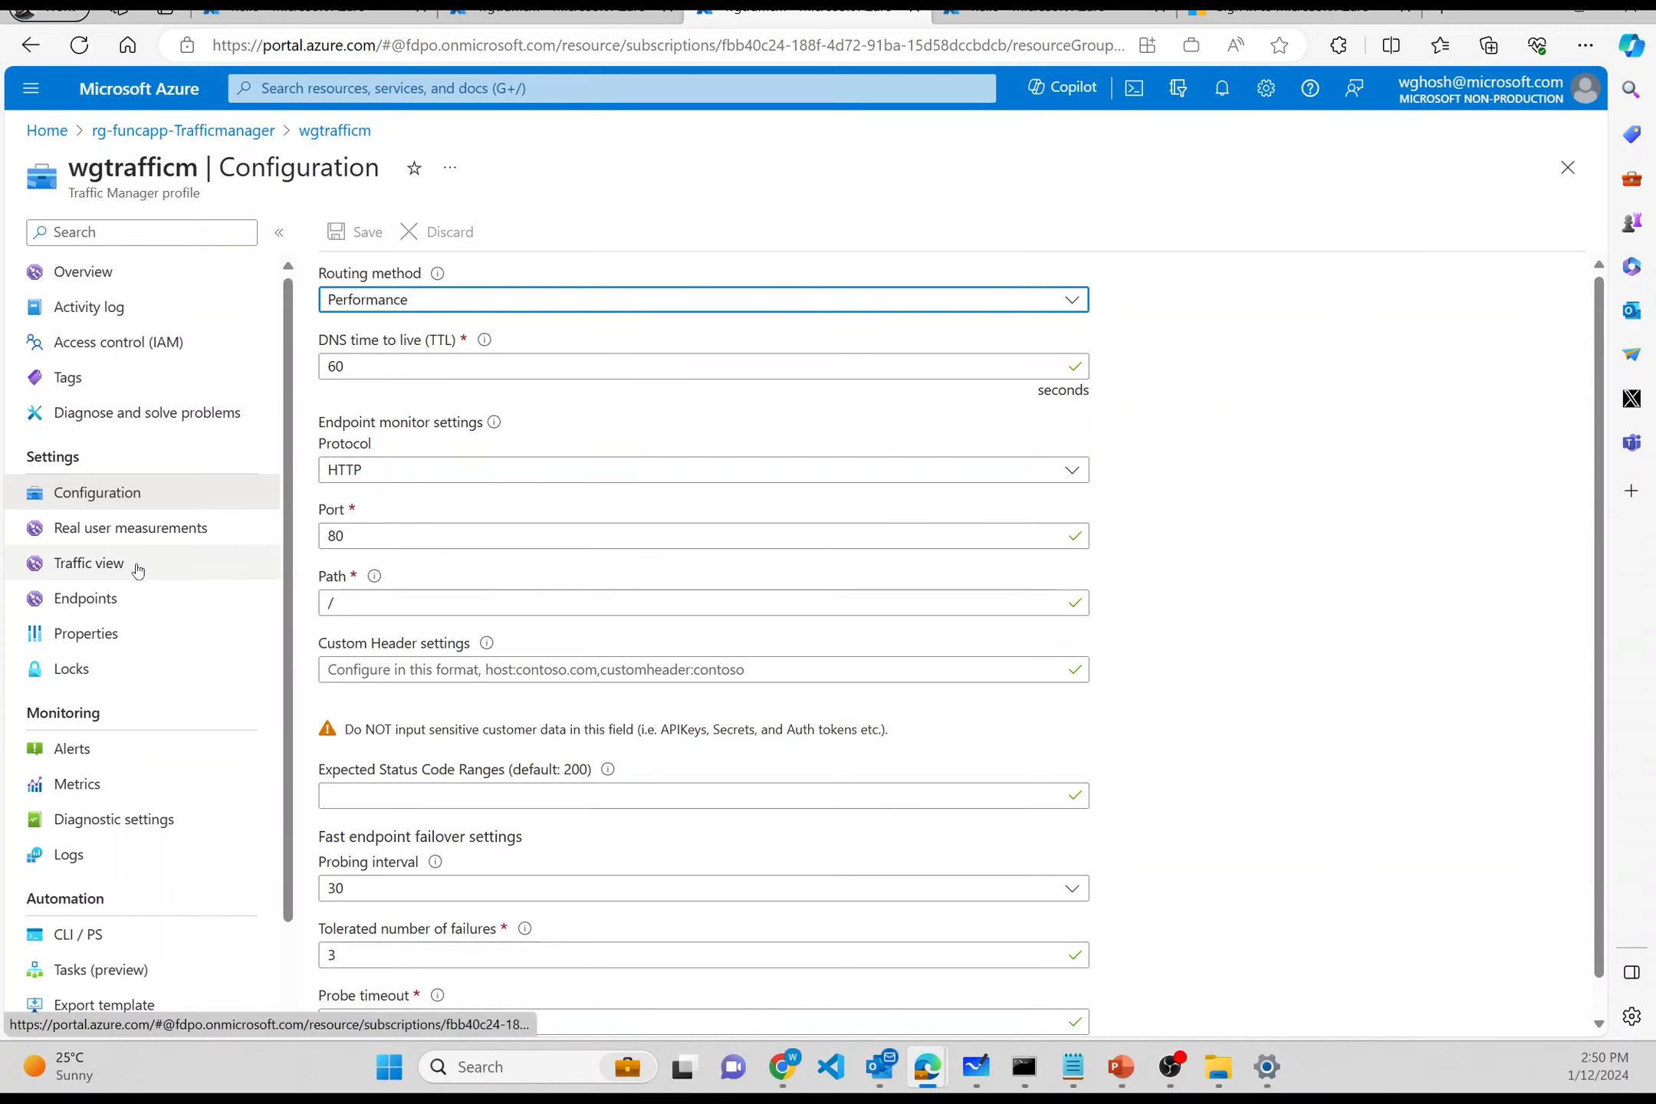
- Start a new Azure endpoint named func1 from the profile's Endpoints list
{"action": "left_click", "coordinate": [130, 602]}
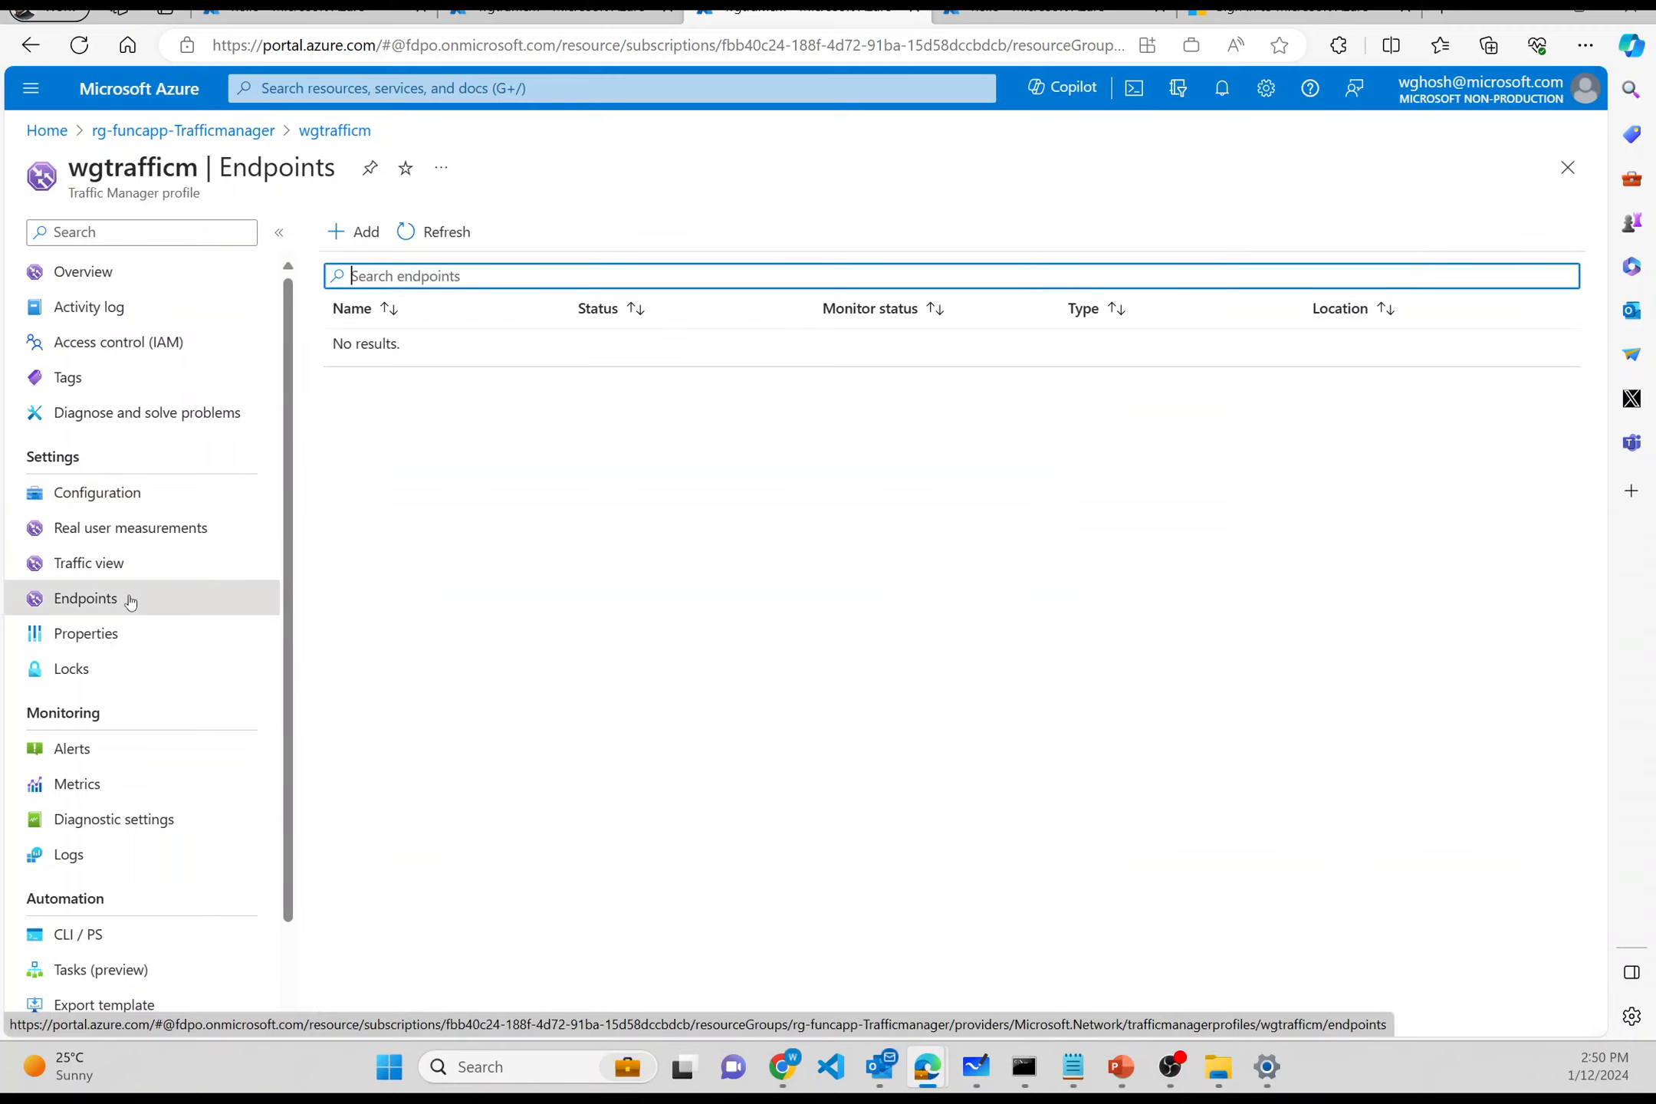
{"action": "left_click", "coordinate": [360, 231]}
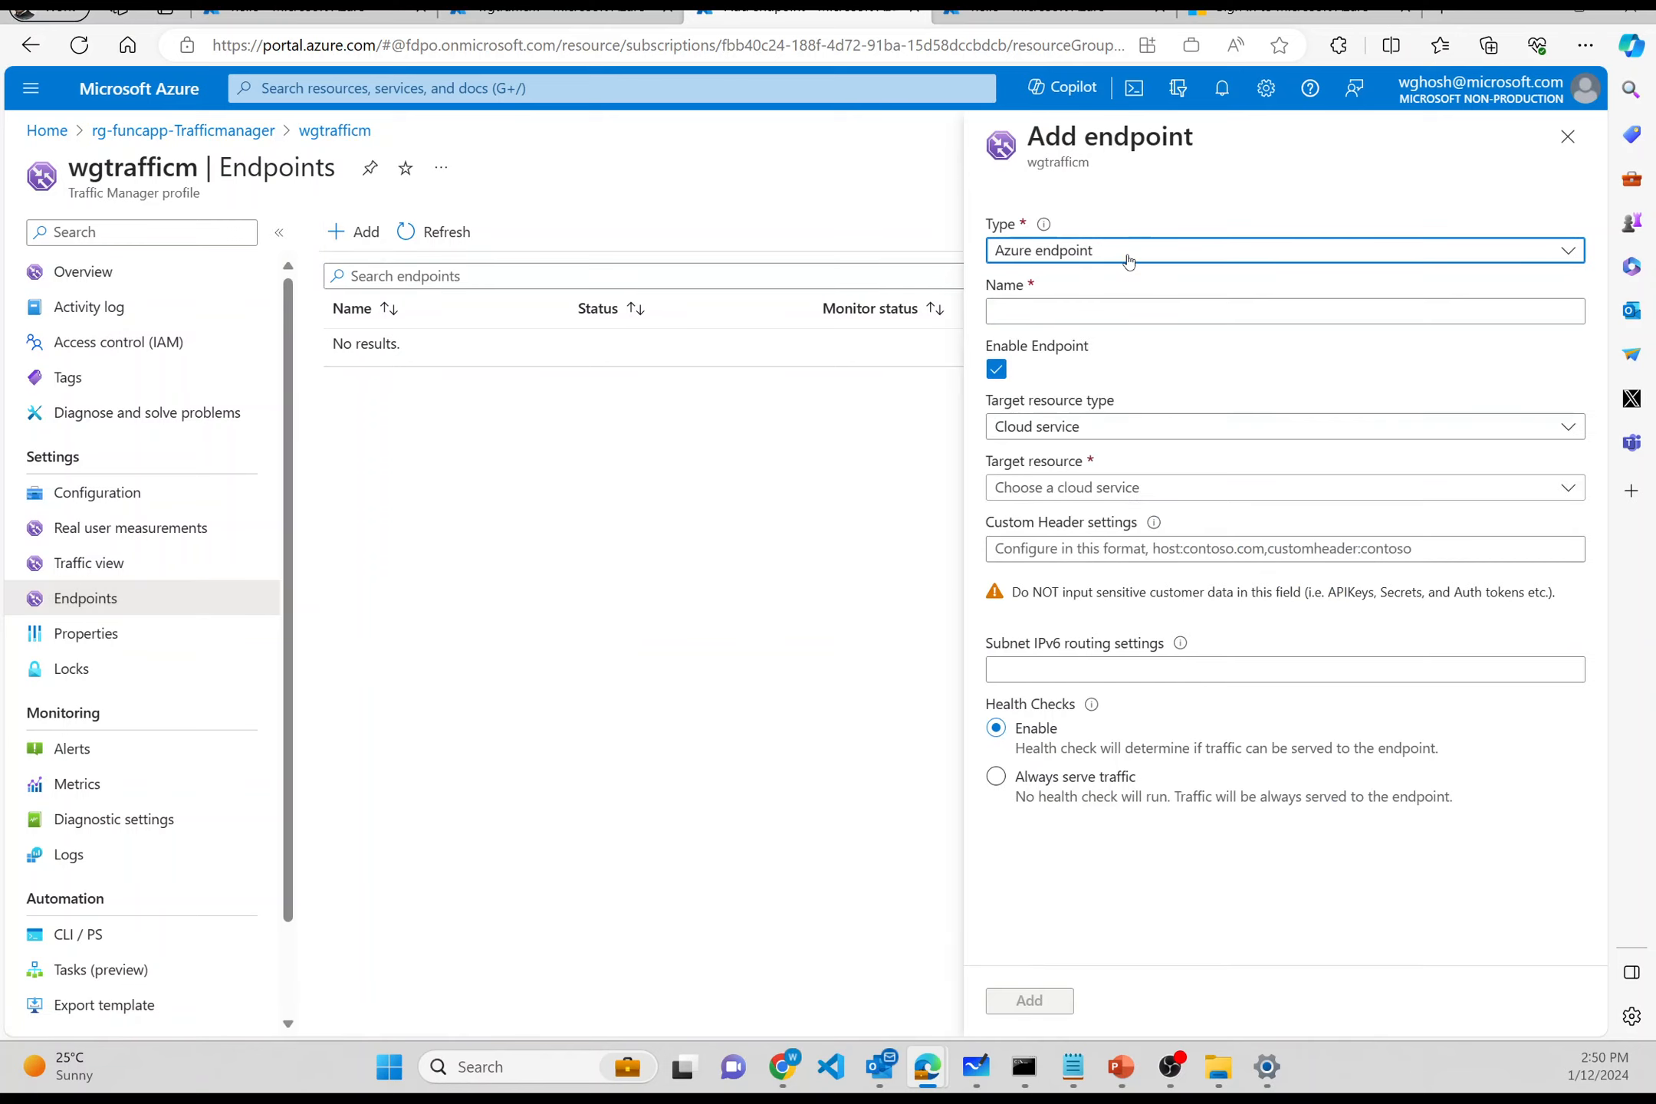
{"action": "left_click", "coordinate": [1129, 262]}
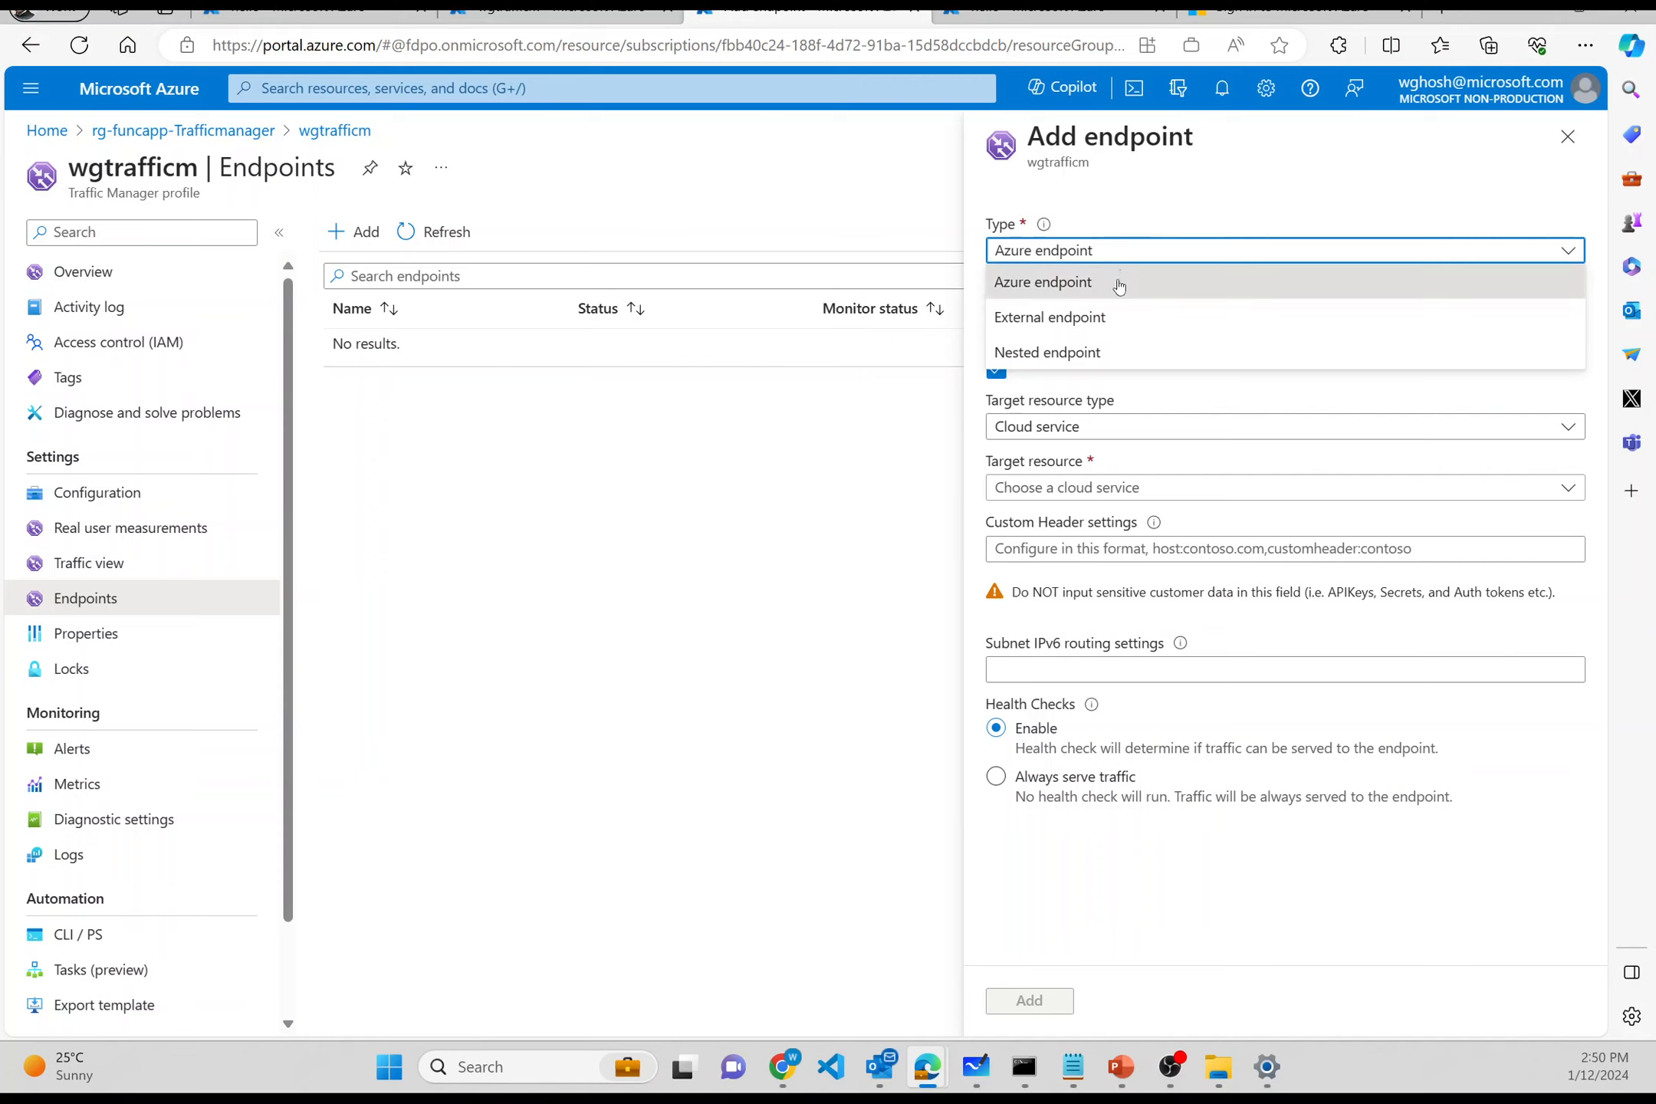
{"action": "left_click", "coordinate": [1119, 285]}
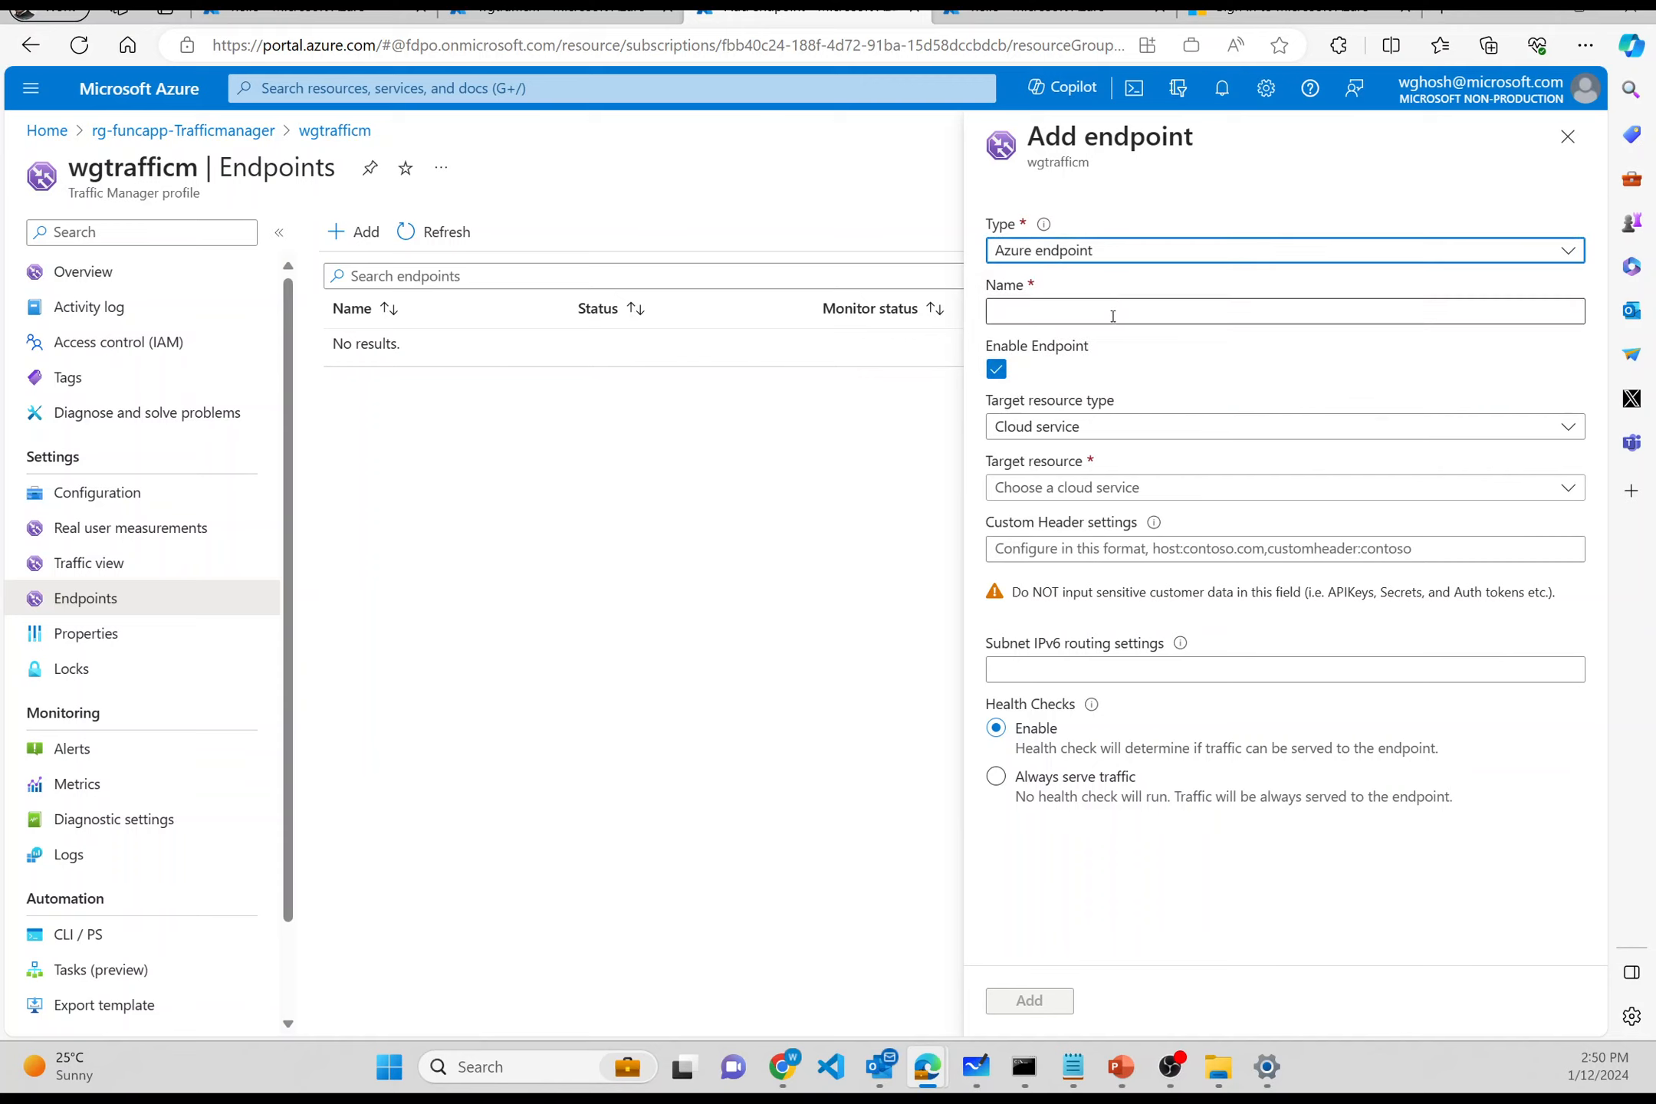
{"action": "left_click", "coordinate": [1112, 314]}
{"action": "type", "text": "func1"}
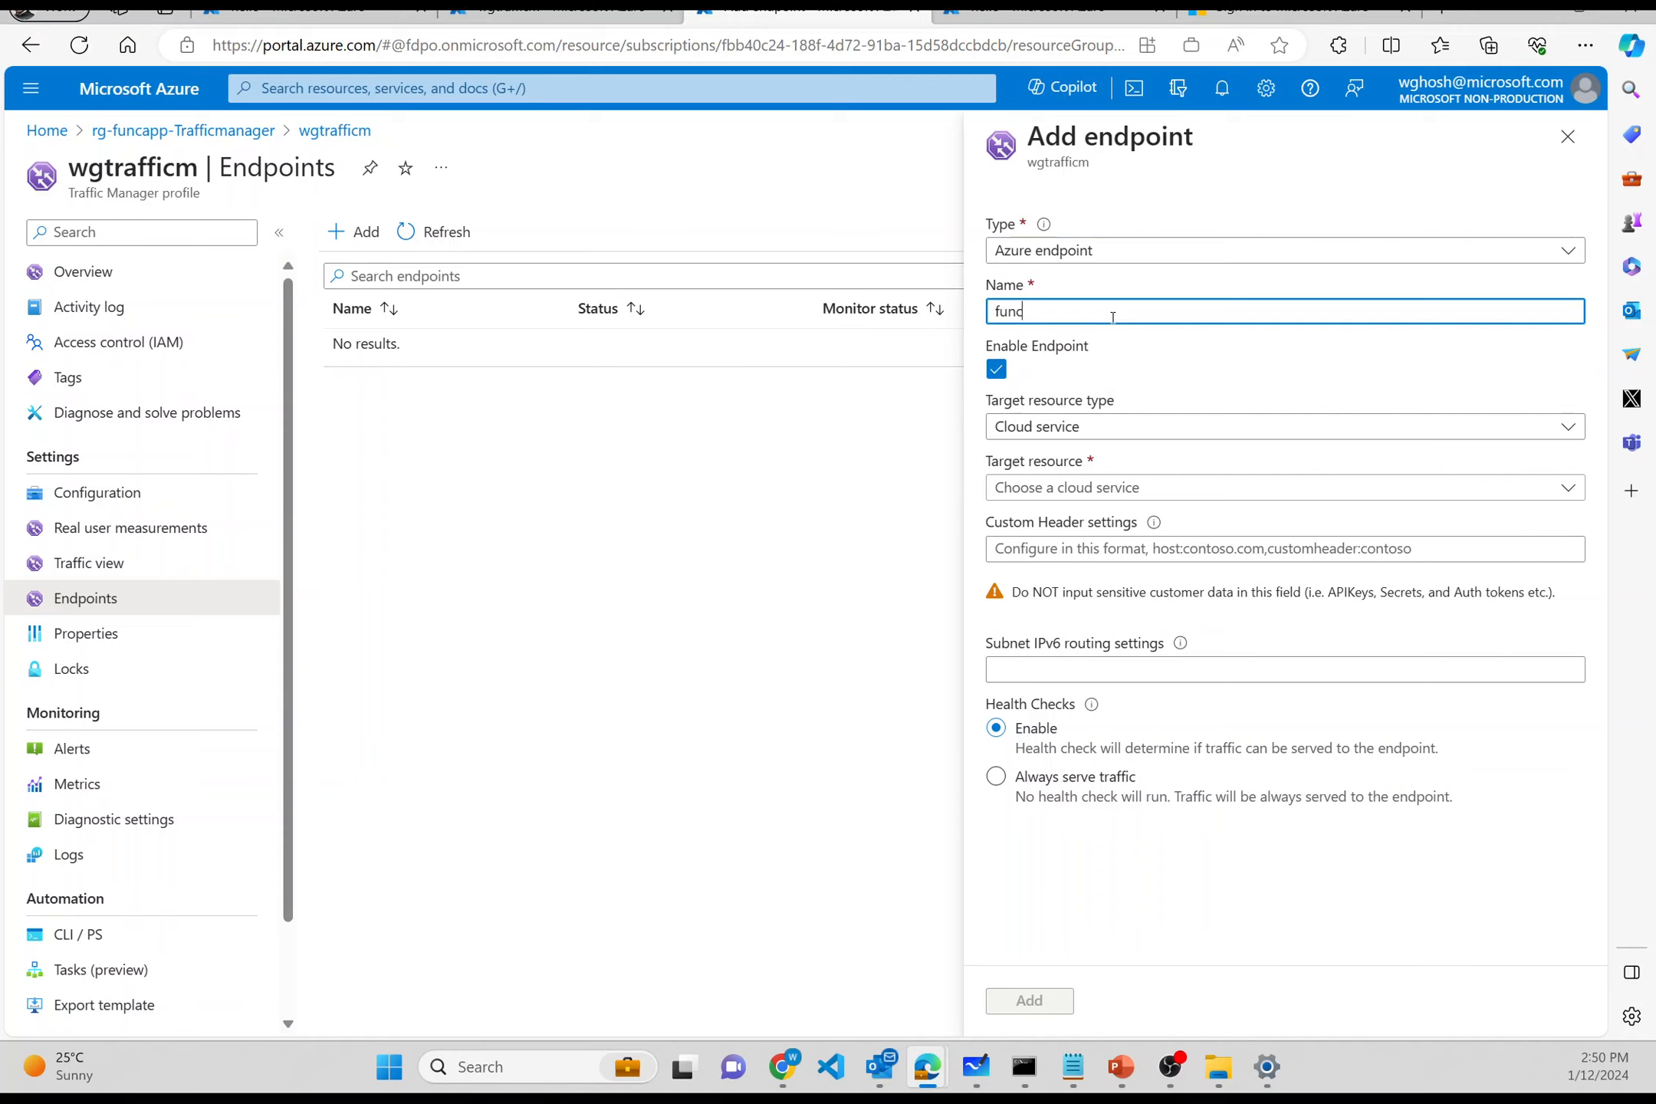
- Target the wgfunc1 App Service (East US), set Always serve traffic, and add the endpoint
{"action": "left_click", "coordinate": [1050, 424]}
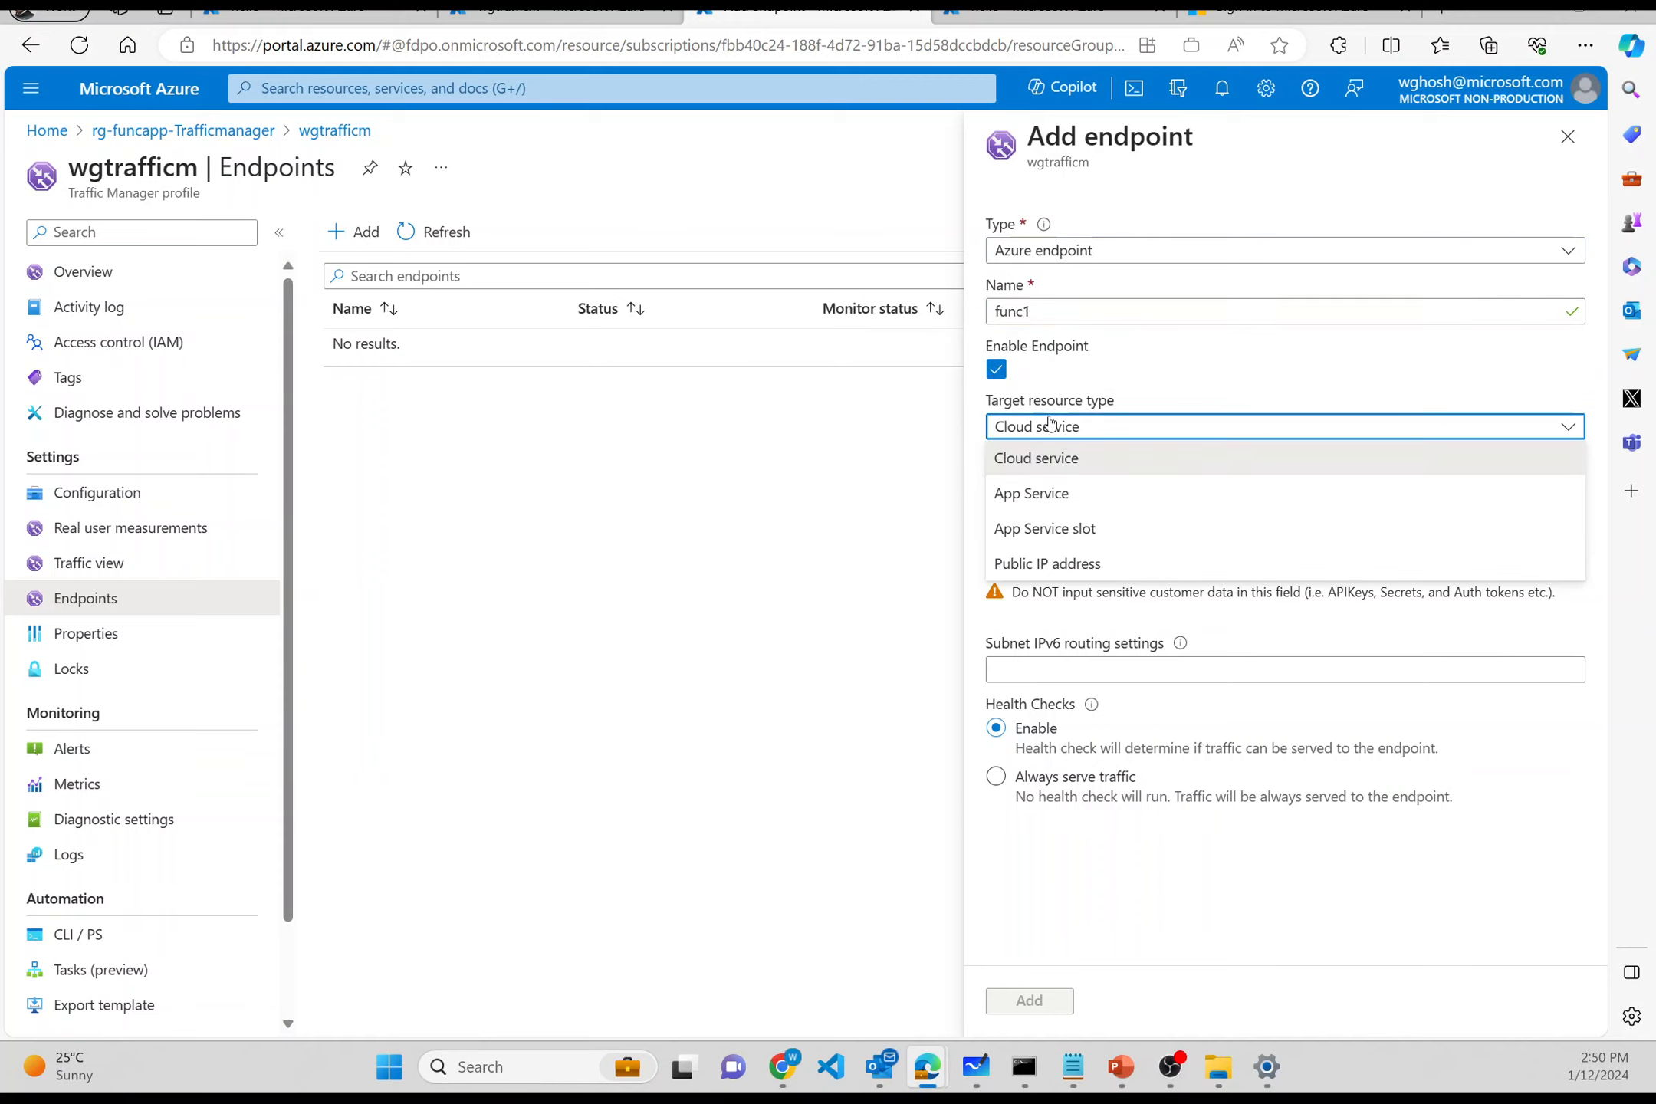
{"action": "left_click", "coordinate": [1062, 491]}
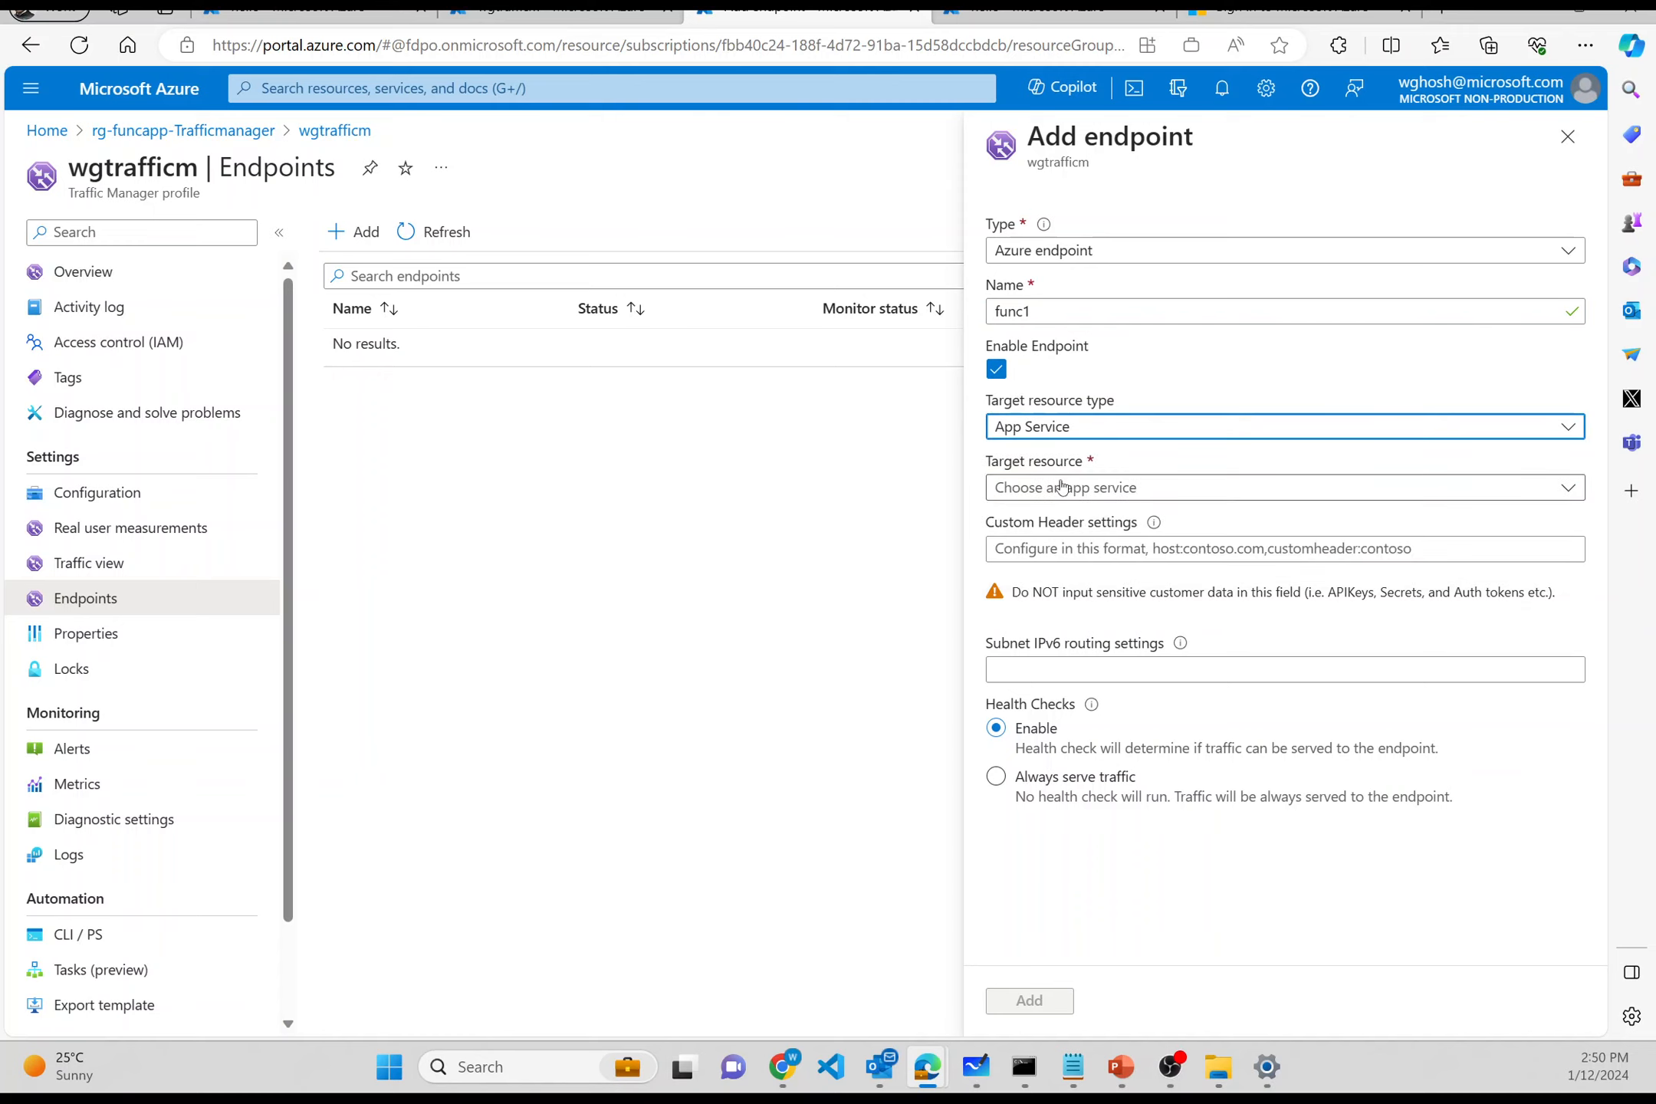
{"action": "left_click", "coordinate": [1062, 488]}
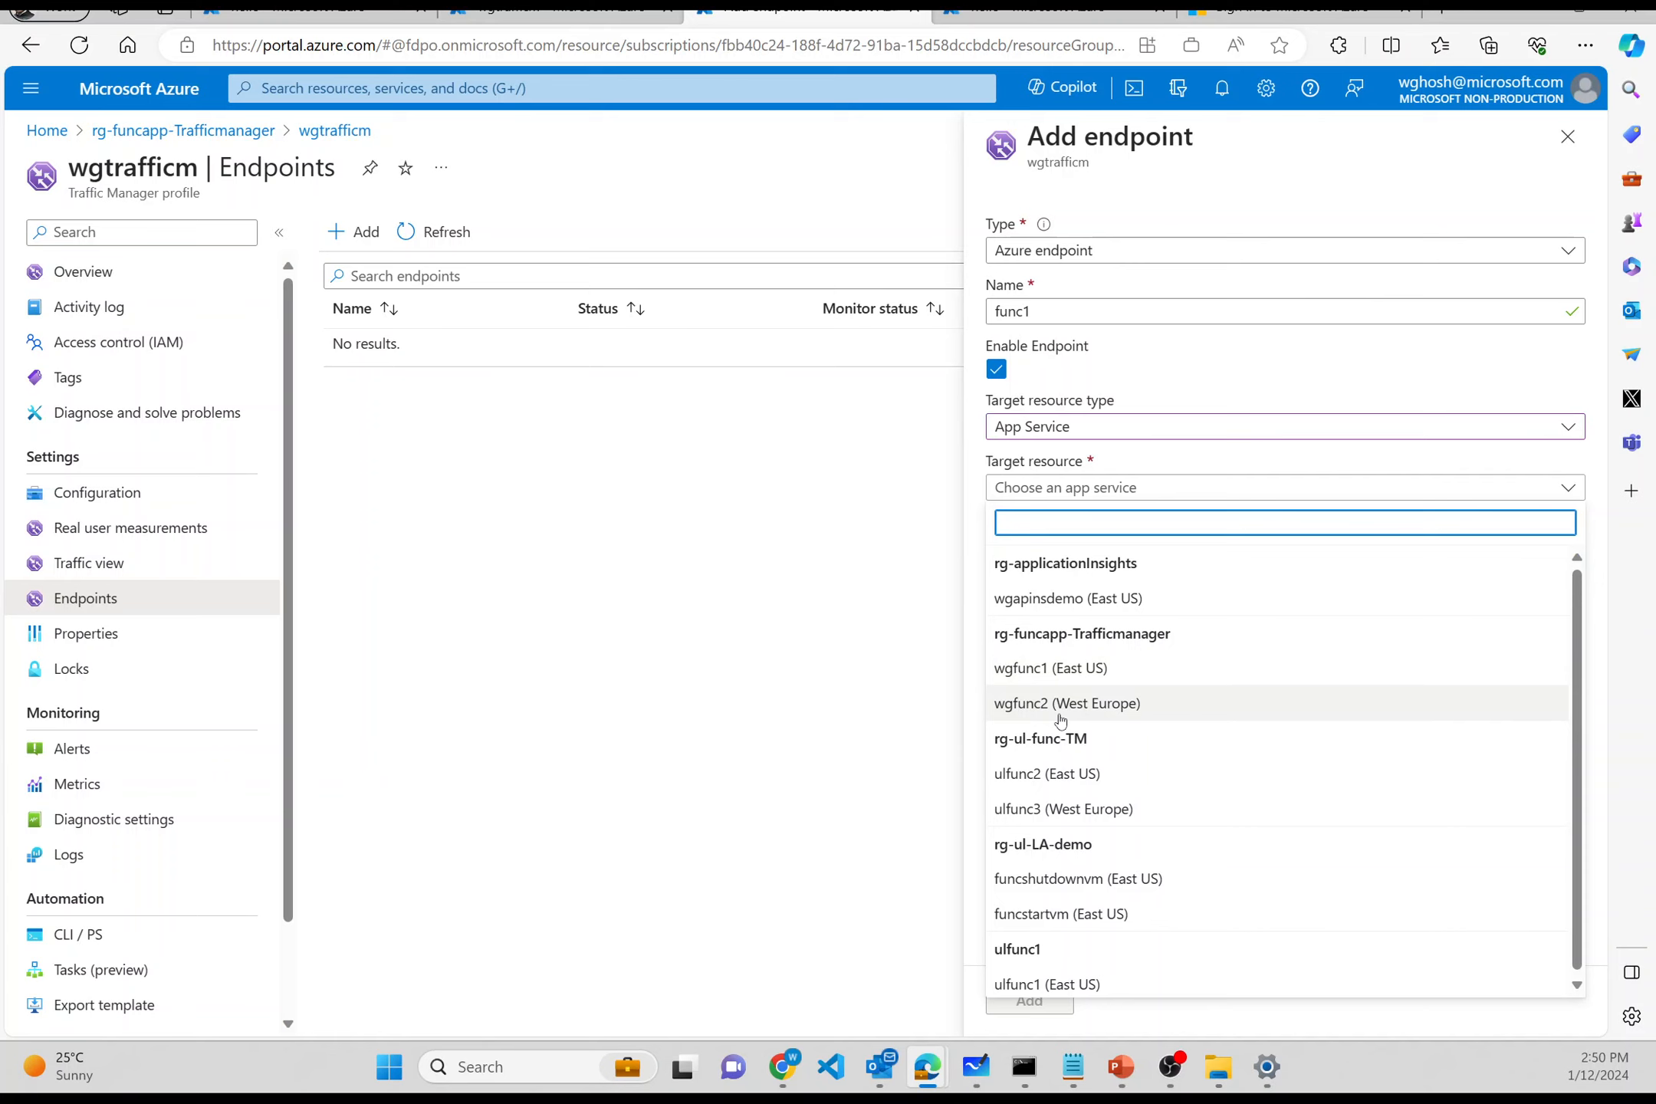
{"action": "left_click", "coordinate": [1050, 667]}
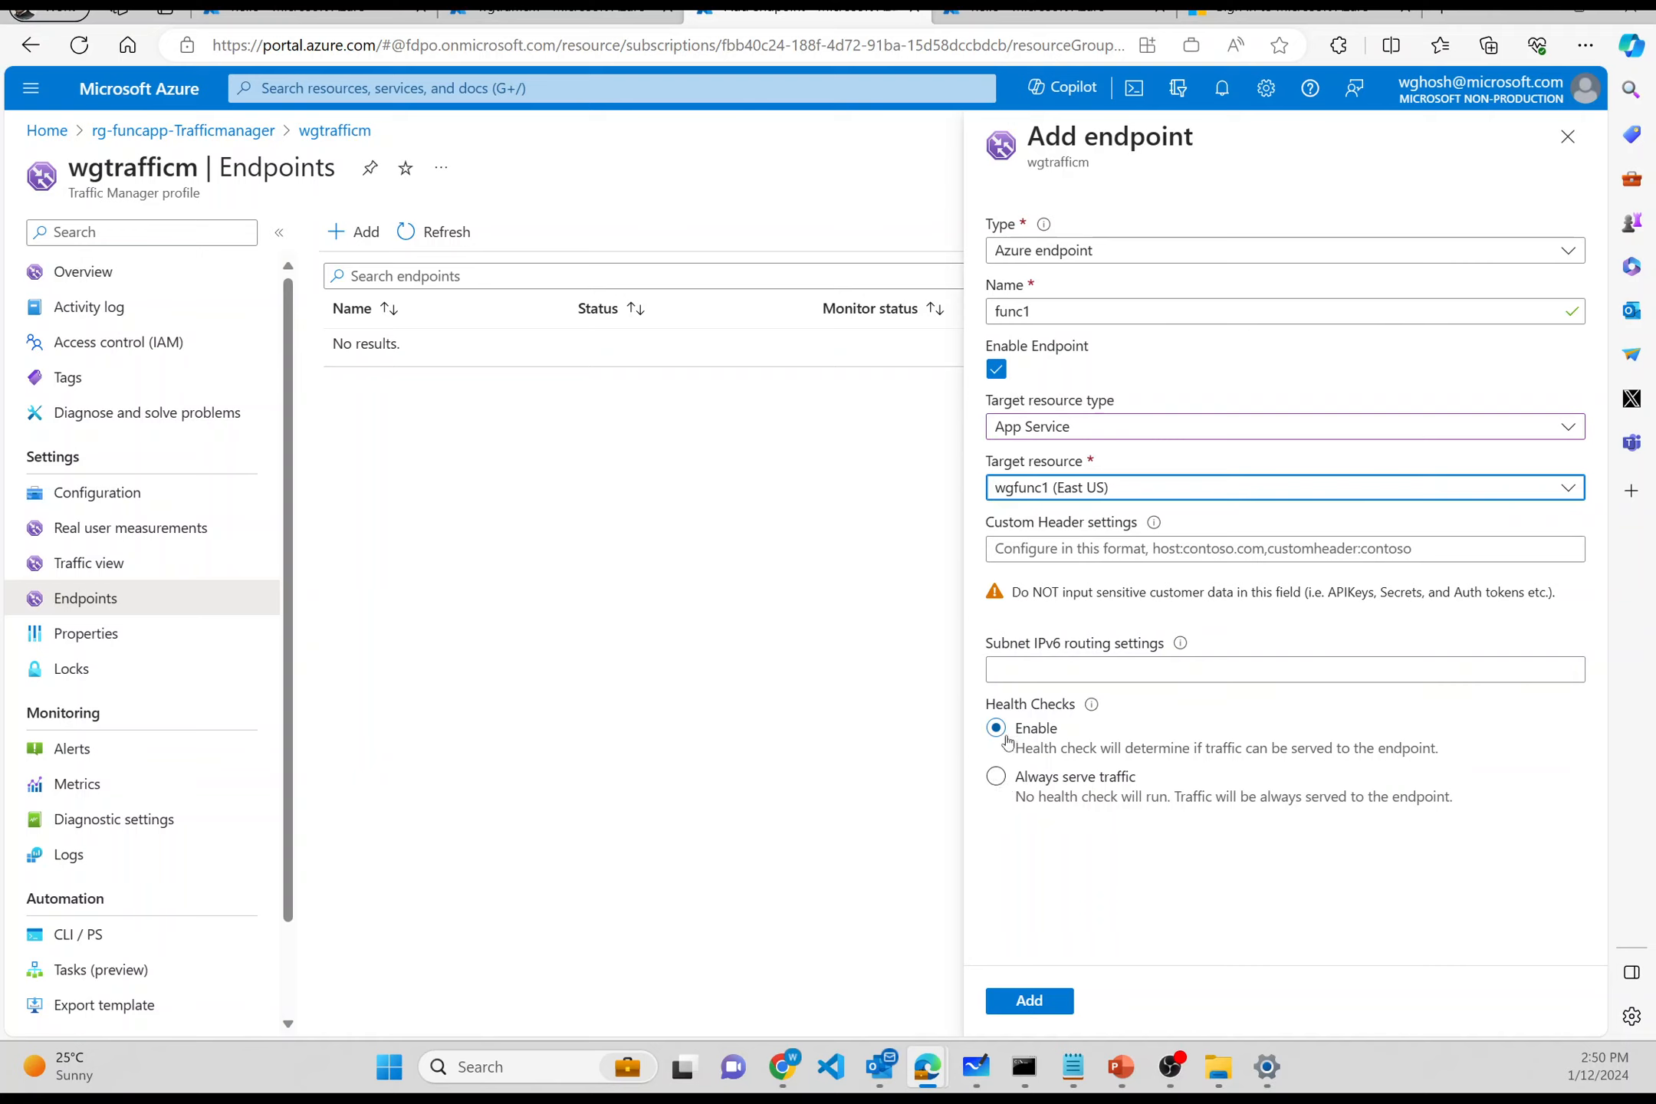
{"action": "left_click", "coordinate": [1001, 783]}
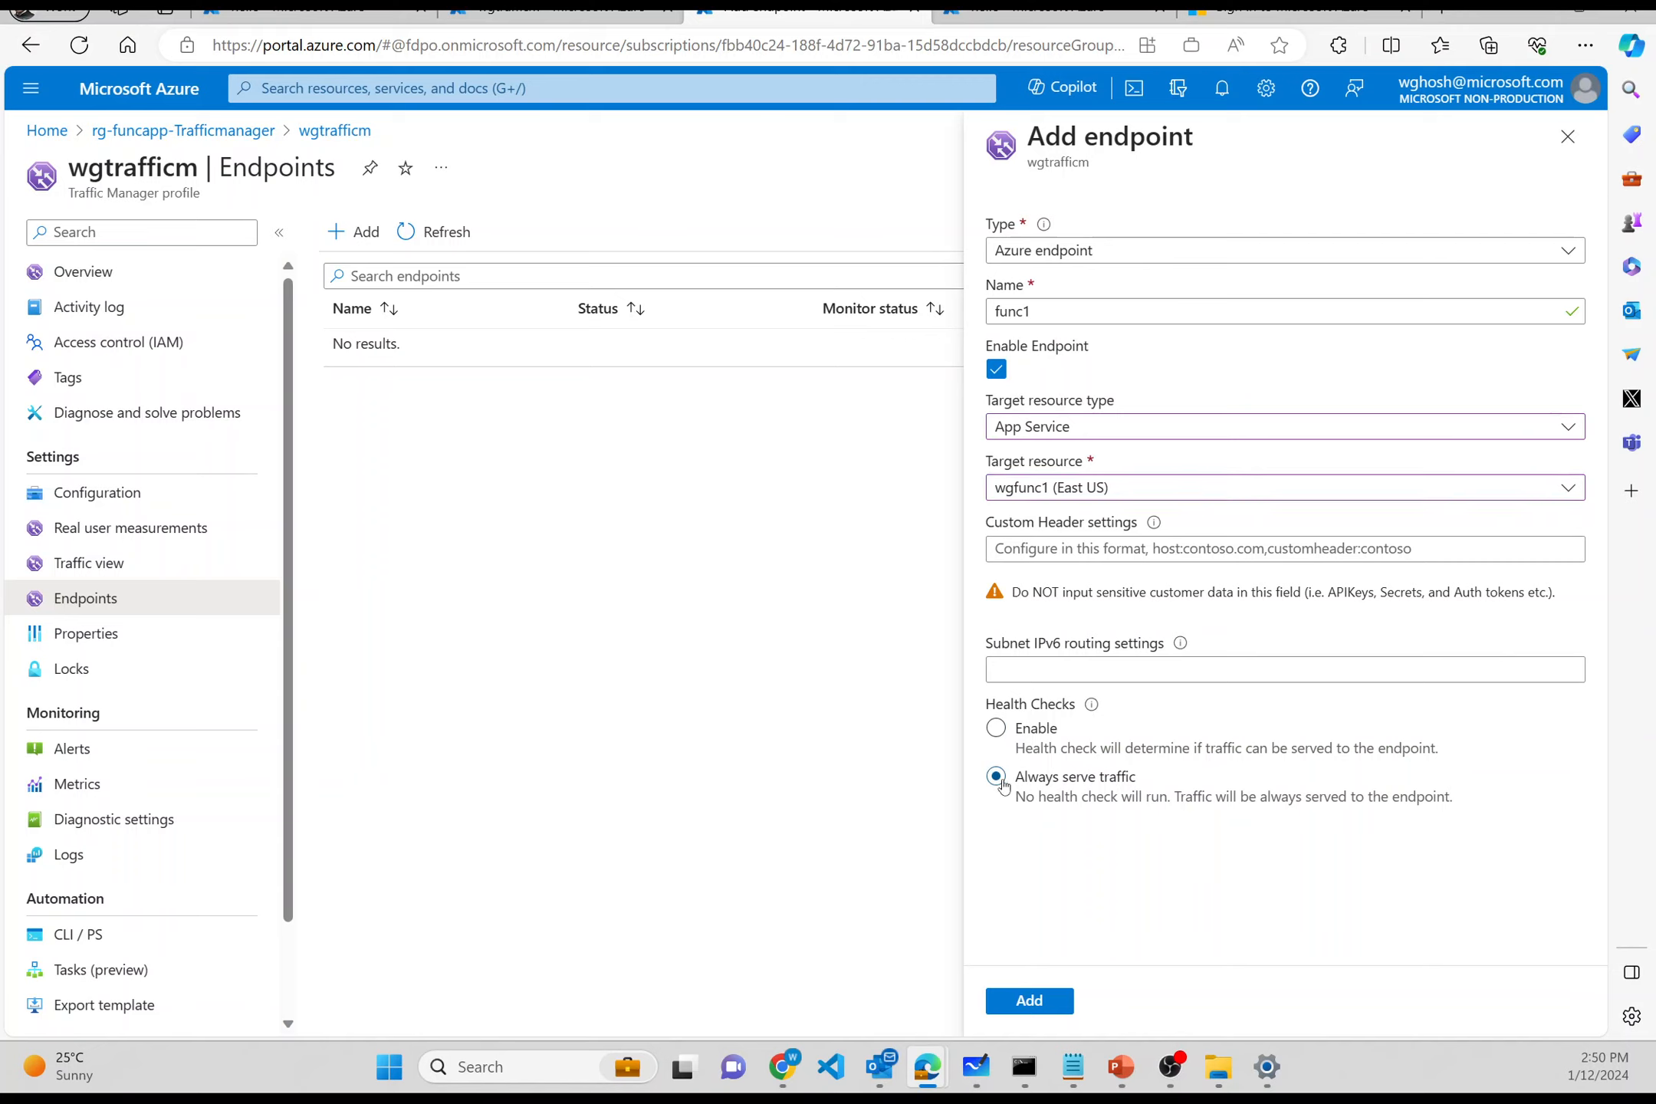
{"action": "left_click", "coordinate": [996, 728]}
{"action": "left_click", "coordinate": [999, 778]}
{"action": "left_click", "coordinate": [1030, 1000]}
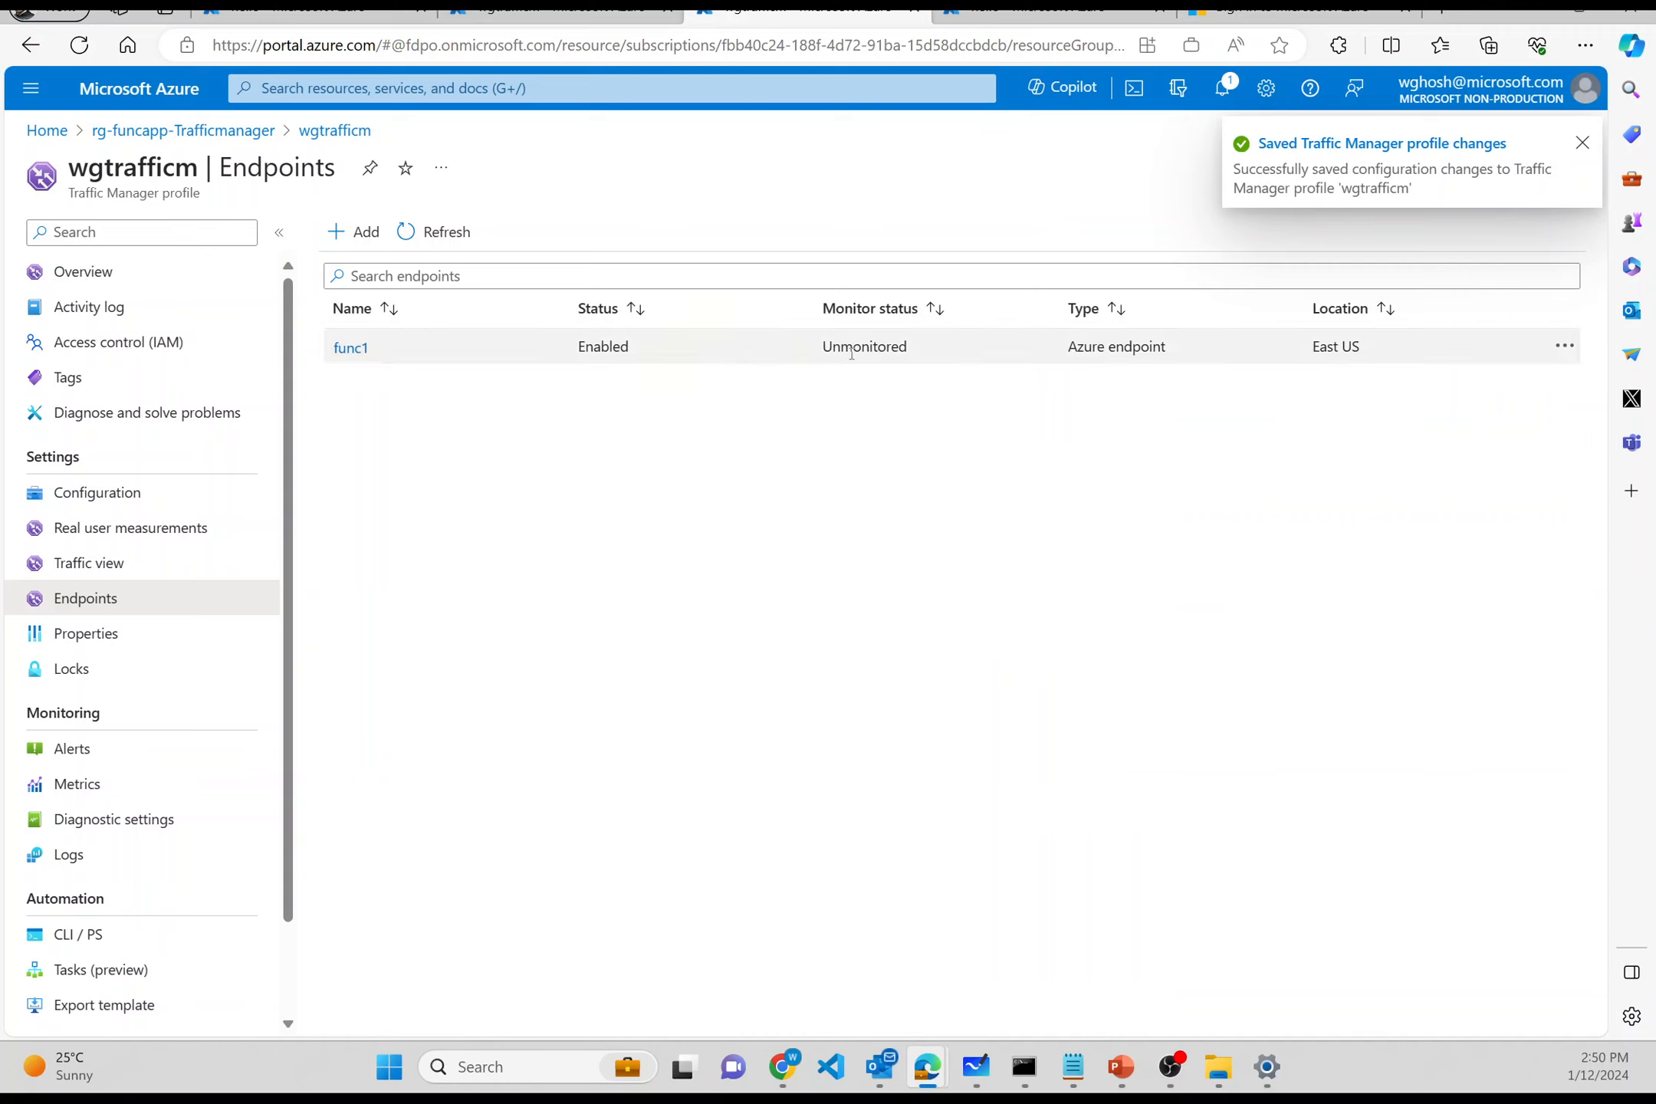
{"action": "left_click", "coordinate": [354, 256]}
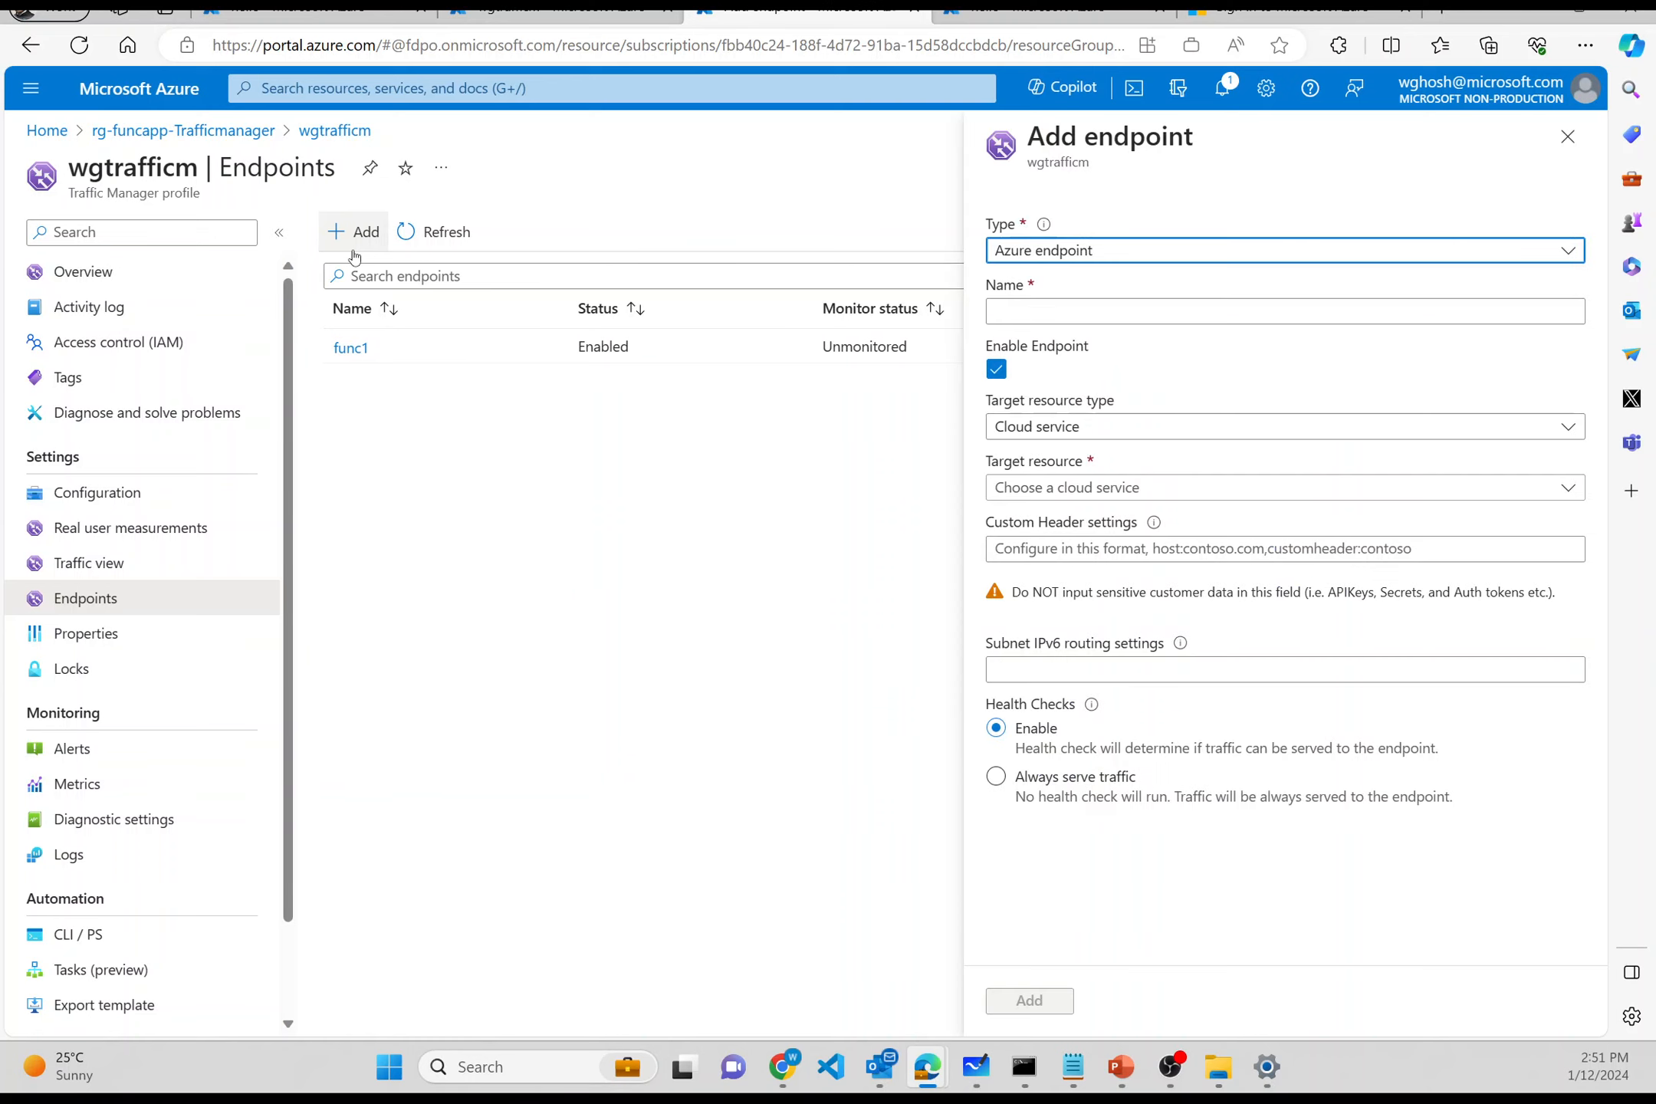
- Create a second Azure endpoint named func2
{"action": "left_click", "coordinate": [1059, 251]}
{"action": "left_click", "coordinate": [1056, 287]}
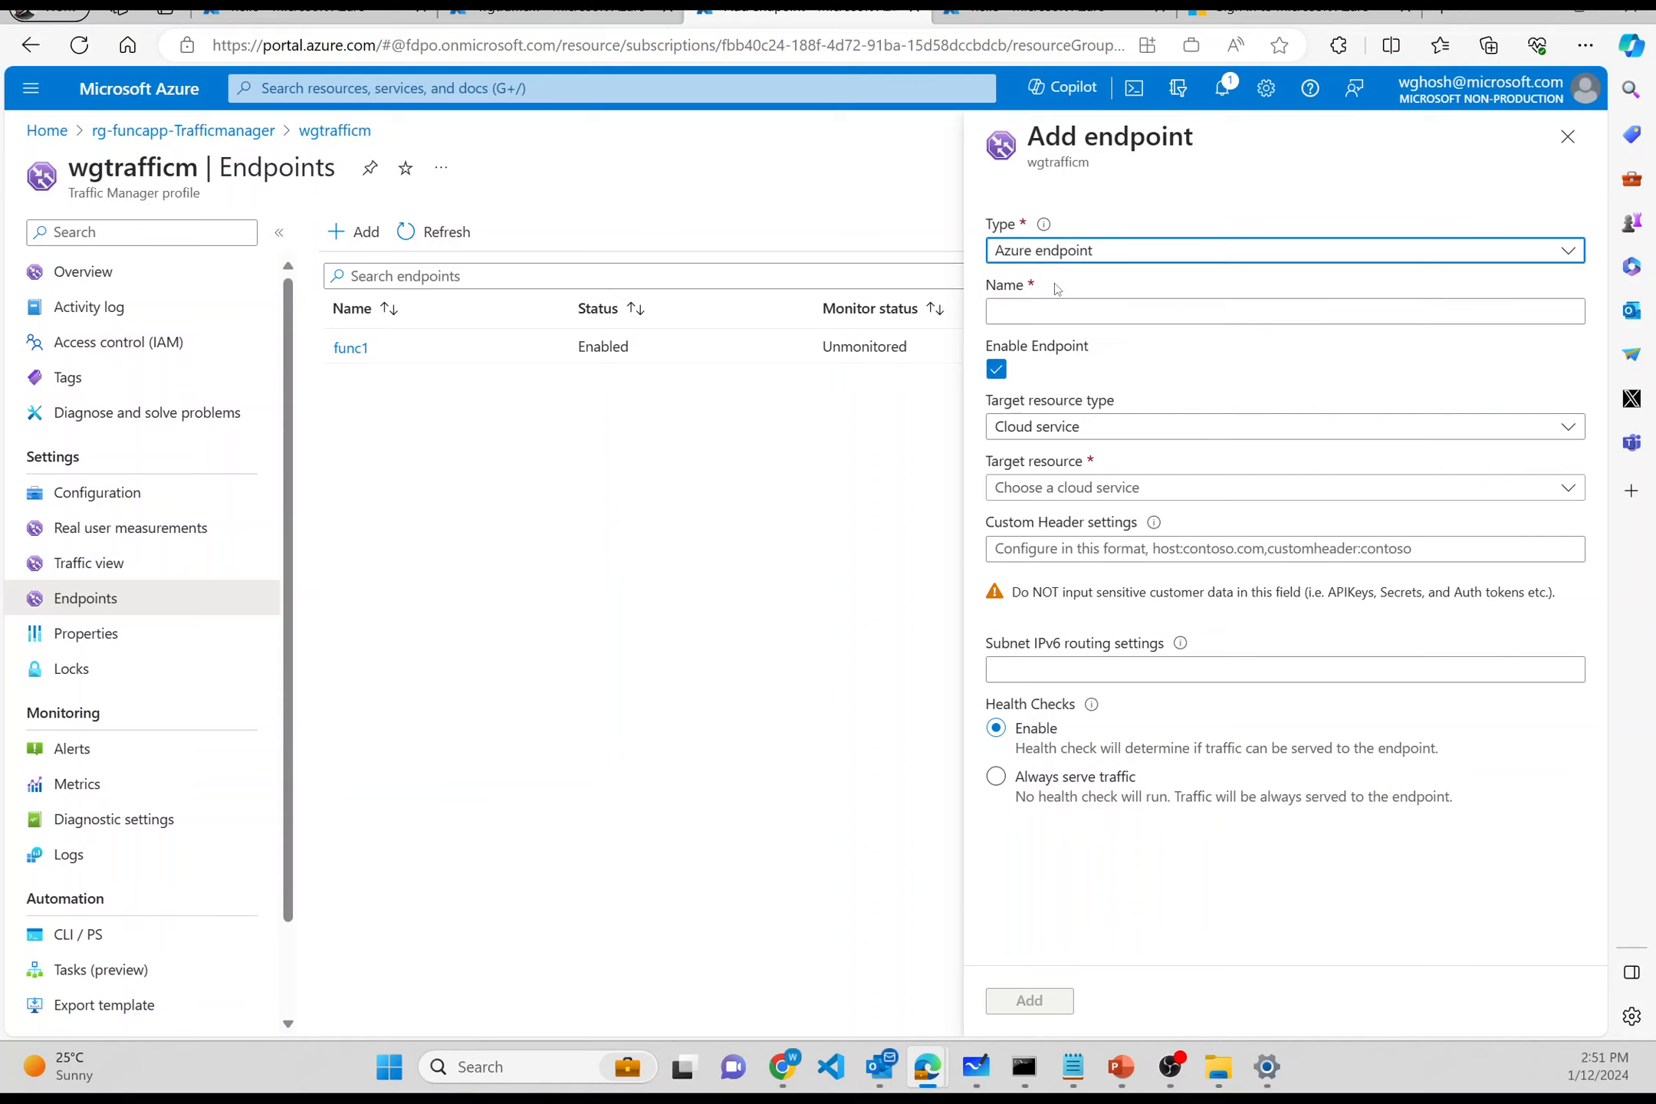
{"action": "left_click", "coordinate": [1054, 307]}
{"action": "type", "text": "f"}
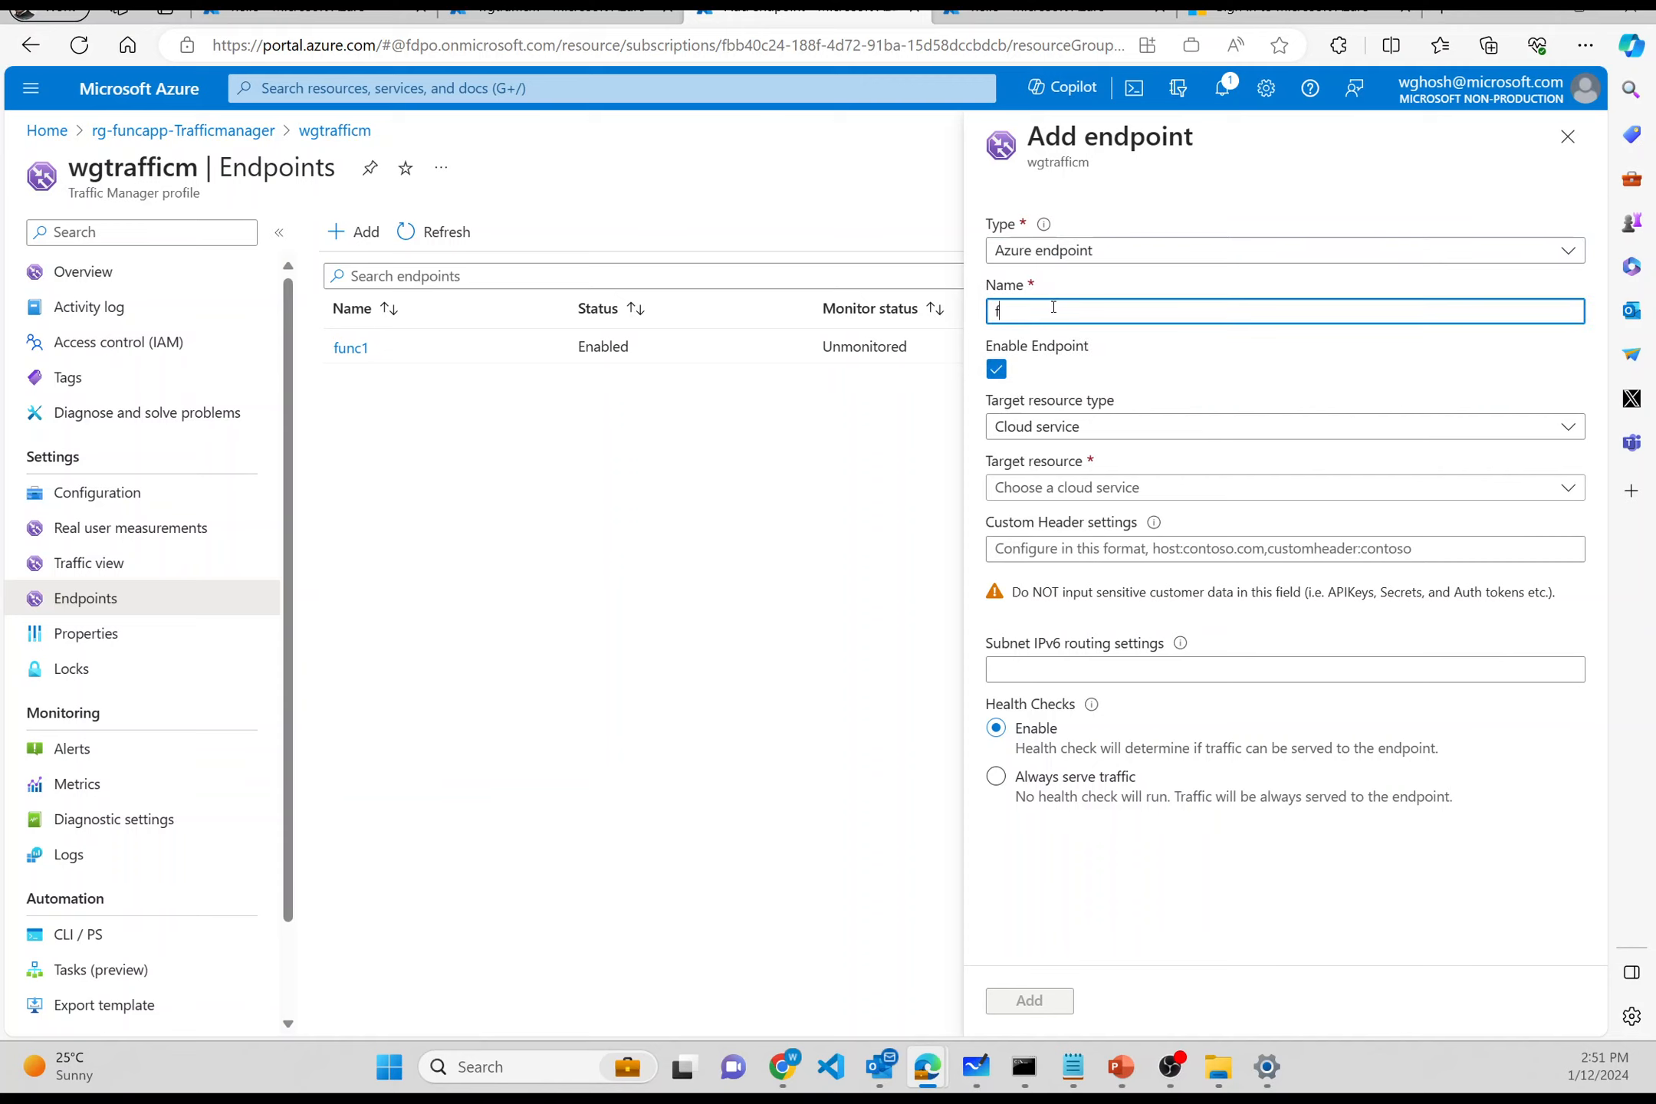
{"action": "type", "text": "unc2"}
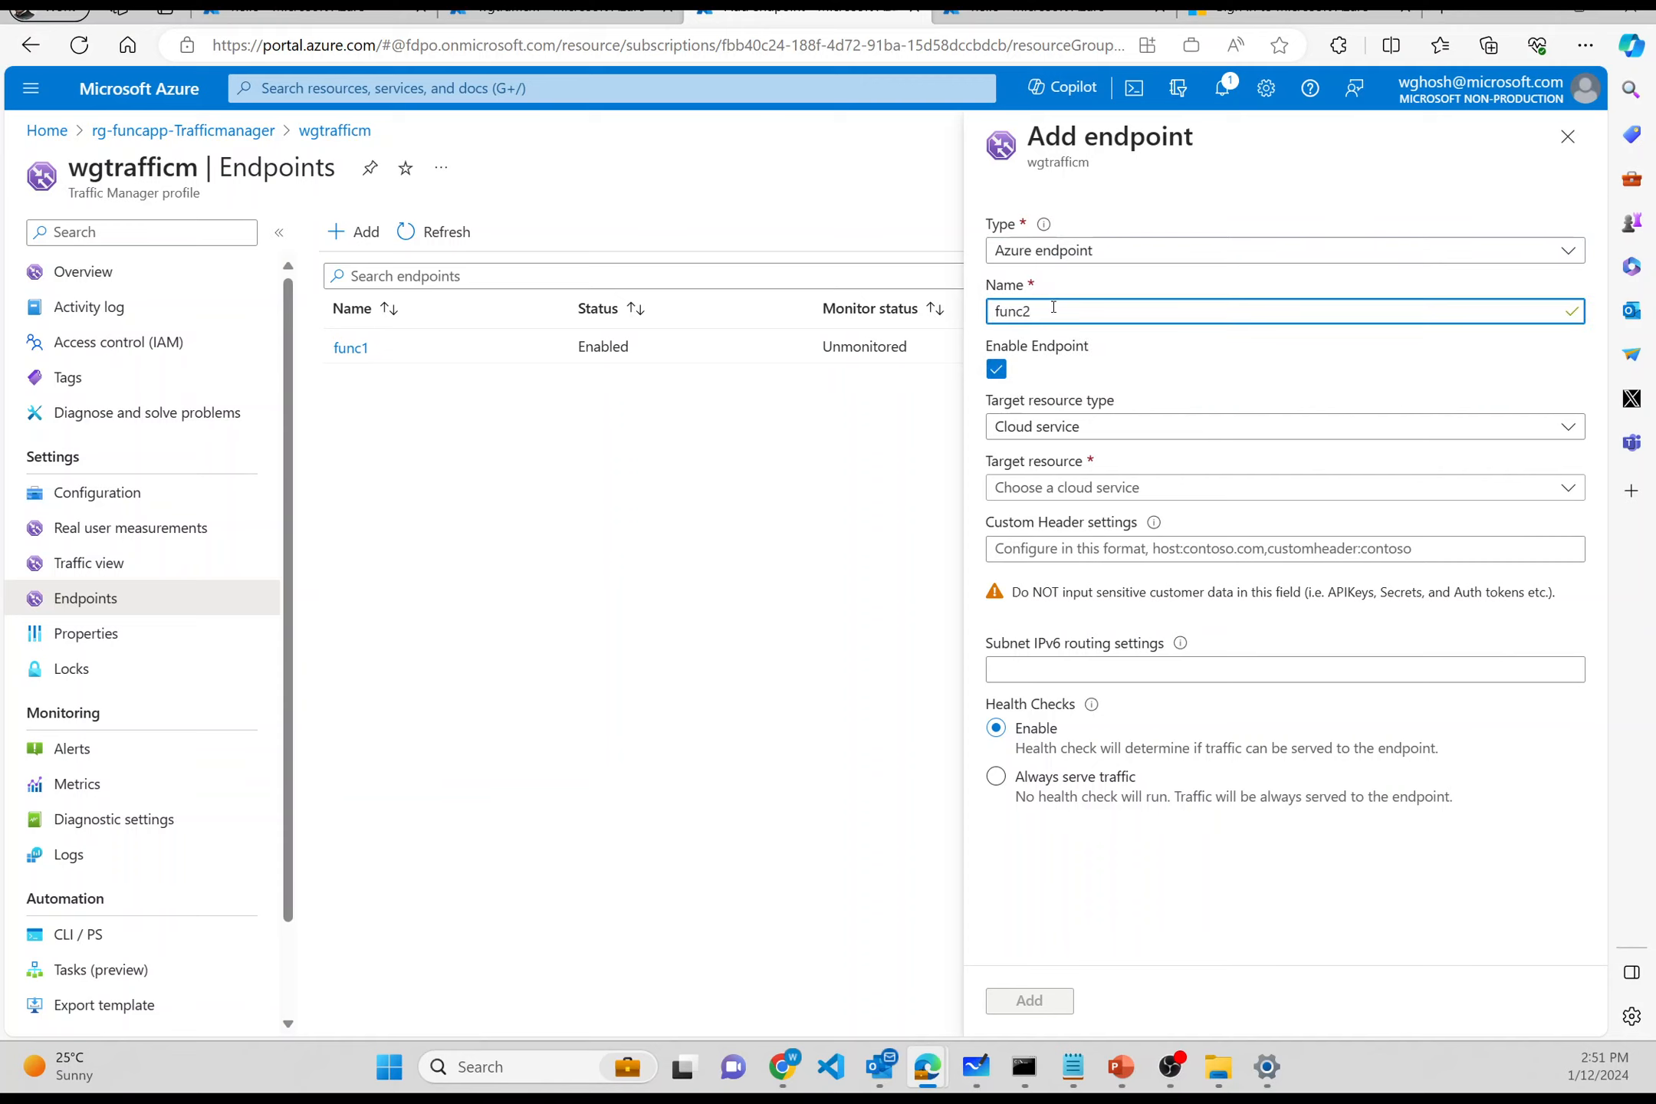
- Point func2 at App Service wgfunc2 with Always serve traffic, add it, and copy the DNS name
{"action": "left_click", "coordinate": [1048, 426]}
{"action": "left_click", "coordinate": [1048, 491]}
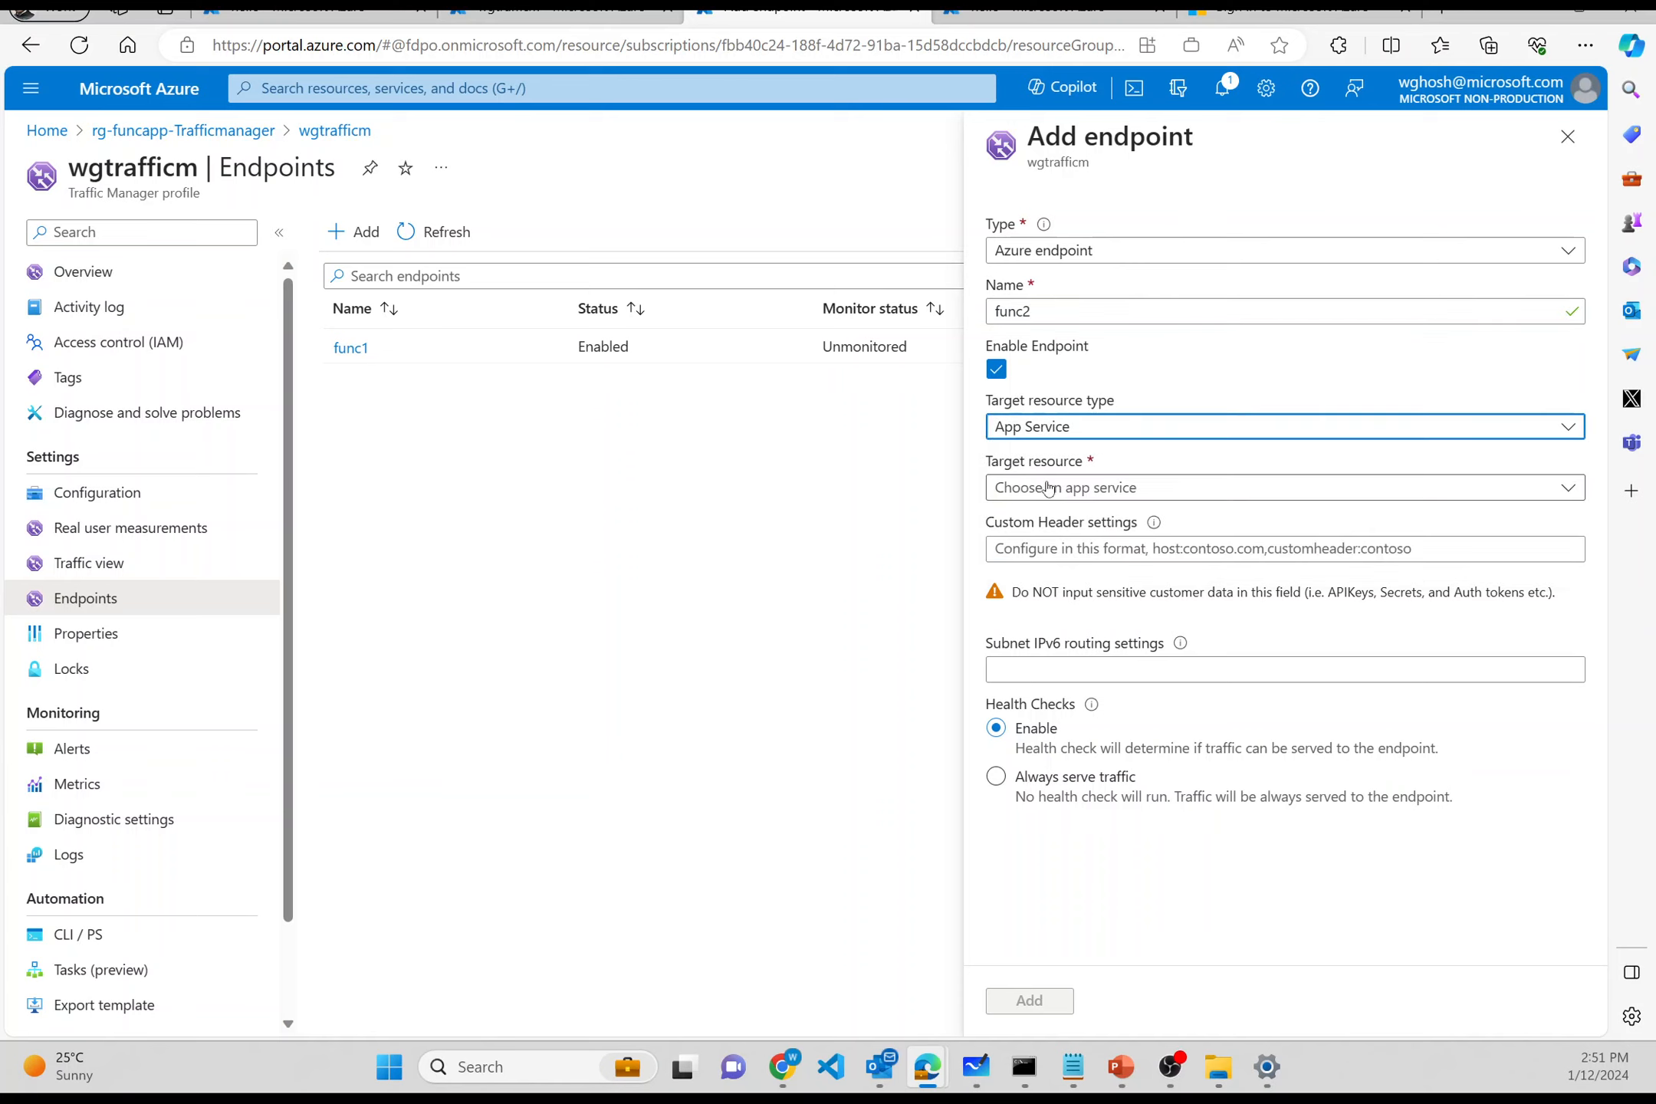
{"action": "left_click", "coordinate": [1047, 488]}
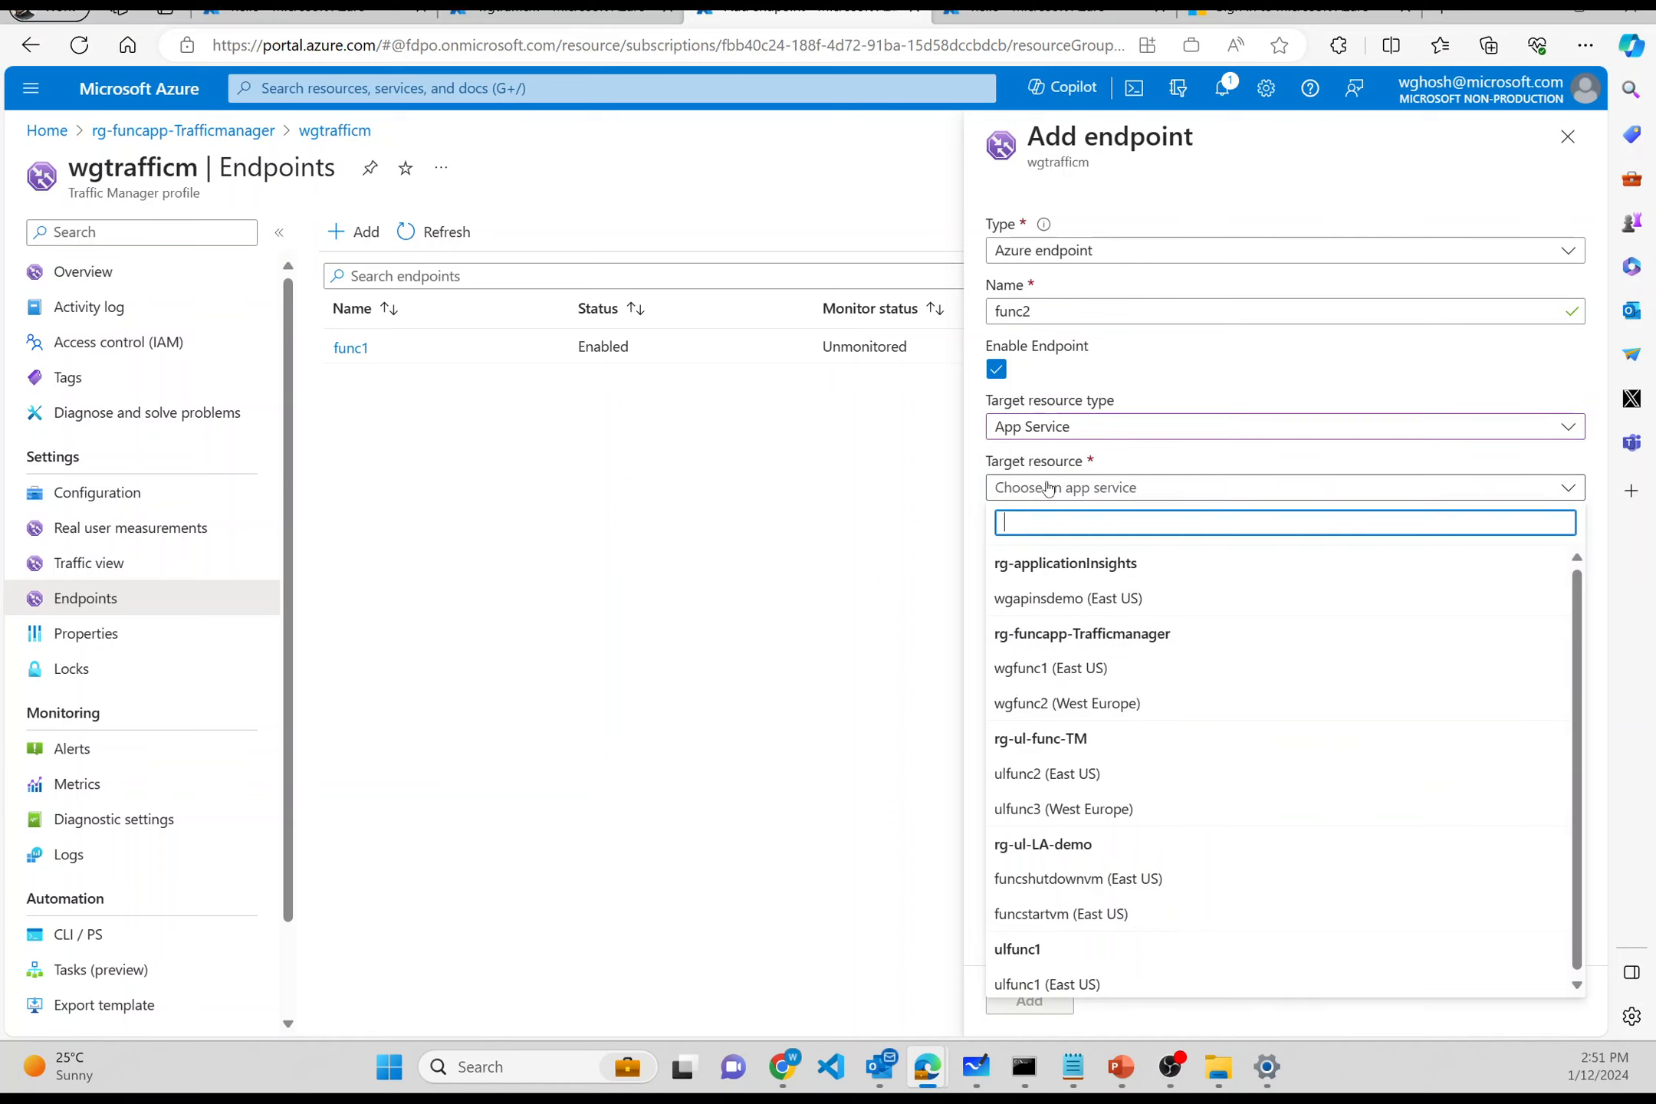
{"action": "left_click", "coordinate": [1045, 702]}
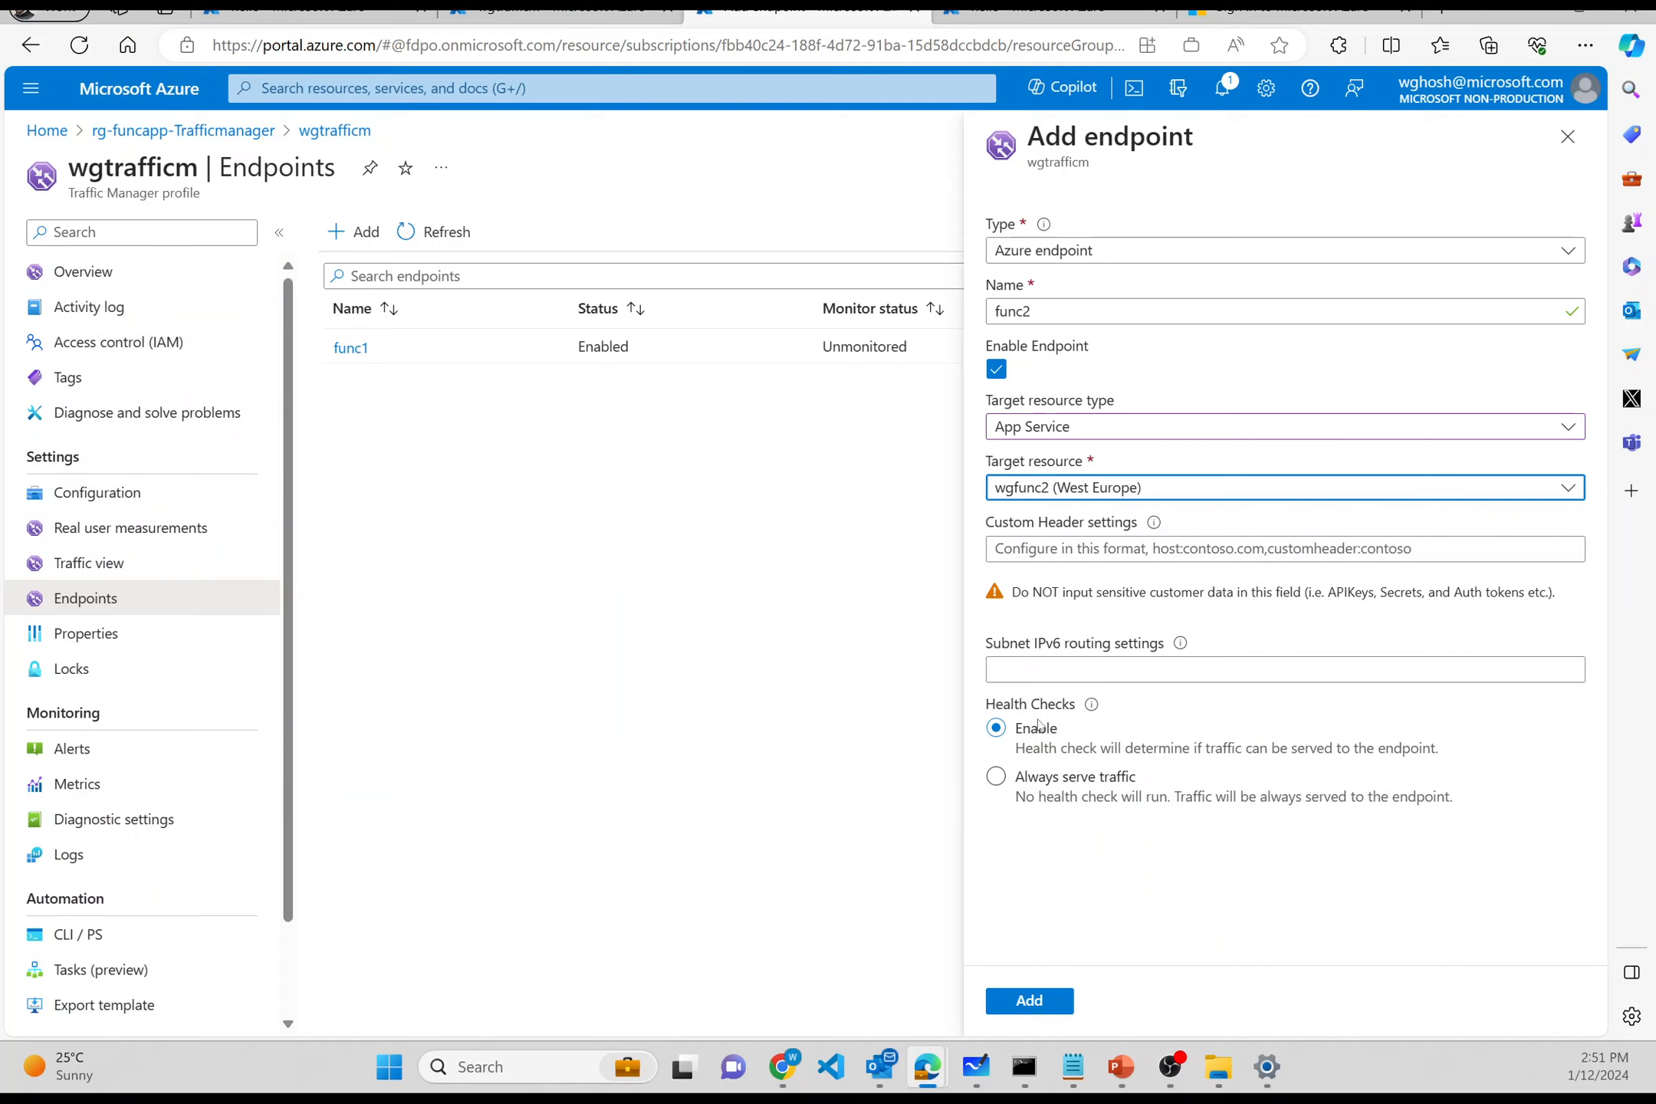
{"action": "left_click", "coordinate": [1036, 776]}
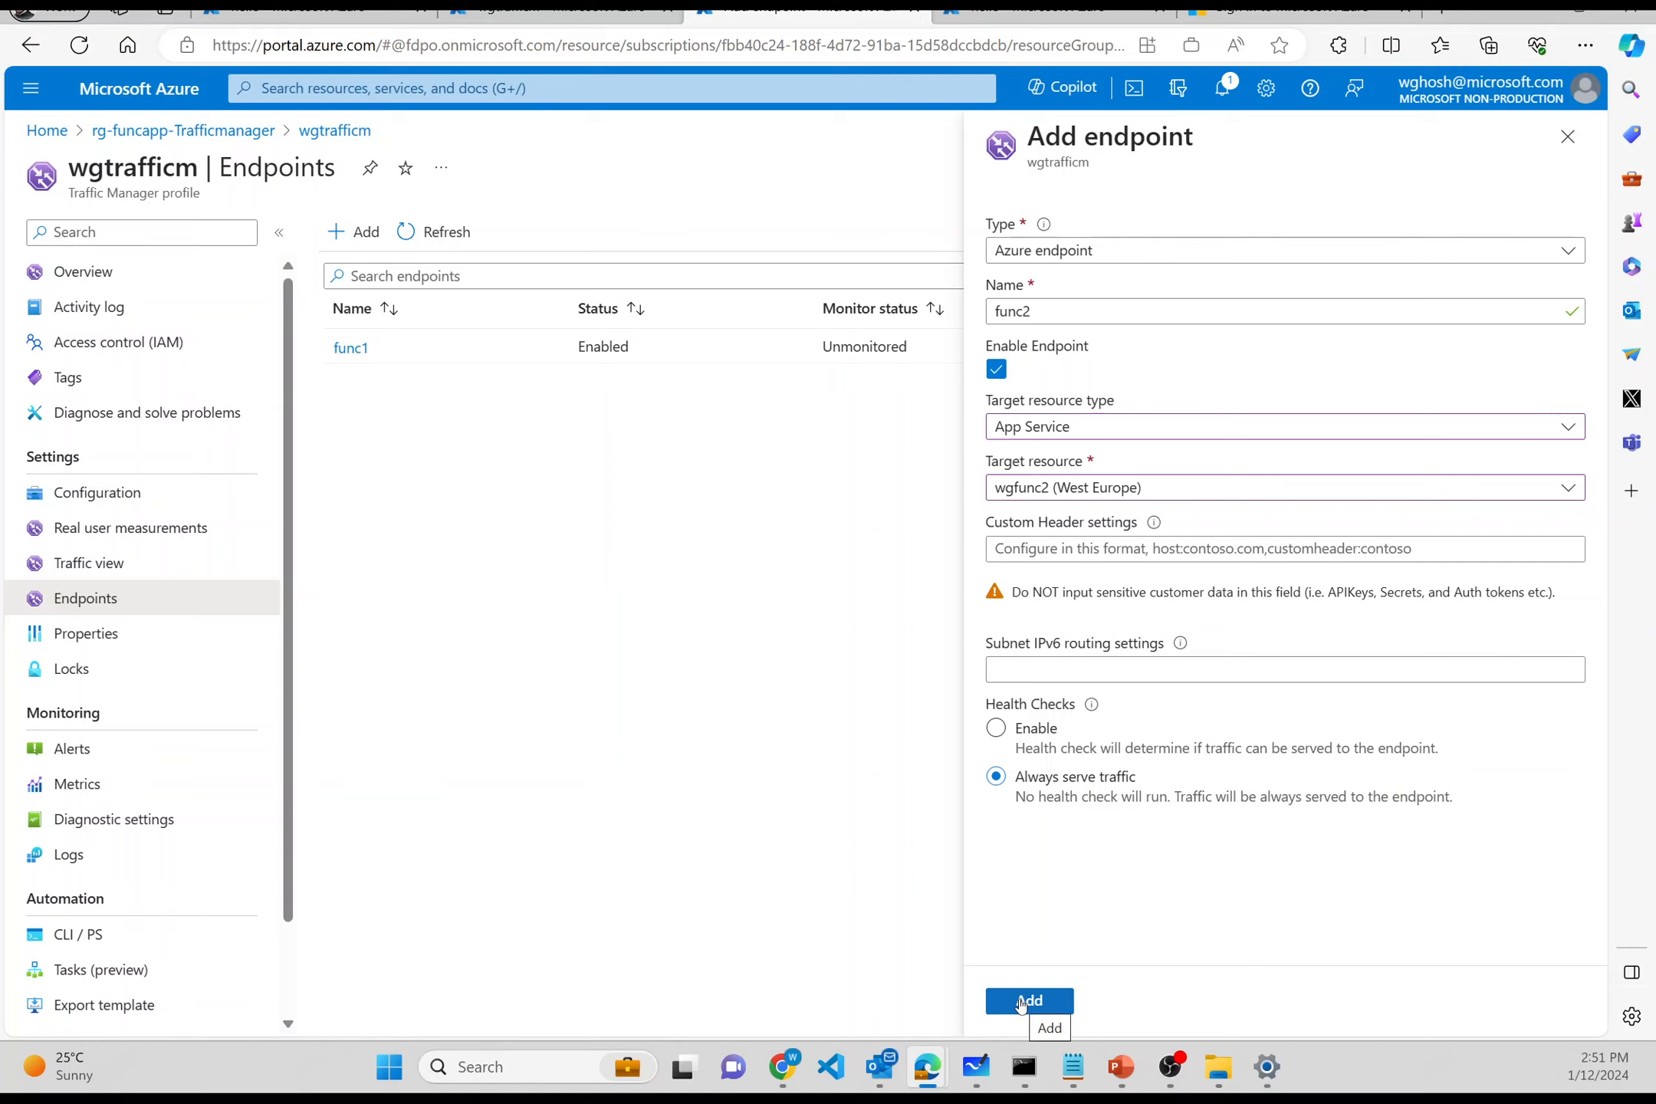
{"action": "left_click", "coordinate": [1021, 1002]}
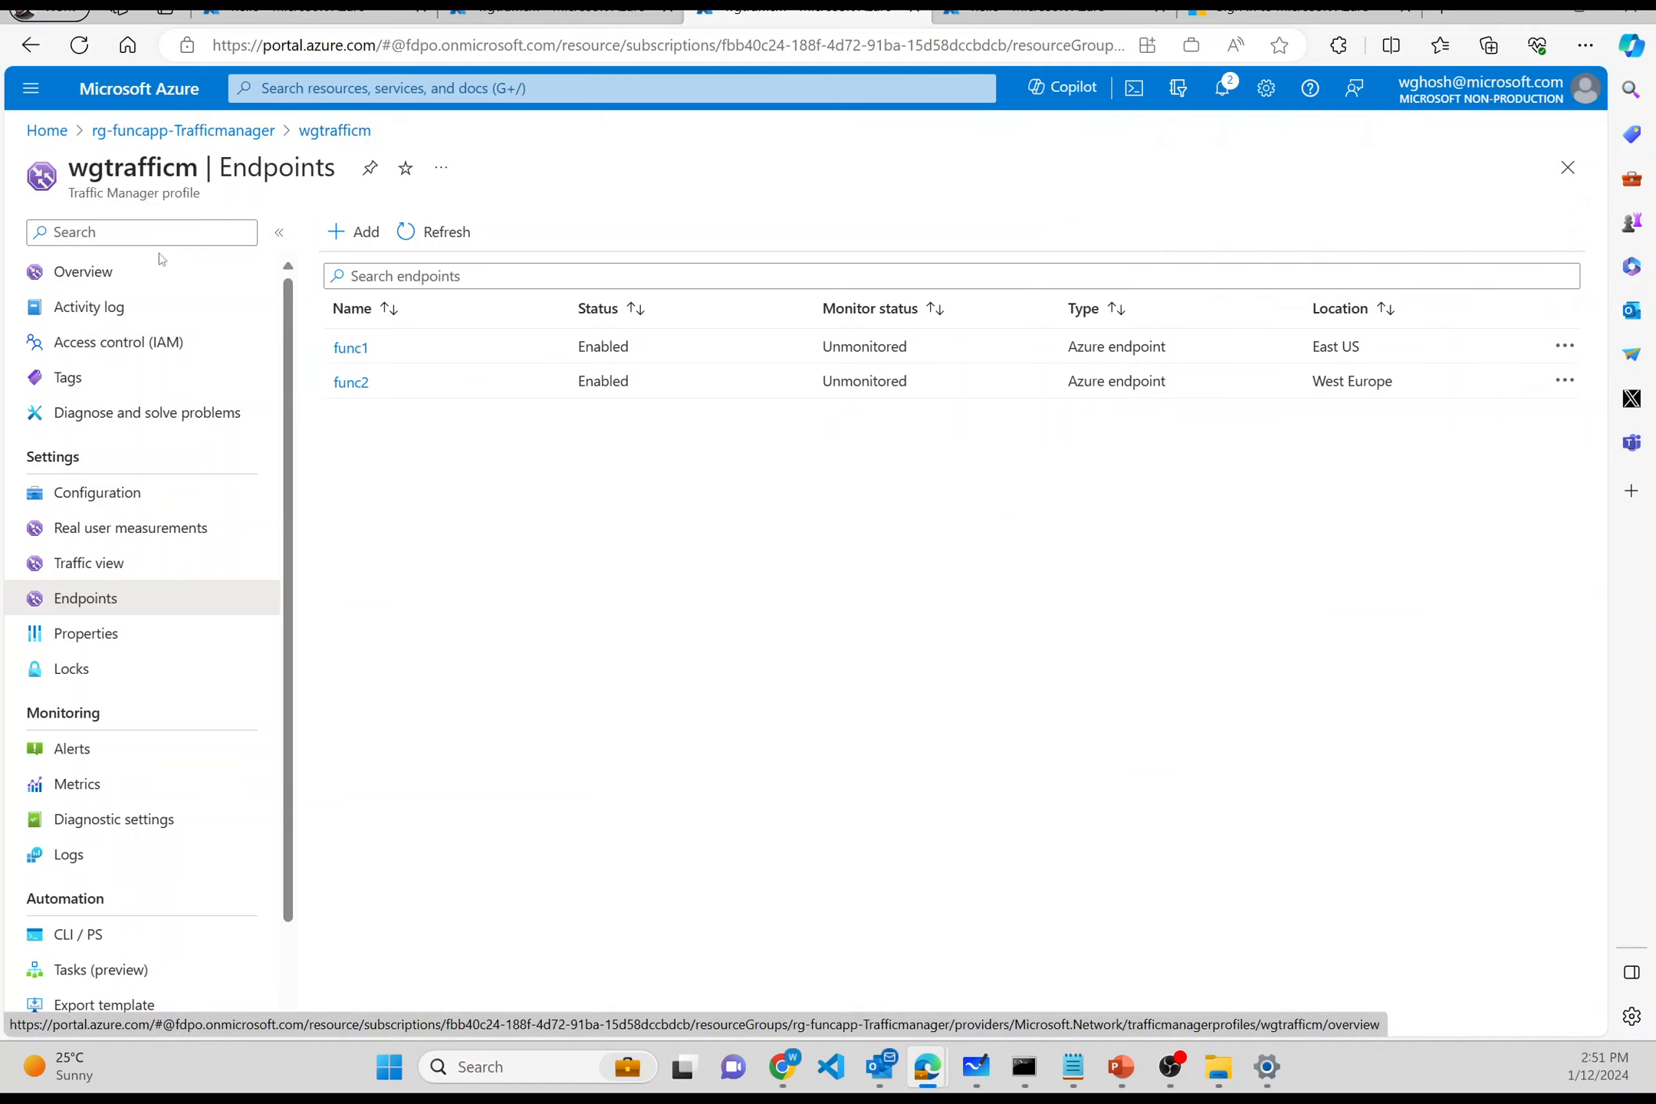
{"action": "left_click", "coordinate": [150, 288]}
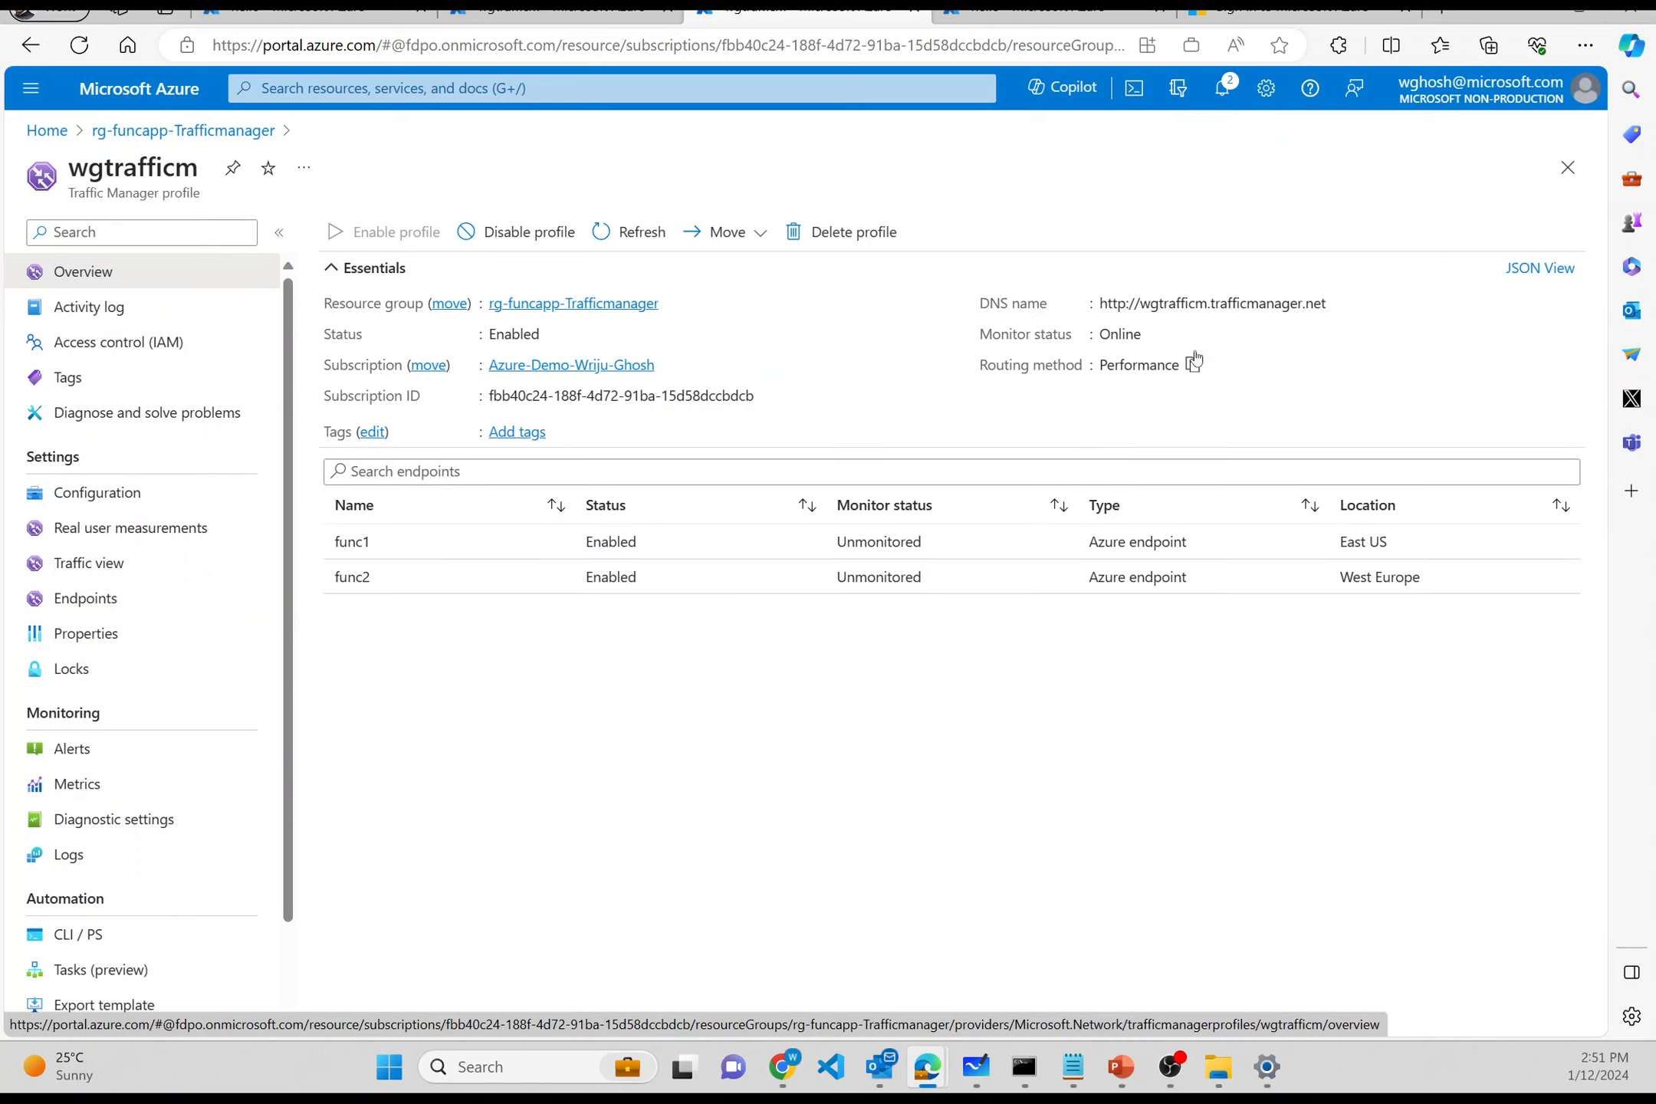
{"action": "left_click", "coordinate": [1340, 303]}
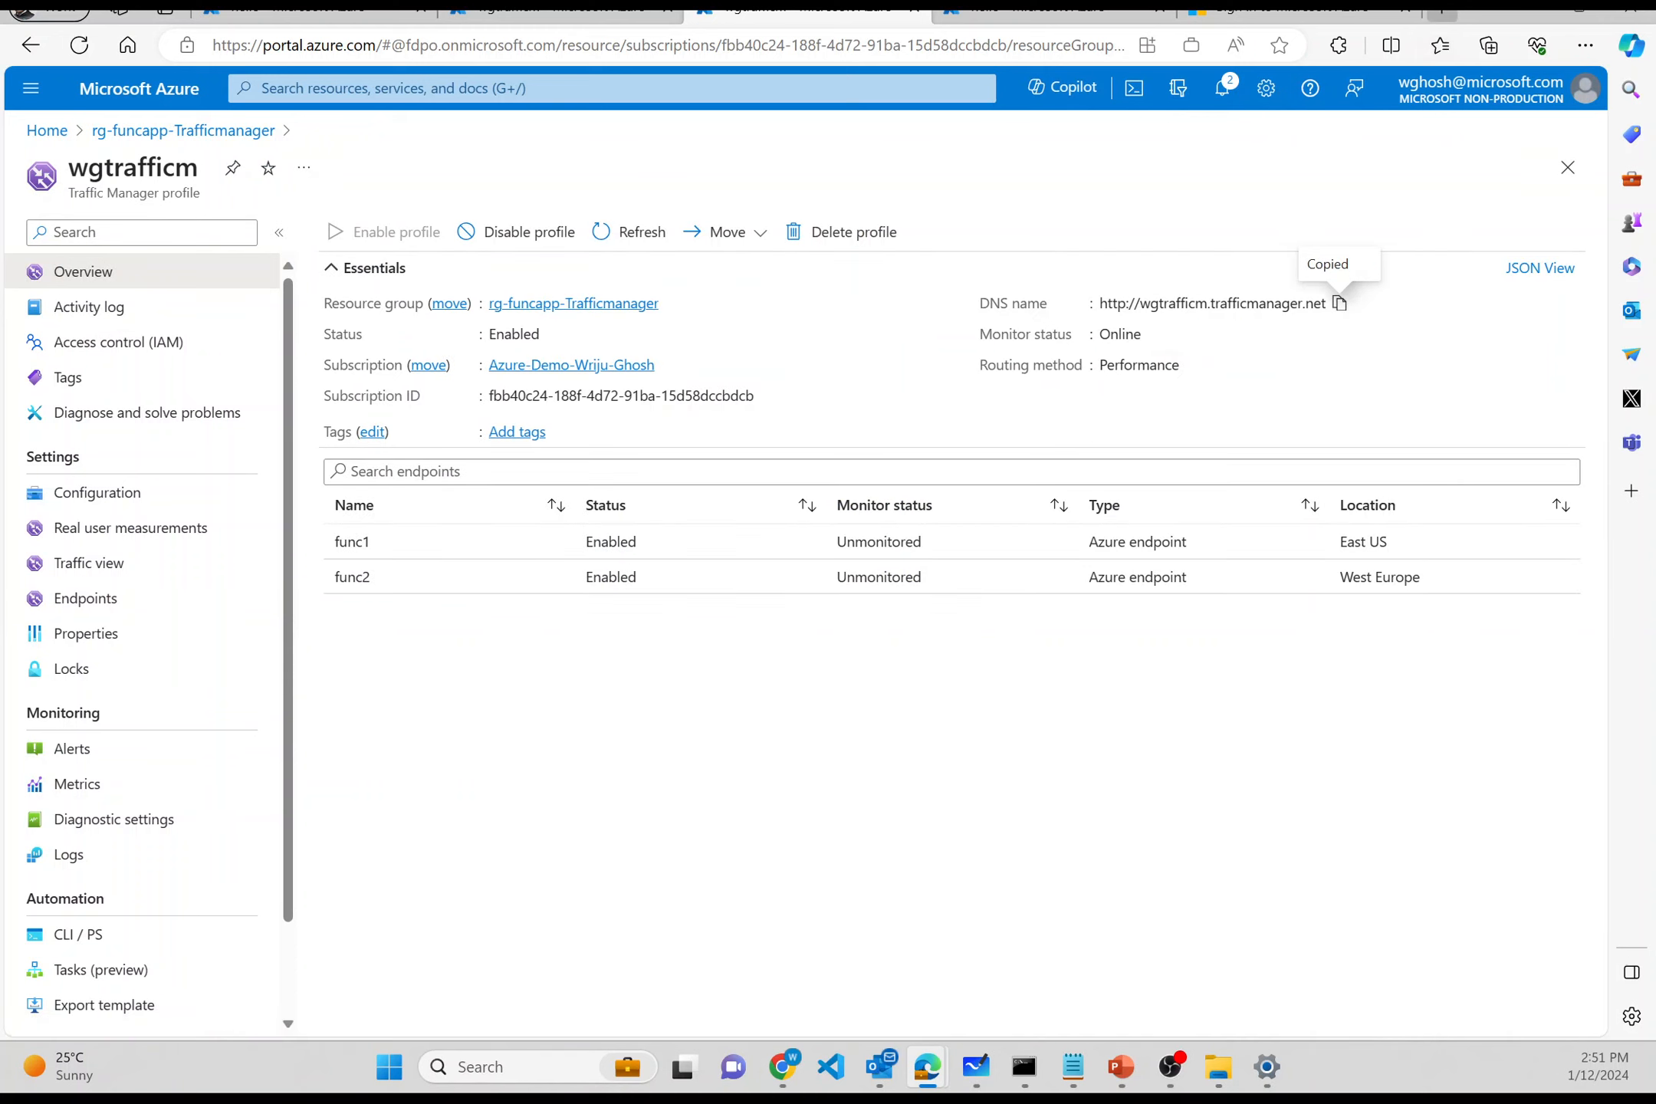
- Pull a new browser tab out into its own smaller, centred window
{"action": "left_click", "coordinate": [1441, 14]}
{"action": "left_click_drag", "start_coordinate": [1366, 14], "coordinate": [1217, 230]}
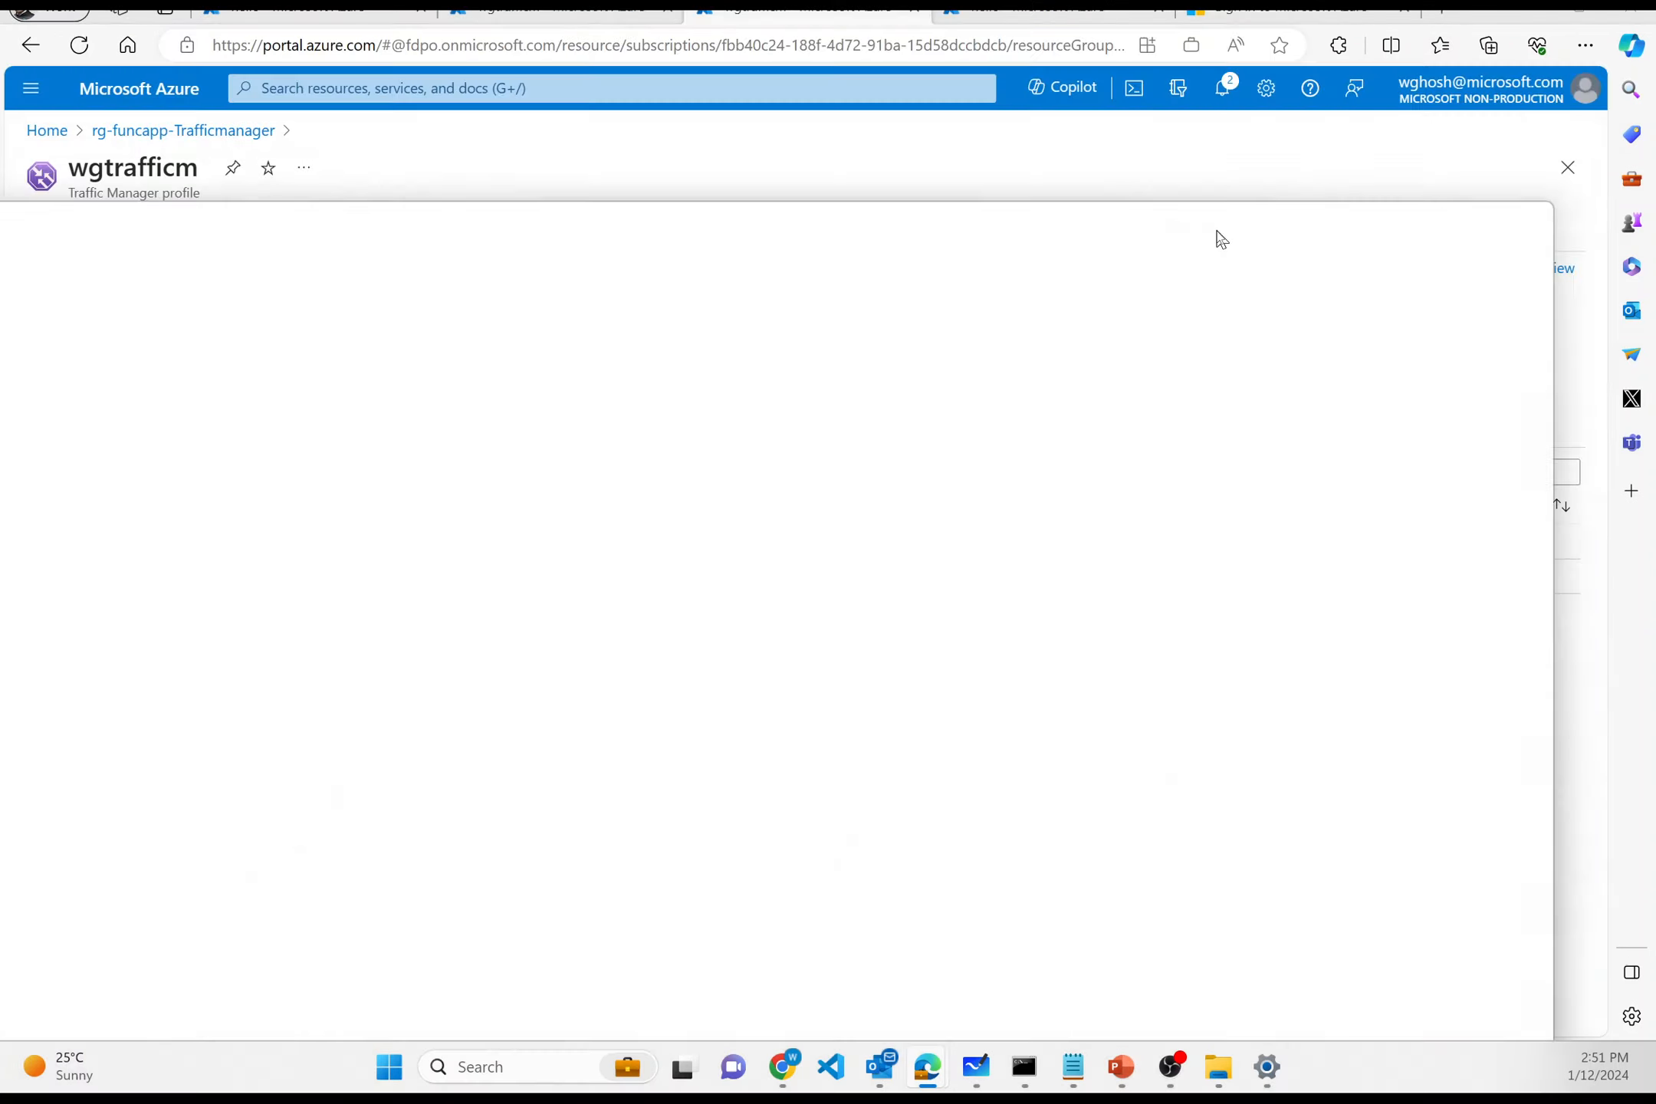
{"action": "left_click_drag", "start_coordinate": [1553, 203], "coordinate": [833, 427]}
{"action": "left_click_drag", "start_coordinate": [564, 463], "coordinate": [1135, 222]}
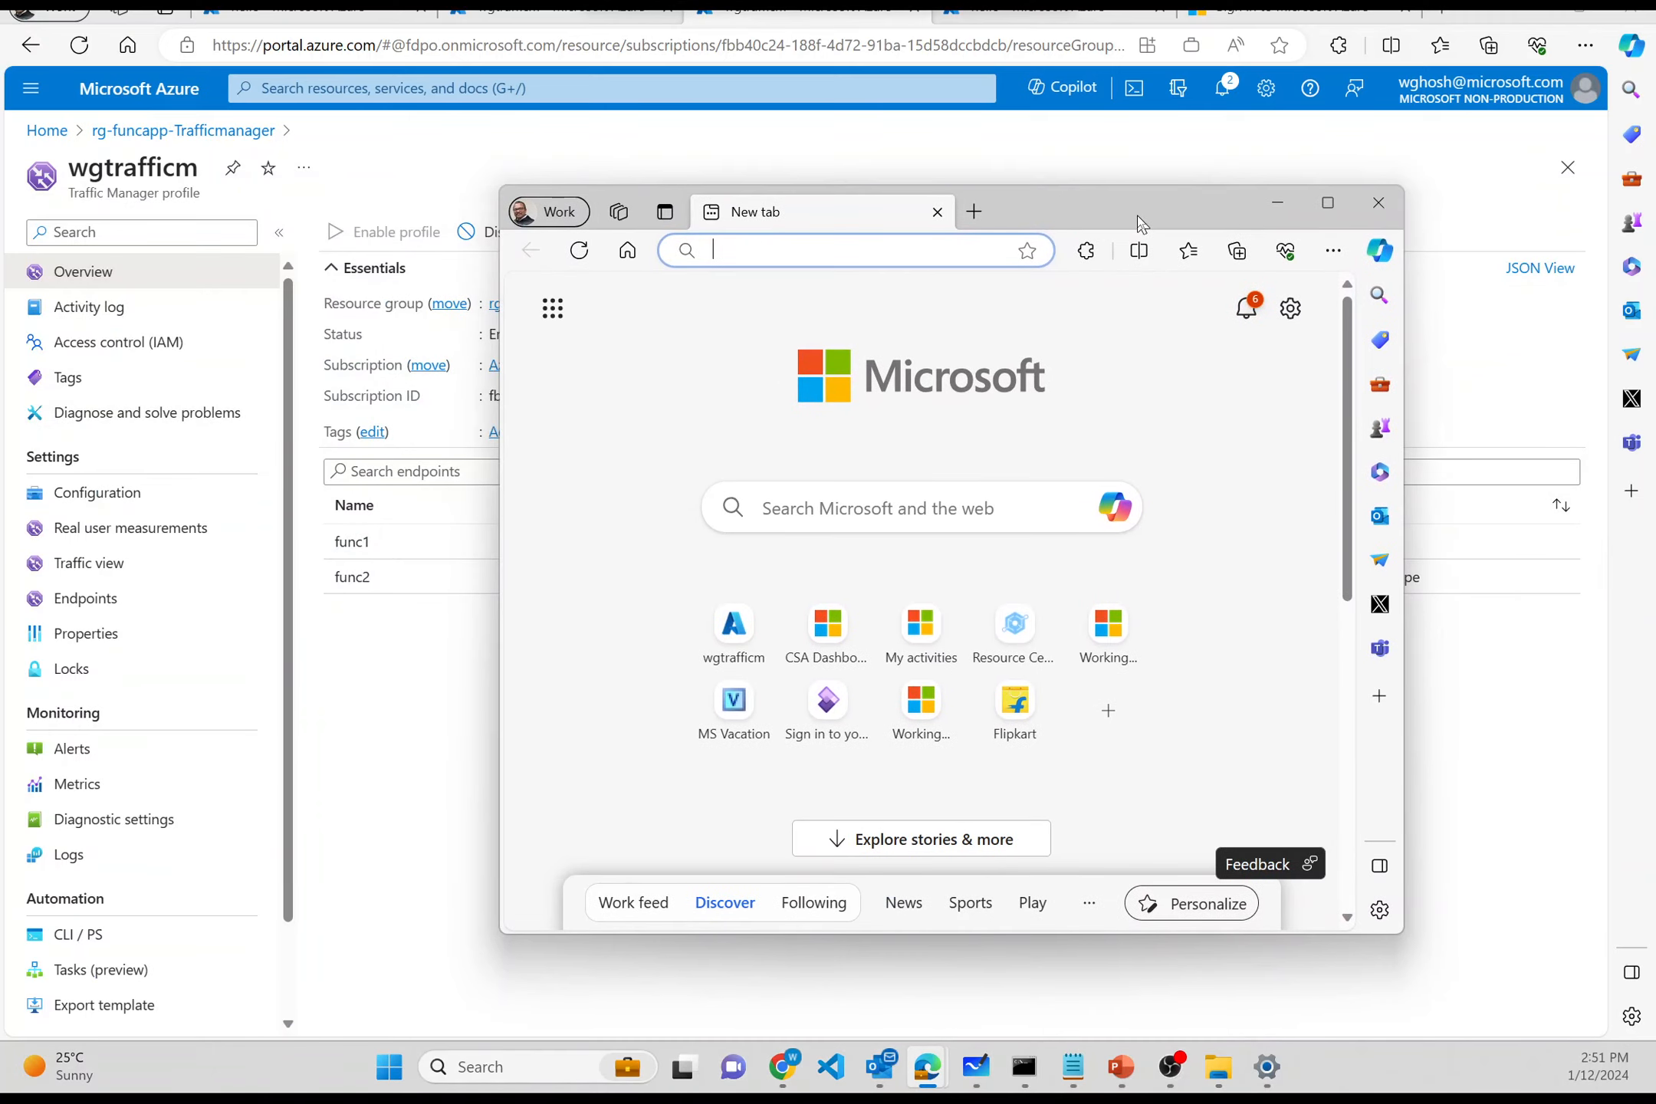
- Load wgtrafficm.trafficmanager.net in the new window, proceeding past the certificate warning
{"action": "left_click", "coordinate": [918, 249]}
{"action": "key", "text": "ctrl+v"}
{"action": "key", "text": "Return"}
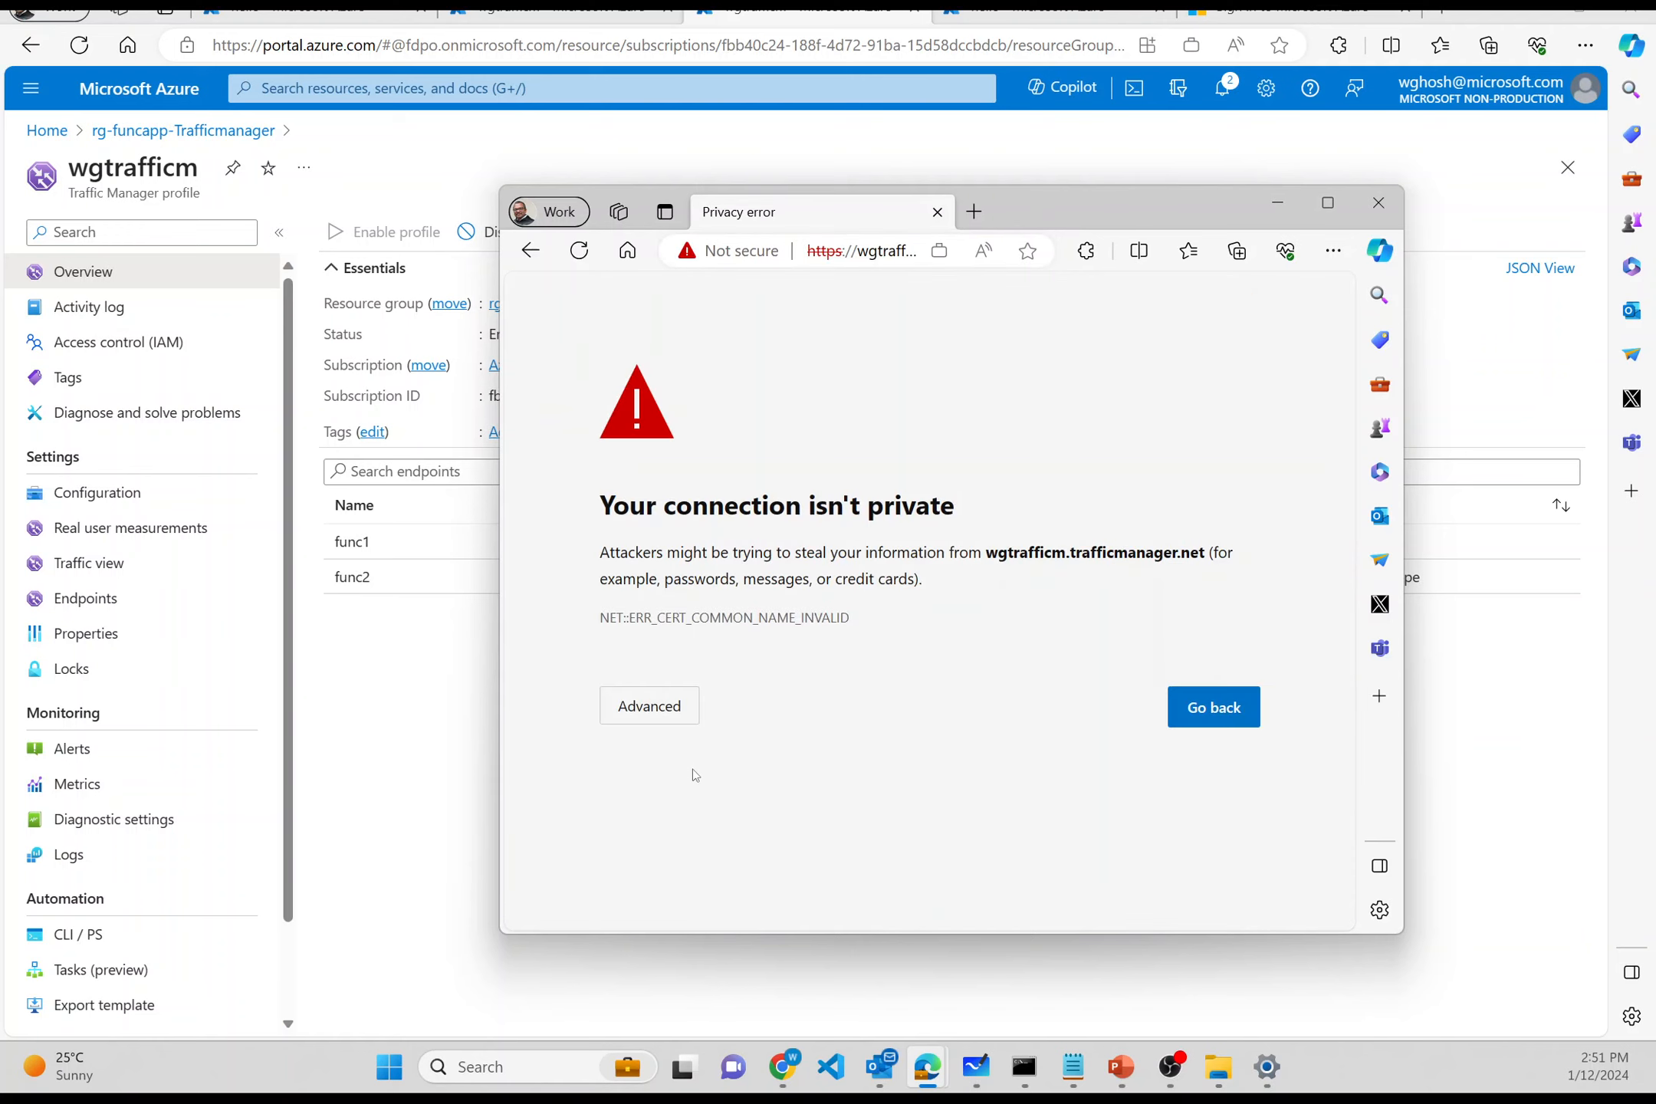
{"action": "left_click", "coordinate": [666, 717]}
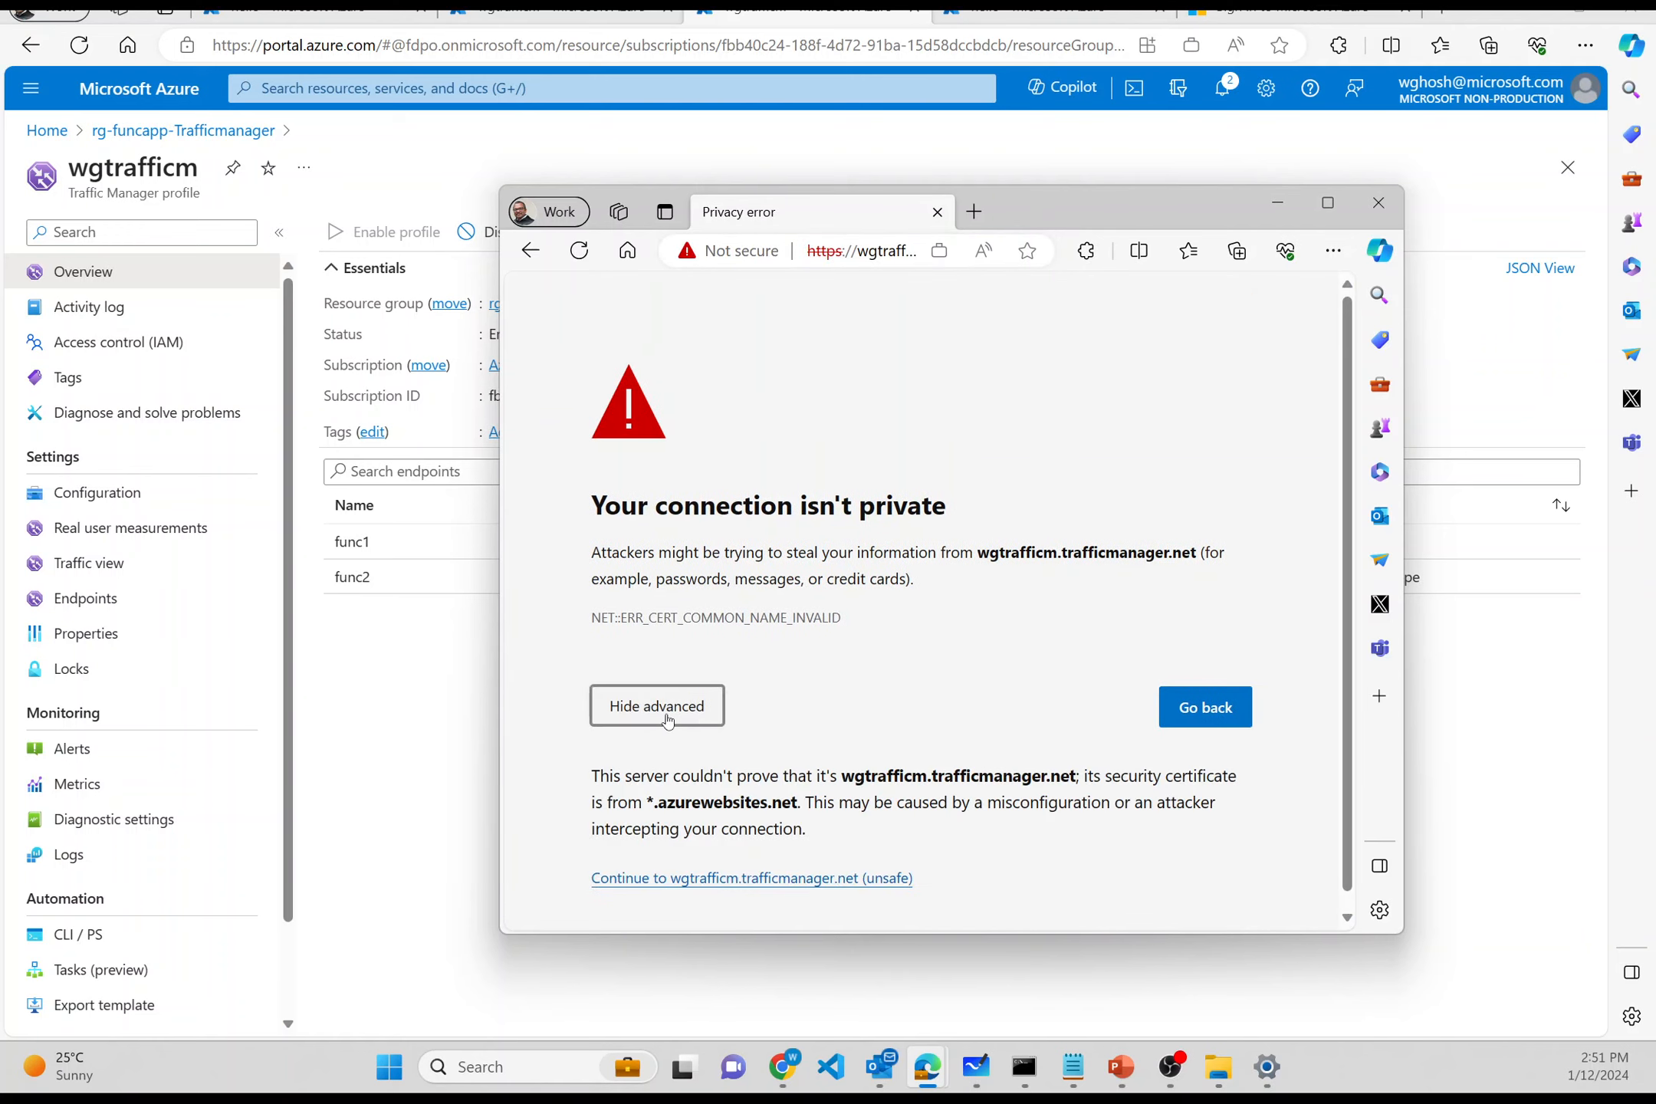
{"action": "left_click", "coordinate": [698, 880]}
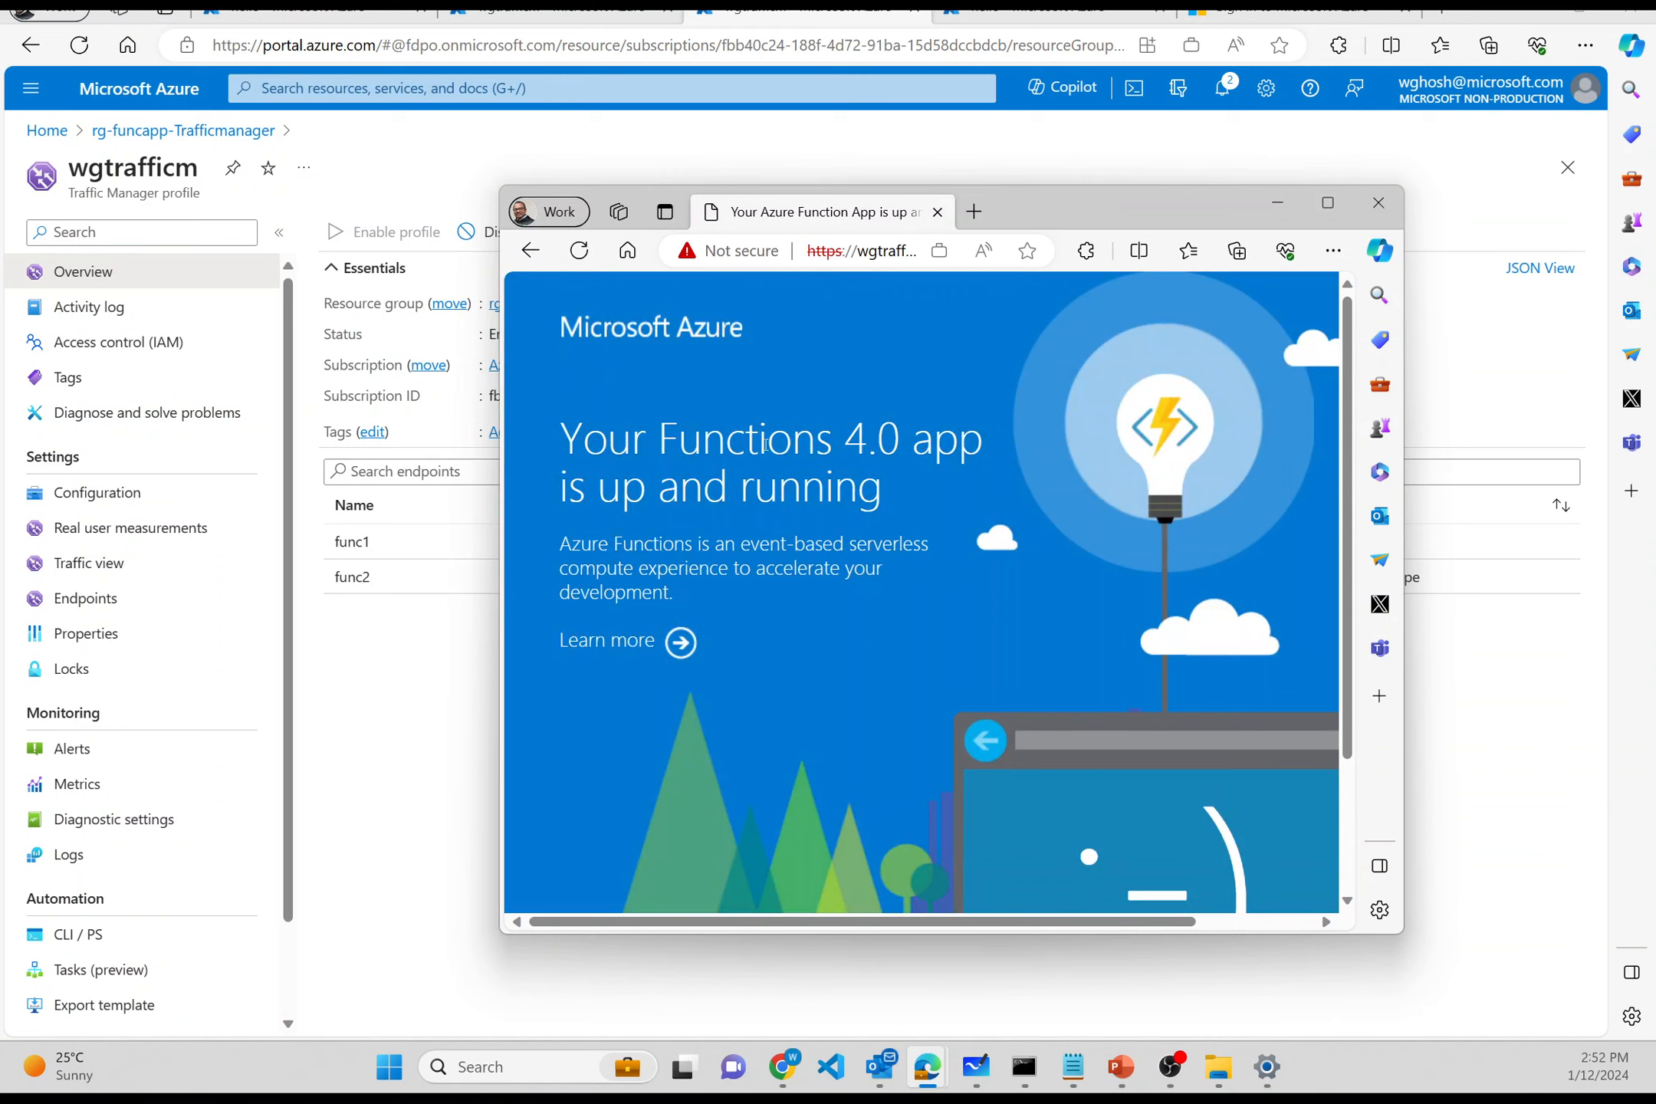
- Load /api/hello through Traffic Manager and confirm, after reloading, it returns FUNCTION 2
{"action": "left_click", "coordinate": [899, 250]}
{"action": "key", "text": "End"}
{"action": "type", "text": "/"}
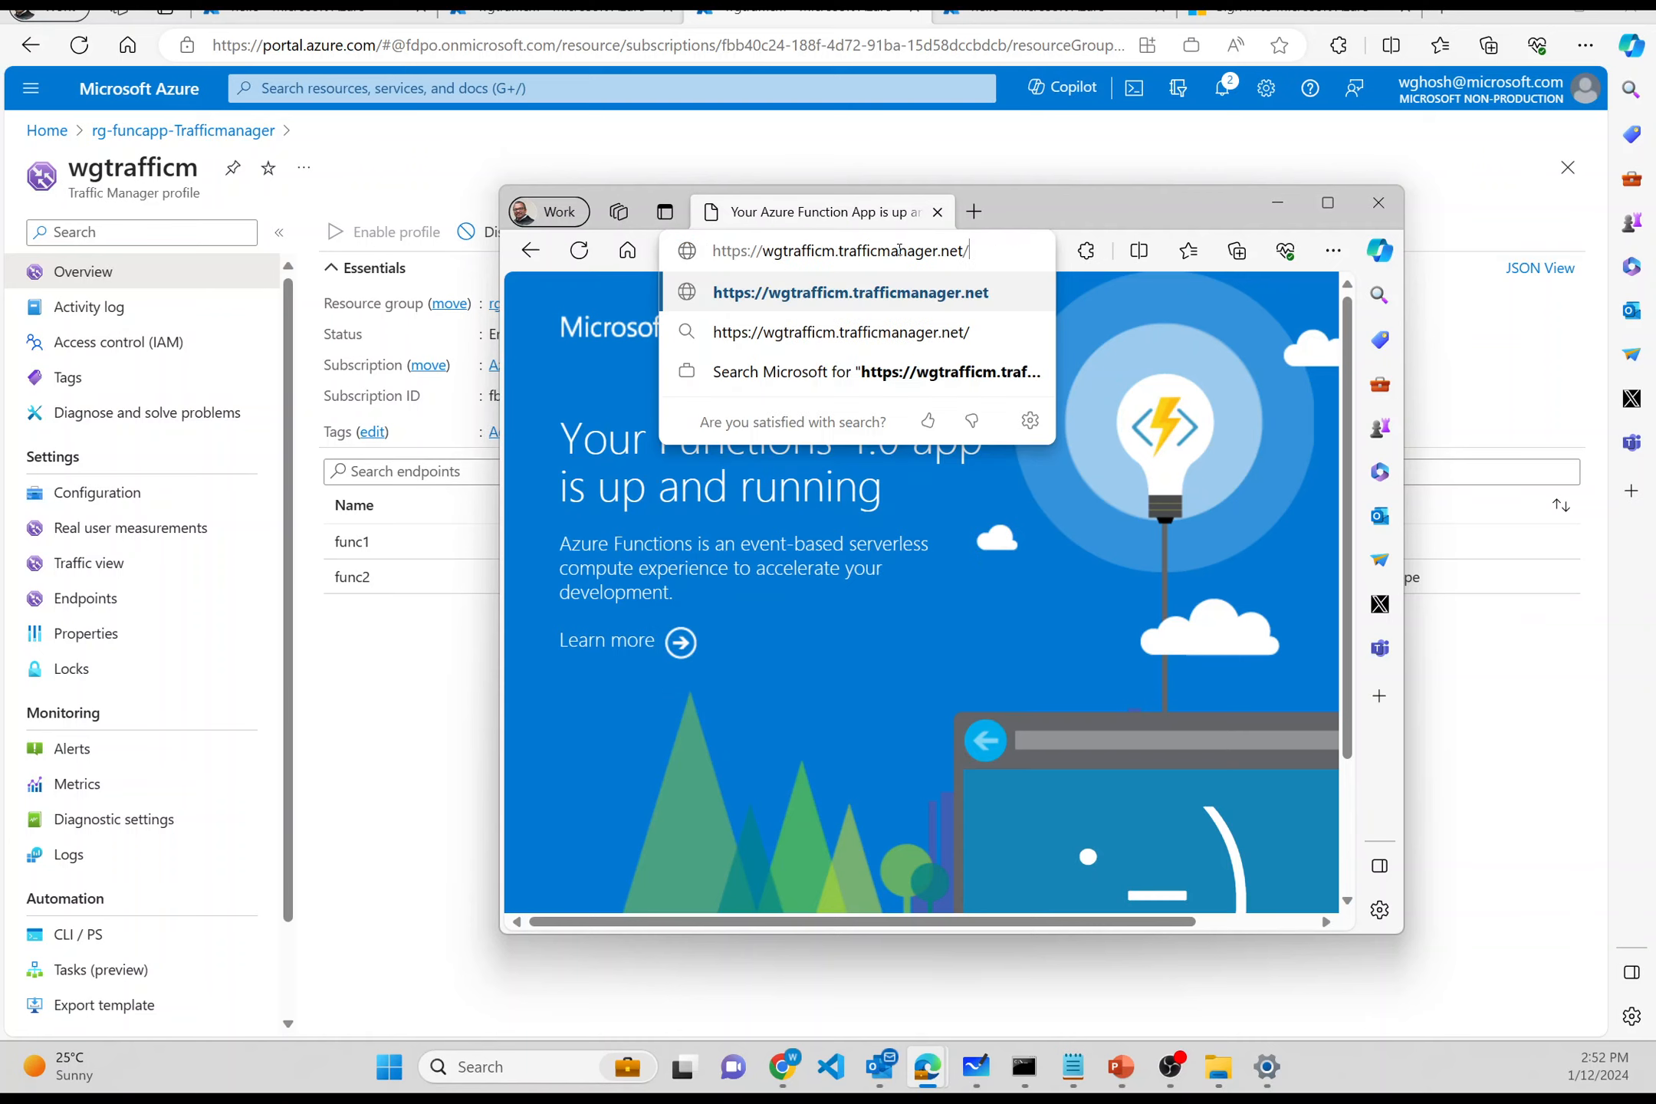
{"action": "type", "text": "api/hello"}
{"action": "key", "text": "Return"}
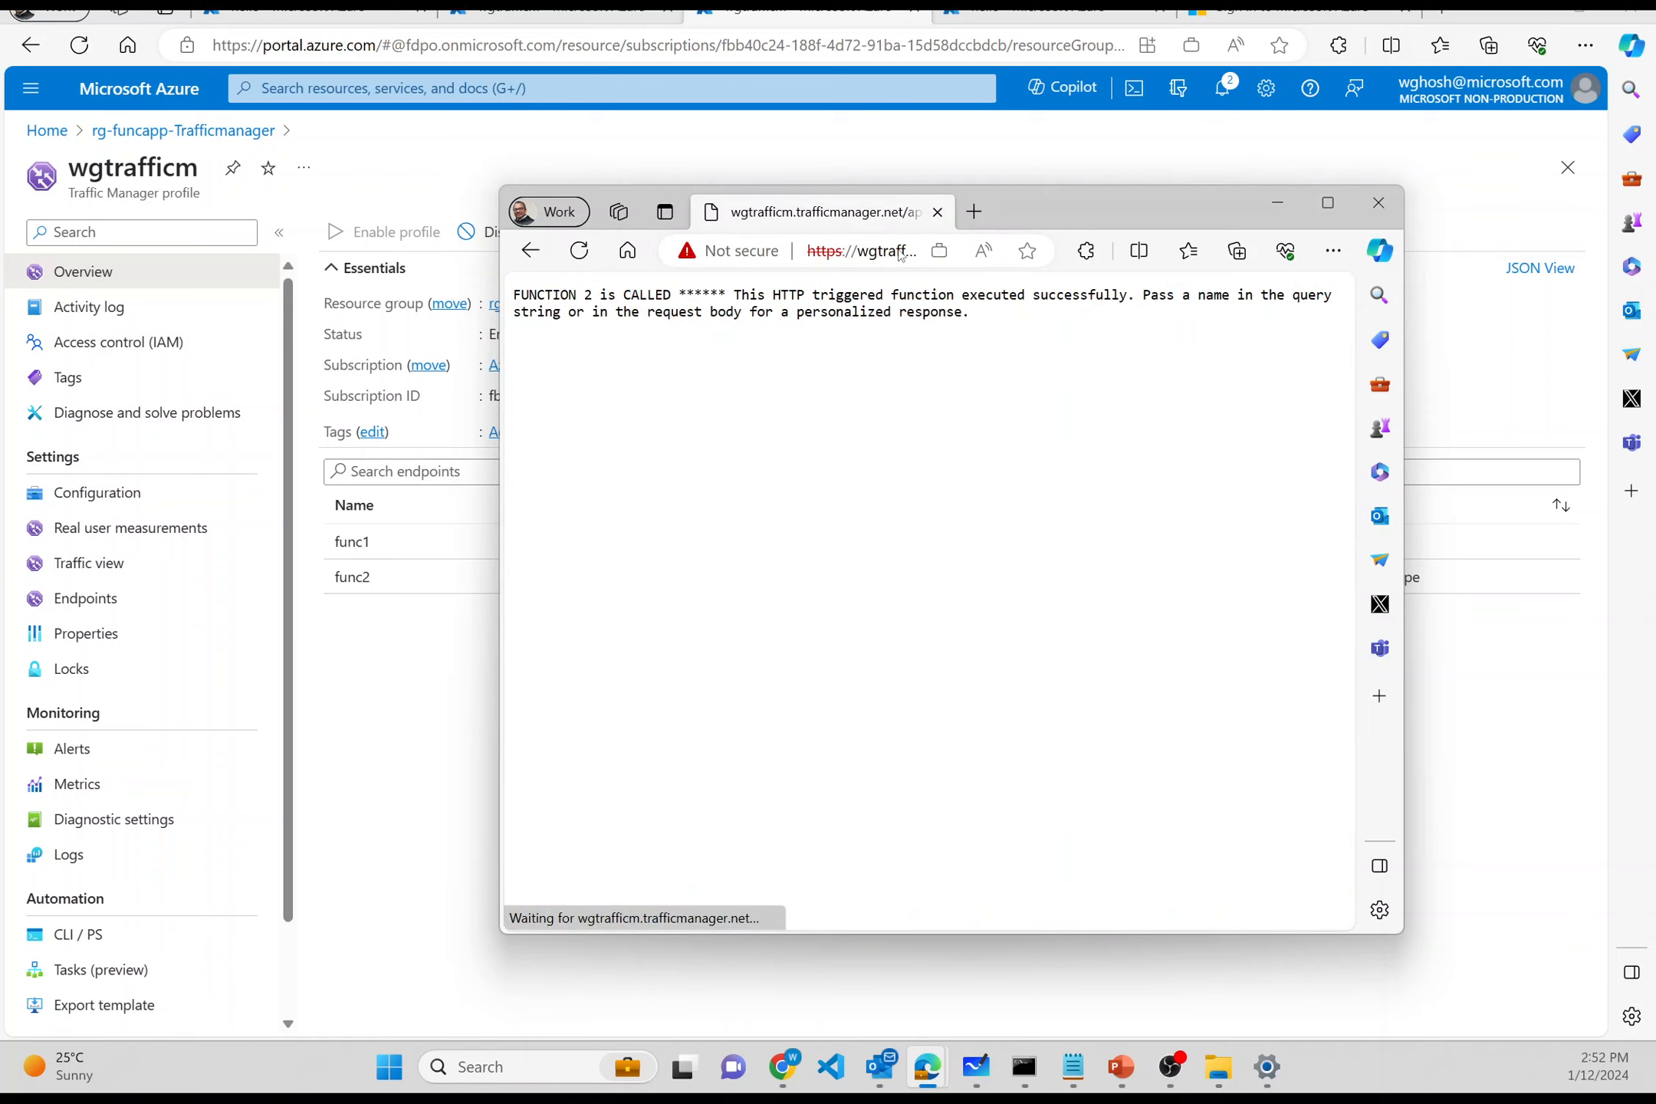
{"action": "double_click", "coordinate": [571, 294]}
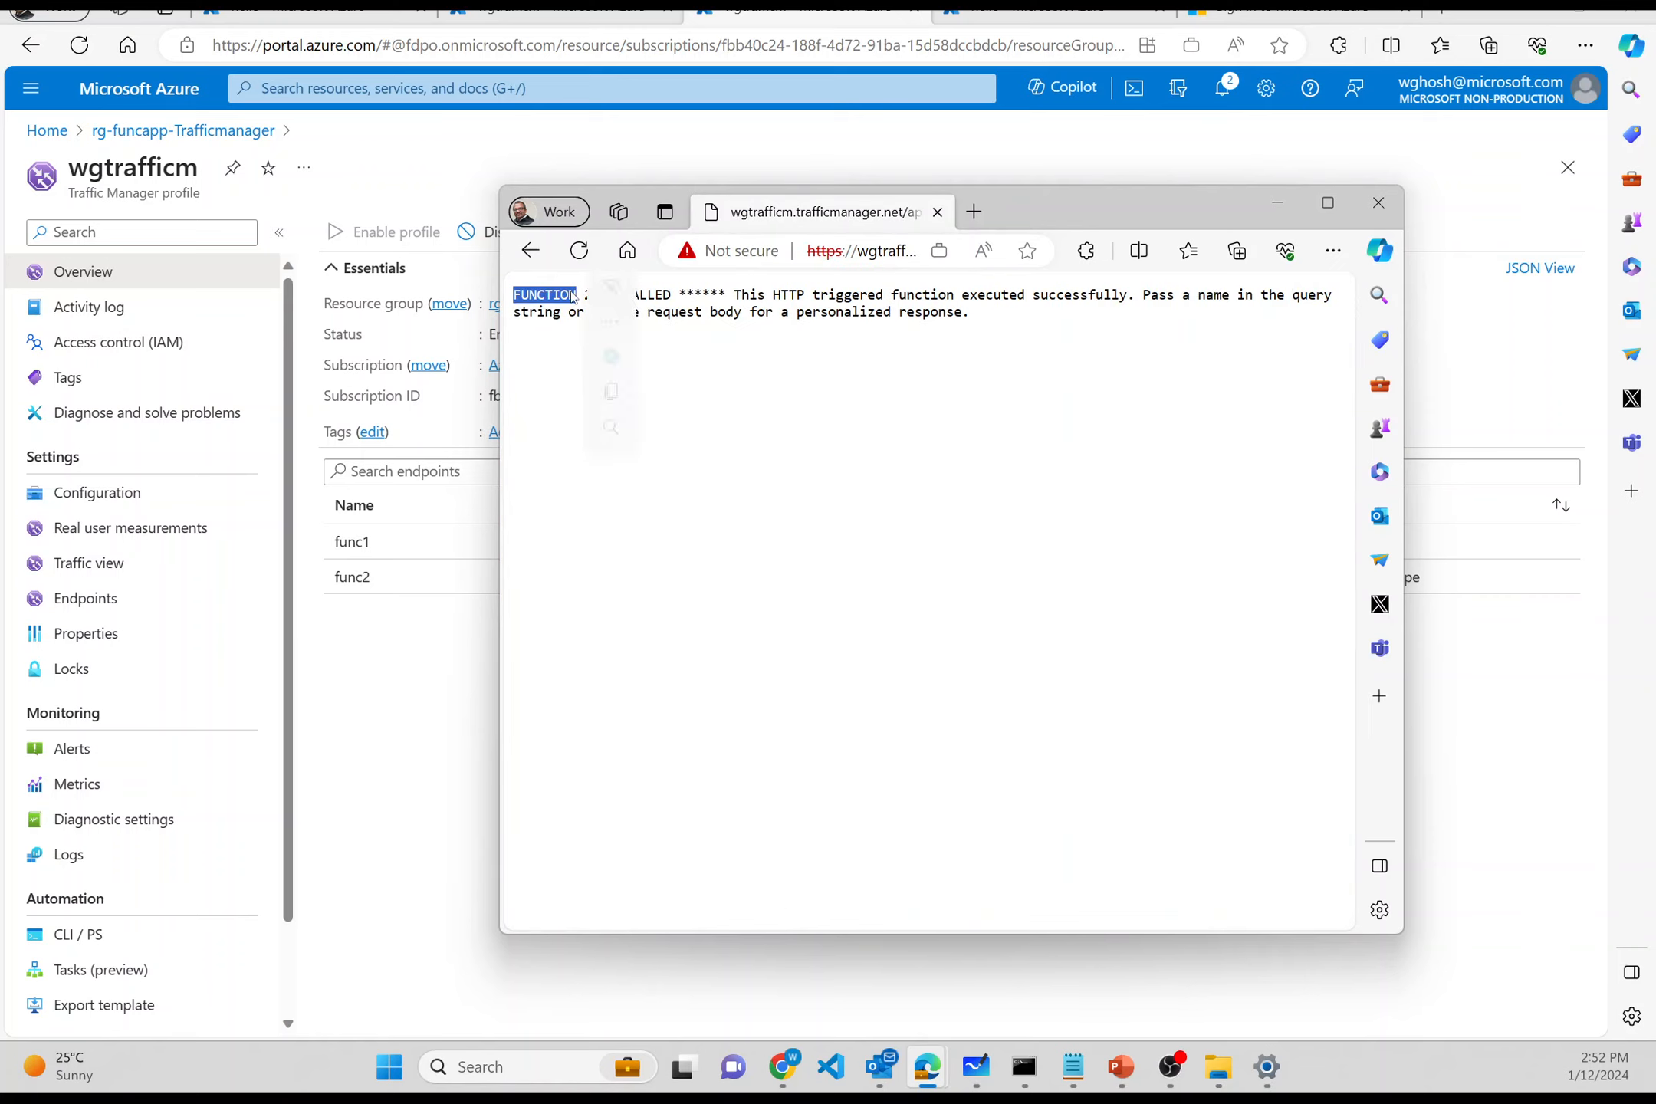
{"action": "left_click", "coordinate": [549, 373]}
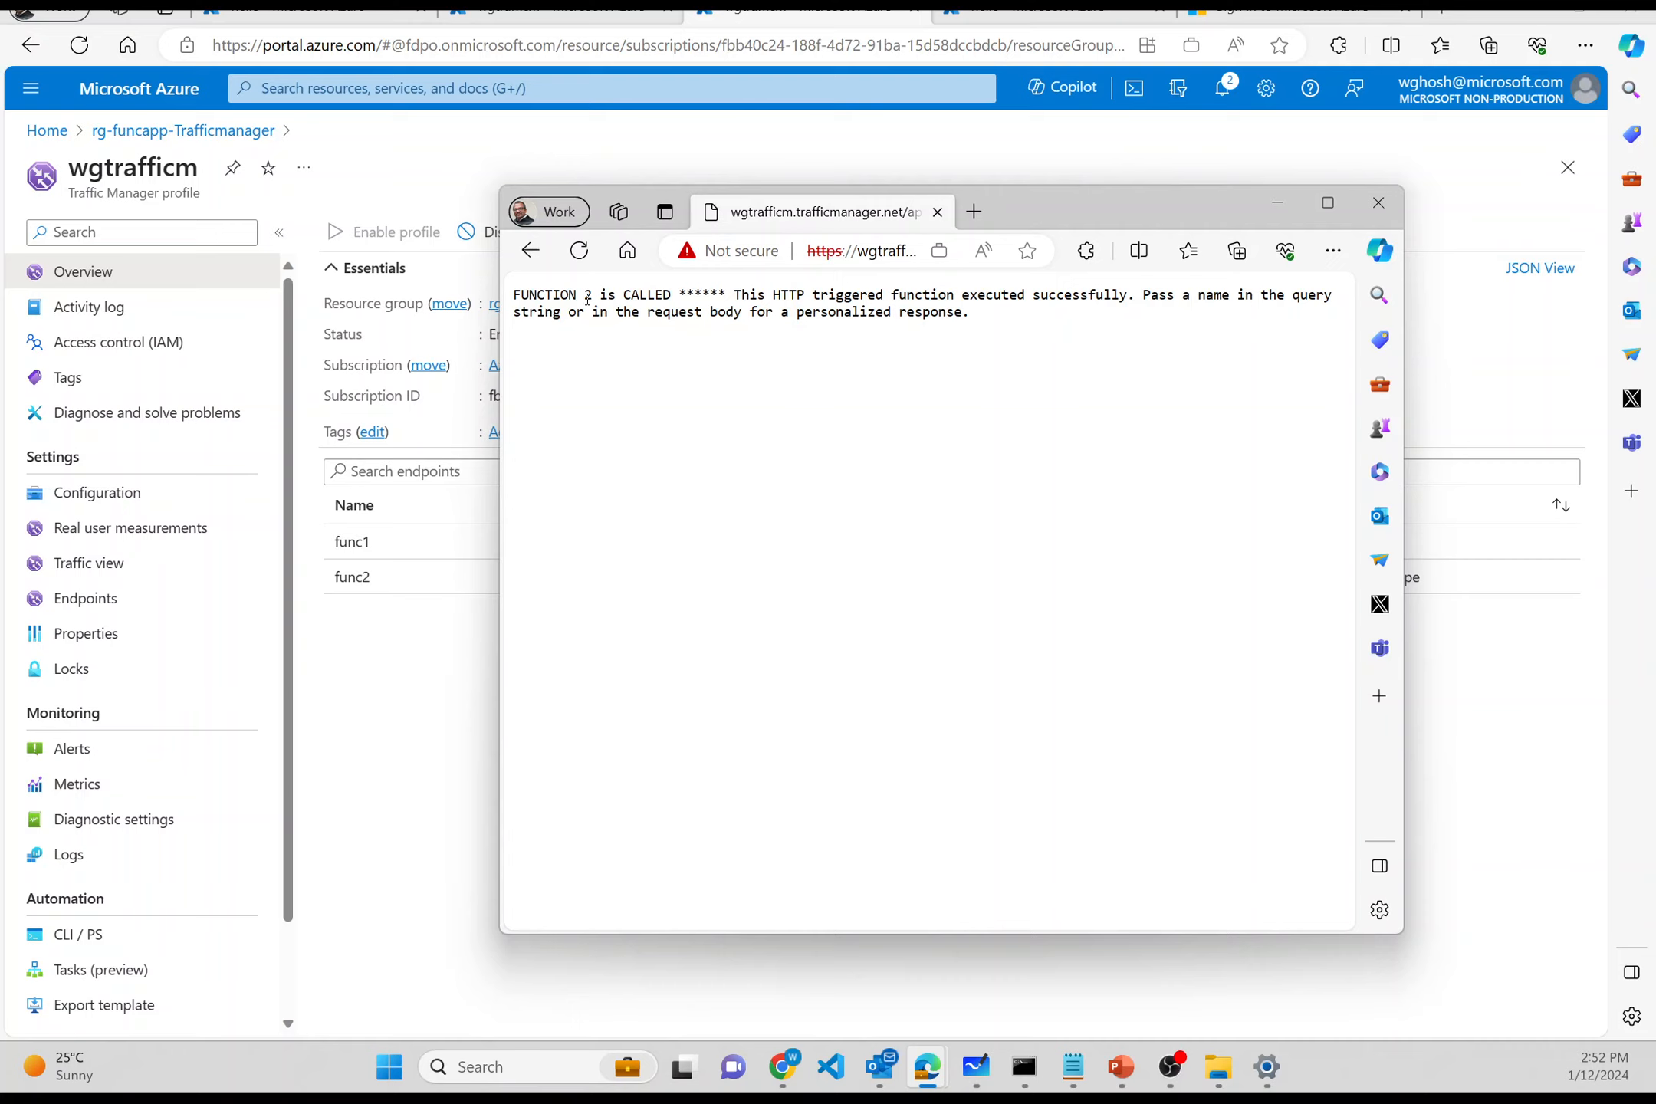
{"action": "left_click", "coordinate": [580, 251]}
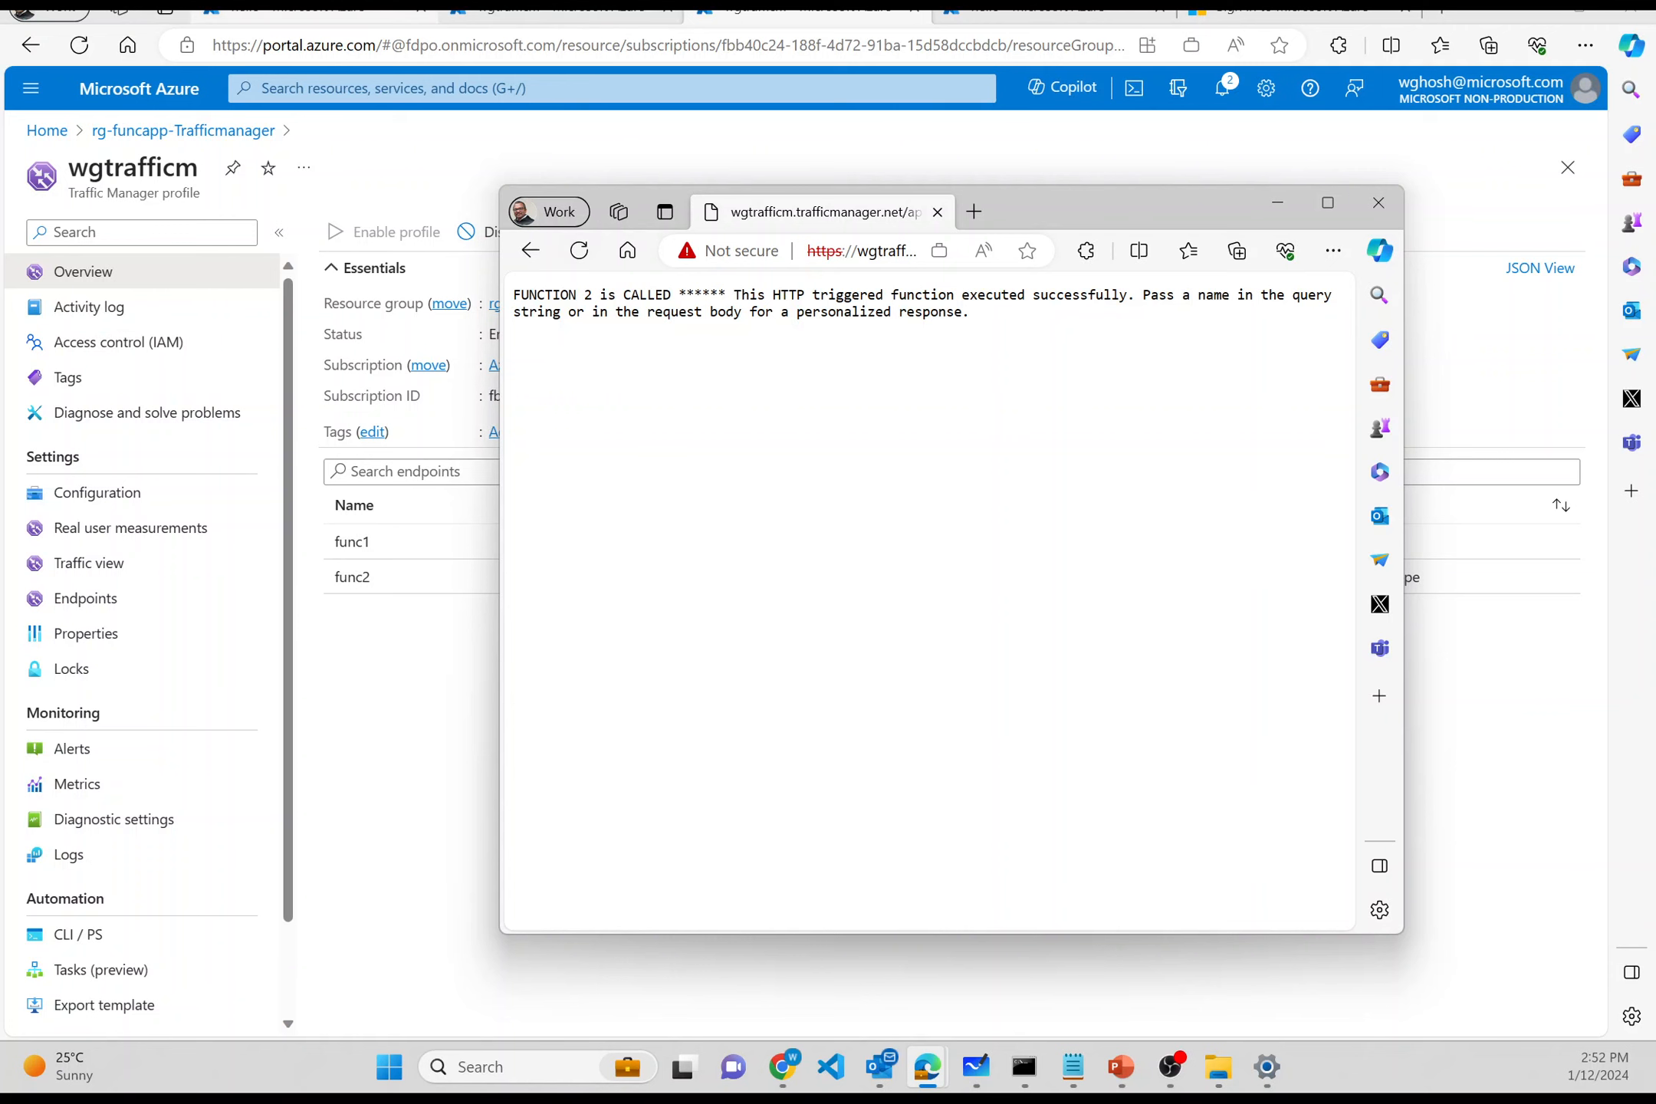
{"action": "left_click", "coordinate": [536, 23]}
- Go from the wgtrafficm profile to the rg-funcapp-Trafficmanager resource group
{"action": "left_click", "coordinate": [306, 11]}
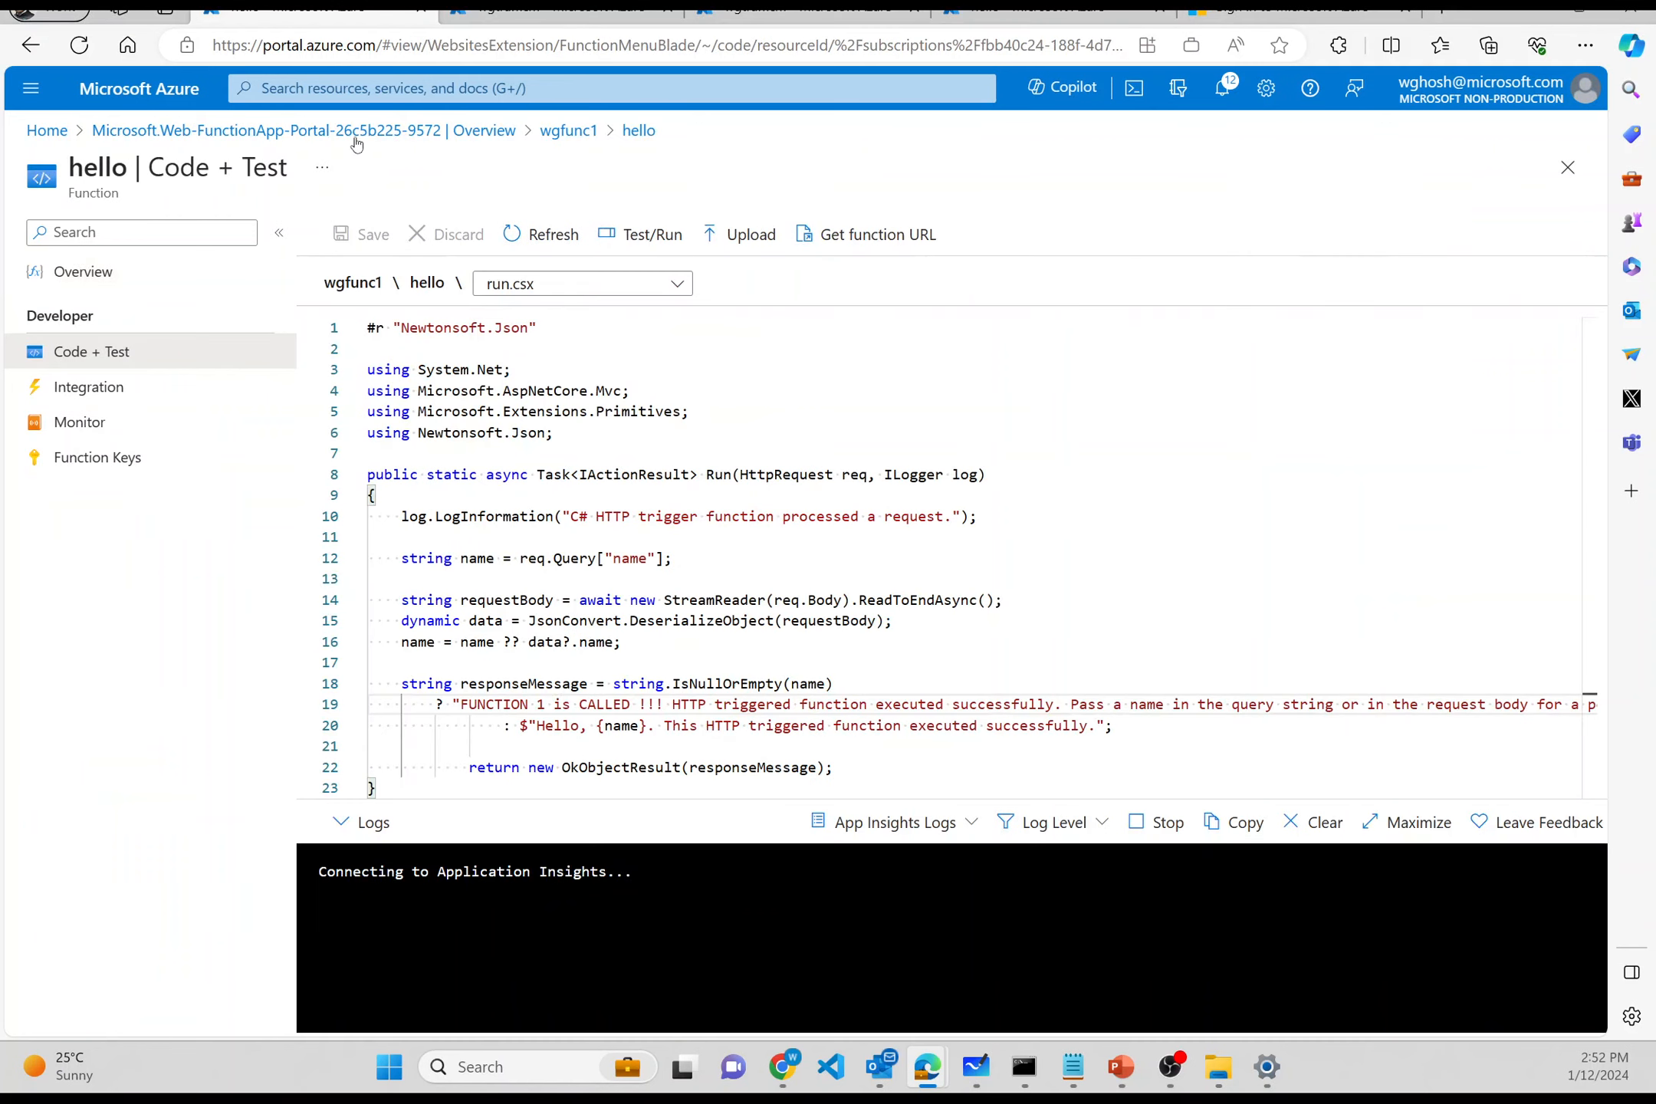
{"action": "left_click", "coordinate": [568, 132]}
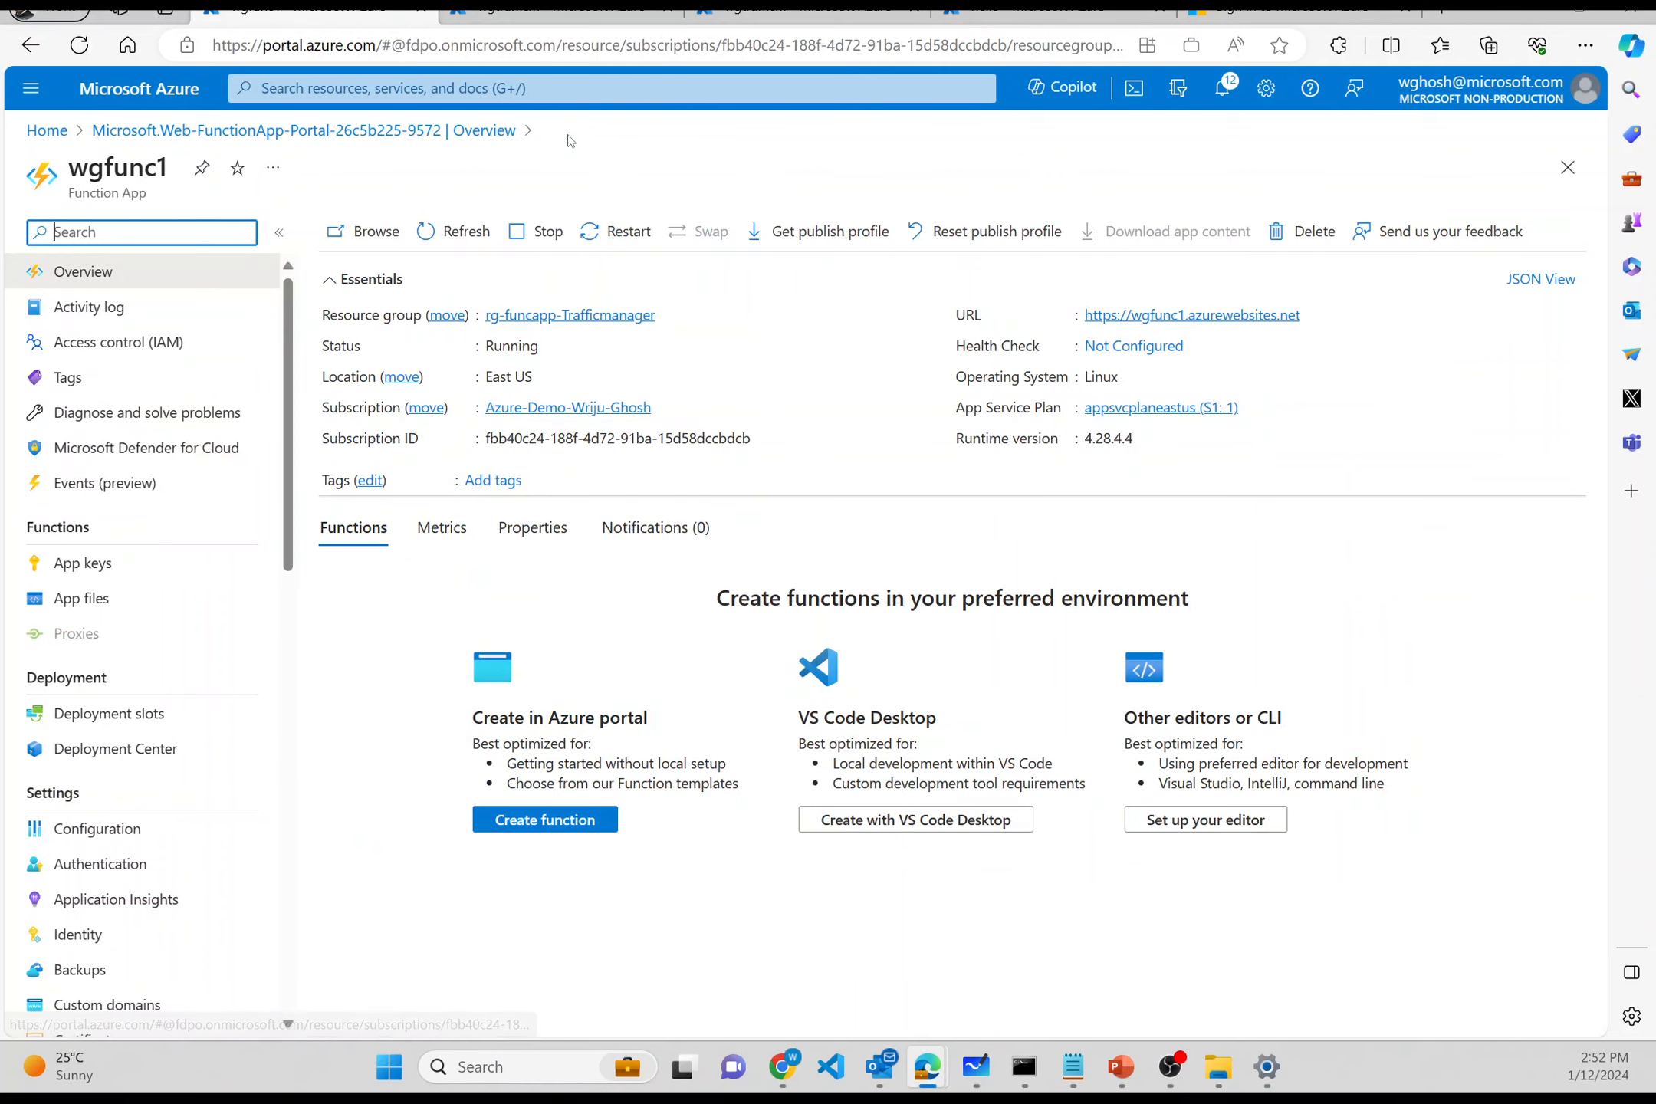
{"action": "left_click", "coordinate": [603, 13]}
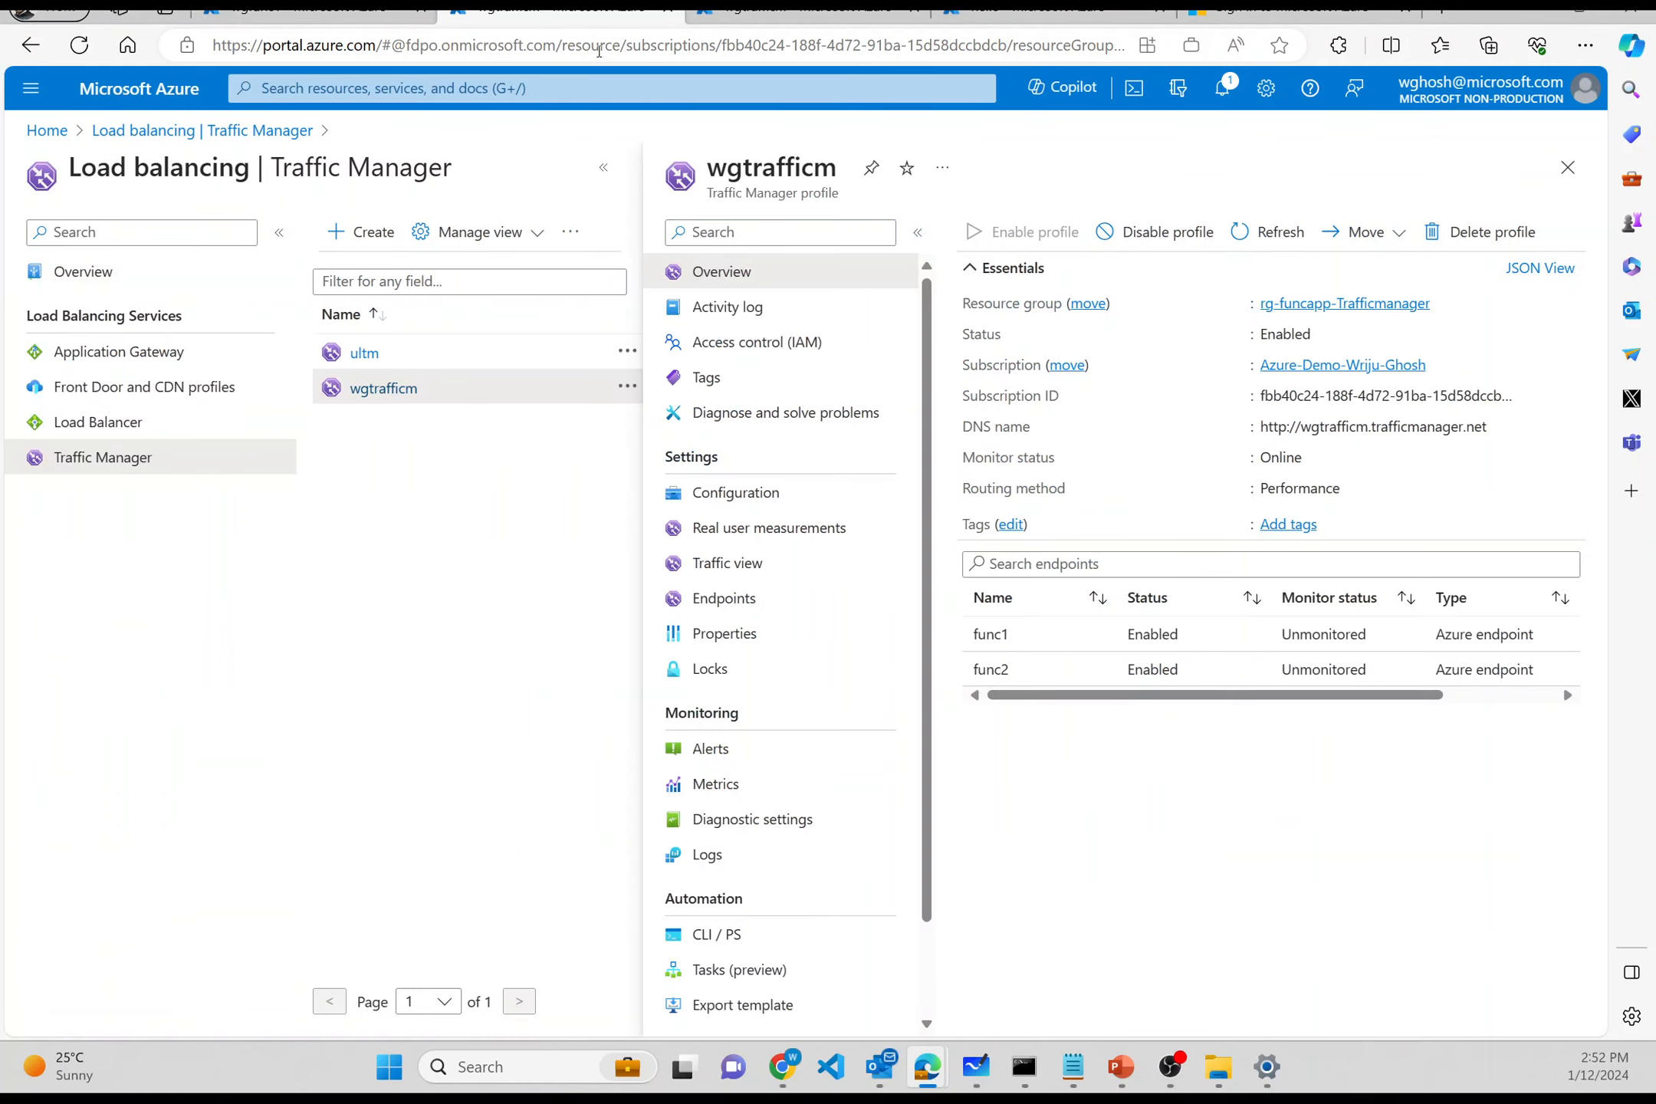
{"action": "left_click", "coordinate": [776, 16]}
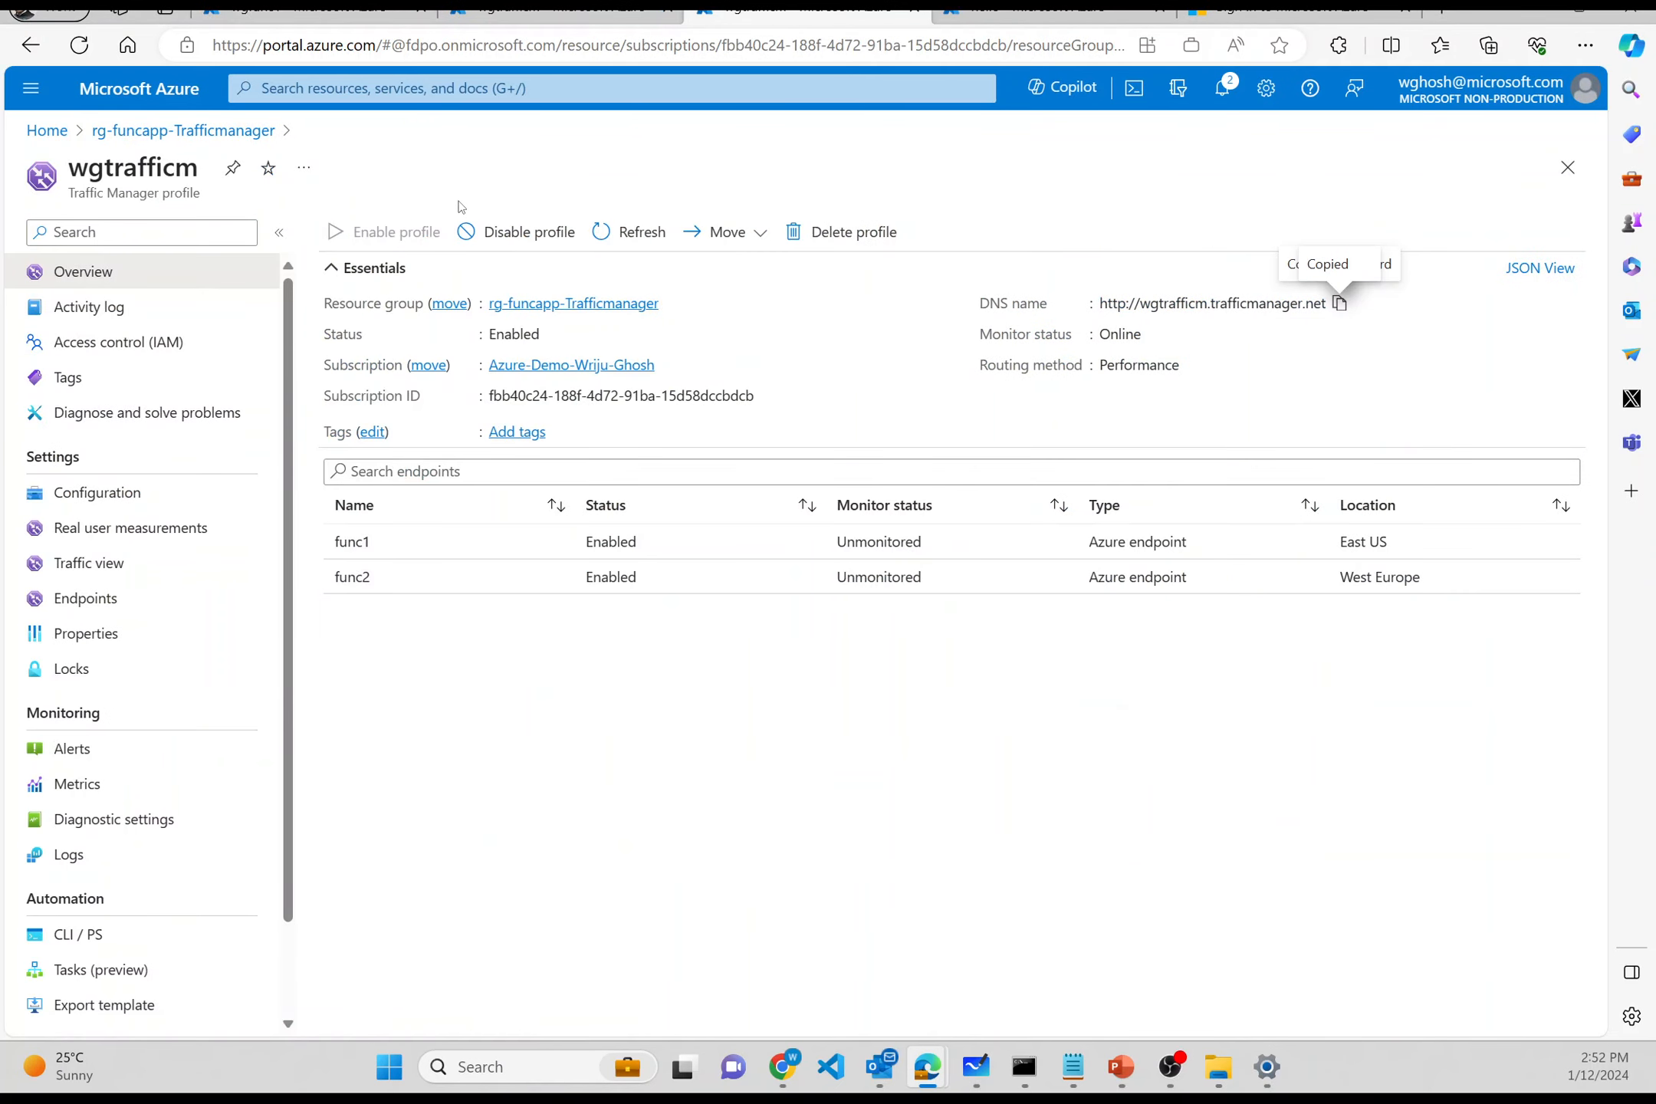
{"action": "left_click", "coordinate": [529, 305]}
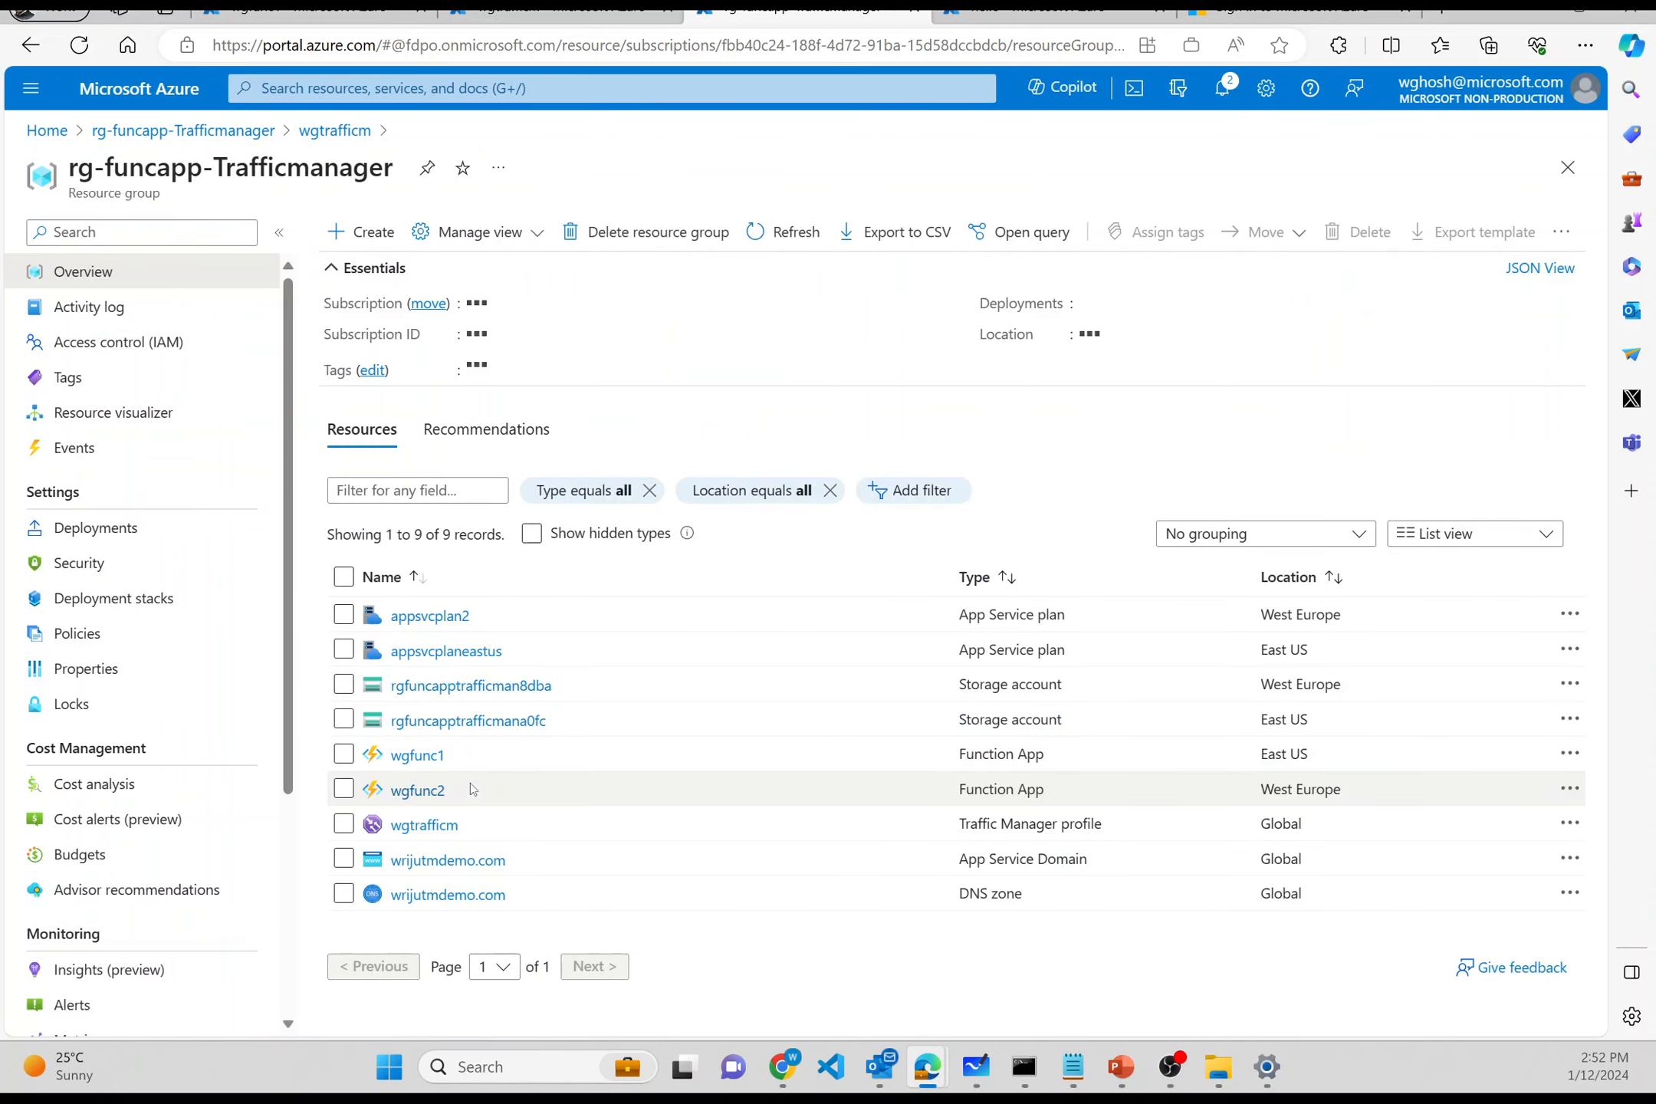
- Stop the wgfunc2 function app, confirm, and pick the work account on the sign-in page
{"action": "left_click", "coordinate": [391, 791]}
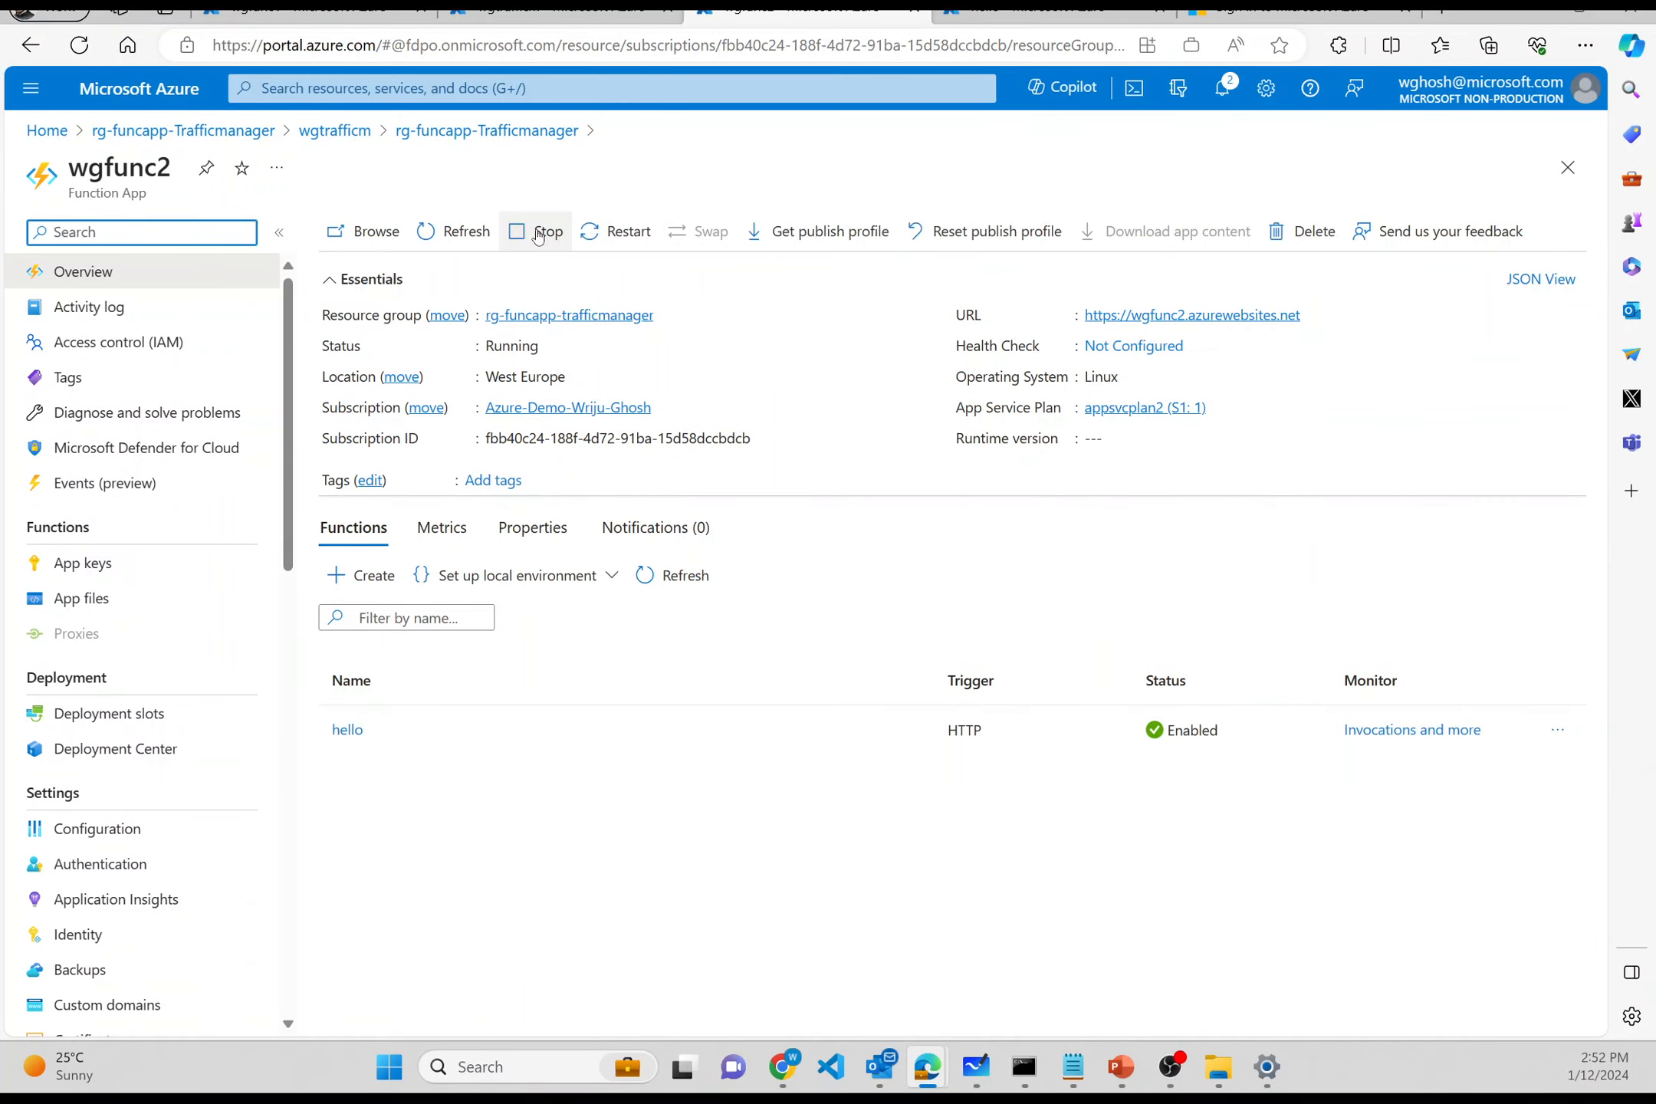
{"action": "left_click", "coordinate": [541, 232]}
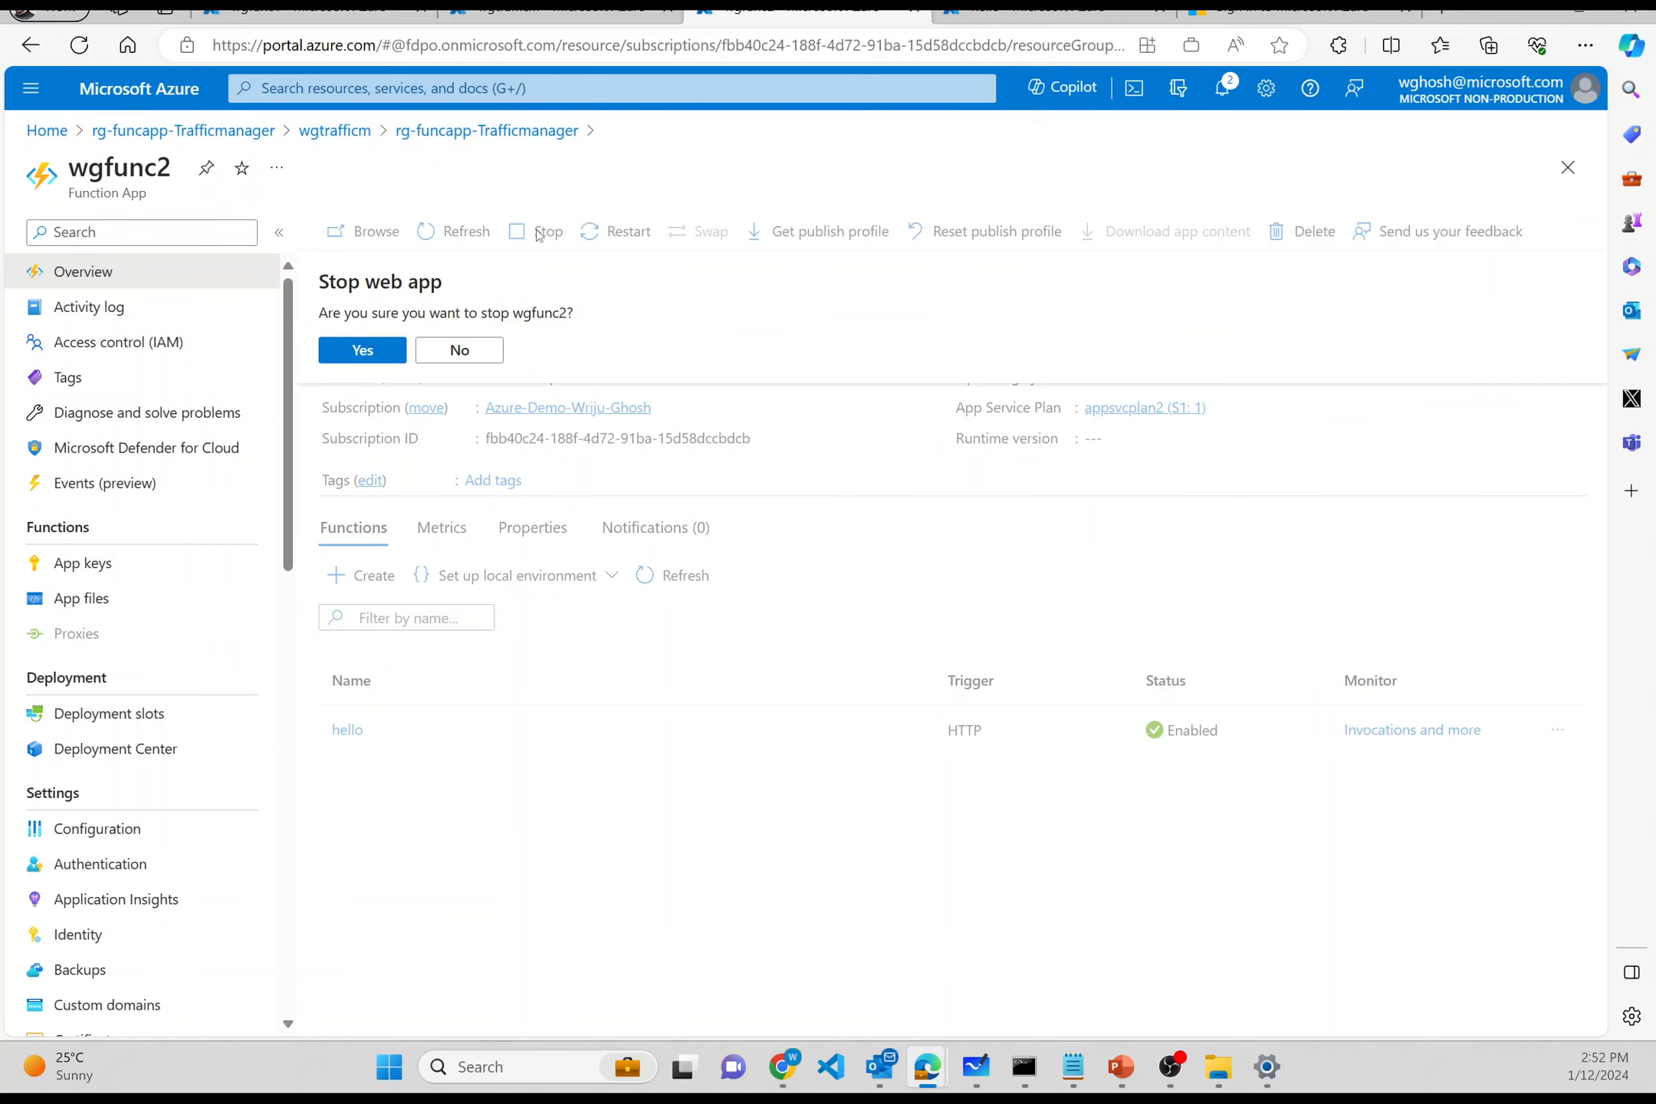
{"action": "left_click", "coordinate": [381, 352]}
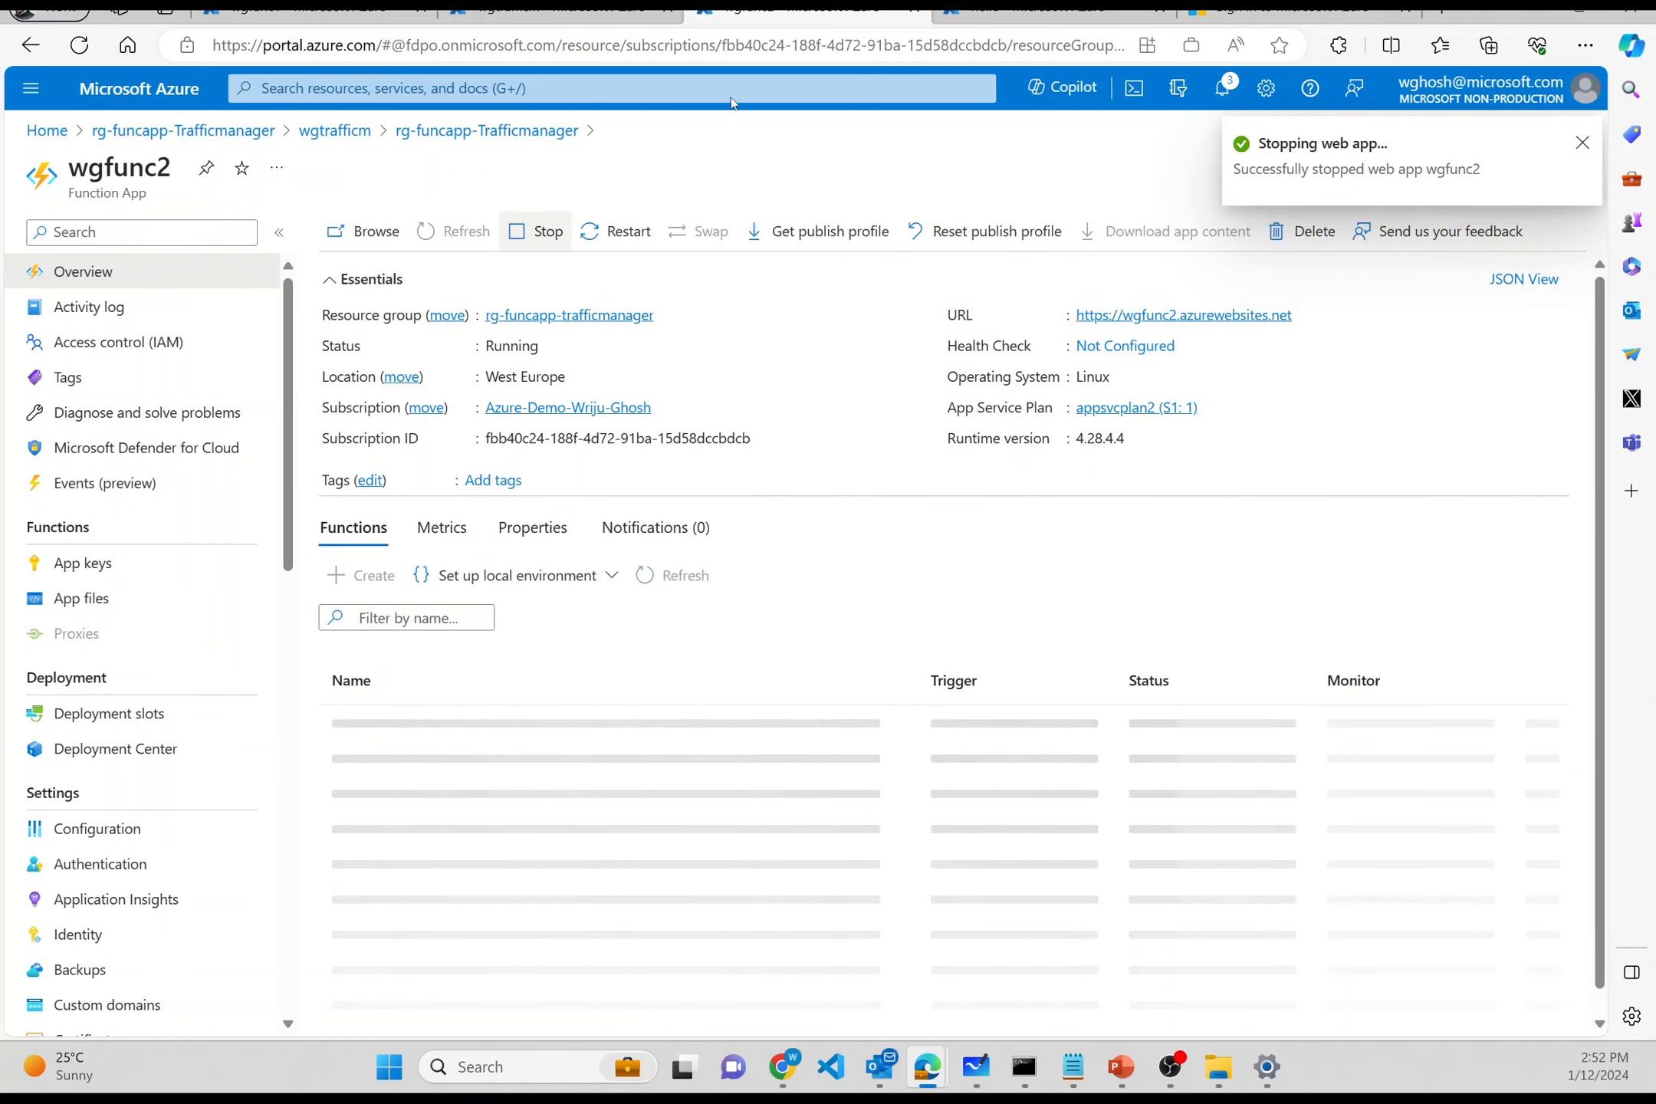
{"action": "left_click", "coordinate": [1295, 14]}
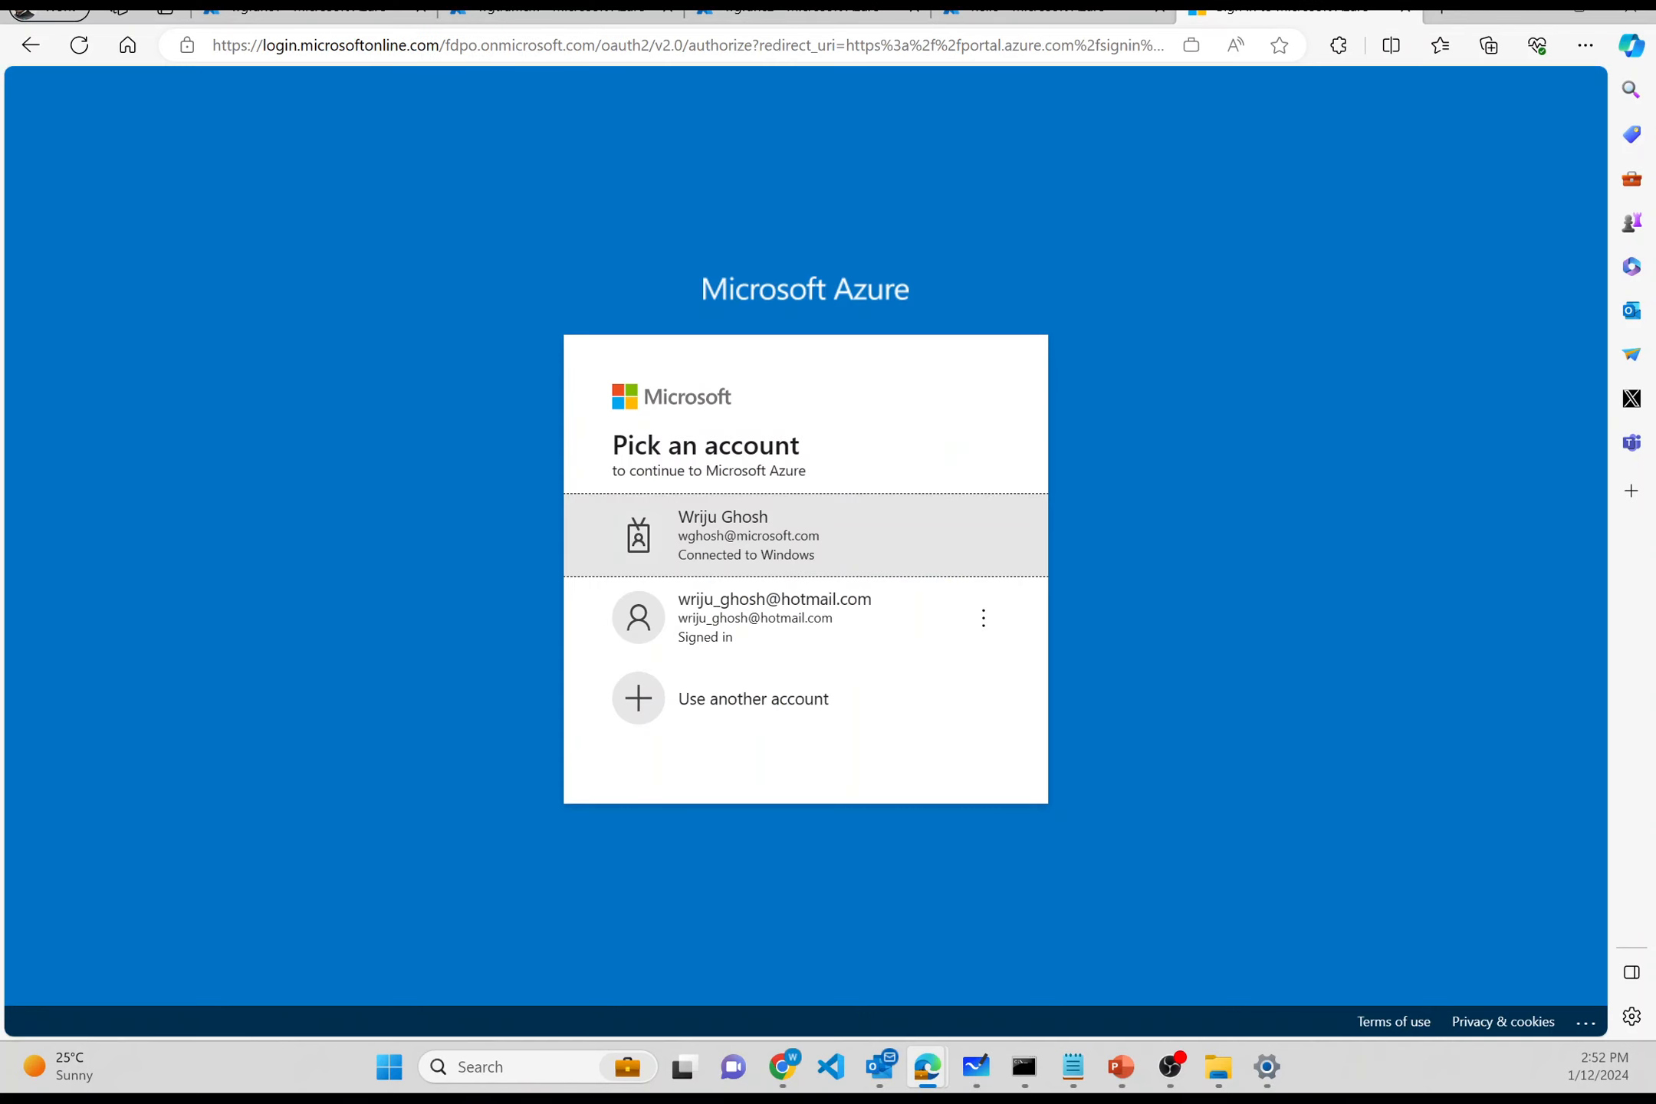
{"action": "left_click", "coordinate": [834, 512]}
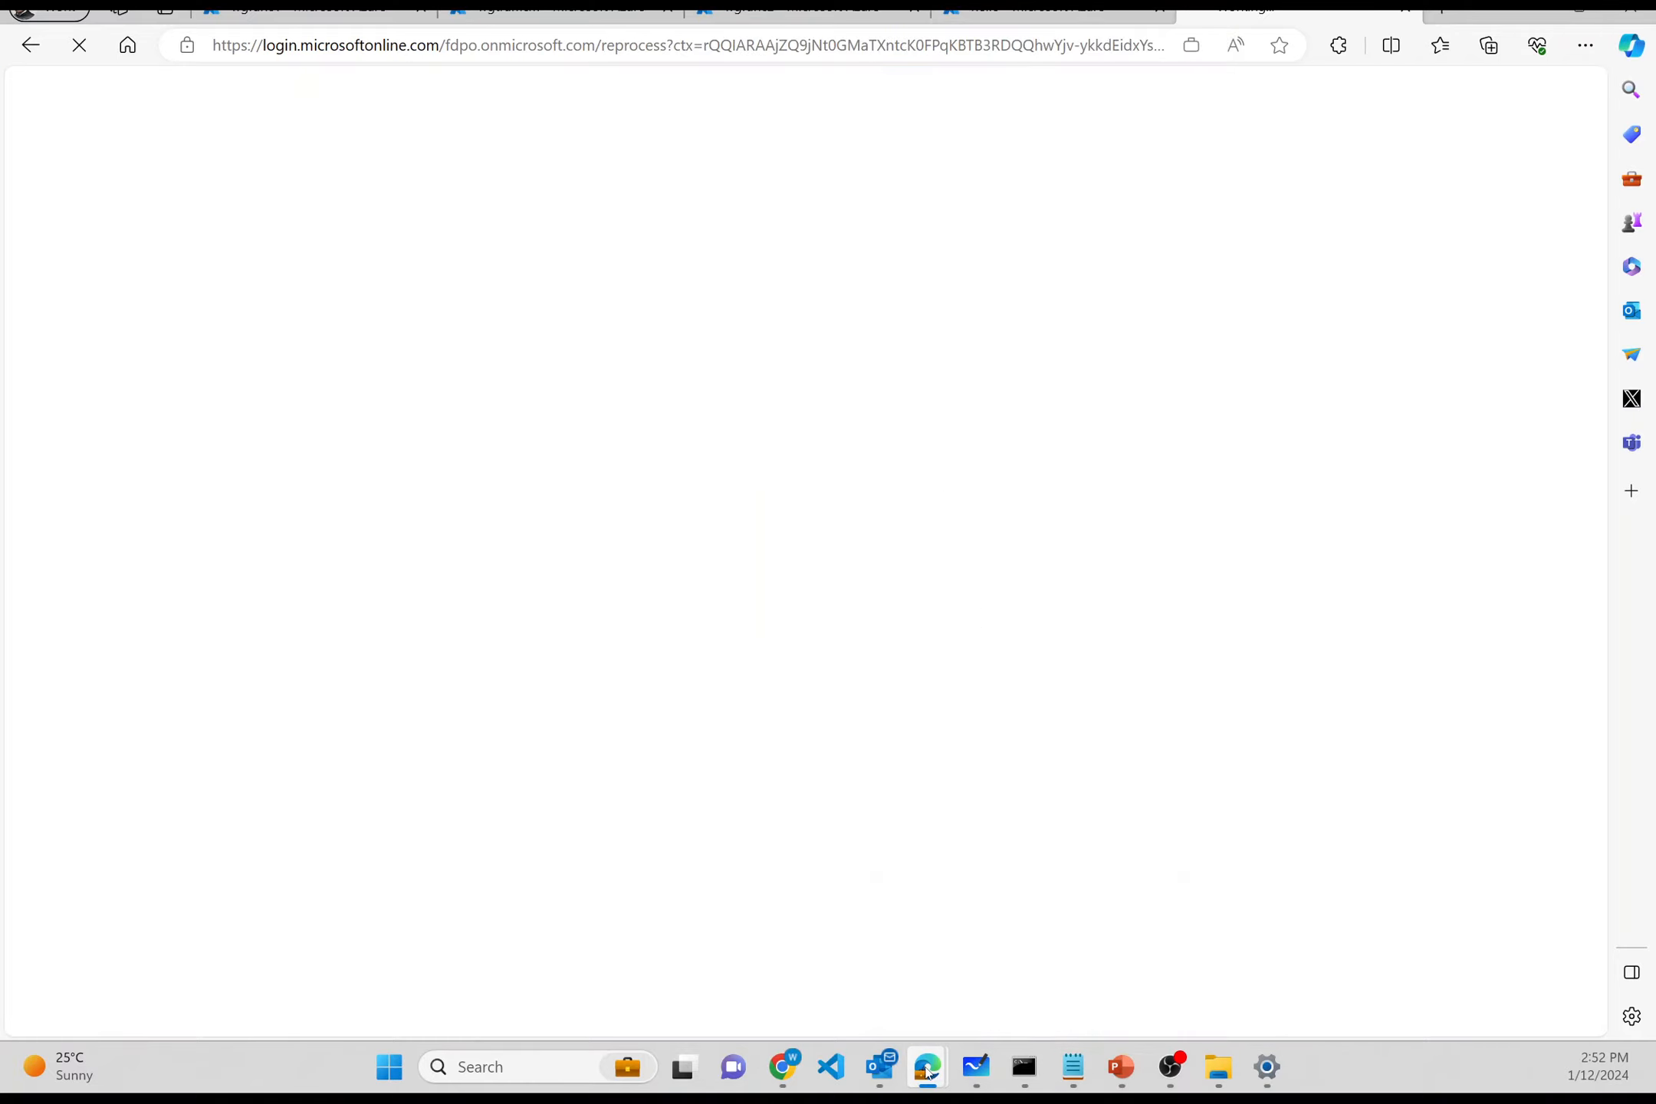
- Bring the wgtrafficm Azure overview window back to the front from the taskbar
{"action": "mouse_move", "coordinate": [928, 1072]}
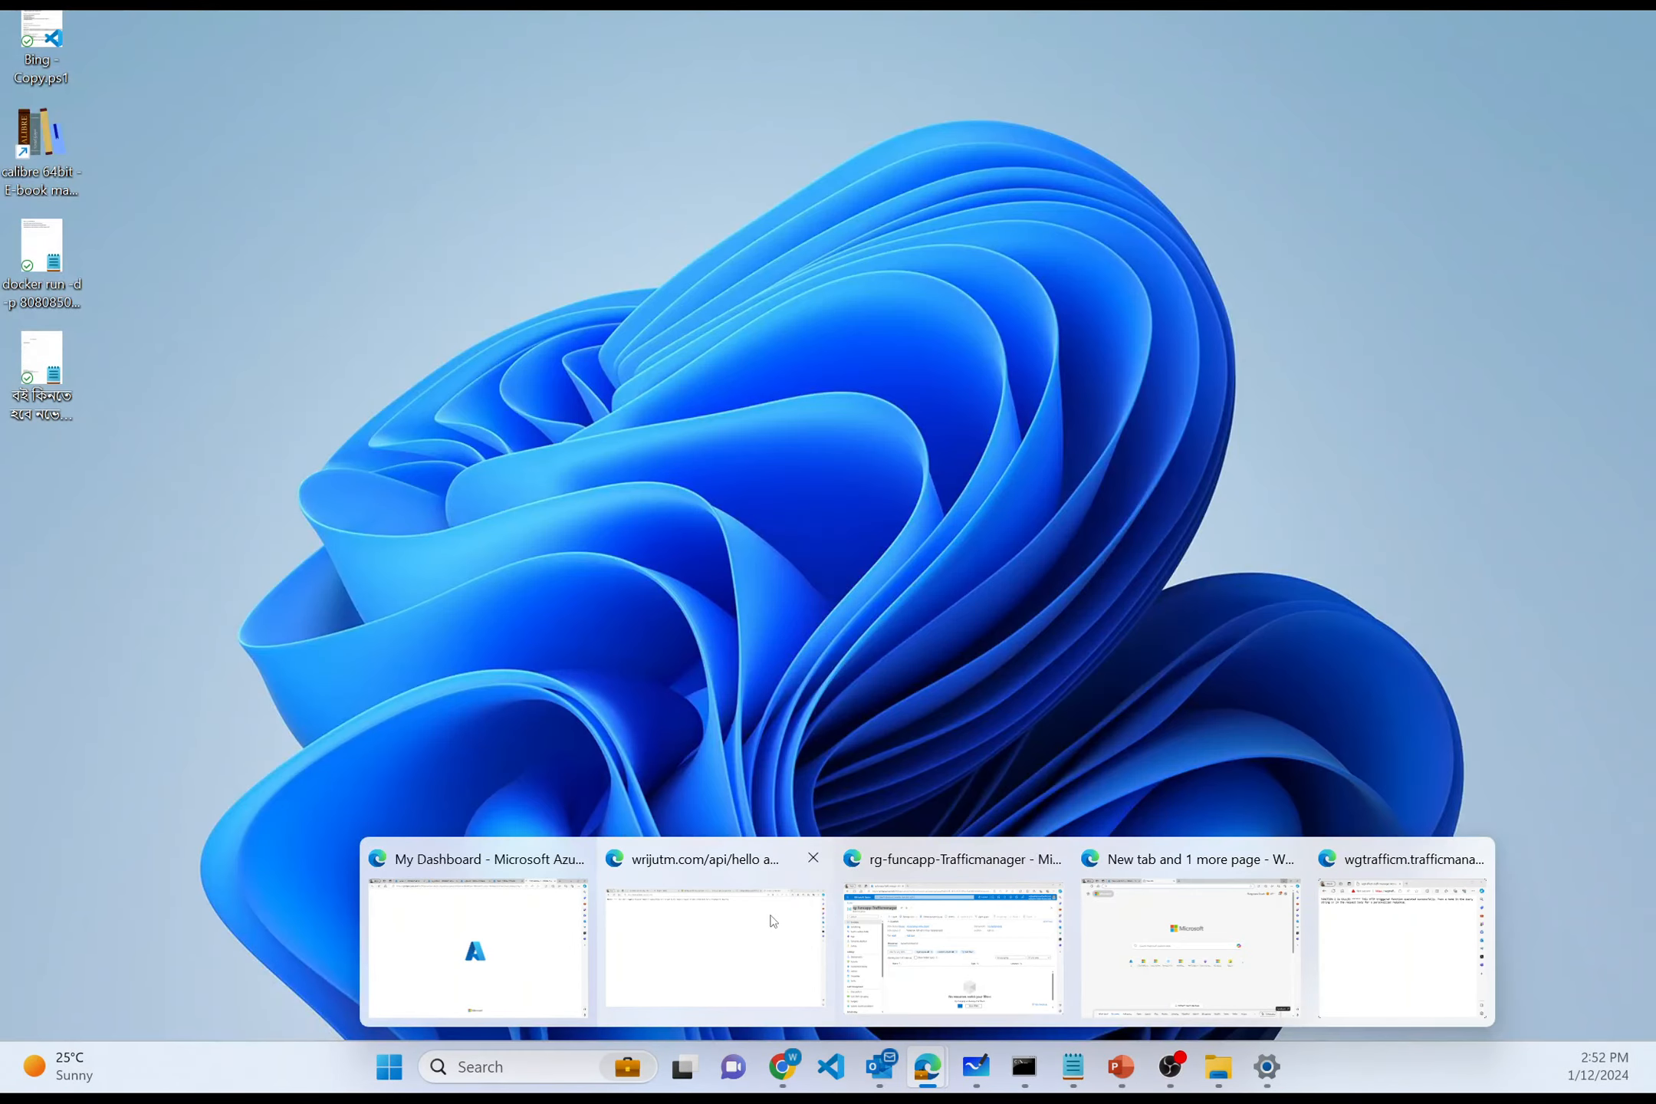
{"action": "left_click", "coordinate": [771, 915]}
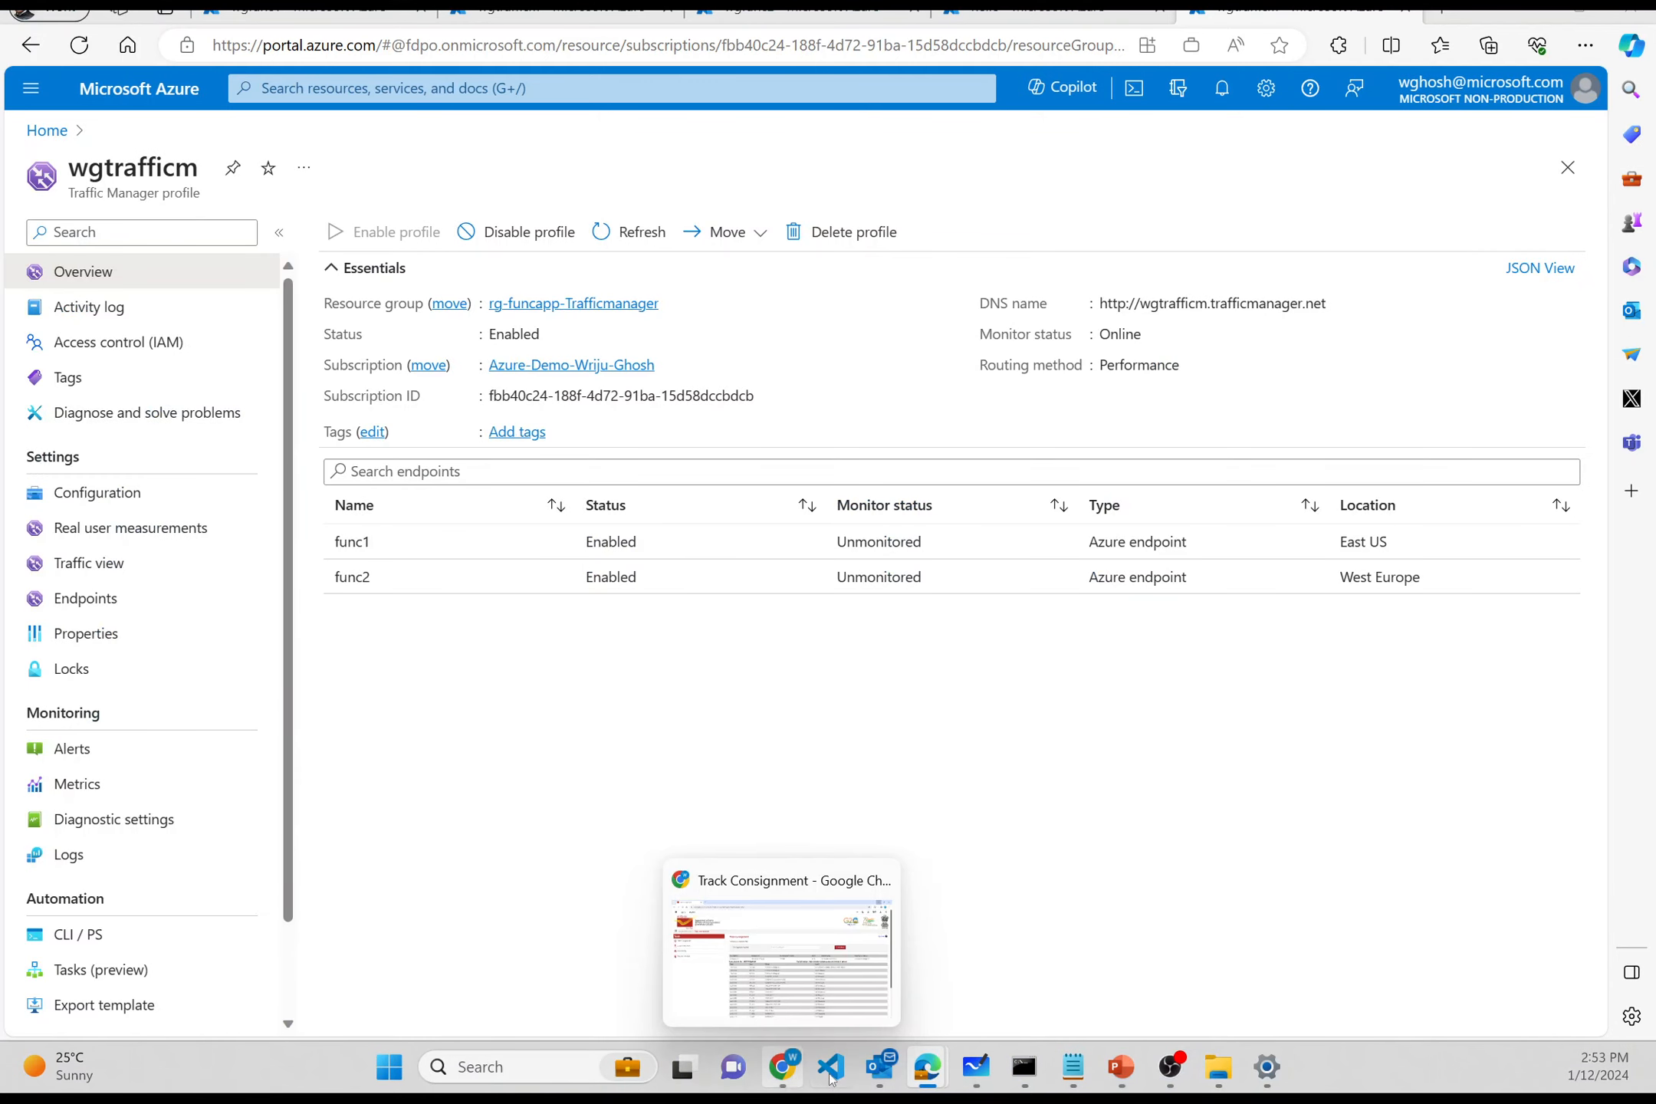
{"action": "mouse_move", "coordinate": [928, 1070]}
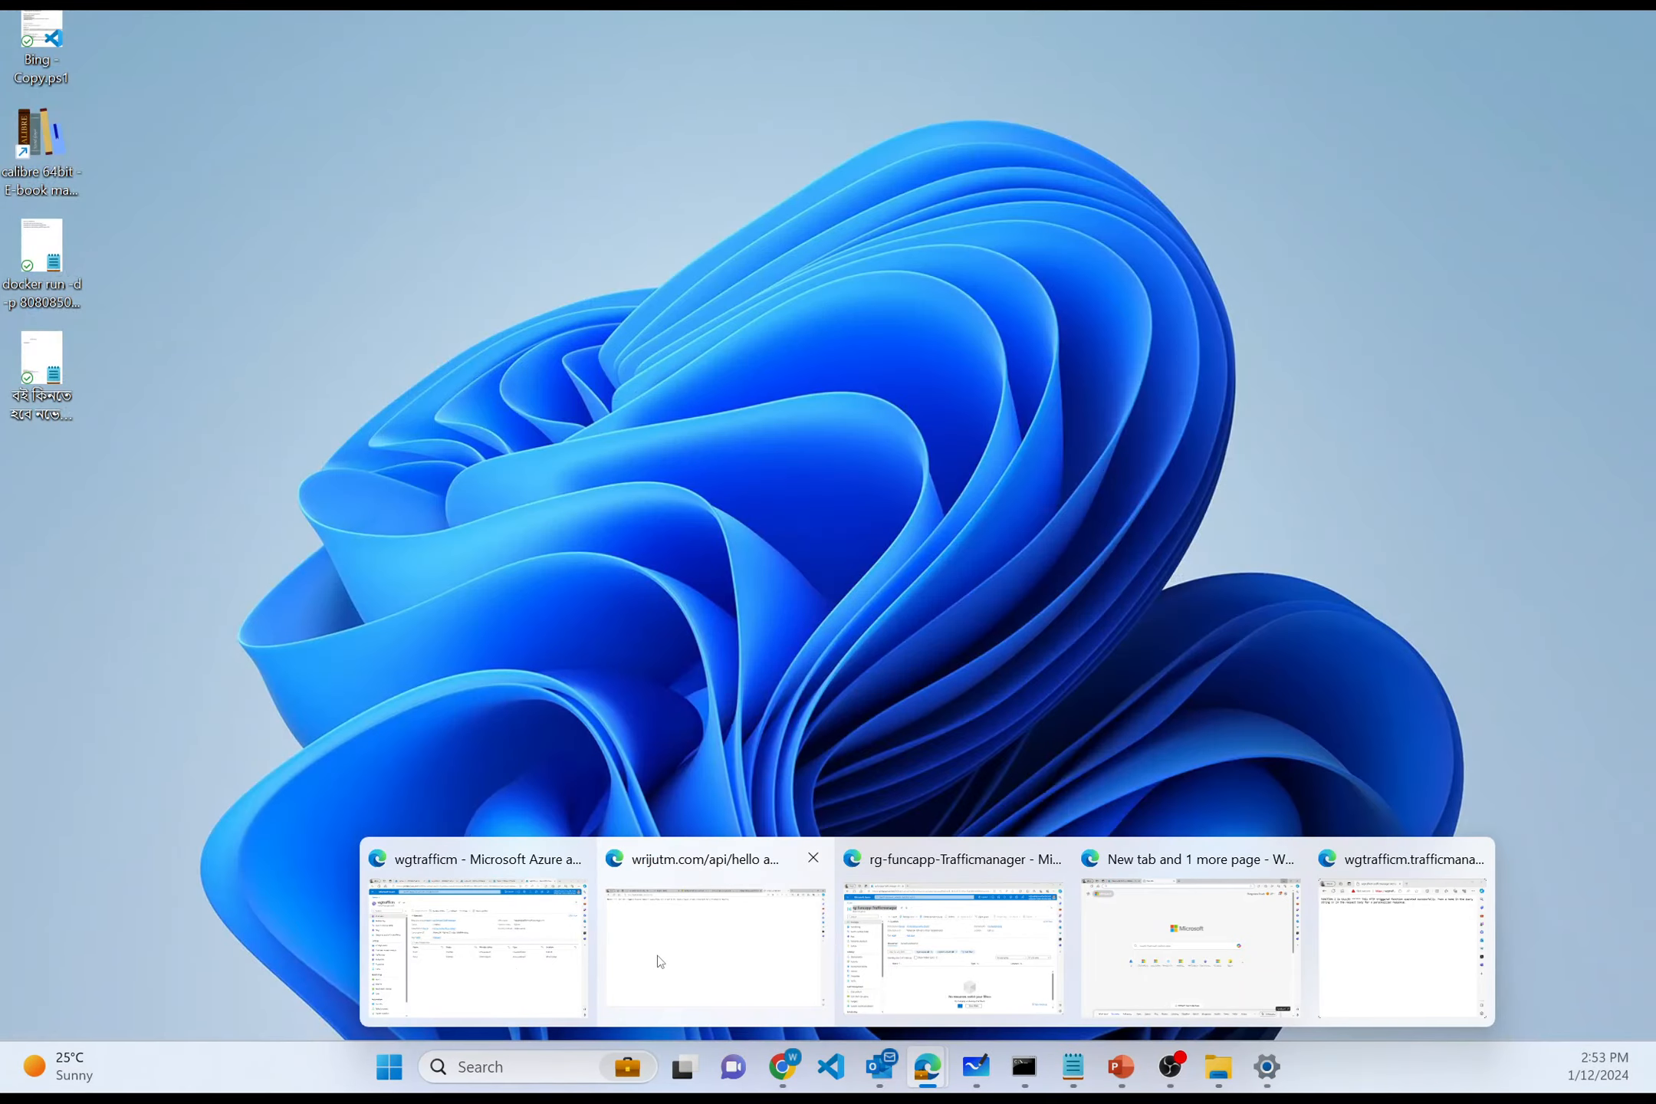
{"action": "left_click", "coordinate": [658, 961]}
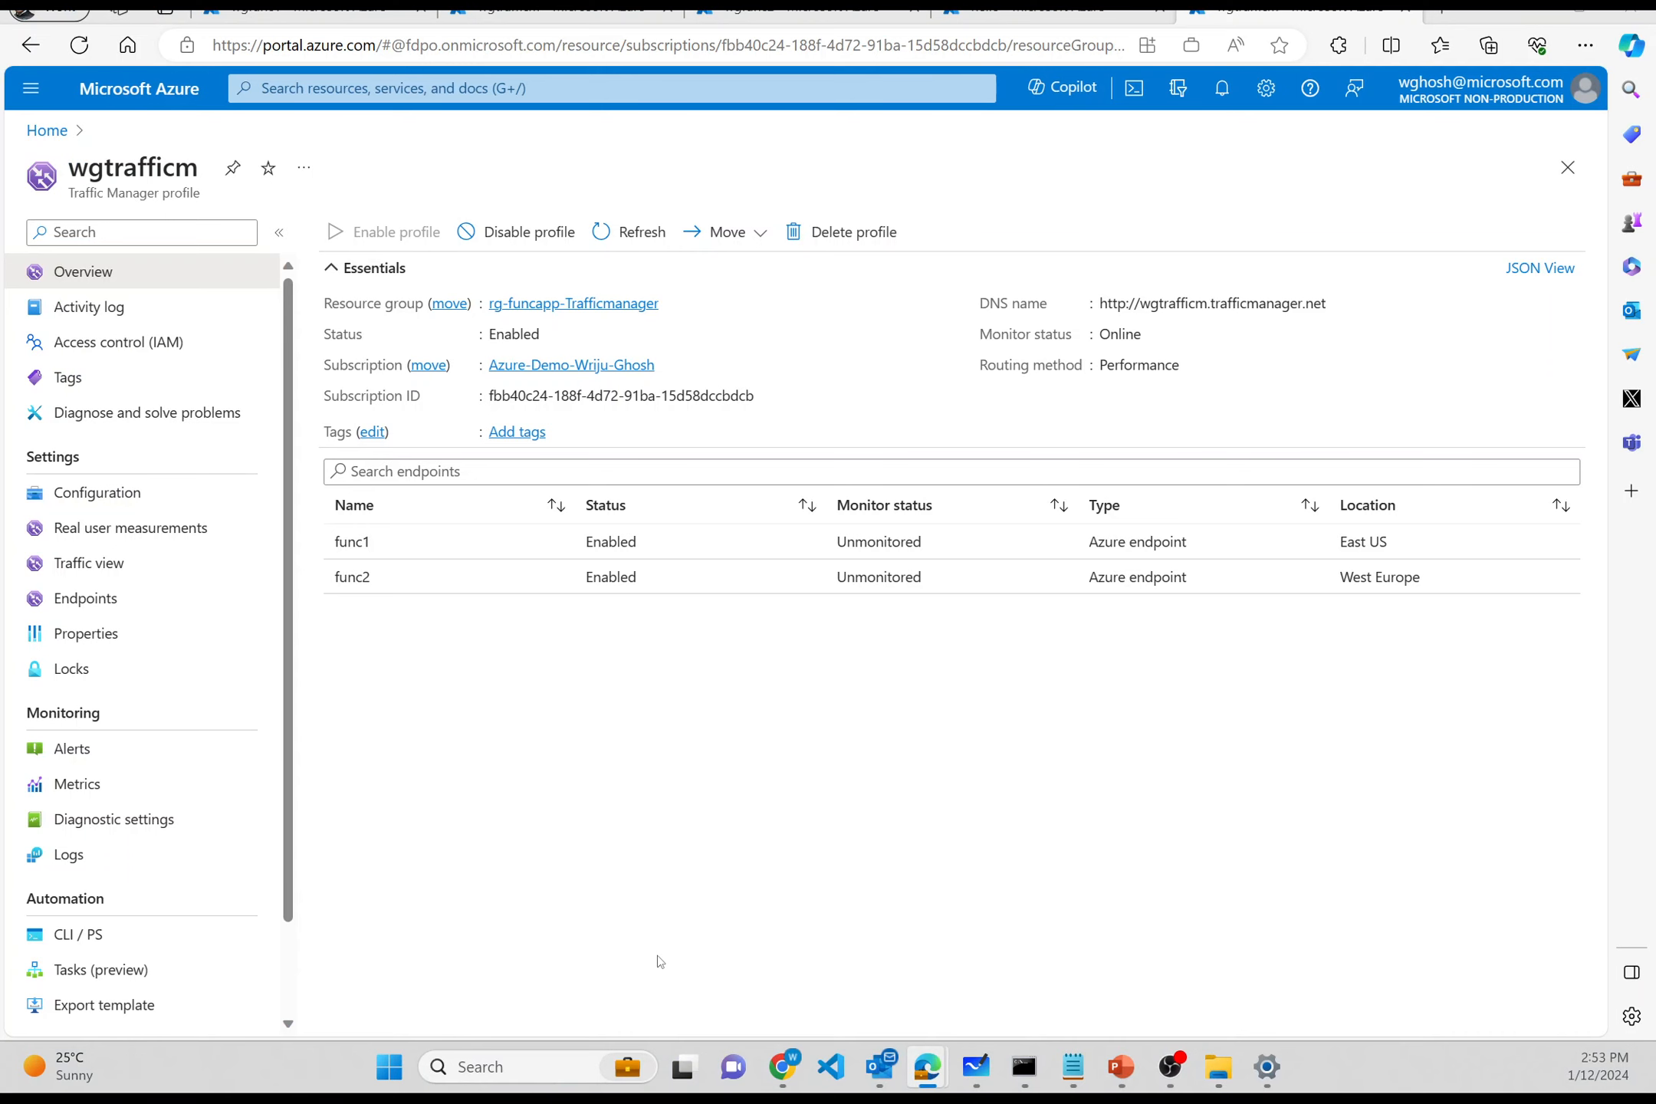
{"action": "mouse_move", "coordinate": [917, 1081]}
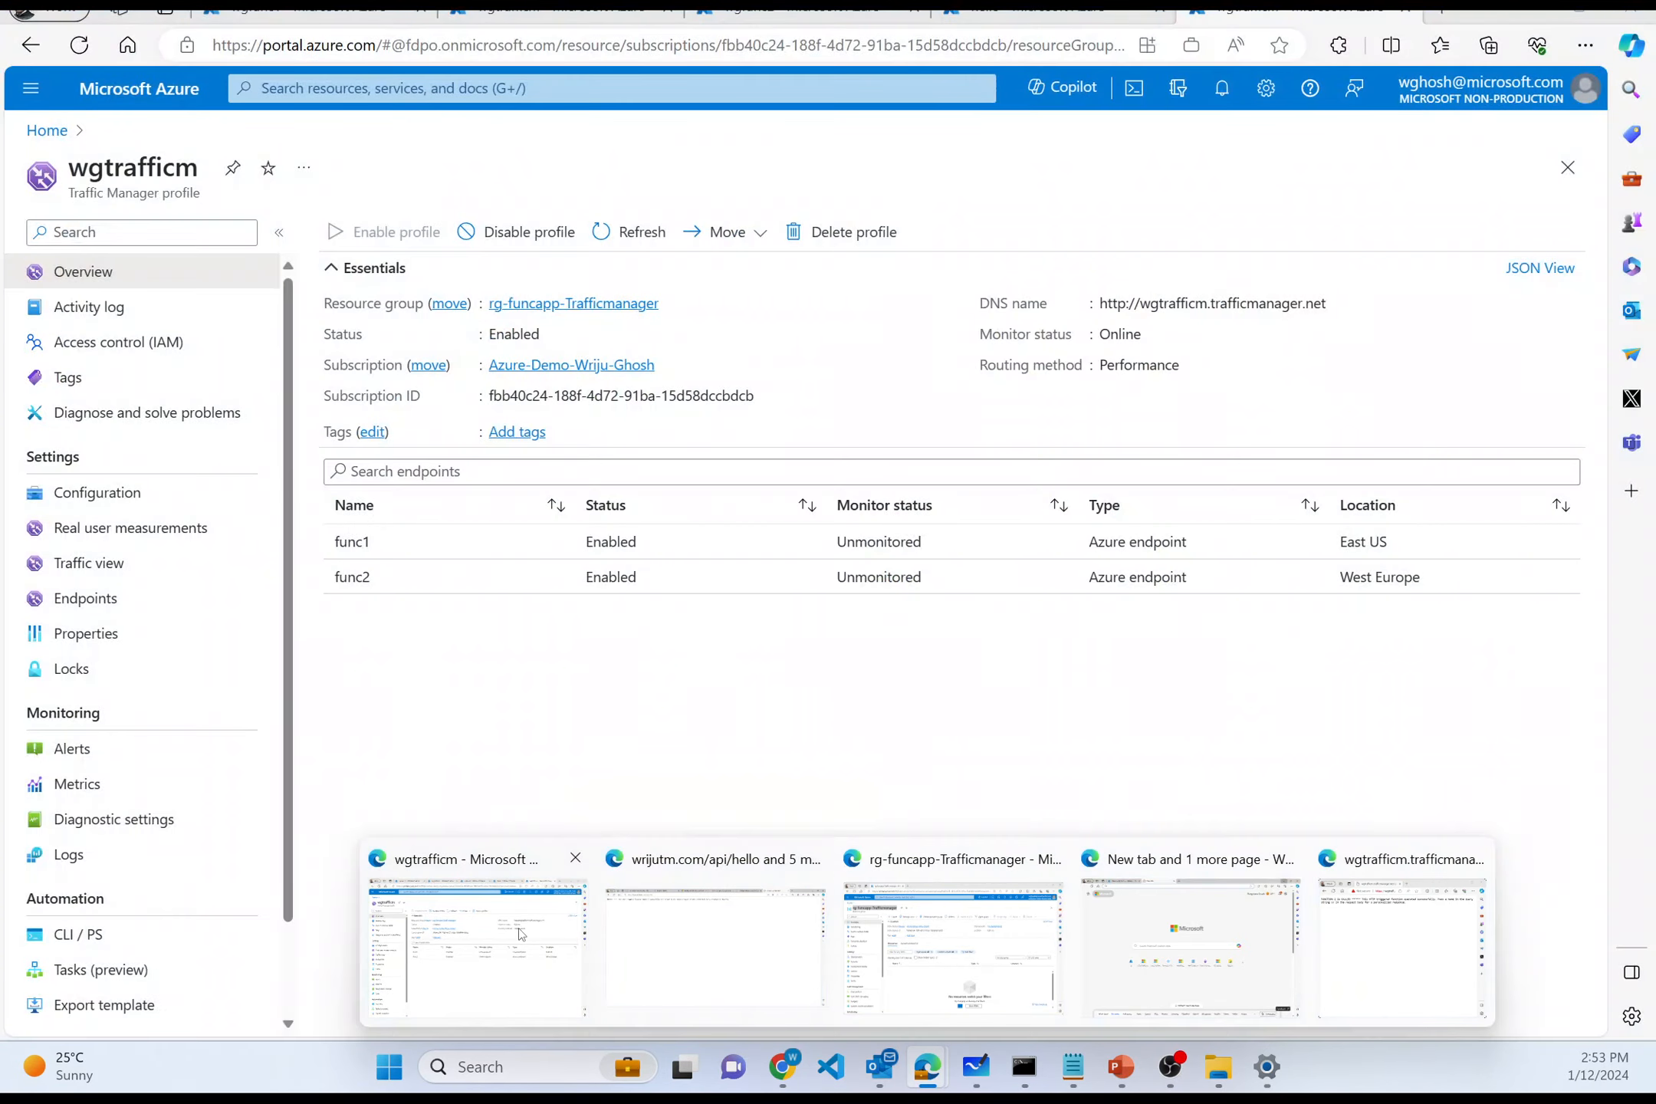
{"action": "left_click", "coordinate": [476, 947]}
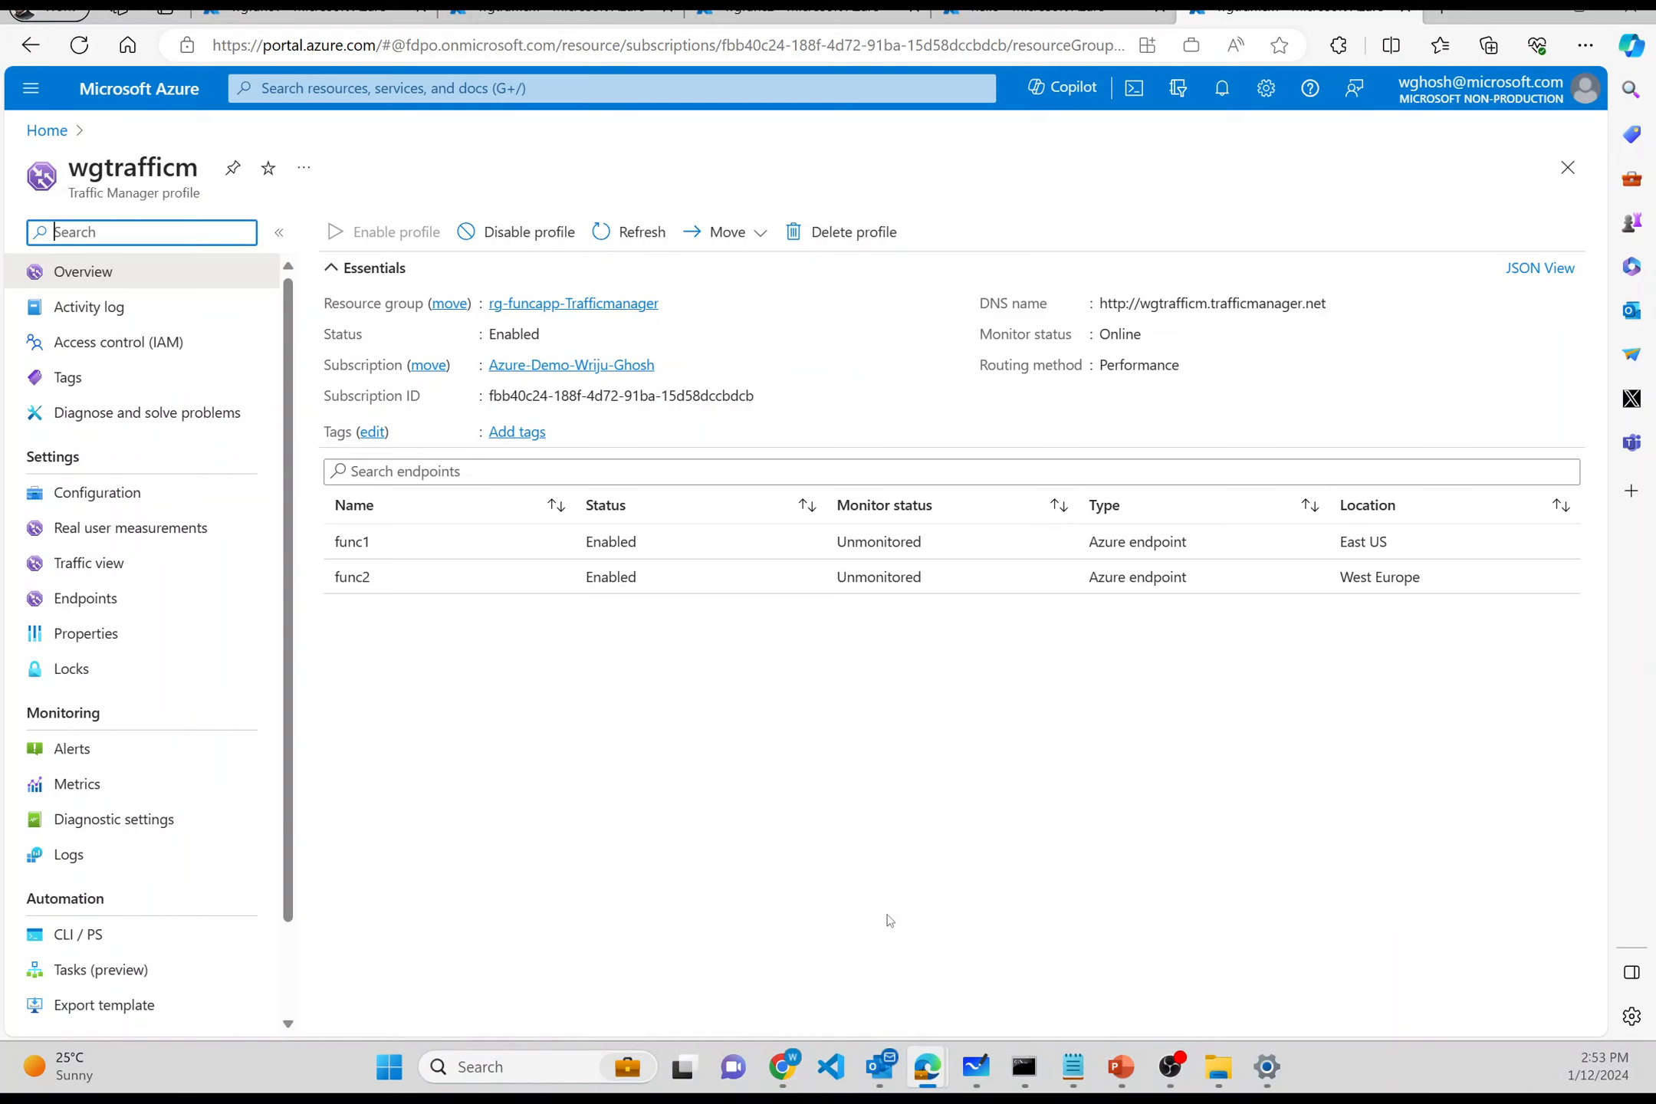
- Pull a new browser tab into its own window beside the overview
{"action": "left_click", "coordinate": [1442, 15]}
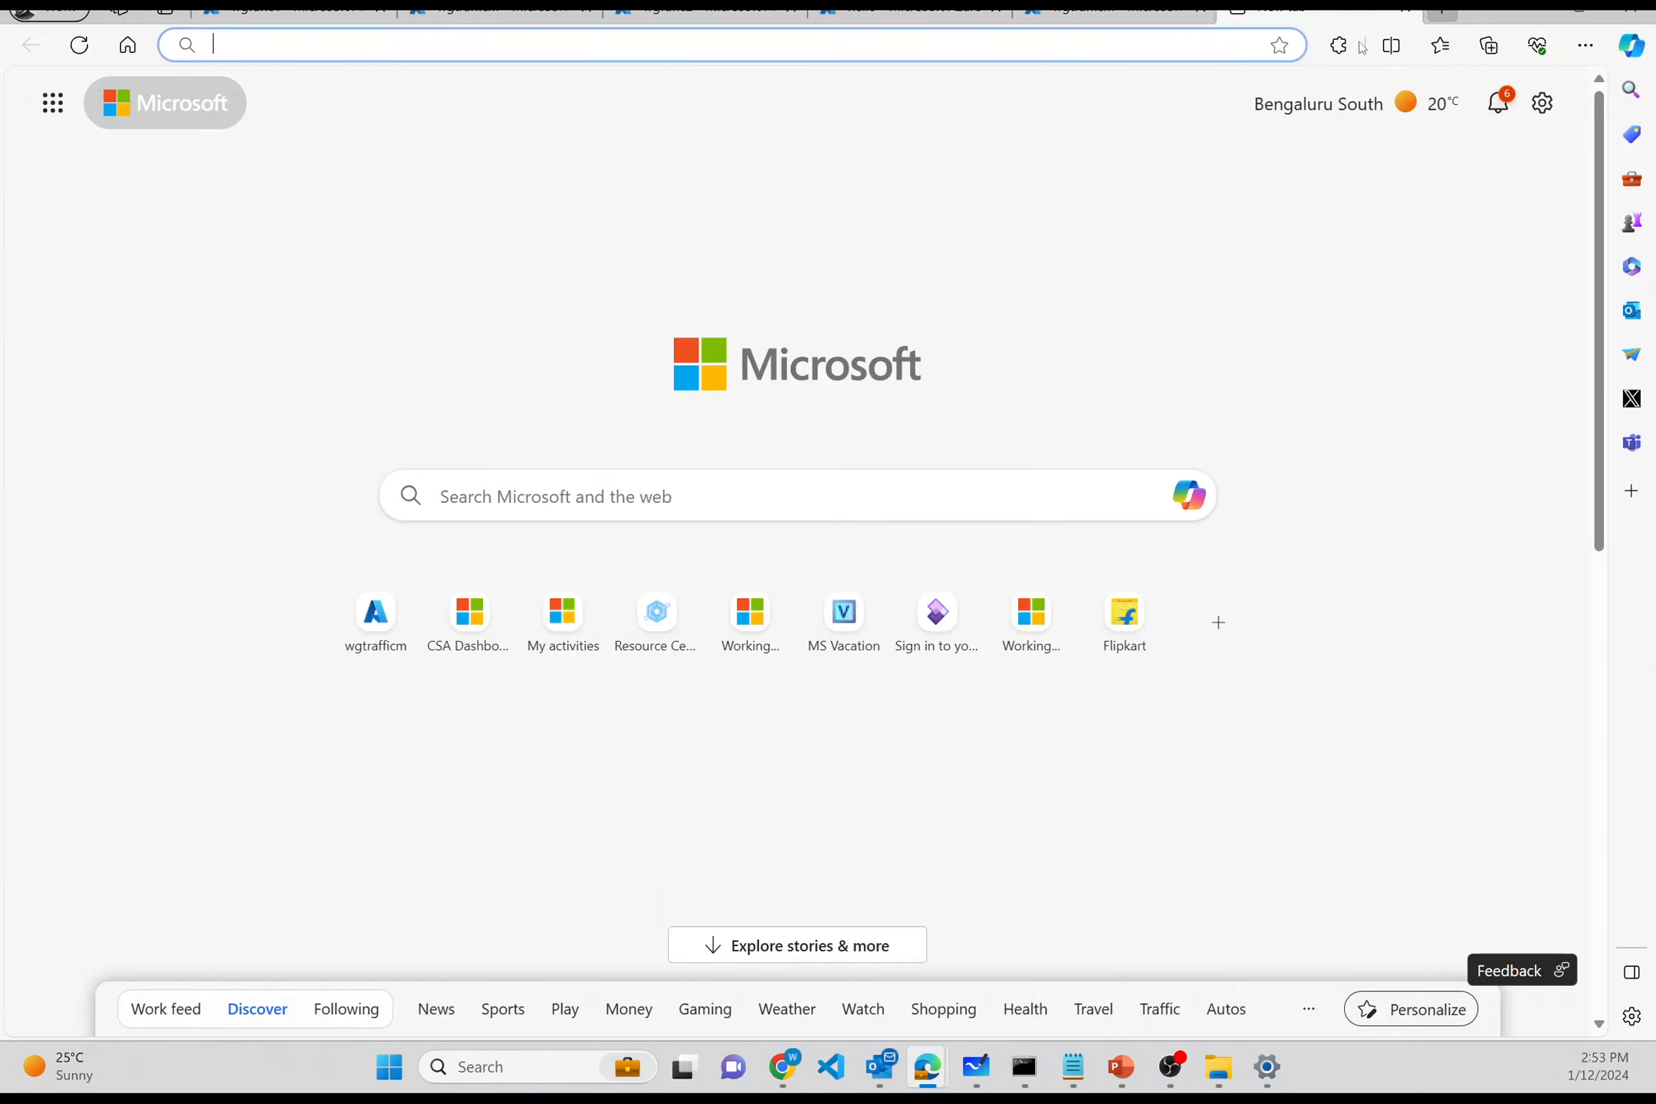
{"action": "left_click_drag", "start_coordinate": [1295, 12], "coordinate": [1294, 166]}
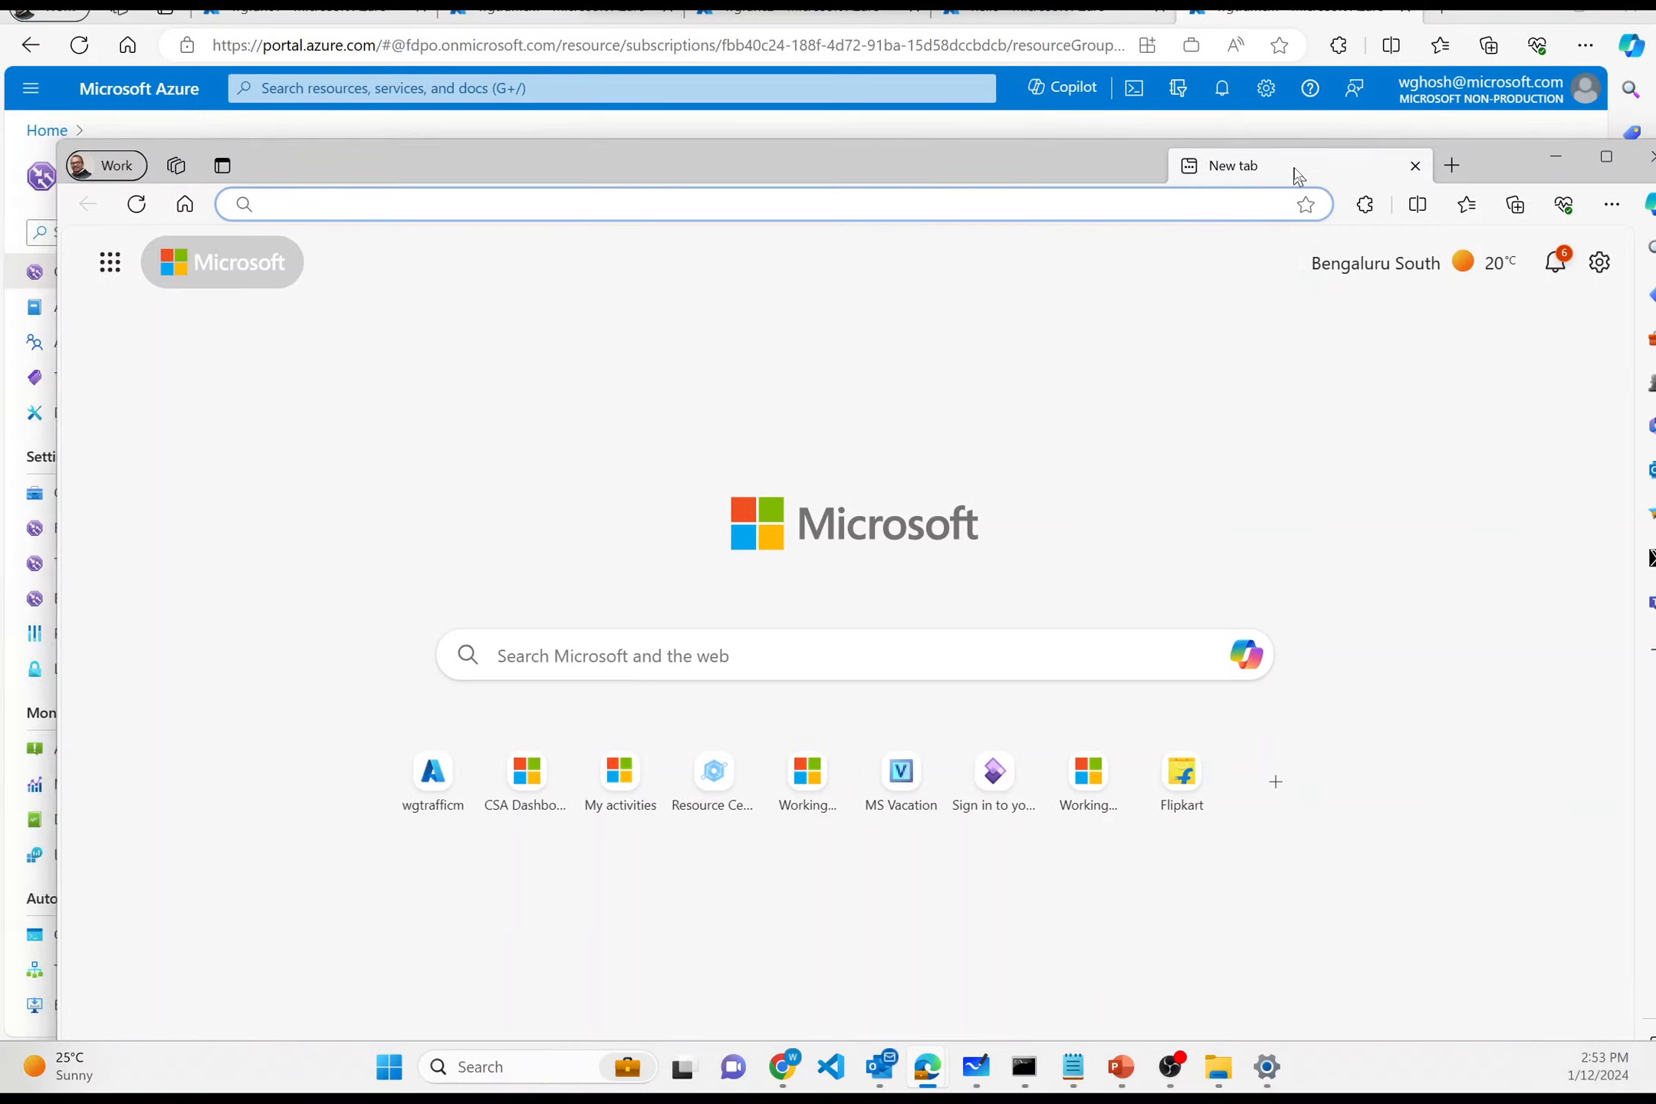
{"action": "left_click_drag", "start_coordinate": [689, 157], "coordinate": [744, 322]}
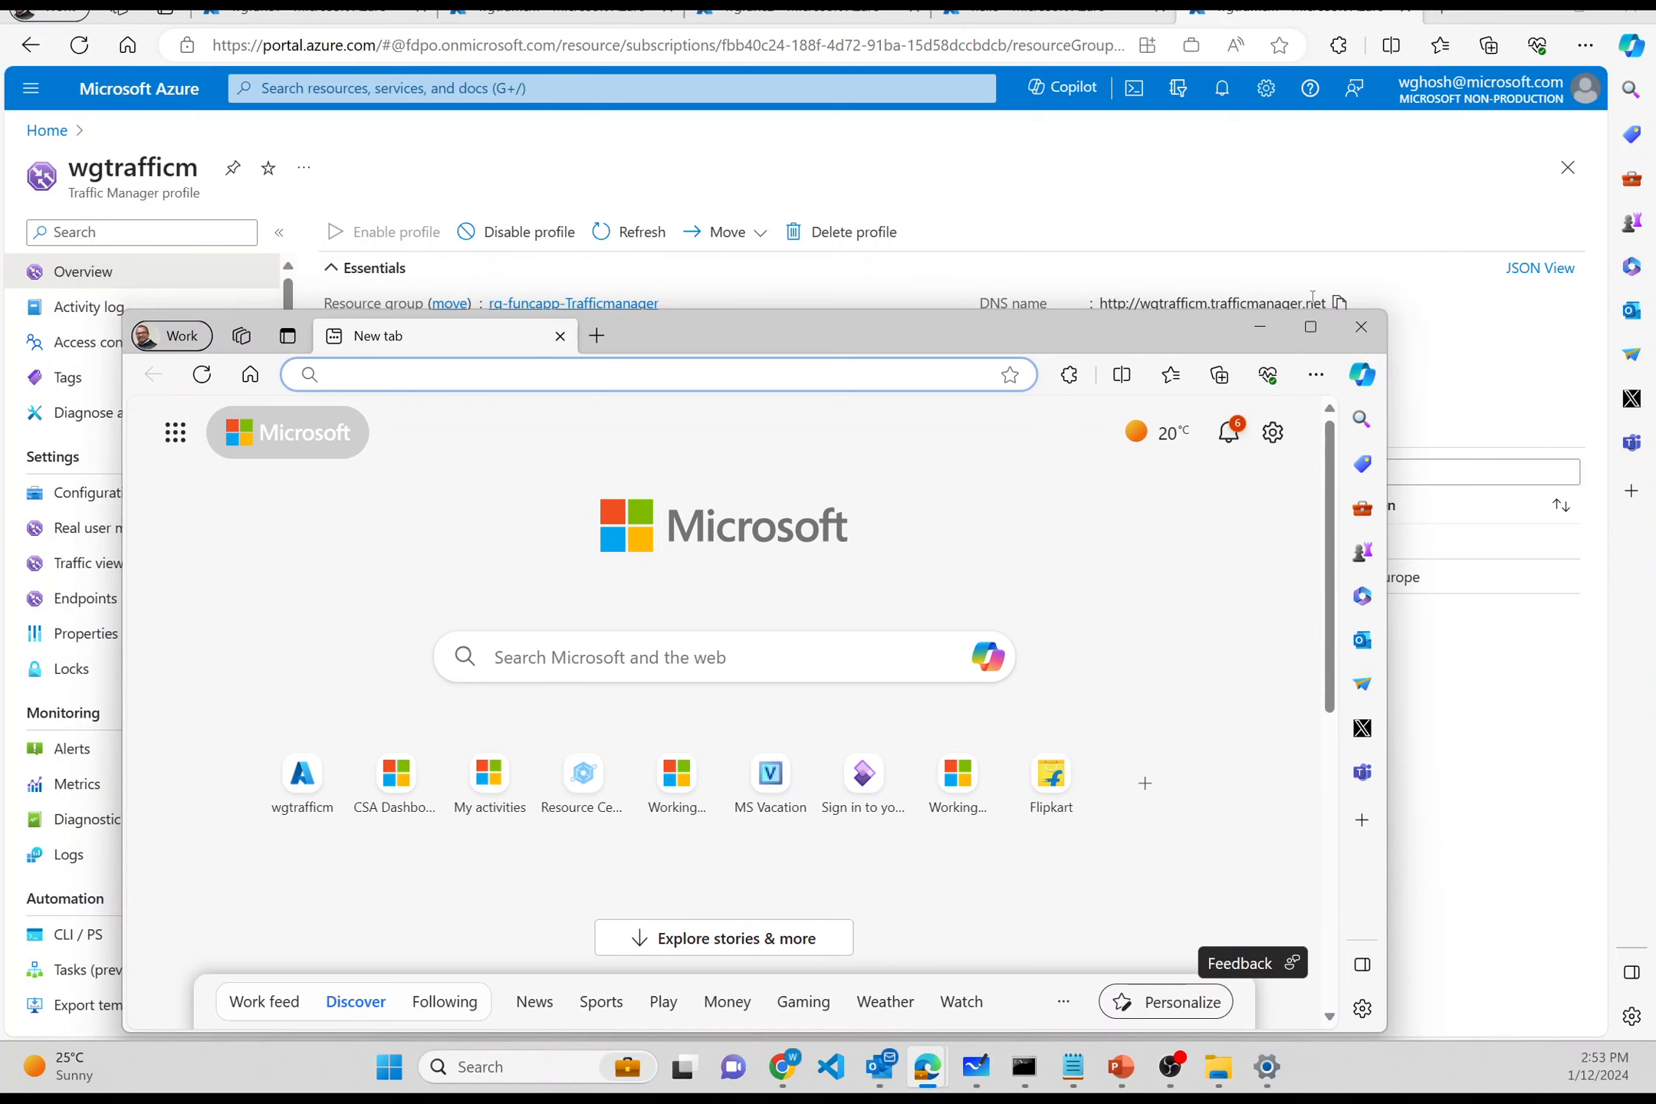
- Load wgtrafficm.trafficmanager.net/api/hello, which returns Error 403, then start wgfunc2 again
{"action": "left_click", "coordinate": [1338, 305]}
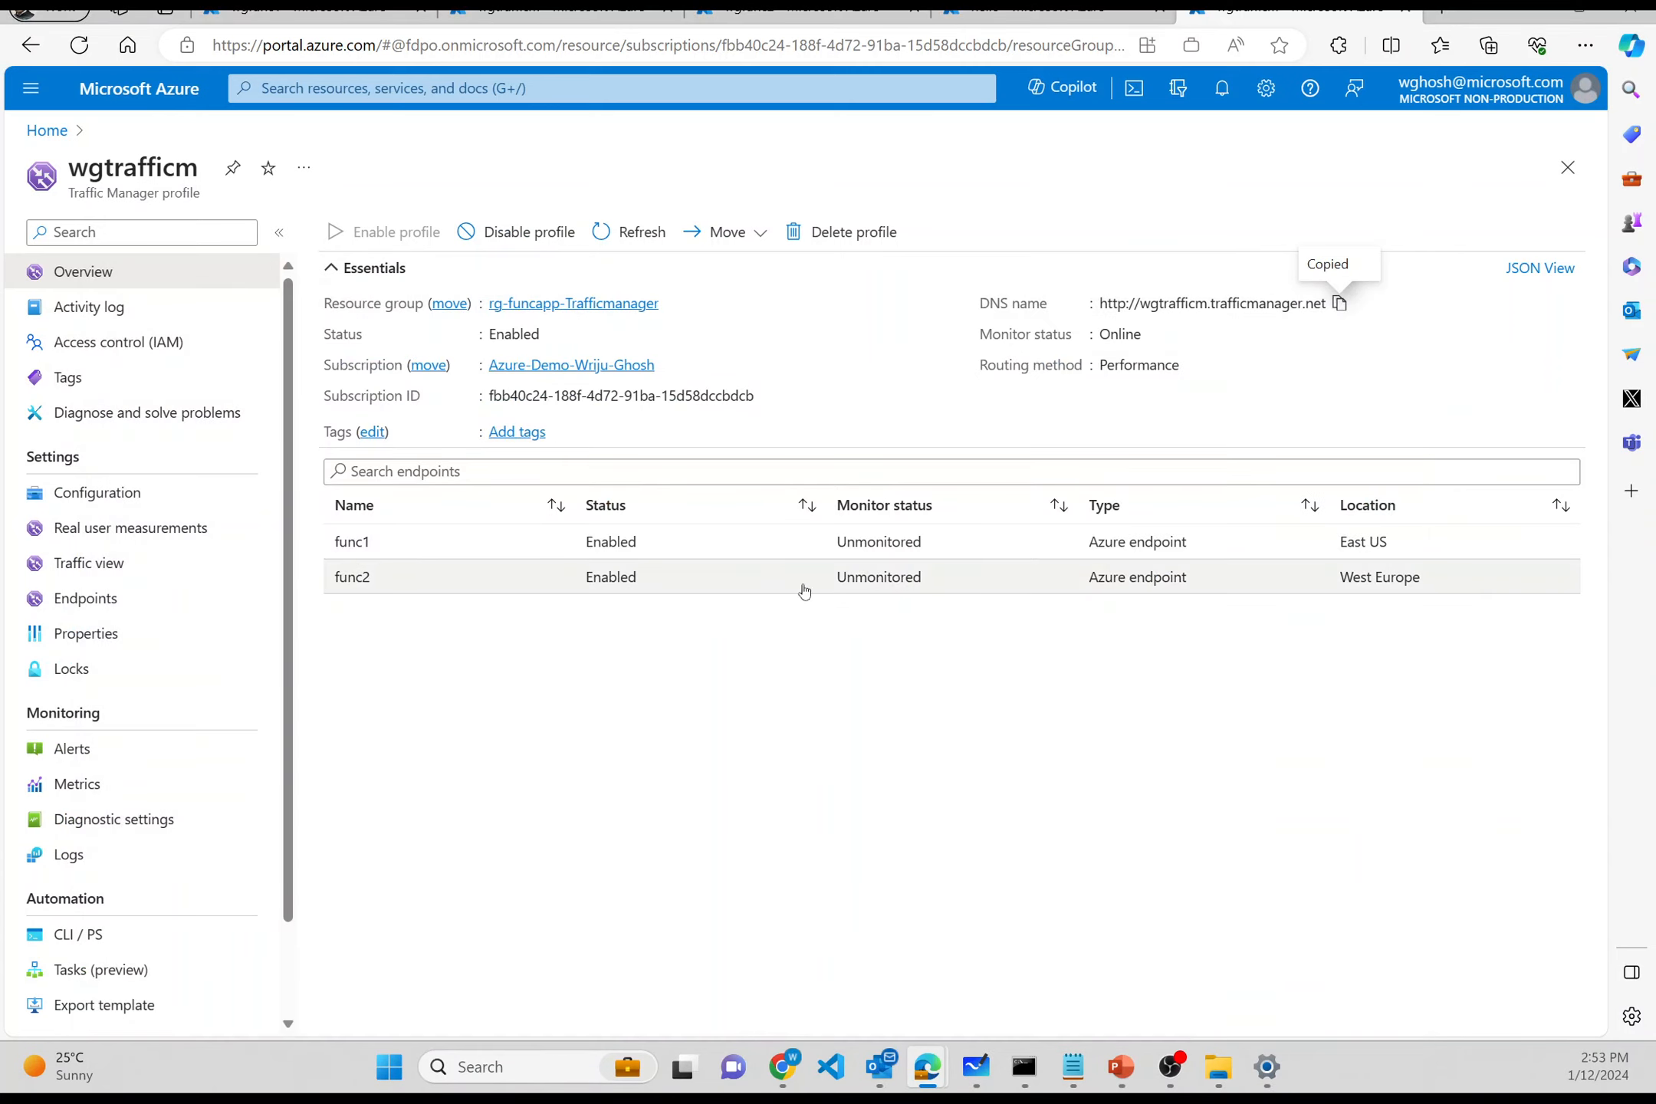
{"action": "key", "text": "alt+Tab"}
{"action": "key", "text": "ctrl+v"}
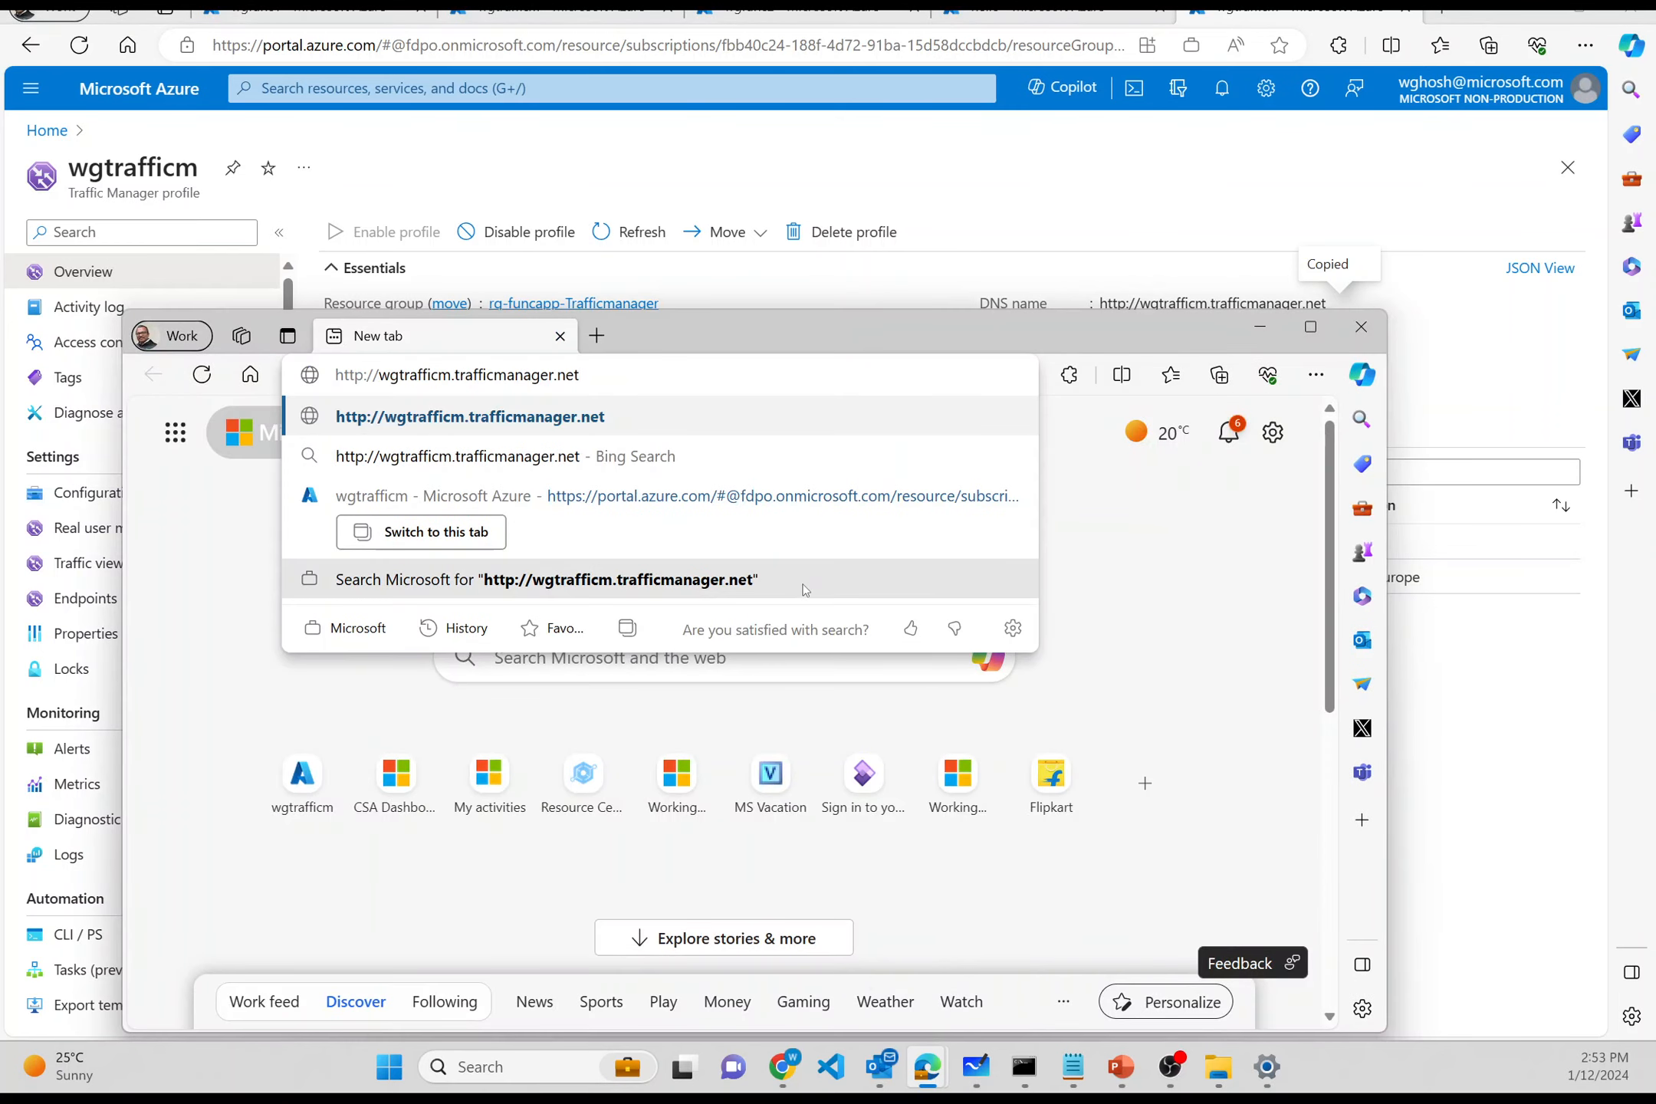
{"action": "type", "text": "/api/hell"}
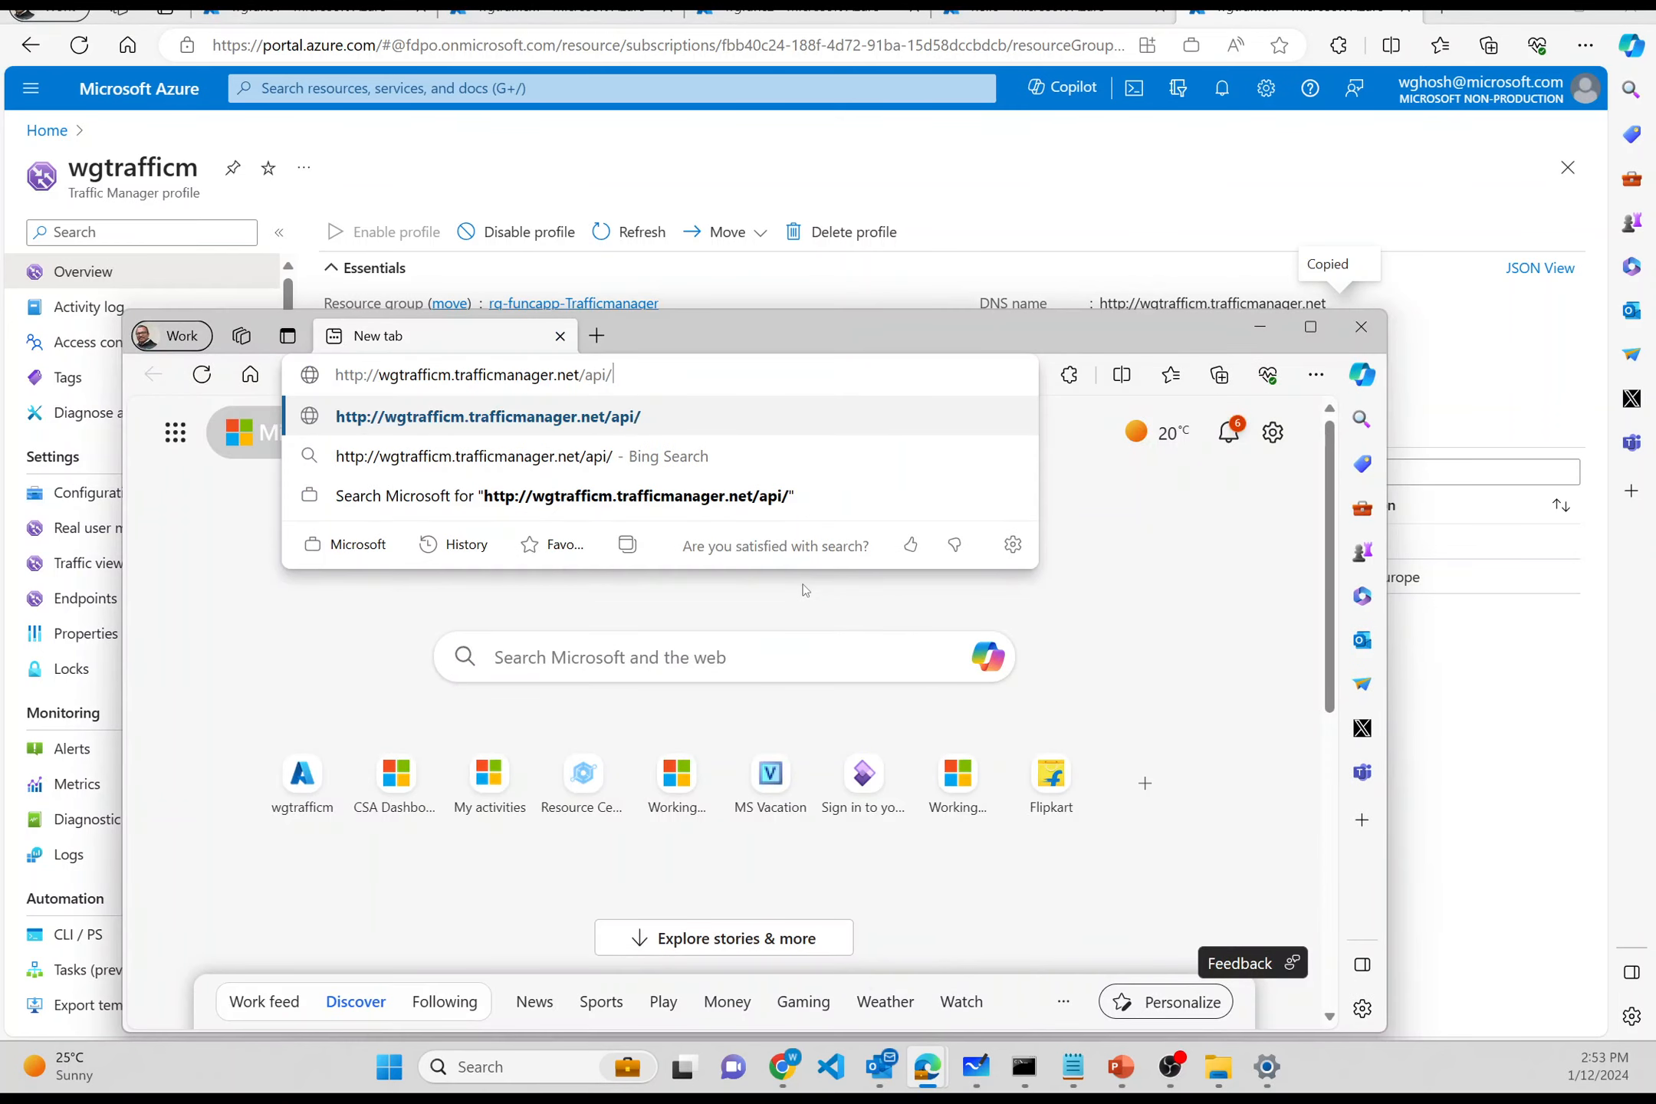
{"action": "type", "text": "o"}
{"action": "key", "text": "Return"}
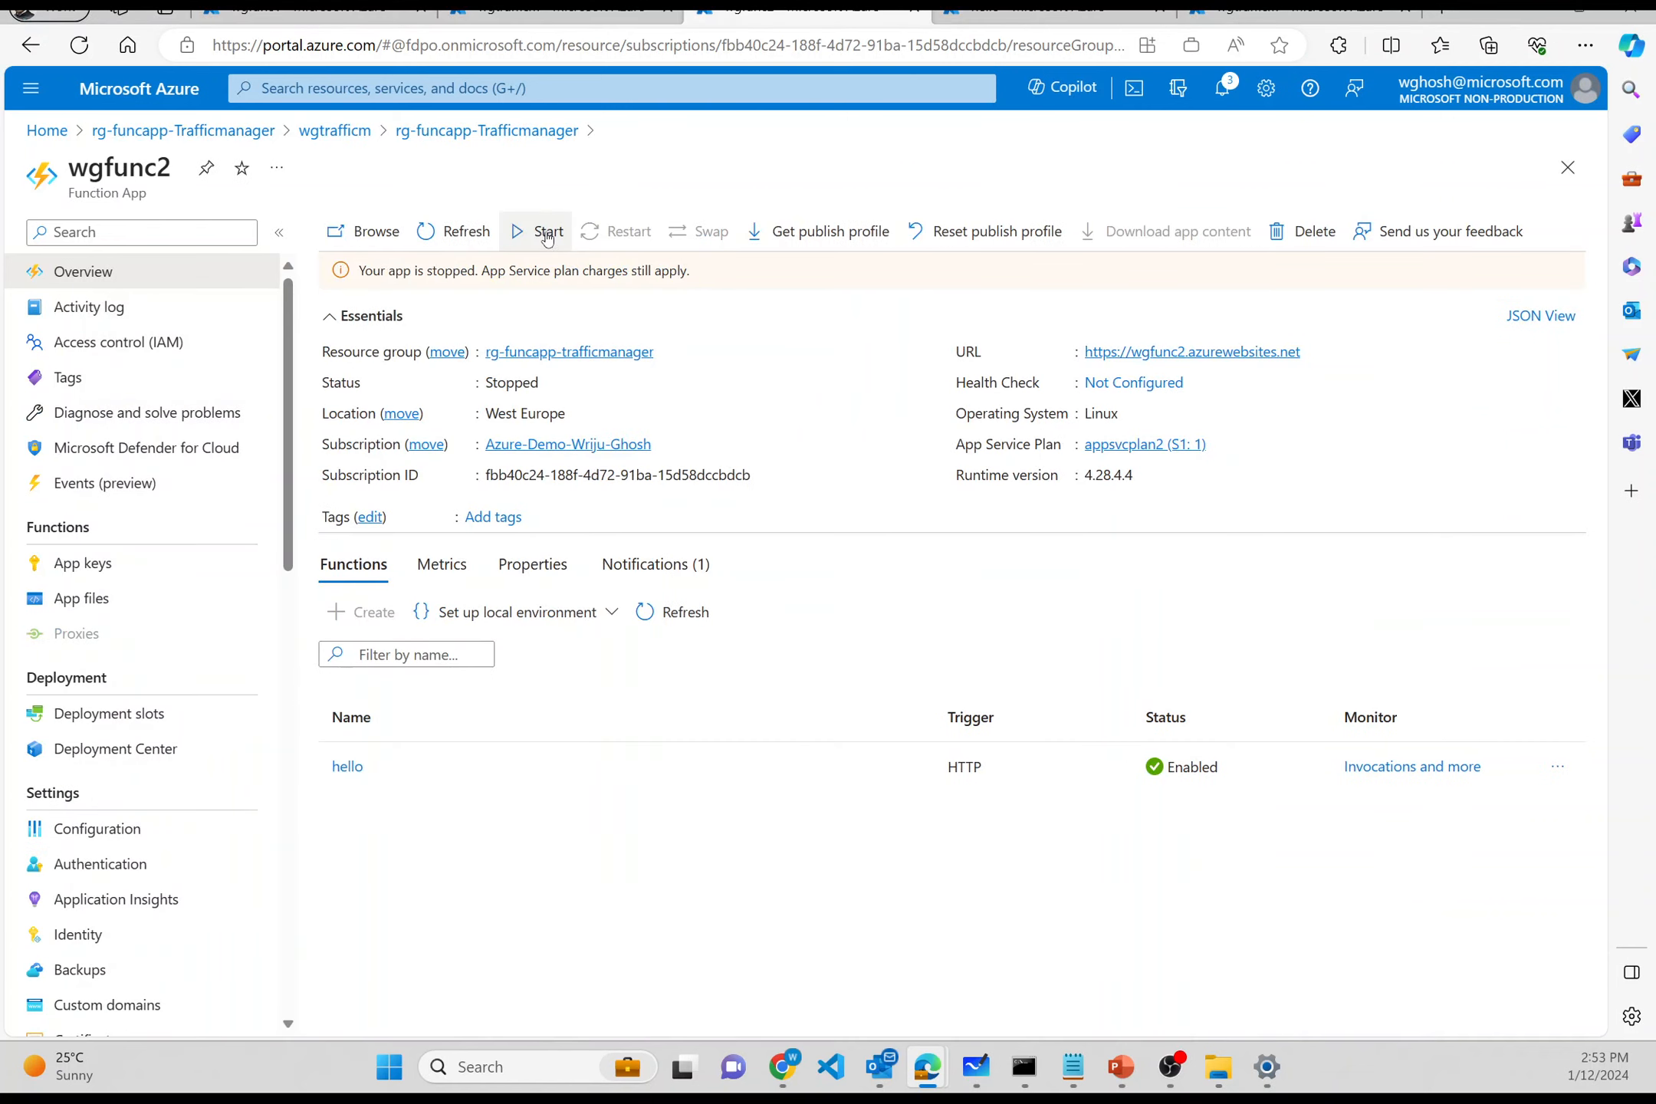
{"action": "left_click", "coordinate": [546, 235]}
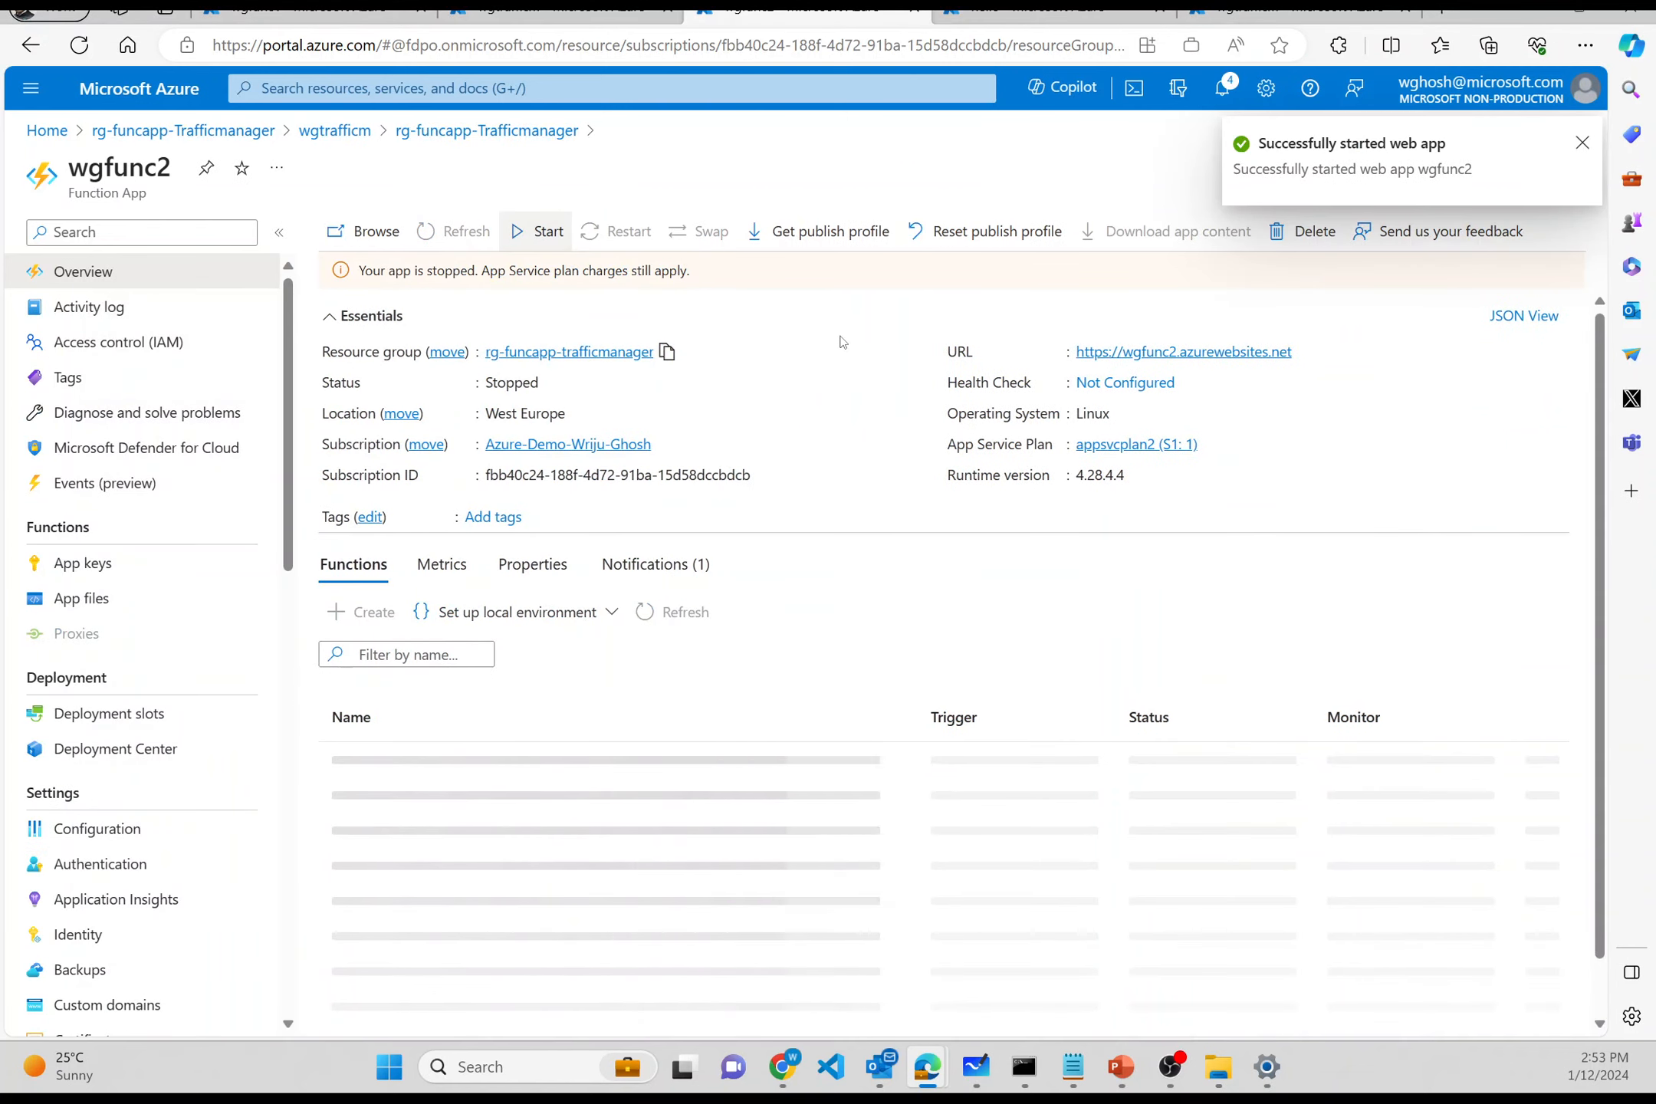
- Reload the Traffic Manager /api/hello page in the Edge window to retest routing
{"action": "key", "text": "alt+Tab"}
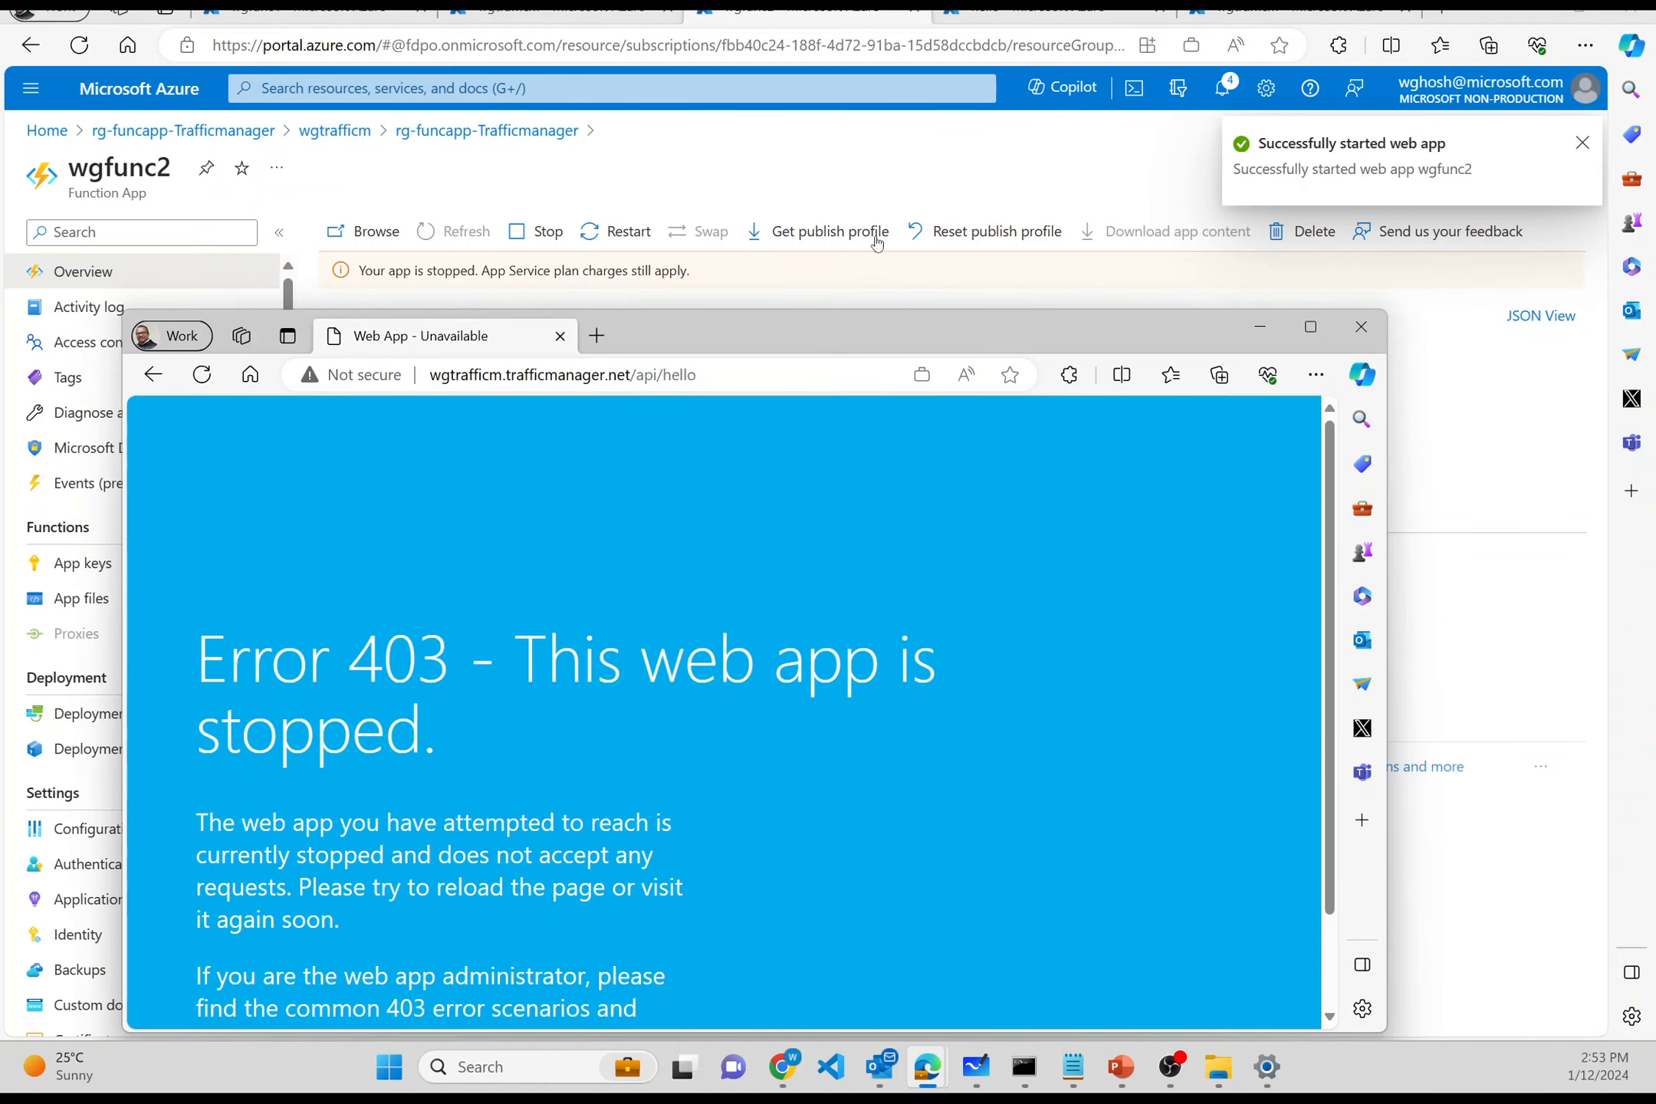
{"action": "left_click", "coordinate": [756, 375]}
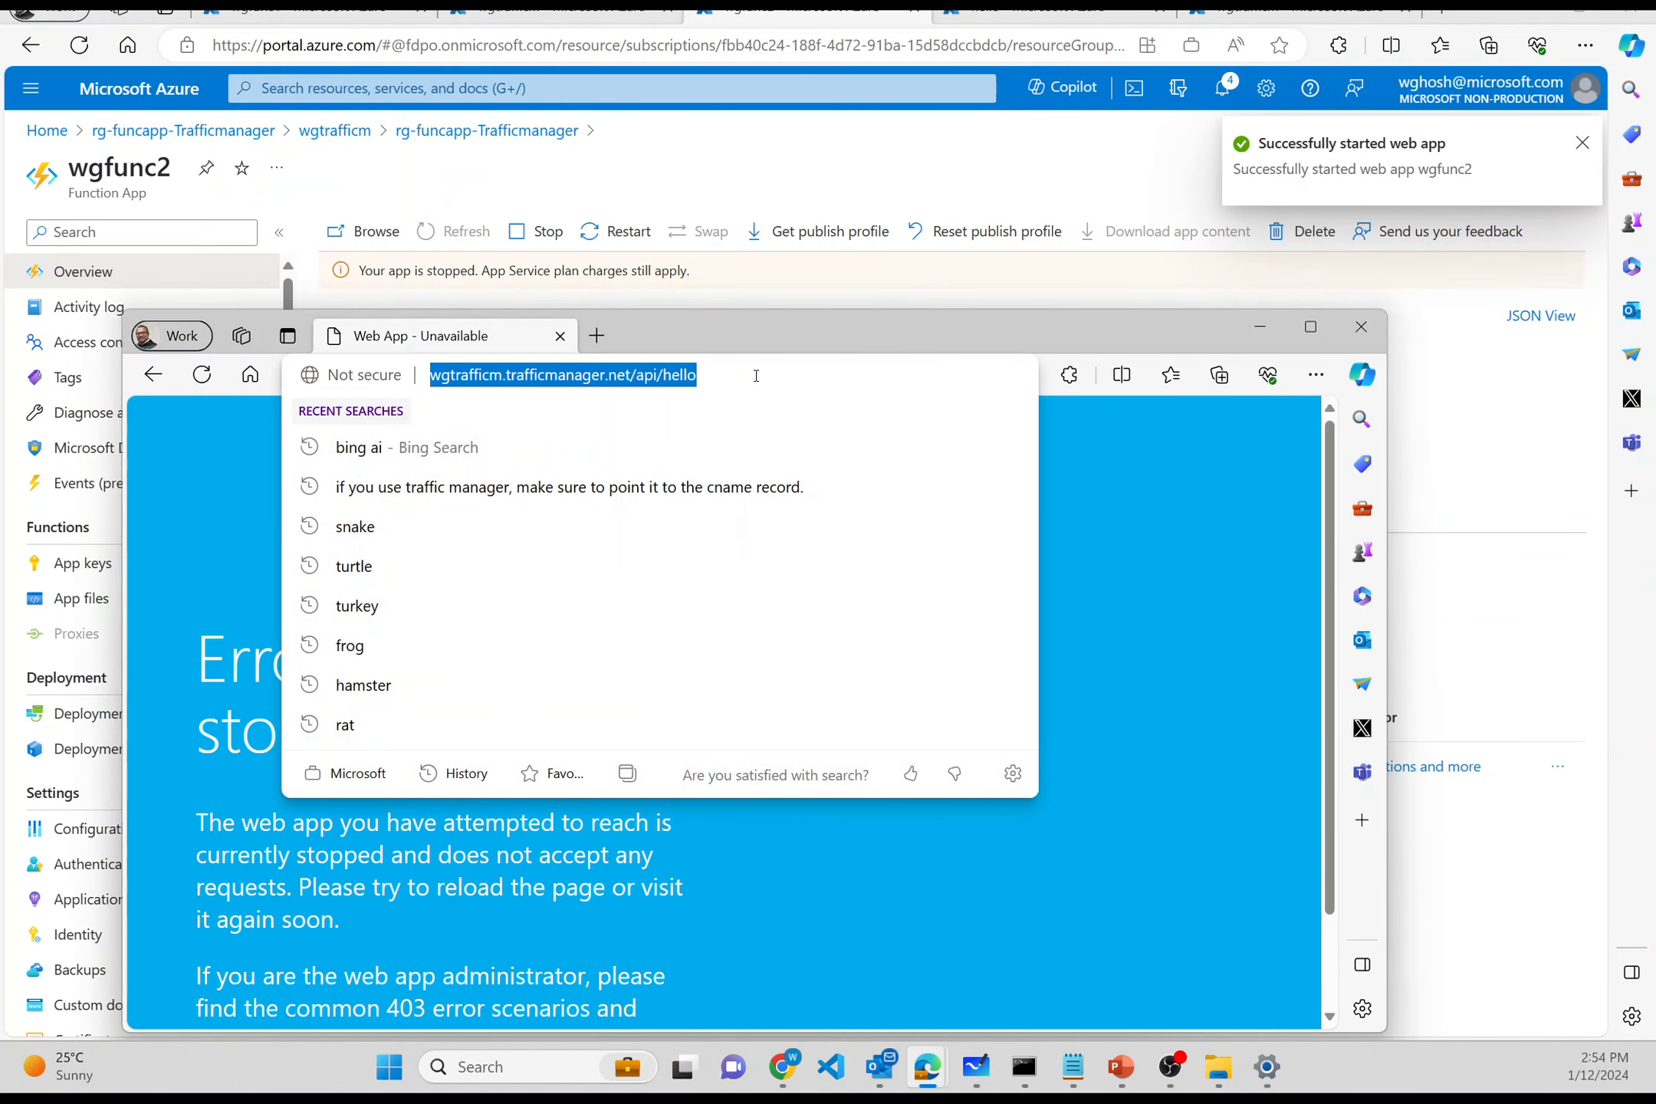
{"action": "key", "text": "Return"}
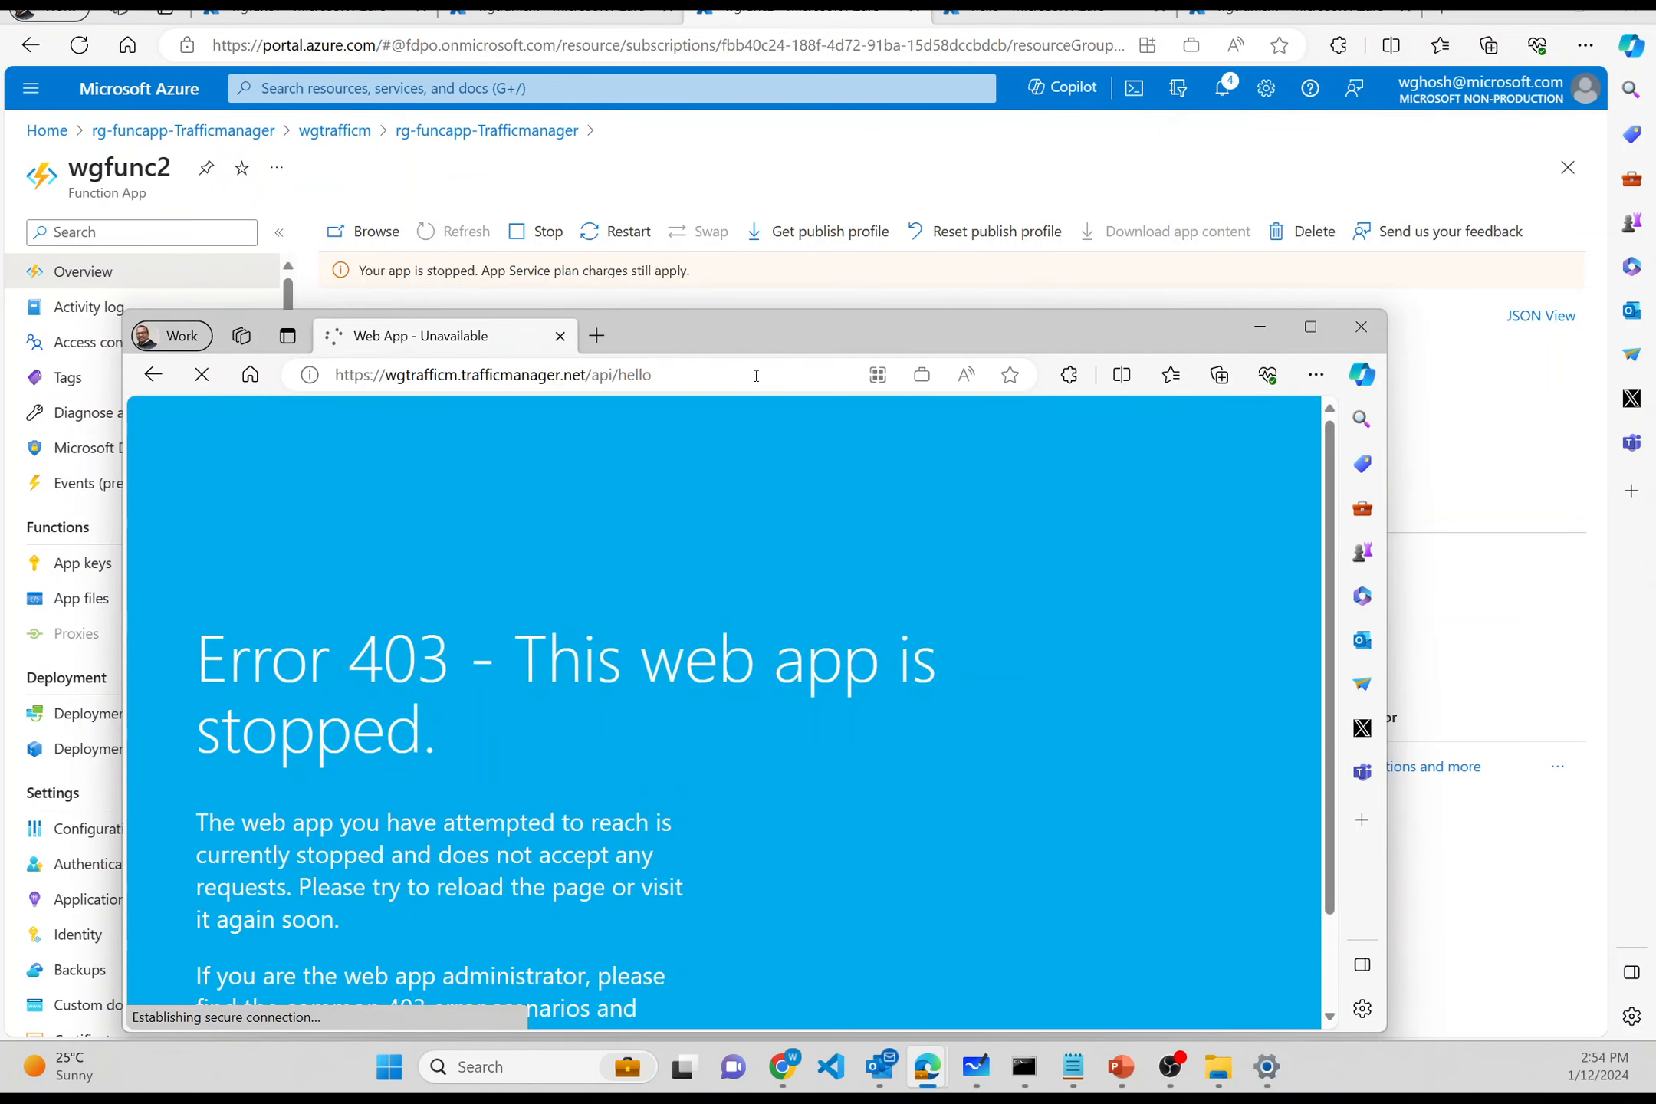
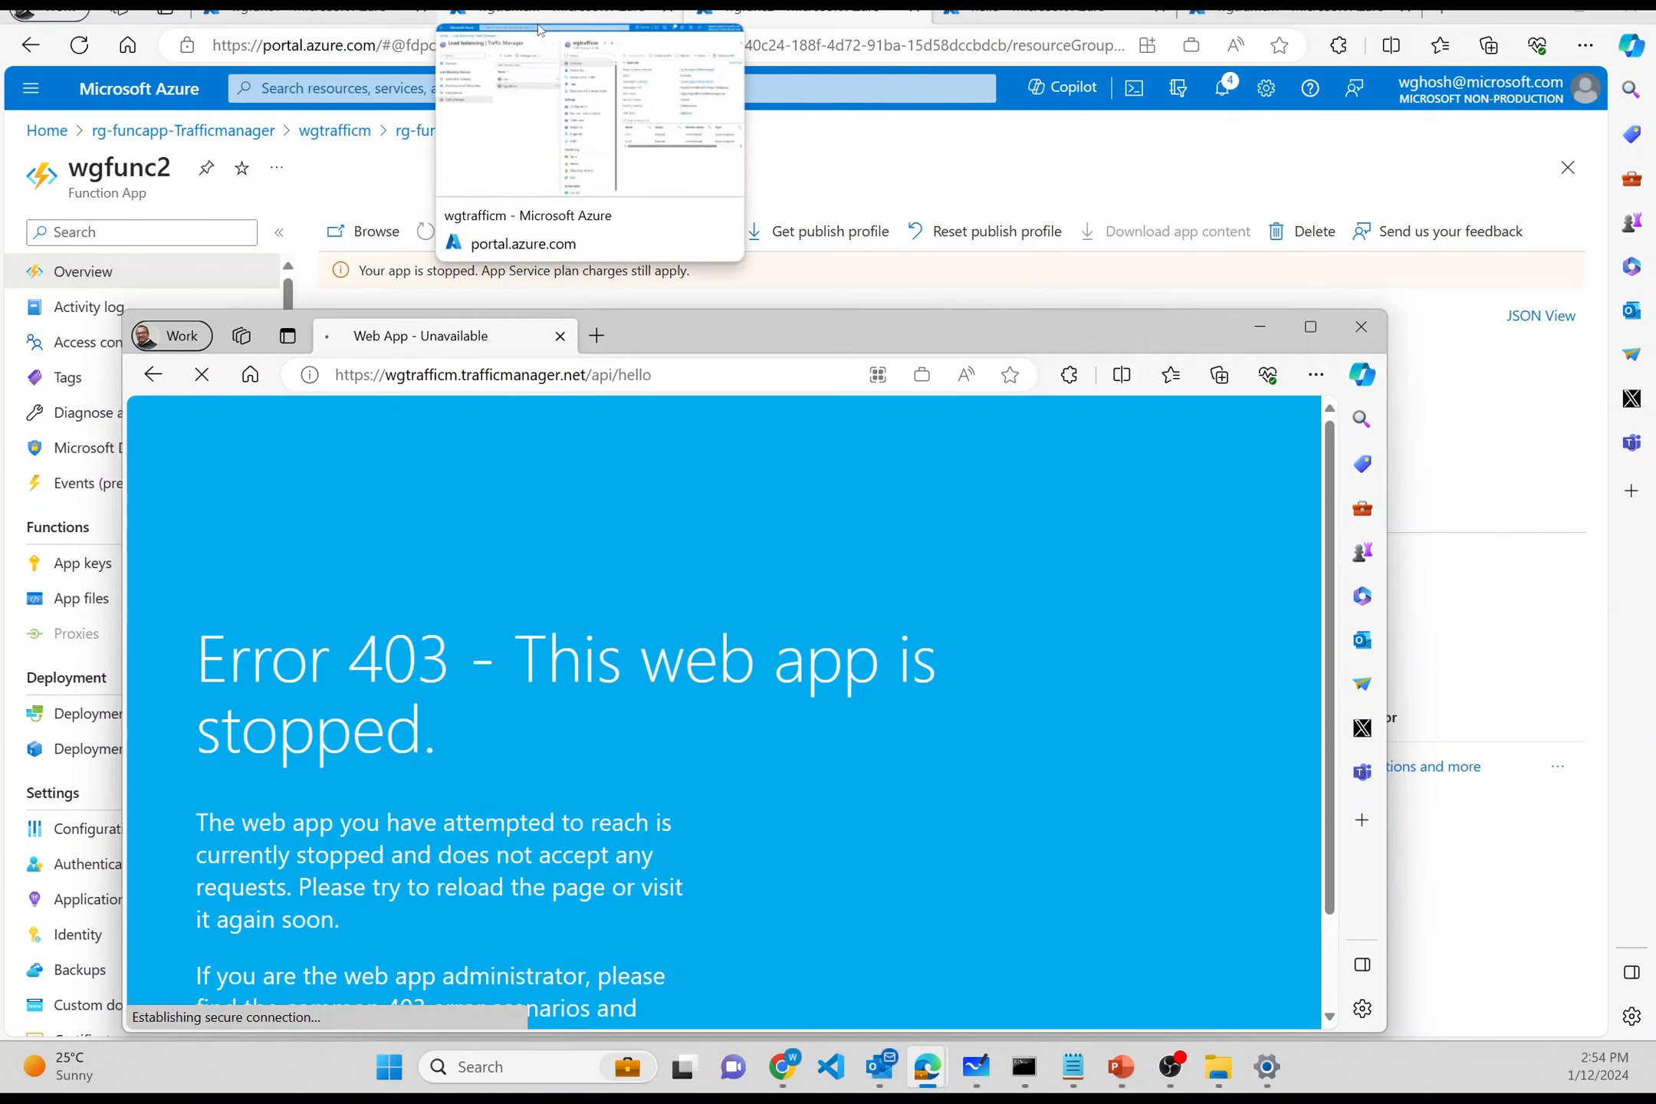
- Open the Custom domains settings from the wgfunc1 function app overview
{"action": "left_click", "coordinate": [328, 16]}
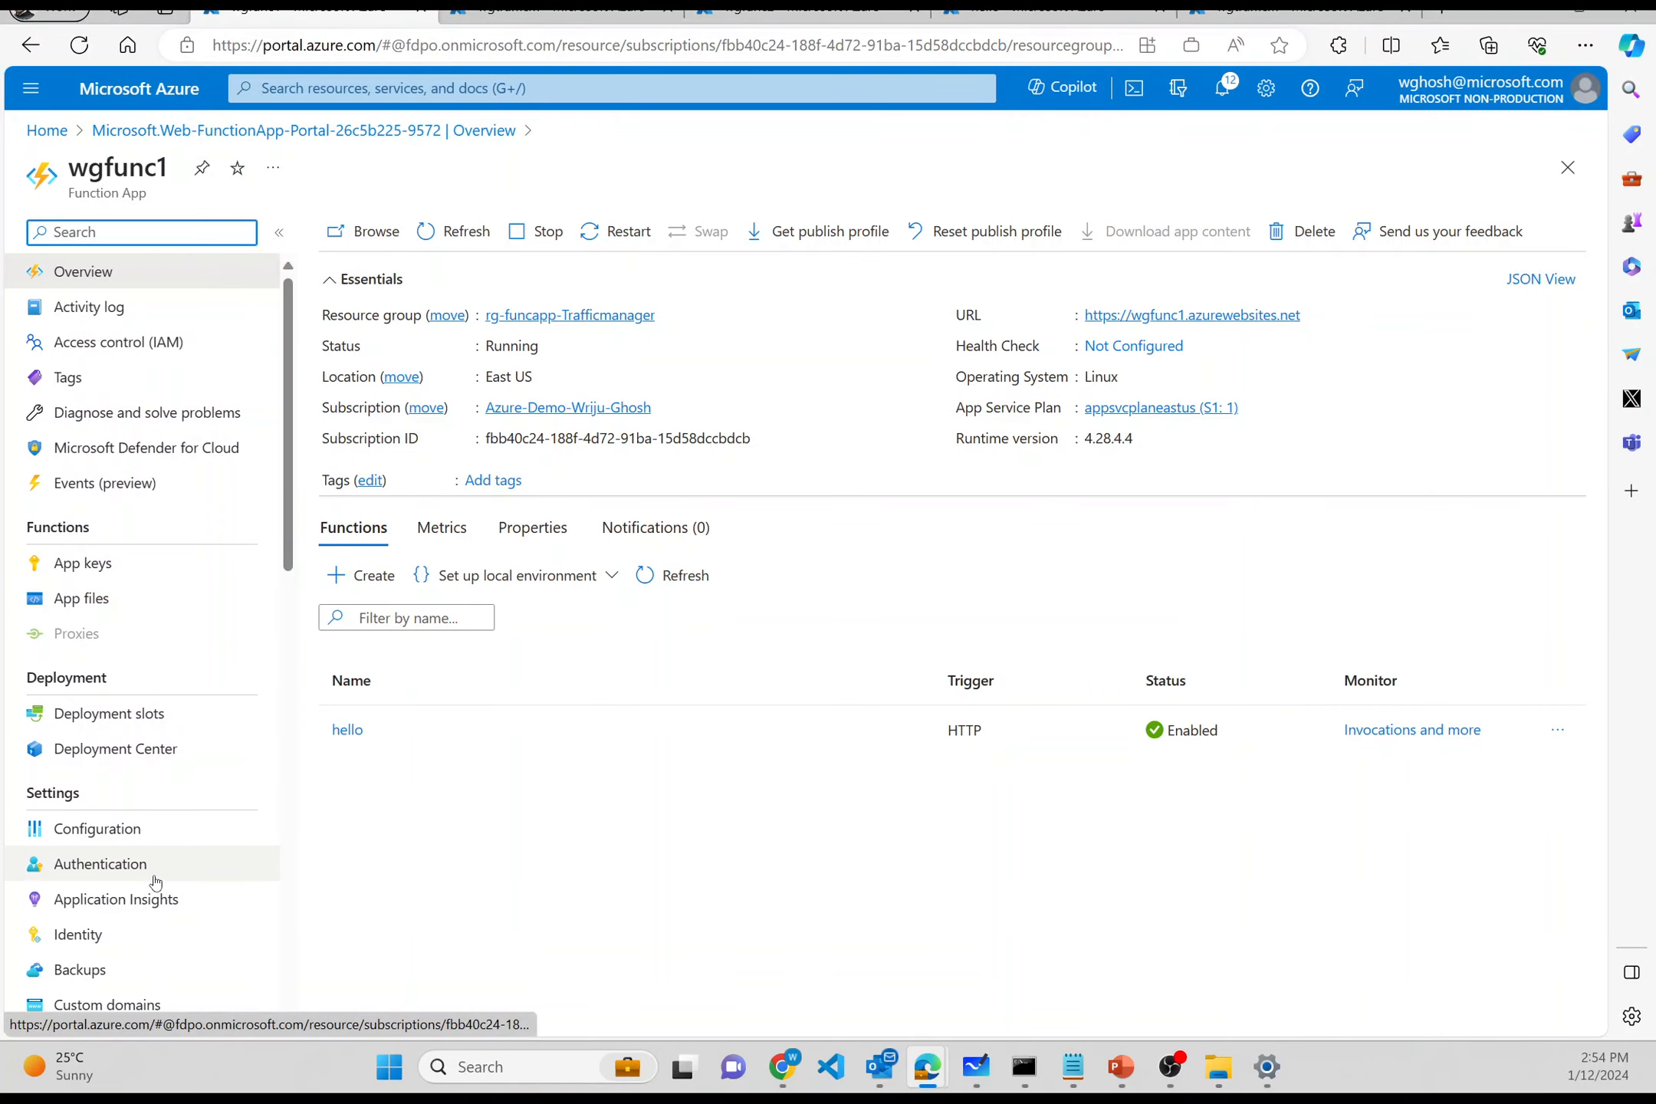
{"action": "scroll", "coordinate": [153, 882], "scroll_direction": "down", "scroll_amount": 2}
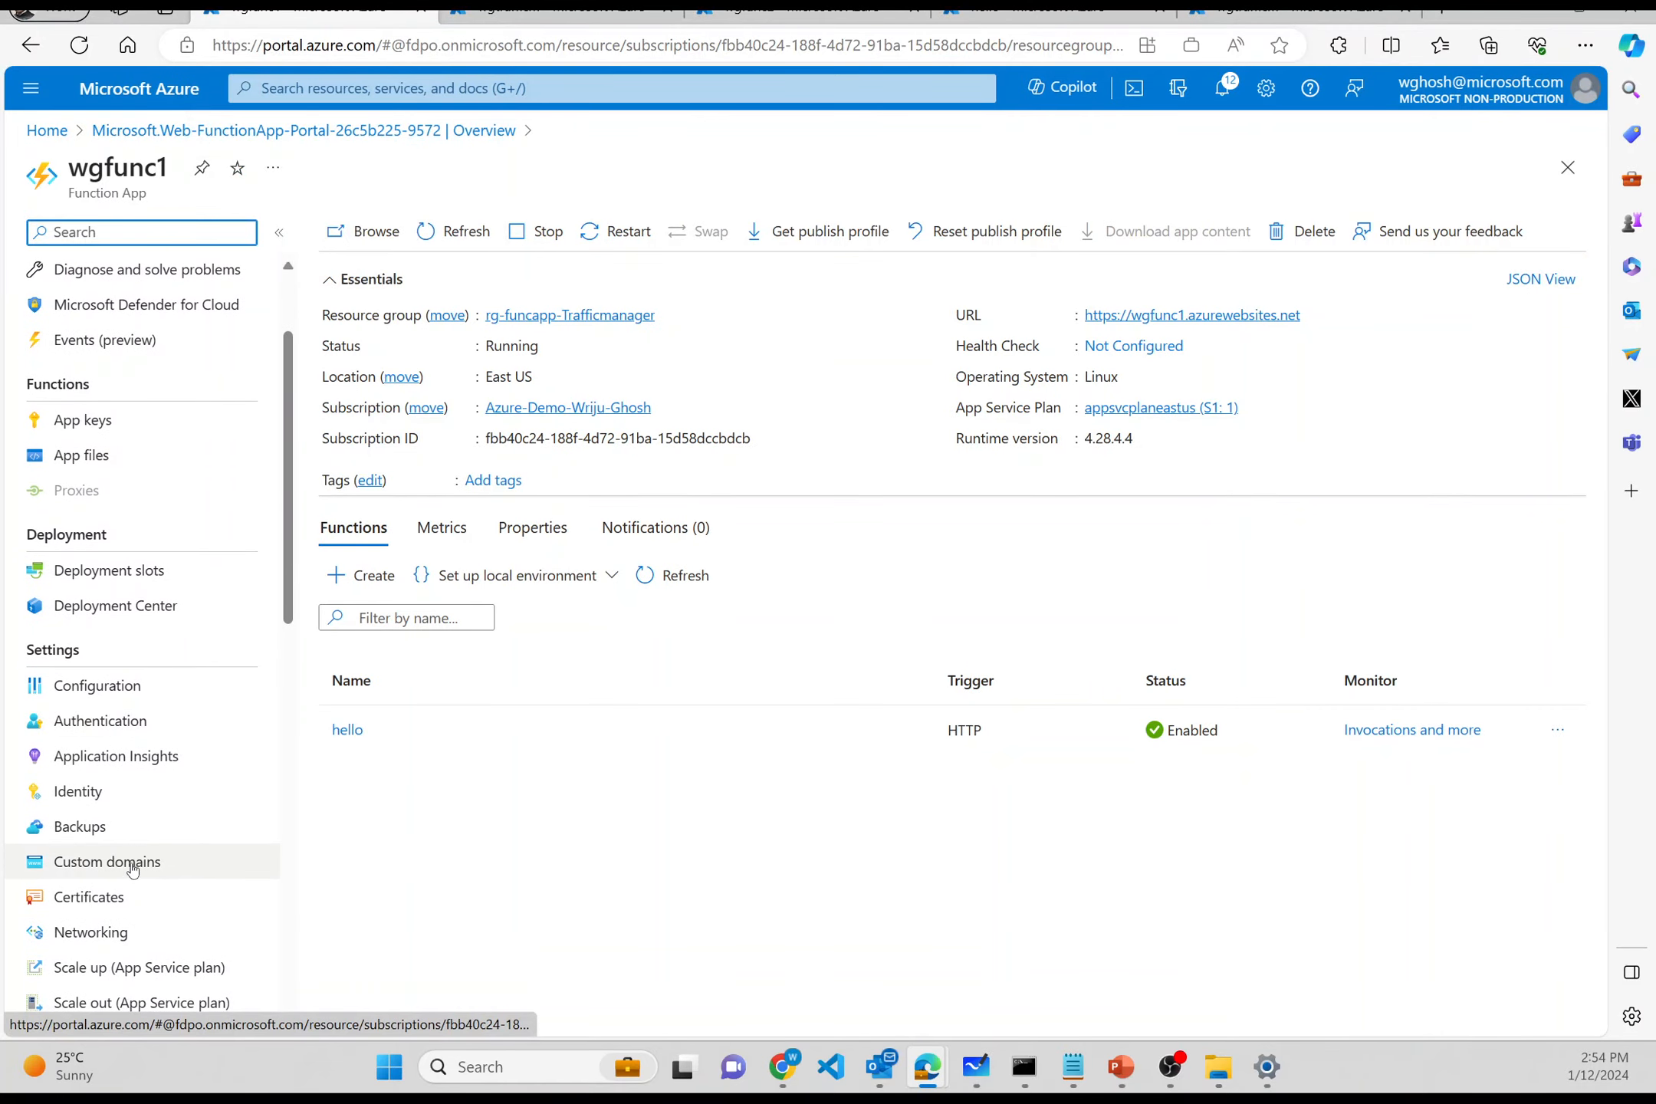
{"action": "left_click", "coordinate": [132, 866]}
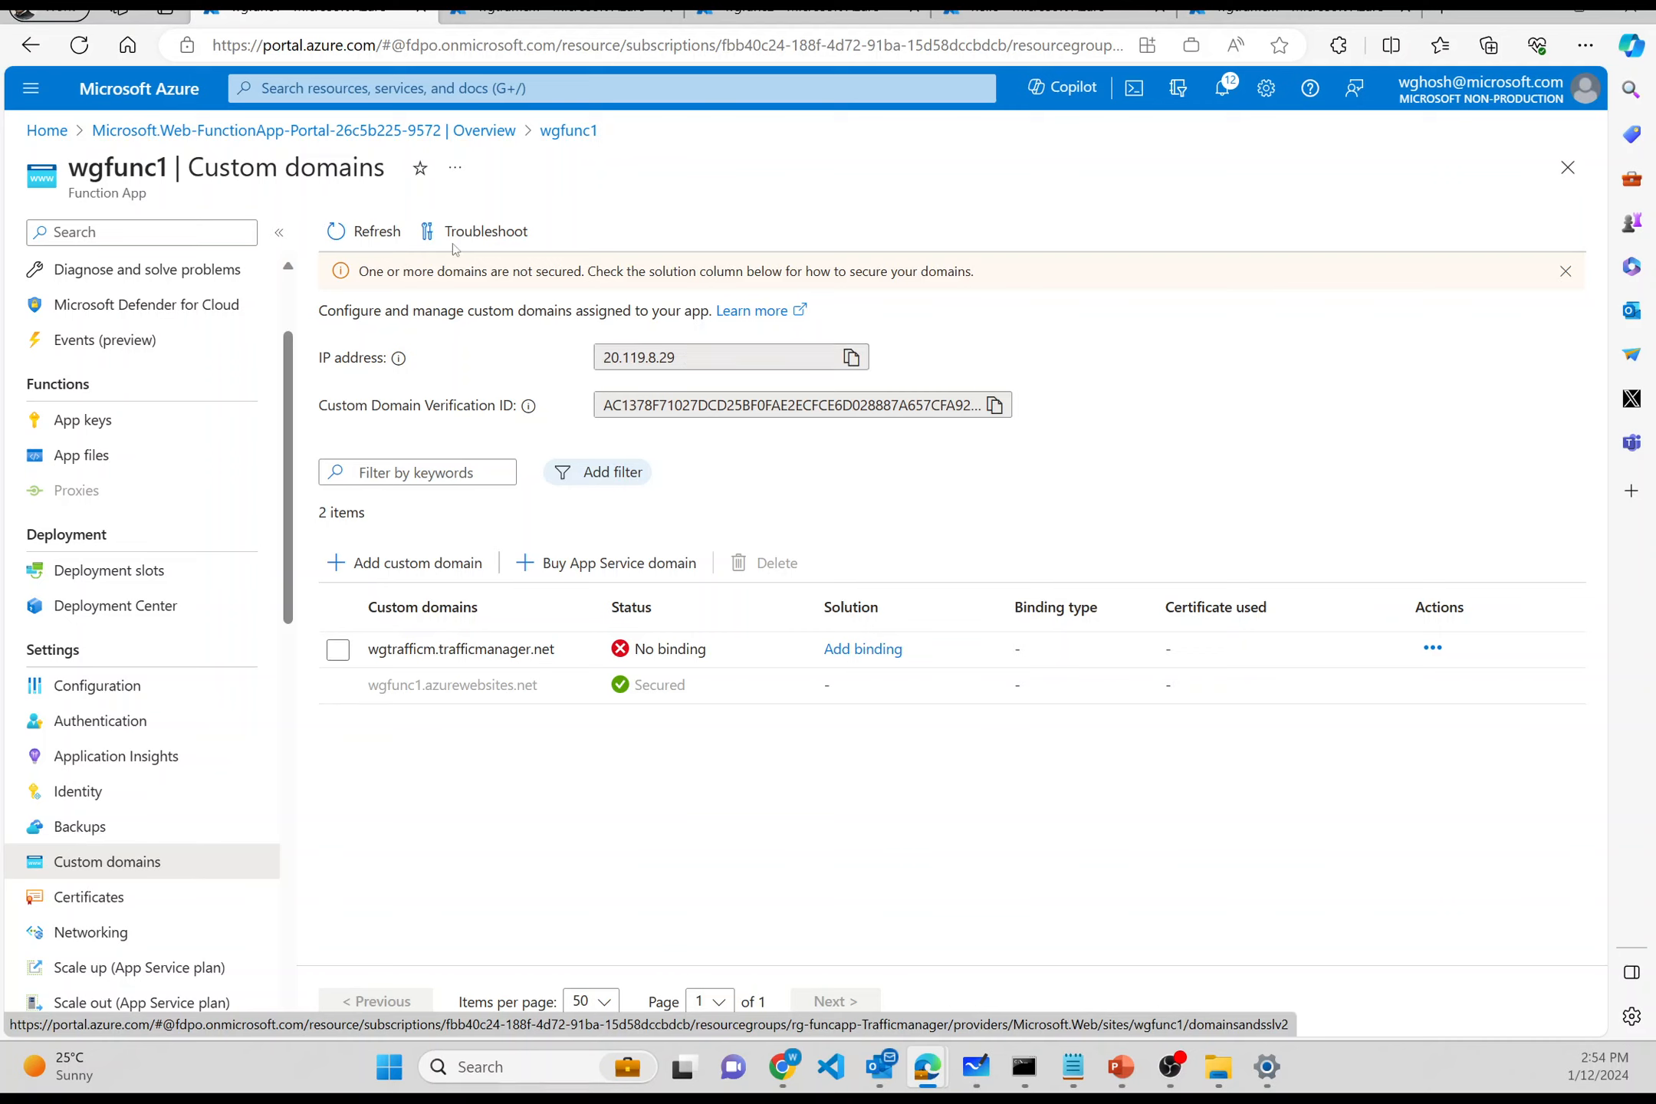
- Reach wgfunc1's custom domains via Home and rg-funcapp-Trafficmanager, and begin an SSL binding for wgtrafficm.trafficmanager.net
{"action": "left_click", "coordinate": [33, 132]}
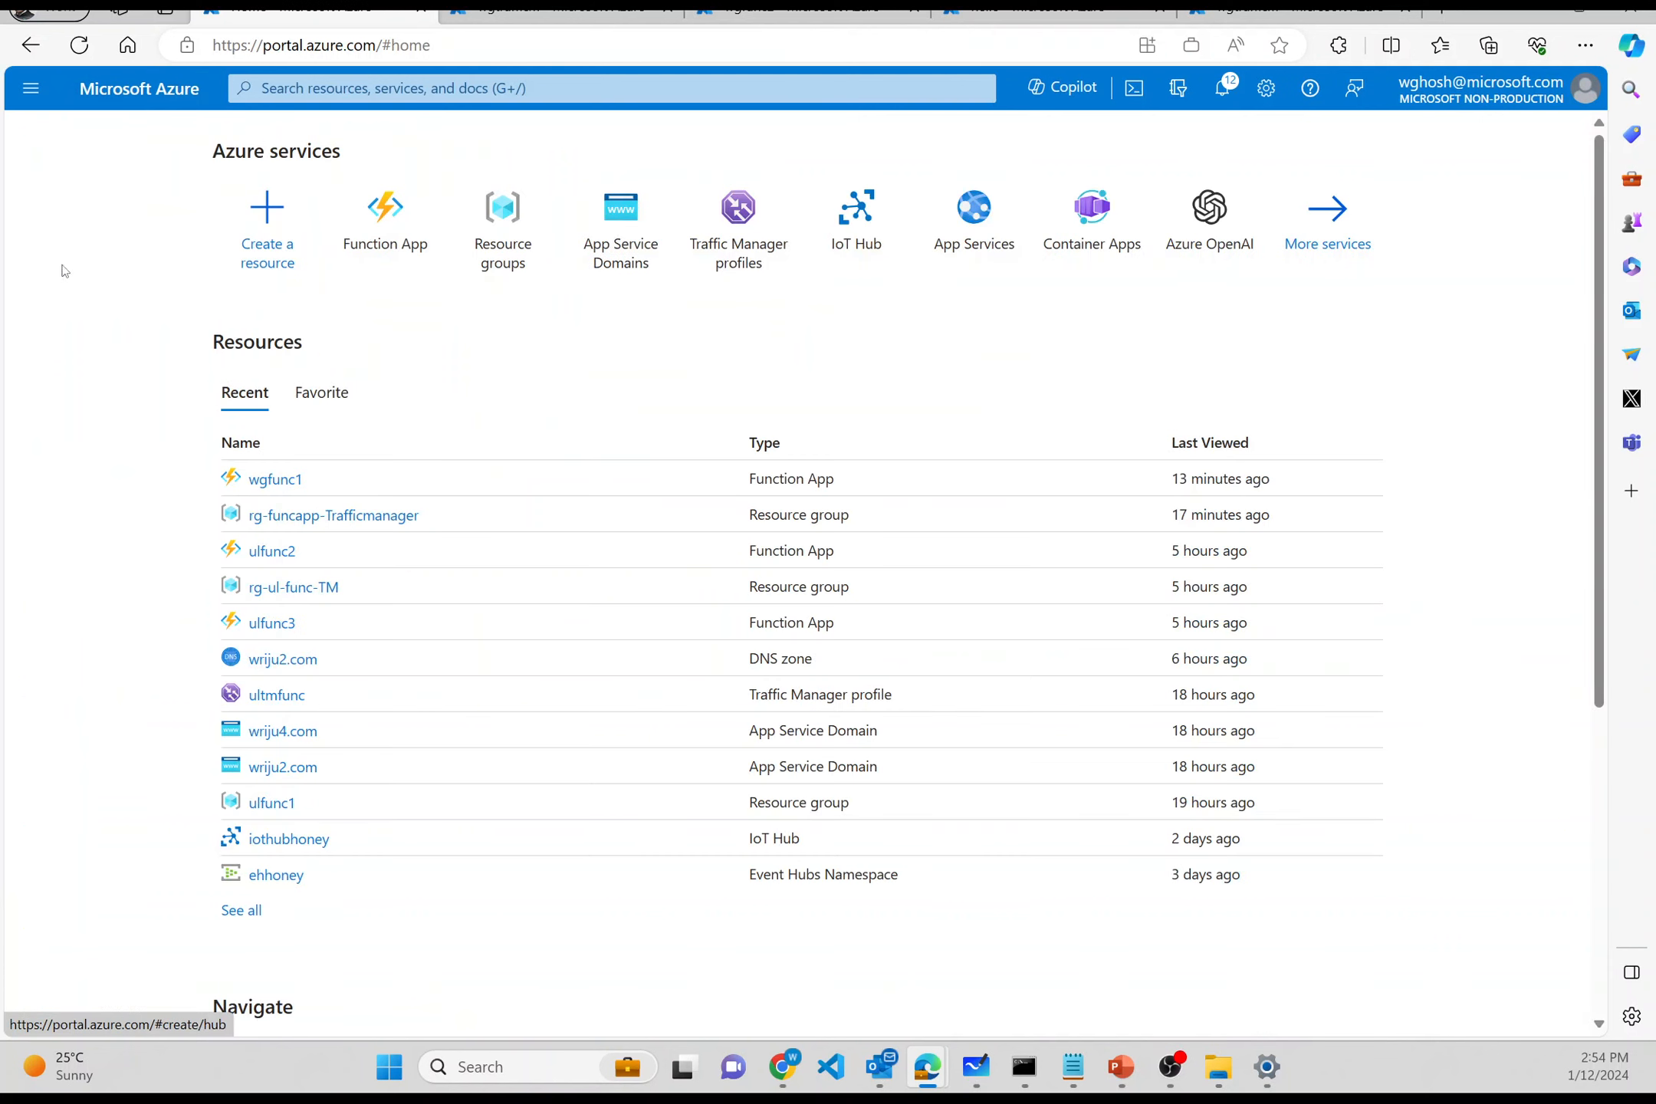
{"action": "left_click", "coordinate": [276, 522]}
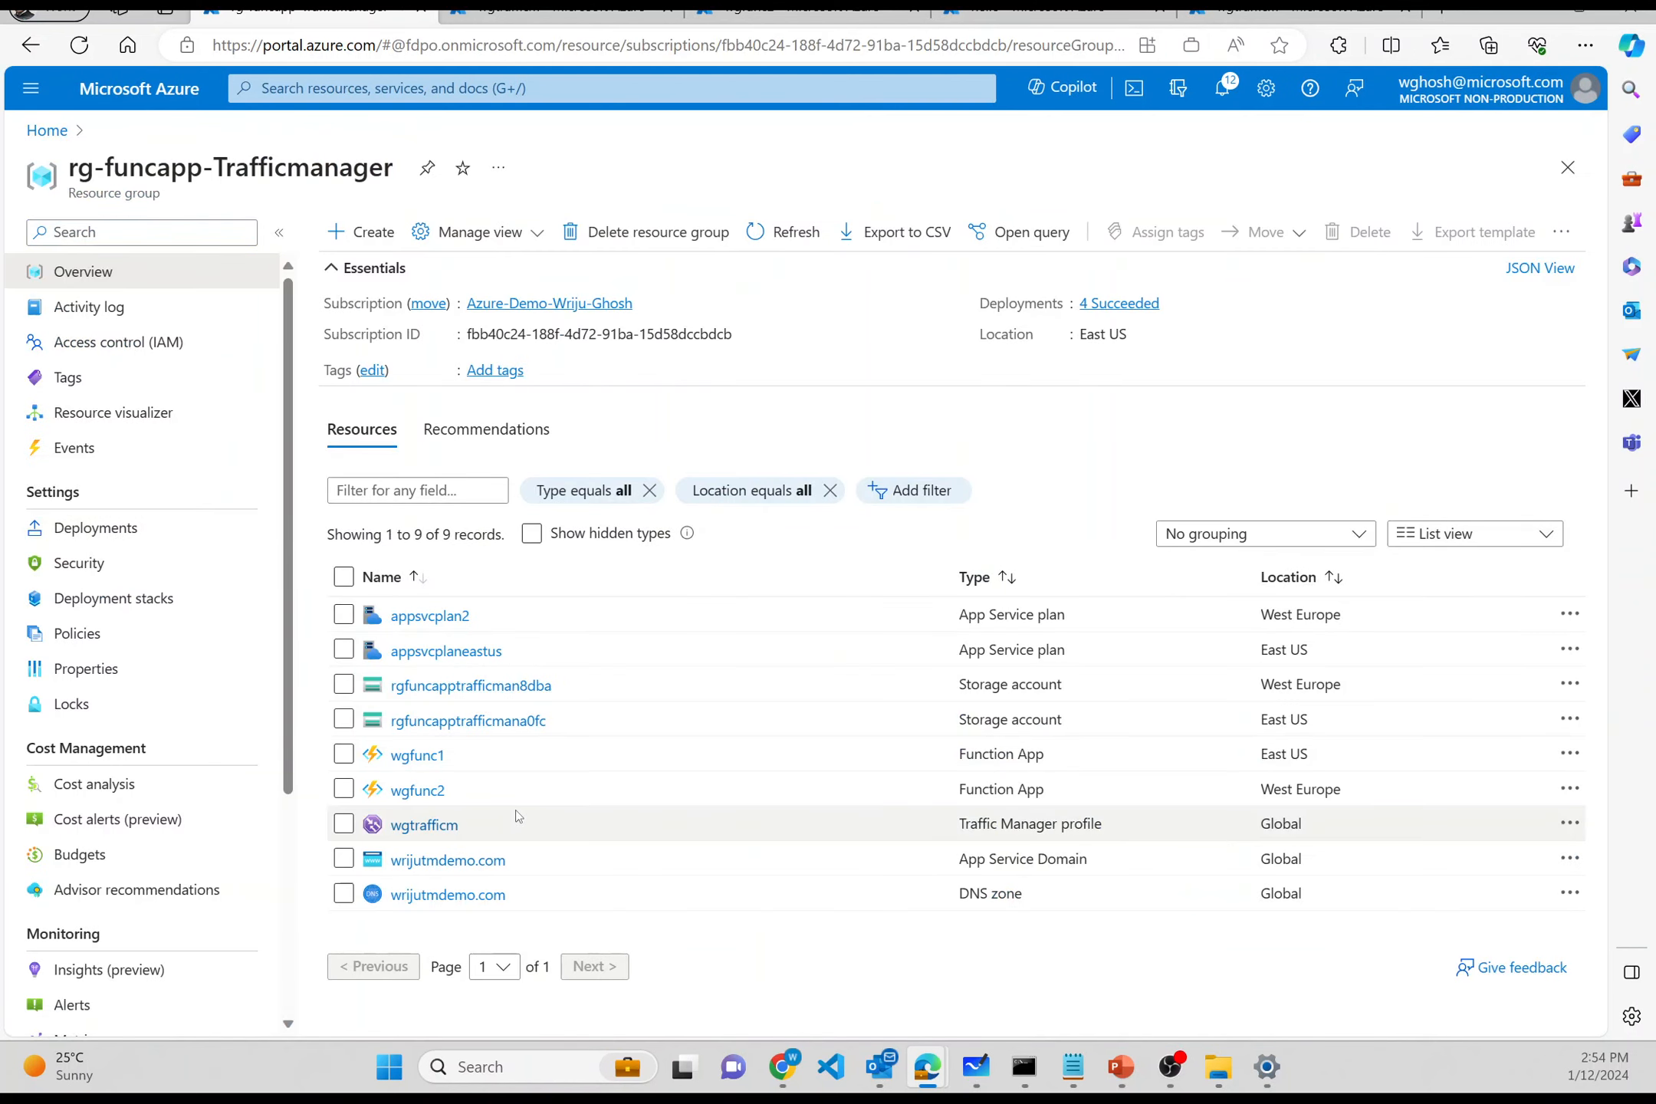
{"action": "left_click", "coordinate": [418, 755]}
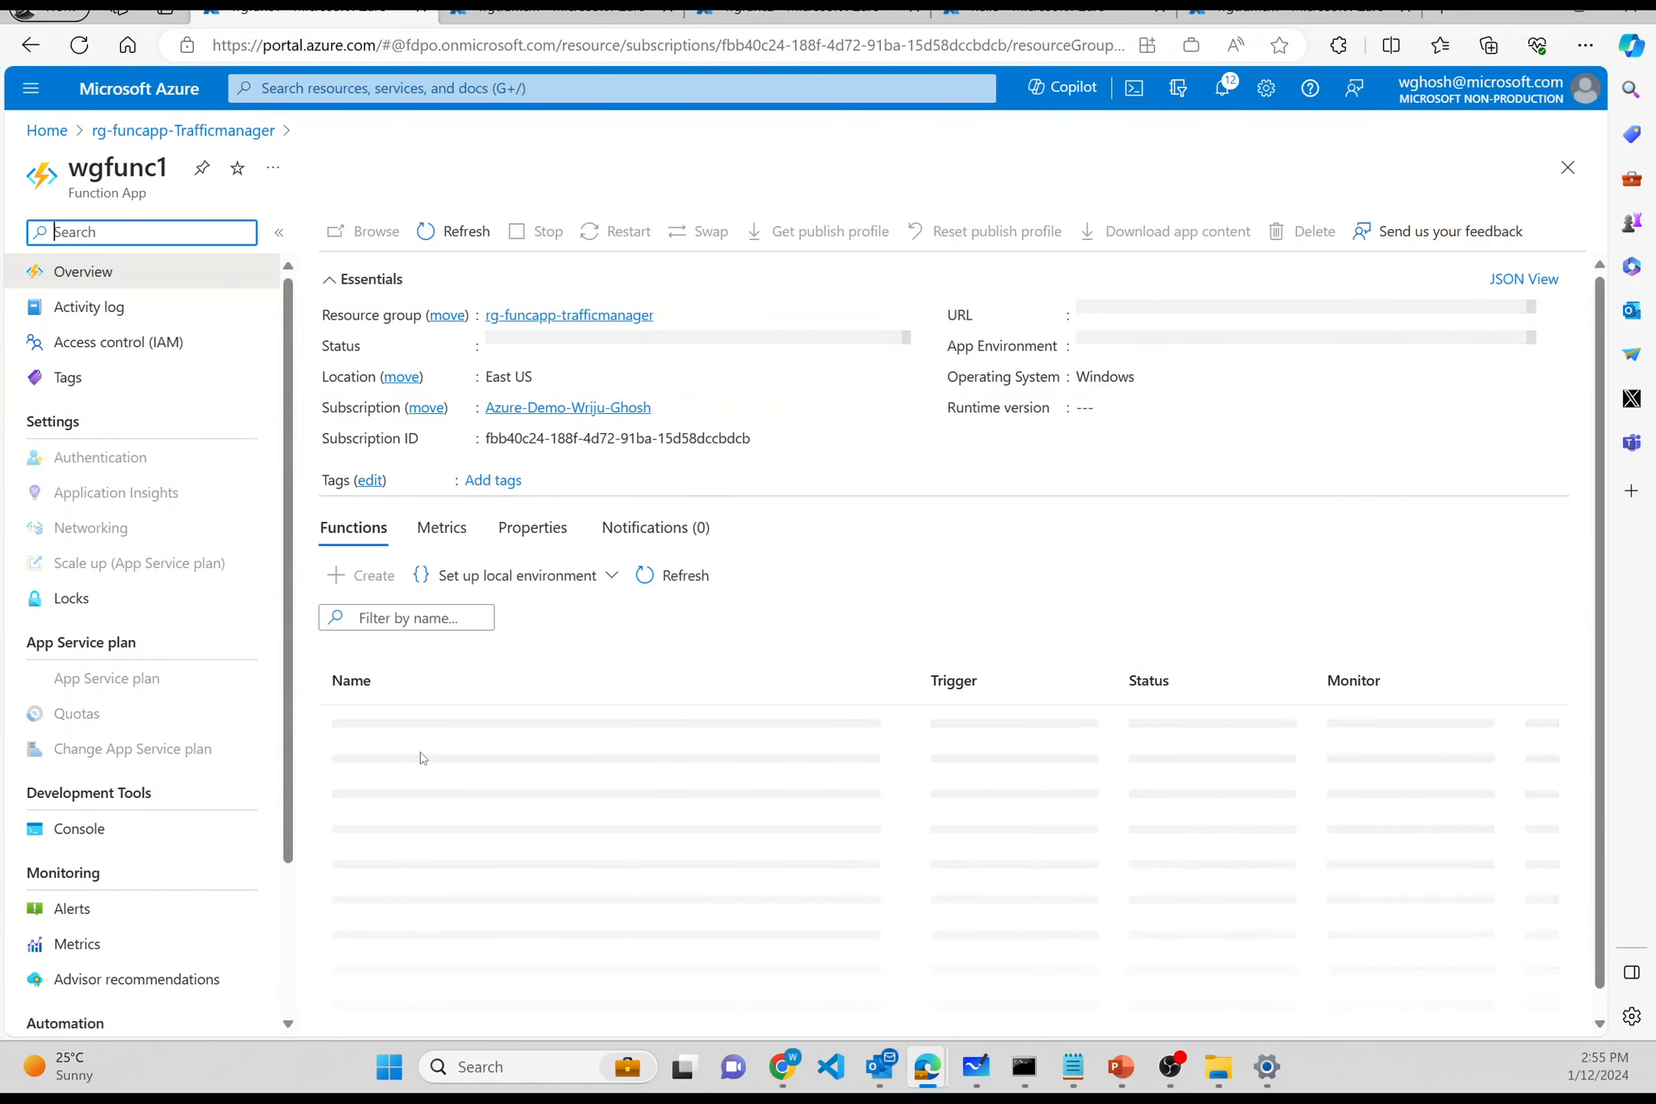
{"action": "scroll", "coordinate": [198, 867], "scroll_direction": "down", "scroll_amount": 5}
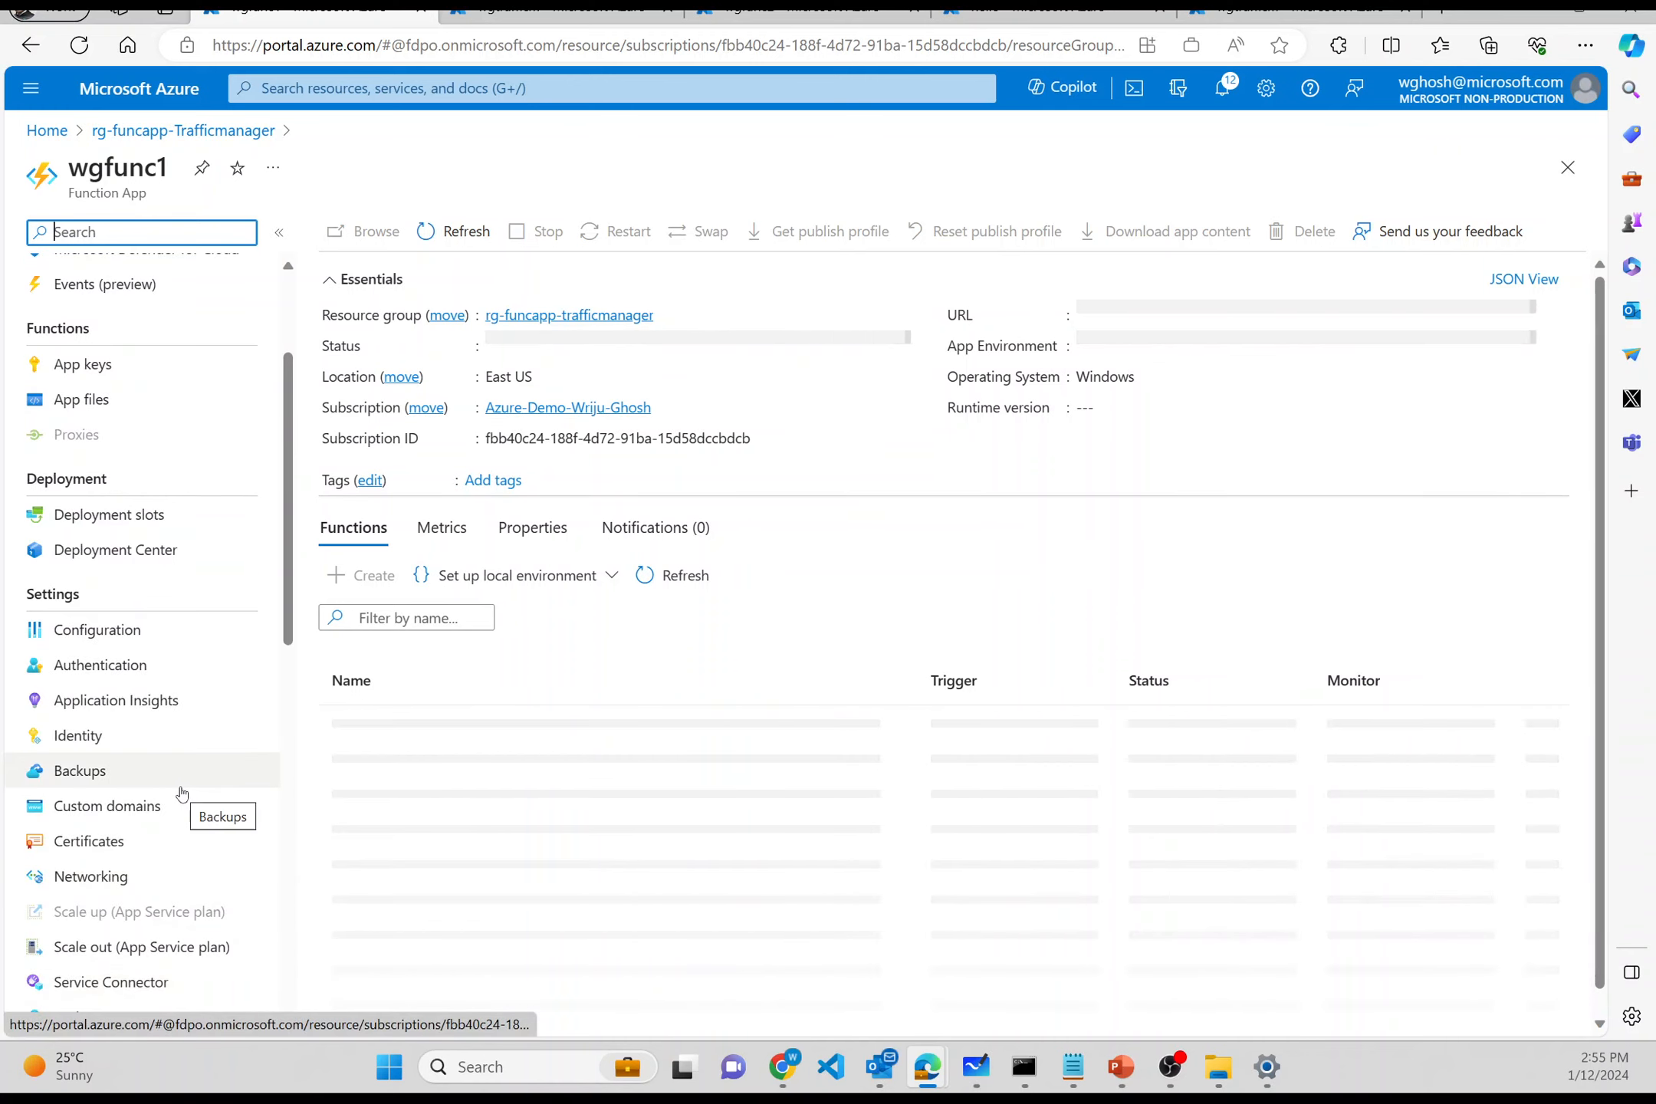
{"action": "left_click", "coordinate": [175, 809]}
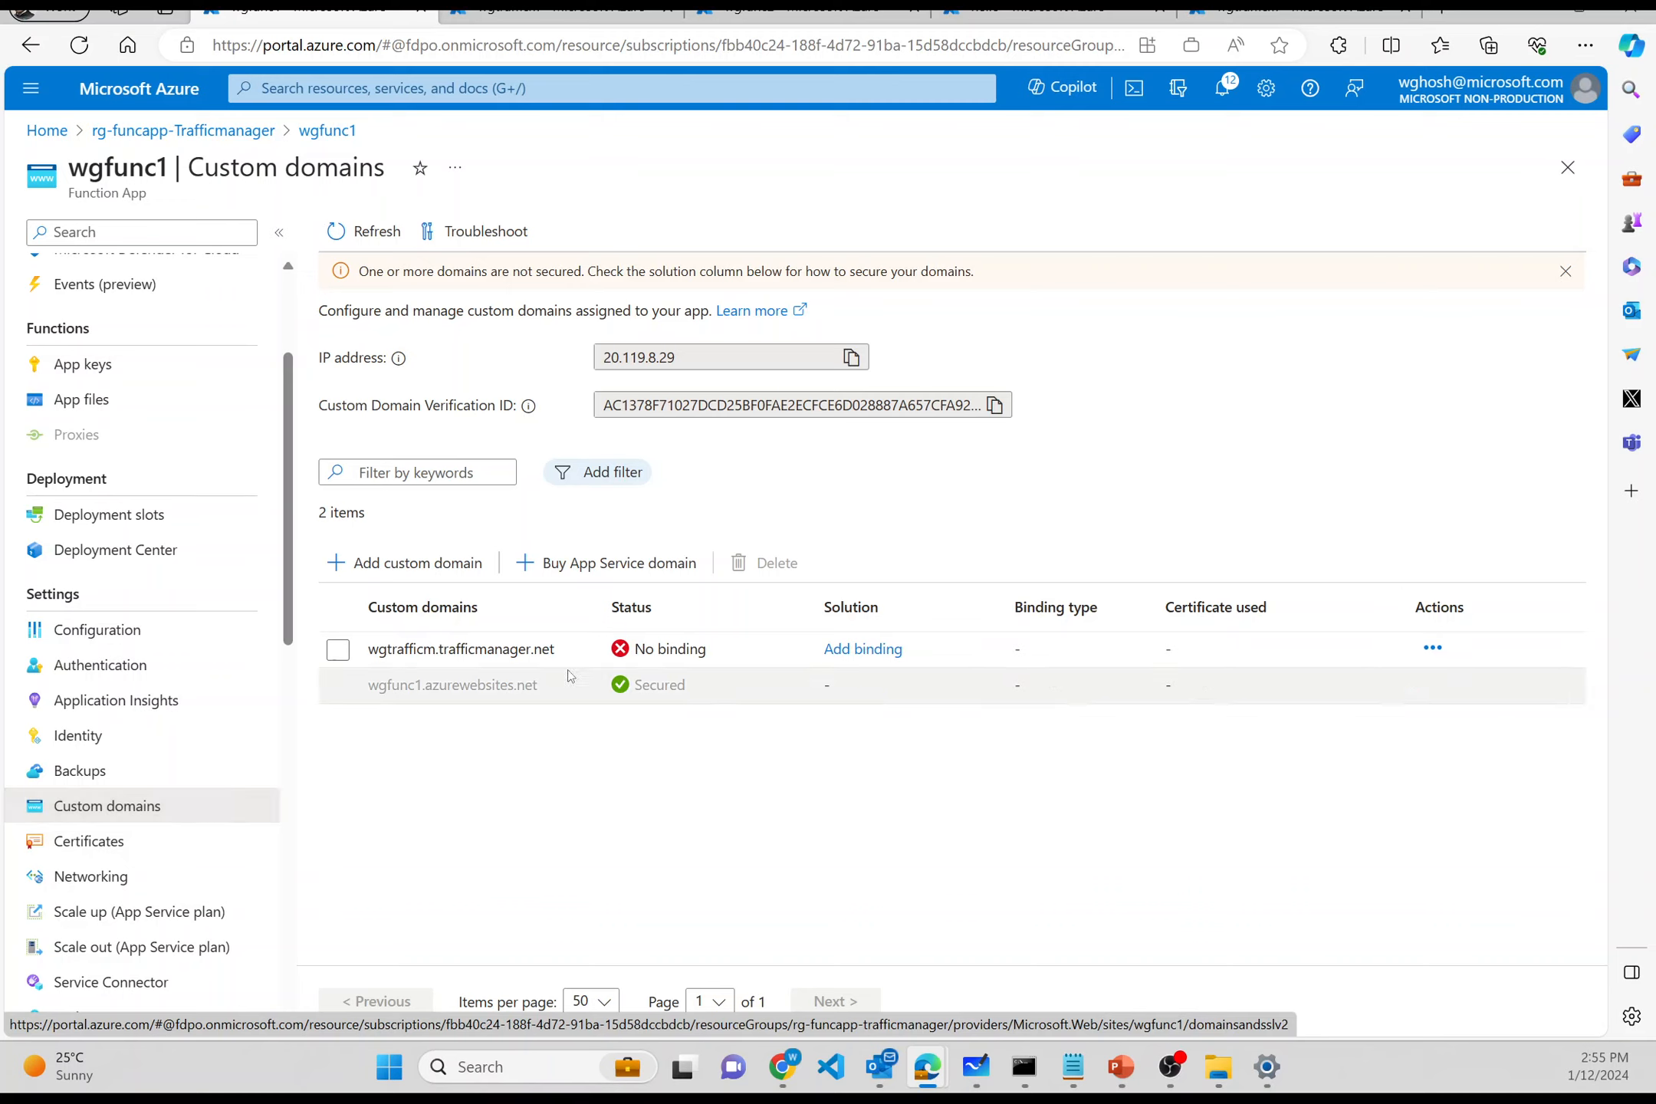
{"action": "left_click", "coordinate": [837, 652]}
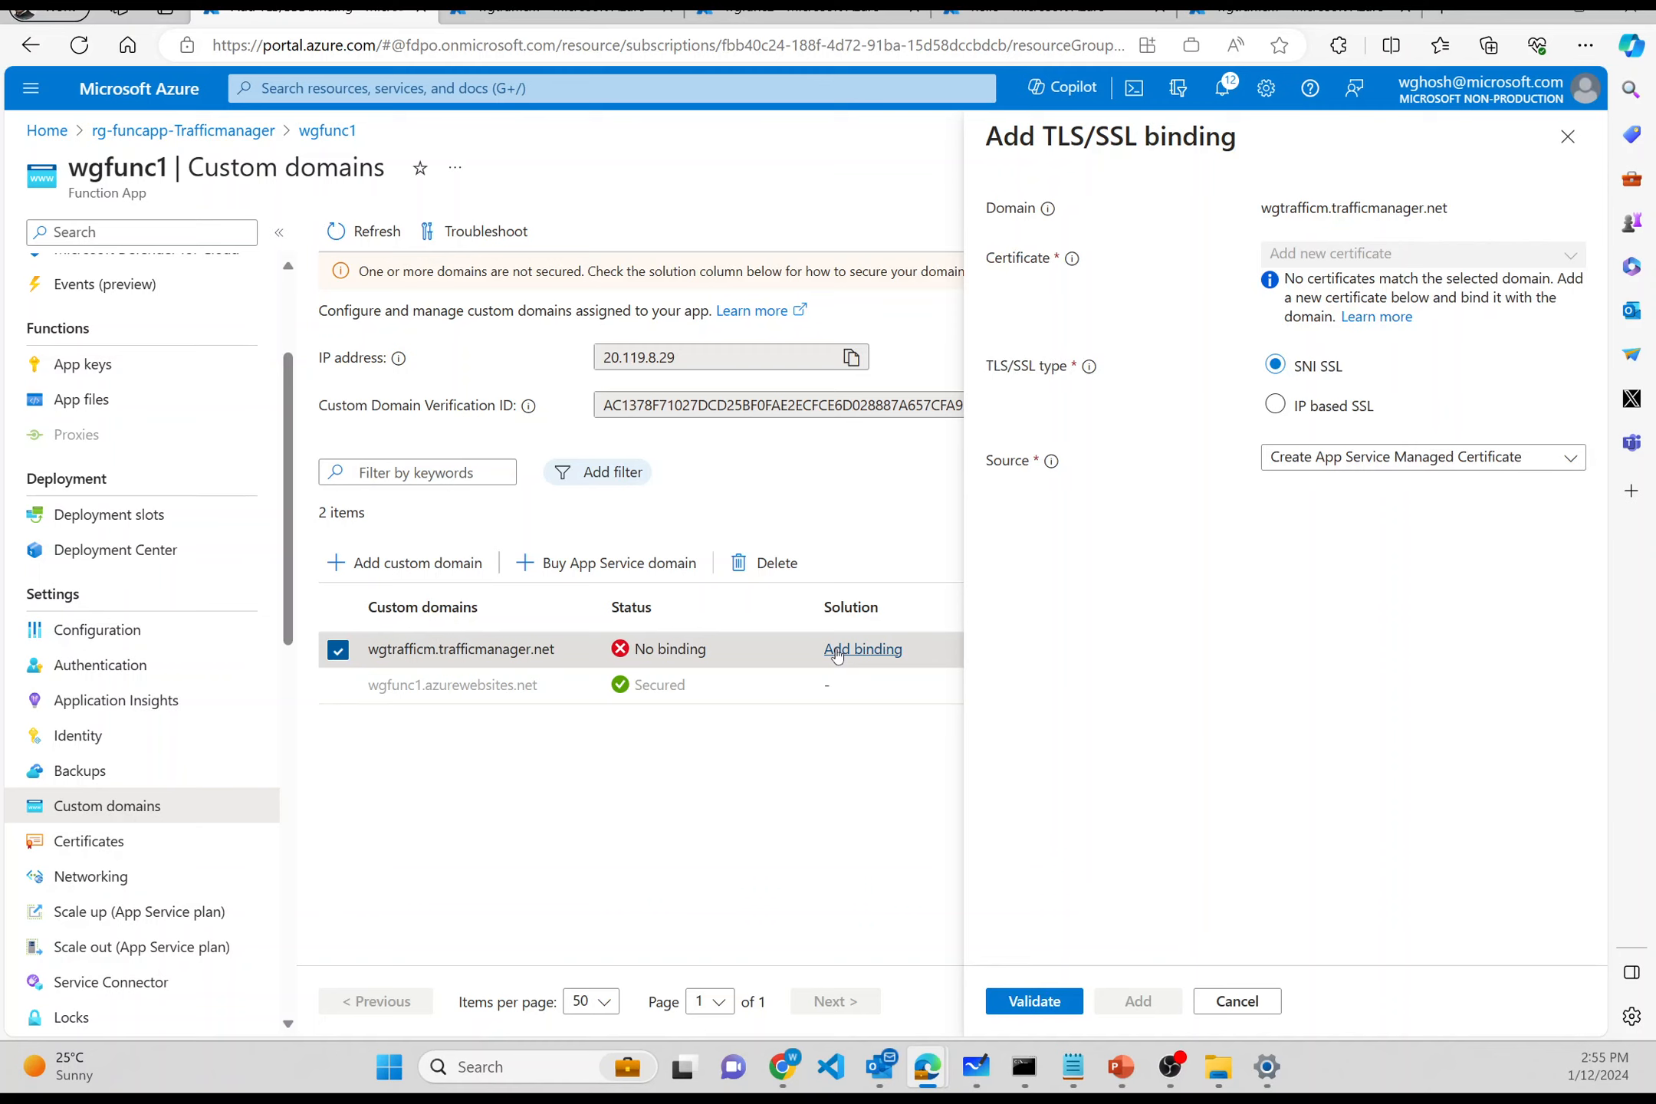
- Validate and add the SNI SSL binding with an App Service Managed Certificate, then check its progress in Notifications
{"action": "left_click", "coordinate": [1036, 1001]}
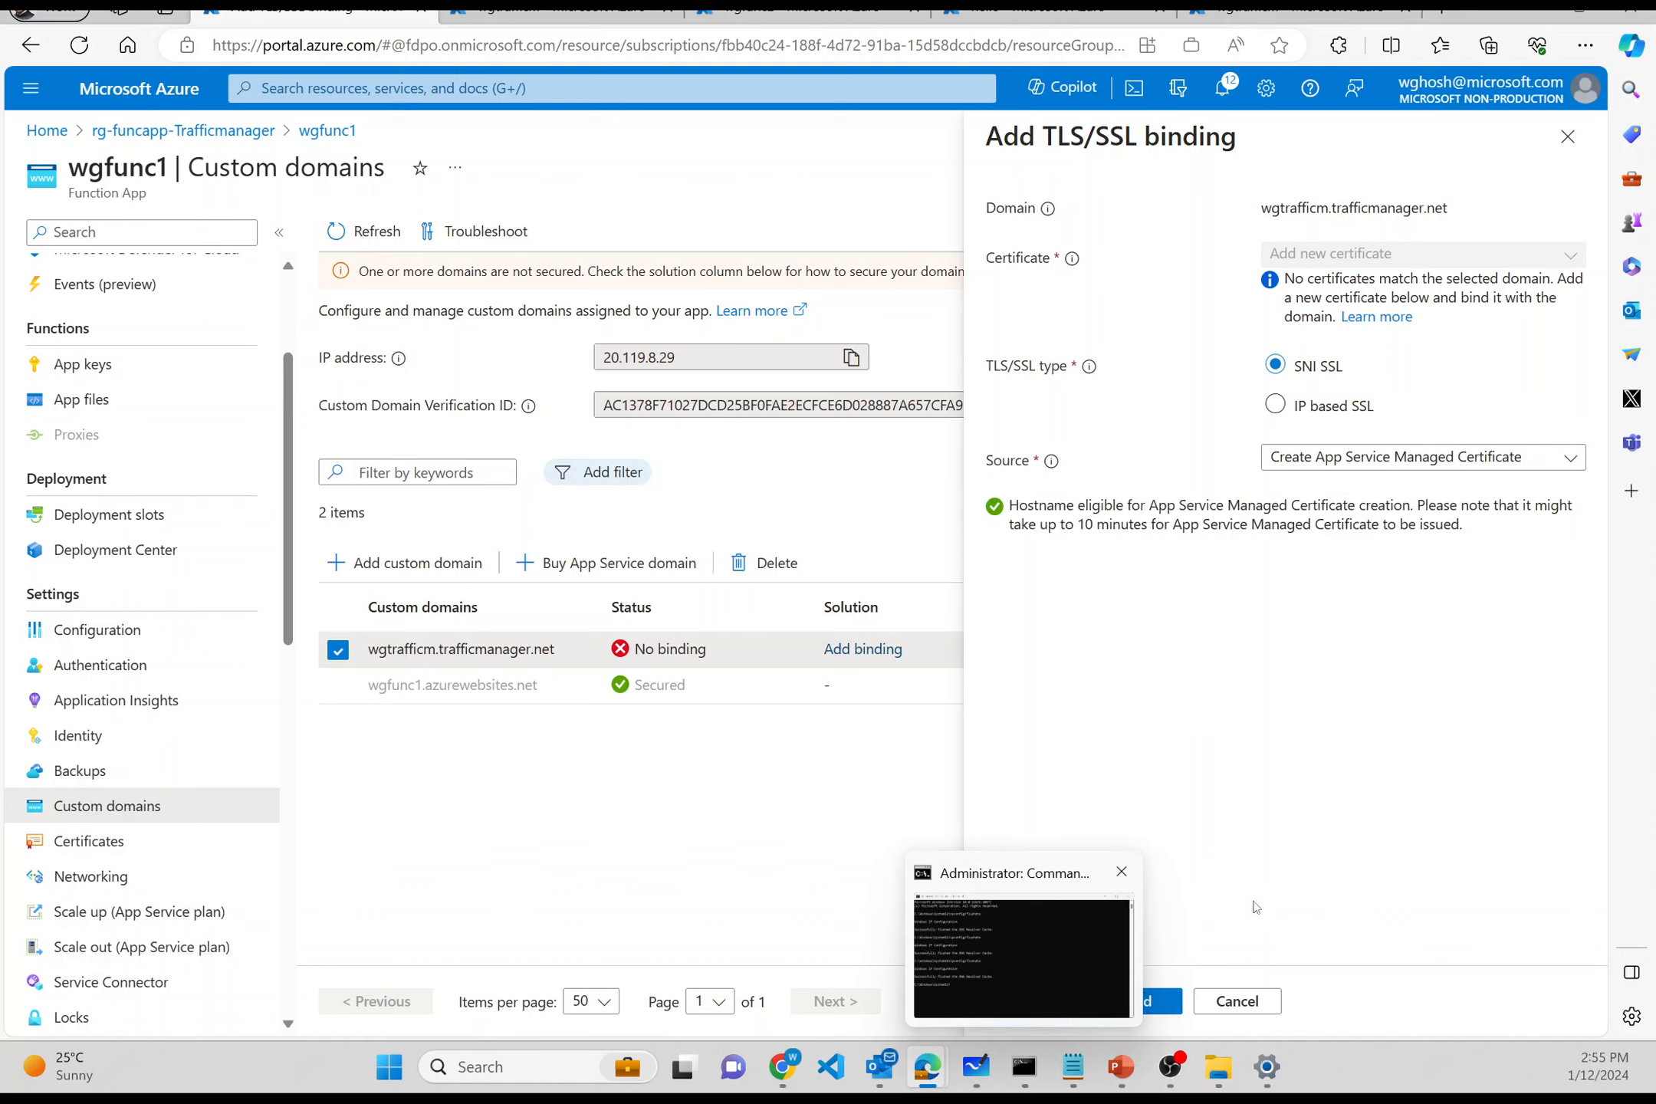
{"action": "left_click", "coordinate": [1150, 1002]}
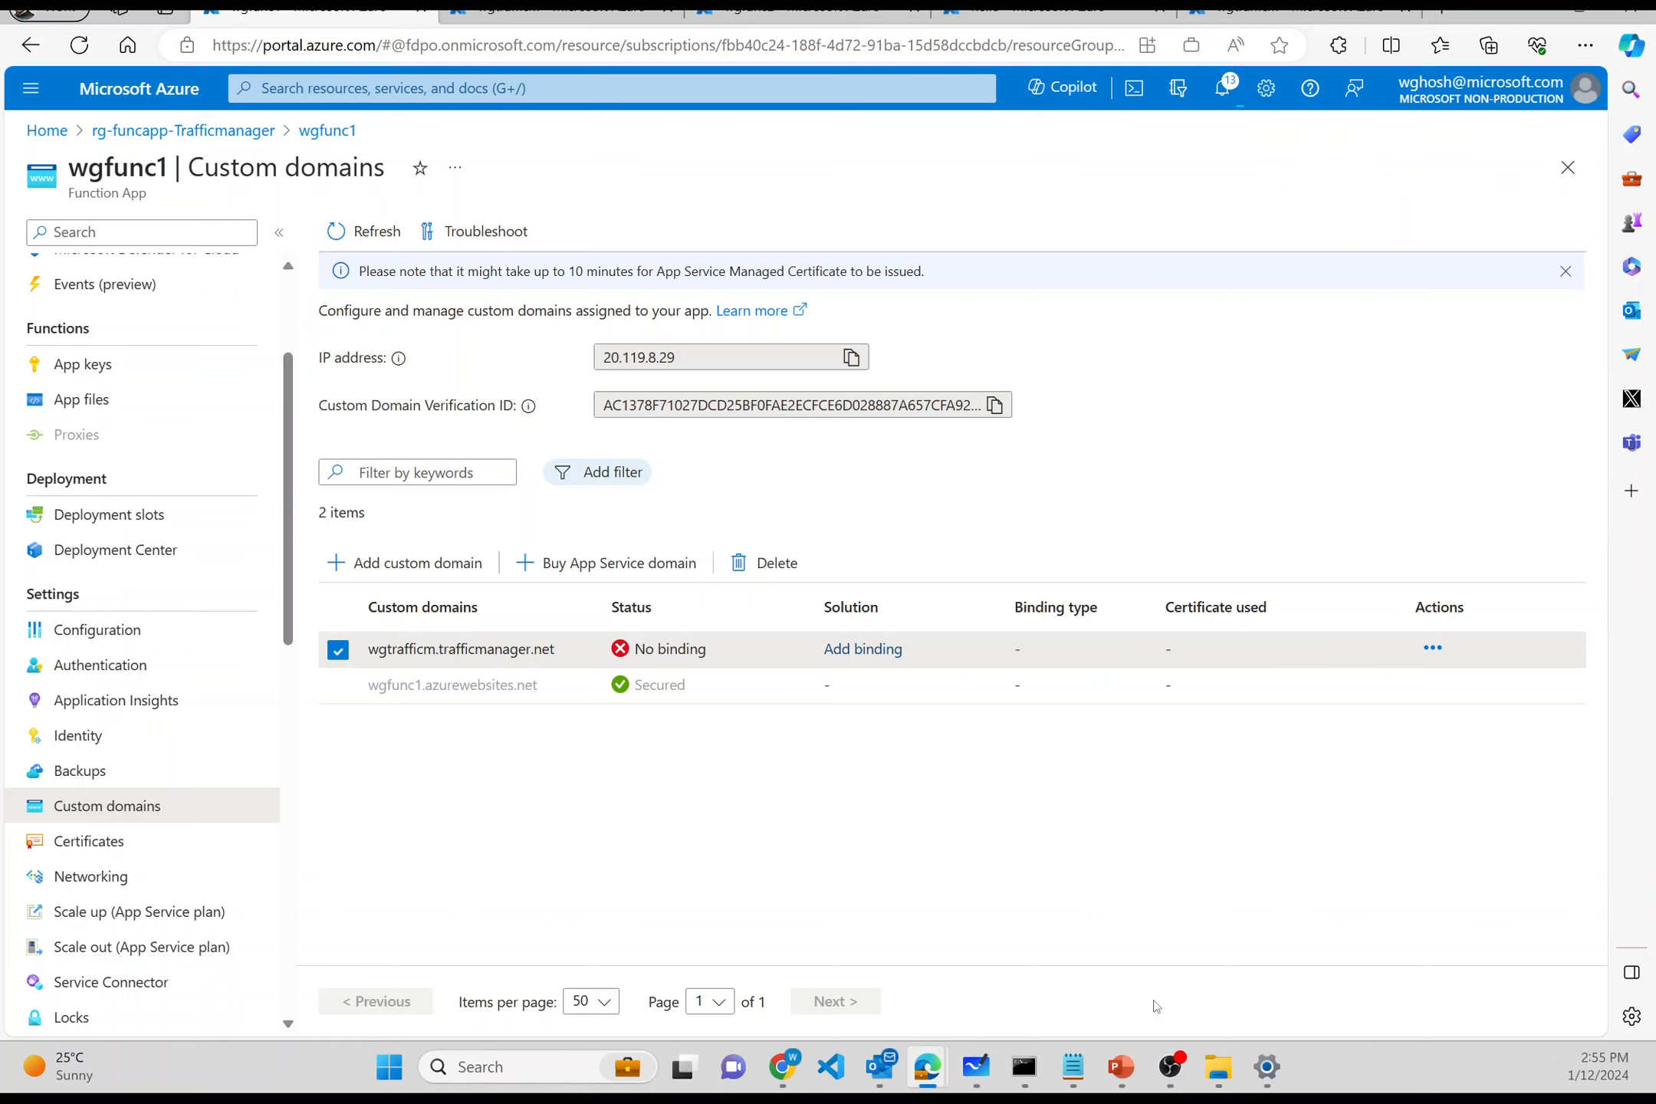
{"action": "left_click", "coordinate": [1224, 89]}
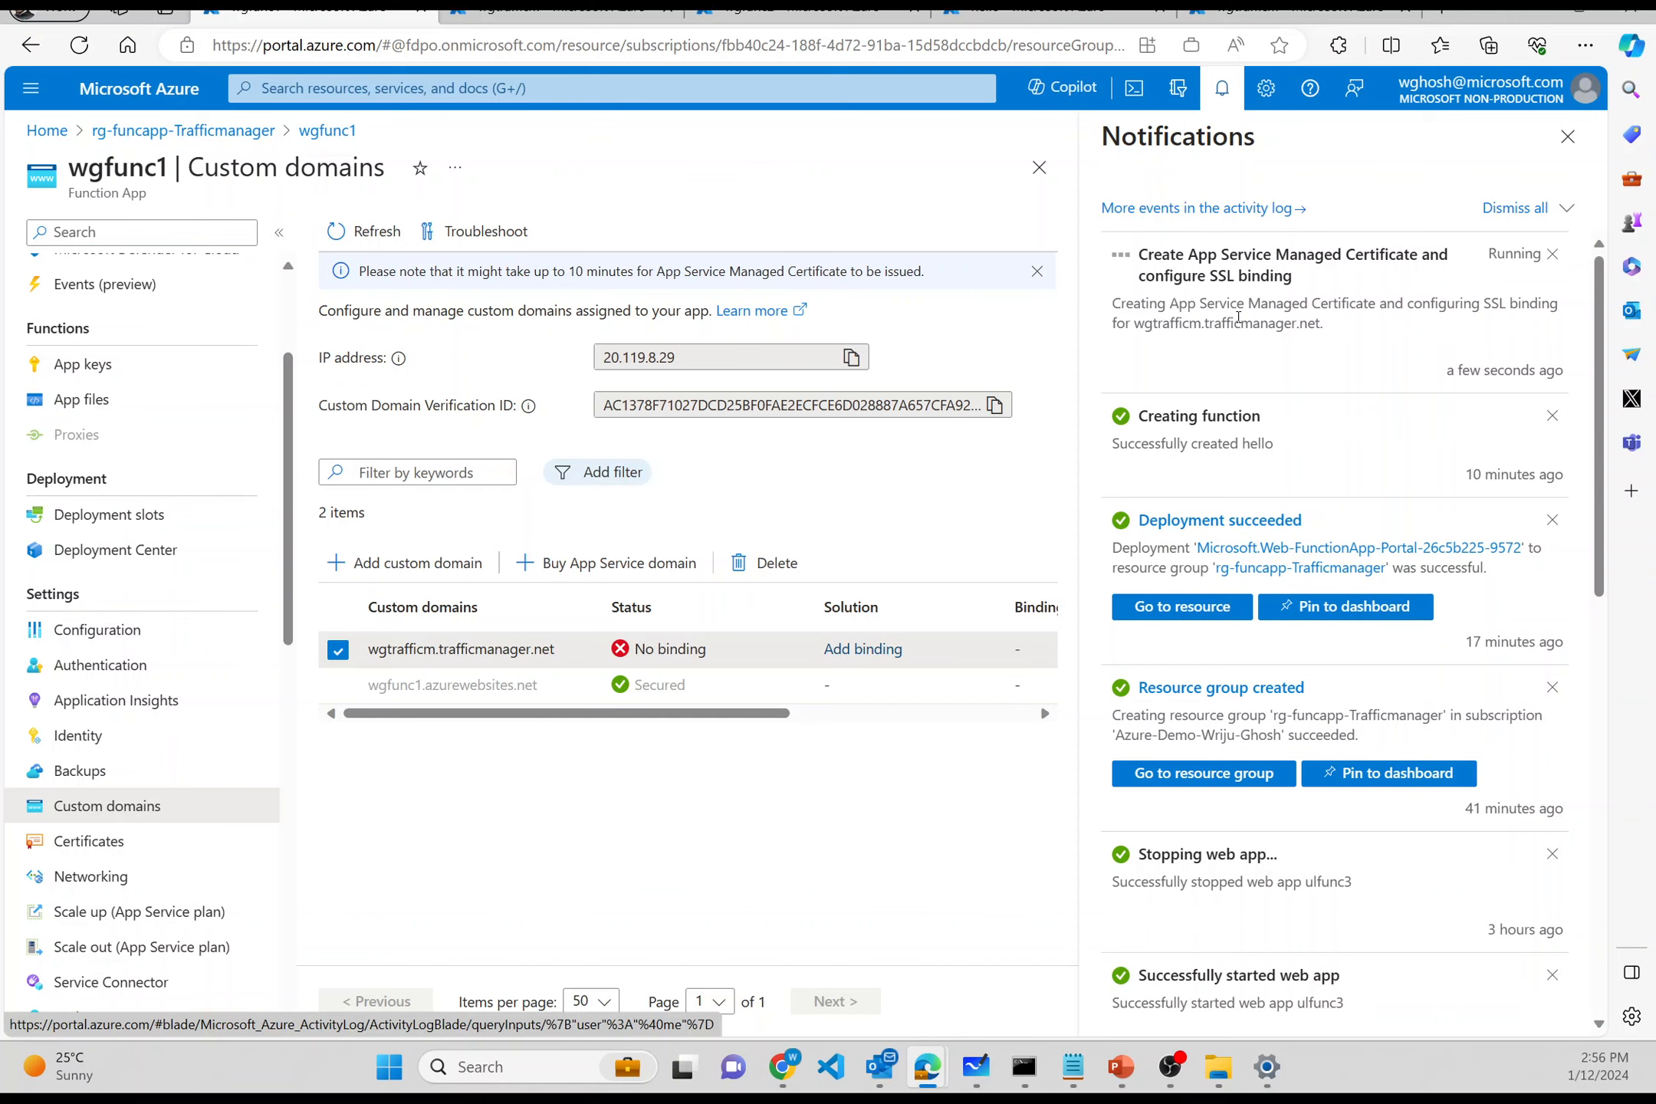
{"action": "left_click", "coordinate": [832, 12]}
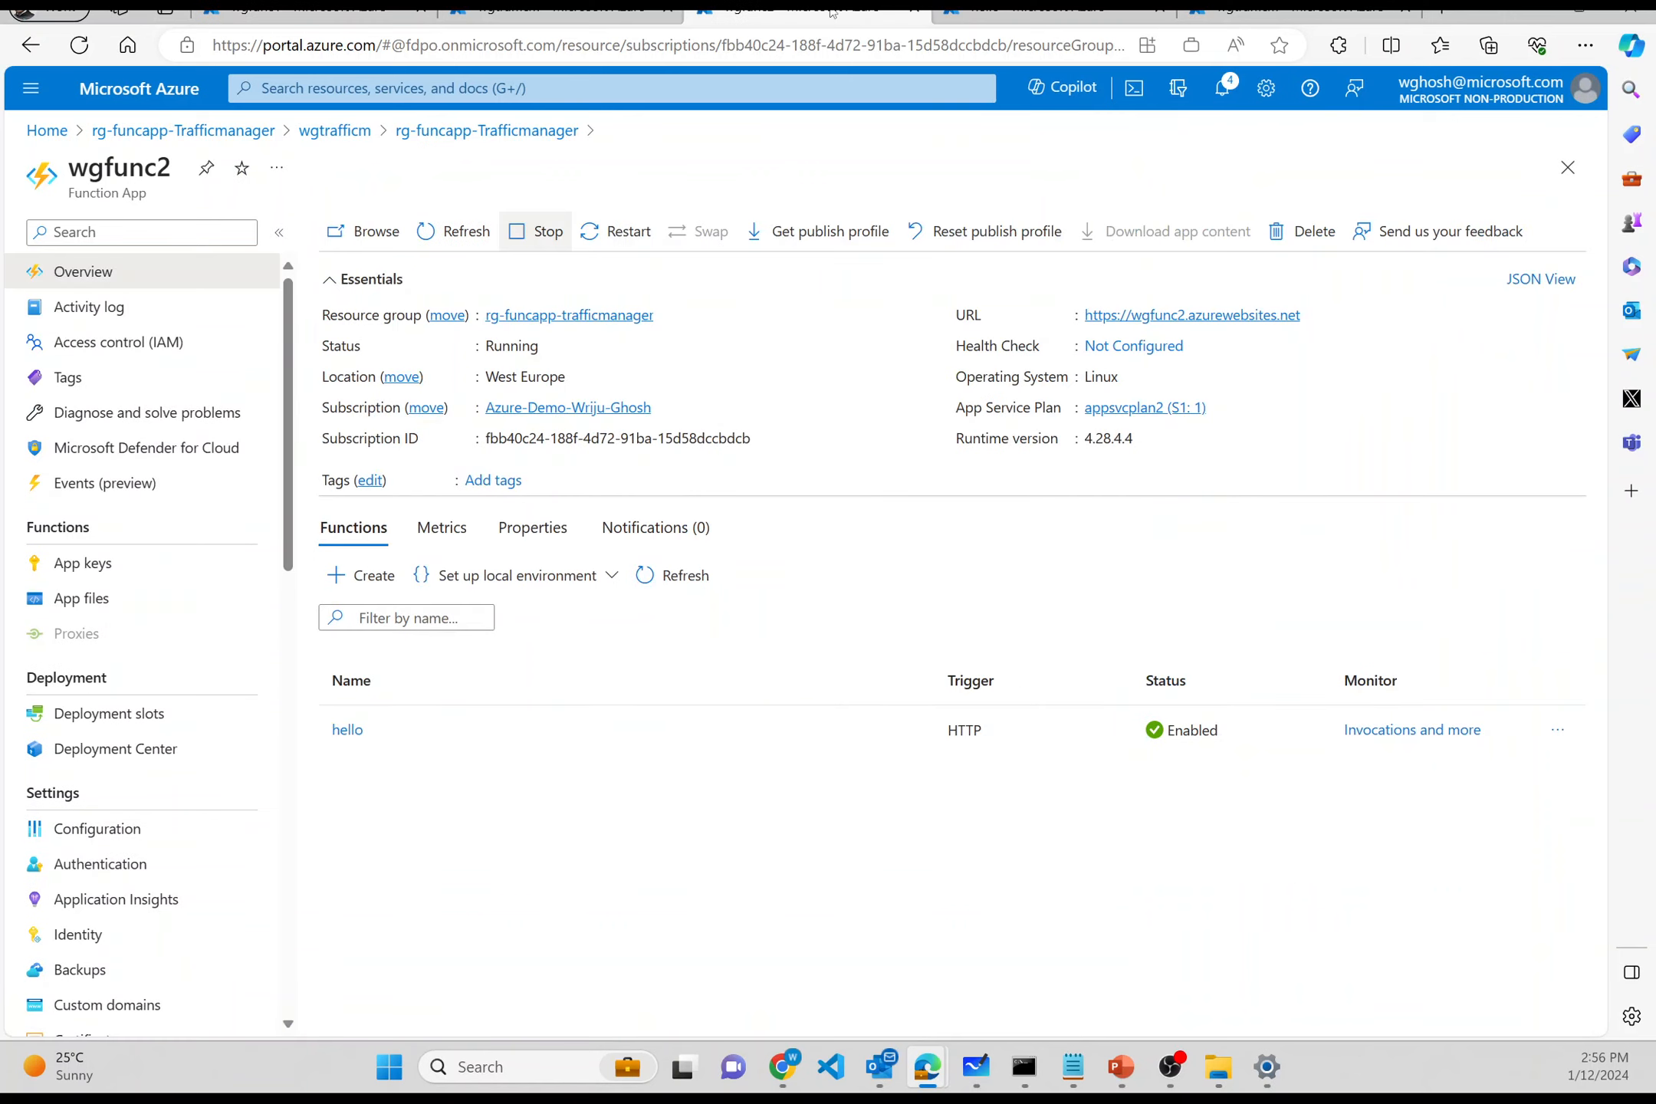
- Open wgfunc2's Custom domains page and begin adding a custom domain
{"action": "left_click", "coordinate": [140, 1000]}
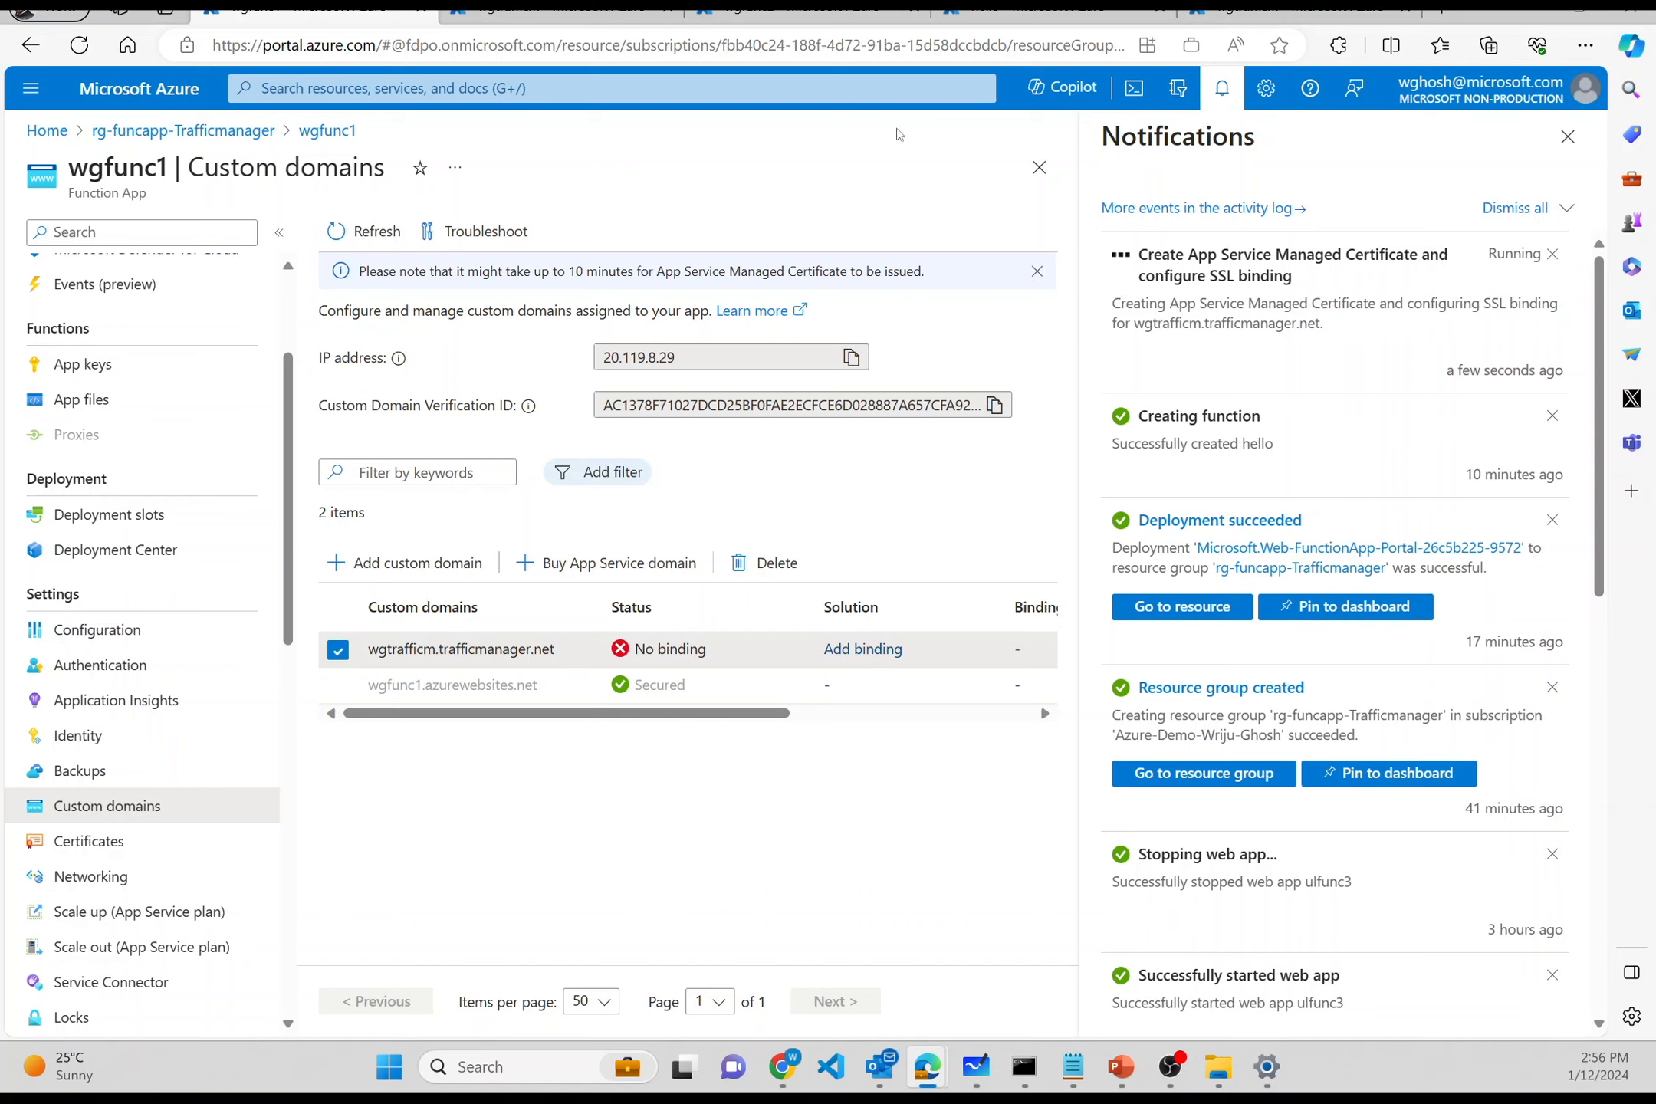
{"action": "left_click", "coordinate": [831, 17]}
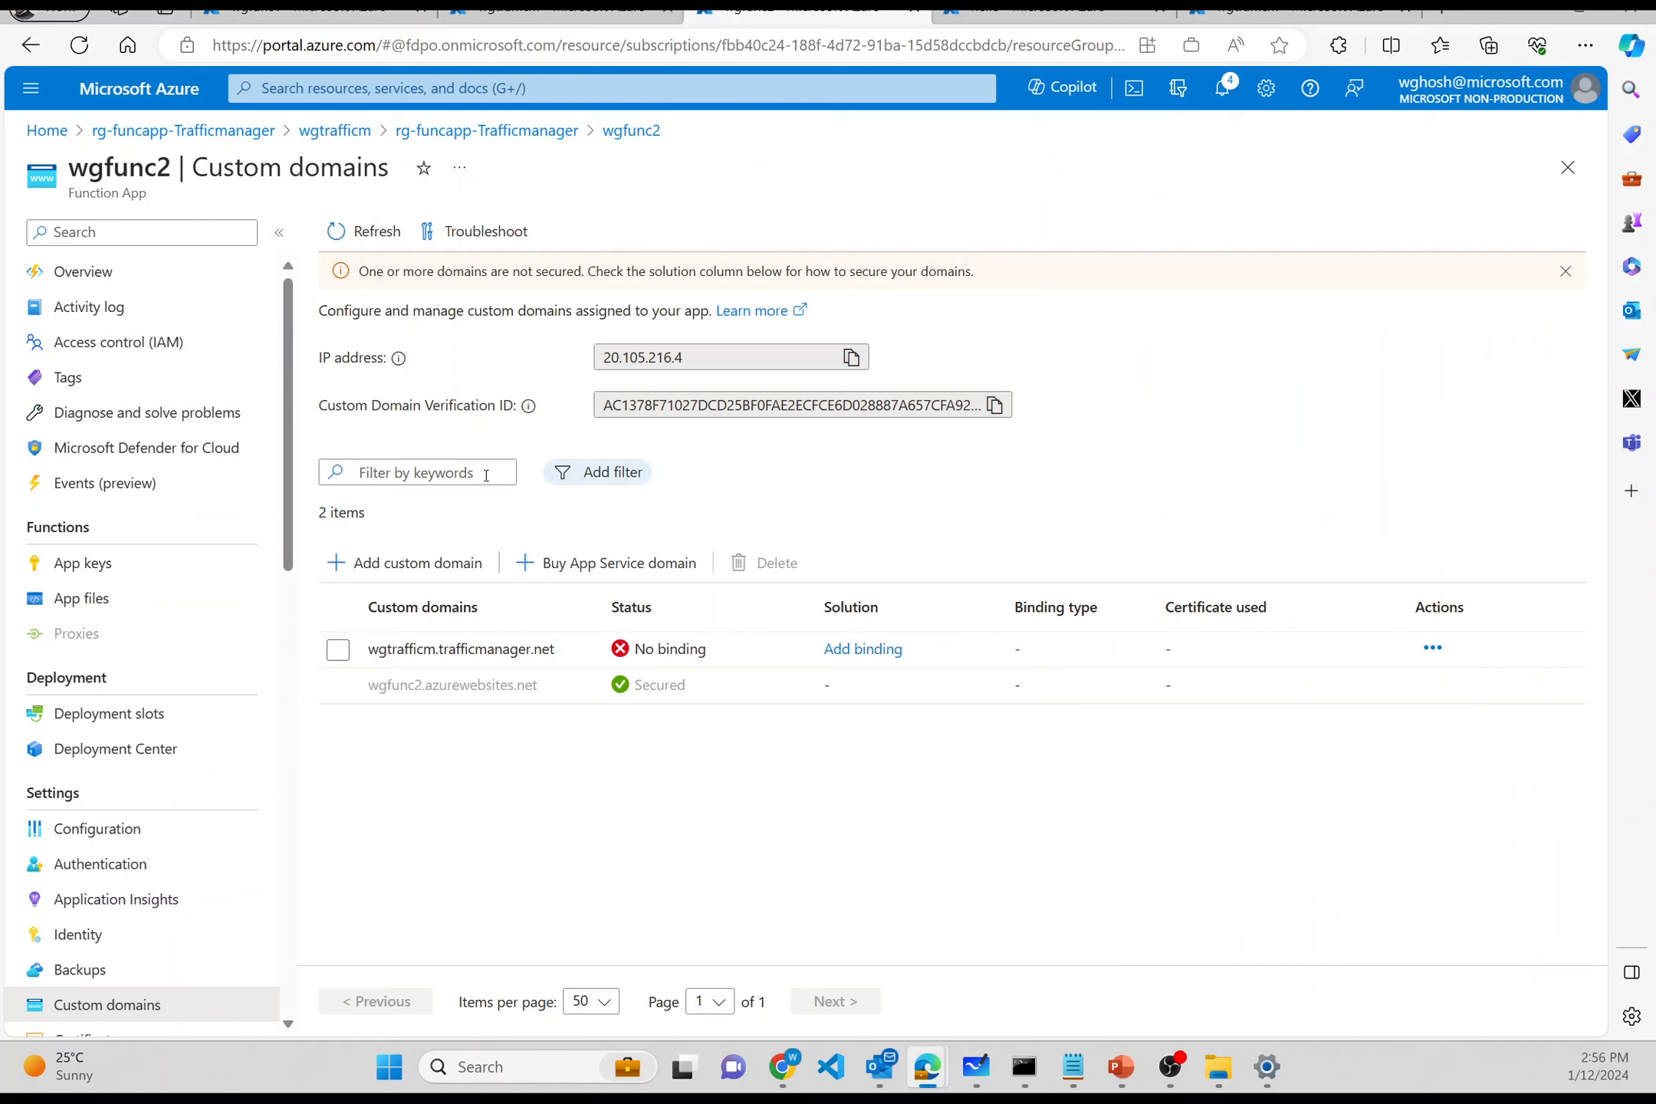
{"action": "left_click", "coordinate": [450, 566]}
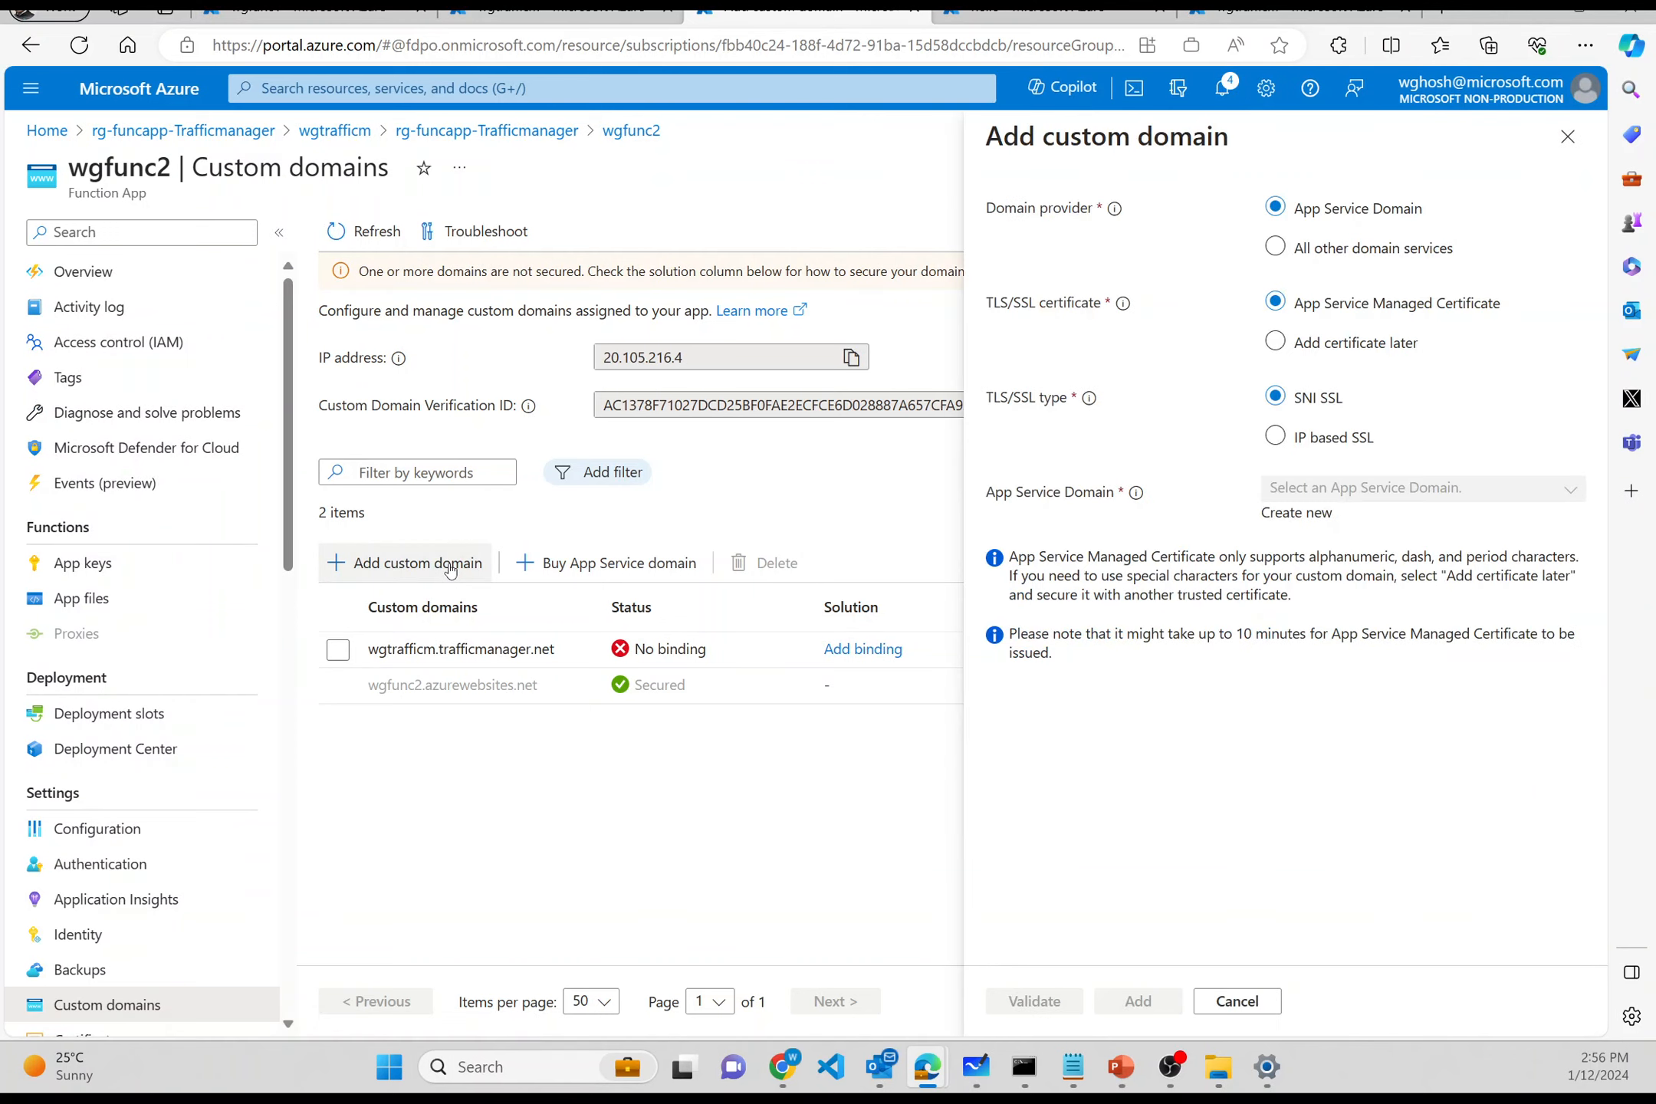
- Choose All other domain services for wgfunc2's domain, then open the wrijutmdemo.com DNS zone
{"action": "left_click", "coordinate": [1276, 248]}
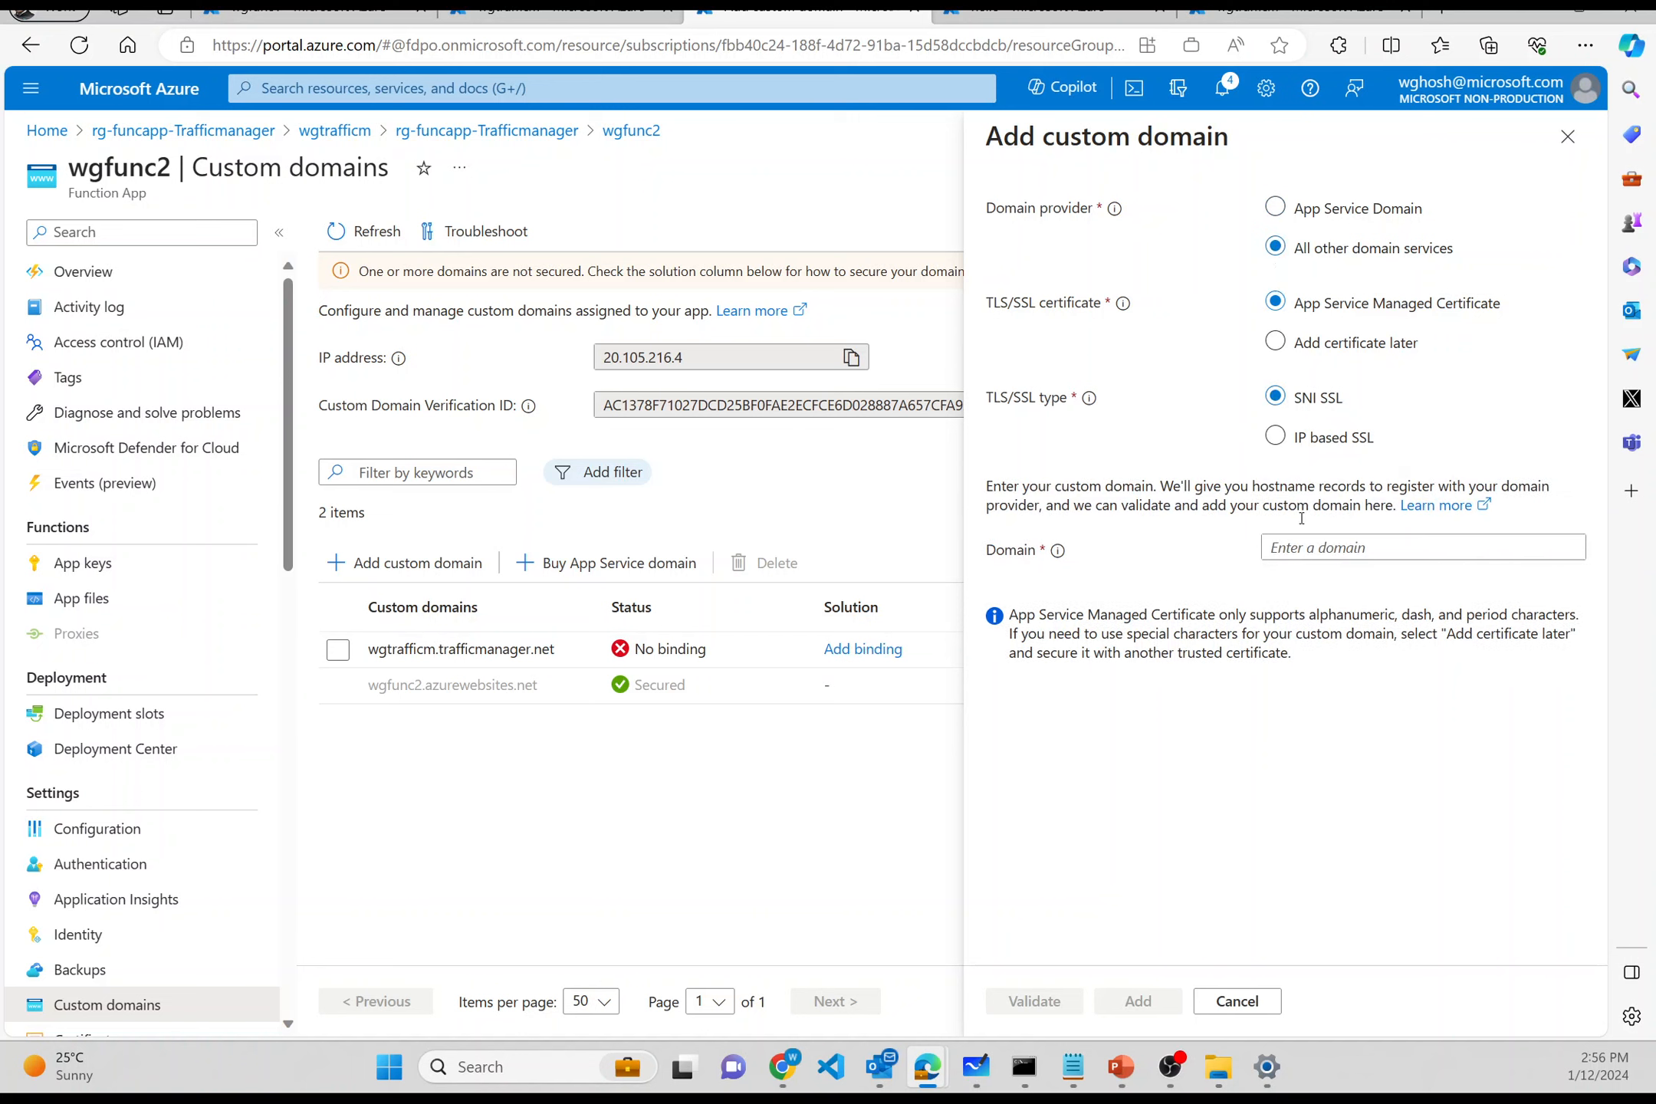
{"action": "left_click", "coordinate": [1303, 543]}
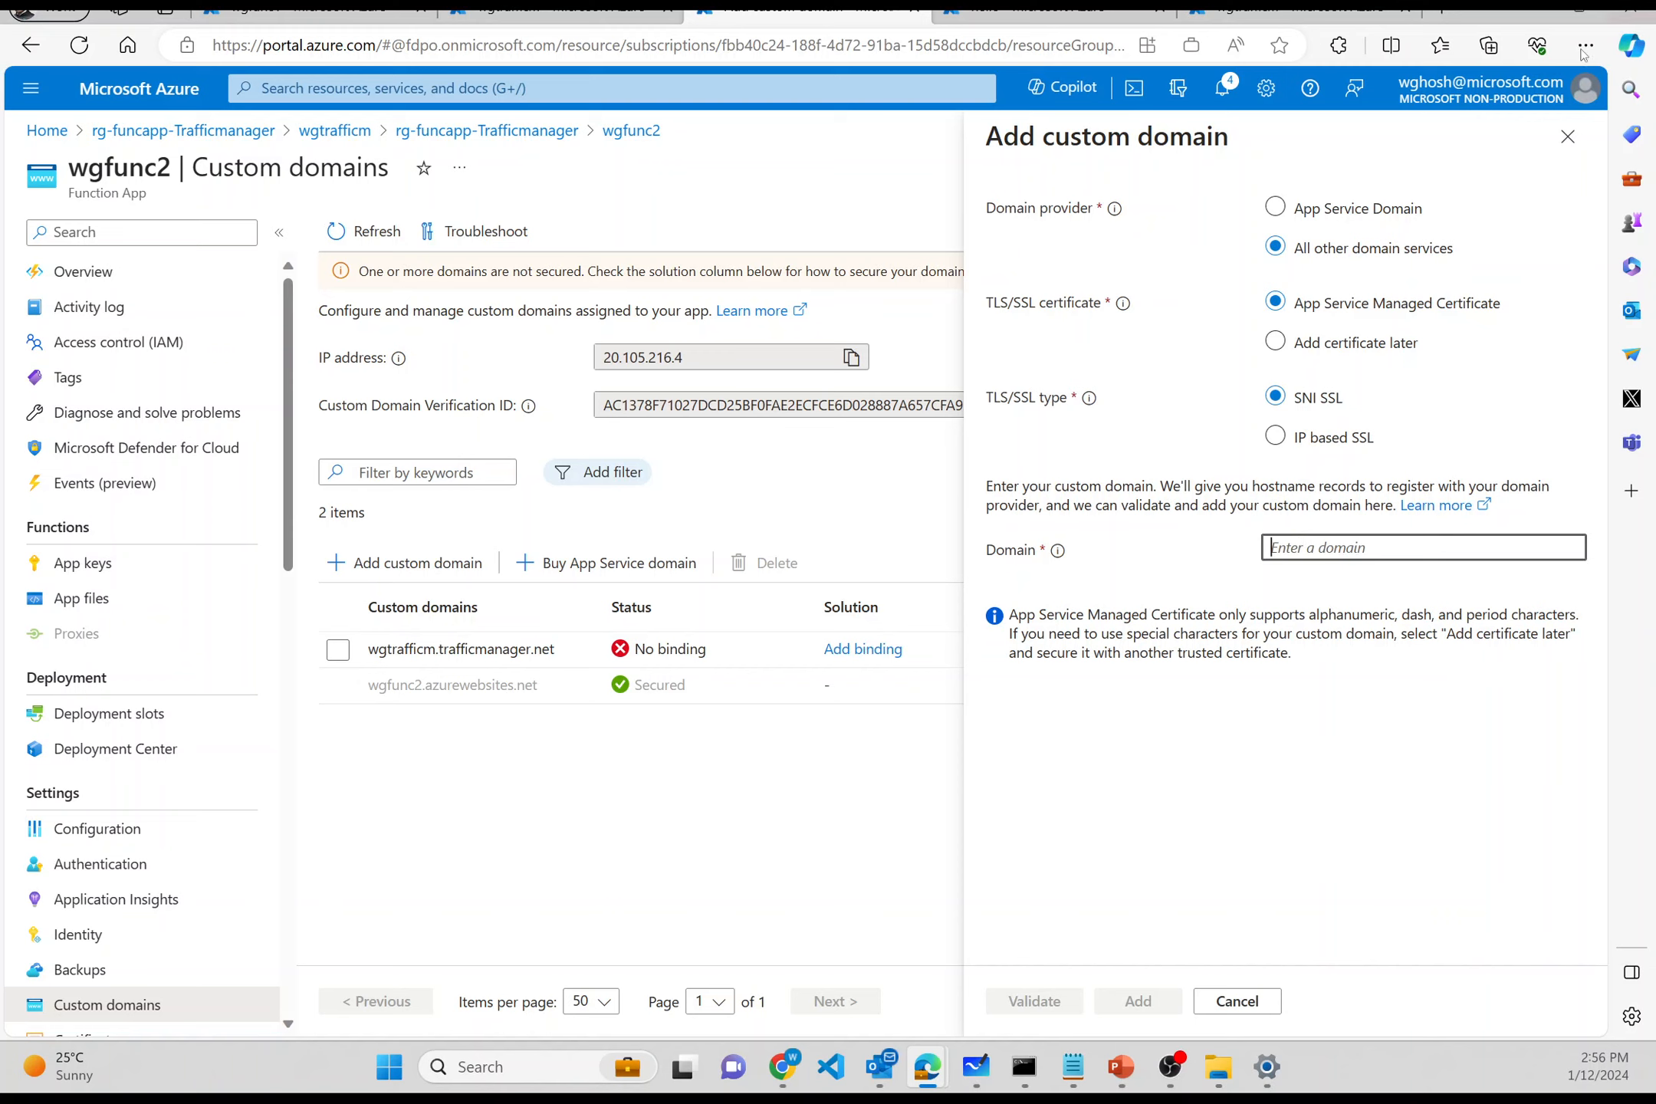
{"action": "left_click", "coordinate": [1296, 12]}
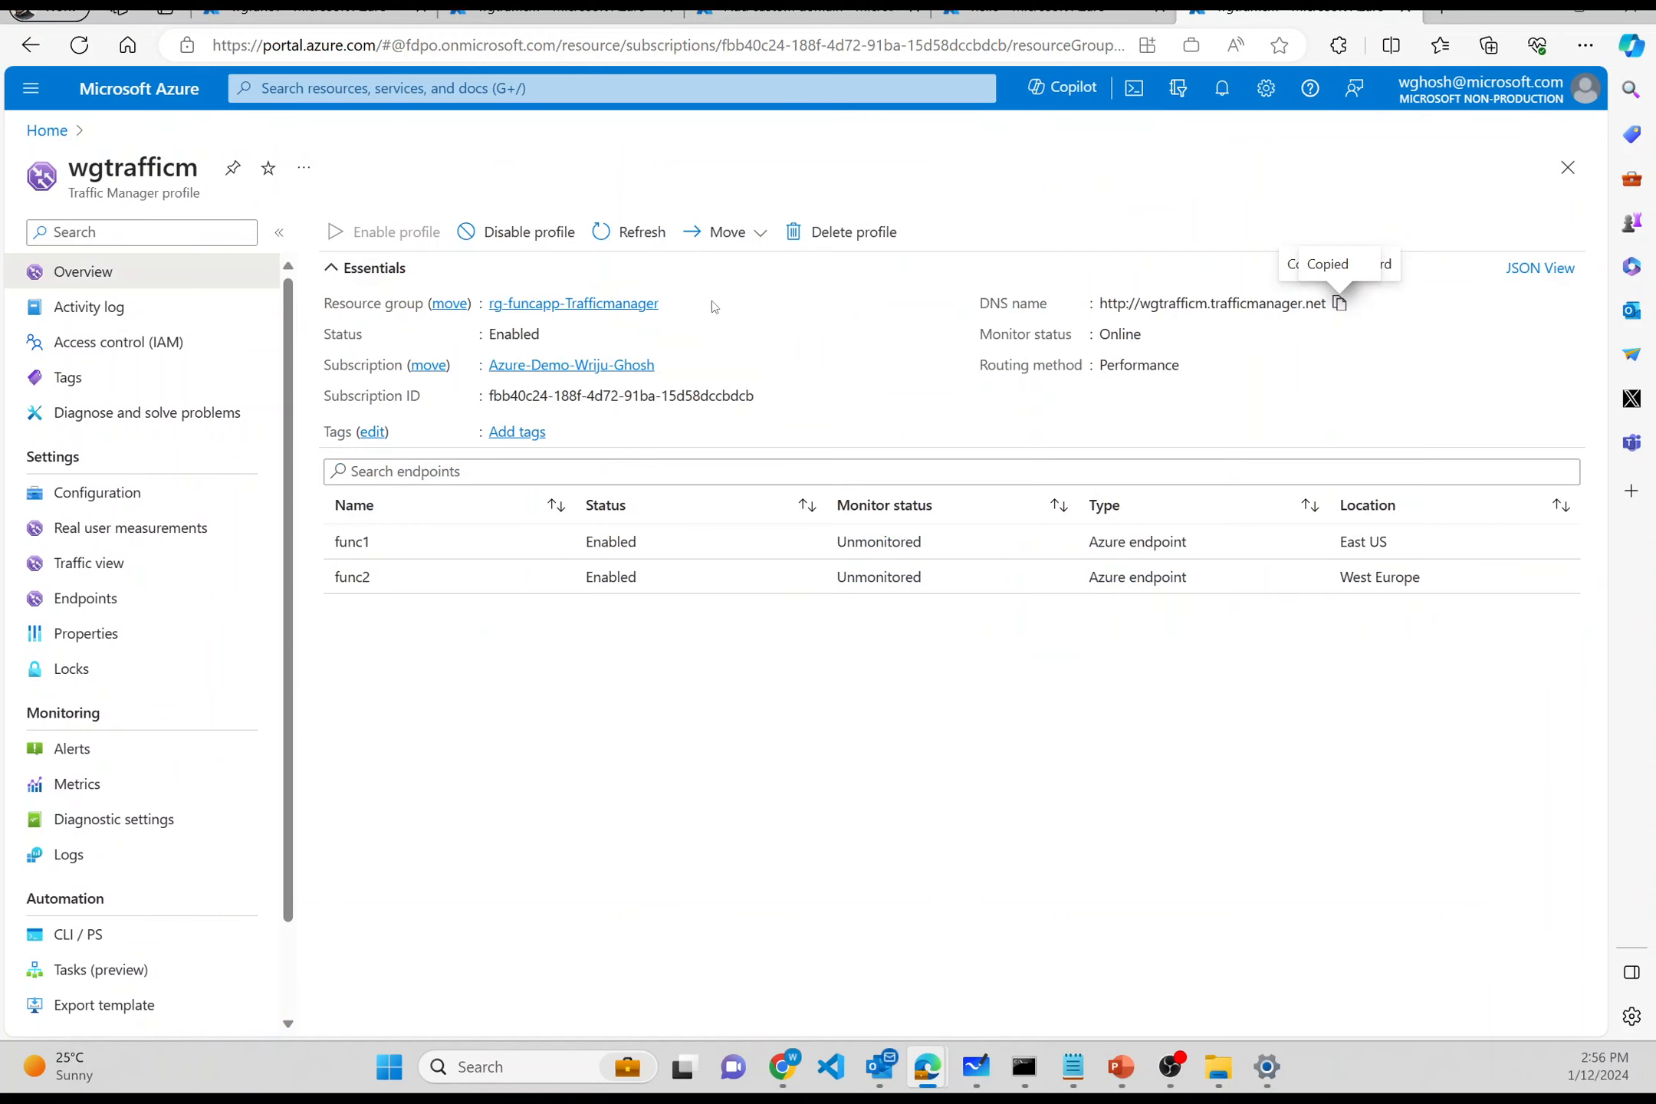
{"action": "left_click", "coordinate": [512, 307]}
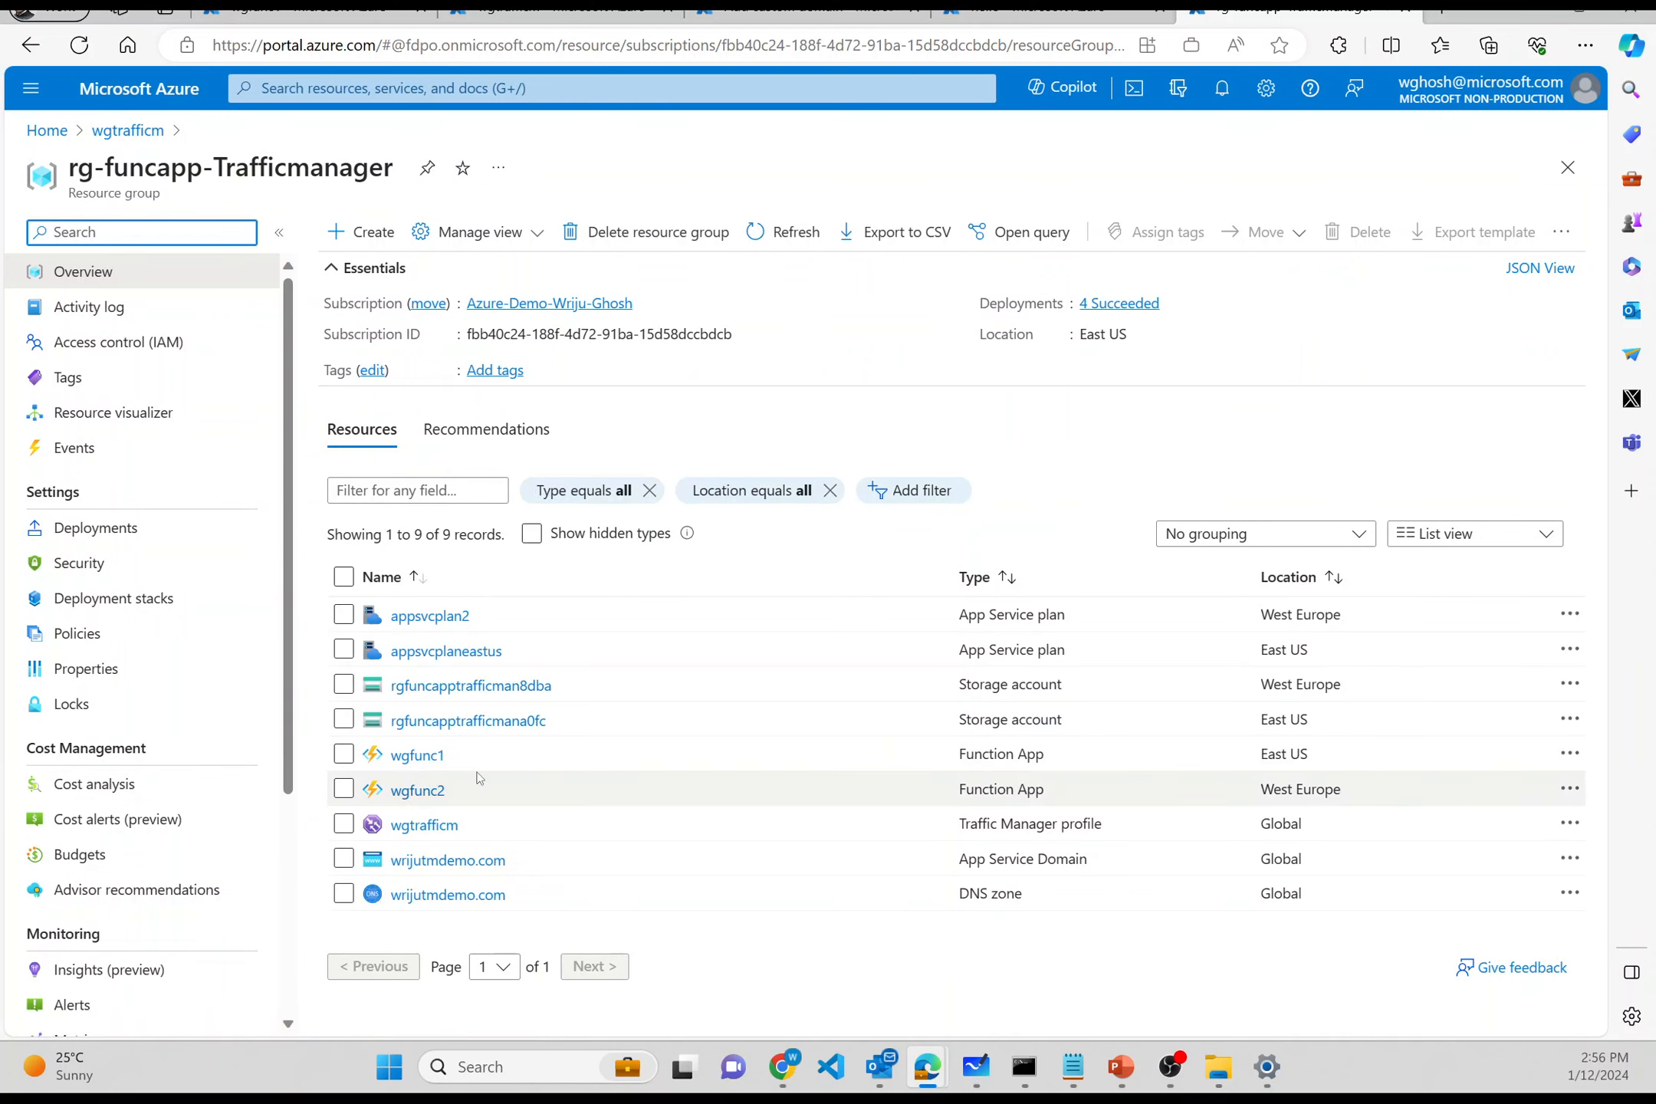
{"action": "left_click", "coordinate": [438, 901]}
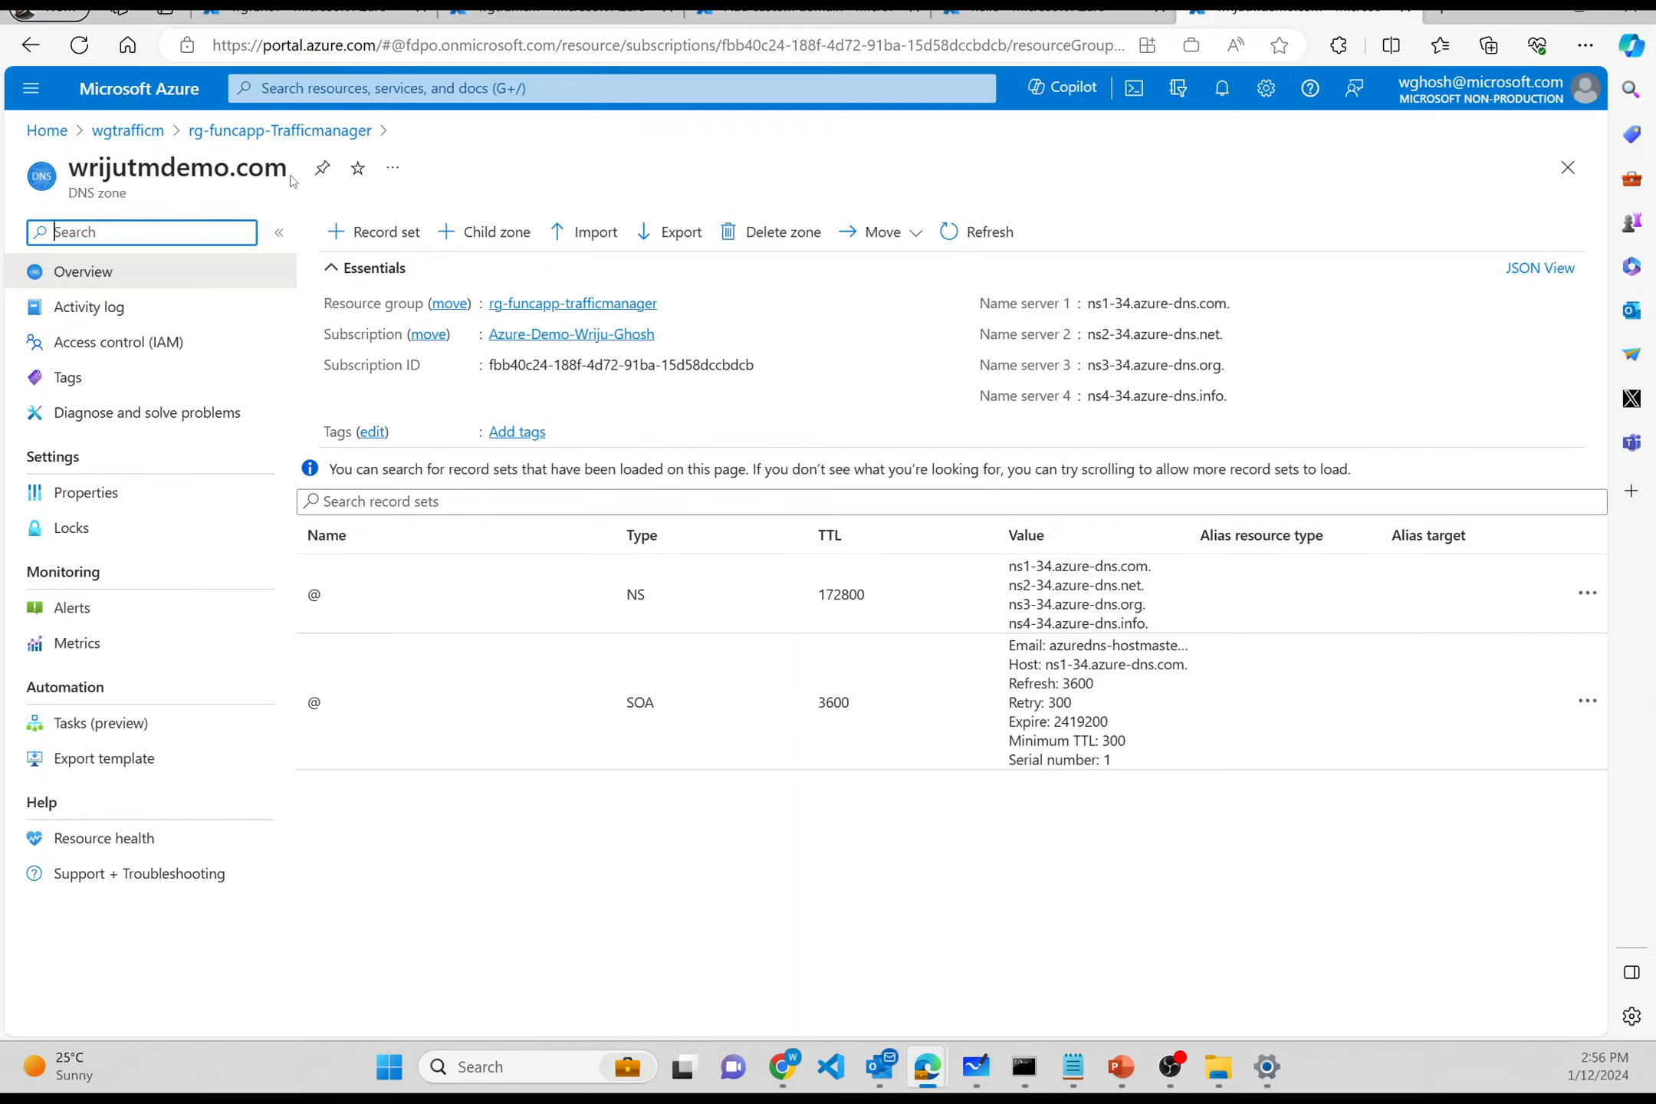
- Copy the wrijutmdemo.com zone name and return to wgfunc2's Add custom domain form
{"action": "left_click_drag", "start_coordinate": [292, 180], "coordinate": [74, 173]}
{"action": "key", "text": "ctrl+c"}
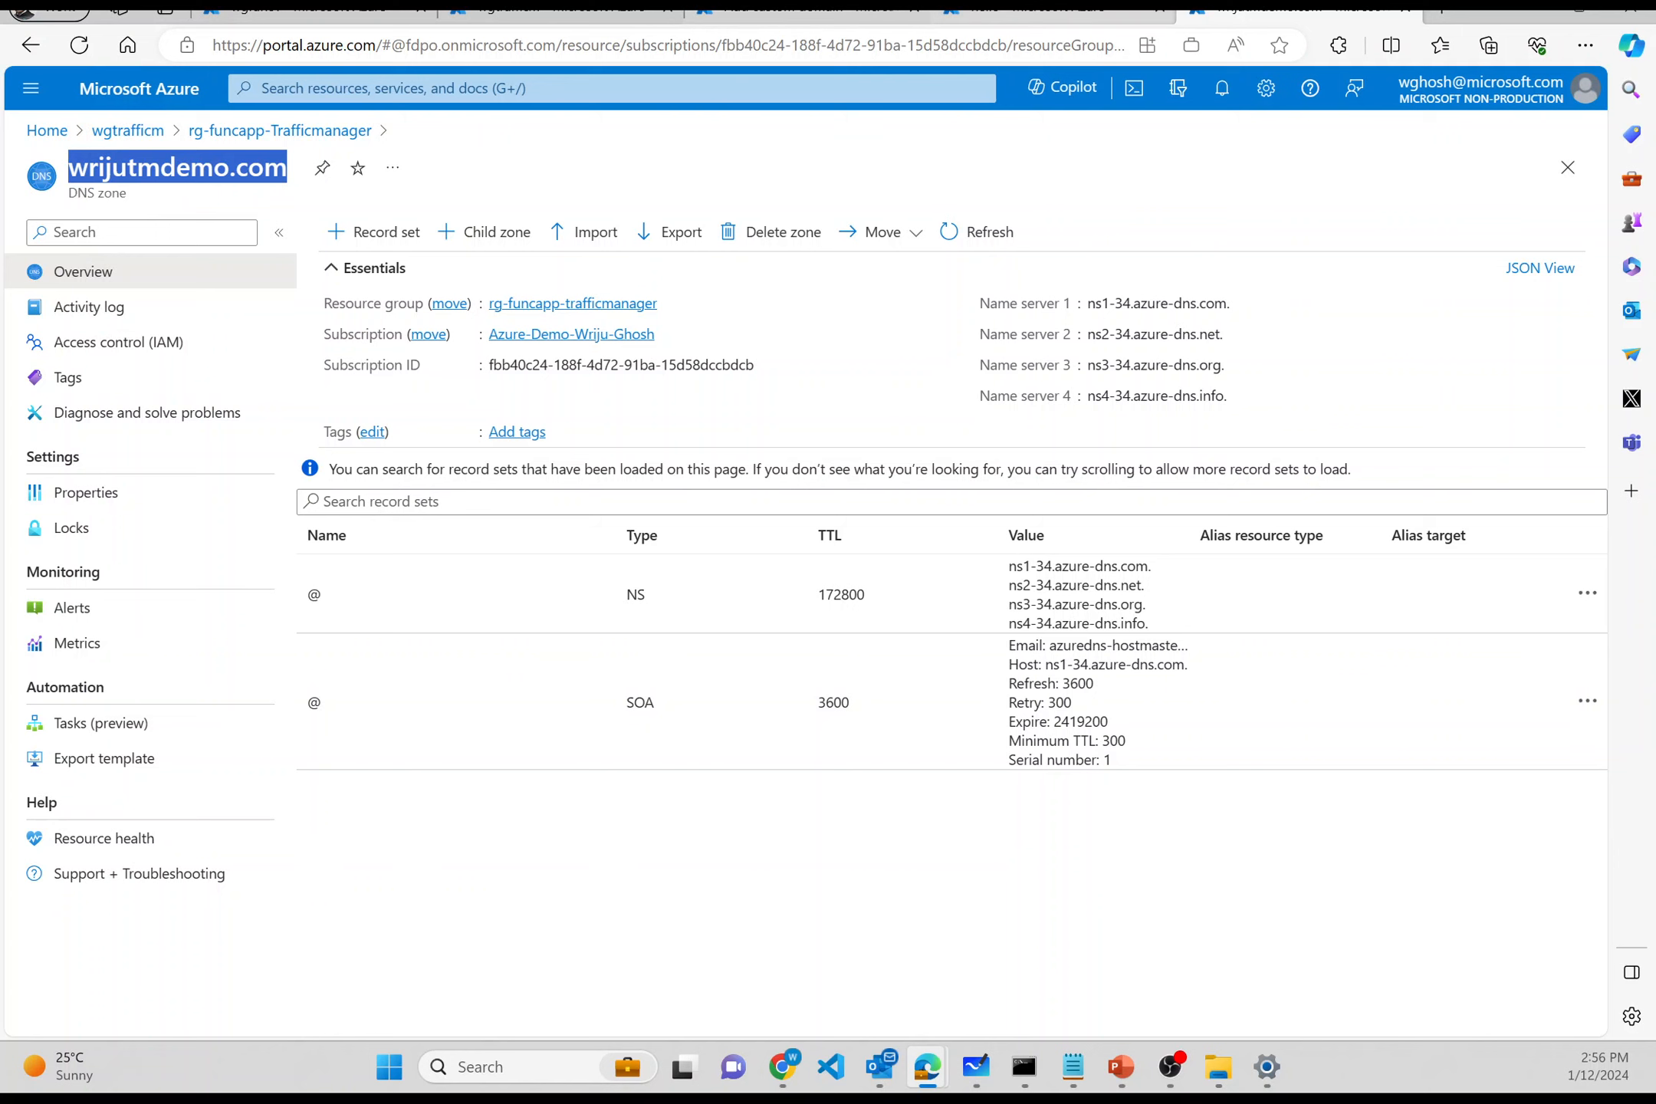
{"action": "left_click", "coordinate": [1027, 9]}
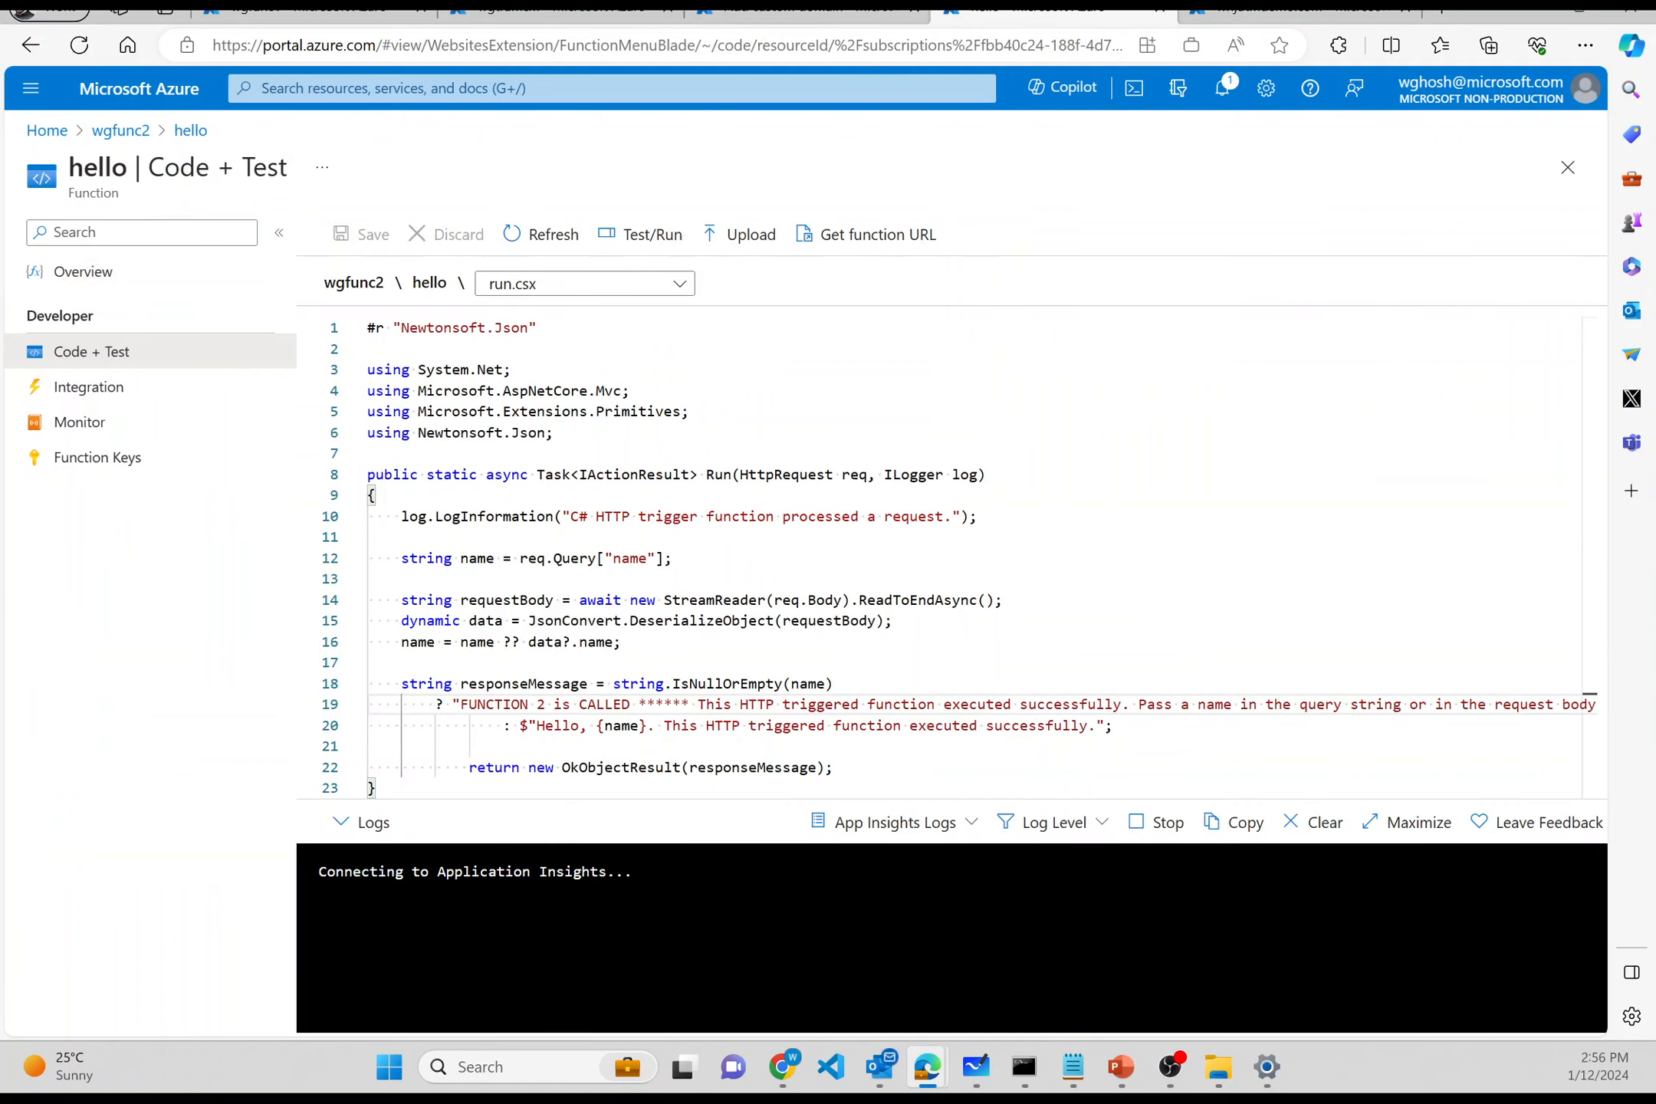
{"action": "left_click", "coordinate": [132, 132]}
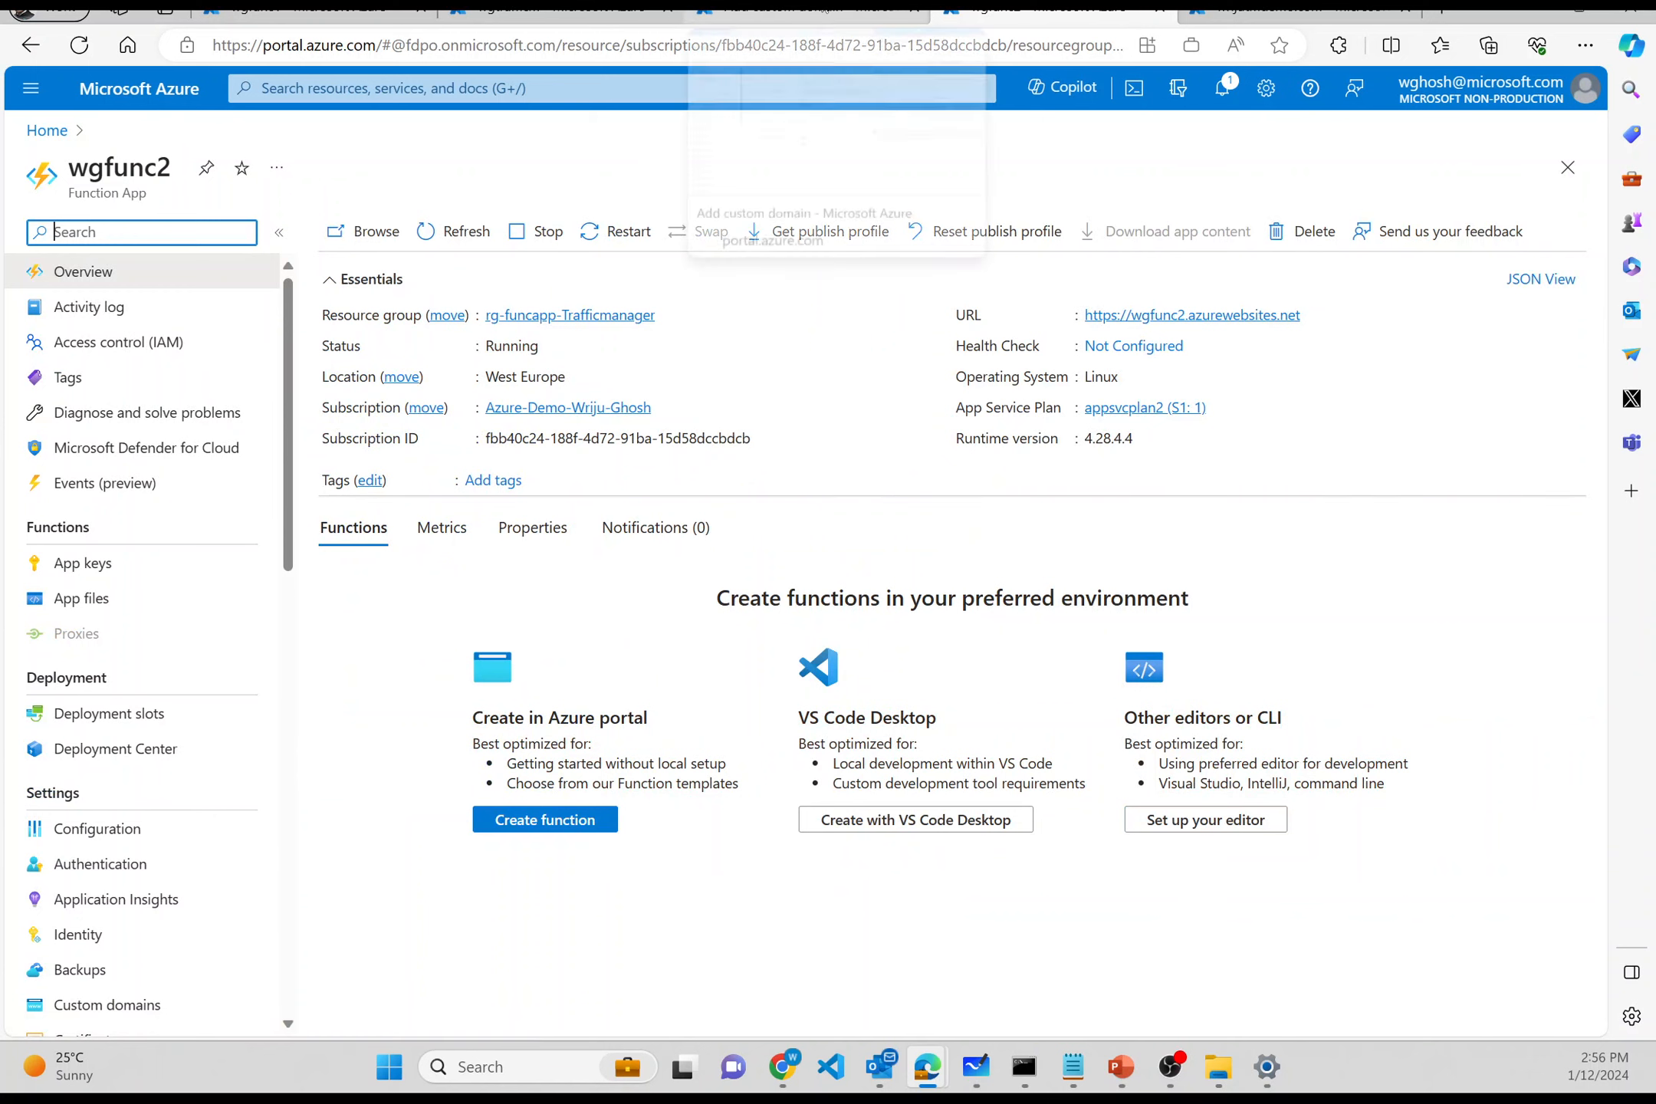
{"action": "left_click", "coordinate": [824, 11]}
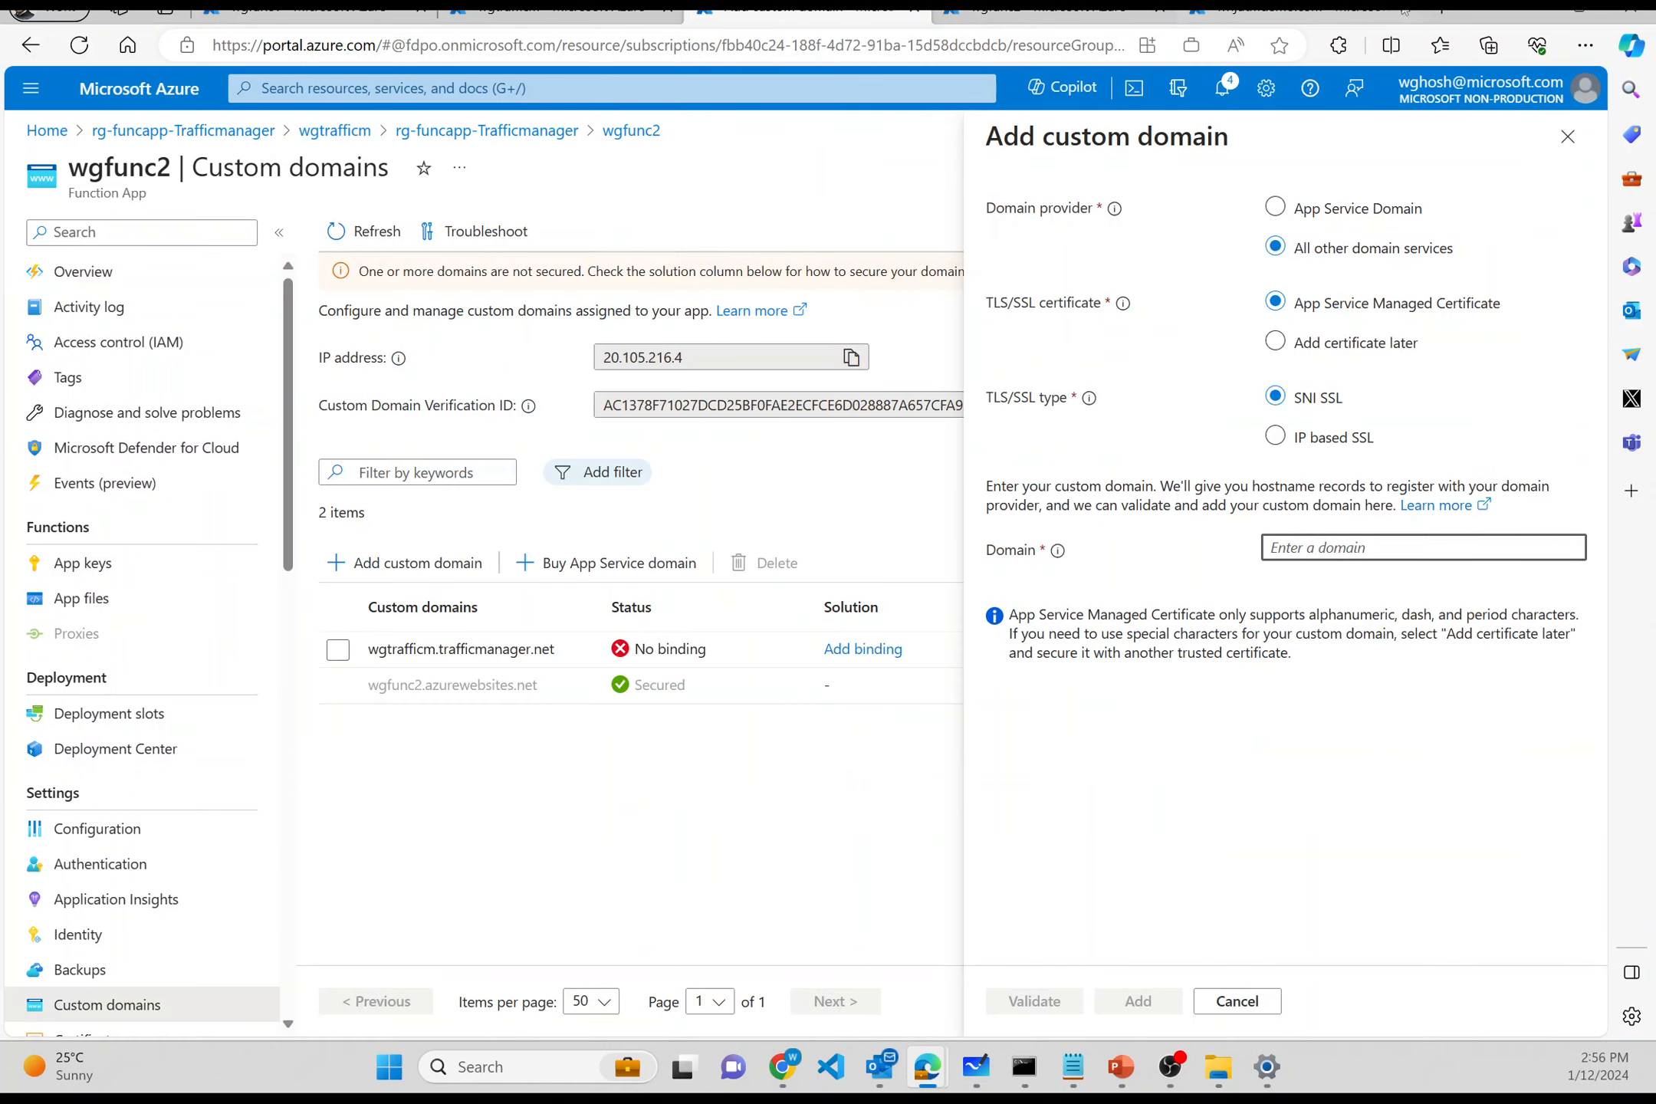
{"action": "left_click_drag", "start_coordinate": [1366, 11], "coordinate": [1120, 22]}
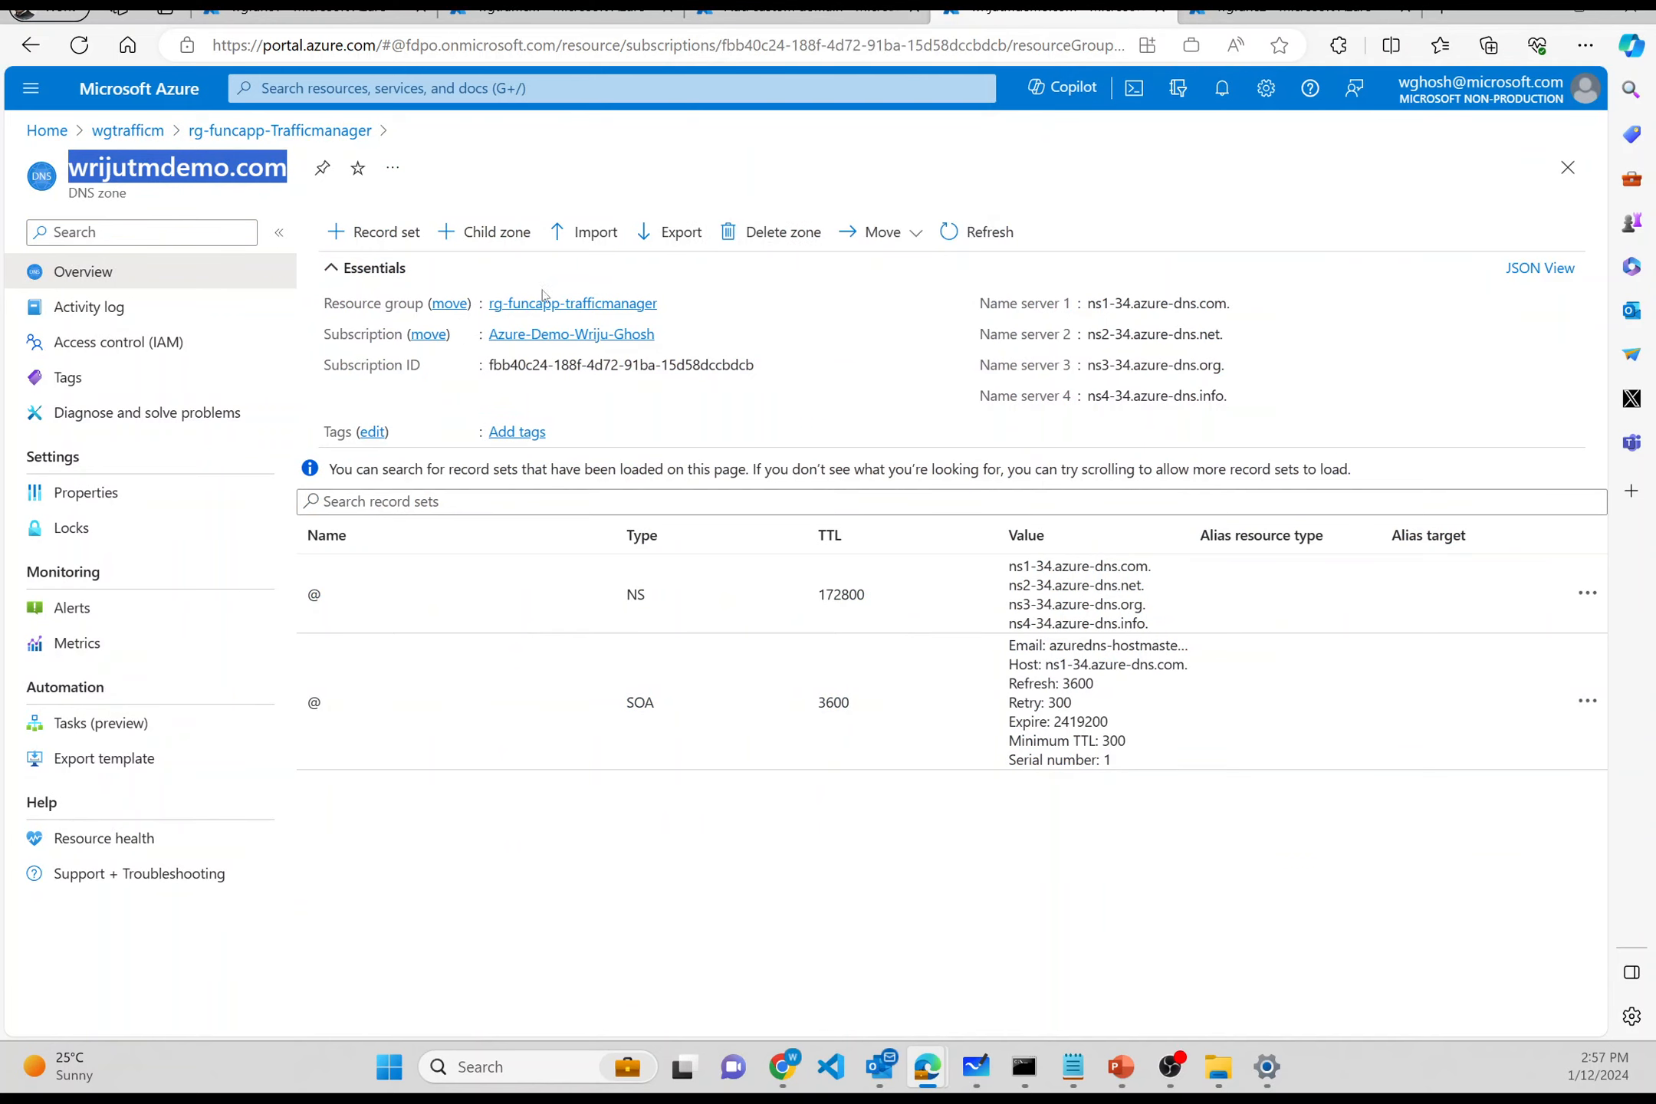
{"action": "left_click", "coordinate": [776, 13]}
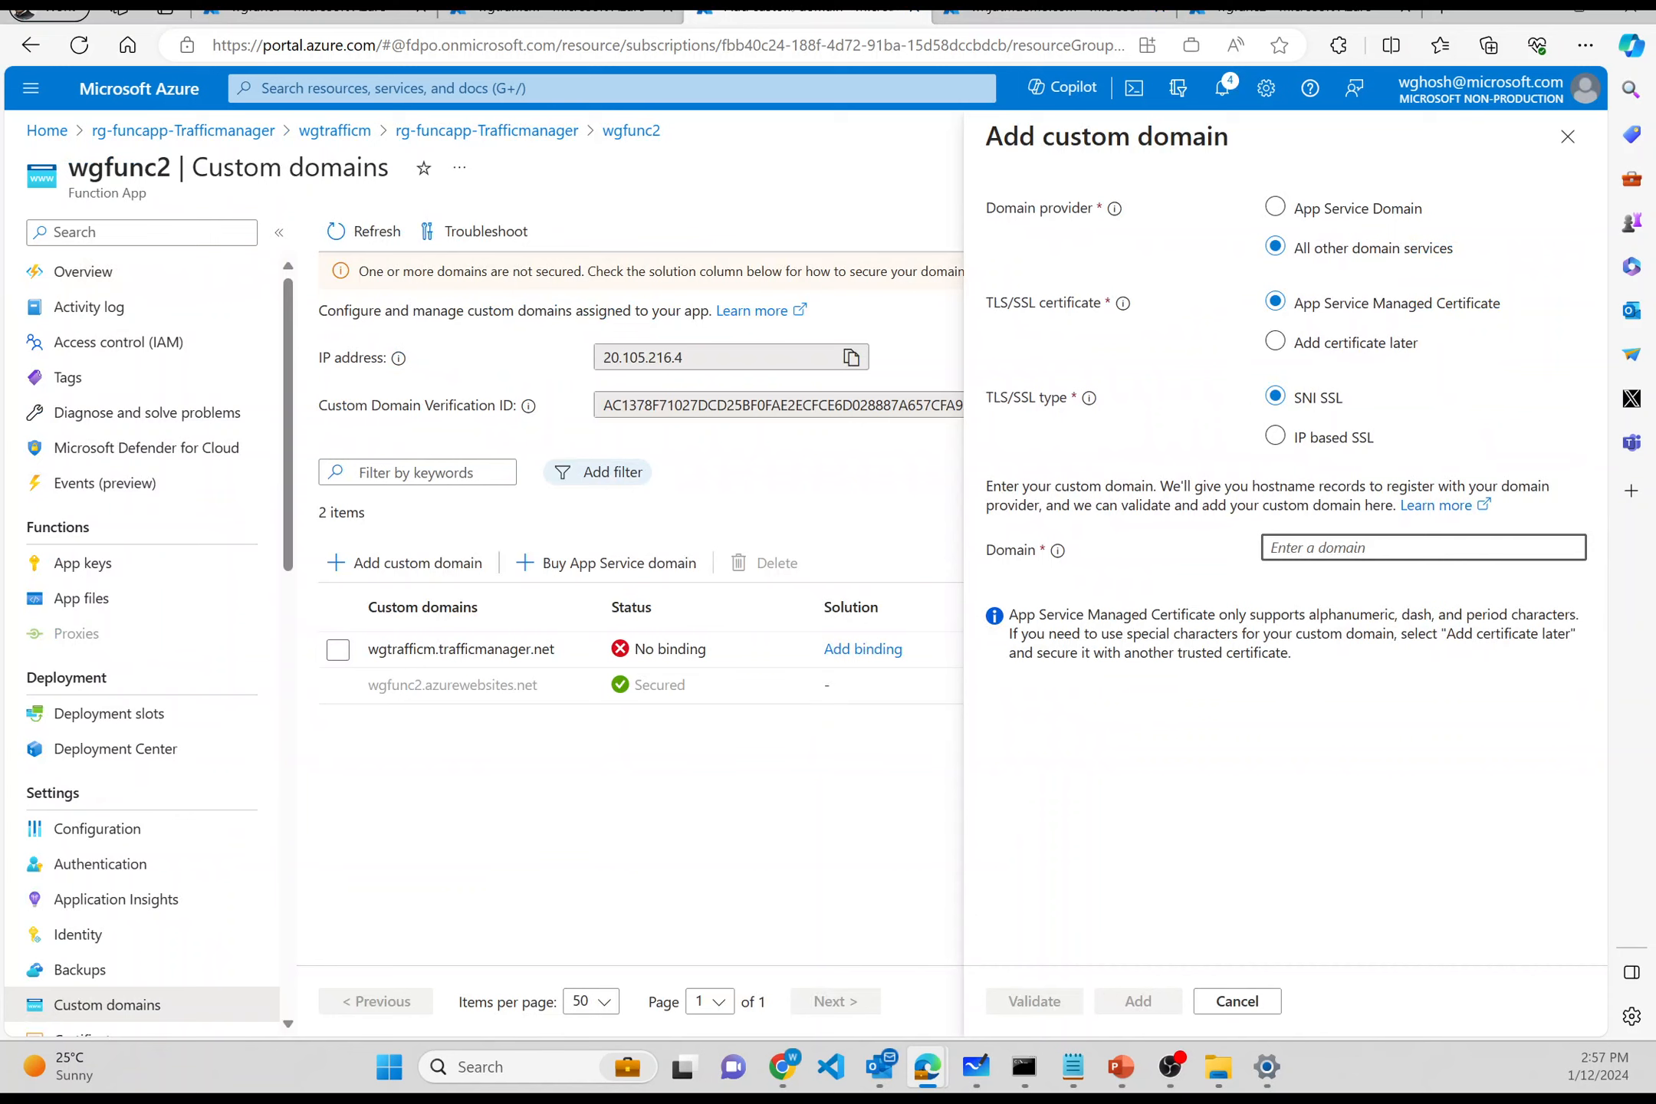
{"action": "key", "text": "ctrl+v"}
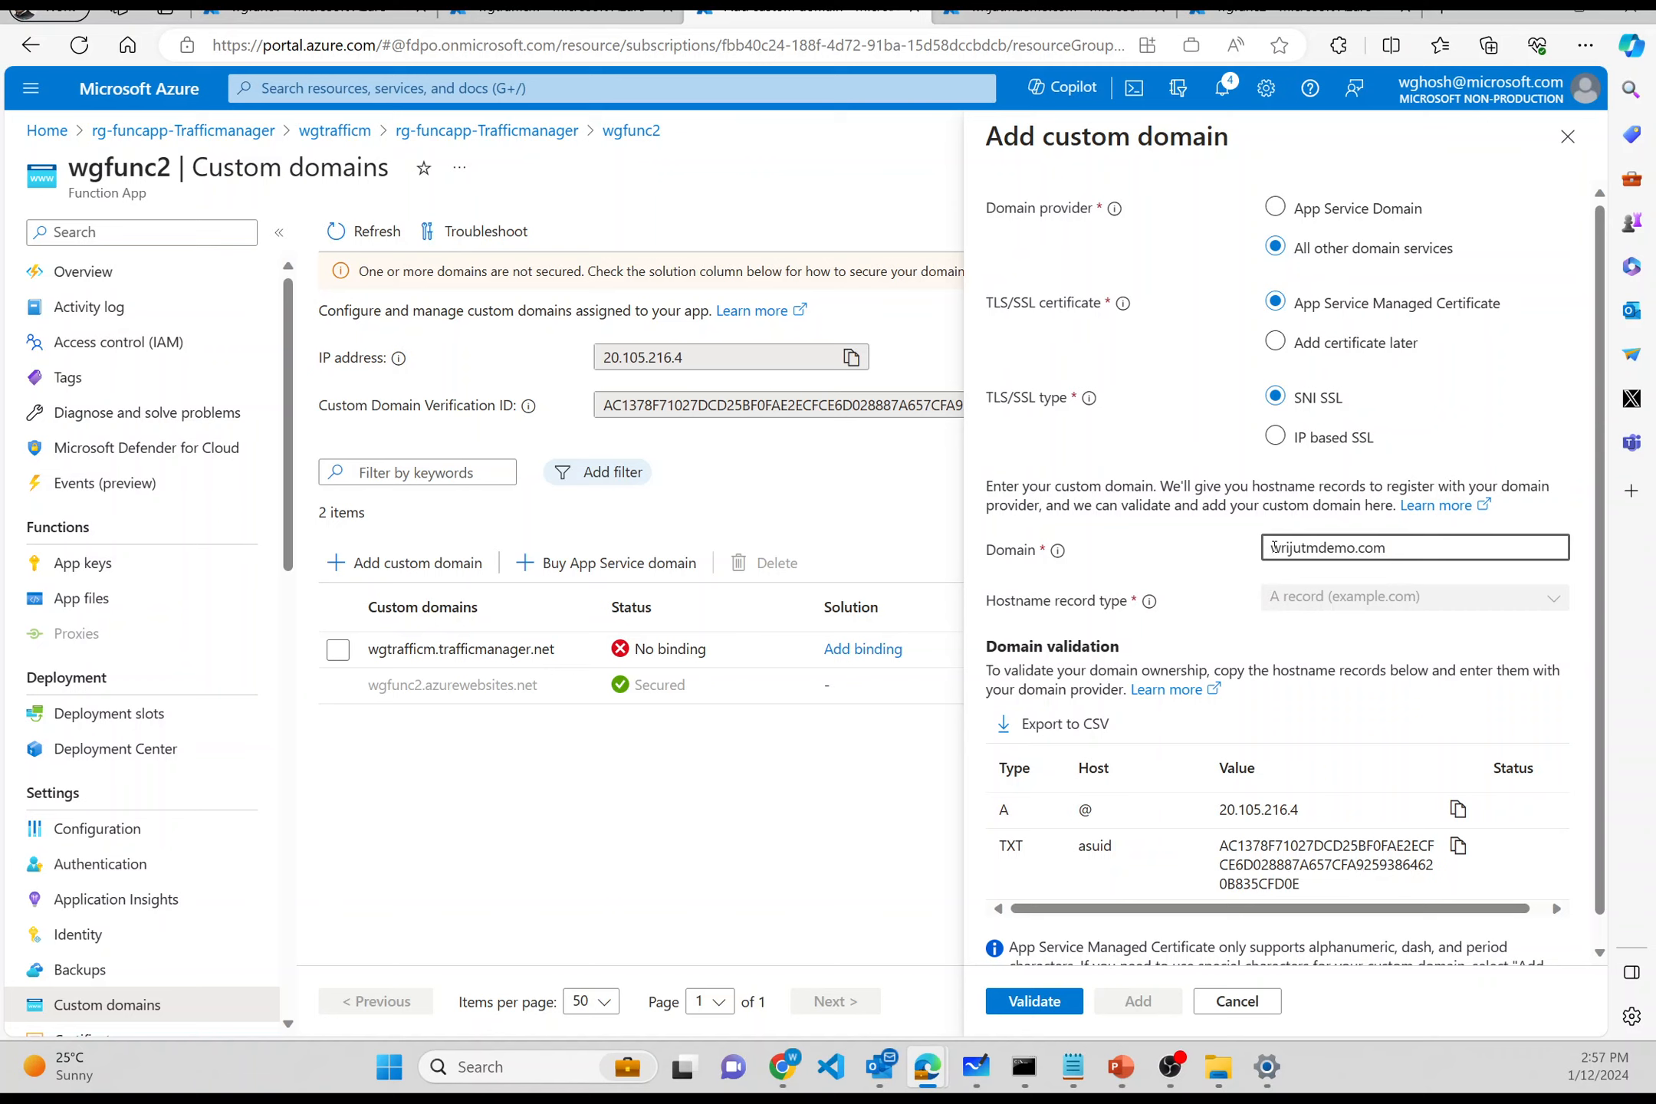
{"action": "type", "text": "www."}
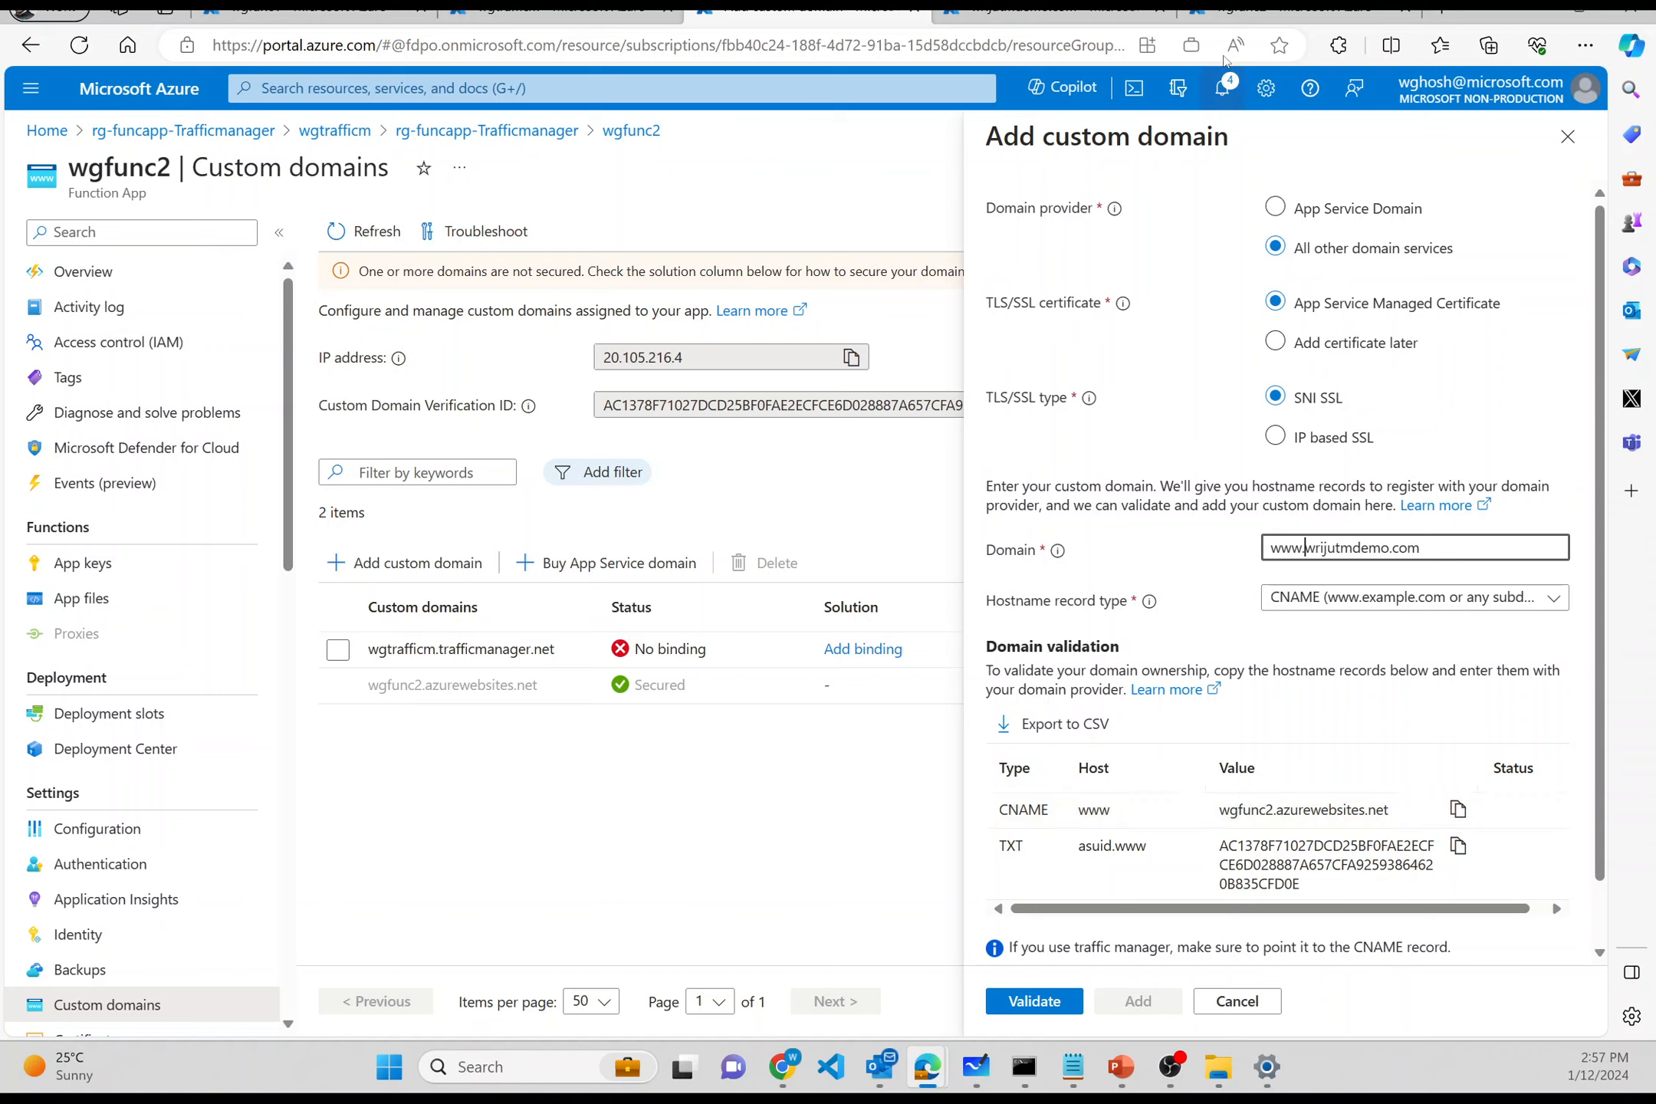
{"action": "mouse_move", "coordinate": [1052, 19]}
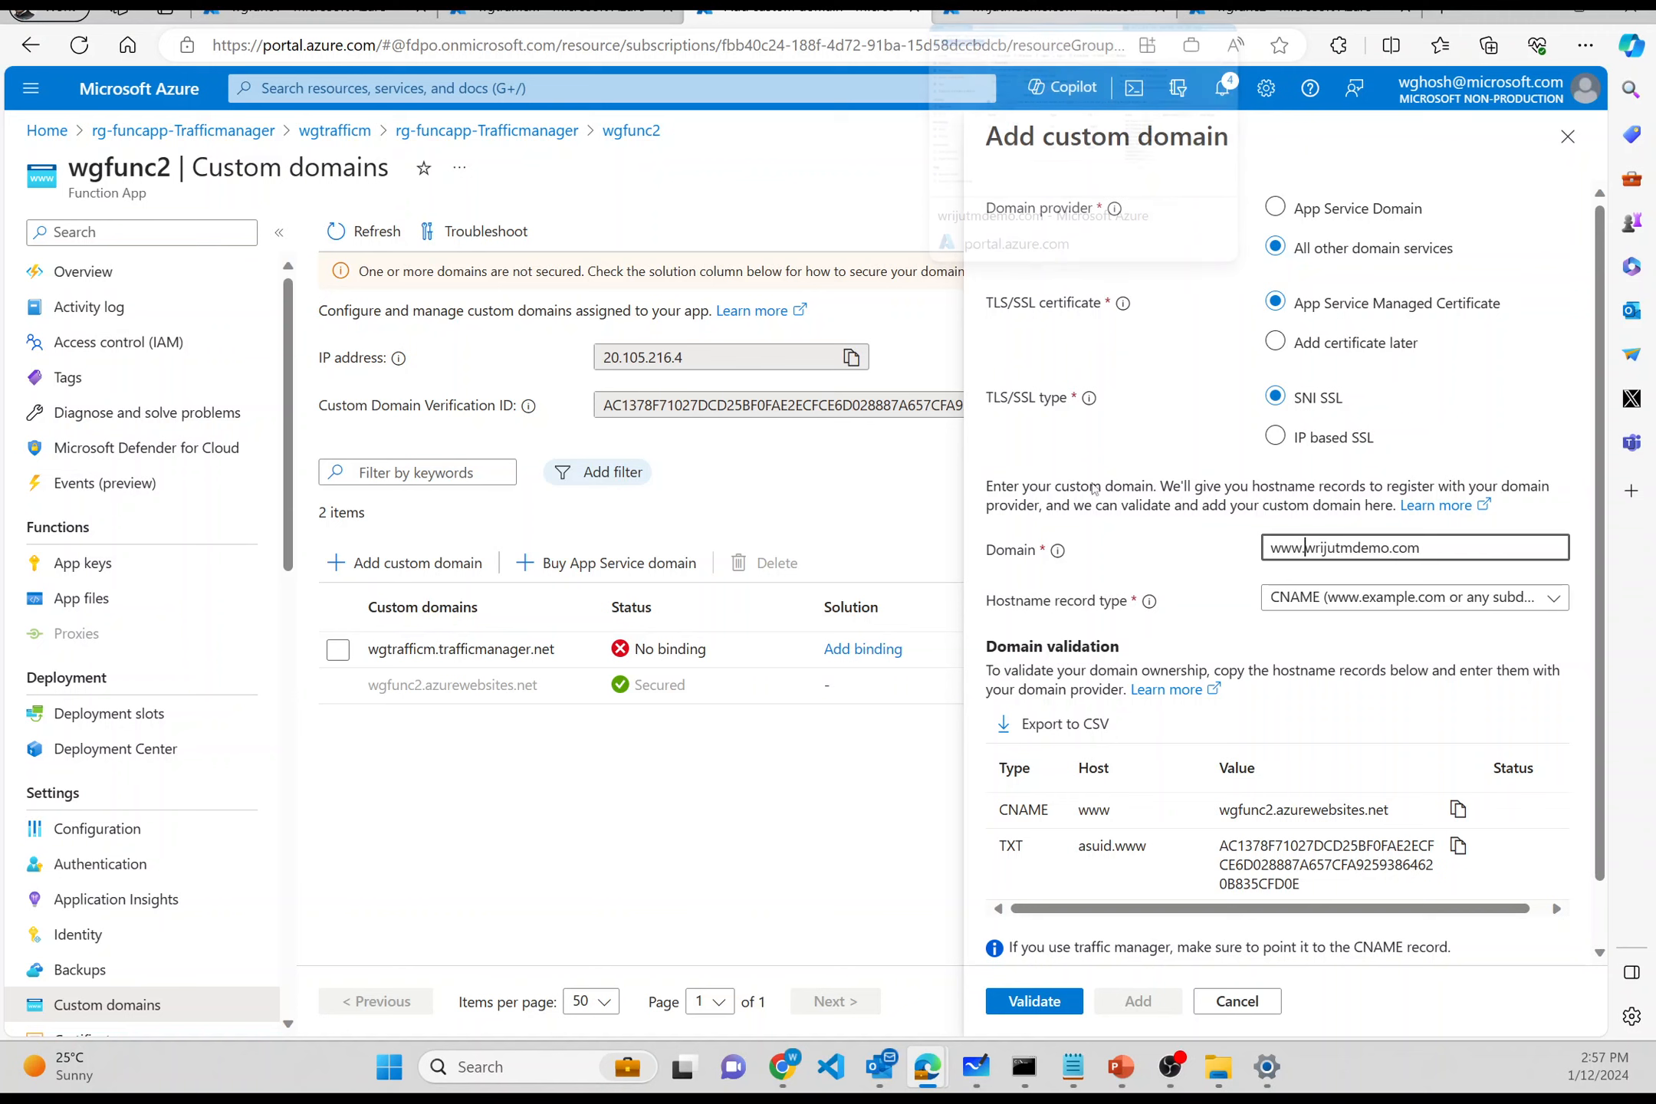
{"action": "double_click", "coordinate": [1109, 845]}
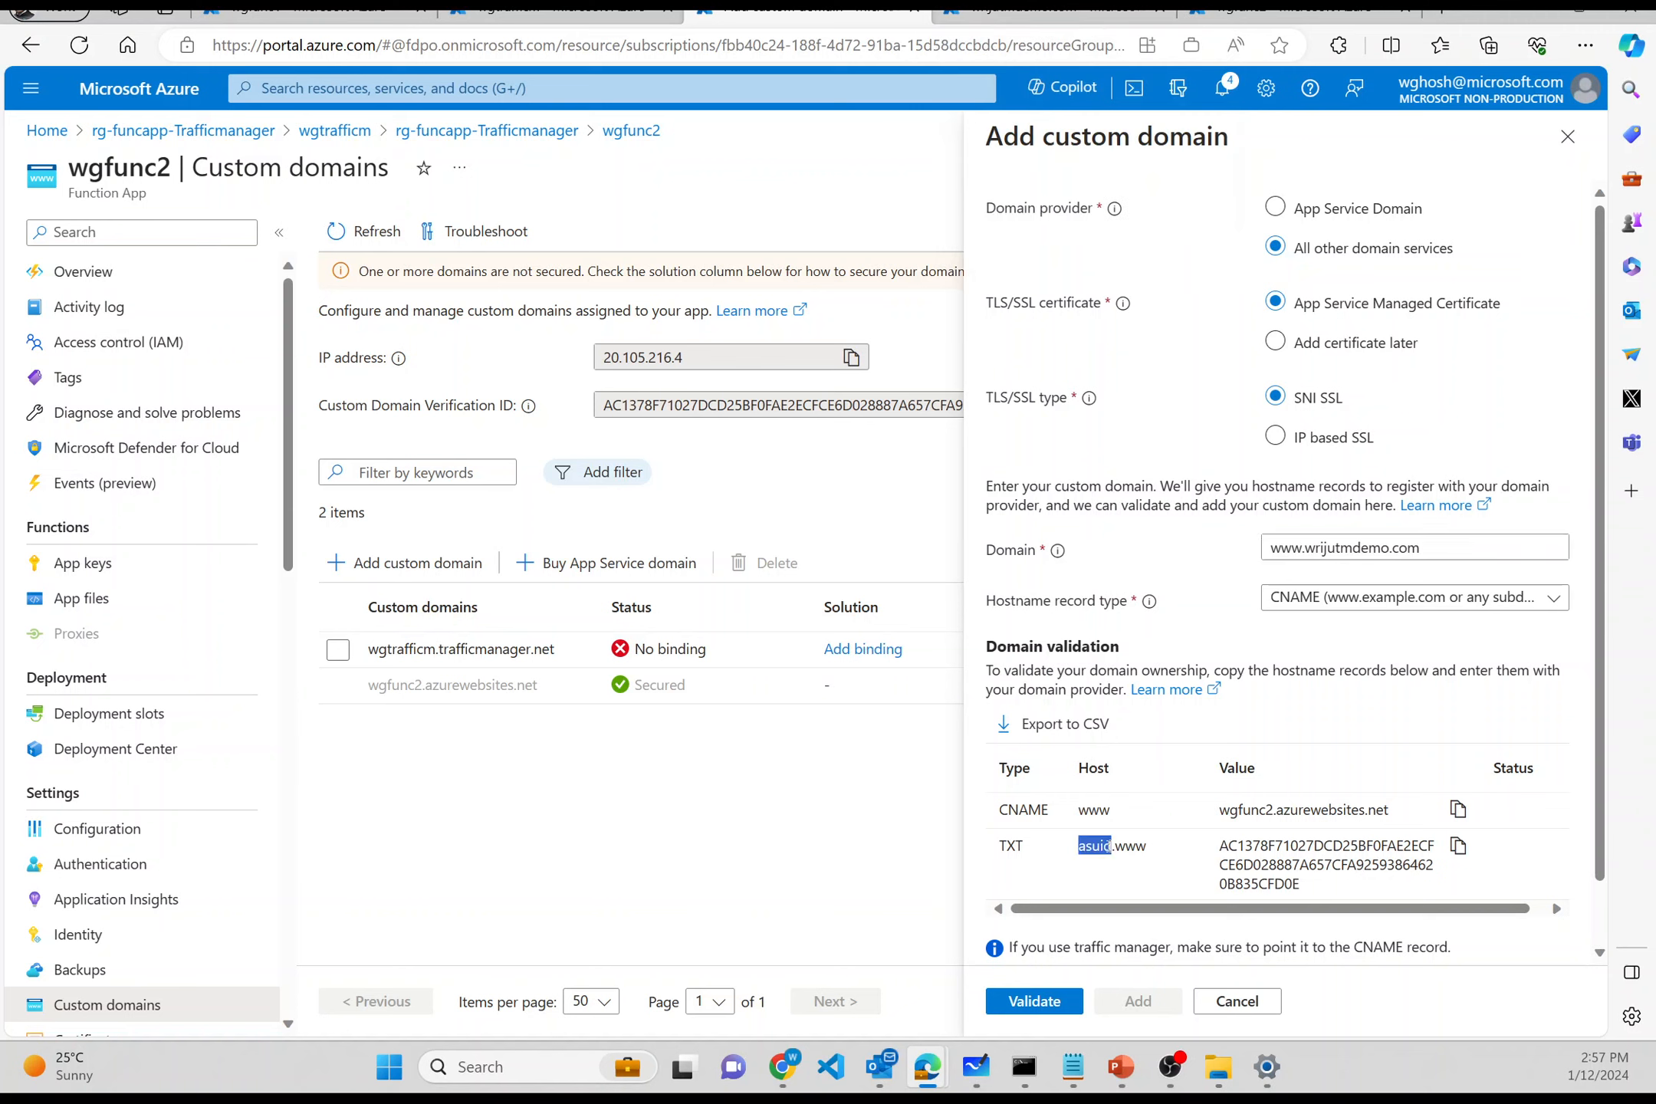
{"action": "left_click", "coordinate": [1147, 849]}
{"action": "left_click_drag", "start_coordinate": [1148, 849], "coordinate": [1081, 846]}
{"action": "key", "text": "ctrl+c"}
{"action": "left_click", "coordinate": [1055, 10]}
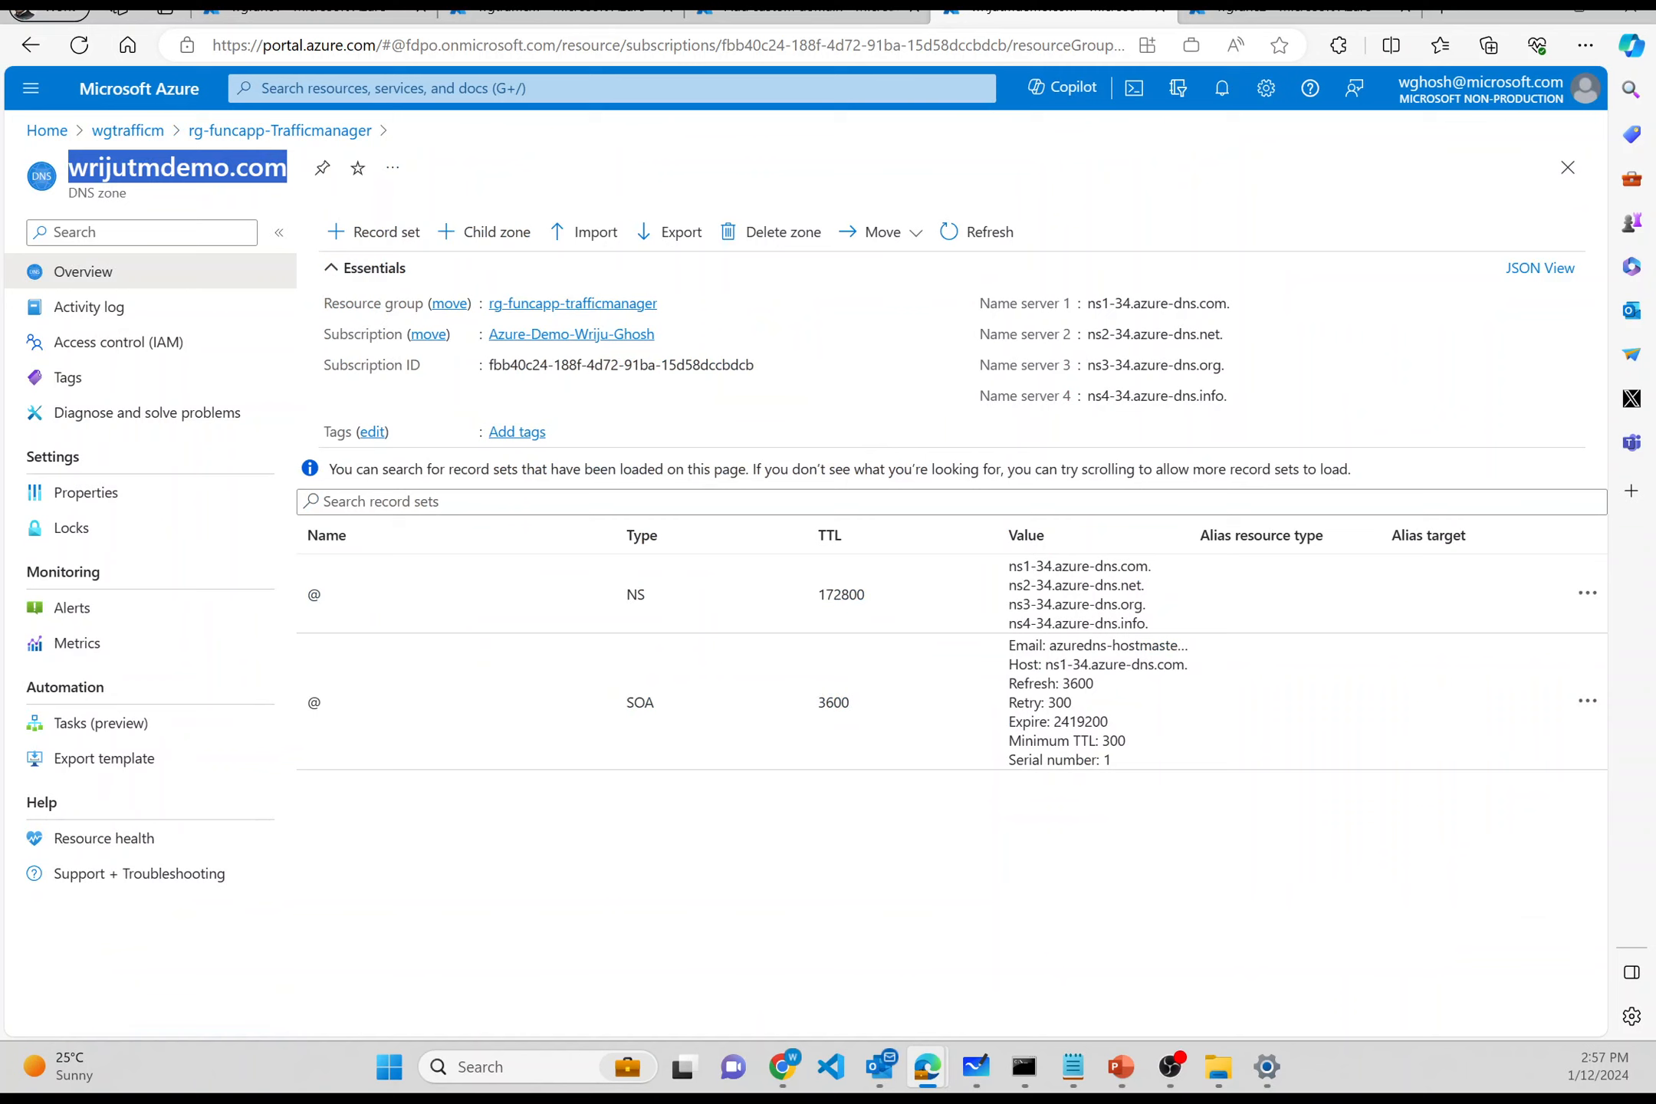
{"action": "left_click", "coordinate": [356, 225]}
- Save a TXT record asuid.www holding wgfunc2's domain verification ID in wrijutmdemo.com
{"action": "key", "text": "ctrl+v"}
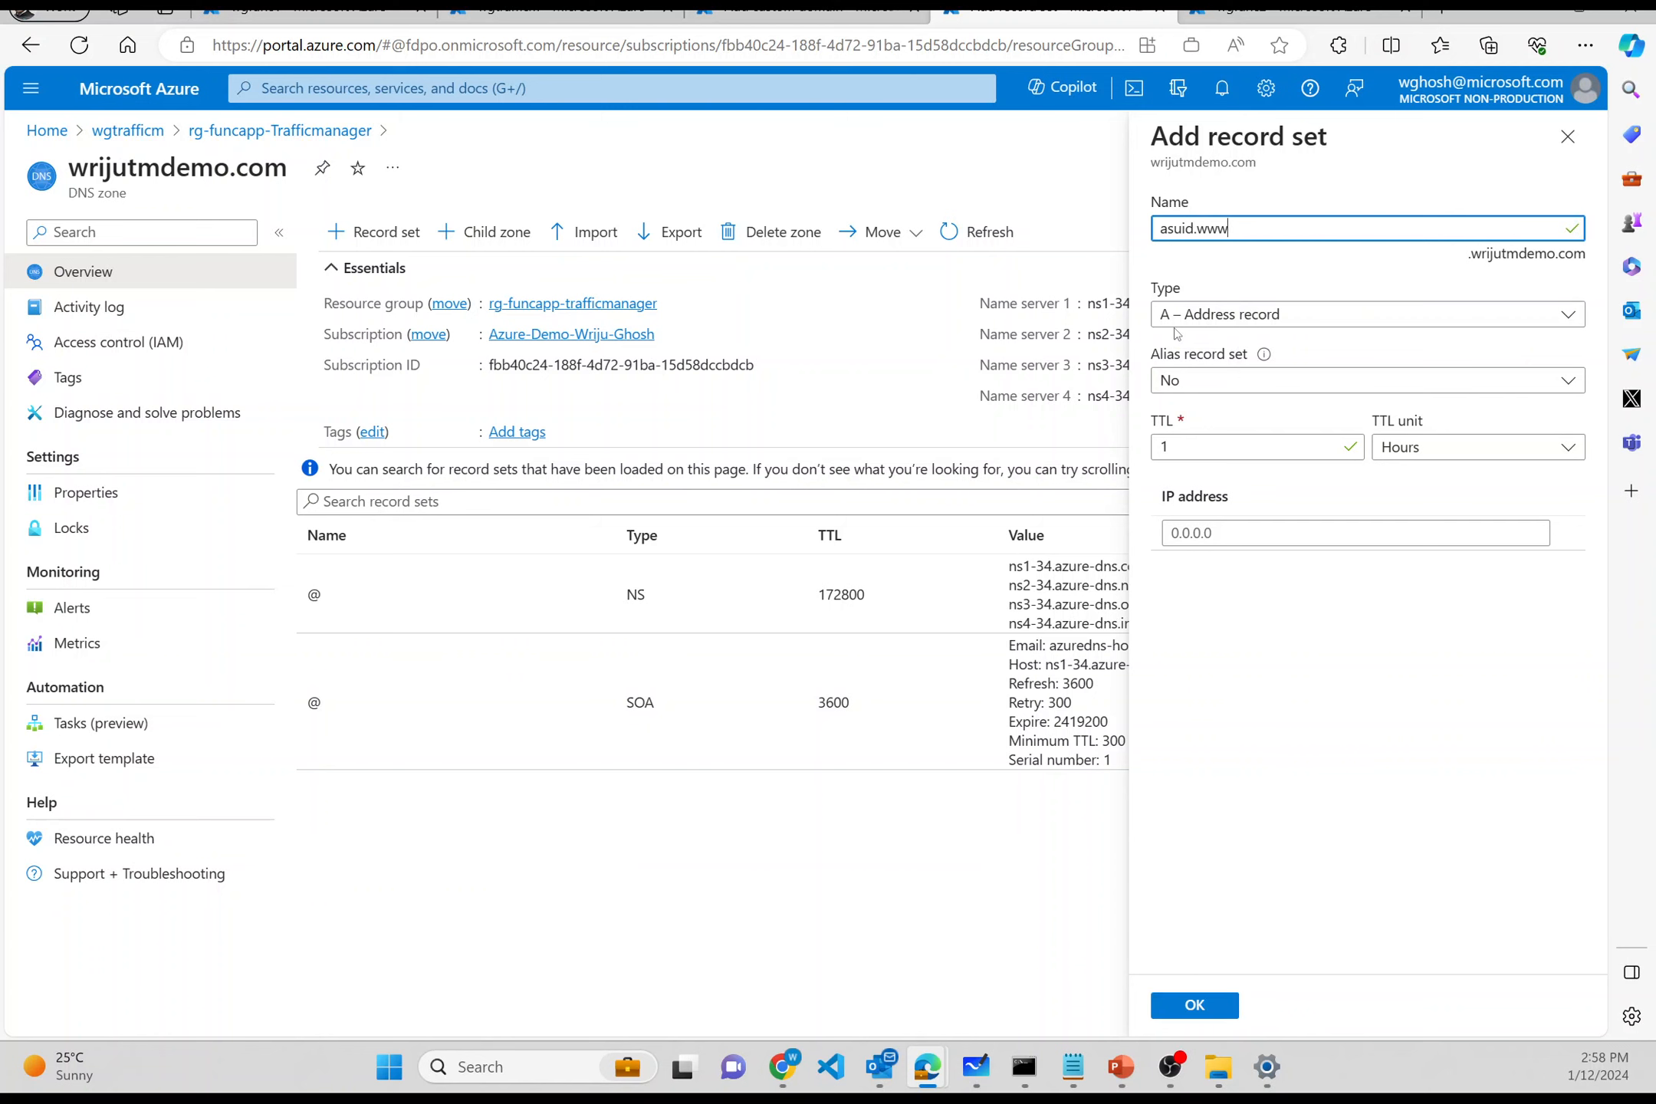
{"action": "left_click", "coordinate": [848, 21]}
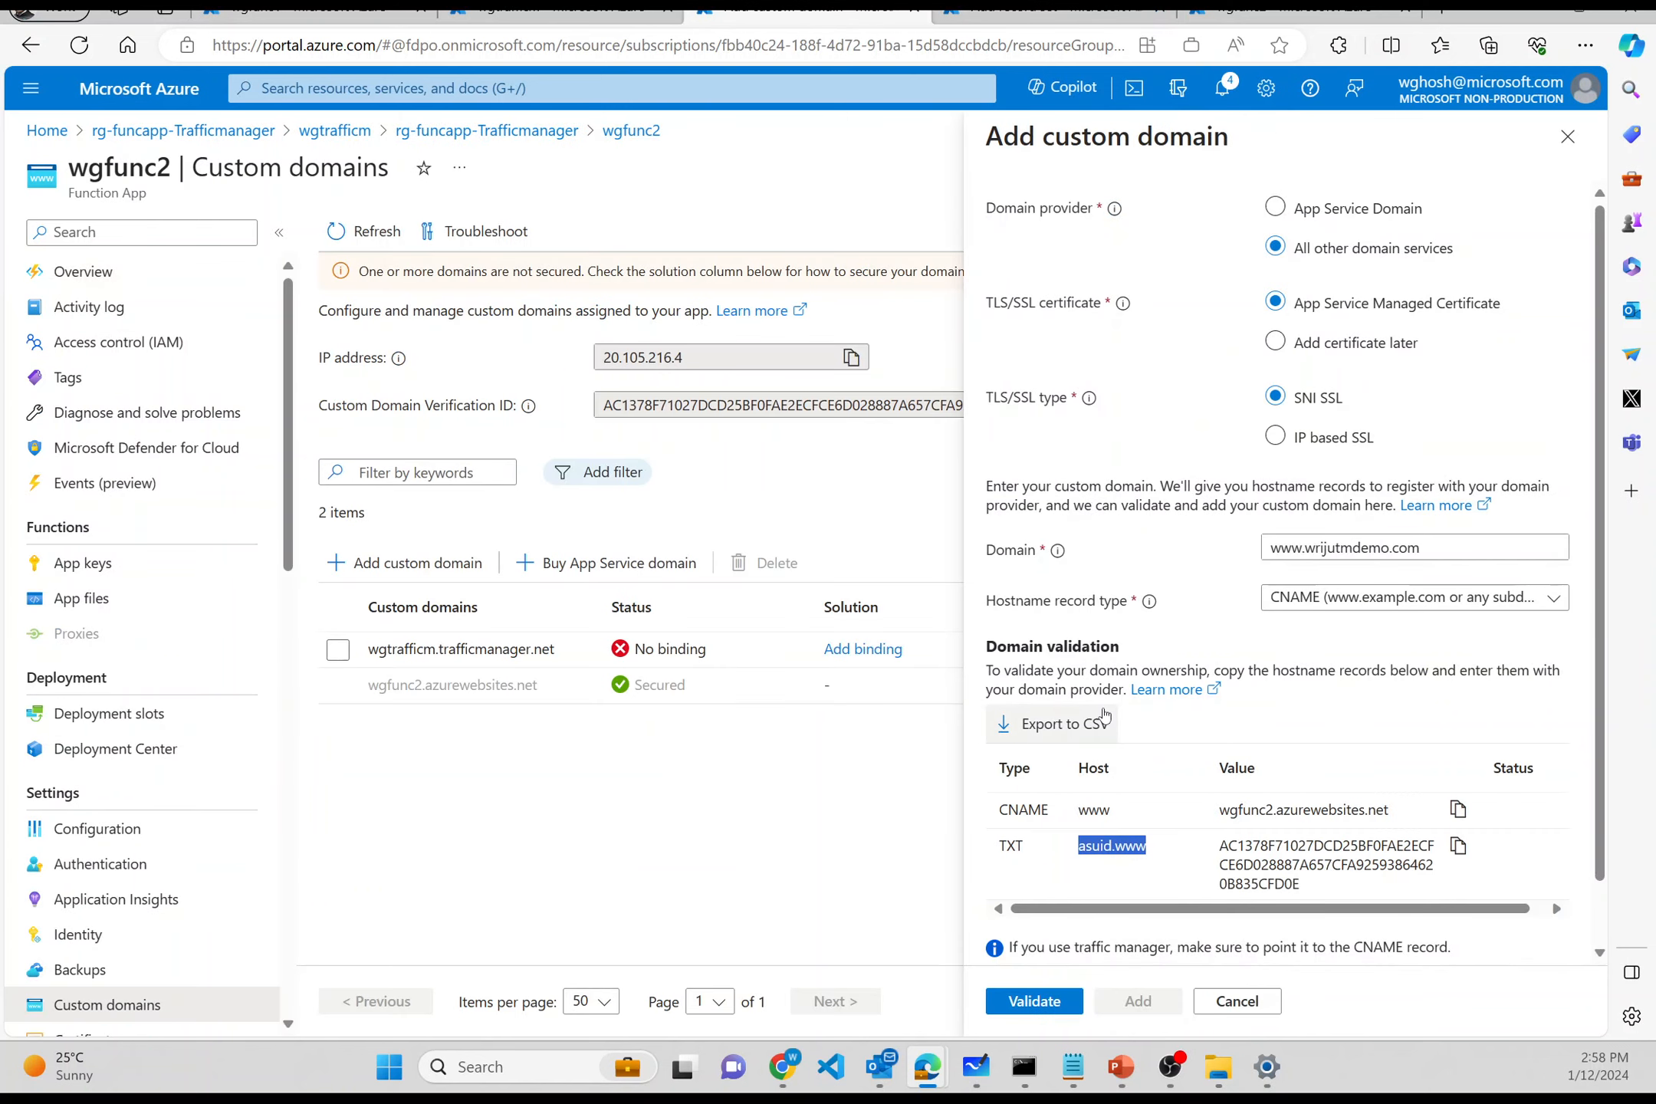
{"action": "left_click", "coordinate": [1021, 843]}
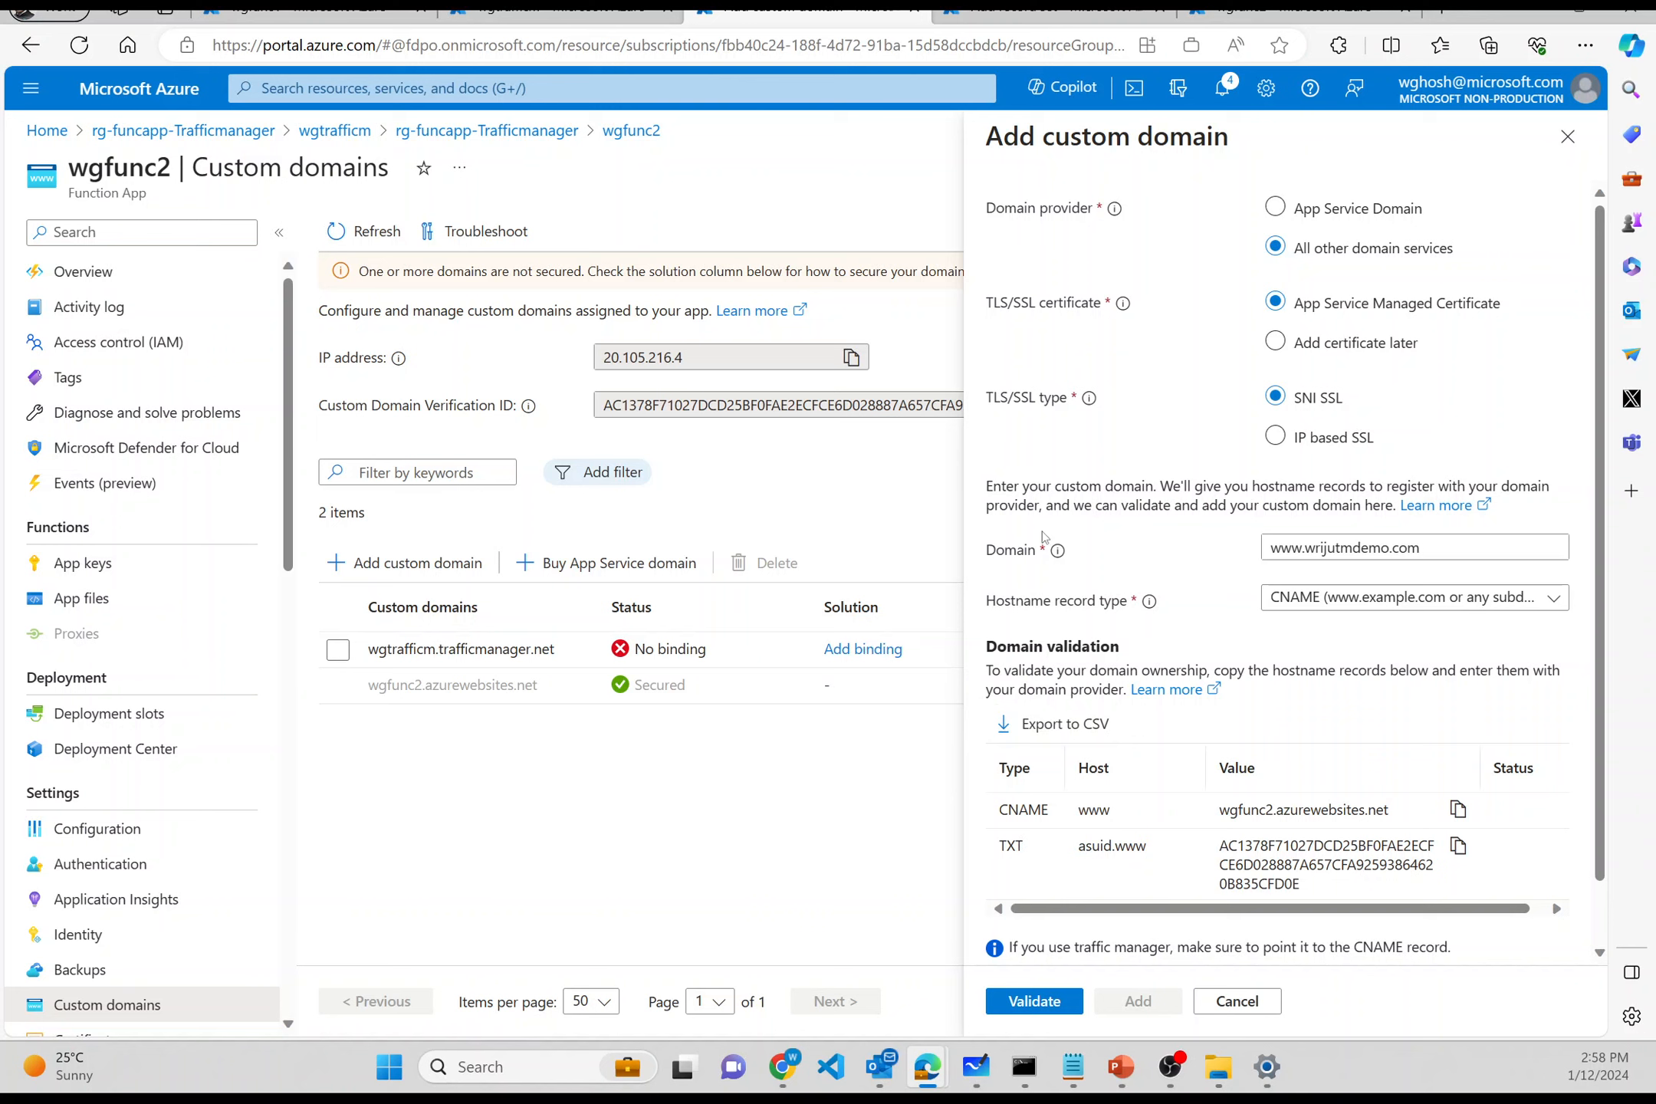
{"action": "left_click", "coordinate": [1058, 12]}
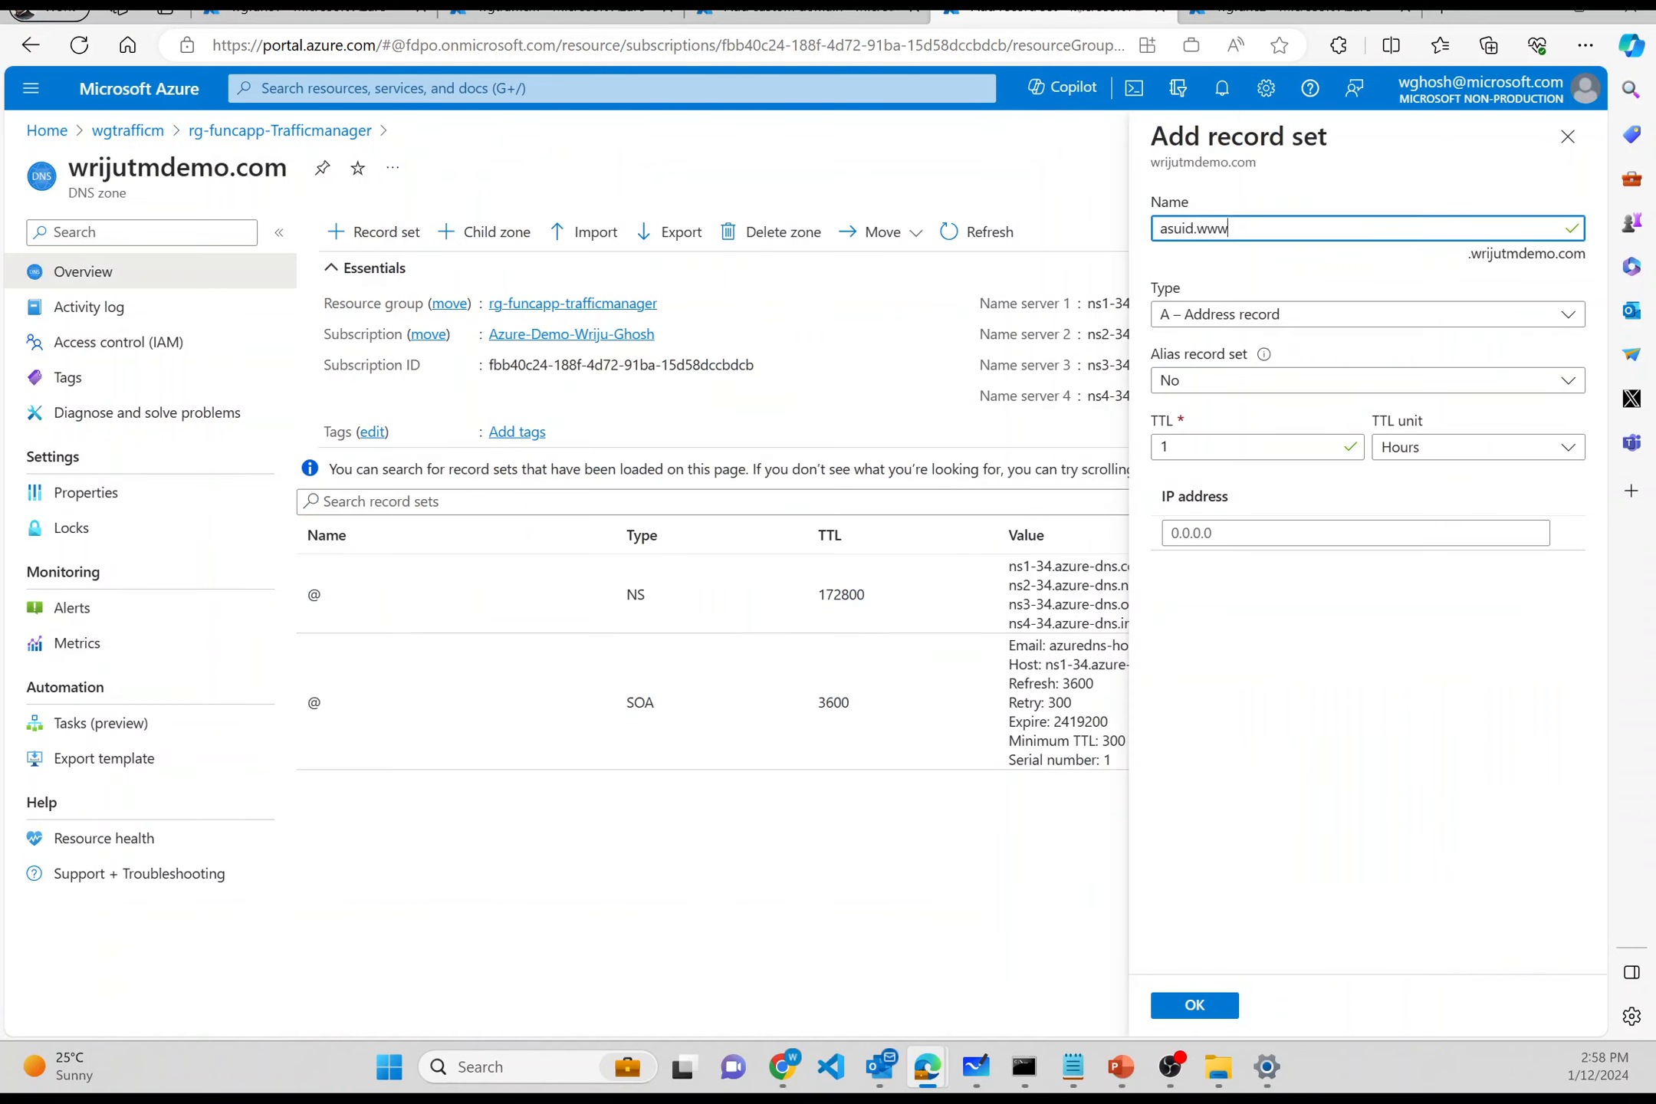
{"action": "left_click", "coordinate": [1194, 314]}
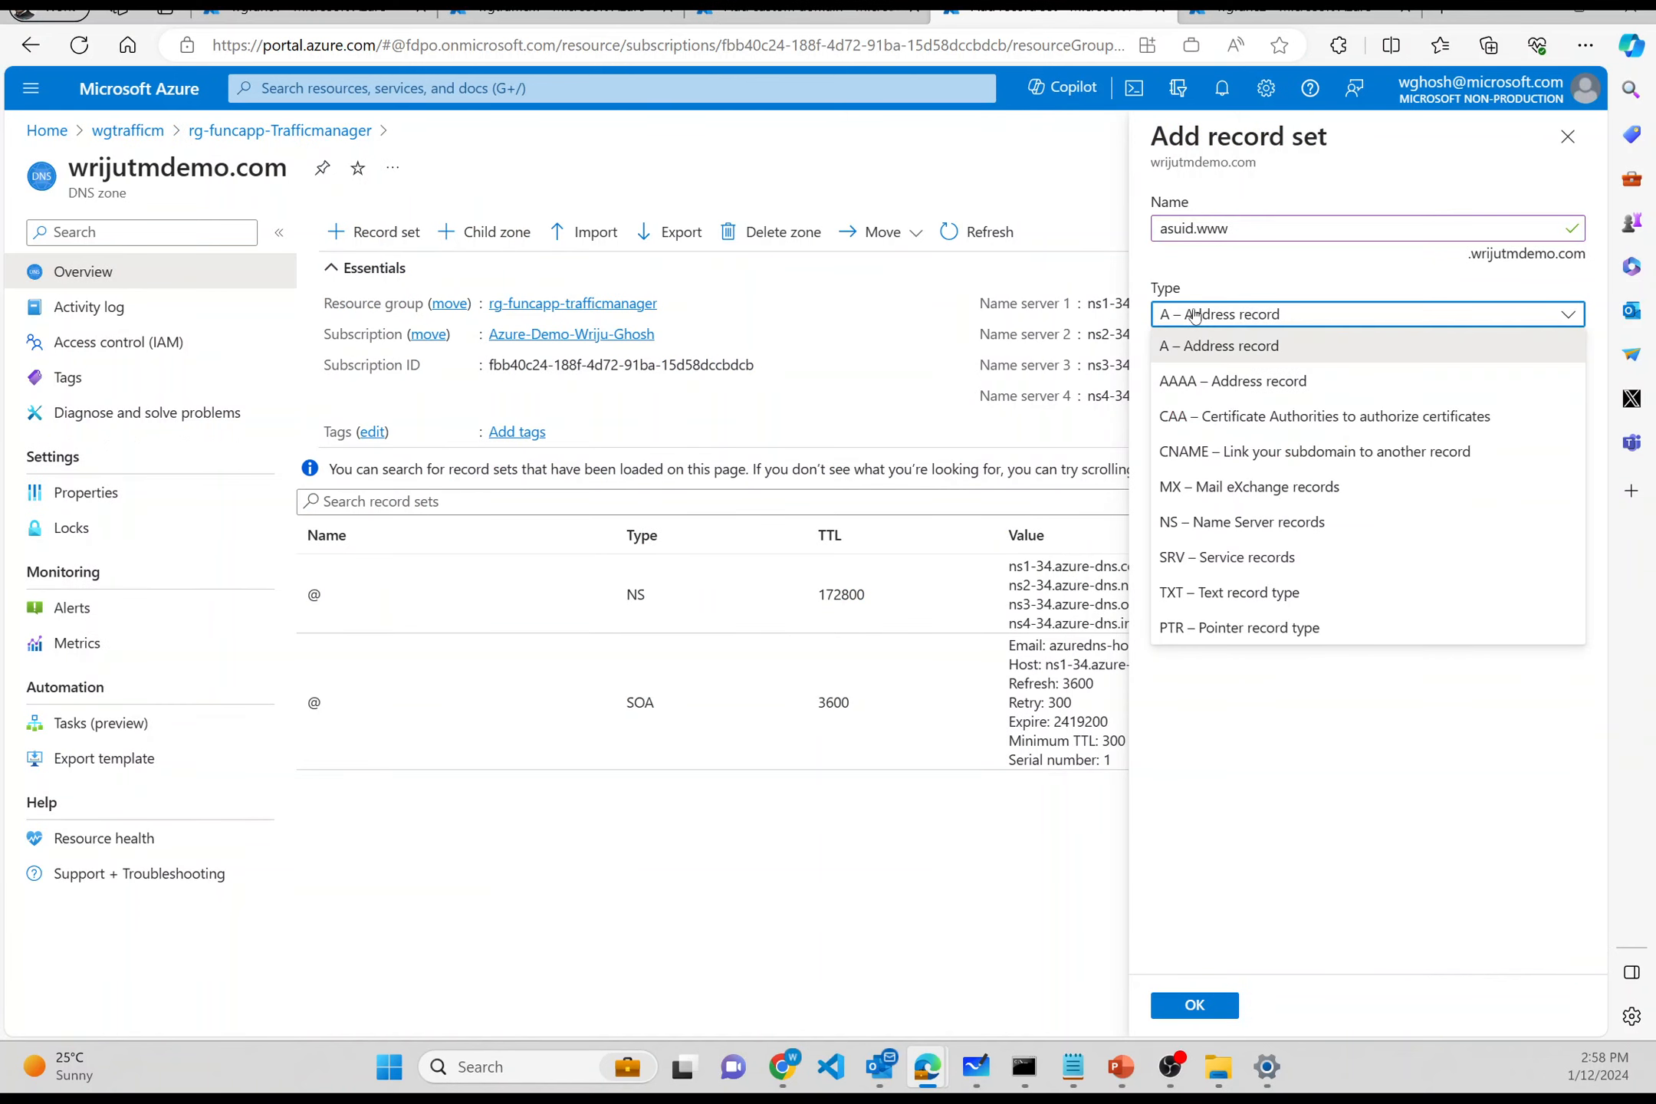
{"action": "left_click", "coordinate": [1180, 593]}
{"action": "left_click", "coordinate": [1201, 469]}
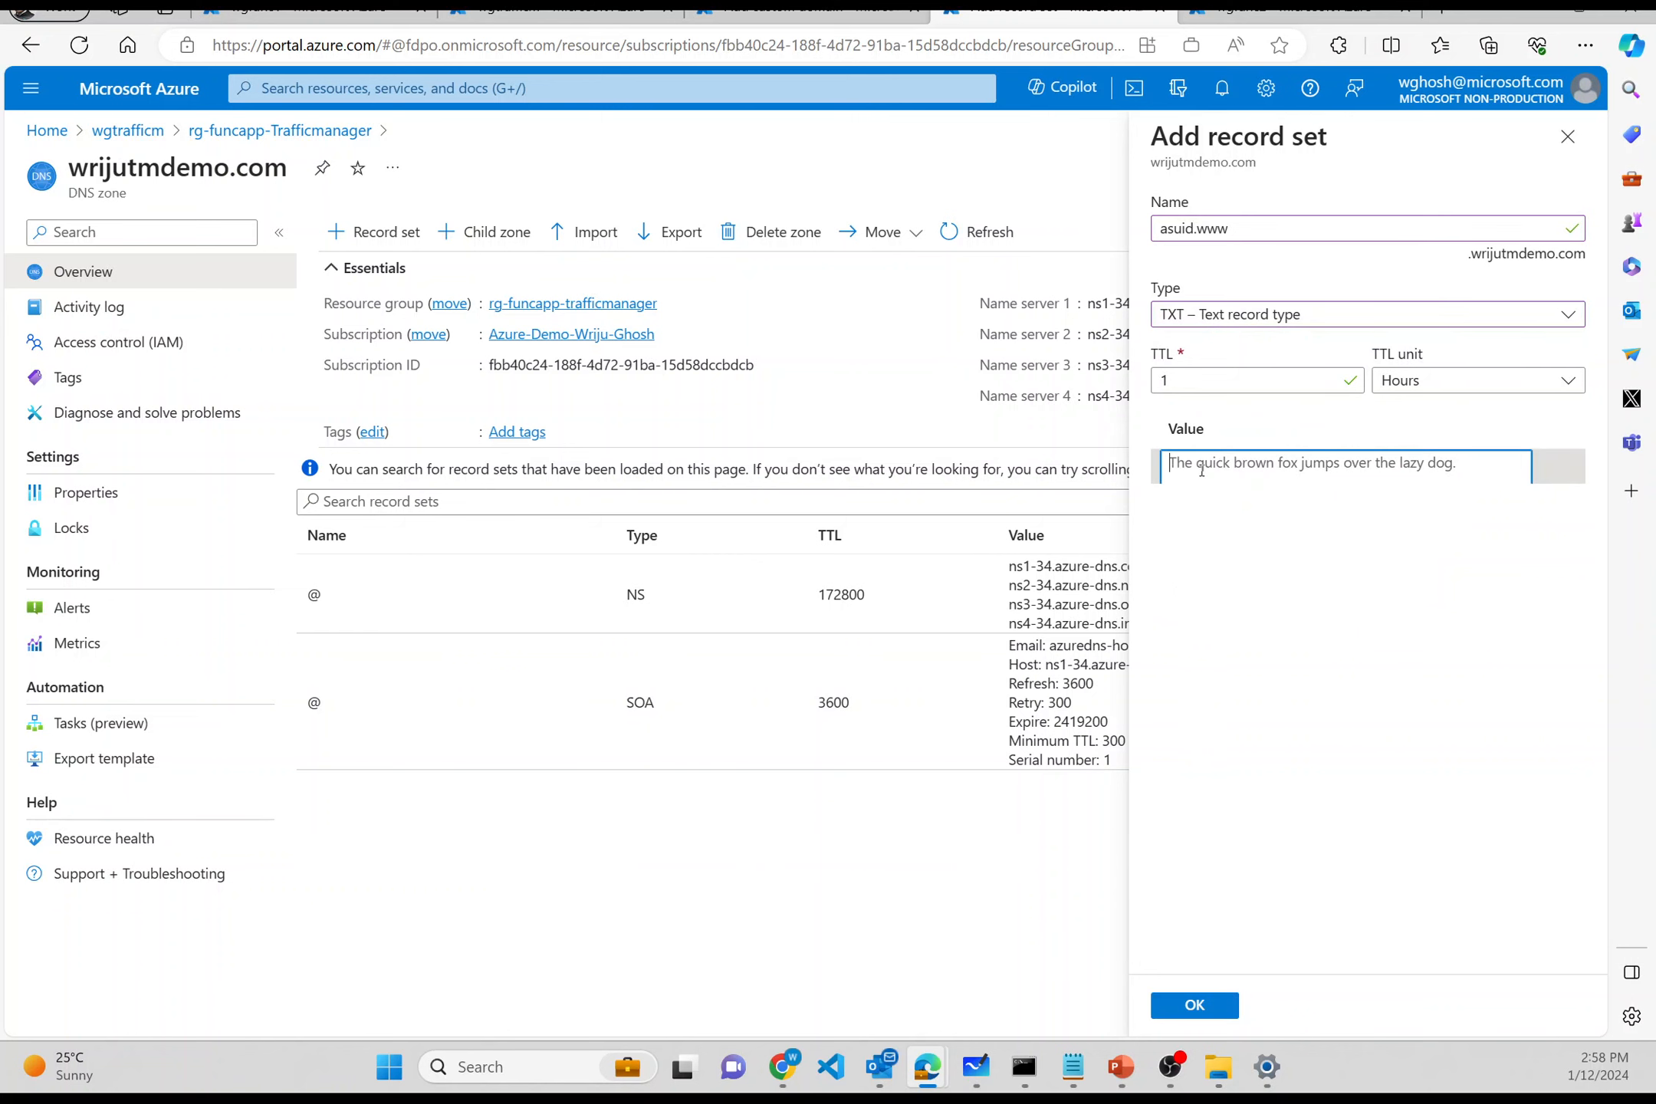
{"action": "left_click", "coordinate": [798, 14]}
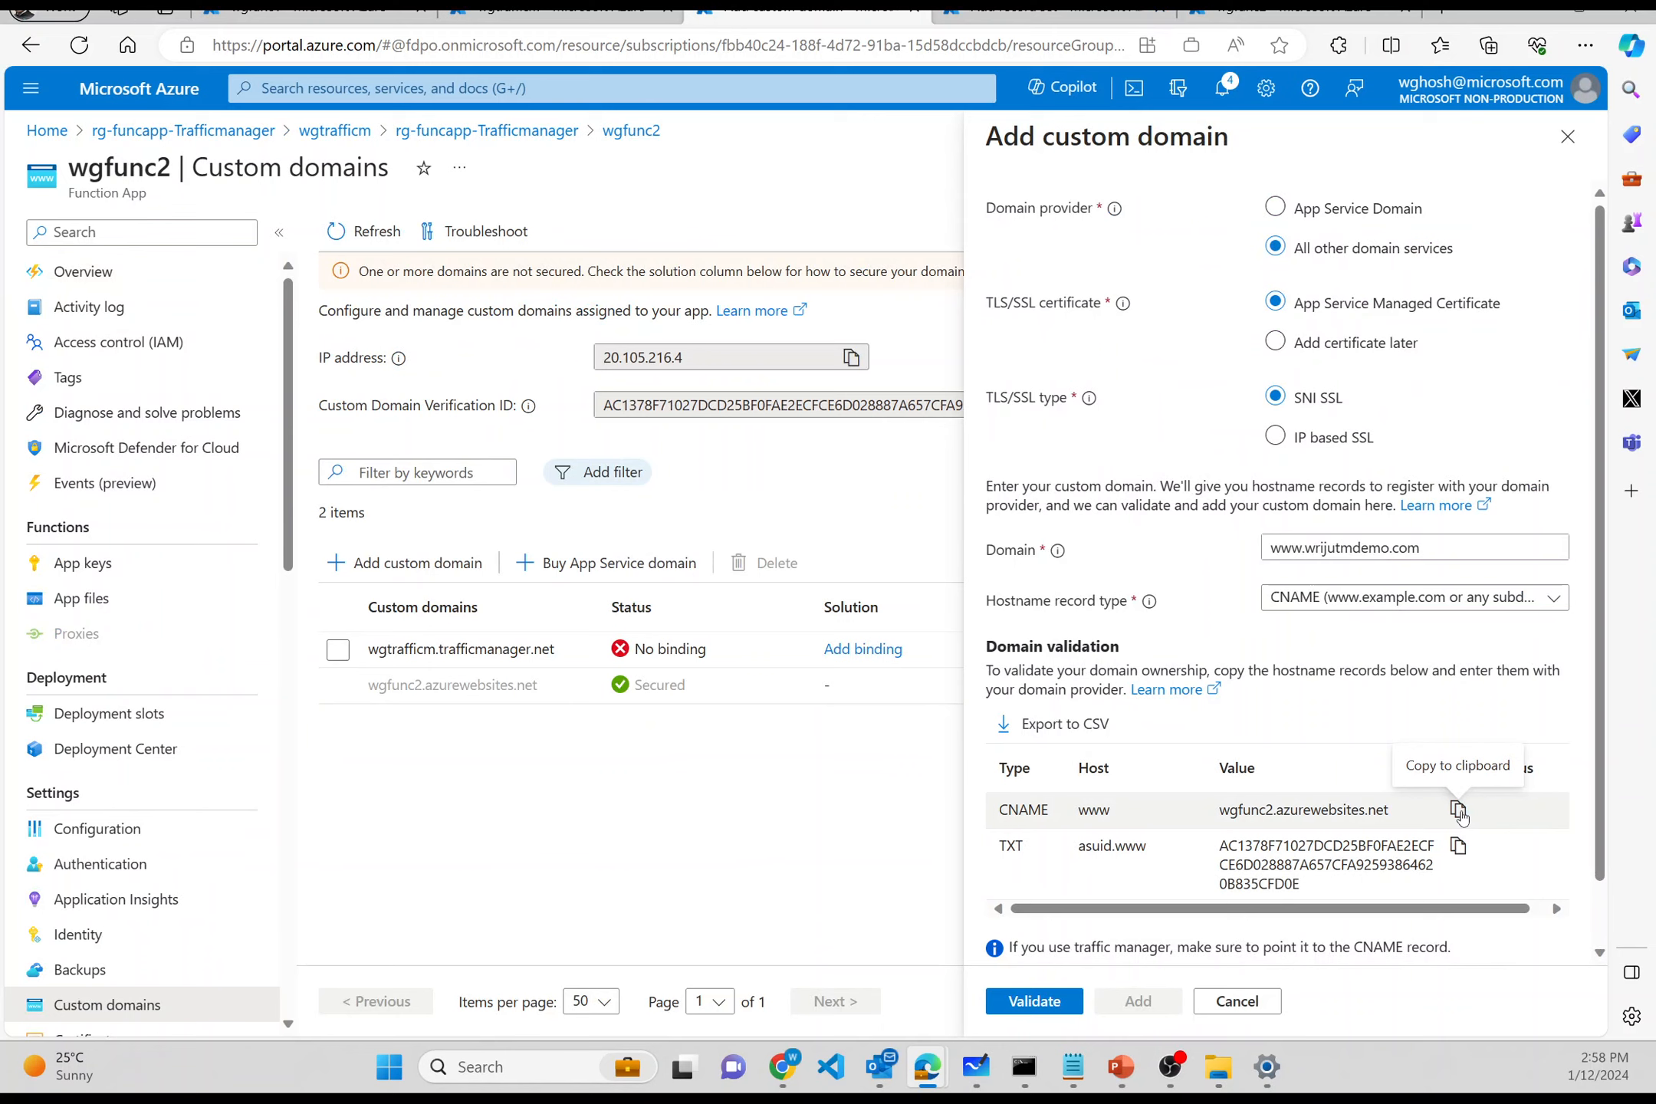
{"action": "left_click", "coordinate": [1457, 847]}
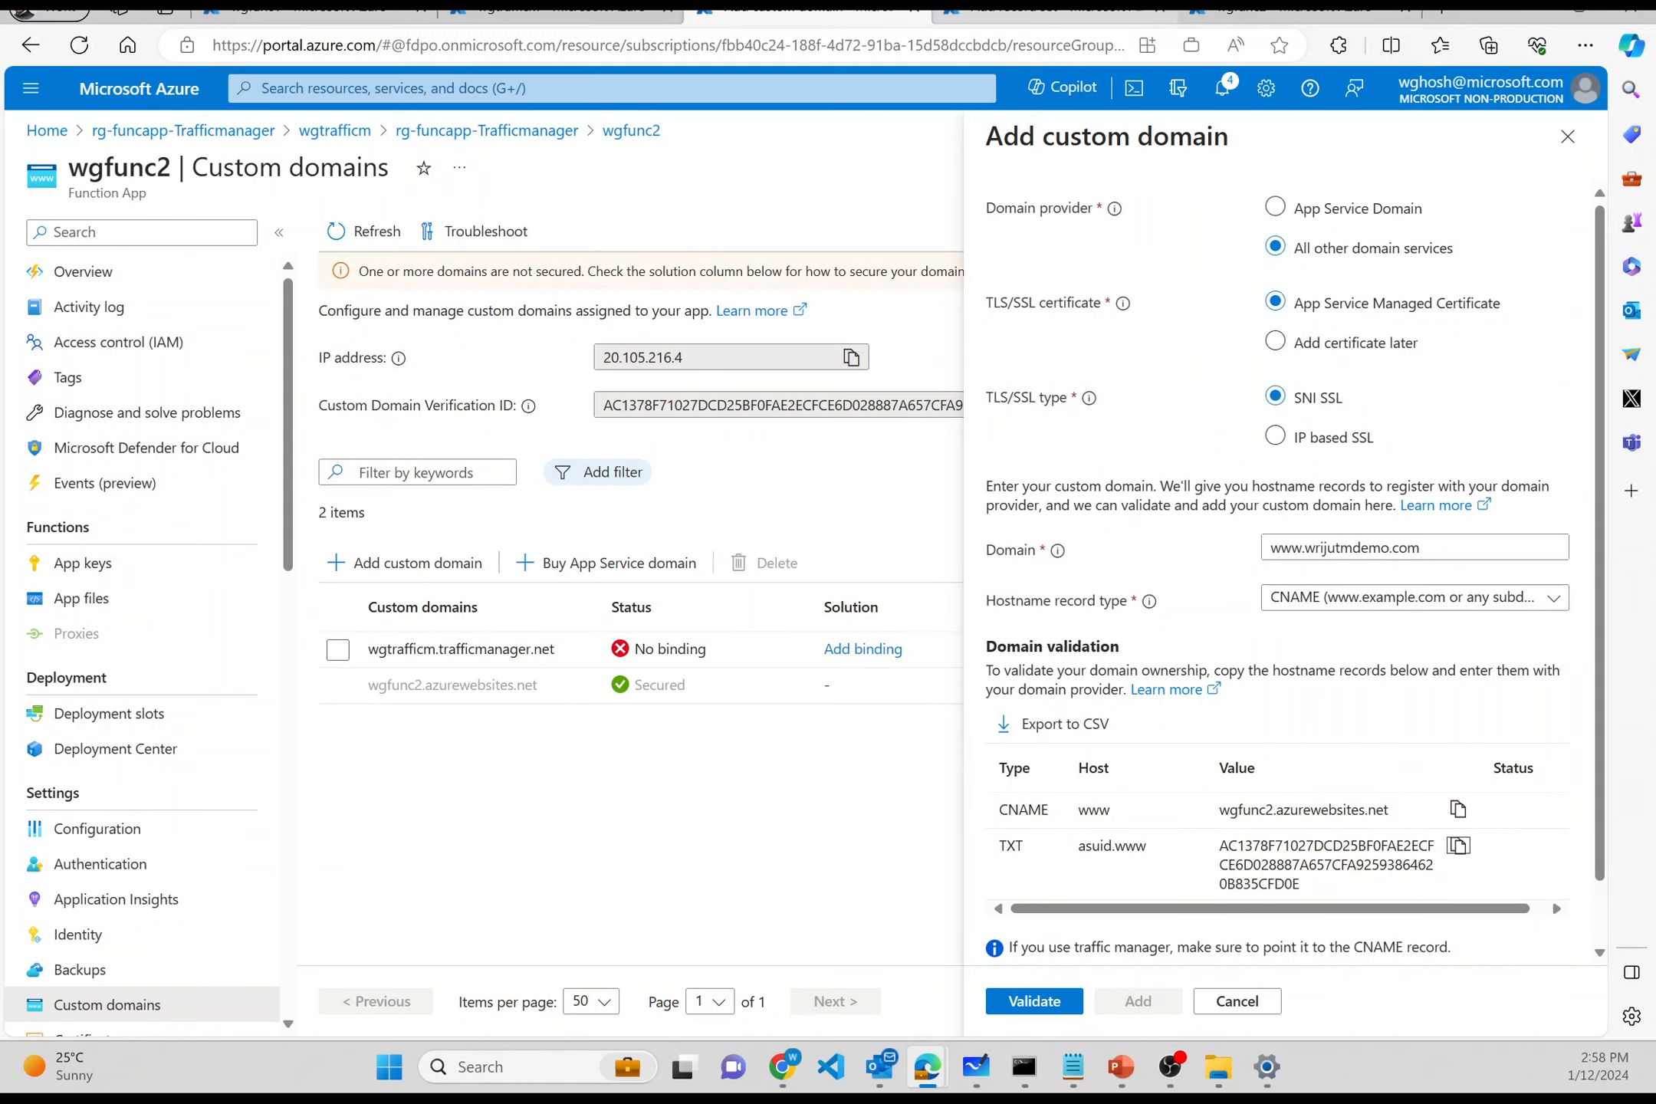
{"action": "left_click", "coordinate": [1051, 14]}
{"action": "key", "text": "ctrl+v"}
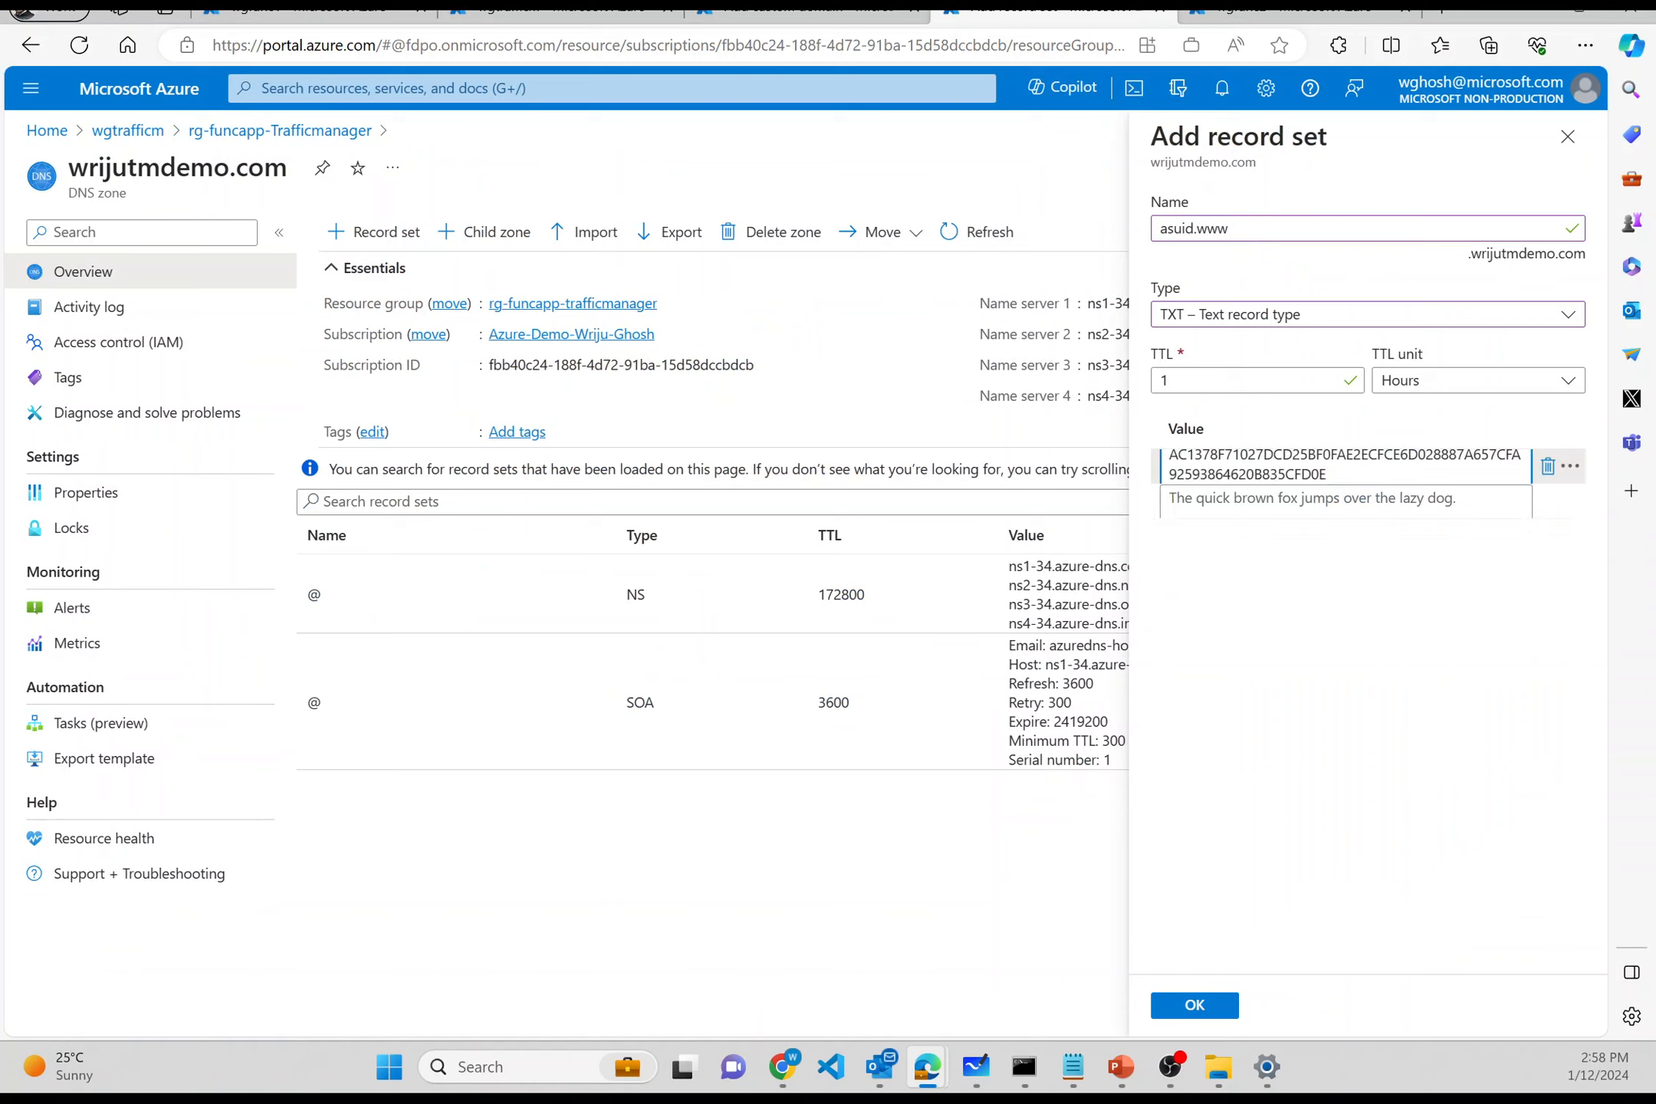
{"action": "left_click", "coordinate": [1181, 1009]}
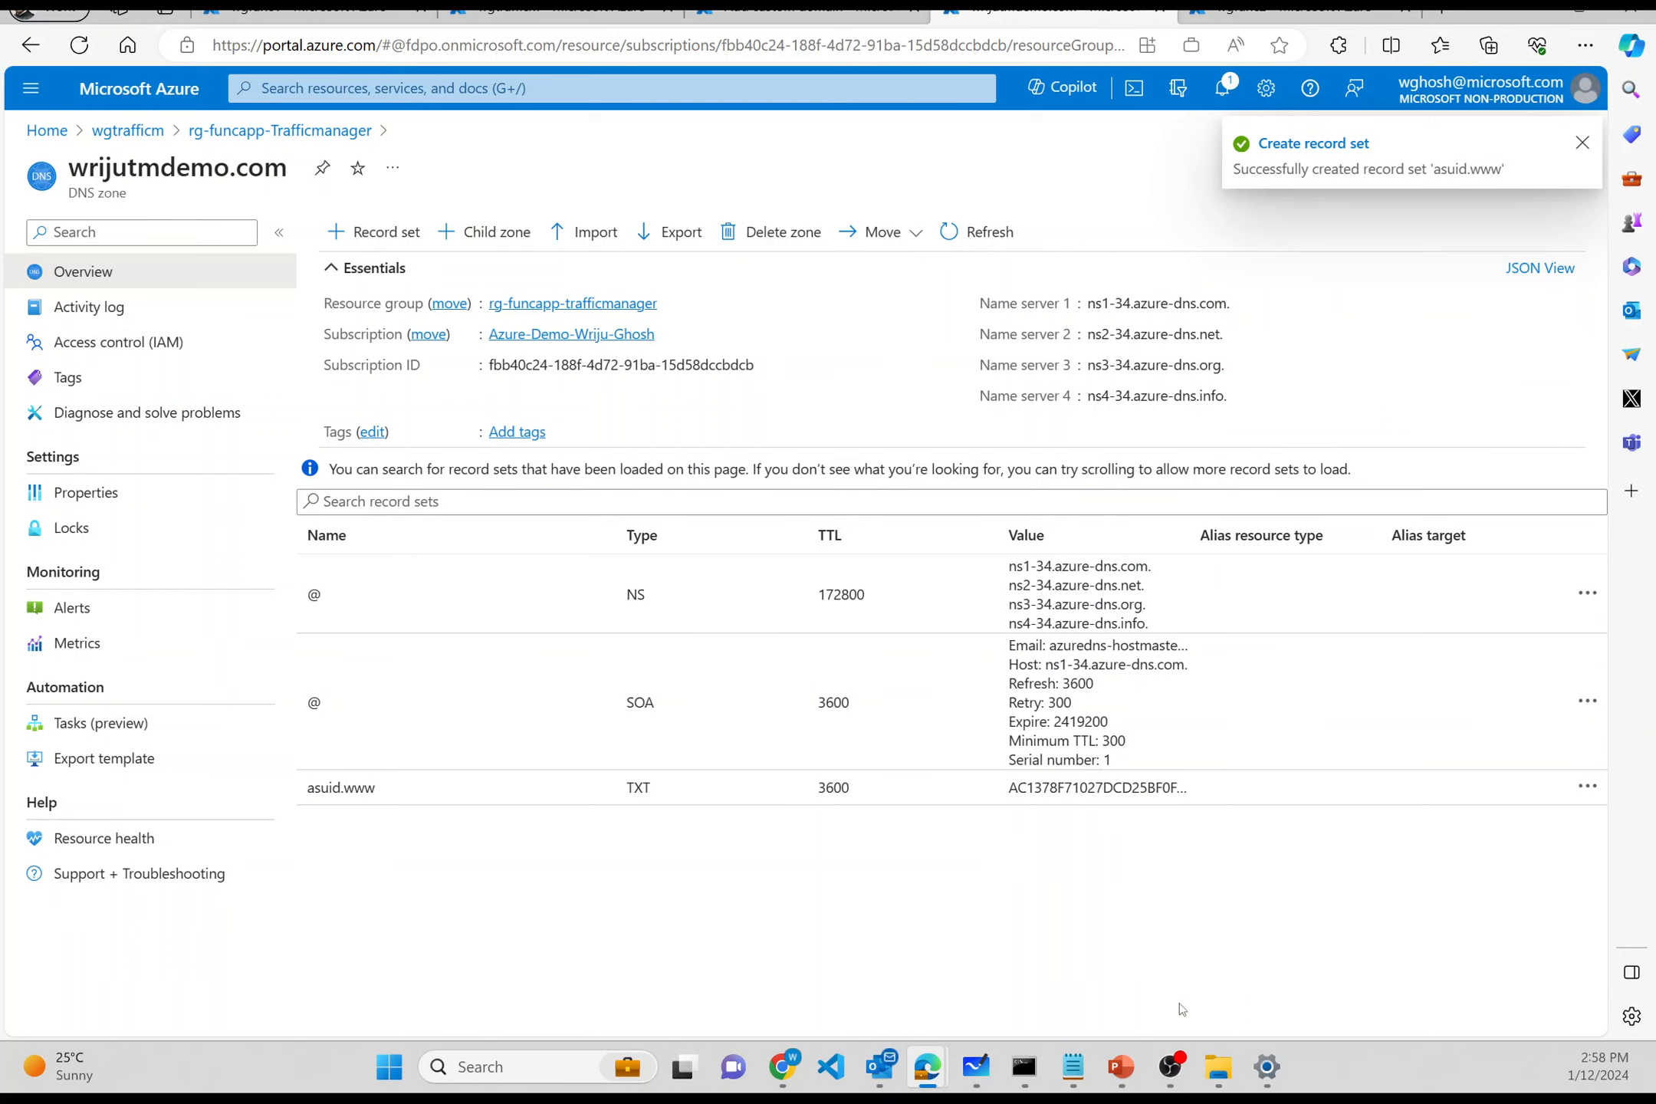
- Copy the CNAME host www and start another record set in the wrijutmdemo.com zone
{"action": "left_click", "coordinate": [763, 9]}
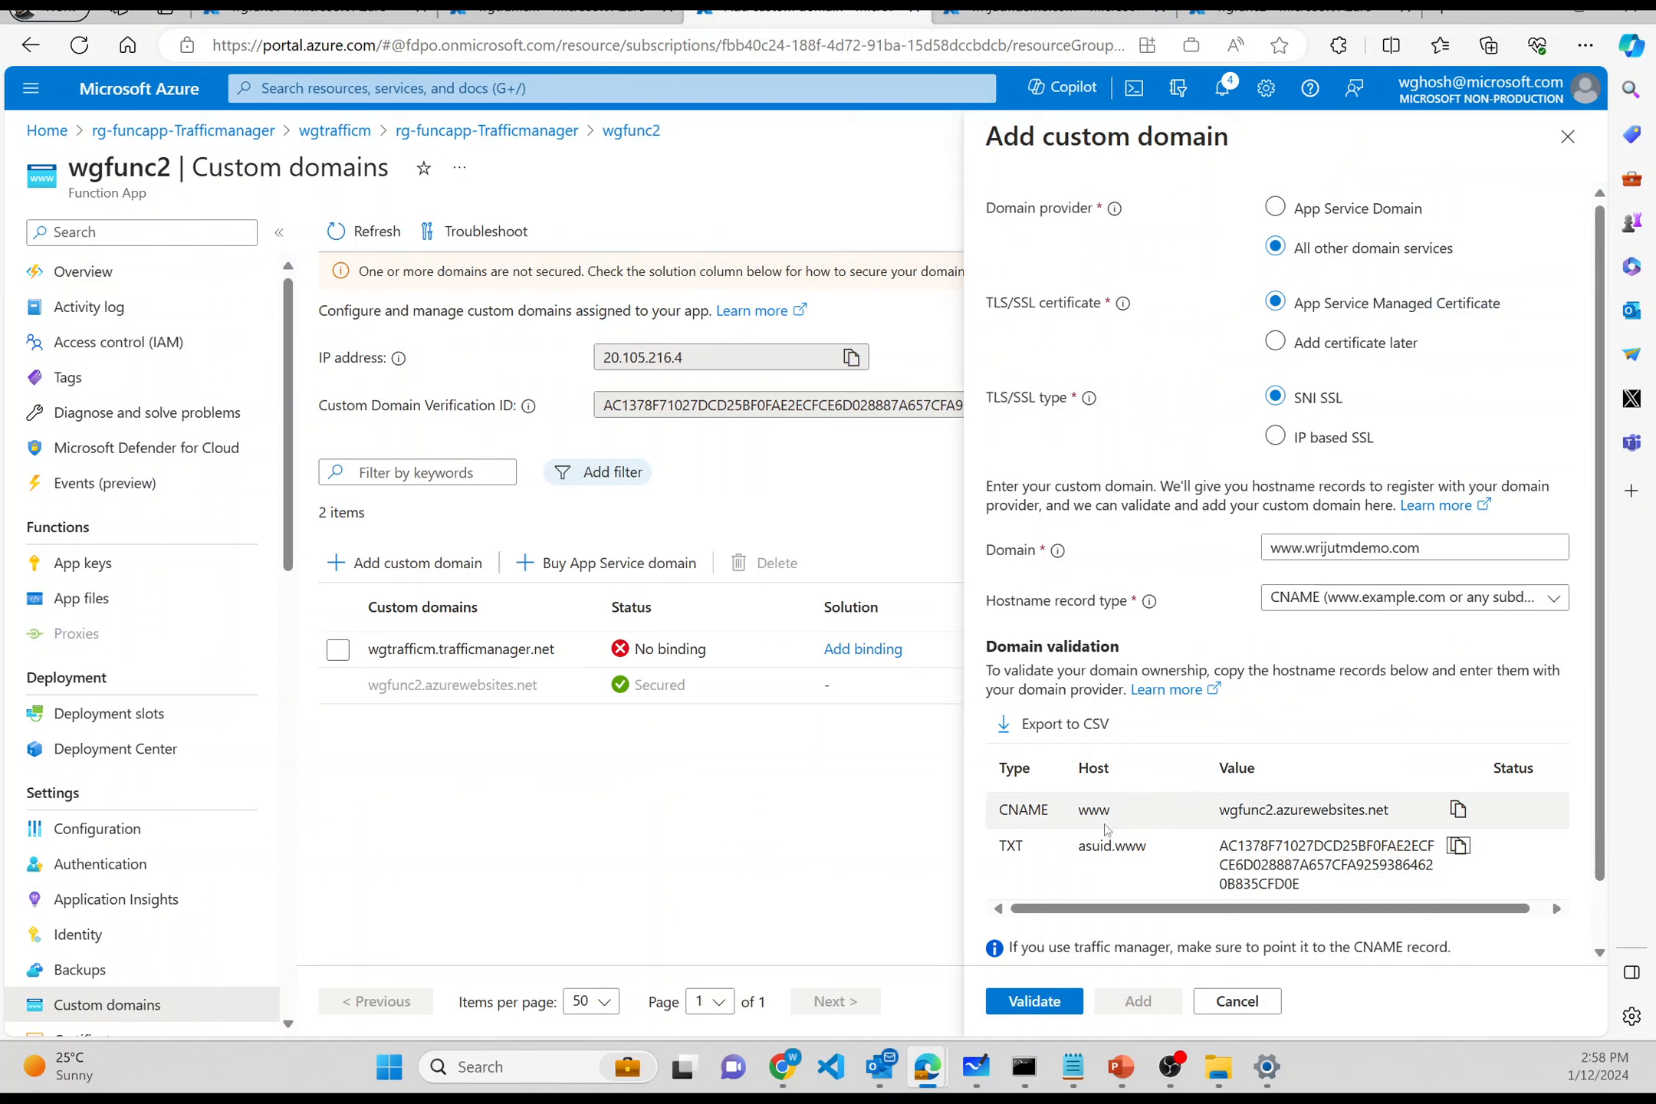
{"action": "double_click", "coordinate": [1102, 802]}
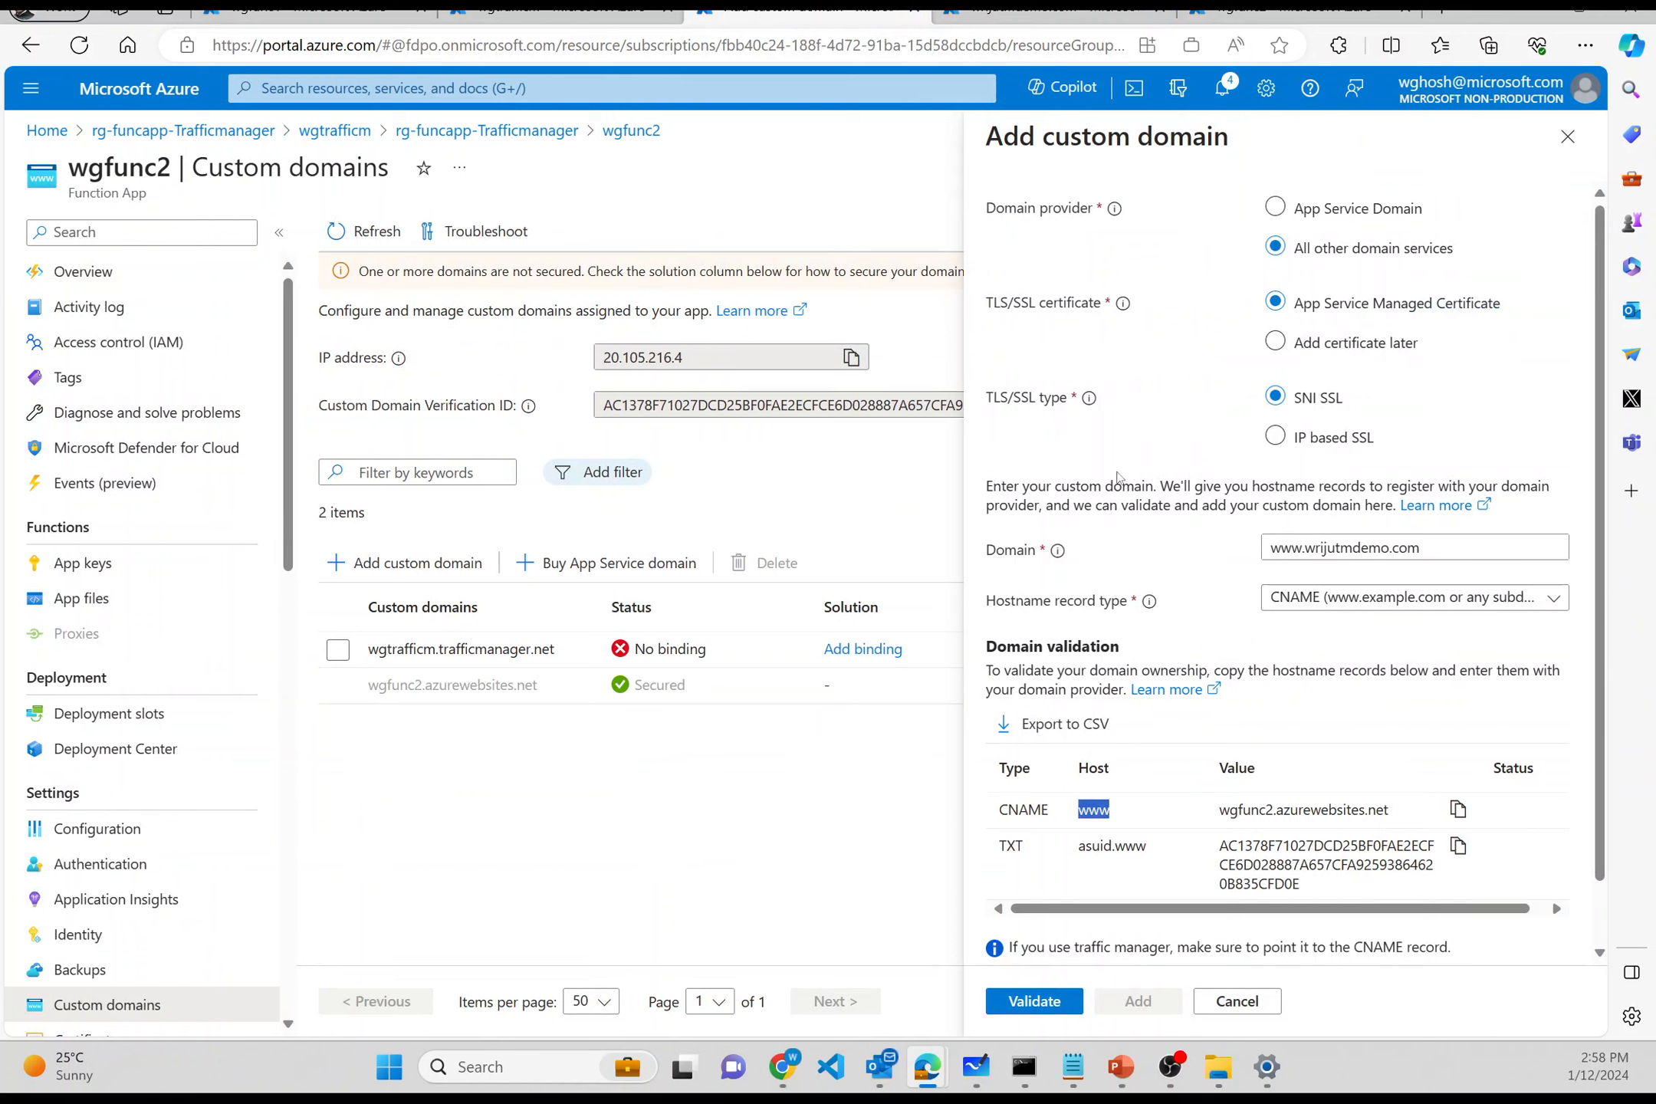
{"action": "left_click", "coordinate": [1046, 8]}
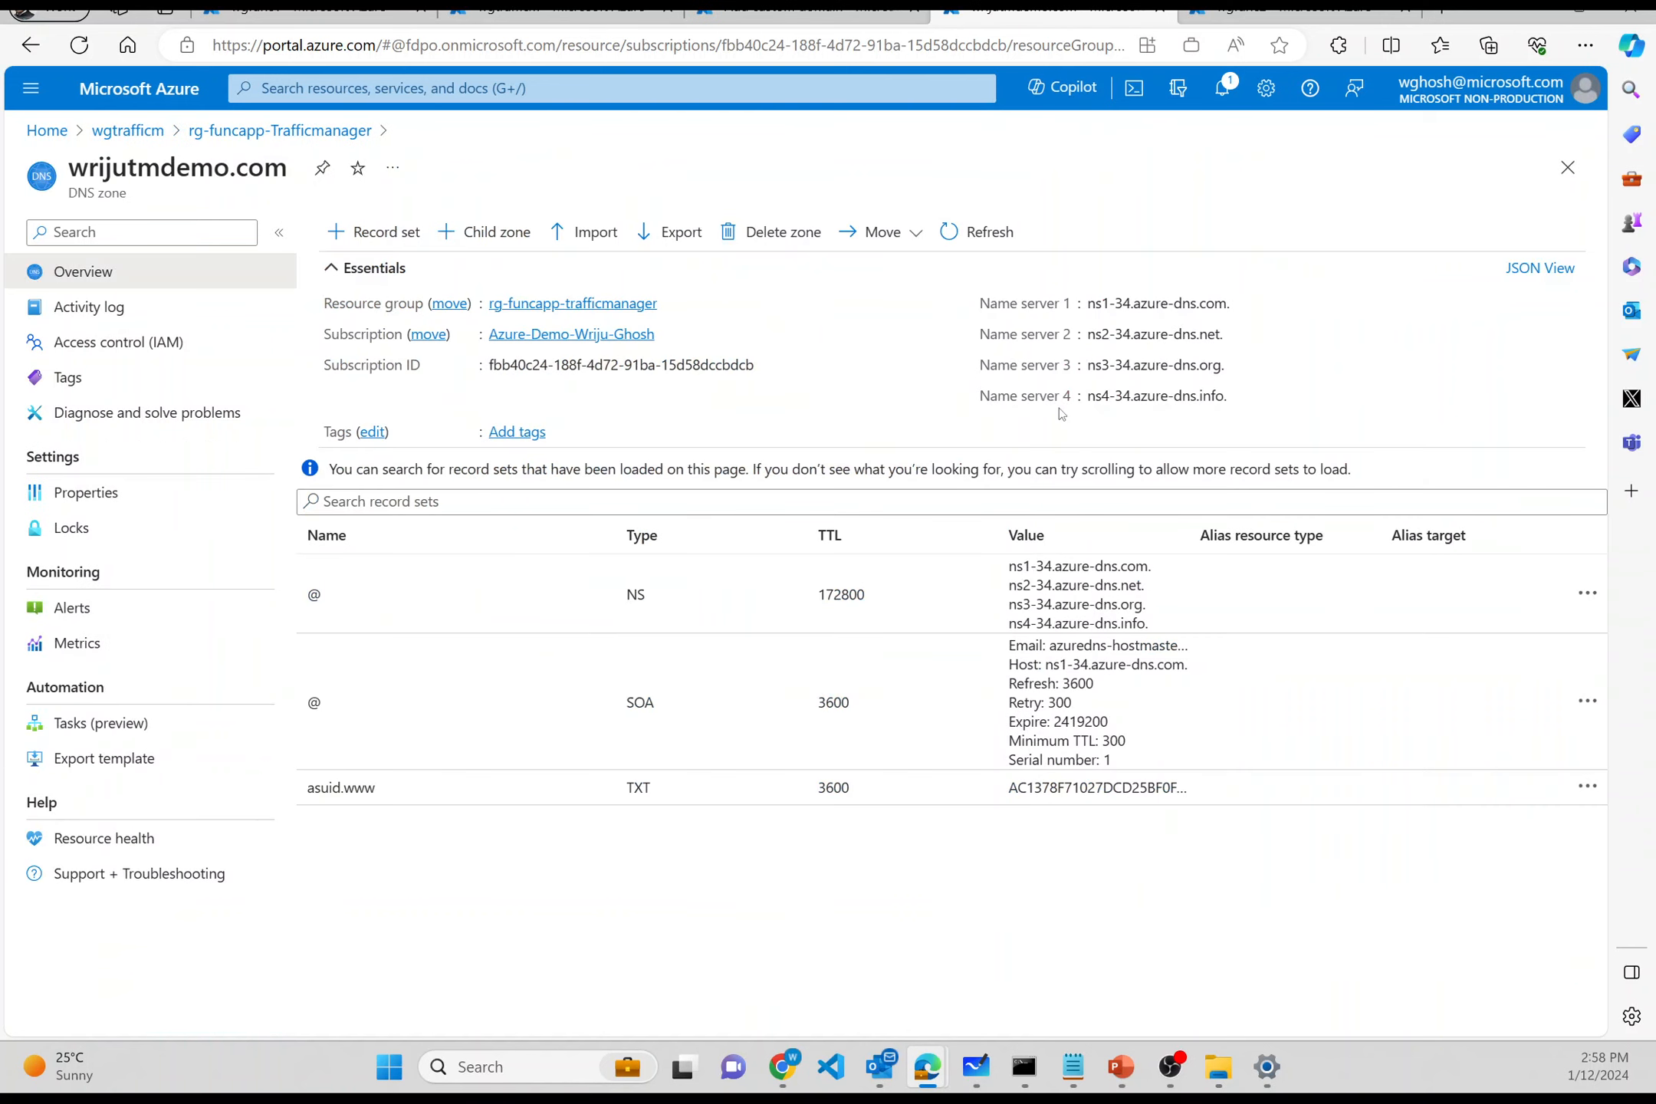
{"action": "left_click", "coordinate": [393, 238]}
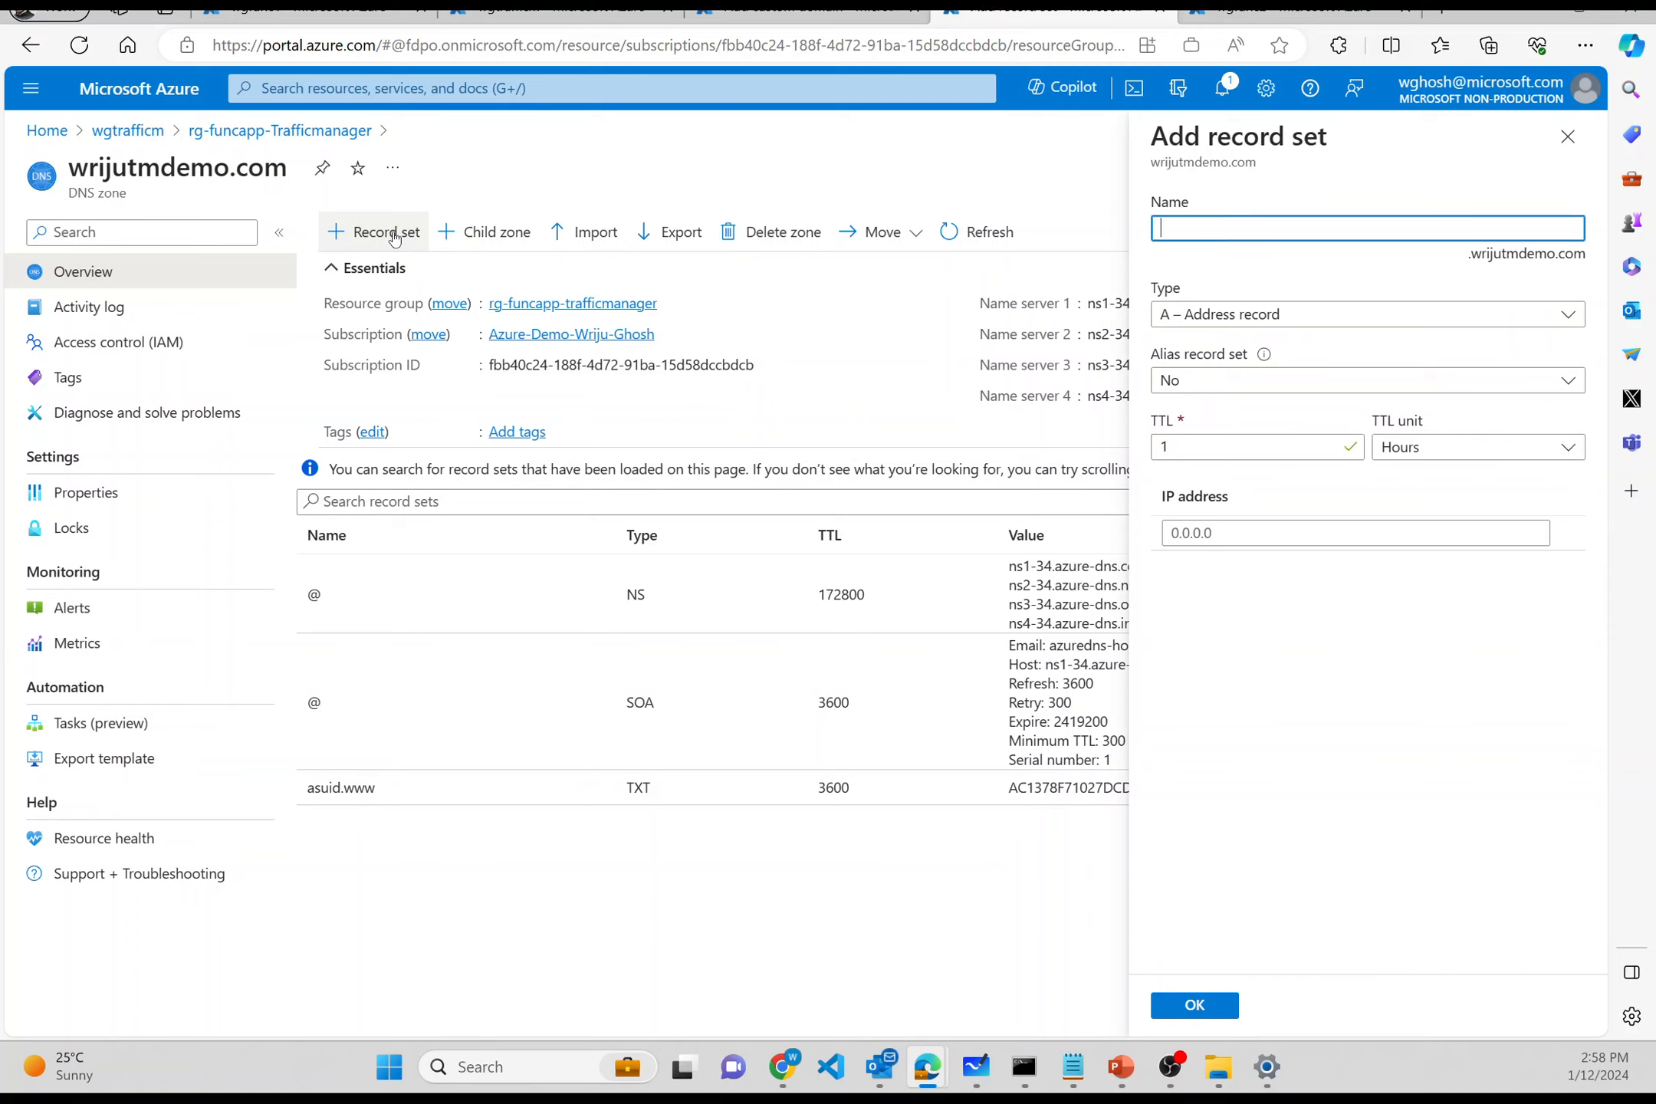
- Name the new record www and set its type to CNAME
{"action": "type", "text": "www"}
{"action": "left_click", "coordinate": [1165, 325]}
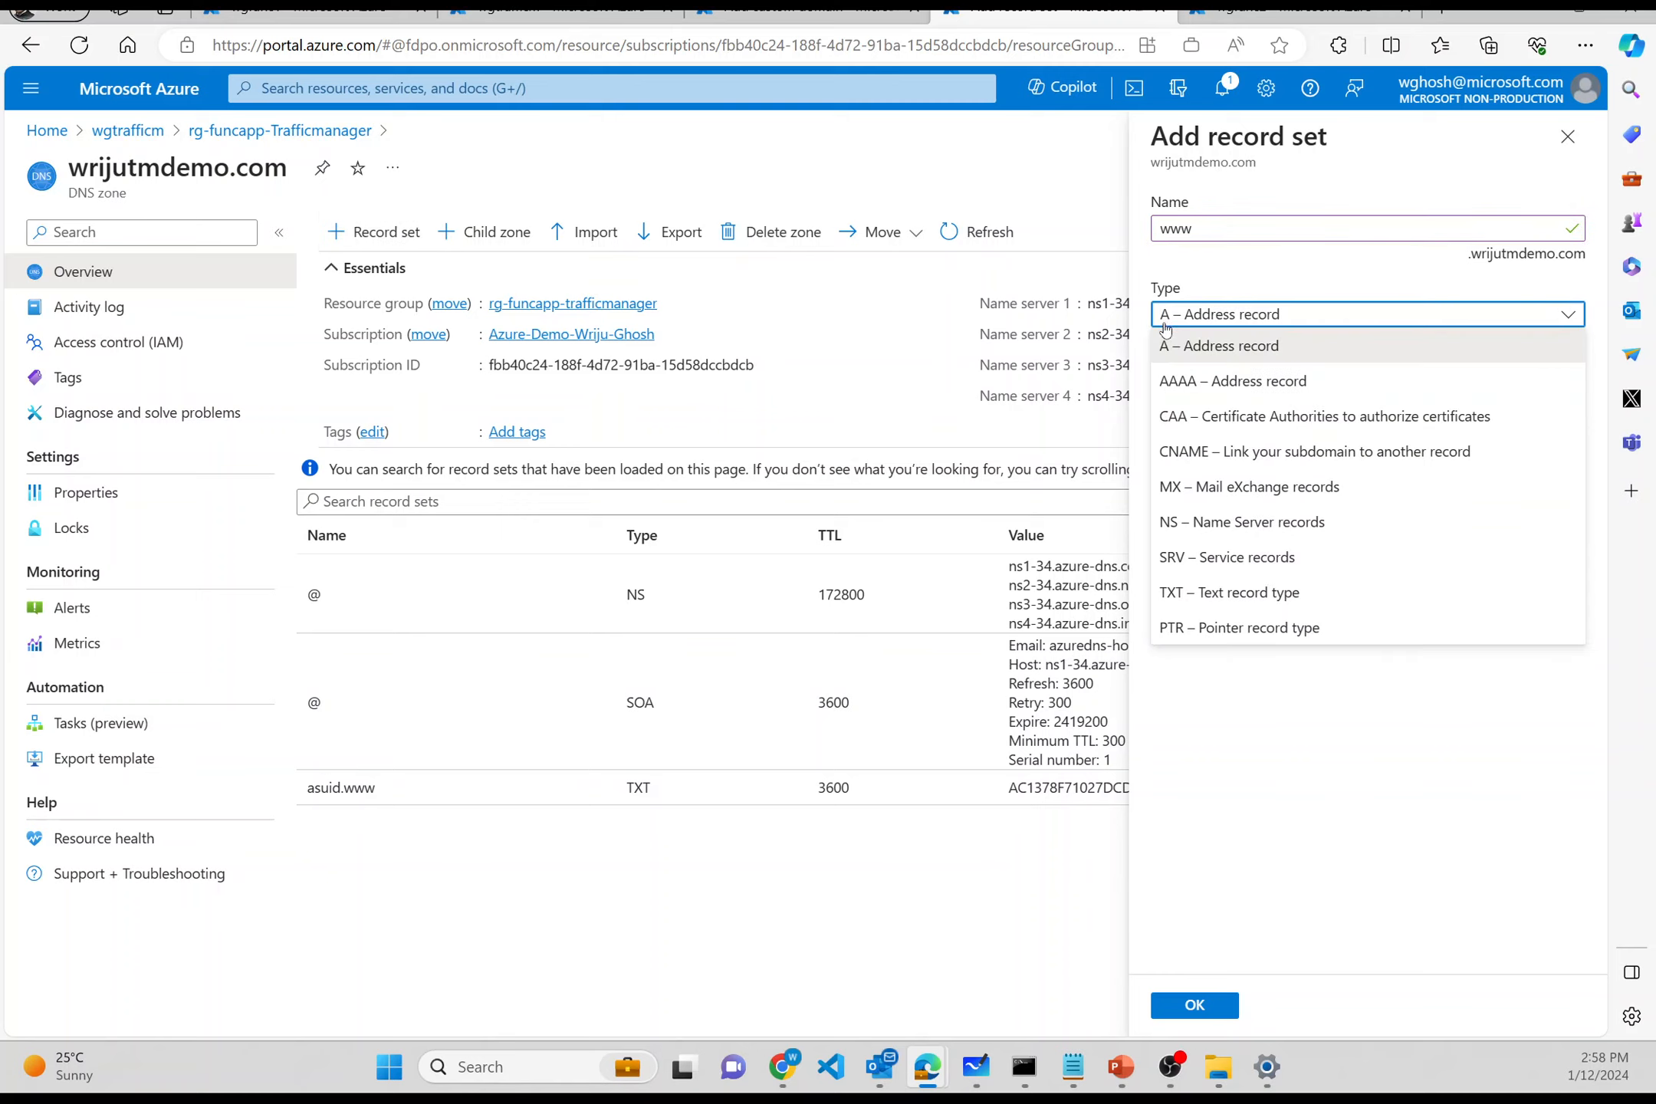
{"action": "left_click", "coordinate": [1183, 459]}
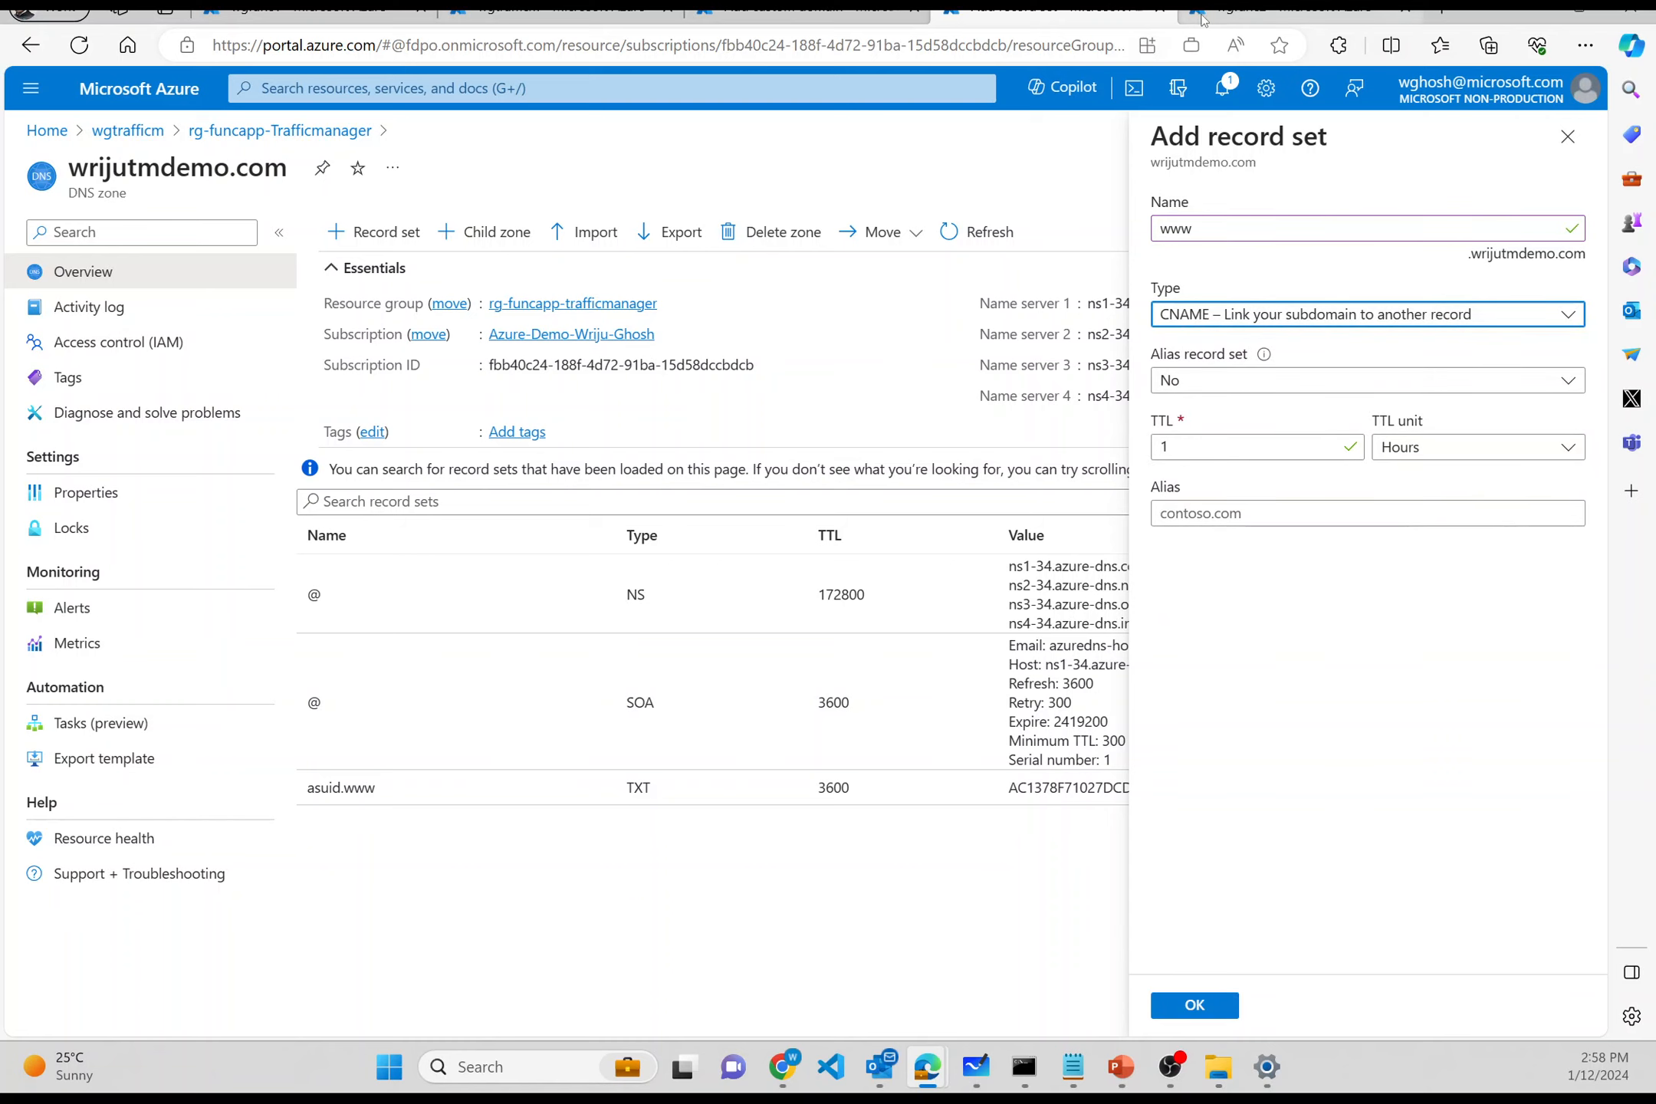
{"action": "left_click", "coordinate": [1236, 17]}
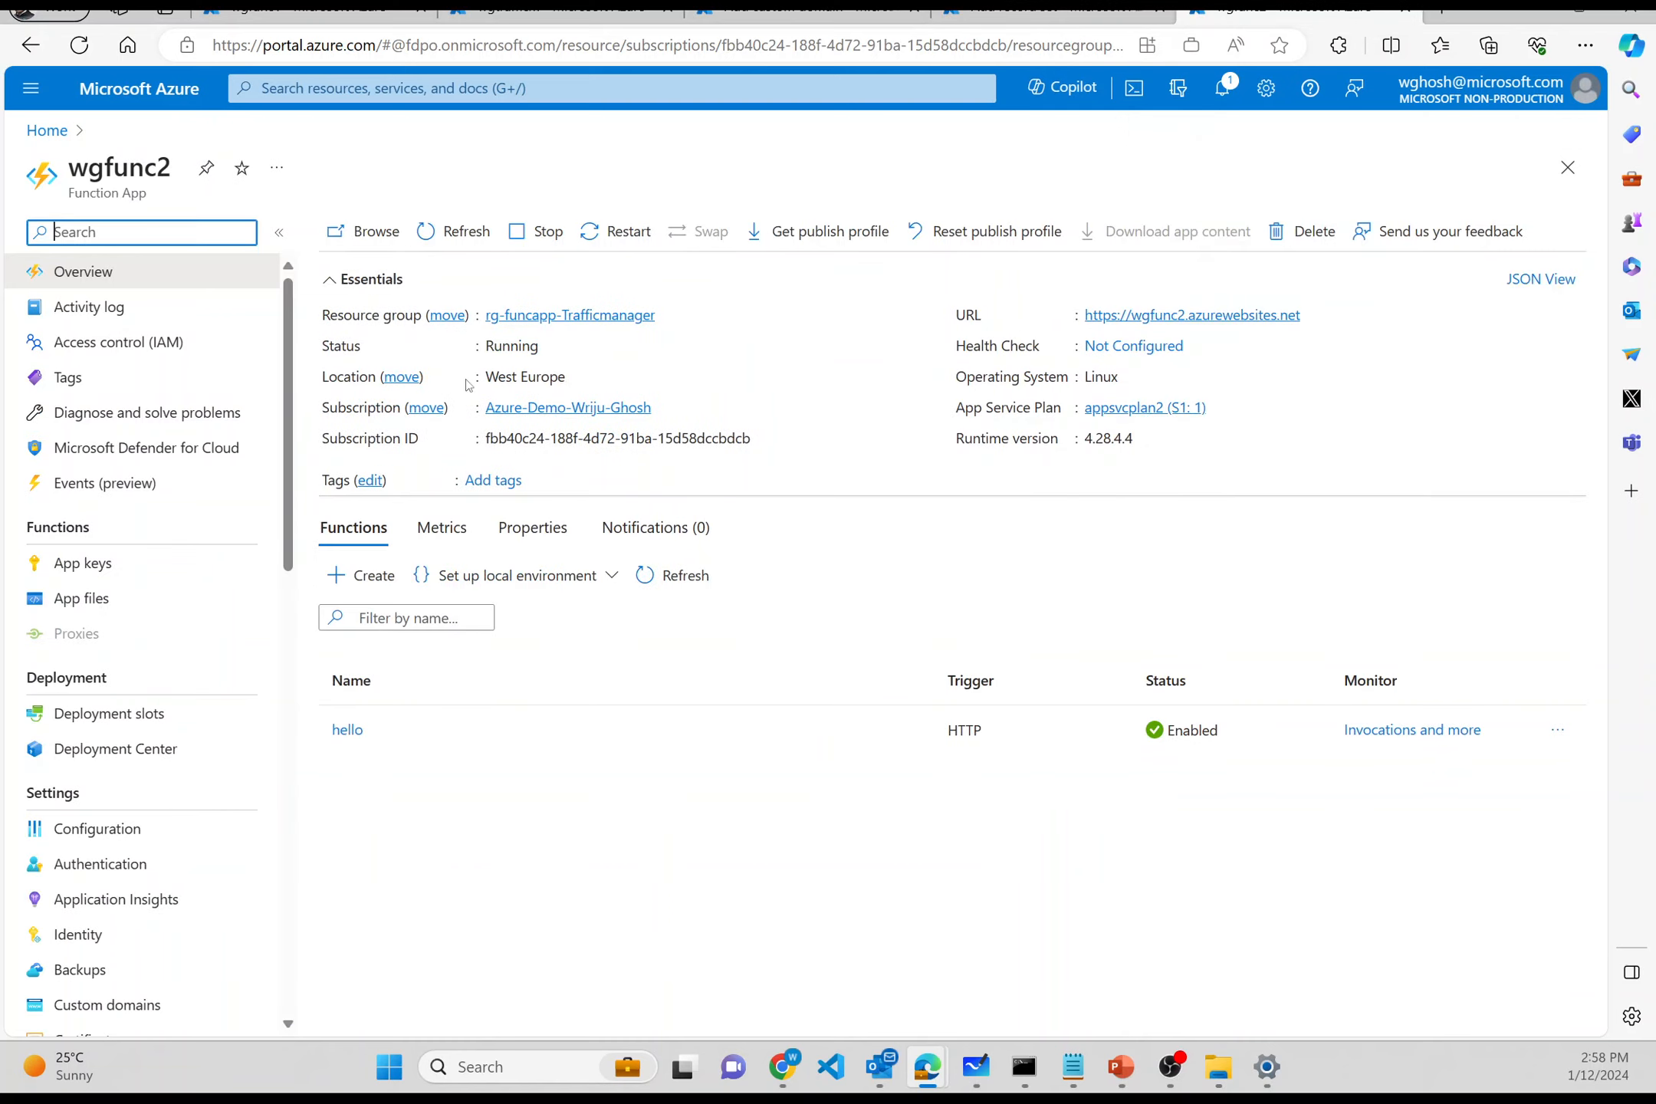
{"action": "left_click", "coordinate": [555, 317]}
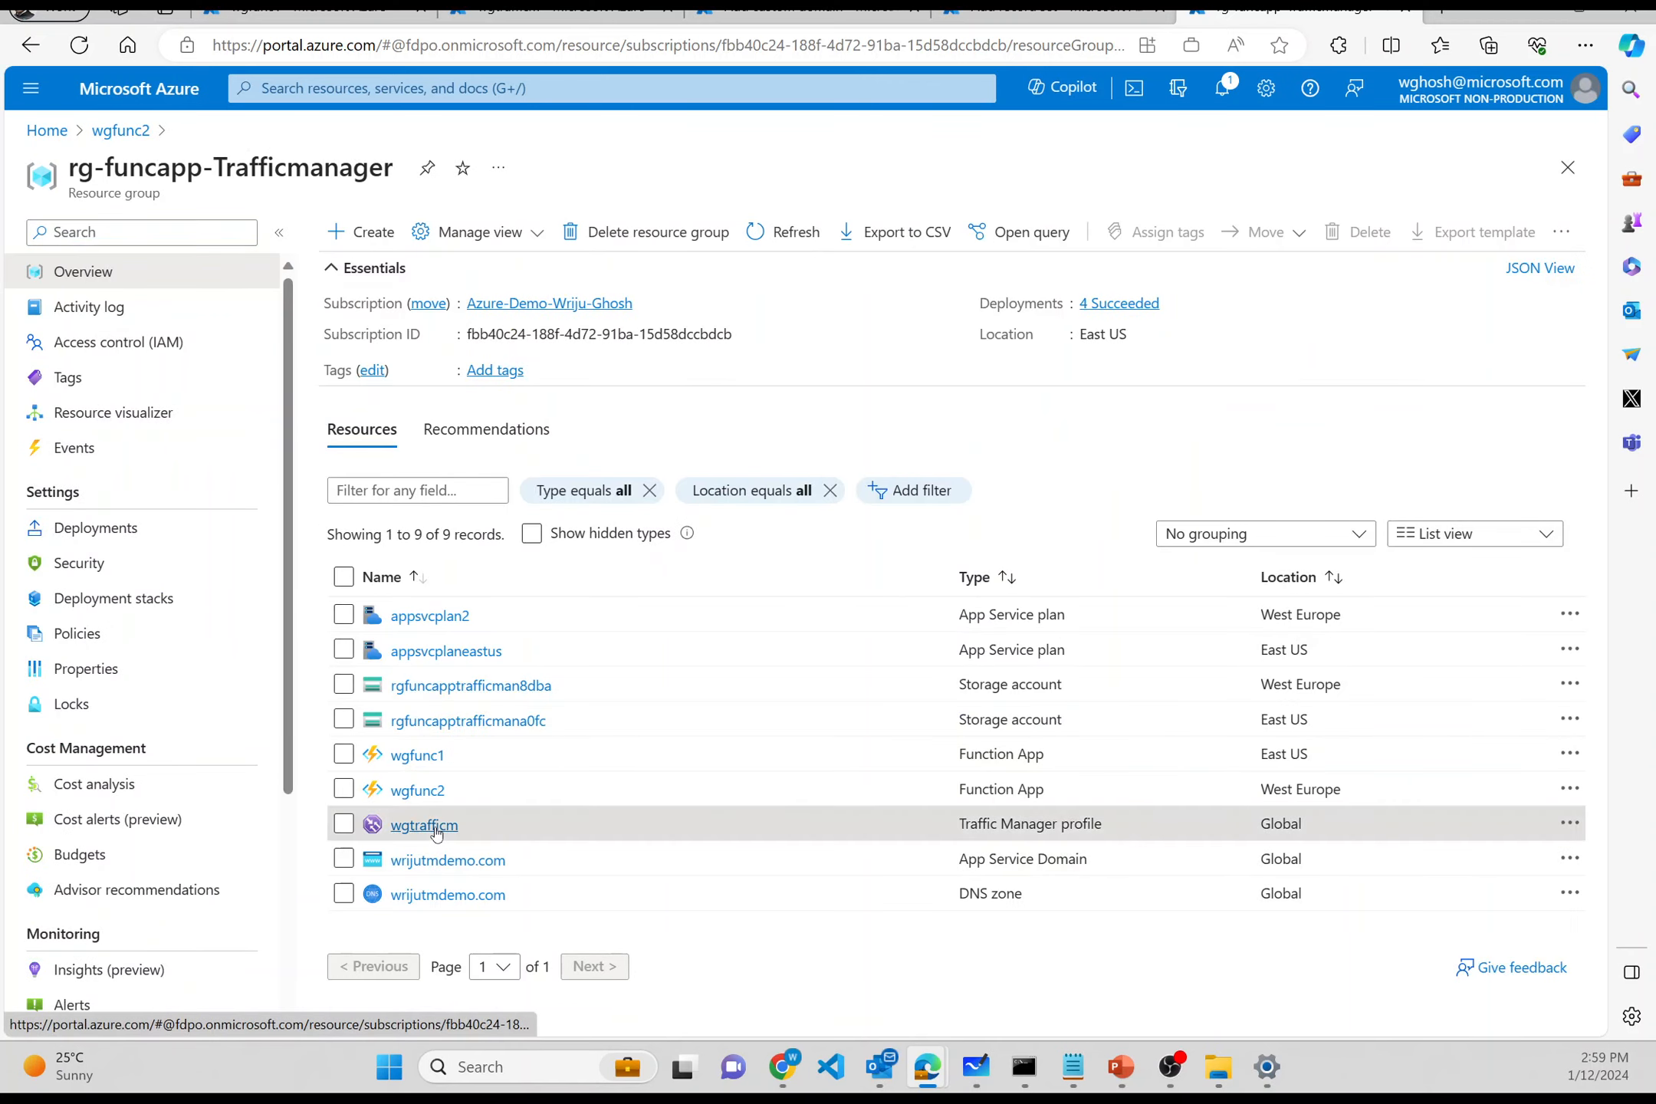
{"action": "left_click", "coordinate": [435, 827]}
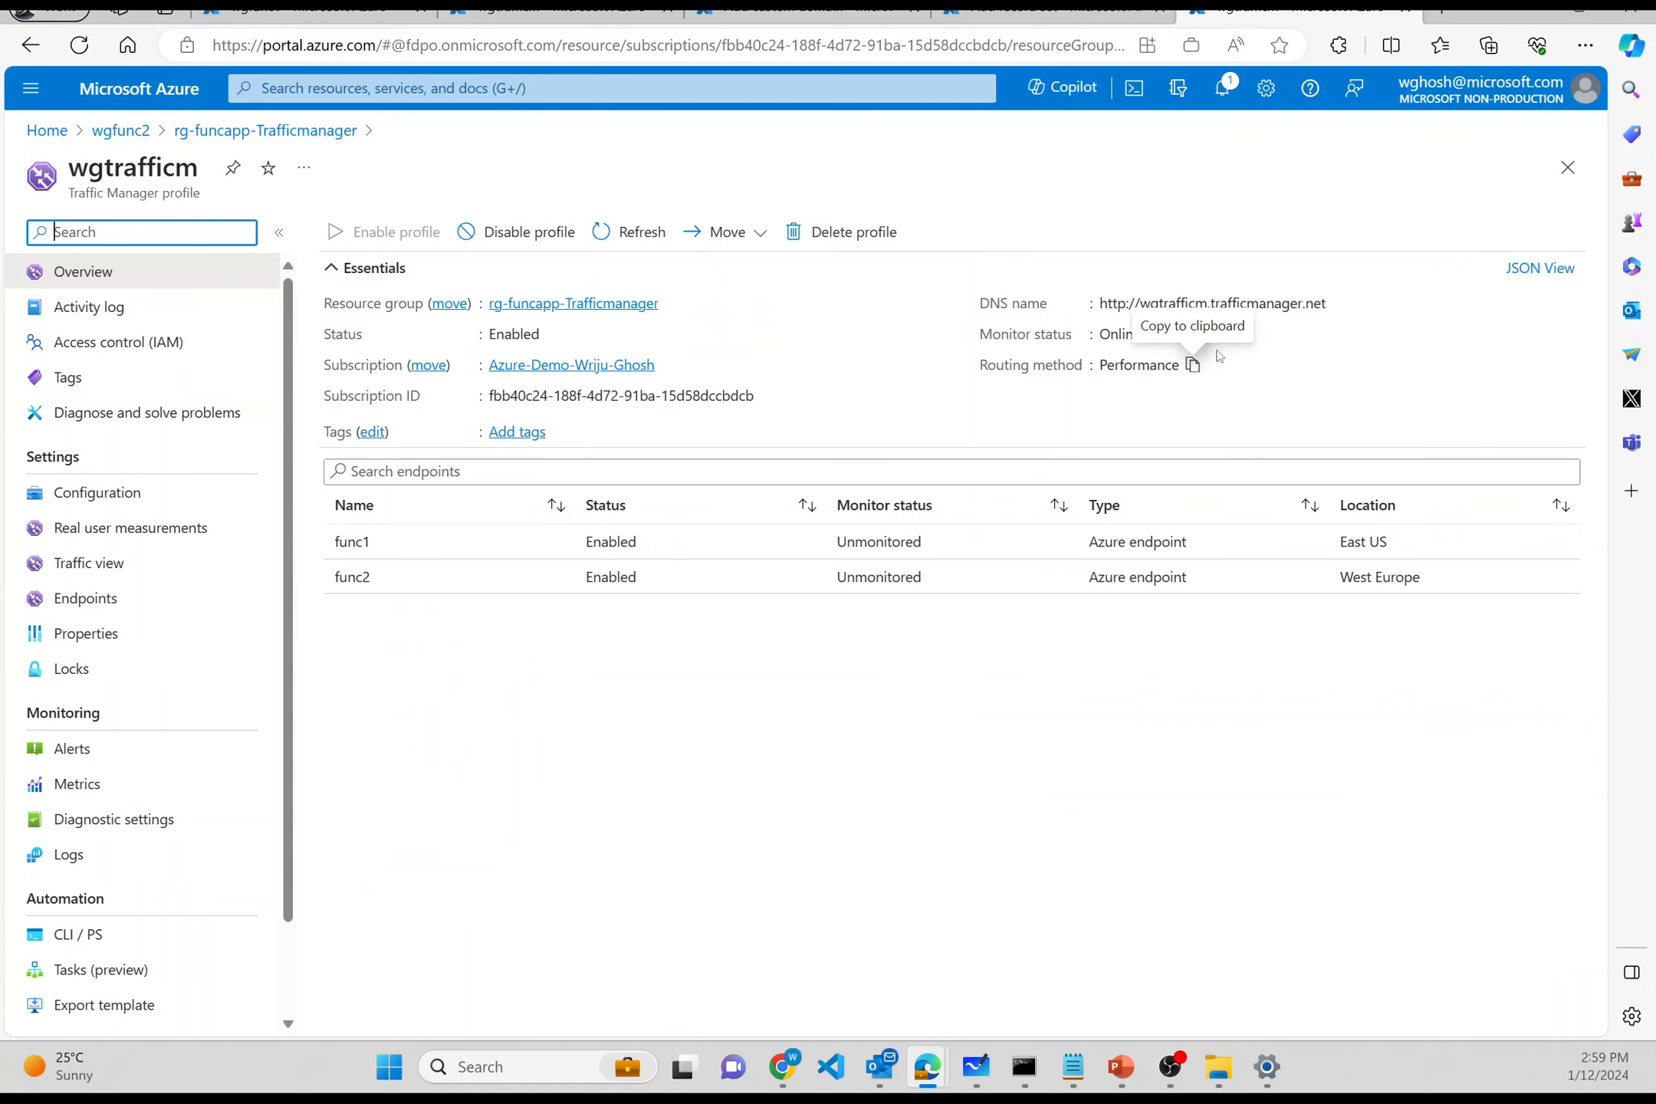
{"action": "left_click", "coordinate": [1338, 304]}
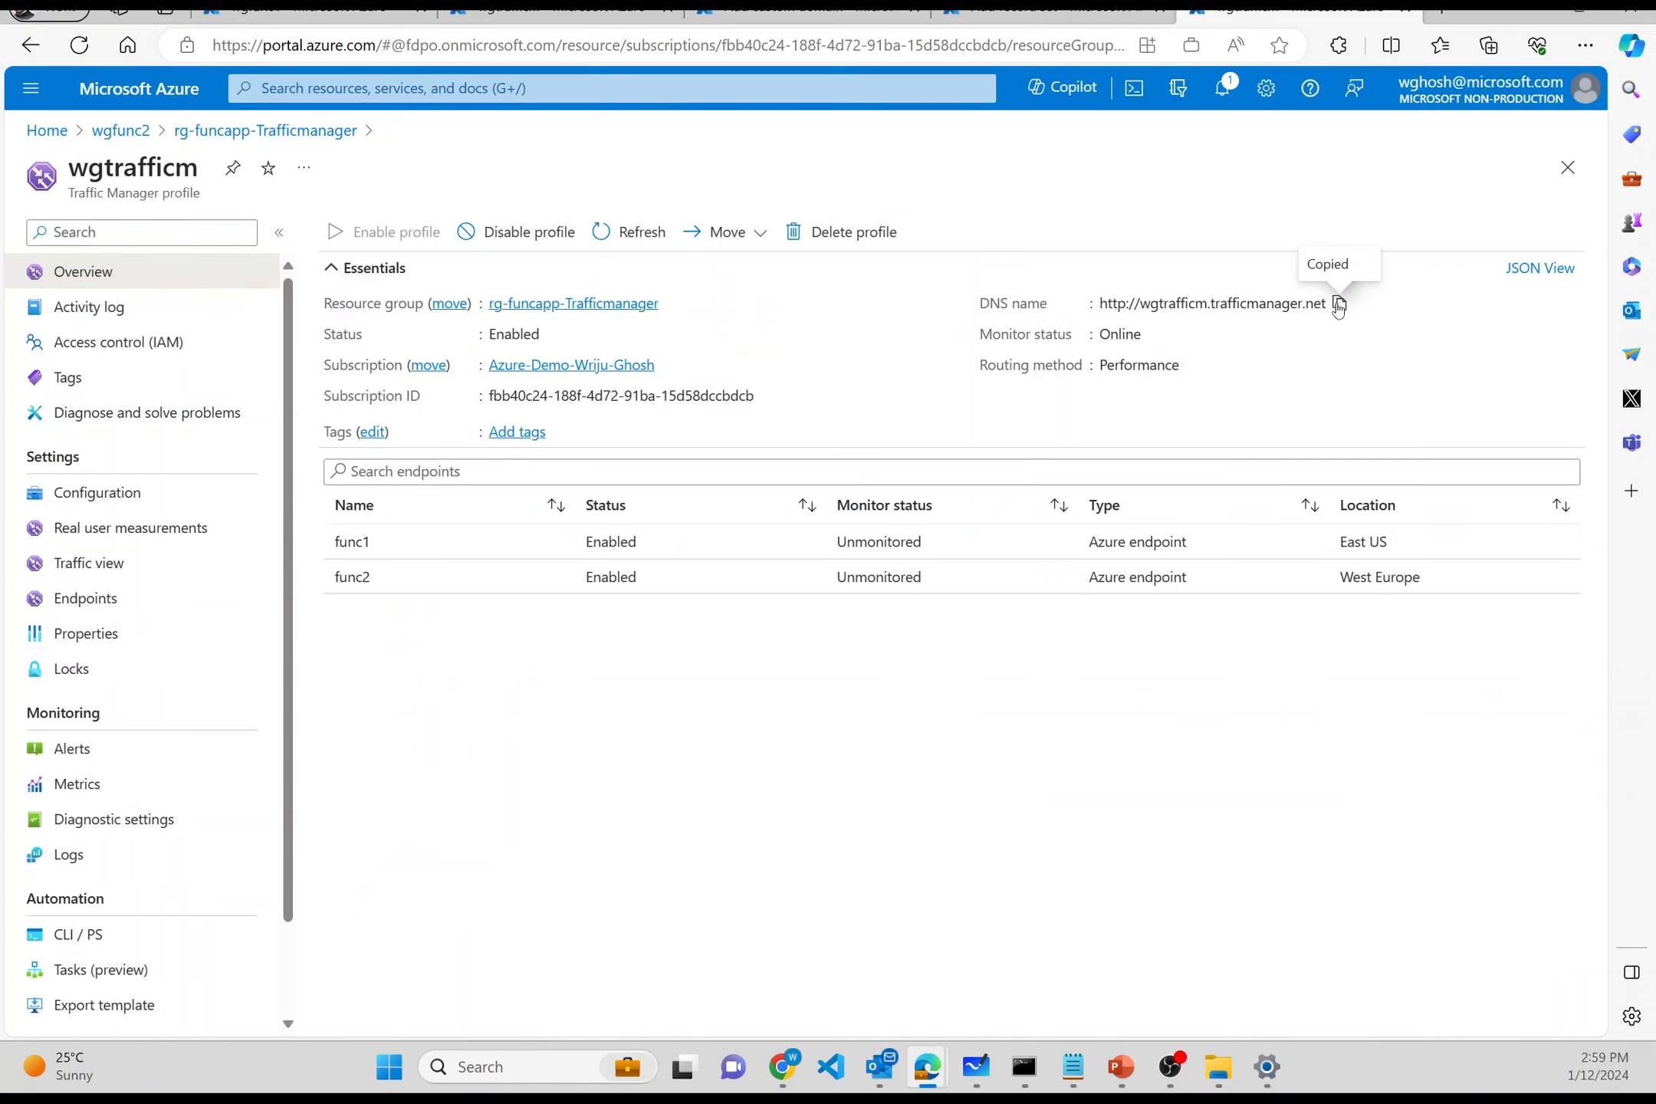
{"action": "left_click", "coordinate": [1035, 20]}
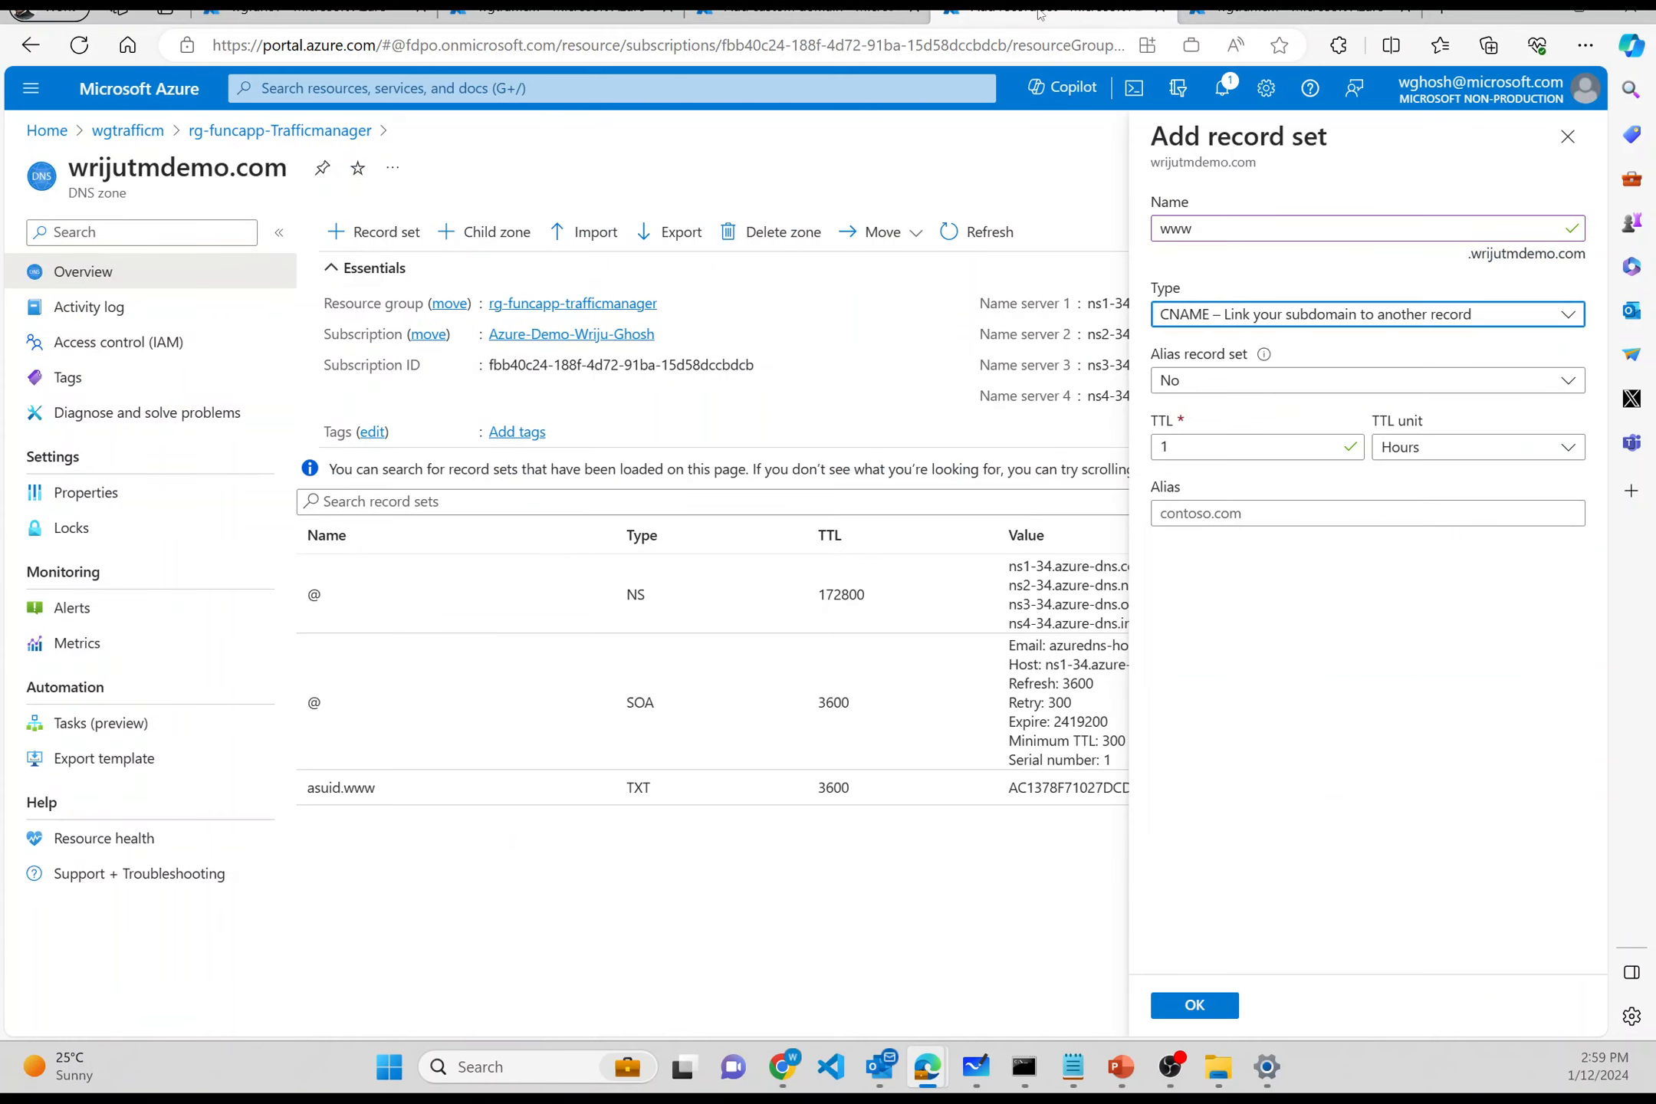
{"action": "left_click", "coordinate": [1209, 509]}
{"action": "key", "text": "ctrl+v"}
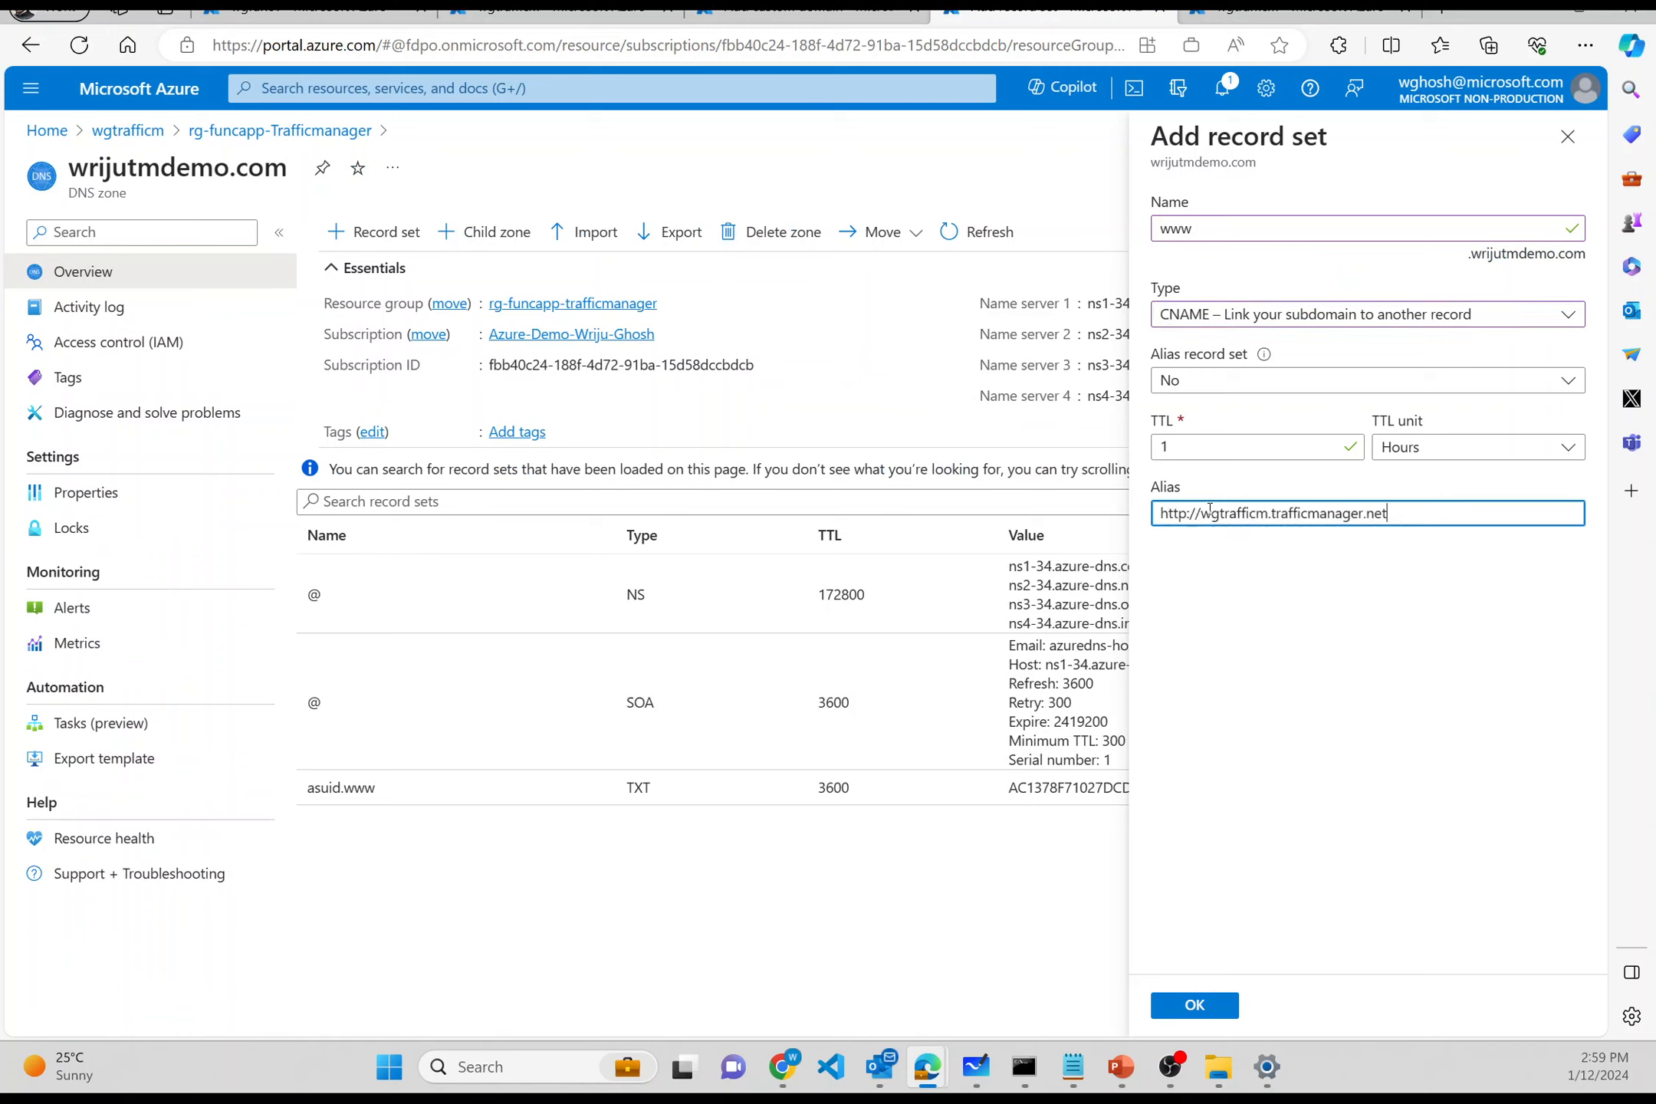
{"action": "left_click", "coordinate": [1202, 509]}
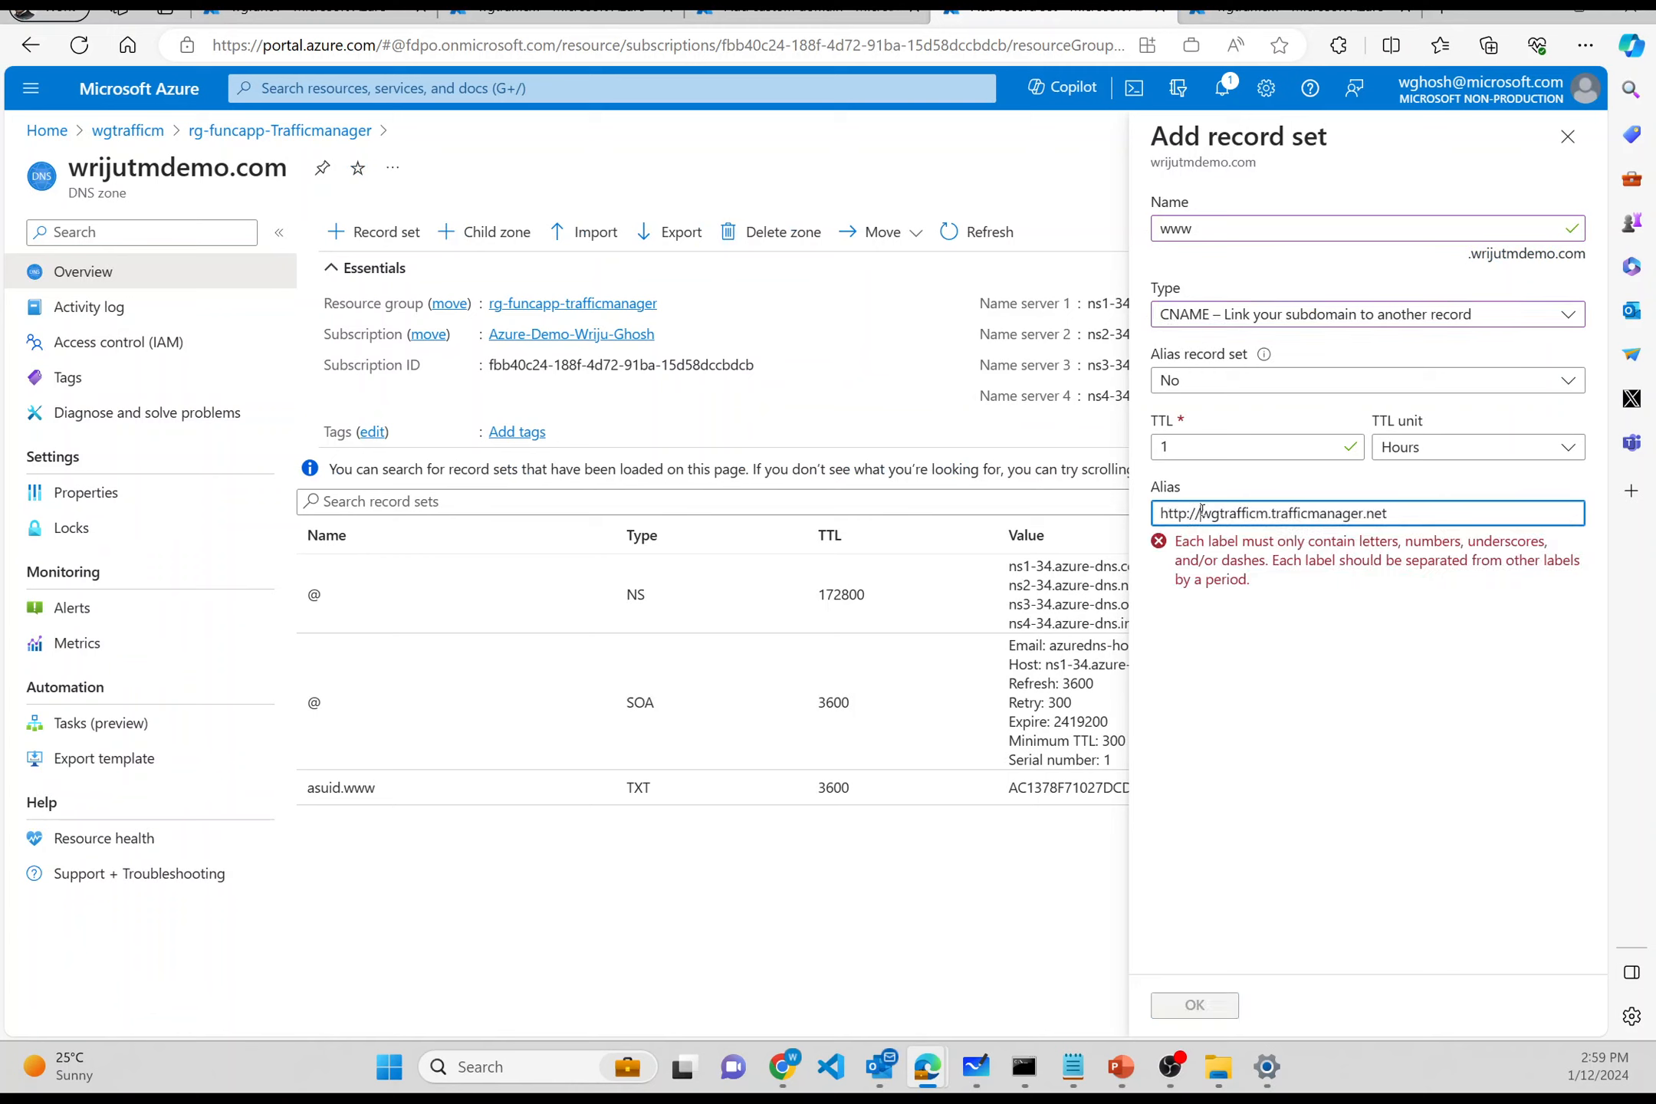
{"action": "key", "text": "BackSpace"}
{"action": "key", "text": "BackSpace"}
{"action": "key", "text": "BackSpace"}
{"action": "key", "text": "BackSpace"}
{"action": "key", "text": "BackSpace"}
{"action": "key", "text": "BackSpace"}
{"action": "key", "text": "BackSpace"}
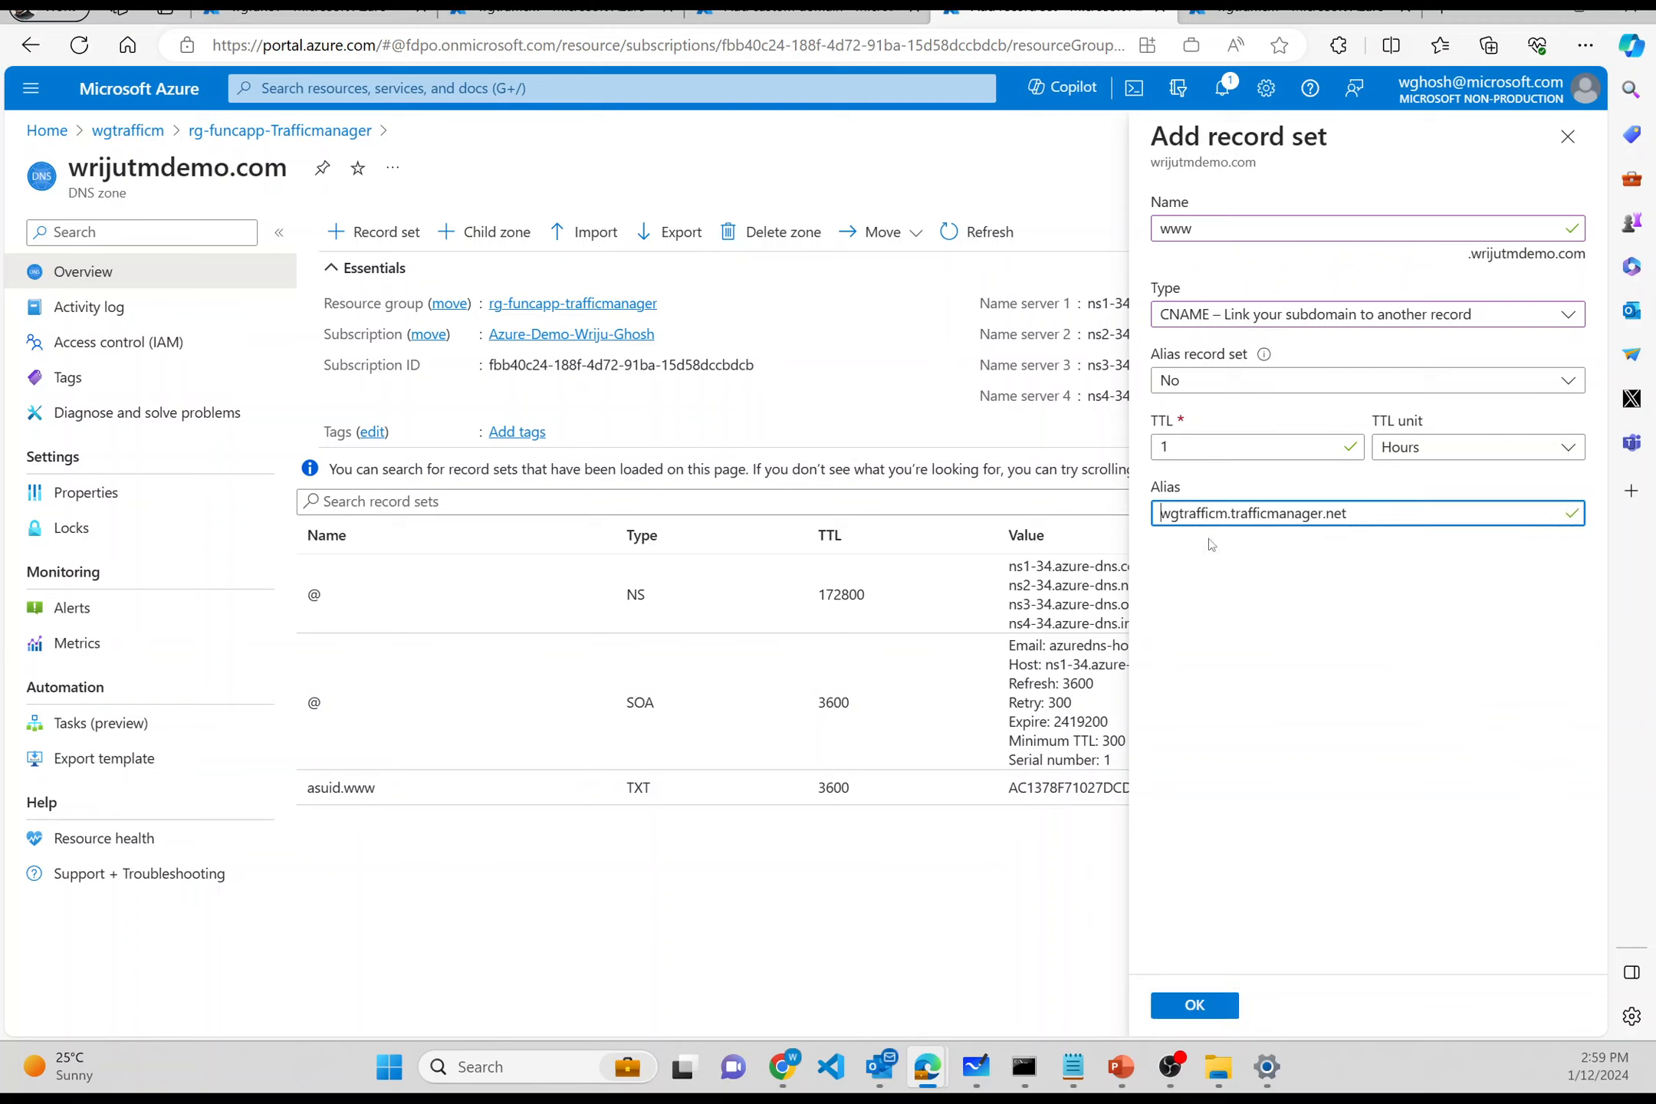
{"action": "left_click", "coordinate": [1349, 518]}
{"action": "left_click", "coordinate": [1190, 1006]}
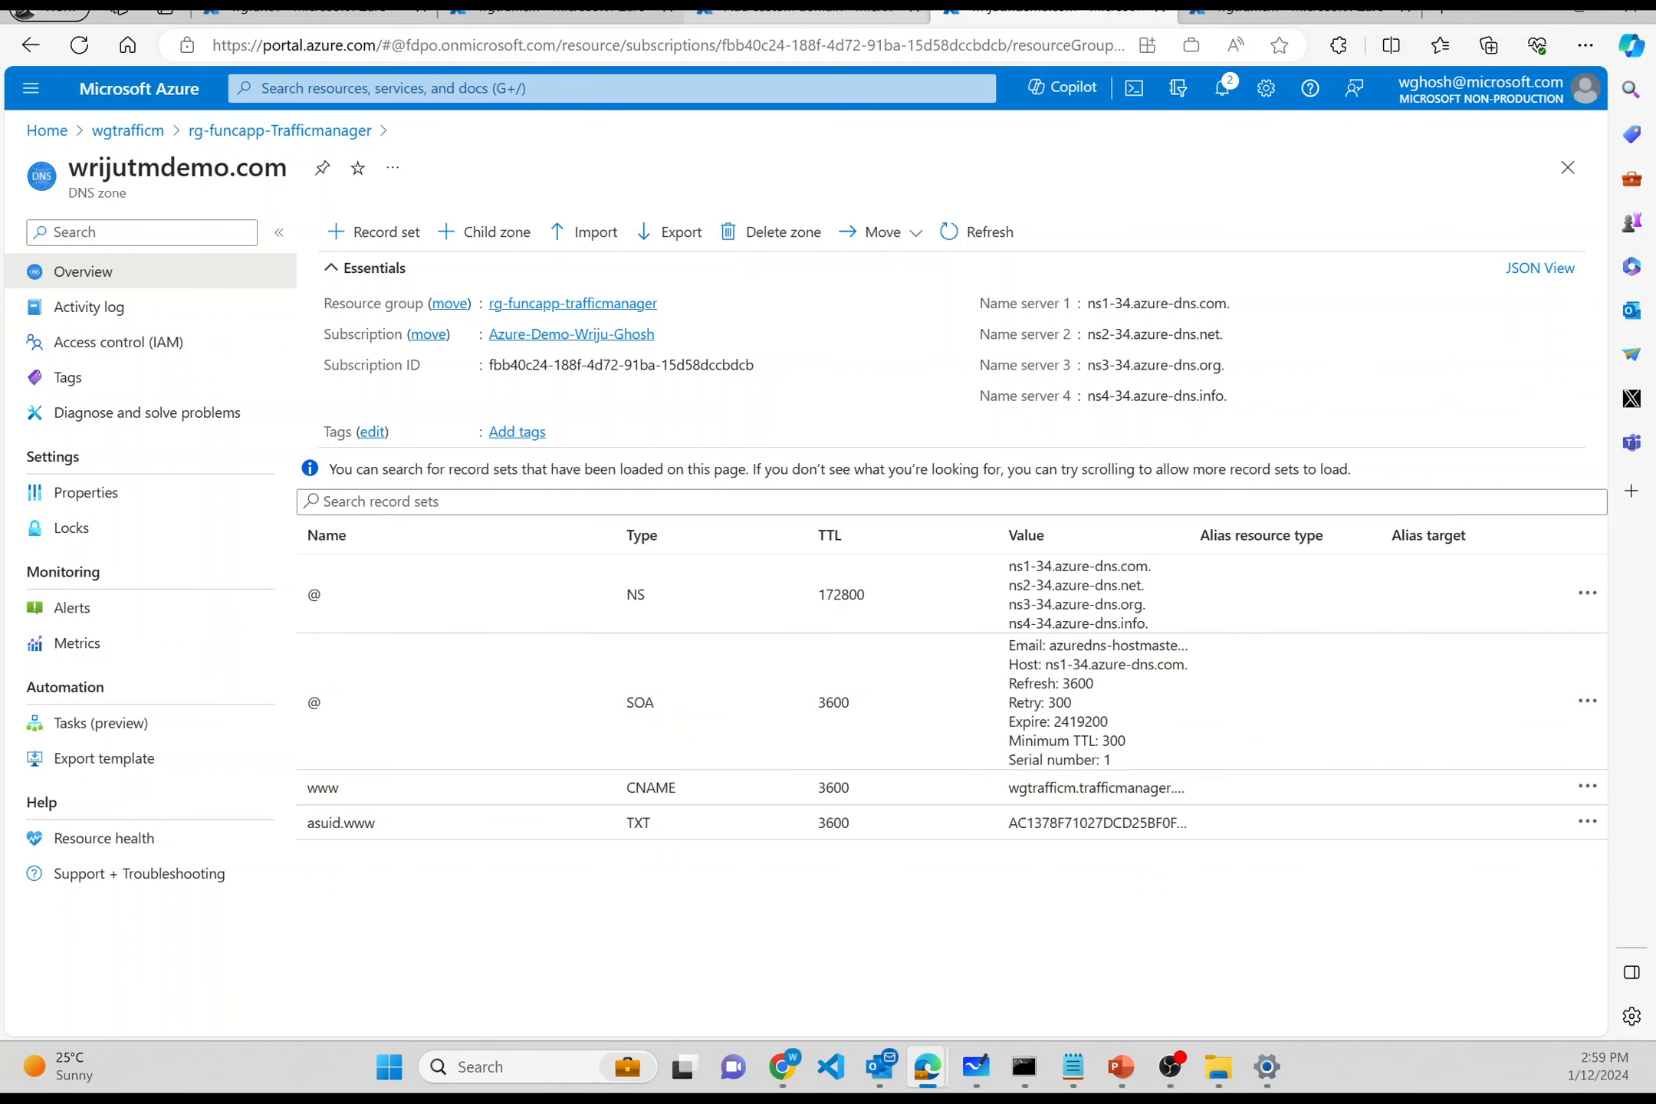
{"action": "left_click", "coordinate": [850, 15]}
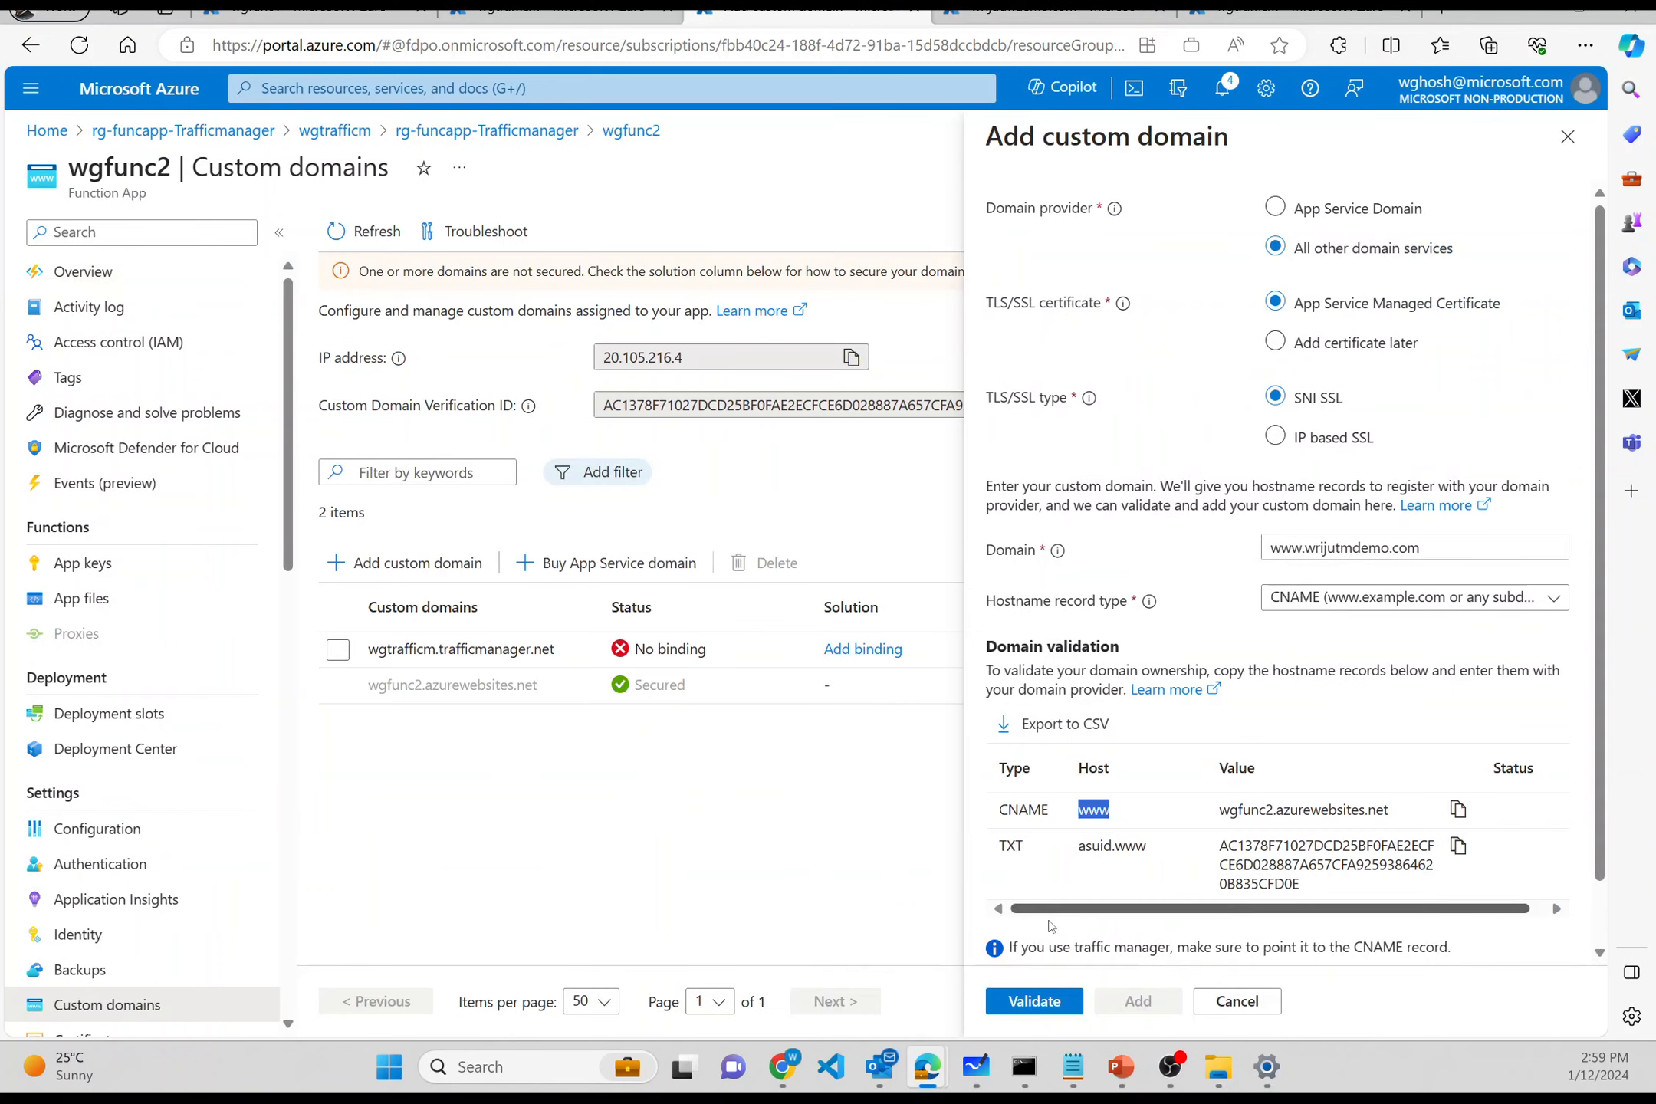
{"action": "scroll", "coordinate": [1111, 816], "scroll_direction": "down", "scroll_amount": 1}
{"action": "left_click", "coordinate": [1035, 1001]}
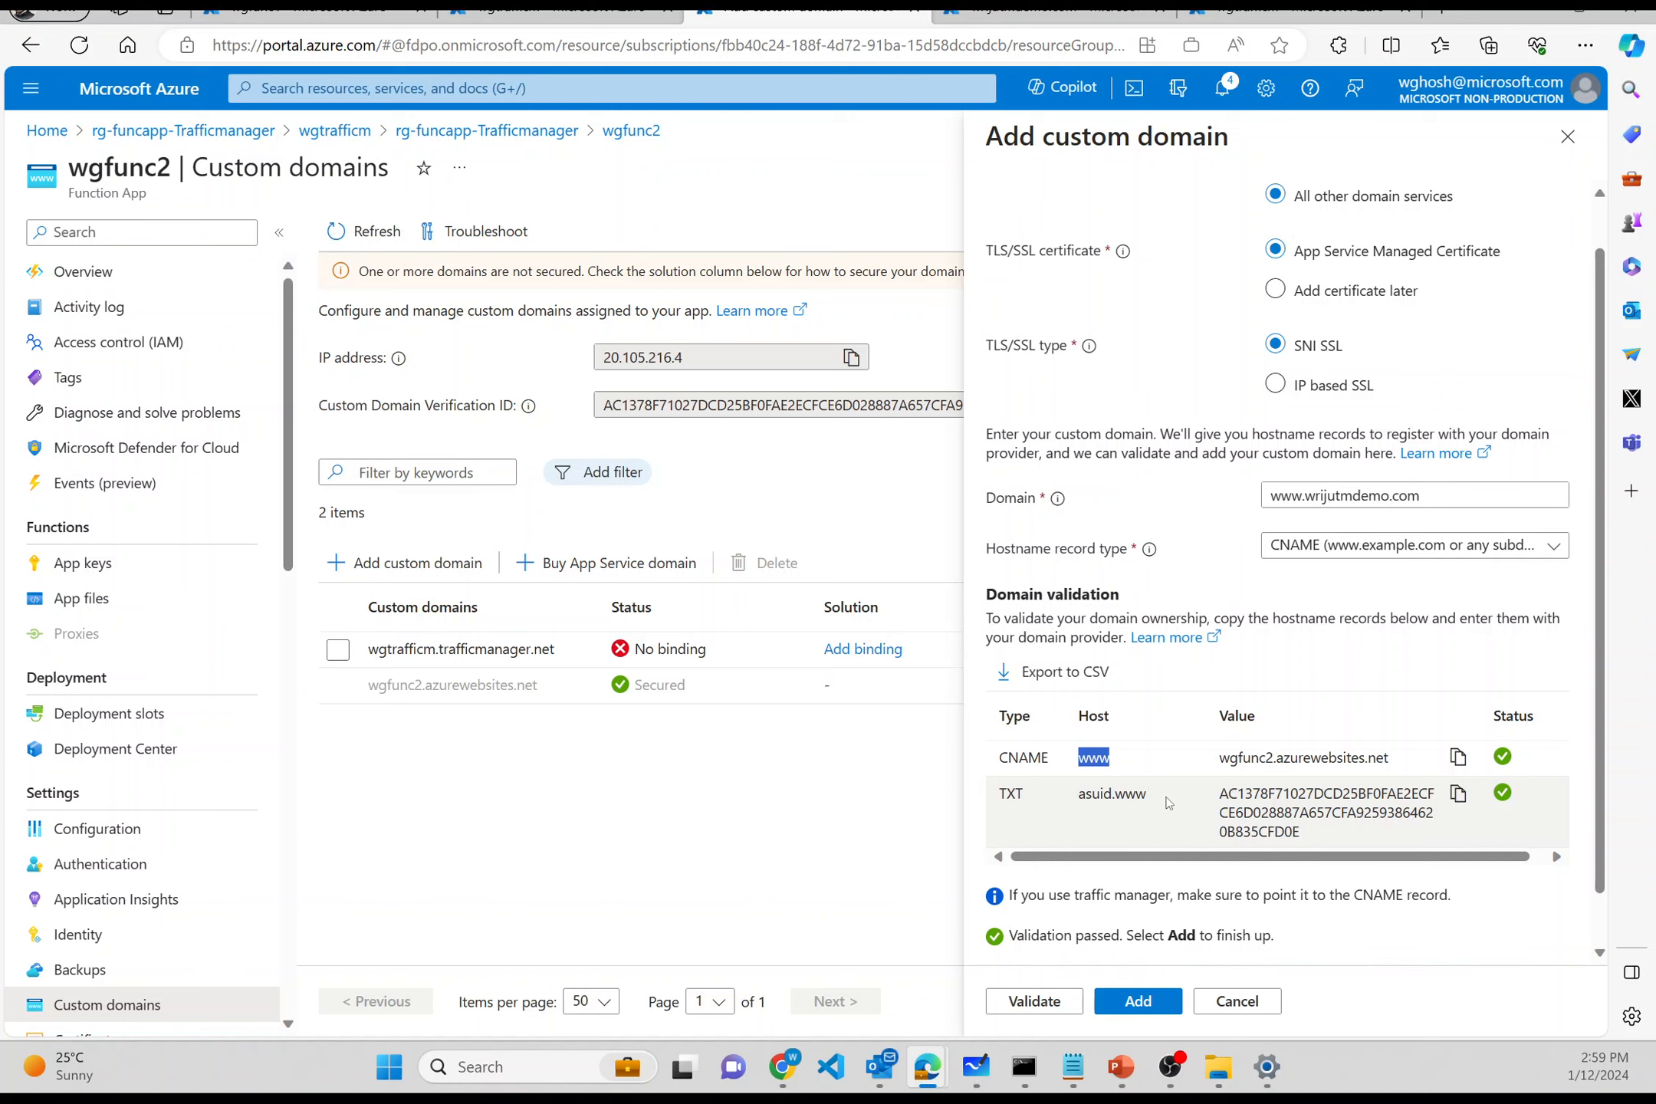
{"action": "scroll", "coordinate": [1171, 809], "scroll_direction": "down", "scroll_amount": 1}
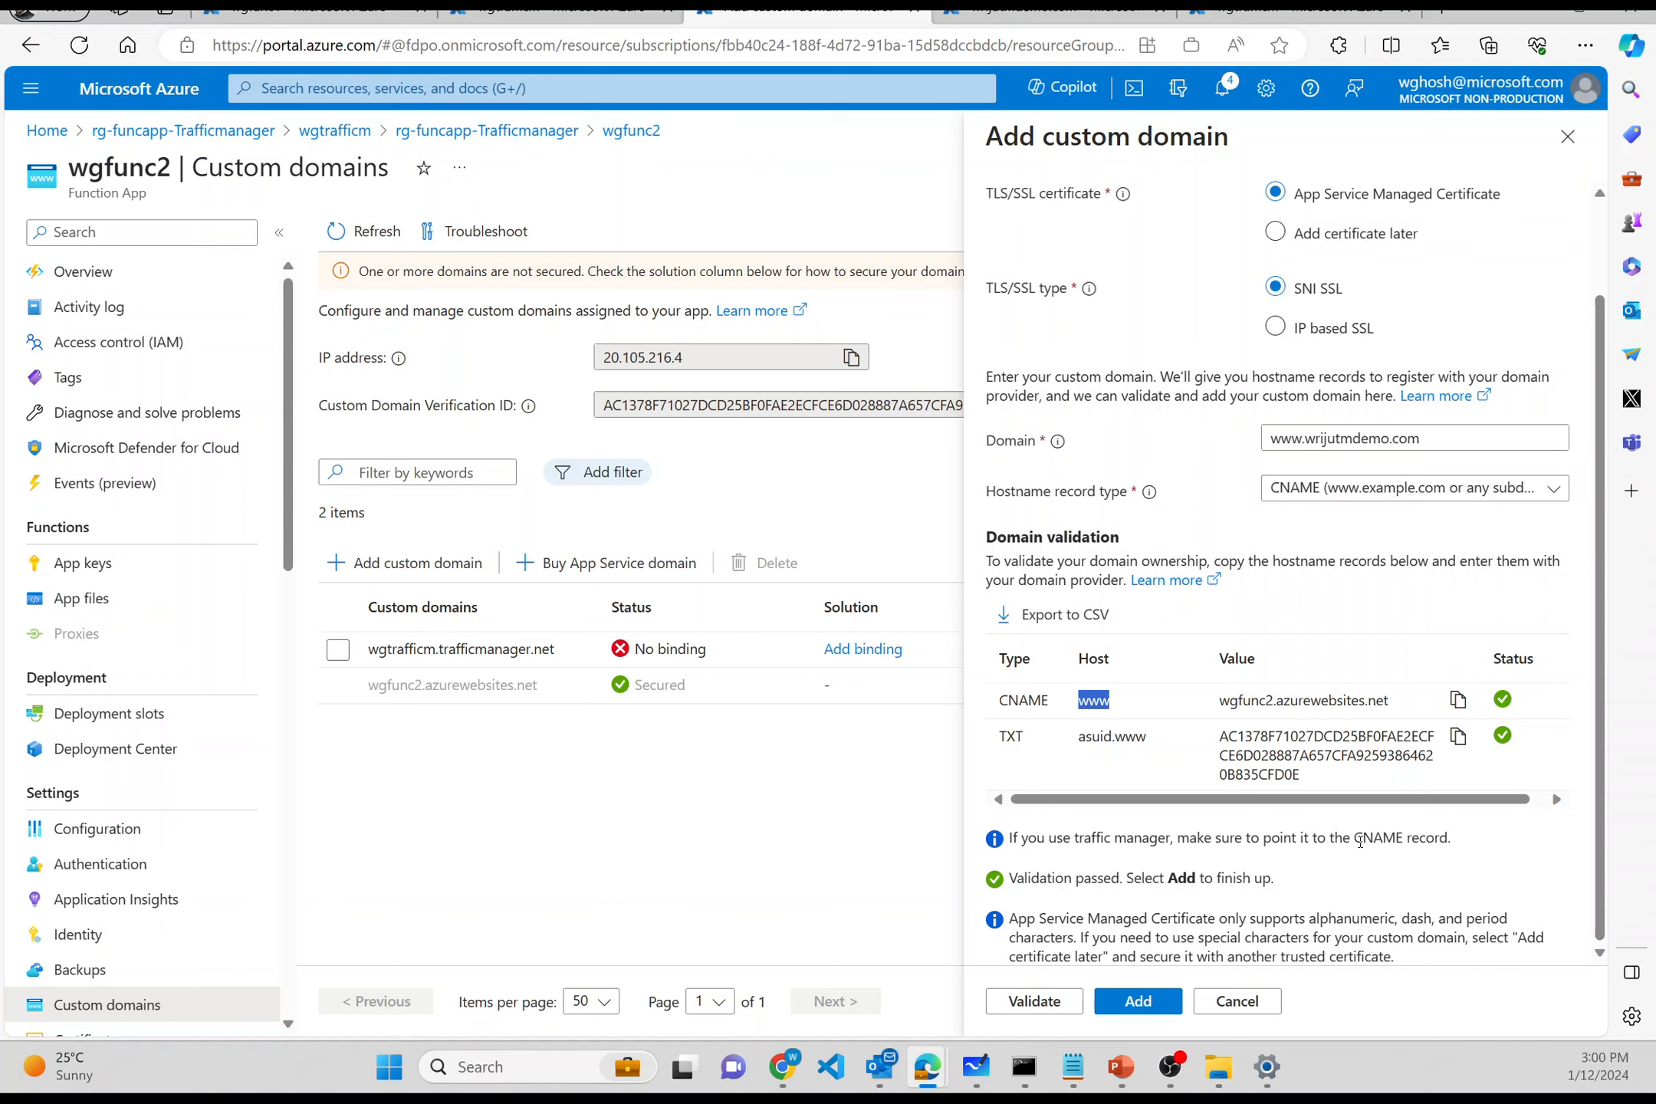
{"action": "left_click", "coordinate": [1142, 1004]}
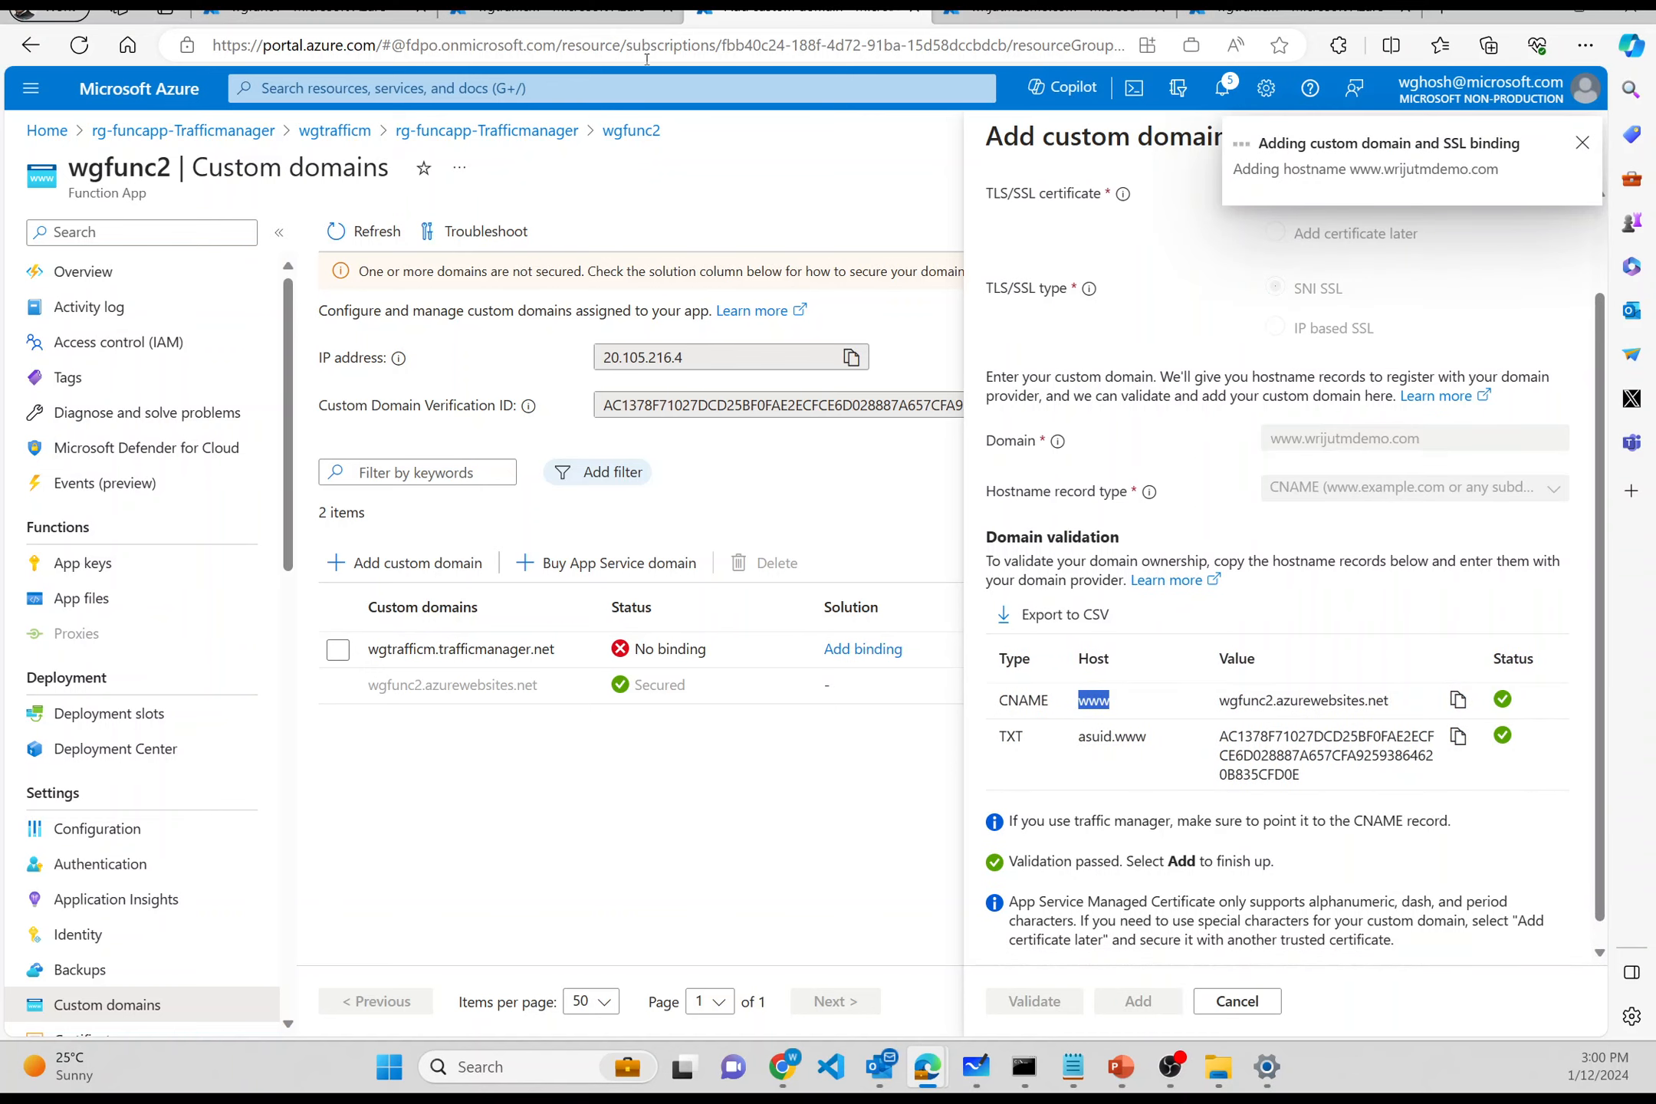
{"action": "left_click", "coordinate": [313, 10]}
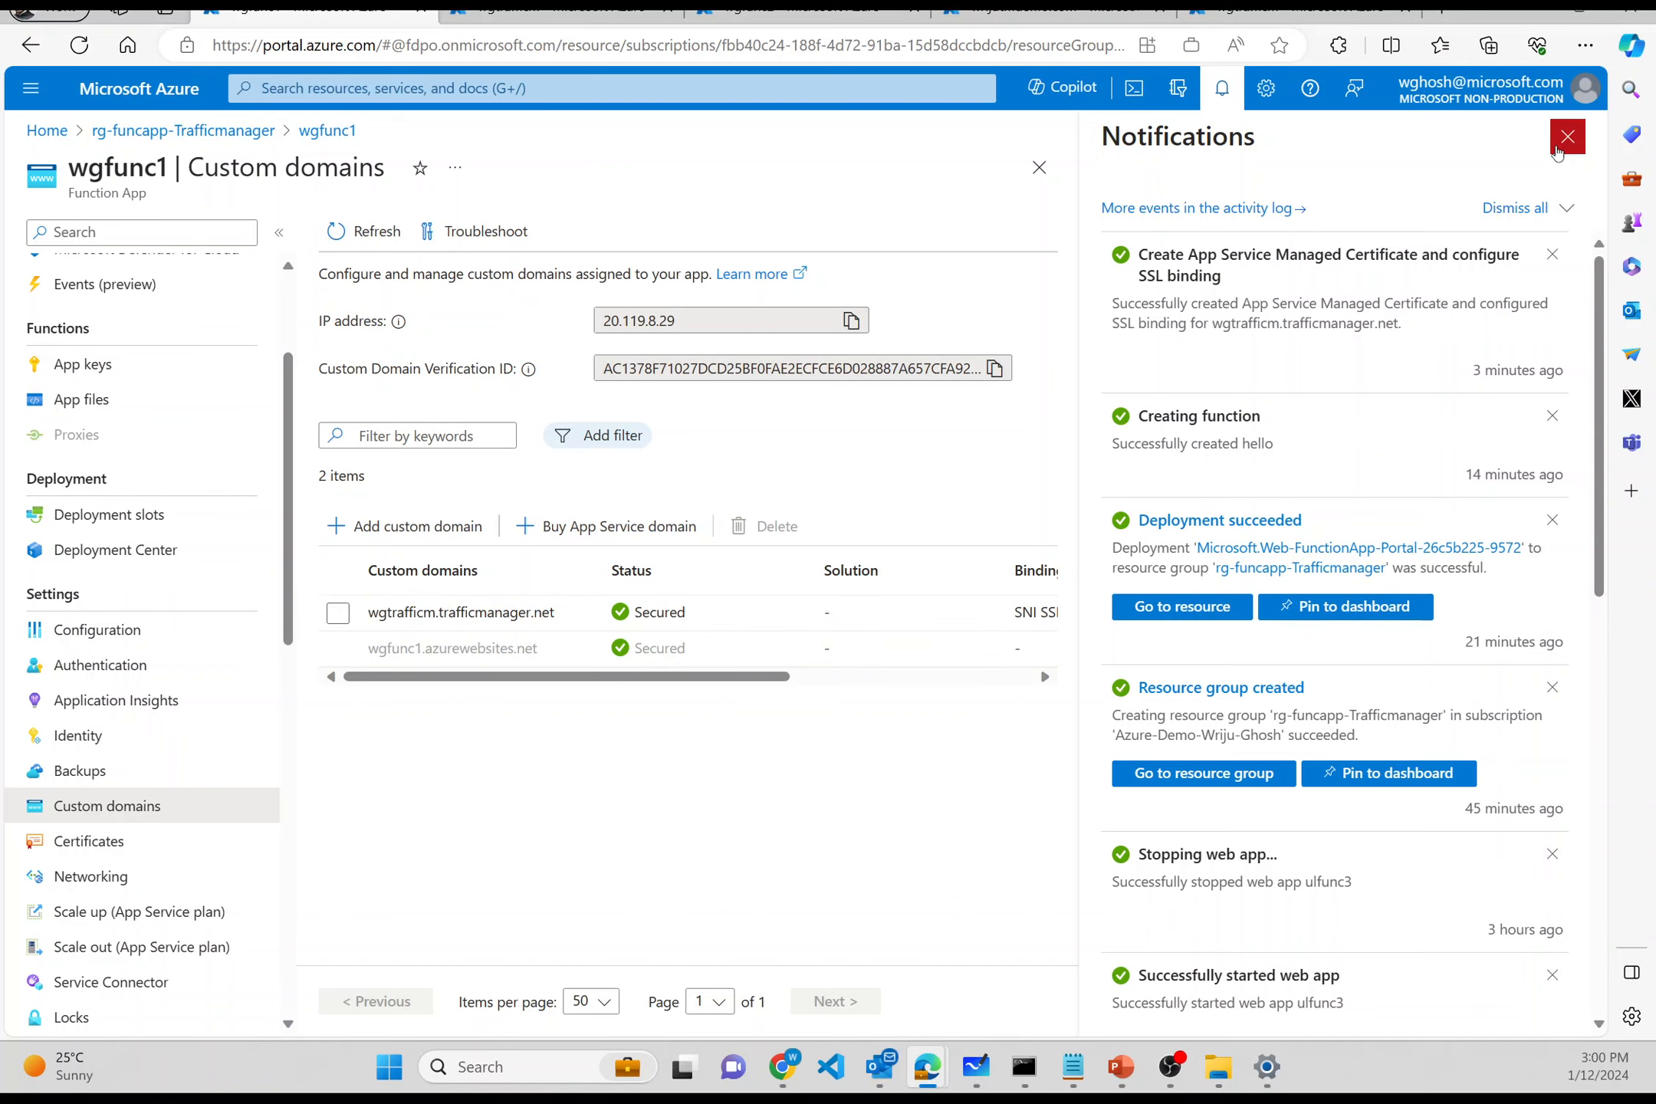
{"action": "left_click", "coordinate": [1556, 150]}
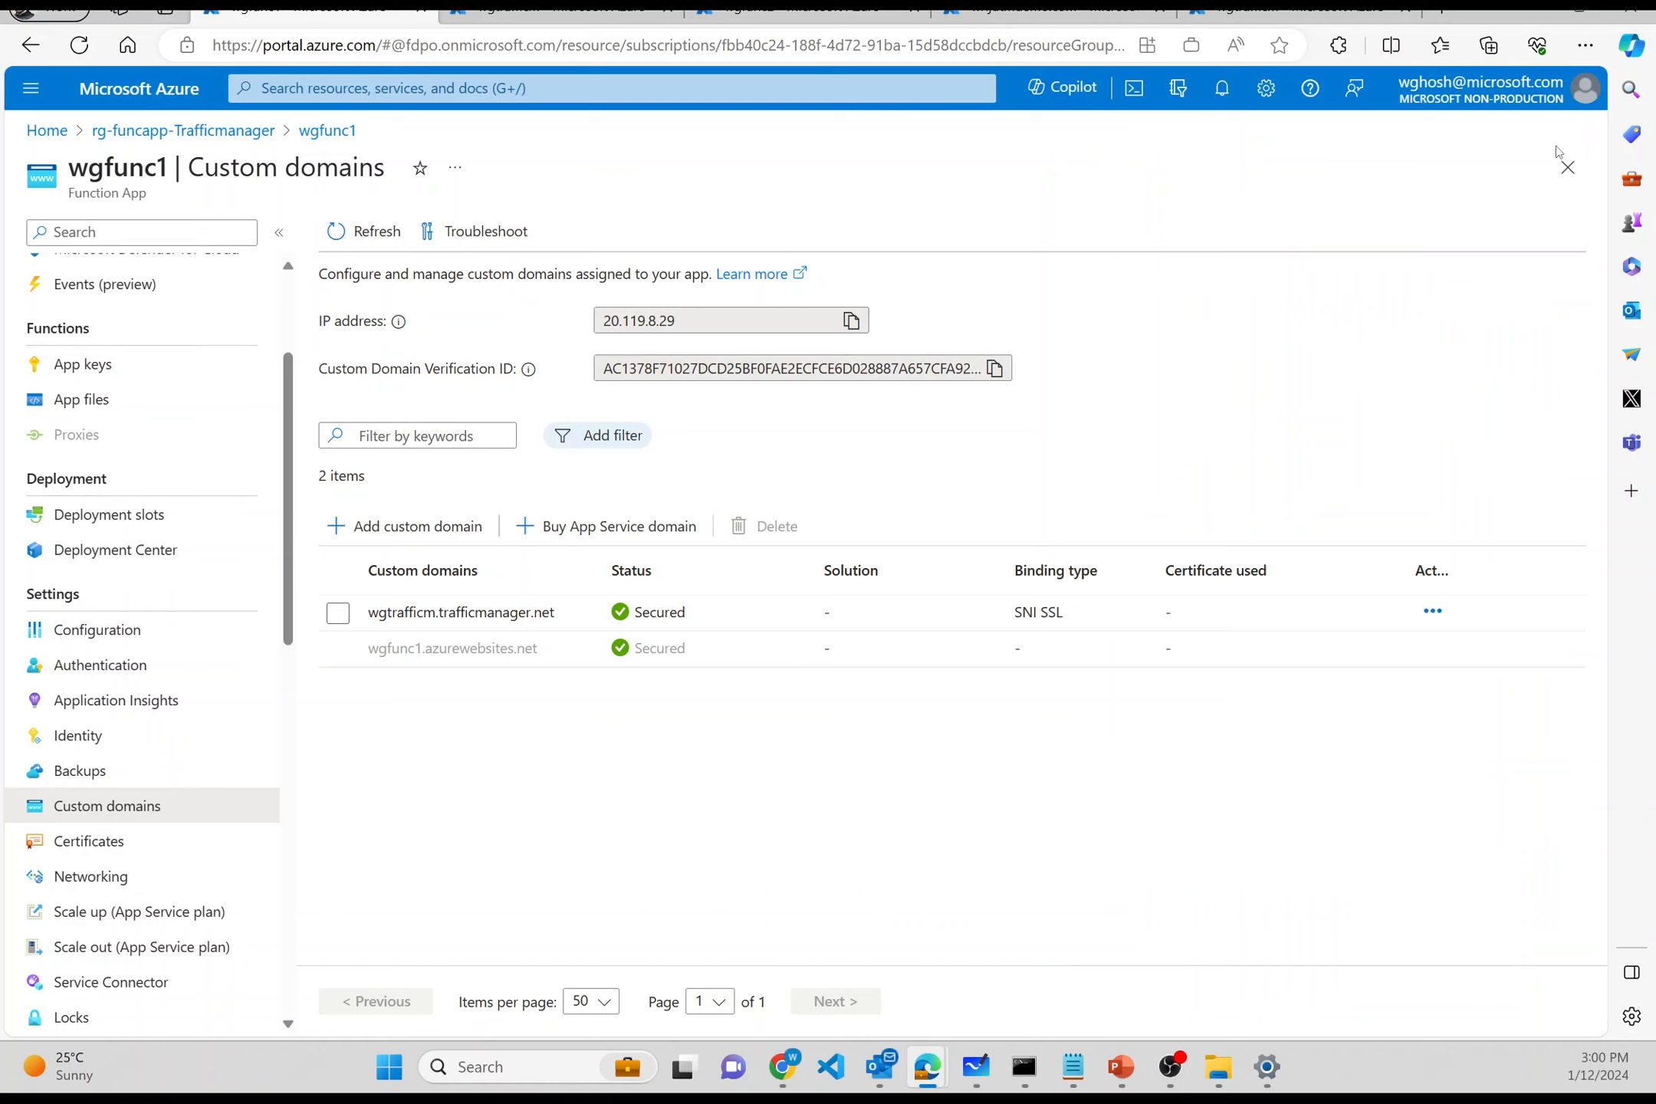
{"action": "left_click", "coordinate": [439, 536]}
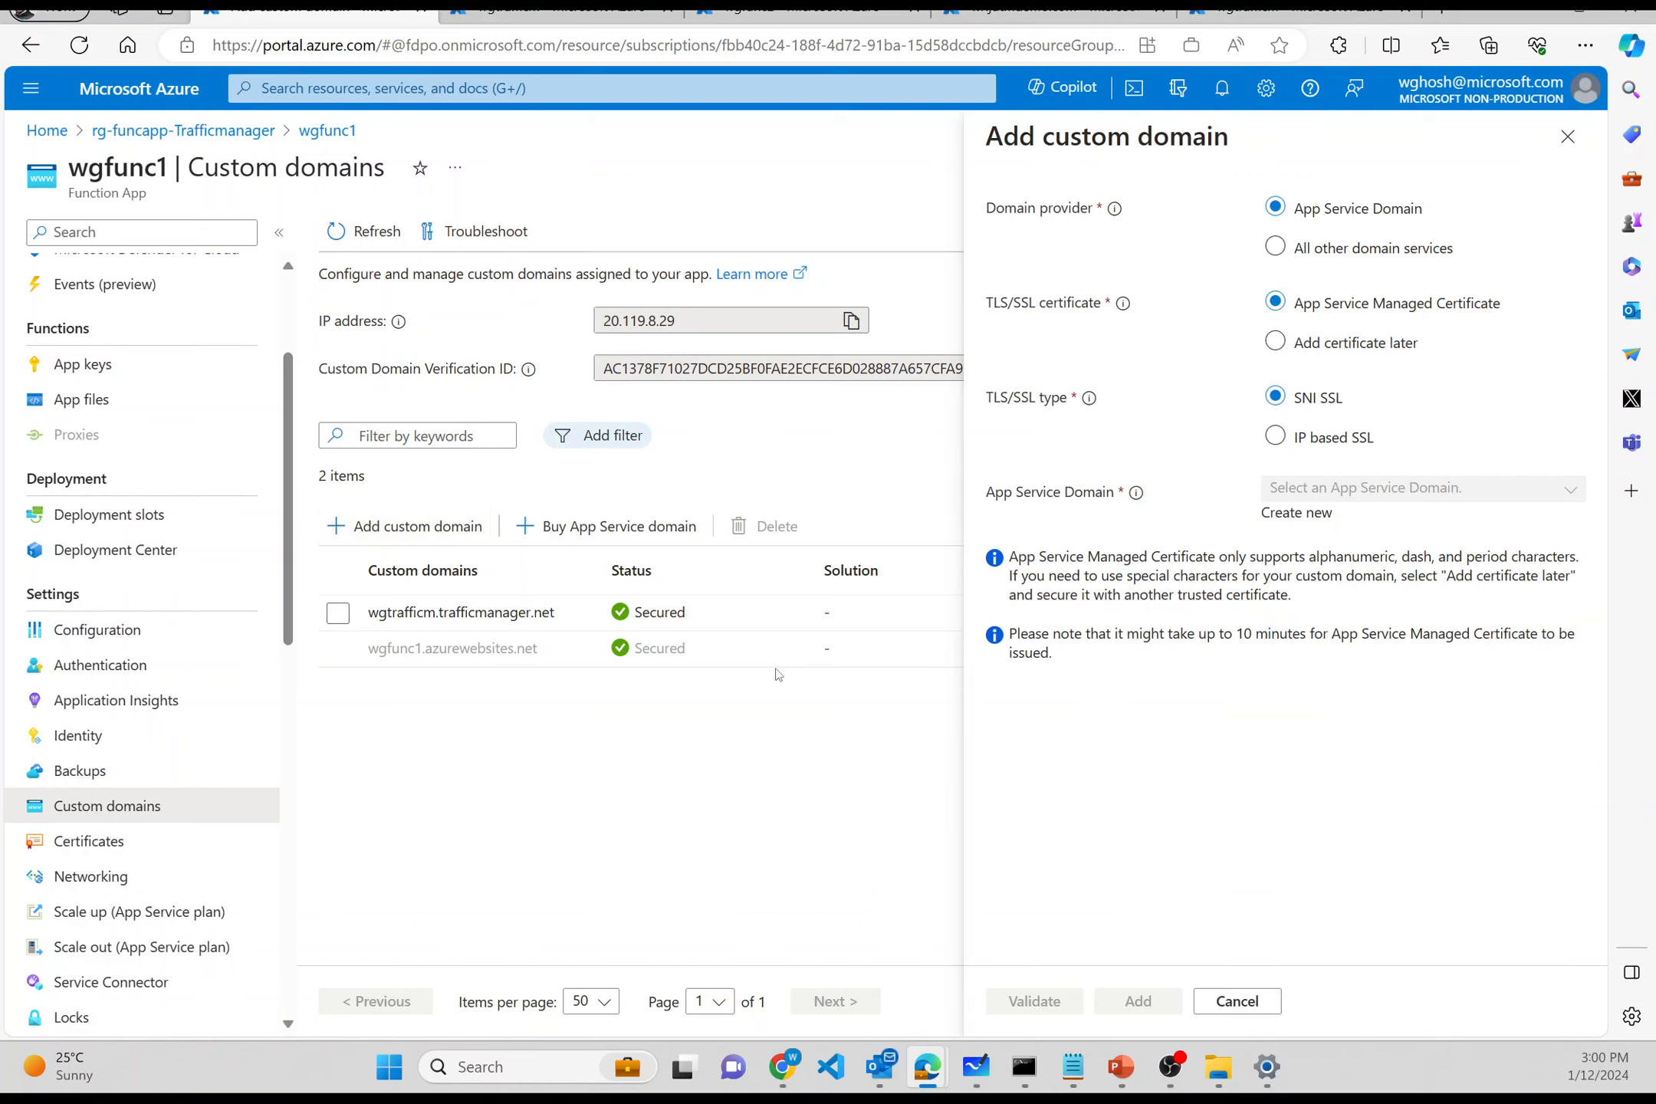
{"action": "left_click", "coordinate": [1276, 250]}
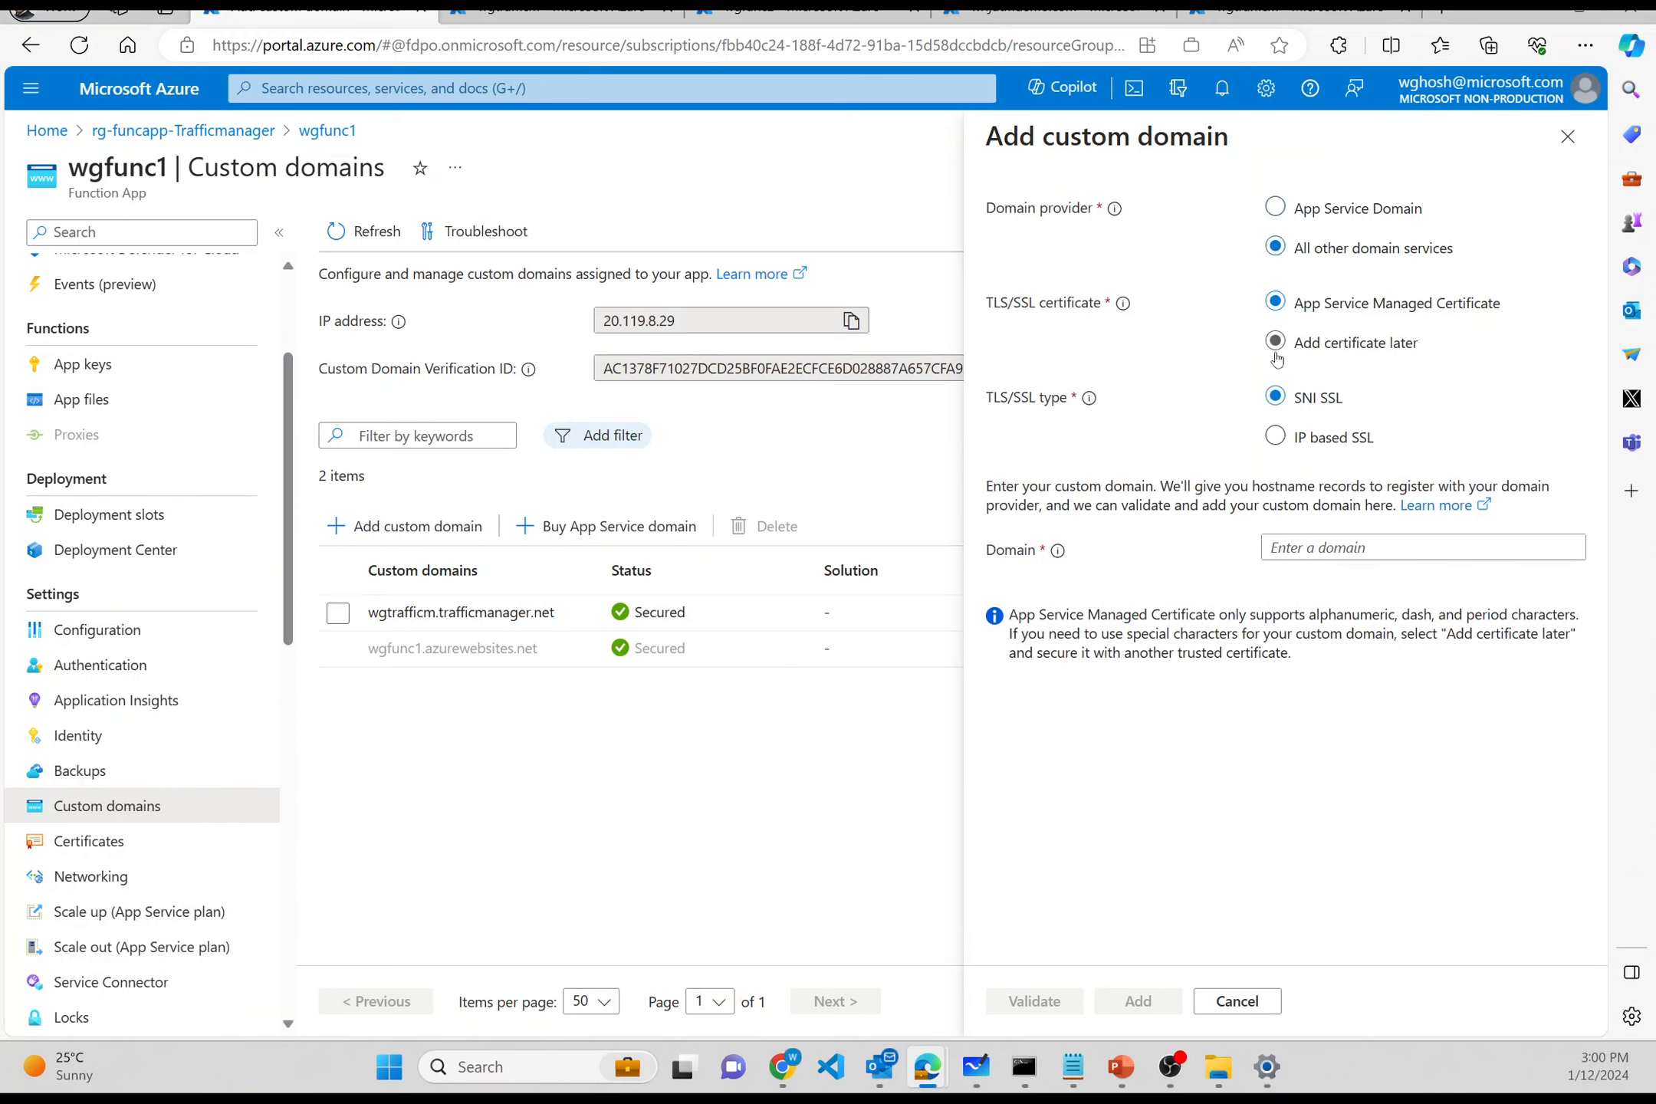
{"action": "left_click", "coordinate": [1276, 547]}
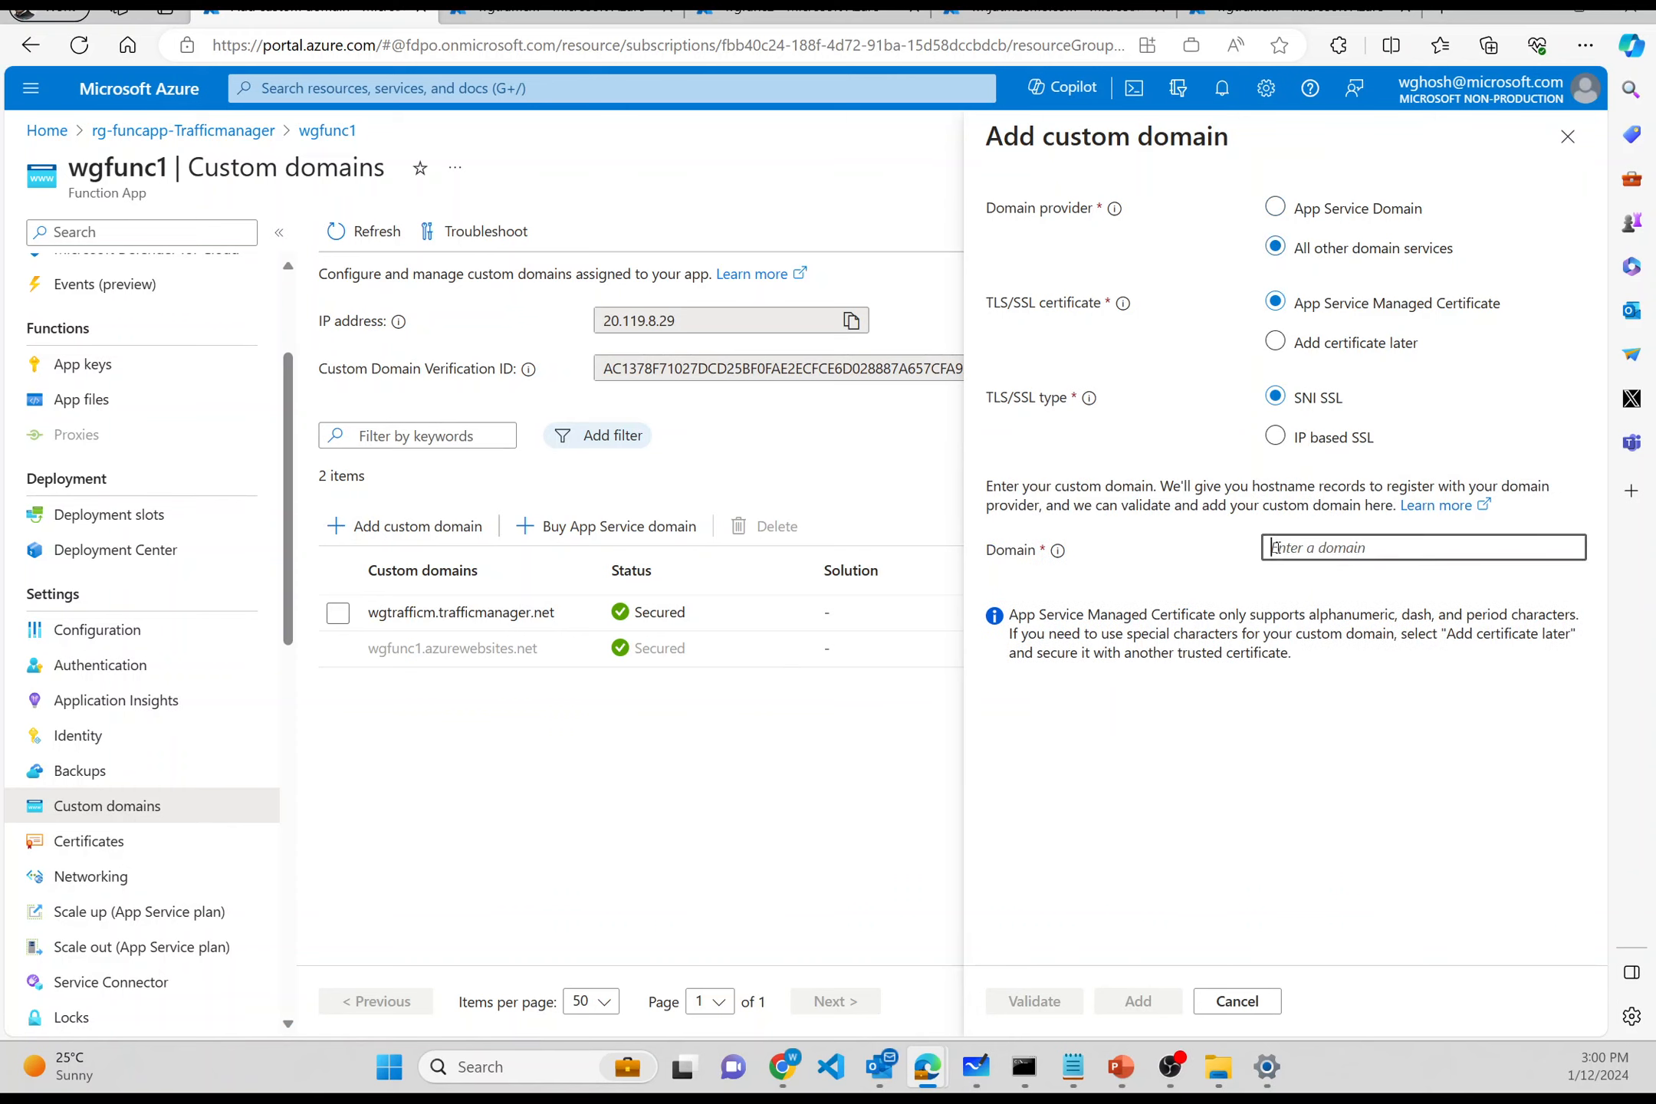
{"action": "left_click", "coordinate": [1248, 17]}
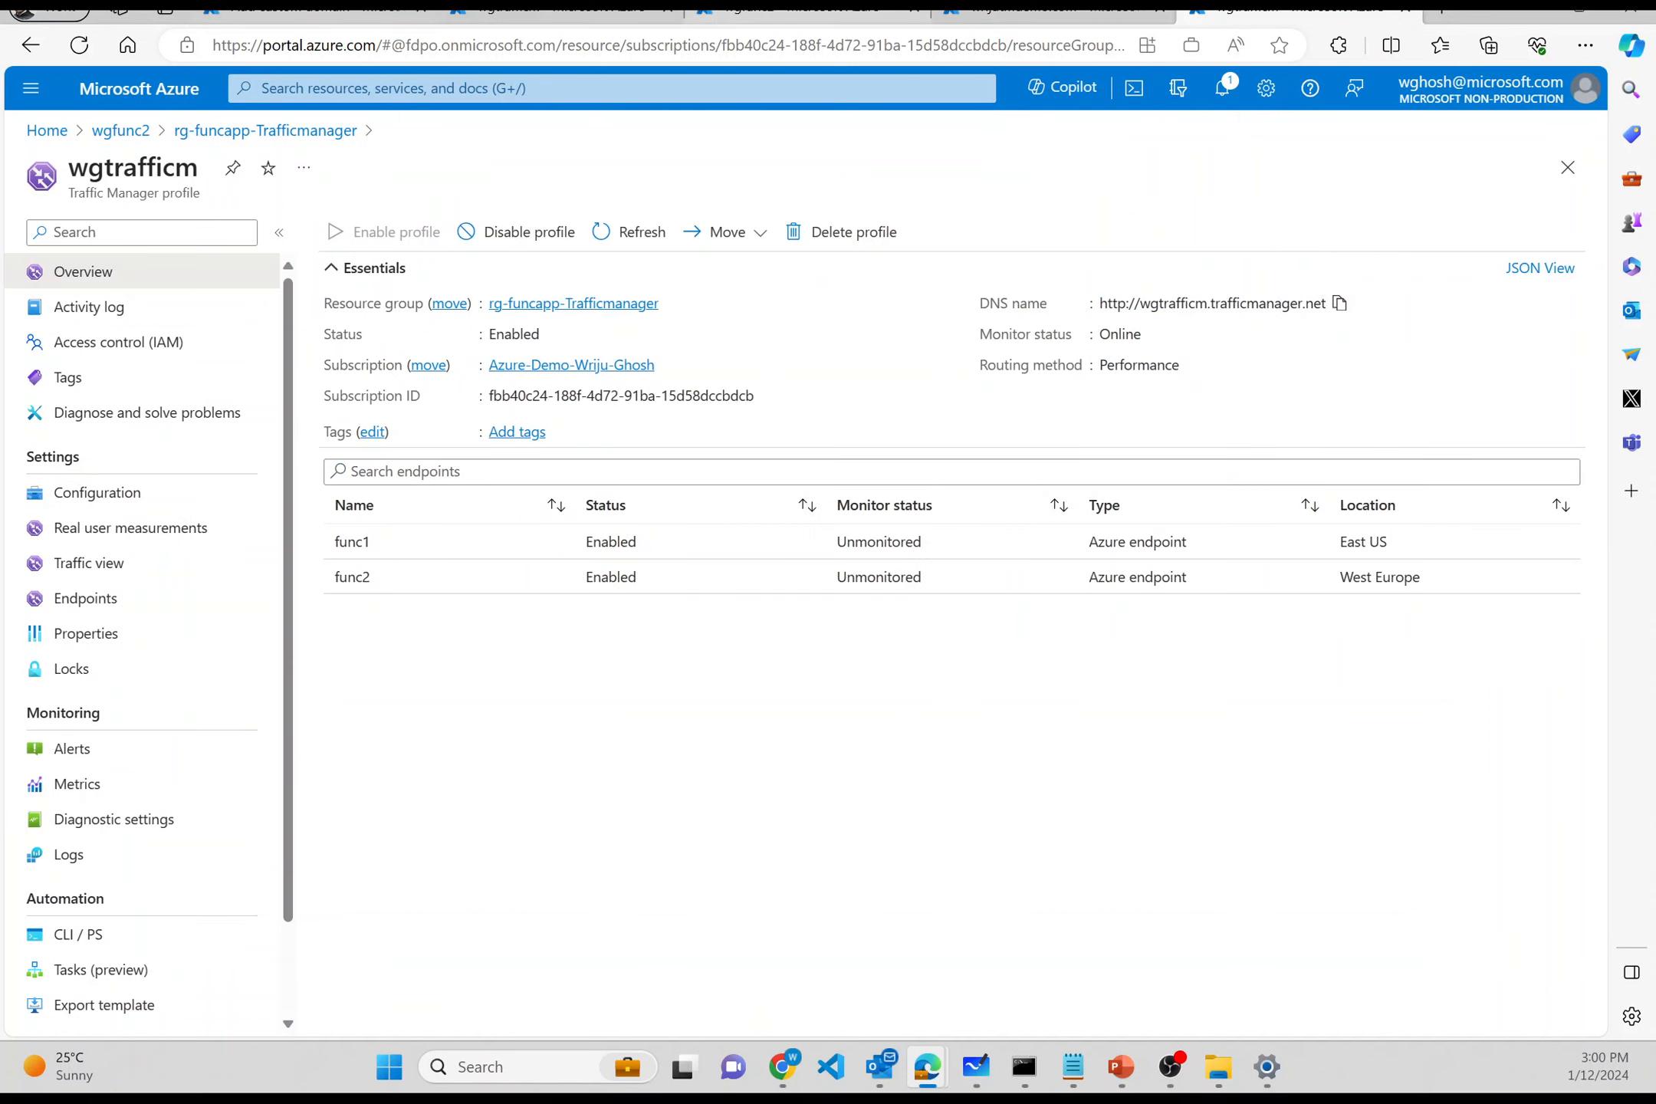
{"action": "left_click", "coordinate": [307, 17]}
{"action": "key", "text": "ctrl+v"}
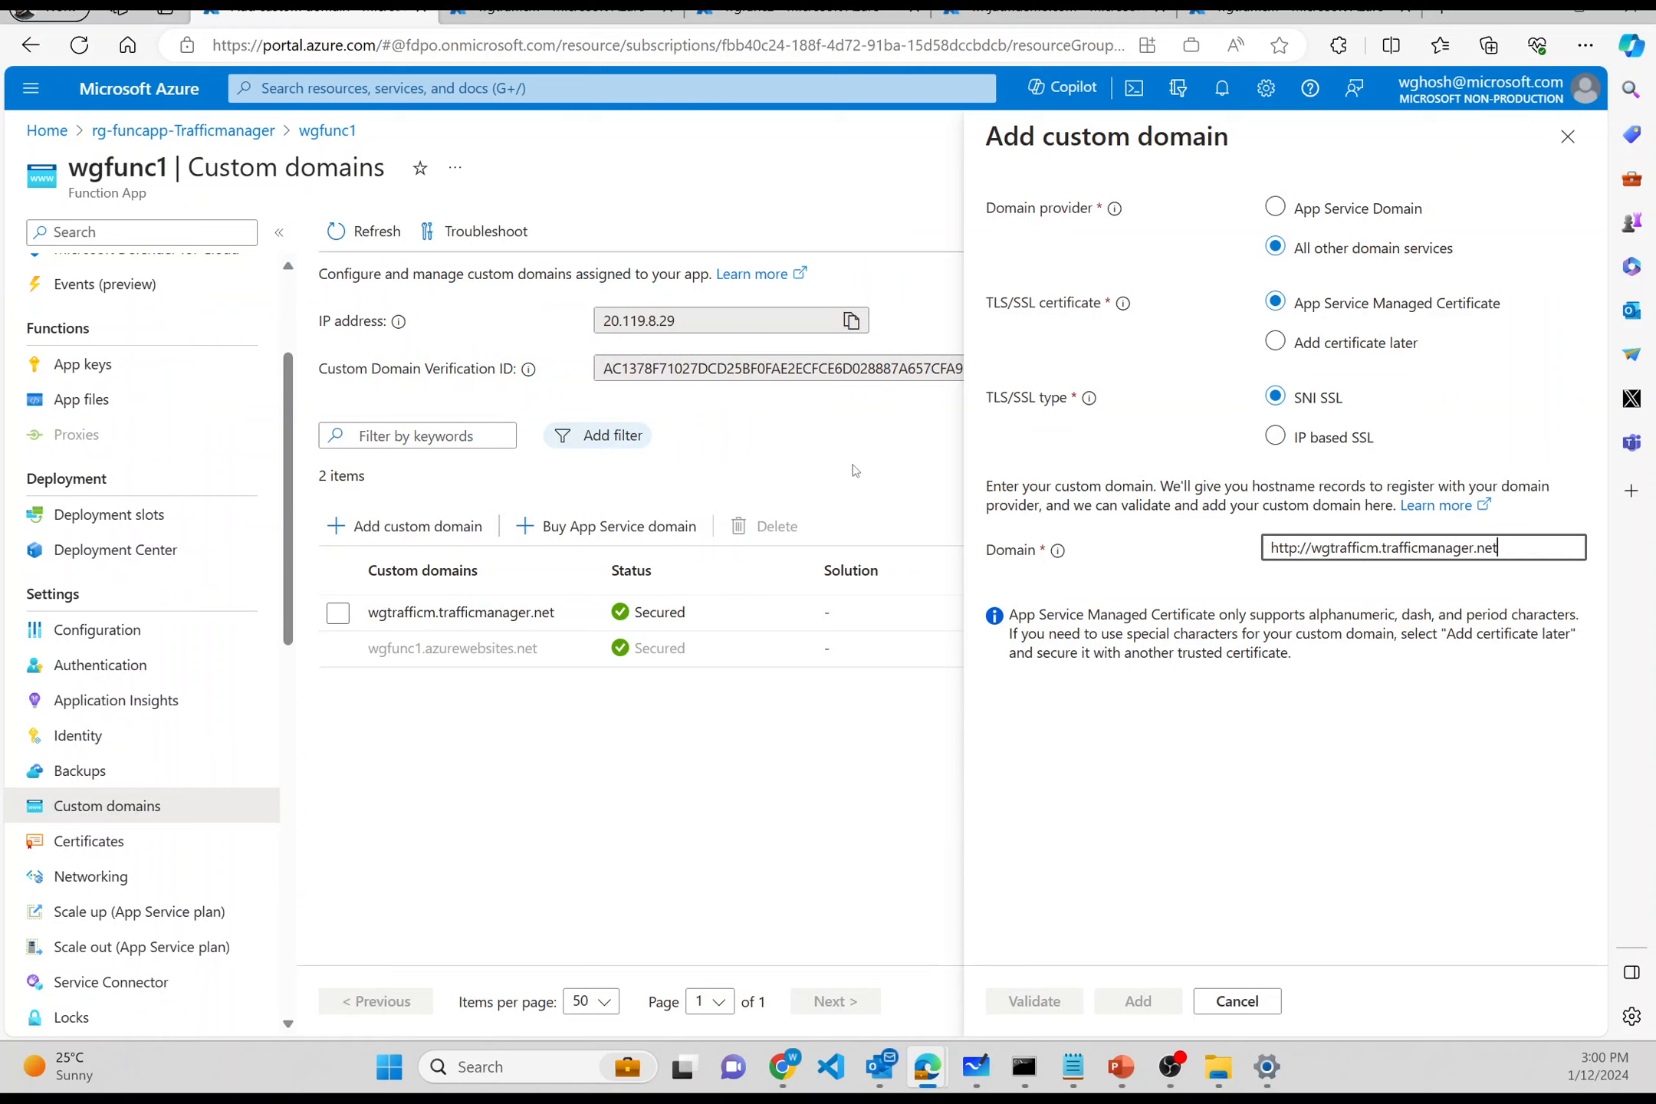
{"action": "key", "text": "ctrl+Left"}
{"action": "key", "text": "ctrl+Left"}
{"action": "key", "text": "ctrl+Left"}
{"action": "key", "text": "shift+Left"}
{"action": "key", "text": "shift+Left"}
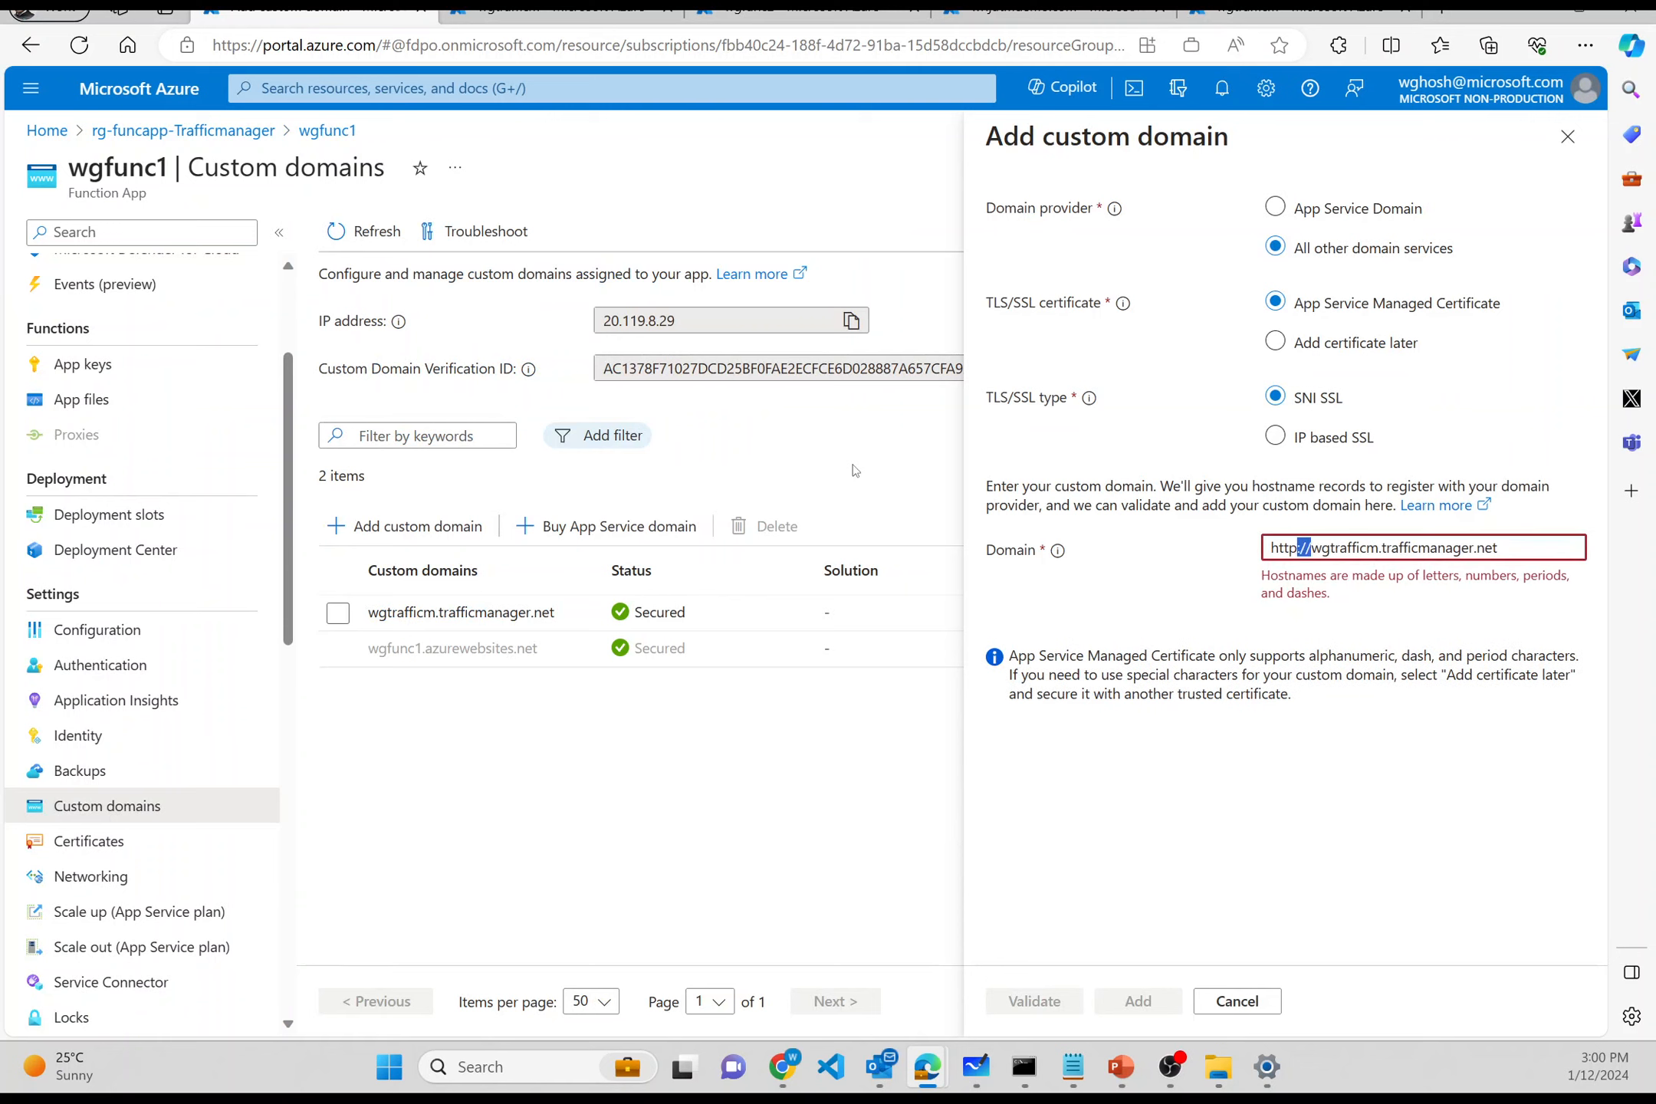
{"action": "key", "text": "shift+Home"}
{"action": "key", "text": "BackSpace"}
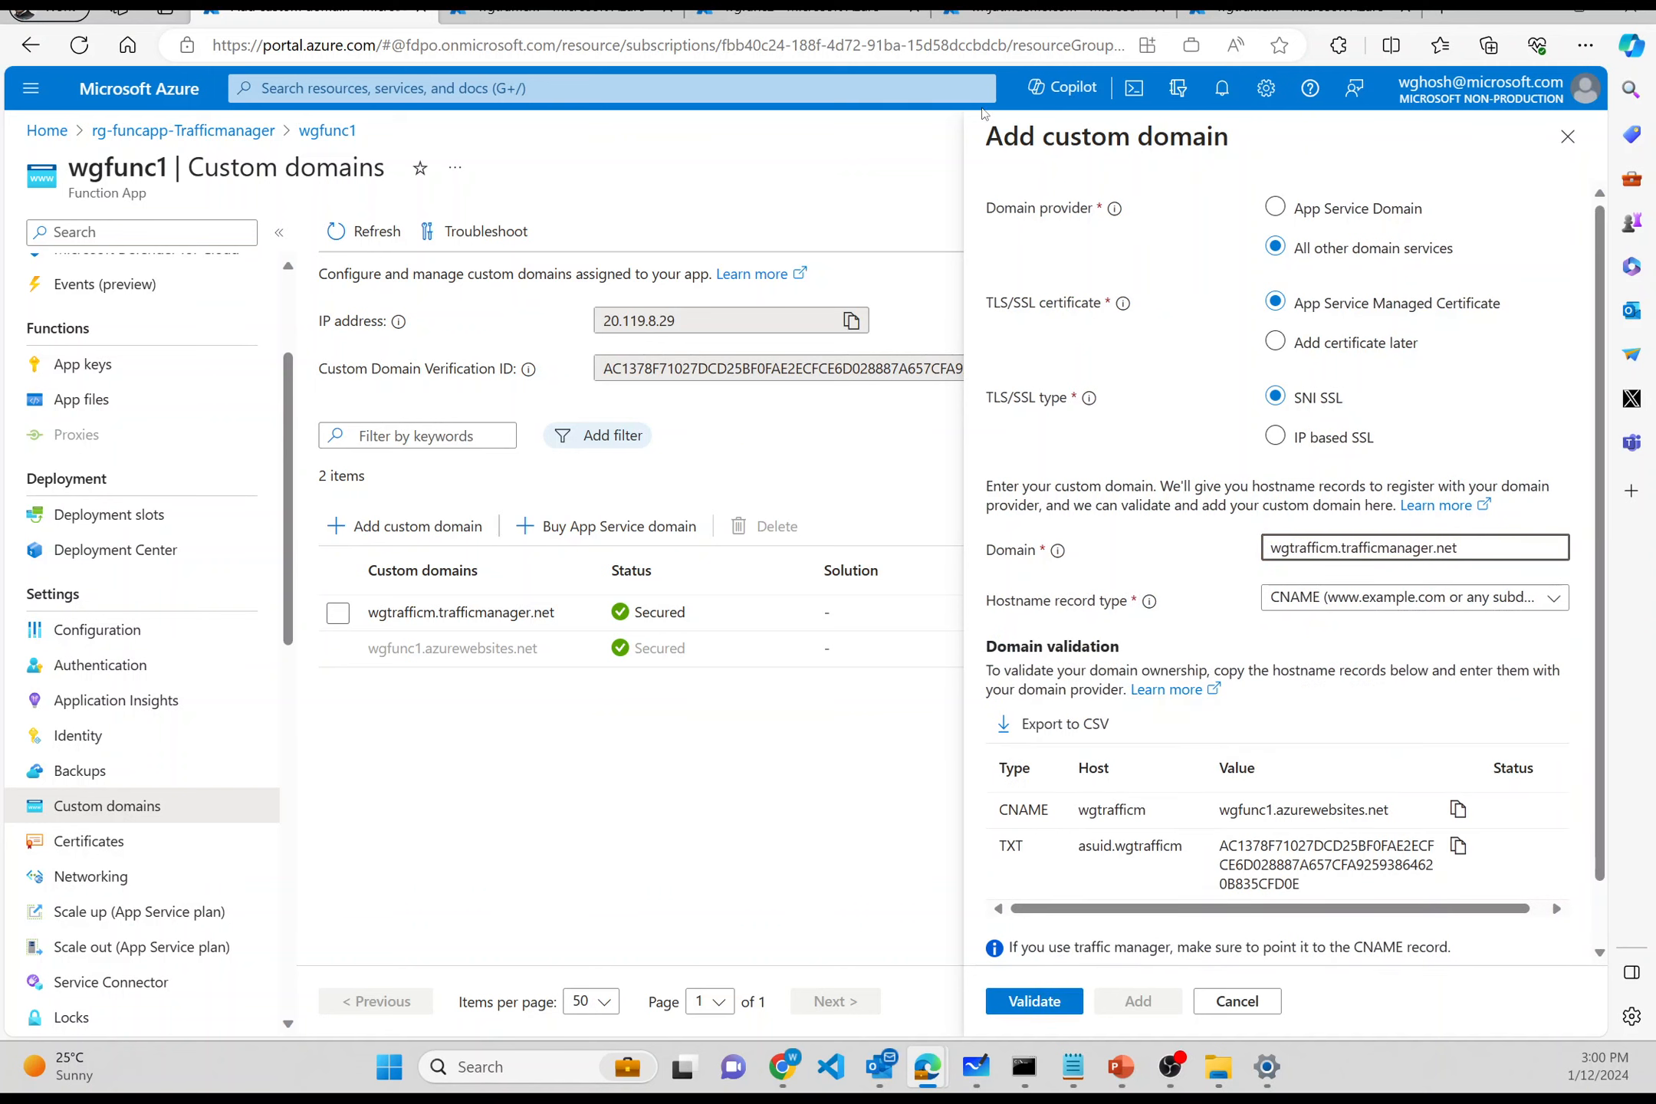
{"action": "left_click", "coordinate": [1051, 12]}
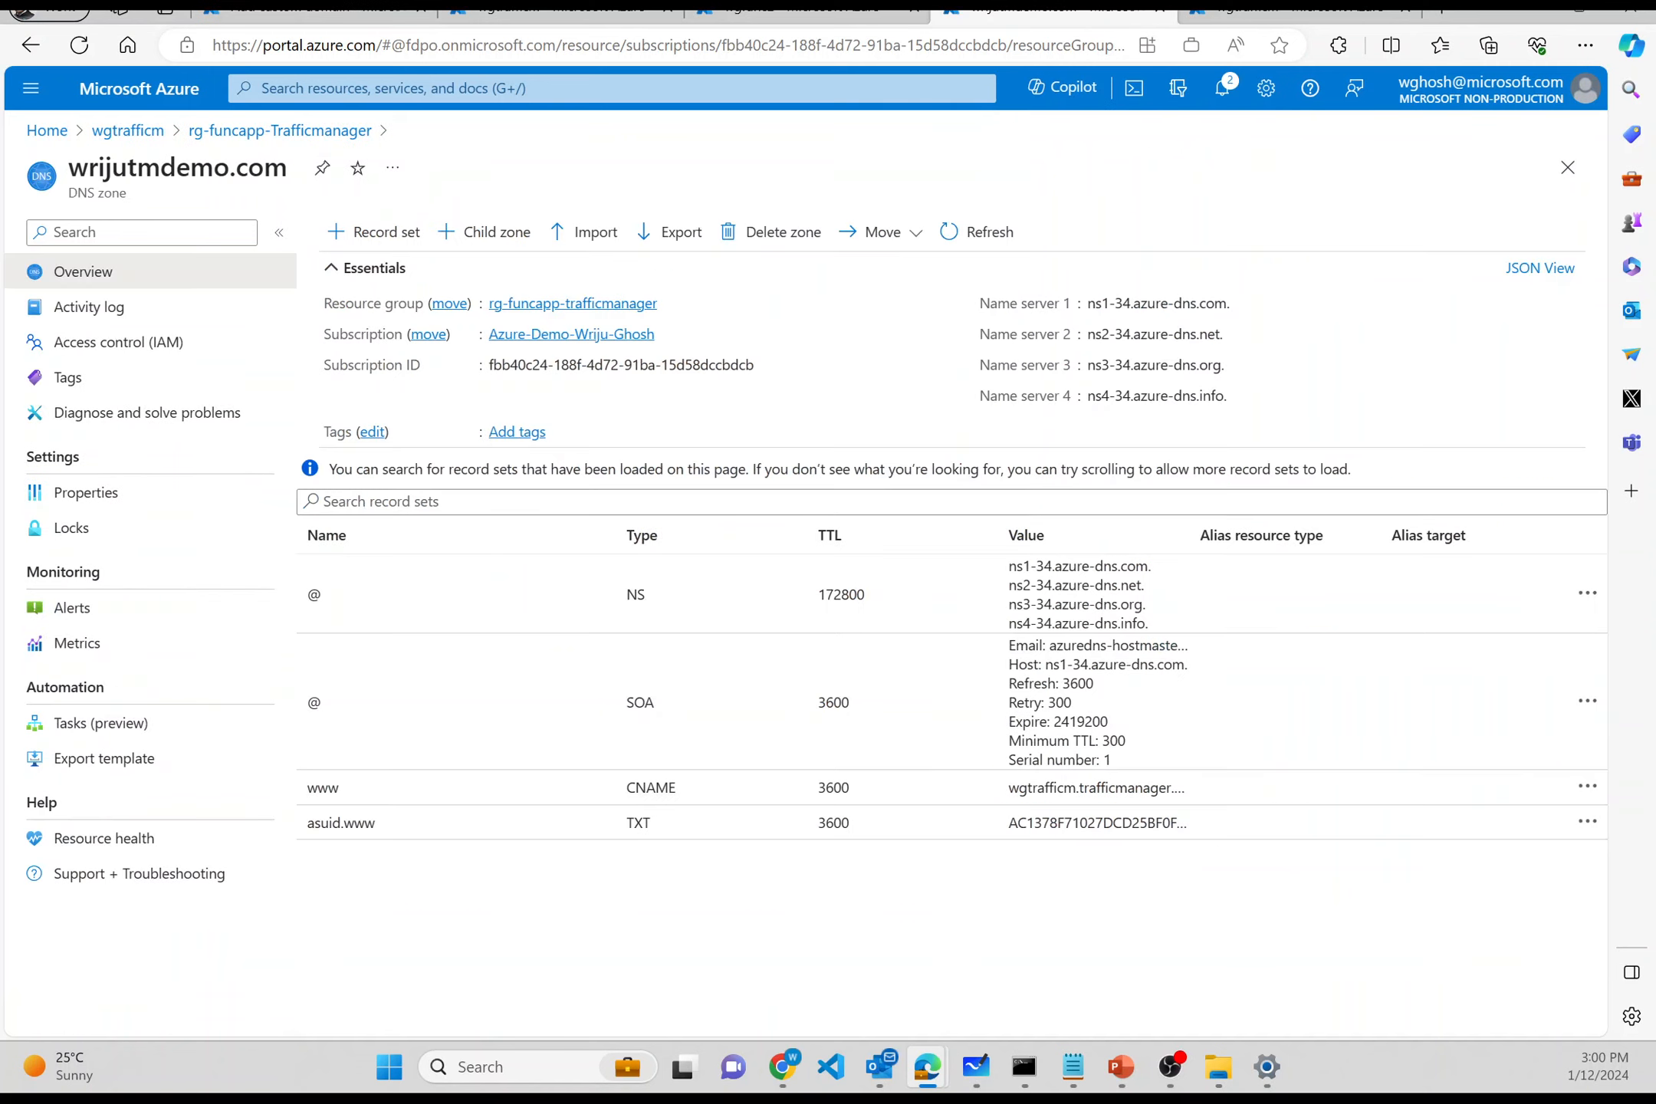
{"action": "left_click_drag", "start_coordinate": [301, 172], "coordinate": [71, 173]}
{"action": "key", "text": "ctrl+c"}
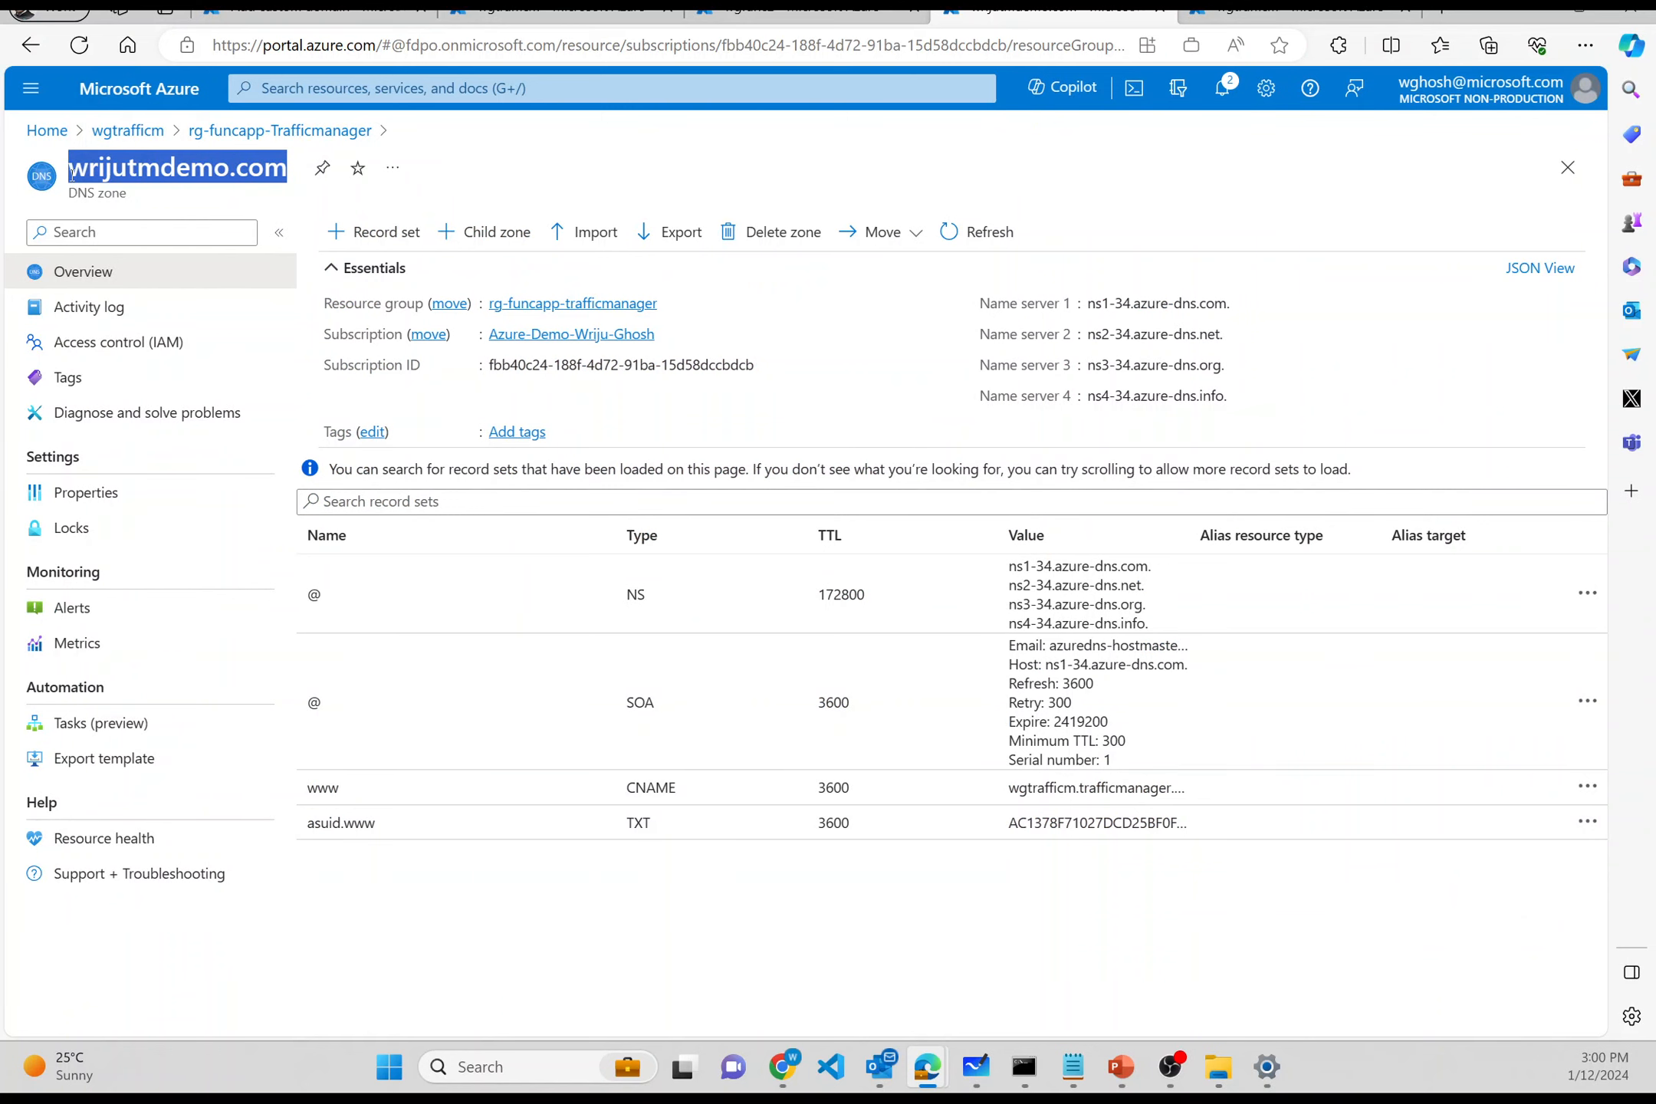
{"action": "left_click", "coordinate": [306, 12]}
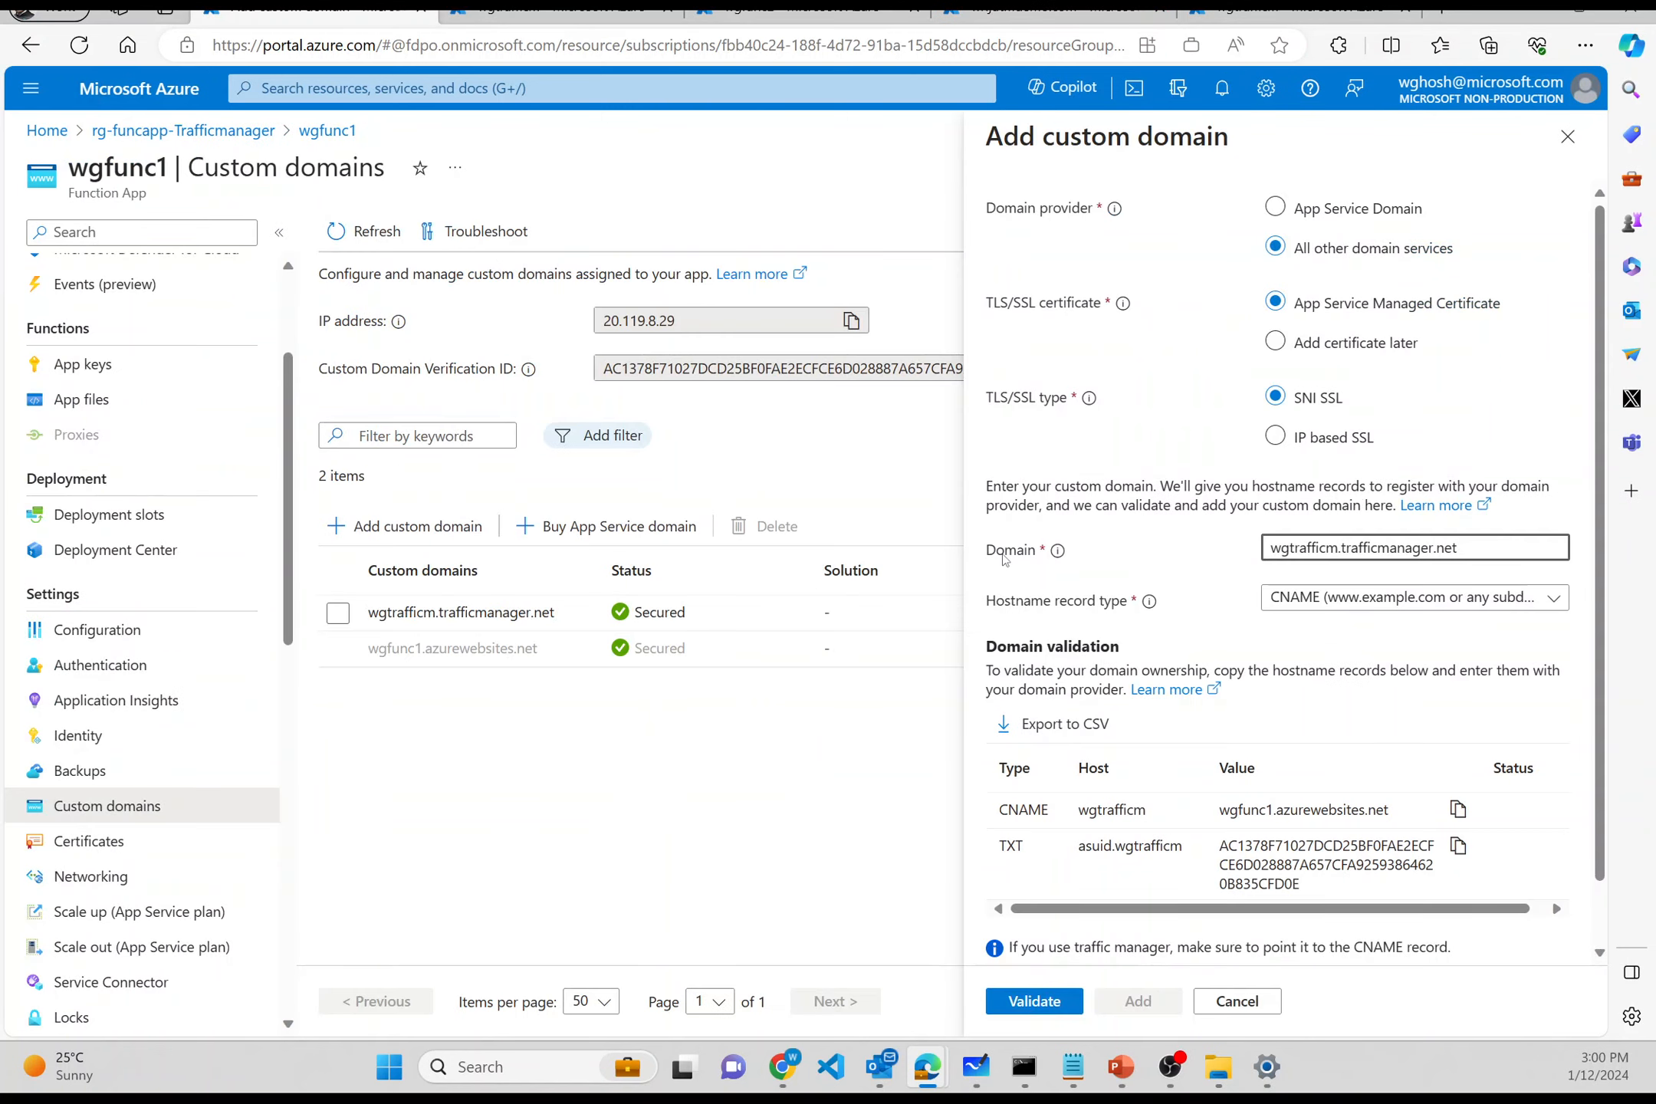
{"action": "key", "text": "ctrl+a"}
{"action": "key", "text": "ctrl+v"}
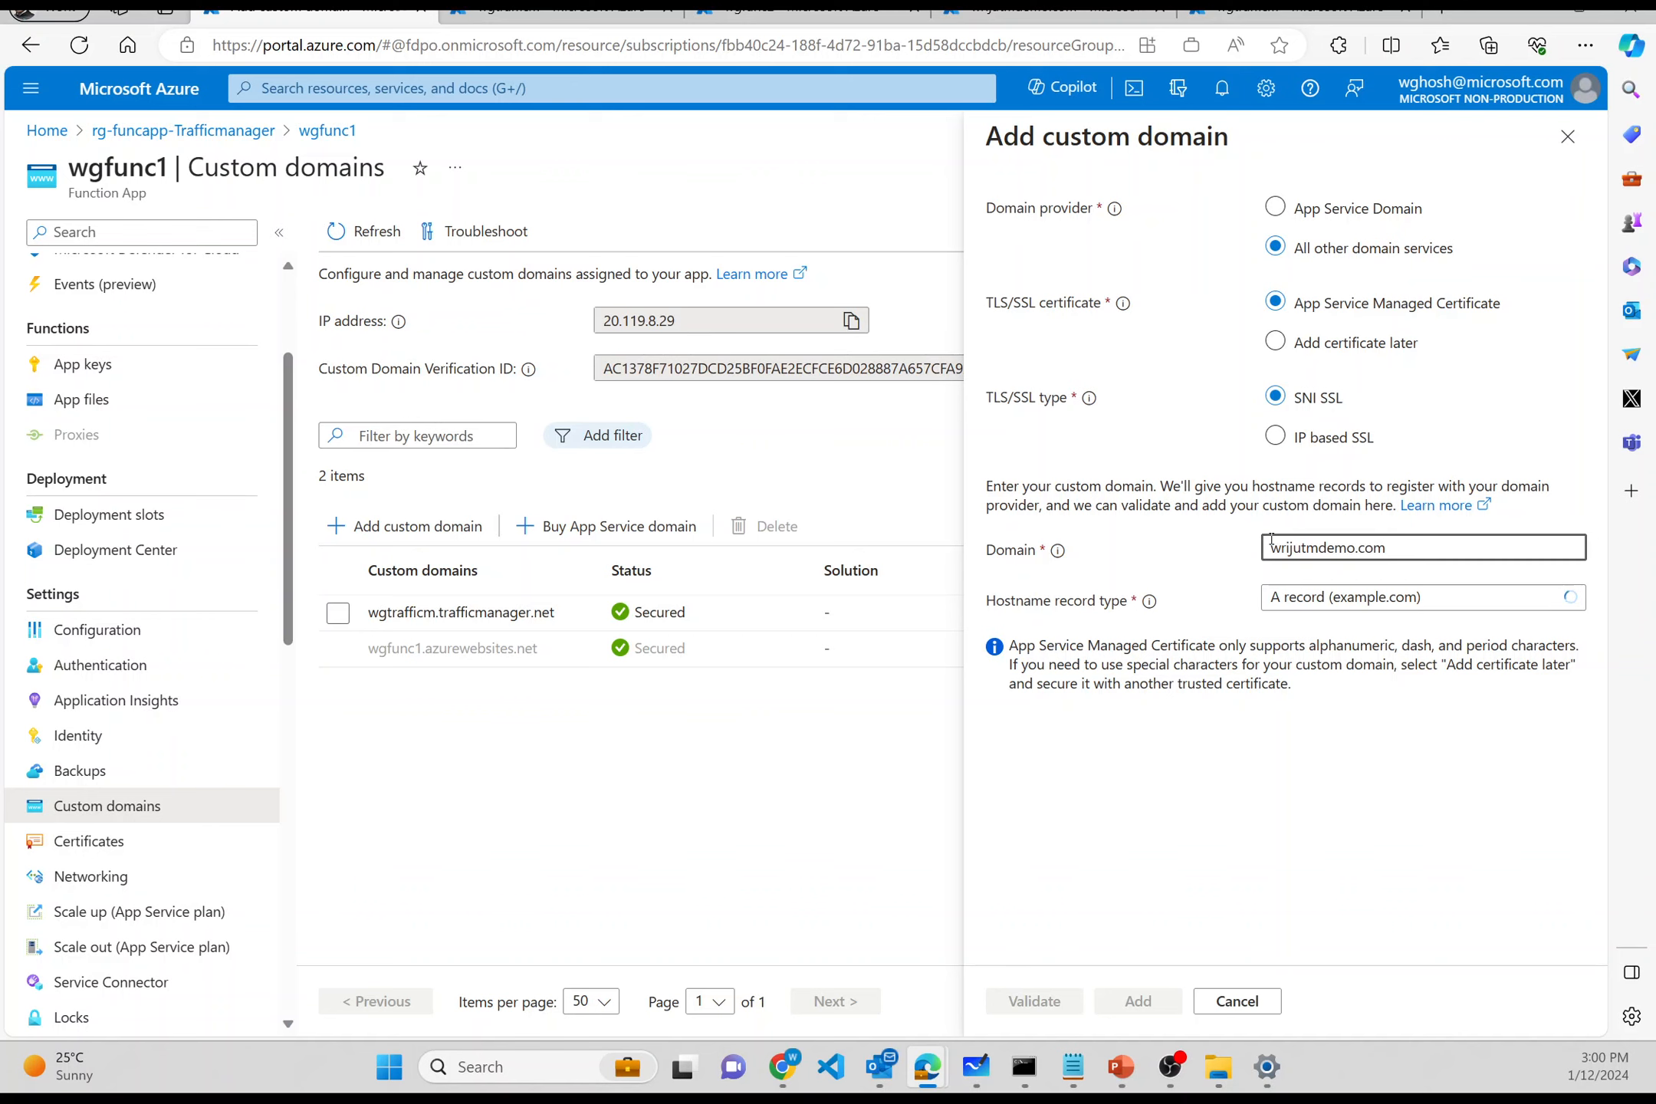
{"action": "type", "text": "www."}
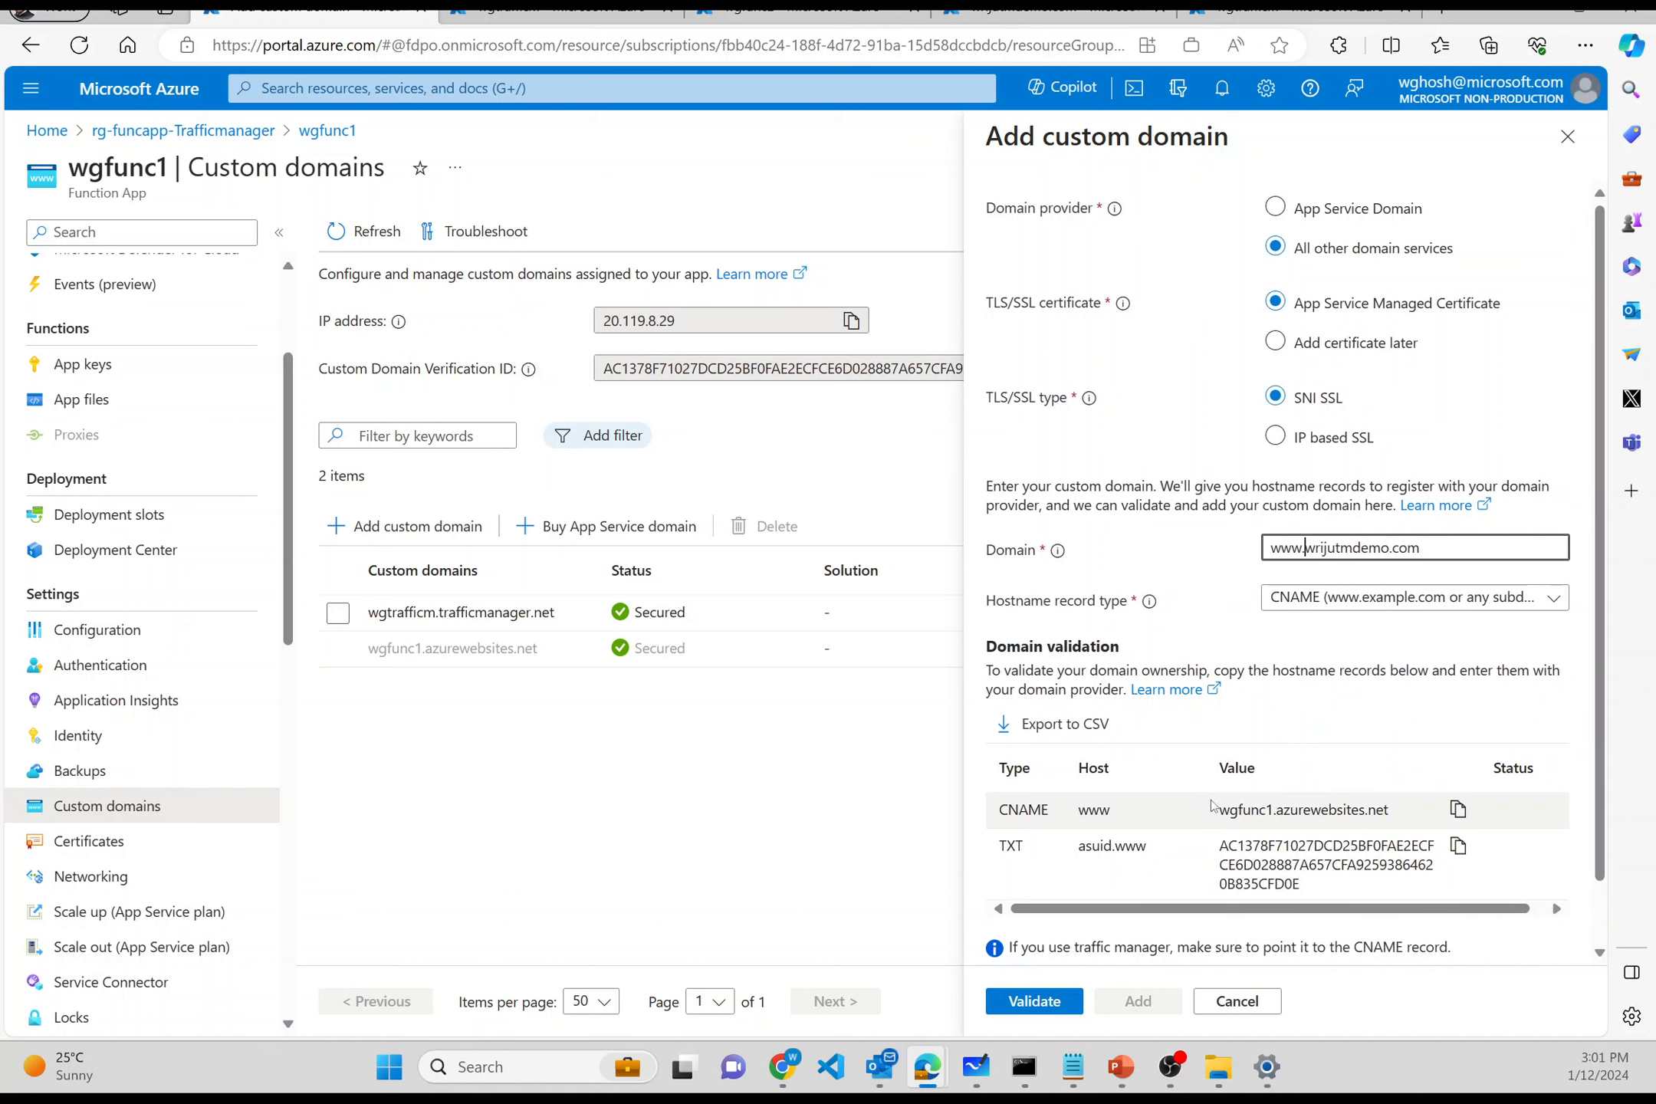
{"action": "scroll", "coordinate": [1251, 805], "scroll_direction": "down", "scroll_amount": 2}
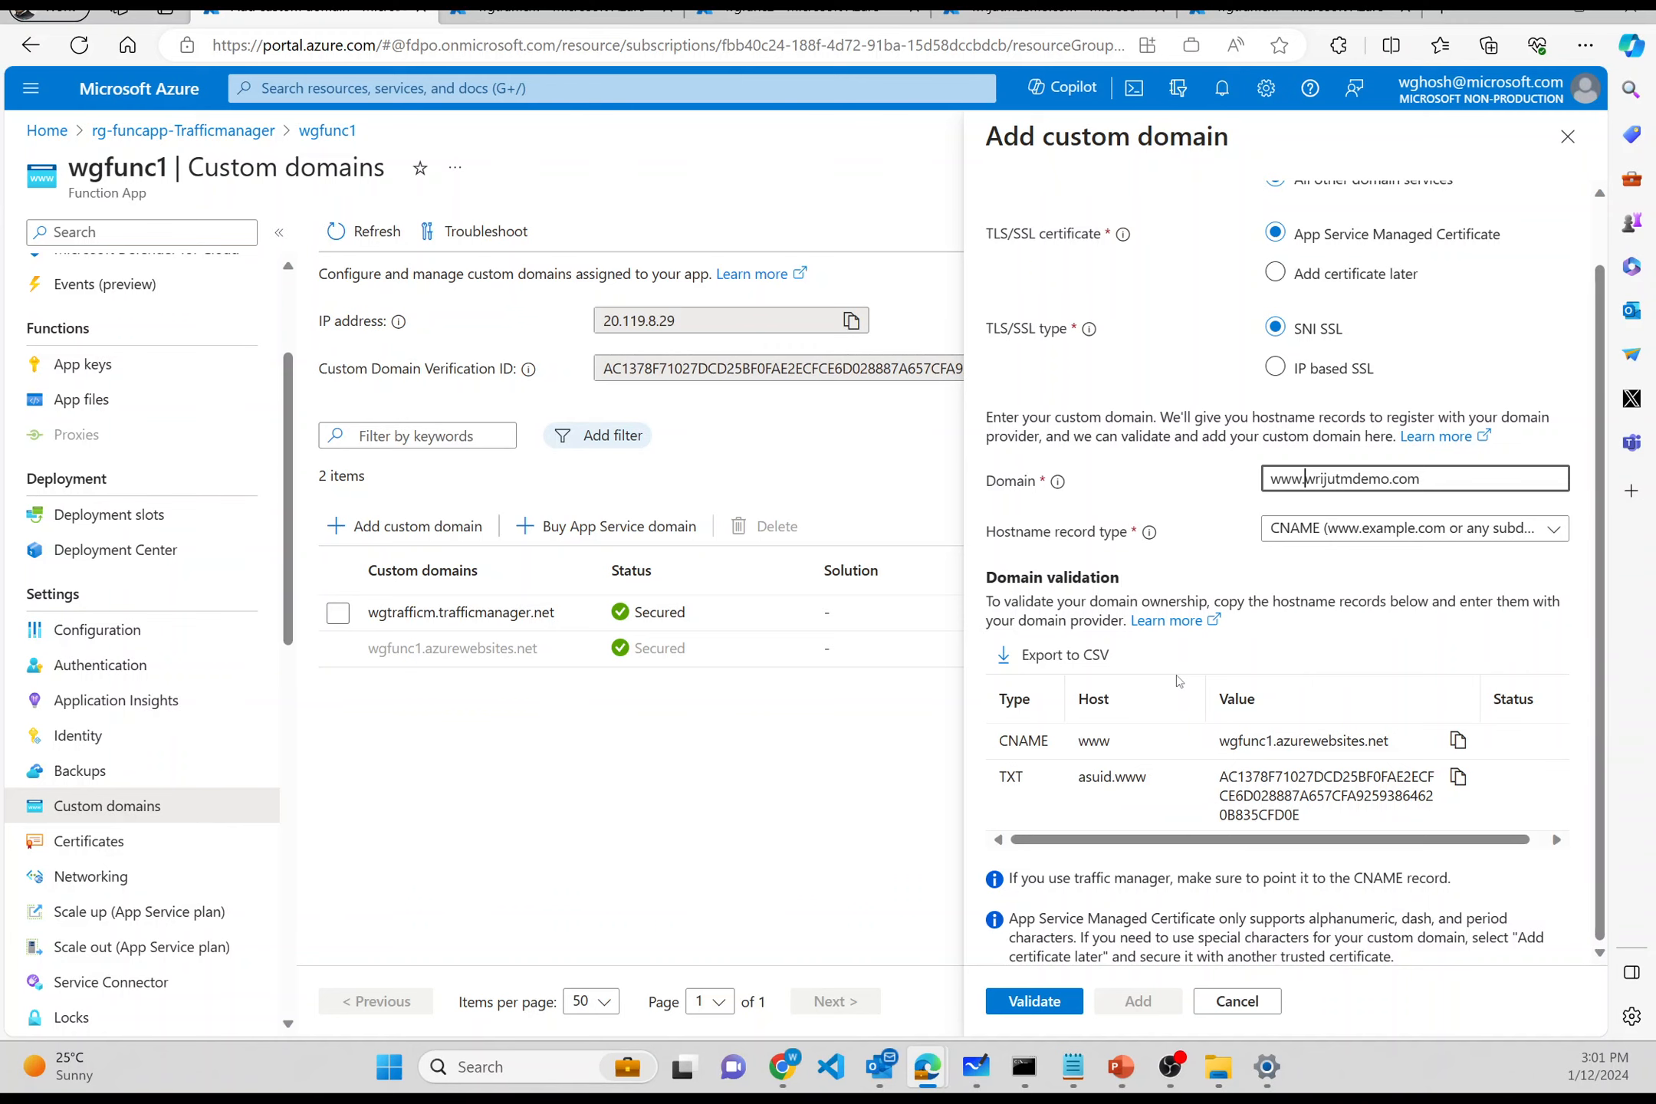
{"action": "left_click", "coordinate": [1055, 11]}
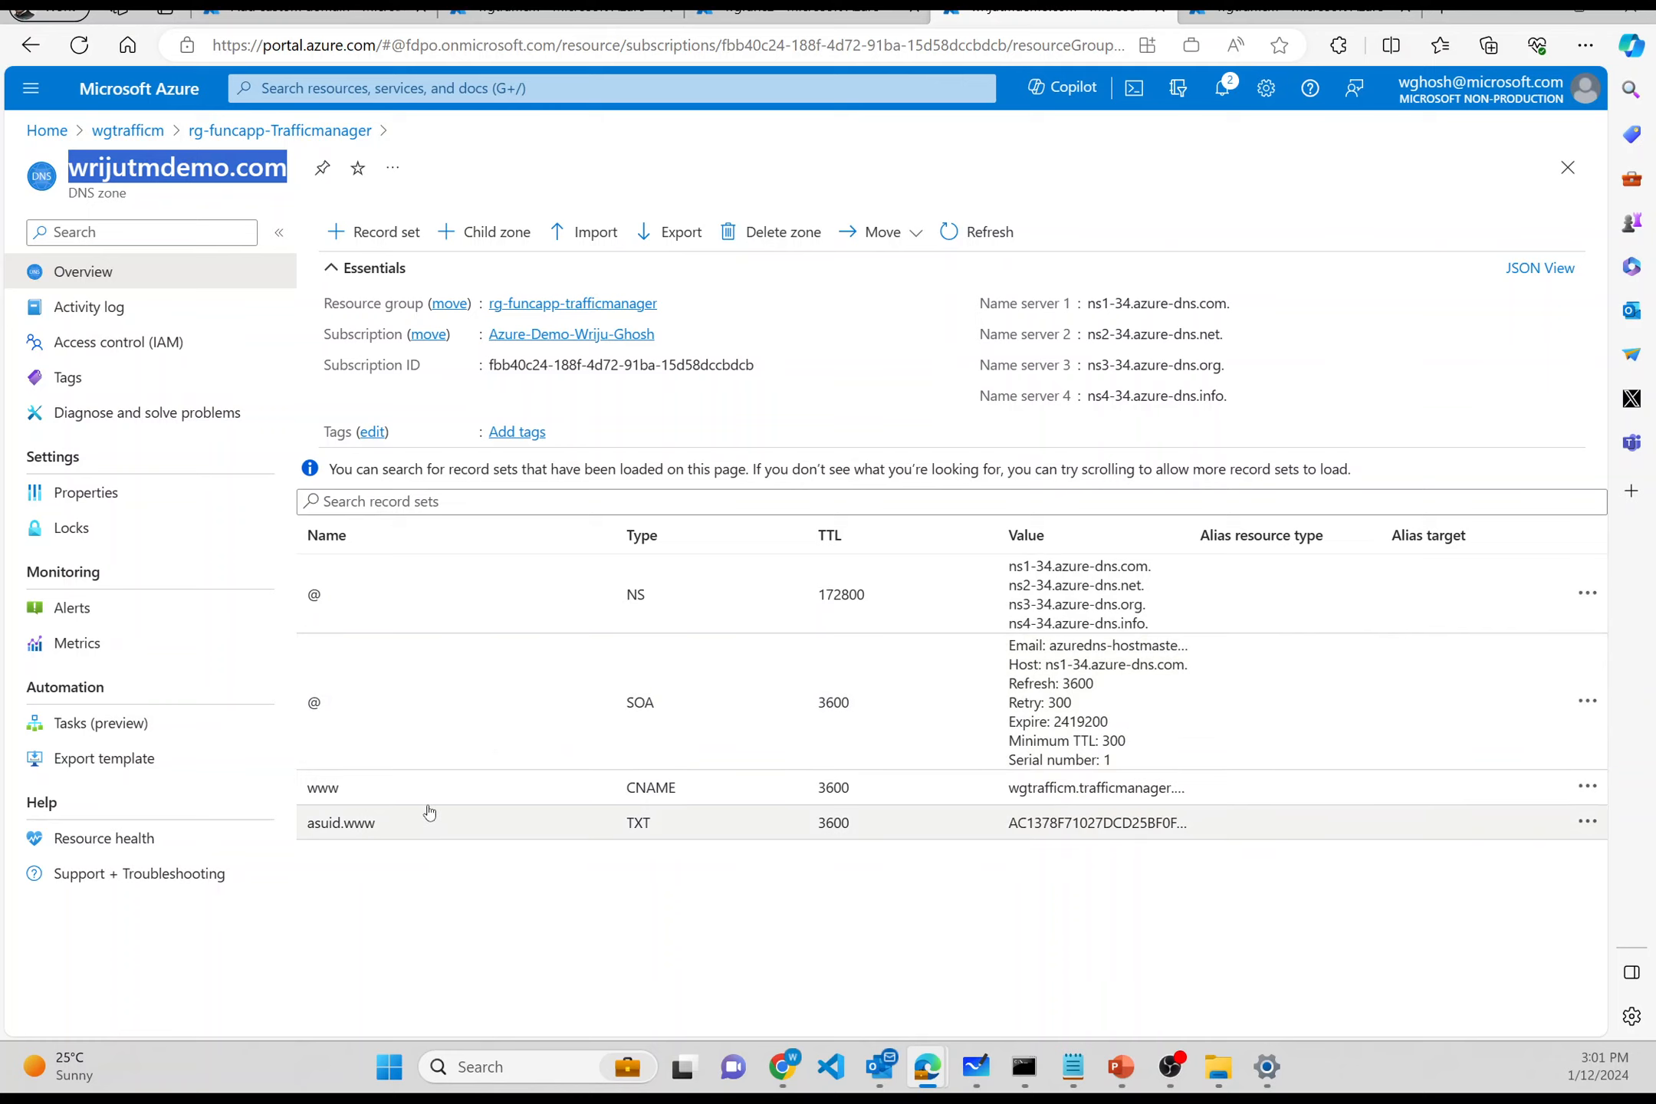
- Check the asuid.www TXT record, then copy wgfunc1's Custom Domain Verification ID
{"action": "left_click", "coordinate": [1036, 828]}
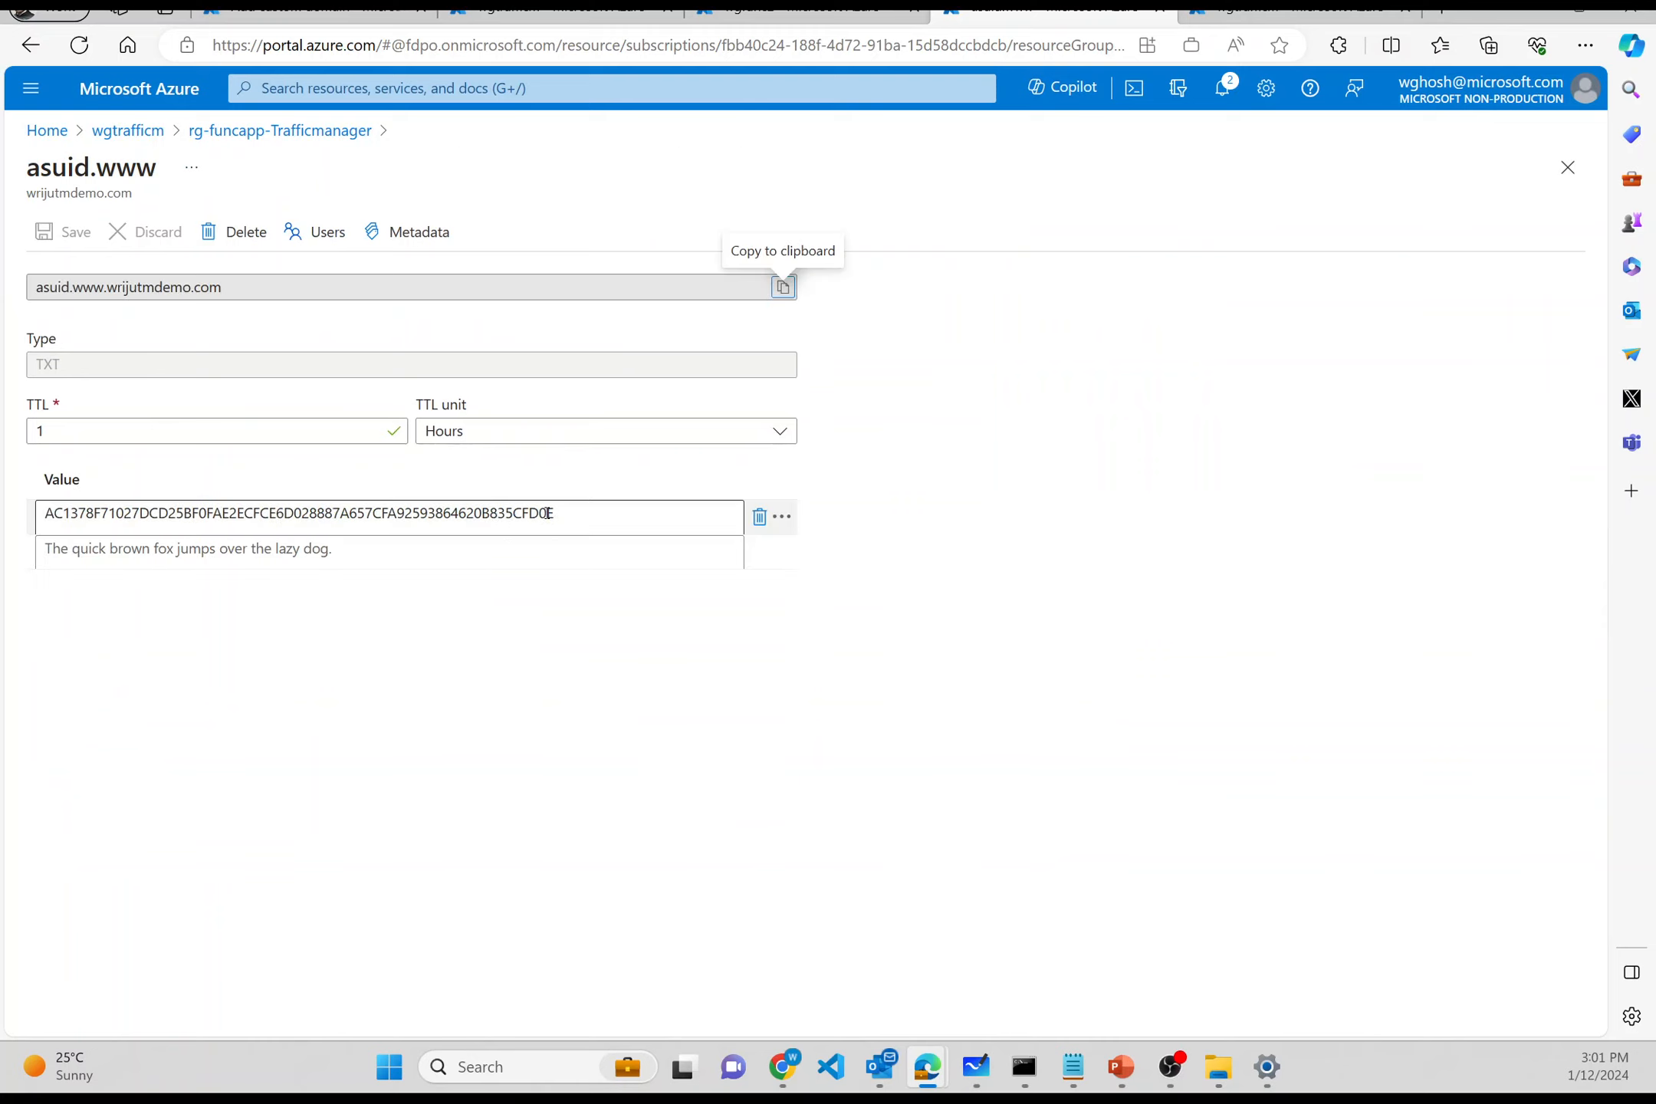
{"action": "left_click", "coordinate": [315, 11]}
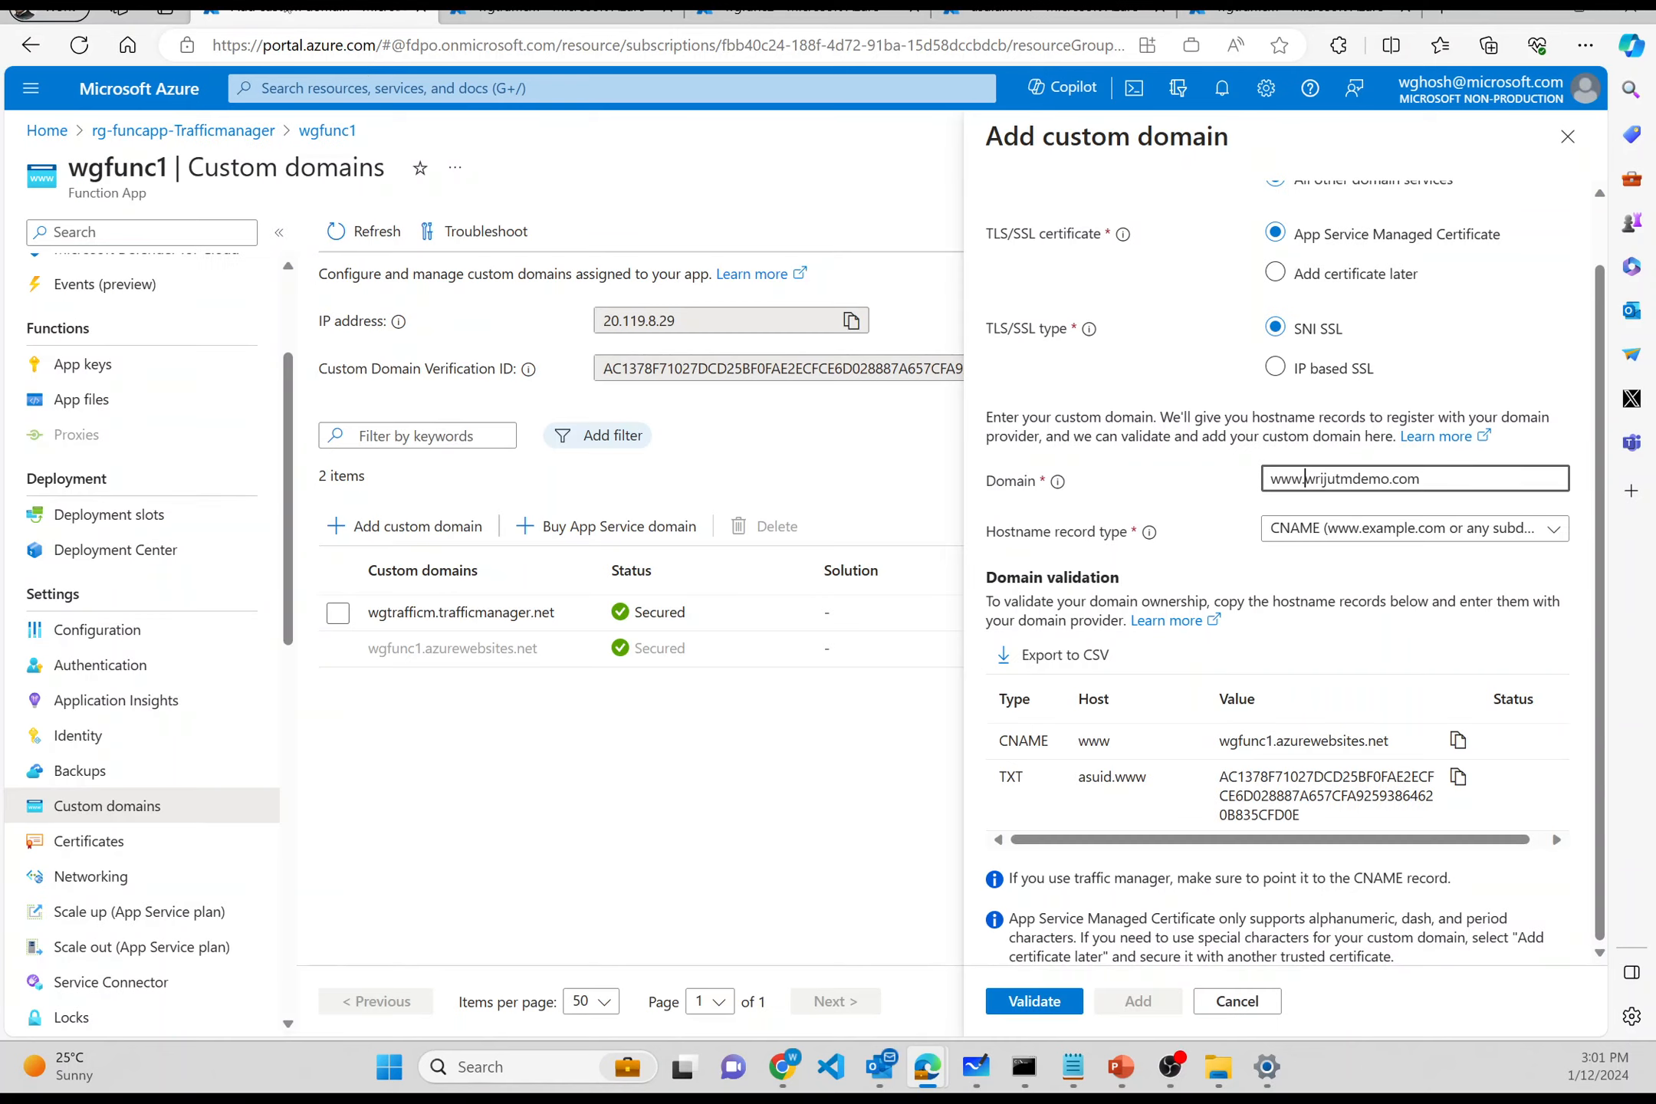
{"action": "left_click", "coordinate": [815, 359]}
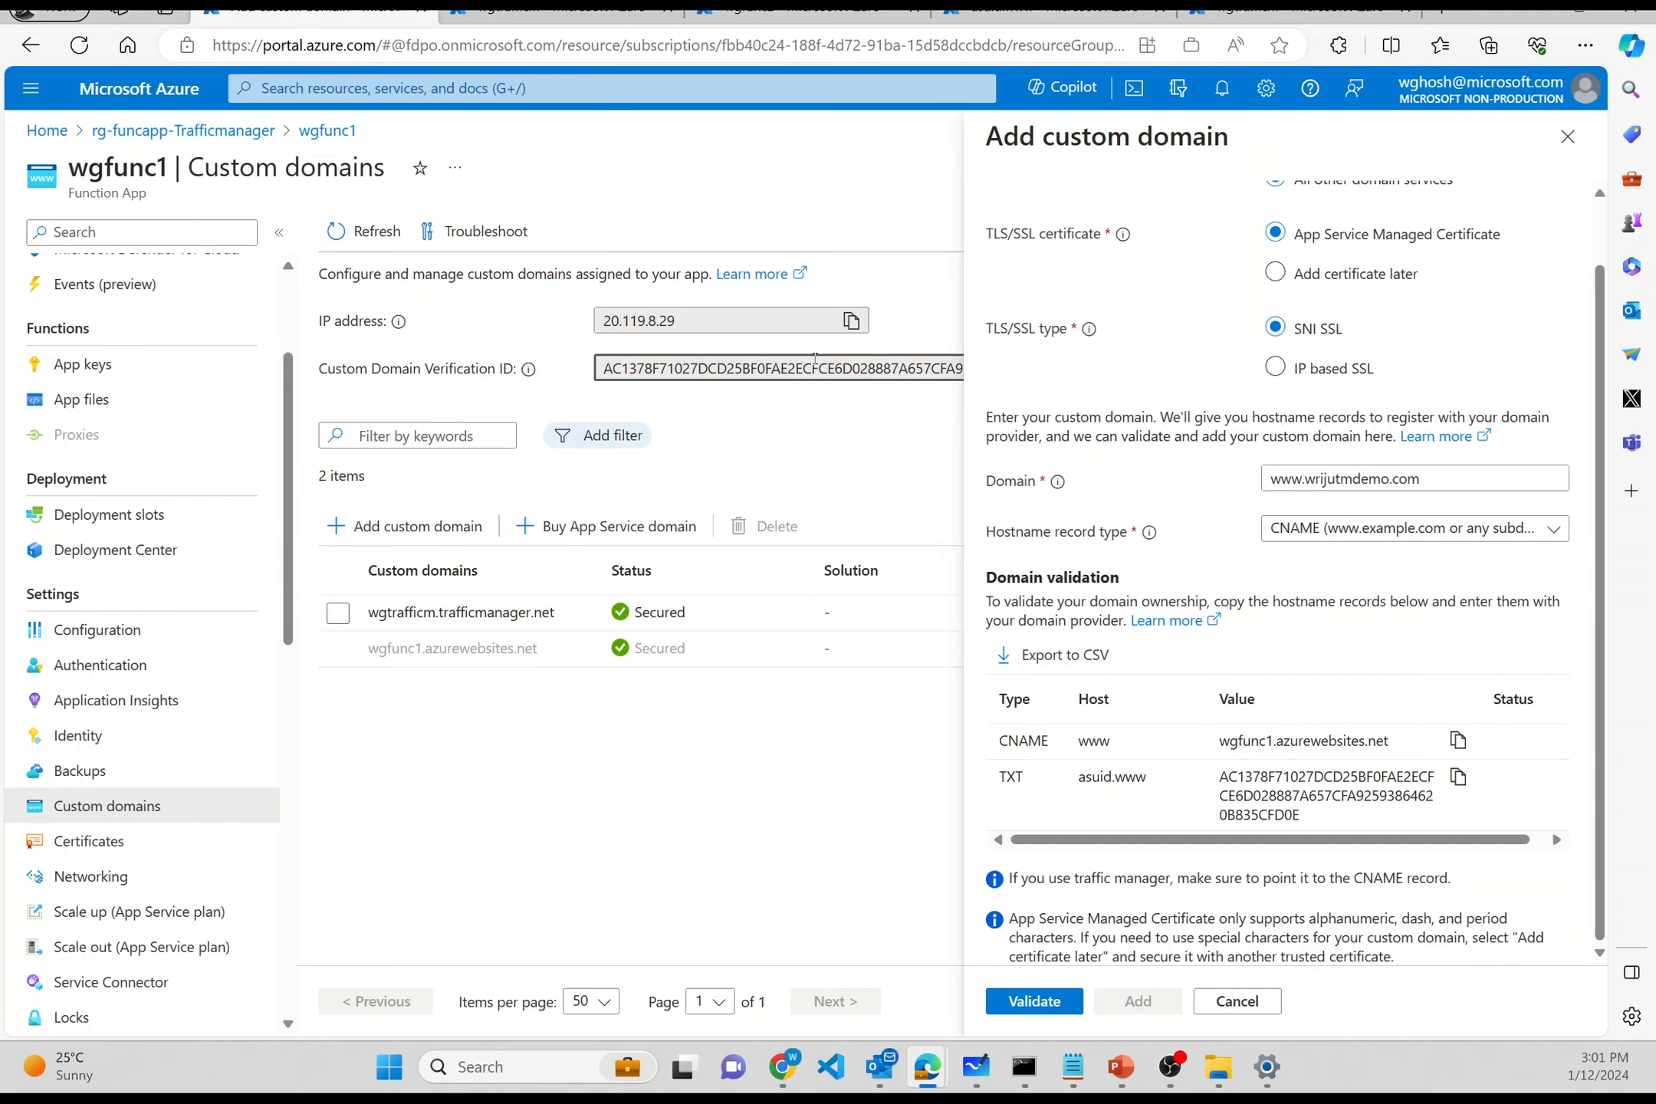
{"action": "double_click", "coordinate": [814, 359]}
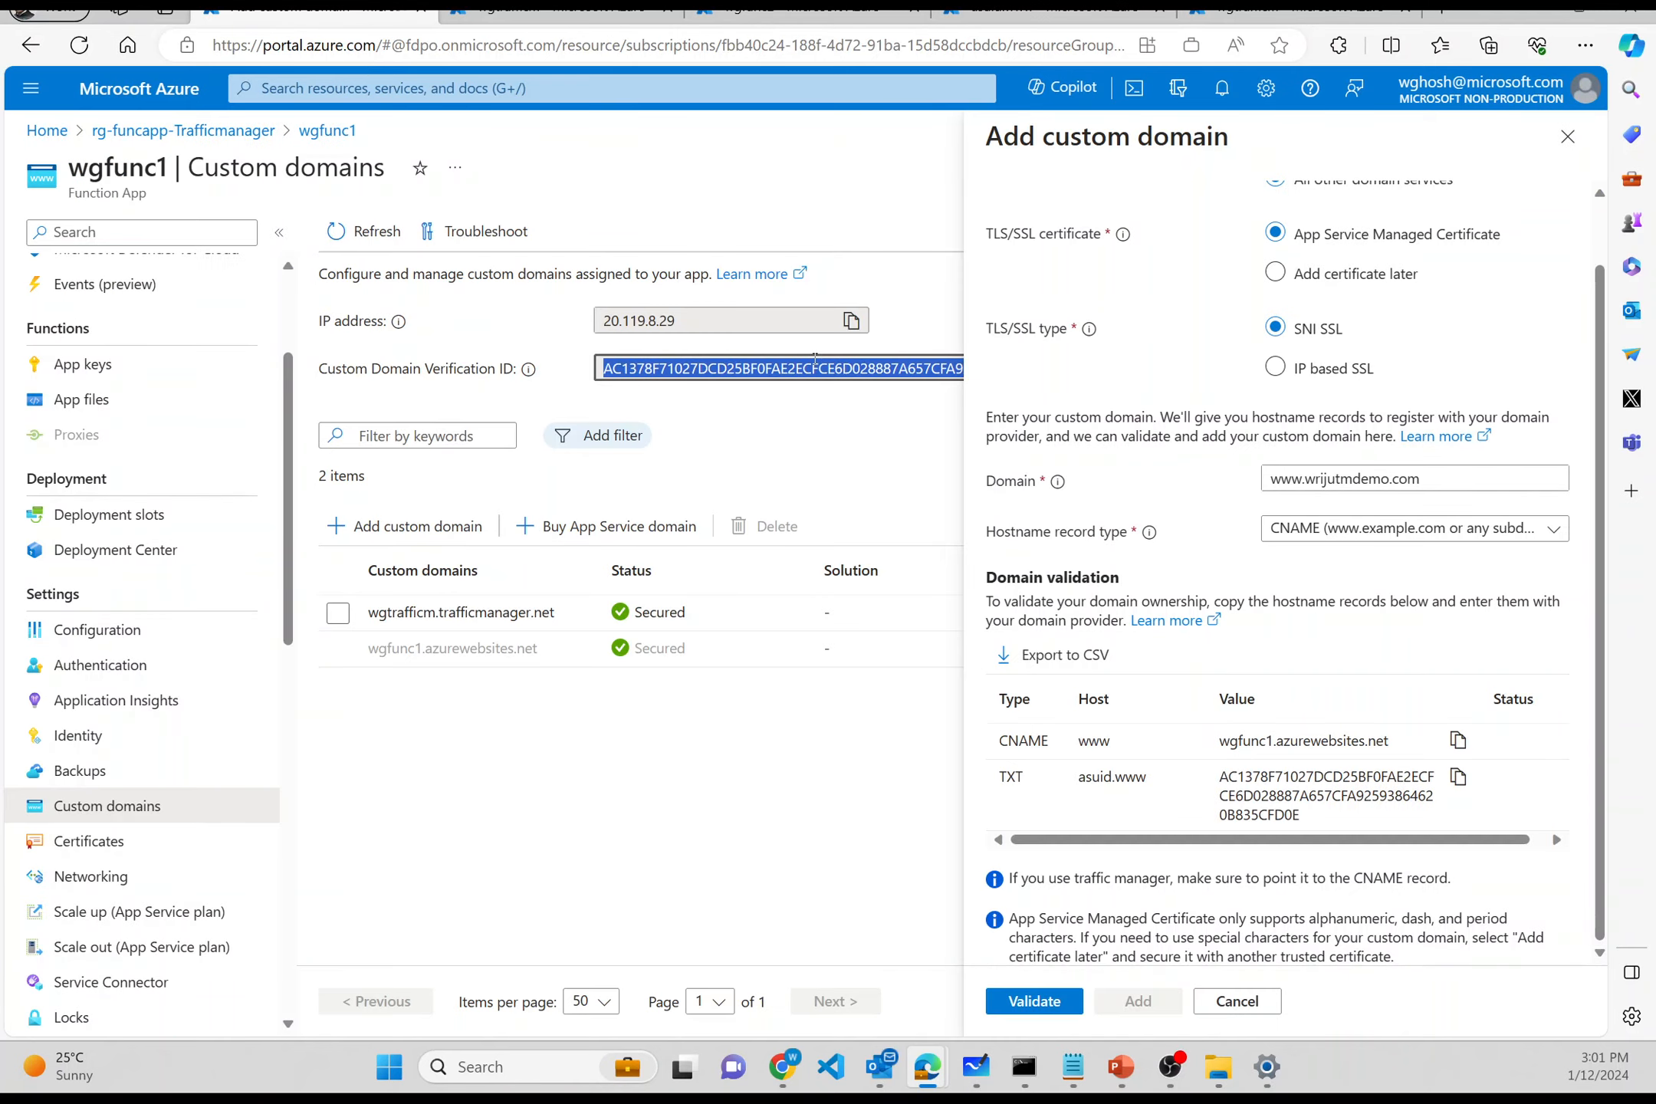
{"action": "key", "text": "super+r"}
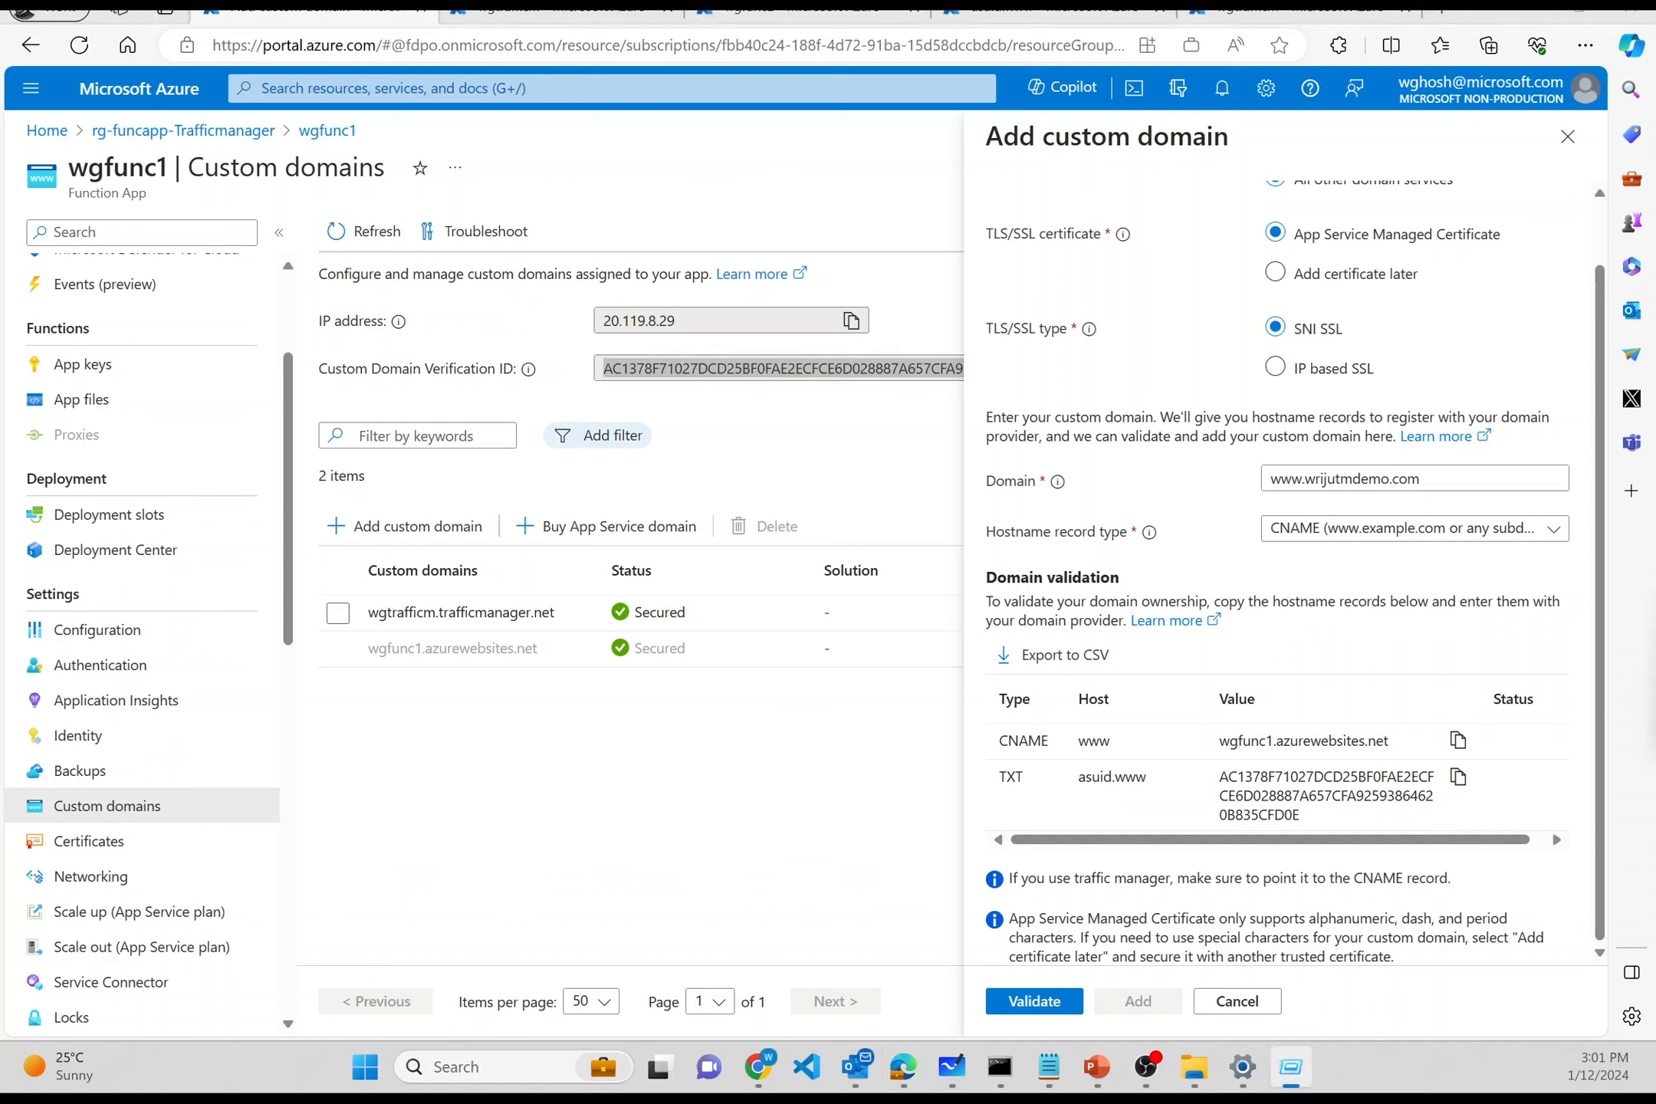
{"action": "left_click_drag", "start_coordinate": [1655, 560], "coordinate": [536, 385]}
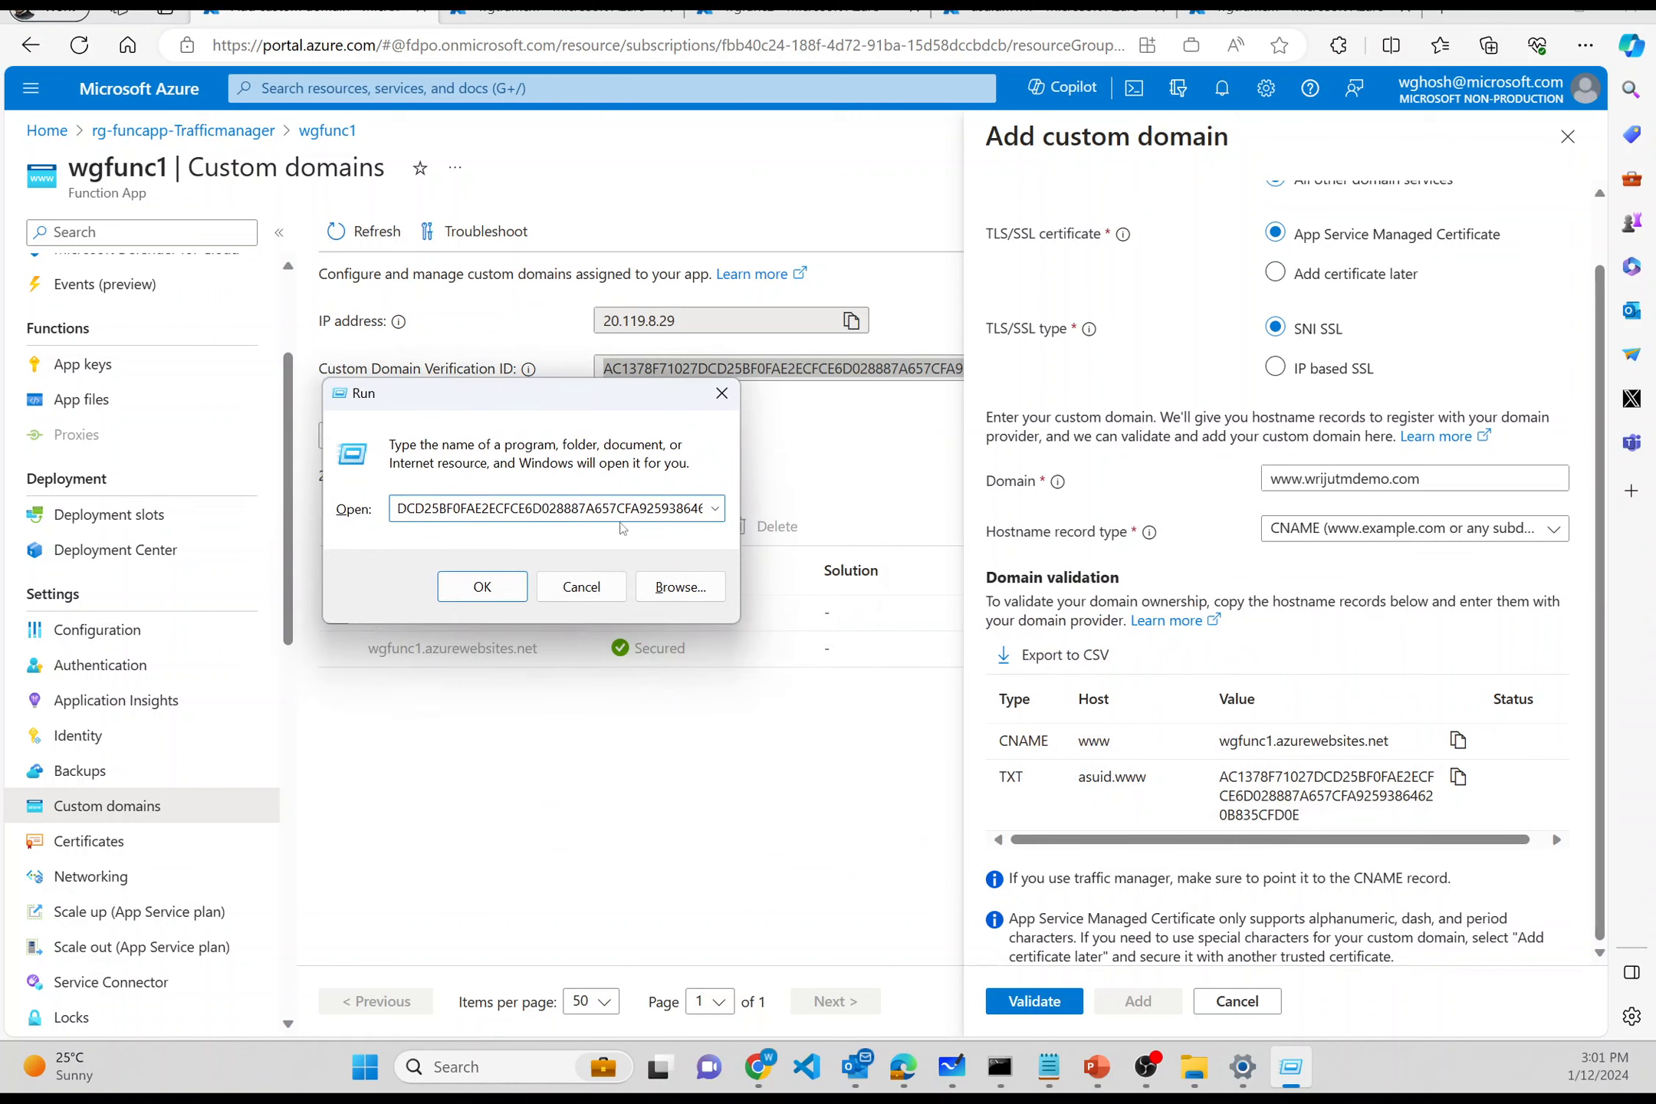
{"action": "key", "text": "ctrl+a"}
{"action": "type", "text": "note"}
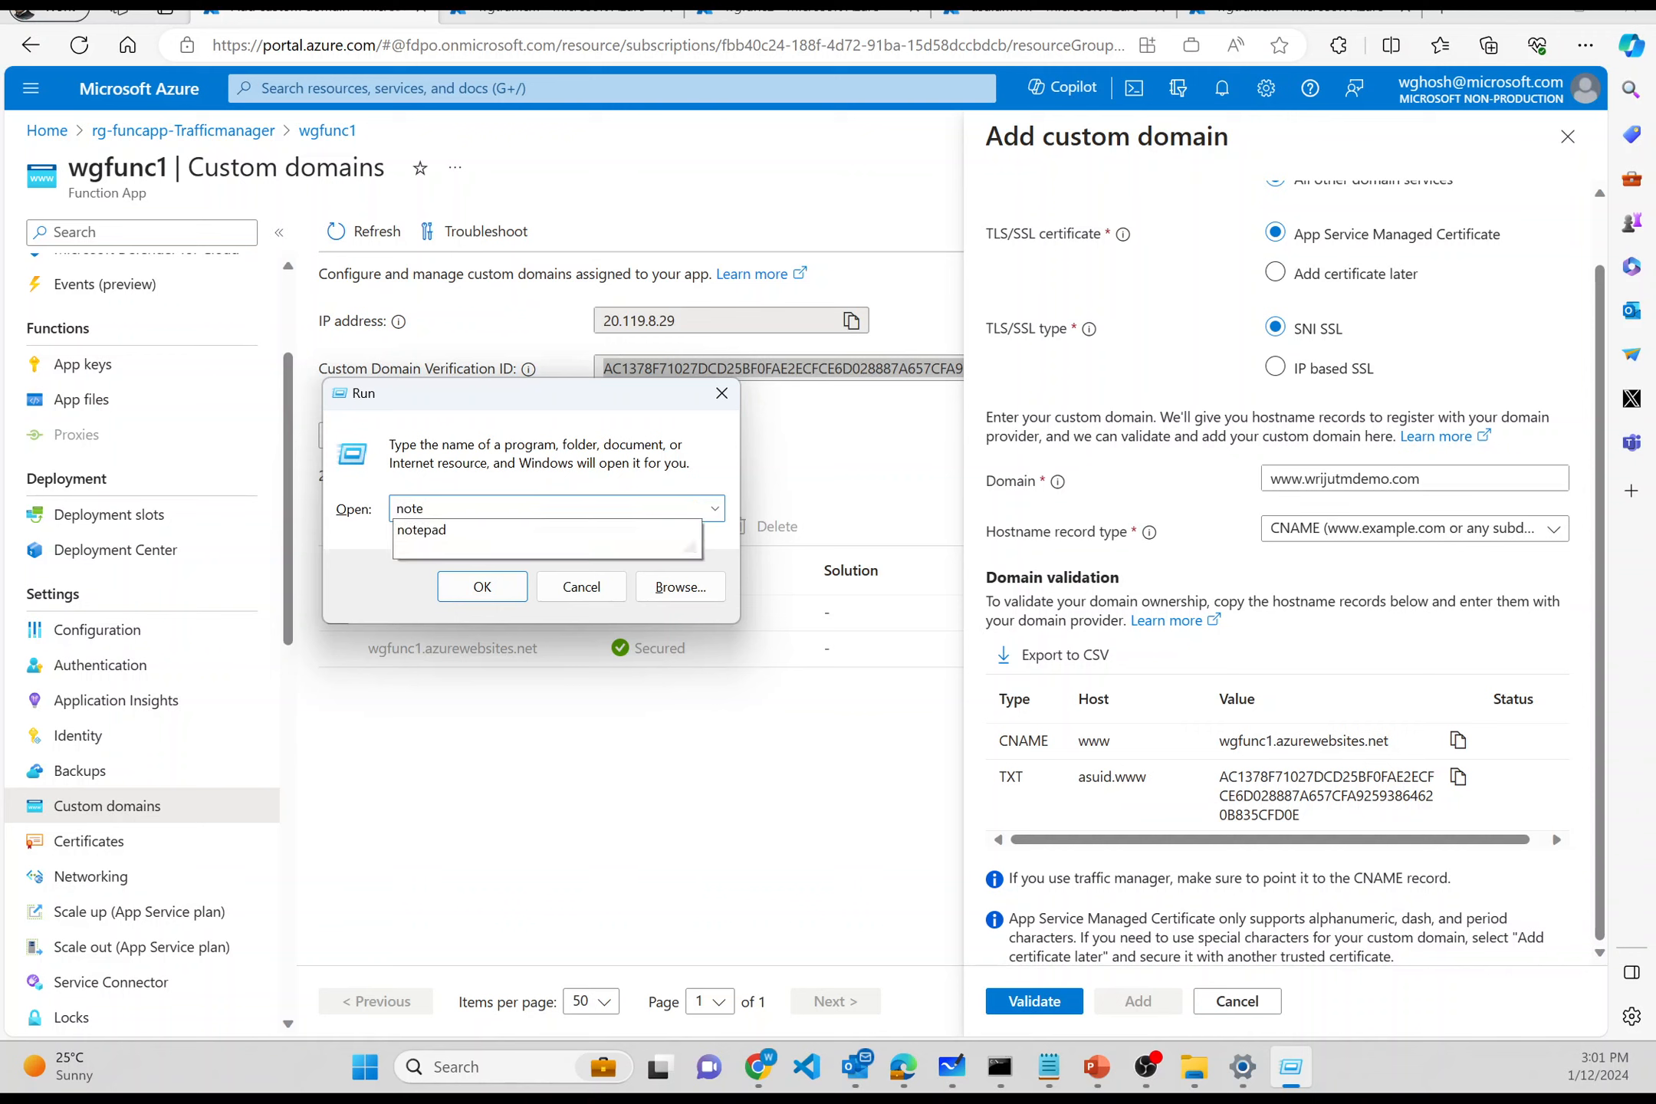
{"action": "key", "text": "Down"}
{"action": "key", "text": "Return"}
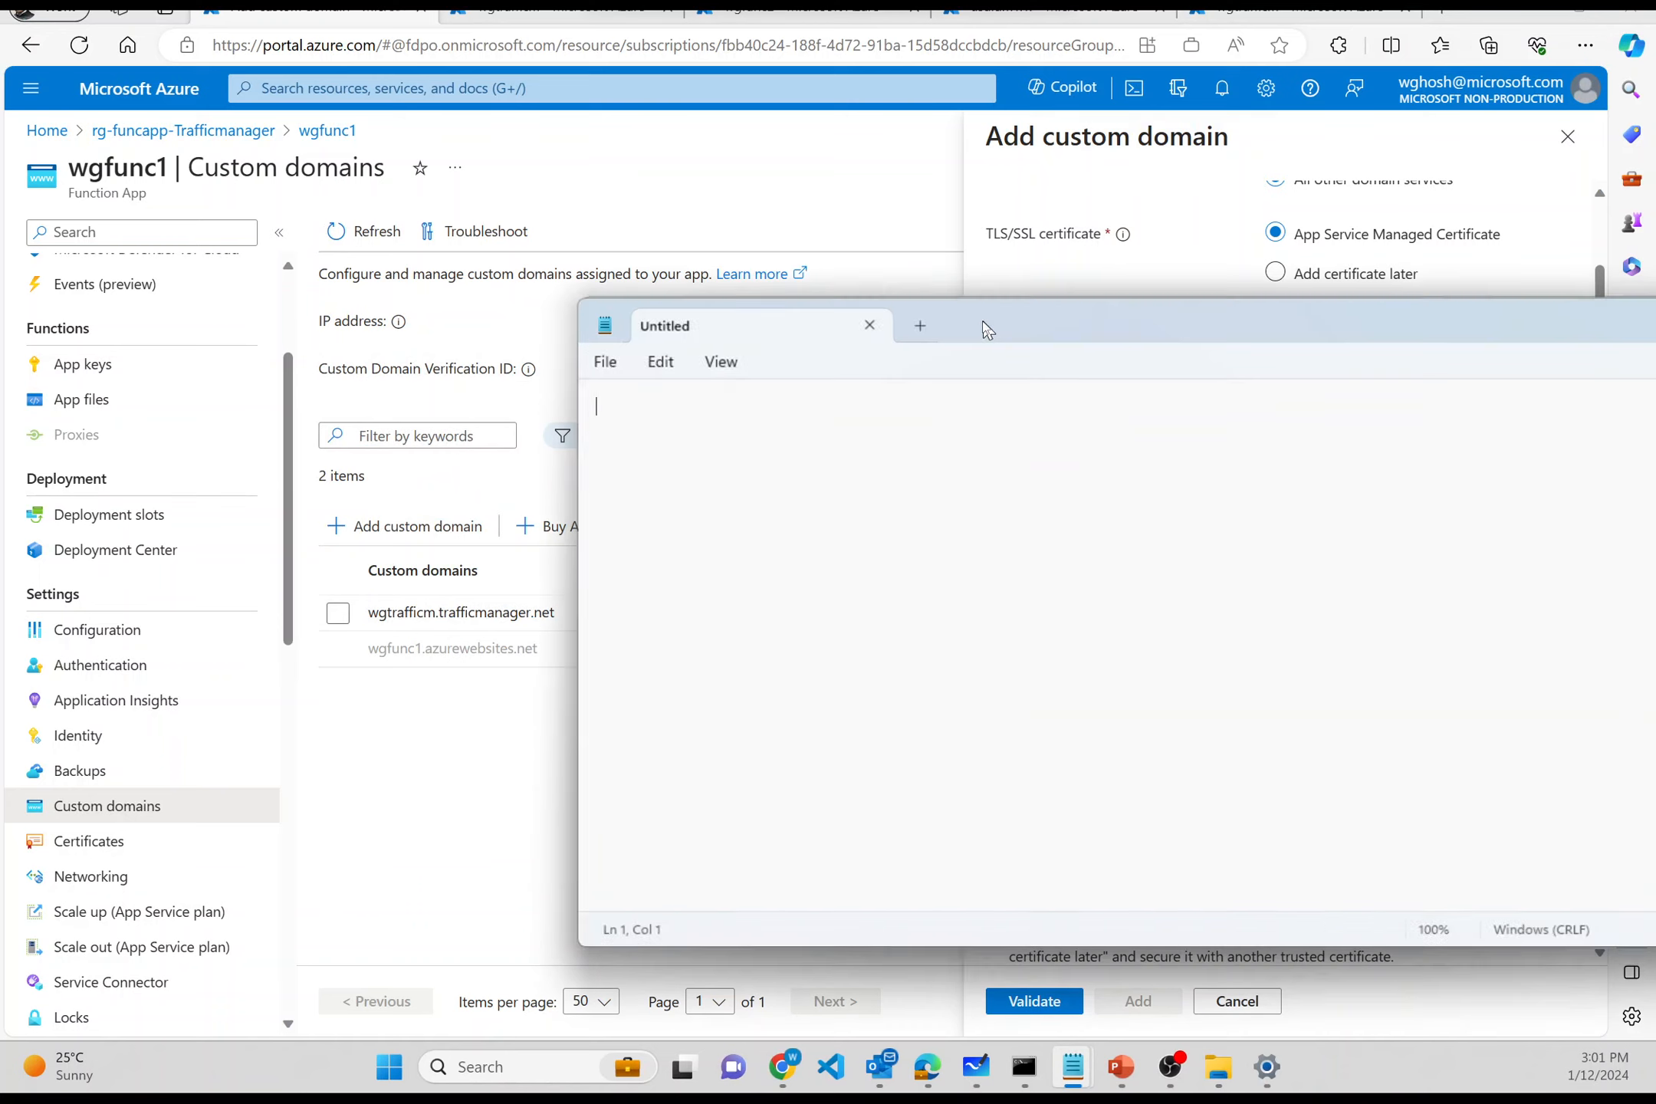
{"action": "left_click_drag", "start_coordinate": [980, 325], "coordinate": [630, 170]}
{"action": "key", "text": "ctrl+v"}
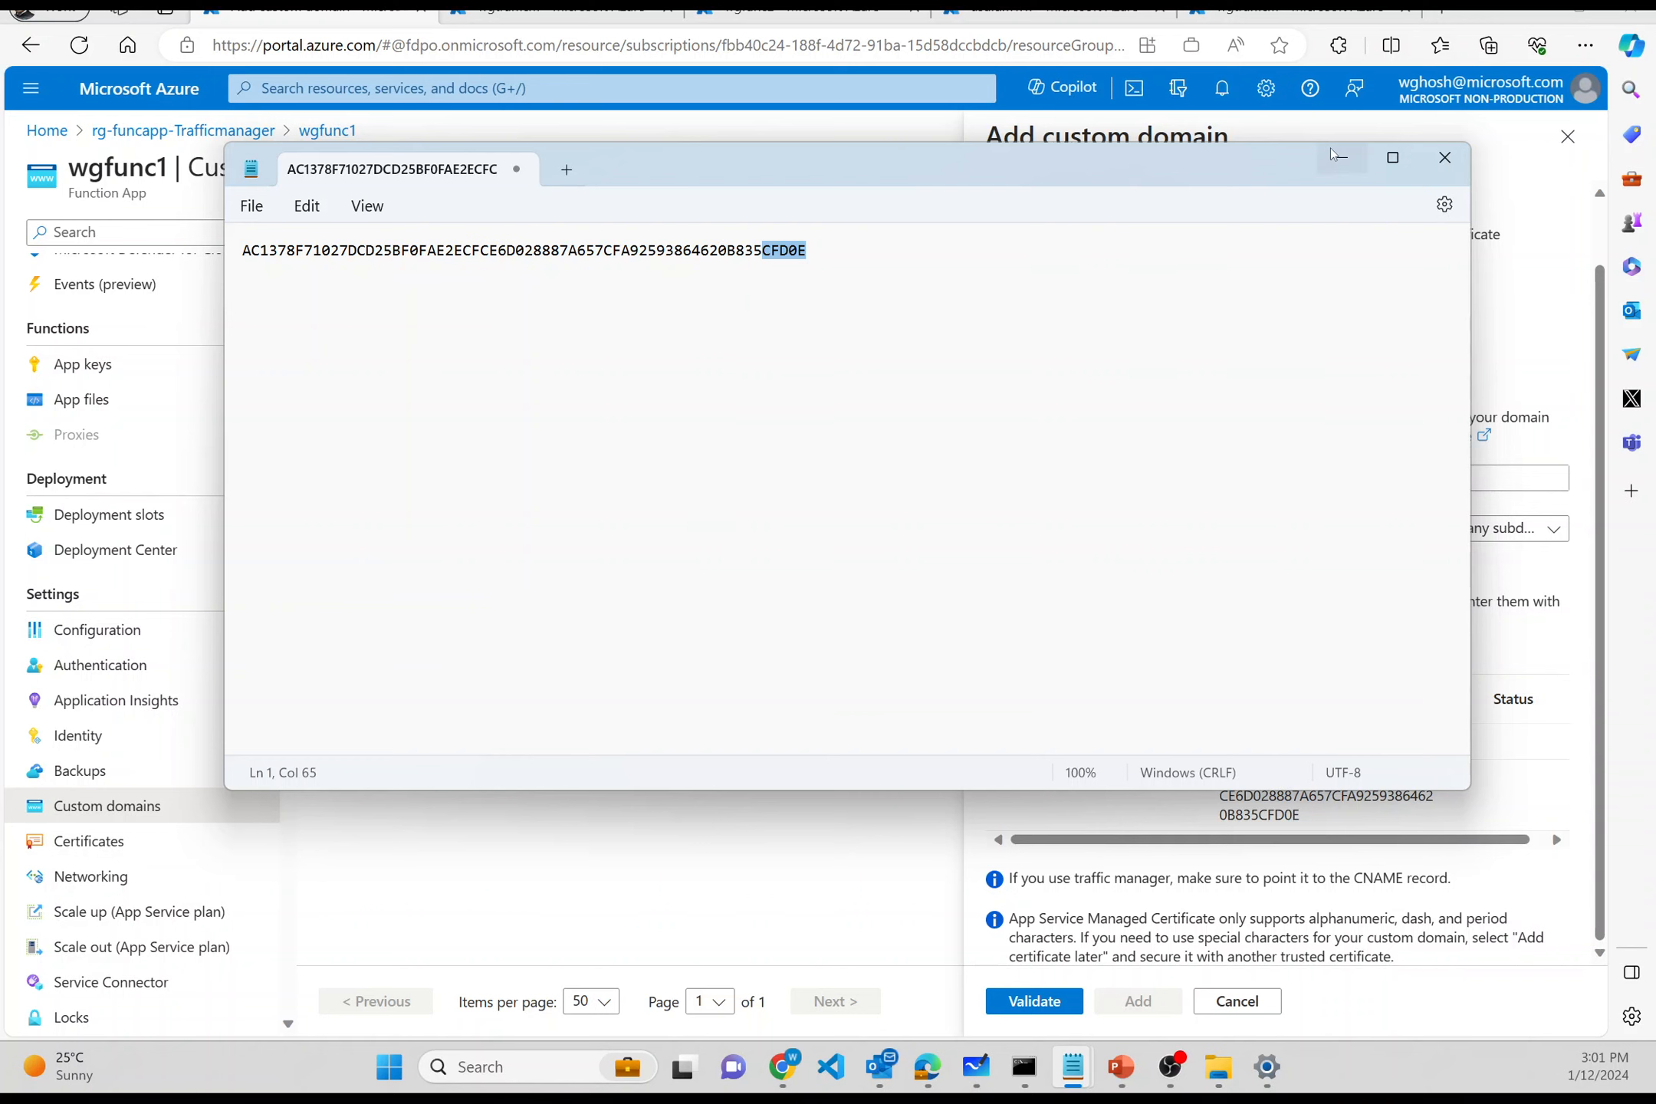
{"action": "left_click_drag", "start_coordinate": [1125, 182], "coordinate": [1655, 162]}
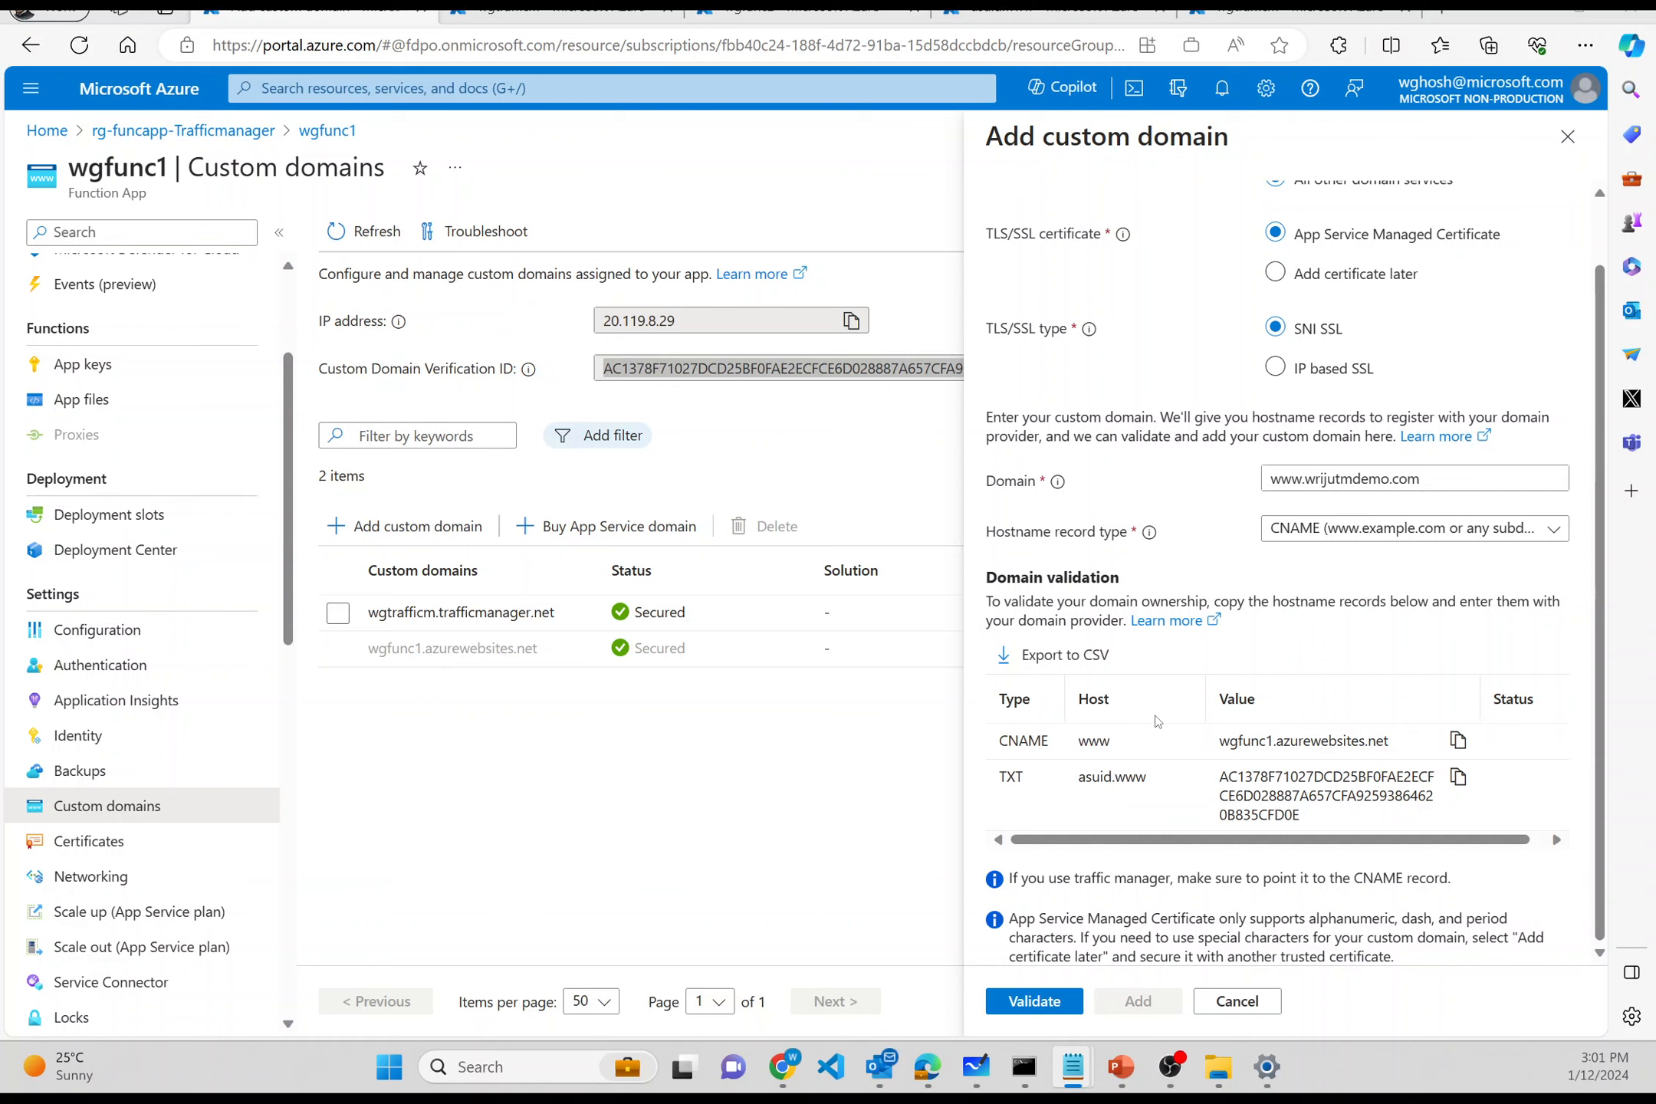
{"action": "left_click", "coordinate": [1034, 1001]}
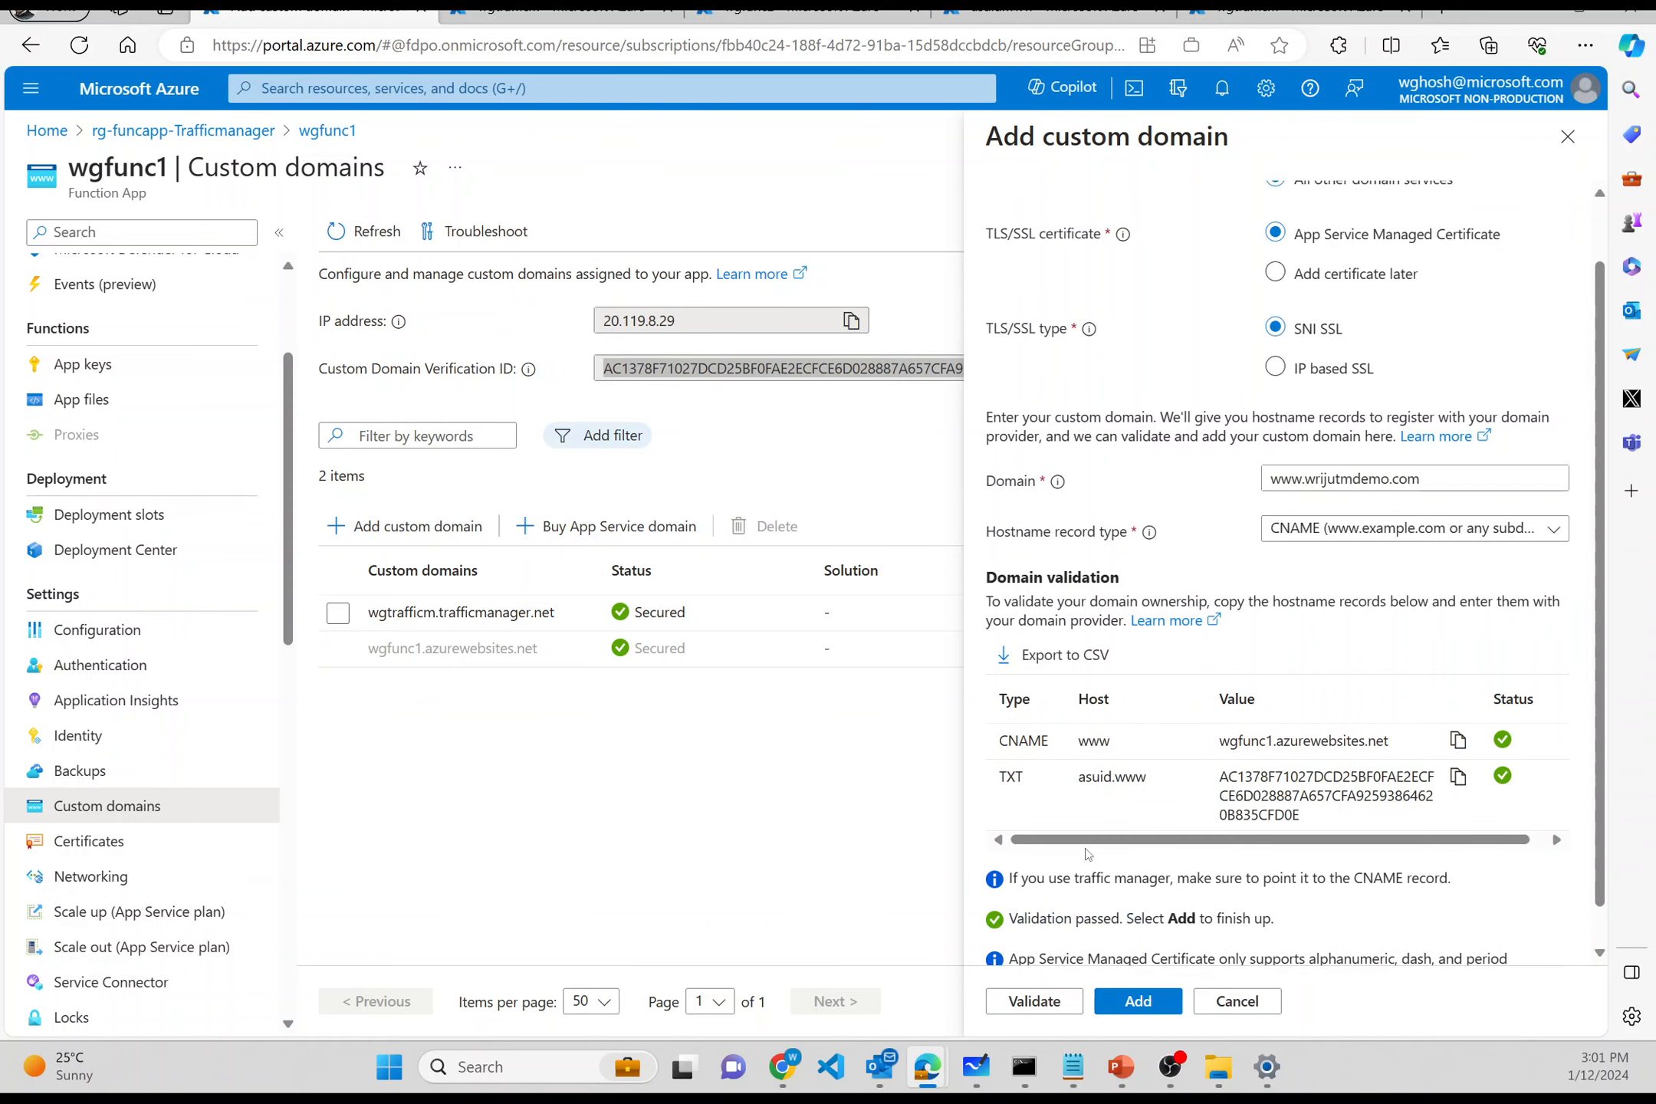
{"action": "scroll", "coordinate": [1087, 854], "scroll_direction": "down", "scroll_amount": 1}
{"action": "left_click", "coordinate": [1124, 1009]}
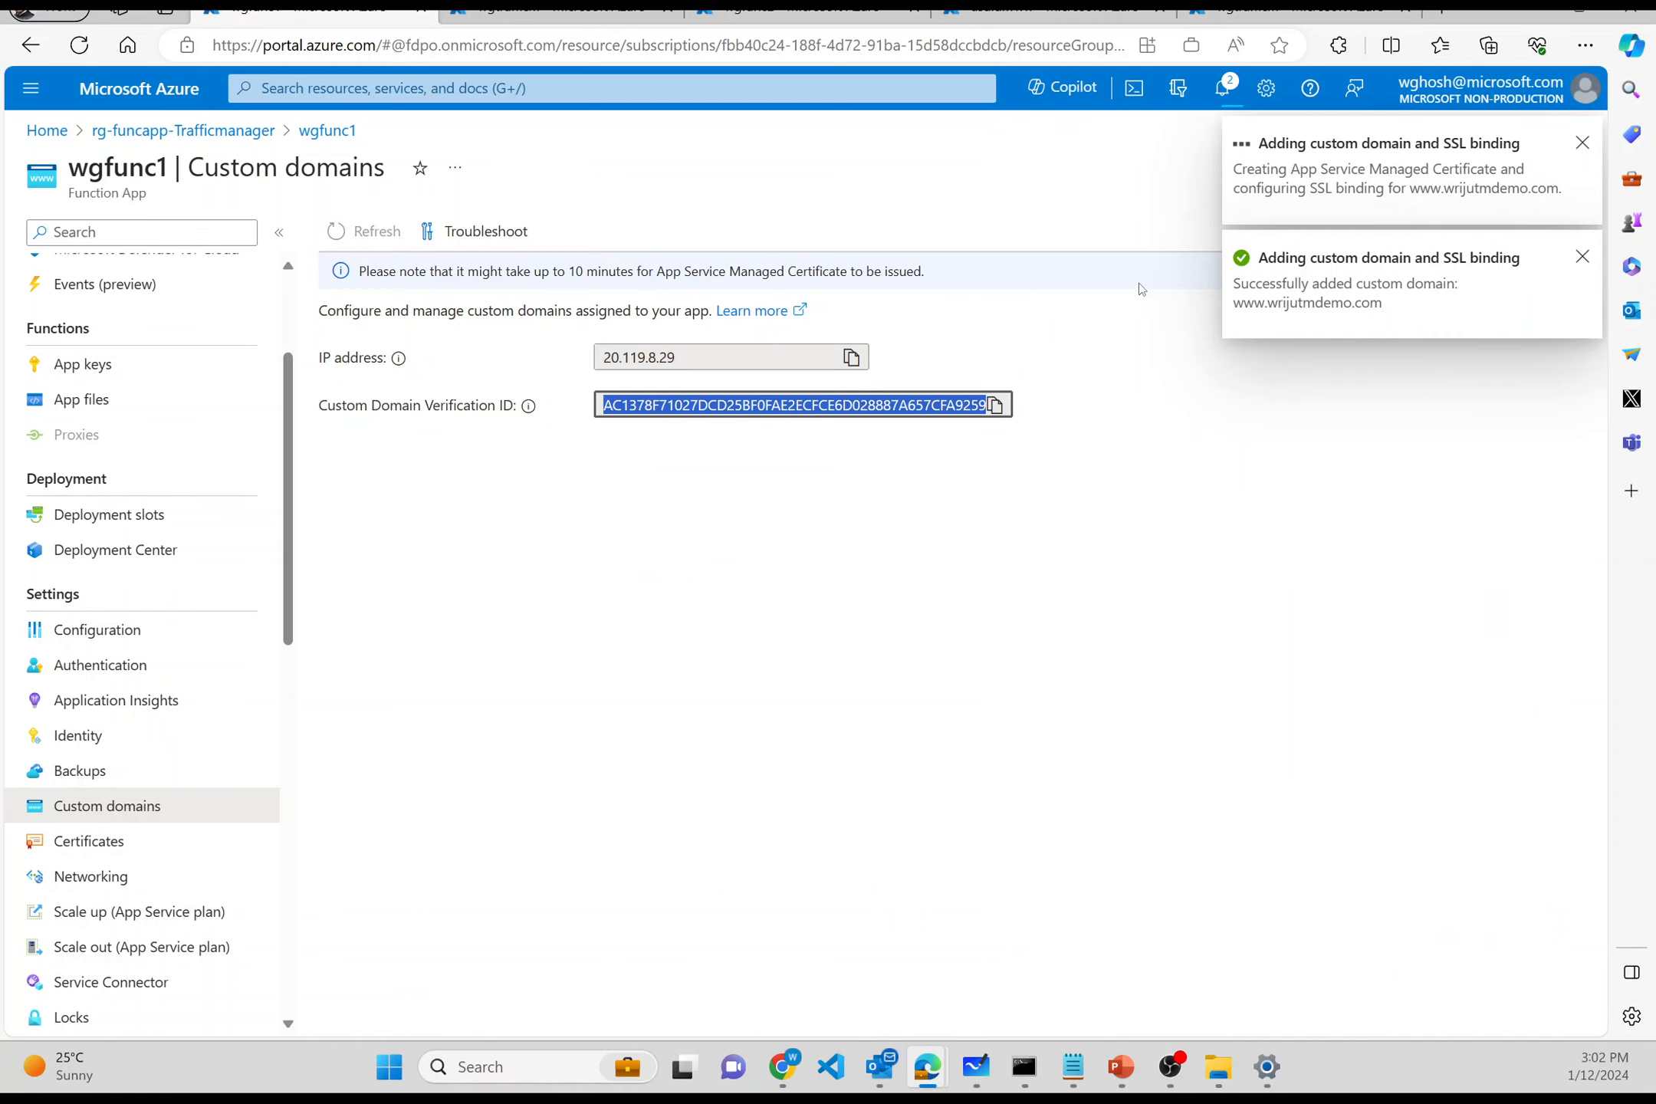
{"action": "left_click", "coordinate": [1071, 11]}
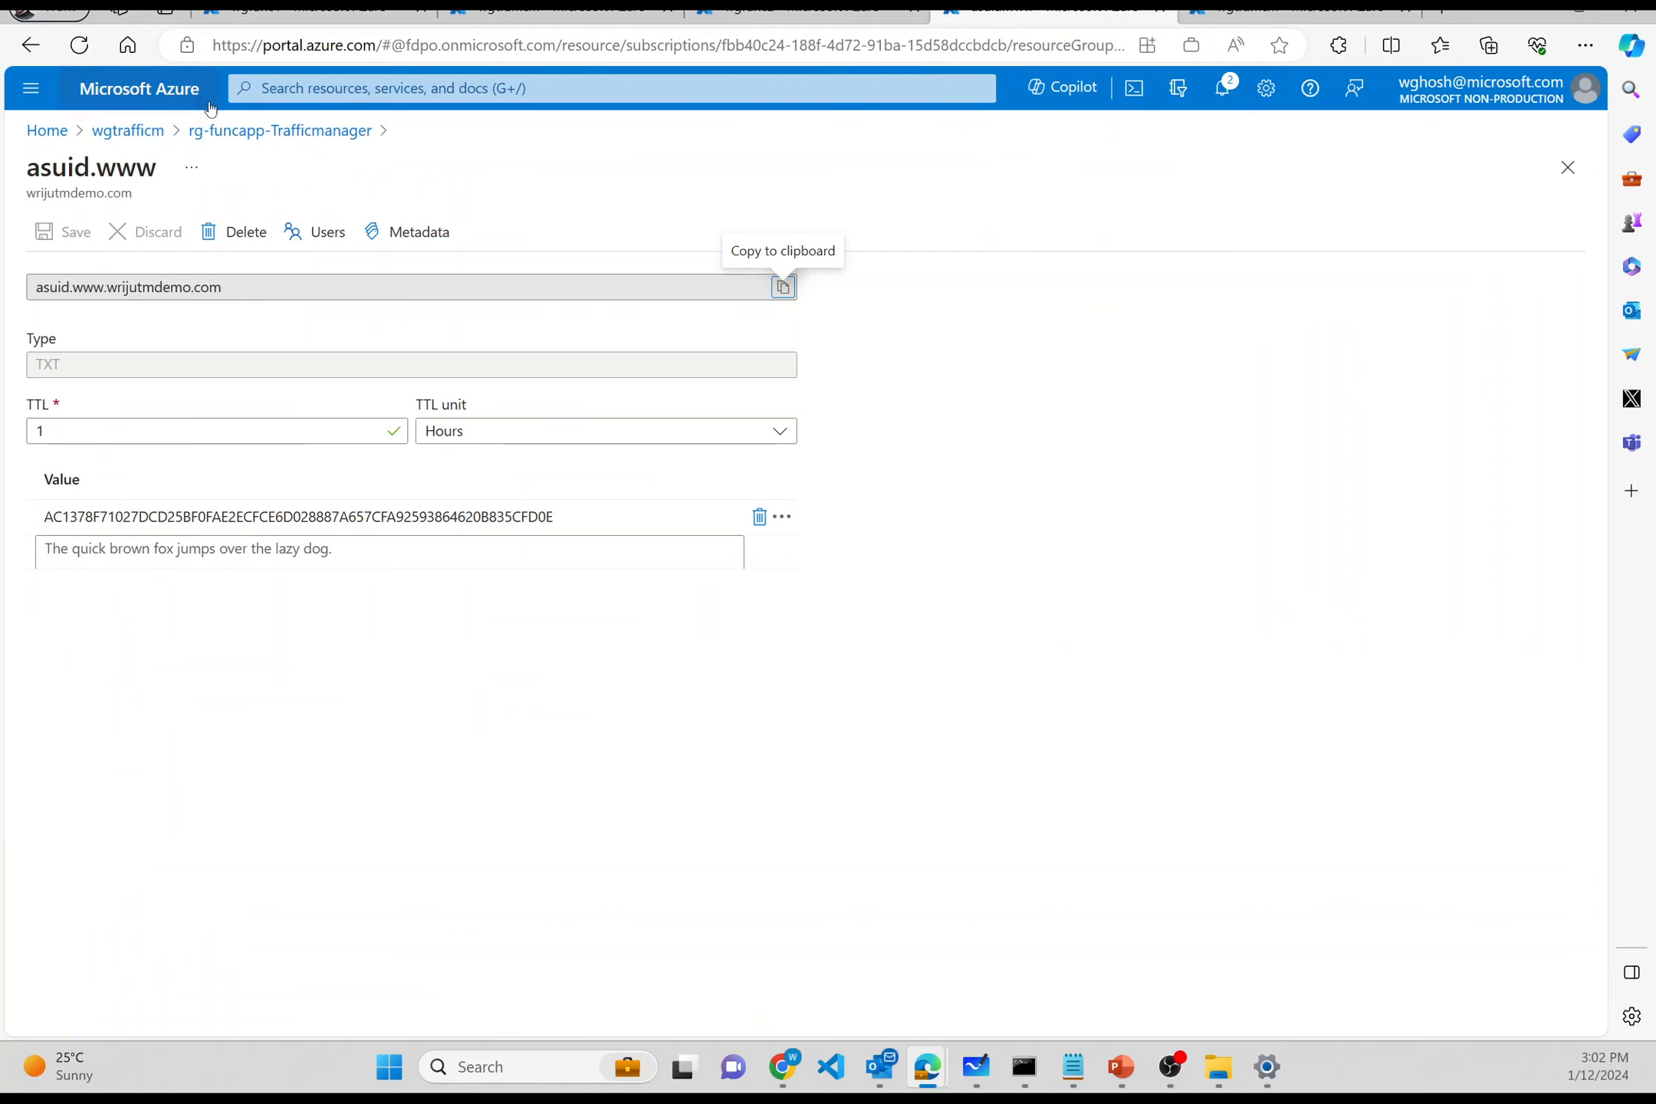
{"action": "left_click", "coordinate": [220, 134]}
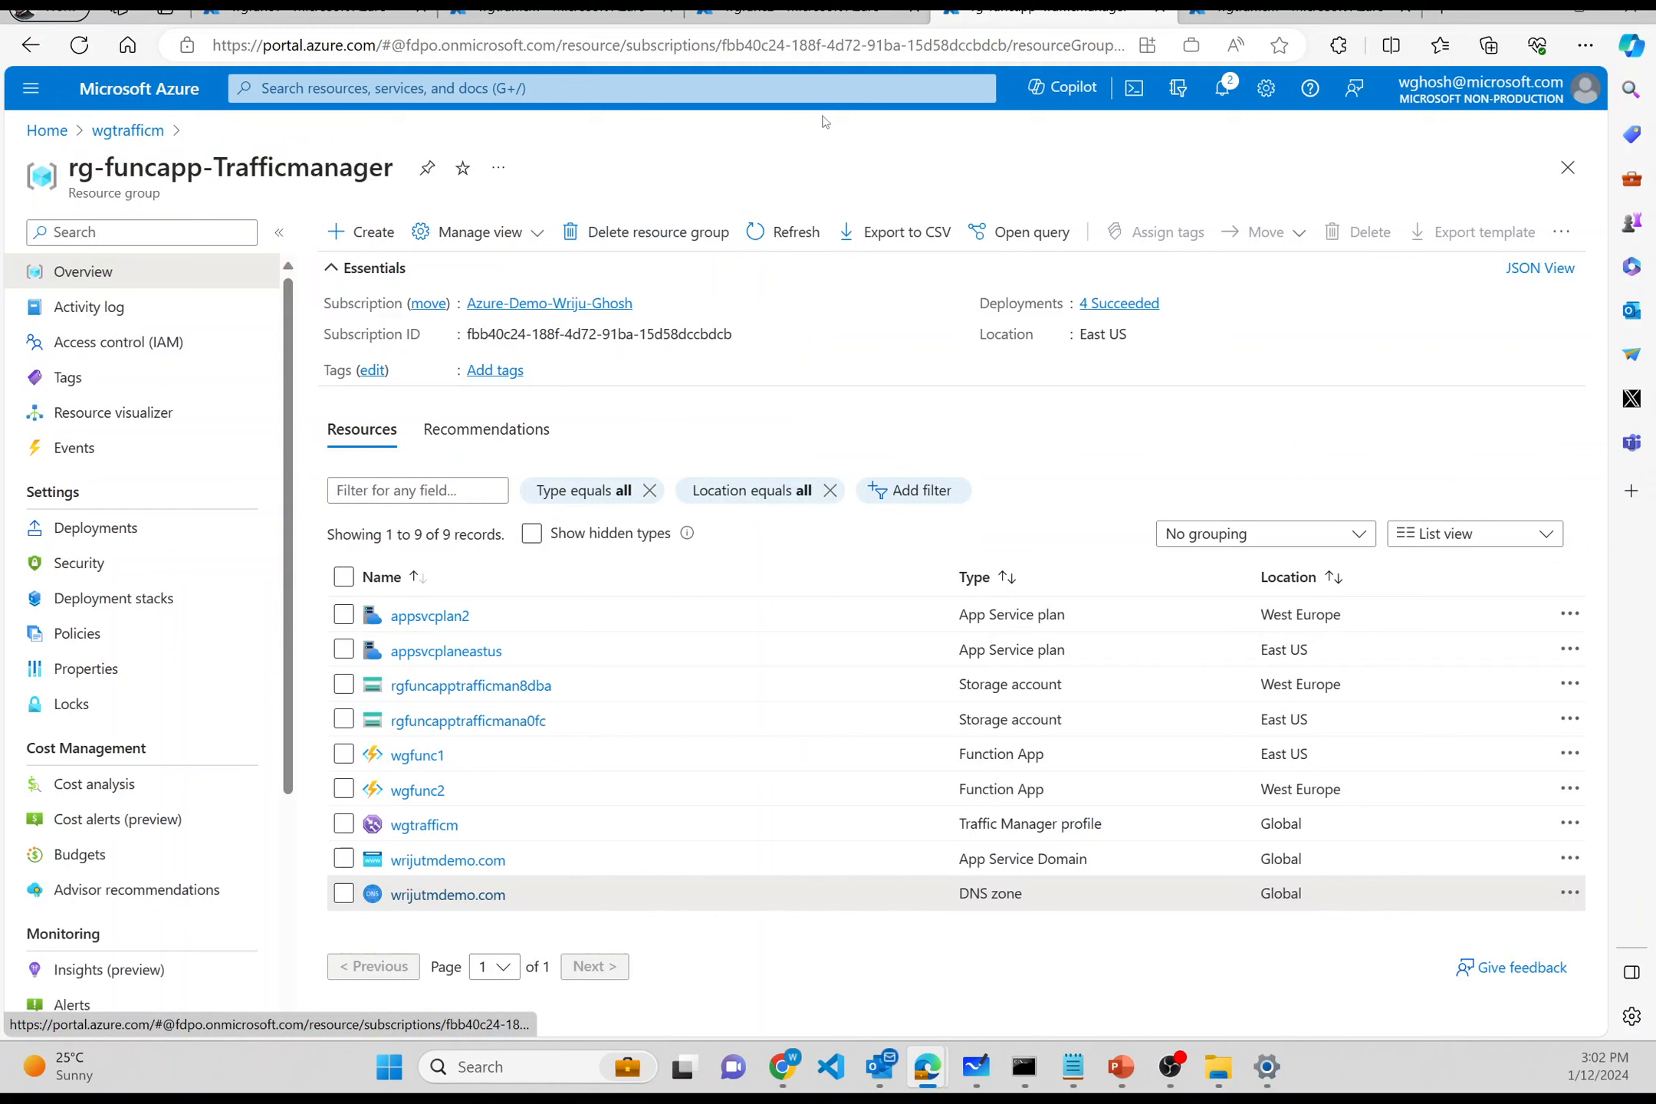
{"action": "left_click", "coordinate": [826, 21]}
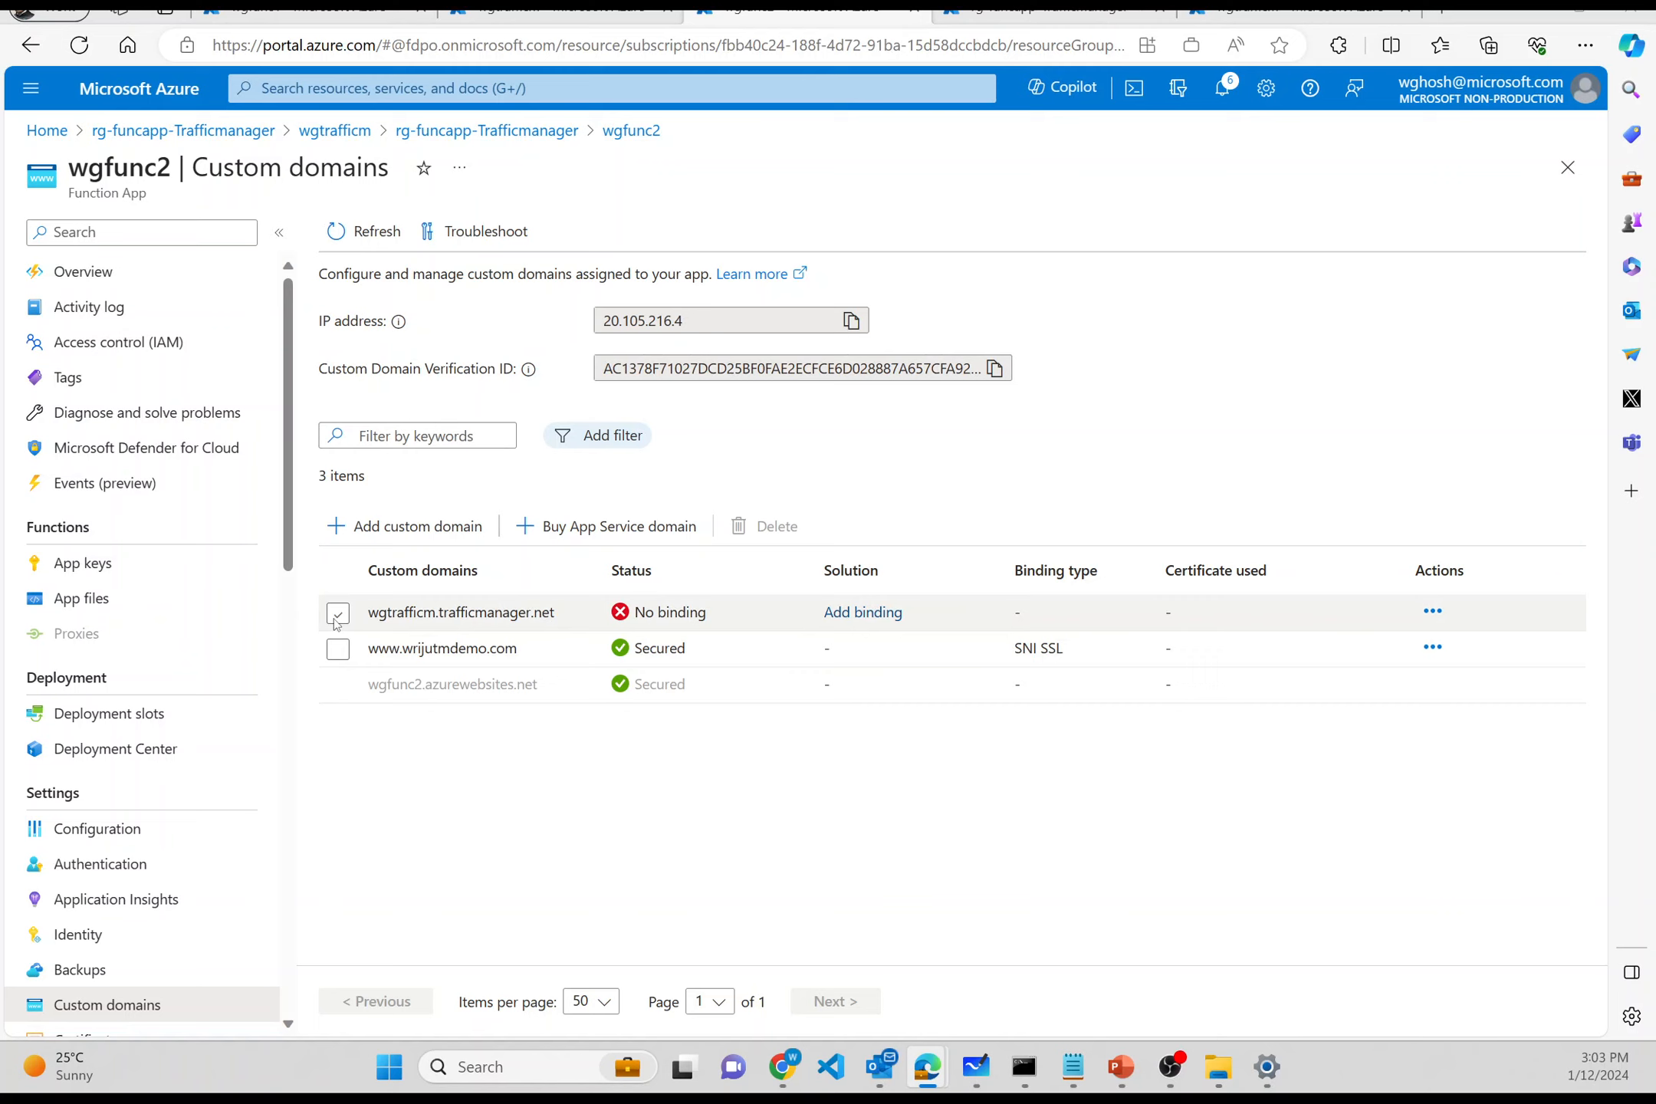
- Compare the custom domains on wgfunc1 and wgfunc2 with the wgtrafficm Traffic Manager profile
{"action": "triple_click", "coordinate": [441, 609]}
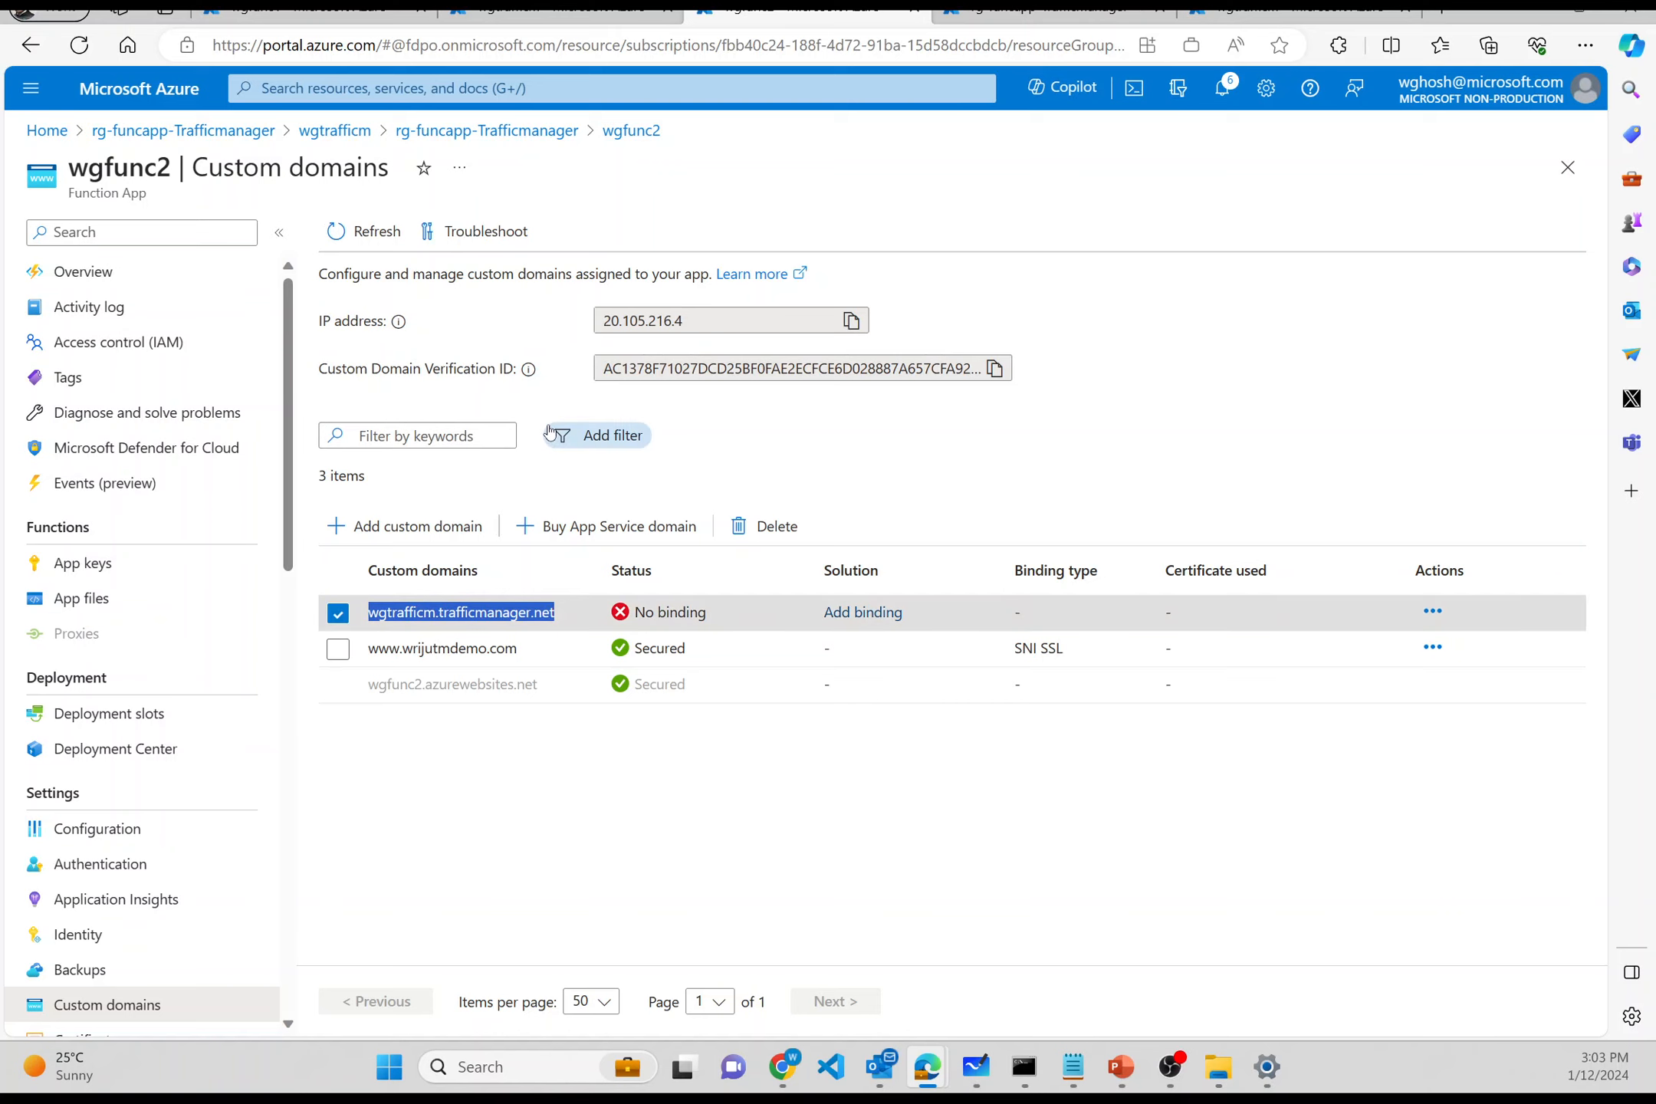
{"action": "left_click", "coordinate": [320, 15]}
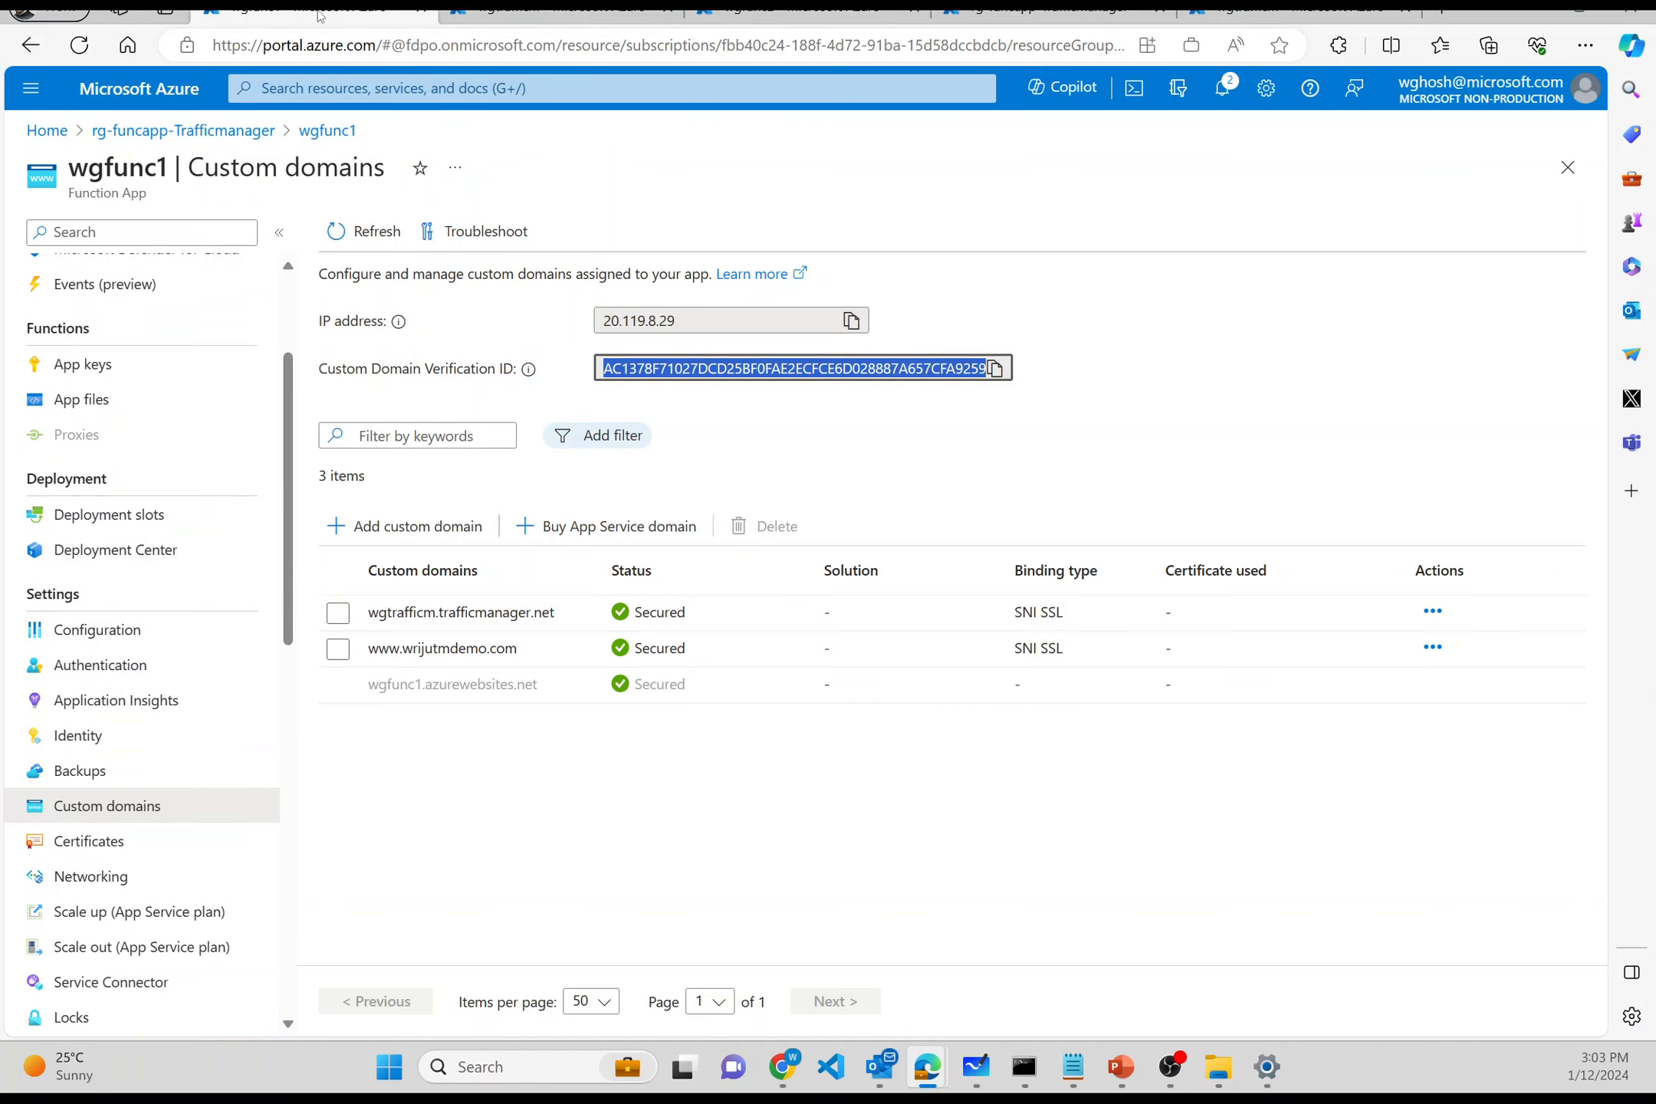
{"action": "left_click", "coordinate": [812, 14]}
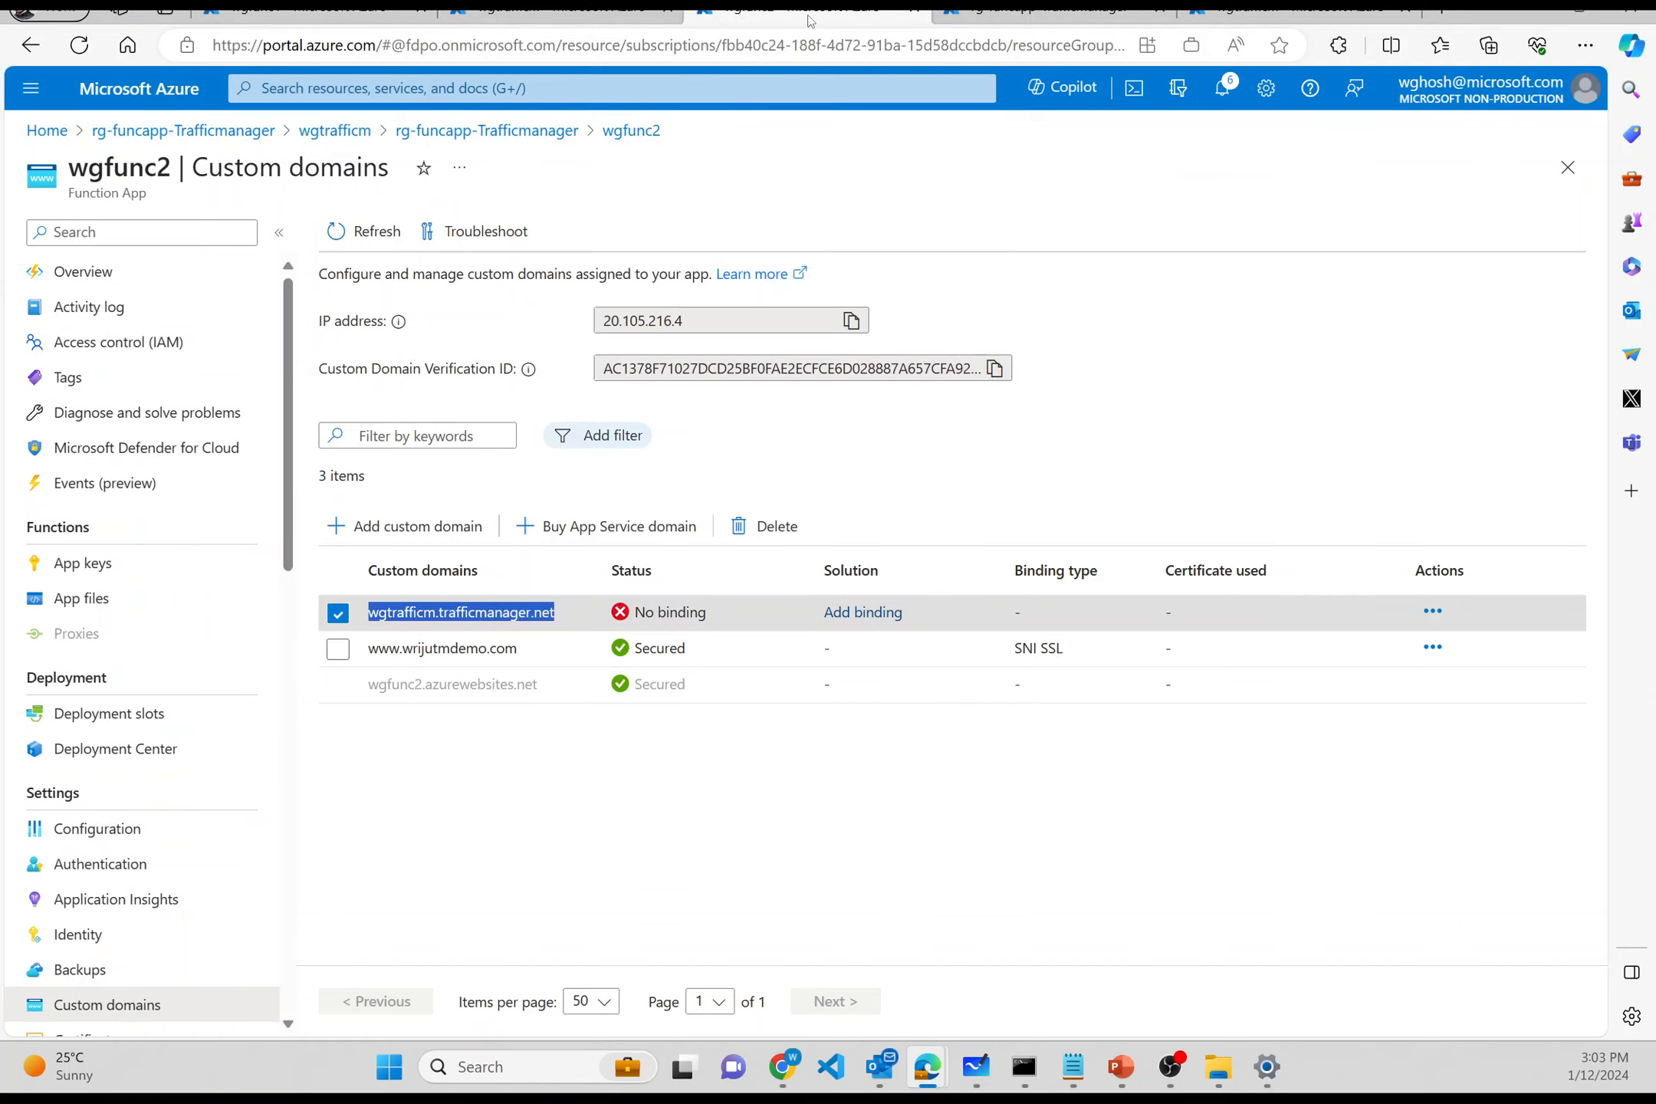
{"action": "left_click", "coordinate": [1235, 11]}
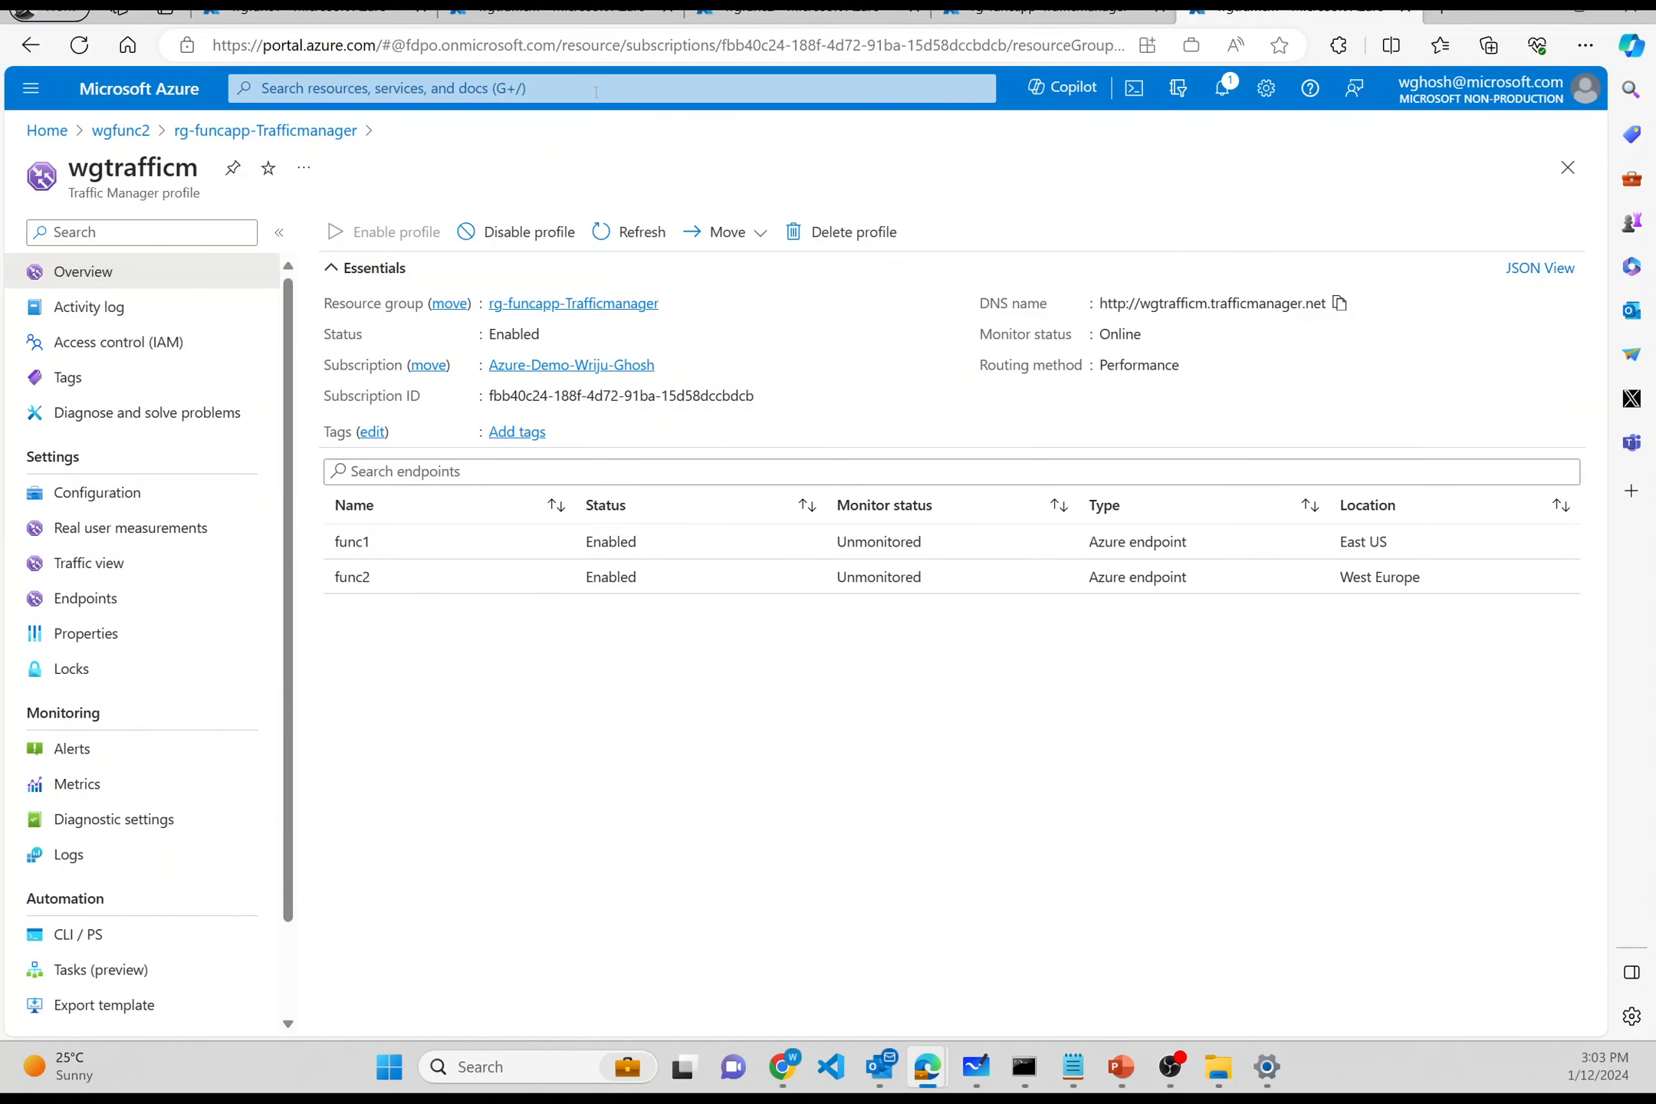
{"action": "left_click", "coordinate": [292, 10]}
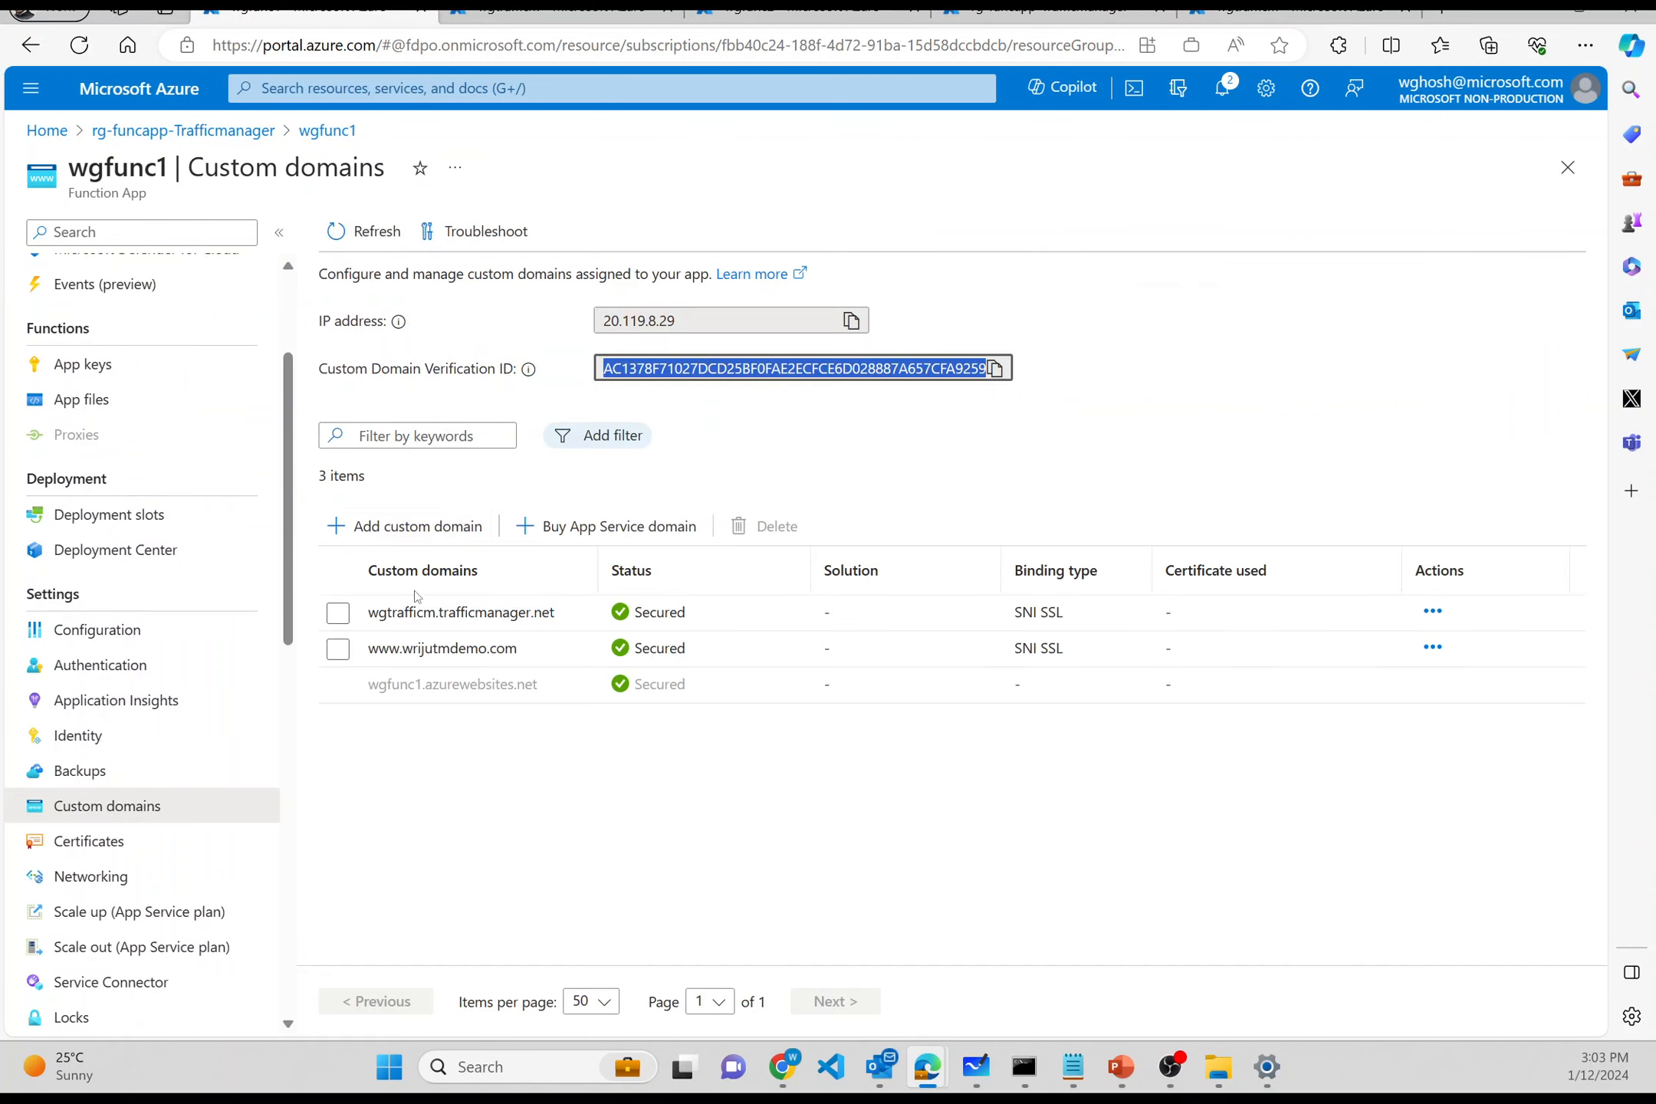
{"action": "left_click", "coordinate": [529, 658]}
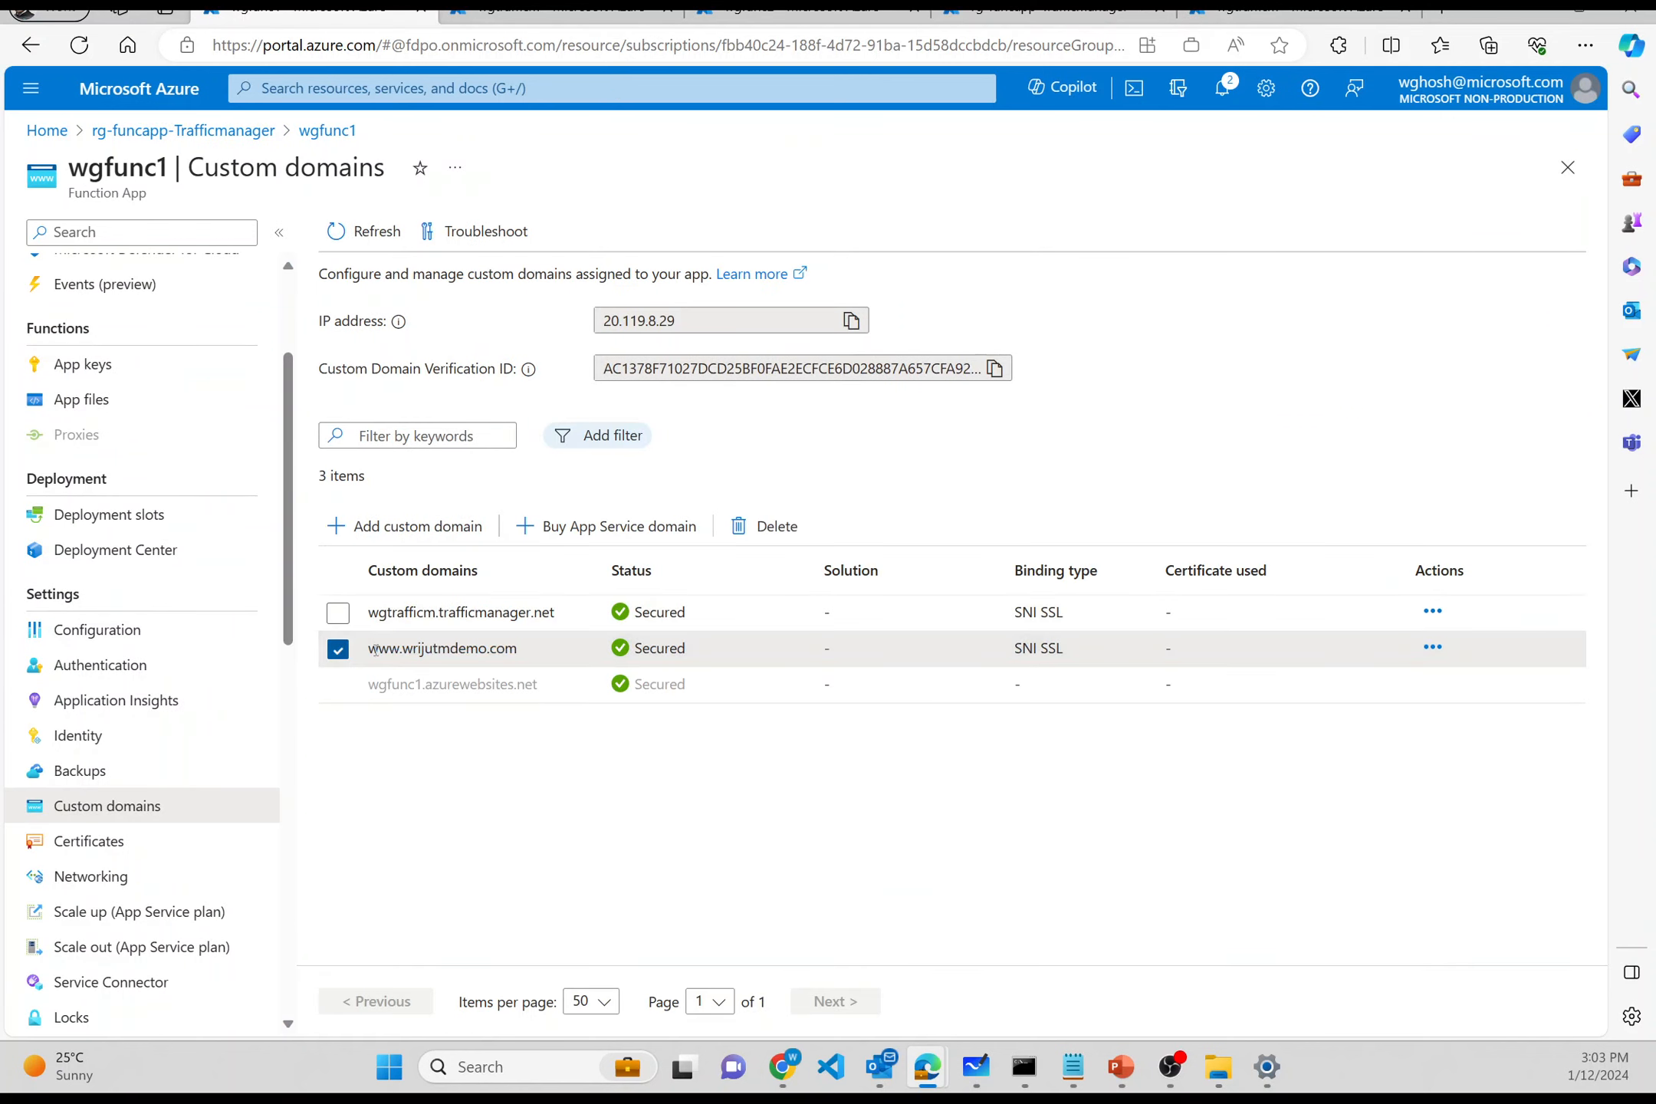
{"action": "triple_click", "coordinate": [375, 650]}
{"action": "key", "text": "ctrl+c"}
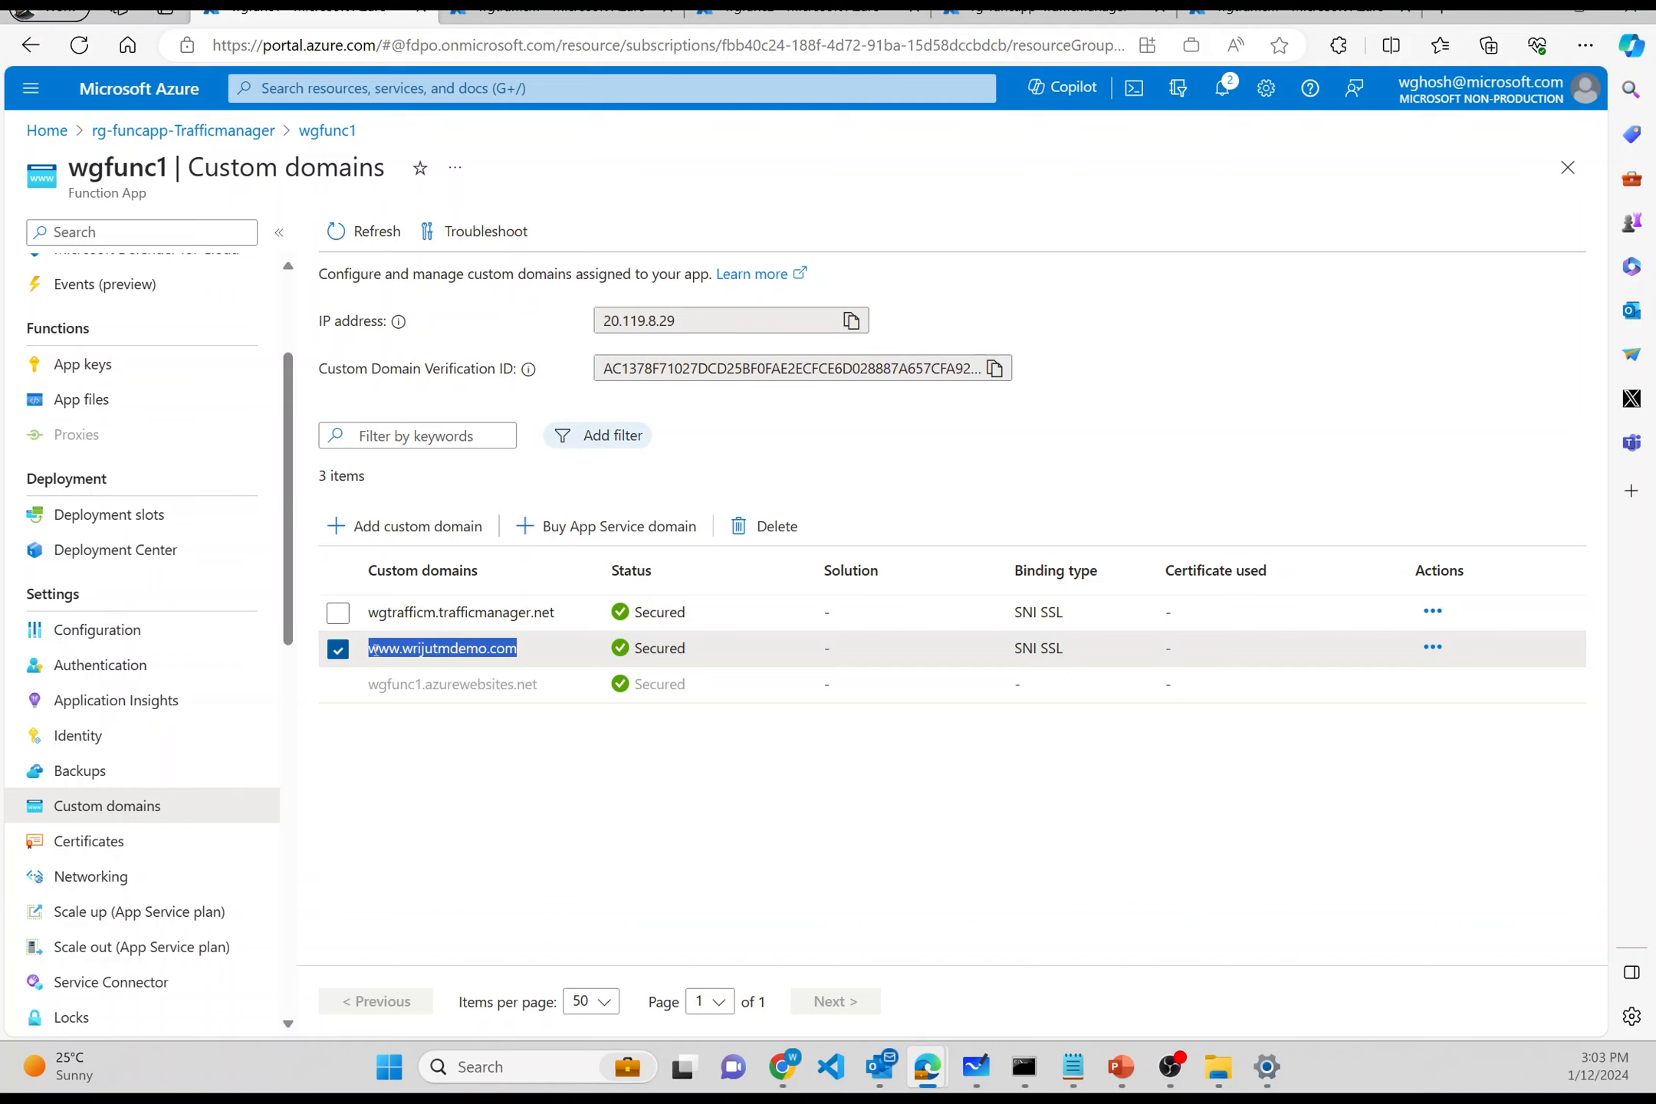
{"action": "key", "text": "alt+Tab"}
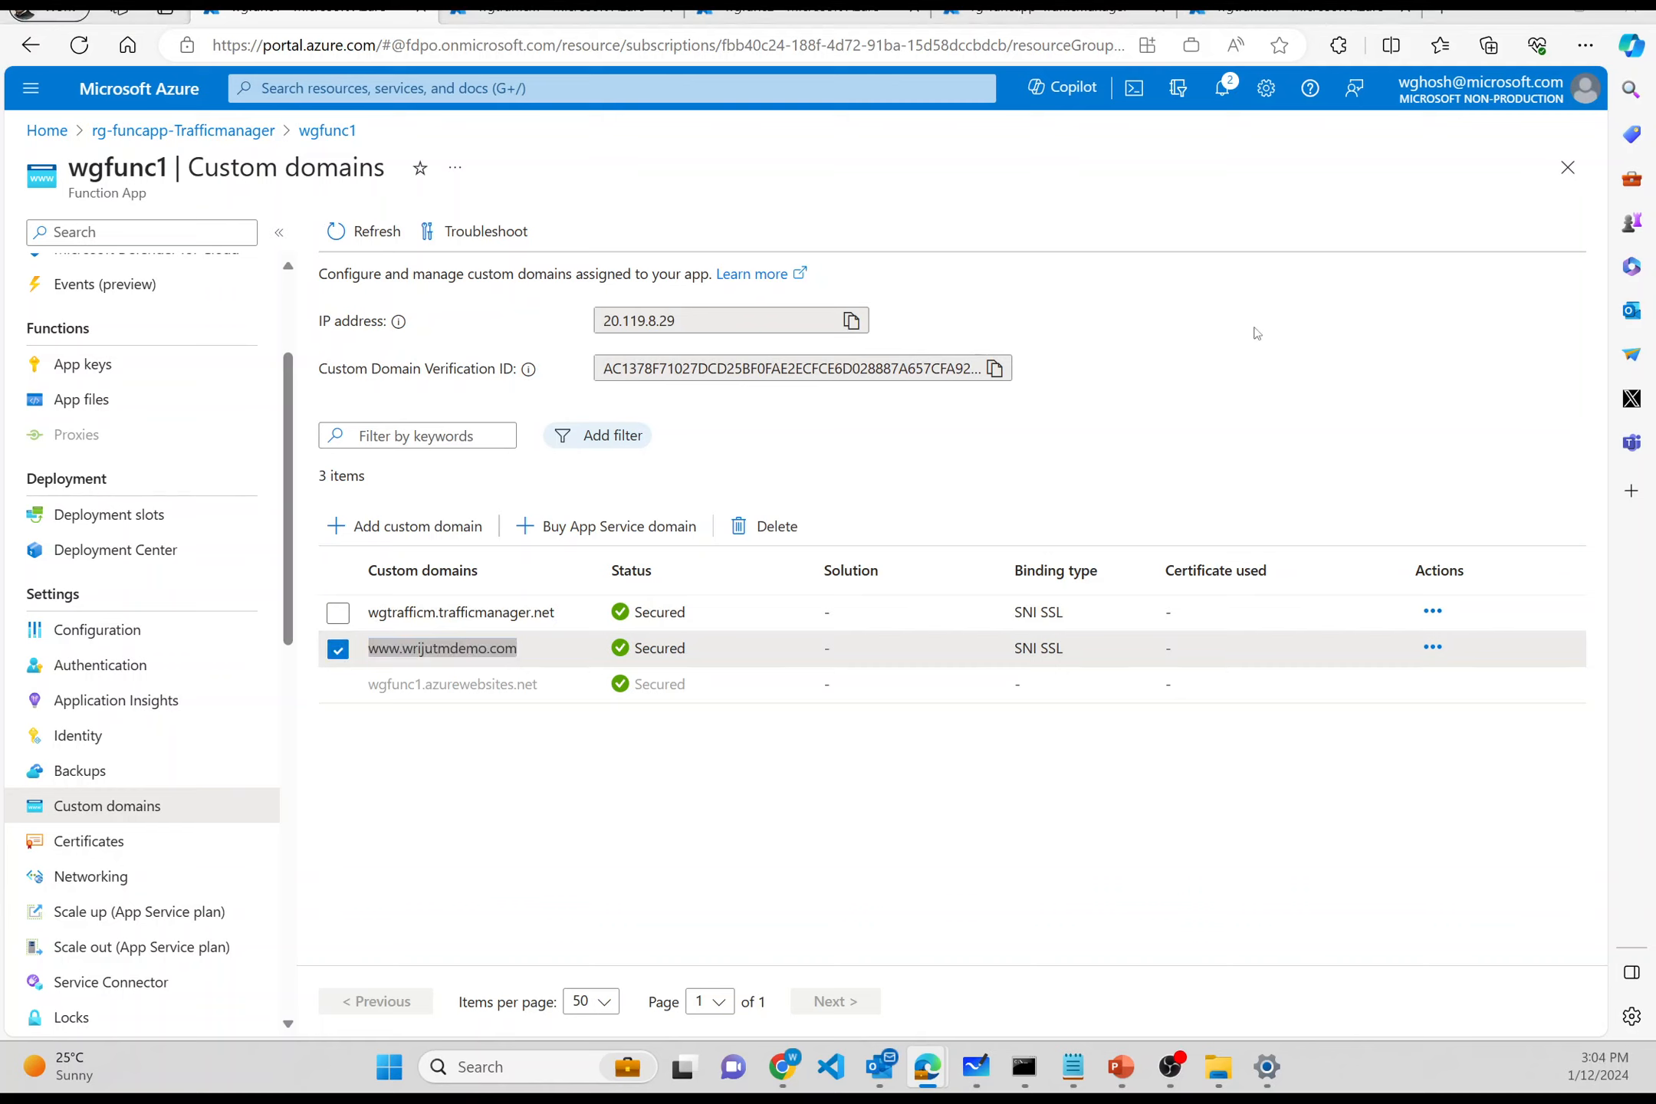
{"action": "key", "text": "alt+Tab"}
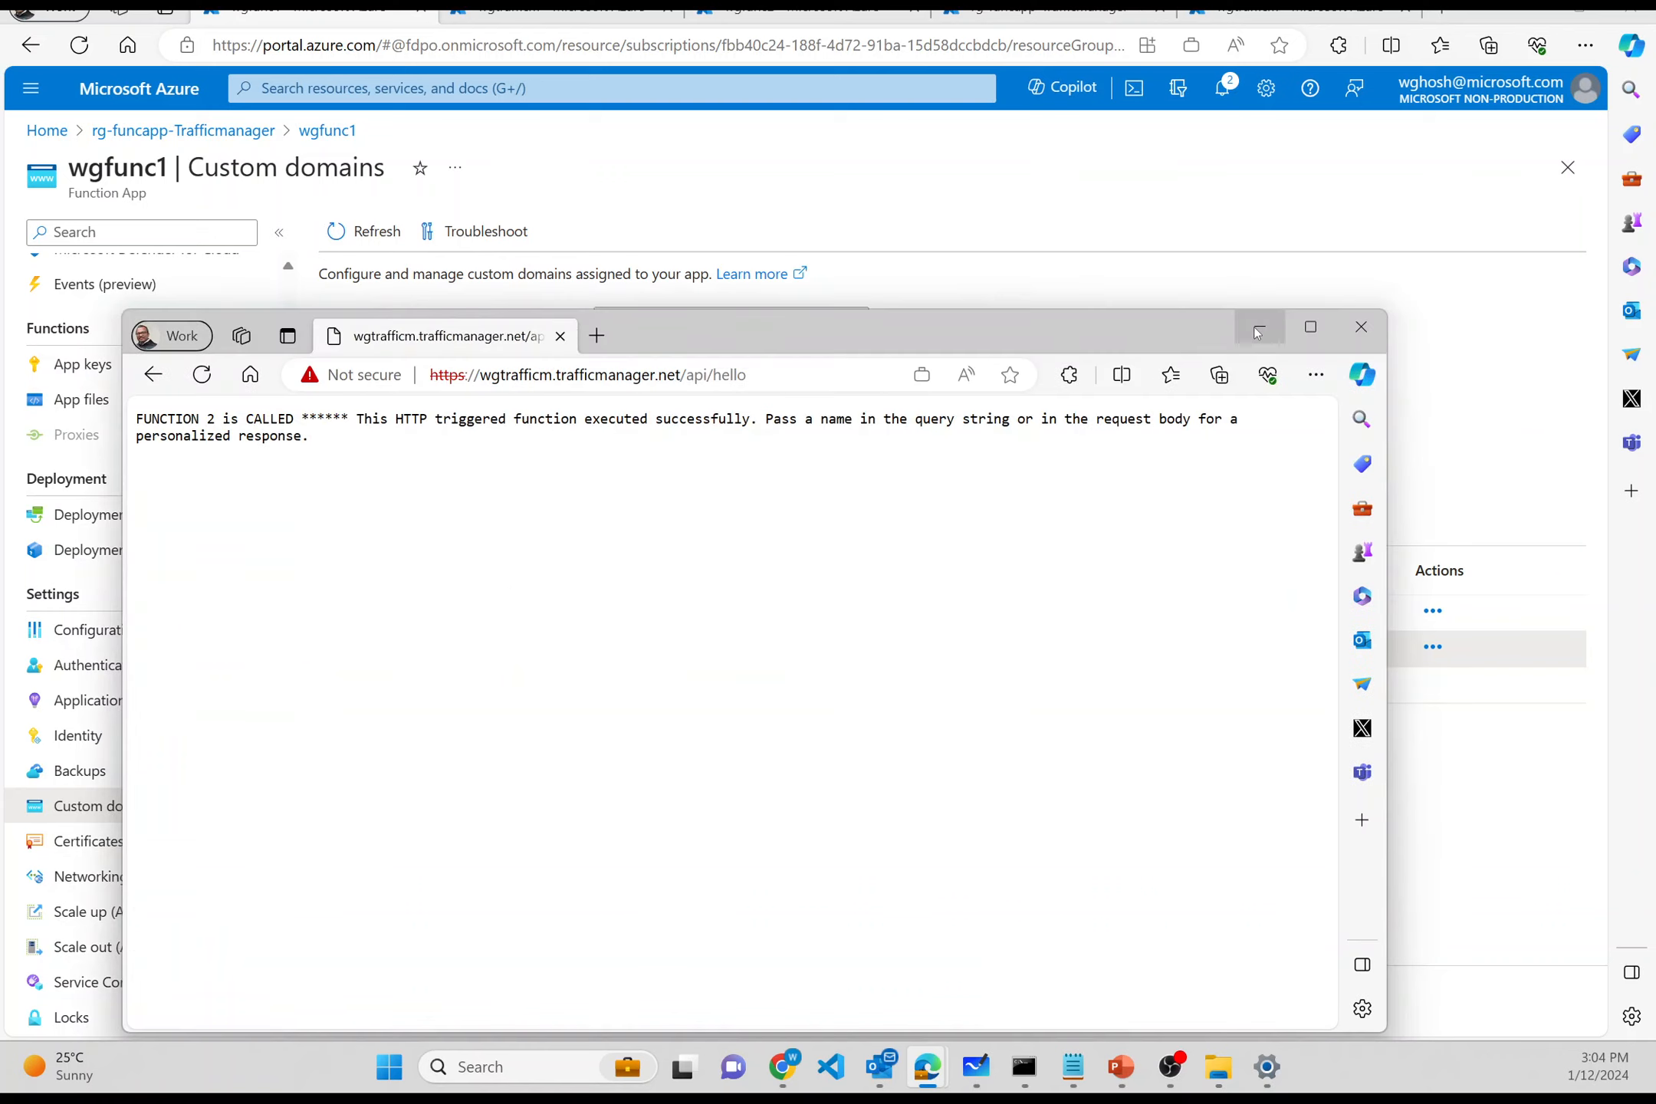
{"action": "left_click", "coordinate": [596, 335]}
{"action": "key", "text": "ctrl+v"}
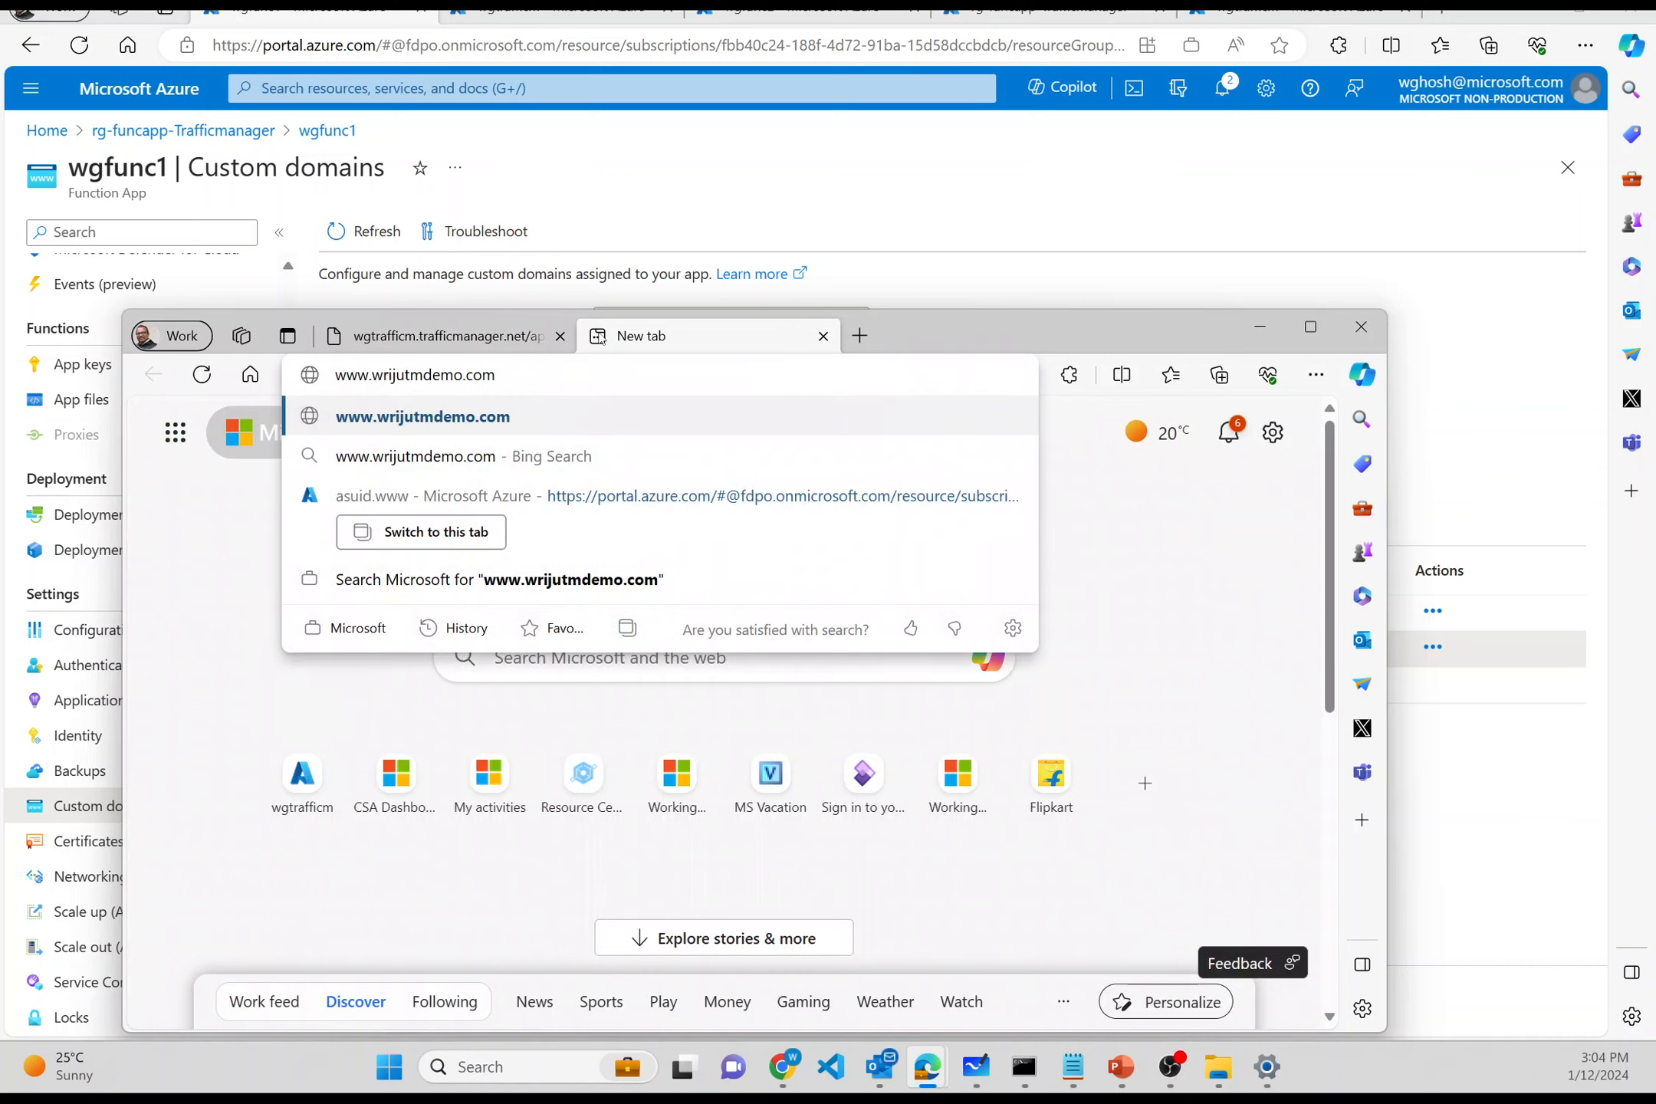
{"action": "key", "text": "Return"}
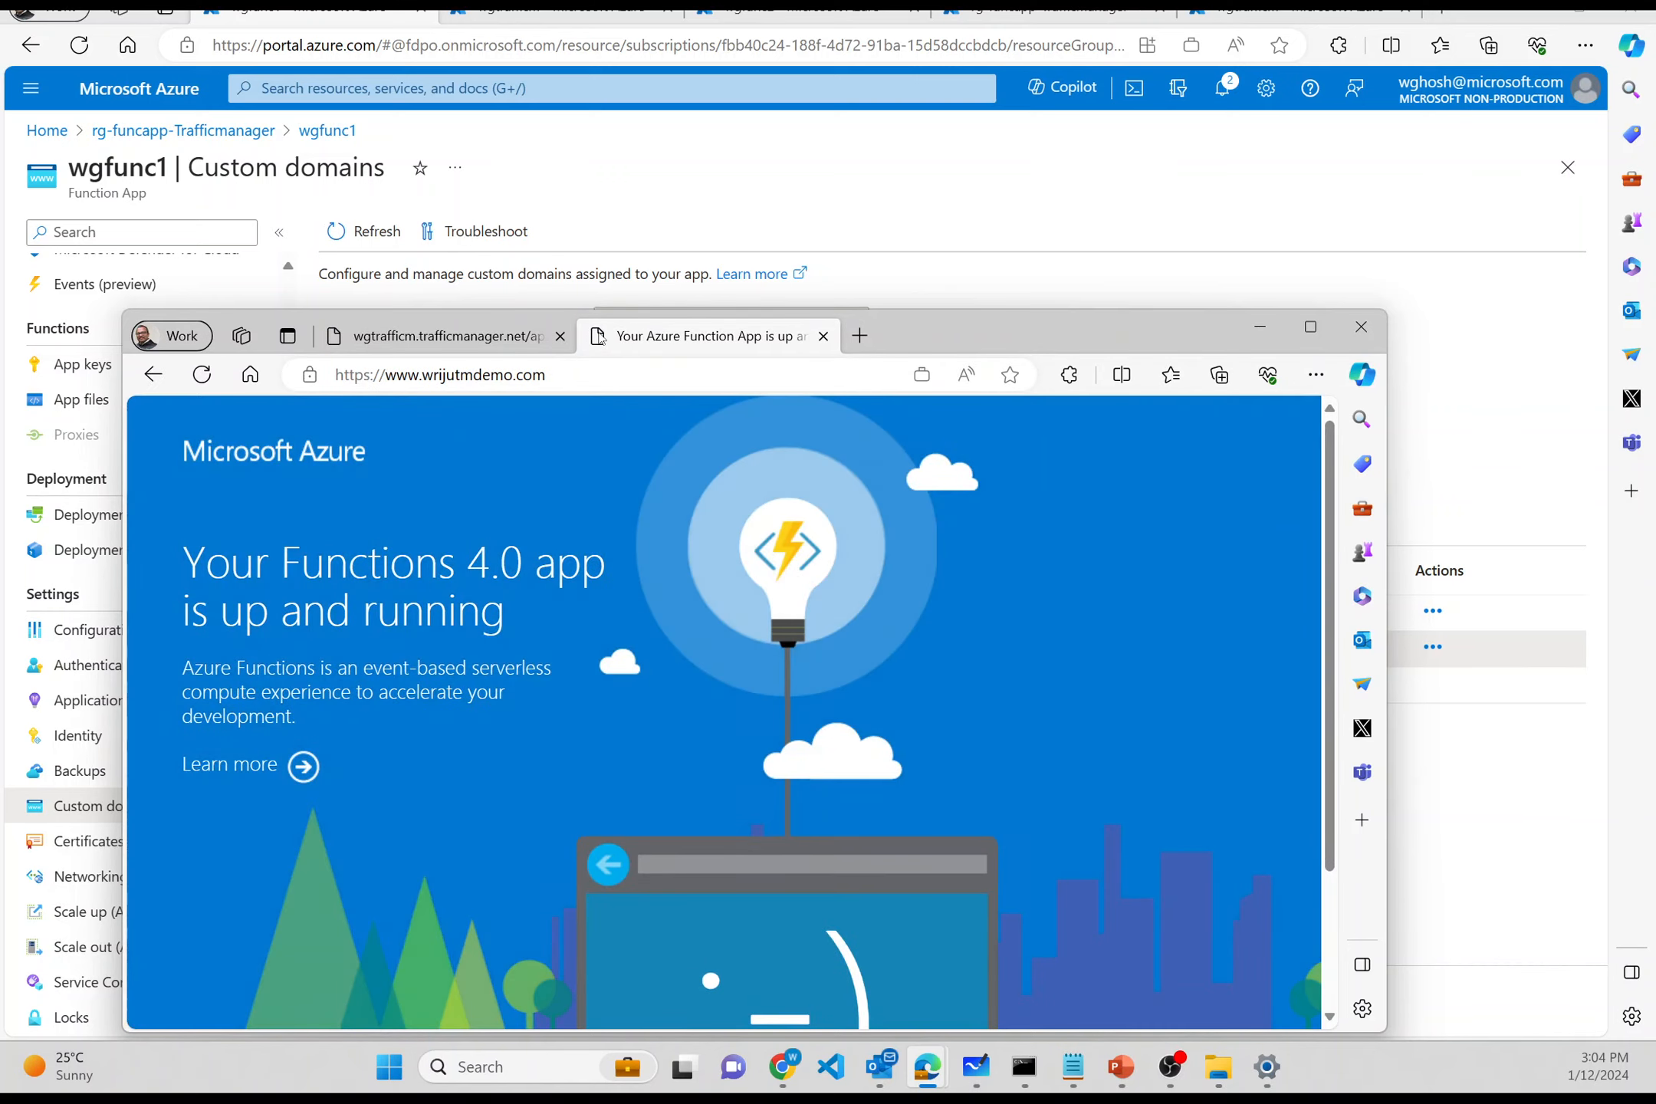
{"action": "left_click", "coordinate": [585, 381]}
{"action": "left_click", "coordinate": [585, 381]}
{"action": "type", "text": "/"}
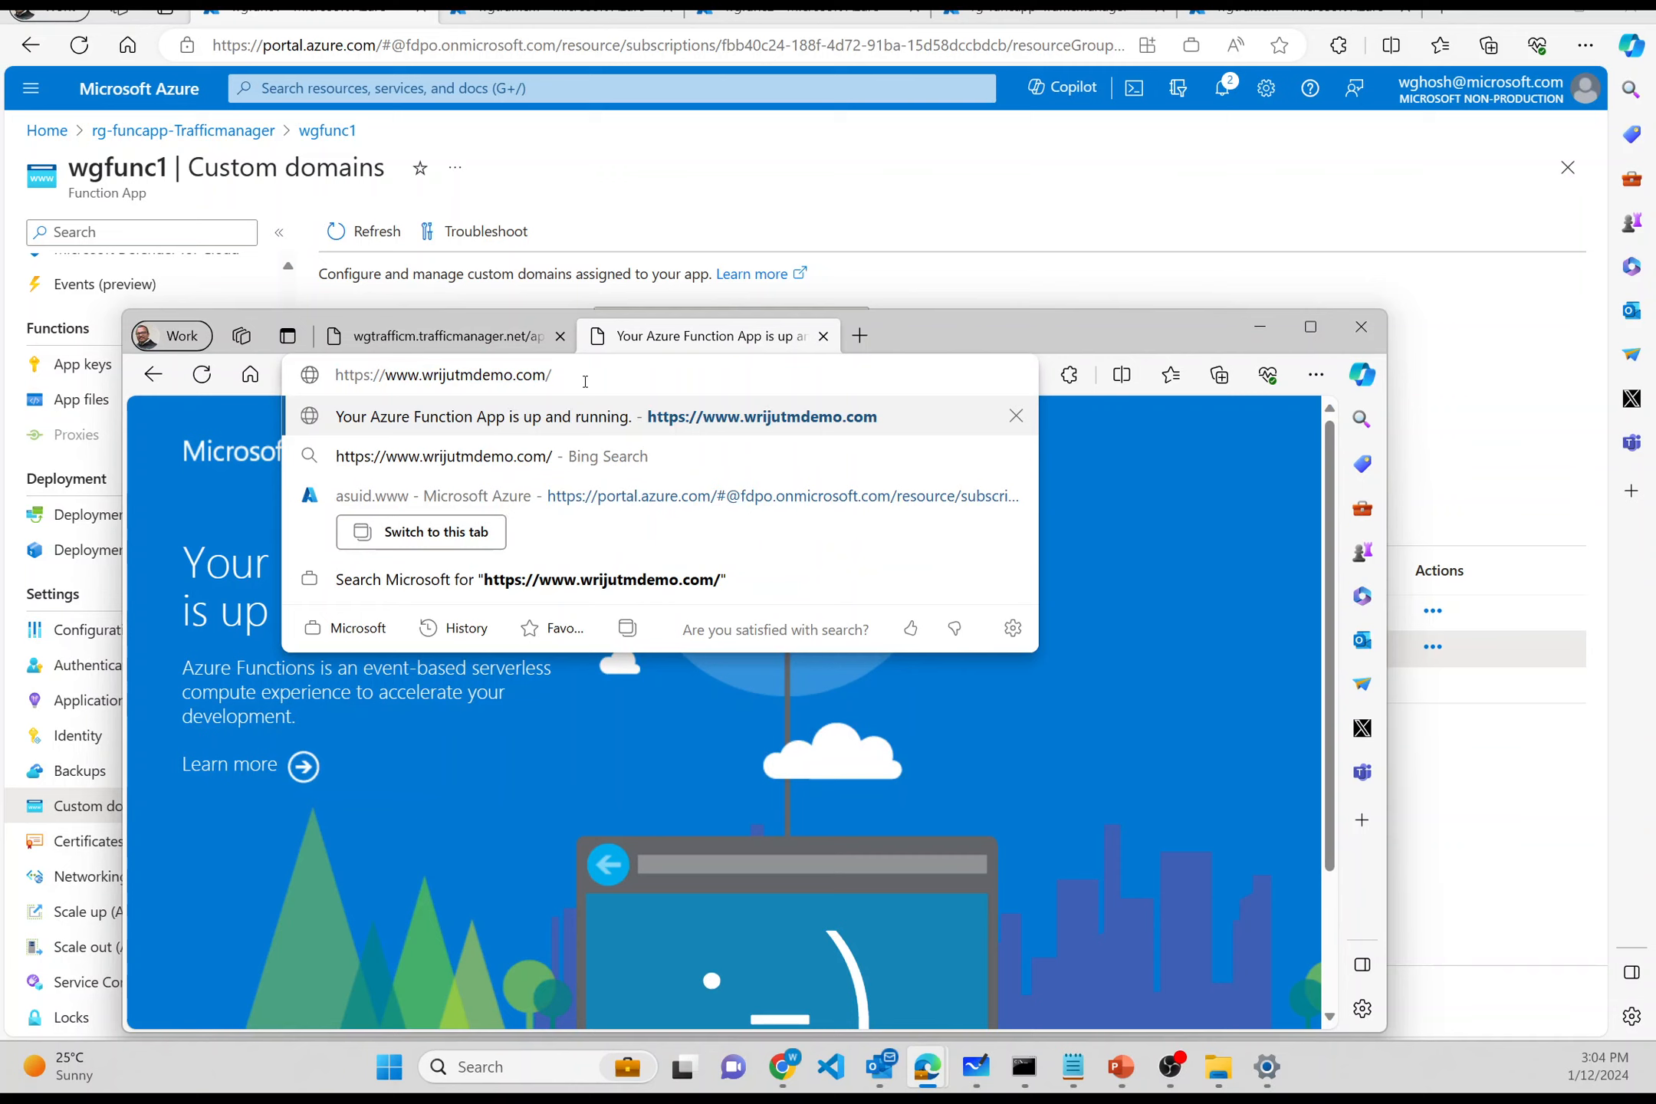
{"action": "type", "text": "a"}
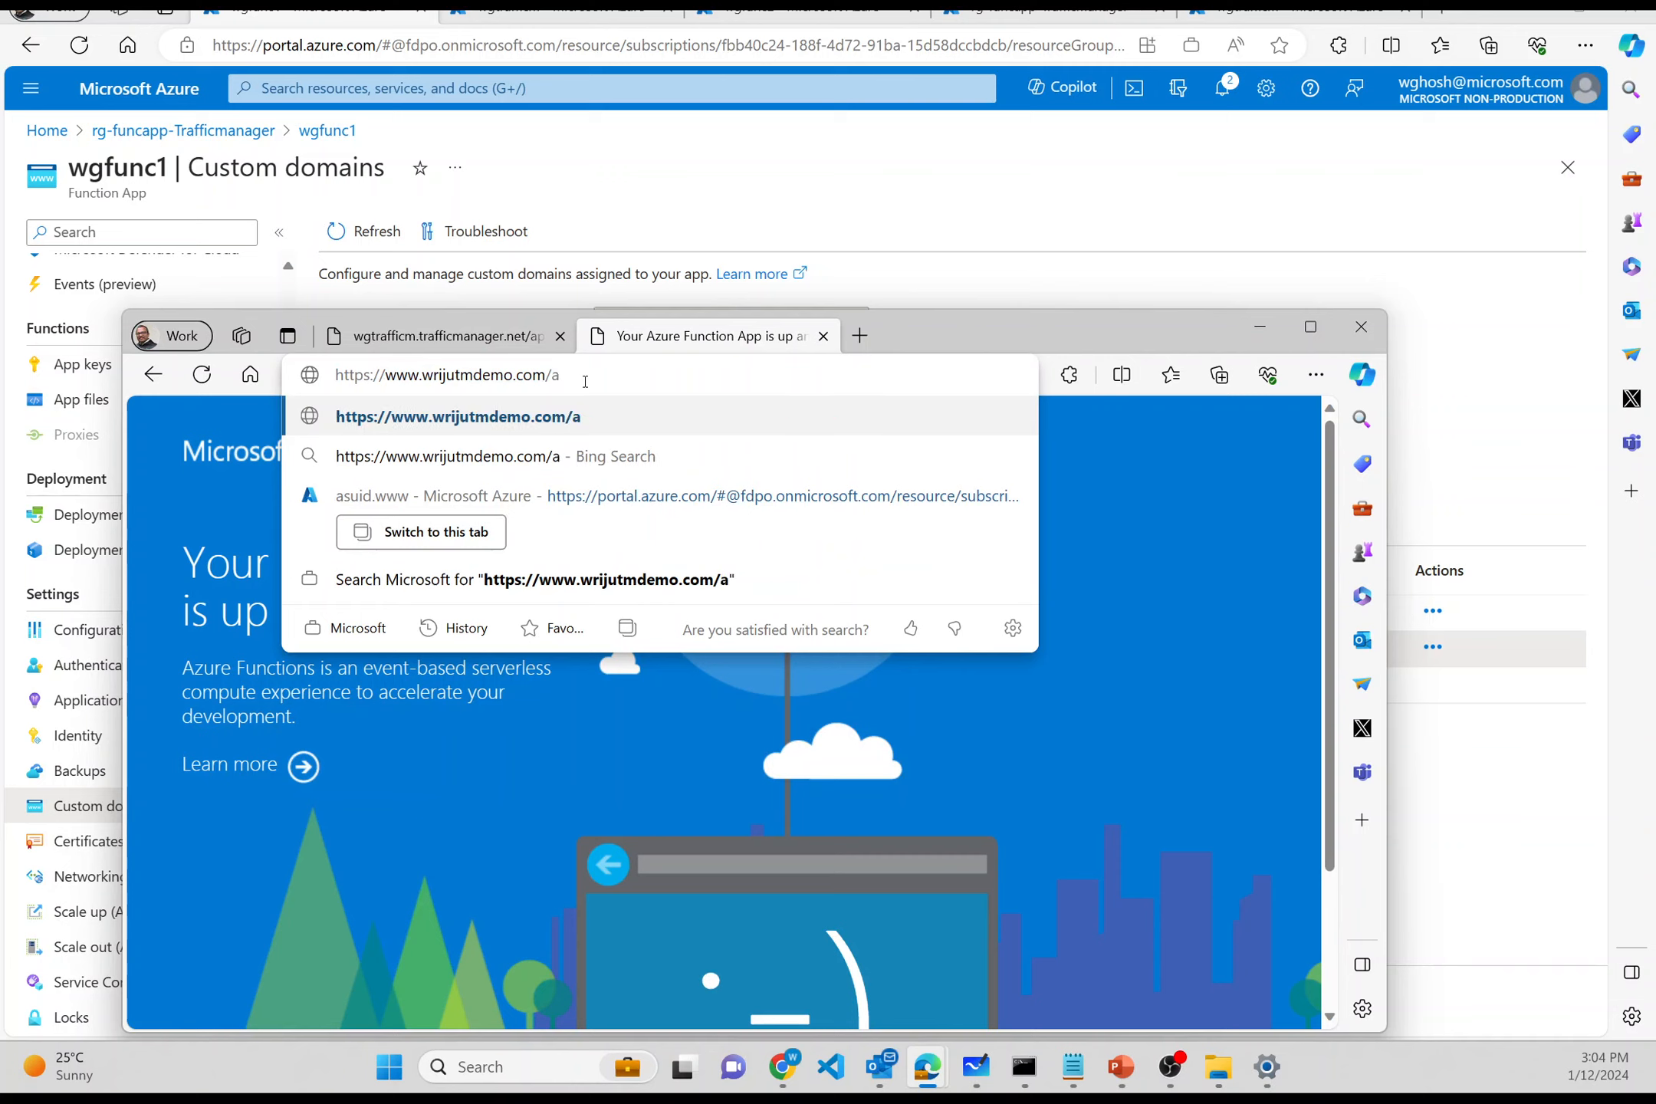
{"action": "type", "text": "pi/hello"}
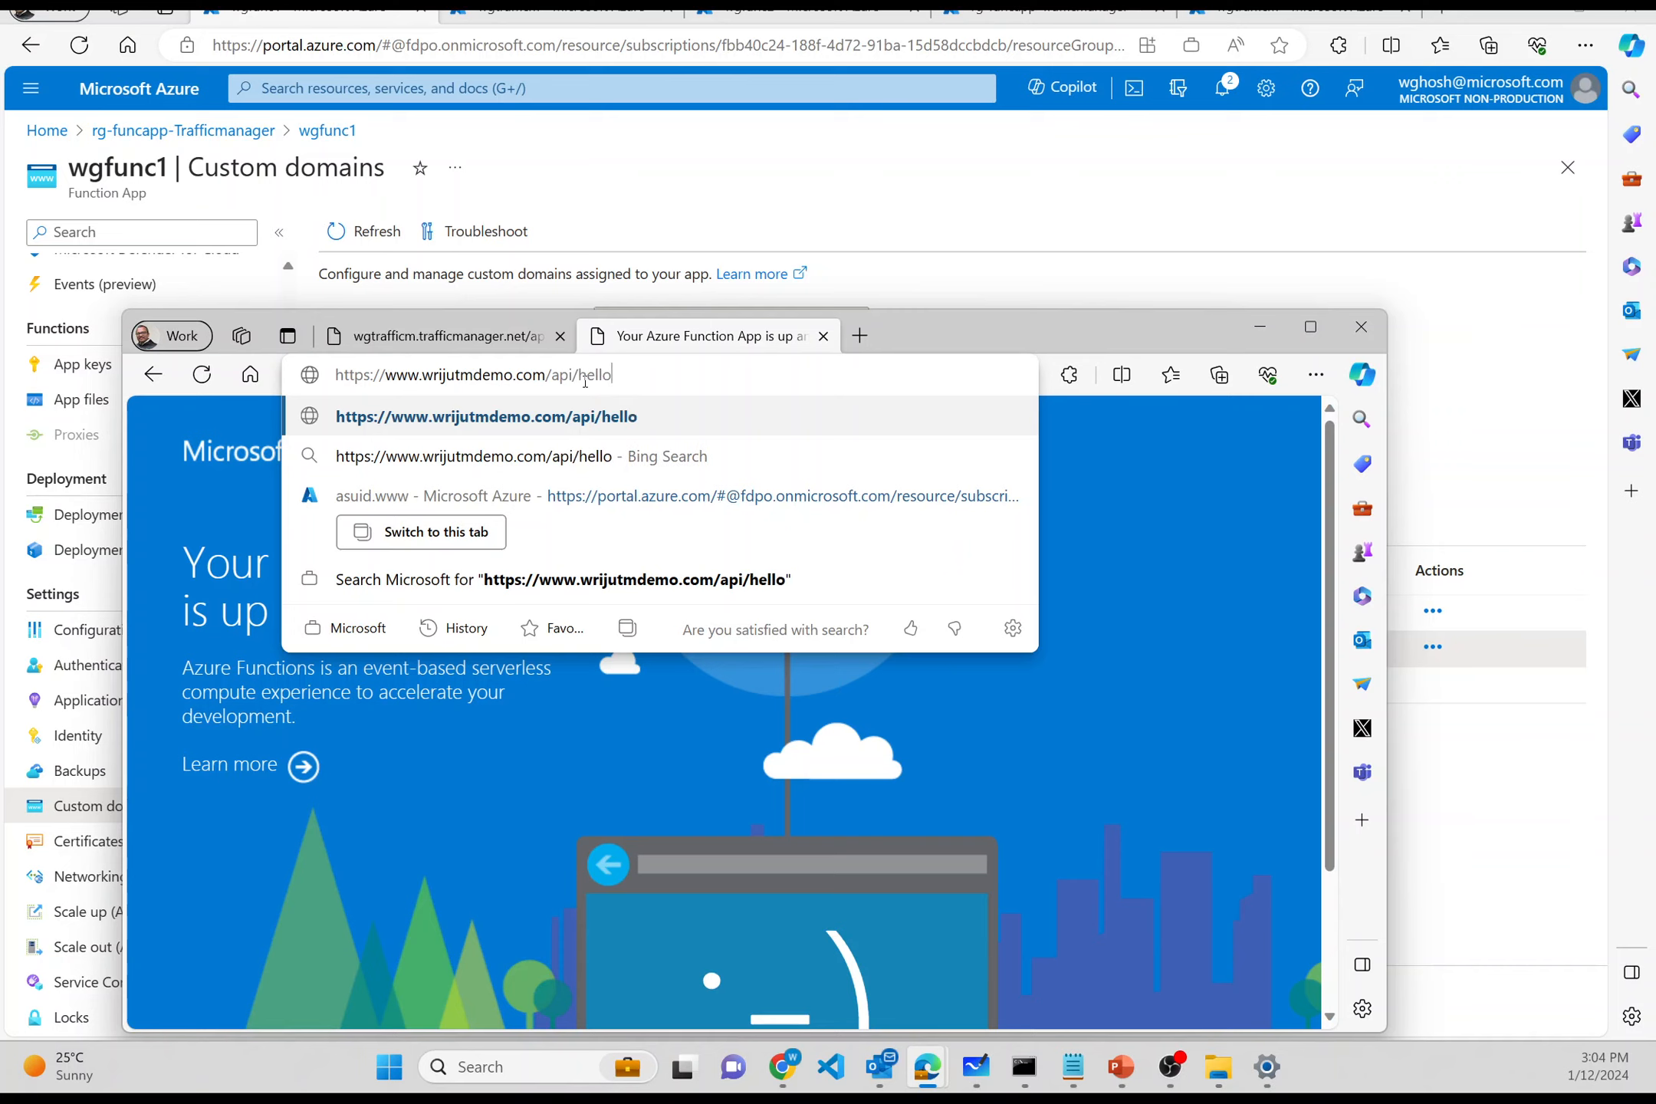
{"action": "key", "text": "Return"}
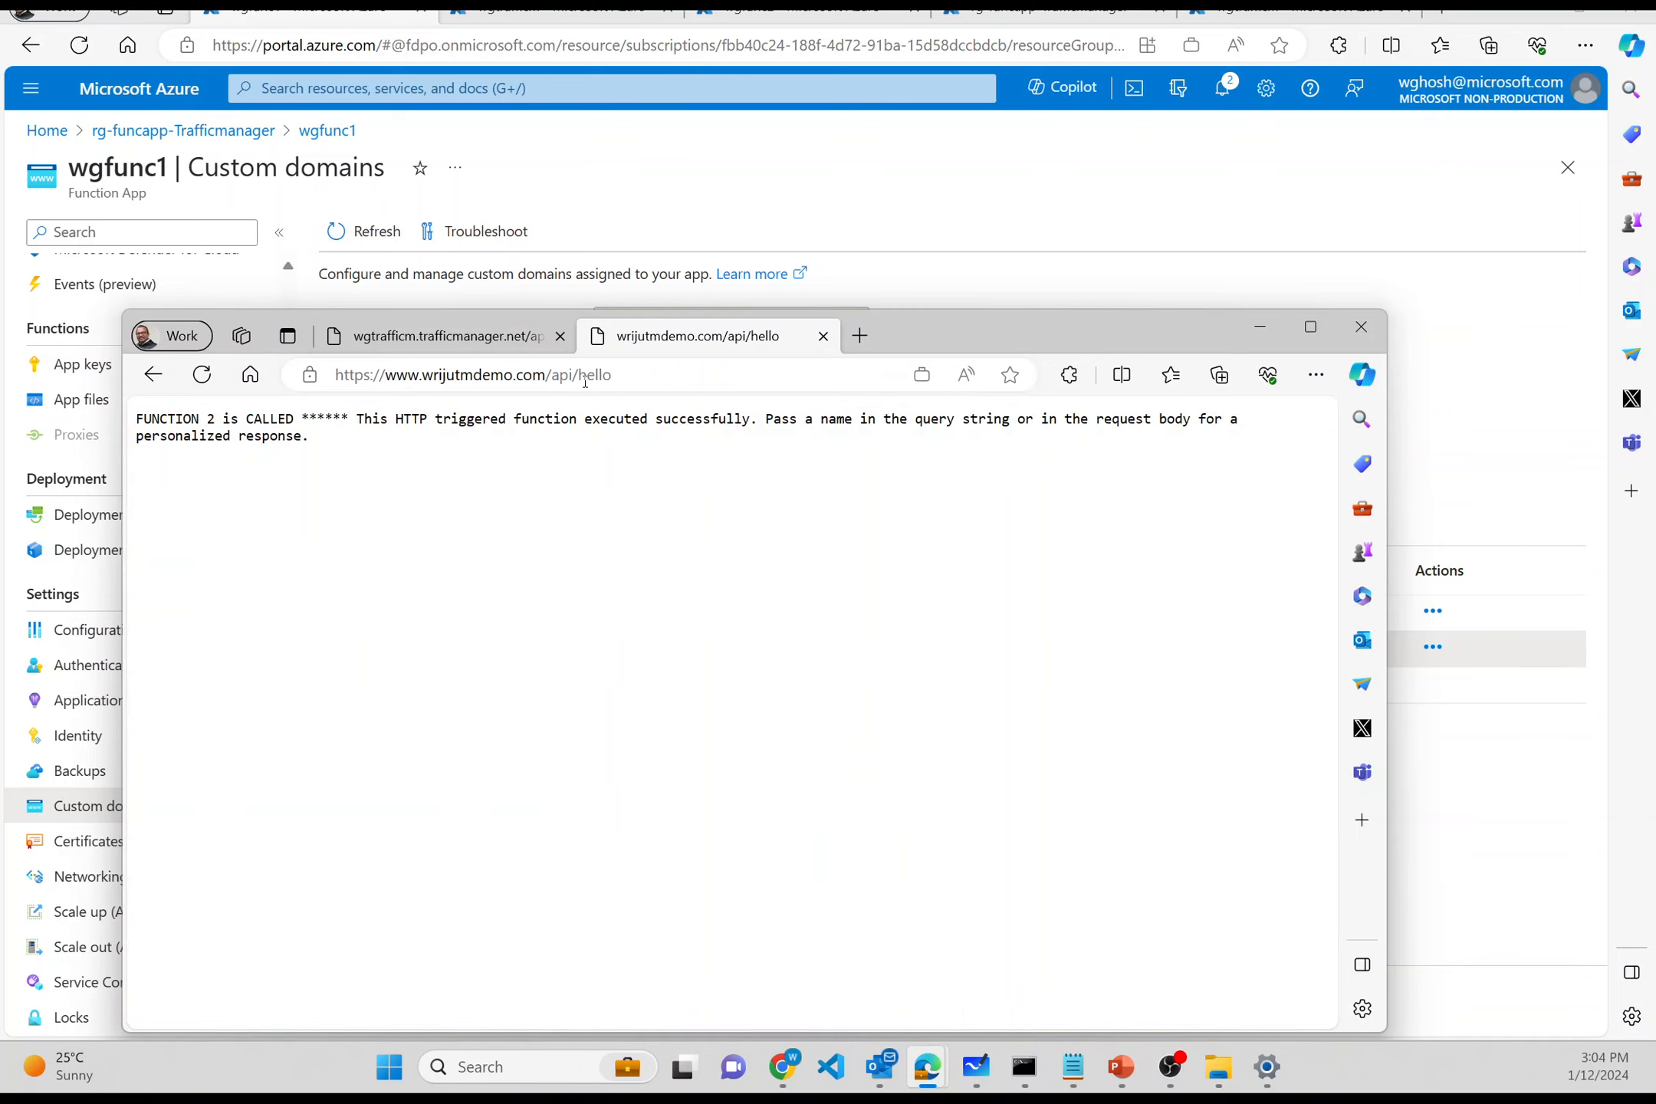
- Confirm the response reads FUNCTION 2 is CALLED, then return to wgfunc2's custom domains
{"action": "double_click", "coordinate": [166, 424]}
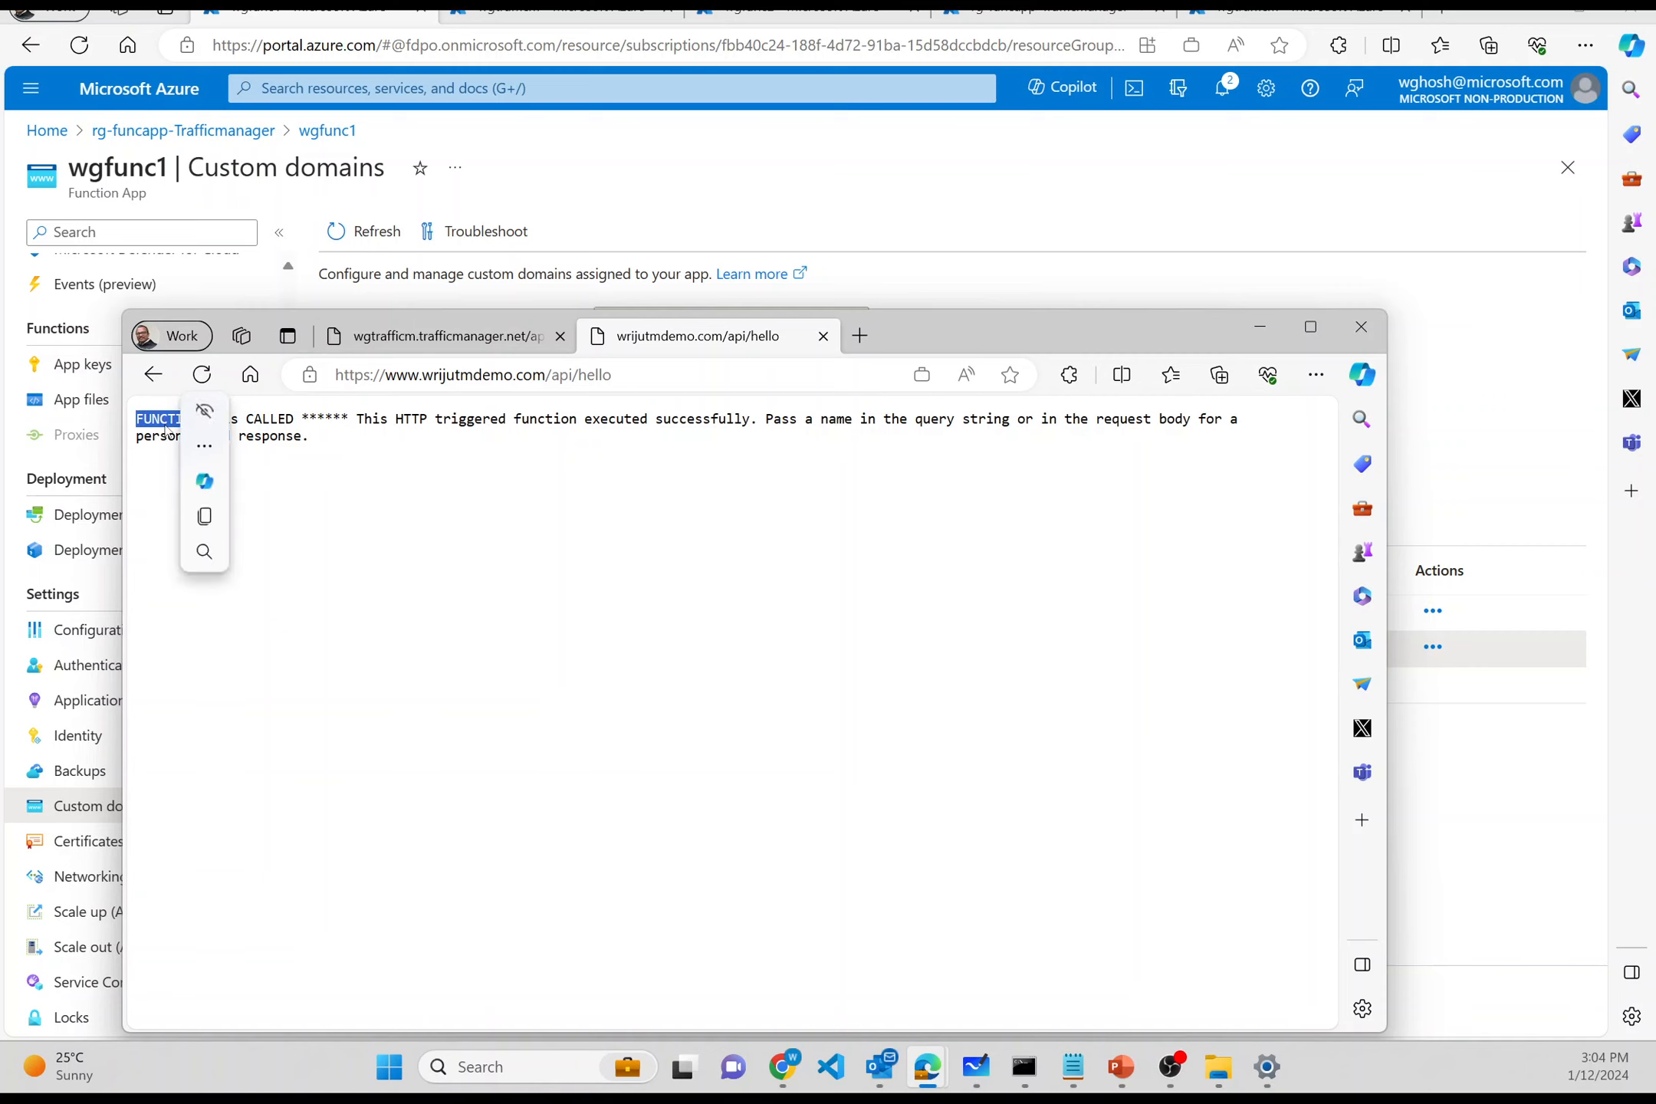
{"action": "left_click", "coordinate": [512, 513]}
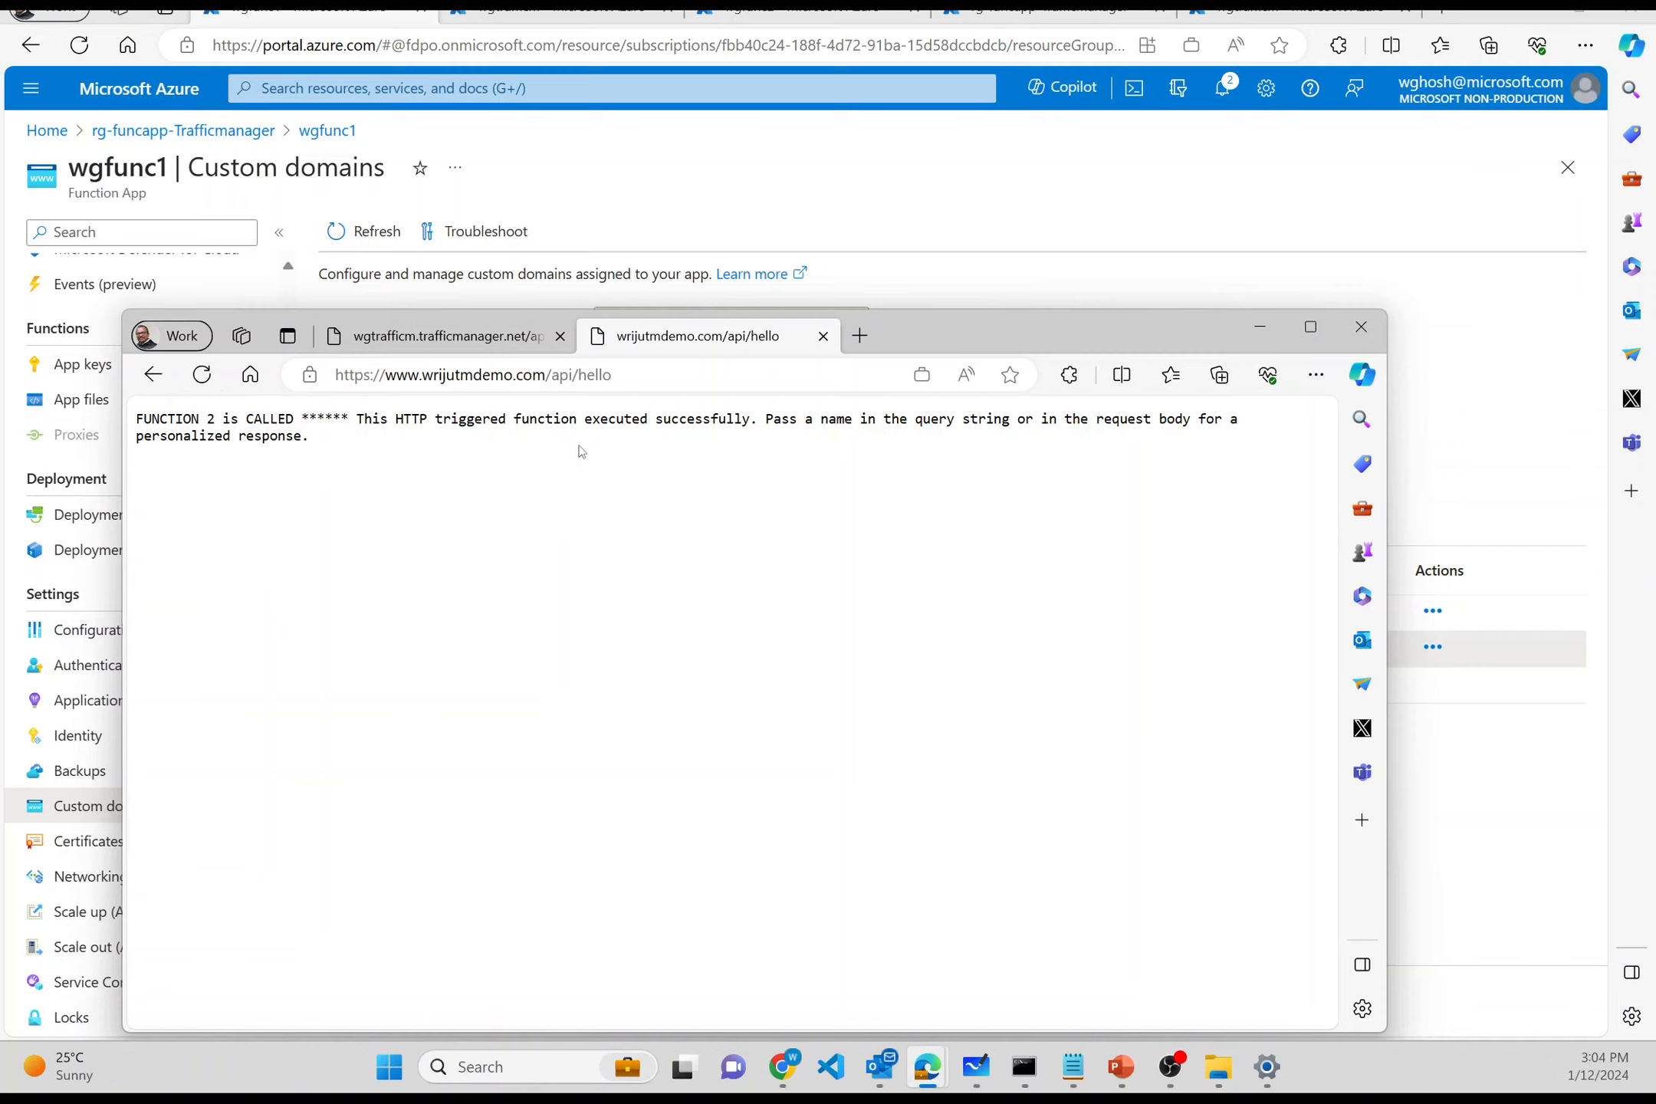
{"action": "left_click", "coordinate": [650, 376]}
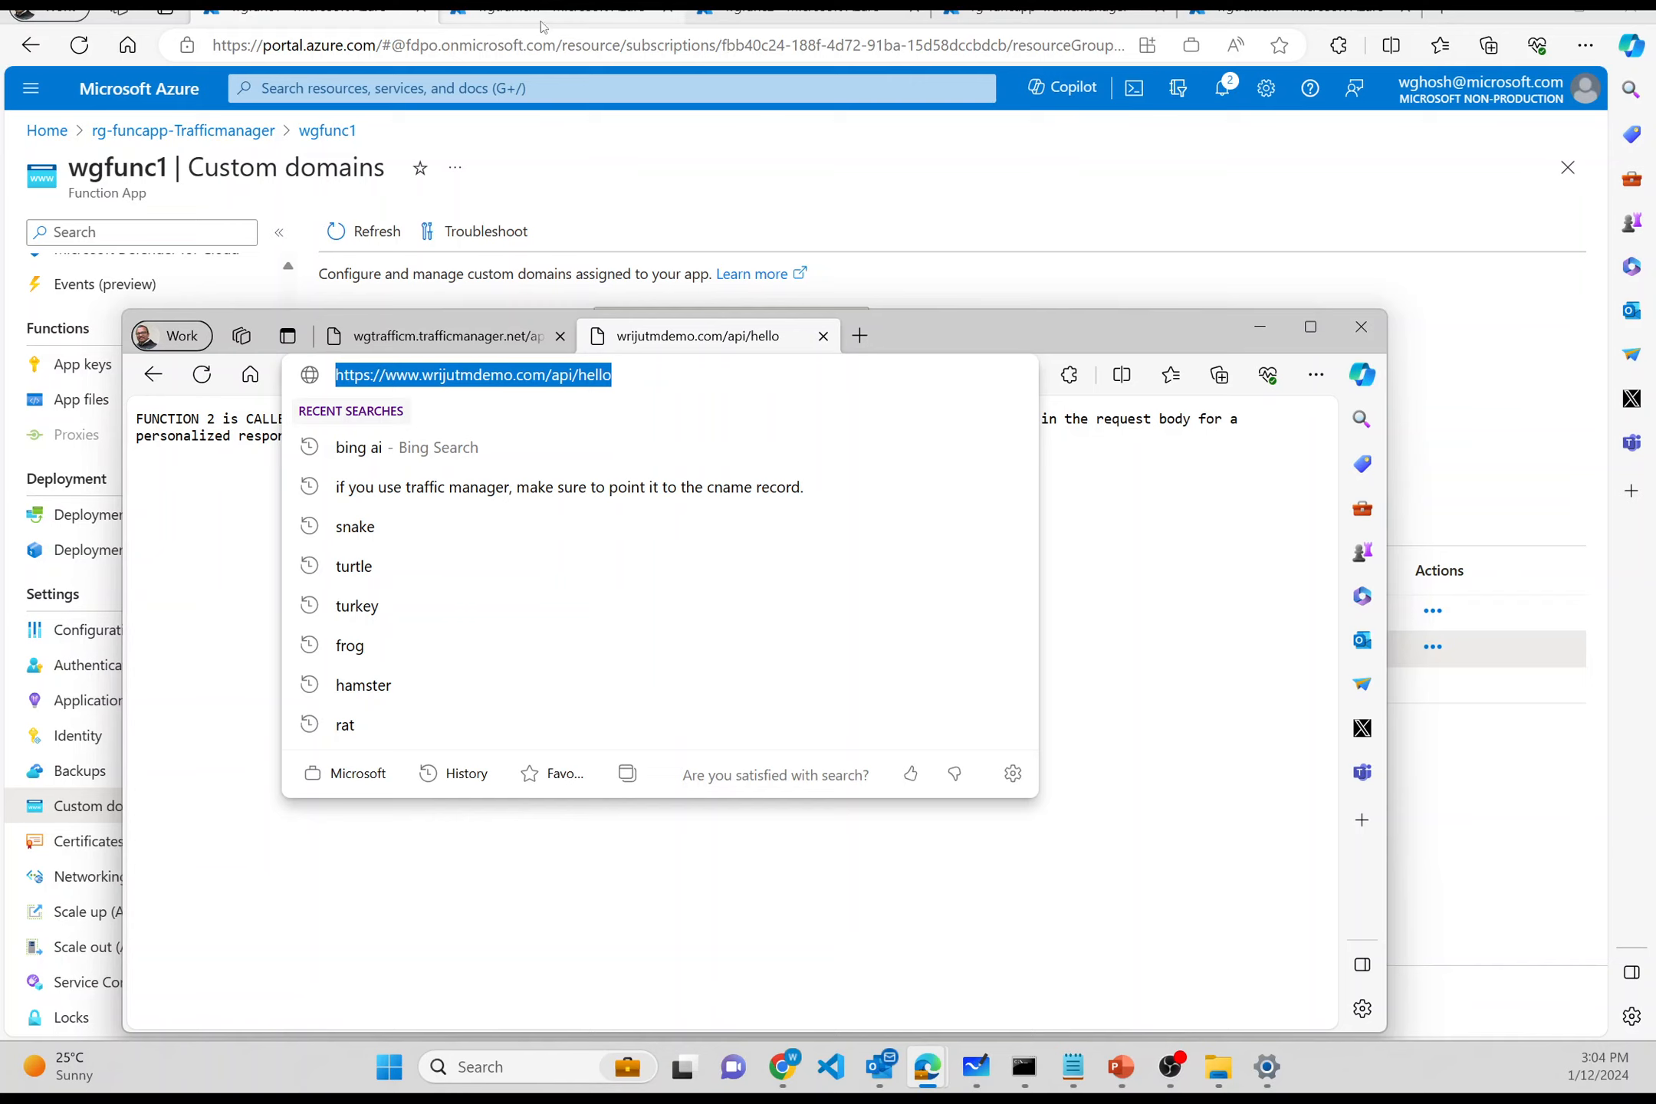
{"action": "left_click", "coordinate": [808, 7]}
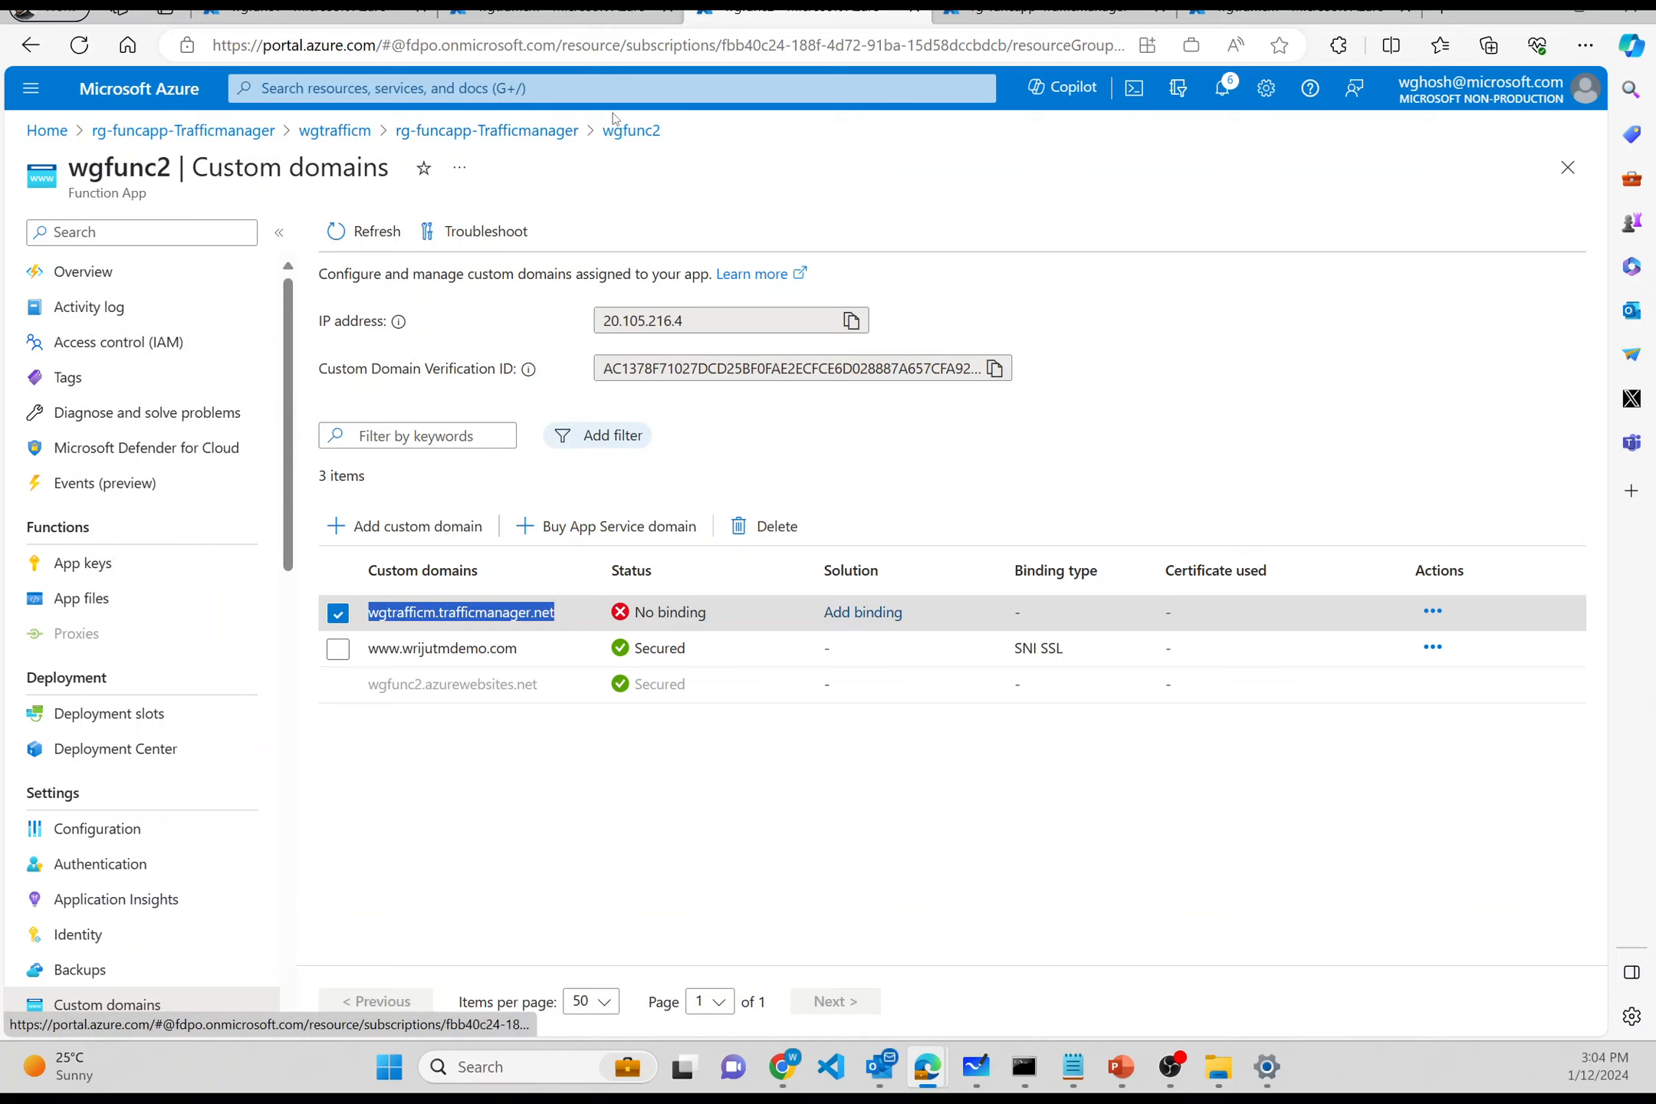
- Stop the wgfunc2 function app from its Overview, confirming with Yes
{"action": "left_click", "coordinate": [625, 136]}
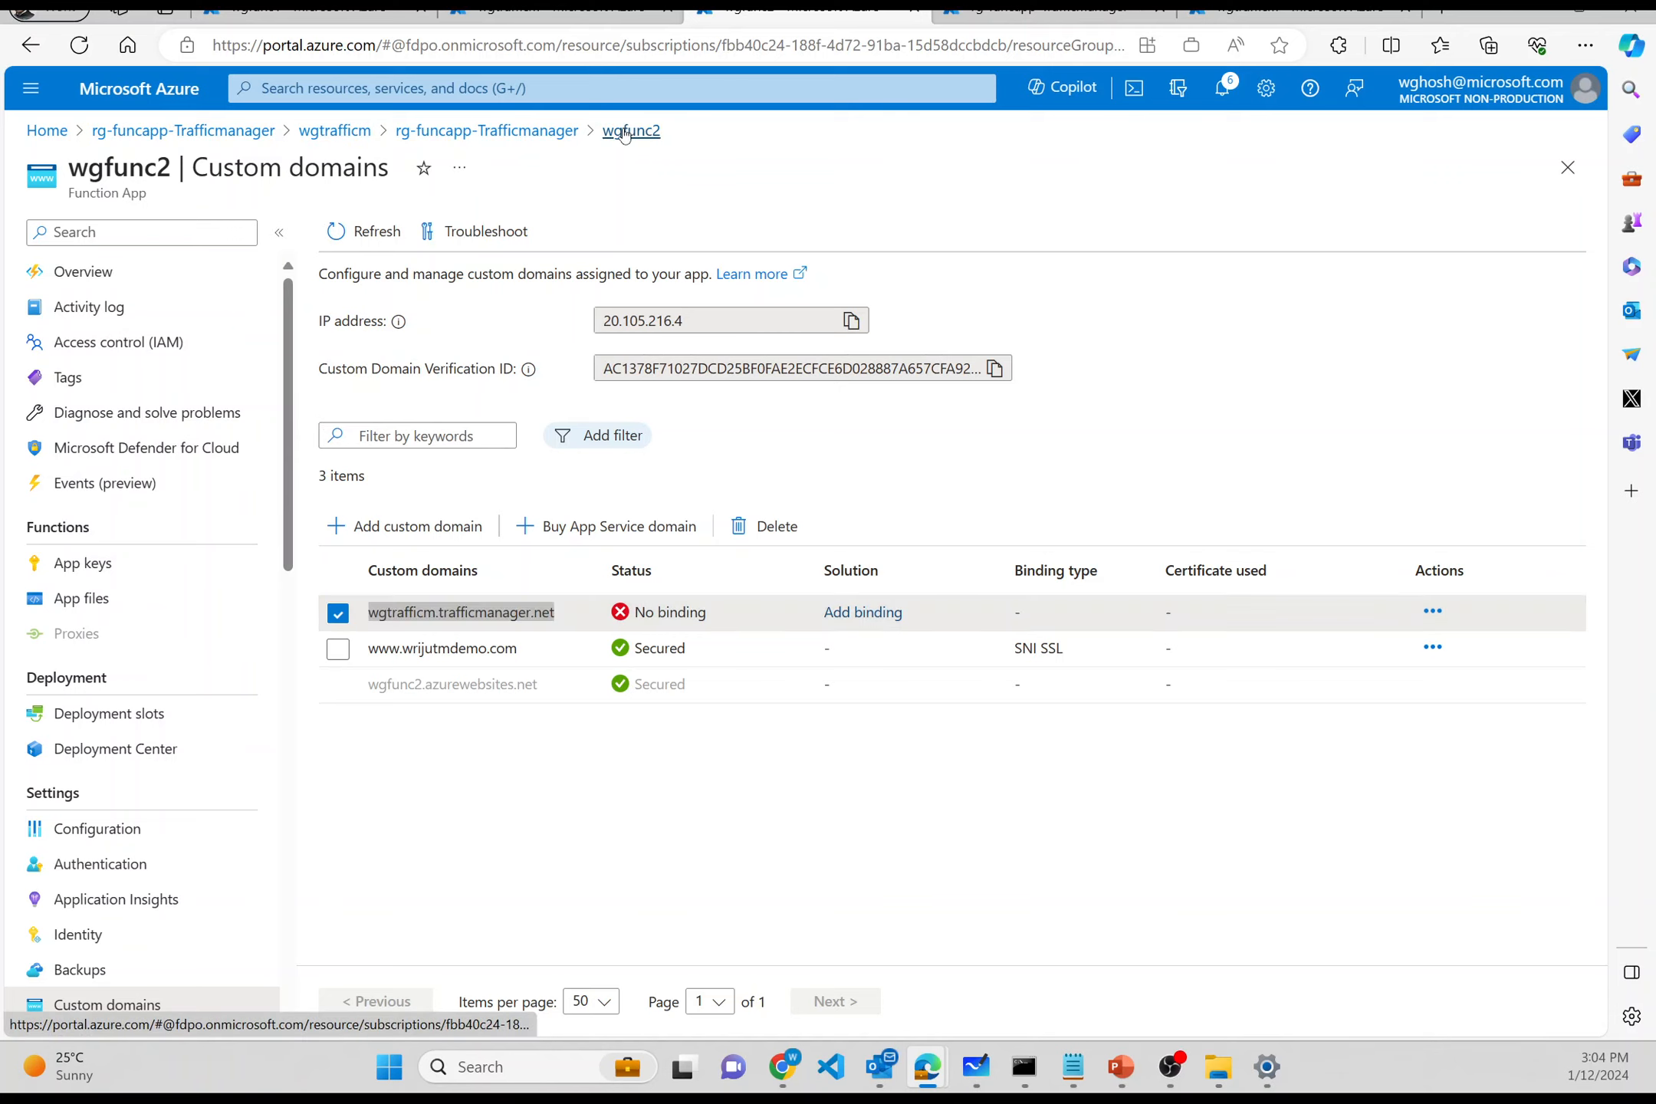
{"action": "left_click", "coordinate": [129, 274]}
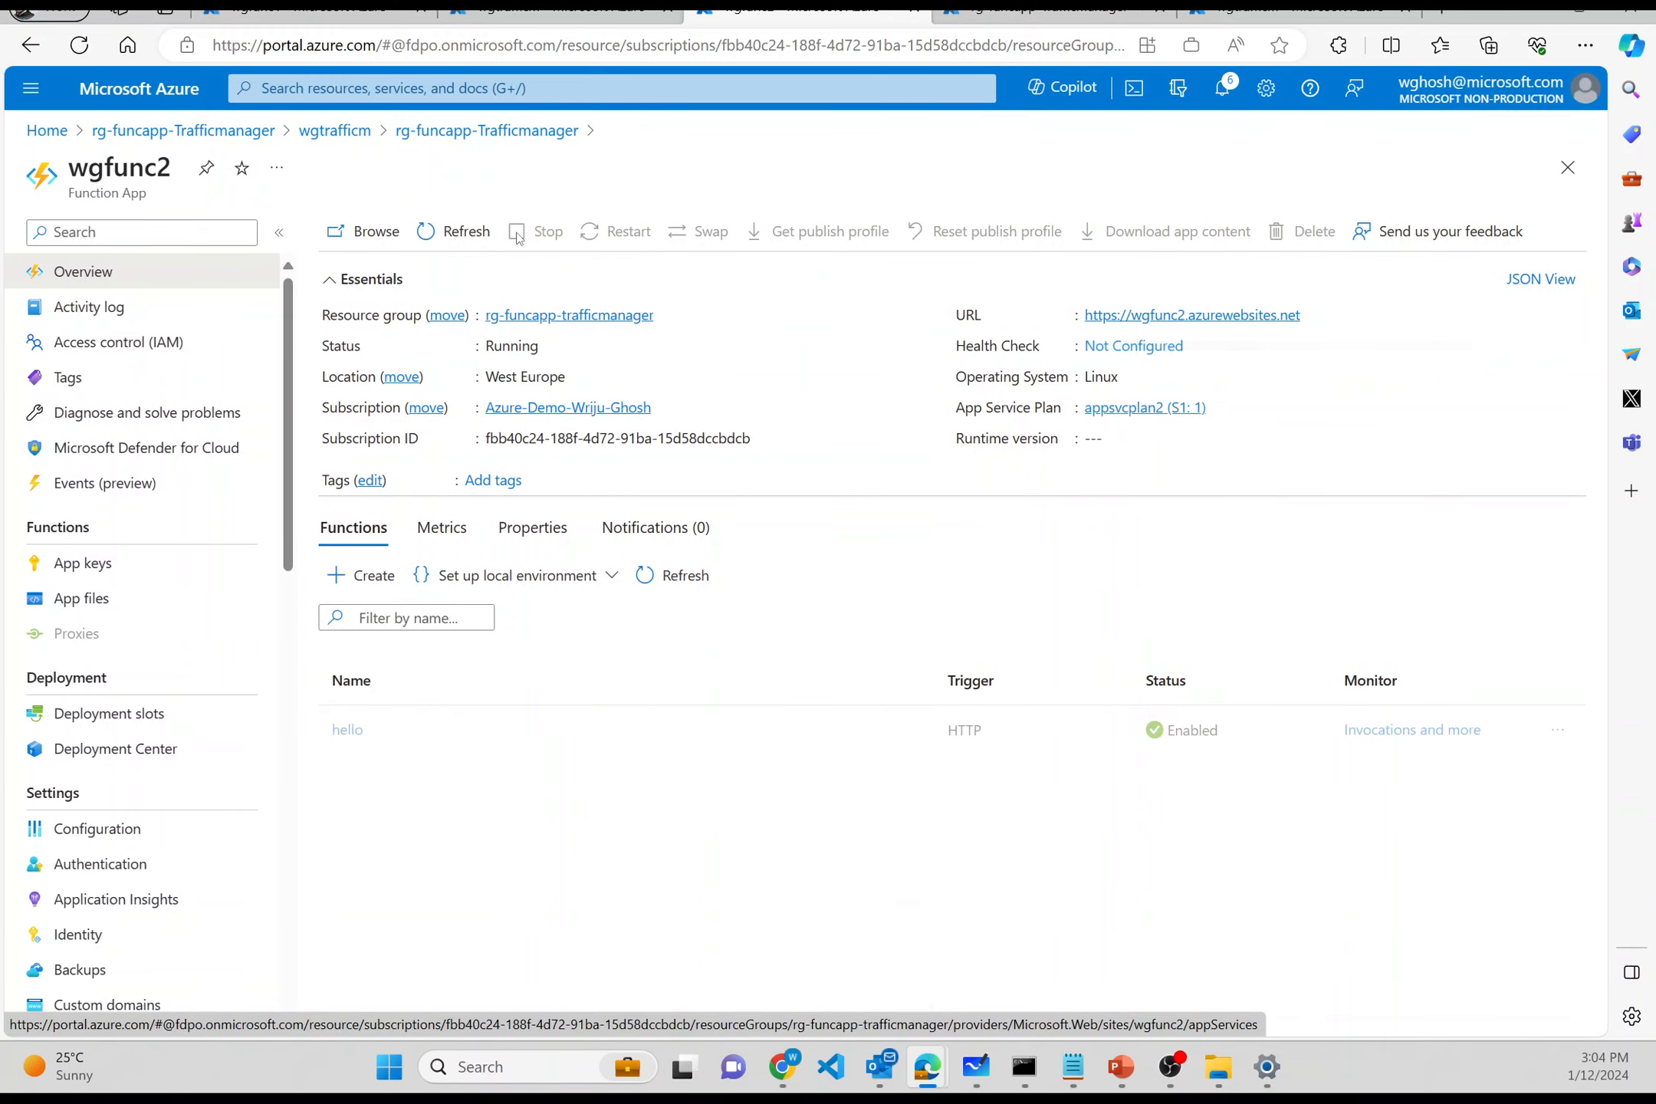
{"action": "left_click", "coordinate": [517, 234]}
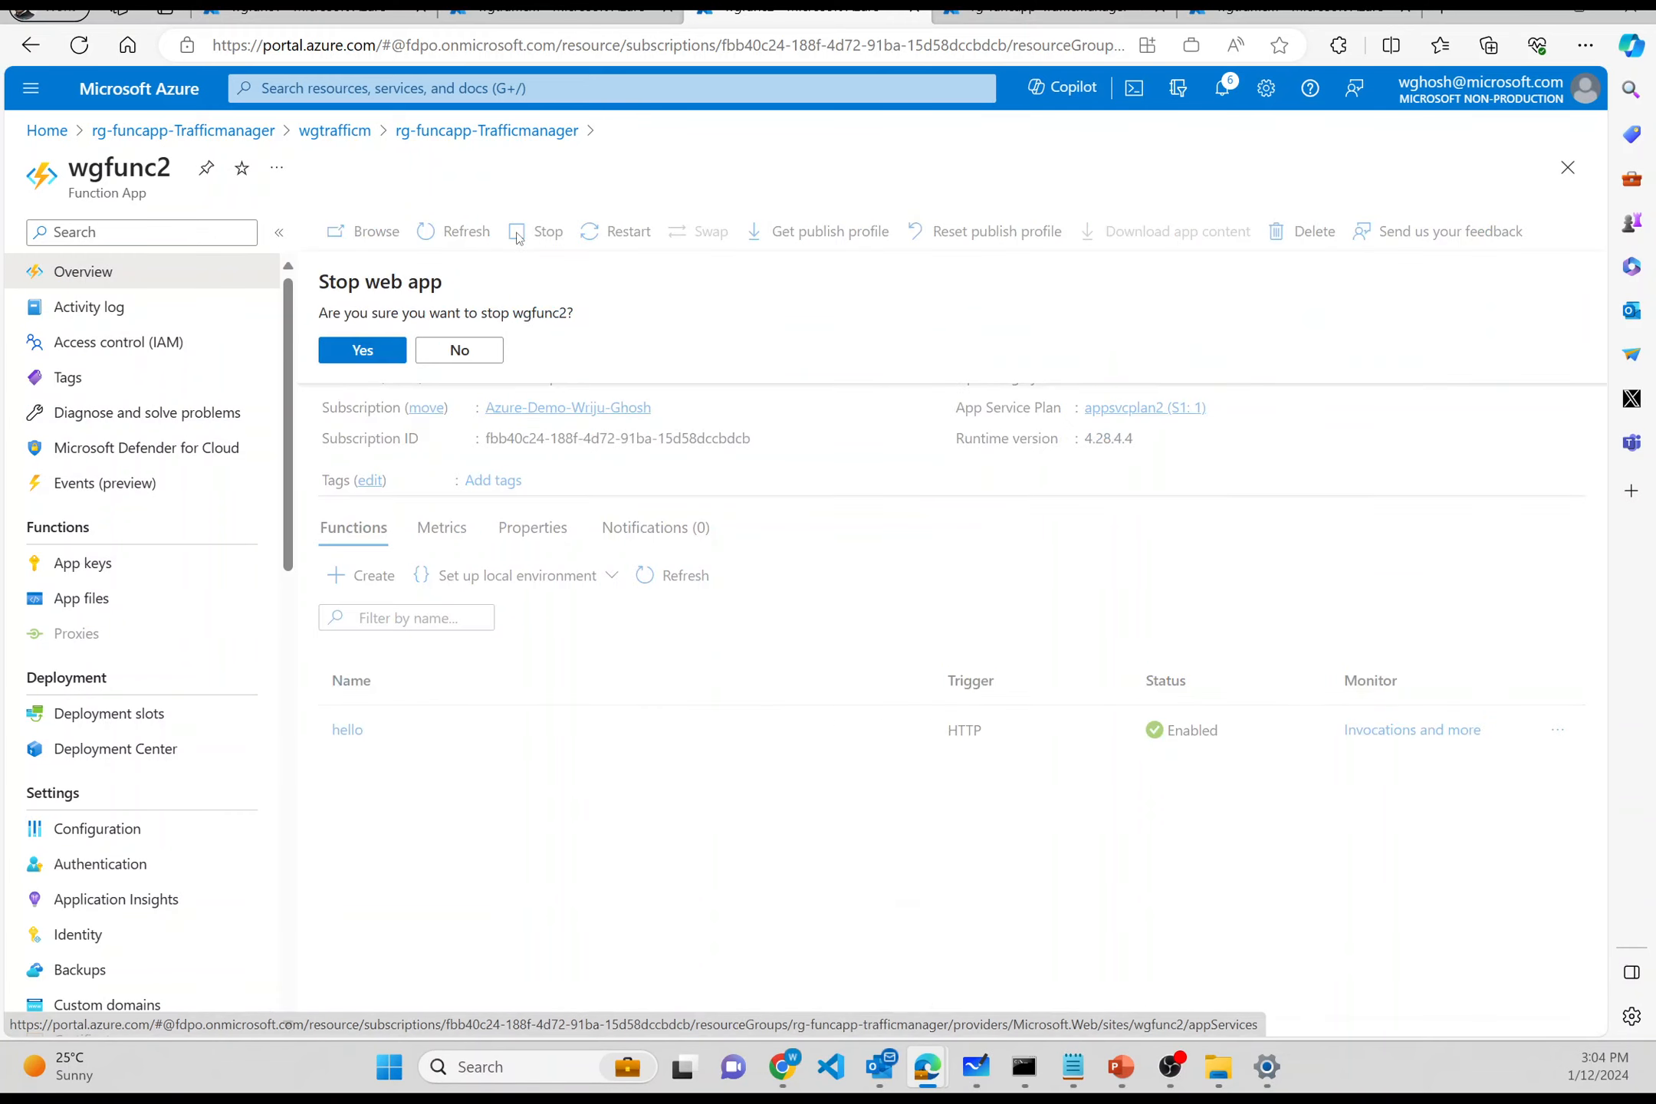
{"action": "left_click", "coordinate": [361, 350]}
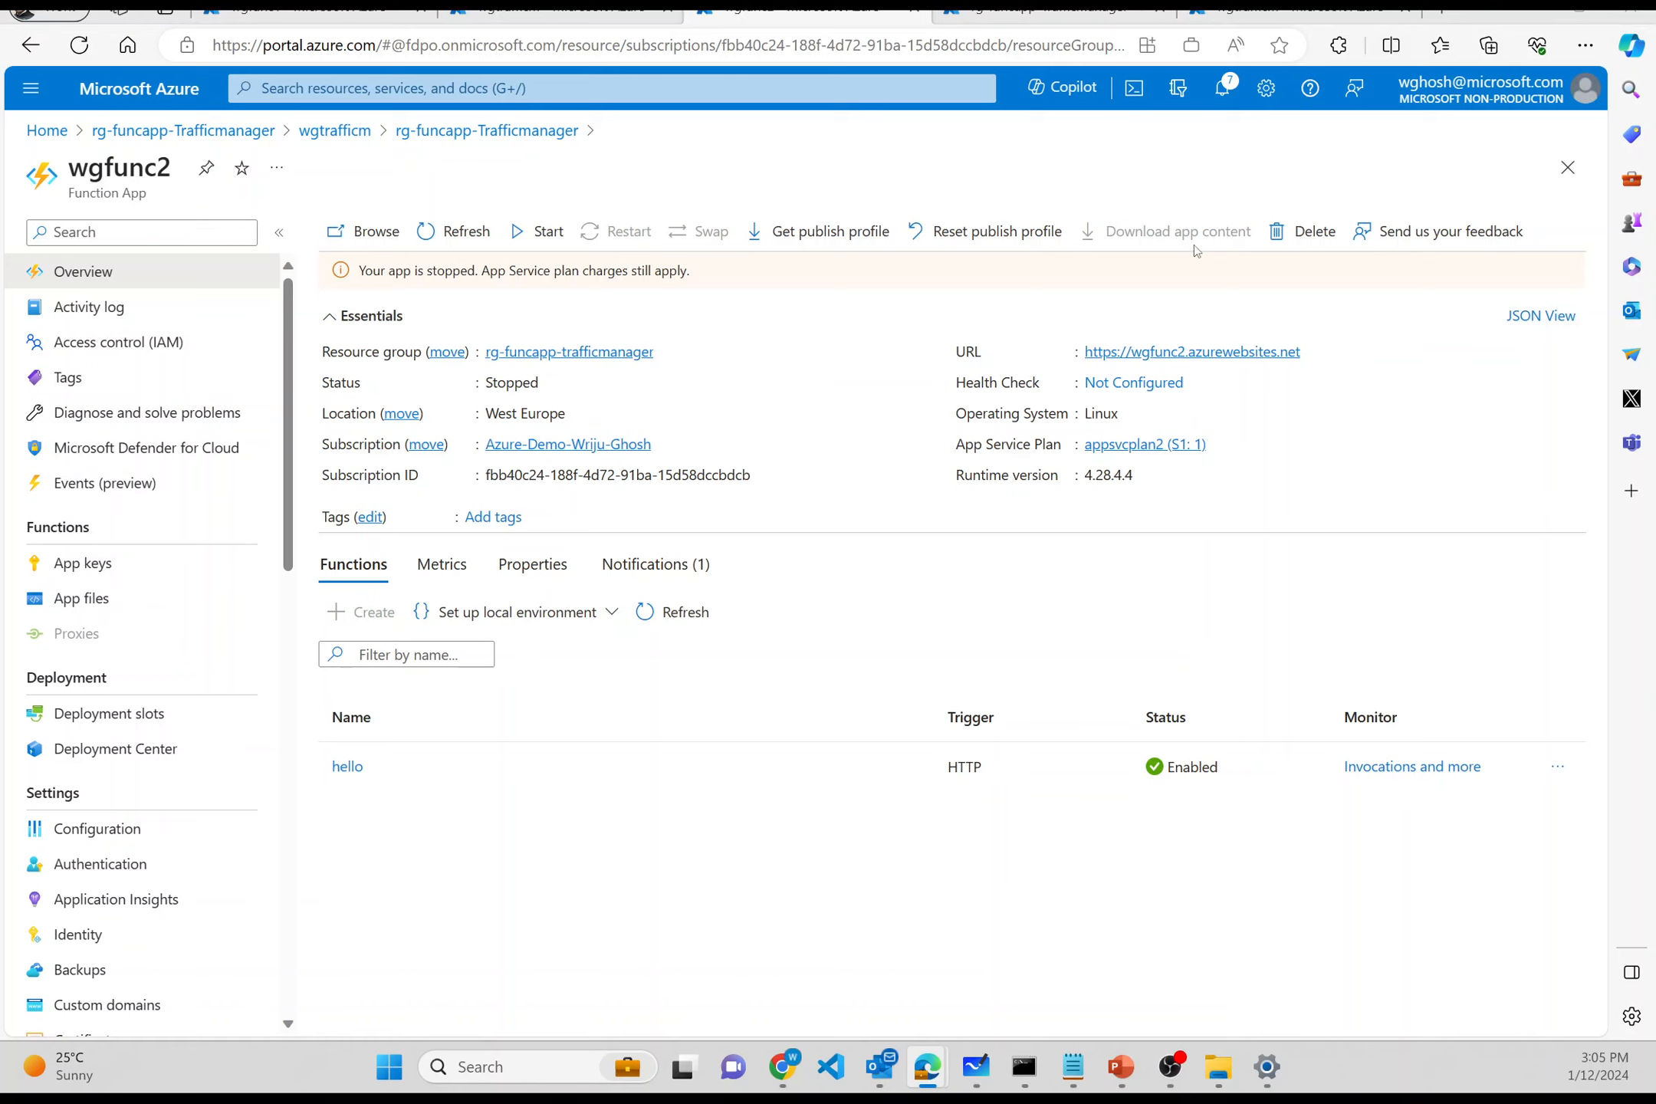
- Open digwebinterface.com in a new Edge tab
{"action": "key", "text": "alt+Tab"}
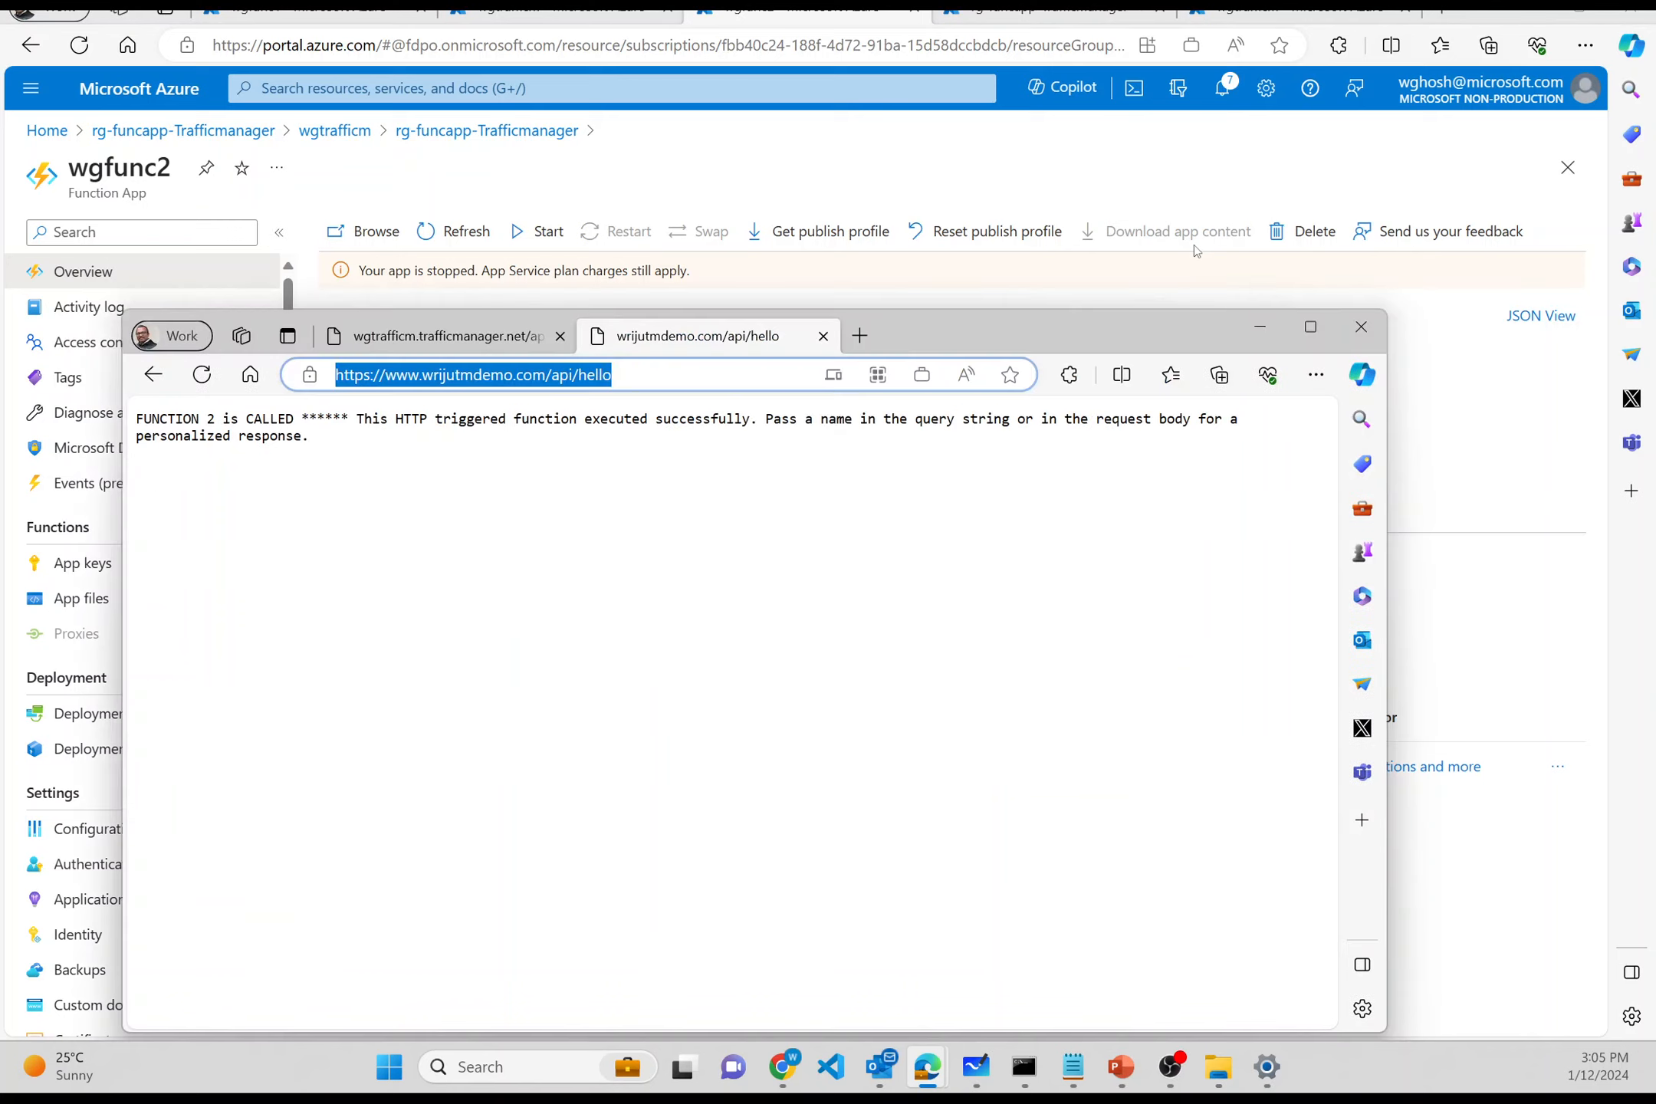
{"action": "left_click", "coordinate": [860, 335]}
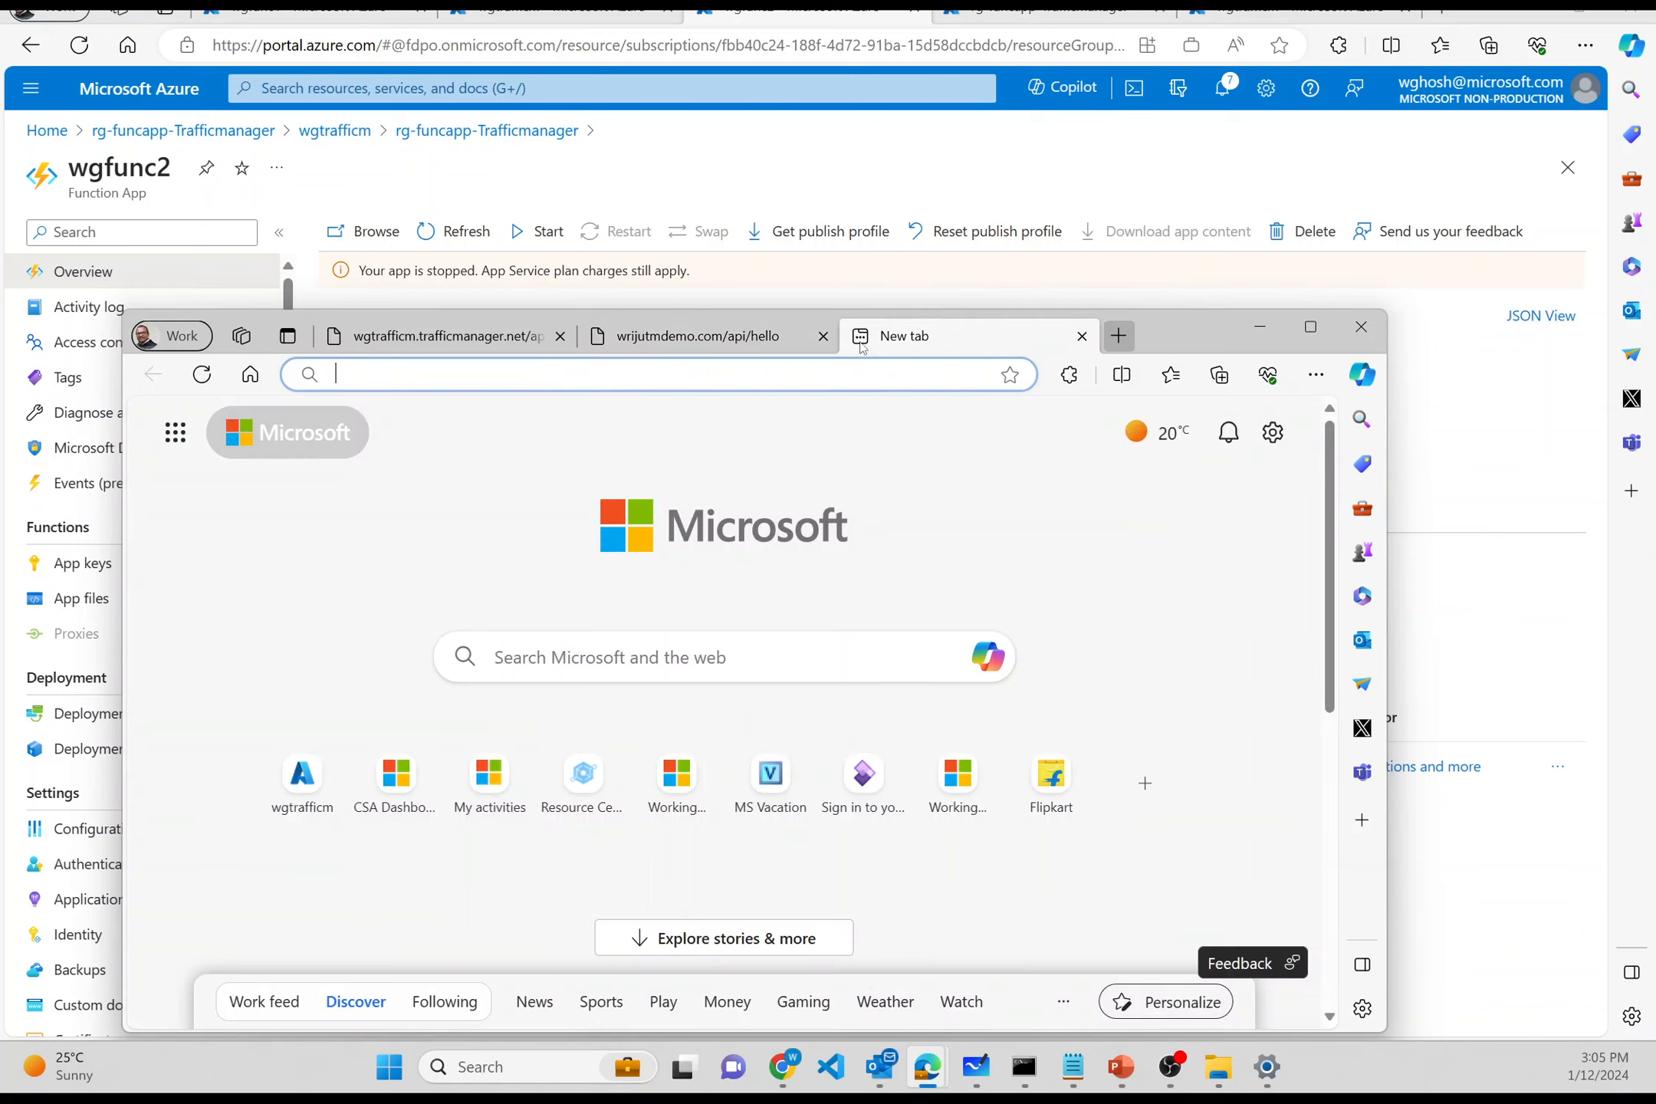
{"action": "type", "text": "https://www.digwebinterface.com/"}
{"action": "key", "text": "Return"}
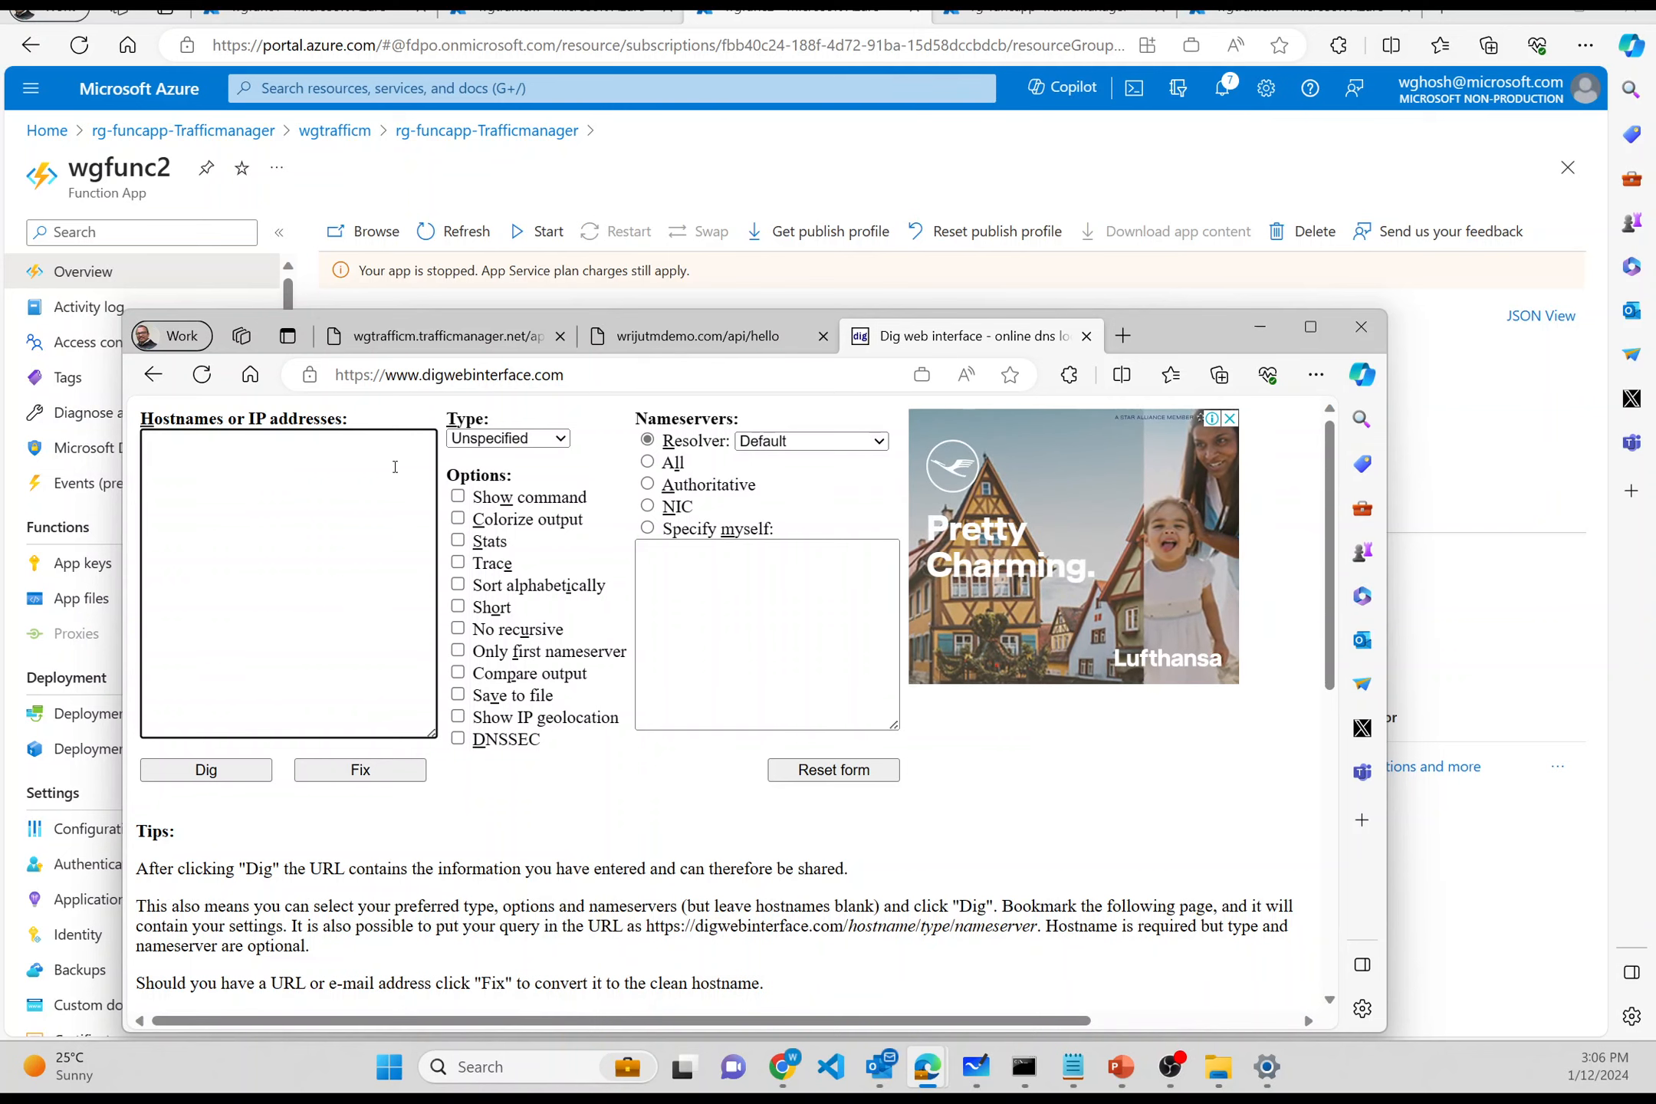
{"action": "left_click", "coordinate": [473, 337]}
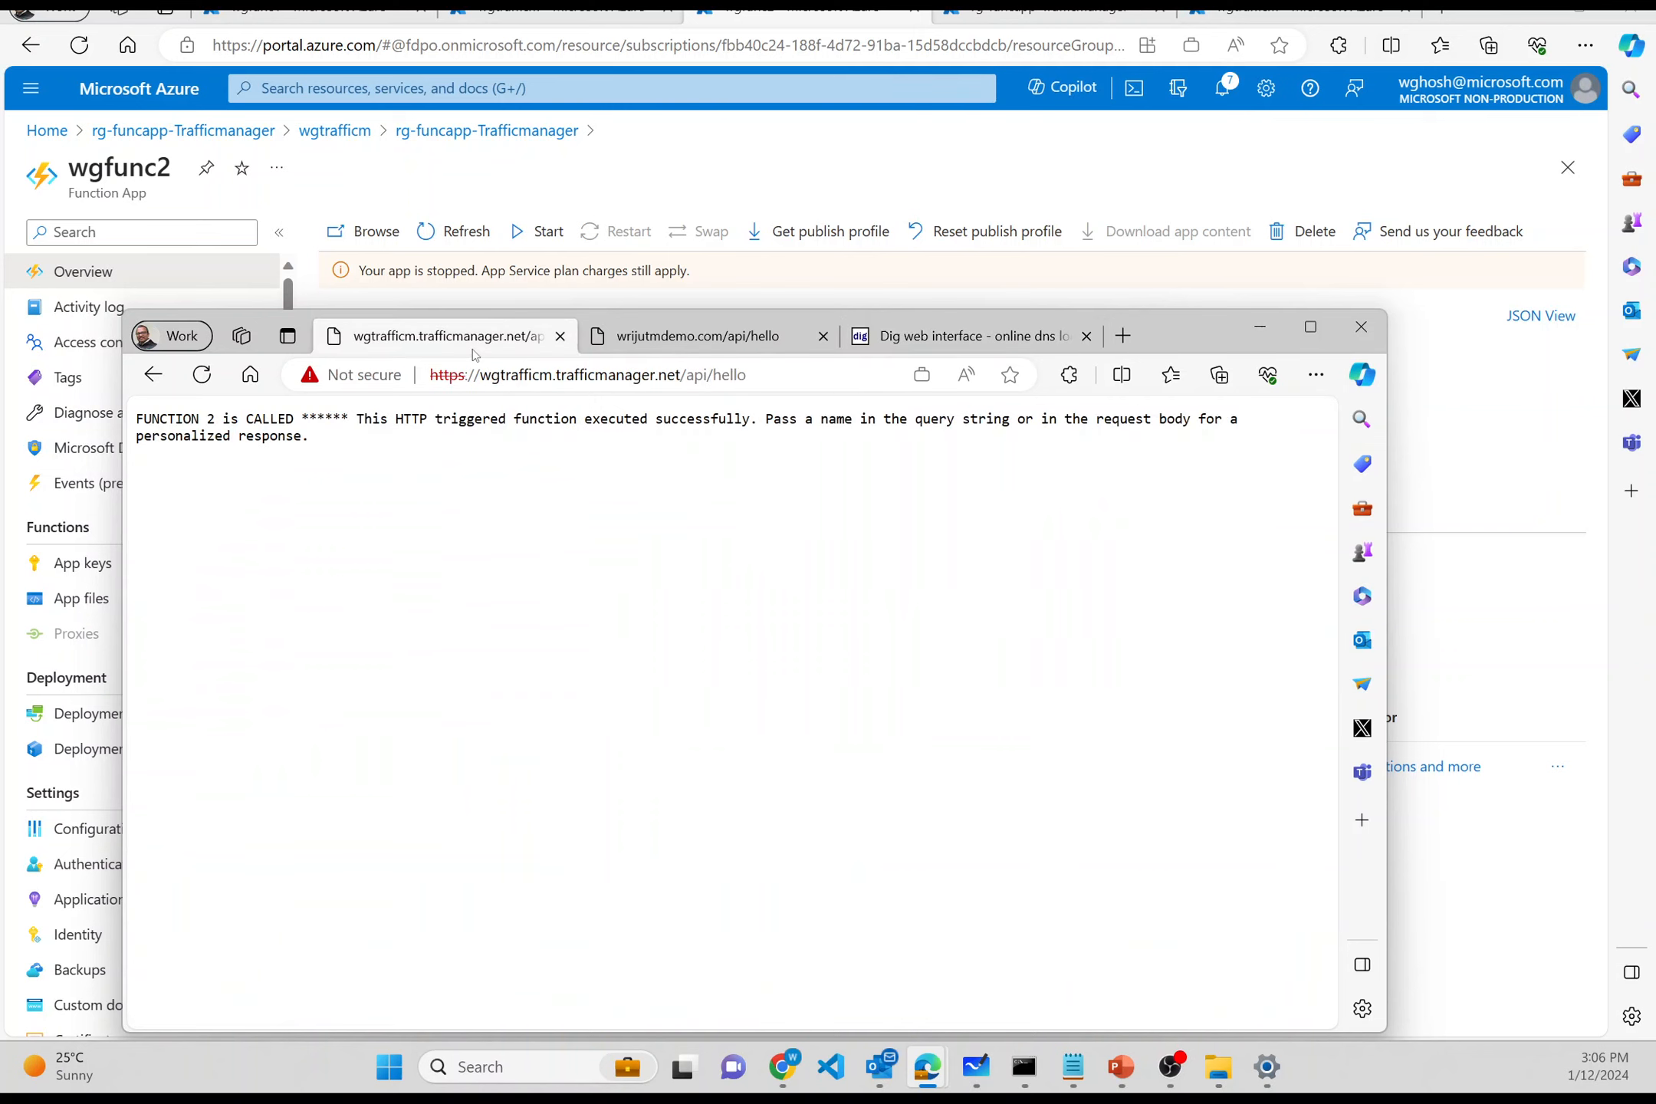
{"action": "left_click", "coordinate": [689, 331]}
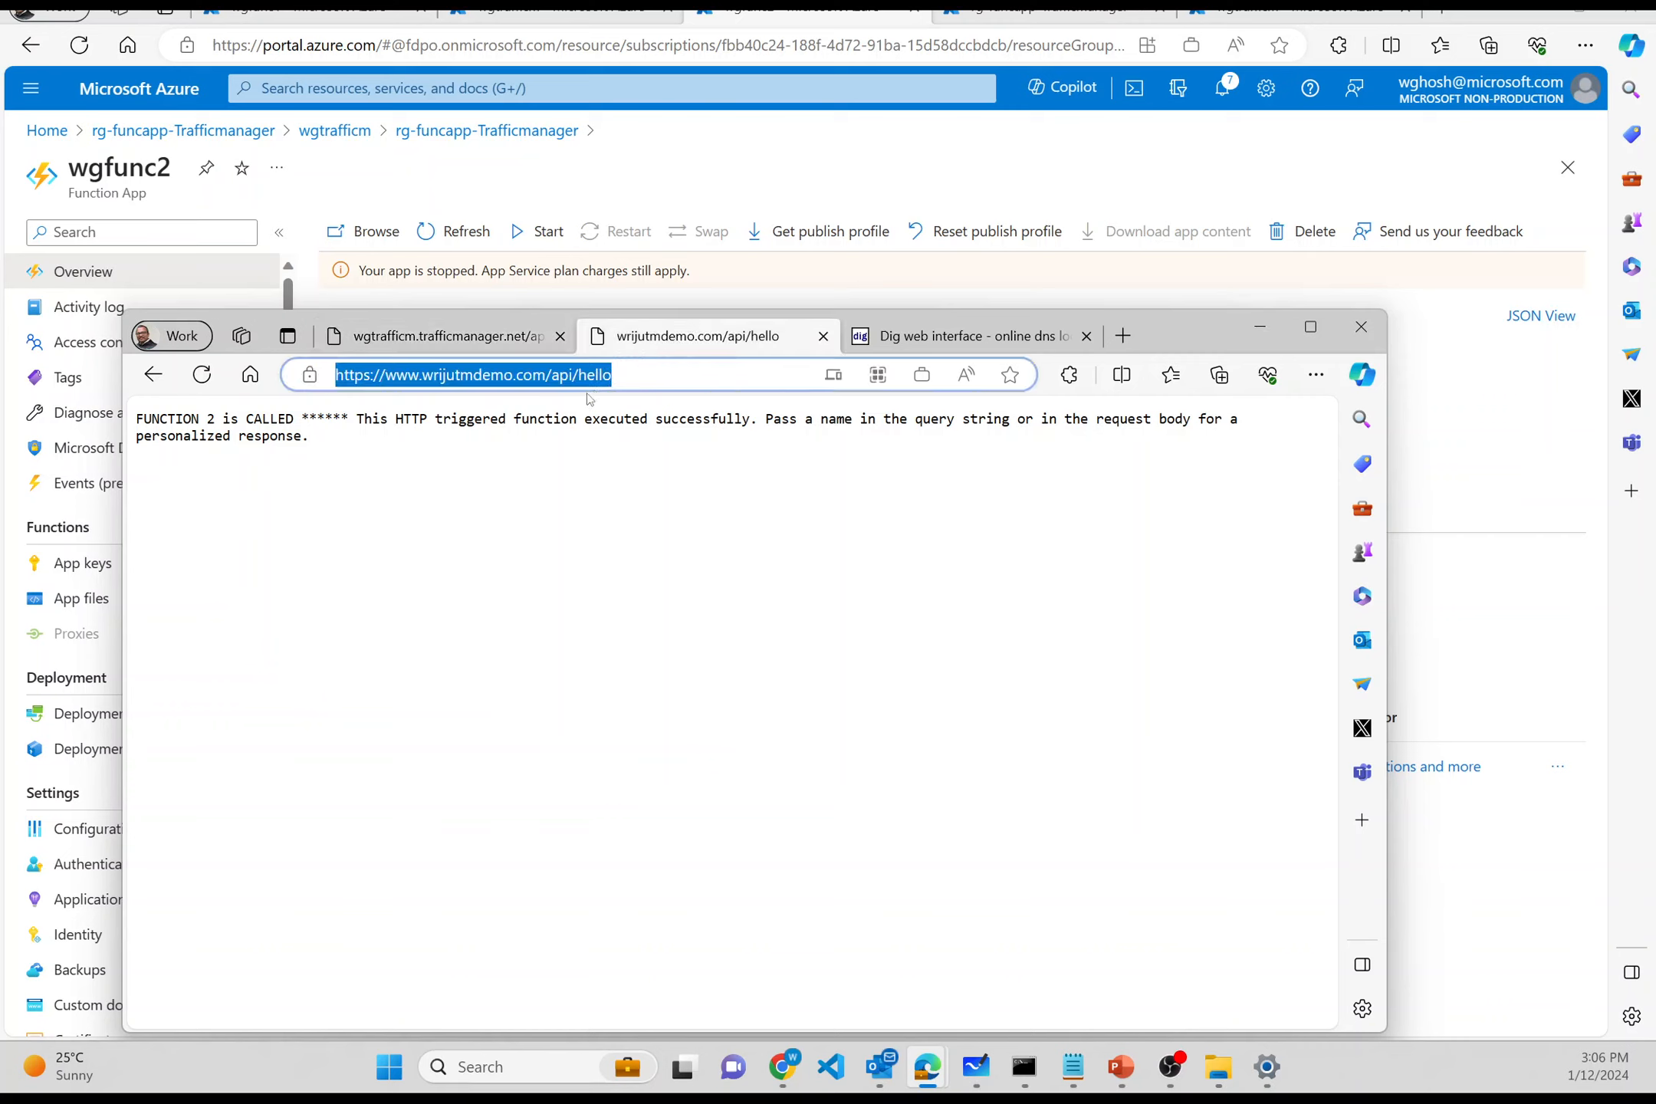
{"action": "left_click", "coordinate": [559, 389]}
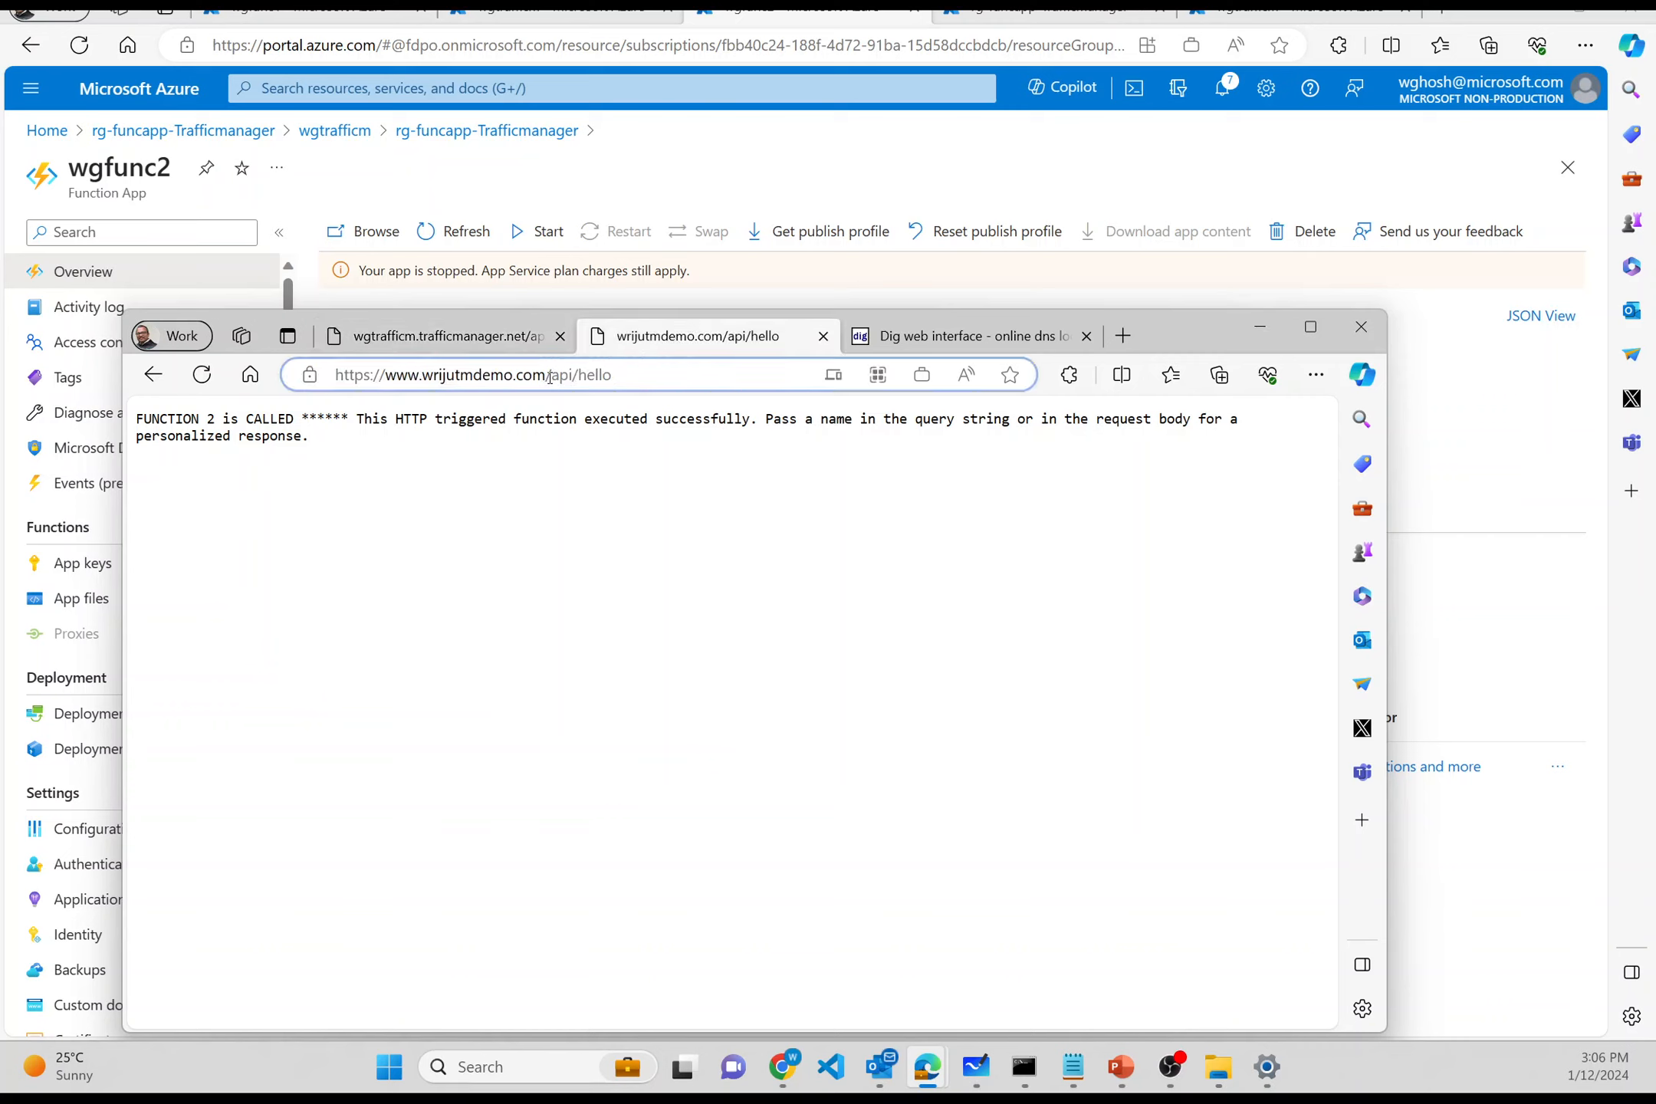
{"action": "key", "text": "shift+Left"}
{"action": "key", "text": "shift+Left"}
{"action": "key", "text": "shift+Left"}
{"action": "key", "text": "shift+Left"}
{"action": "key", "text": "shift+Left"}
{"action": "key", "text": "shift+Left"}
{"action": "key", "text": "shift+Left"}
{"action": "key", "text": "shift+Left"}
{"action": "key", "text": "shift+Left"}
{"action": "key", "text": "shift+Left"}
{"action": "key", "text": "shift+Left"}
{"action": "key", "text": "shift+Left"}
{"action": "key", "text": "shift+Left"}
{"action": "key", "text": "shift+Left"}
{"action": "key", "text": "shift+Left"}
{"action": "key", "text": "shift+Left"}
{"action": "key", "text": "shift+Left"}
{"action": "key", "text": "shift+Left"}
{"action": "key", "text": "shift+Left"}
{"action": "key", "text": "ctrl+c"}
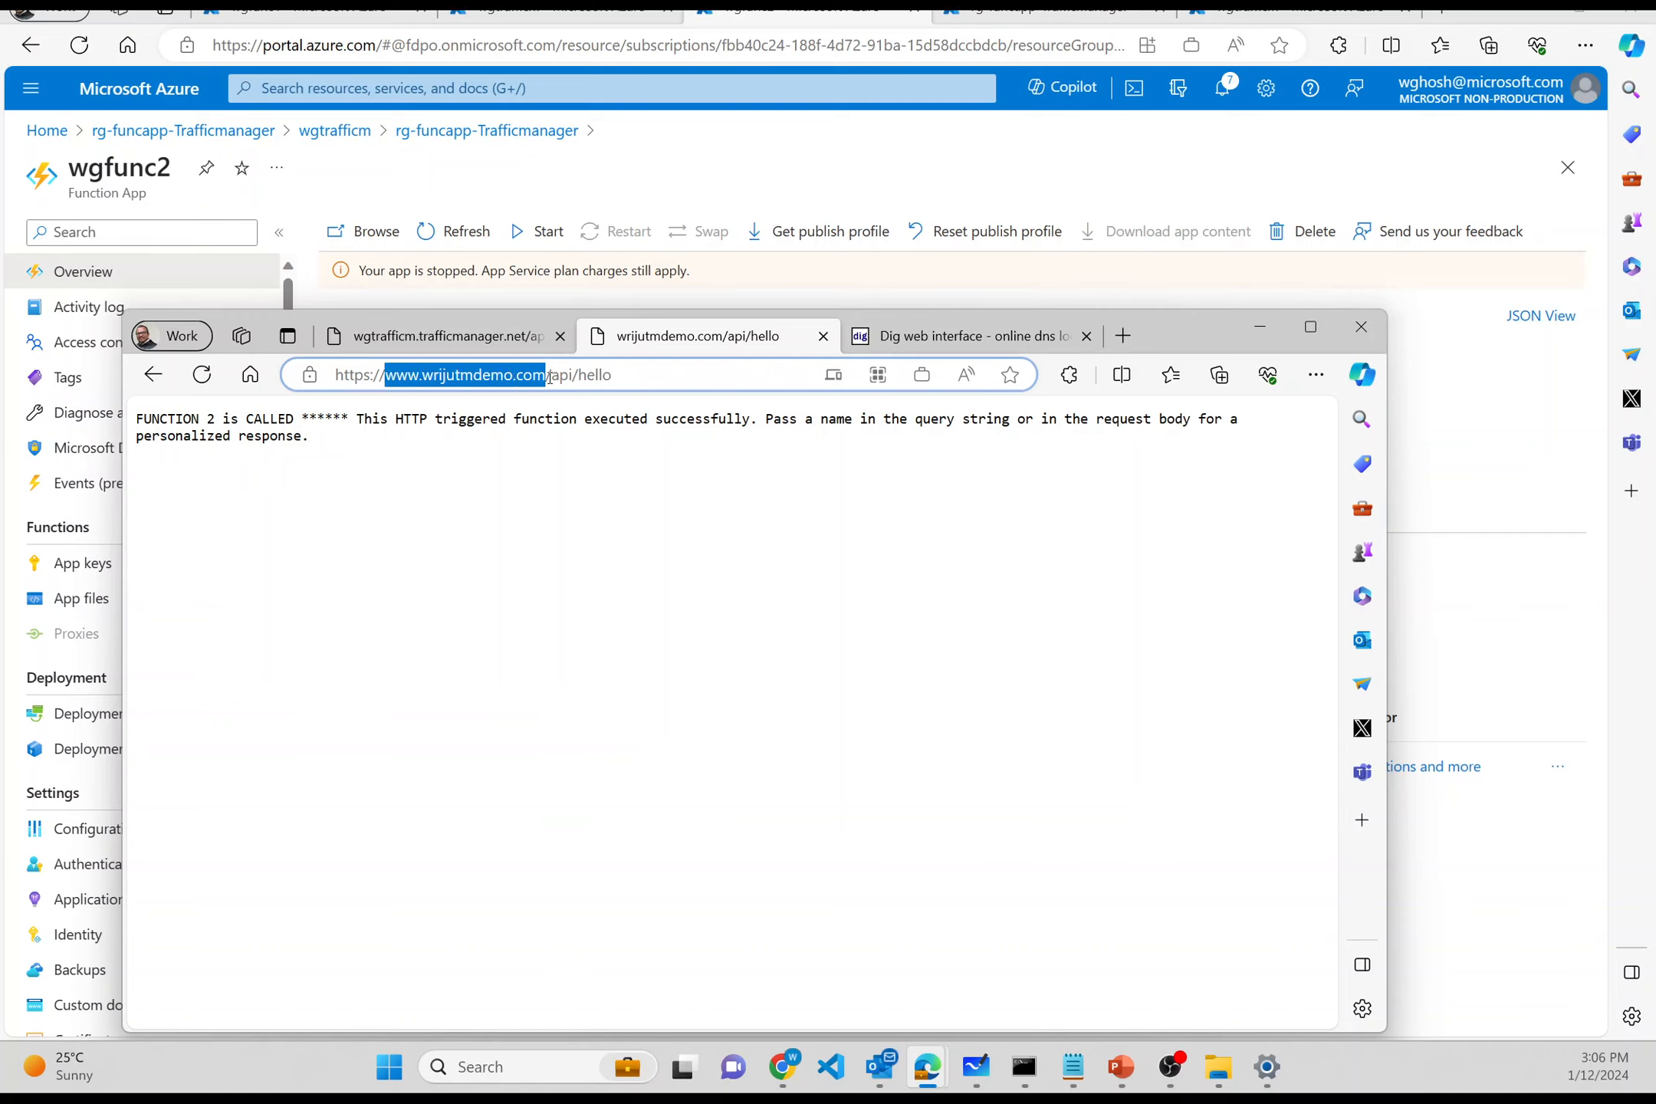
{"action": "key", "text": "ctrl+shift+Tab"}
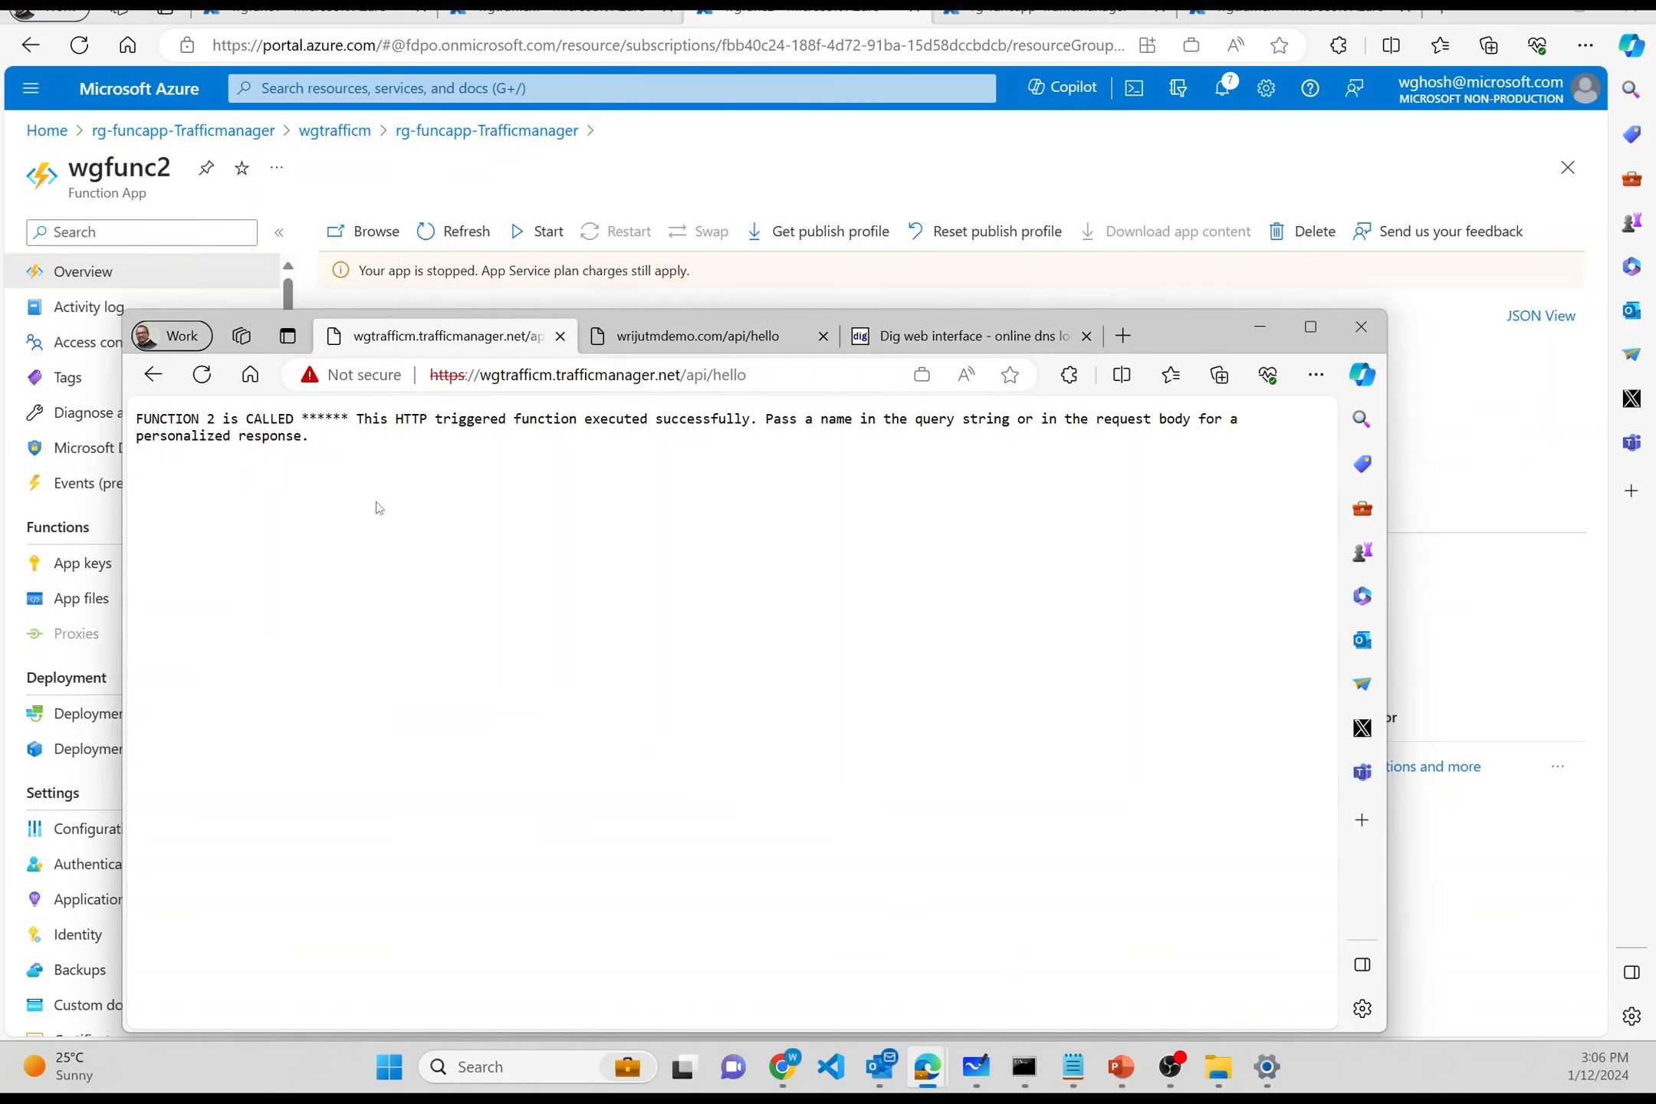
{"action": "key", "text": "alt+Tab"}
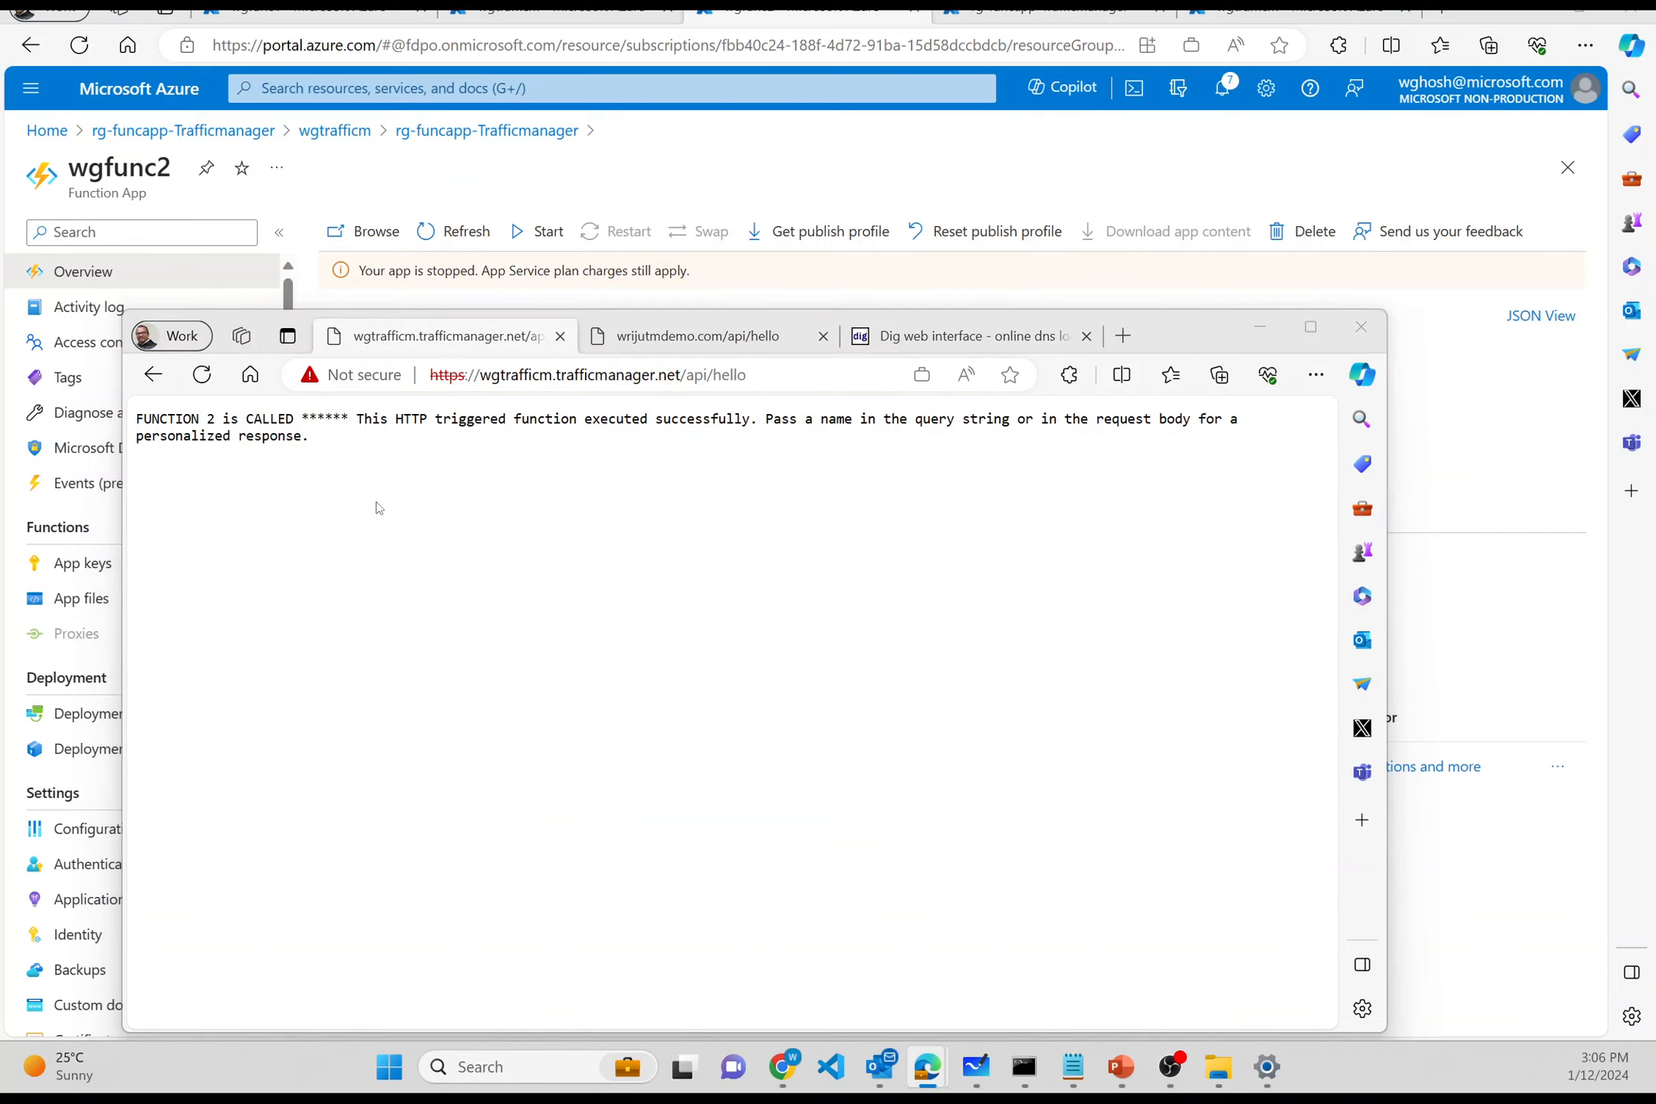
{"action": "key", "text": "alt+Tab"}
{"action": "key", "text": "ctrl+shift+Tab"}
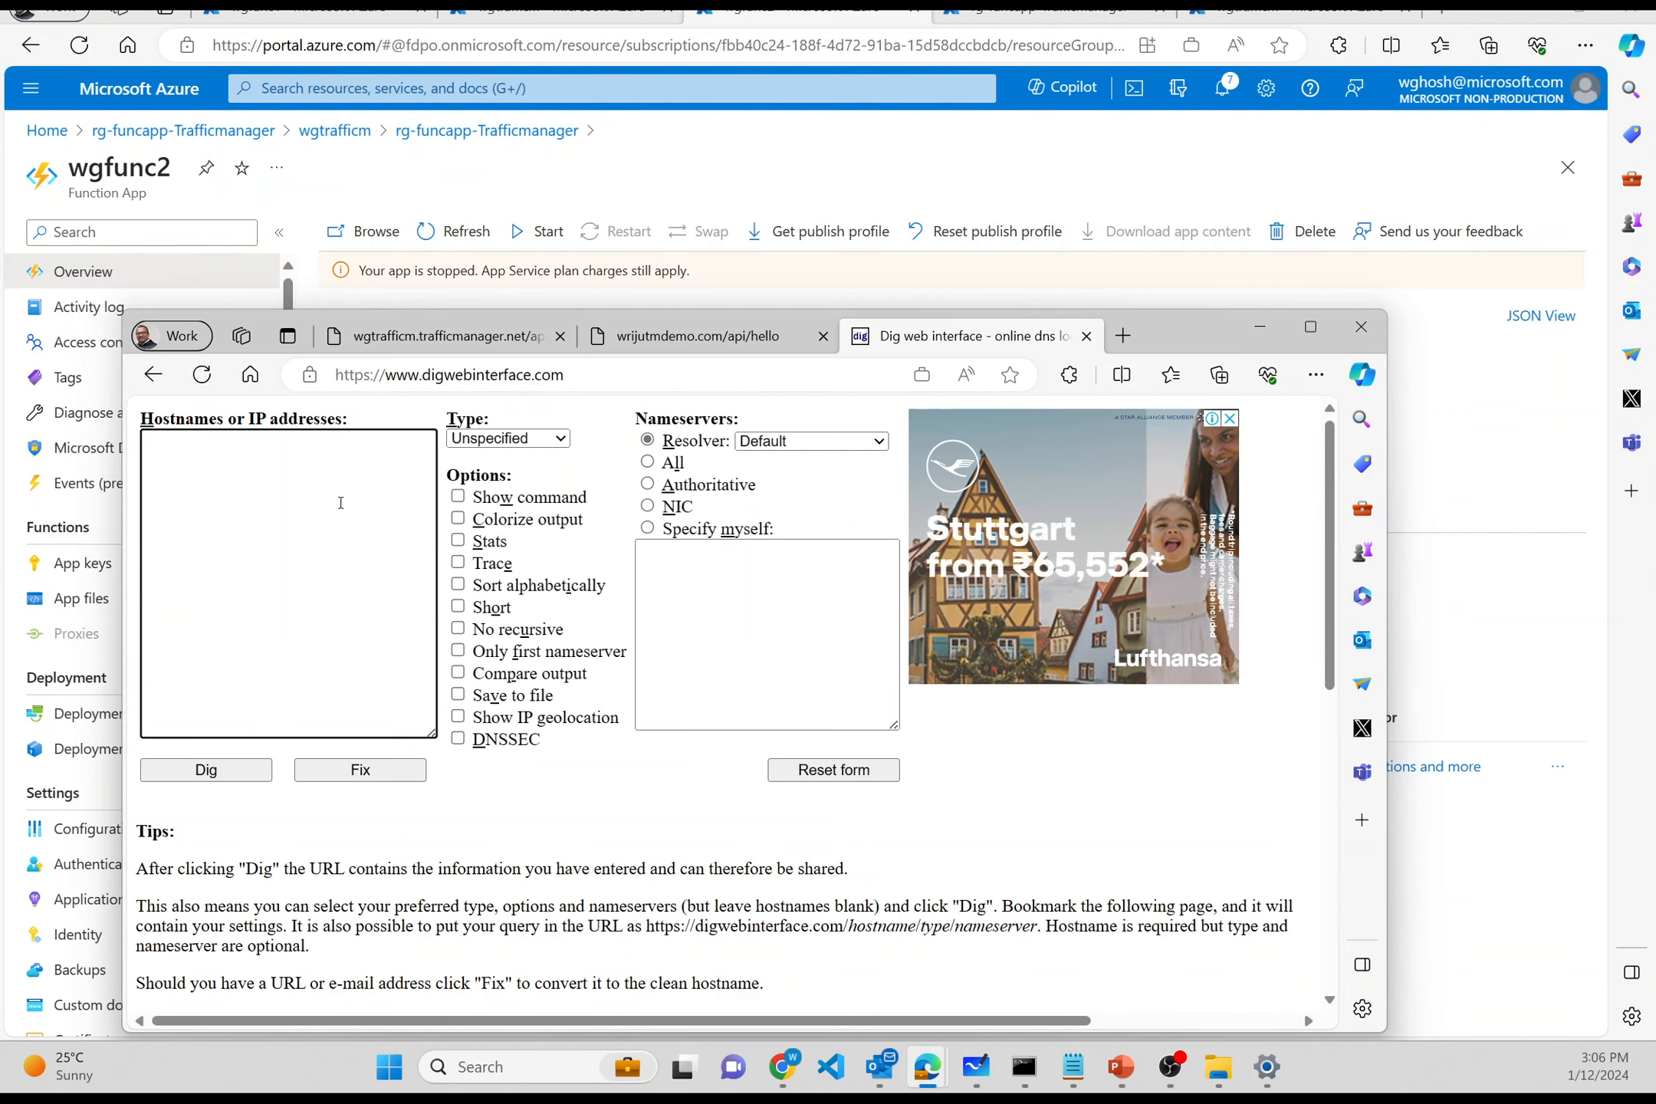
{"action": "key", "text": "ctrl+v"}
{"action": "left_click", "coordinate": [230, 771]}
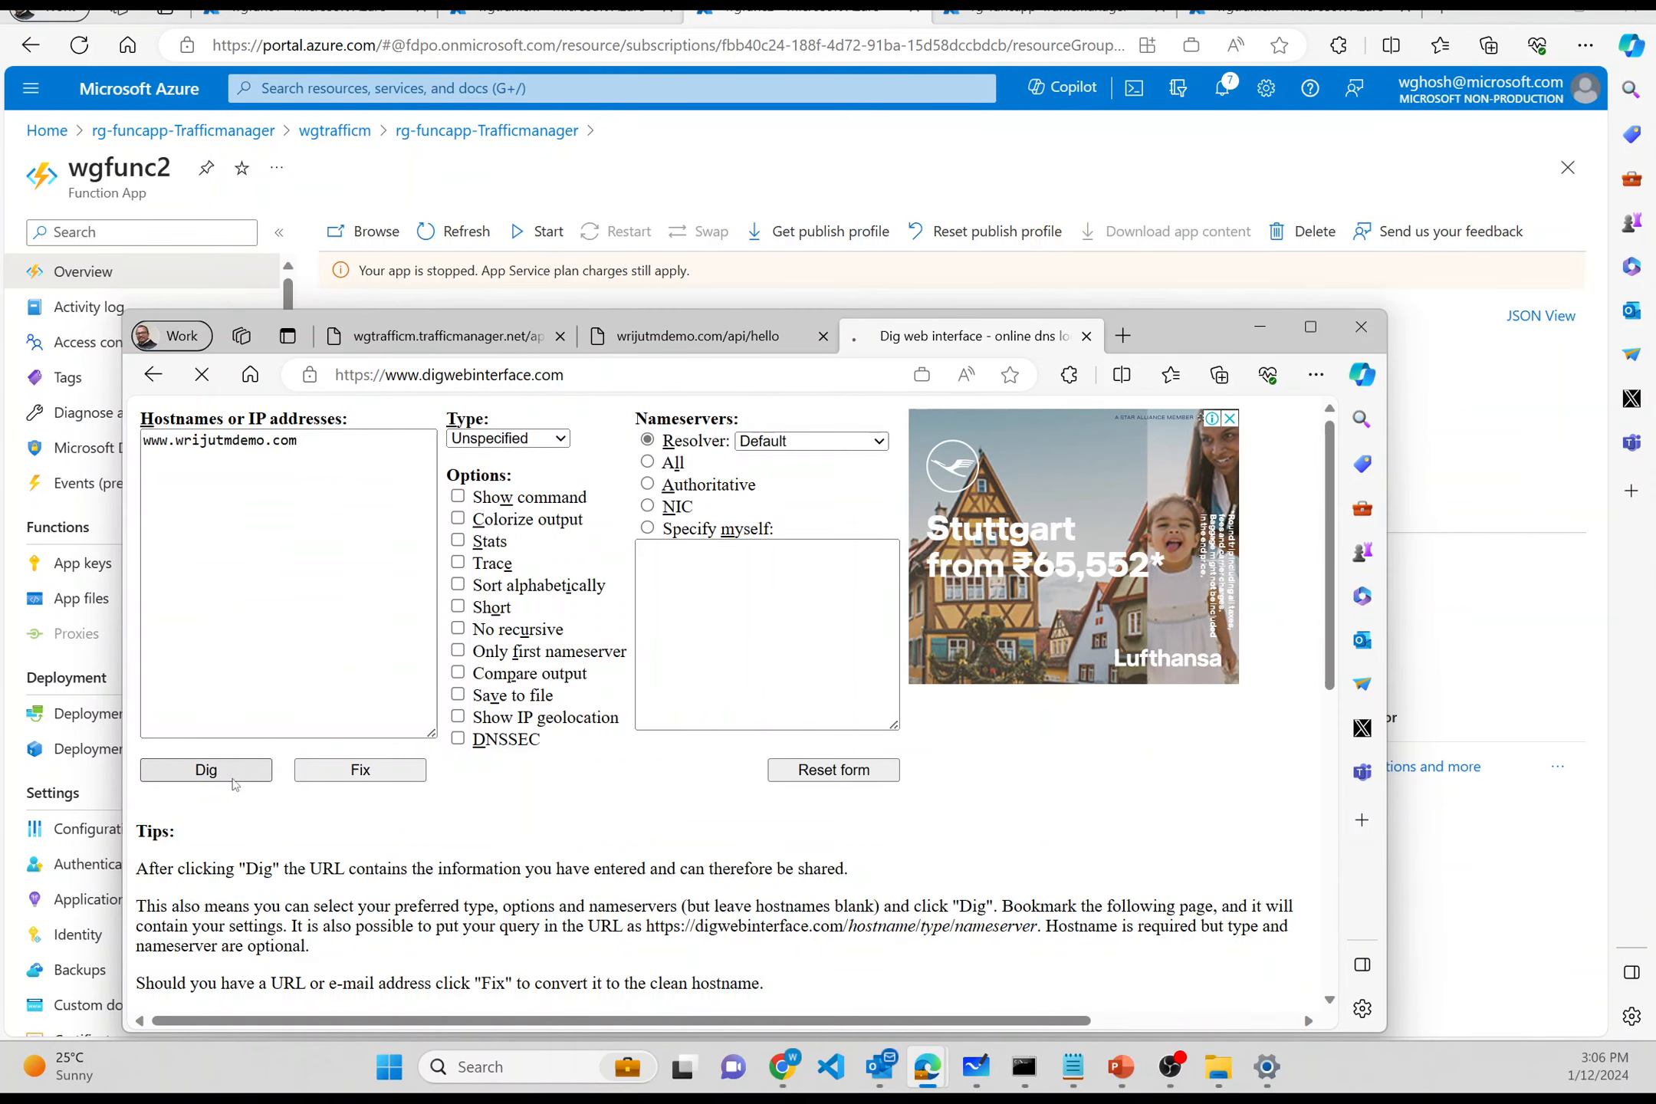
{"action": "scroll", "coordinate": [576, 606], "scroll_direction": "down", "scroll_amount": 1}
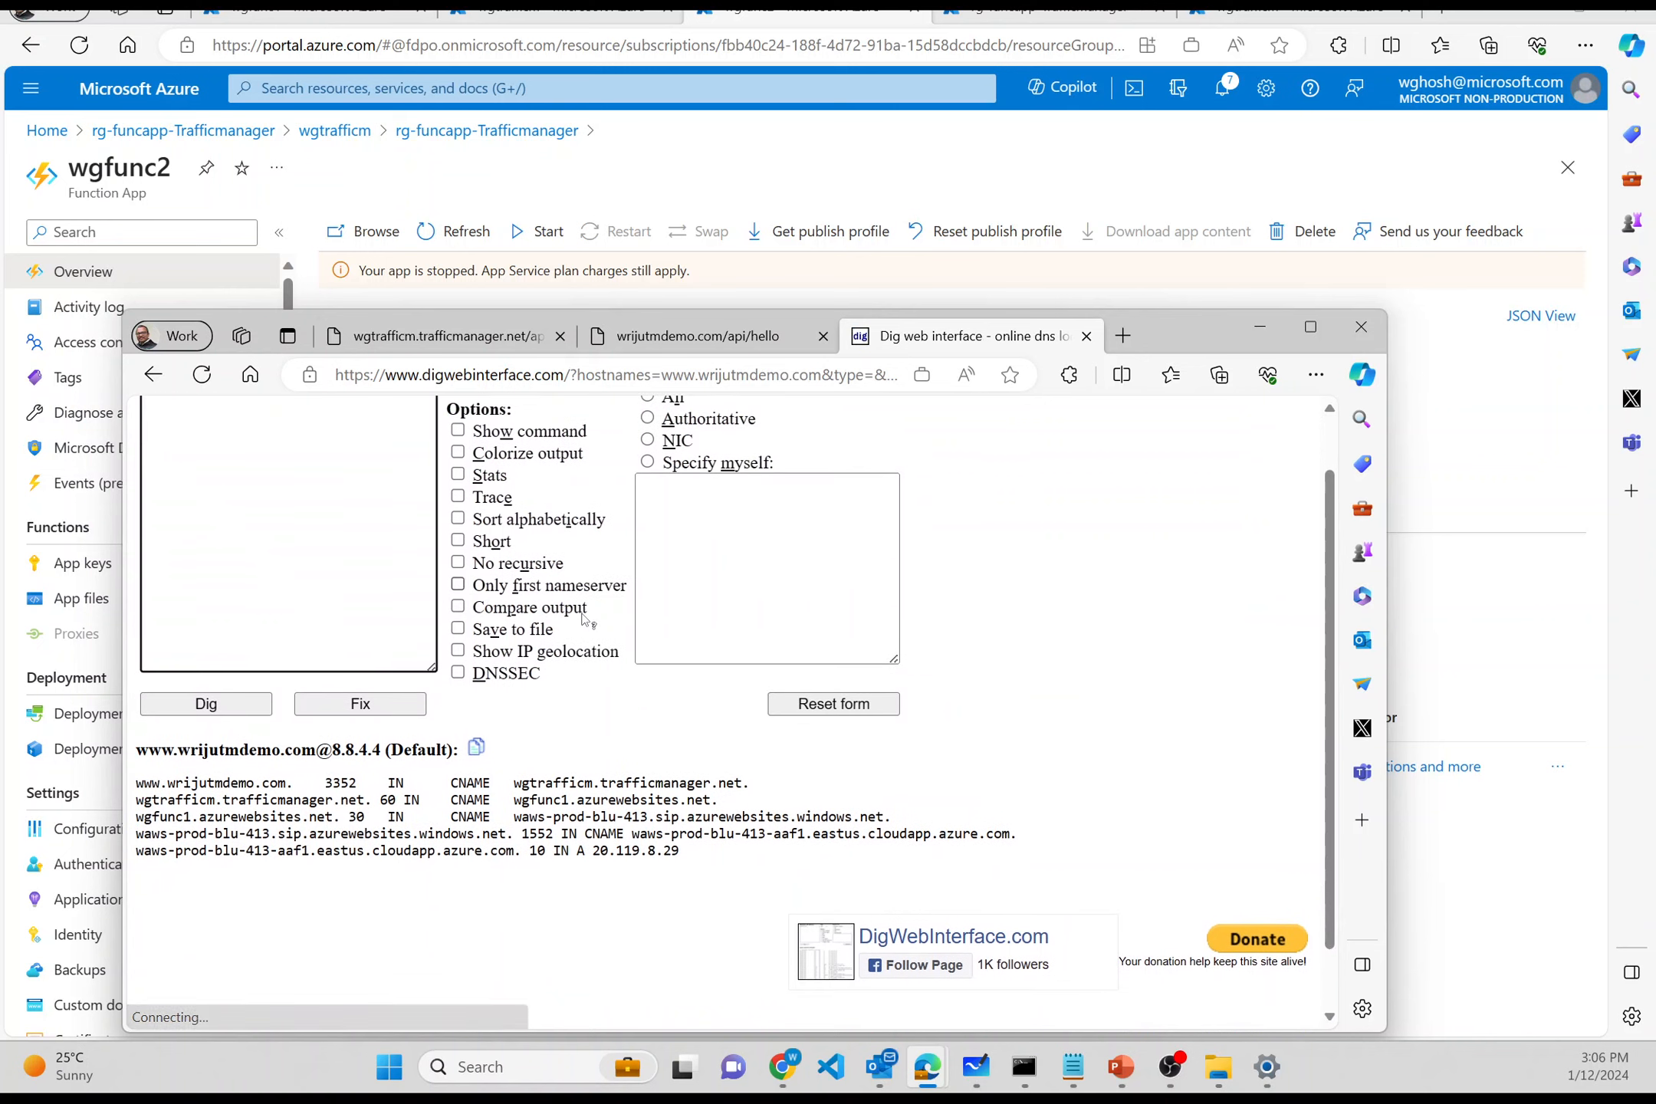
{"action": "scroll", "coordinate": [582, 613], "scroll_direction": "up", "scroll_amount": 3, "text": "ctrl"}
{"action": "scroll", "coordinate": [586, 620], "scroll_direction": "left", "scroll_amount": 3}
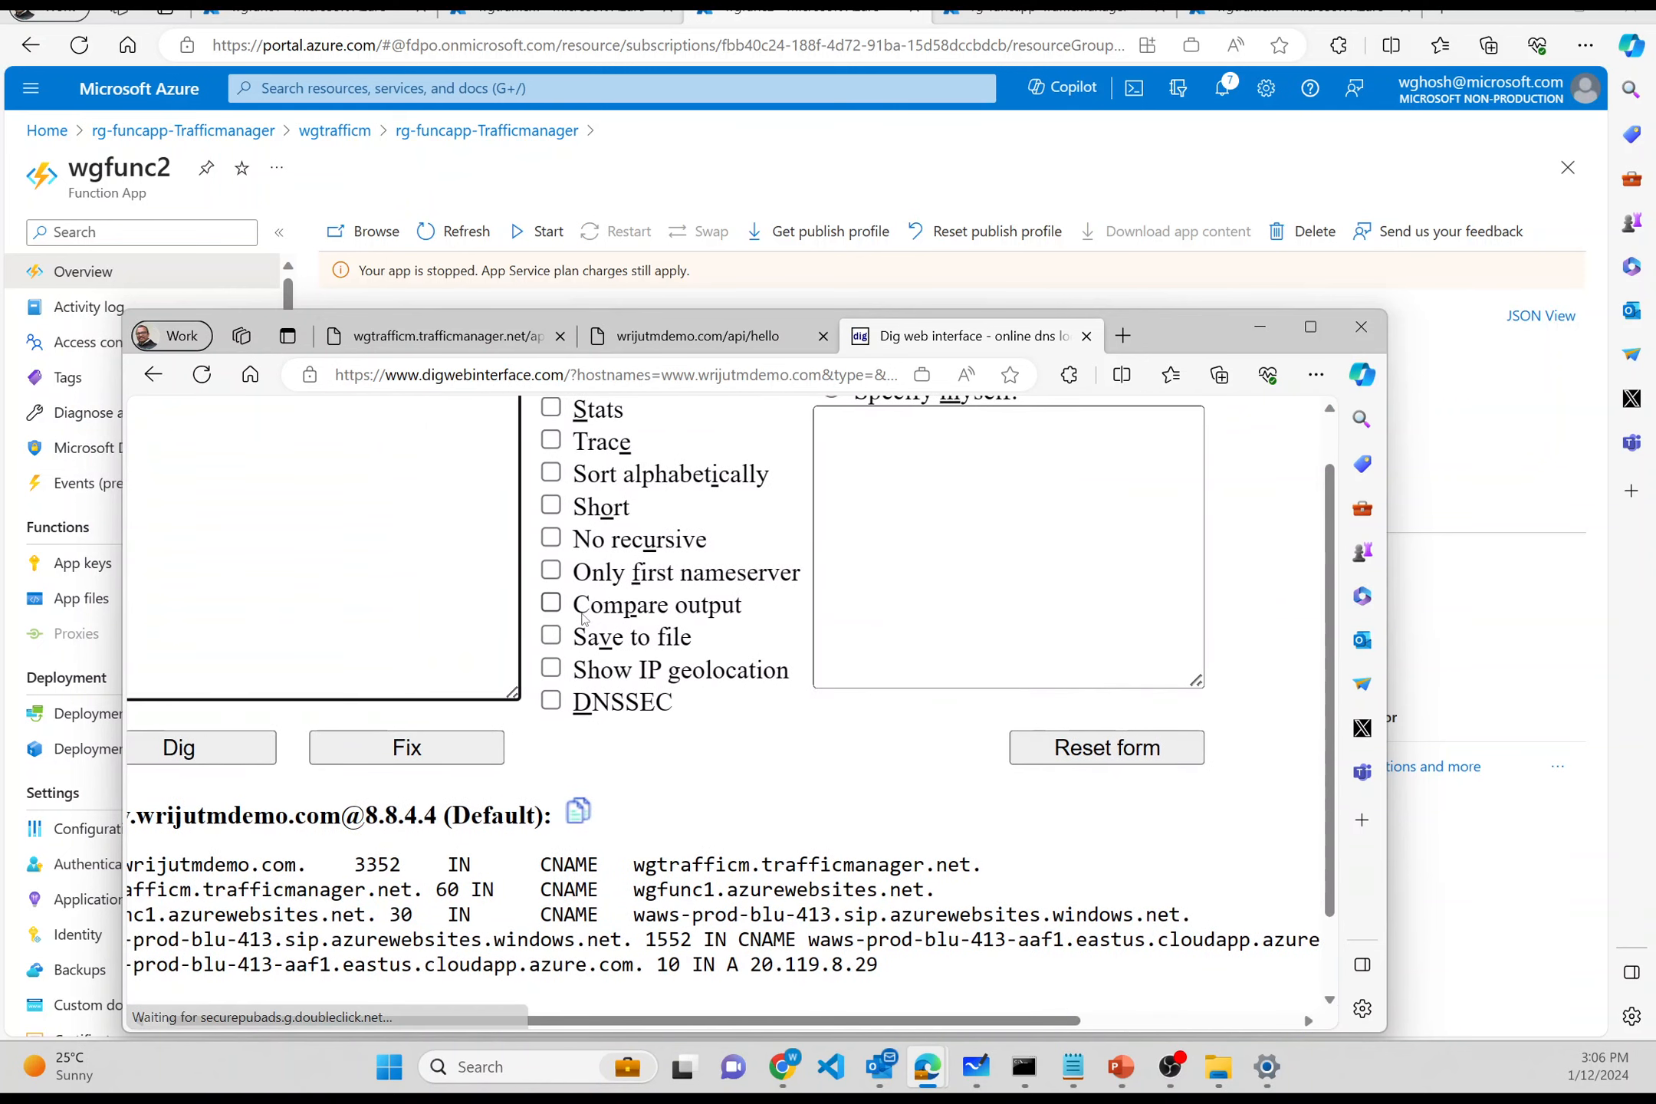
{"action": "scroll", "coordinate": [583, 619], "scroll_direction": "down", "scroll_amount": 2}
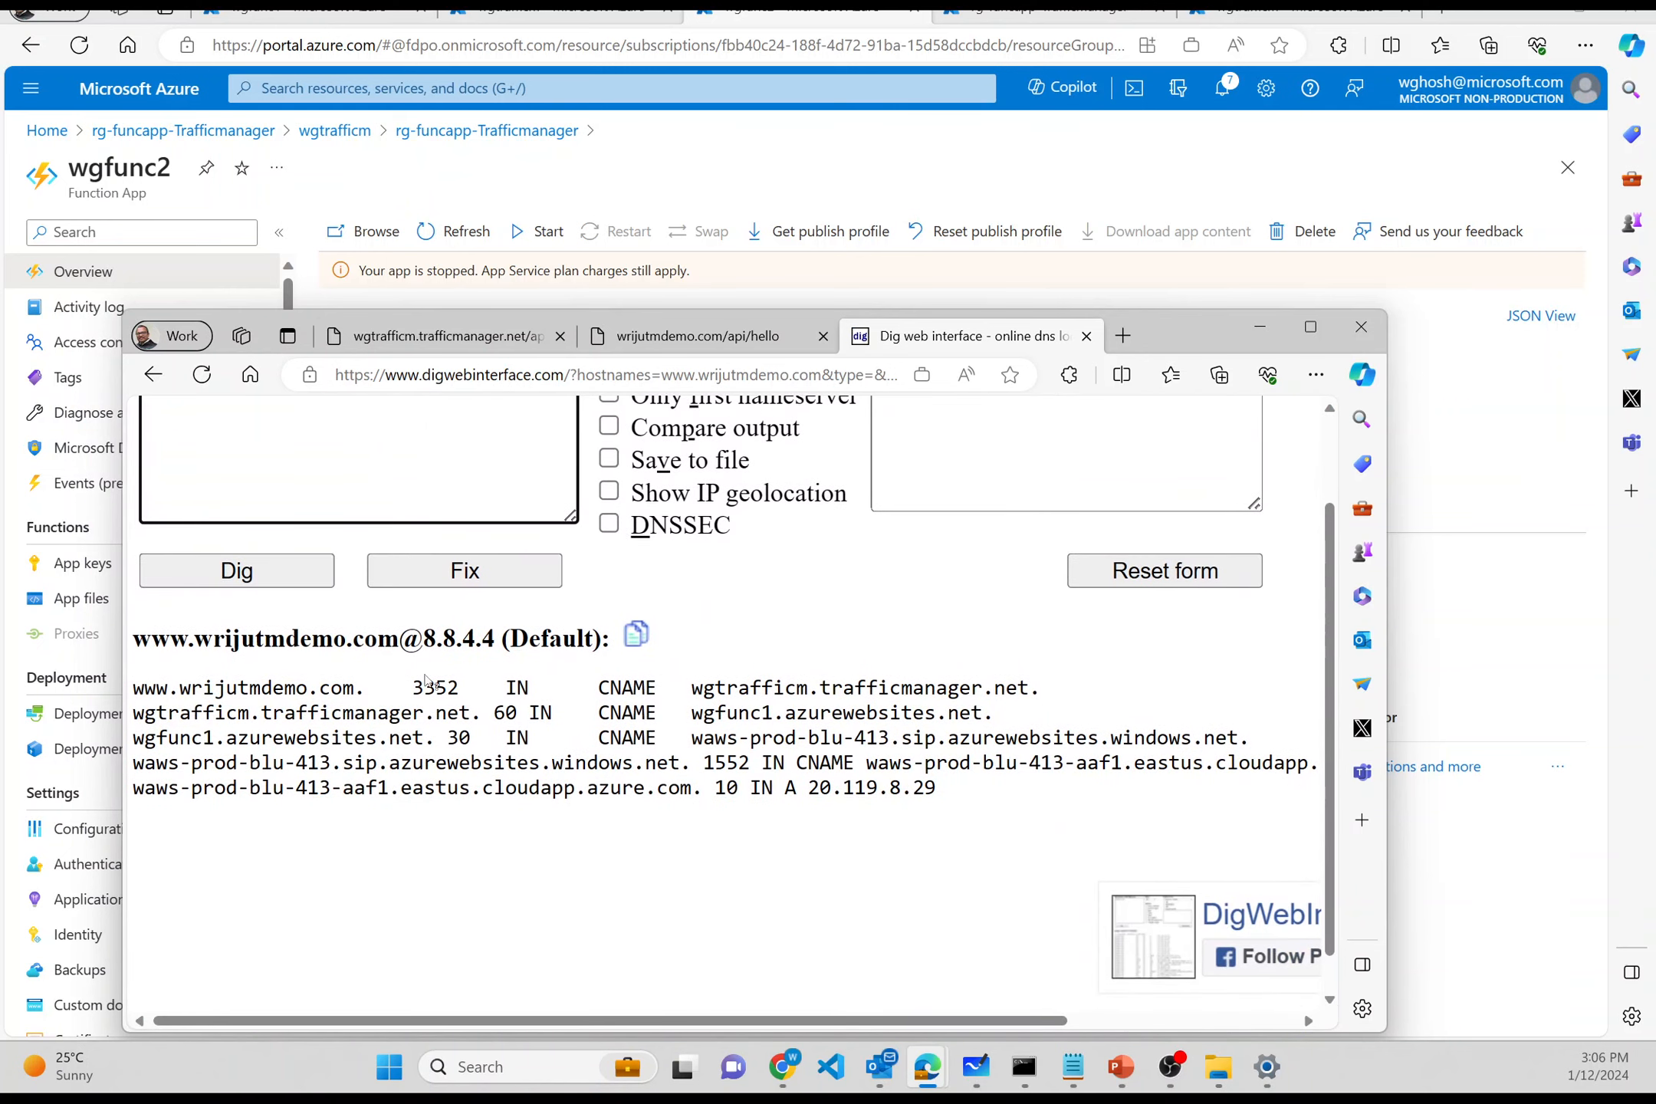
- Trace the CNAME chain via wgtrafficm.trafficmanager.net to wgfunc1.azurewebsites.net at 20.119.8.29
{"action": "left_click_drag", "start_coordinate": [370, 694], "coordinate": [135, 694]}
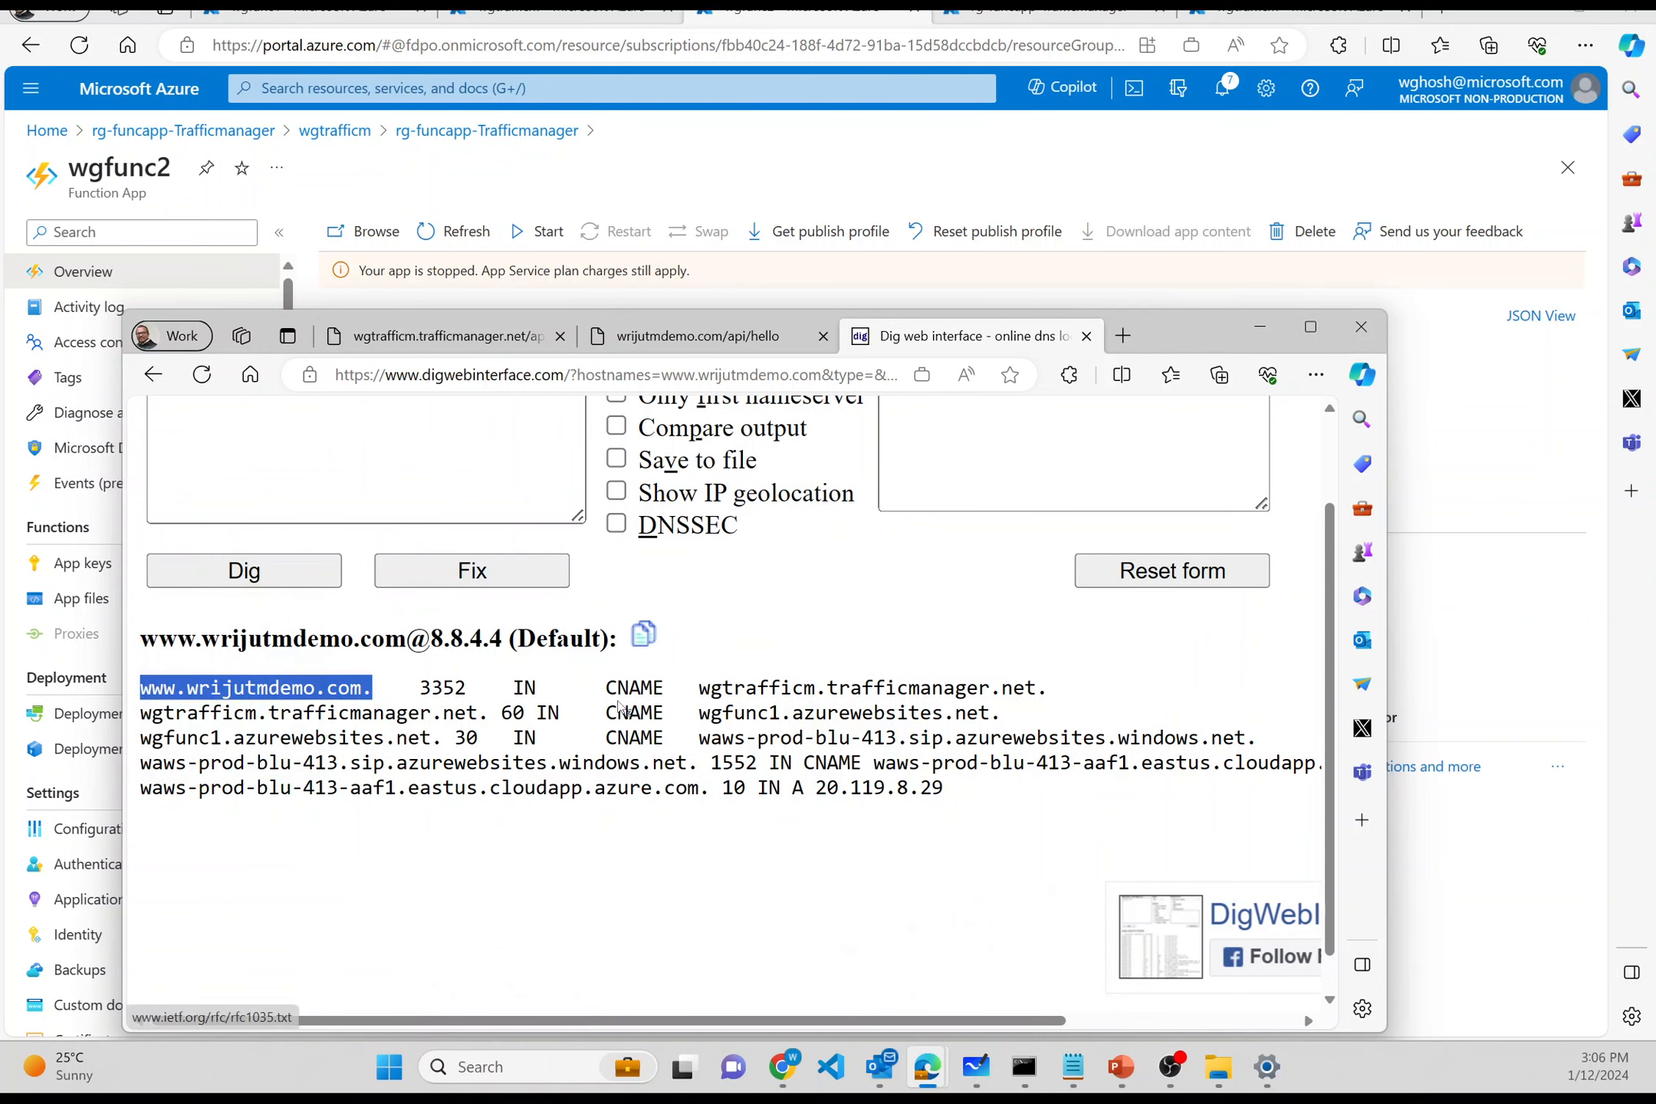
{"action": "left_click_drag", "start_coordinate": [698, 688], "coordinate": [1049, 682]}
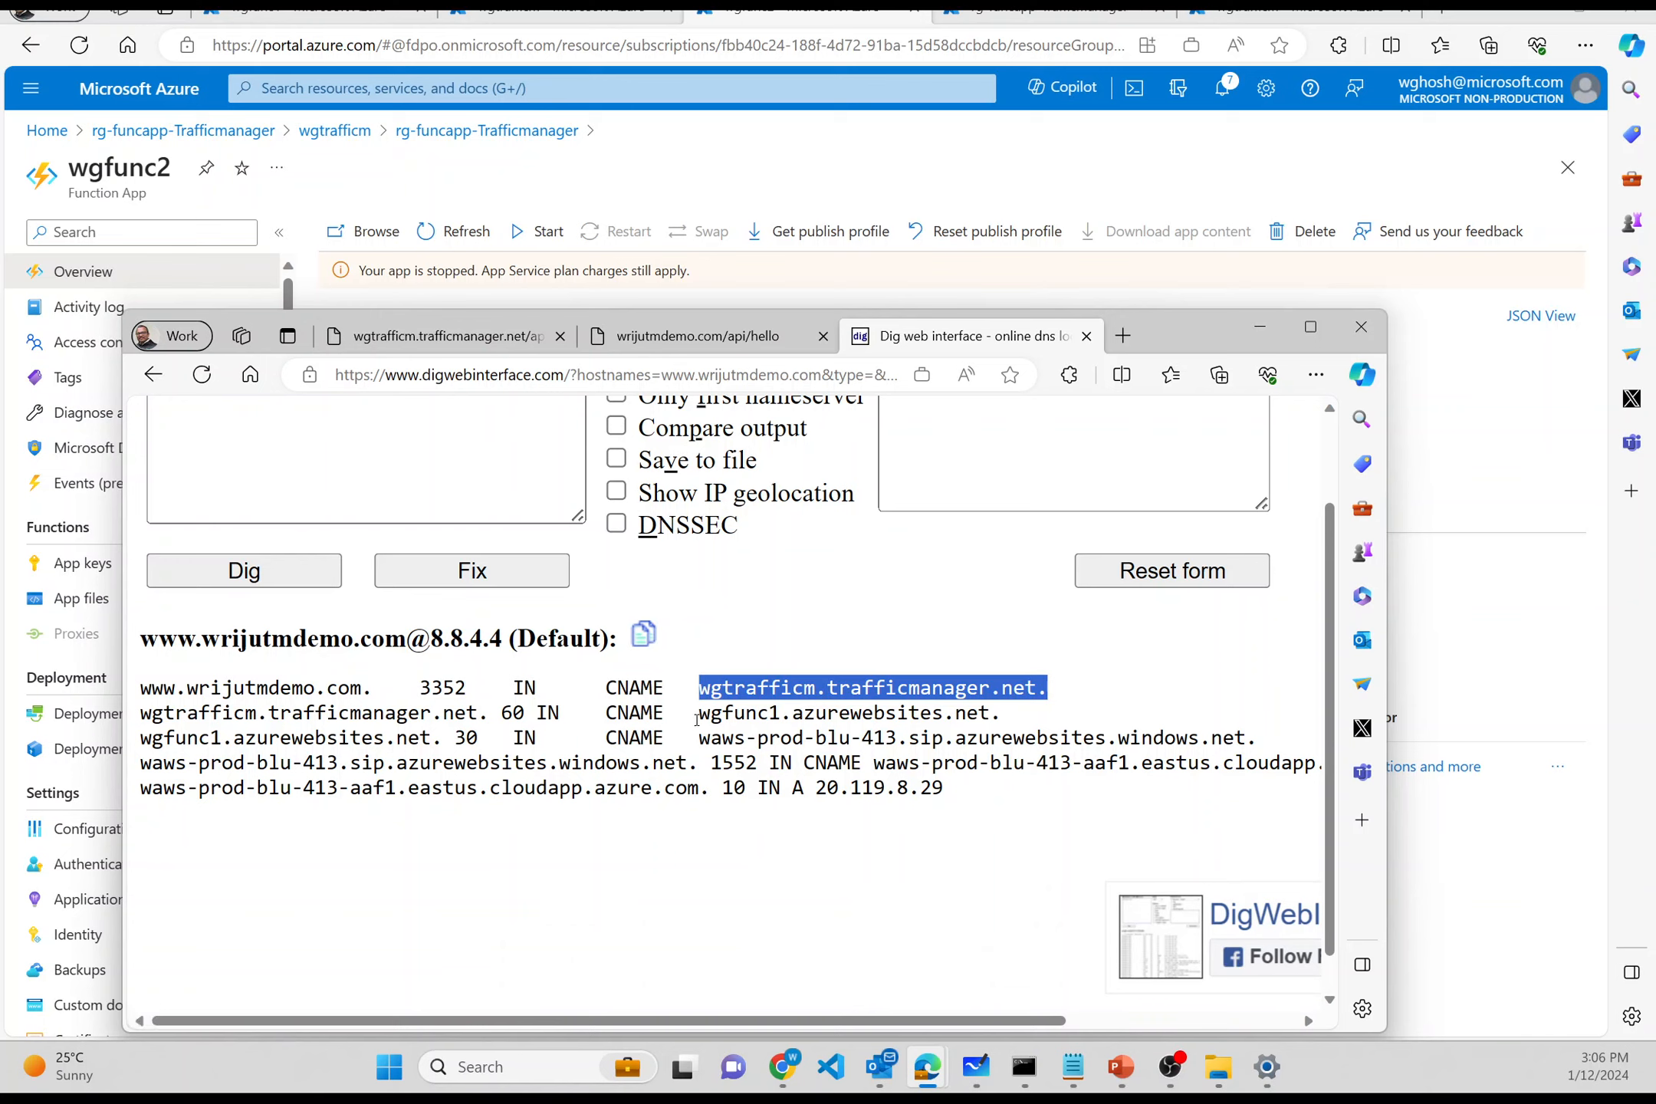
{"action": "left_click_drag", "start_coordinate": [696, 718], "coordinate": [1019, 730]}
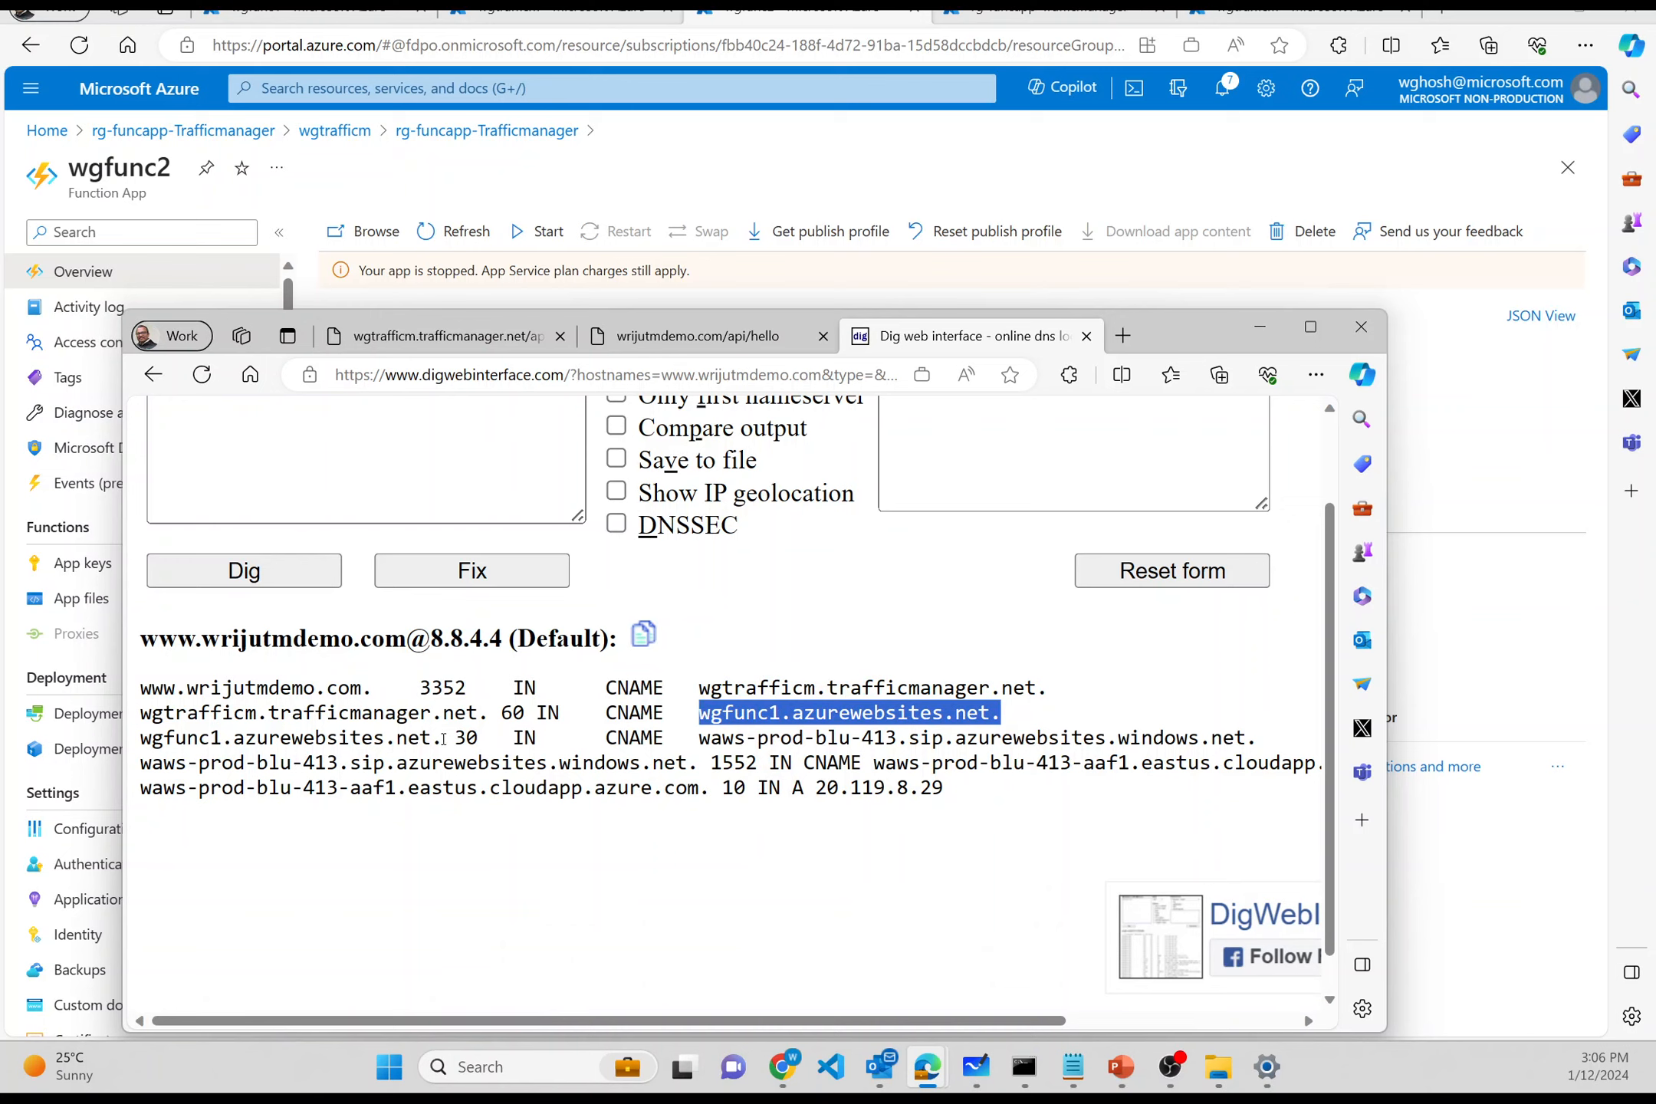
{"action": "left_click_drag", "start_coordinate": [440, 740], "coordinate": [215, 739]}
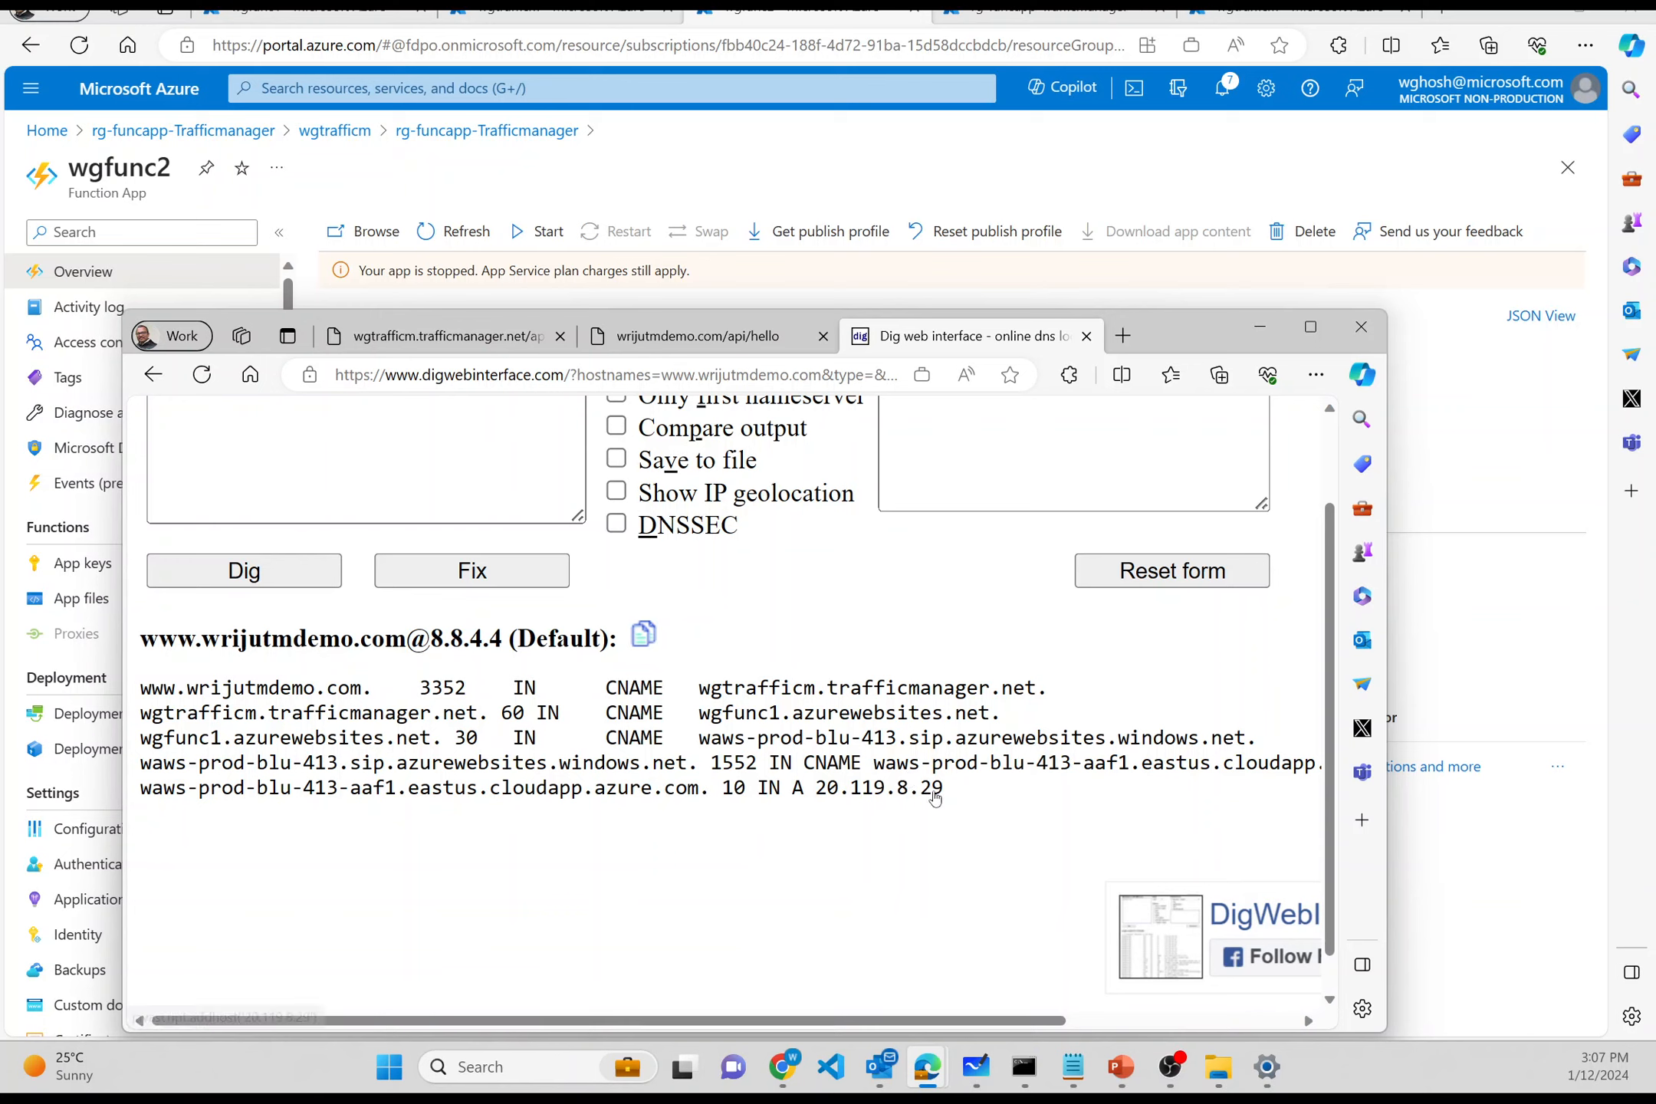
{"action": "mouse_move", "coordinate": [828, 794]}
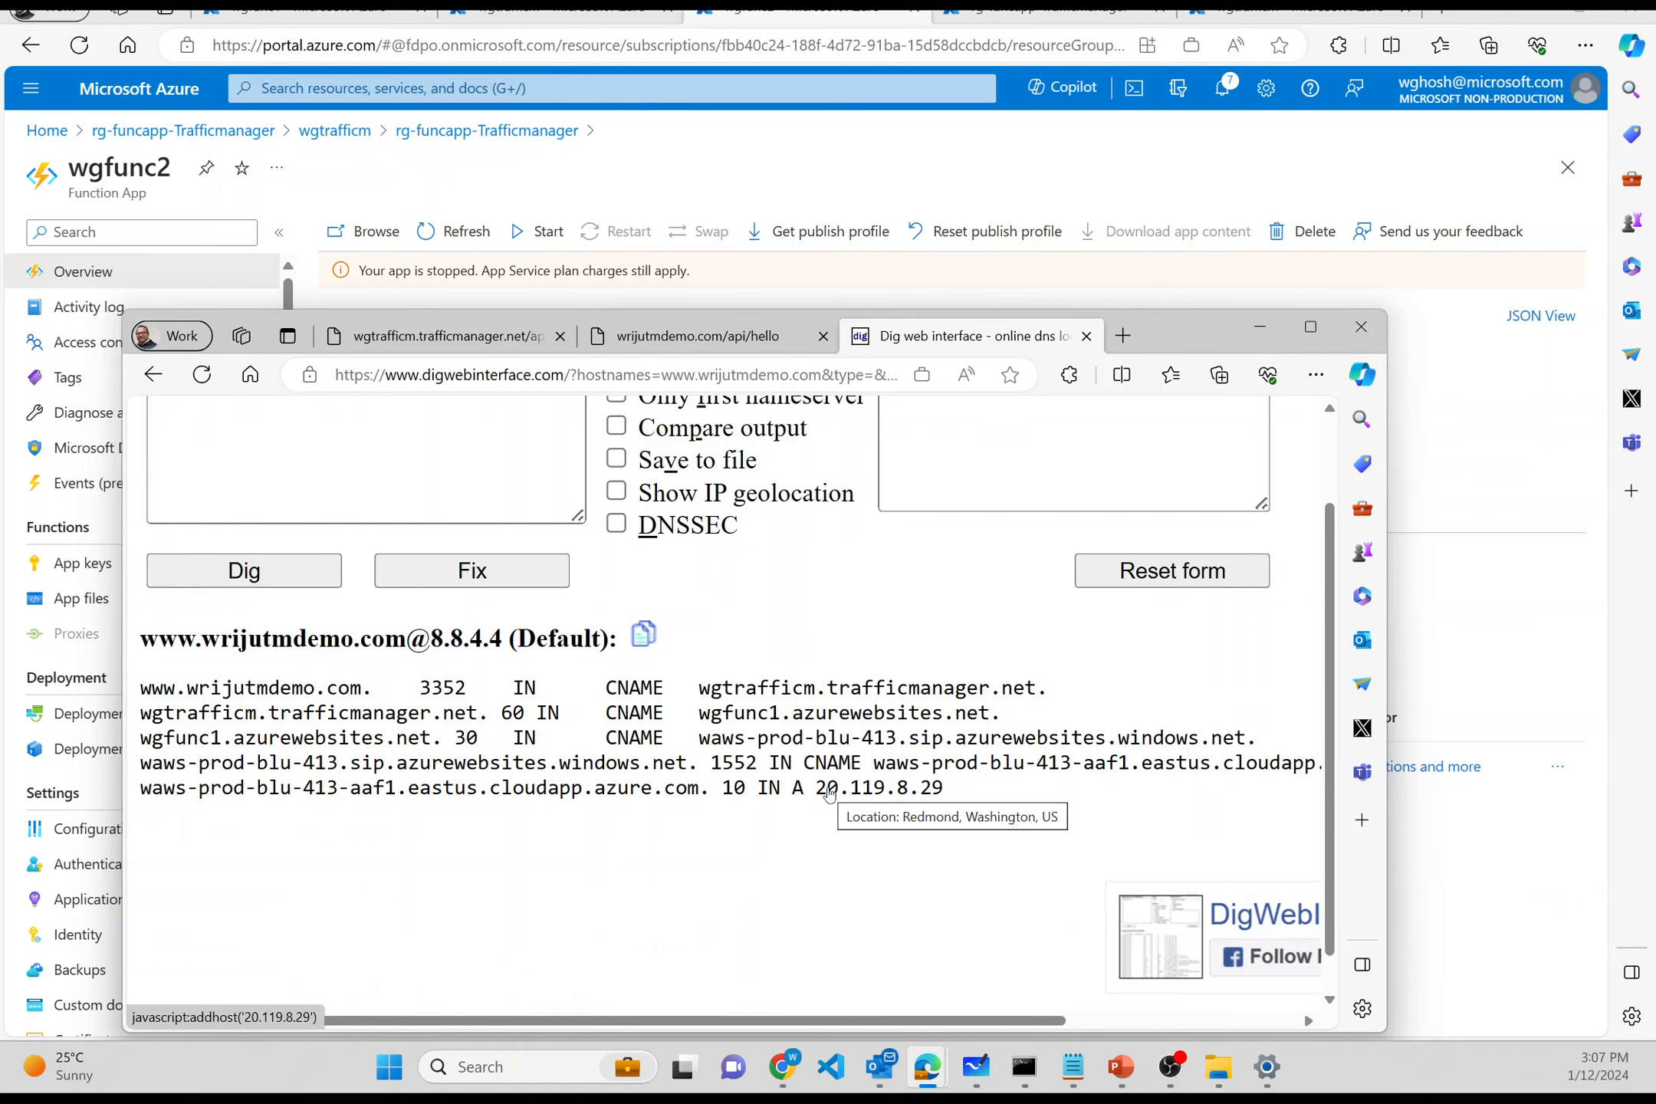
{"action": "scroll", "coordinate": [781, 604], "scroll_direction": "up", "scroll_amount": 5}
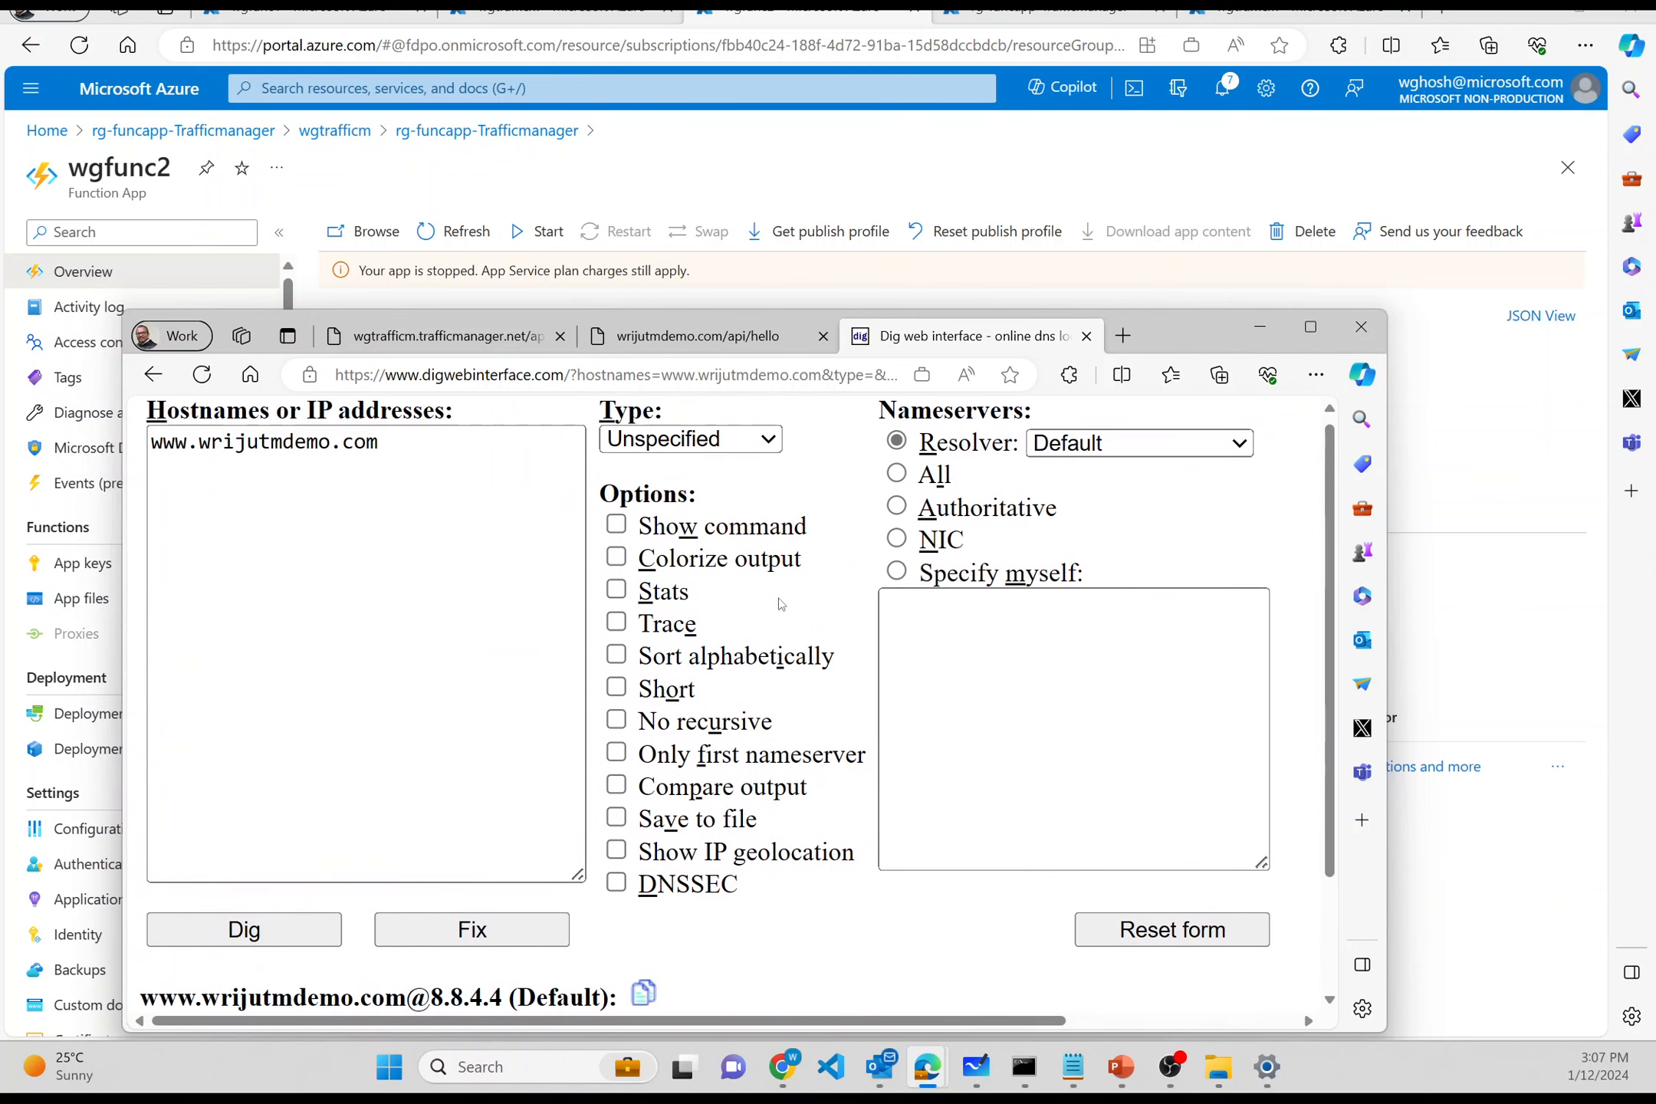
- Rerun the Dig lookup with Colorize output, widen the window, then revisit the api/hello tab
{"action": "left_click", "coordinate": [616, 560]}
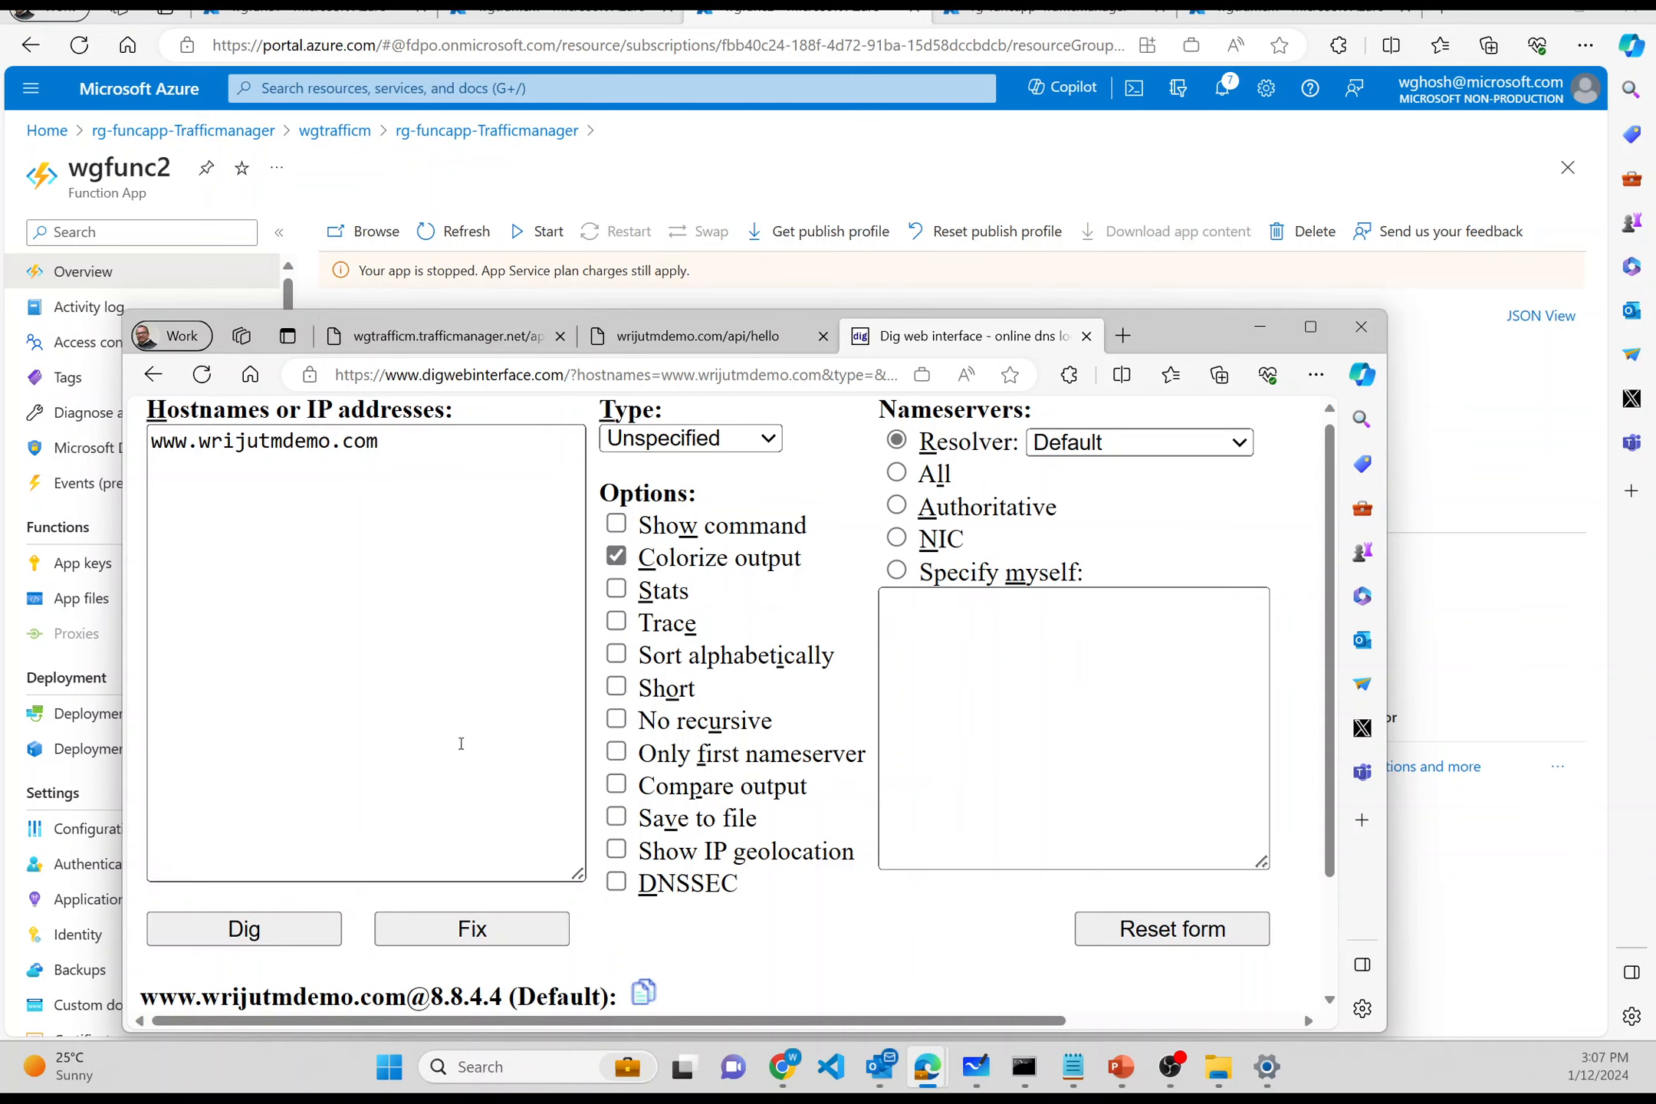
{"action": "left_click", "coordinate": [266, 929]}
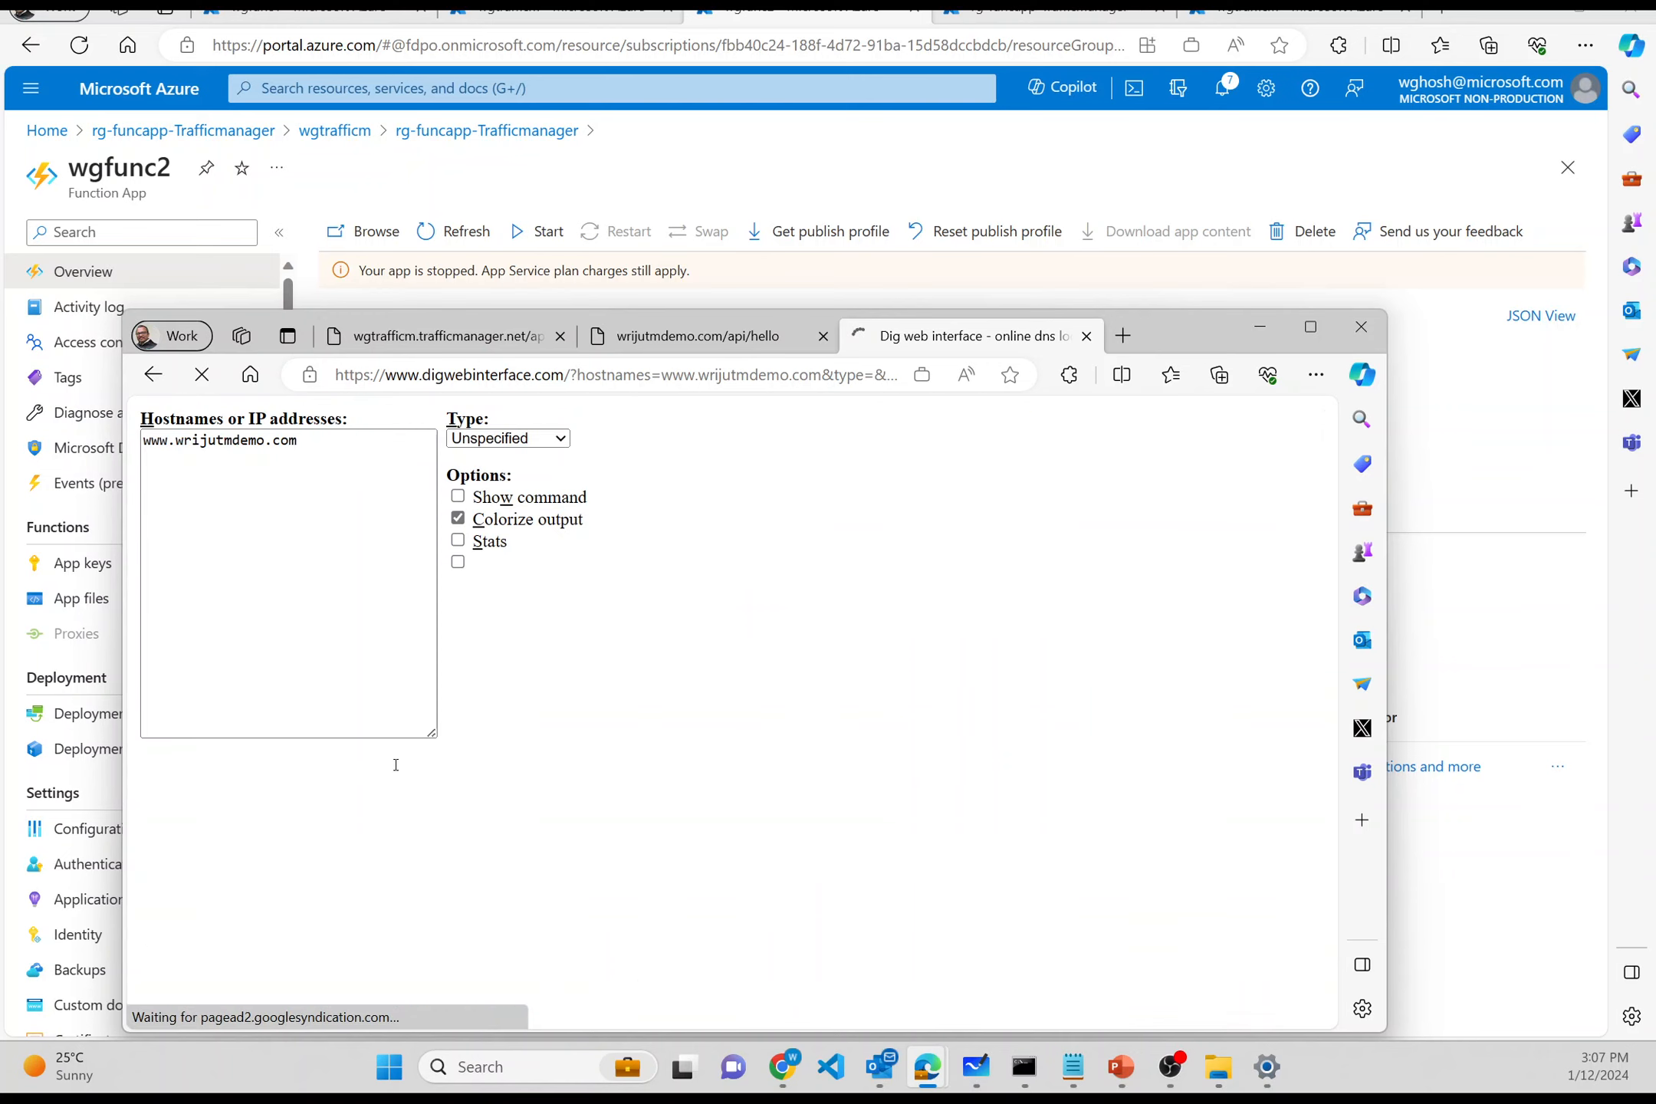
{"action": "scroll", "coordinate": [396, 765], "scroll_direction": "down", "scroll_amount": 4}
{"action": "scroll", "coordinate": [396, 764], "scroll_direction": "up", "scroll_amount": 4, "text": "ctrl"}
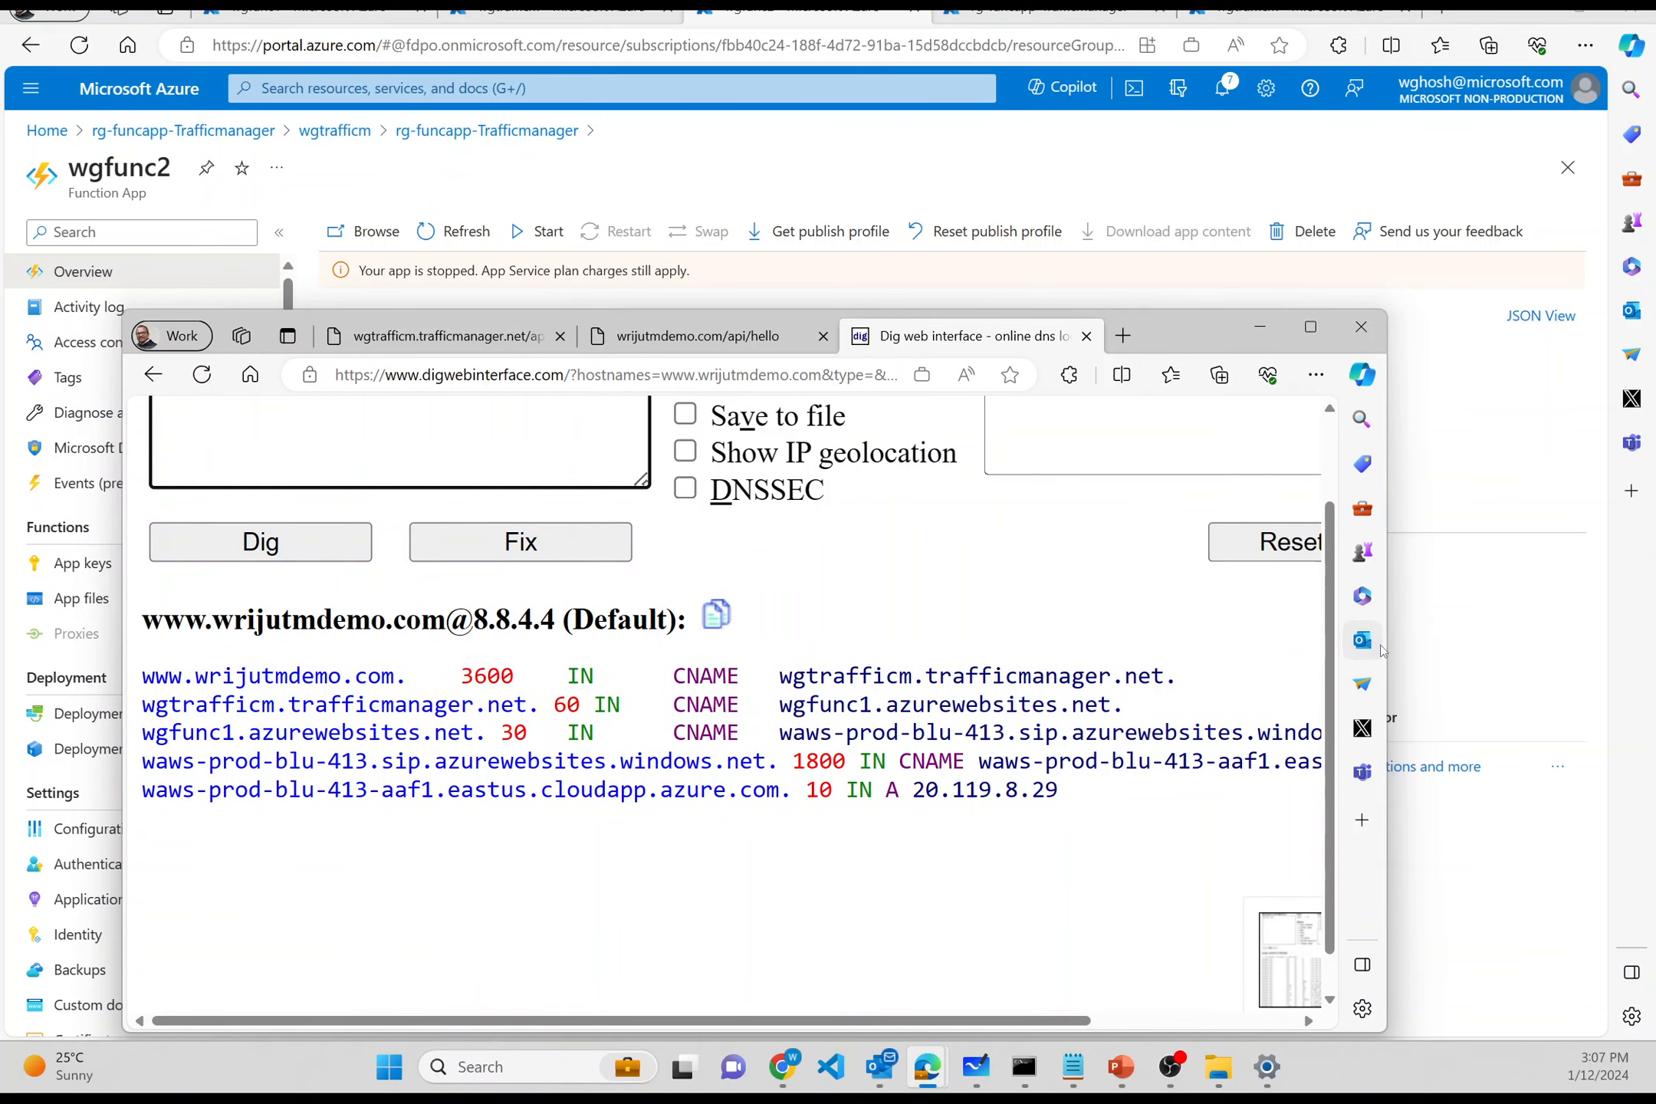
{"action": "left_click_drag", "start_coordinate": [1386, 645], "coordinate": [1602, 603]}
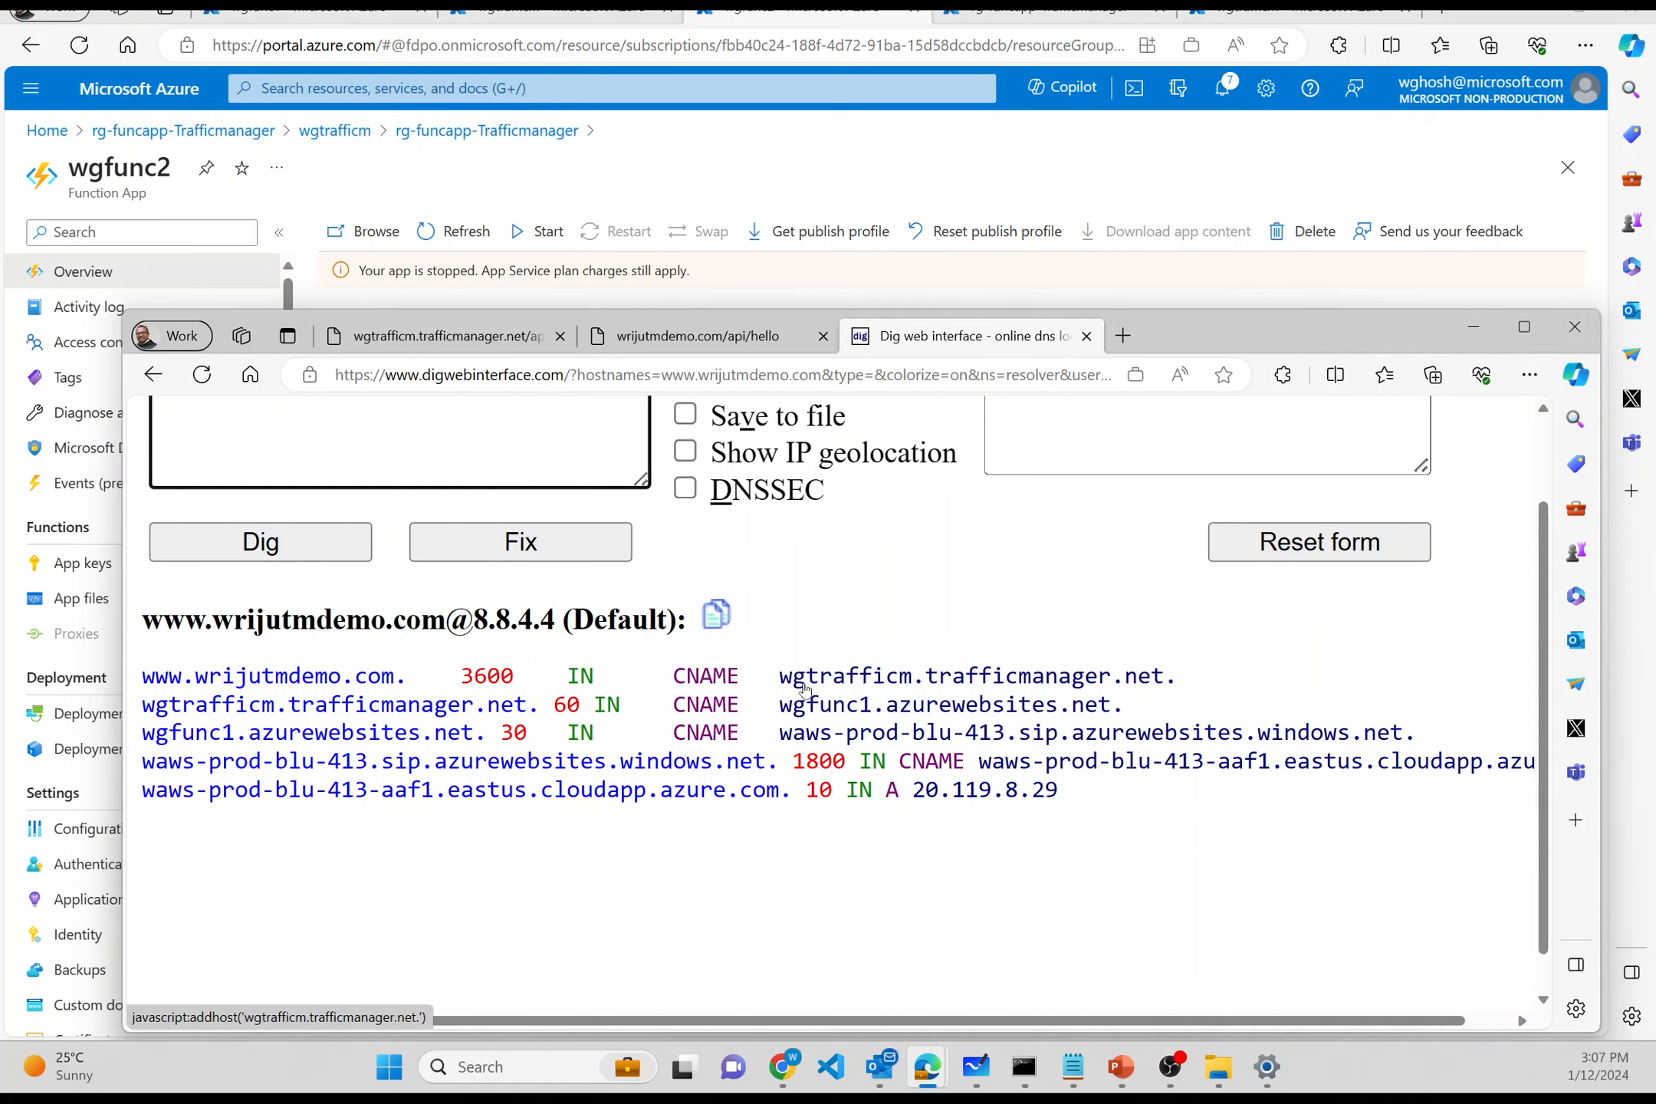
{"action": "left_click", "coordinate": [731, 341]}
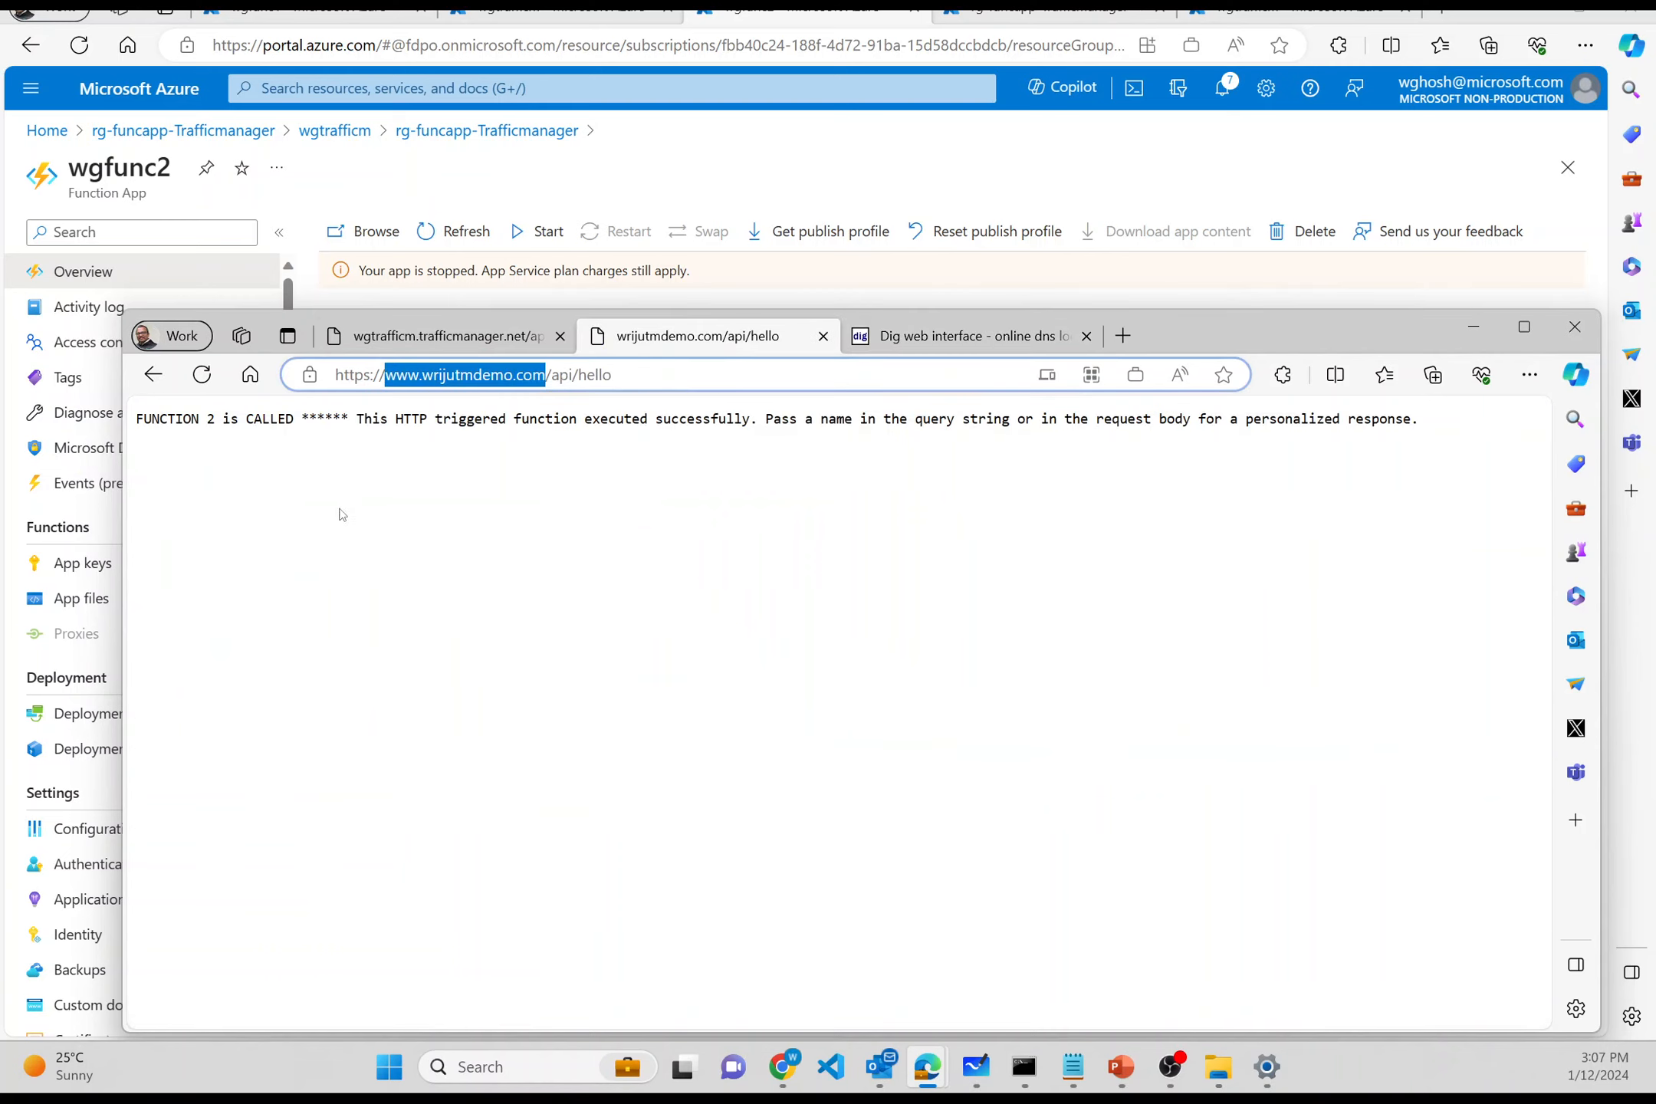
- Reload the api page several times, then reopen its address in a new tab
{"action": "left_click", "coordinate": [204, 378]}
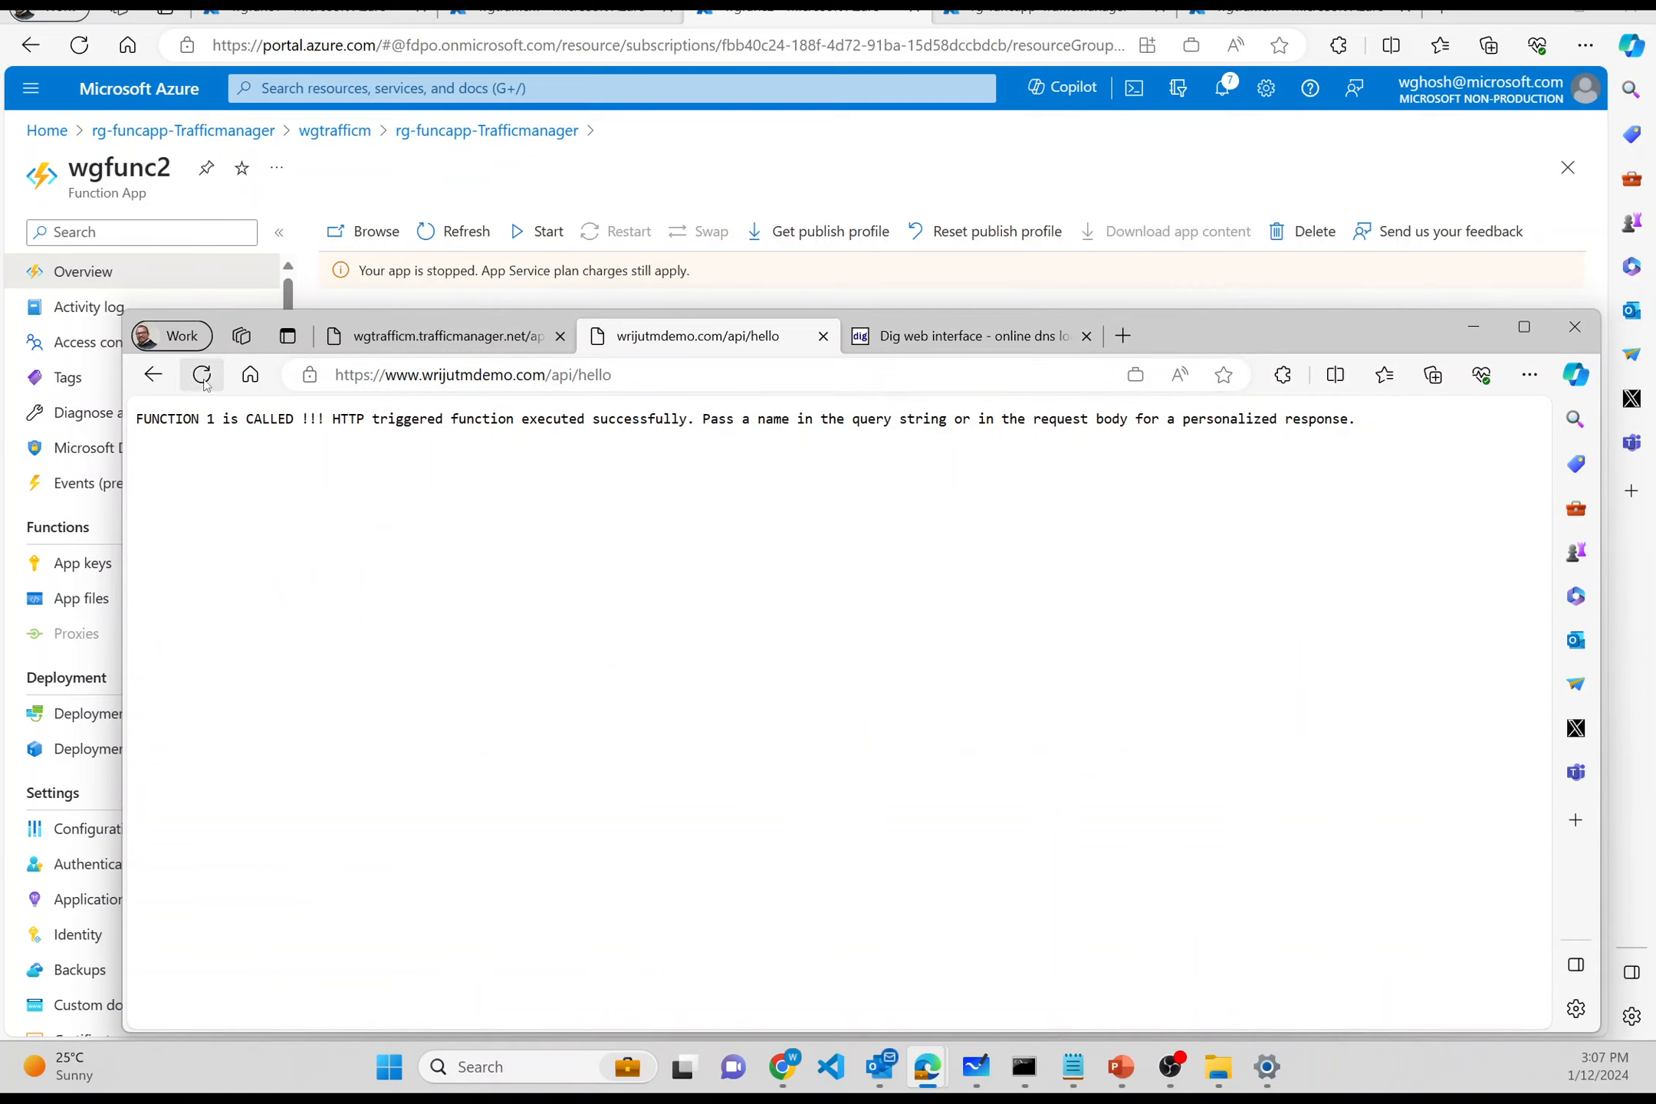
{"action": "left_click", "coordinate": [202, 376]}
{"action": "left_click", "coordinate": [203, 376]}
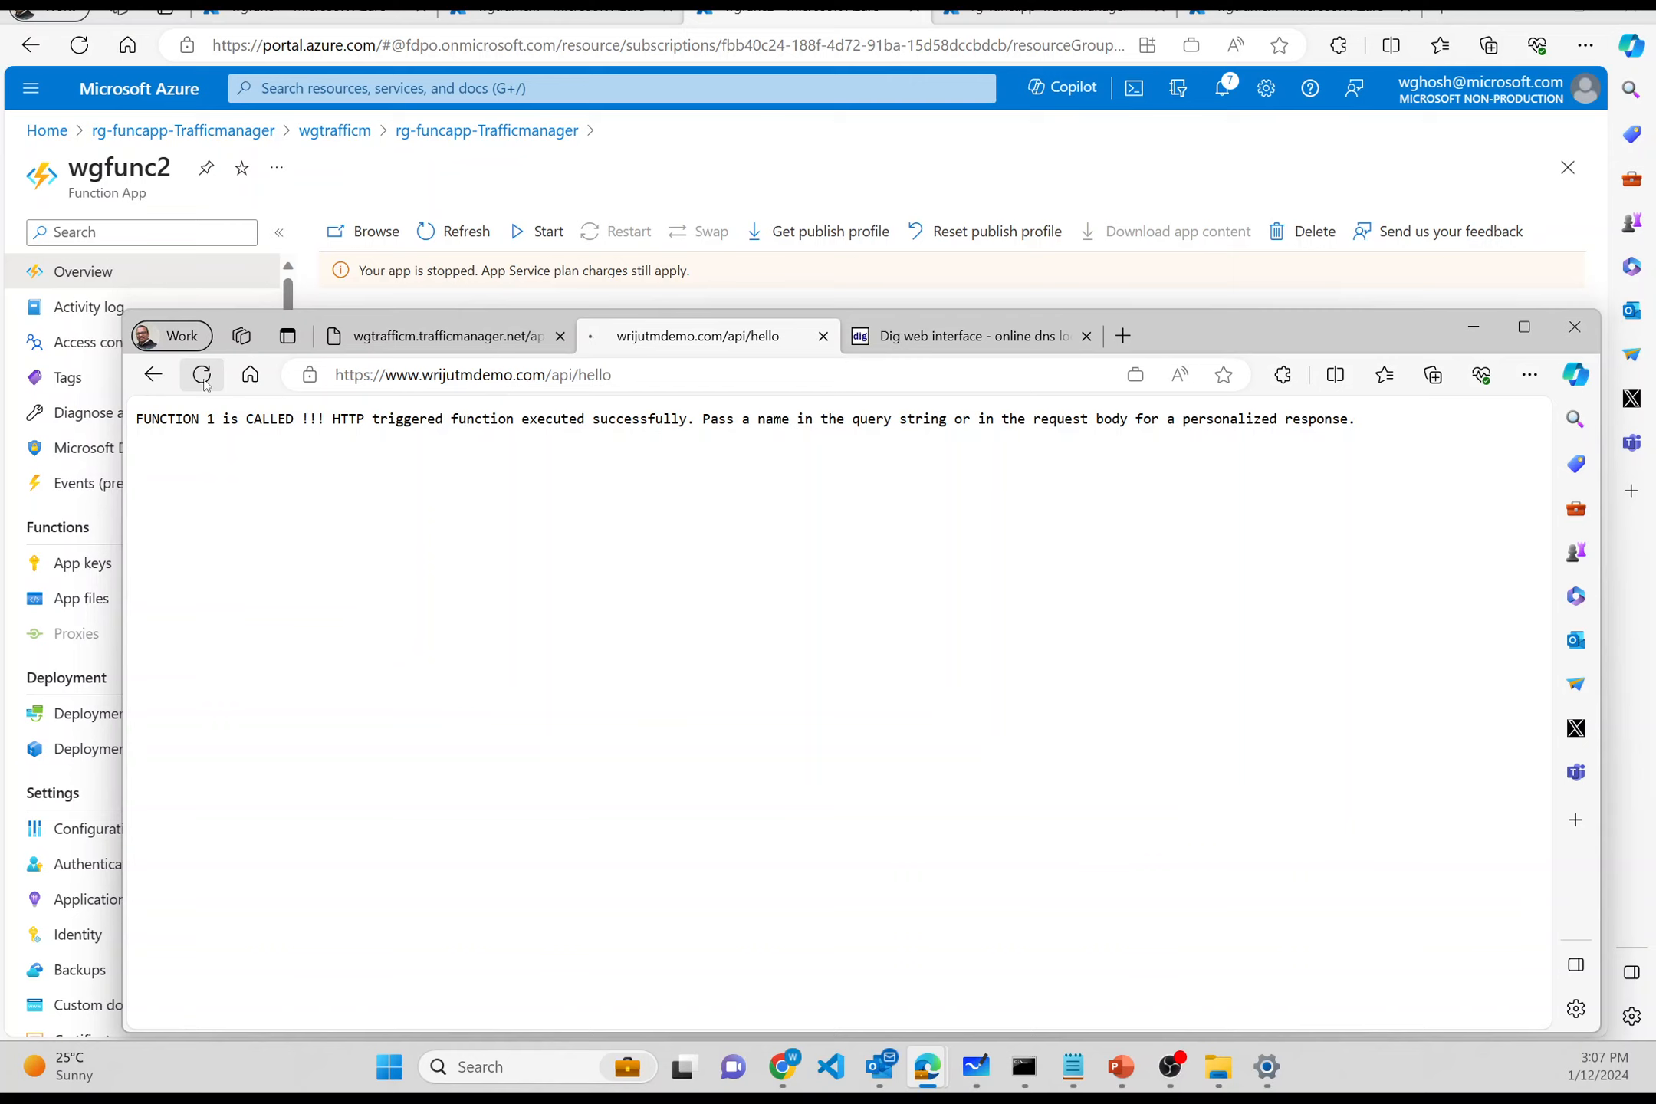
{"action": "left_click", "coordinate": [690, 376]}
{"action": "key", "text": "ctrl+c"}
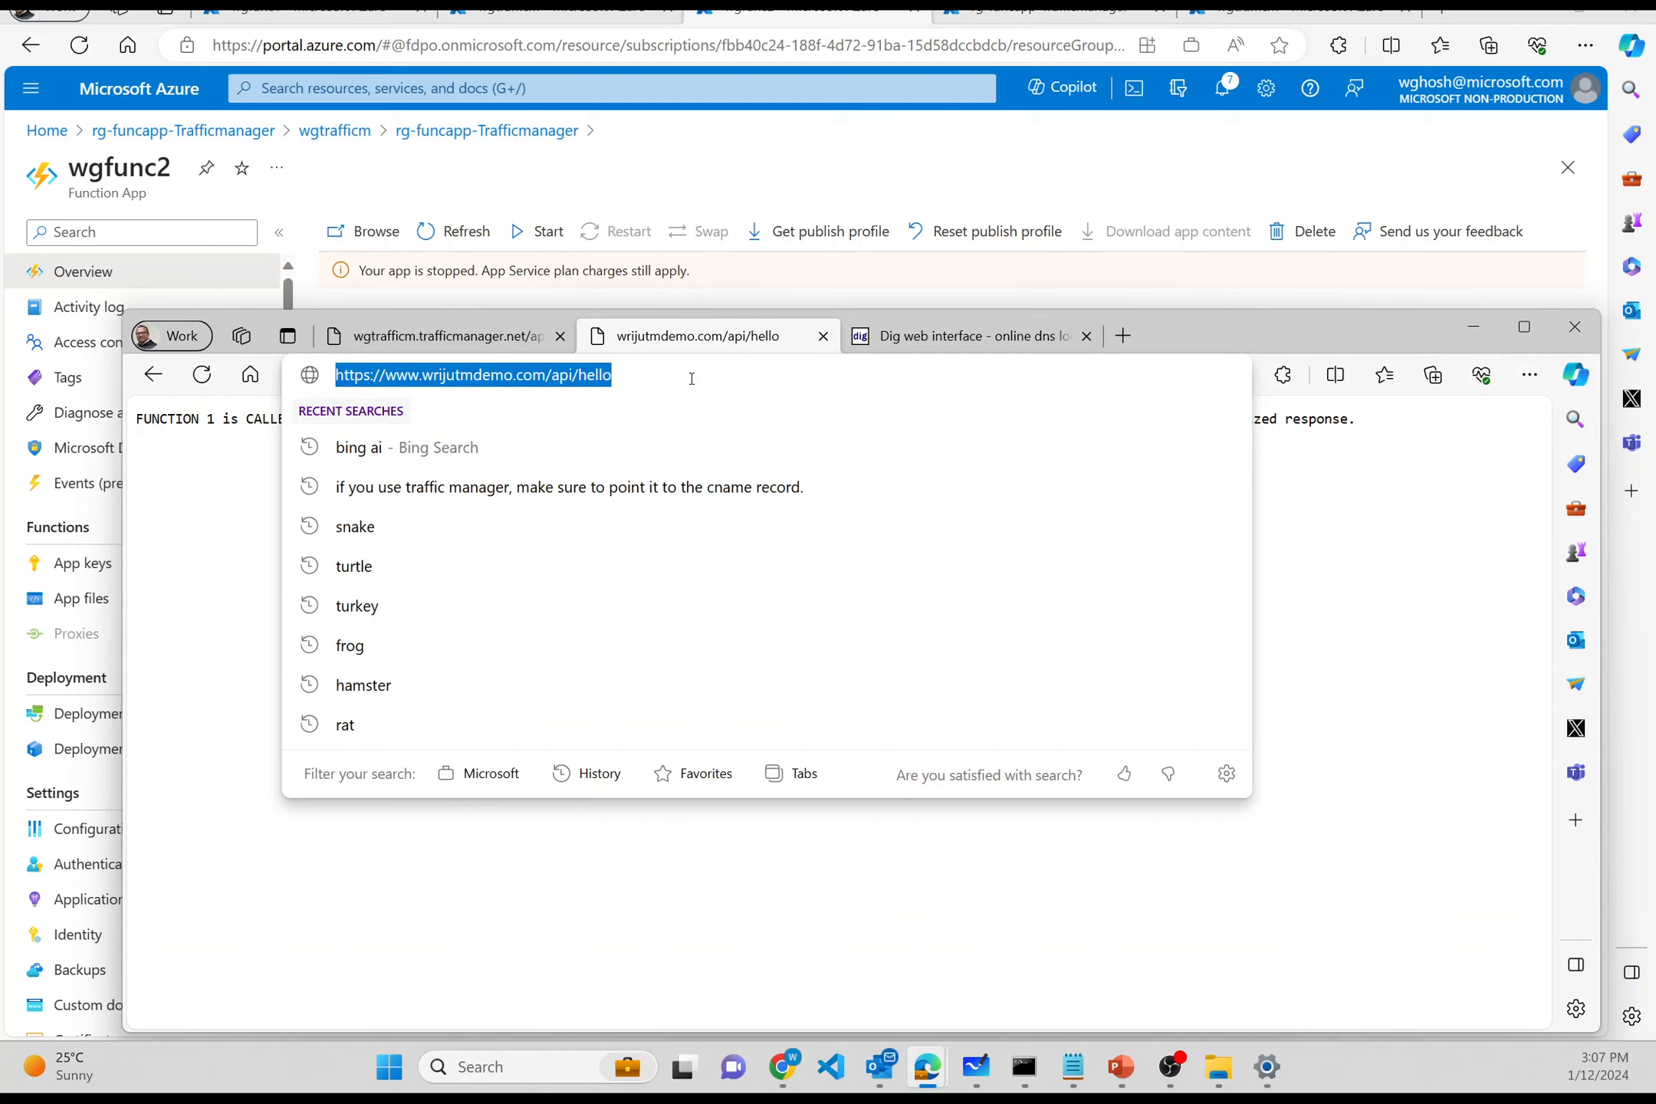
{"action": "left_click", "coordinate": [1123, 335]}
{"action": "key", "text": "ctrl+v"}
{"action": "key", "text": "Return"}
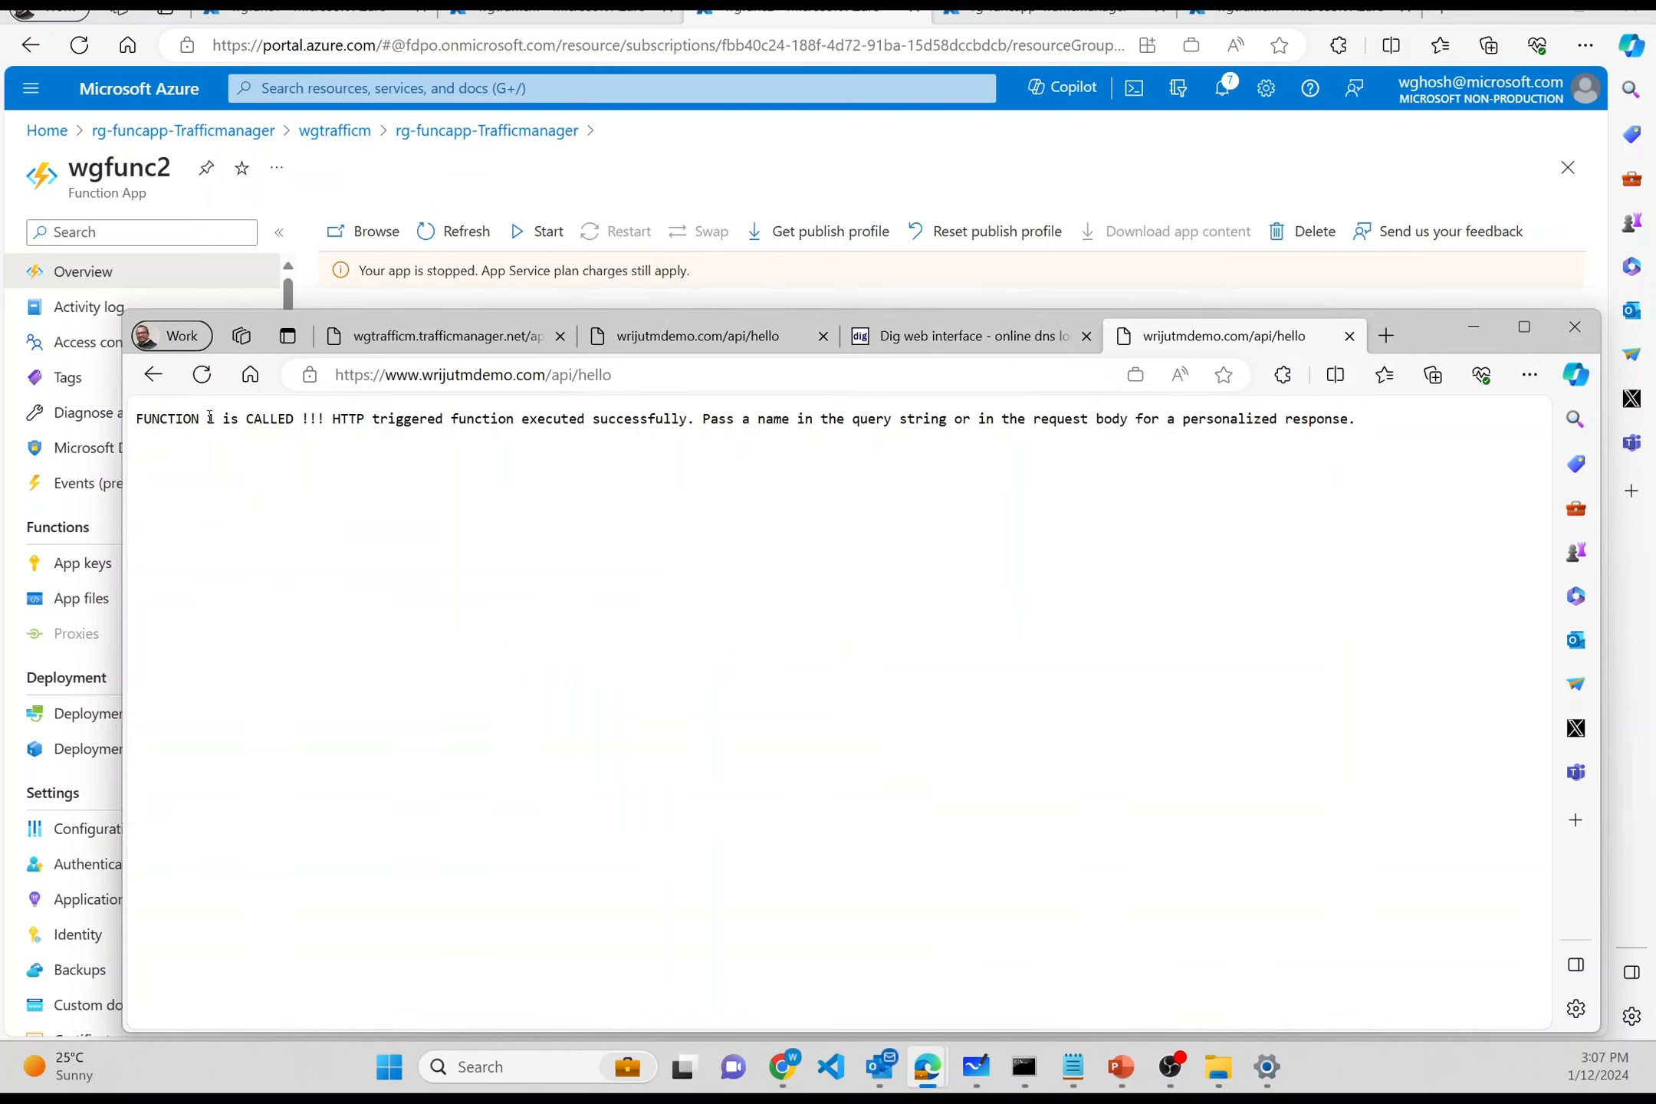
- Highlight the FUNCTION 1 response and return to the Azure portal's wgfunc1 page
{"action": "scroll", "coordinate": [219, 418], "scroll_direction": "up", "scroll_amount": 5}
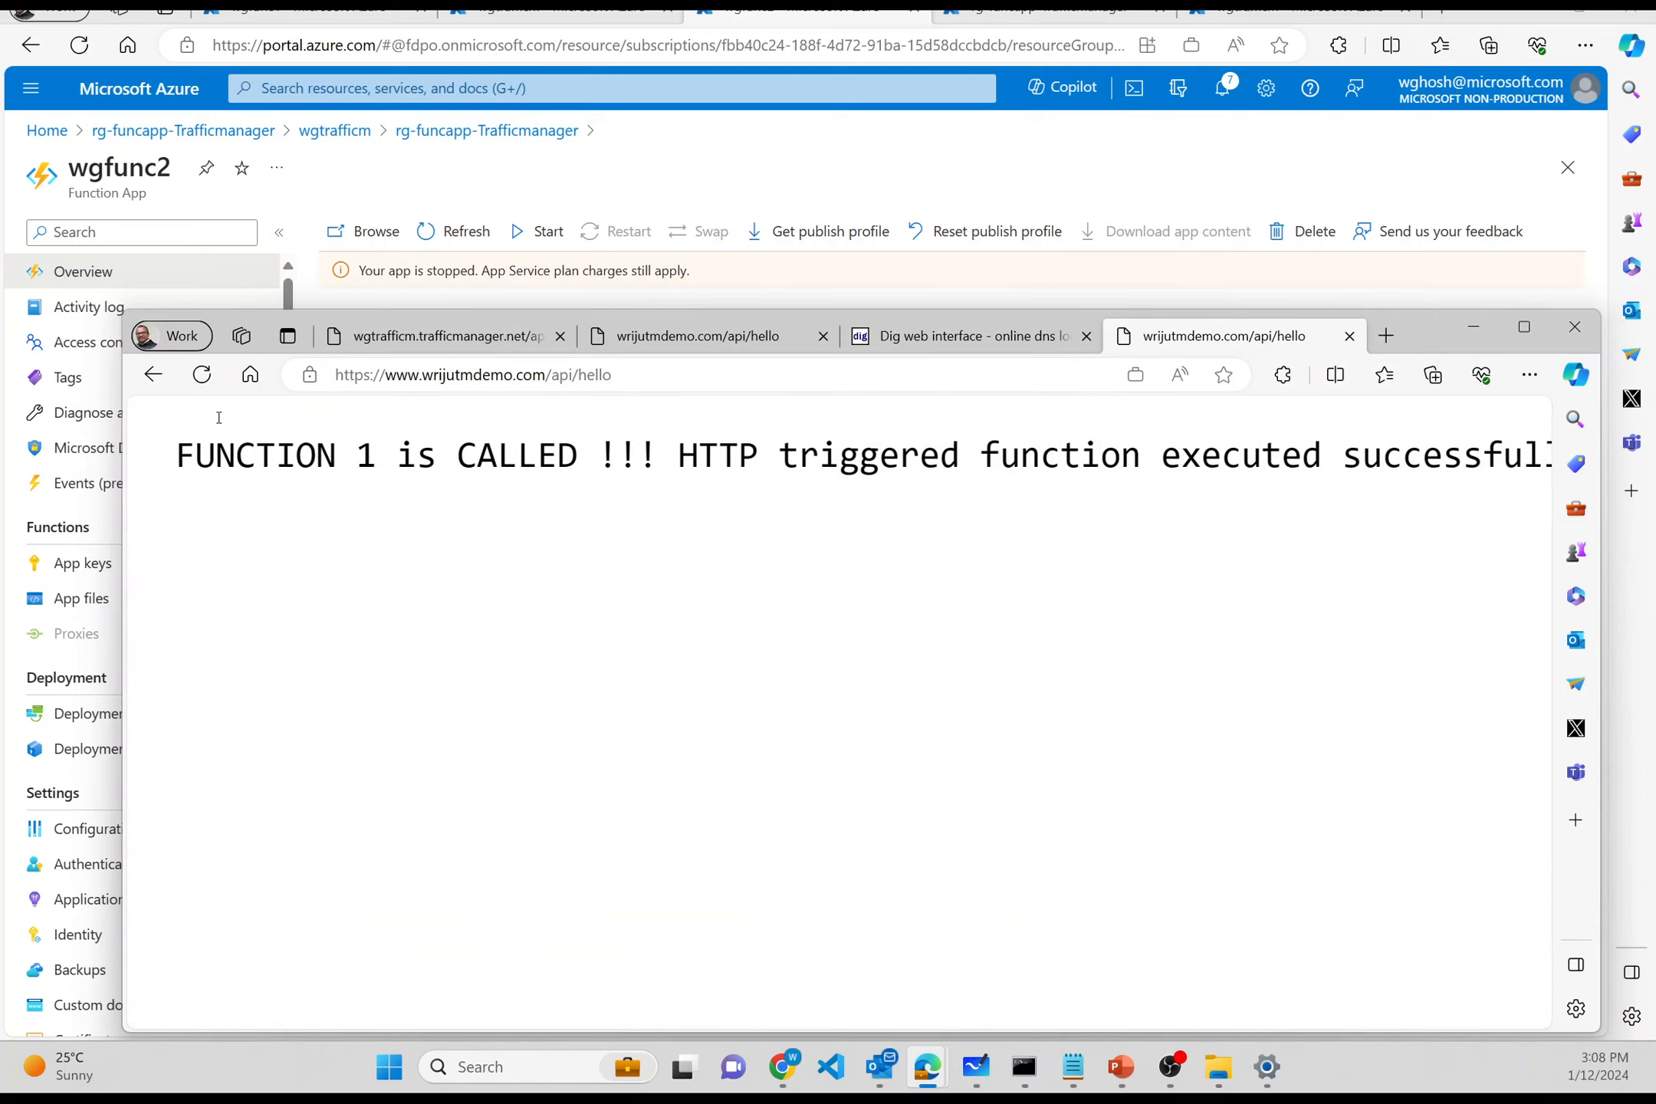
{"action": "left_click_drag", "start_coordinate": [153, 460], "coordinate": [350, 460]}
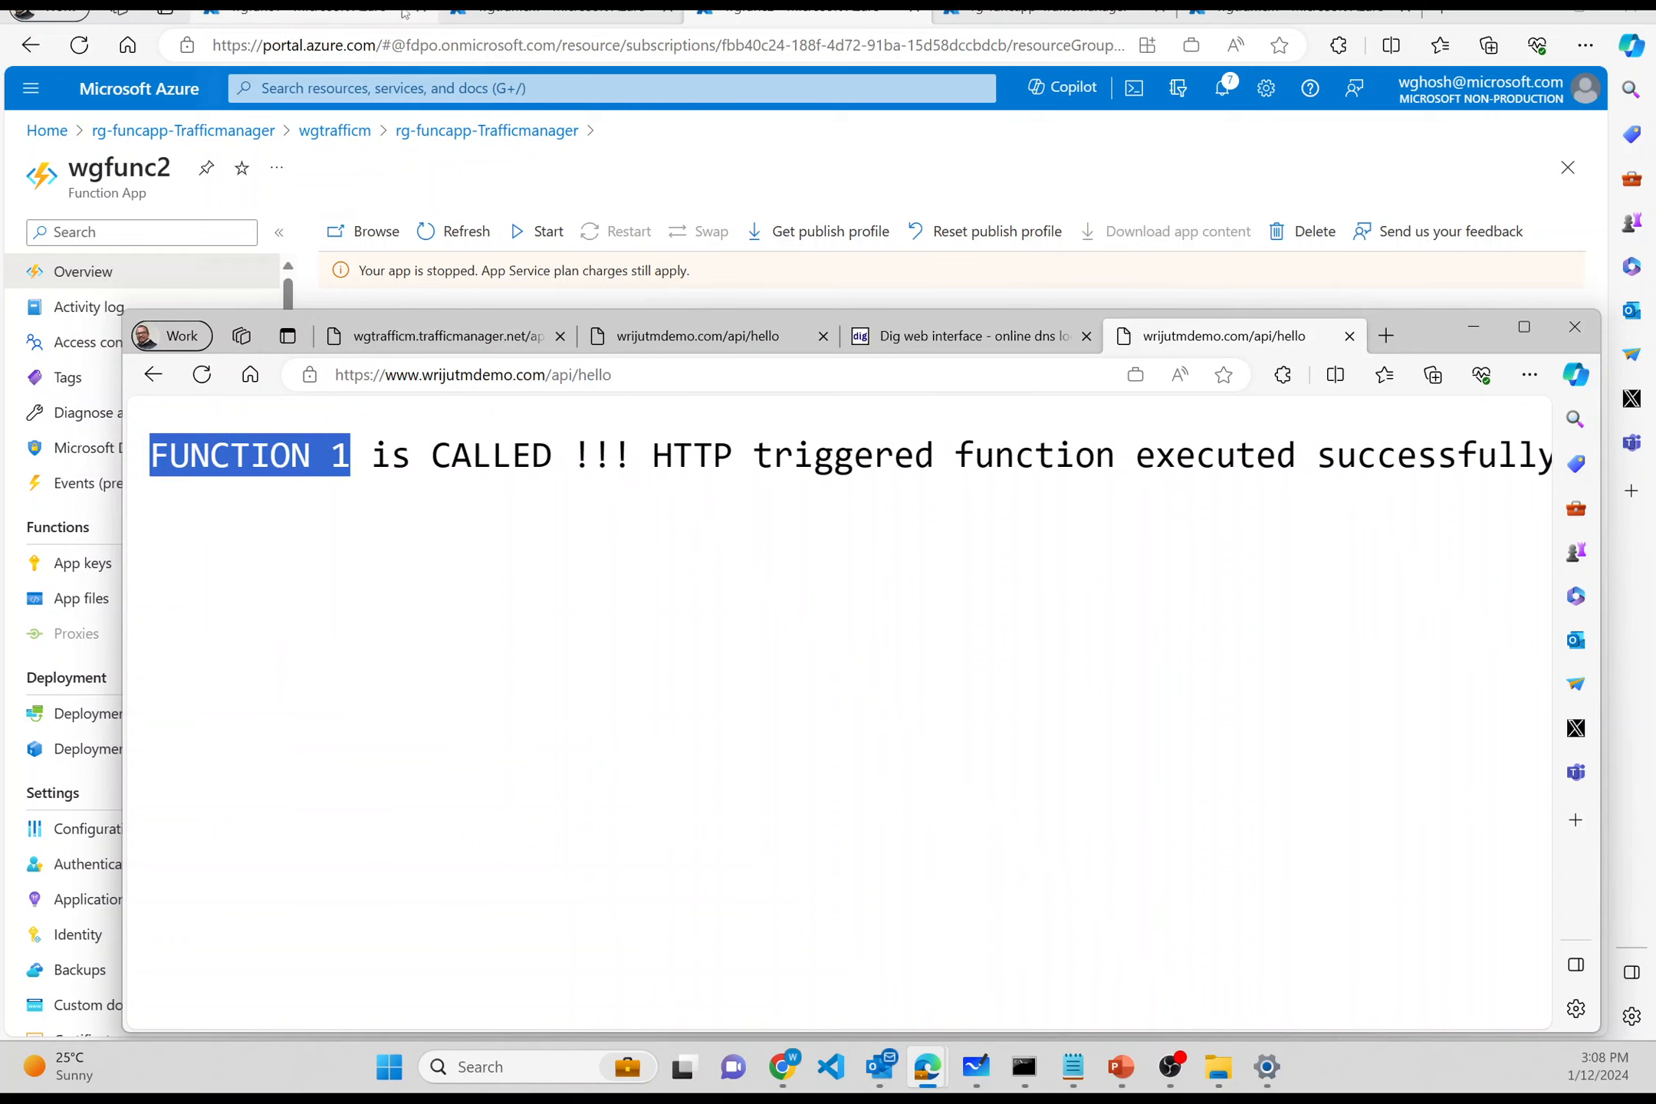
{"action": "left_click", "coordinate": [551, 211]}
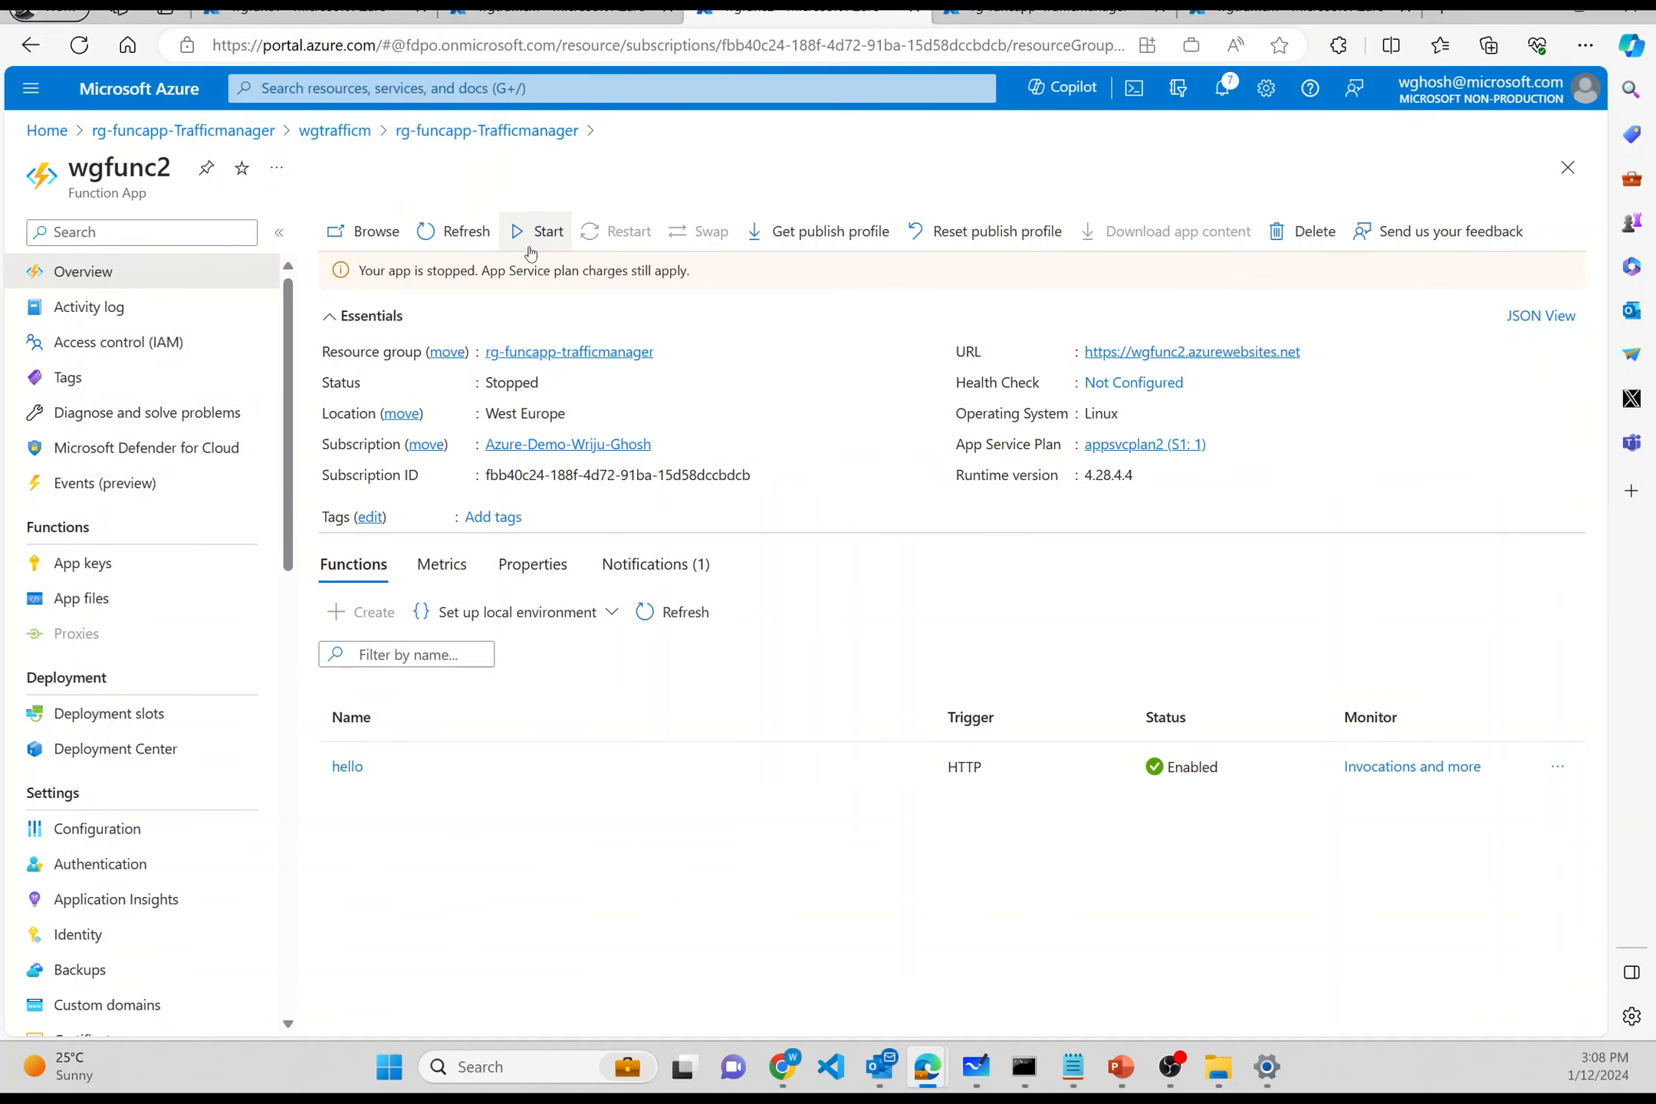
{"action": "left_click", "coordinate": [331, 23]}
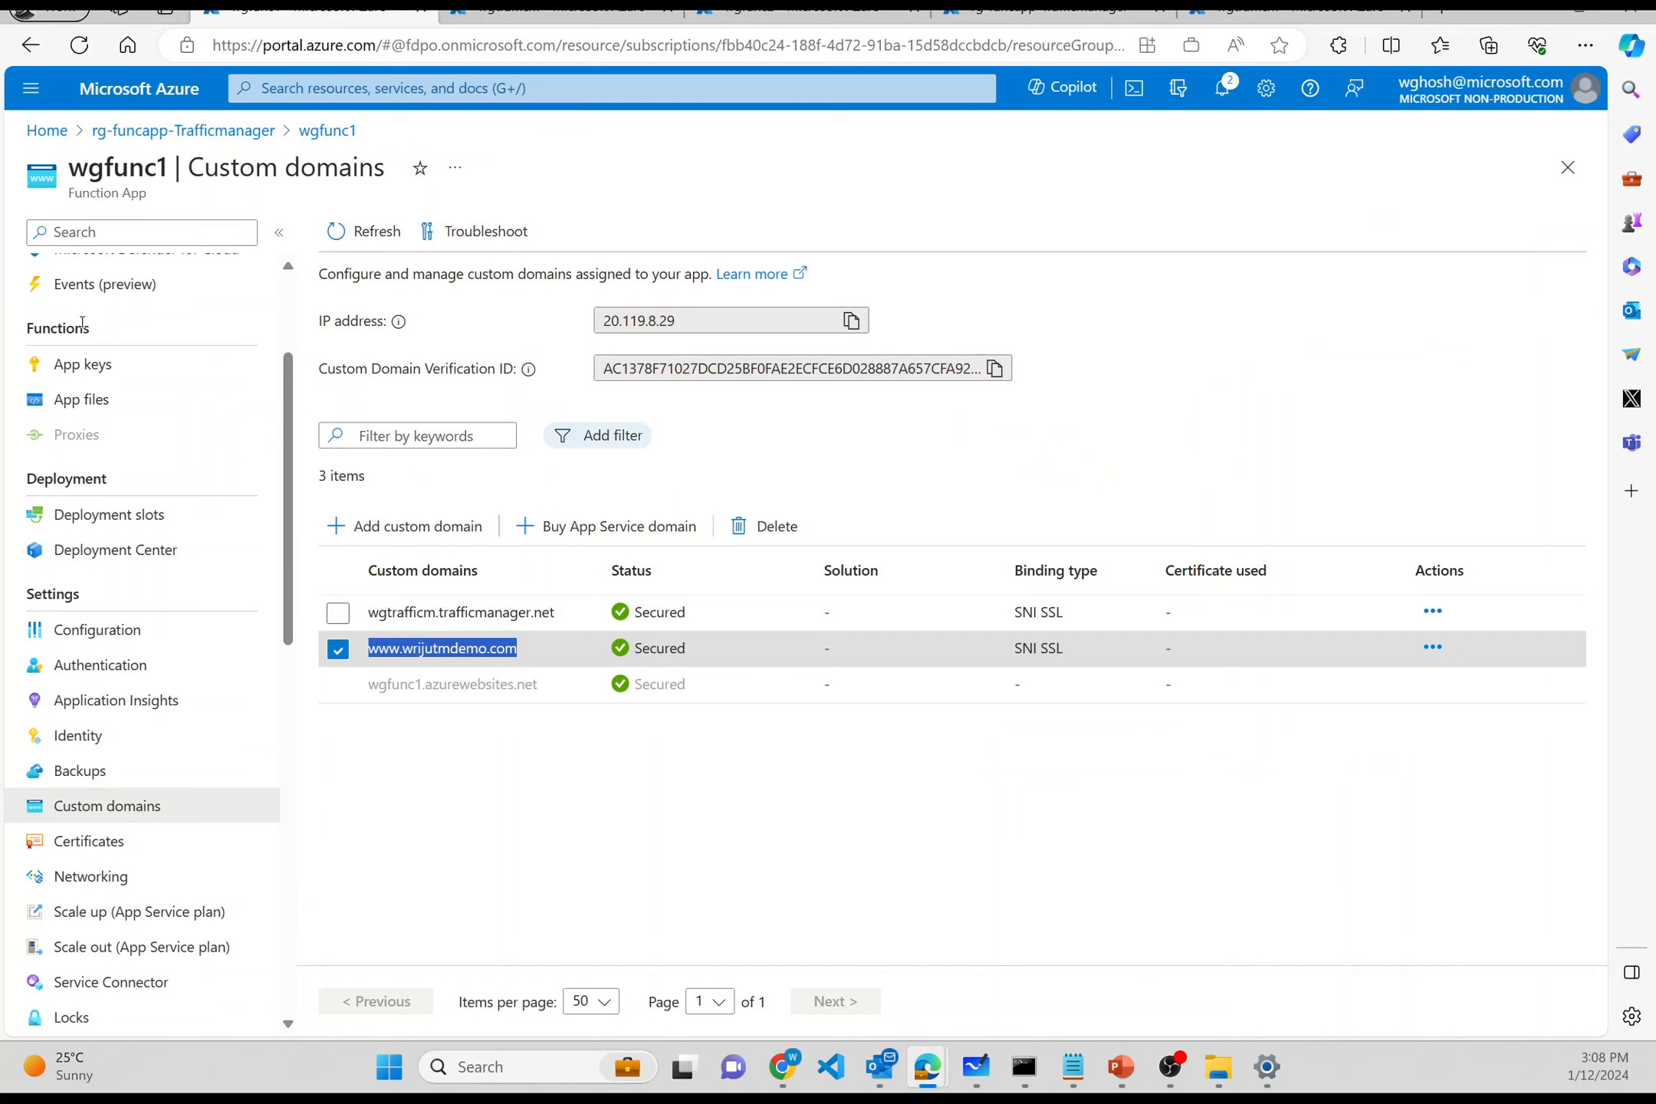
- Open the wgfunc1 overview and highlight its Running status
{"action": "scroll", "coordinate": [92, 288], "scroll_direction": "up", "scroll_amount": 3}
{"action": "left_click", "coordinate": [82, 274]}
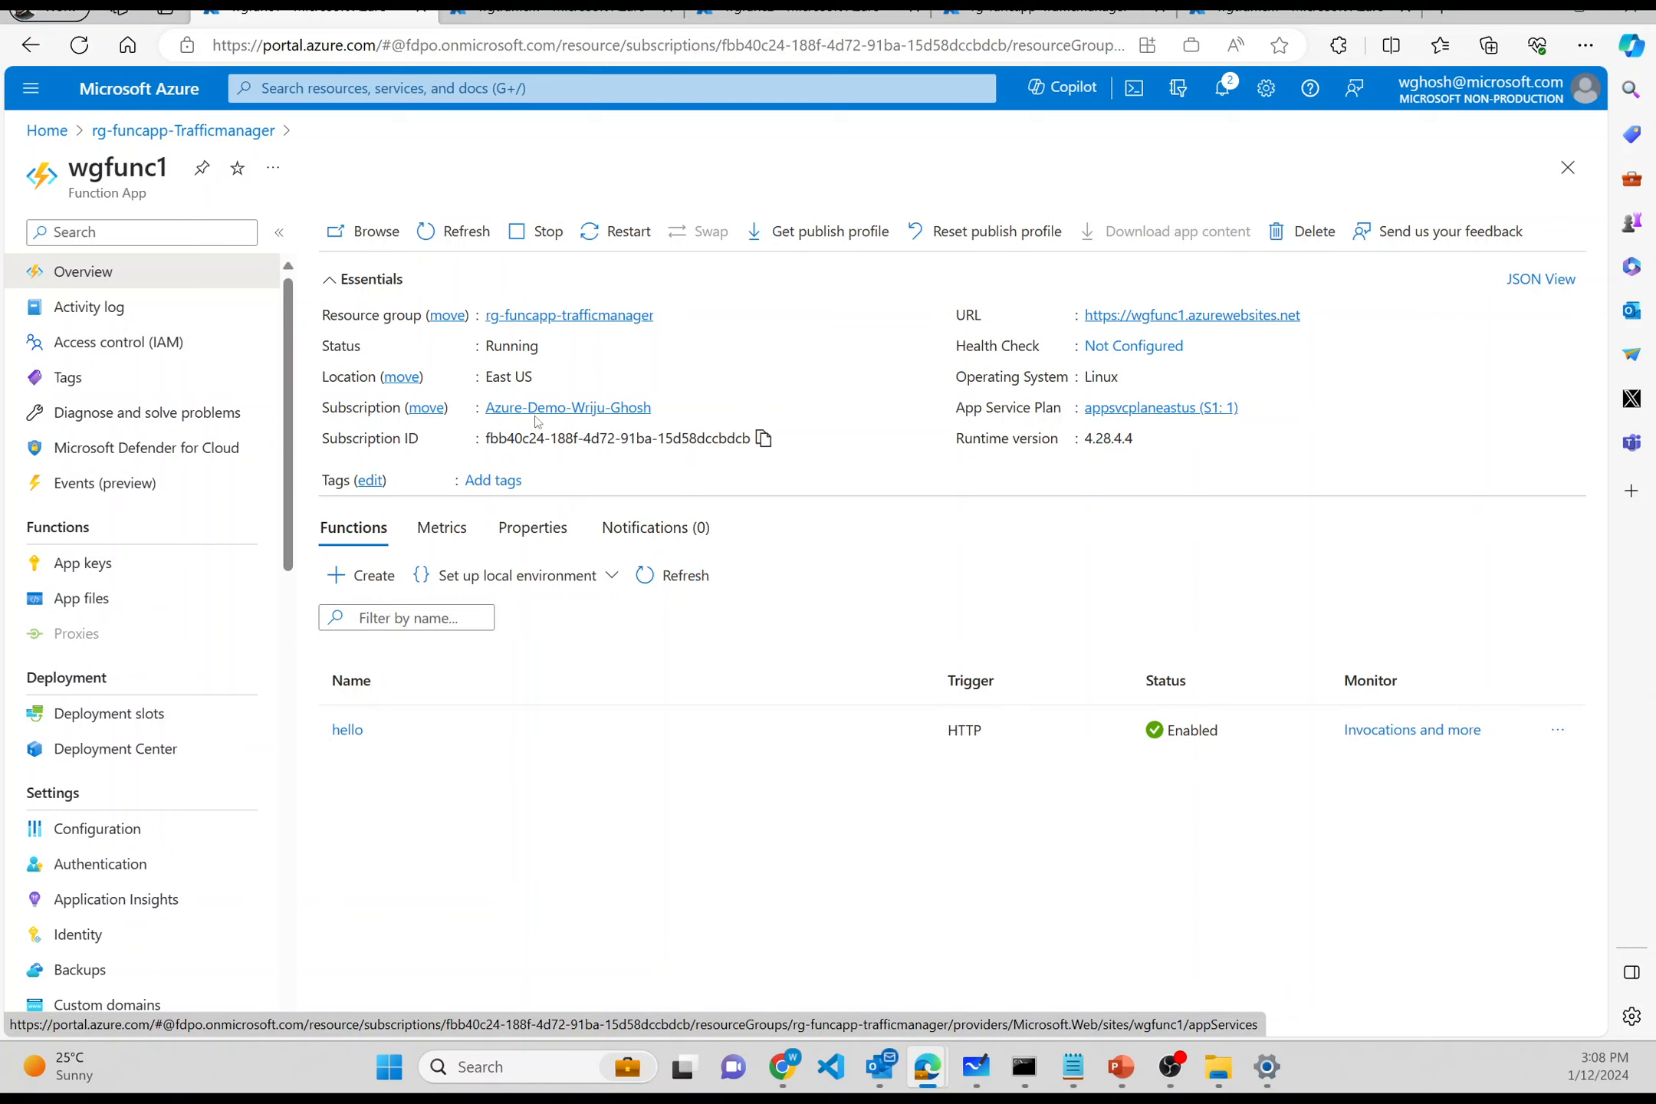
{"action": "double_click", "coordinate": [506, 345]}
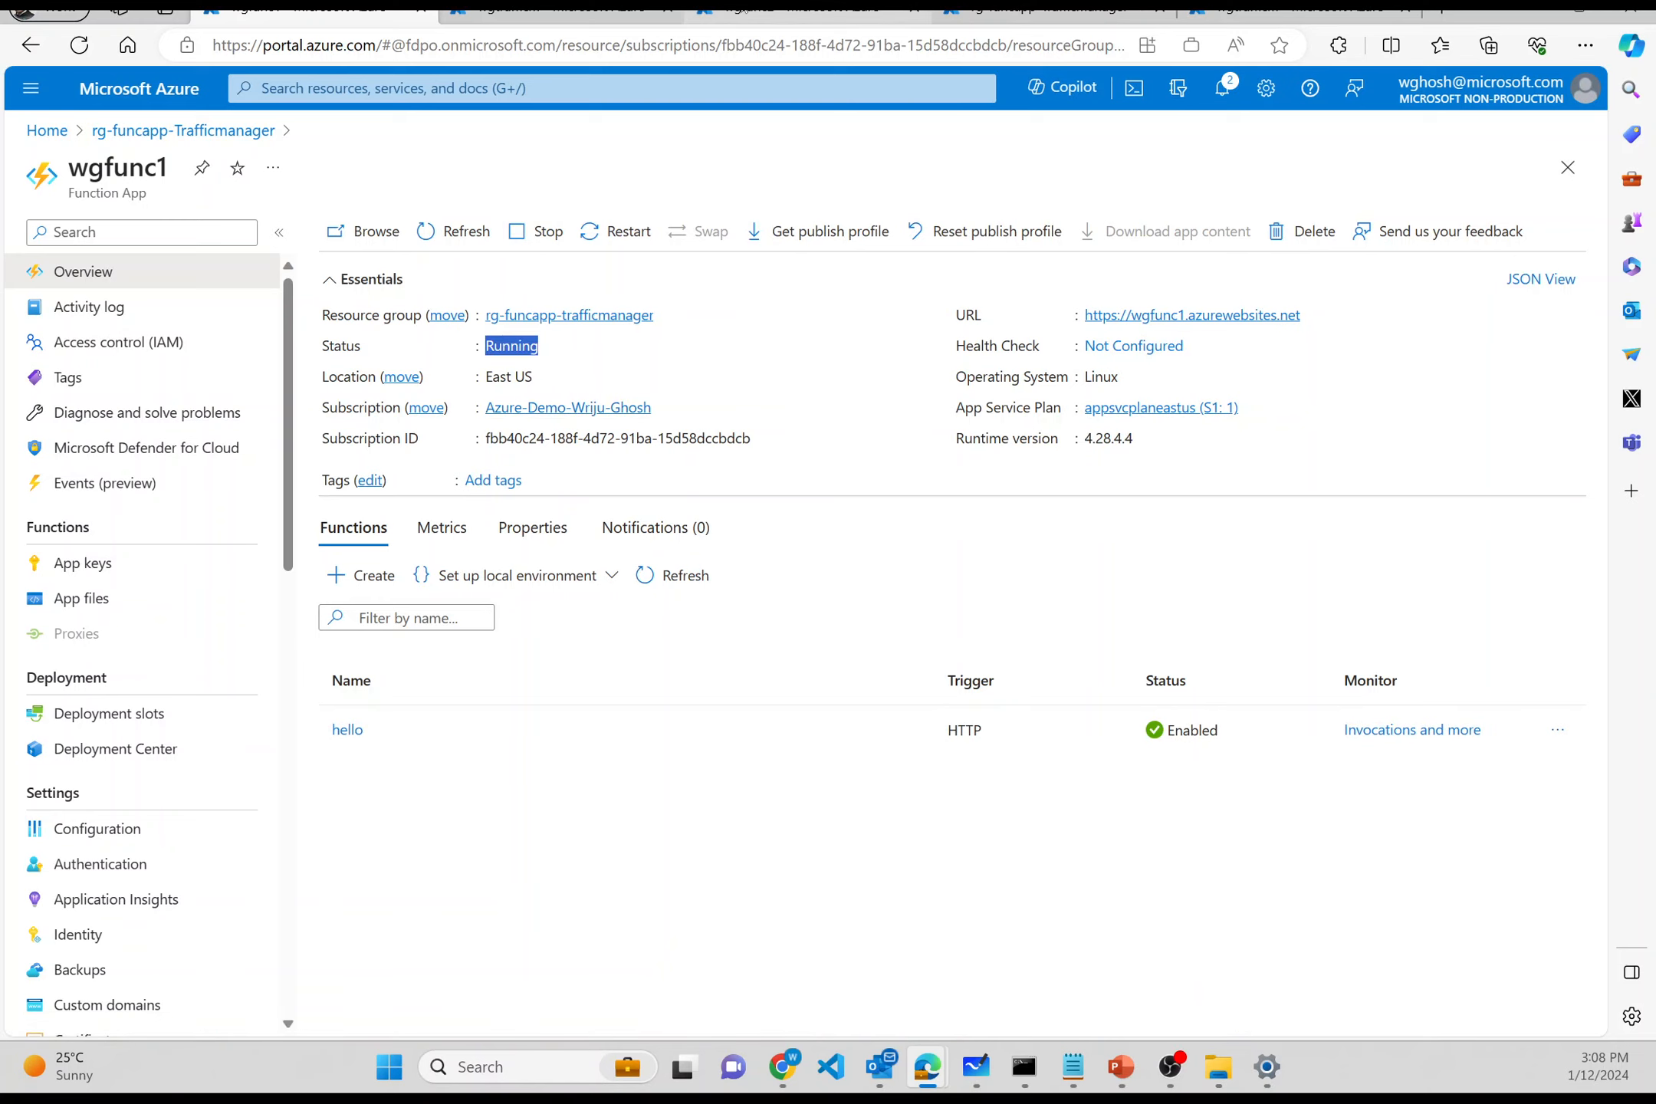
- Check the wgfunc2 page and Dig results, then choose Stop on wgfunc1
{"action": "left_click", "coordinate": [743, 9]}
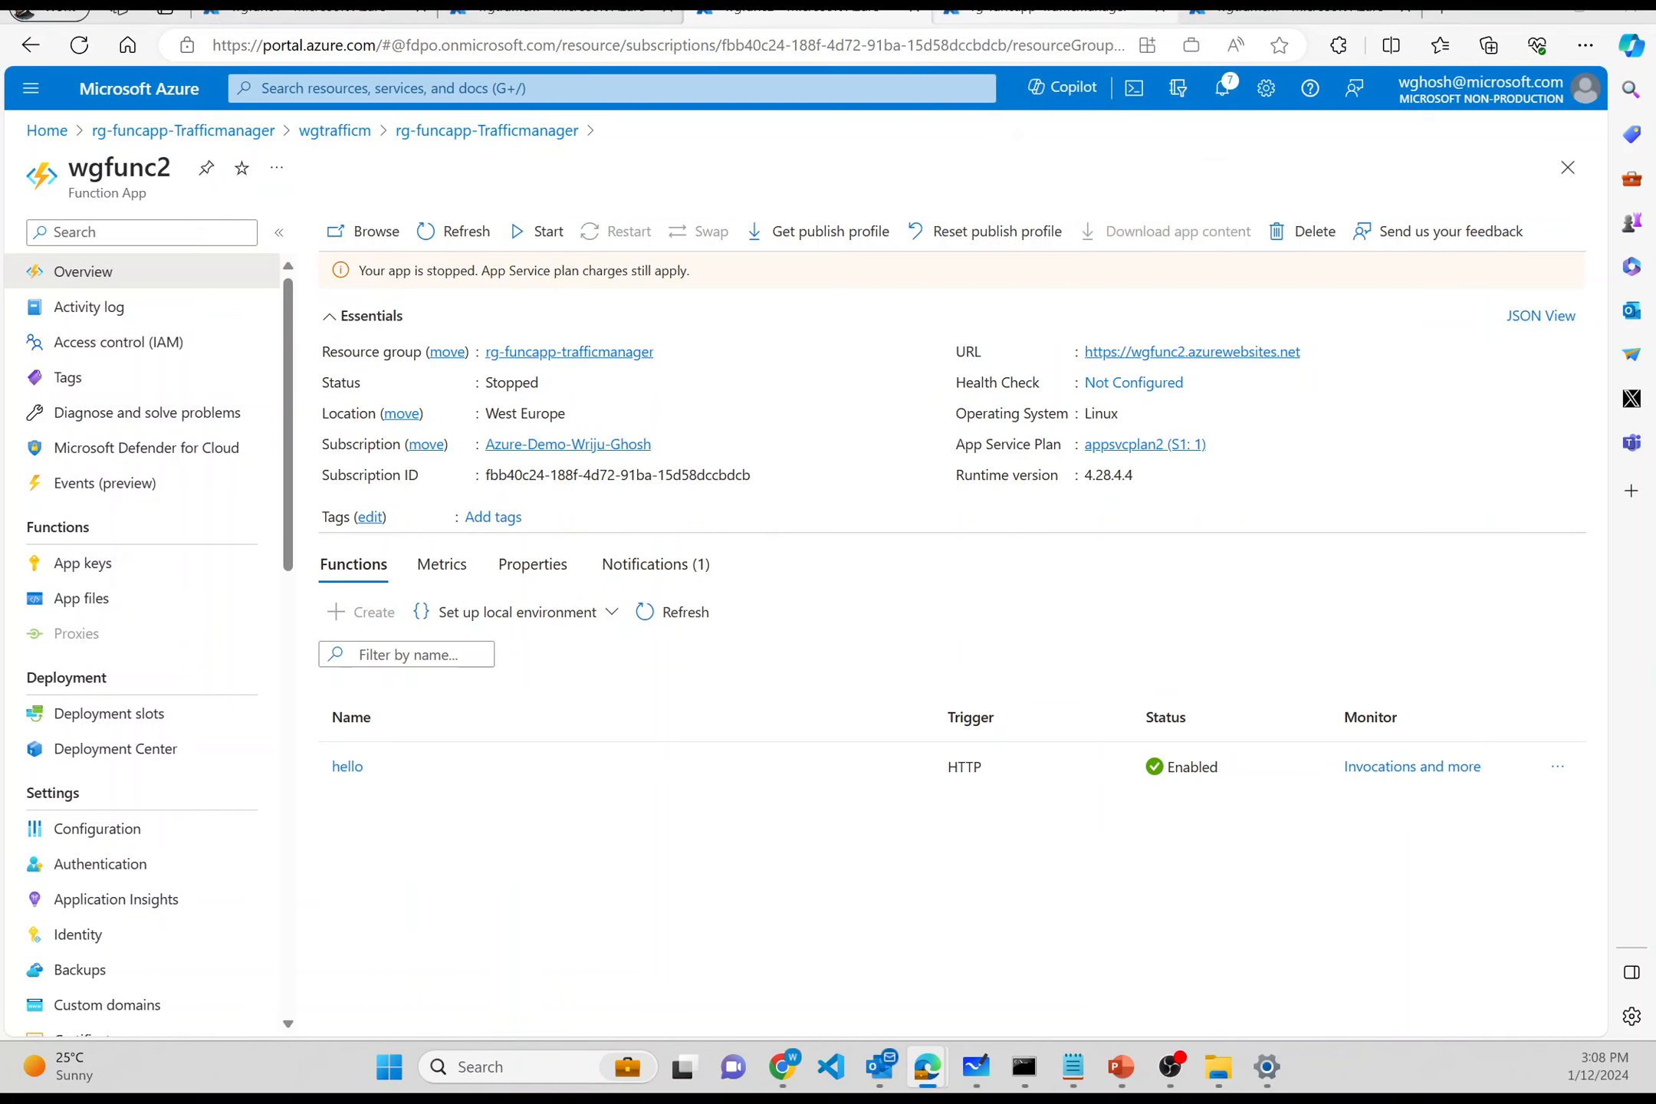
{"action": "key", "text": "alt+Tab"}
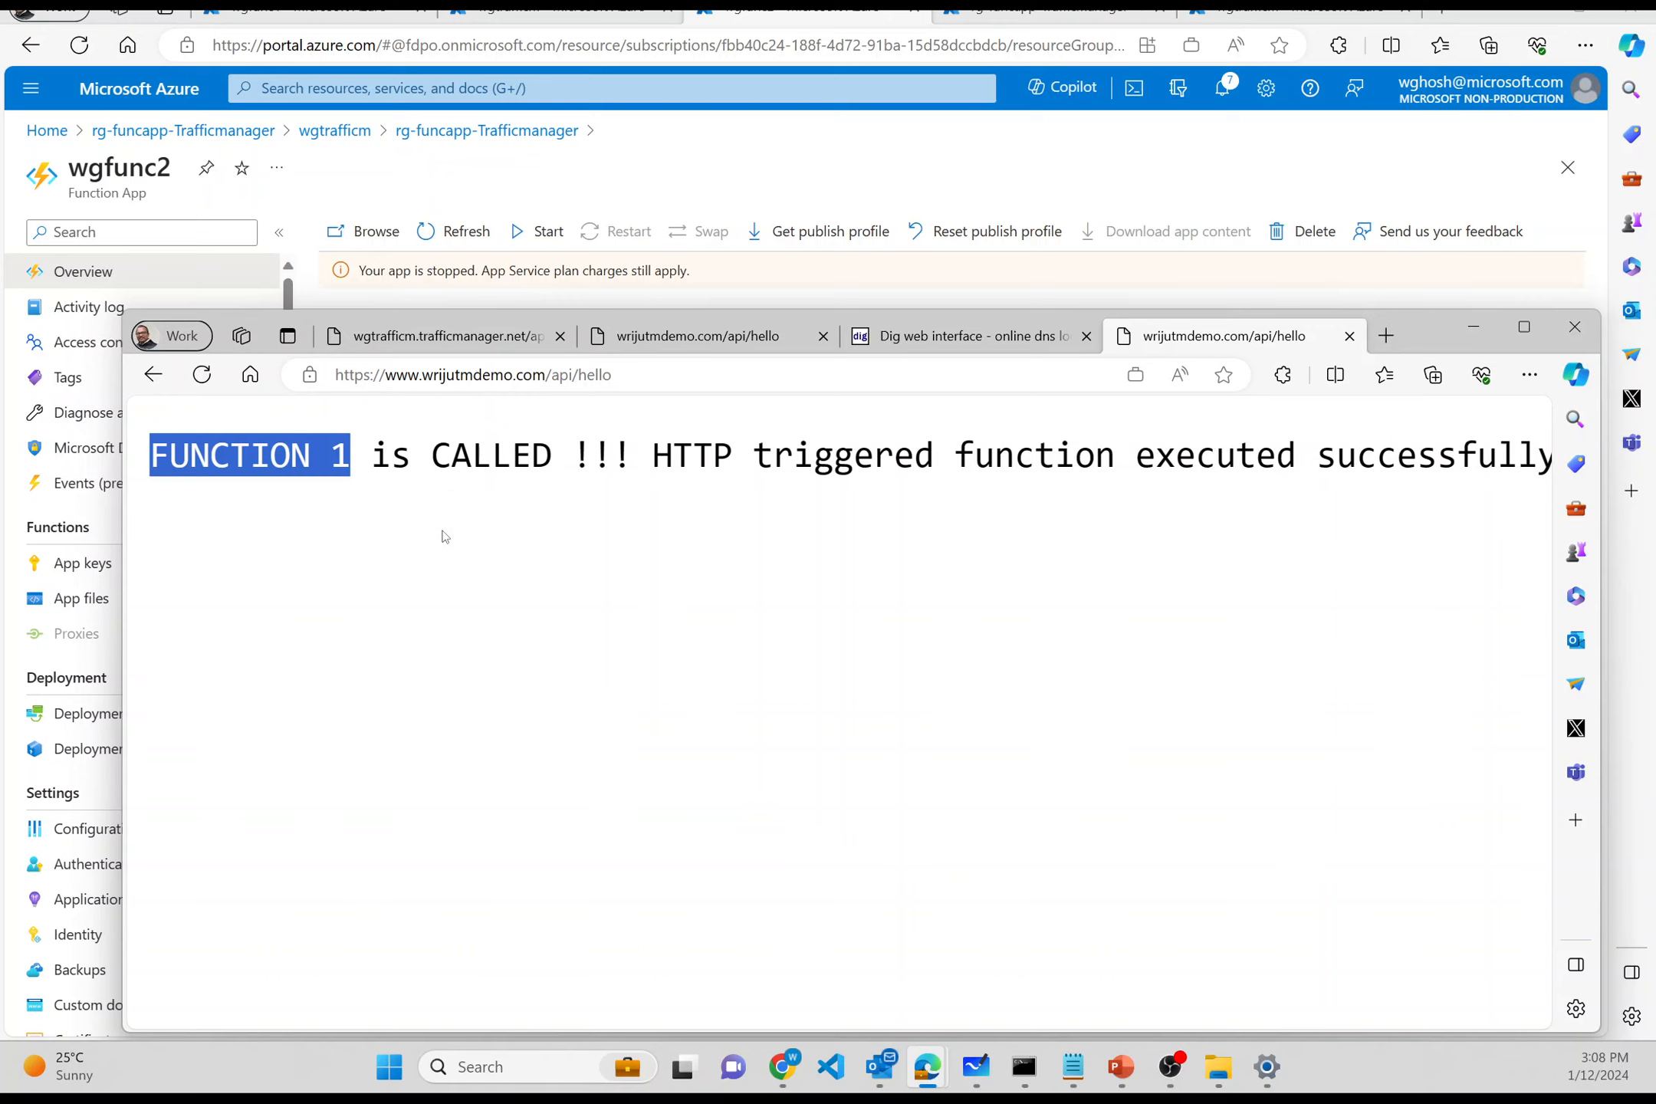
{"action": "left_click", "coordinate": [875, 334]}
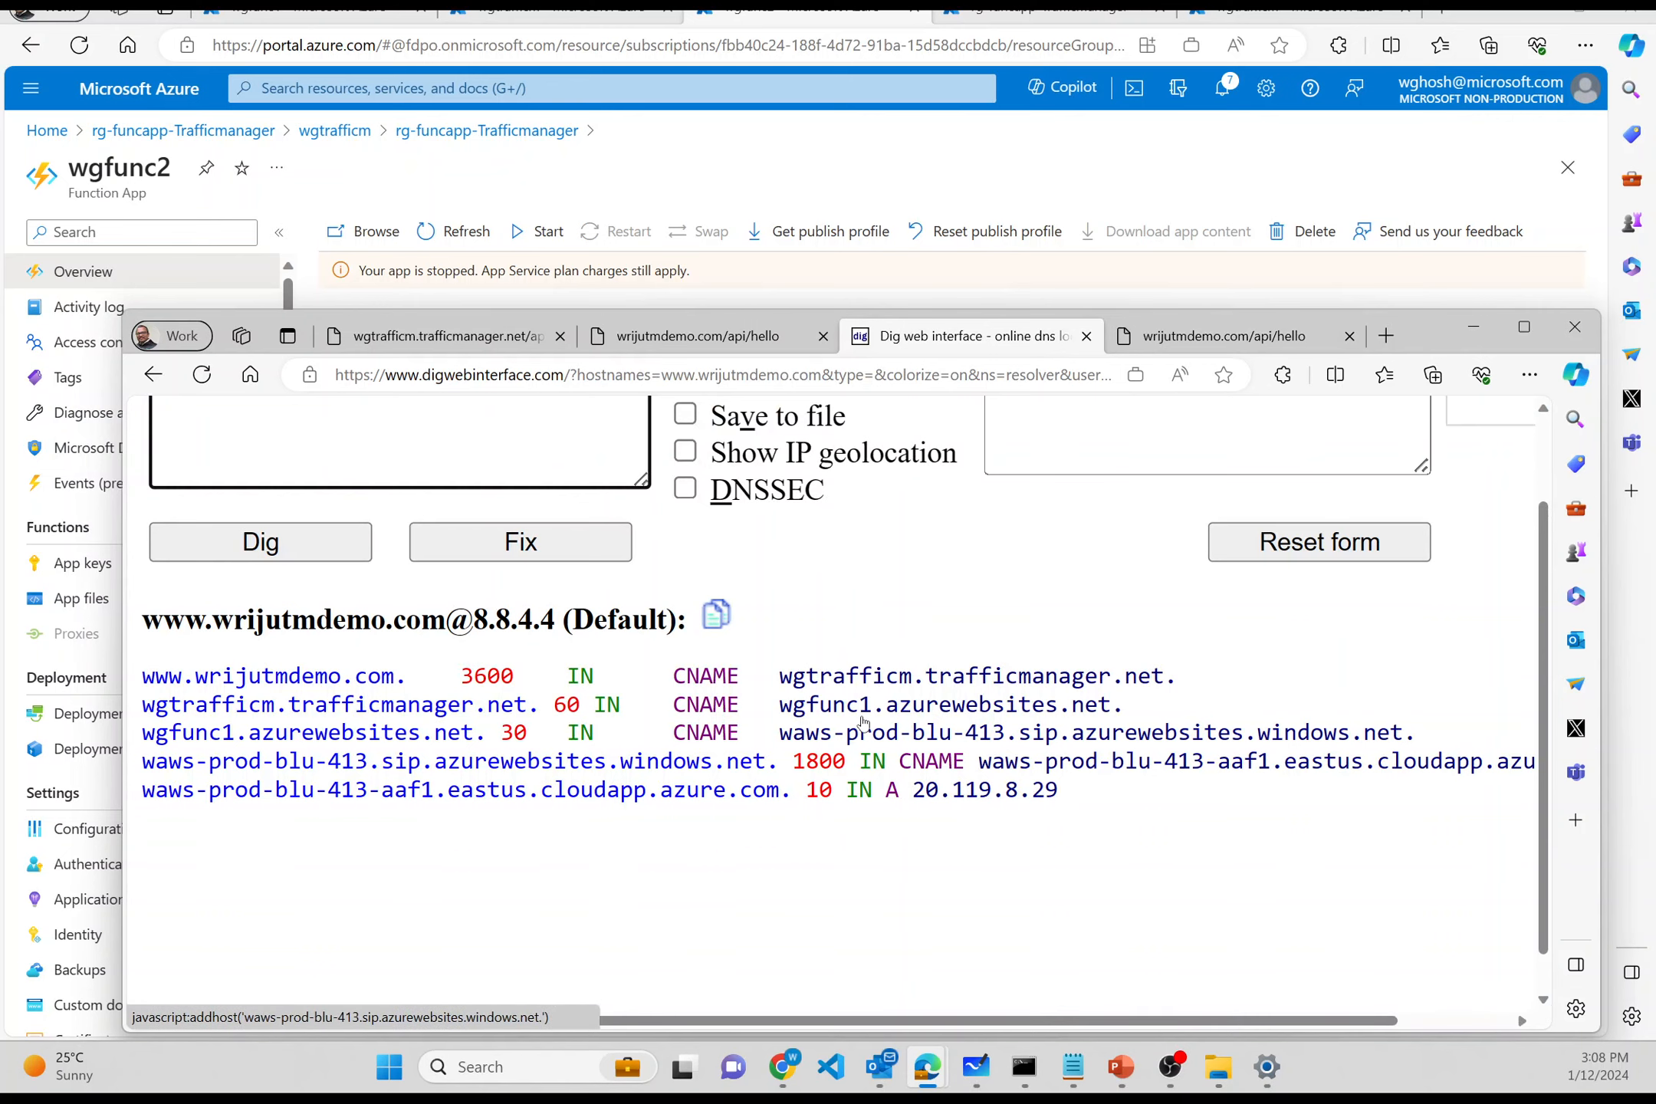
{"action": "left_click", "coordinate": [312, 15]}
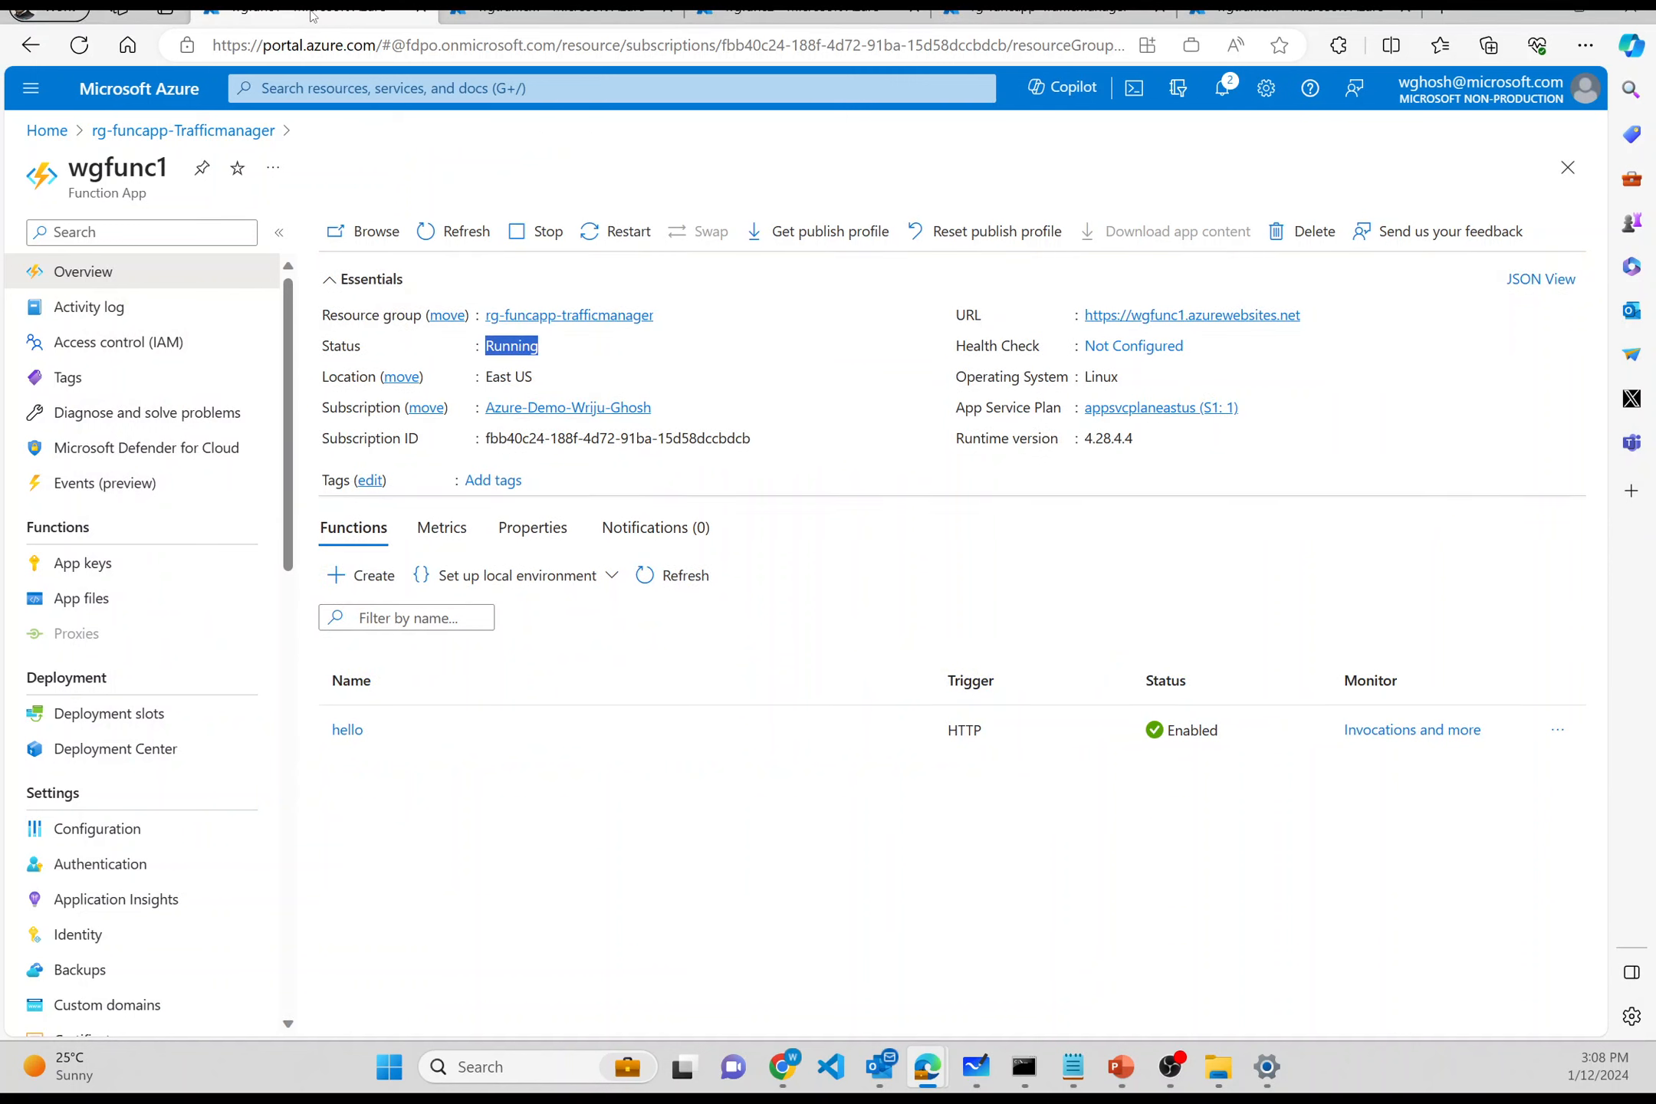
{"action": "left_click", "coordinate": [532, 243]}
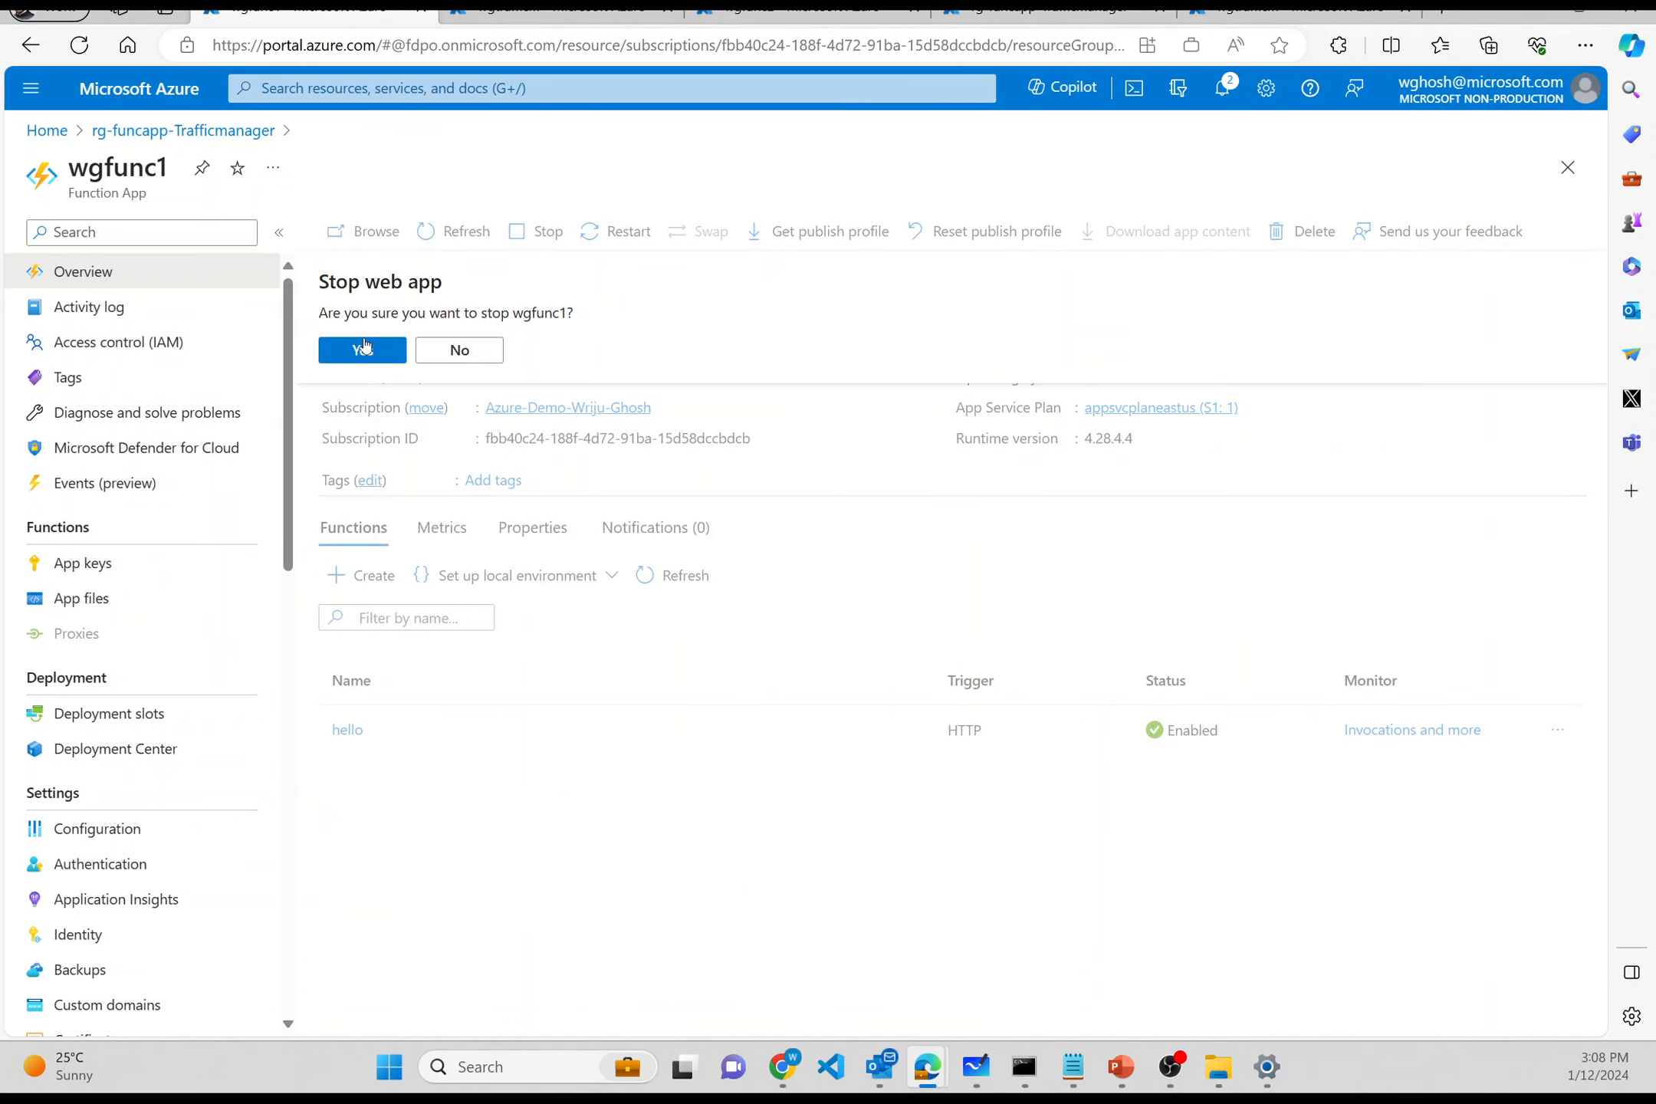
- Confirm stopping wgfunc1 and start the wgfunc2 function app
{"action": "left_click", "coordinate": [365, 346]}
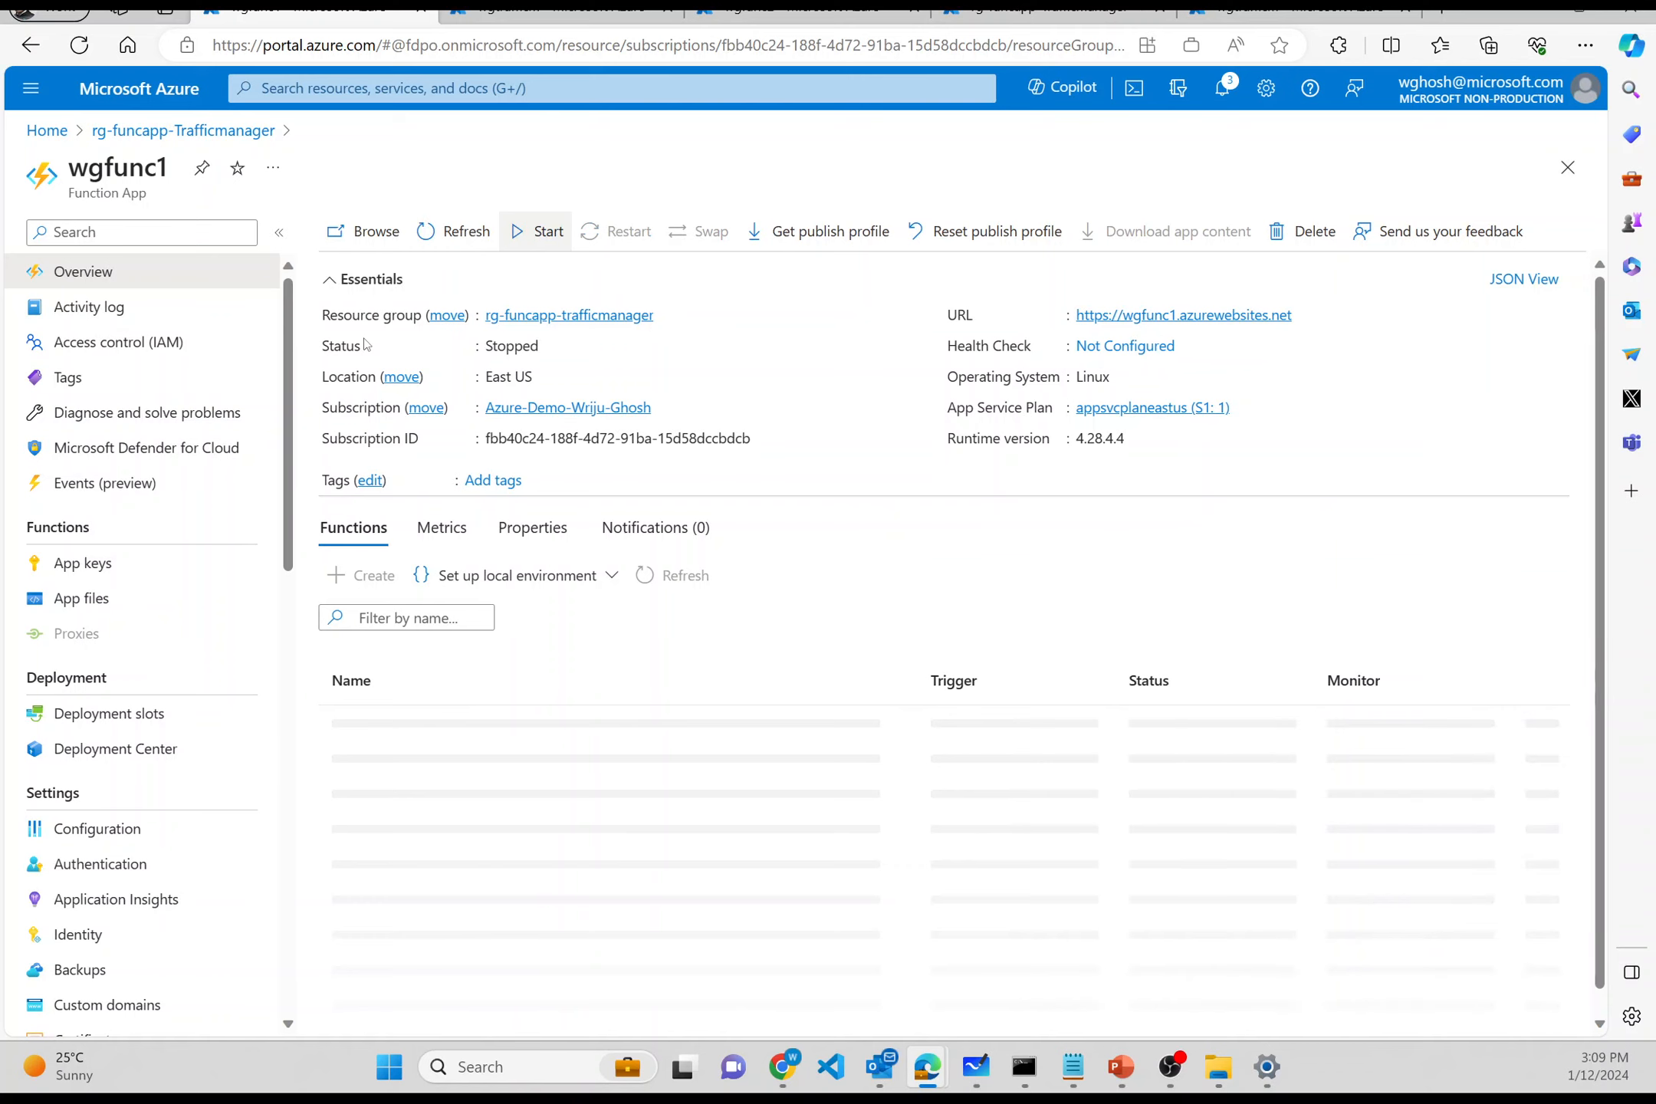
{"action": "key", "text": "ctrl+Tab"}
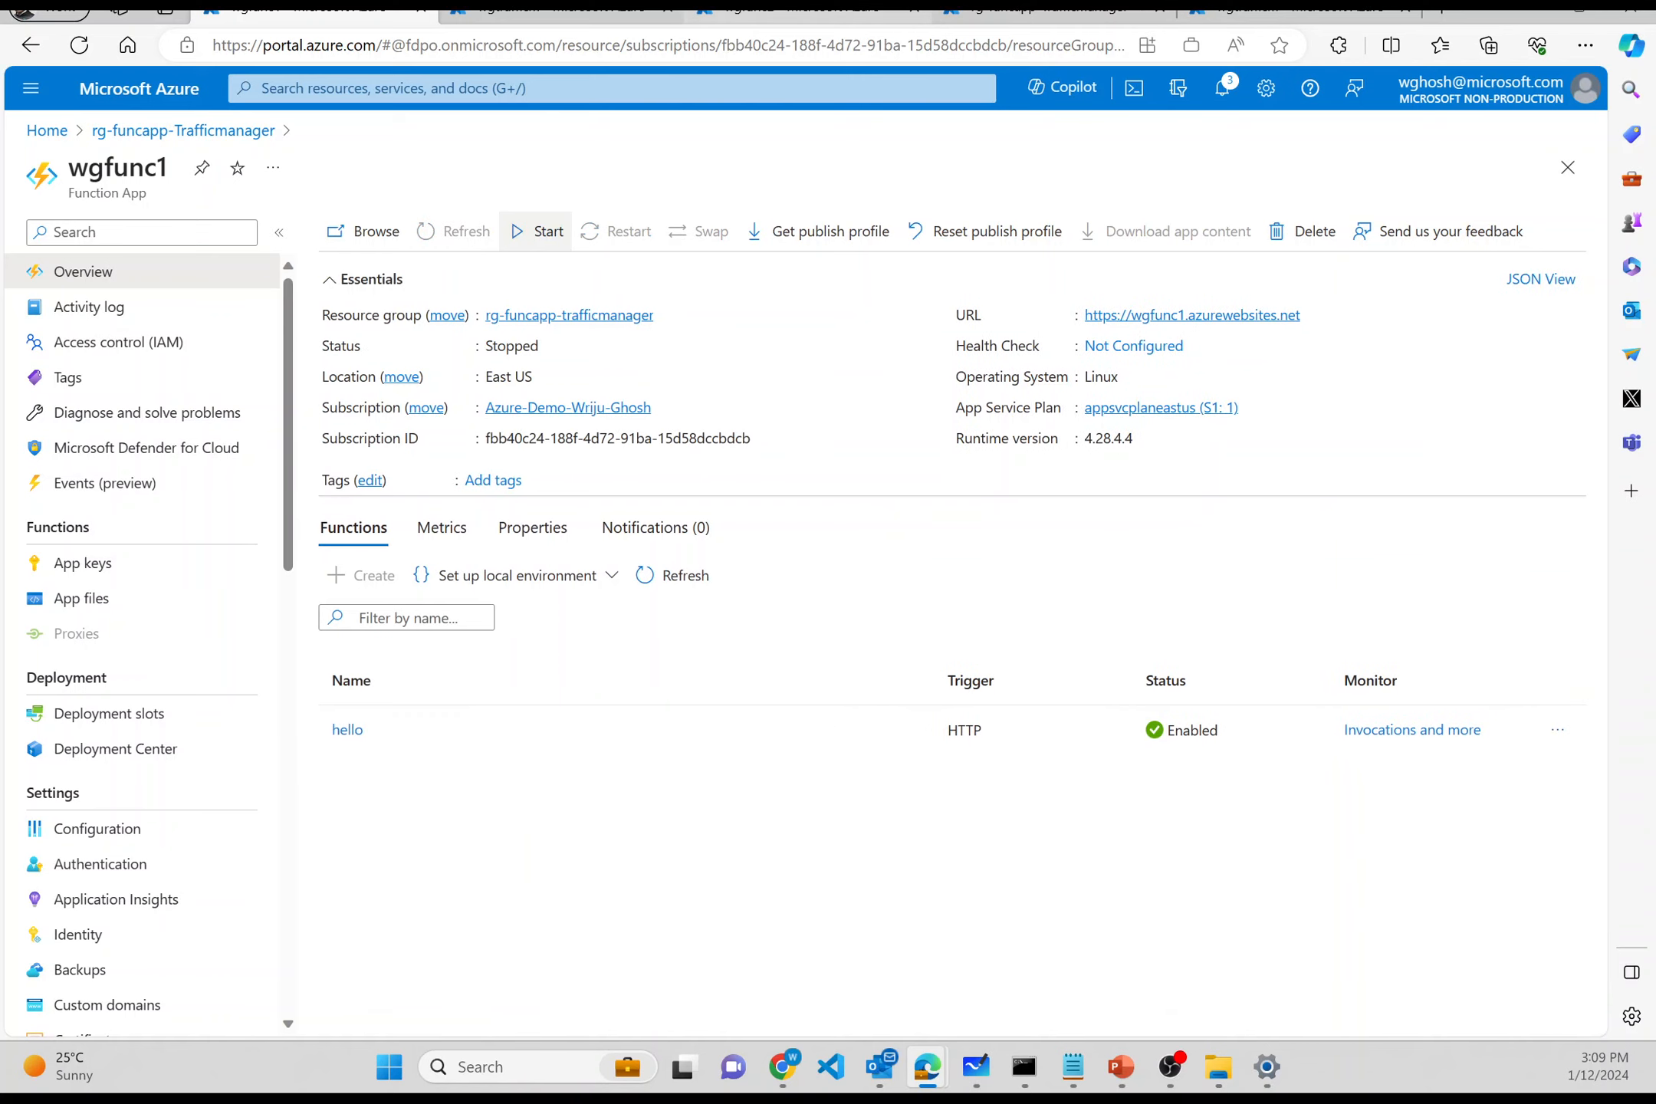
{"action": "left_click", "coordinate": [560, 232]}
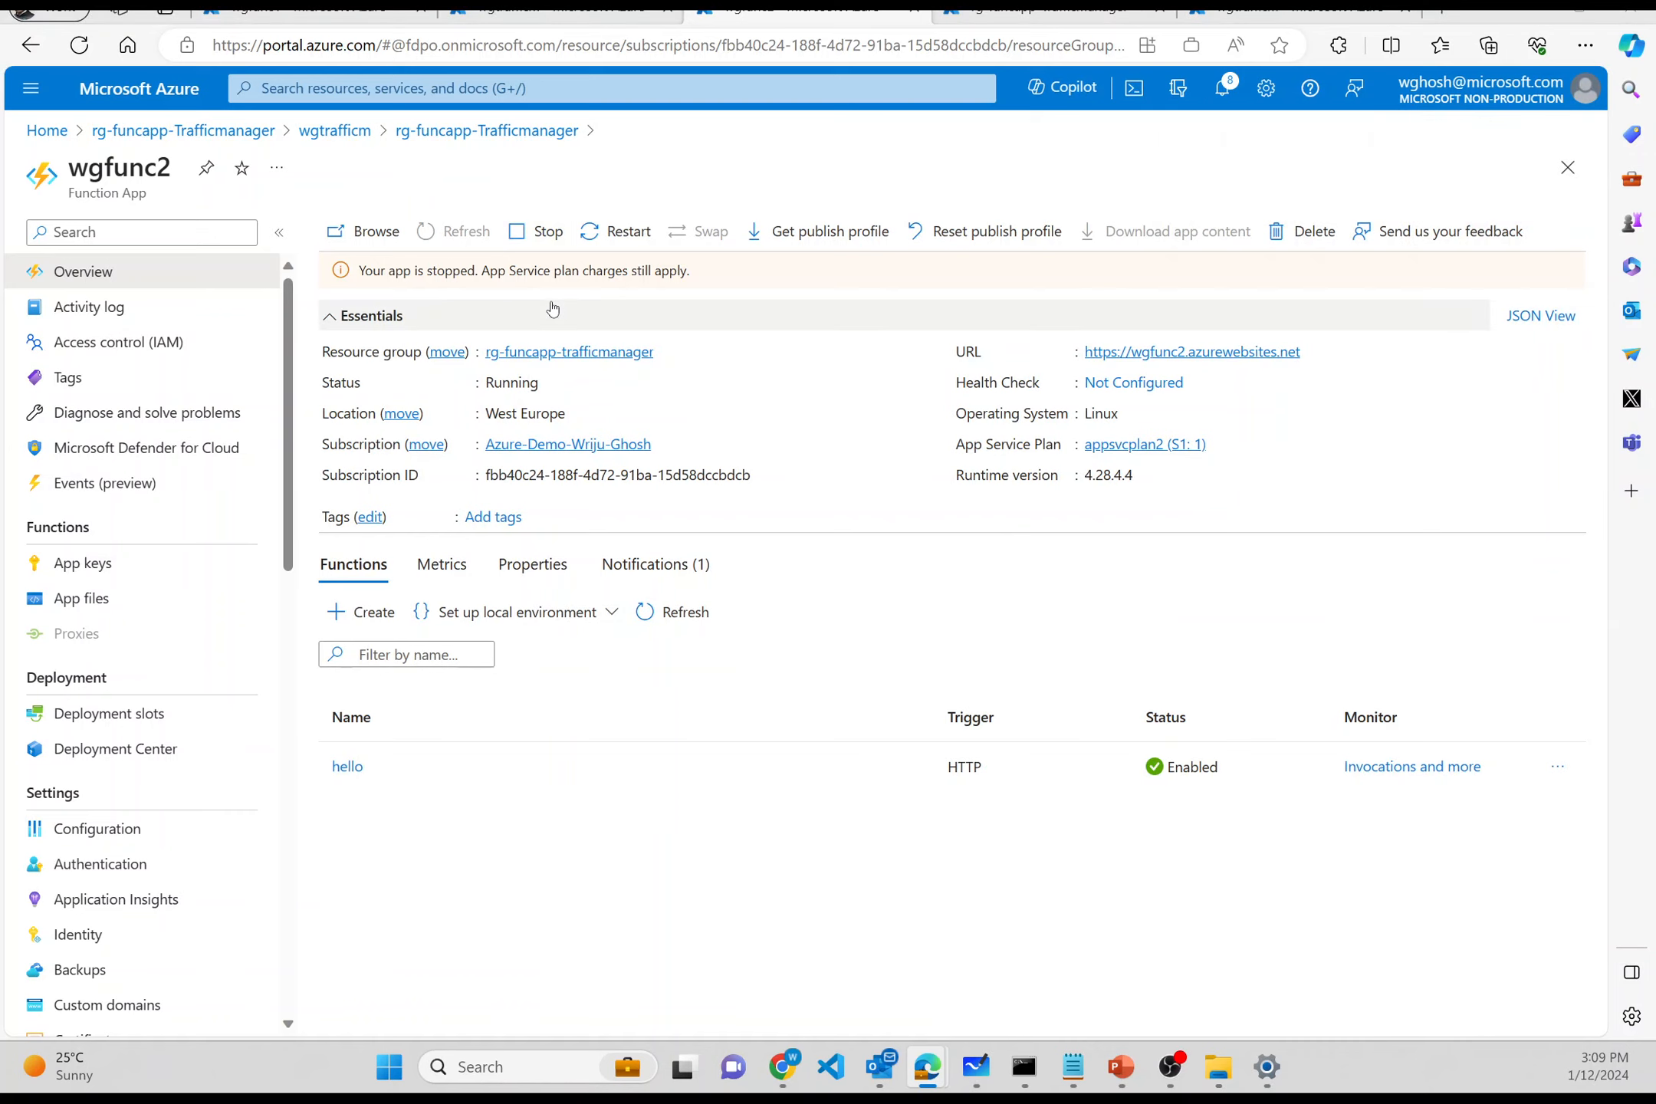
{"action": "key", "text": "alt+Tab"}
{"action": "scroll", "coordinate": [445, 515], "scroll_direction": "up", "scroll_amount": 3}
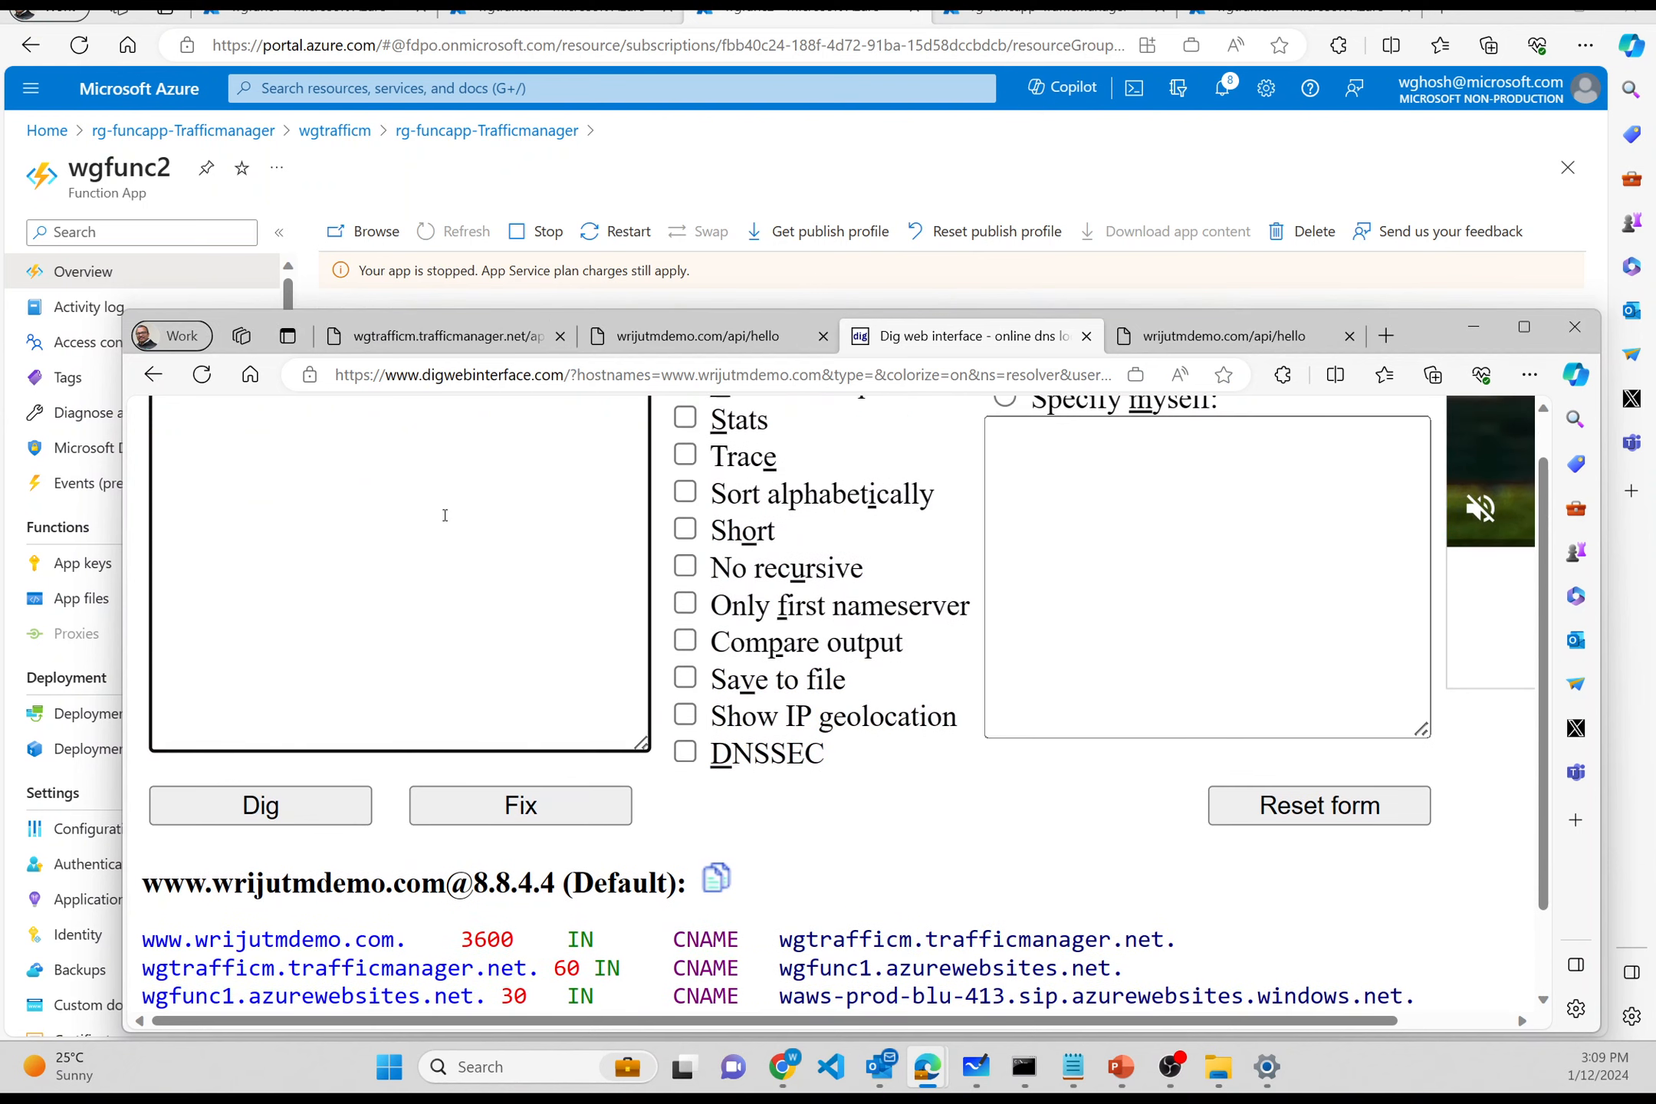
{"action": "scroll", "coordinate": [444, 515], "scroll_direction": "up", "scroll_amount": 3}
{"action": "scroll", "coordinate": [444, 515], "scroll_direction": "down", "scroll_amount": 1}
{"action": "scroll", "coordinate": [445, 515], "scroll_direction": "up", "scroll_amount": 1}
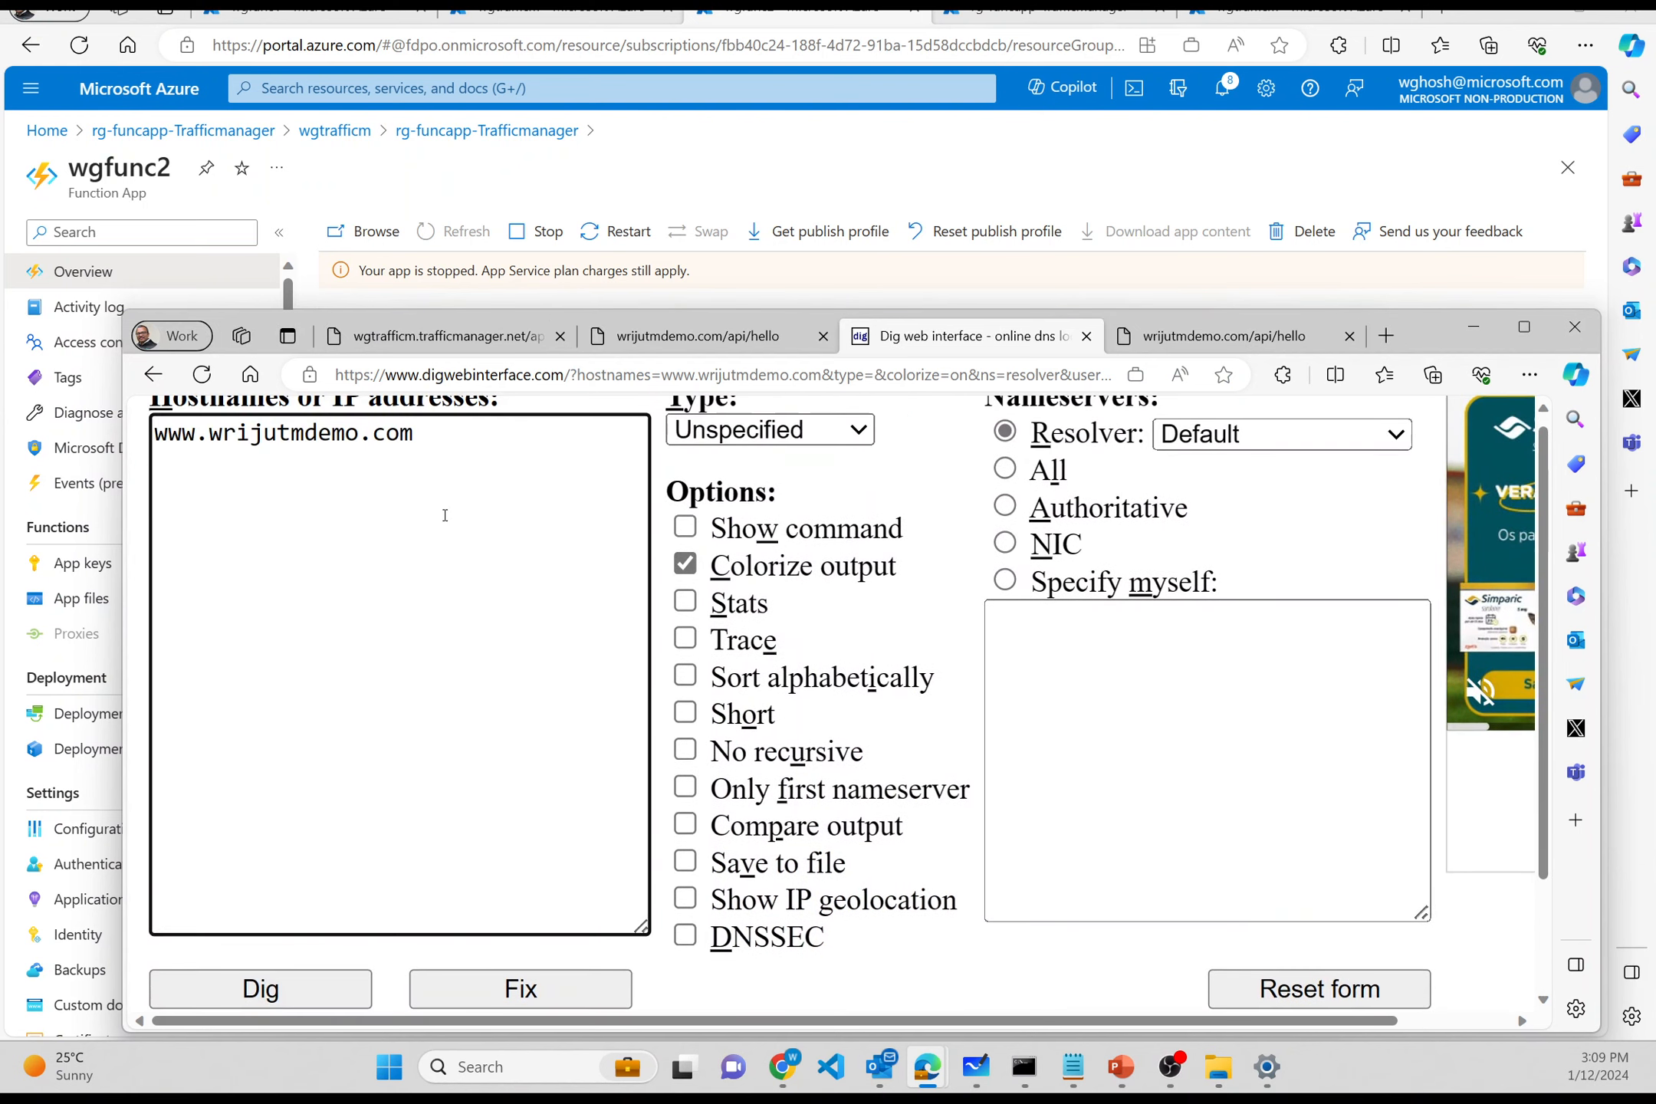
{"action": "scroll", "coordinate": [444, 516], "scroll_direction": "down", "scroll_amount": 4}
{"action": "left_click", "coordinate": [305, 633]}
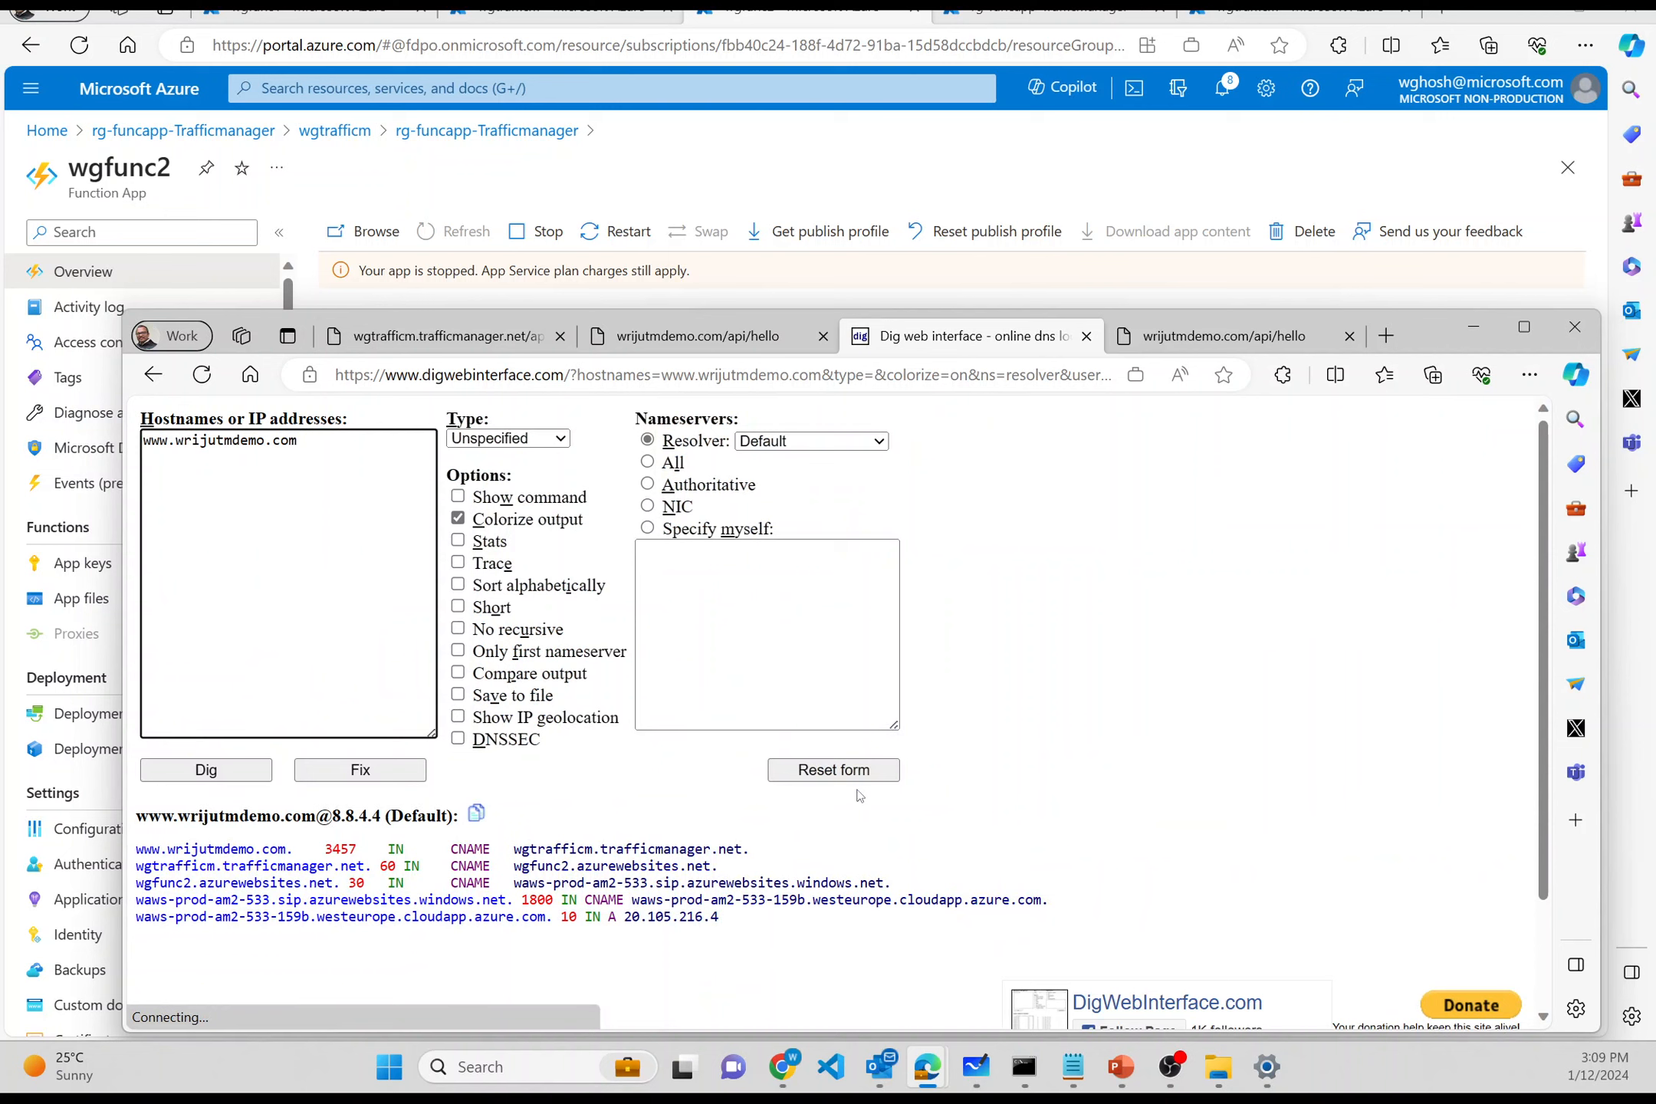
{"action": "scroll", "coordinate": [605, 874], "scroll_direction": "up", "scroll_amount": 2}
{"action": "scroll", "coordinate": [606, 875], "scroll_direction": "up", "scroll_amount": 2}
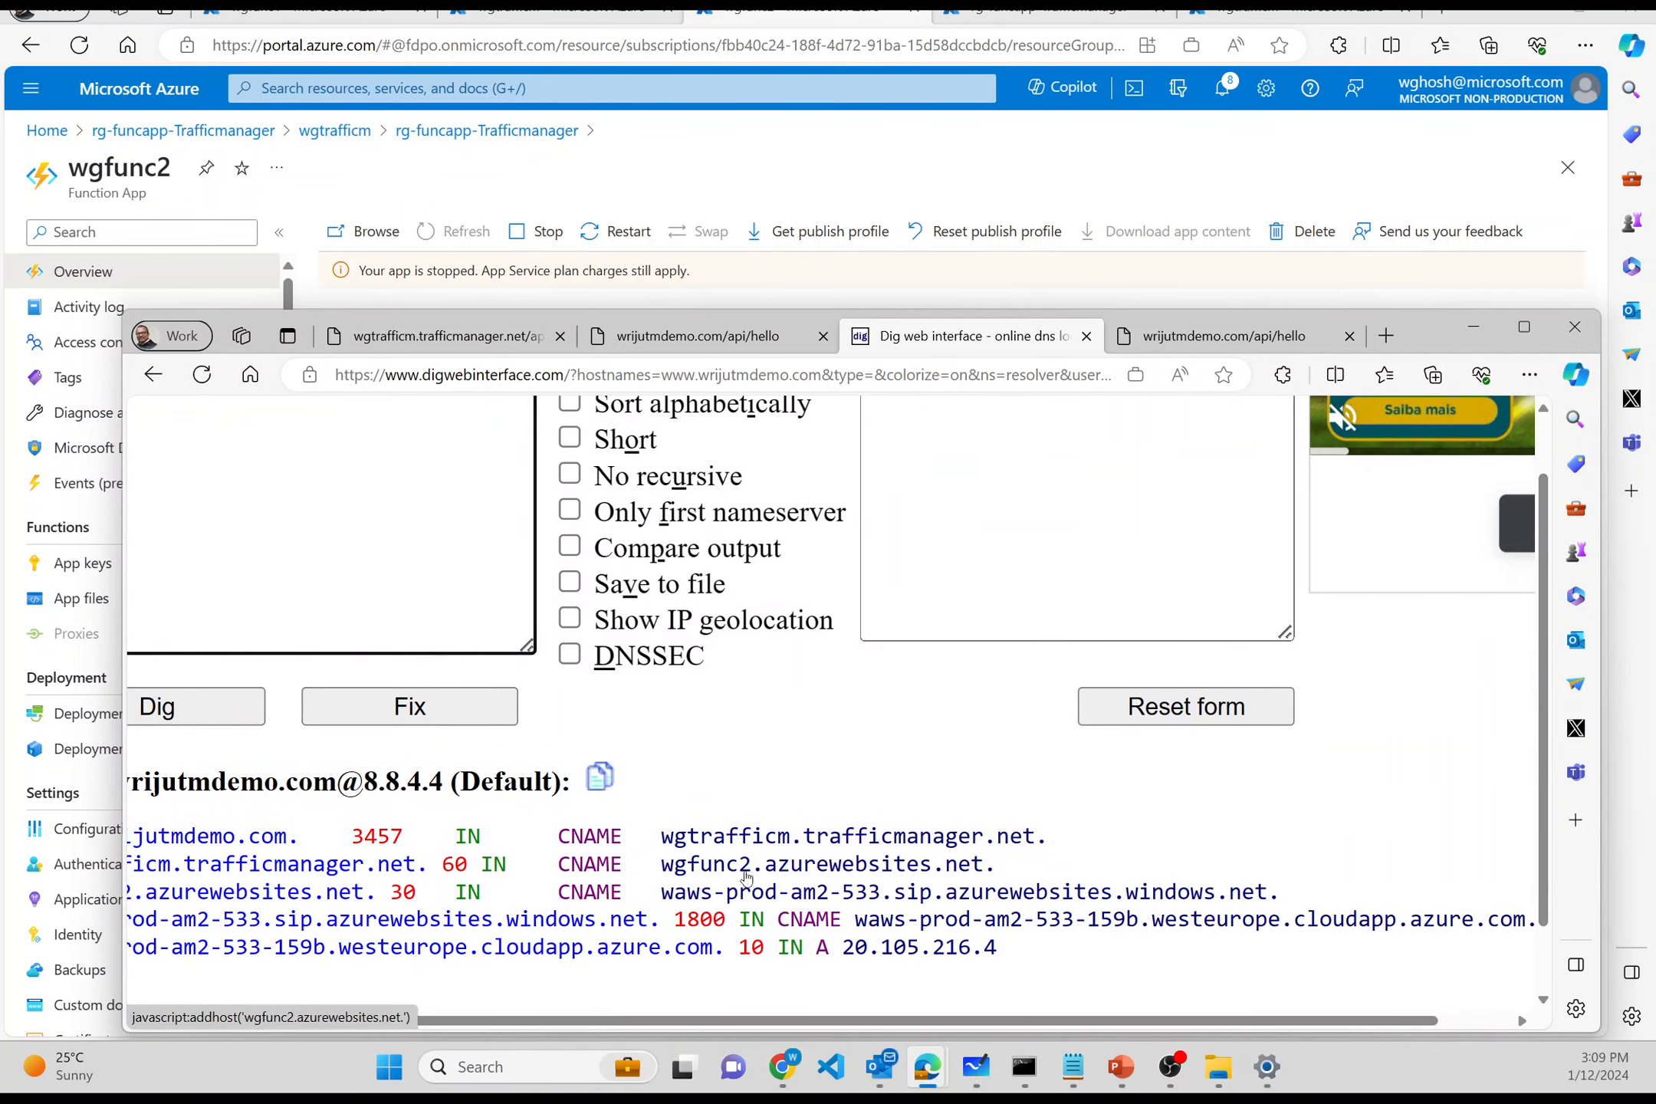
{"action": "left_click", "coordinate": [1224, 336]}
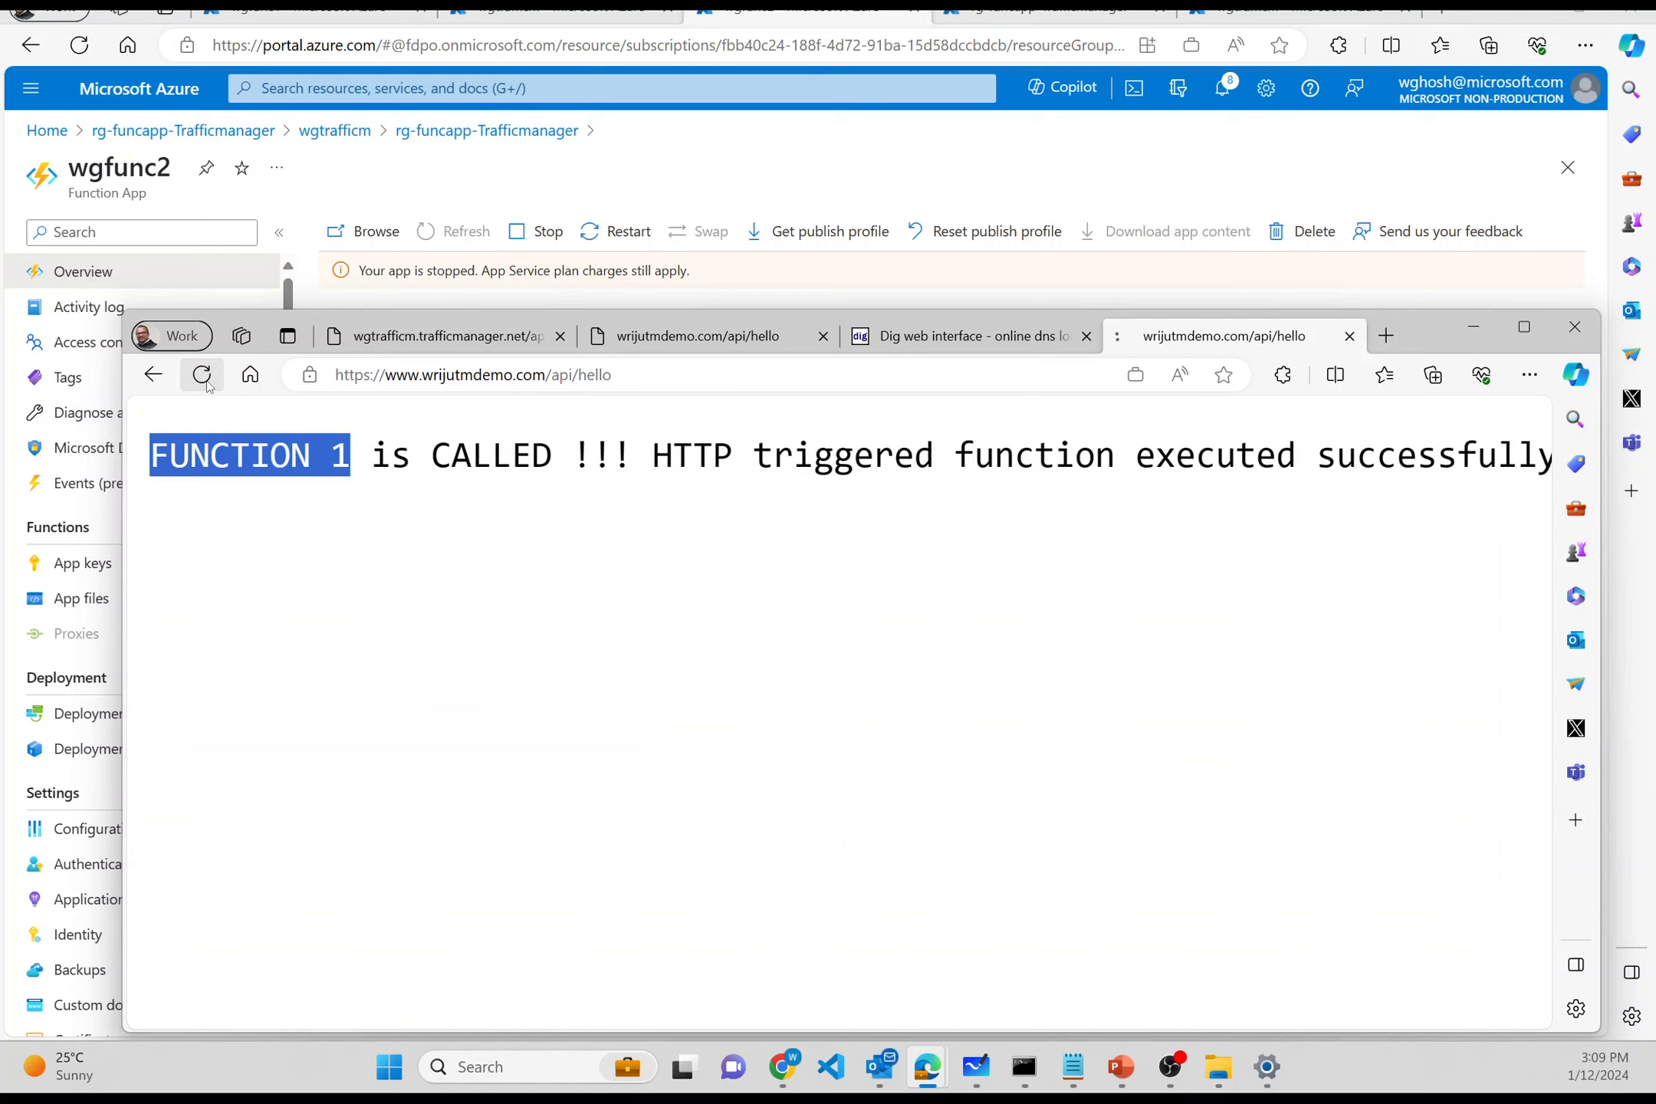
{"action": "left_click", "coordinate": [202, 374]}
- Reopen the api/hello address in a new tab, then review the Dig results showing 20.105.216.4
{"action": "left_click", "coordinate": [627, 372]}
{"action": "key", "text": "ctrl+c"}
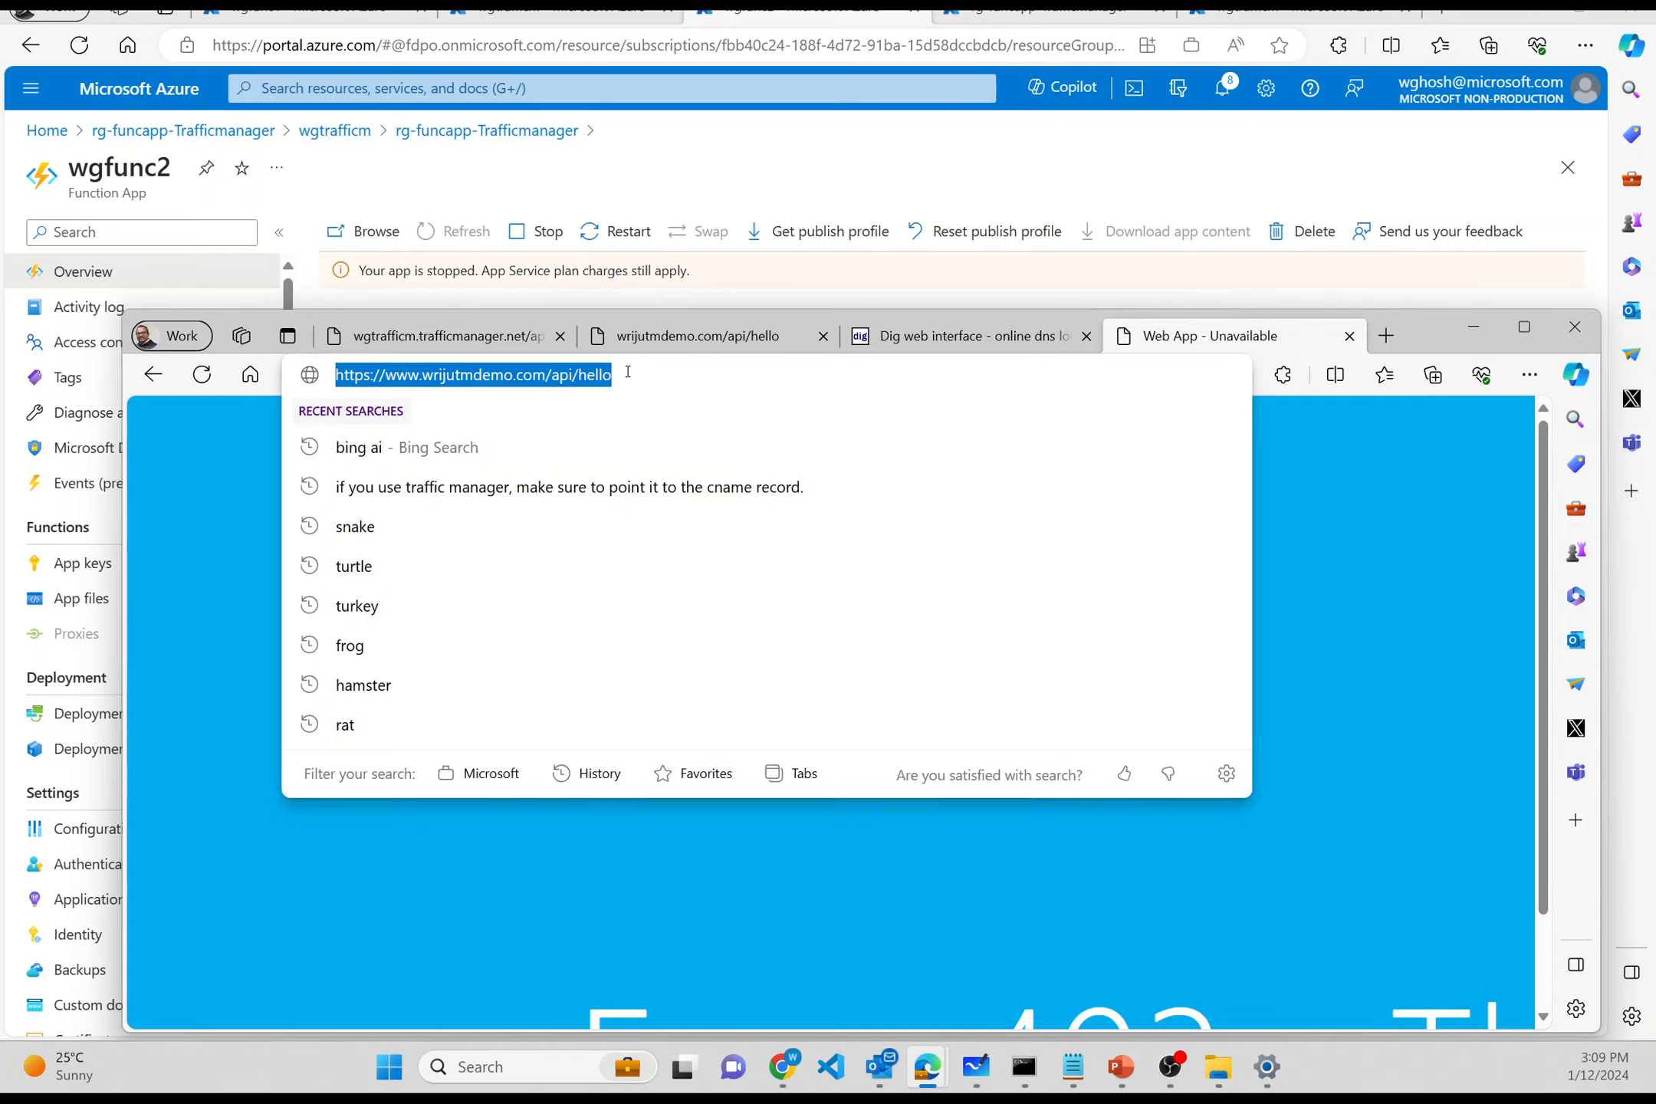
{"action": "left_click", "coordinate": [1400, 322]}
{"action": "type", "text": "v"}
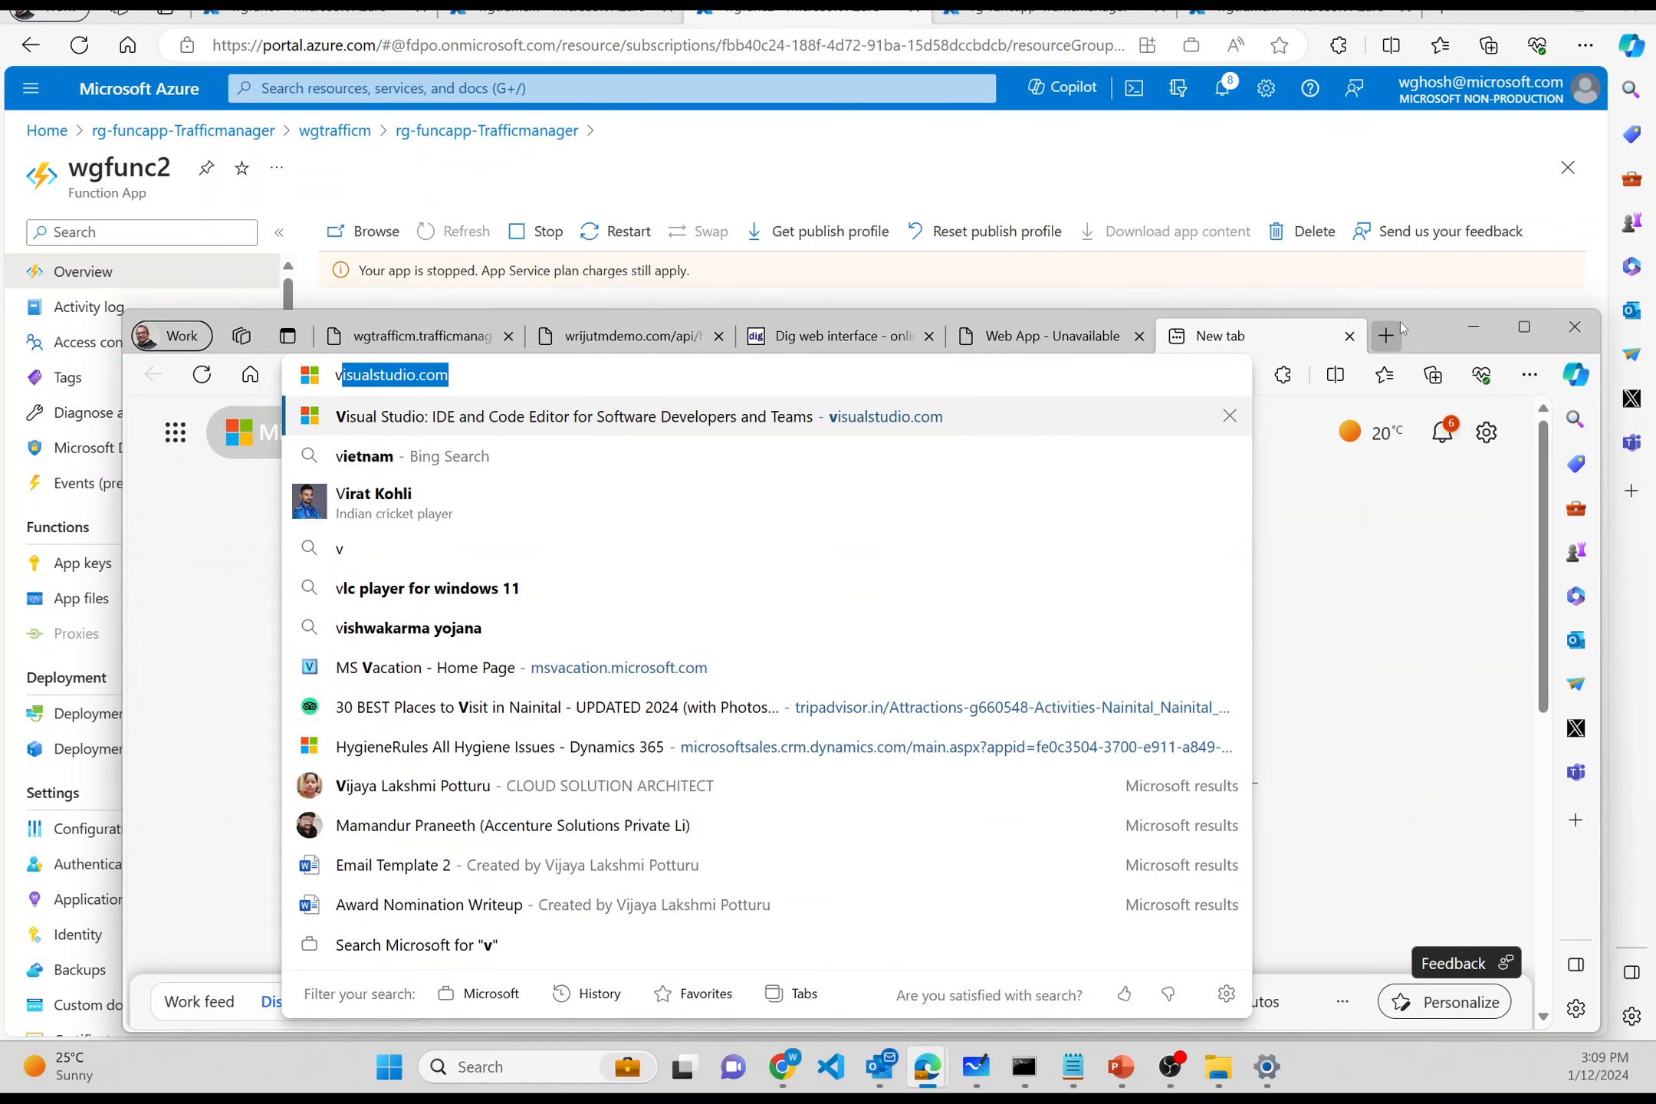
{"action": "key", "text": "BackSpace"}
{"action": "key", "text": "BackSpace"}
{"action": "key", "text": "ctrl+v"}
{"action": "key", "text": "Return"}
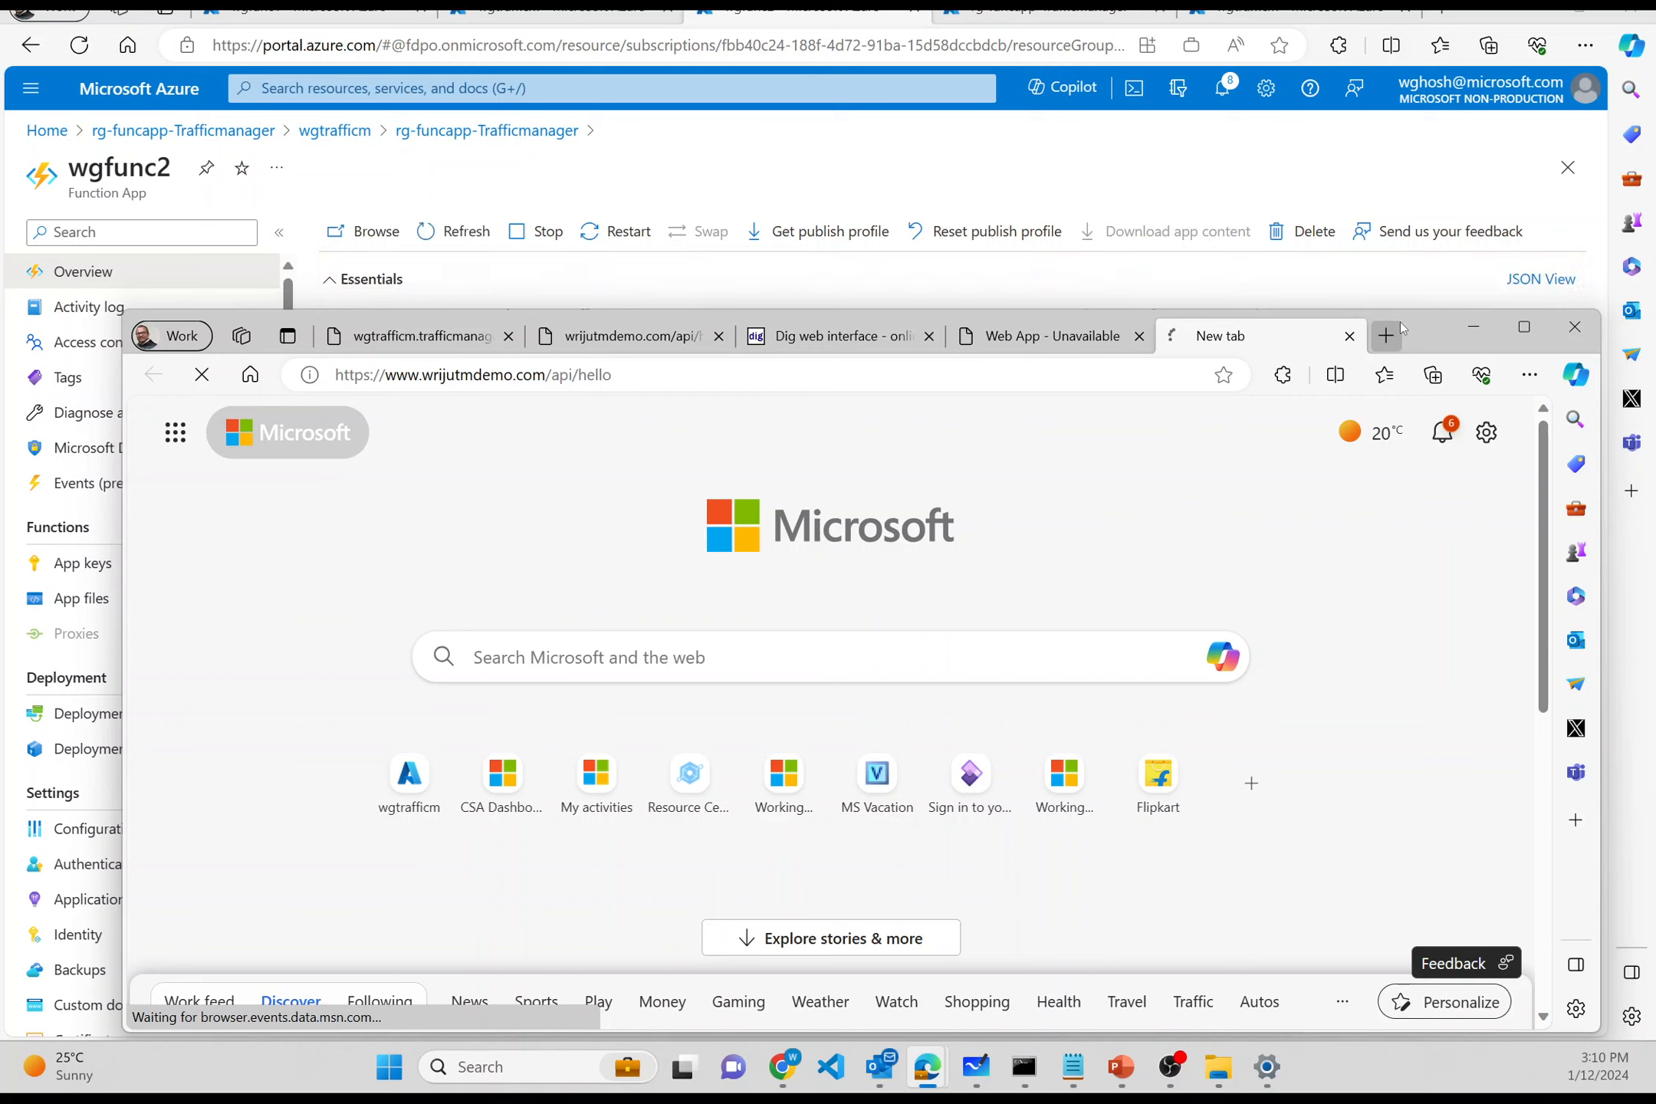
{"action": "left_click", "coordinate": [836, 336]}
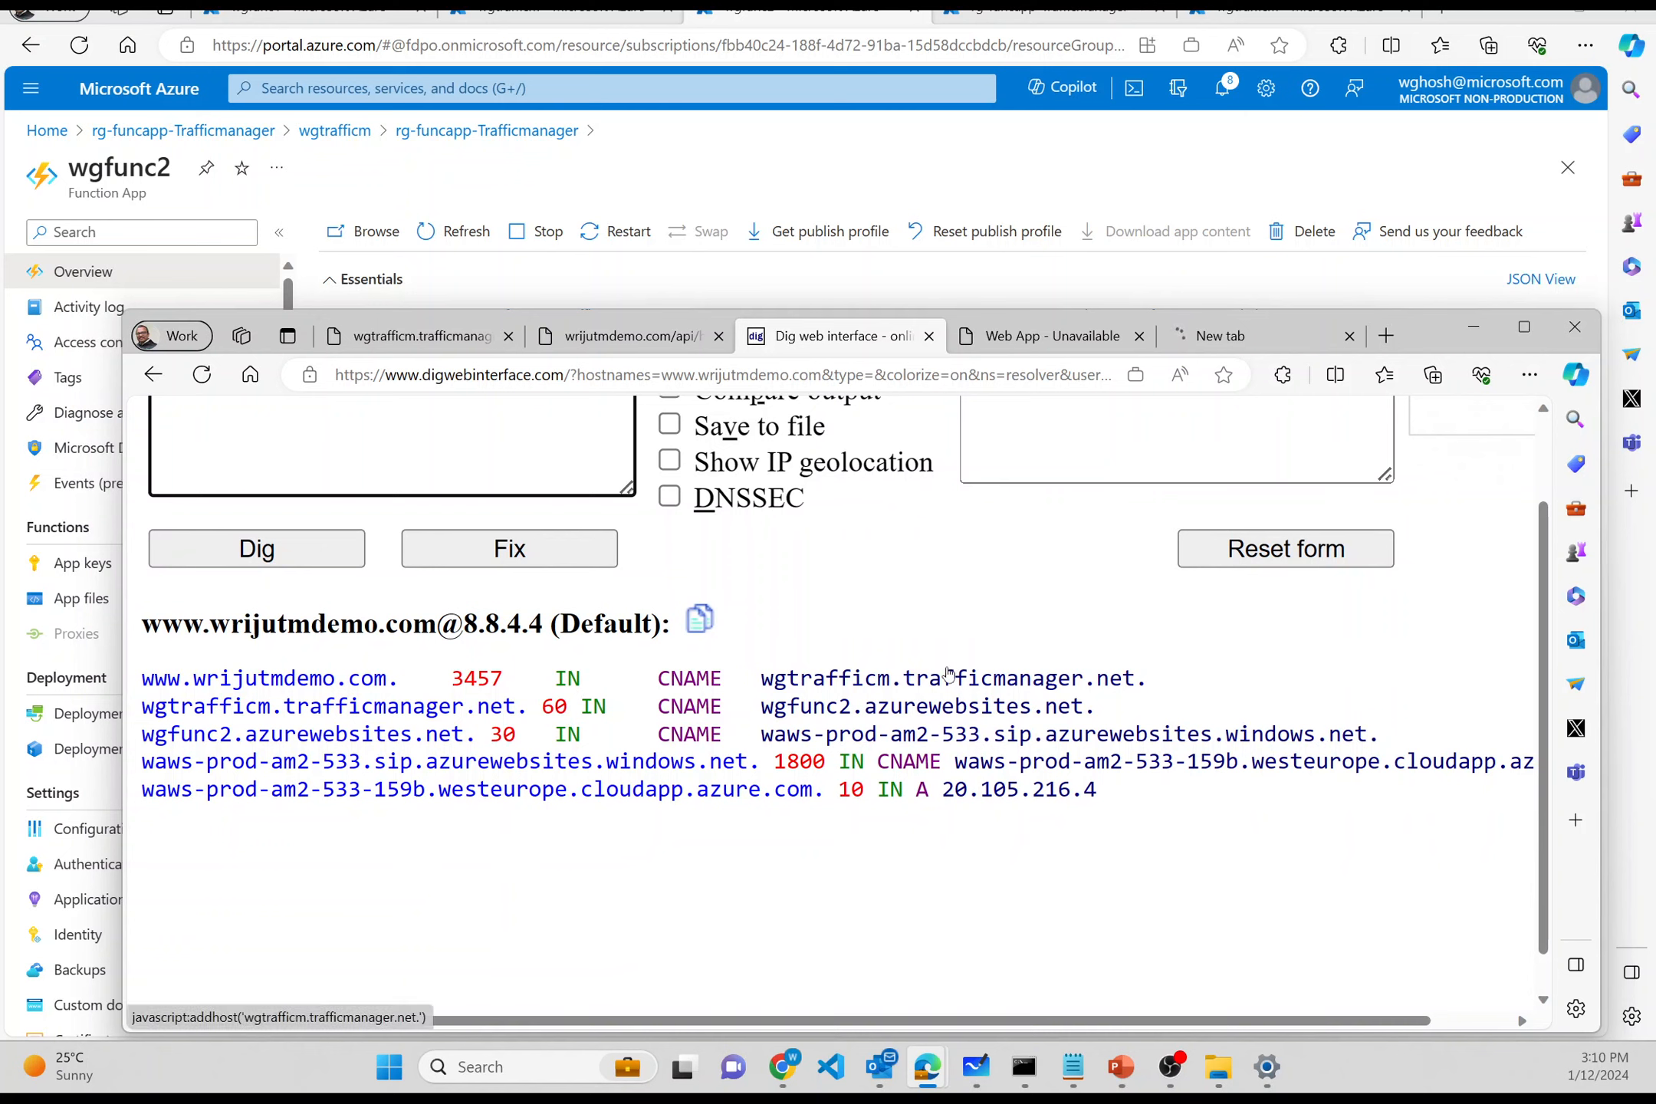
{"action": "left_click", "coordinate": [831, 732]}
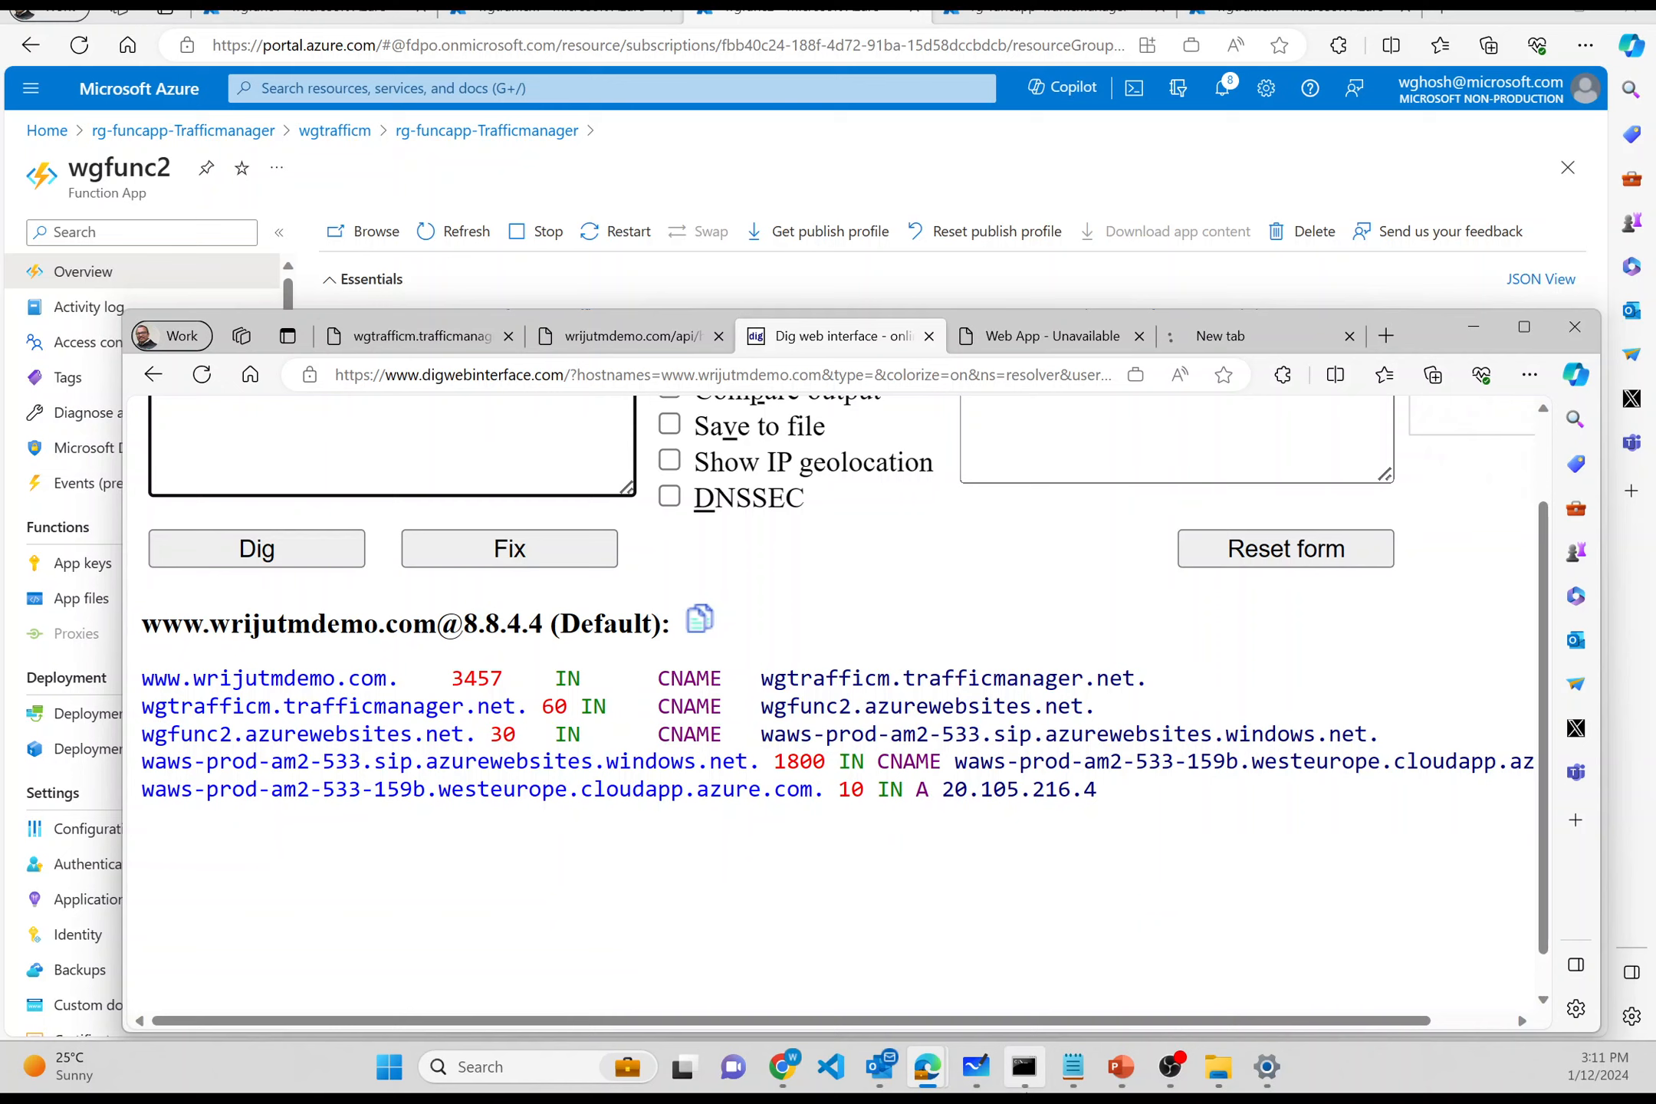
{"action": "left_click", "coordinate": [973, 1073]}
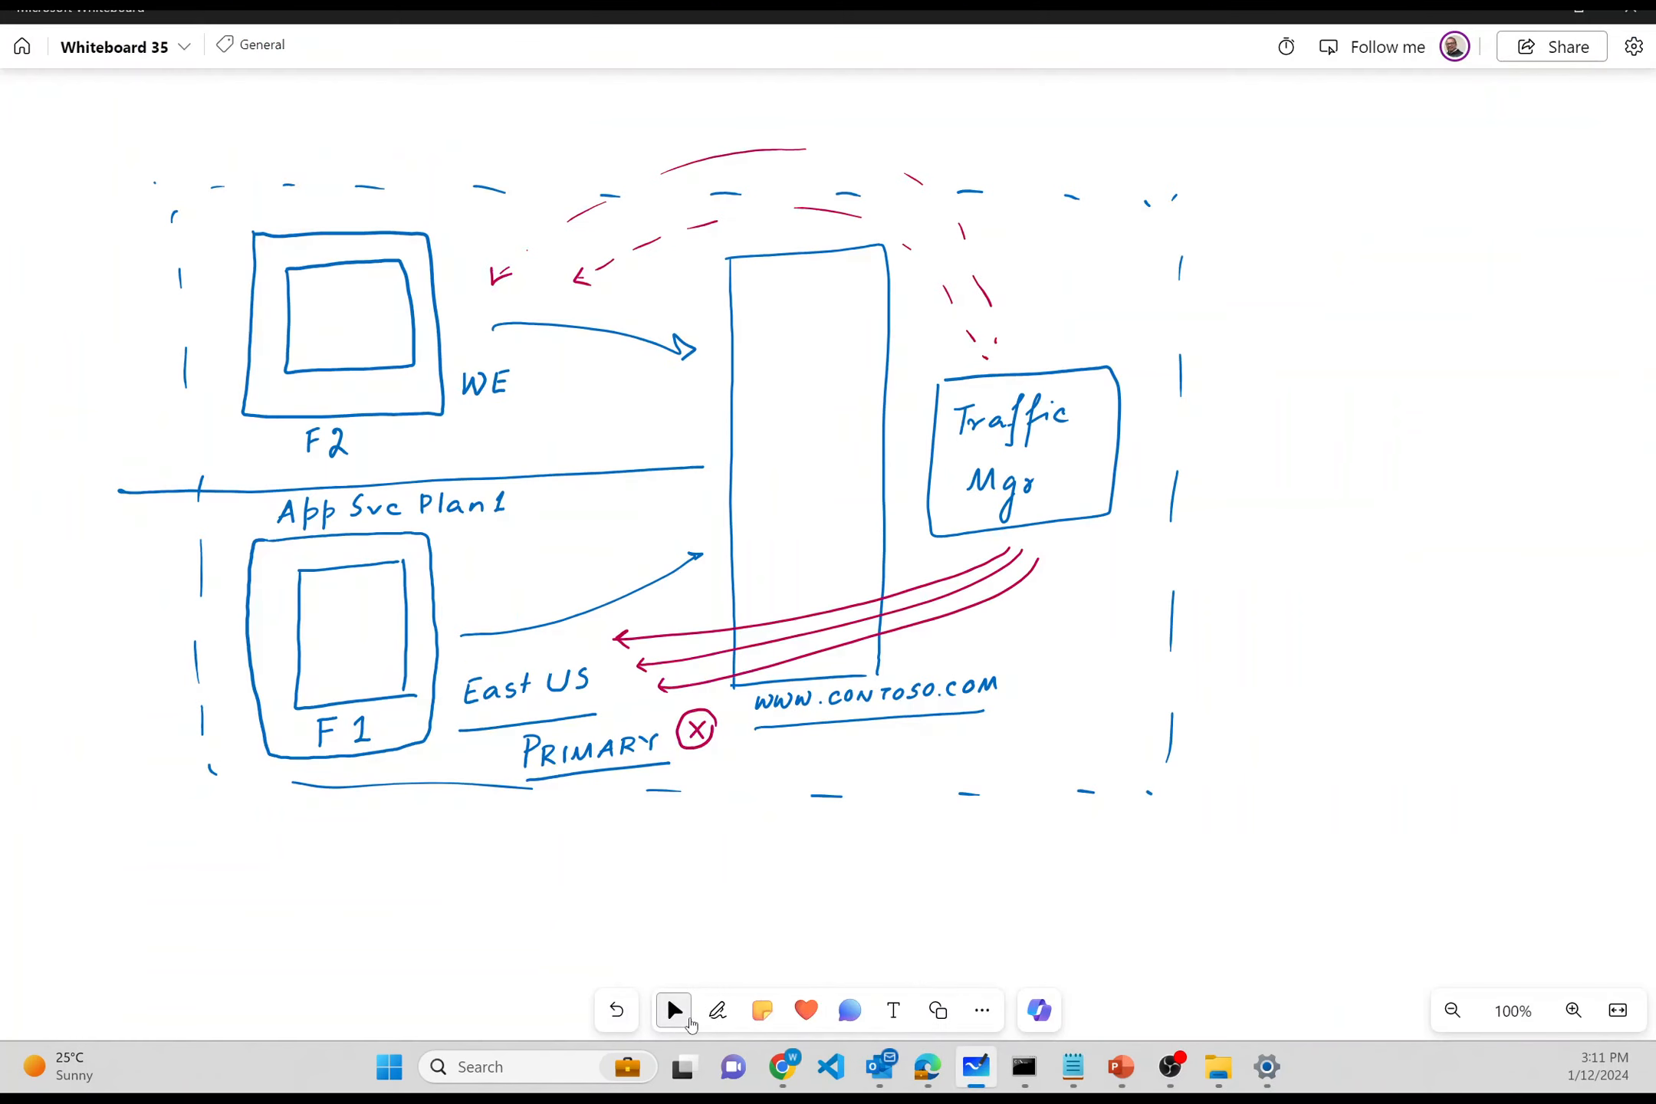
- Select the whiteboard pen and set its colour to green
{"action": "left_click", "coordinate": [718, 1011]}
{"action": "left_click", "coordinate": [696, 961]}
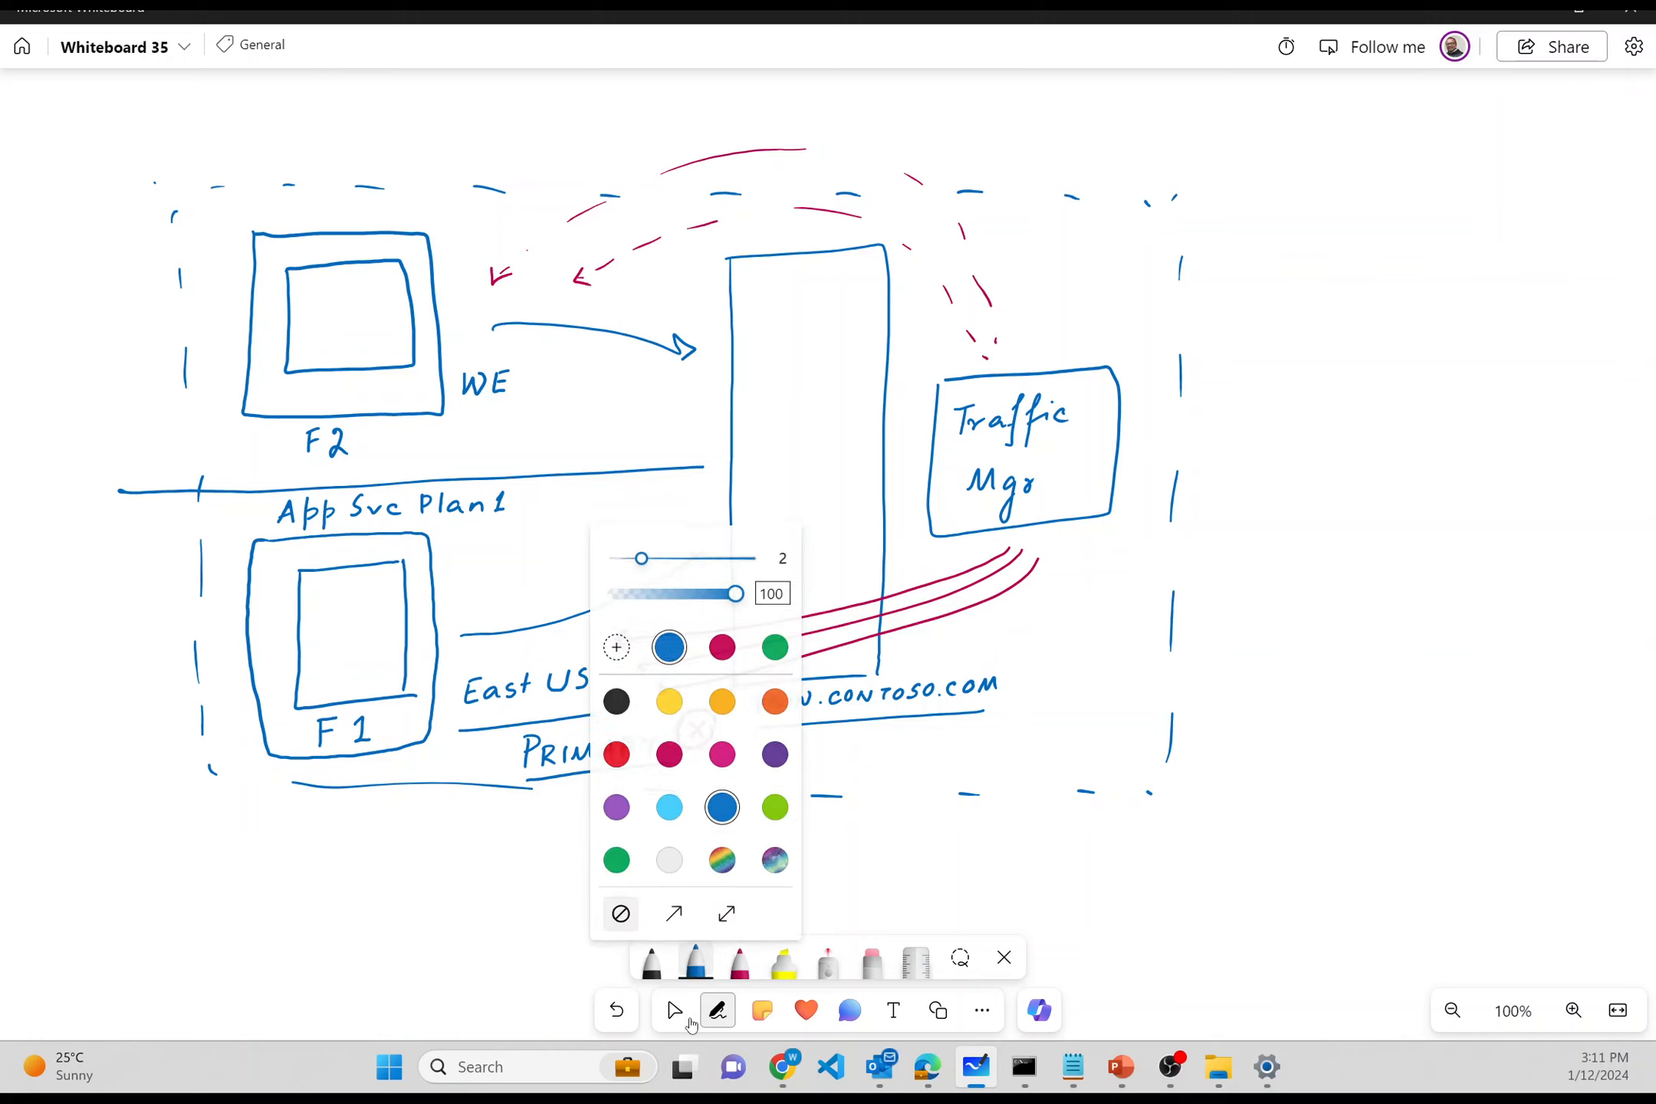
{"action": "left_click", "coordinate": [616, 855]}
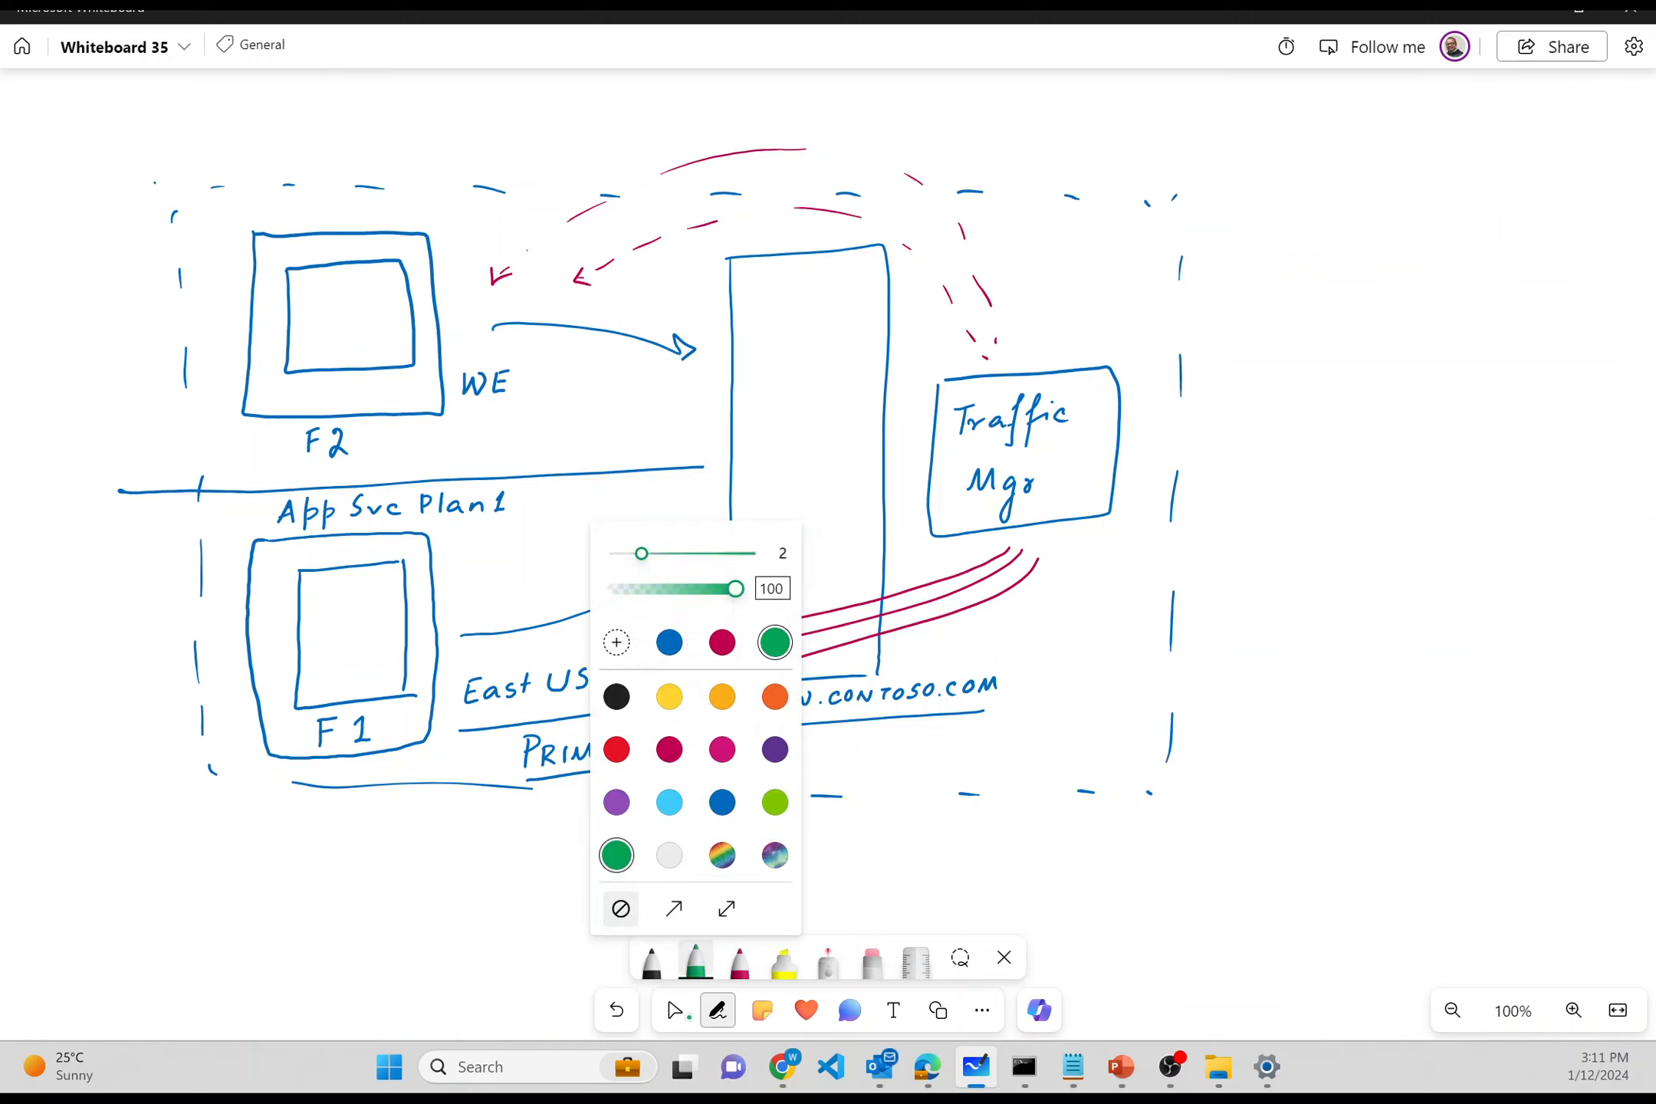
- Draw green checks in the F1, F2, middle and Traffic Mgr boxes, circling the middle one
{"action": "left_click_drag", "start_coordinate": [328, 624], "coordinate": [376, 592]}
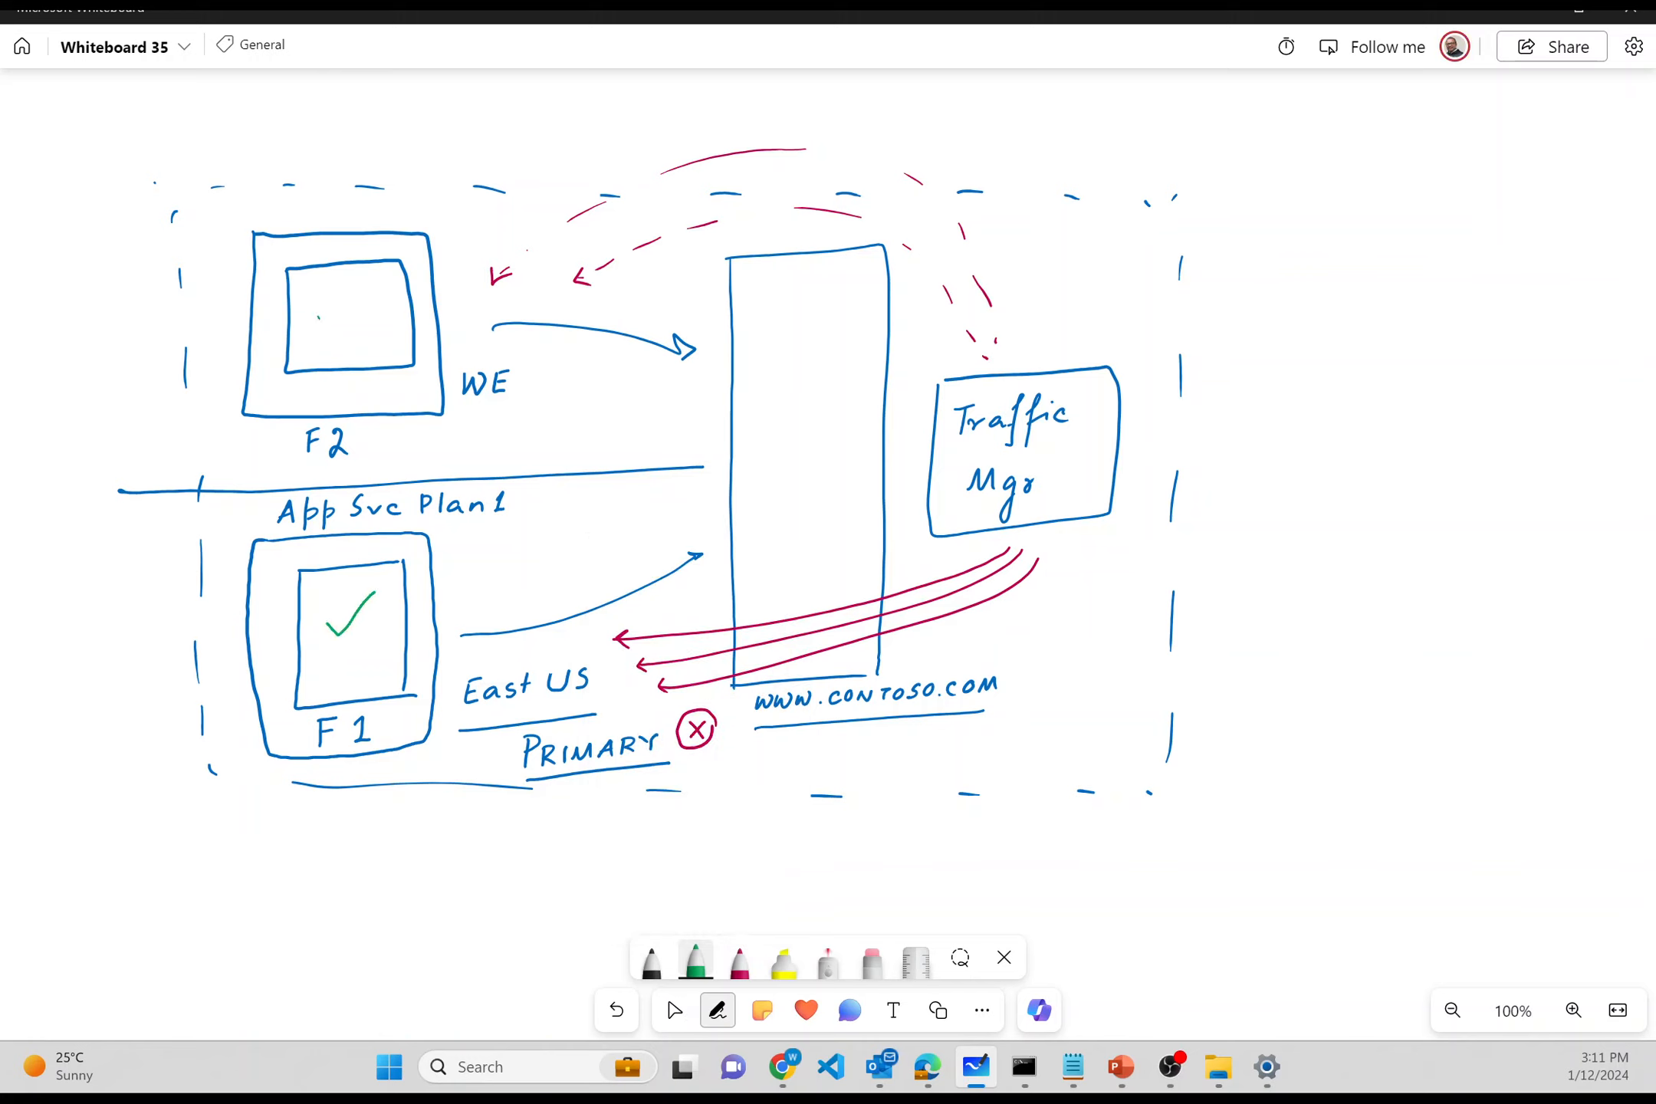
{"action": "mouse_move", "coordinate": [319, 317]}
{"action": "left_mouse_down"}
{"action": "mouse_move", "coordinate": [330, 331]}
{"action": "mouse_move", "coordinate": [369, 299]}
{"action": "left_mouse_up"}
{"action": "left_click_drag", "start_coordinate": [769, 468], "coordinate": [829, 443]}
{"action": "left_click_drag", "start_coordinate": [824, 735], "coordinate": [826, 759]}
{"action": "left_click_drag", "start_coordinate": [1072, 460], "coordinate": [1087, 438]}
{"action": "mouse_move", "coordinate": [842, 423]}
{"action": "left_mouse_down"}
{"action": "mouse_move", "coordinate": [898, 465]}
{"action": "mouse_move", "coordinate": [894, 489]}
{"action": "left_mouse_up"}
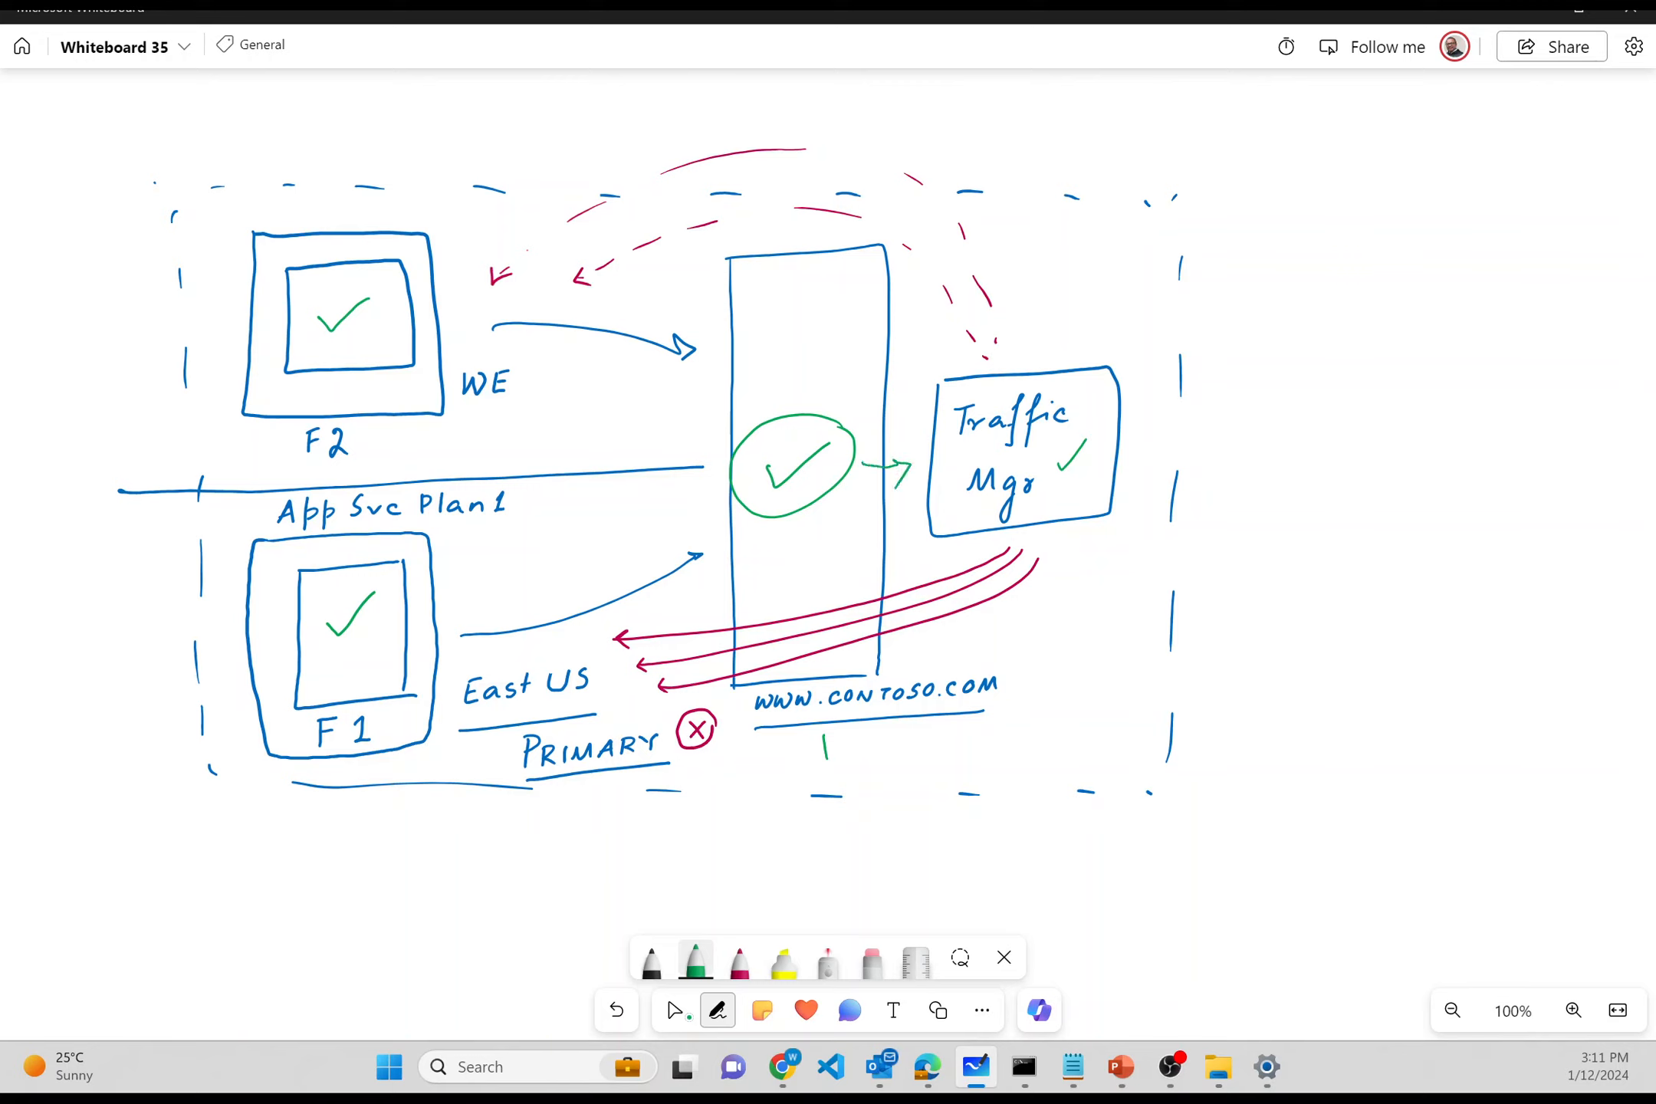